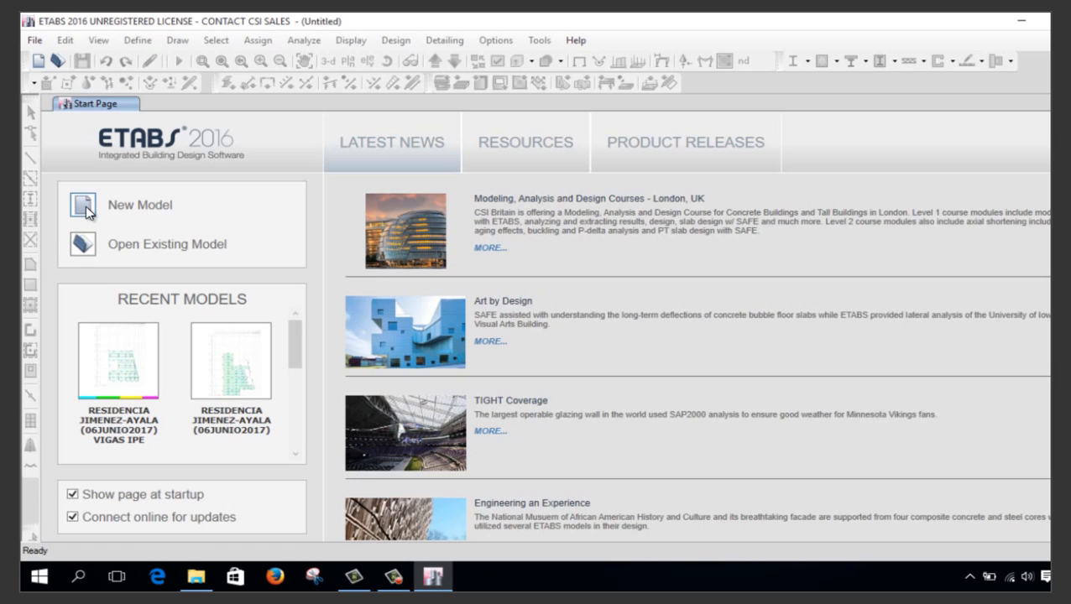
Create a new model using the built-in settings with Metric MKS display units
{"action": "left_click", "coordinate": [85, 208]}
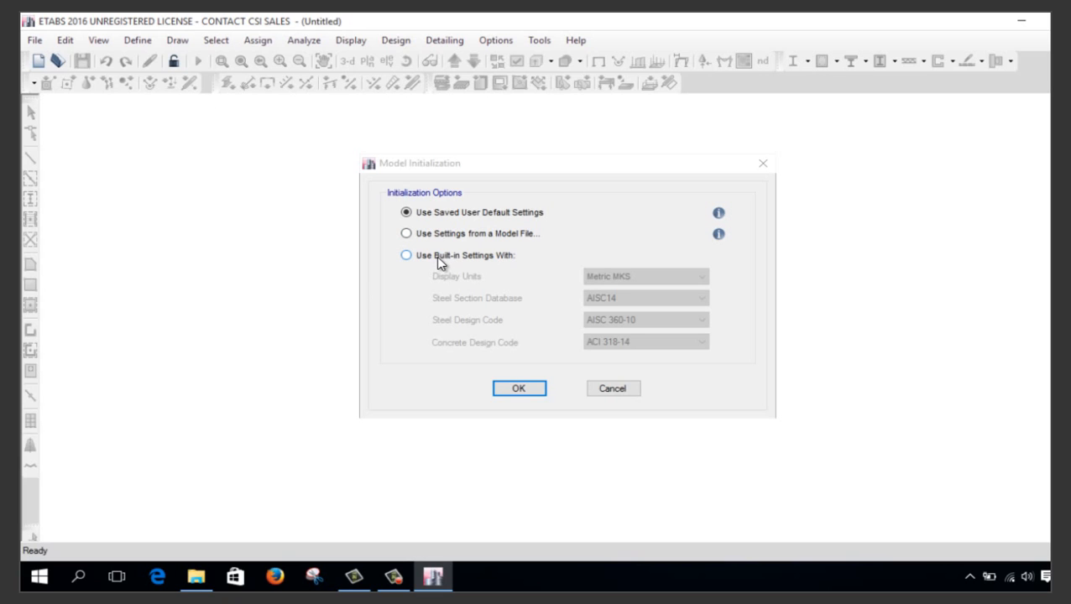
{"action": "left_click", "coordinate": [406, 255]}
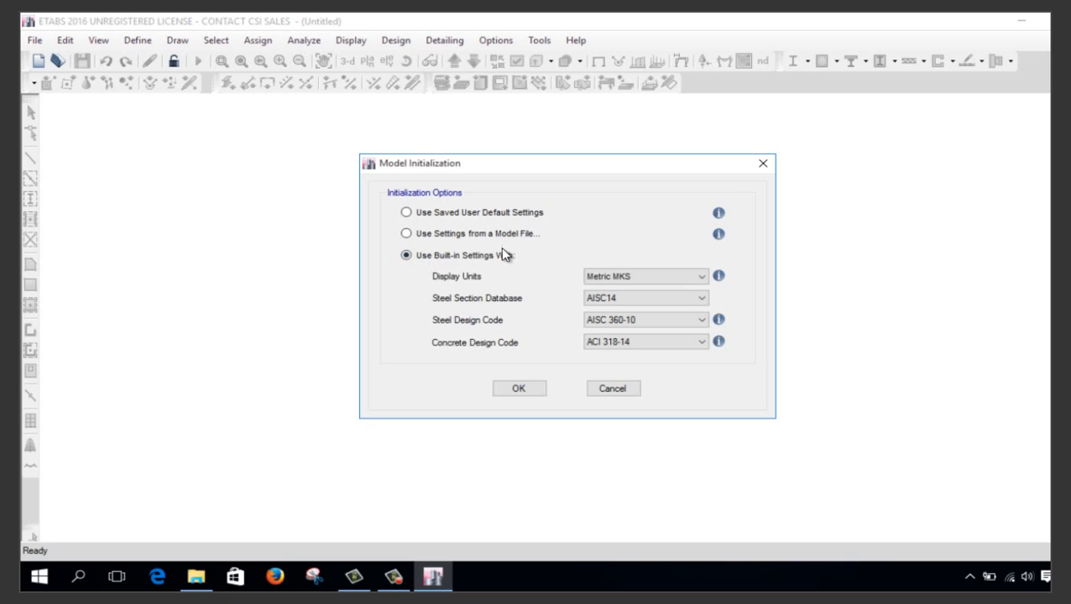
{"action": "left_click", "coordinate": [654, 287]}
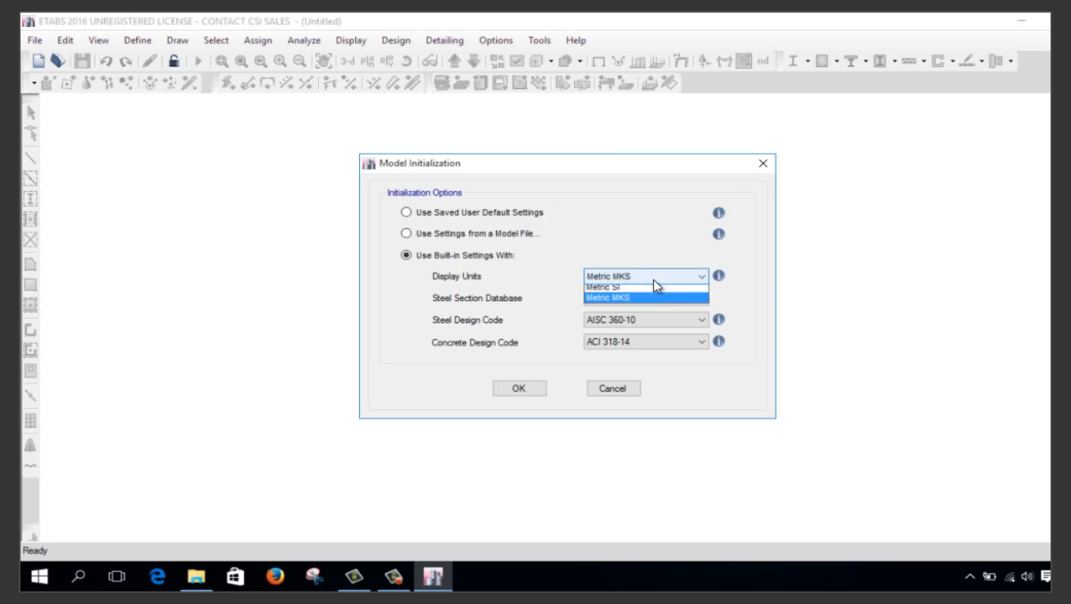
{"action": "left_click", "coordinate": [650, 307]}
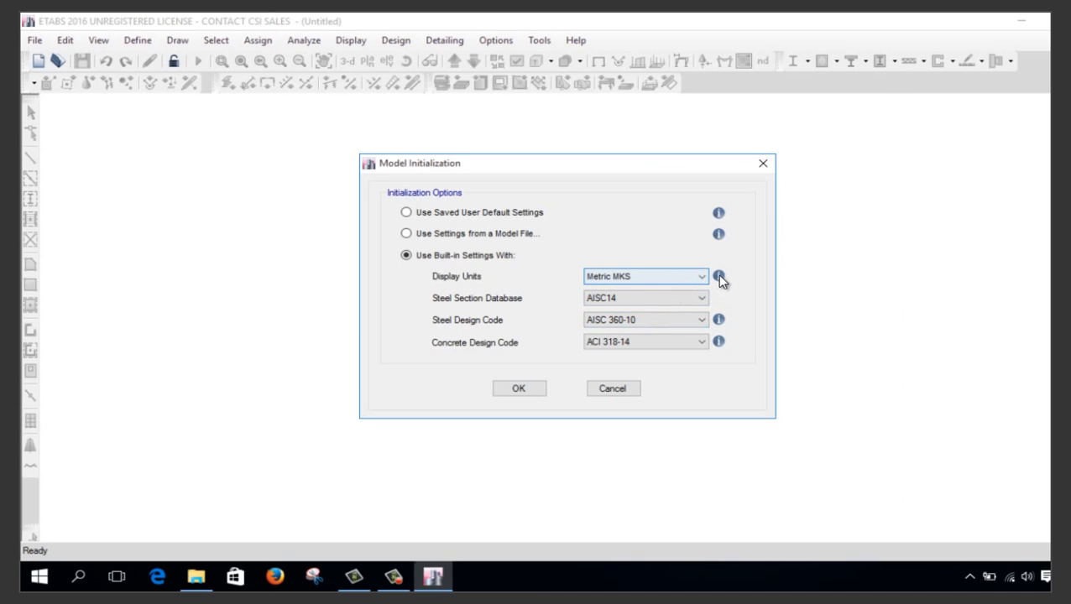
{"action": "mouse_move", "coordinate": [718, 275]}
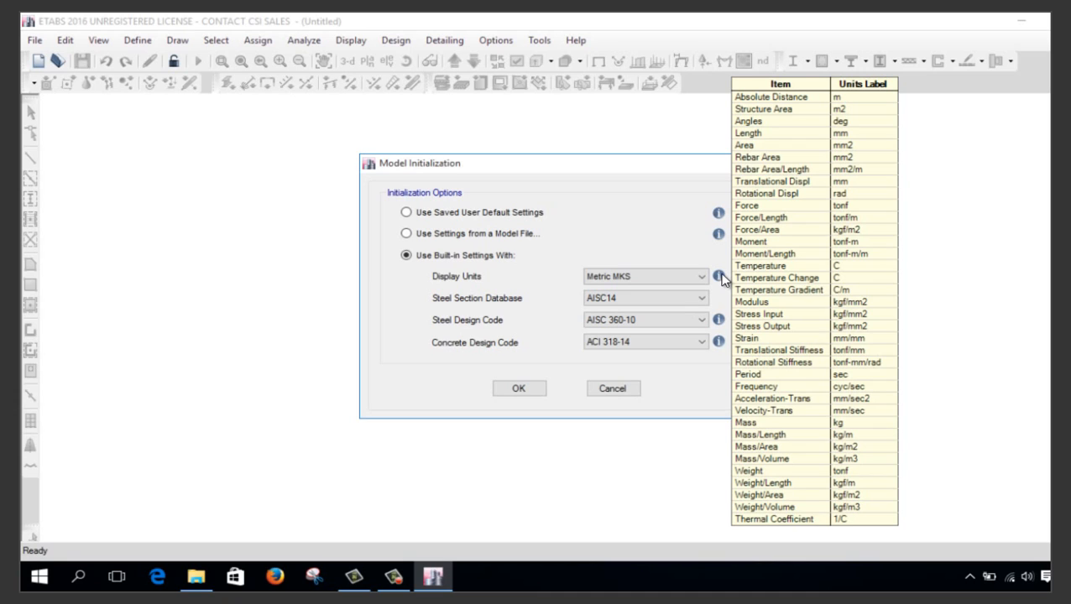
{"action": "left_click", "coordinate": [522, 388]}
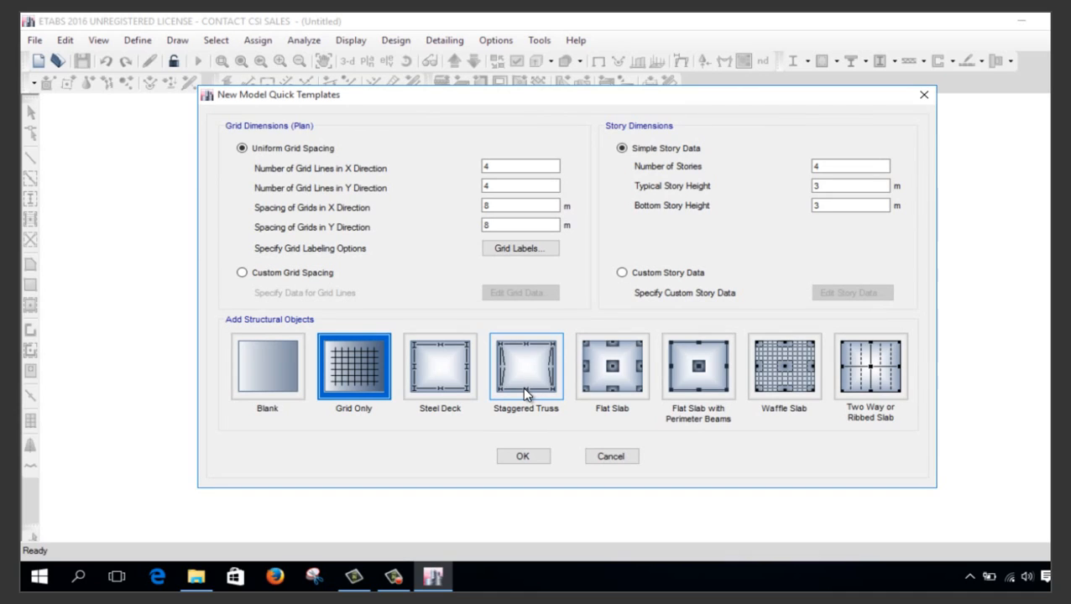
Set the number of stories to 6 and choose custom grid spacing for the plan
{"action": "double_click", "coordinate": [818, 166]}
{"action": "type", "text": "6"}
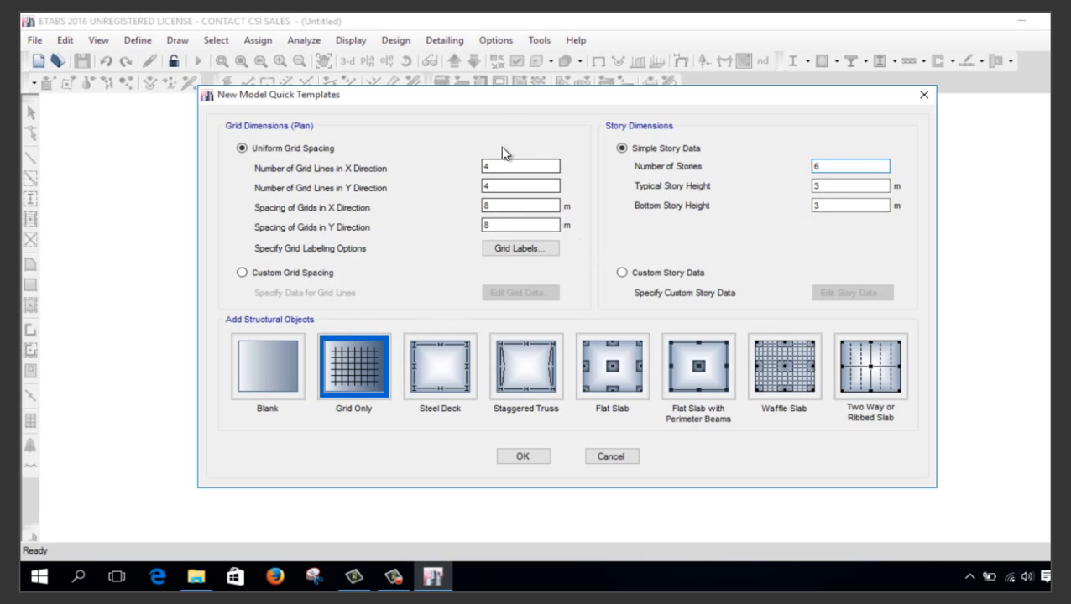
{"action": "left_click", "coordinate": [297, 279]}
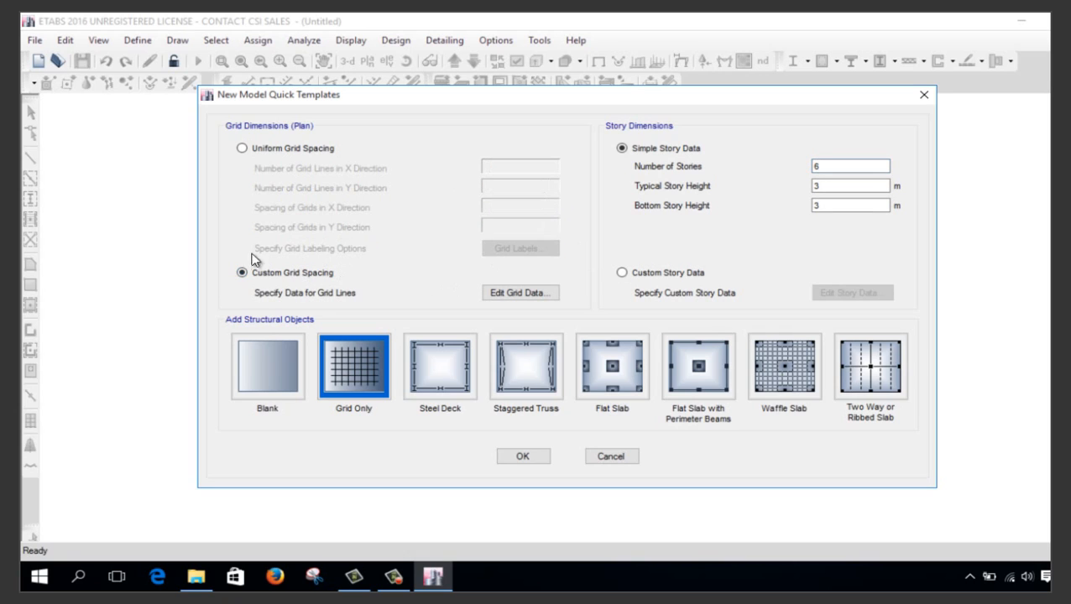
Edit the custom grid data and delete grid line 4 from the Y grid
{"action": "left_click", "coordinate": [516, 294]}
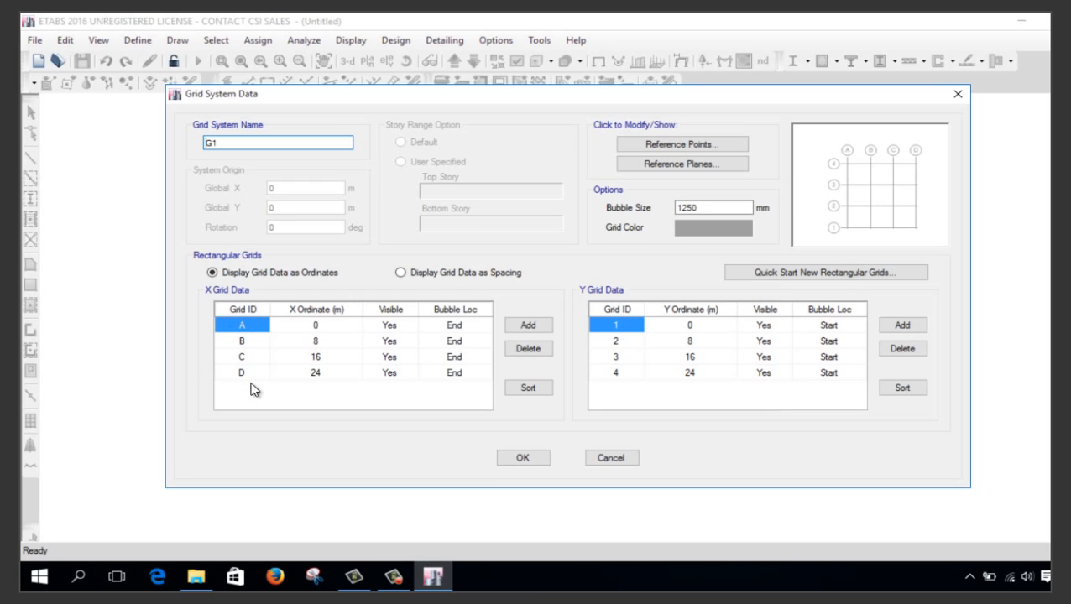
{"action": "left_click", "coordinate": [693, 374]}
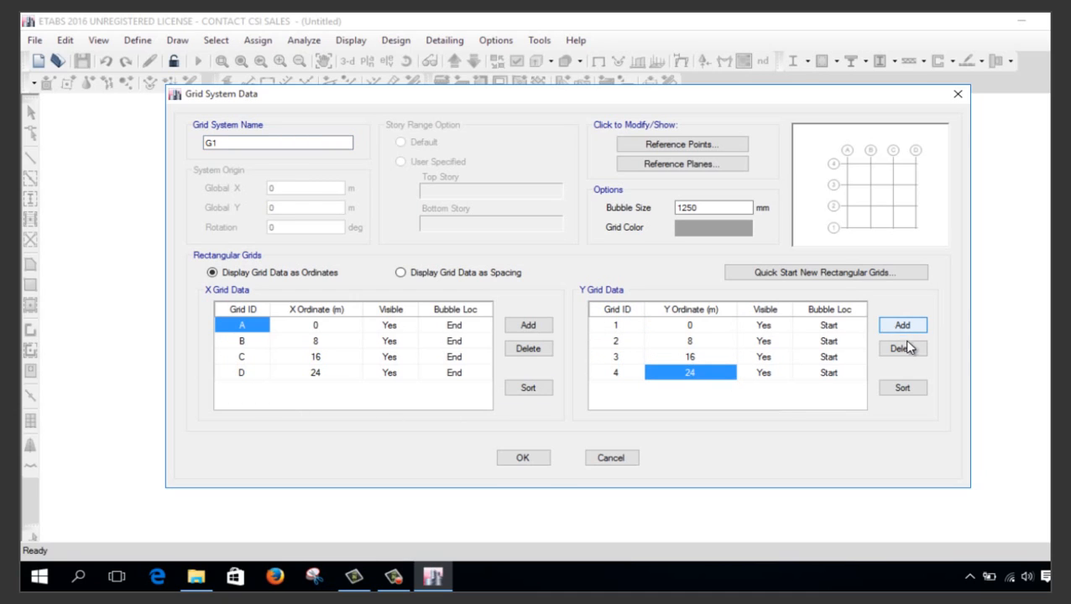
{"action": "left_click", "coordinate": [905, 348]}
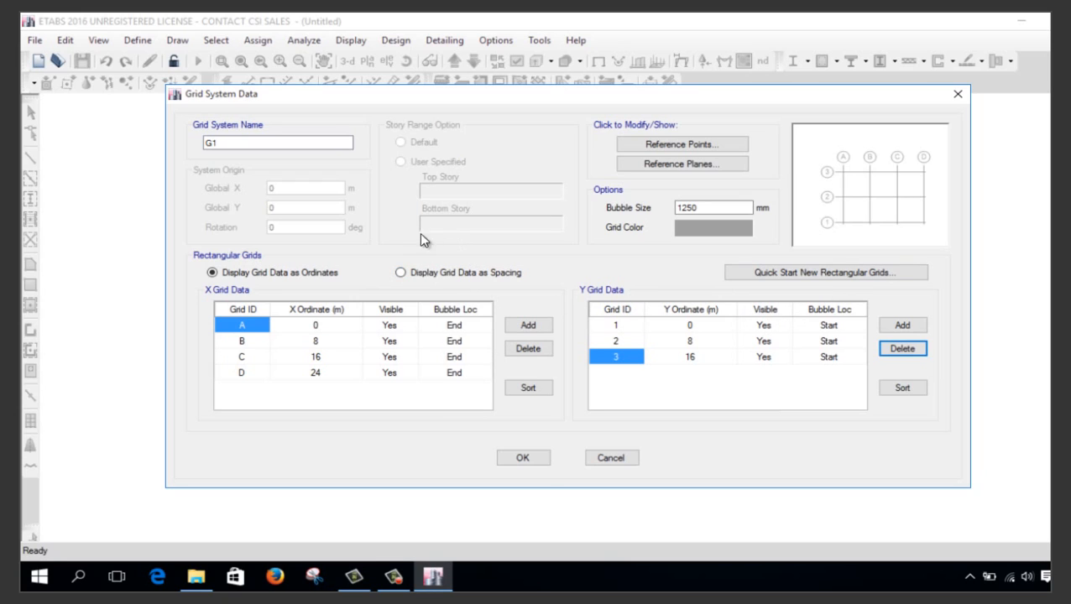
Display the grid data as spacing and set the X spacings to 5 m for A, 3,3 m for B and 5,4 m for C
{"action": "left_click", "coordinate": [400, 273]}
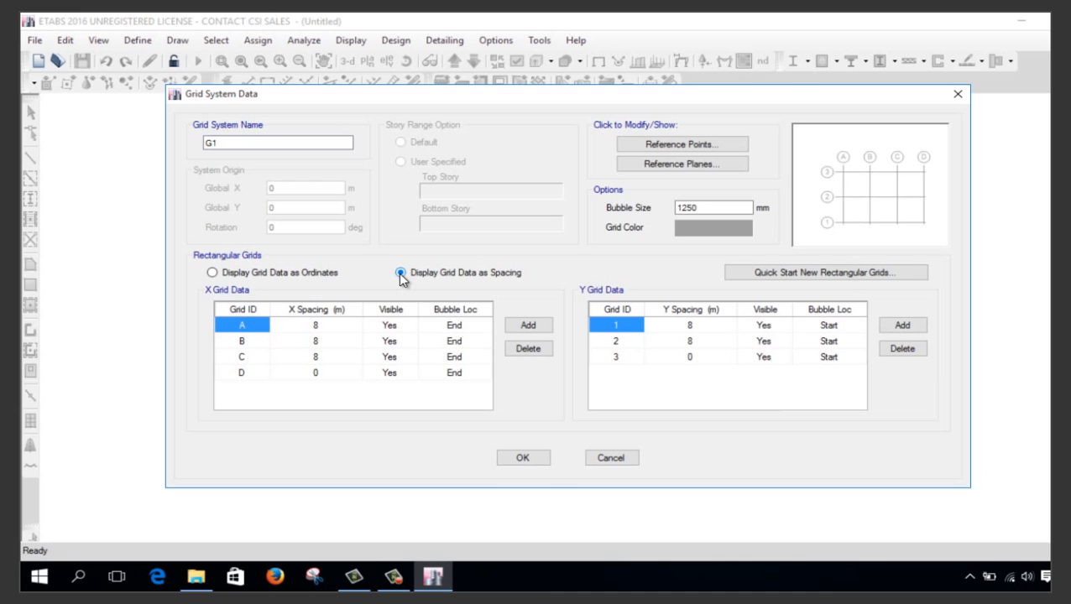
{"action": "left_click", "coordinate": [325, 329]}
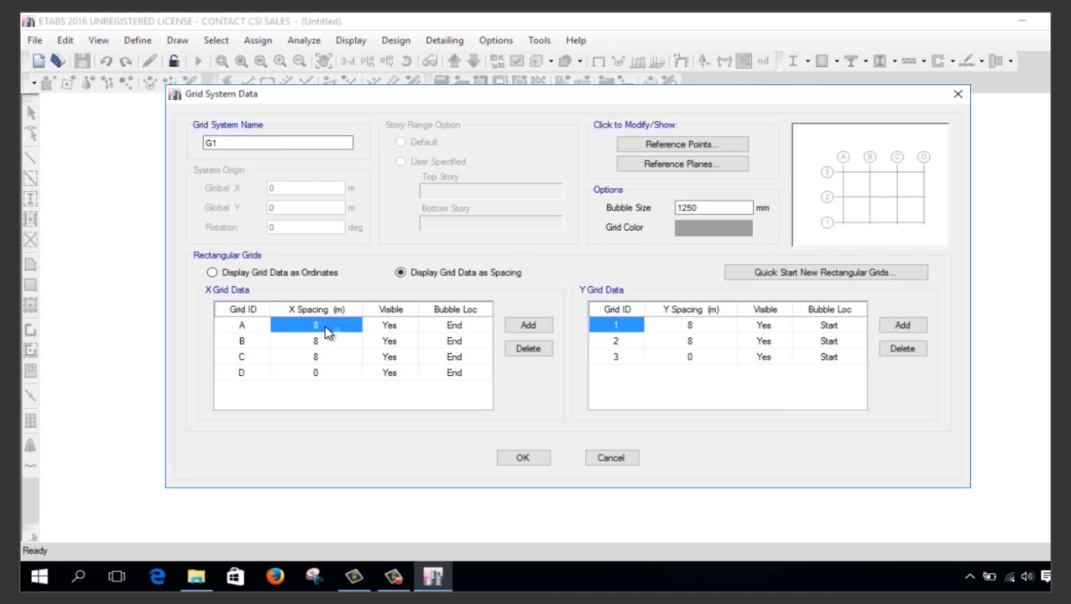
{"action": "type", "text": "5"}
{"action": "key", "text": "Return"}
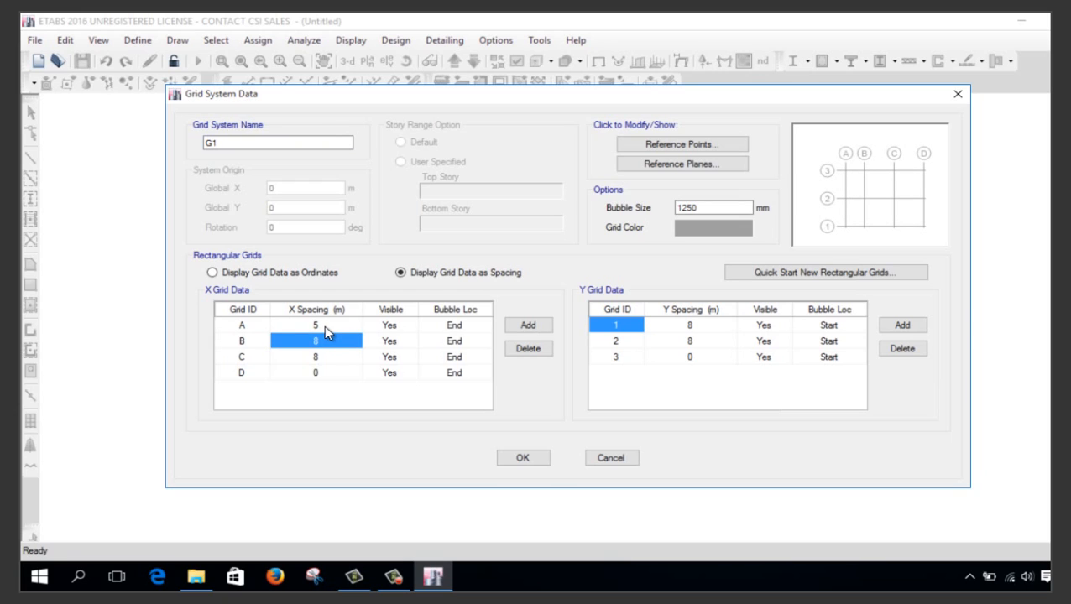
{"action": "type", "text": "3,3"}
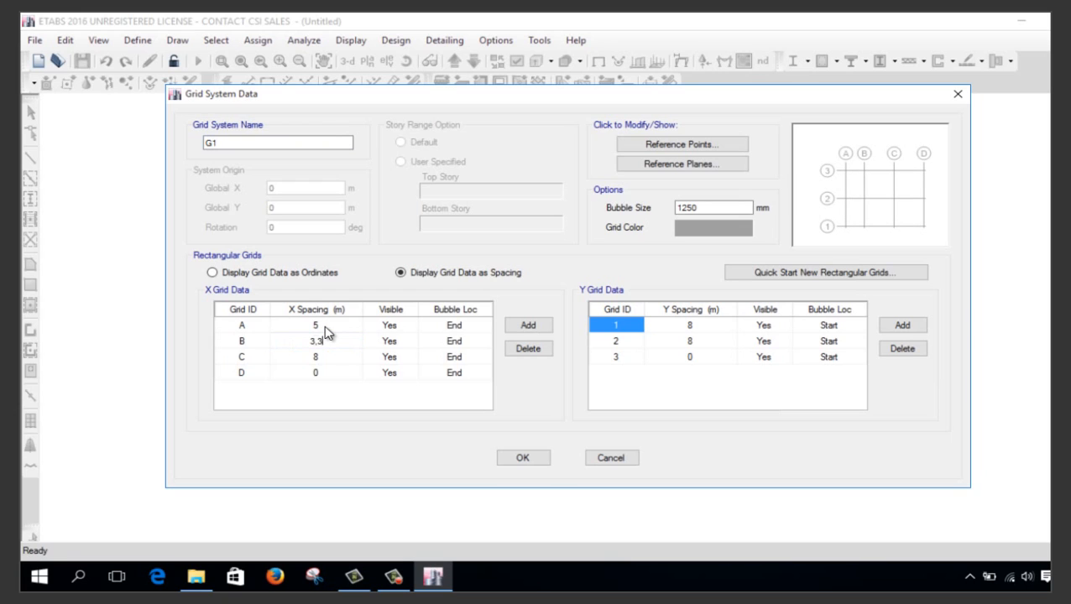
{"action": "key", "text": "Return"}
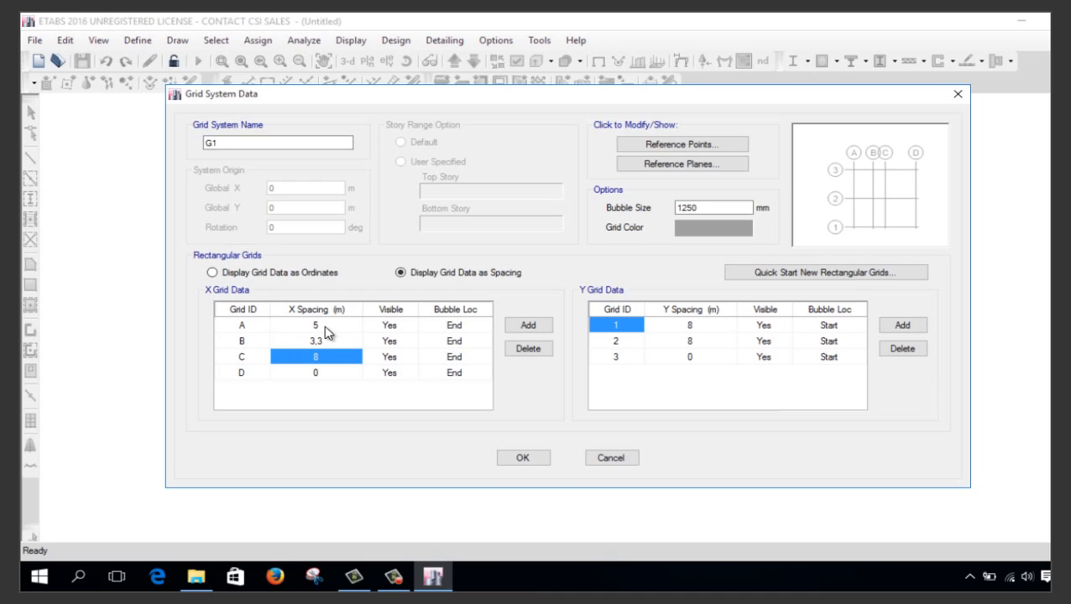
{"action": "type", "text": "5,4"}
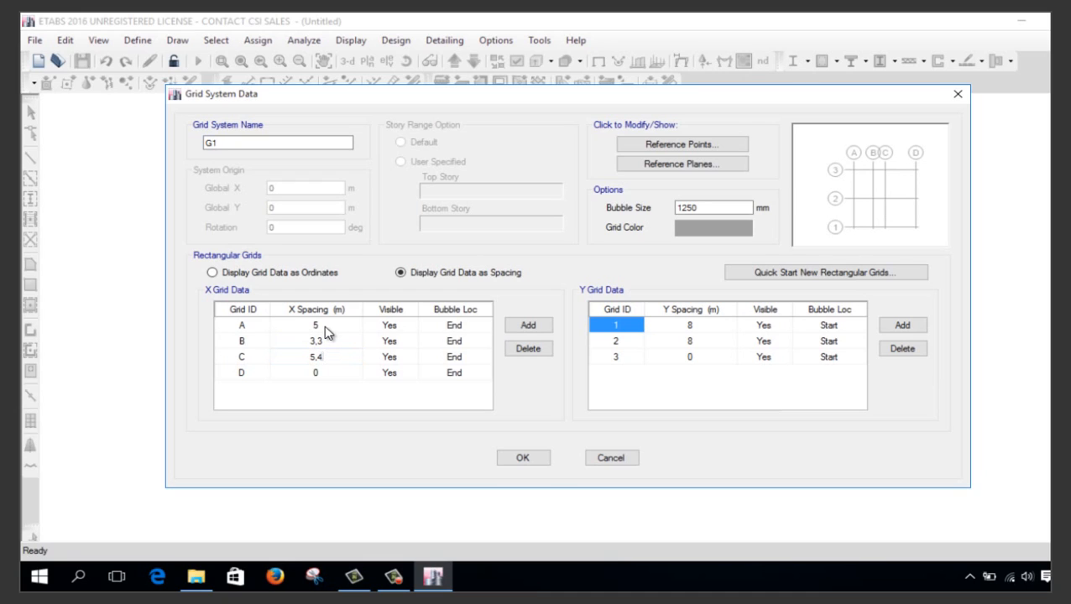
{"action": "key", "text": "Return"}
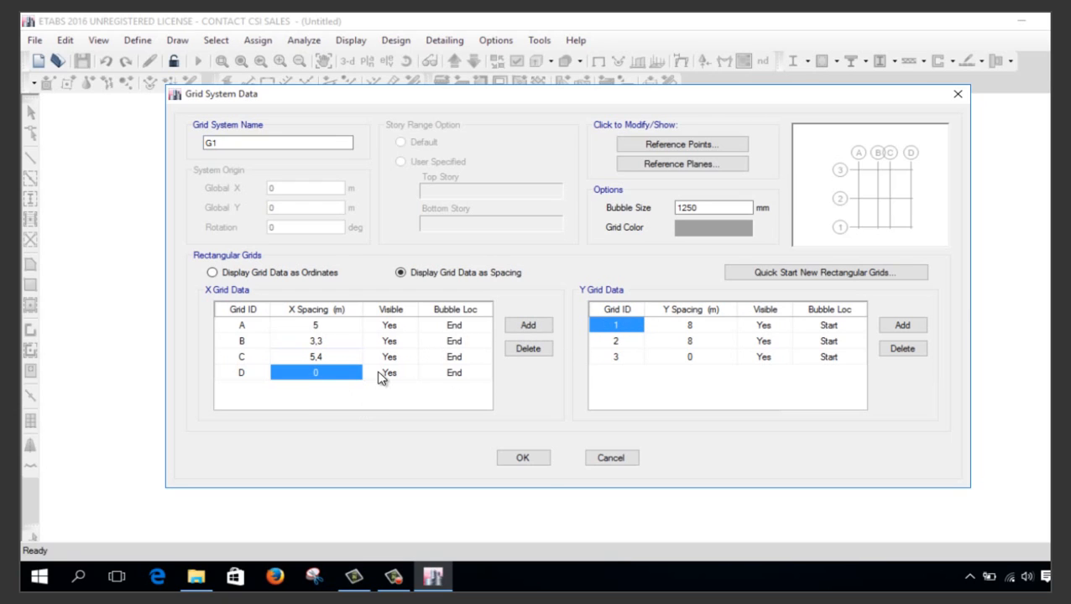
Reverse the Y grid IDs to 3, 2, 1 and set the spacings to 4,35 m for line 3 and 5,55 m for line 2
{"action": "left_click", "coordinate": [691, 329]}
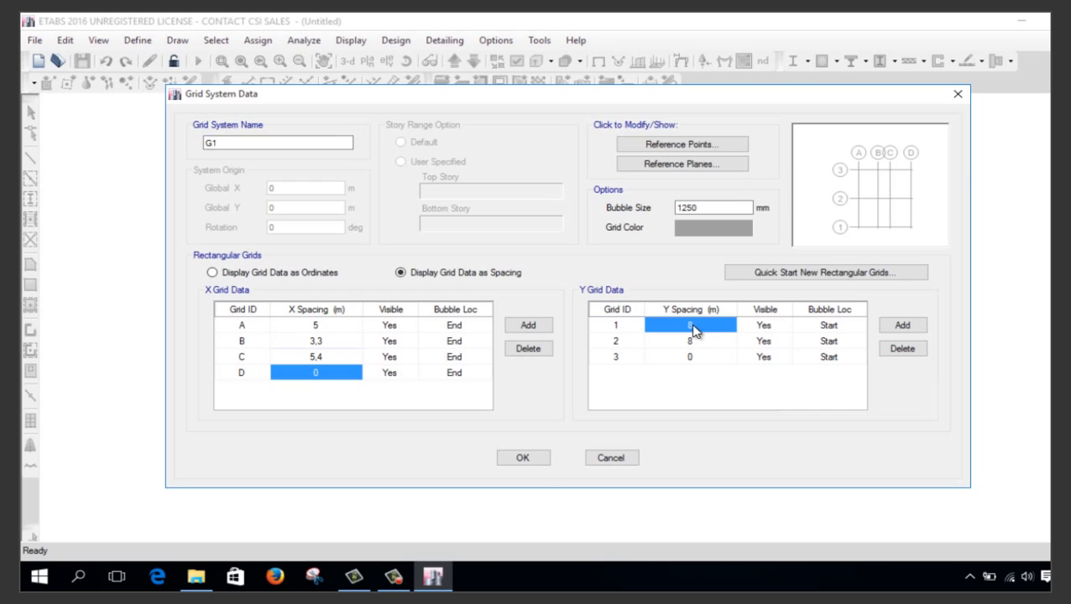
{"action": "left_click", "coordinate": [611, 327]}
{"action": "type", "text": "3"}
{"action": "left_click", "coordinate": [622, 344]}
{"action": "left_click", "coordinate": [689, 328]}
{"action": "type", "text": "4,85"}
{"action": "left_click", "coordinate": [629, 356]}
{"action": "type", "text": "1"}
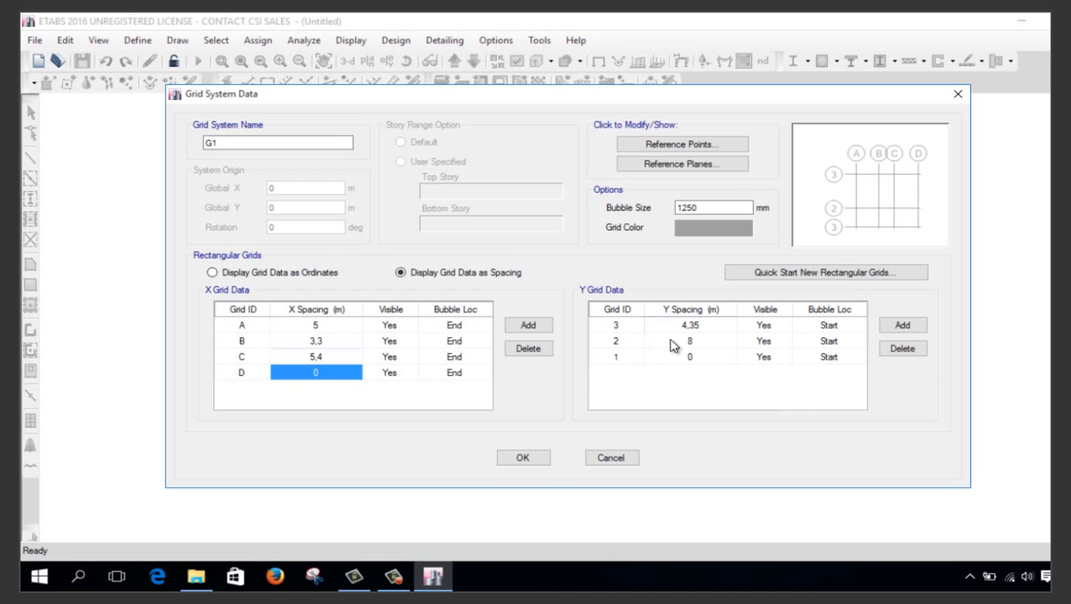
{"action": "left_click", "coordinate": [682, 340]}
{"action": "type", "text": "3,55"}
{"action": "left_click", "coordinate": [705, 359]}
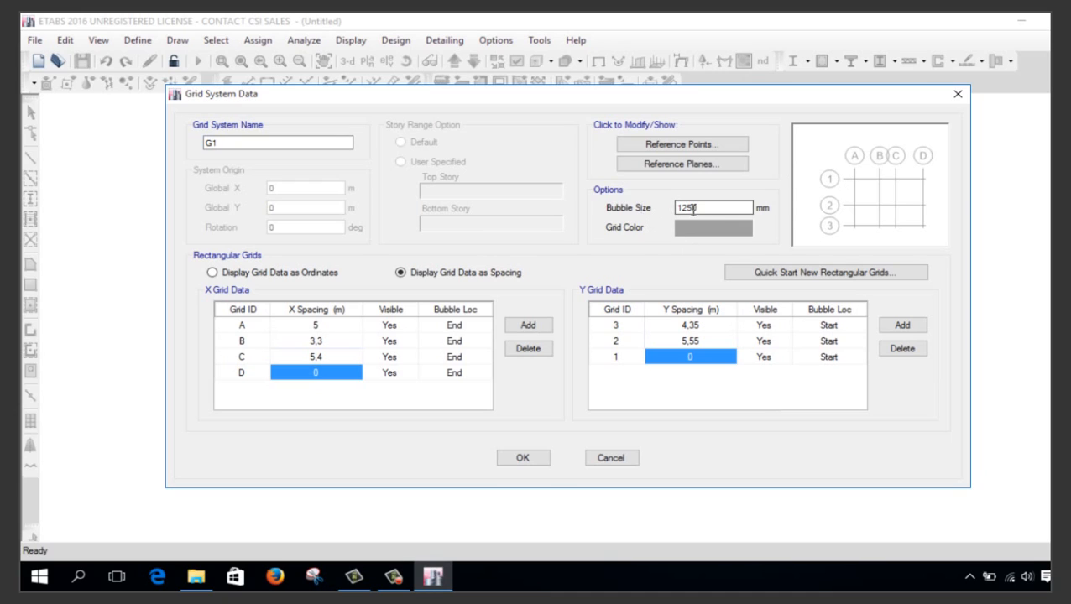
Set the grid bubble size to 1000 mm and create the model from the Grid Only template
{"action": "left_click_drag", "start_coordinate": [700, 209], "coordinate": [623, 221]}
{"action": "type", "text": "1000"}
{"action": "left_click", "coordinate": [538, 454]}
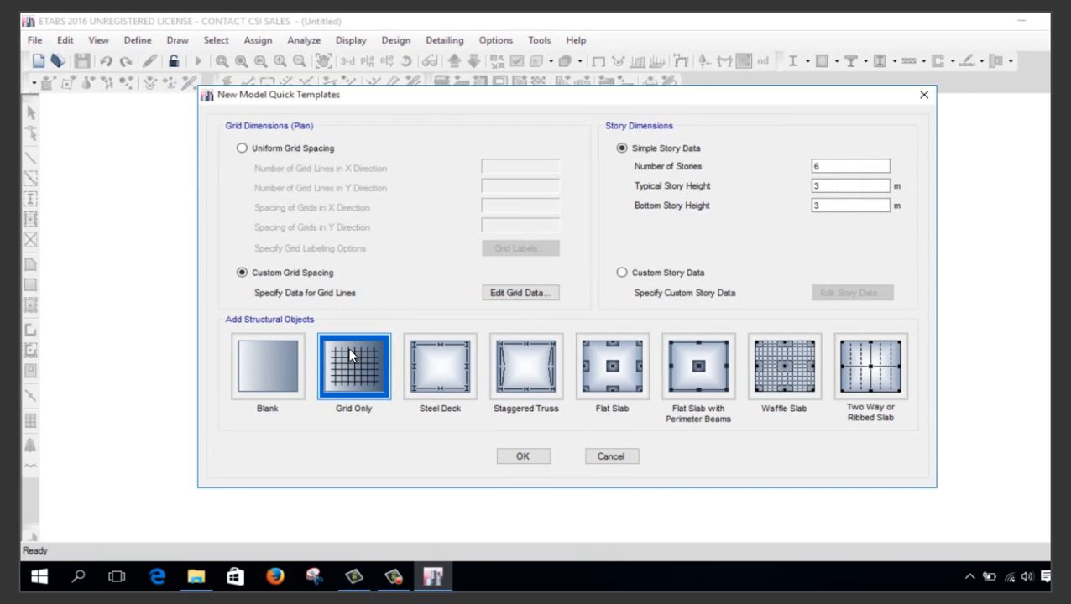
{"action": "left_click", "coordinate": [522, 457]}
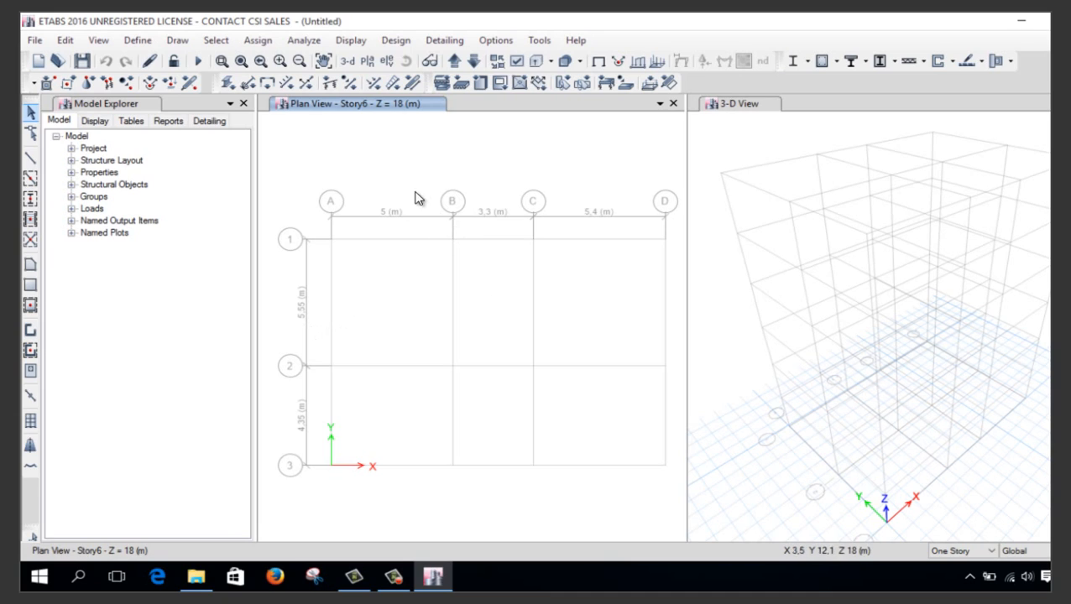
Move the plan view down through the stories to Story1
{"action": "left_click", "coordinate": [475, 63]}
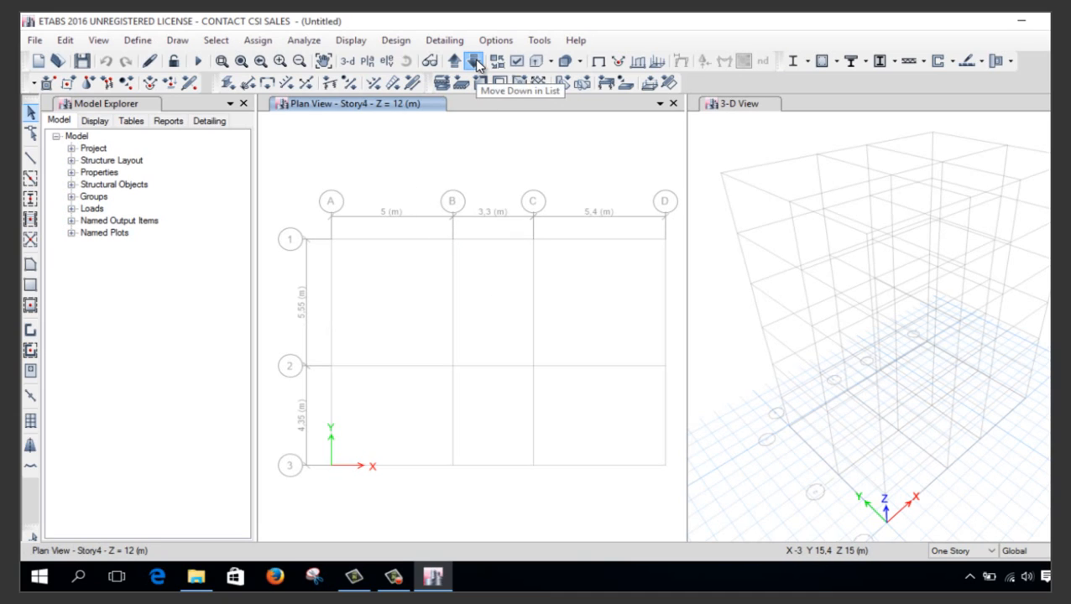
{"action": "left_click", "coordinate": [475, 64]}
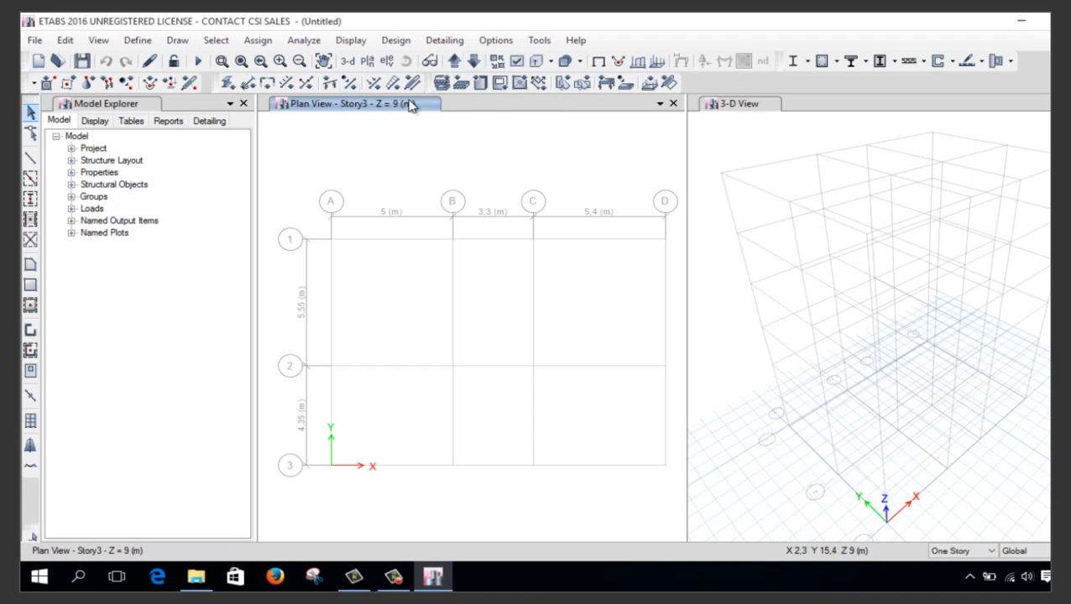
{"action": "left_click", "coordinate": [474, 61]}
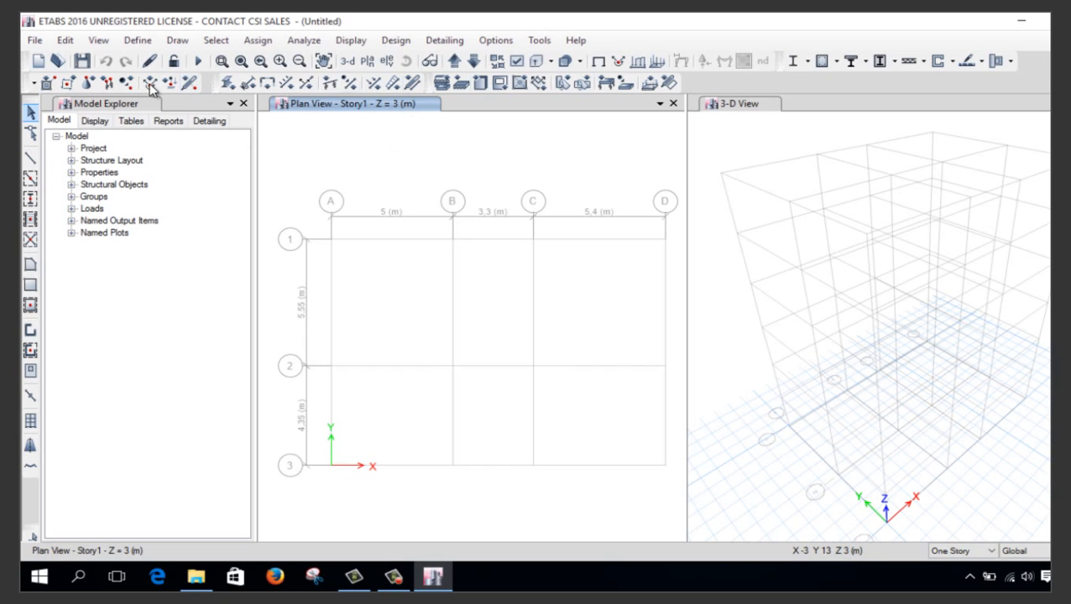
Rename the 4000Psi concrete material as FC280 in the material definitions
{"action": "left_click", "coordinate": [139, 41]}
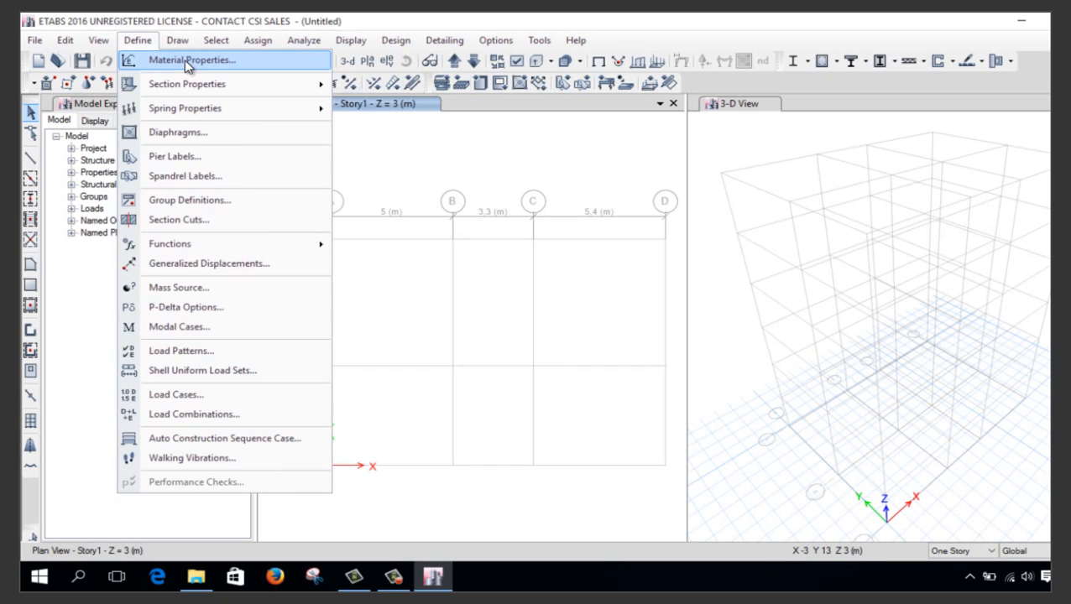
{"action": "left_click", "coordinate": [184, 59]}
{"action": "left_click", "coordinate": [451, 223]}
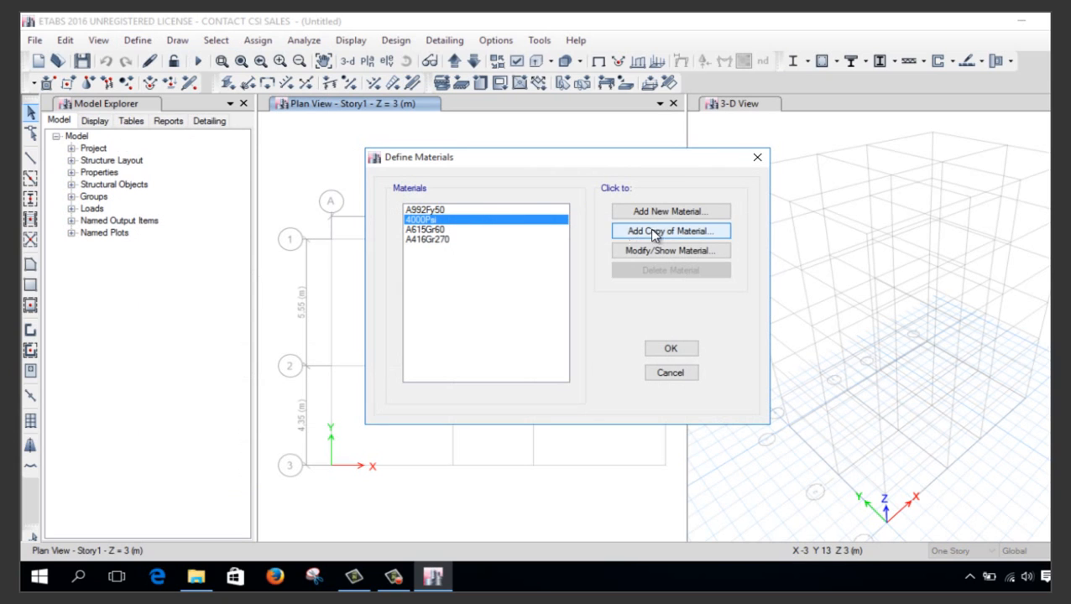
{"action": "left_click", "coordinate": [669, 251]}
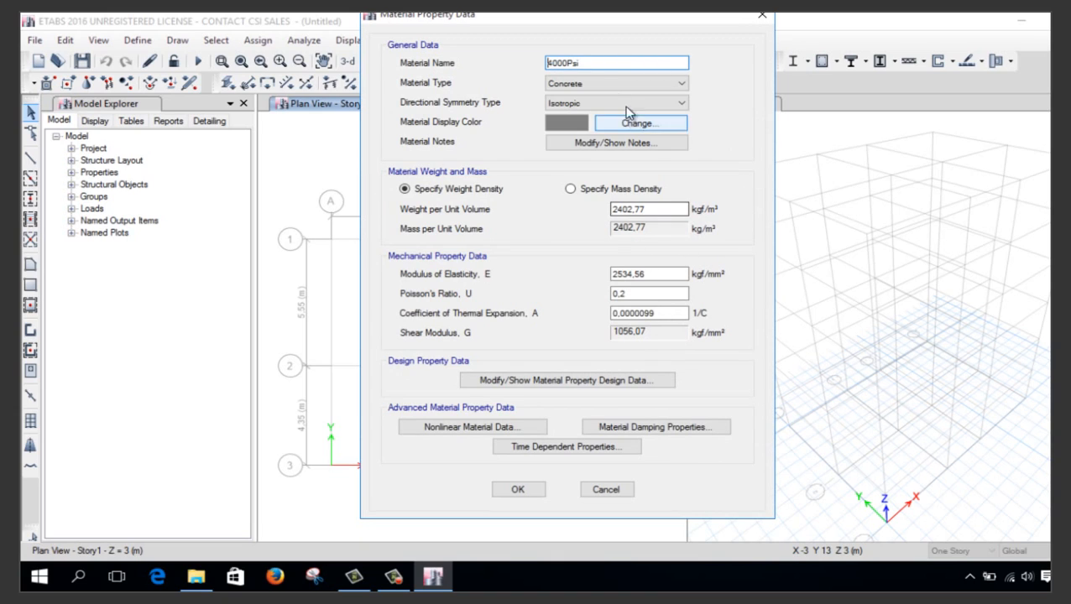
{"action": "left_click_drag", "start_coordinate": [589, 63], "coordinate": [504, 81]}
{"action": "type", "text": "Fc"}
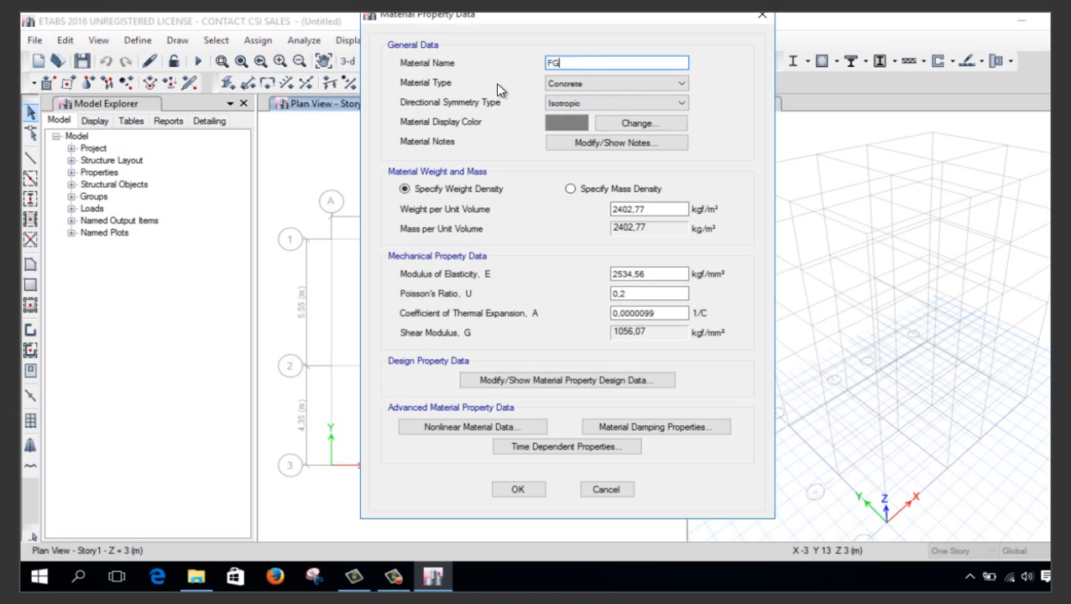
{"action": "type", "text": "'"}
{"action": "key", "text": "BackSpace"}
{"action": "key", "text": "BackSpace"}
{"action": "type", "text": "C280"}
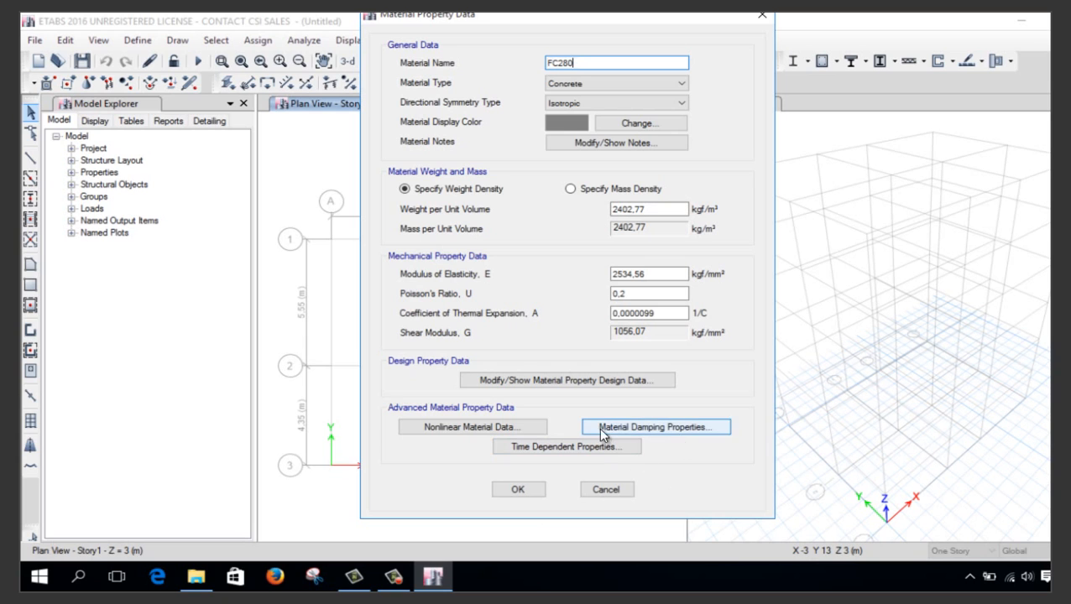
{"action": "left_click", "coordinate": [509, 491]}
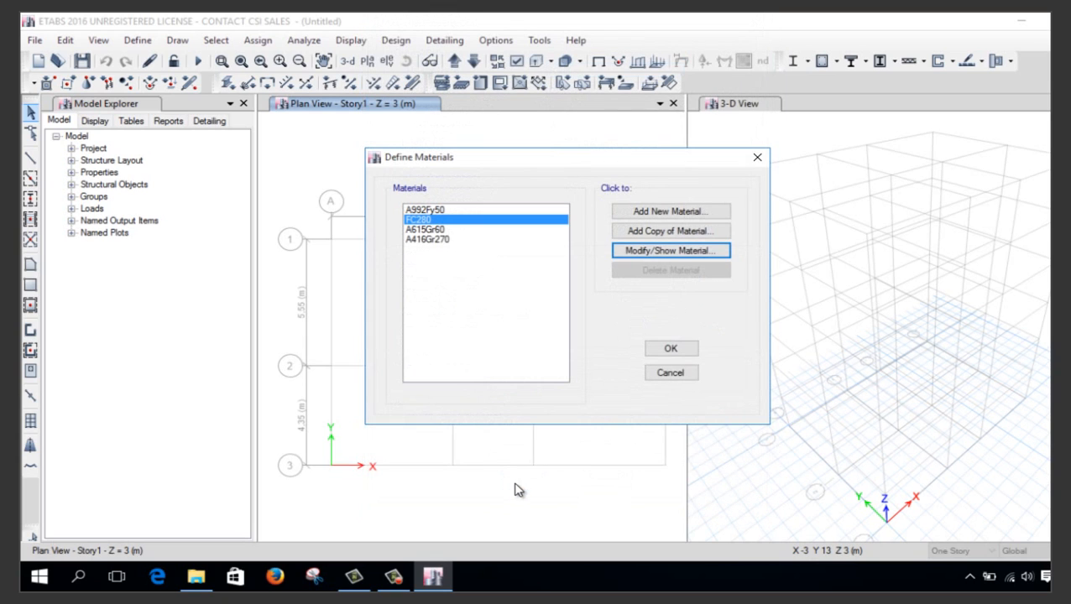
{"action": "left_click", "coordinate": [670, 349]}
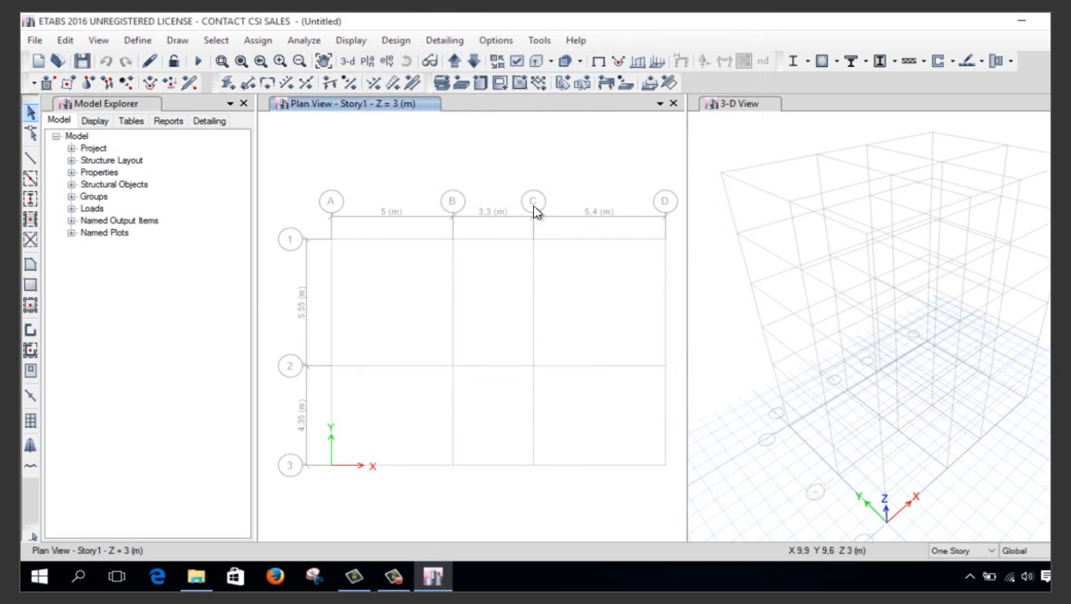
Add a new concrete rectangular frame section and name it COL30X60
{"action": "left_click", "coordinate": [141, 40]}
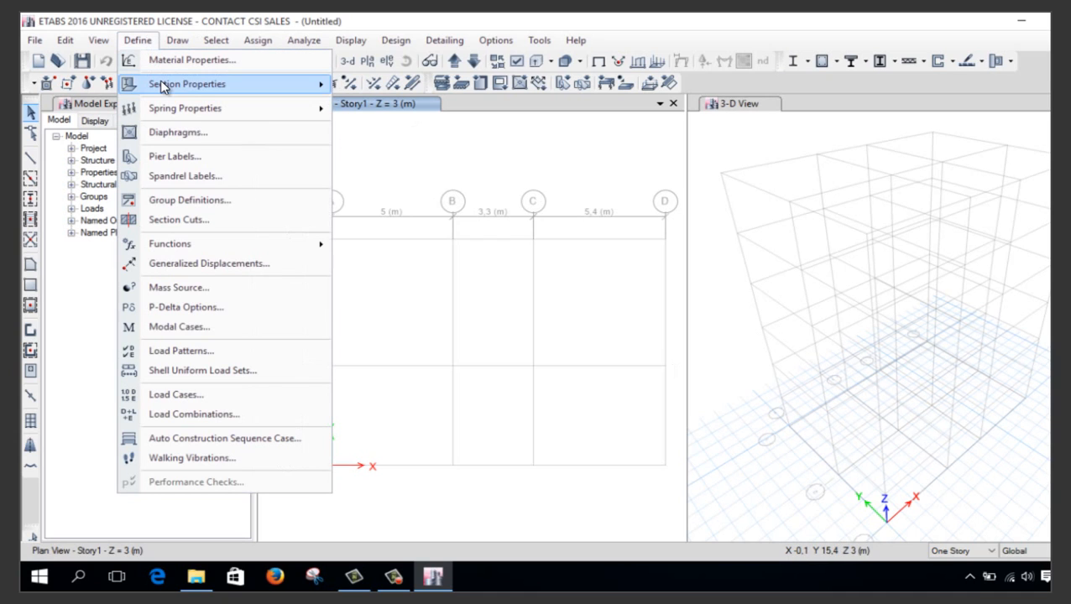
{"action": "mouse_move", "coordinate": [187, 84]}
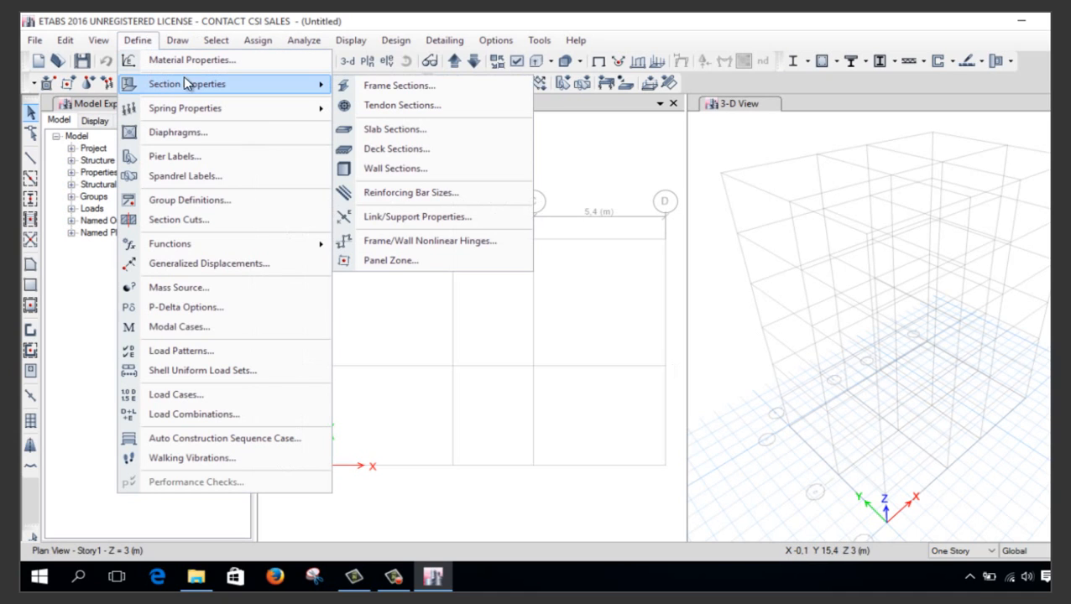
{"action": "left_click", "coordinate": [378, 86]}
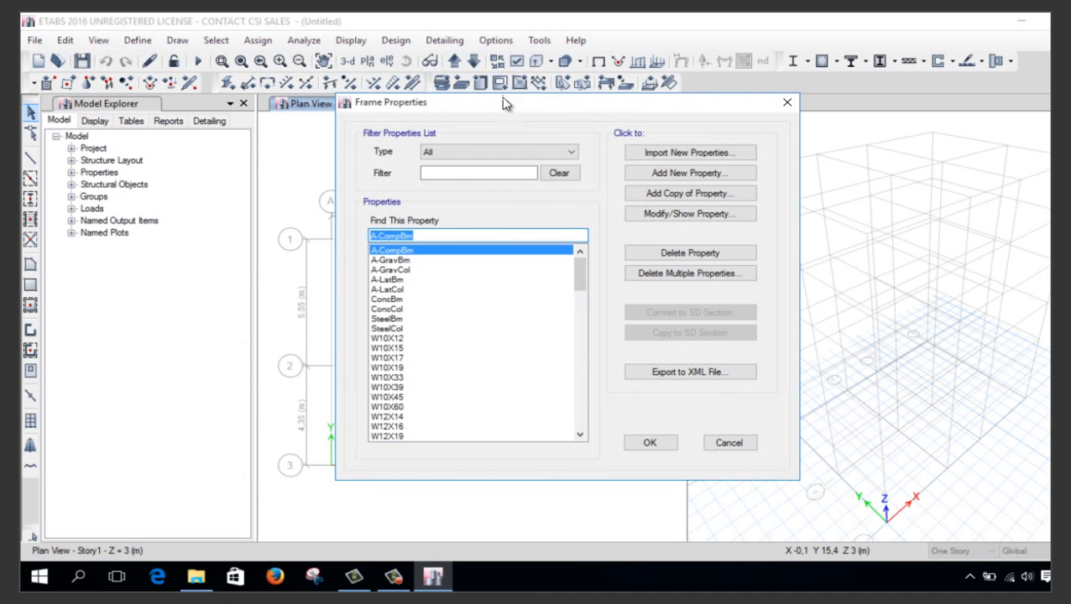
{"action": "left_click", "coordinate": [703, 172]}
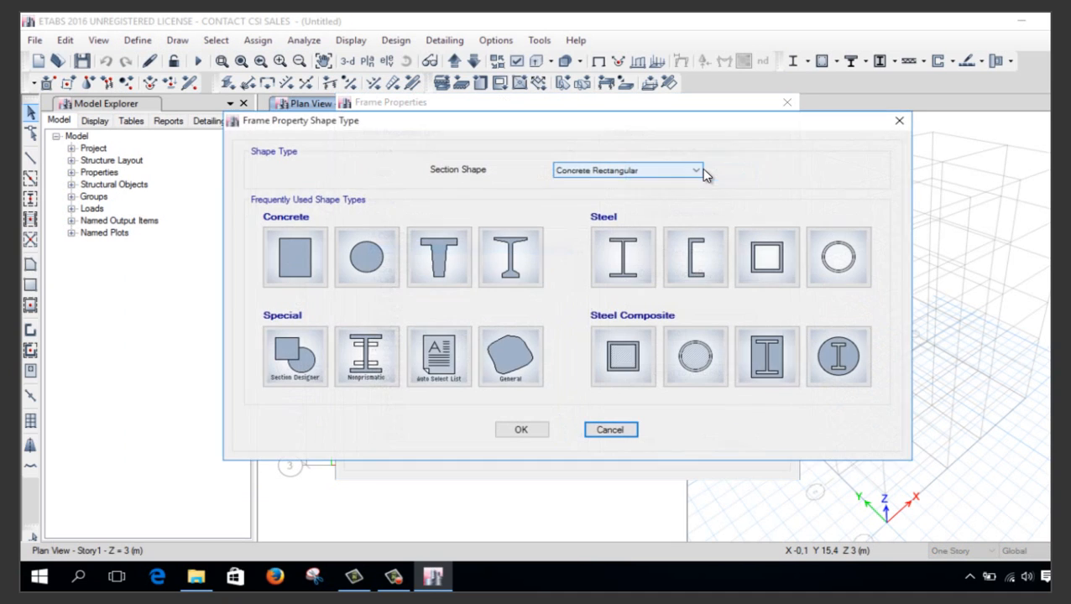
{"action": "left_click", "coordinate": [317, 259]}
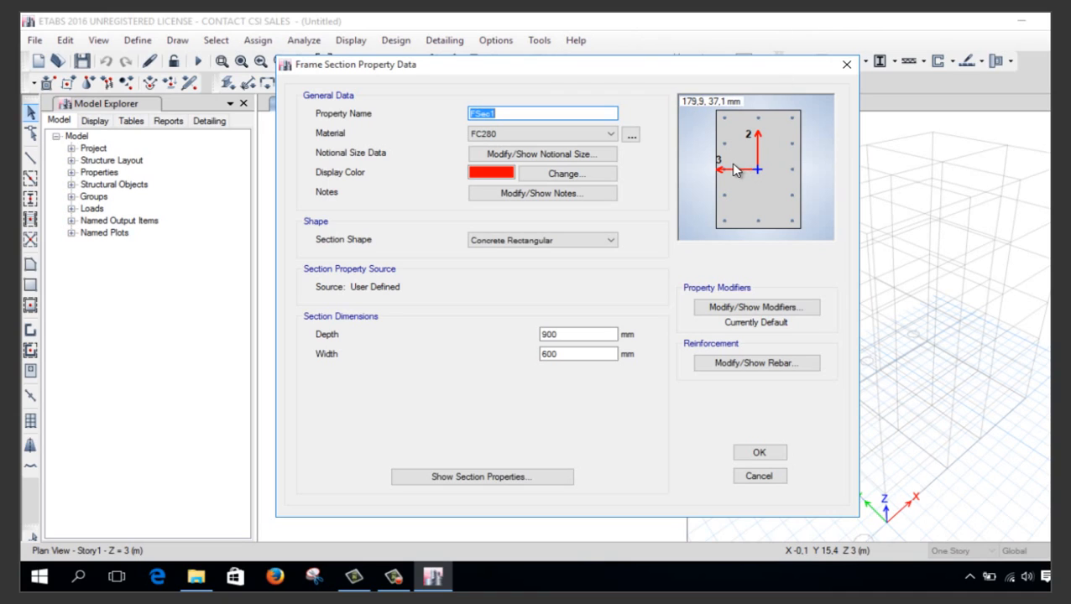
{"action": "type", "text": "COL30X60"}
Change the display color of the COL30X60 section to orange
{"action": "left_click", "coordinate": [503, 174]}
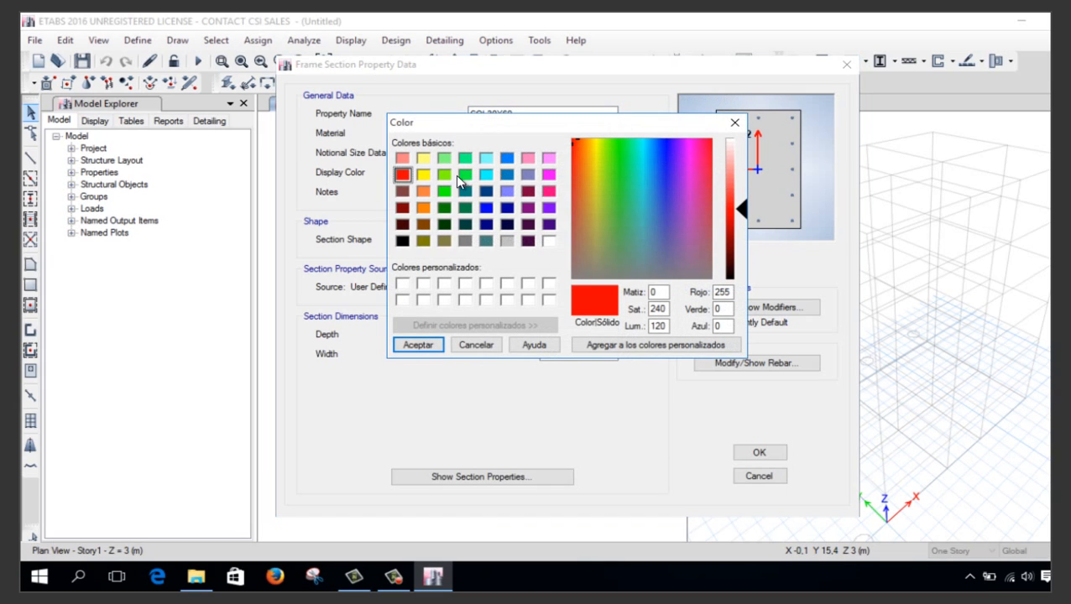
{"action": "left_click", "coordinate": [424, 209]}
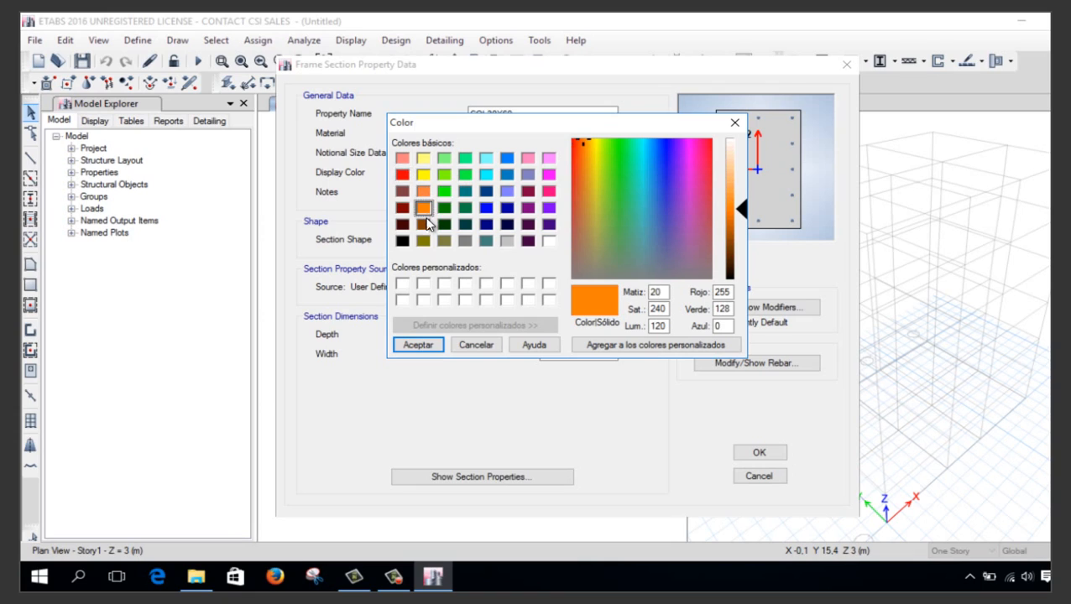
{"action": "left_click", "coordinate": [436, 347]}
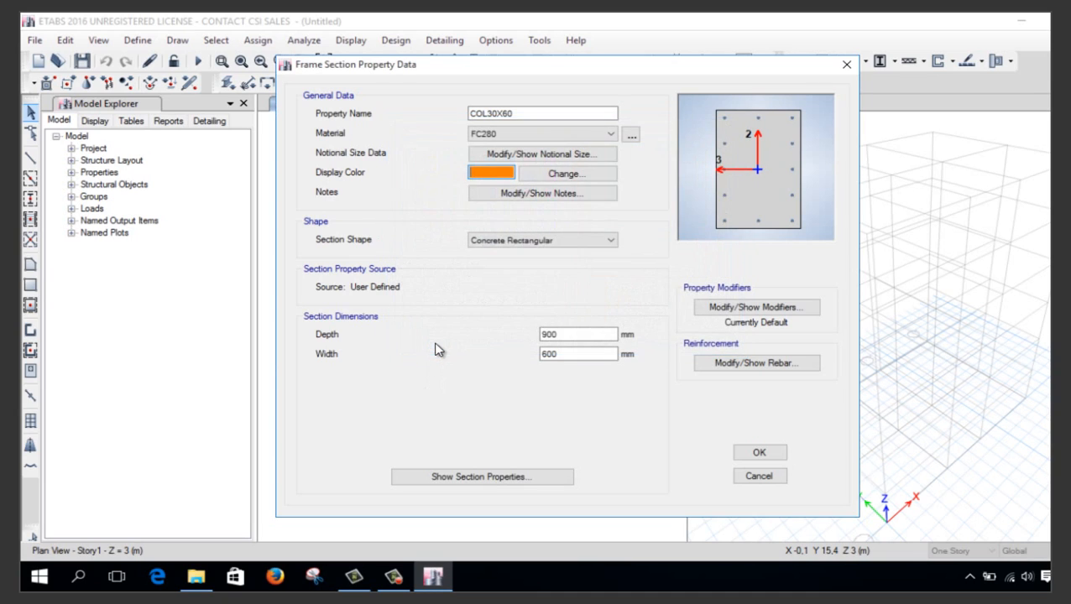
Set the column section's depth to 300 mm and keep its width at 600 mm
{"action": "double_click", "coordinate": [560, 336]}
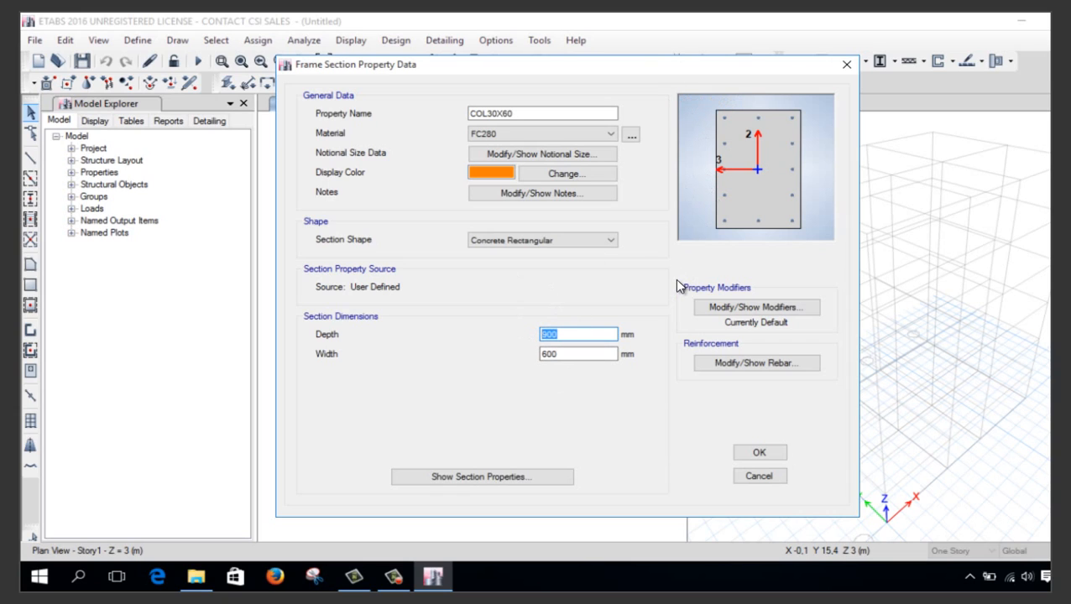
{"action": "type", "text": "3"}
{"action": "left_click", "coordinate": [550, 355]}
{"action": "left_click_drag", "start_coordinate": [549, 355], "coordinate": [573, 356]}
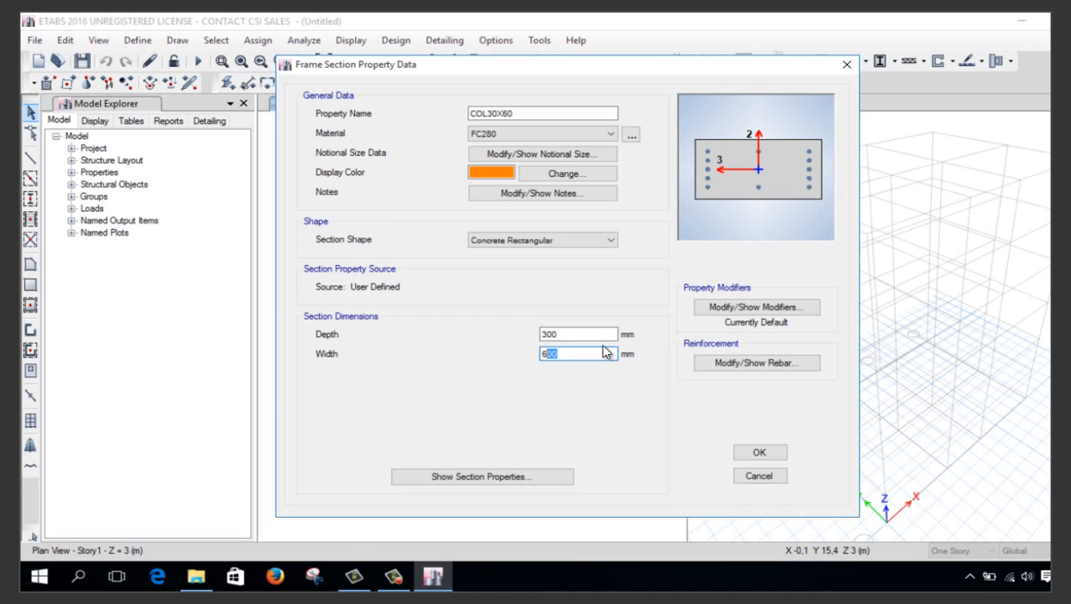
{"action": "left_click", "coordinate": [562, 331]}
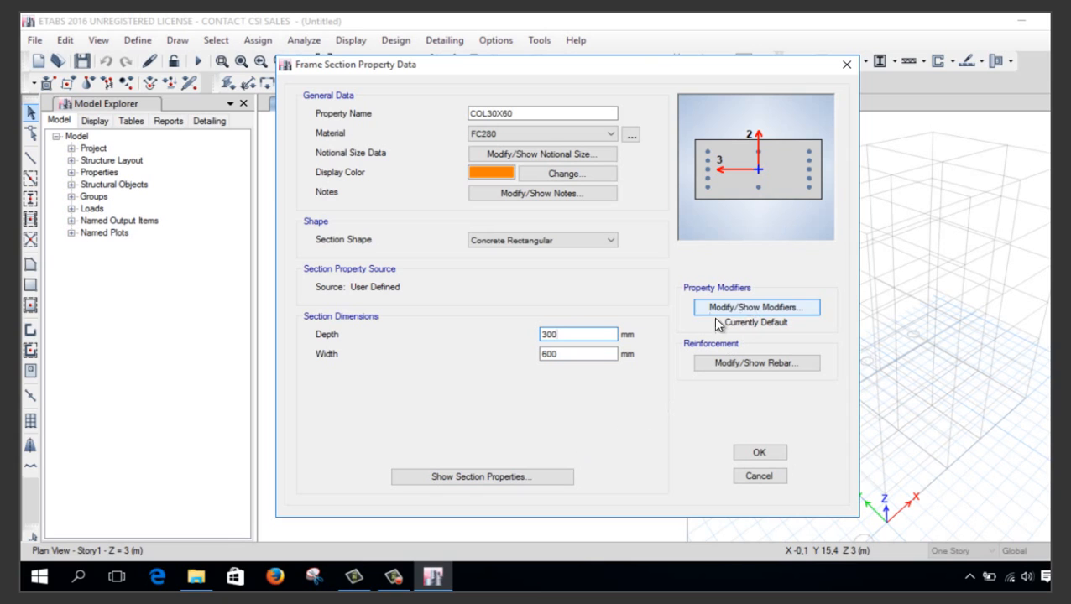
Set the column's moment of inertia modifier about the 2 axis to 0,8 and modify the one about the 3 axis
{"action": "left_click", "coordinate": [742, 308]}
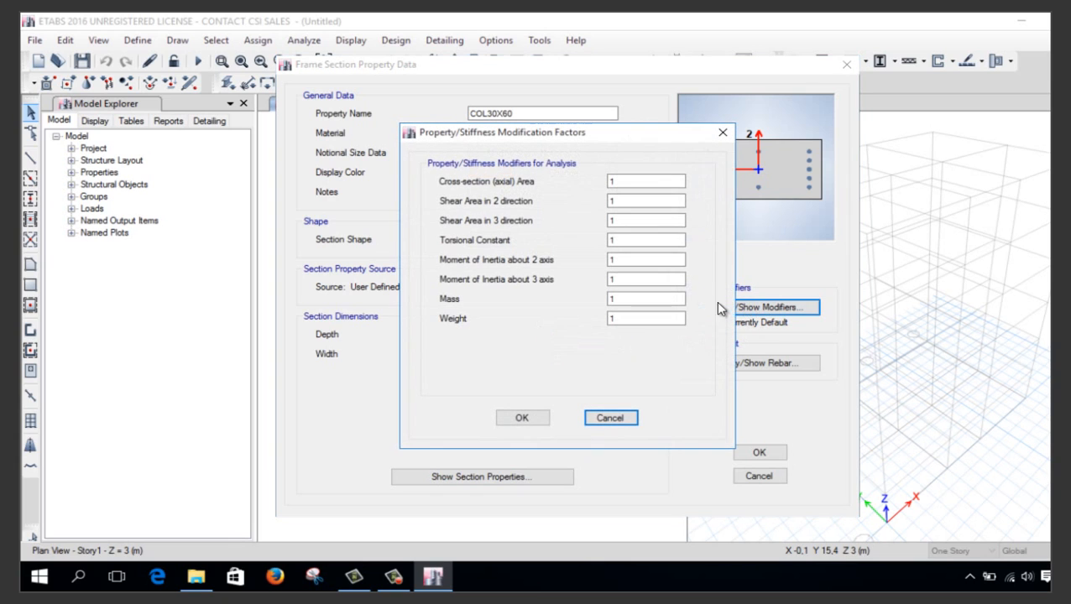
{"action": "double_click", "coordinate": [616, 259]}
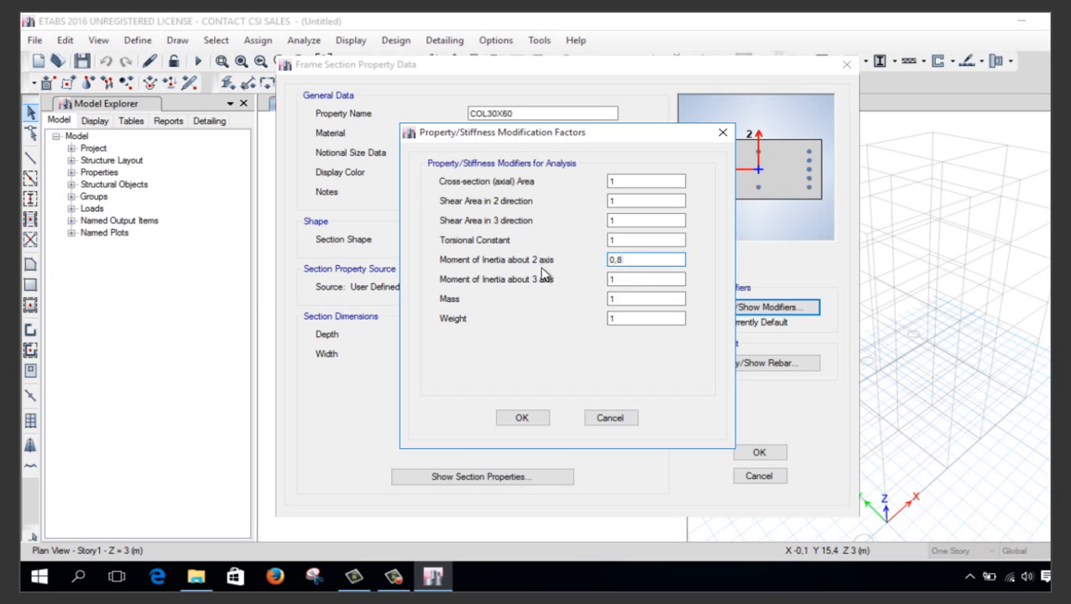
{"action": "double_click", "coordinate": [609, 280]}
{"action": "left_click", "coordinate": [521, 418]}
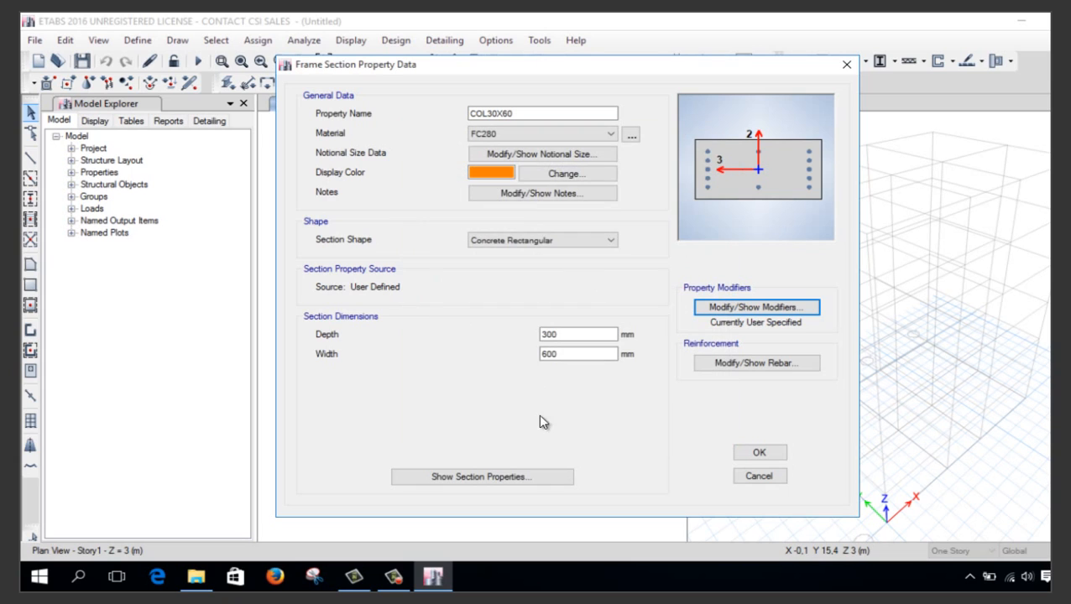
Set the column reinforcement to 5 longitudinal bars along the 3-dir face, 2 along the 2-dir face, and 100 mm confinement bar spacing
{"action": "left_click", "coordinate": [766, 364]}
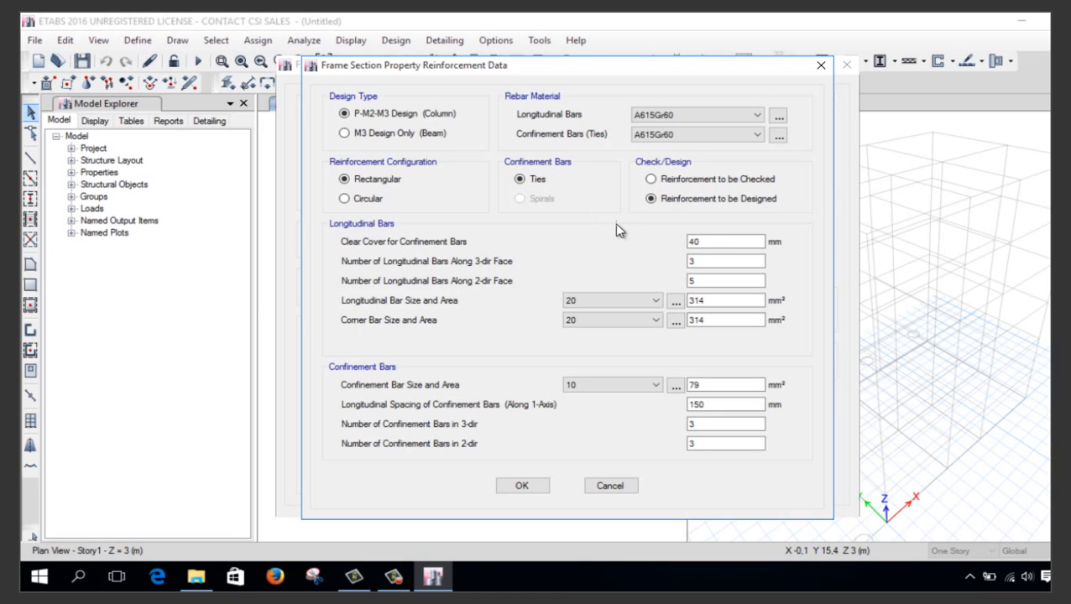
{"action": "double_click", "coordinate": [714, 241]}
{"action": "left_click_drag", "start_coordinate": [655, 72], "coordinate": [422, 77]}
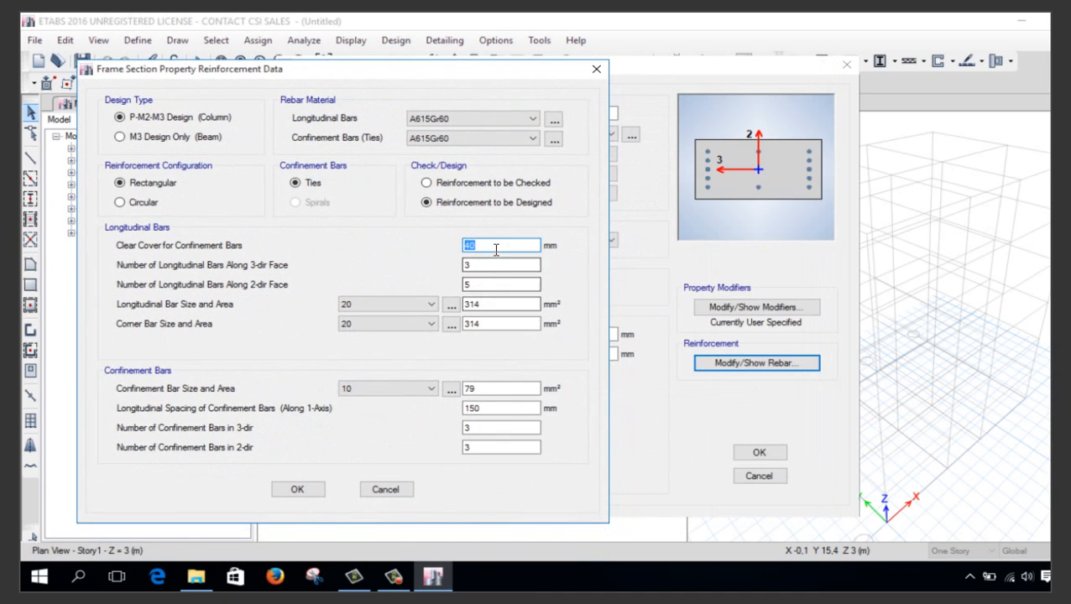
{"action": "double_click", "coordinate": [460, 265]}
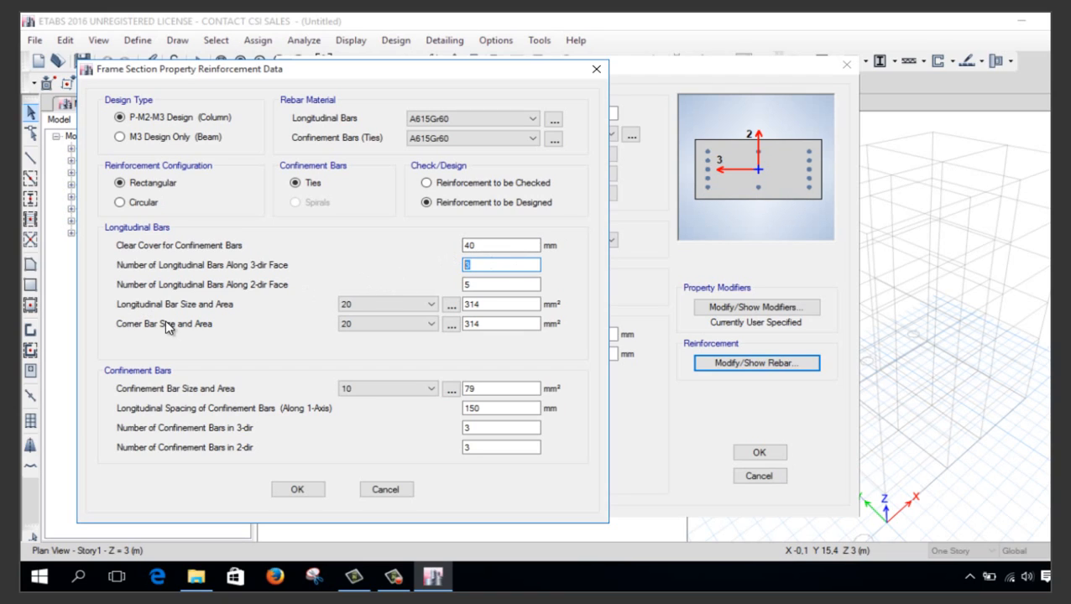
{"action": "left_click", "coordinate": [469, 265]}
{"action": "double_click", "coordinate": [466, 286]}
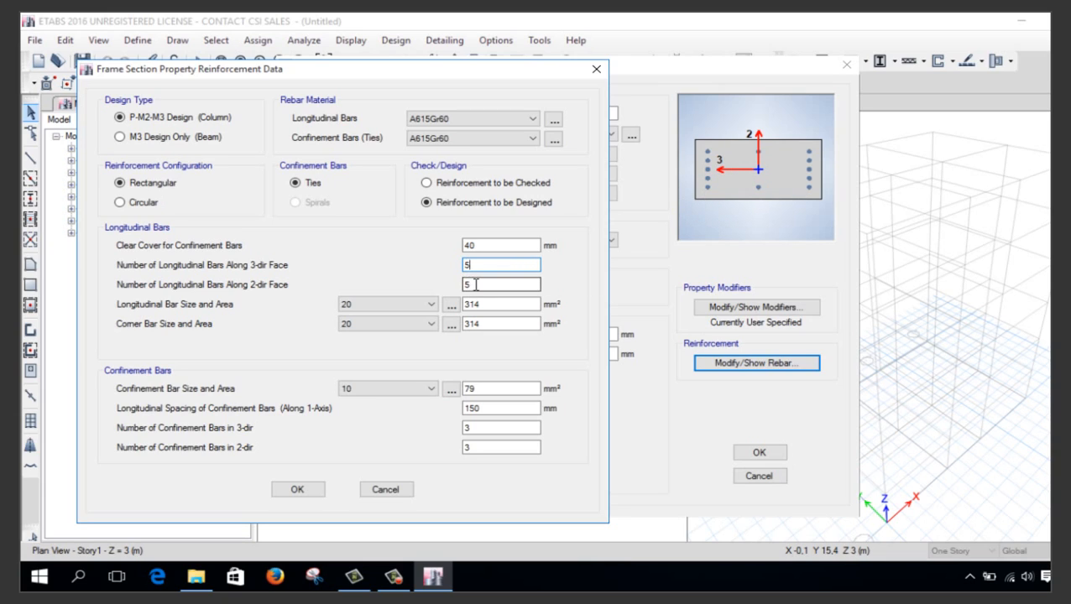
{"action": "type", "text": "2"}
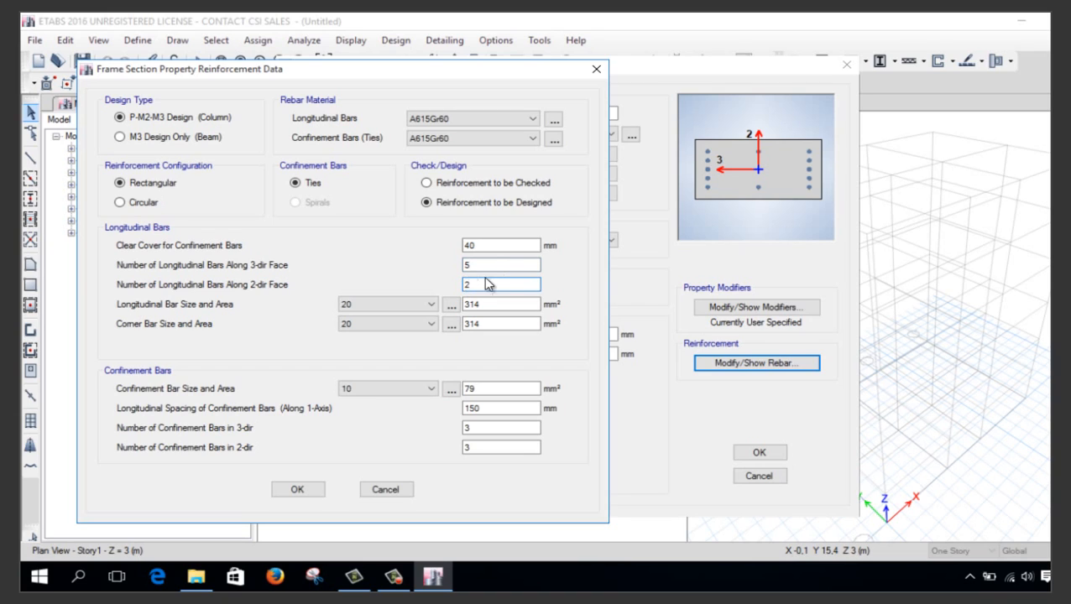
{"action": "left_click", "coordinate": [495, 266]}
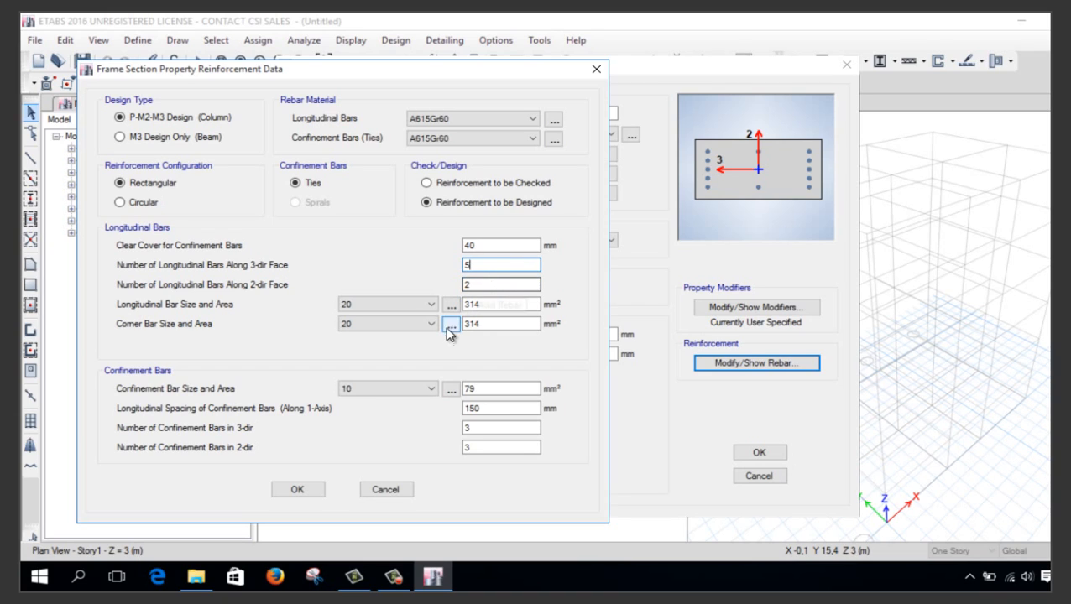
{"action": "left_click", "coordinate": [482, 409]}
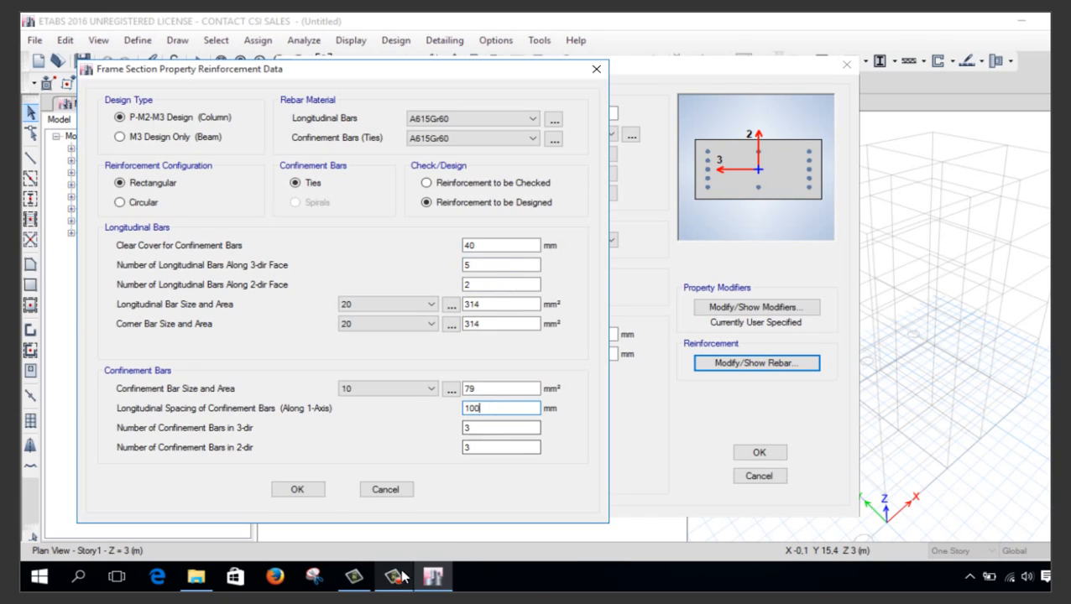
{"action": "left_click", "coordinate": [311, 495]}
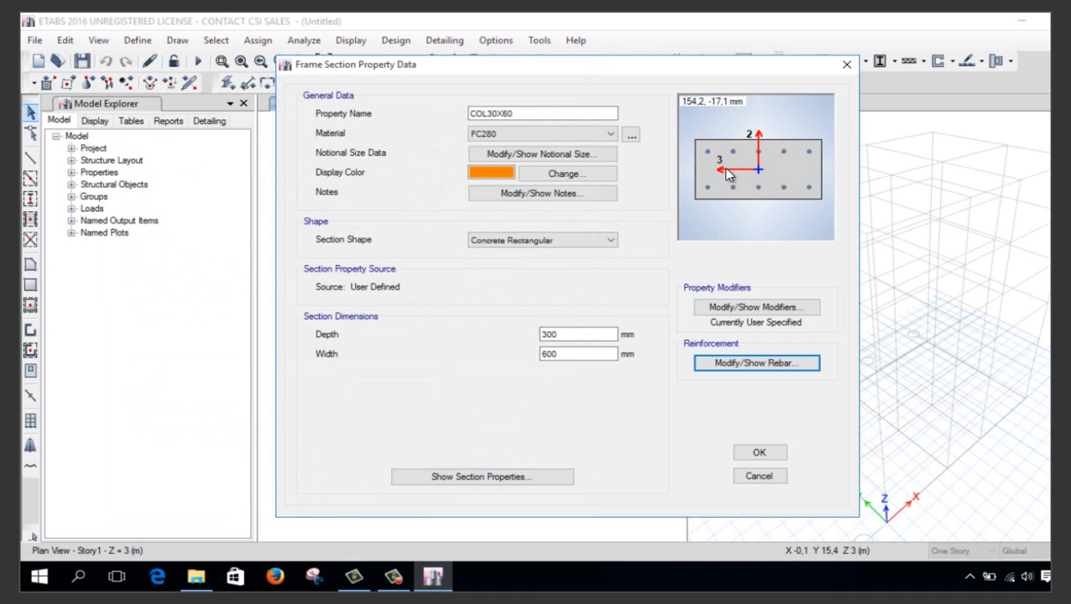
Set the longitudinal bars along the column's 2-dir face to 3 and save the COL30X60 section definition
{"action": "left_click", "coordinate": [730, 364]}
{"action": "double_click", "coordinate": [705, 281]}
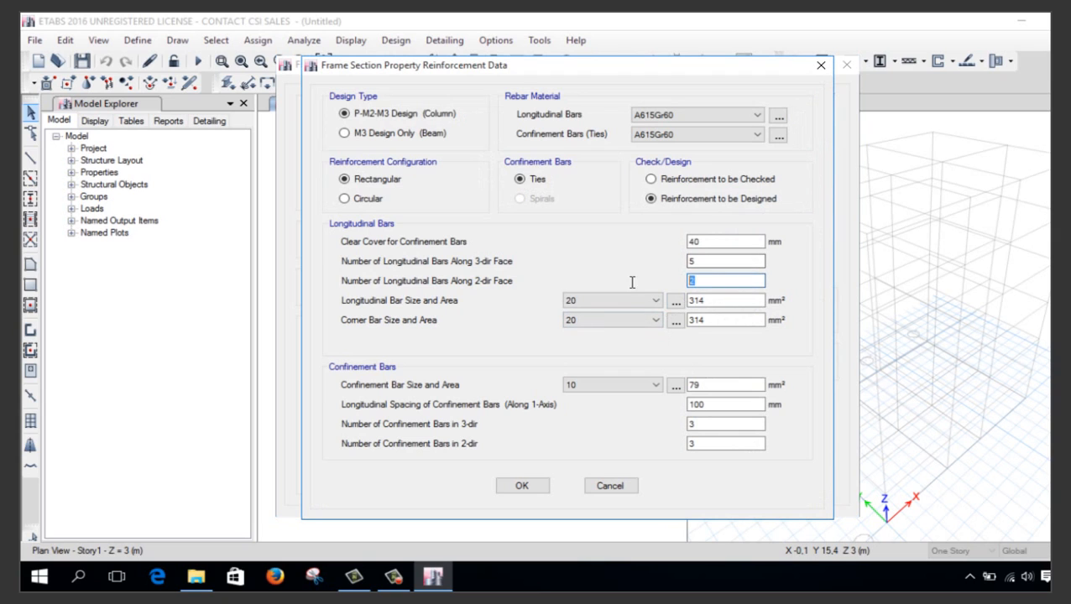
{"action": "left_click", "coordinate": [539, 487]}
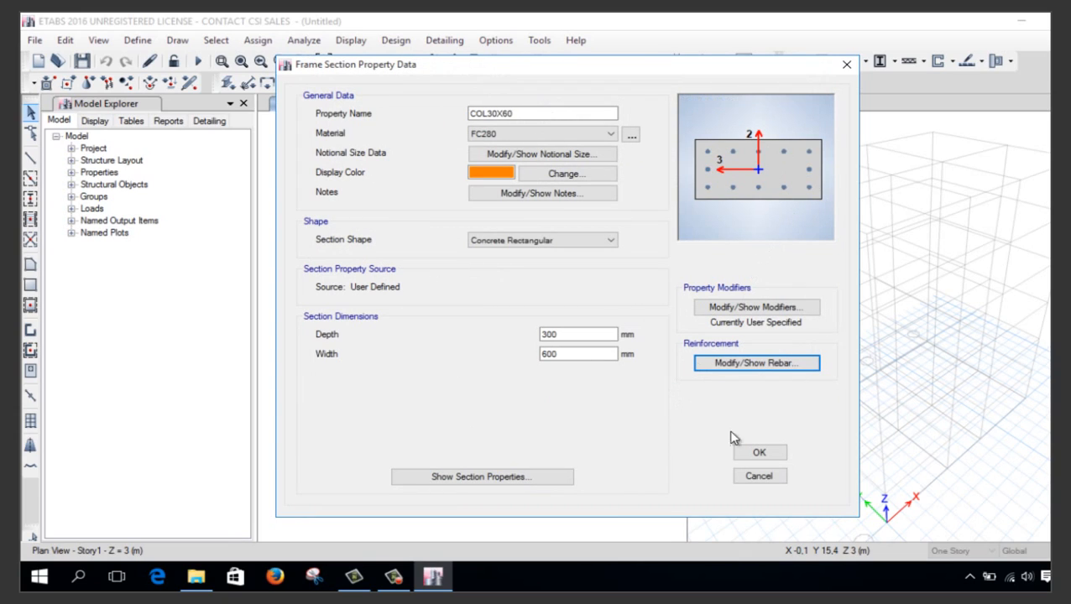
{"action": "left_click", "coordinate": [760, 457]}
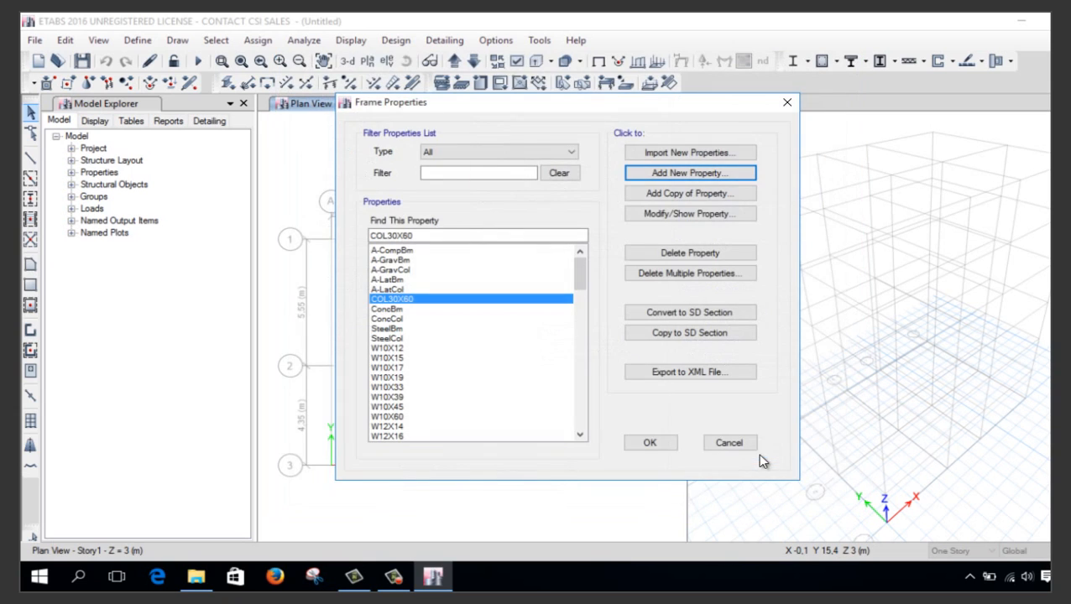
{"action": "left_click", "coordinate": [664, 454]}
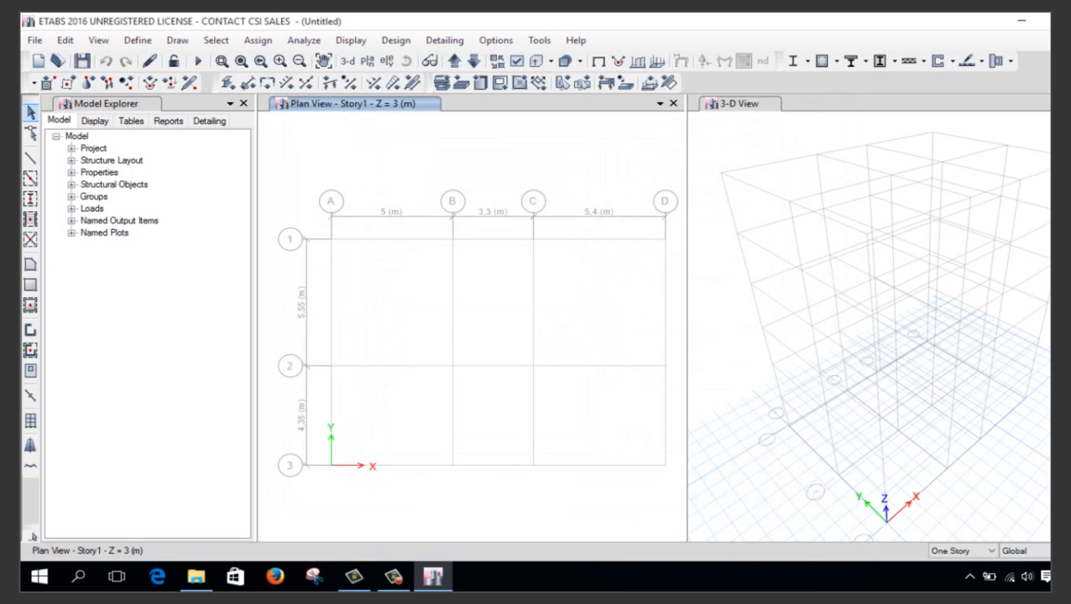
Set the model's consistent units to m for length and tonf for force
{"action": "left_click", "coordinate": [1020, 550]}
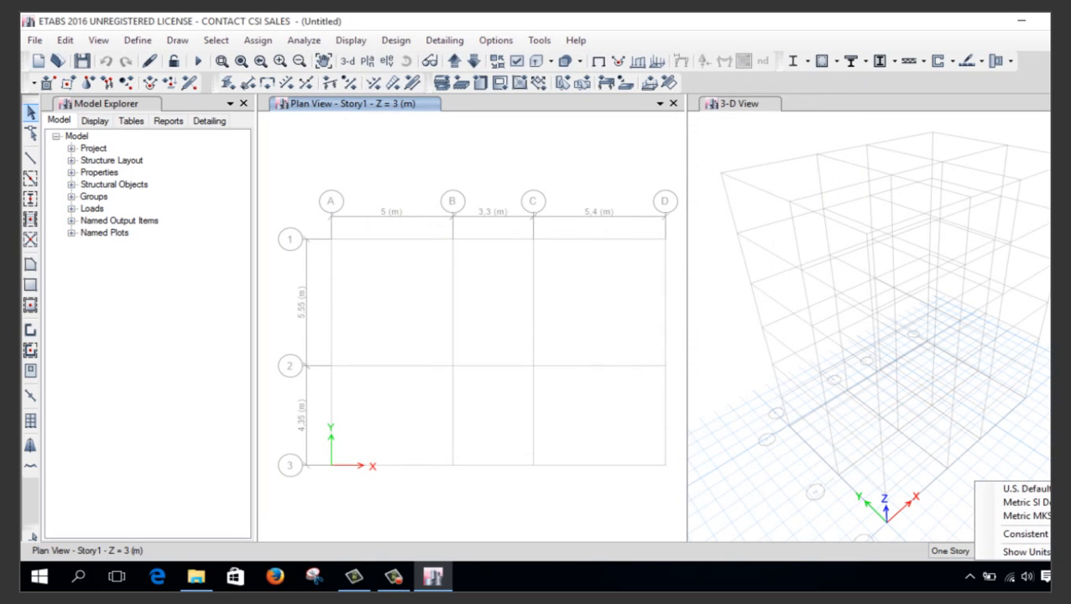
{"action": "left_click", "coordinate": [1024, 534]}
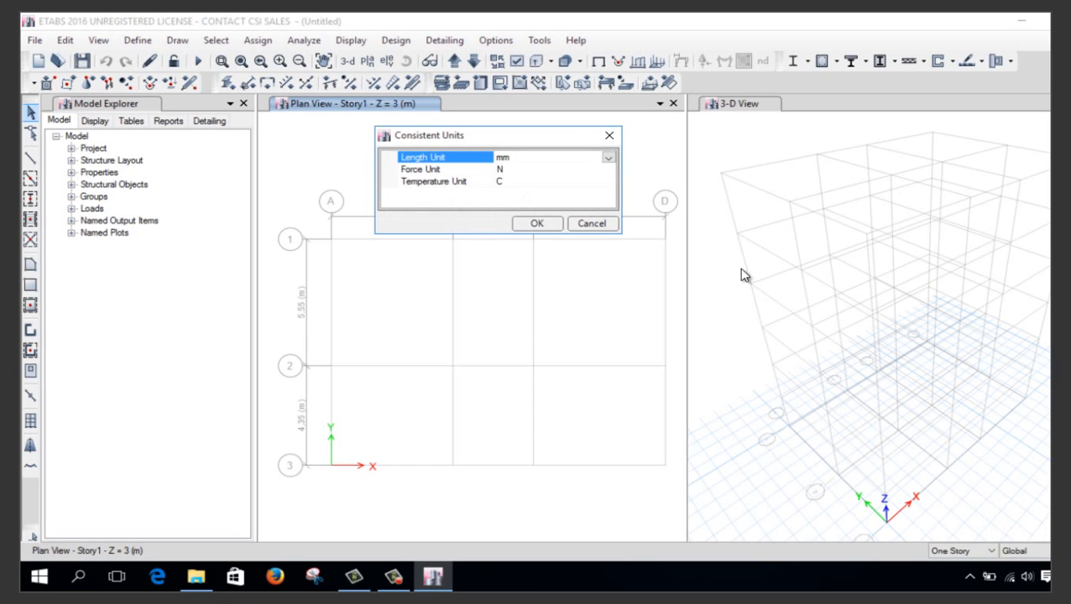
{"action": "left_click", "coordinate": [608, 157]}
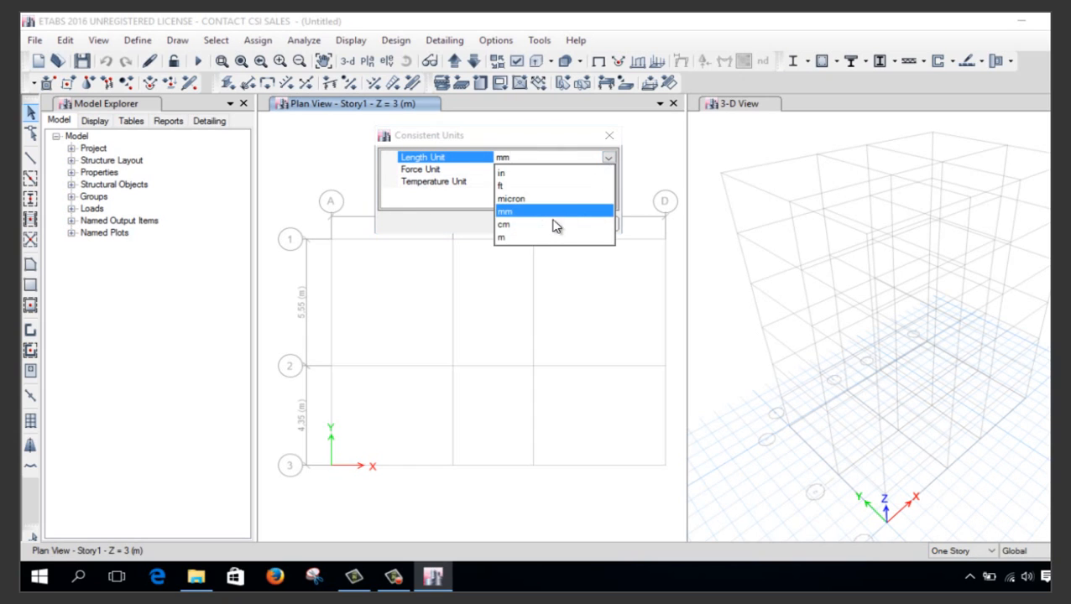
{"action": "left_click", "coordinate": [546, 239]}
{"action": "left_click", "coordinate": [607, 170]}
{"action": "left_click", "coordinate": [608, 170]}
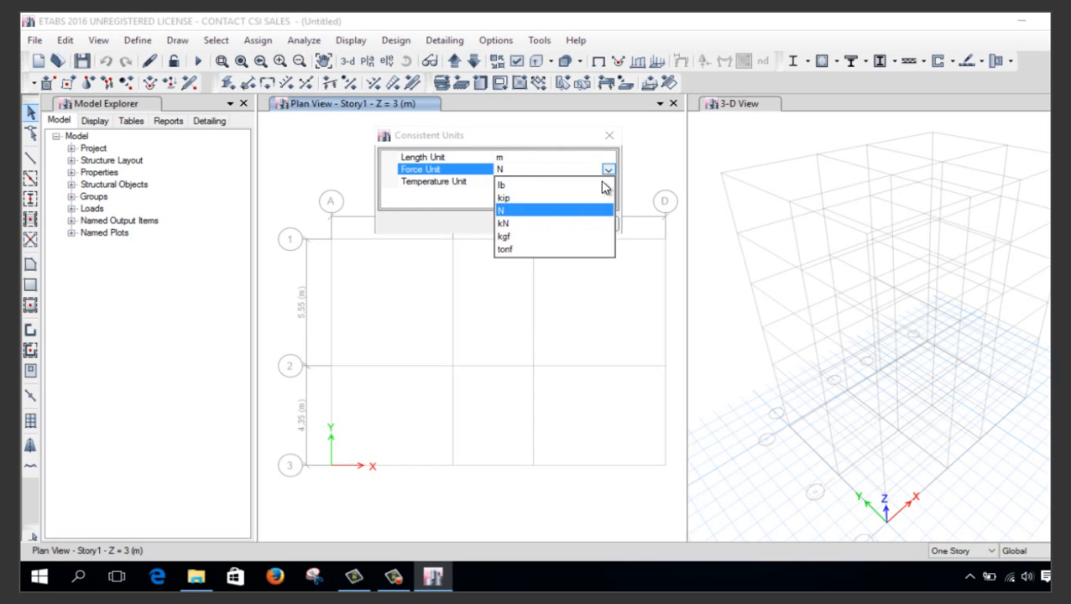
{"action": "left_click", "coordinate": [508, 249]}
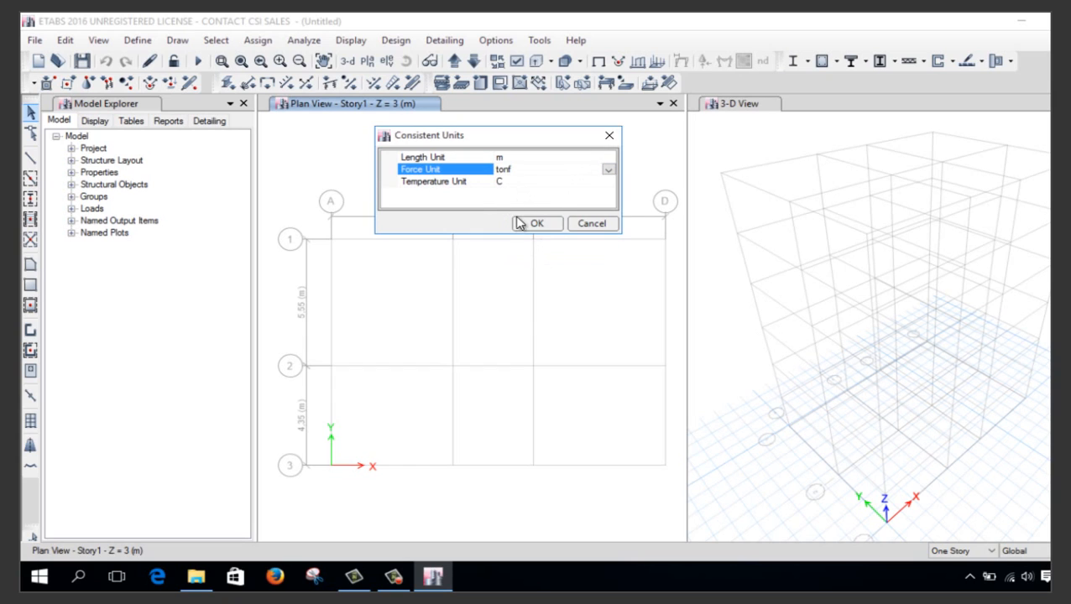
{"action": "left_click", "coordinate": [536, 223]}
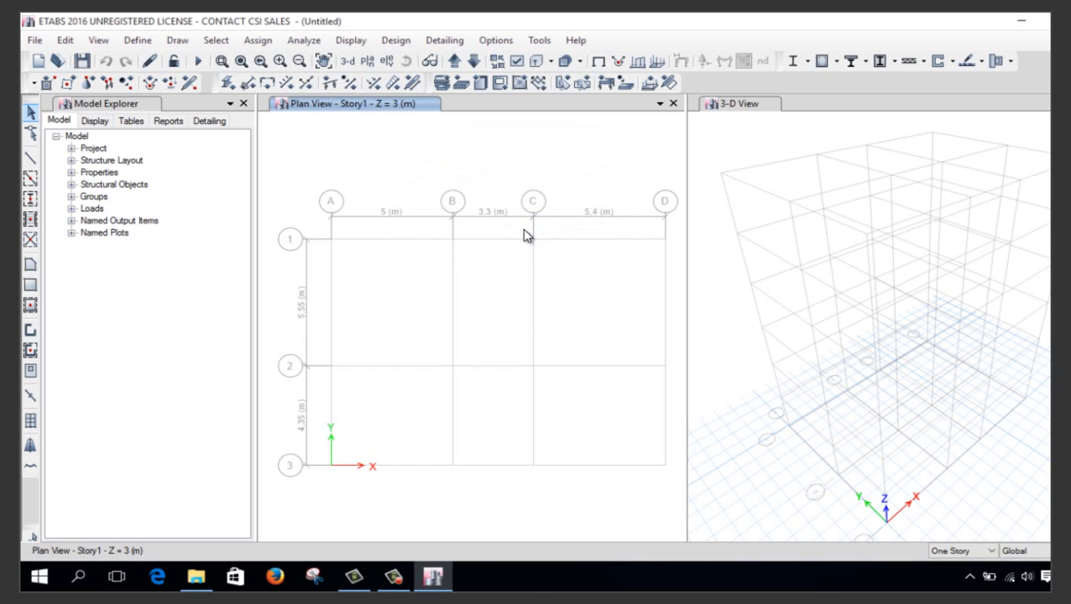
Add a new rectangular concrete frame section and name it VIGA30X50
{"action": "left_click", "coordinate": [138, 39]}
{"action": "mouse_move", "coordinate": [268, 94]}
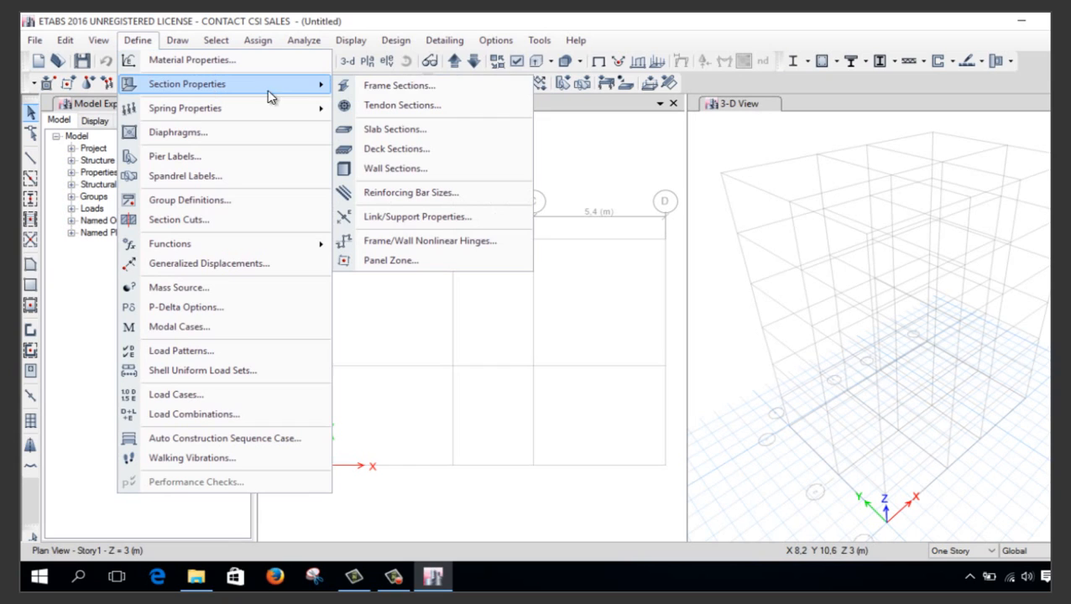
{"action": "left_click", "coordinate": [384, 85]}
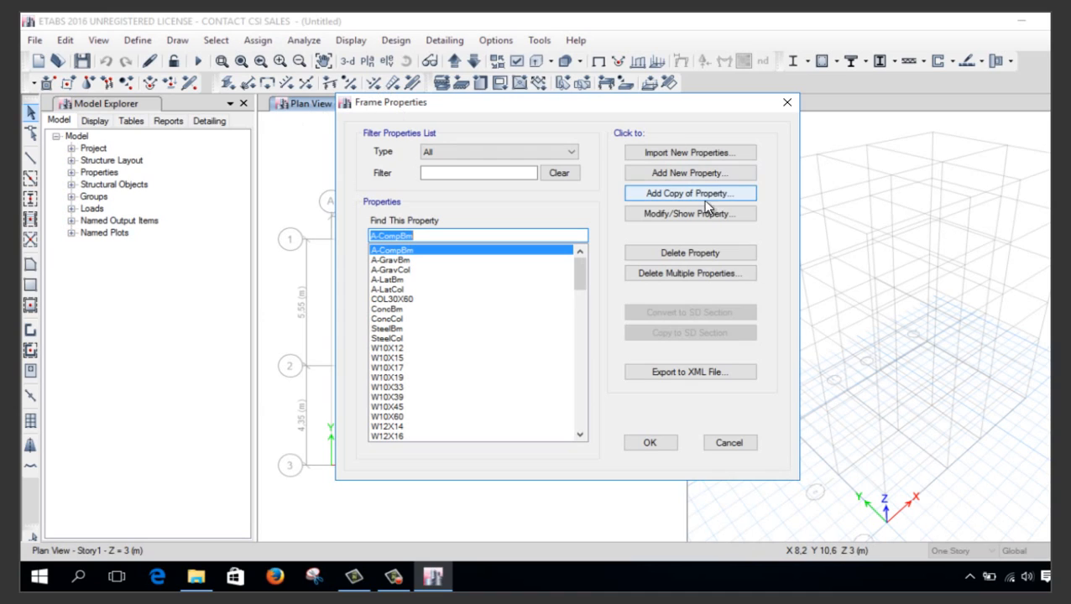
{"action": "left_click", "coordinate": [710, 178]}
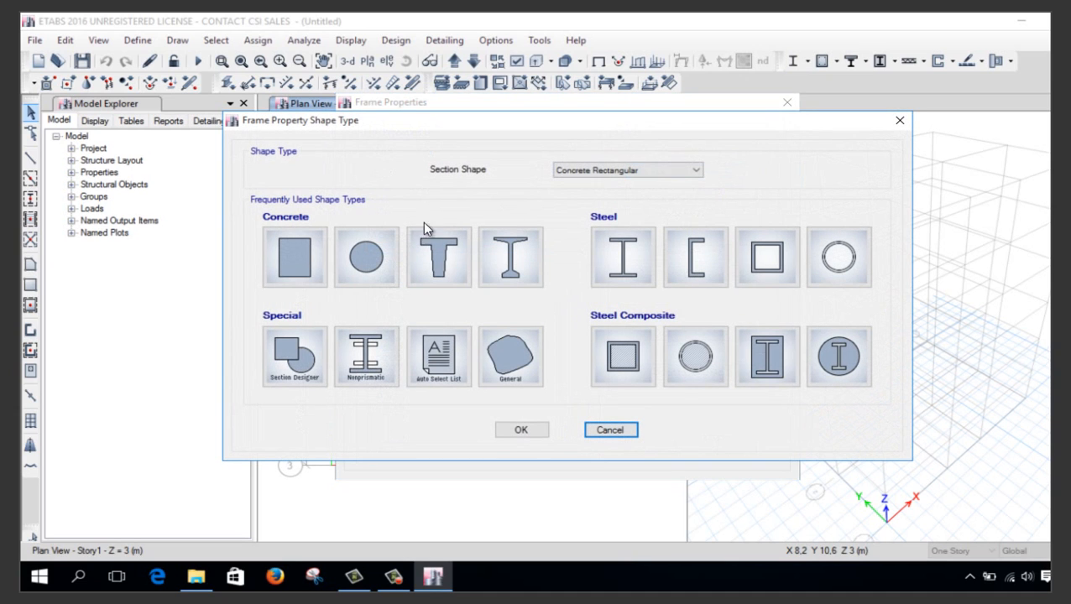
{"action": "left_click", "coordinate": [318, 242]}
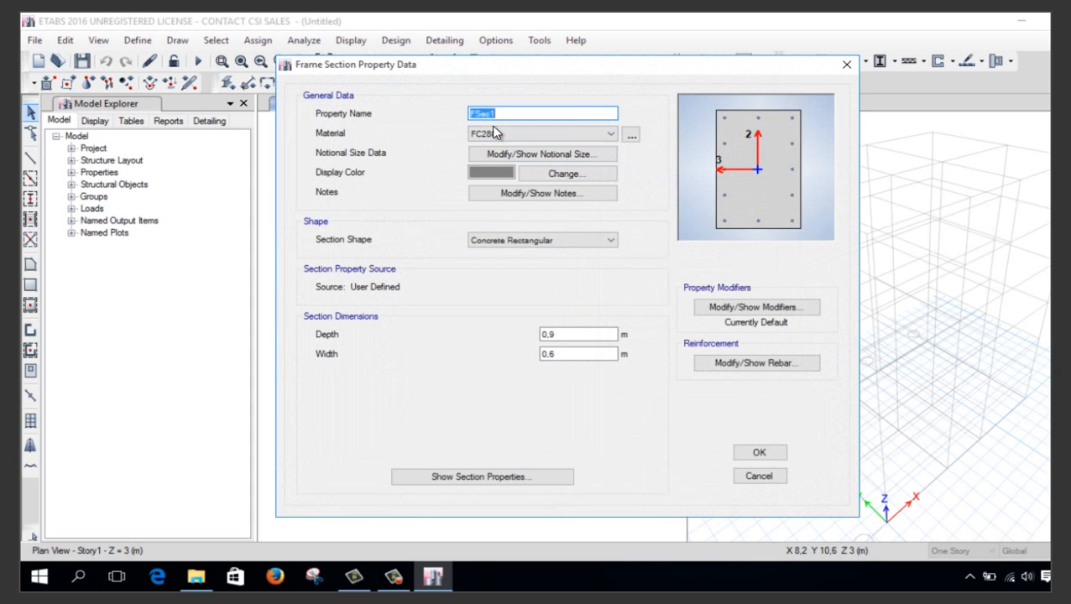
{"action": "type", "text": "VIGA30X50"}
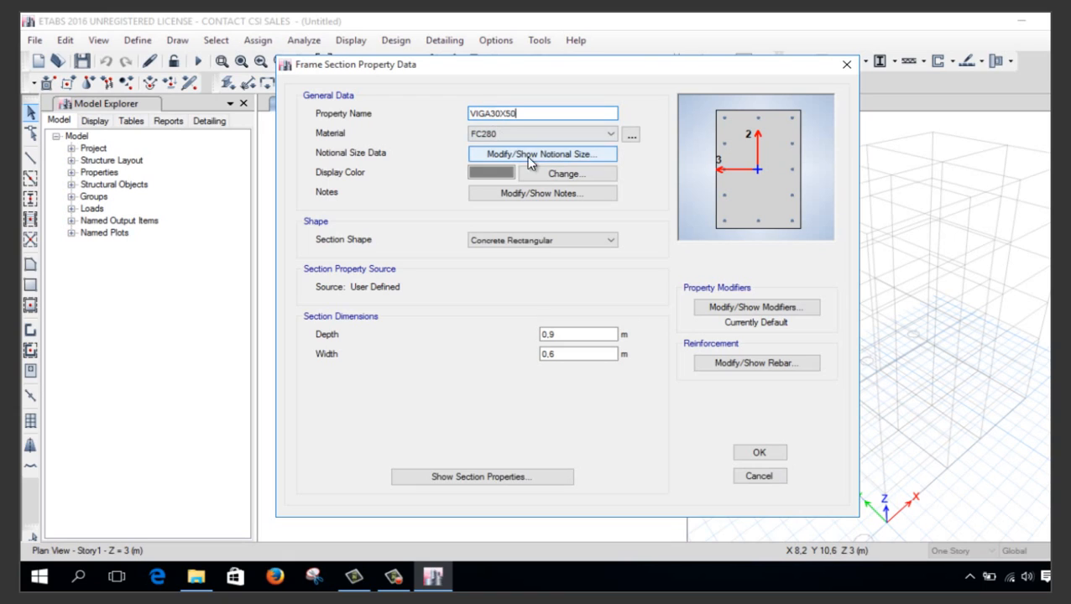
Set the VIGA30X50 display color to dark green and its dimensions to 0,5 m depth and 0,25 m width
{"action": "left_click", "coordinate": [514, 173]}
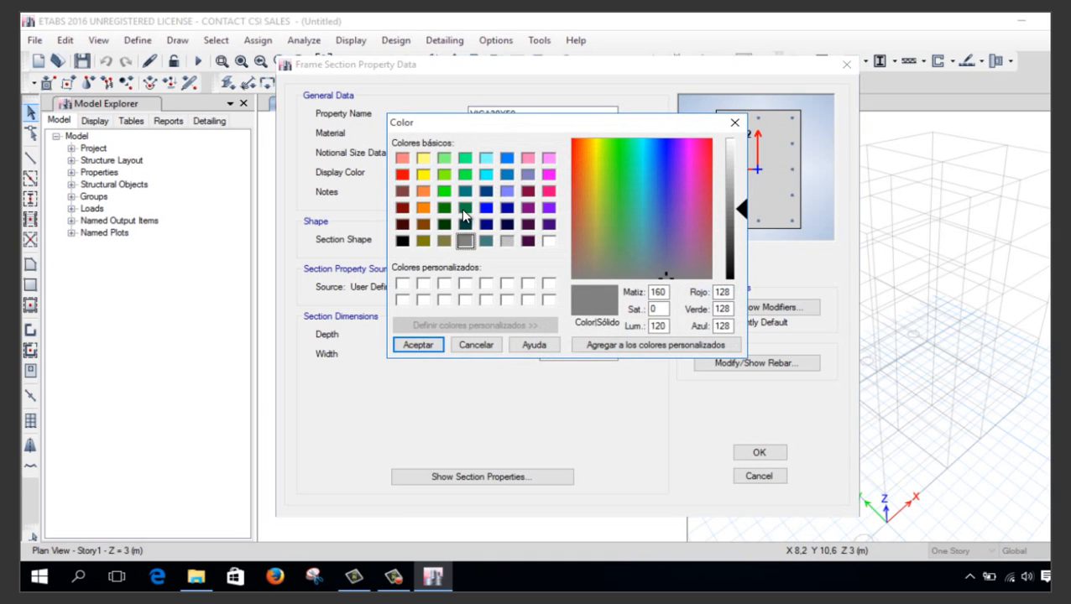
{"action": "left_click", "coordinate": [464, 208]}
{"action": "left_click", "coordinate": [418, 345]}
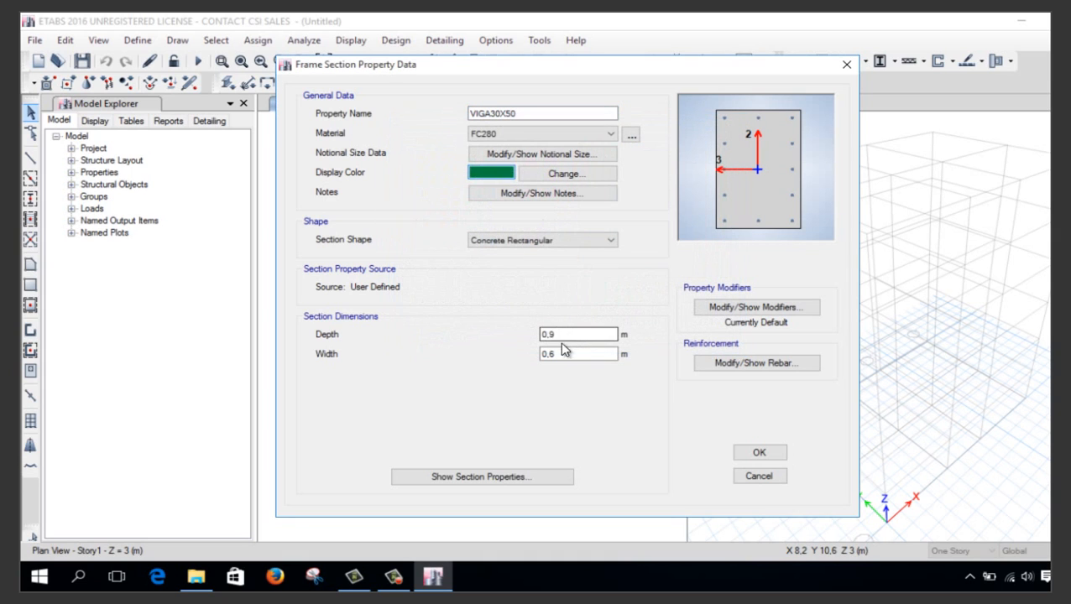
{"action": "left_click", "coordinate": [583, 334]}
{"action": "left_click", "coordinate": [588, 354]}
{"action": "key", "text": "BackSpace"}
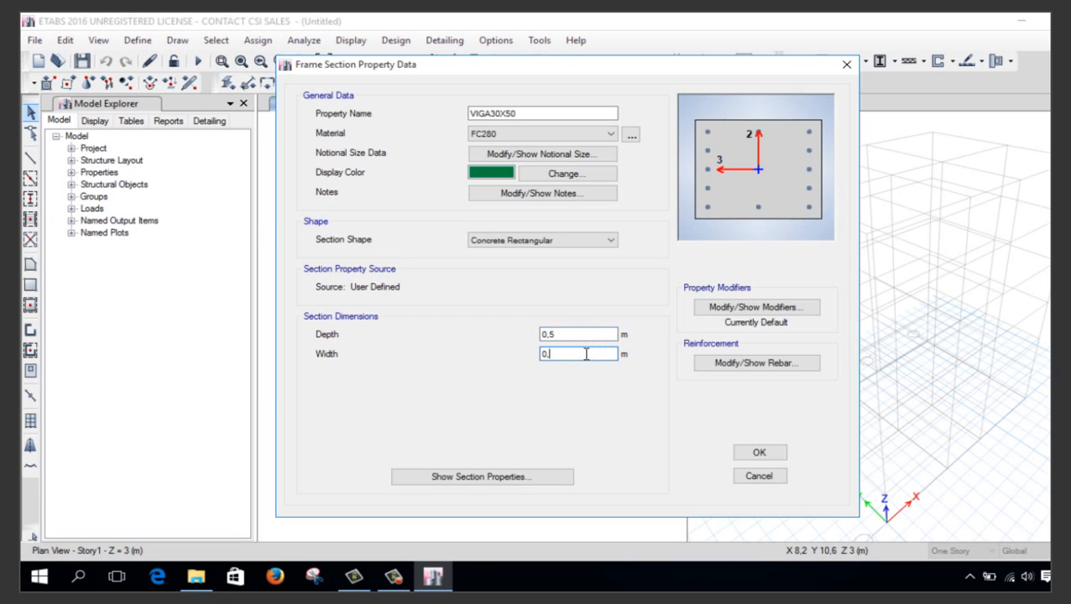
{"action": "type", "text": "25"}
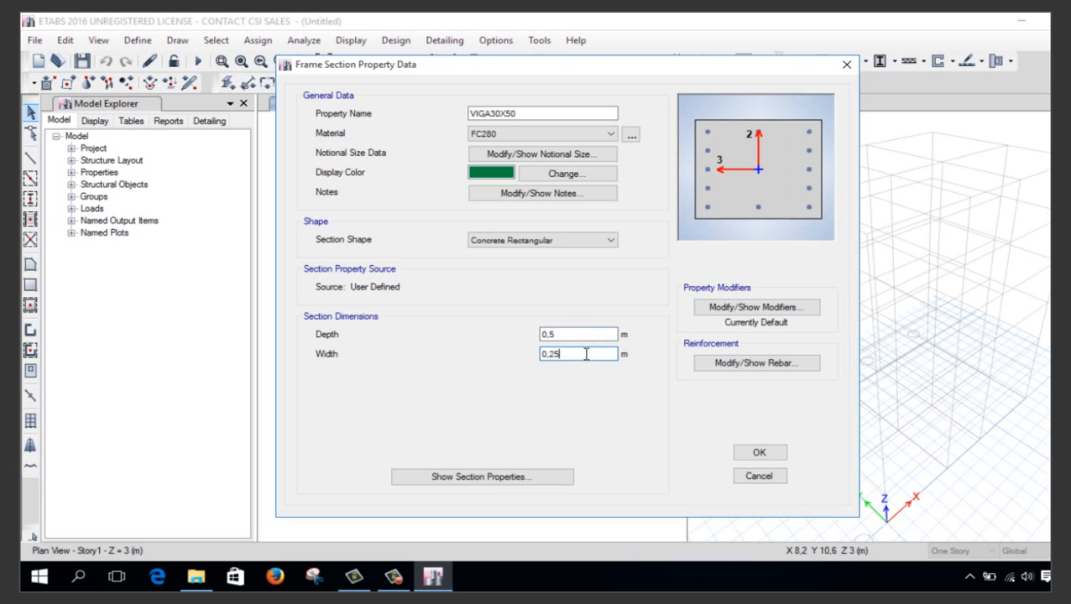
Set the VIGA30X50 stiffness modifier for moment of inertia about the 3 axis to 0,5
{"action": "left_click", "coordinate": [726, 309]}
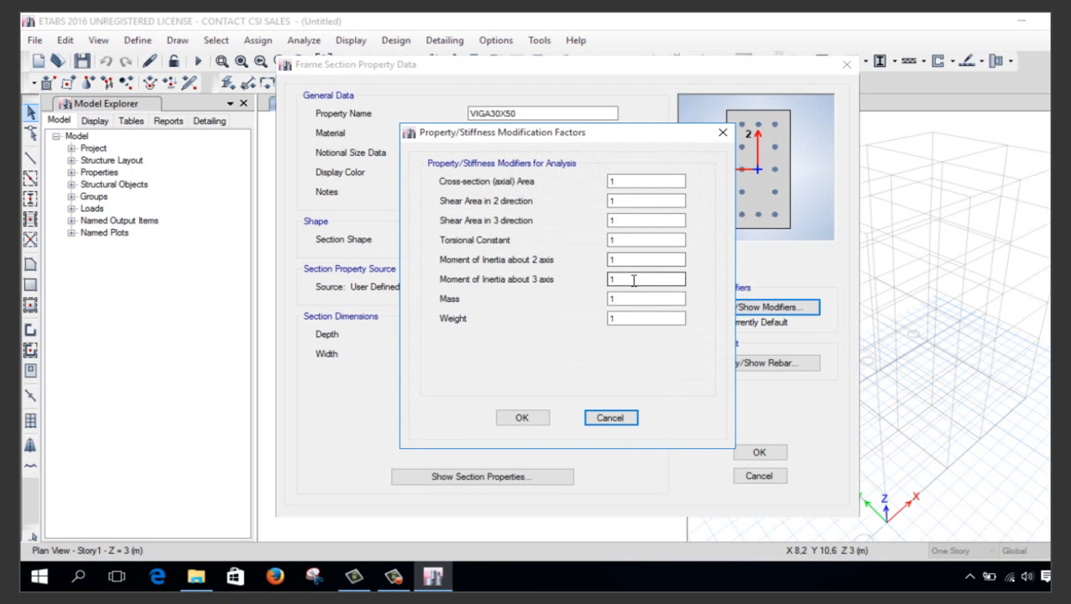
{"action": "left_click_drag", "start_coordinate": [572, 137], "coordinate": [333, 104]}
{"action": "left_click", "coordinate": [377, 244]}
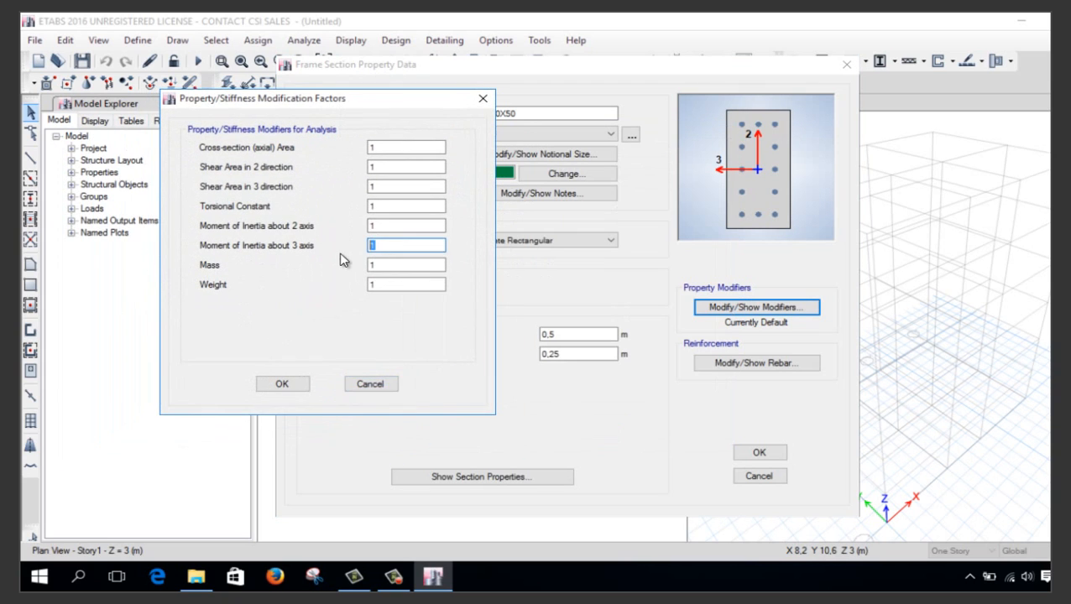
{"action": "type", "text": "0,5"}
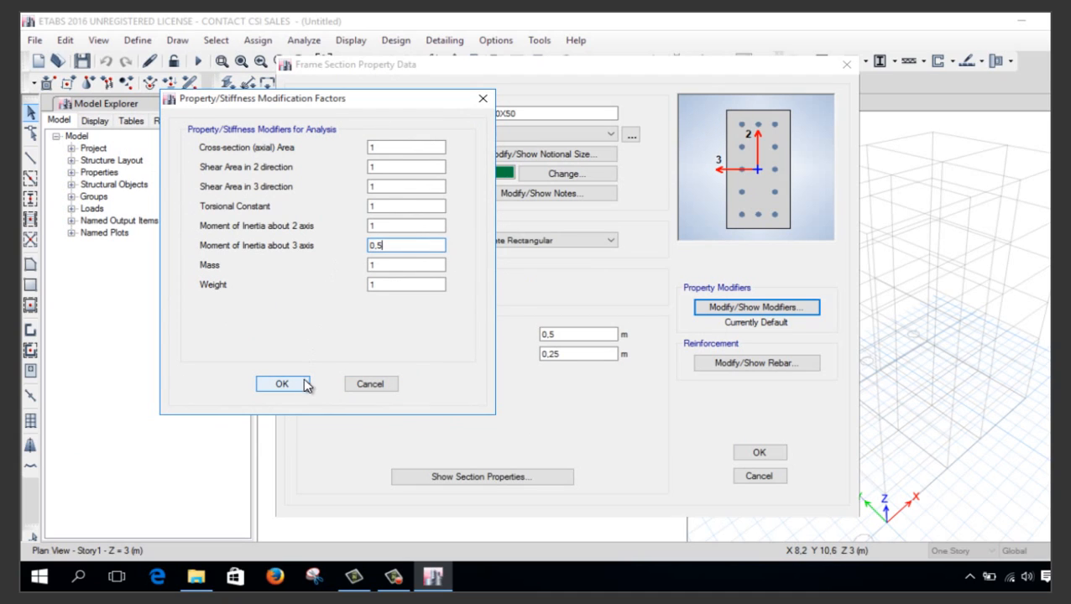
{"action": "left_click", "coordinate": [304, 384]}
Correct the width of the VIGA30X50 section to 0,30 m
{"action": "left_click", "coordinate": [555, 353]}
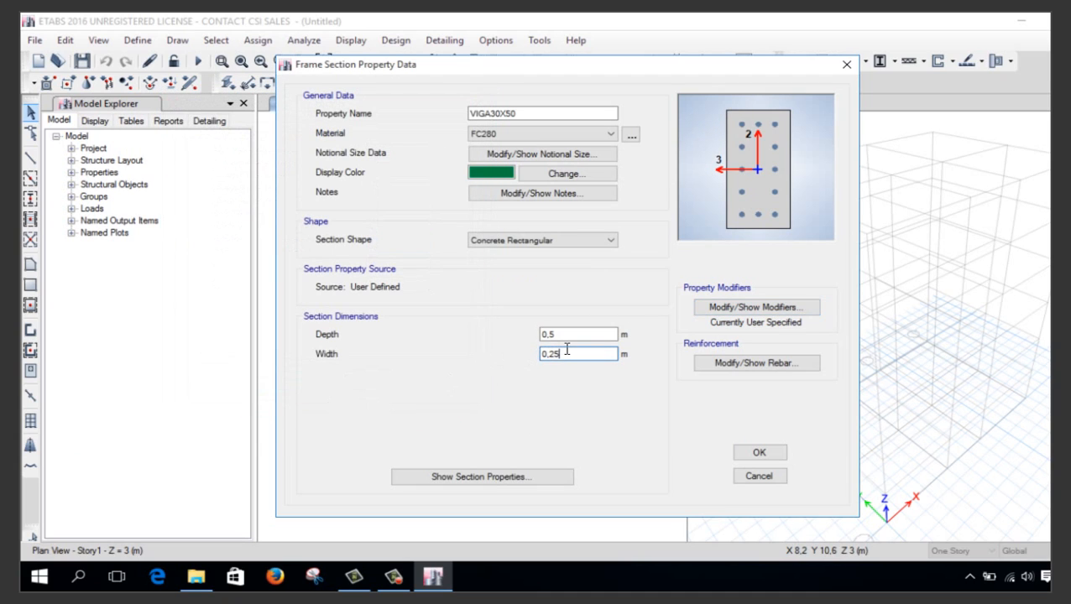
{"action": "key", "text": "BackSpace"}
{"action": "key", "text": "BackSpace"}
{"action": "type", "text": "30"}
Set the VIGA30X50 reinforcement design type to M3 Design Only (Beam) and save the section definition
{"action": "left_click", "coordinate": [757, 364]}
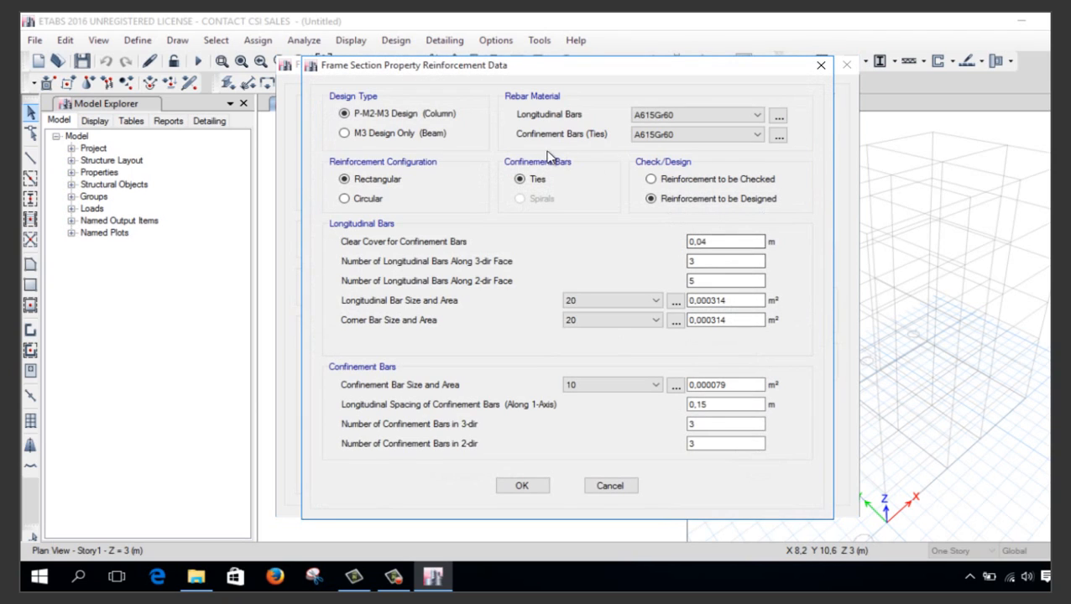
{"action": "left_click", "coordinate": [408, 137]}
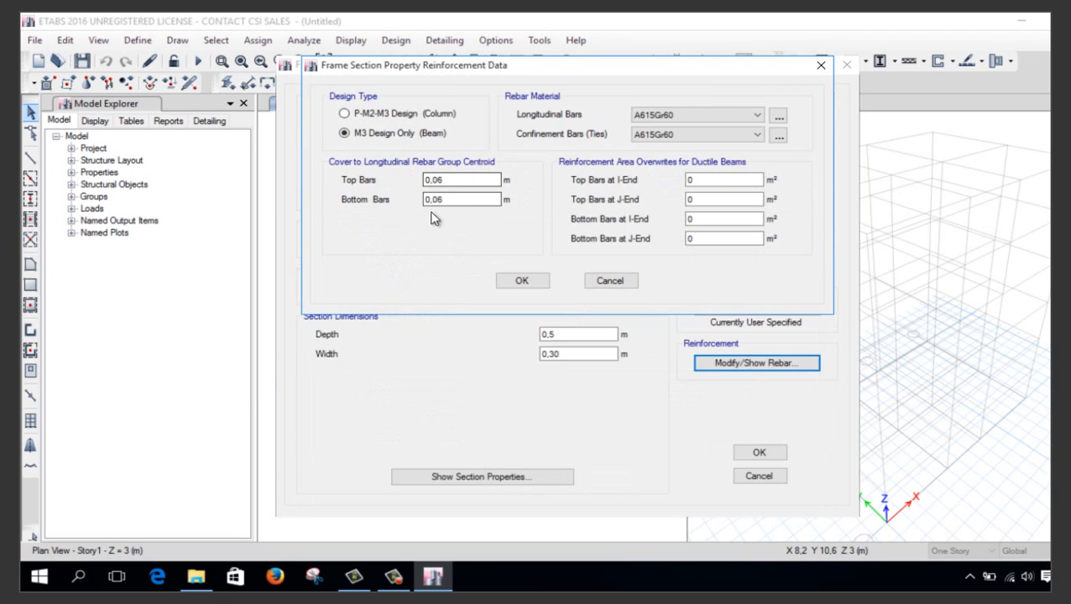
{"action": "left_click", "coordinate": [526, 282]}
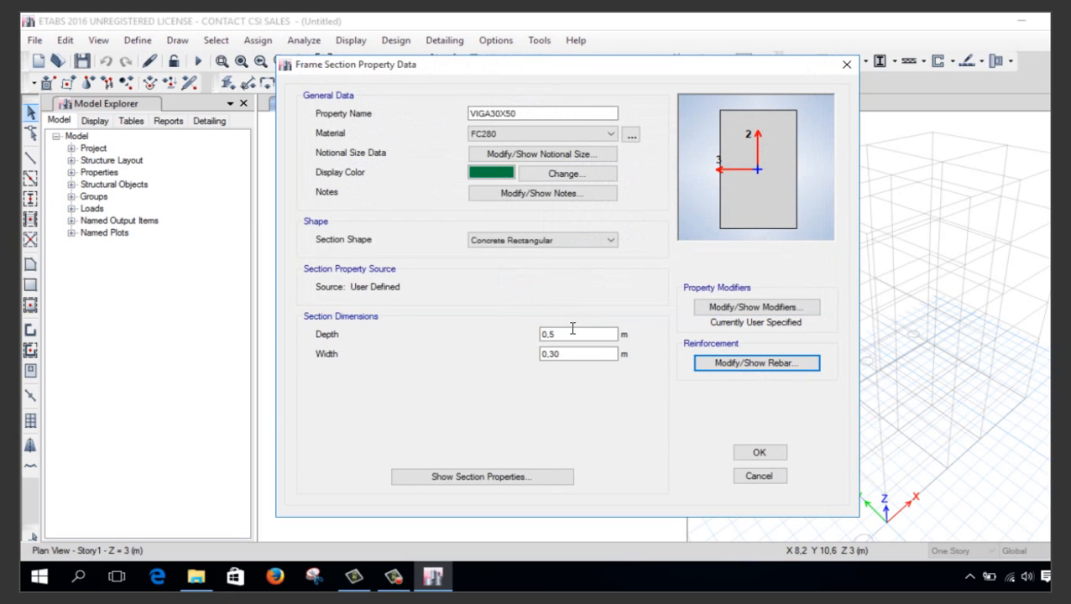
{"action": "left_click", "coordinate": [759, 453]}
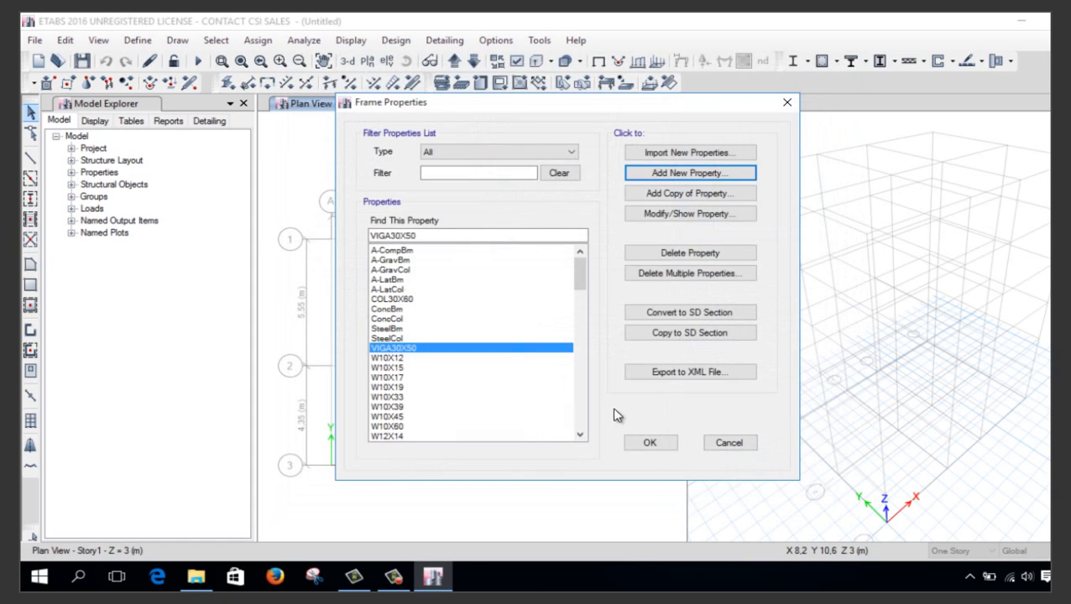
Copy the VIGA30X50 section as VIGA25X40 with a depth of 0,4 m and a width of 0,25 m
{"action": "left_click", "coordinate": [708, 194]}
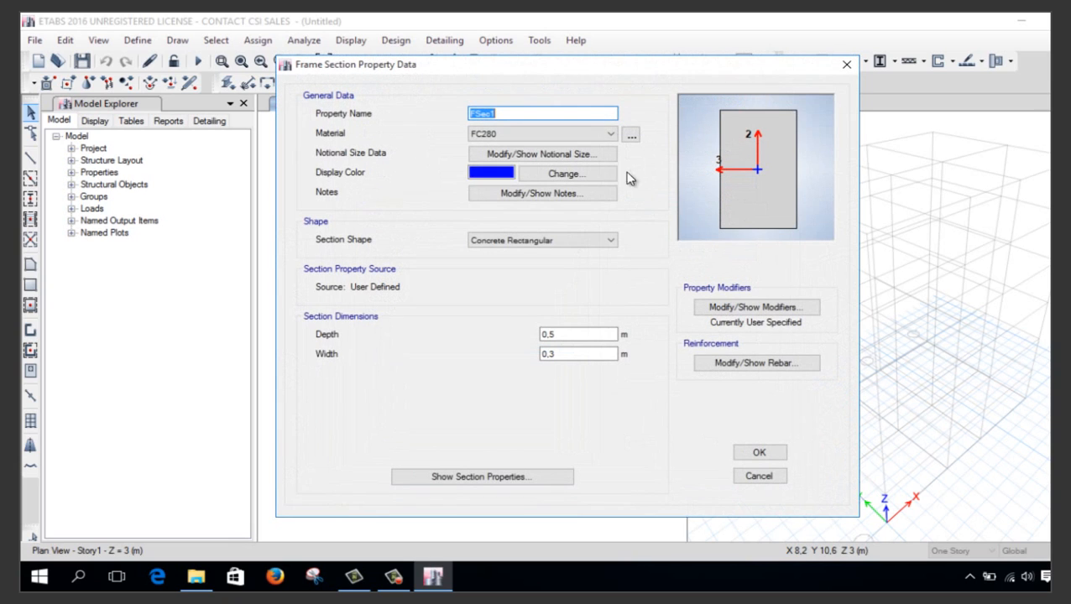
{"action": "type", "text": "VIGA25X40"}
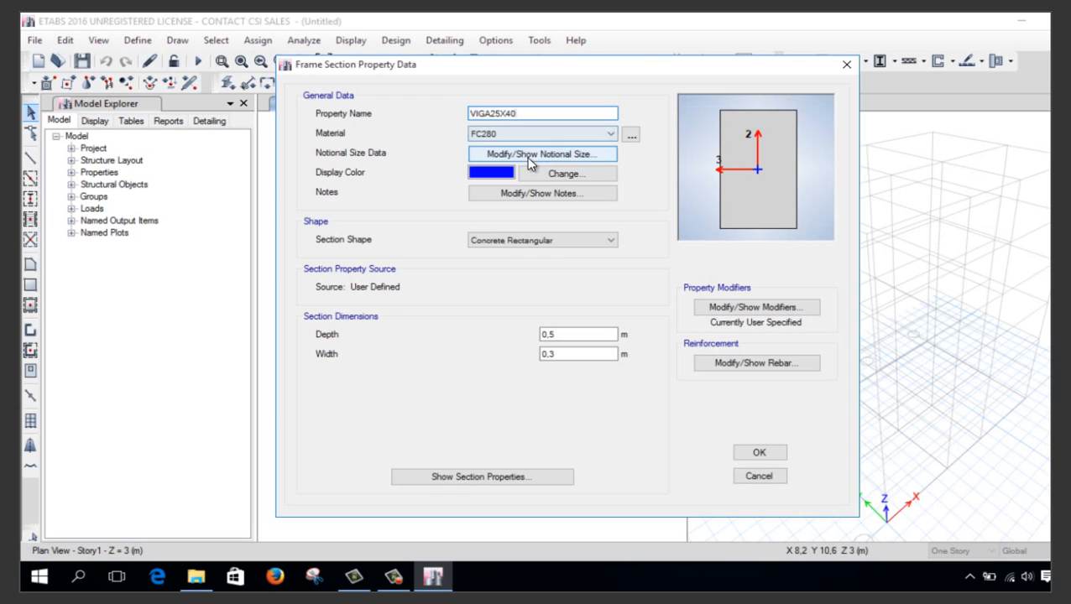
{"action": "left_click", "coordinate": [575, 357]}
{"action": "key", "text": "BackSpace"}
{"action": "type", "text": "25"}
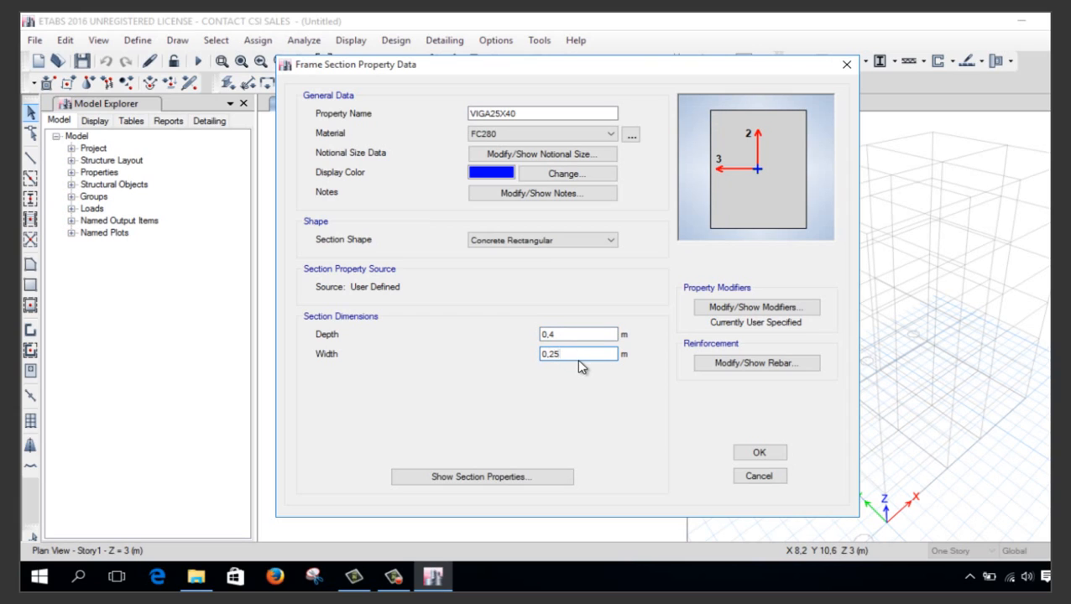
{"action": "left_click", "coordinate": [579, 336]}
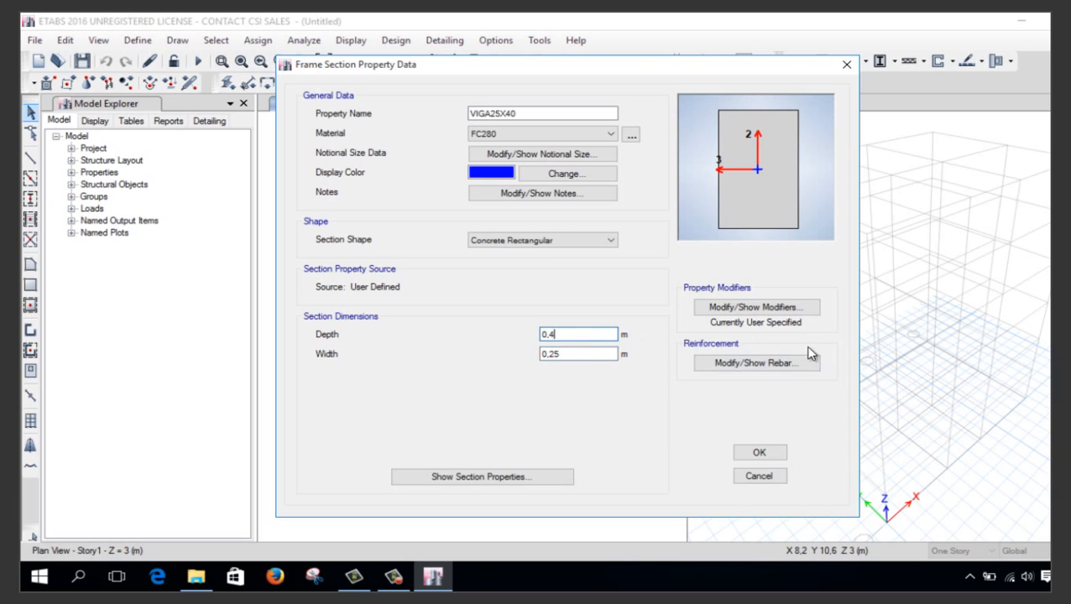
Review the stiffness modifiers and beam reinforcement settings of VIGA25X40, accept them and save the section definition
{"action": "left_click", "coordinate": [737, 309]}
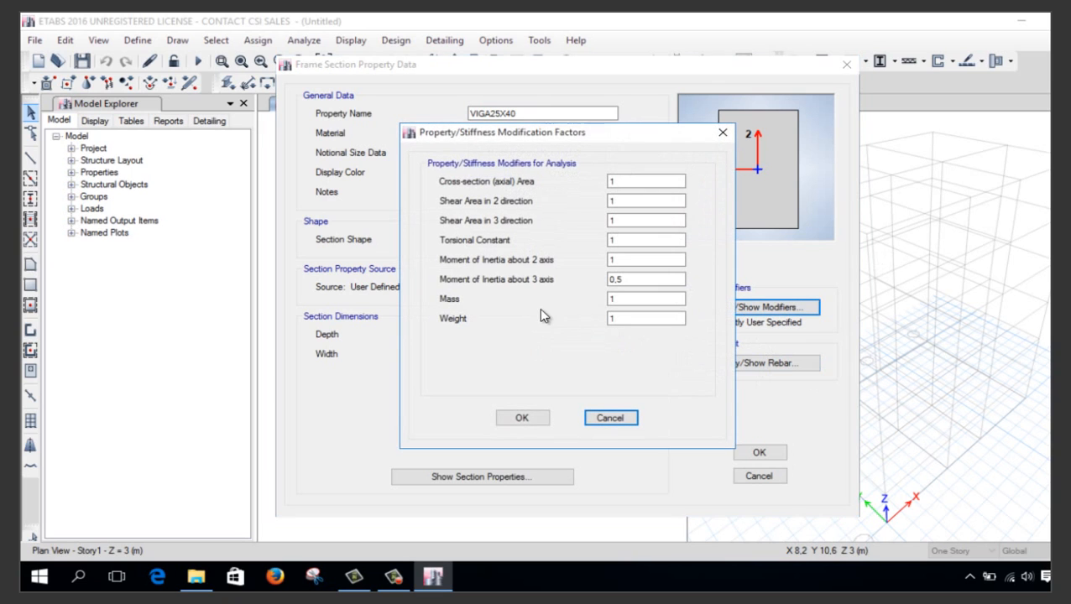
{"action": "left_click", "coordinate": [541, 417]}
{"action": "left_click", "coordinate": [764, 363]}
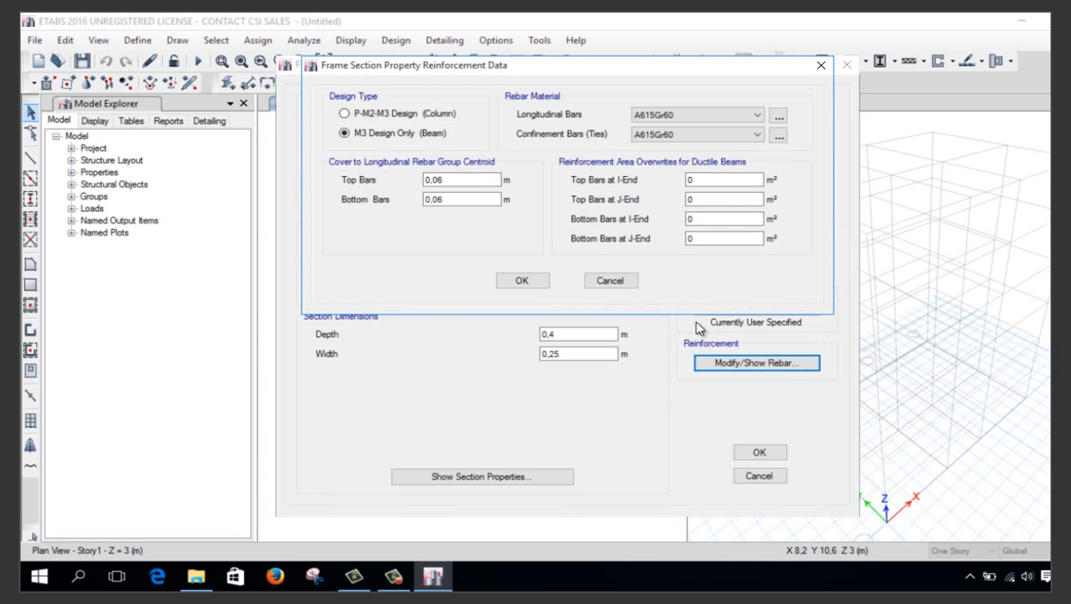
{"action": "left_click", "coordinate": [522, 281]}
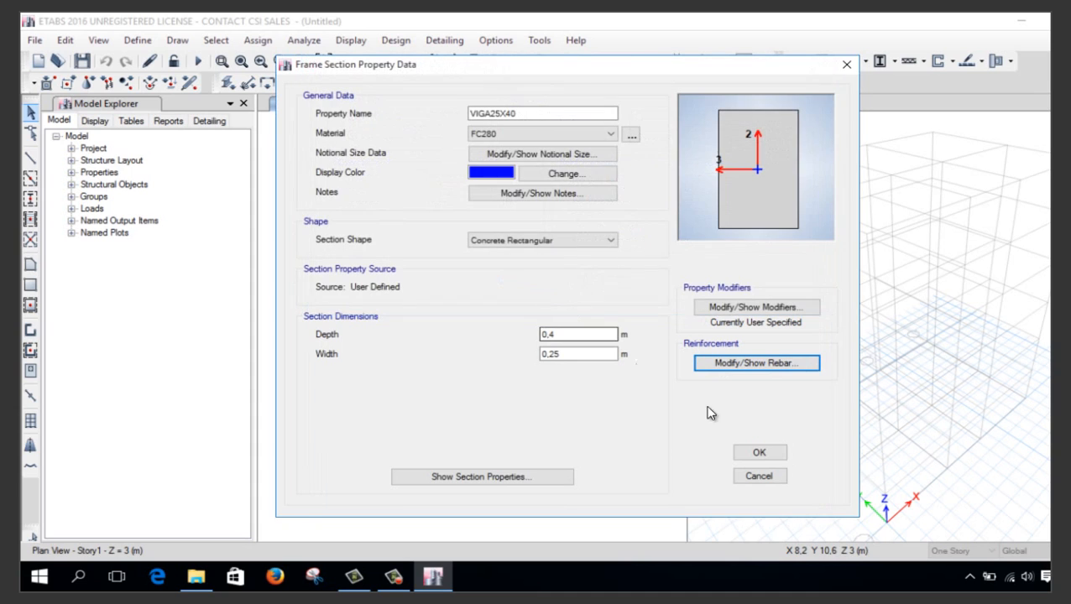
{"action": "left_click", "coordinate": [760, 456]}
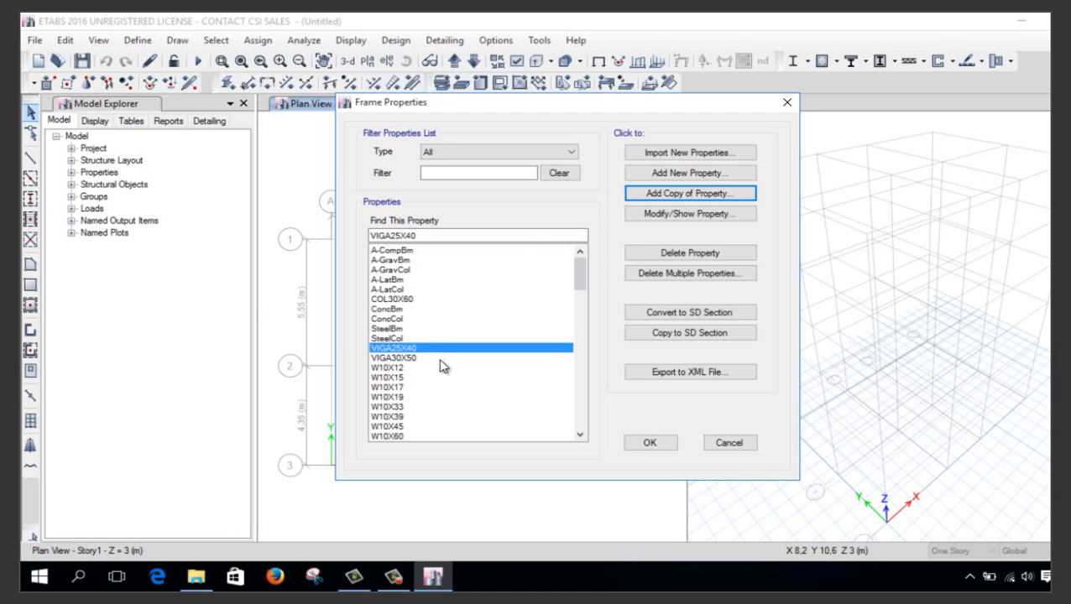
Delete the default A-, Conc and Steel frame sections in bulk, keeping COL30X60, VIGA25X40 and VIGA30X50
{"action": "left_click", "coordinate": [692, 276]}
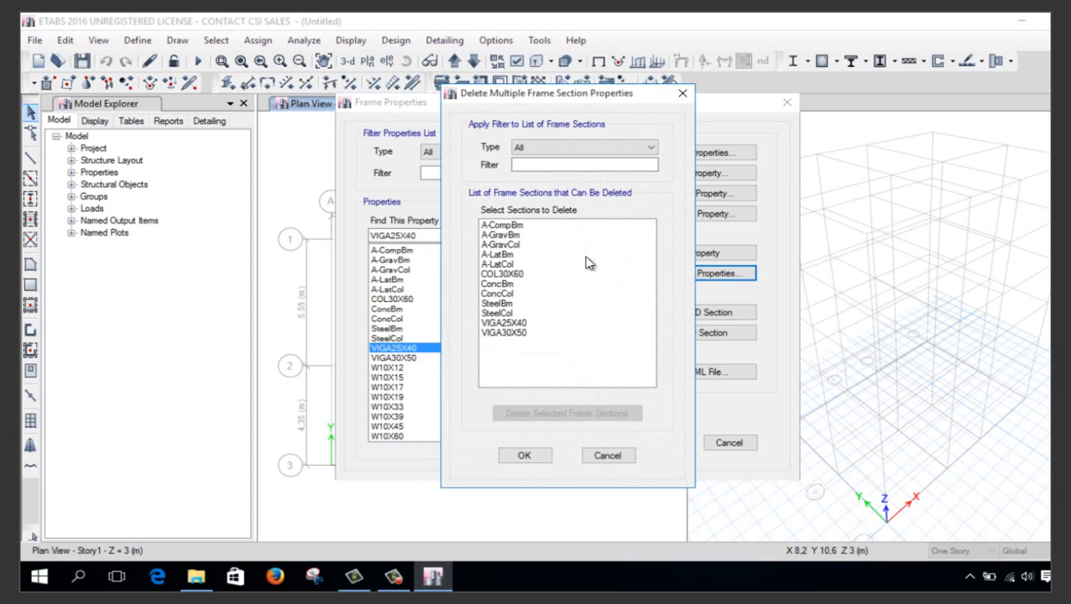
{"action": "left_click_drag", "start_coordinate": [544, 232], "coordinate": [535, 266]}
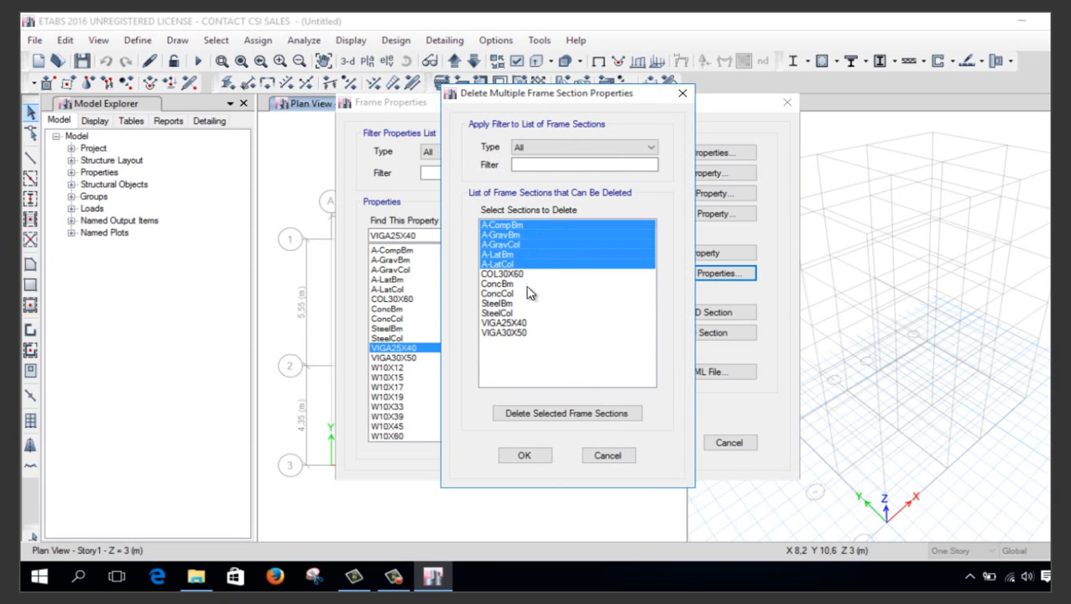
{"action": "left_click", "coordinate": [527, 285], "text": "ctrl"}
{"action": "left_click_drag", "start_coordinate": [527, 294], "coordinate": [528, 313], "text": "ctrl"}
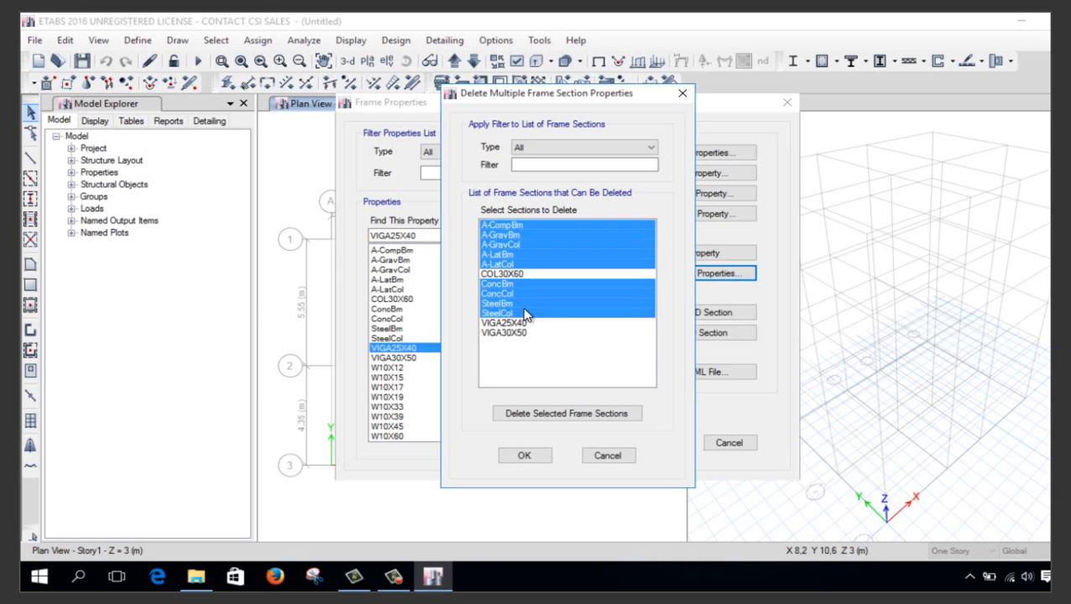
{"action": "left_click", "coordinate": [557, 414]}
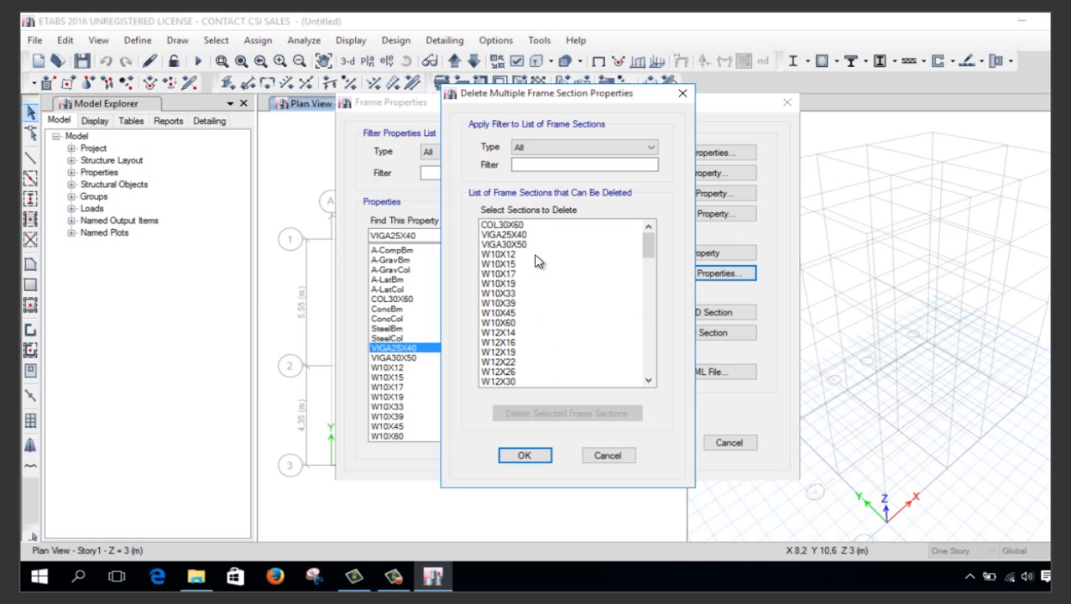
Delete all the W-shape steel sections from W10X12 onward and close the bulk deletion dialog
{"action": "left_click", "coordinate": [531, 256]}
{"action": "left_click_drag", "start_coordinate": [531, 264], "coordinate": [557, 513]}
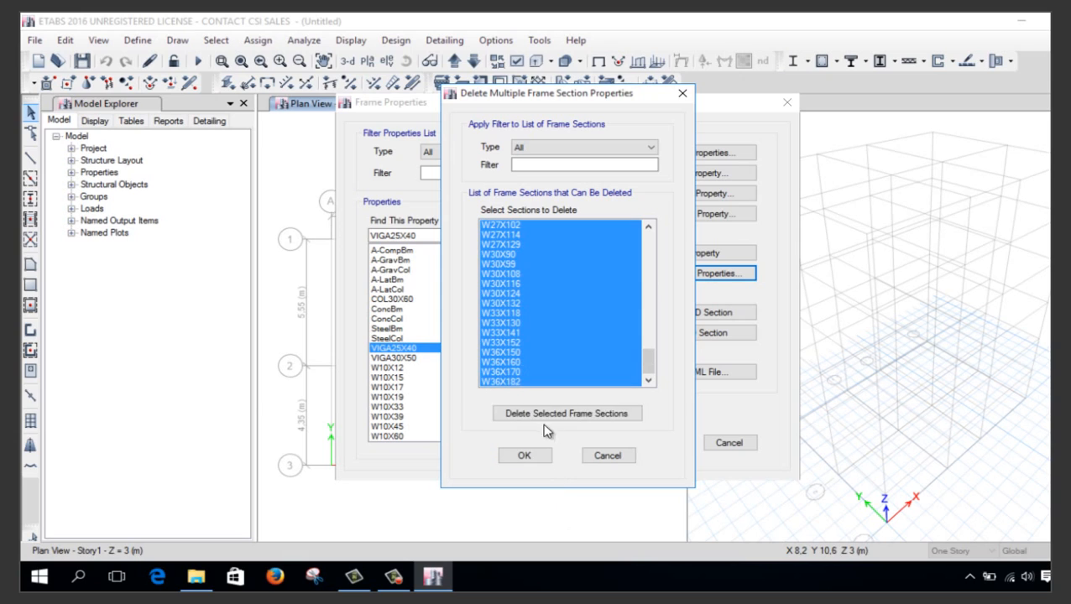
{"action": "left_click", "coordinate": [550, 415]}
{"action": "left_click", "coordinate": [524, 455]}
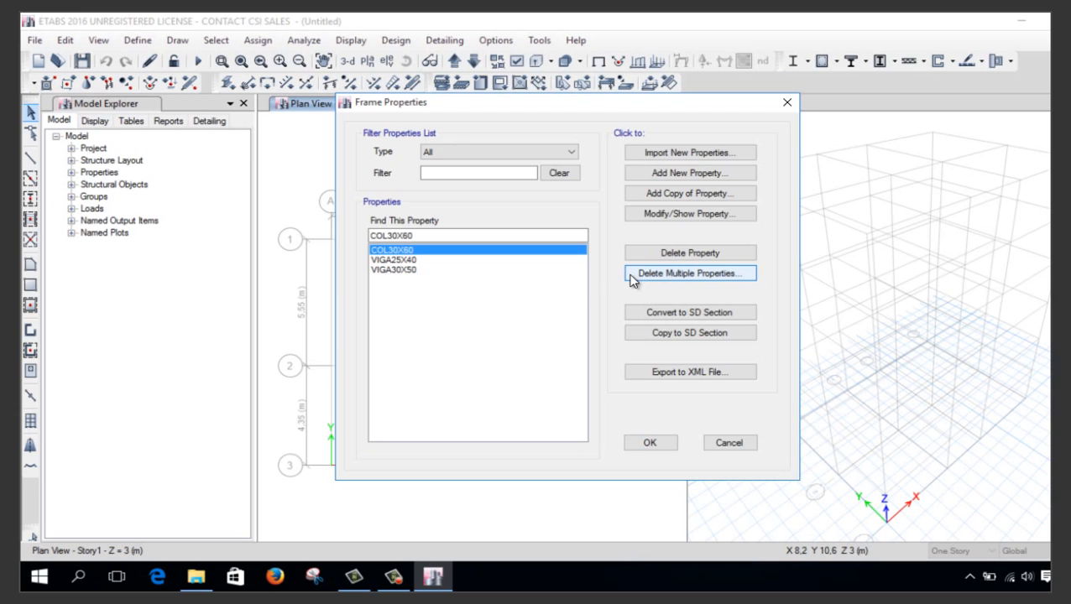
Create a copy of the VIGA25X40 section and set its display color to magenta
{"action": "left_click", "coordinate": [411, 260]}
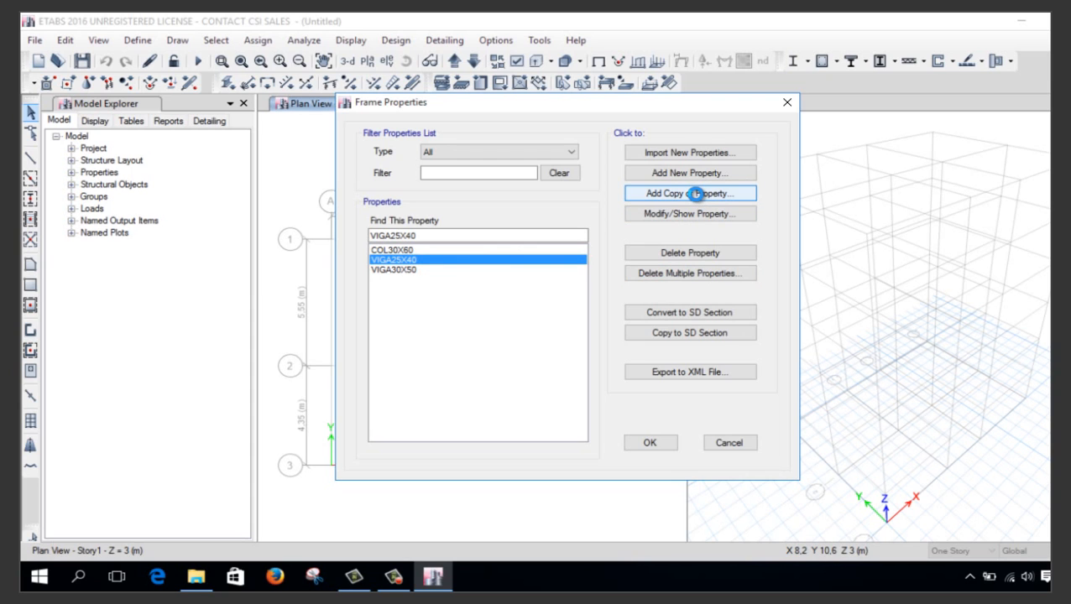
{"action": "left_click", "coordinate": [694, 195]}
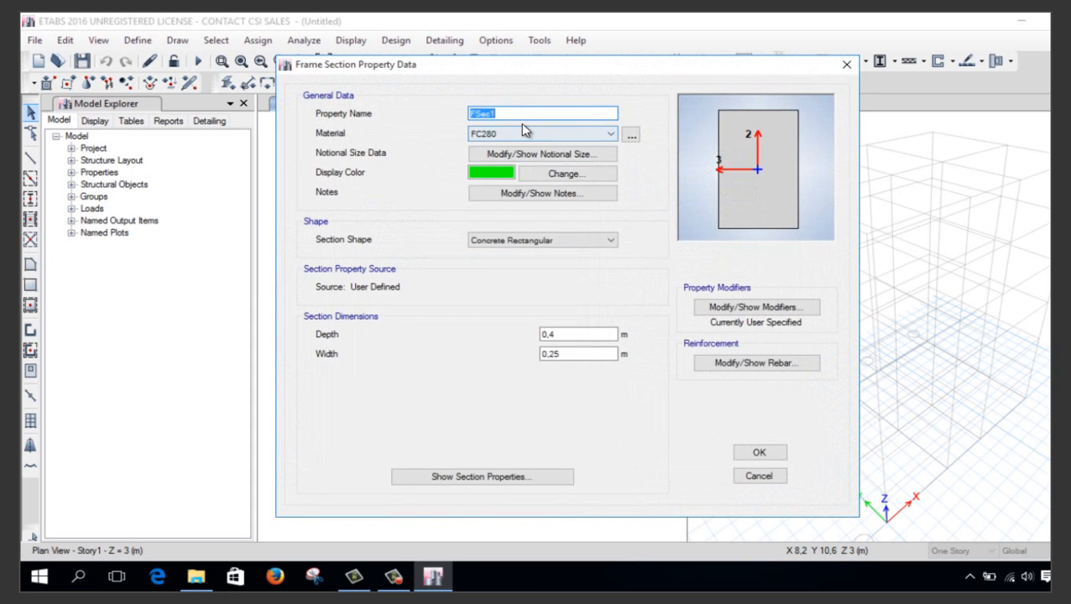
{"action": "left_click", "coordinate": [484, 172]}
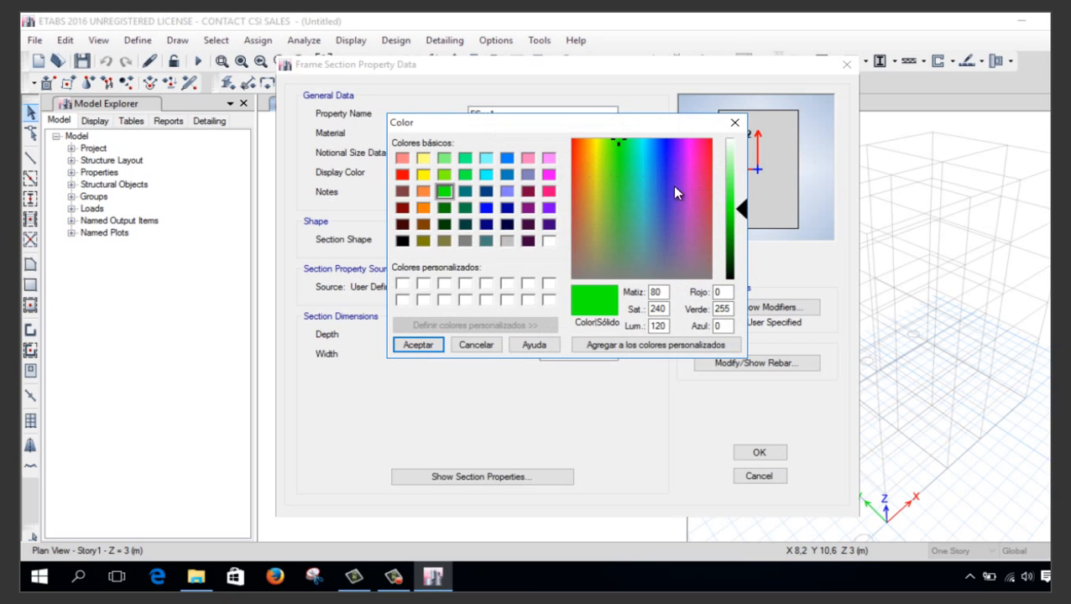
{"action": "left_click", "coordinate": [549, 175]}
{"action": "left_click", "coordinate": [417, 345]}
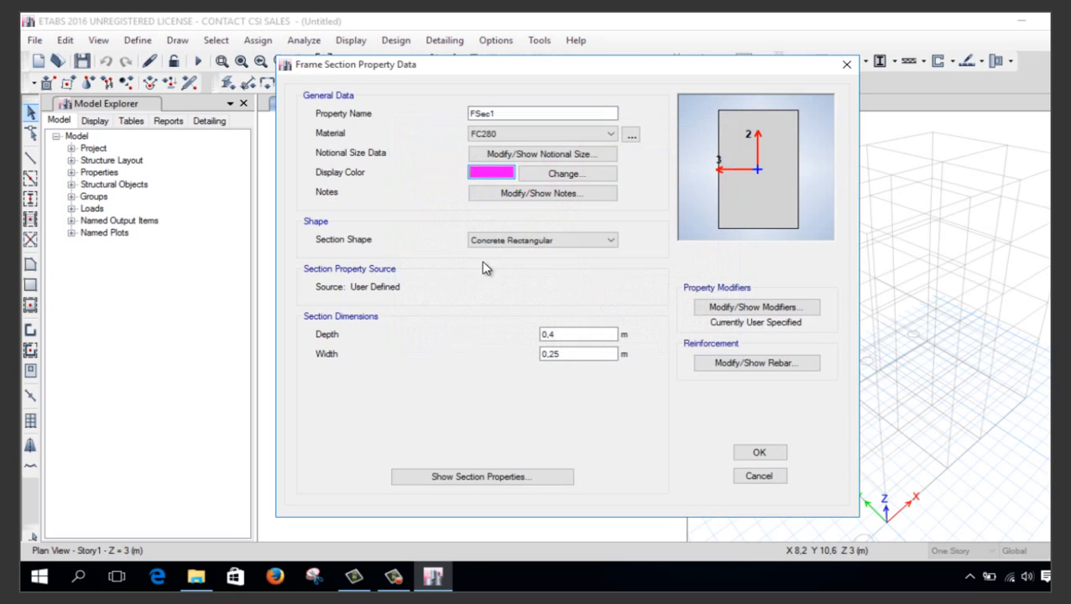
Name the copied beam section VIGA20X25 and set its depth to 0,25 m and its width to 0,20 m
{"action": "left_click_drag", "start_coordinate": [516, 113], "coordinate": [386, 139]}
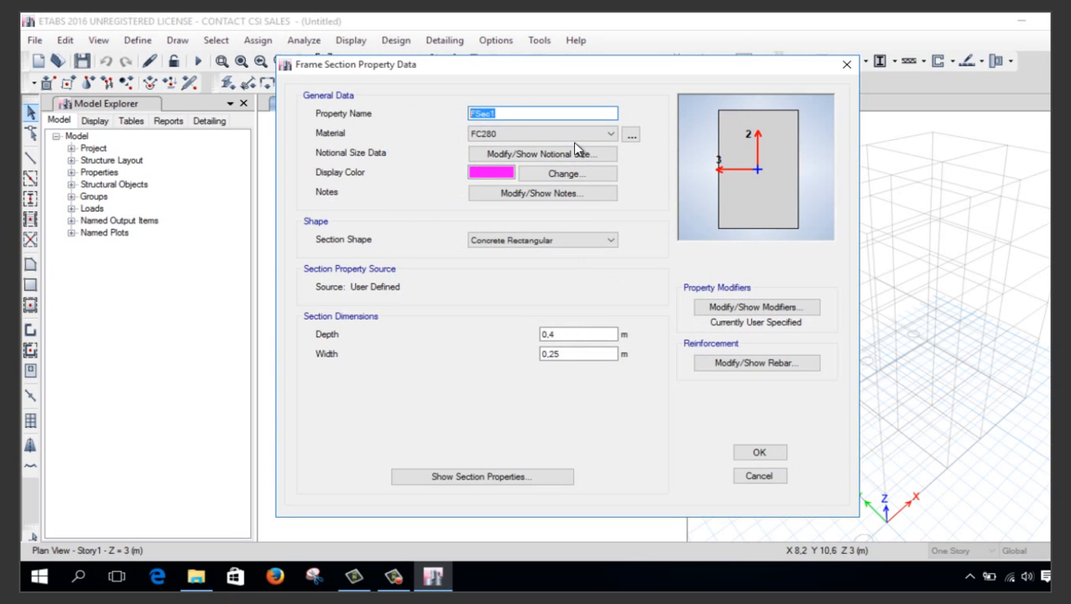
{"action": "type", "text": "VIGA20X25"}
{"action": "left_click", "coordinate": [568, 334]}
{"action": "type", "text": "0,25"}
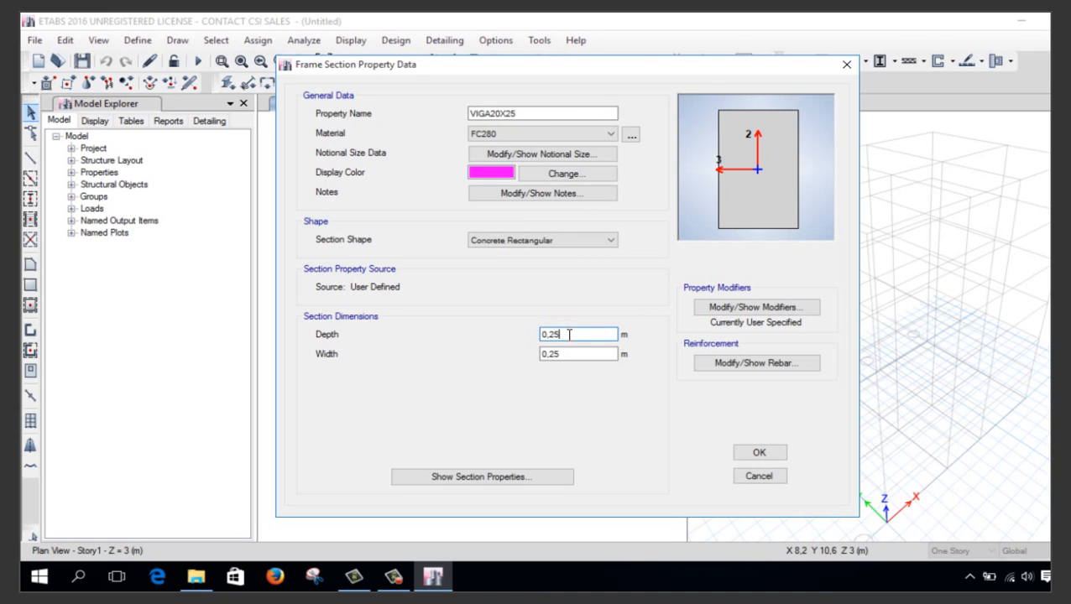
{"action": "left_click", "coordinate": [572, 354]}
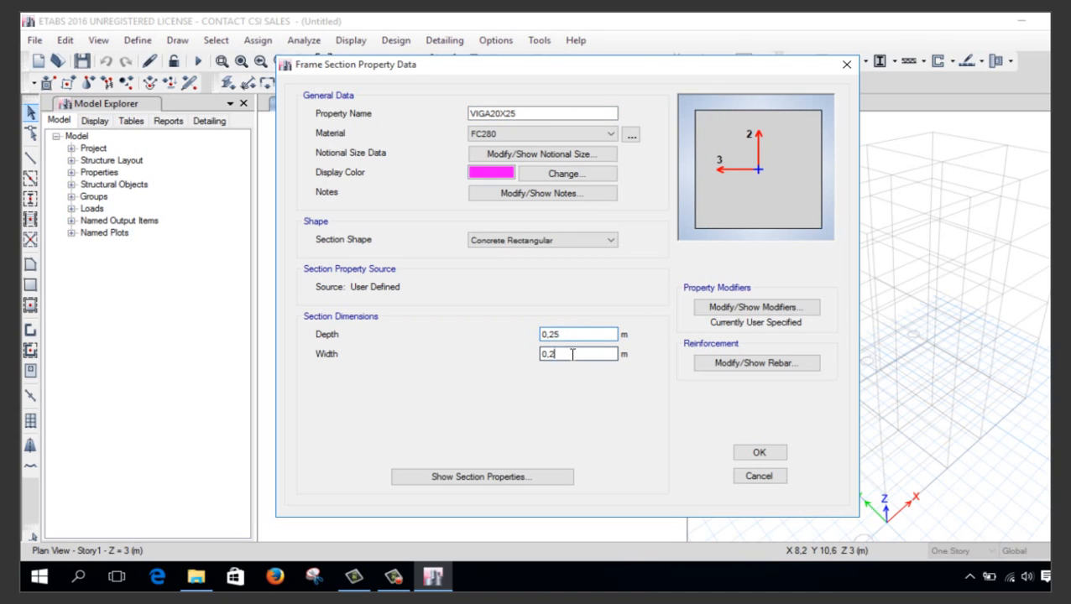
{"action": "key", "text": "BackSpace"}
{"action": "type", "text": "0"}
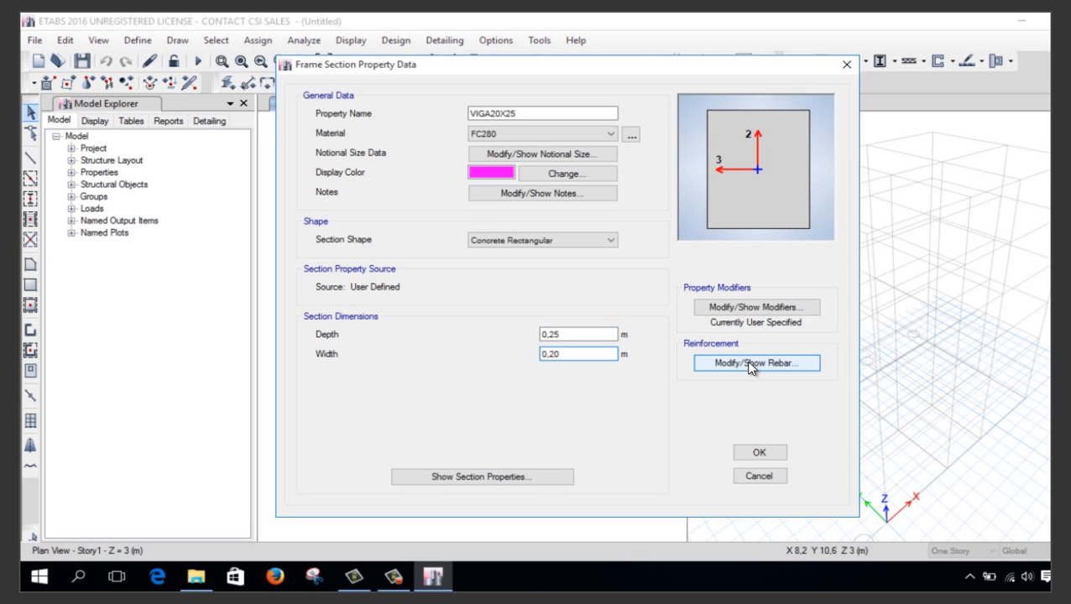
Set VIGA20X25's top and bottom rebar cover to 0,03 m each and save the section
{"action": "left_click", "coordinate": [752, 366]}
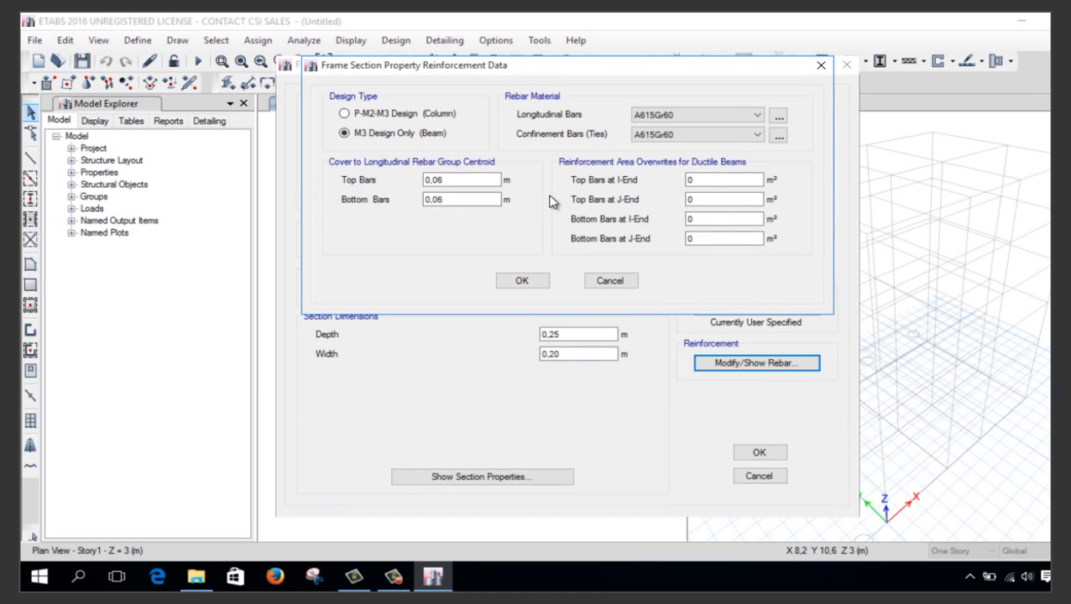
{"action": "left_click", "coordinate": [457, 182]}
{"action": "type", "text": "3"}
{"action": "left_click", "coordinate": [466, 199]}
{"action": "key", "text": "BackSpace"}
{"action": "type", "text": "3"}
{"action": "left_click", "coordinate": [521, 282]}
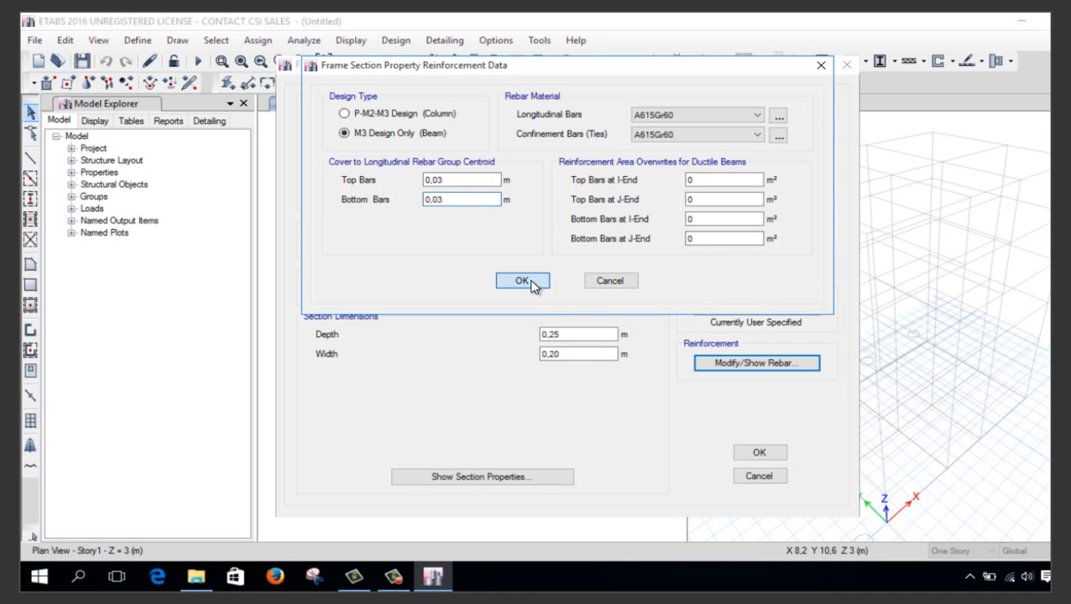
{"action": "left_click", "coordinate": [758, 454]}
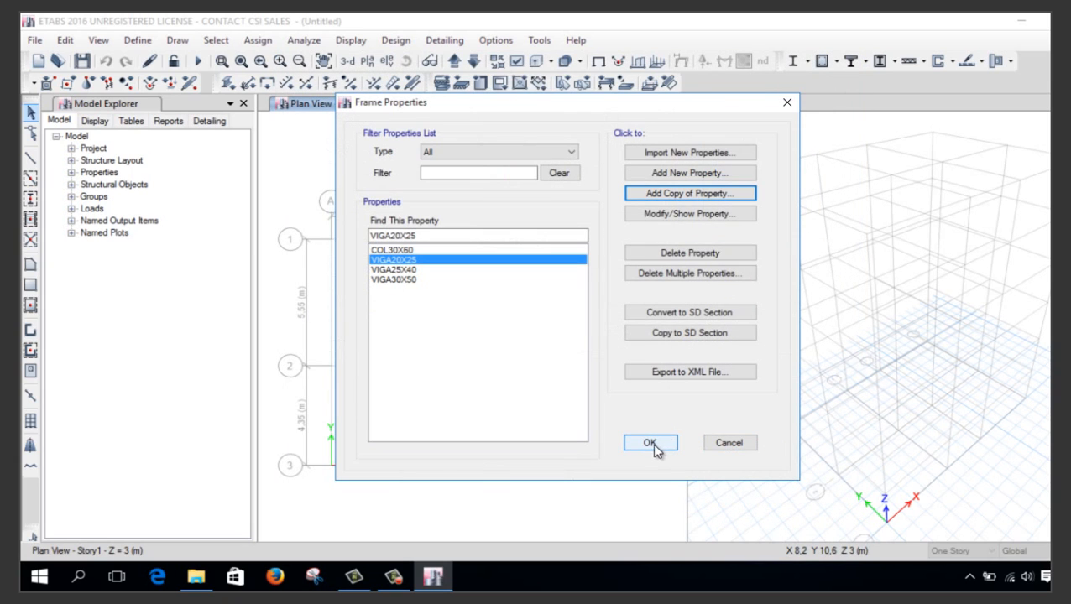
Create a copy of COL30X60 named COL60X30 with a depth of 0,6 m and a width of 0,3 m
{"action": "left_click", "coordinate": [402, 250]}
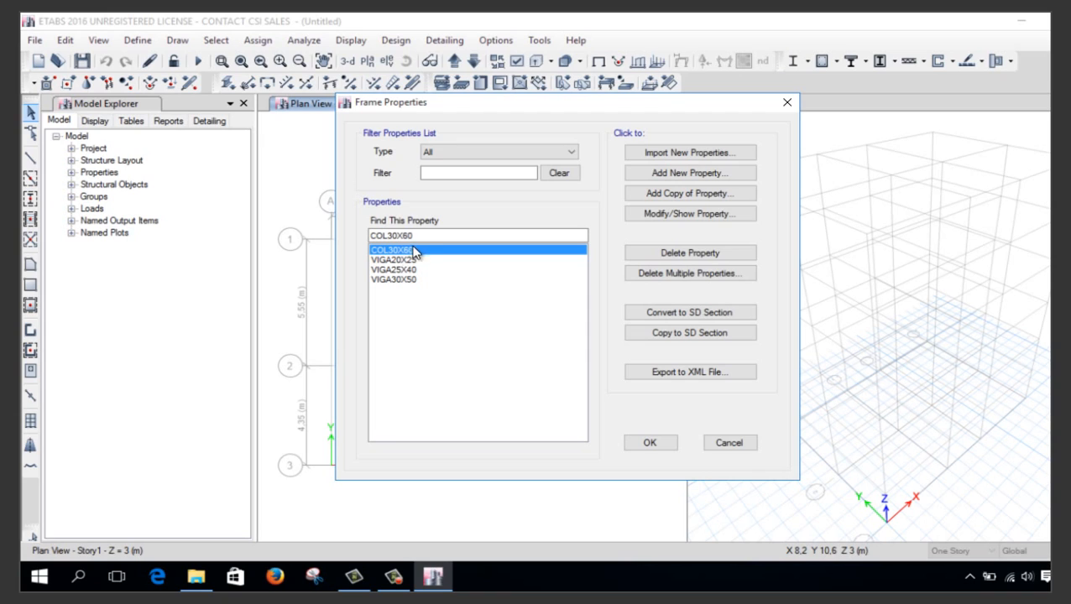
{"action": "left_click", "coordinate": [702, 195]}
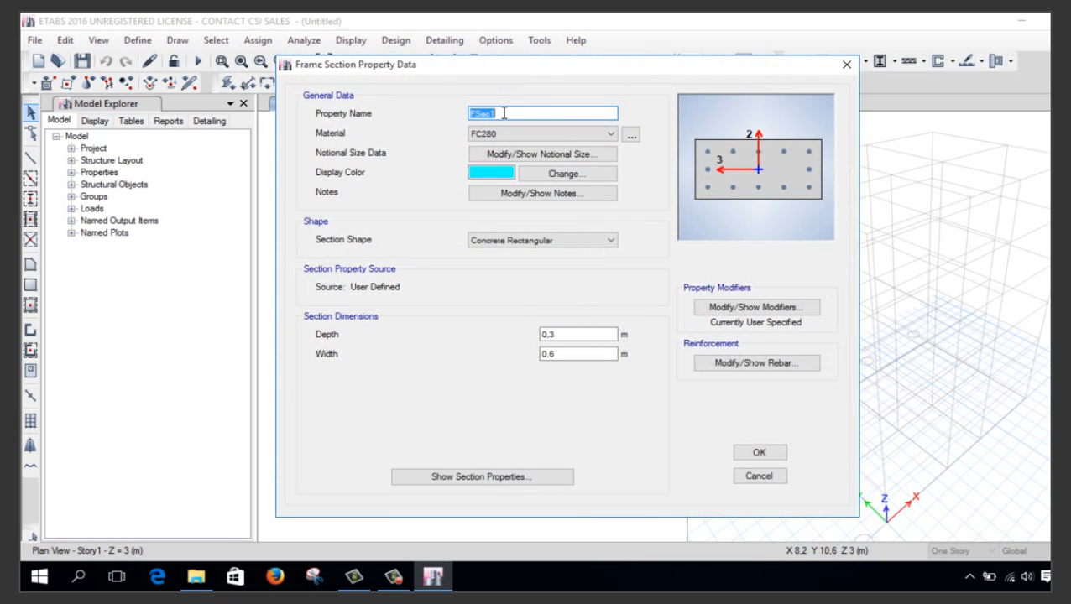
{"action": "type", "text": "COL60X30"}
{"action": "left_click_drag", "start_coordinate": [521, 68], "coordinate": [723, 62]}
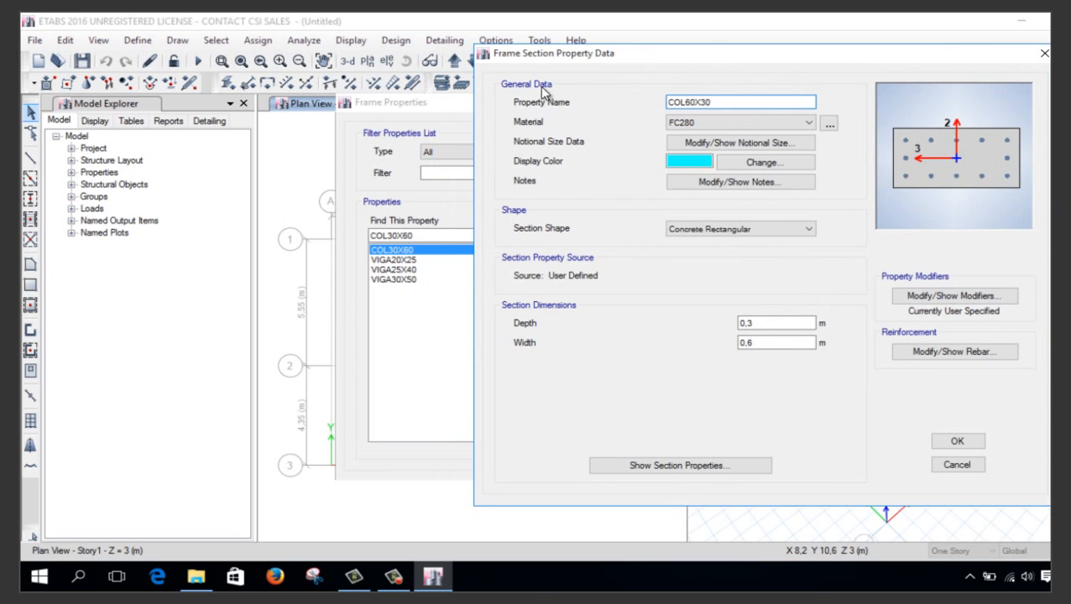
{"action": "left_click", "coordinate": [755, 324]}
{"action": "key", "text": "BackSpace"}
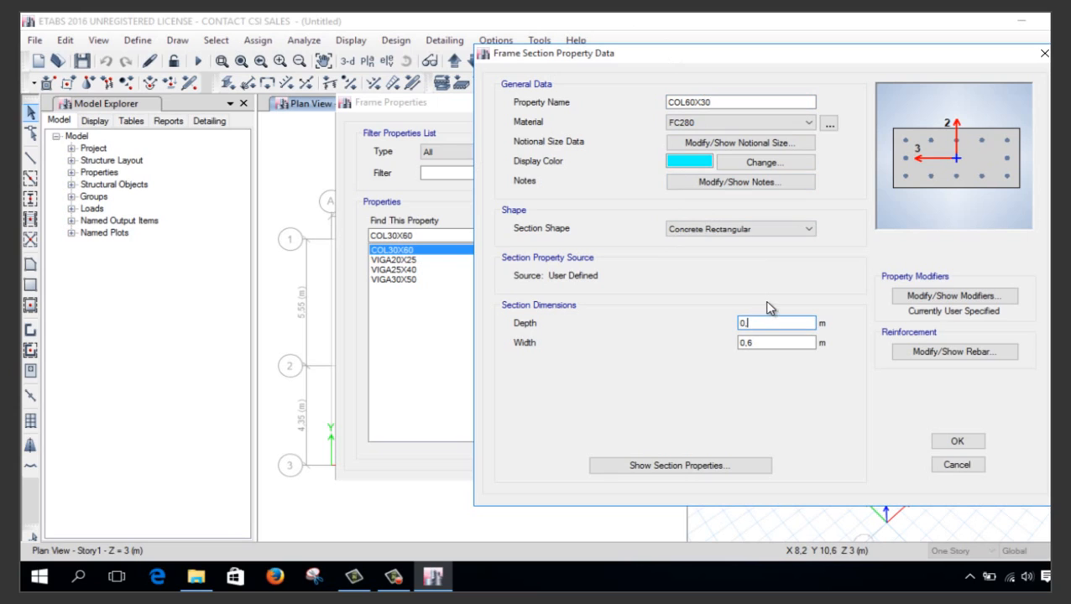
{"action": "type", "text": "6"}
{"action": "left_click", "coordinate": [769, 344]}
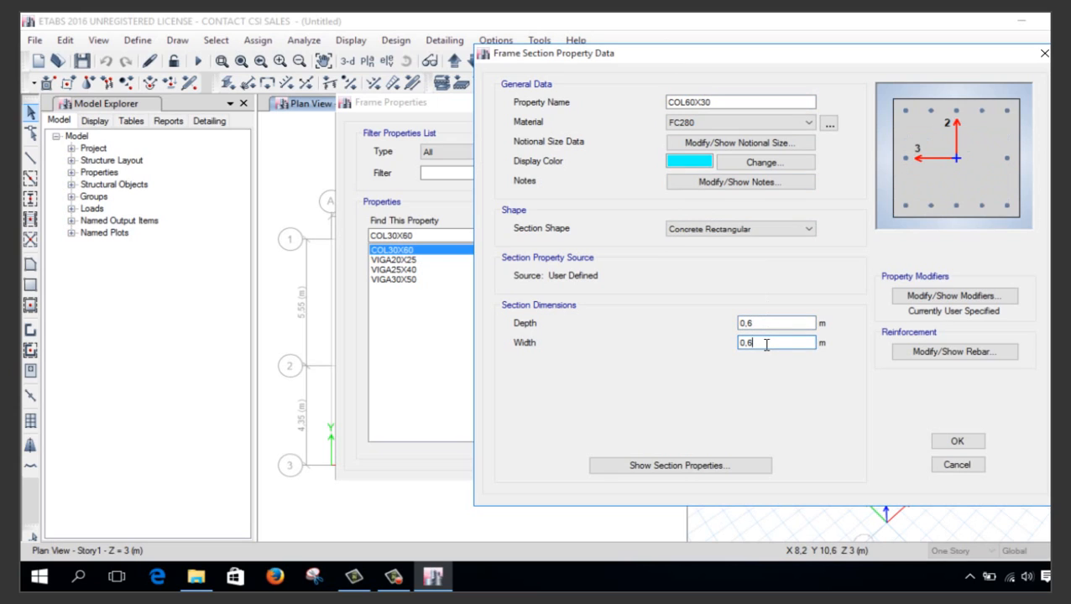
{"action": "key", "text": "BackSpace"}
{"action": "type", "text": "3"}
{"action": "left_click", "coordinate": [766, 322]}
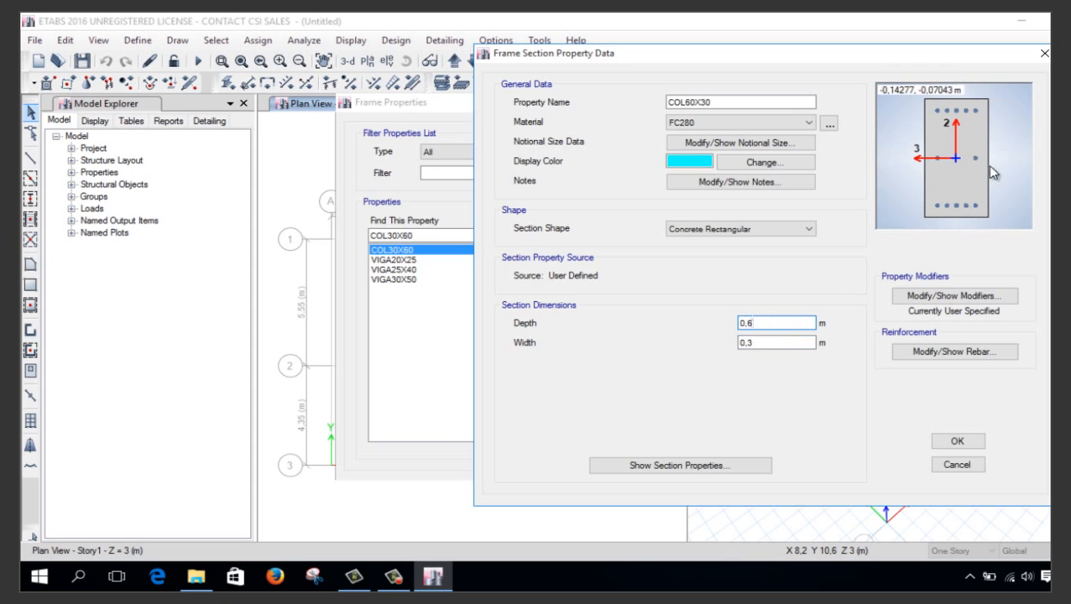
Set COL60X30's longitudinal bars to 3 along the 3-dir face and 5 along the 2-dir face
{"action": "left_click", "coordinate": [967, 354]}
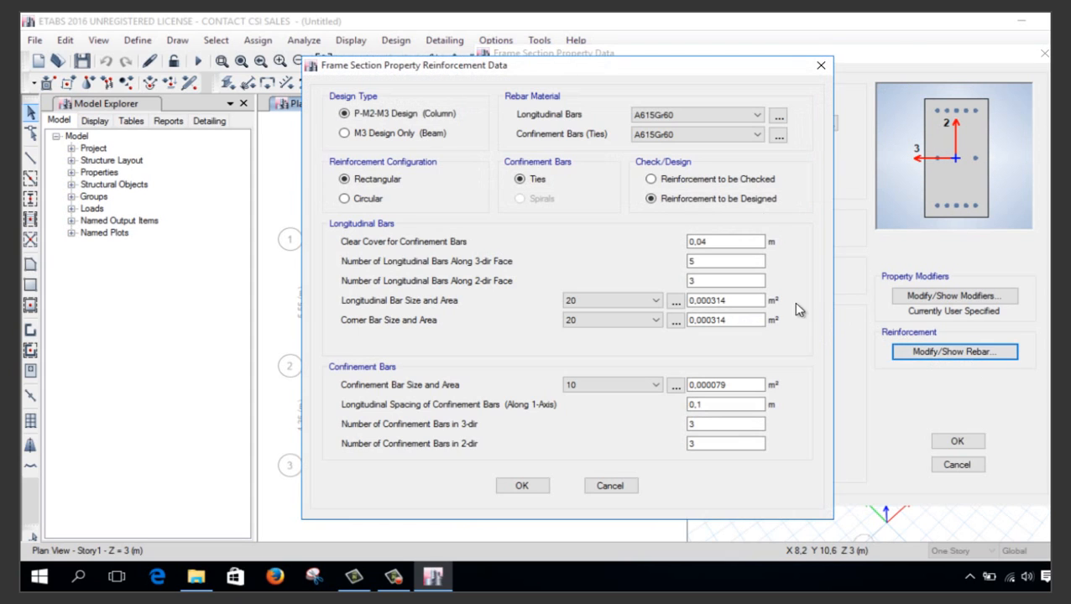
{"action": "double_click", "coordinate": [721, 261]}
{"action": "type", "text": "3"}
{"action": "double_click", "coordinate": [724, 281]}
{"action": "type", "text": "5"}
{"action": "left_click", "coordinate": [541, 485]}
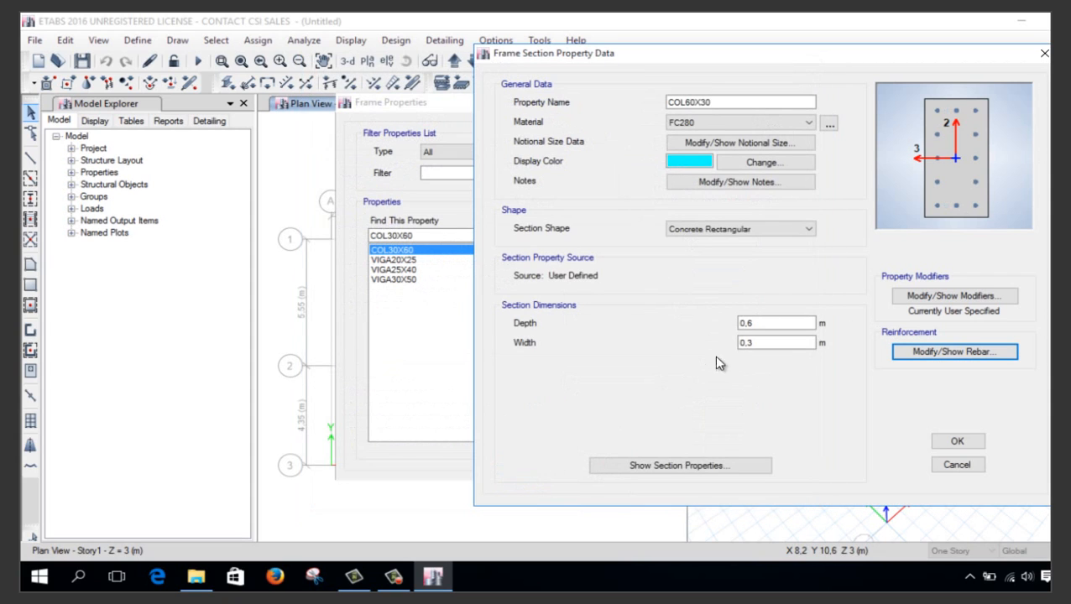
Change COL60X30's display color to a darker cyan, RGB 0, 170, 170
{"action": "left_click", "coordinate": [723, 162]}
{"action": "left_click", "coordinate": [729, 233]}
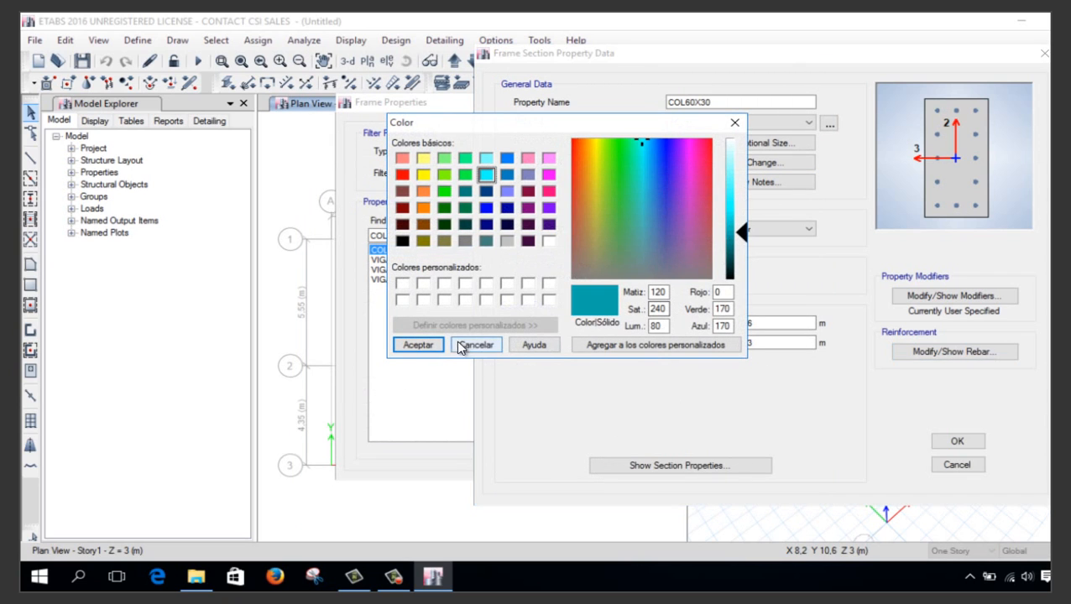
{"action": "left_click", "coordinate": [423, 346]}
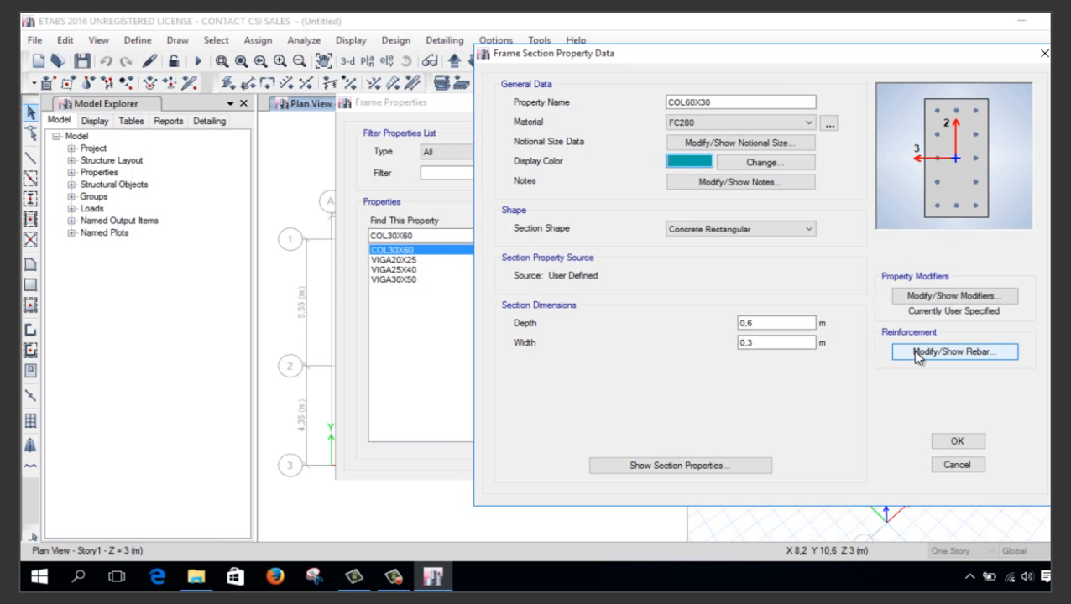
Review COL60X30's longitudinal bar counts, save the section and close the frame property definitions
{"action": "left_click", "coordinate": [916, 353]}
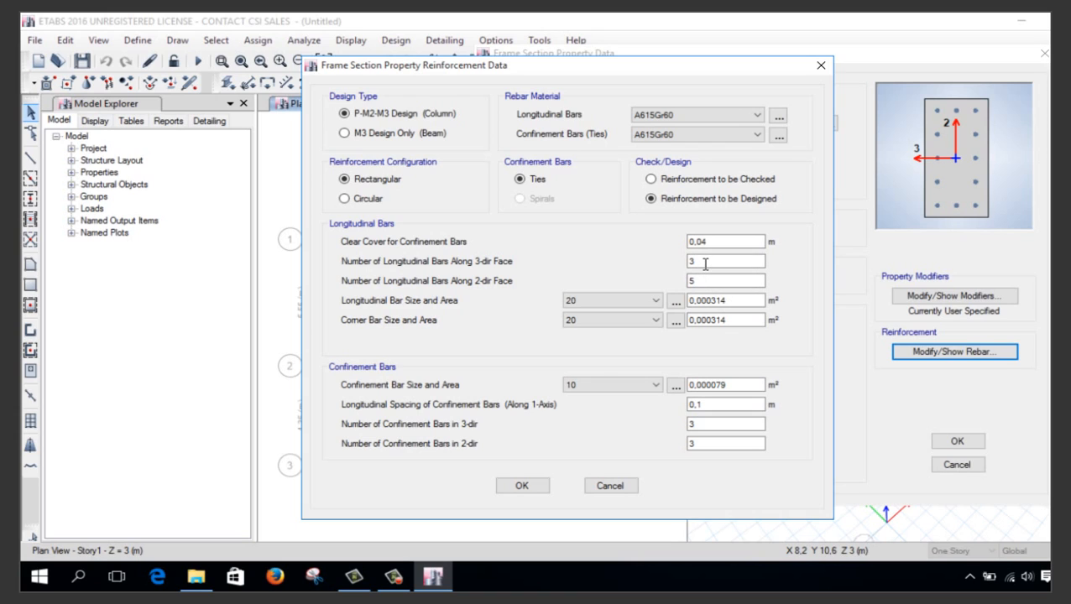
{"action": "double_click", "coordinate": [704, 262]}
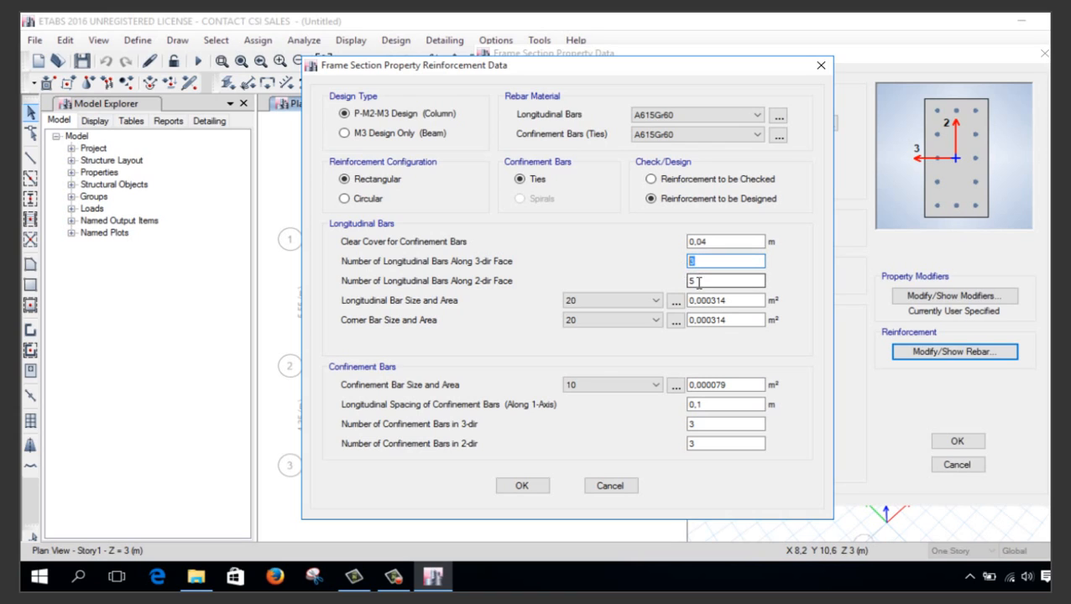
{"action": "double_click", "coordinate": [698, 283]}
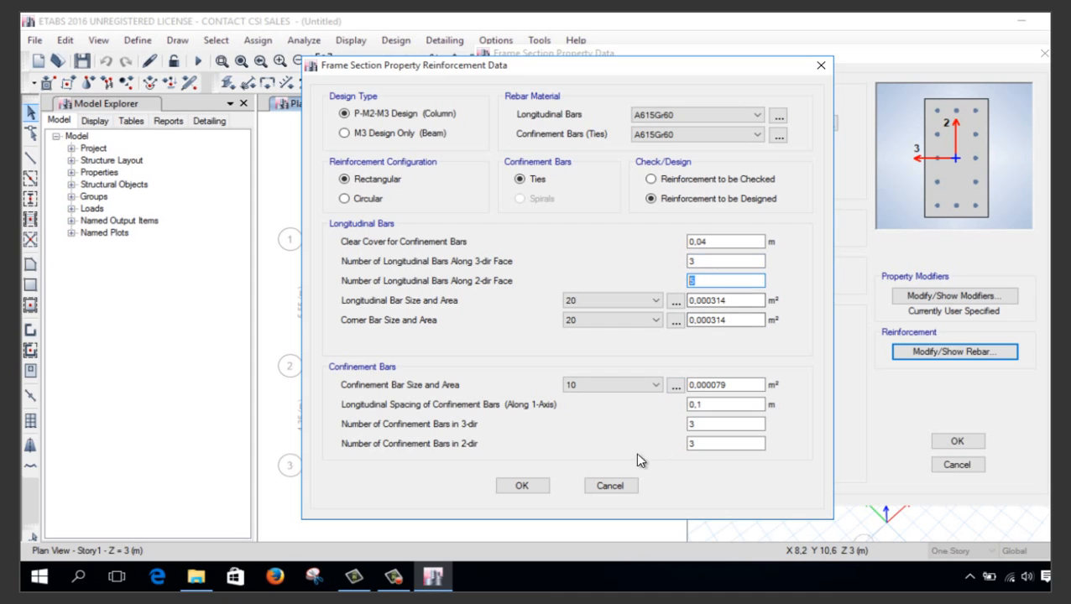
{"action": "left_click", "coordinate": [546, 487]}
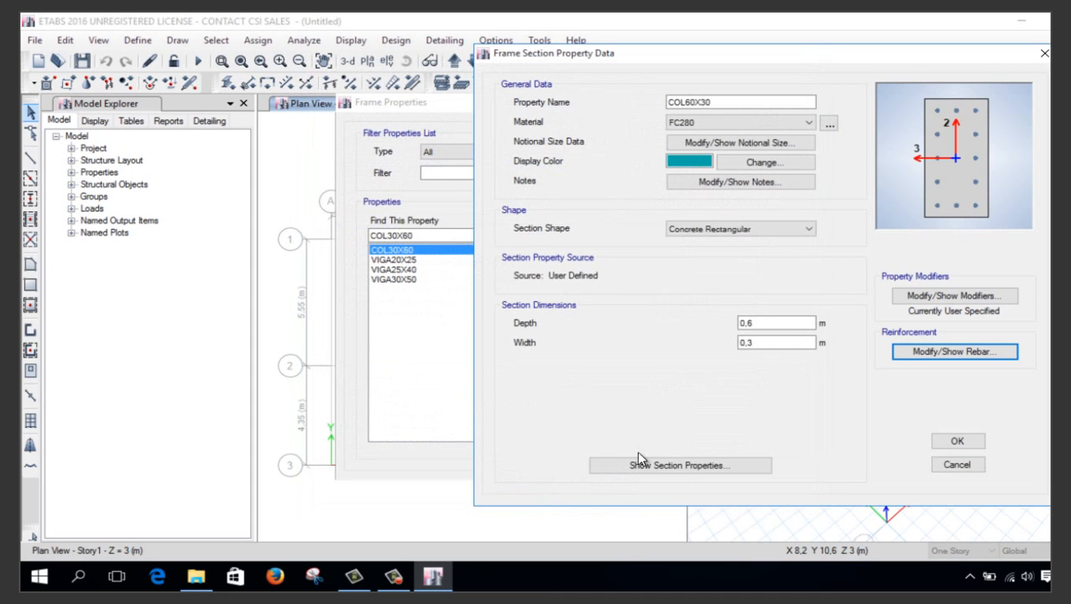
{"action": "left_click", "coordinate": [957, 443]}
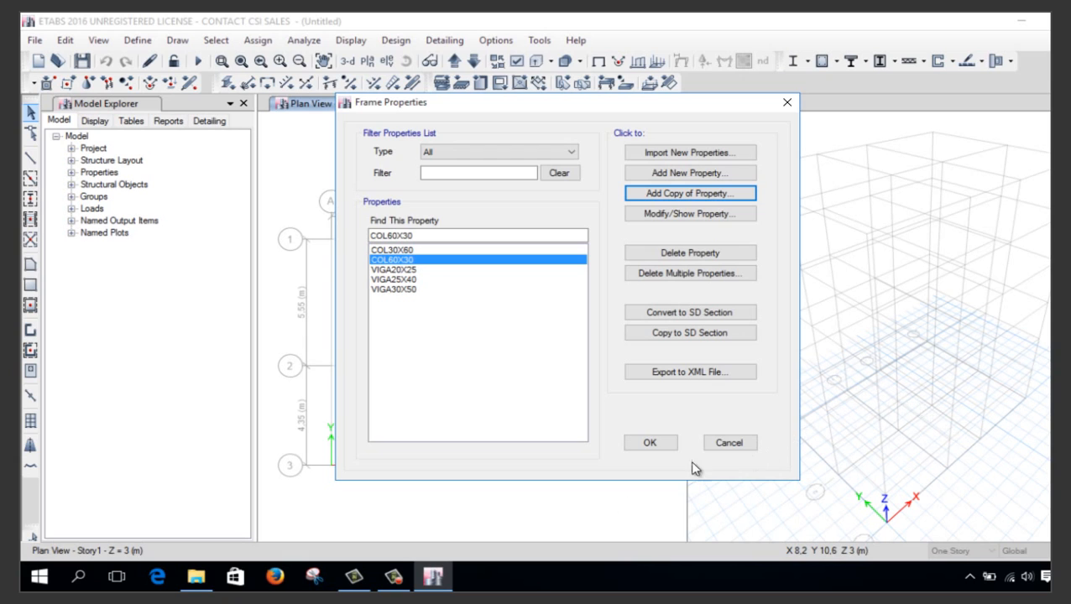
{"action": "left_click", "coordinate": [649, 443]}
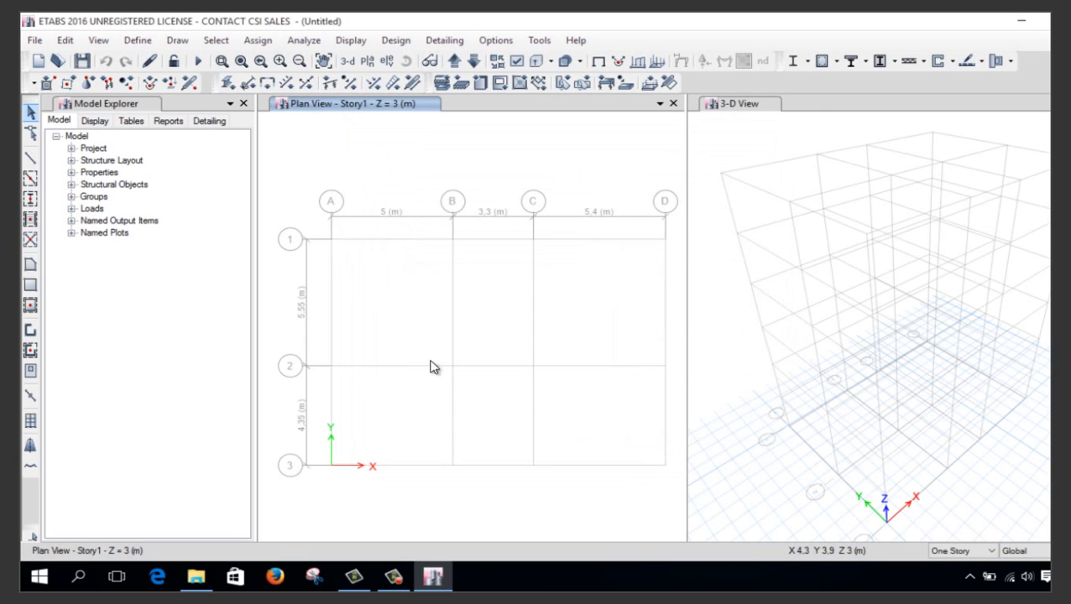
Rename the Slab1 slab section to LOSA25, keeping FC280 as its material and Shell-Thin as its modeling type
{"action": "left_click", "coordinate": [156, 44]}
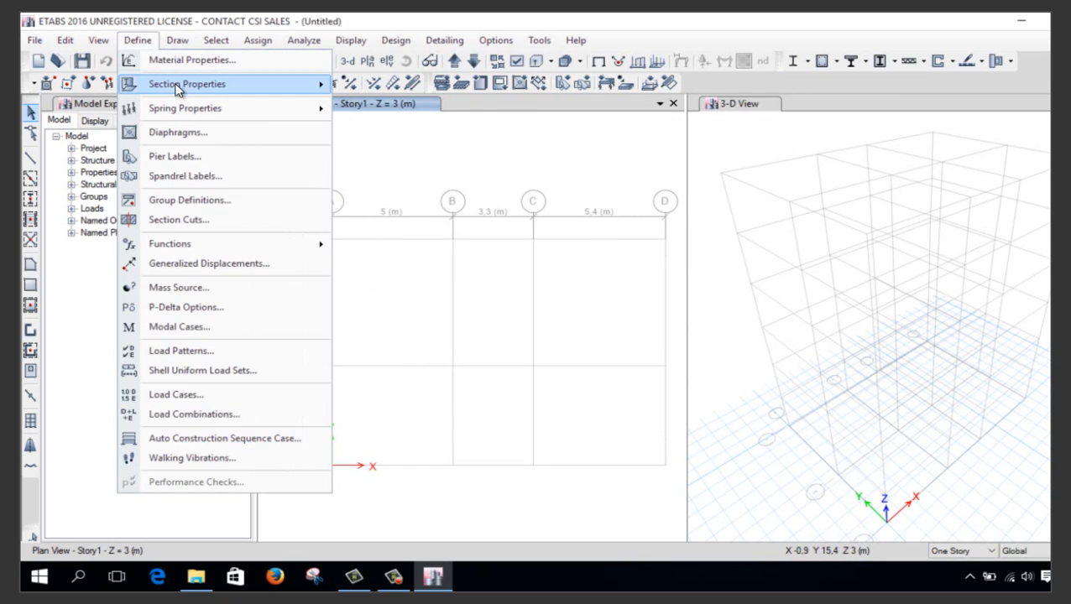
{"action": "mouse_move", "coordinate": [187, 87]}
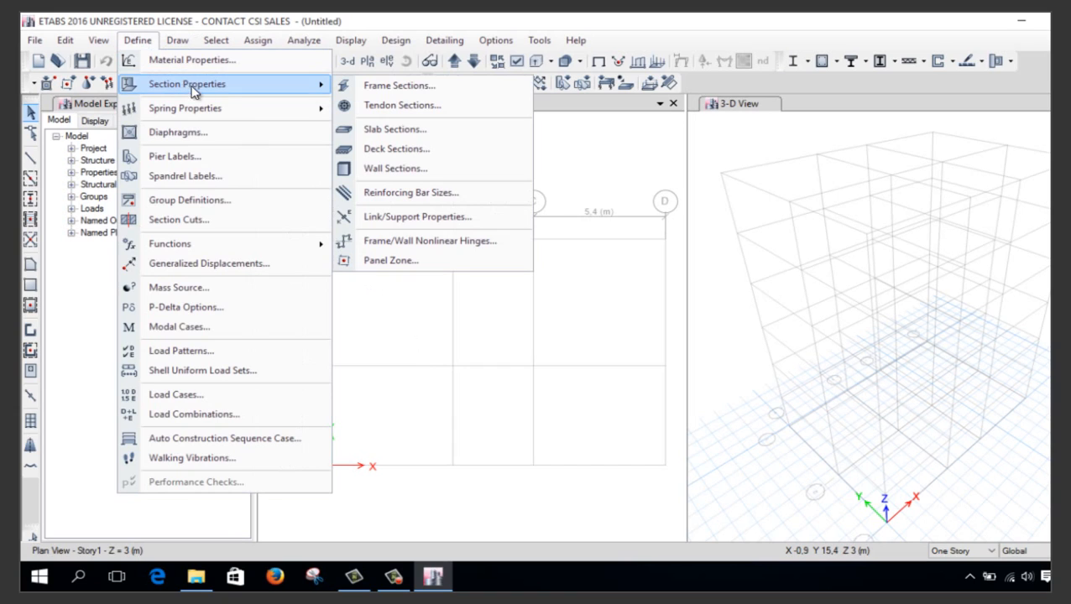
{"action": "left_click", "coordinate": [410, 135]}
{"action": "left_click", "coordinate": [450, 247]}
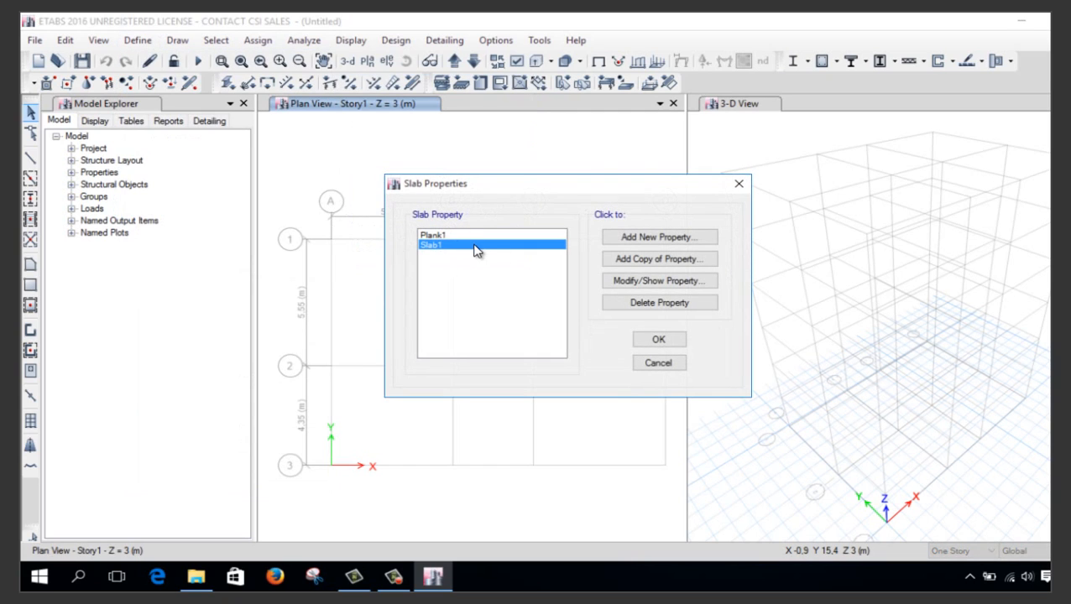
{"action": "left_click", "coordinate": [636, 283]}
{"action": "left_click_drag", "start_coordinate": [601, 131], "coordinate": [519, 126]}
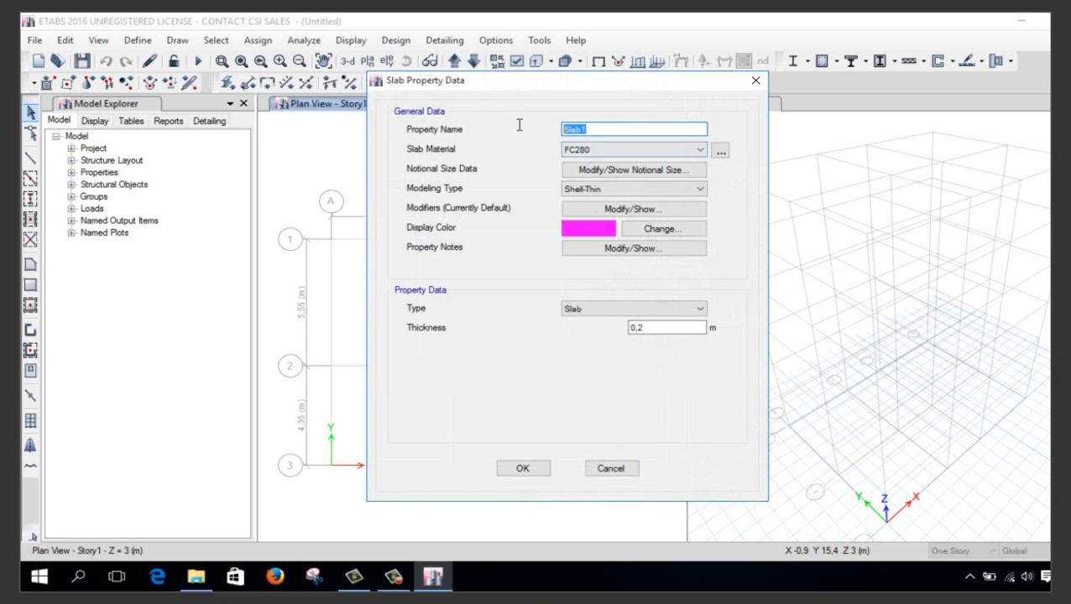
{"action": "type", "text": "LOSA25"}
{"action": "left_click", "coordinate": [601, 152]}
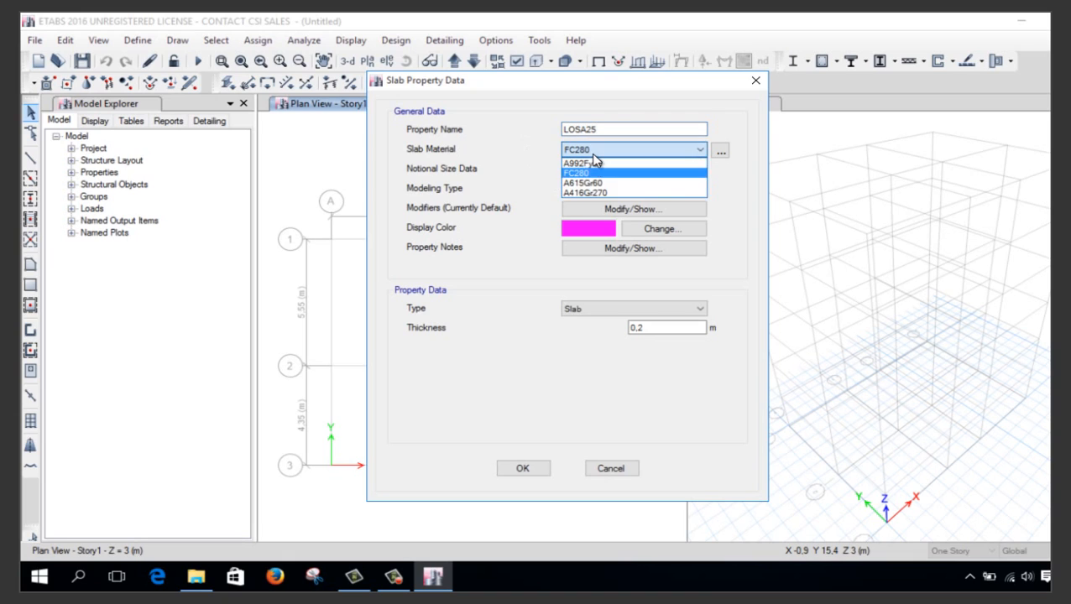
{"action": "left_click", "coordinate": [606, 161]}
{"action": "left_click", "coordinate": [611, 188]}
{"action": "left_click", "coordinate": [612, 188]}
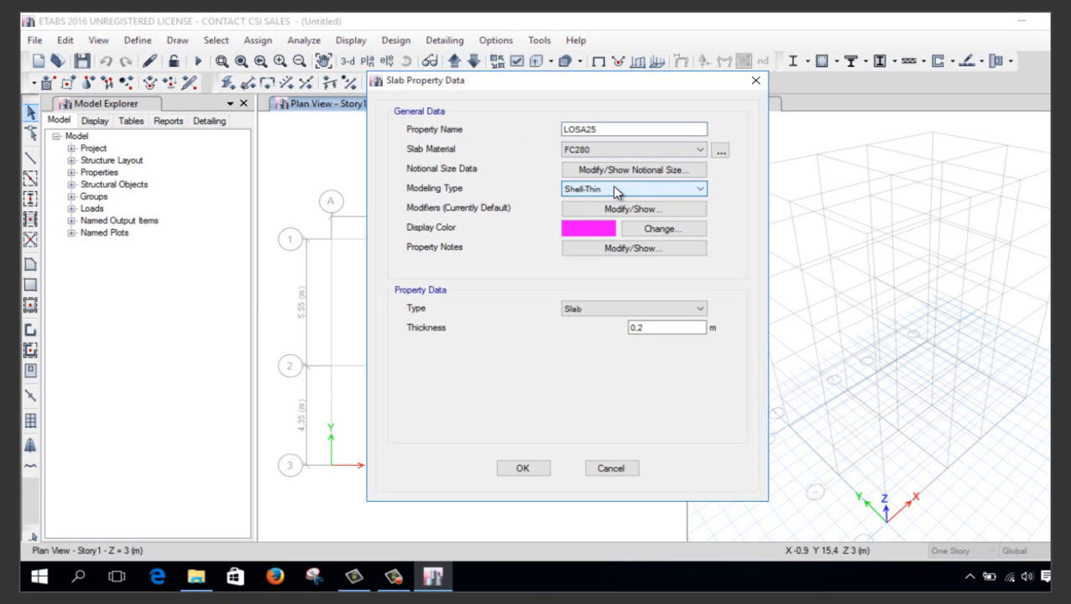
Give LOSA25 a gray display color and a thickness of 0,1807 m, and save the slab definitions
{"action": "left_click", "coordinate": [590, 229]}
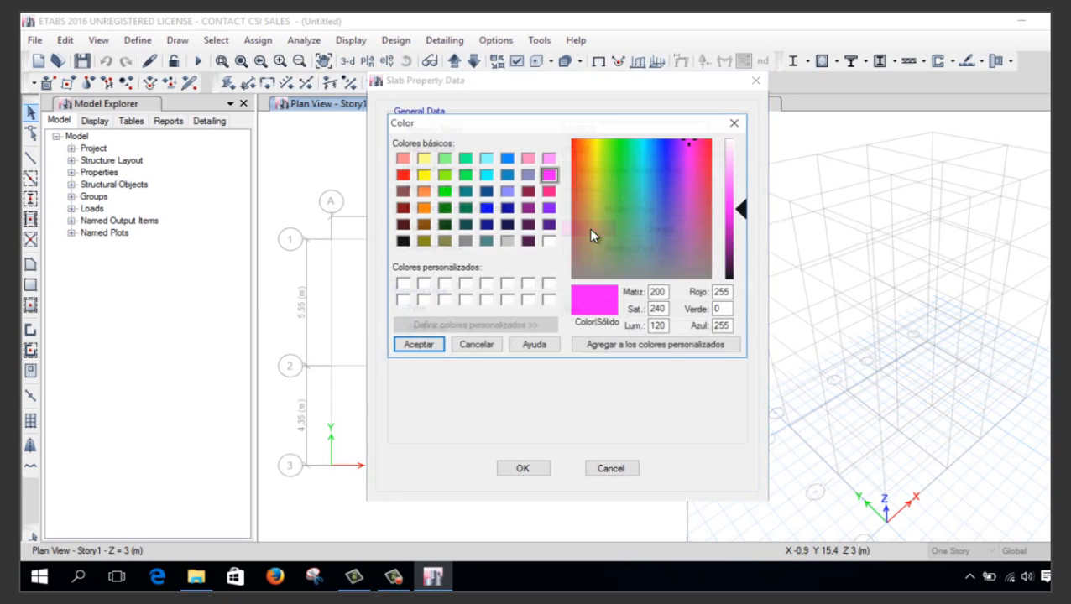
{"action": "left_click", "coordinate": [465, 242]}
{"action": "left_click", "coordinate": [435, 347]}
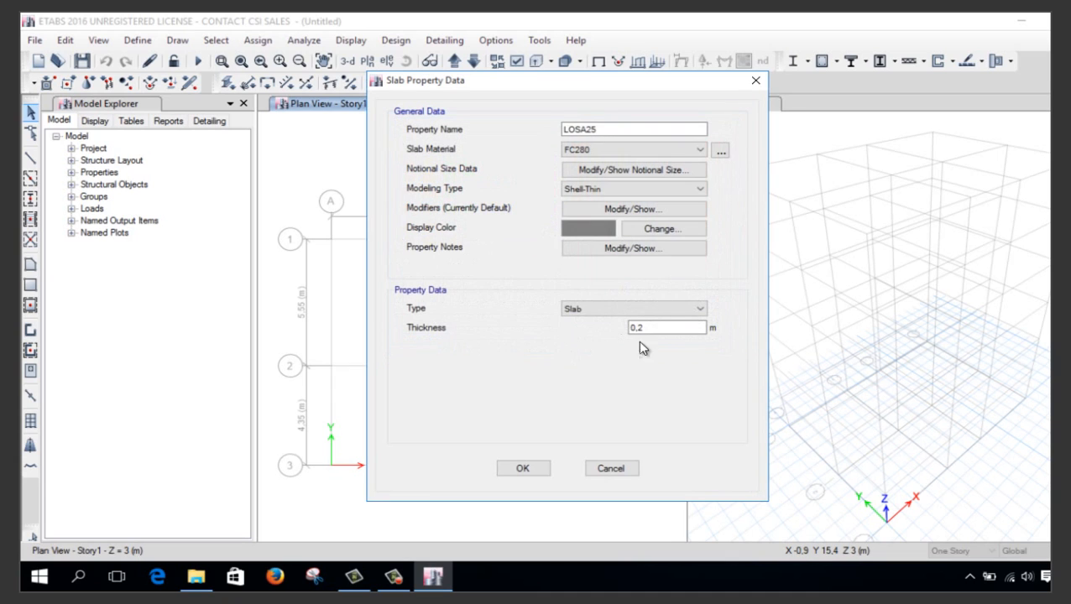
{"action": "left_click", "coordinate": [664, 327]}
{"action": "type", "text": "1807"}
{"action": "left_click", "coordinate": [528, 471]}
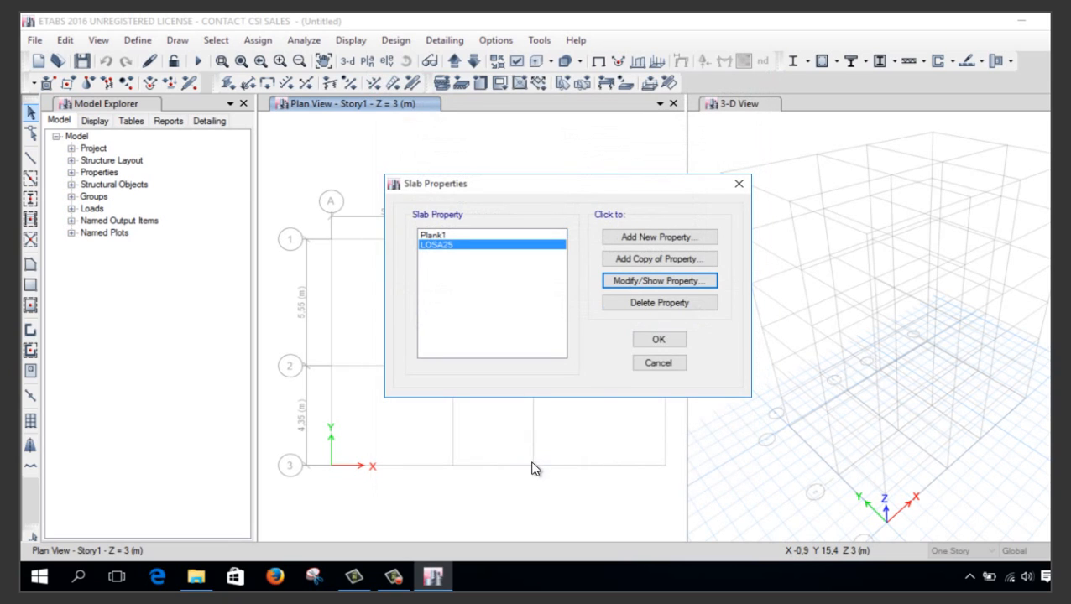
{"action": "left_click", "coordinate": [657, 342]}
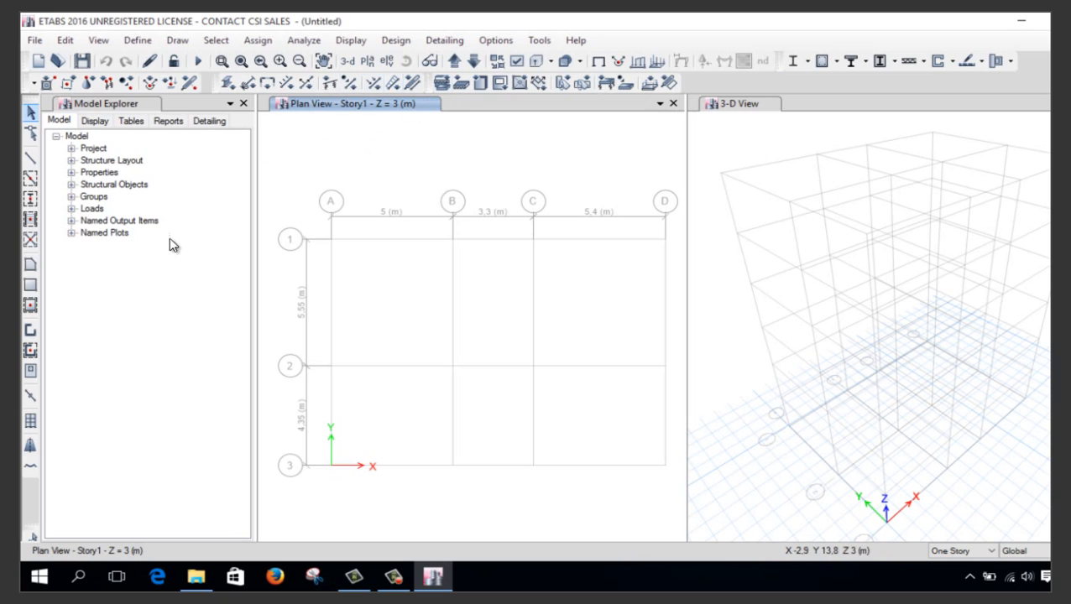
Place COL30X60 columns at all grid intersections of A–D and 1–3 in the Story1 plan using quick column drawing
{"action": "left_click", "coordinate": [31, 201]}
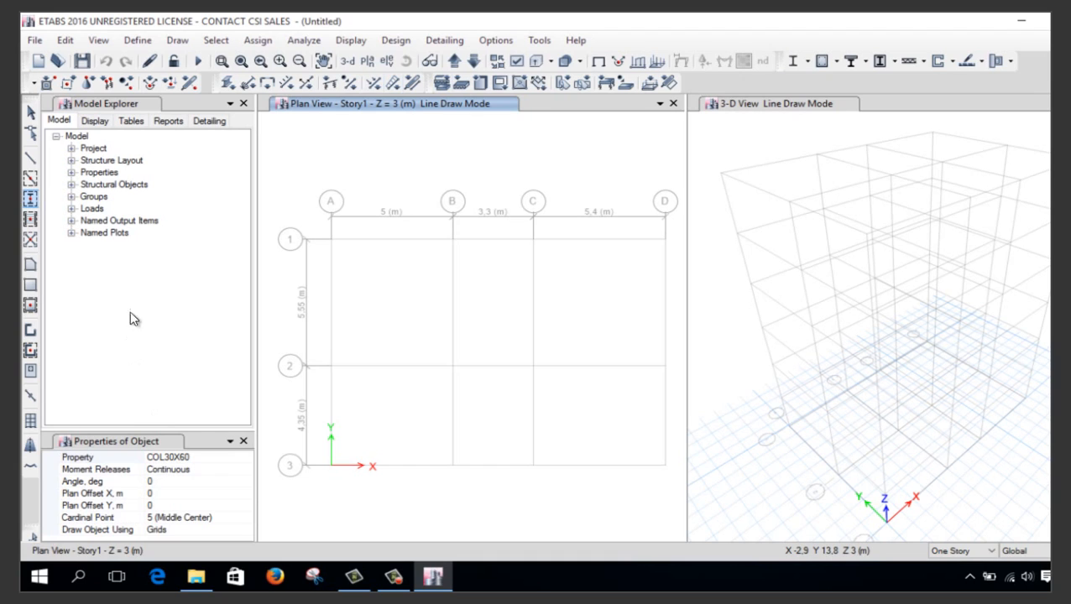
{"action": "mouse_move", "coordinate": [305, 220]}
{"action": "left_mouse_down"}
{"action": "mouse_move", "coordinate": [400, 354]}
{"action": "mouse_move", "coordinate": [604, 455]}
{"action": "mouse_move", "coordinate": [676, 523]}
{"action": "left_mouse_up"}
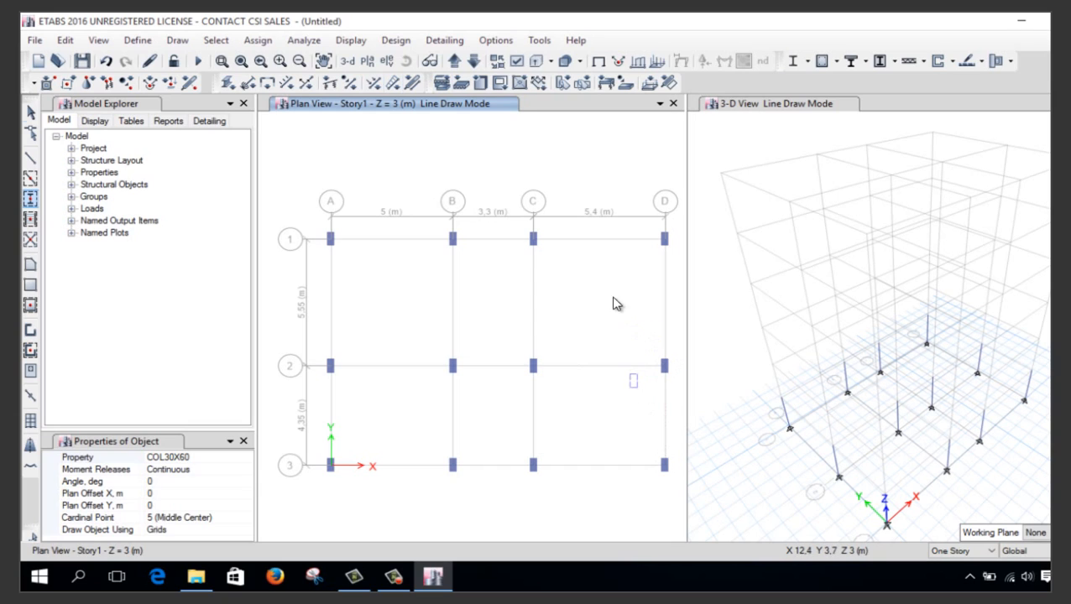
Finish placing columns and try adding an X grid line at ordinate 9,8 m to grid system G1
{"action": "key", "text": "Escape"}
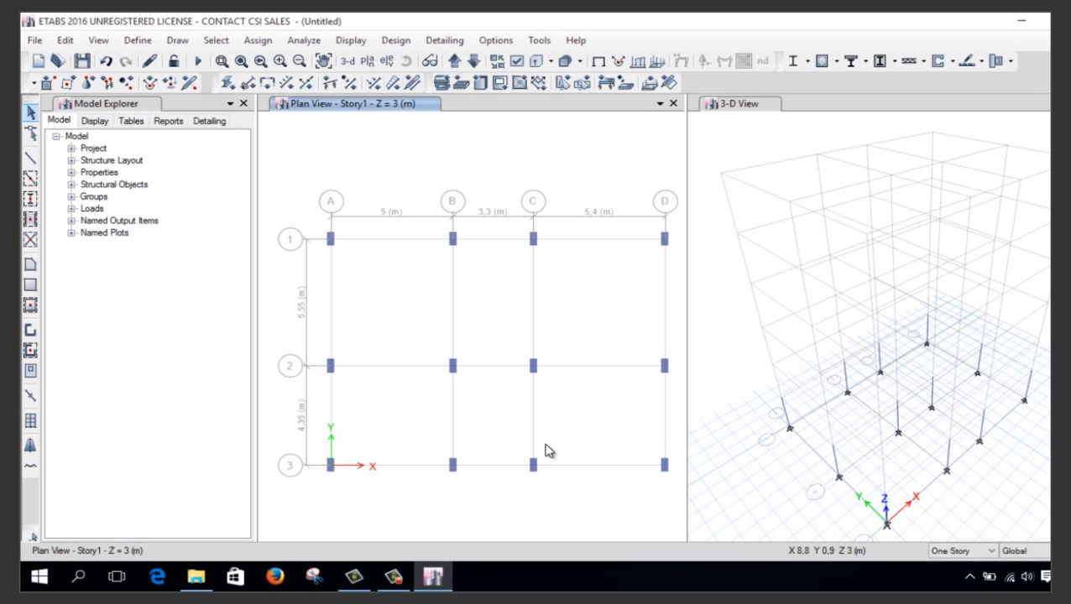
{"action": "right_click", "coordinate": [359, 163]}
{"action": "left_click", "coordinate": [392, 168]}
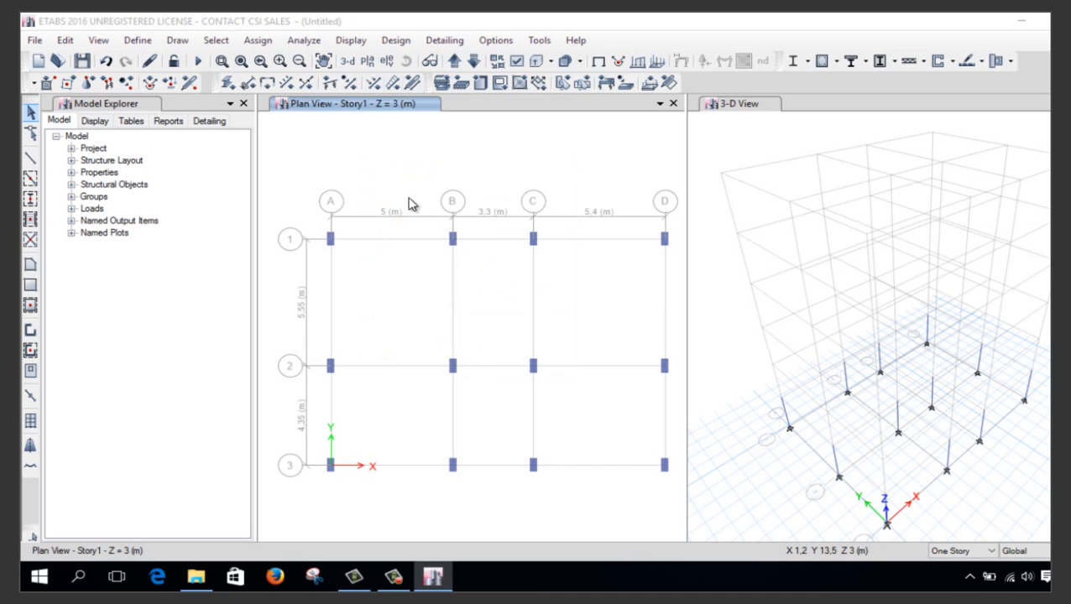
{"action": "left_click", "coordinate": [648, 308]}
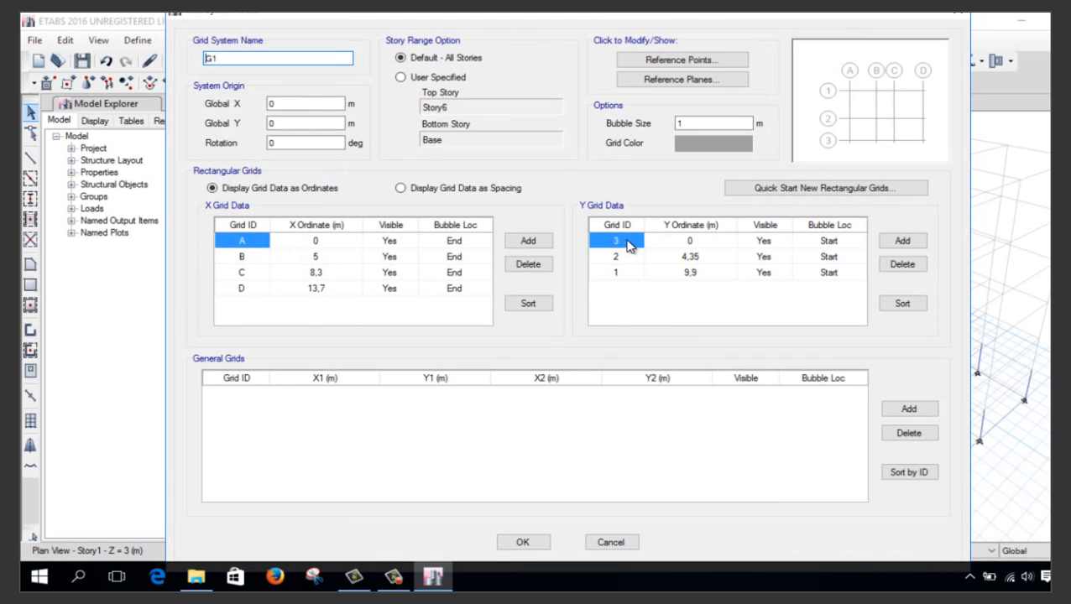
{"action": "left_click", "coordinate": [528, 241]}
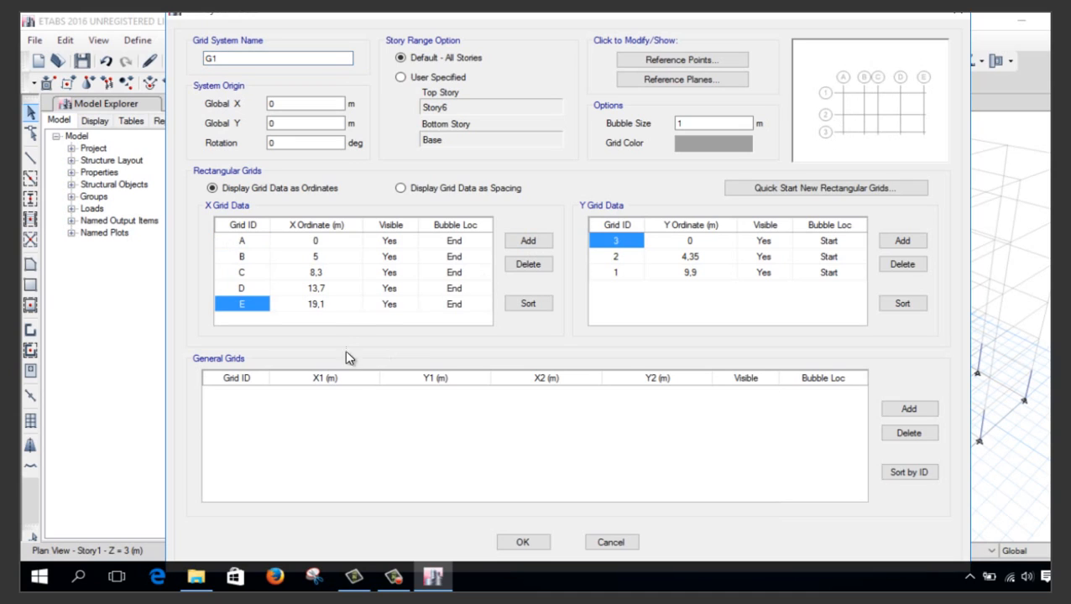
{"action": "left_click", "coordinate": [334, 306]}
{"action": "type", "text": "9"}
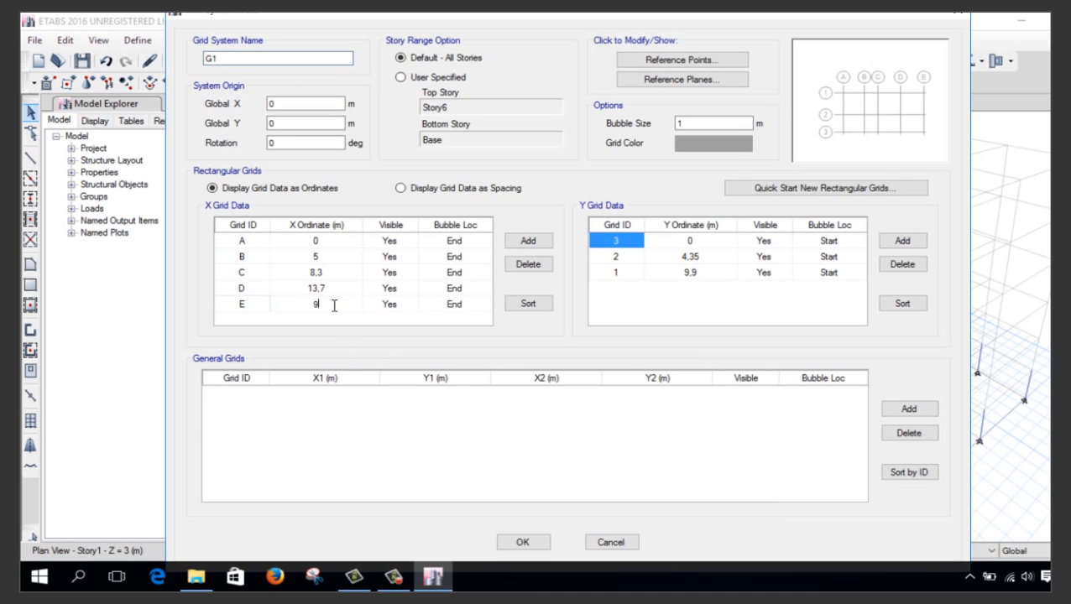
{"action": "type", "text": ",8"}
Label the added X grid line C' and apply the grid edits, and undo them
{"action": "left_click", "coordinate": [245, 304]}
{"action": "type", "text": "C"}
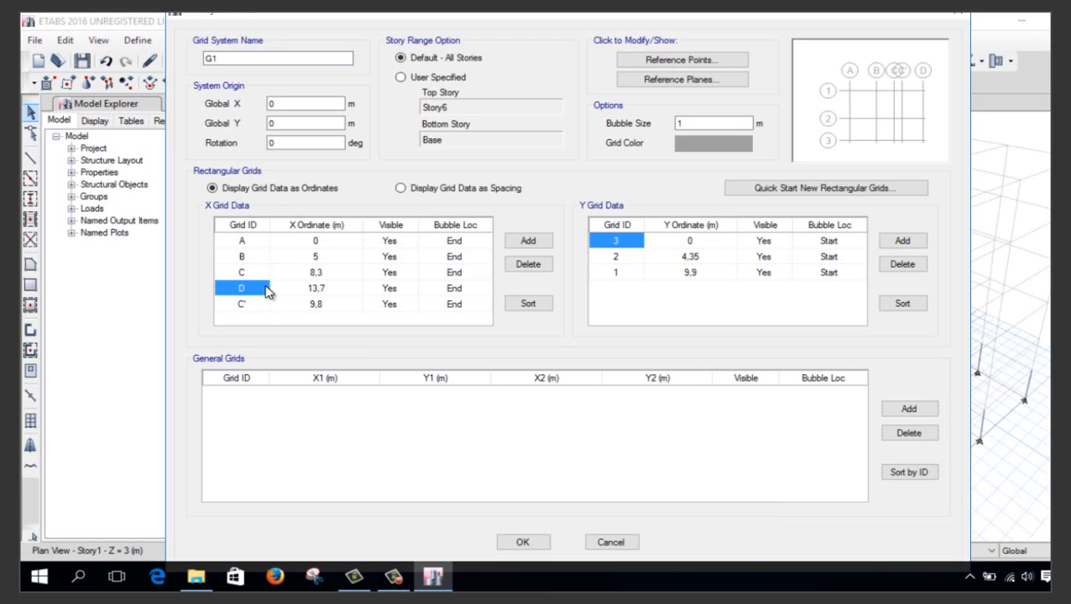
{"action": "left_click", "coordinate": [267, 288]}
{"action": "left_click", "coordinate": [528, 543]}
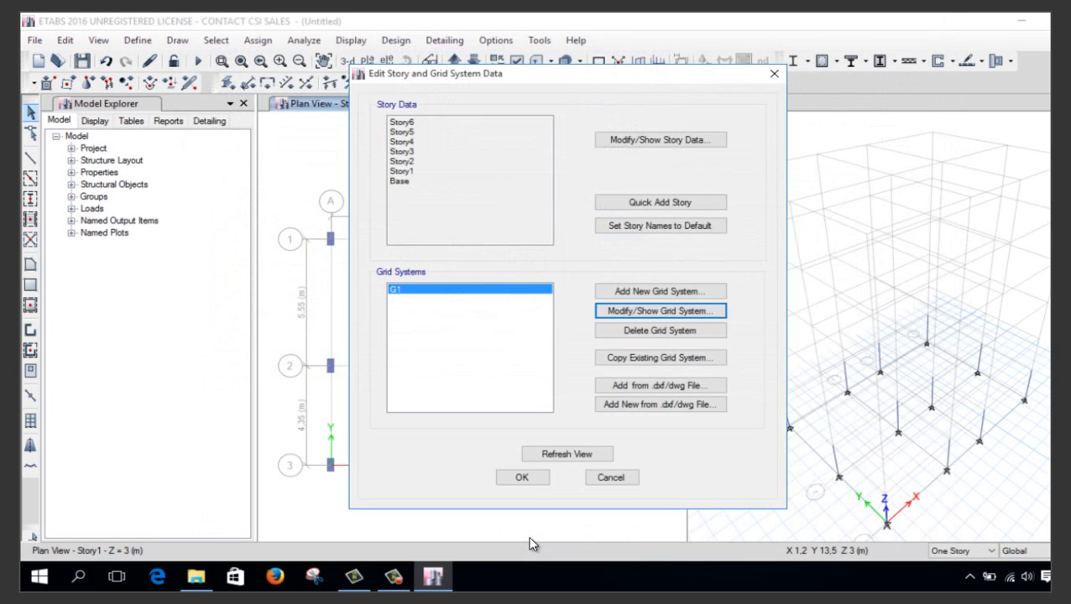
{"action": "left_click", "coordinate": [519, 475]}
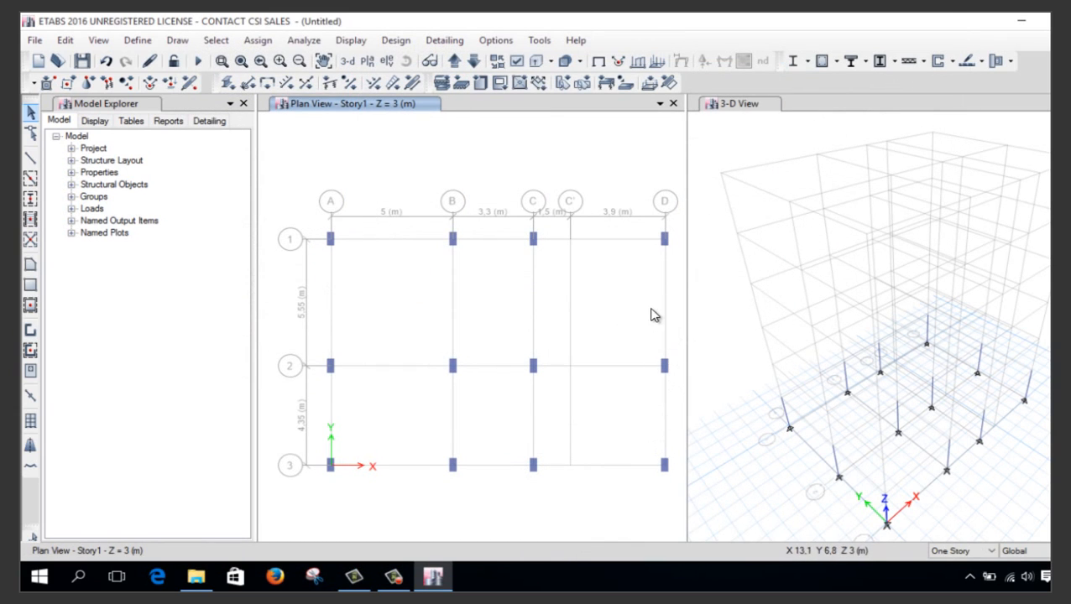
{"action": "key", "text": "ctrl+z"}
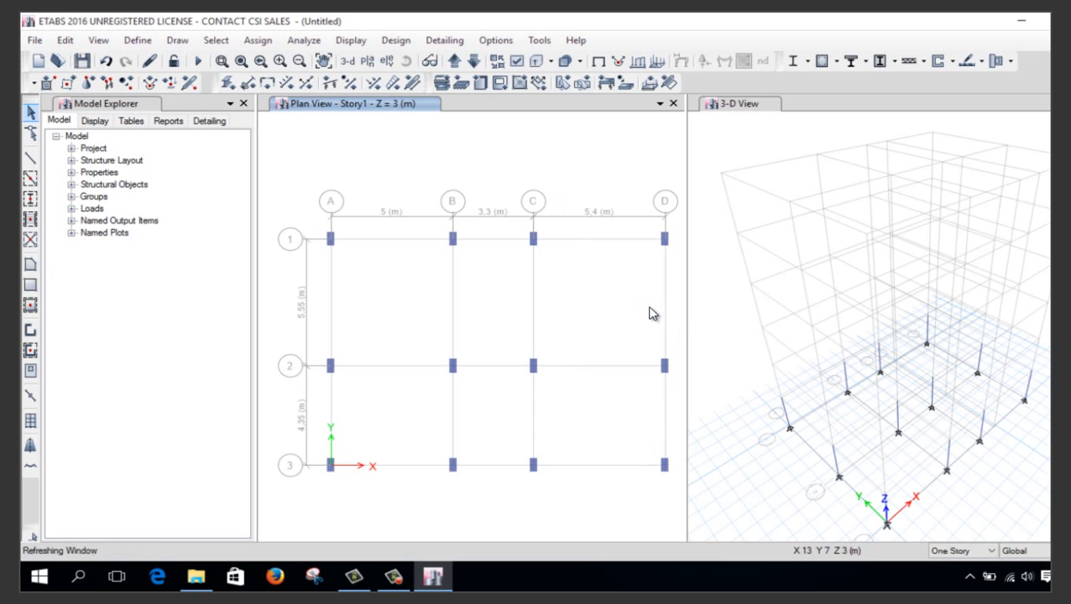
Add an X grid line at ordinate 9,8 m to grid system G1
{"action": "right_click", "coordinate": [596, 159]}
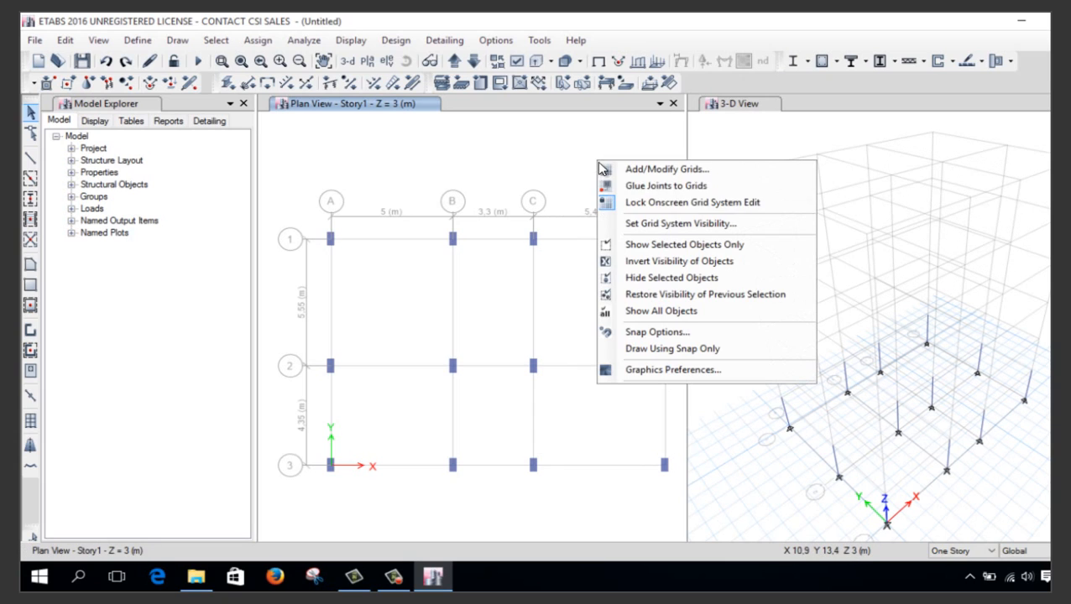
{"action": "left_click", "coordinate": [671, 173]}
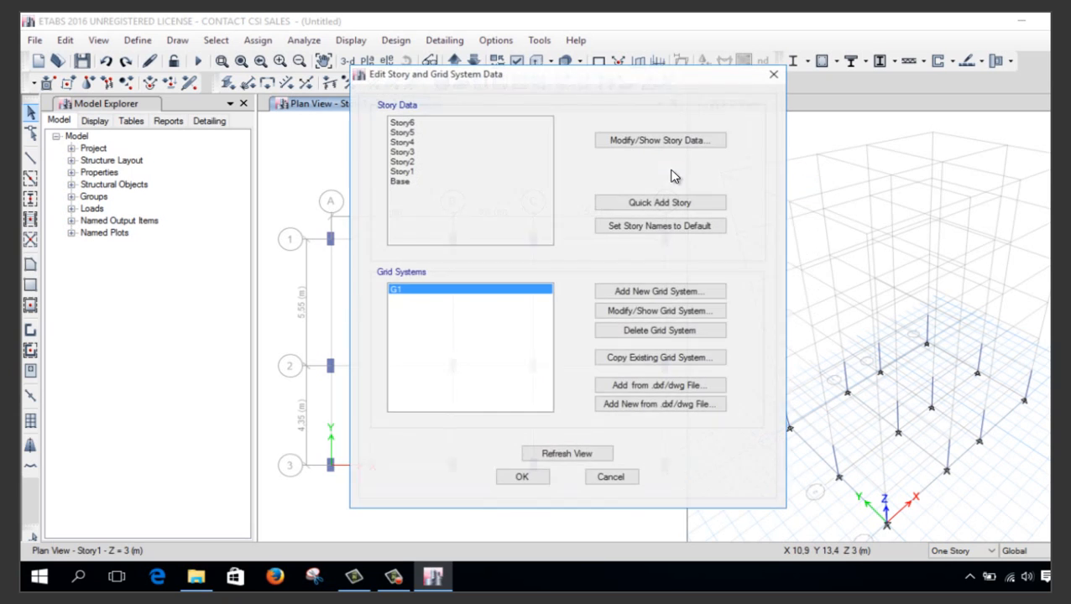
{"action": "left_click", "coordinate": [669, 312]}
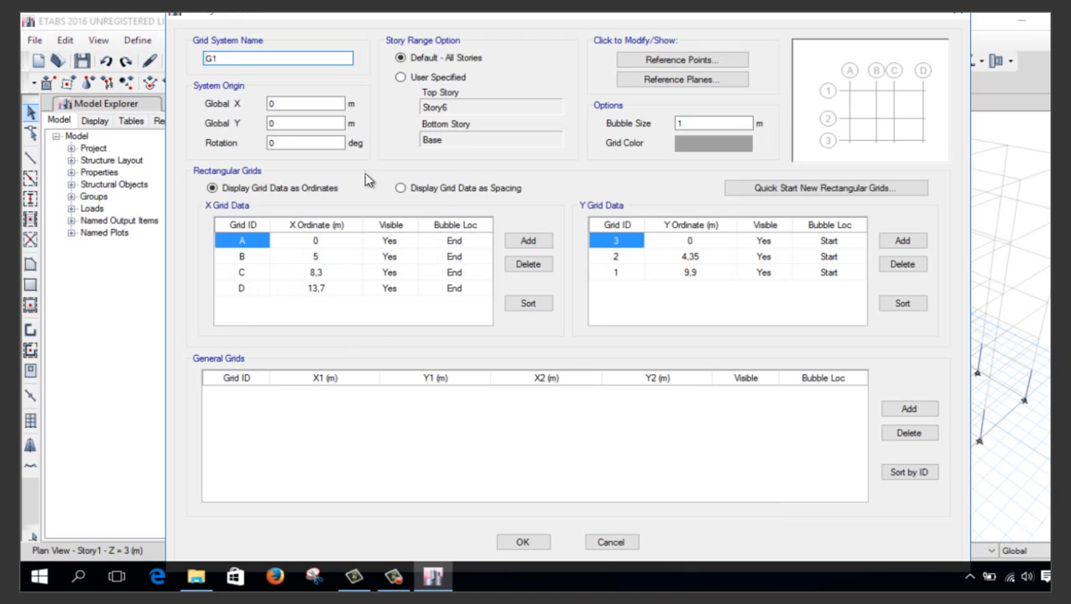
{"action": "left_click", "coordinate": [529, 242]}
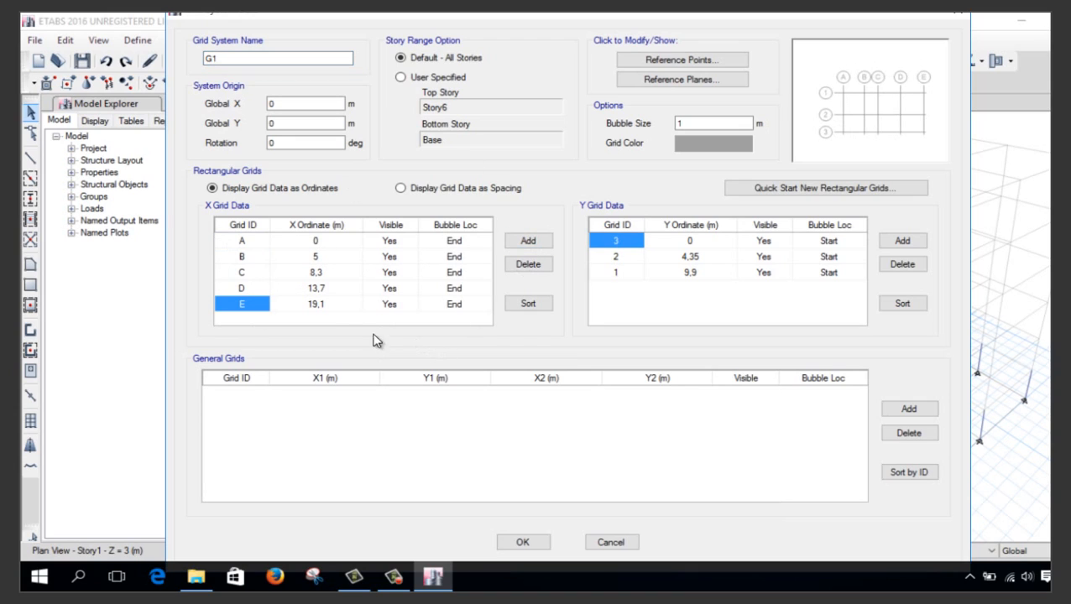
{"action": "left_click", "coordinate": [329, 307]}
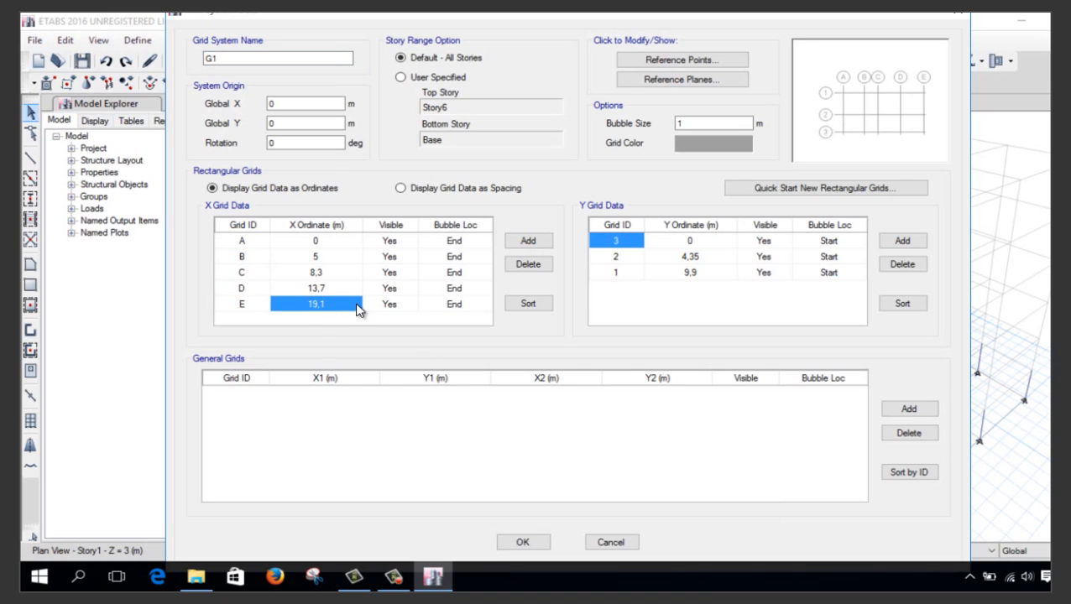
{"action": "type", "text": "9,8"}
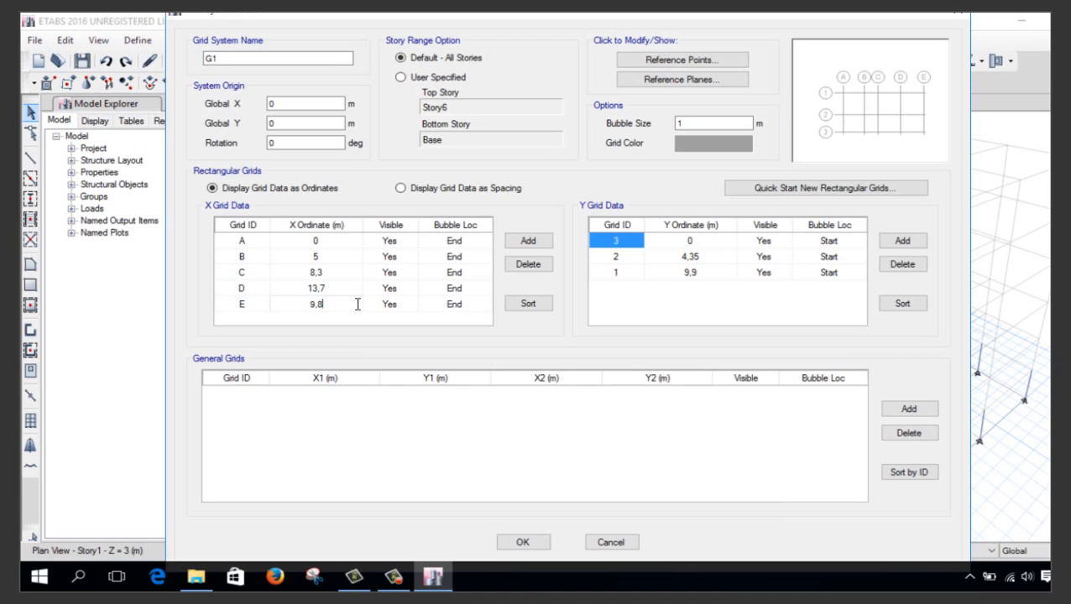
Rename the X grid line at 9,8 m to C' and apply the grid changes to the model
{"action": "left_click", "coordinate": [258, 307]}
{"action": "left_click", "coordinate": [258, 307]}
{"action": "key", "text": "BackSpace"}
{"action": "type", "text": "C1"}
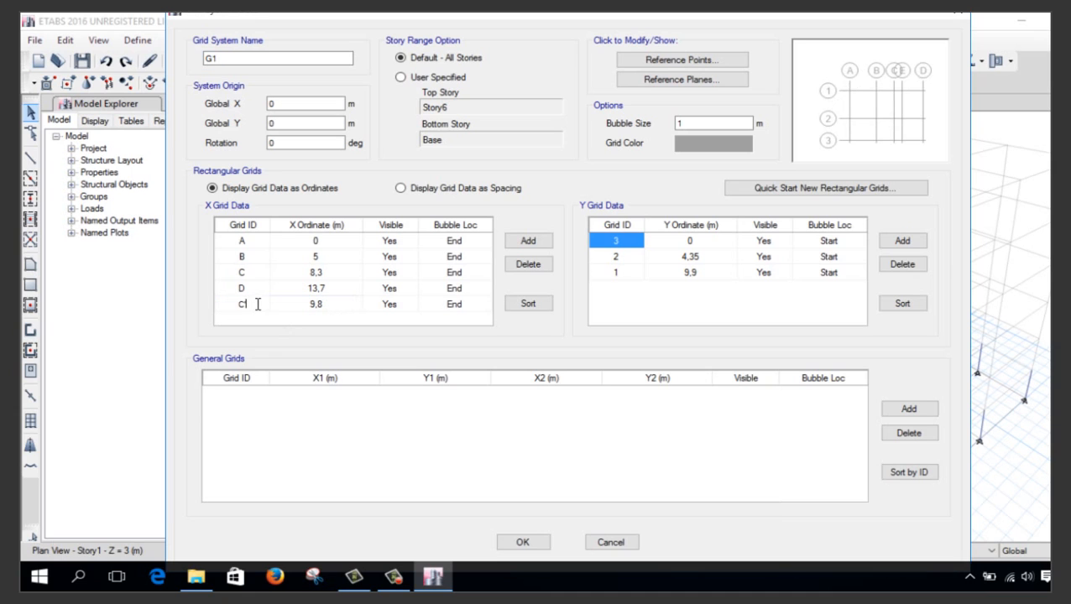
{"action": "left_click", "coordinate": [257, 288]}
{"action": "left_click", "coordinate": [523, 542]}
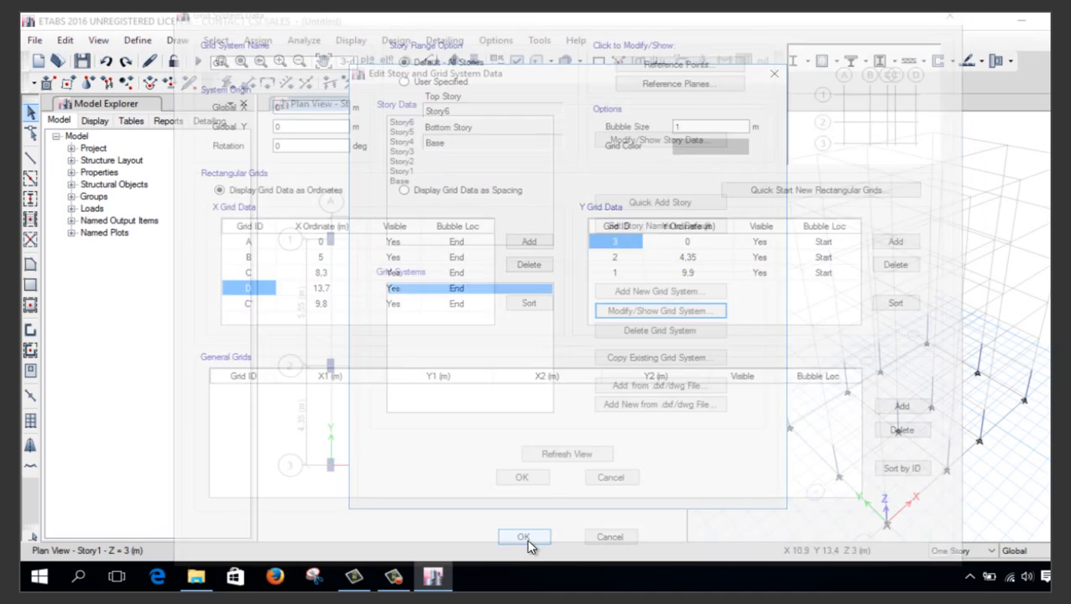
{"action": "left_click", "coordinate": [531, 478]}
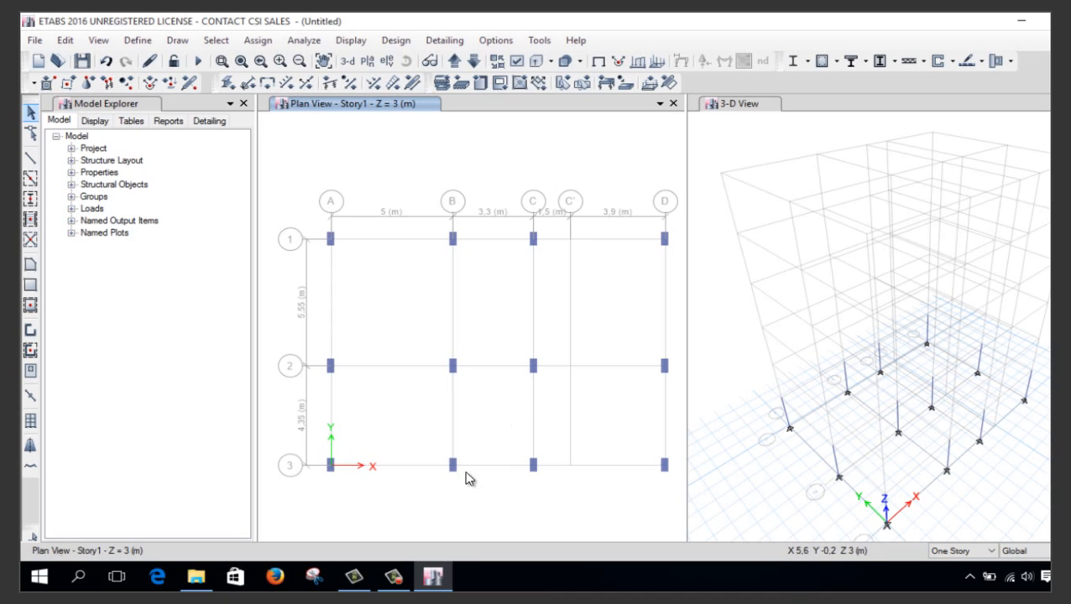
Add a Y grid line at ordinate 2,7 m to grid system G1
{"action": "right_click", "coordinate": [410, 155]}
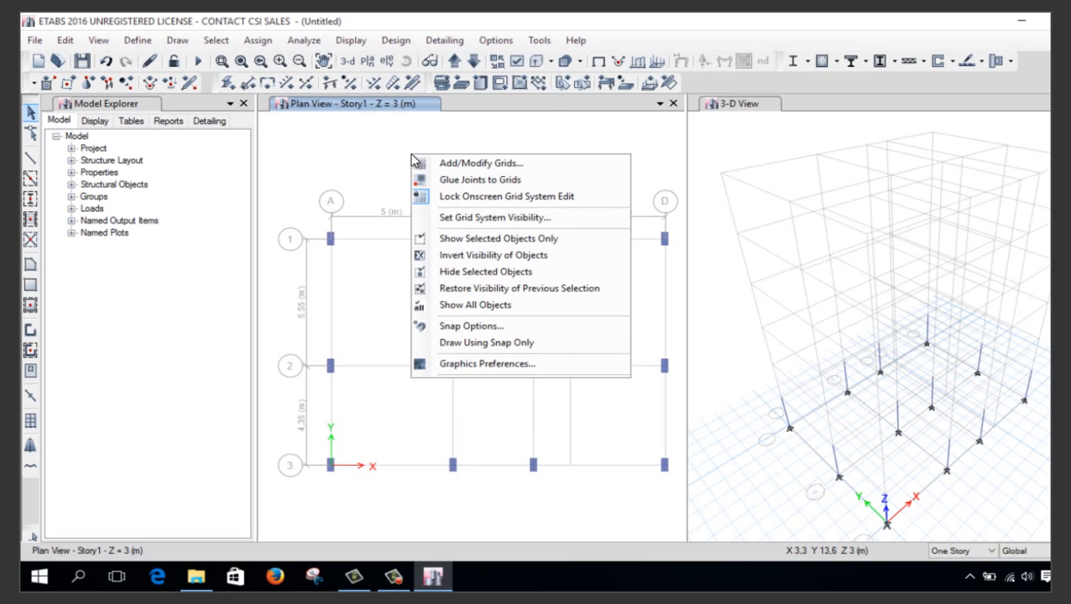
{"action": "left_click", "coordinate": [443, 166]}
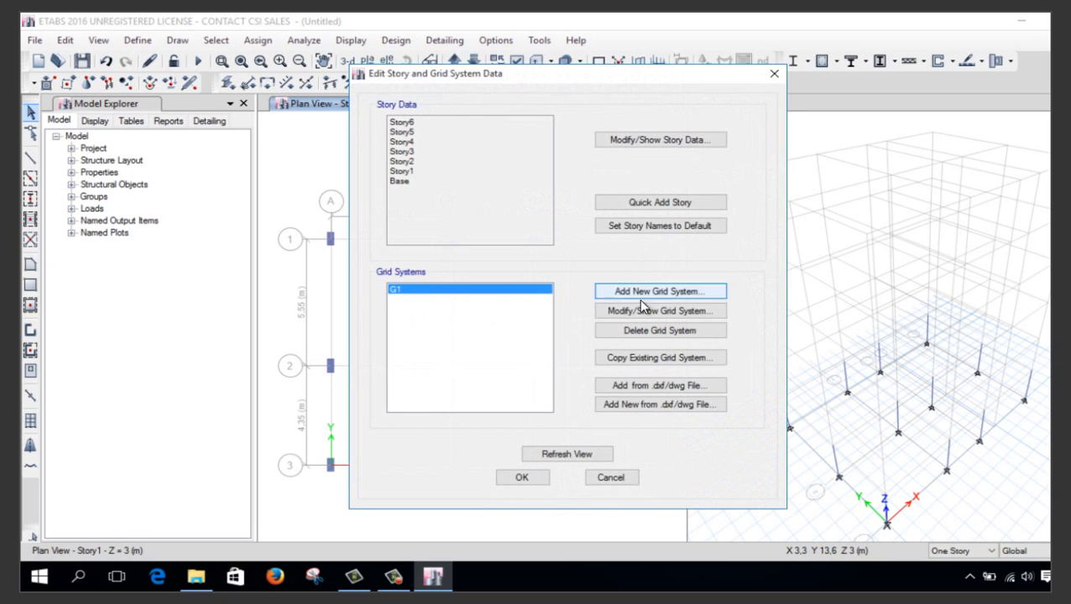
{"action": "left_click", "coordinate": [648, 310]}
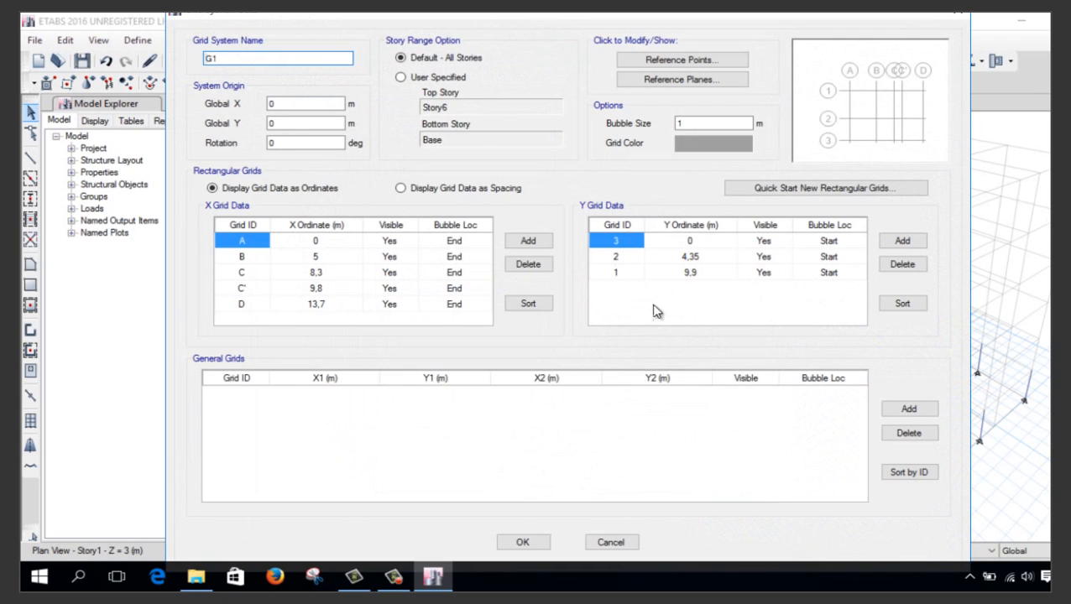
{"action": "left_click", "coordinate": [891, 241]}
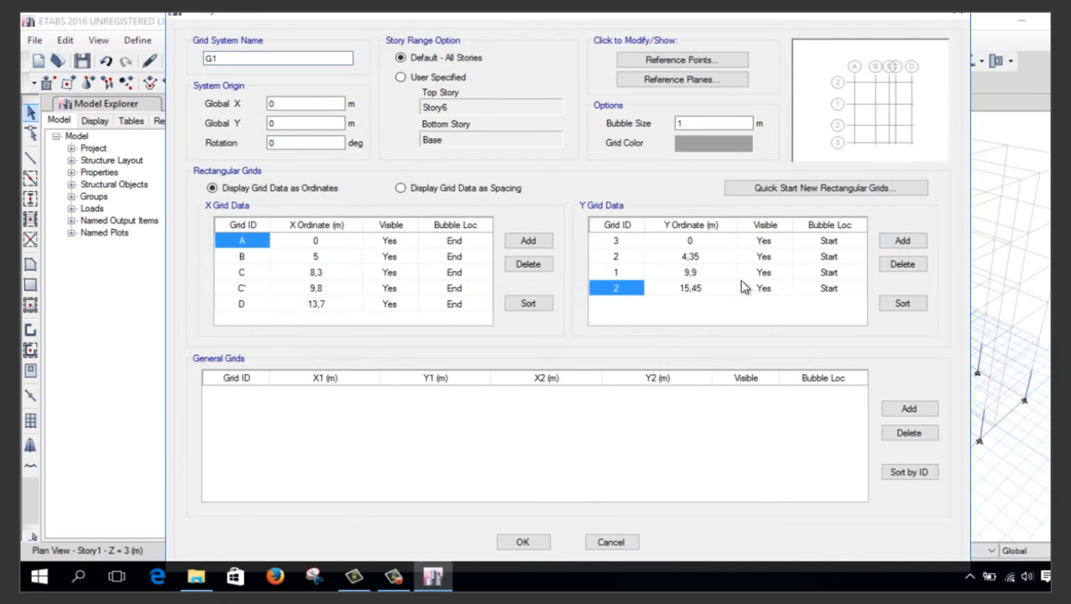
{"action": "left_click", "coordinate": [701, 290]}
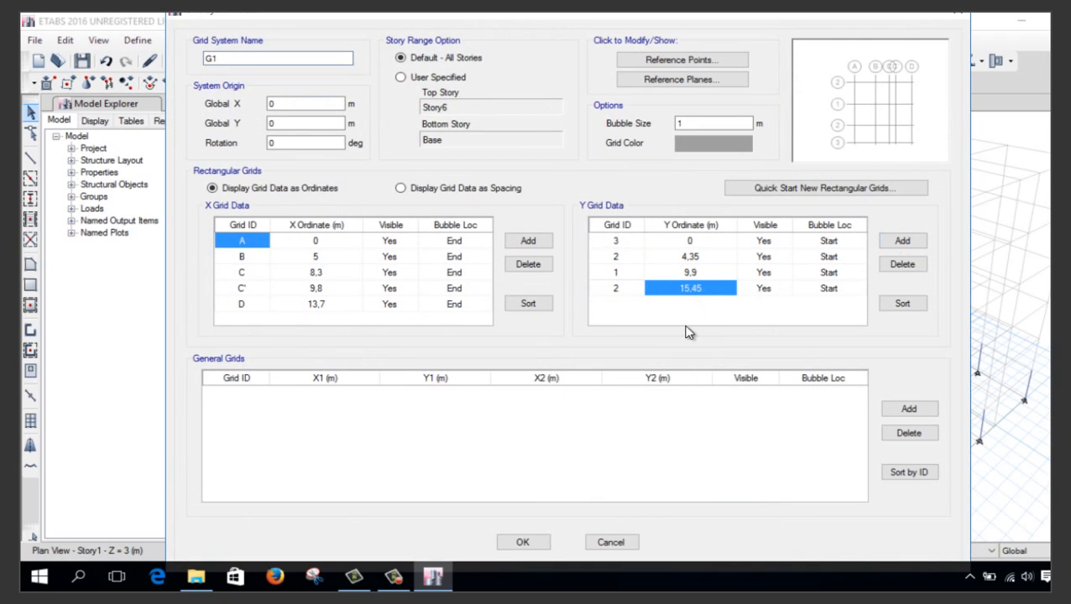
{"action": "type", "text": "2"}
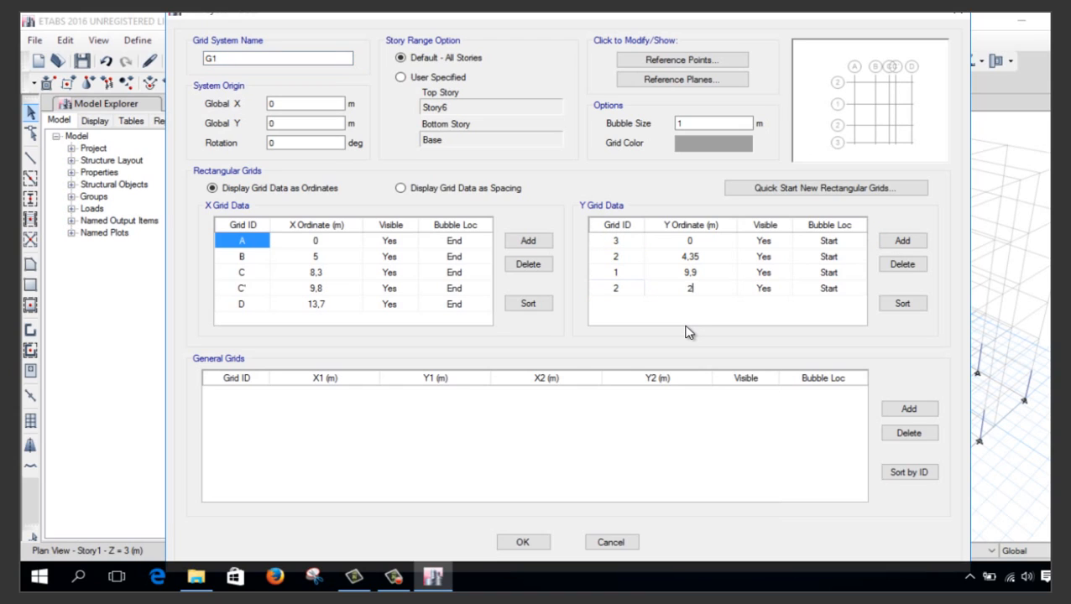
{"action": "type", "text": ",7"}
Rename the Y grid line at 2,7 m to 2' and apply the grid changes to the model
{"action": "left_click", "coordinate": [632, 290]}
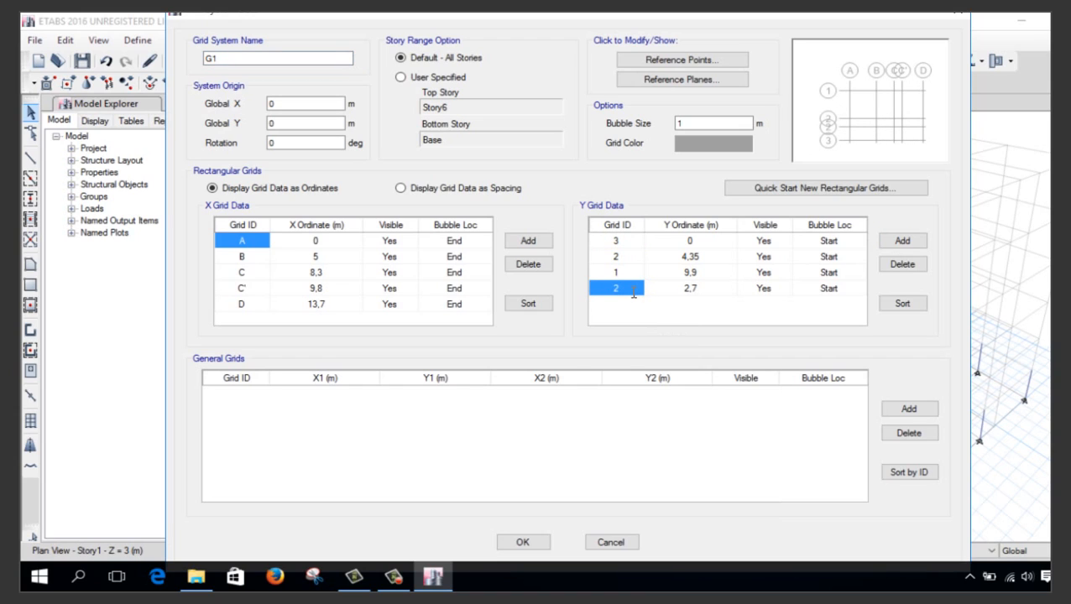
{"action": "left_click", "coordinate": [632, 290]}
{"action": "type", "text": "'"}
{"action": "left_click", "coordinate": [693, 274]}
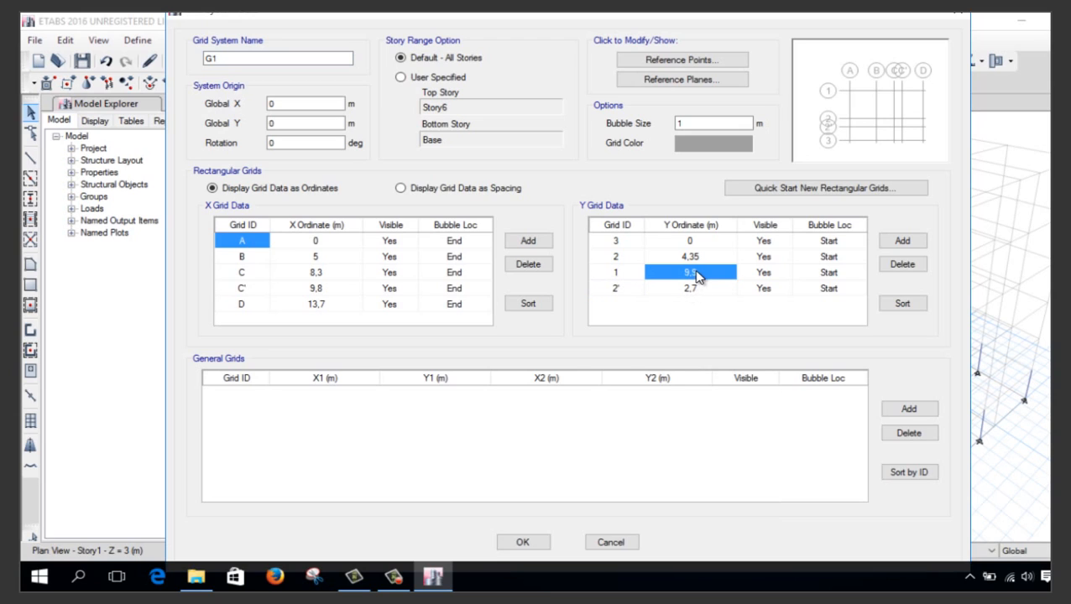
{"action": "left_click", "coordinate": [541, 546]}
{"action": "left_click", "coordinate": [530, 476]}
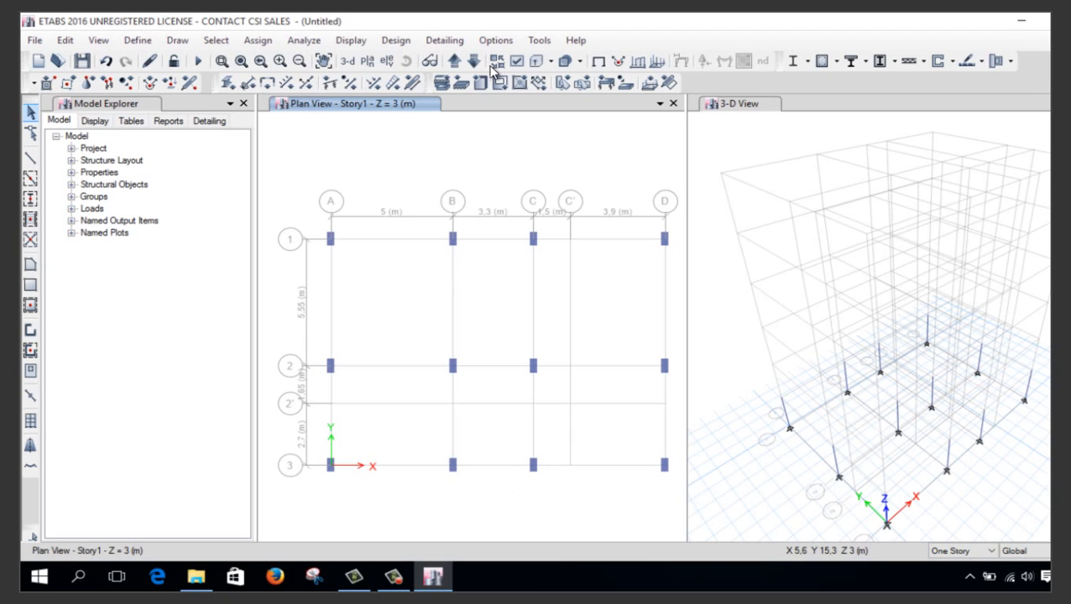
In grid system G1, try the End bubble location for Y grid line 3 and set it back to Start
{"action": "right_click", "coordinate": [493, 152]}
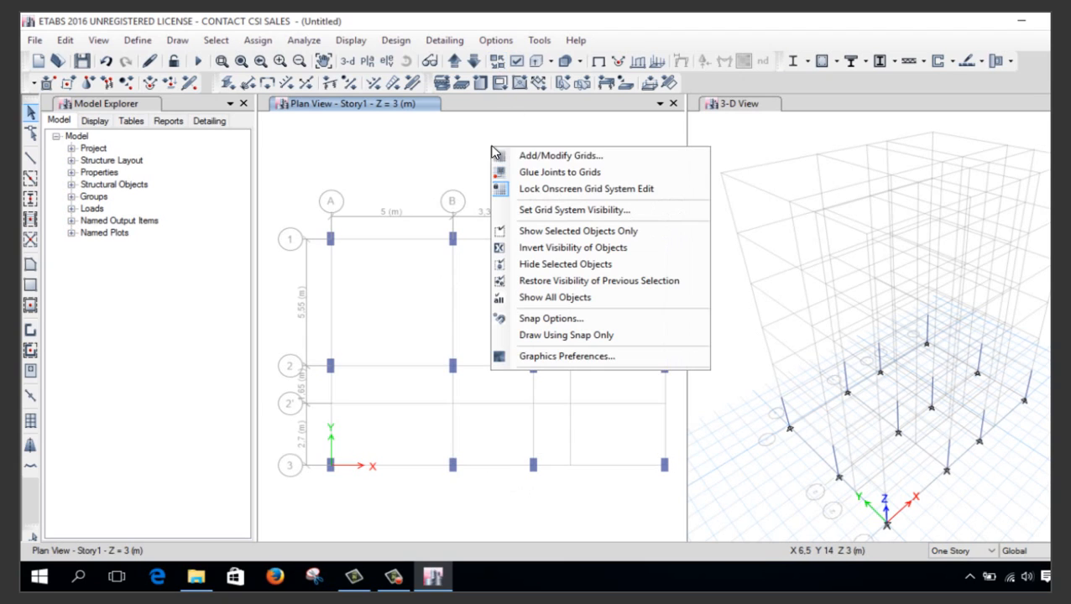
{"action": "left_click", "coordinate": [570, 158]}
{"action": "left_click", "coordinate": [631, 312]}
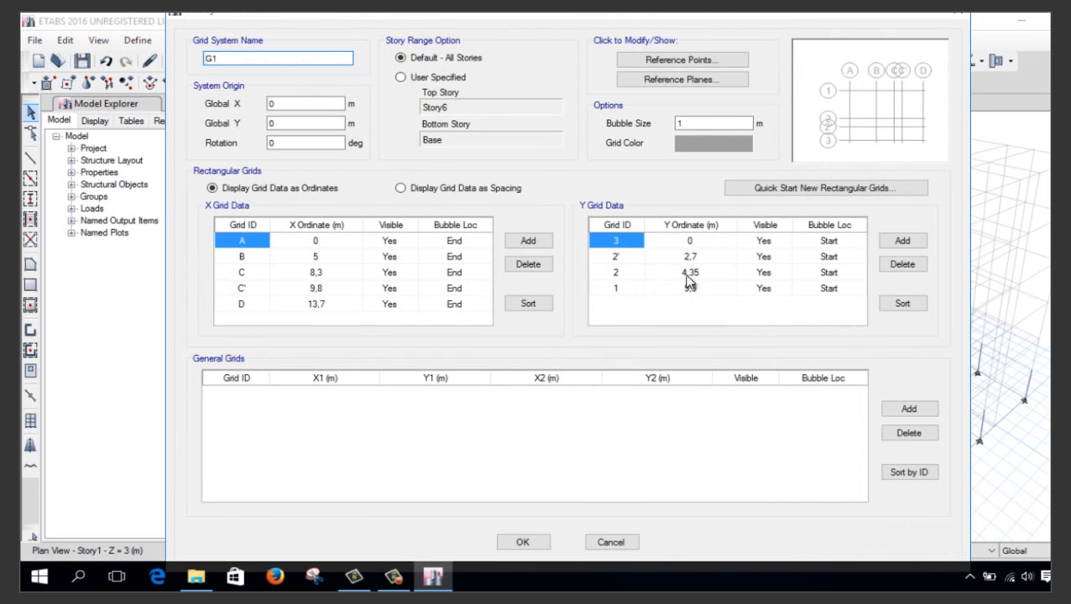
{"action": "left_click", "coordinate": [830, 241]}
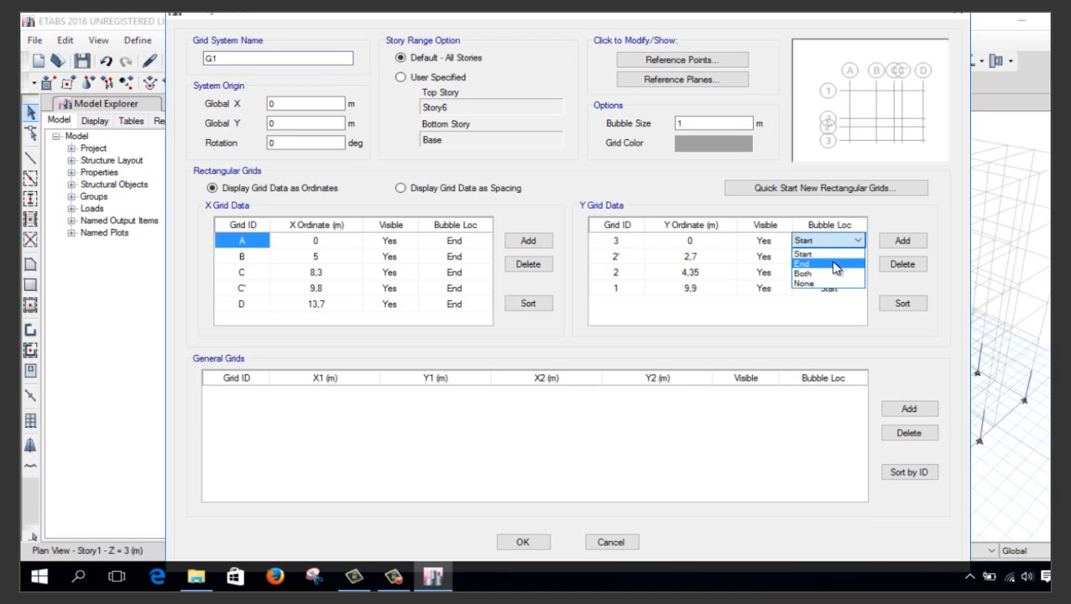
{"action": "left_click", "coordinate": [835, 265]}
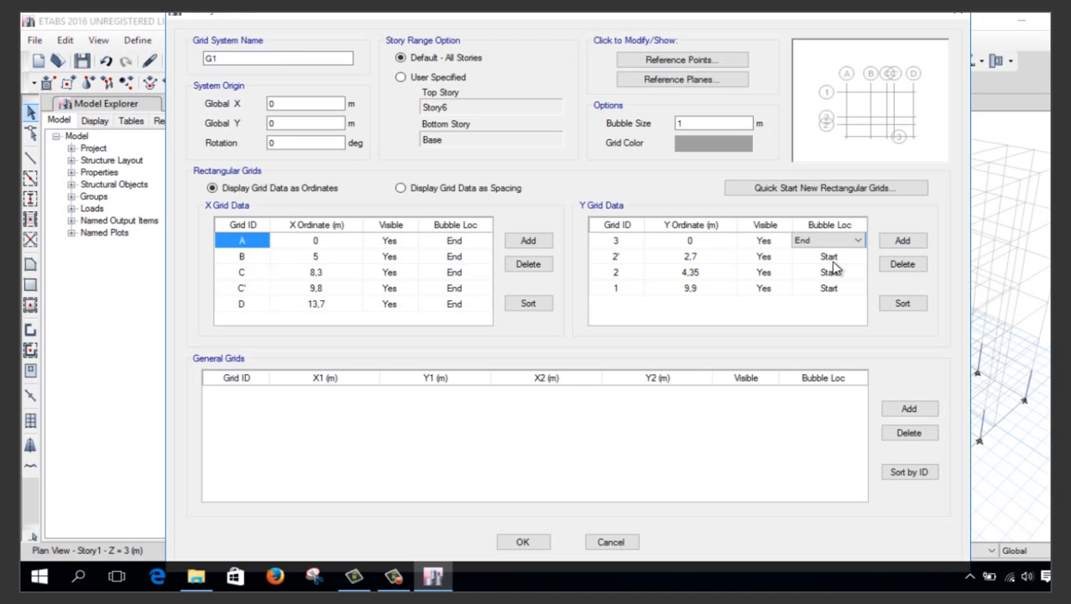
{"action": "left_click", "coordinate": [855, 242]}
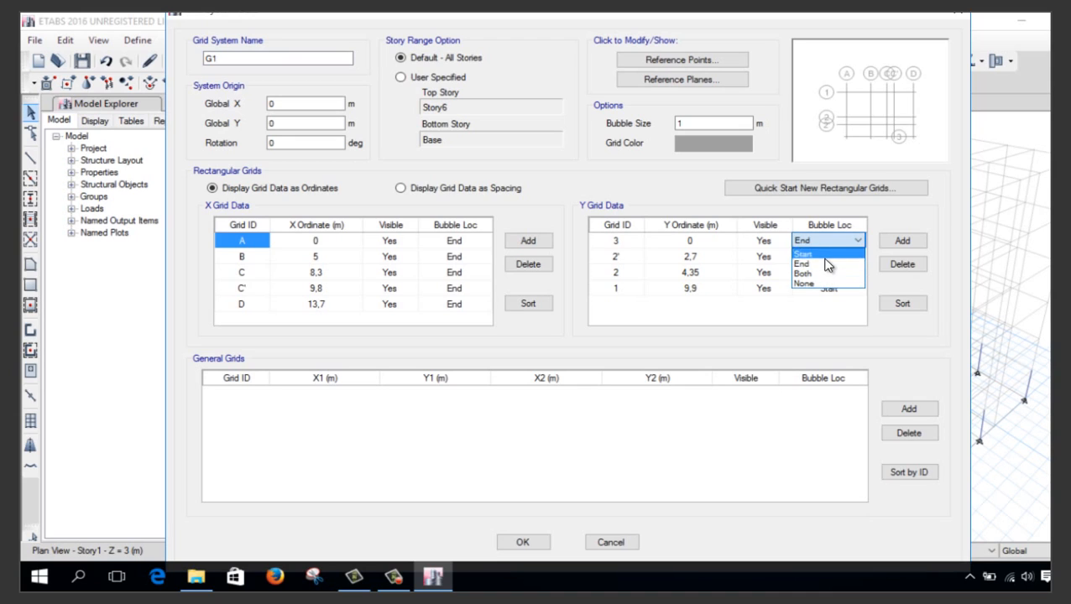
{"action": "left_click", "coordinate": [805, 254]}
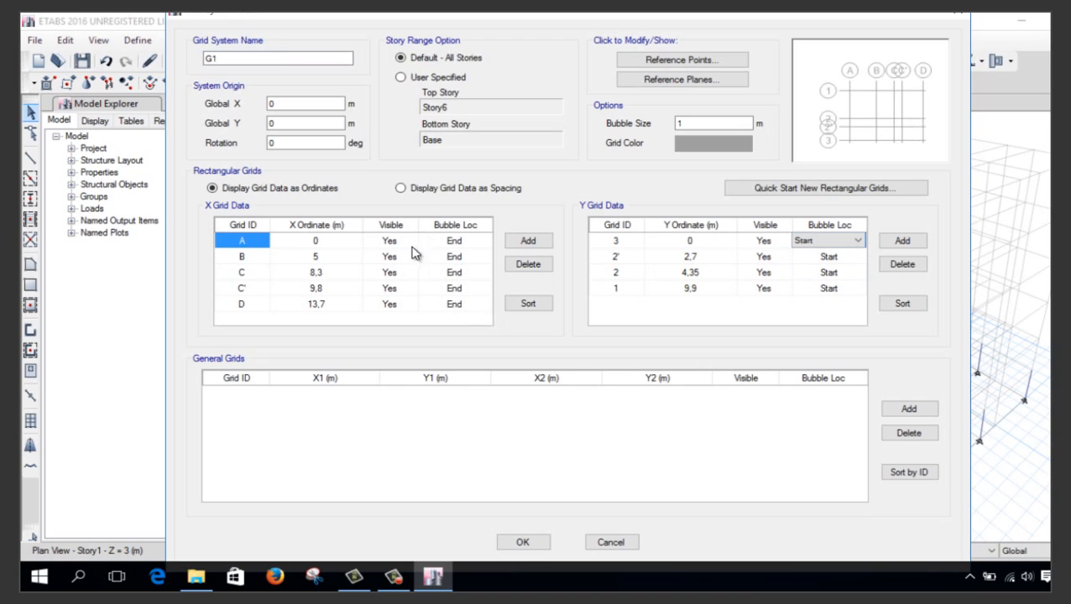
Review the bubble location options for X grid line A, keeping End selected
{"action": "left_click", "coordinate": [454, 245]}
{"action": "left_click", "coordinate": [483, 242]}
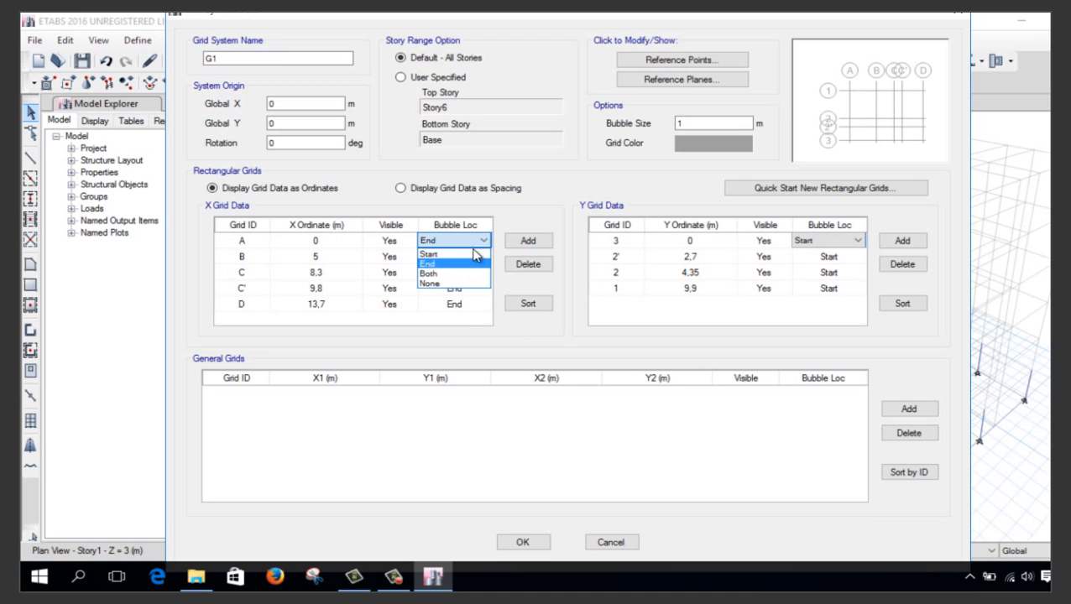
{"action": "left_click", "coordinate": [466, 267]}
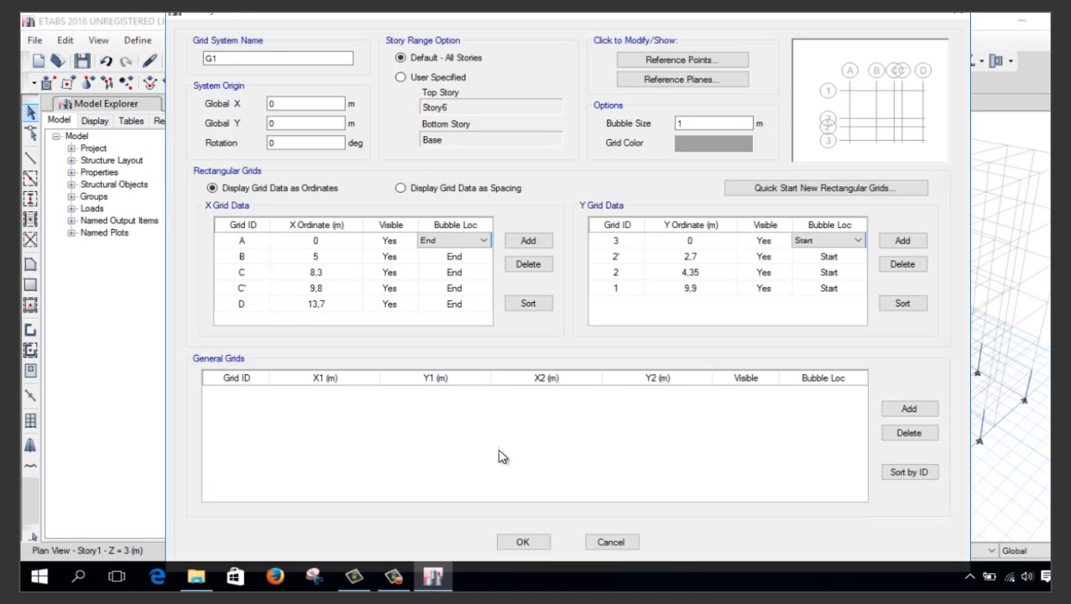
Dismiss the grid system and story settings without changes, and delete the Story1 columns at grid intersections C-3 and D-2
{"action": "left_click", "coordinate": [612, 542]}
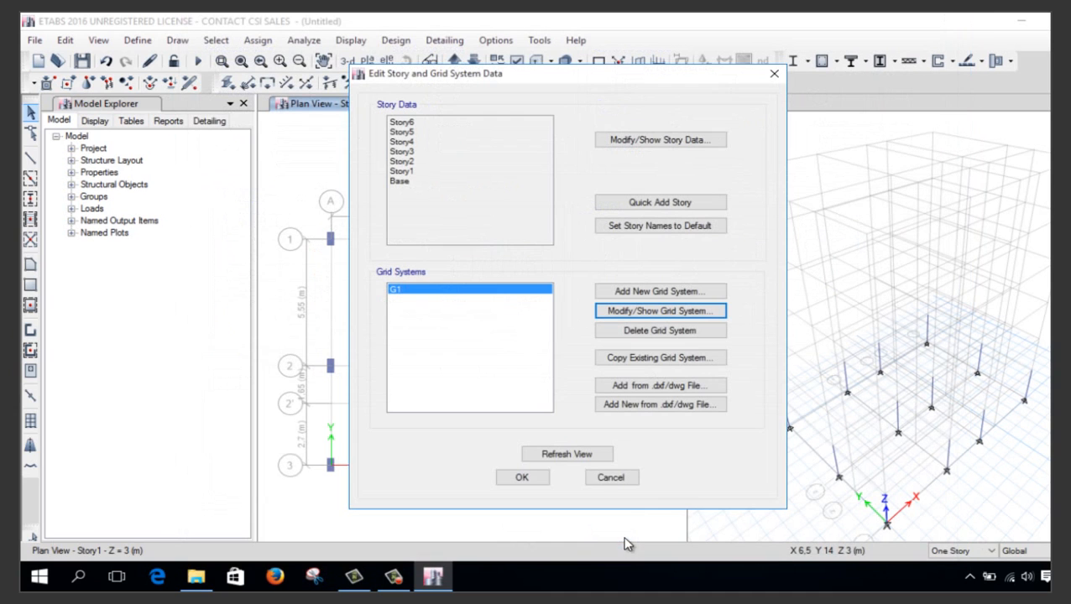
{"action": "left_click", "coordinate": [611, 477]}
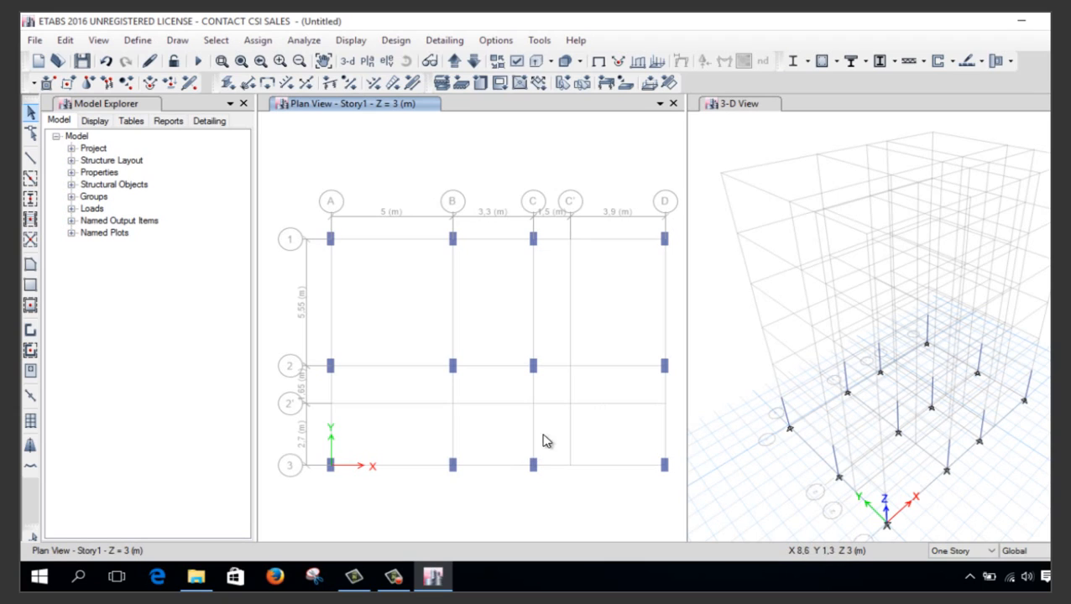
{"action": "left_click_drag", "start_coordinate": [526, 446], "coordinate": [552, 490]}
{"action": "key", "text": "Delete"}
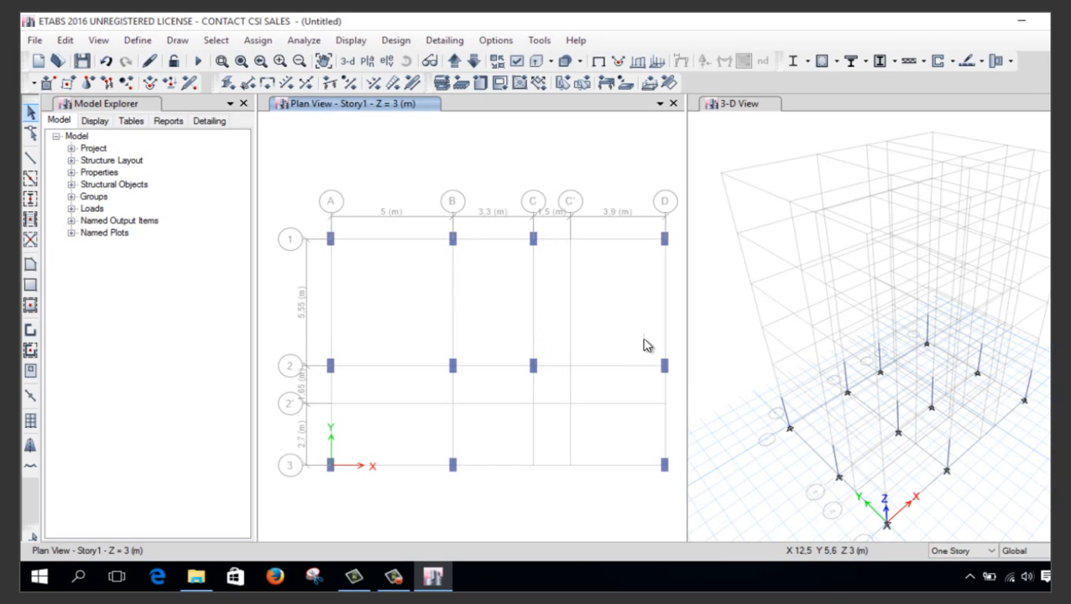
{"action": "left_click_drag", "start_coordinate": [648, 351], "coordinate": [673, 412]}
{"action": "key", "text": "Delete"}
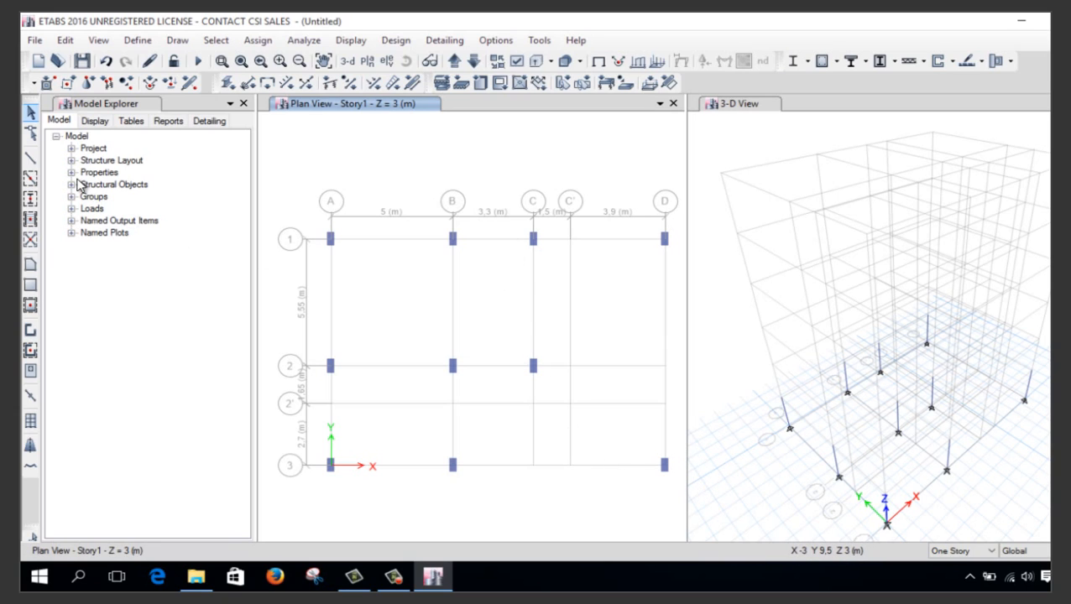
Quick-draw COL30X60 columns at grid intersections C'-3 and C'-2' on Story1
{"action": "left_click", "coordinate": [30, 200]}
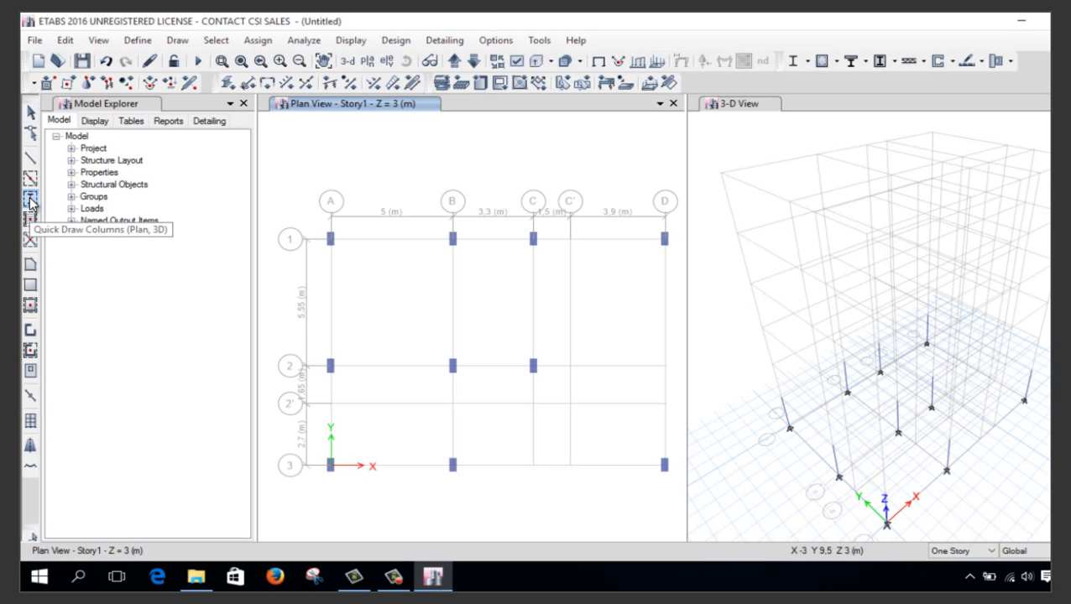
{"action": "left_click", "coordinate": [578, 491]}
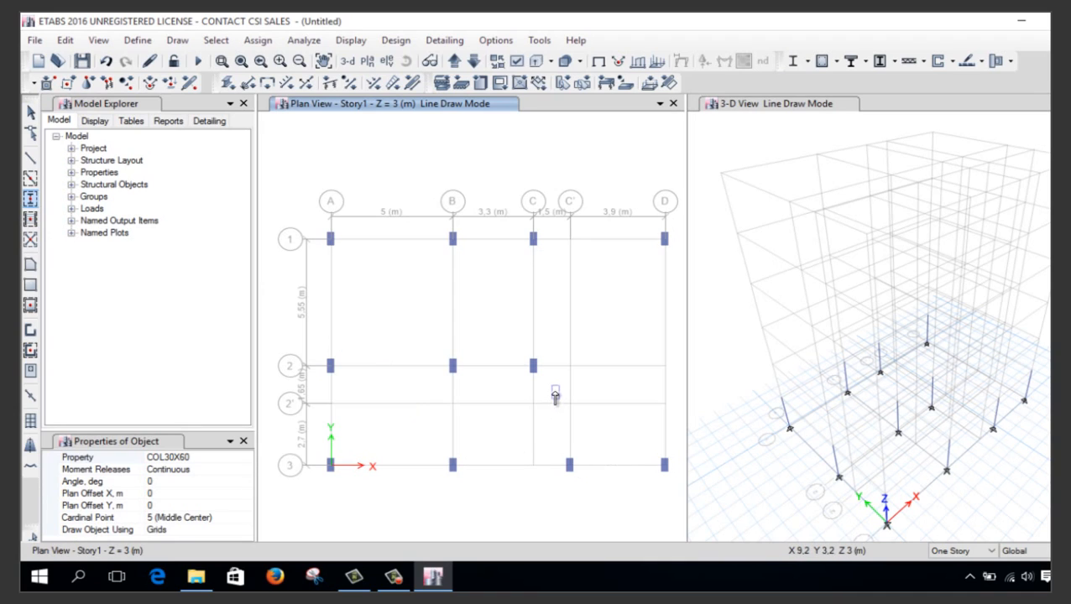
{"action": "left_click", "coordinate": [579, 428]}
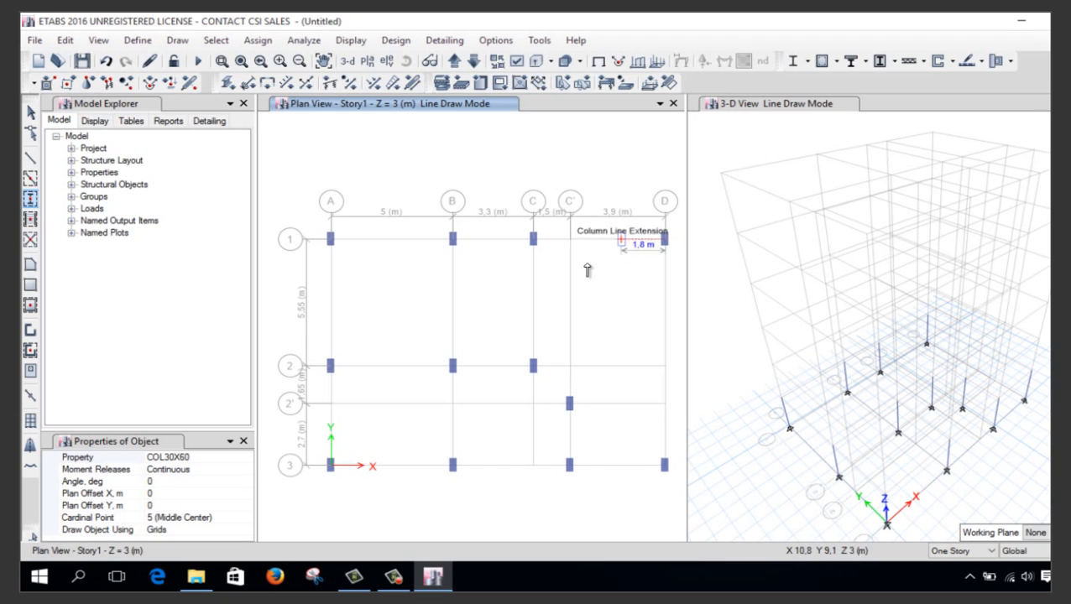
Quick-draw COL60X30 columns at grid intersections D-2 and D-2' on Story1, and leave the drawing command
{"action": "left_click", "coordinate": [207, 457]}
{"action": "left_click", "coordinate": [242, 459]}
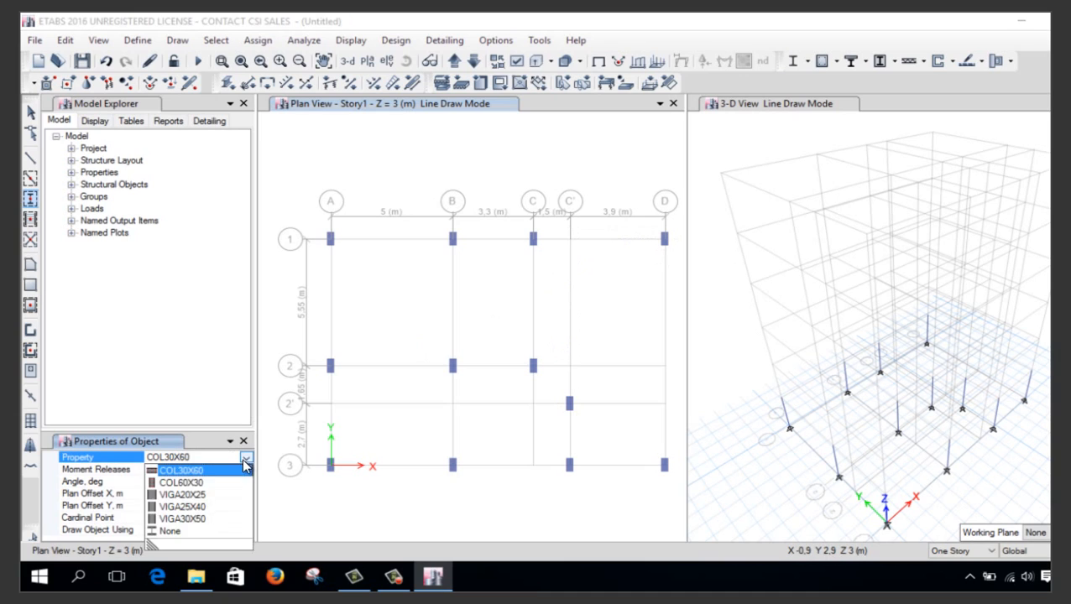
{"action": "left_click", "coordinate": [227, 486]}
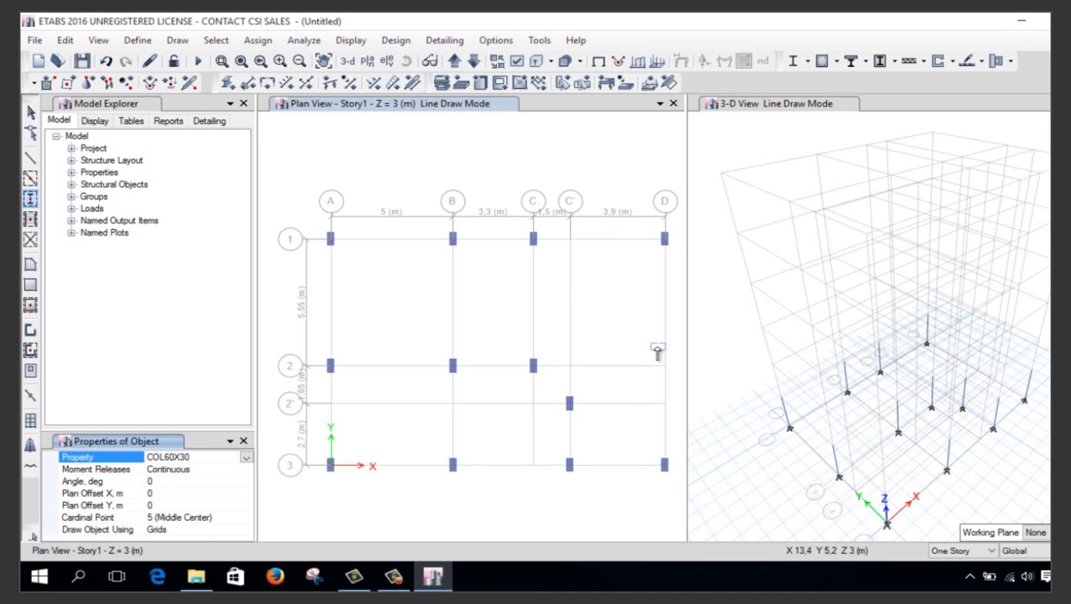
{"action": "left_click_drag", "start_coordinate": [657, 347], "coordinate": [681, 433]}
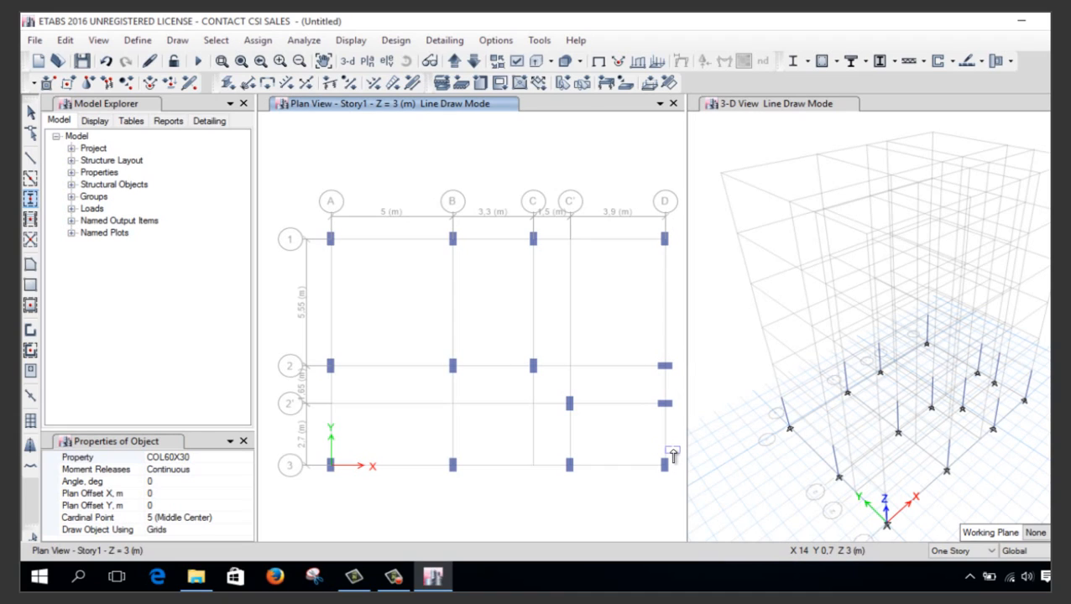
{"action": "key", "text": "Escape"}
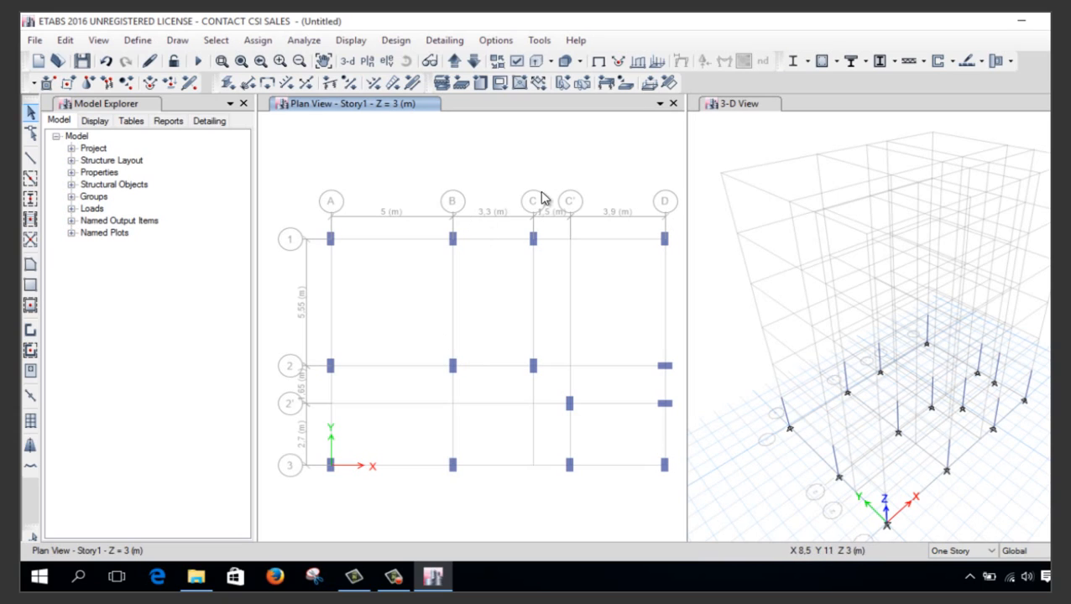
Set the plan view to colour objects by Section Properties and show the frame section assignments
{"action": "left_click", "coordinate": [517, 71]}
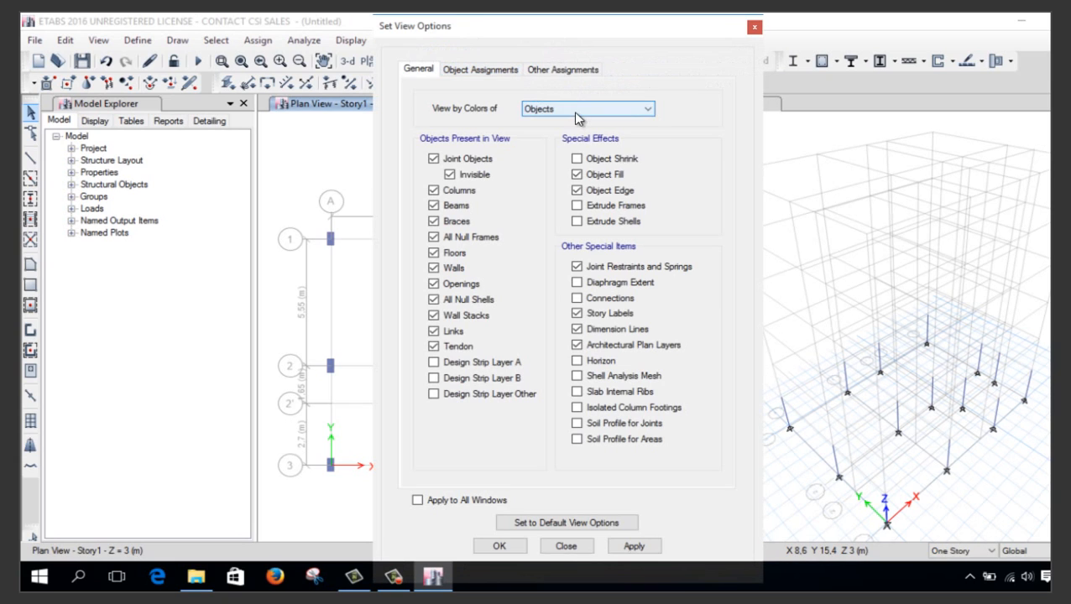
{"action": "left_click", "coordinate": [576, 111]}
{"action": "left_click", "coordinate": [626, 130]}
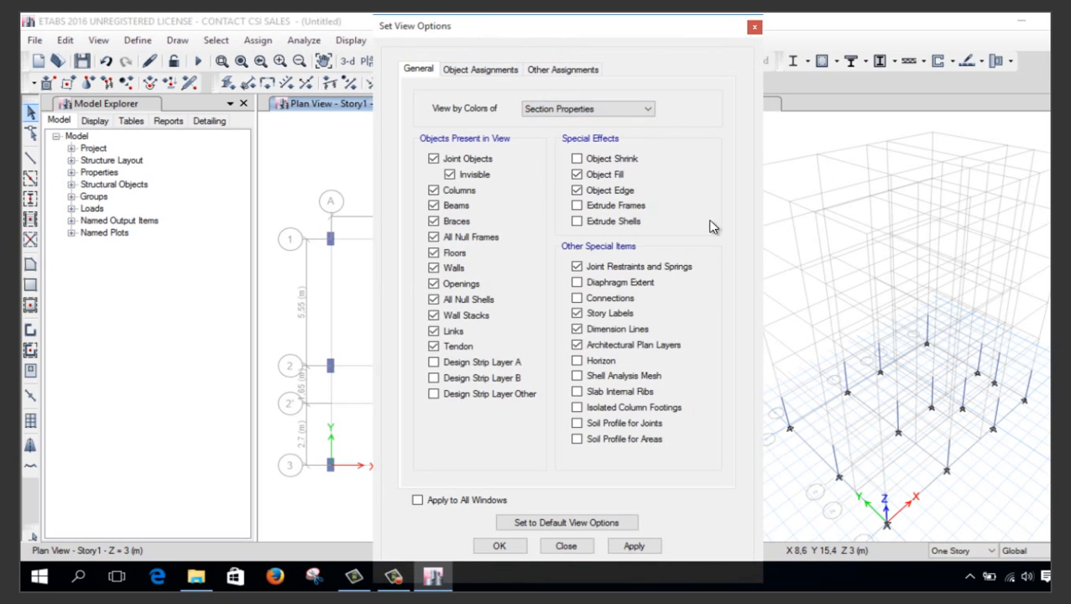
{"action": "left_click", "coordinate": [476, 72]}
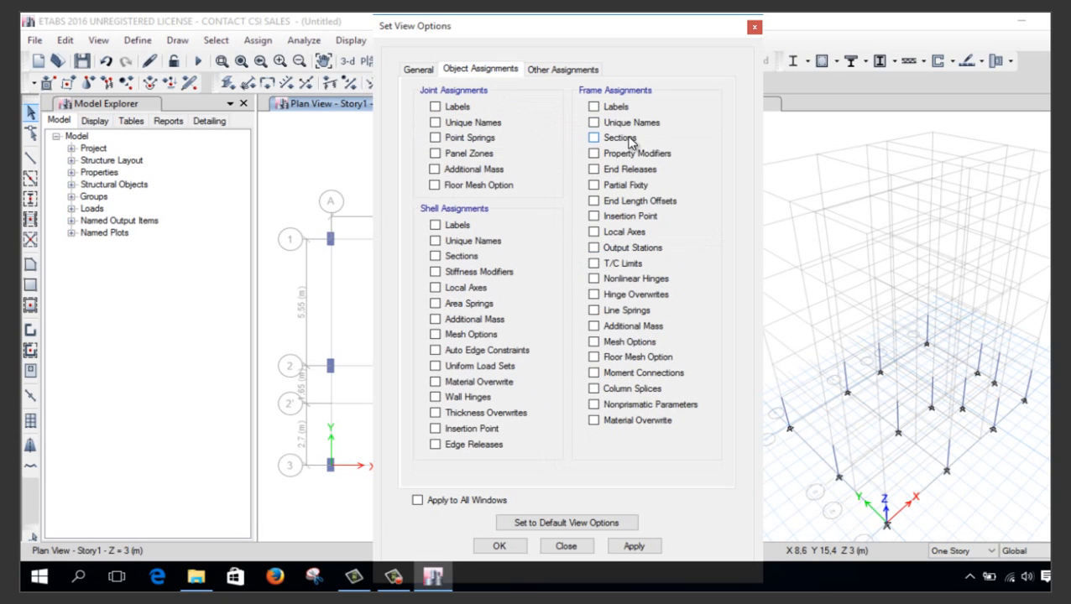
{"action": "left_click", "coordinate": [508, 546]}
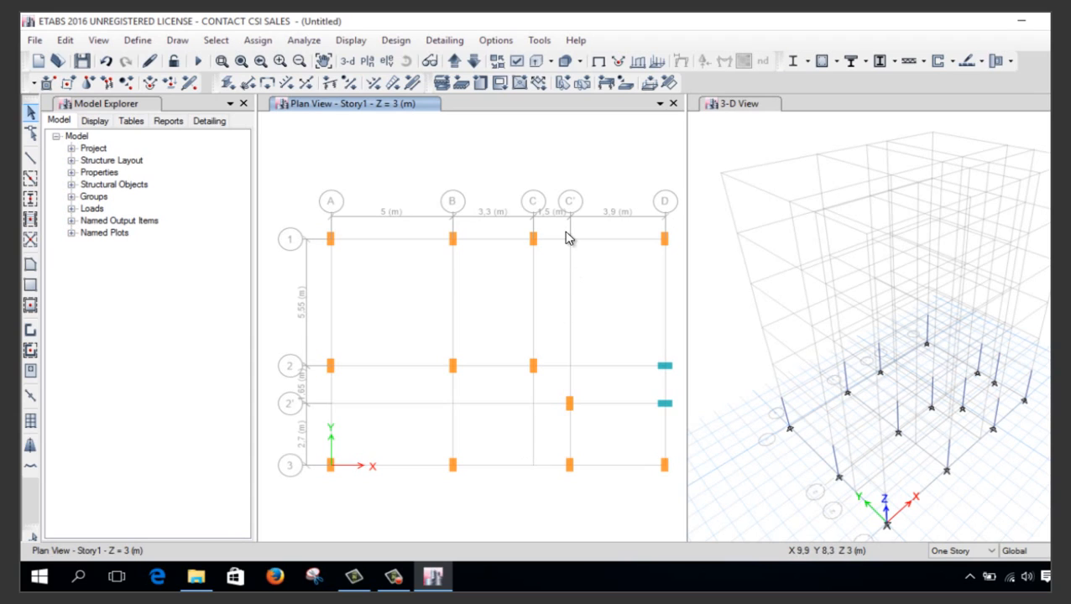
Select all the column support joints at the Base level and assign them fixed restraints
{"action": "left_click", "coordinate": [475, 66]}
{"action": "left_click_drag", "start_coordinate": [300, 216], "coordinate": [683, 504]}
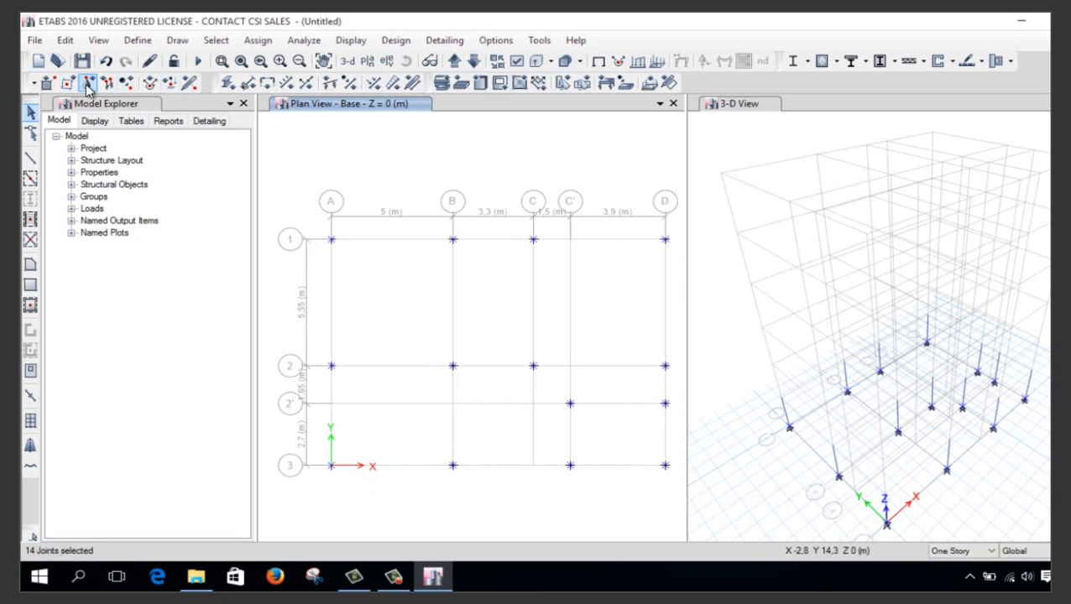
{"action": "left_click", "coordinate": [87, 82]}
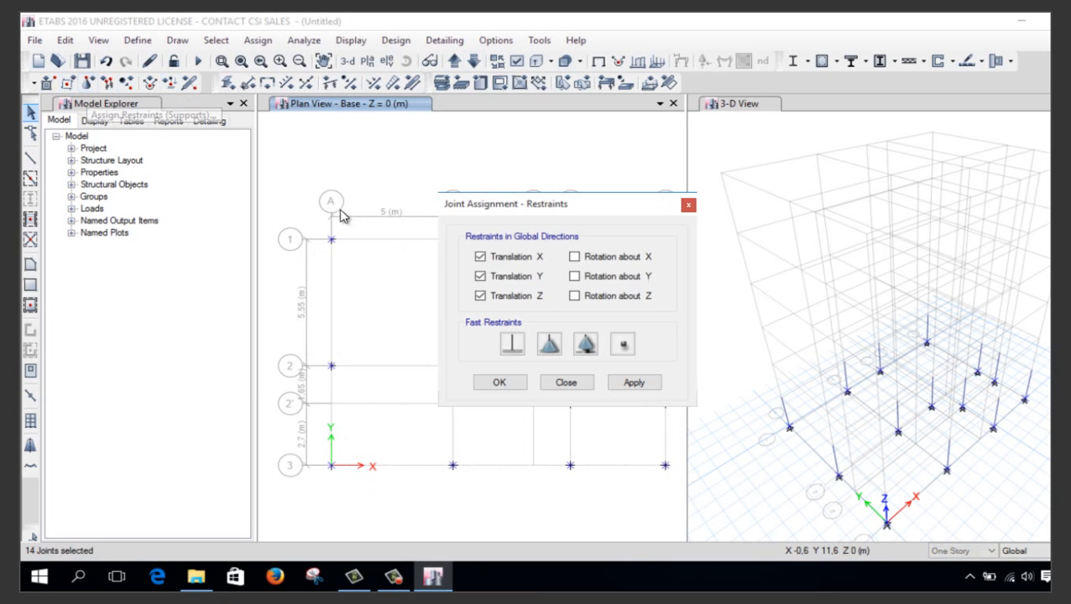
{"action": "left_click", "coordinate": [511, 343]}
{"action": "left_click", "coordinate": [566, 383]}
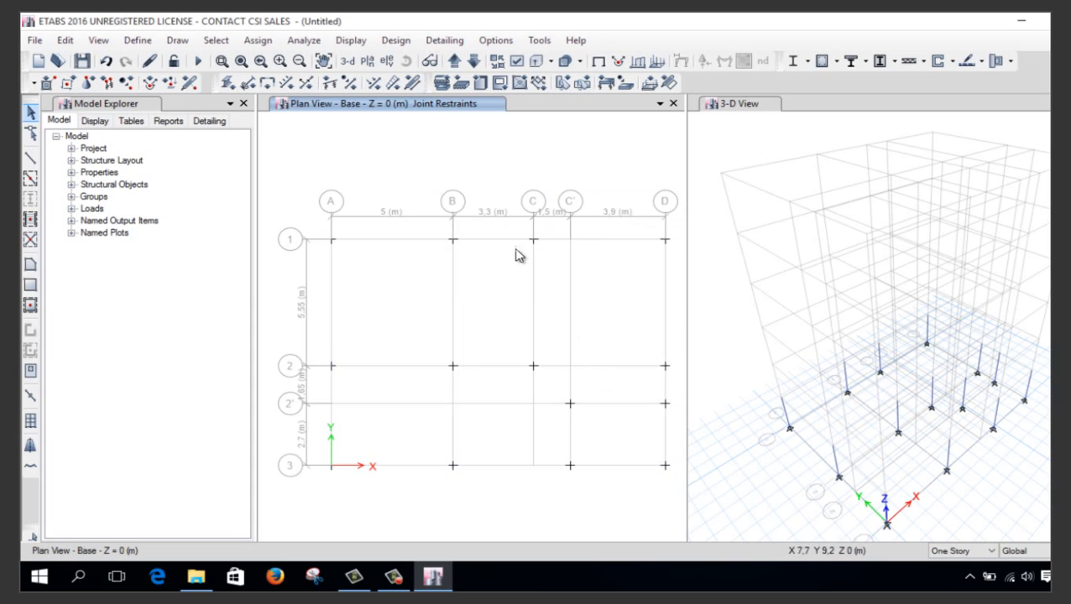
Return the plan view to Story1 and refresh the 3-D view
{"action": "left_click", "coordinate": [453, 60]}
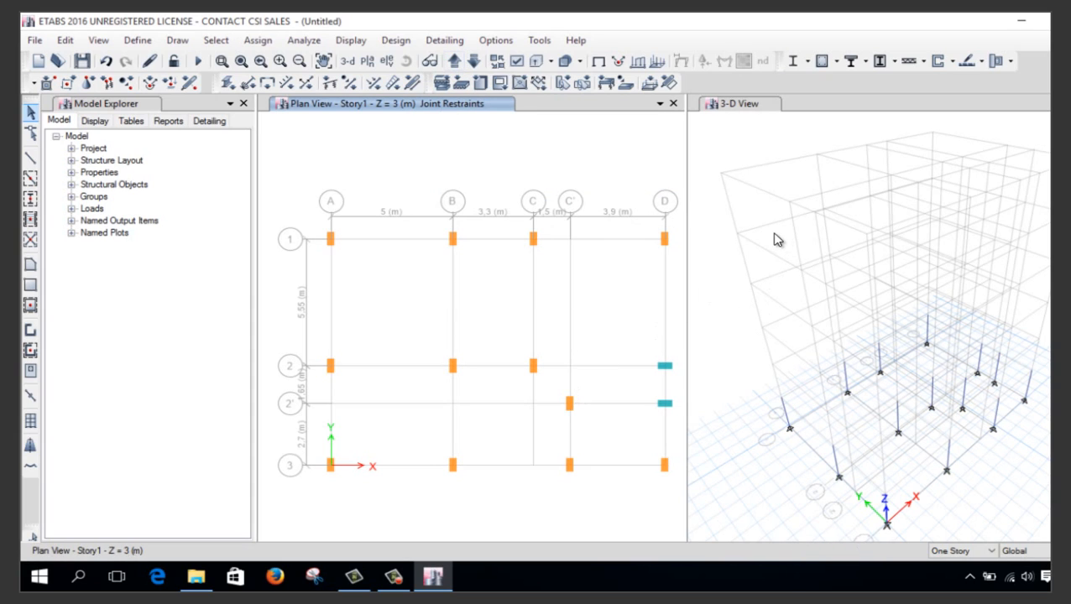
{"action": "left_click", "coordinate": [726, 203]}
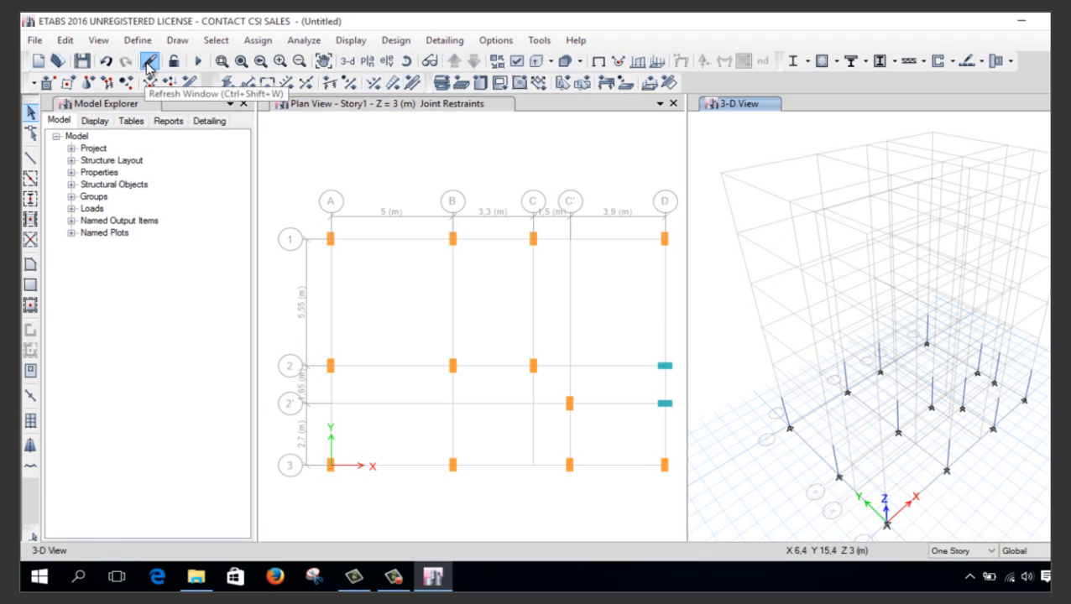
{"action": "left_click", "coordinate": [512, 168]}
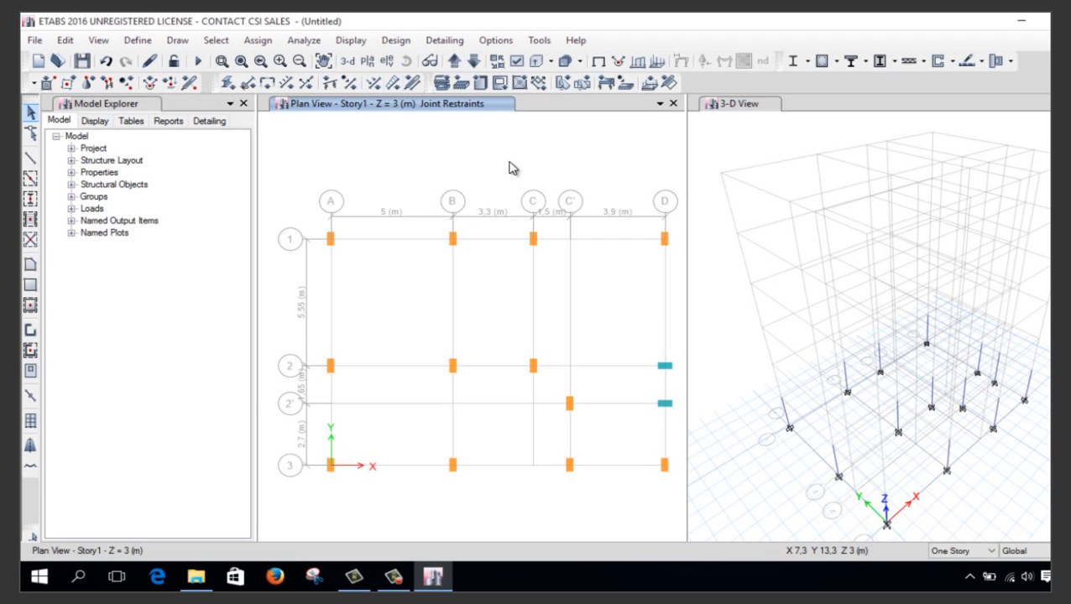
Quick-draw VIGA30X50 beams on Story1 along grids 2 and B, on C between 1 and 2, and on C' between 2' and 3
{"action": "left_click", "coordinate": [31, 180]}
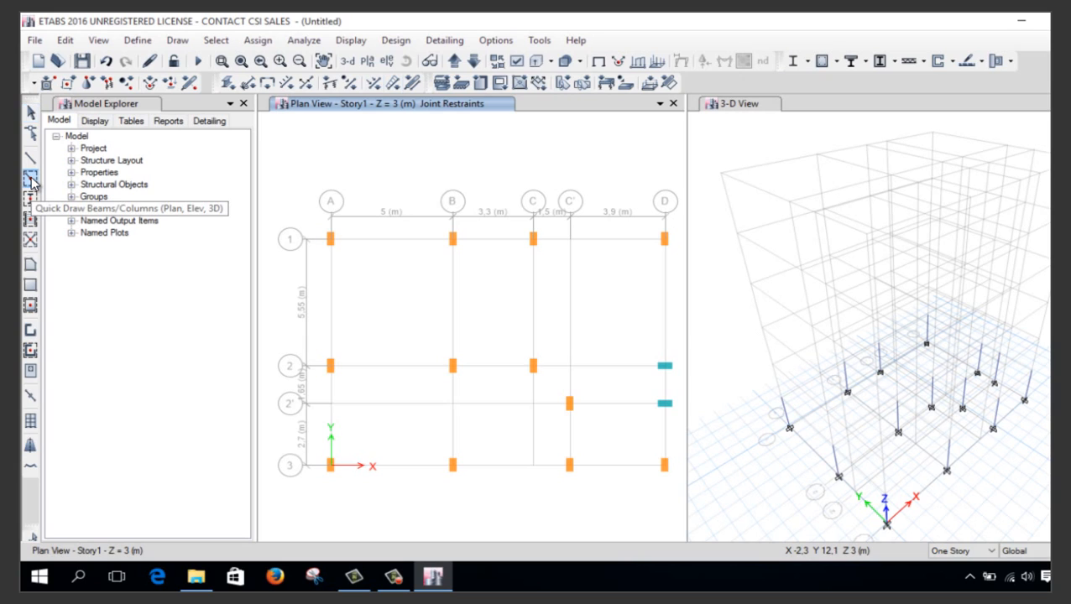
{"action": "left_click", "coordinate": [245, 470]}
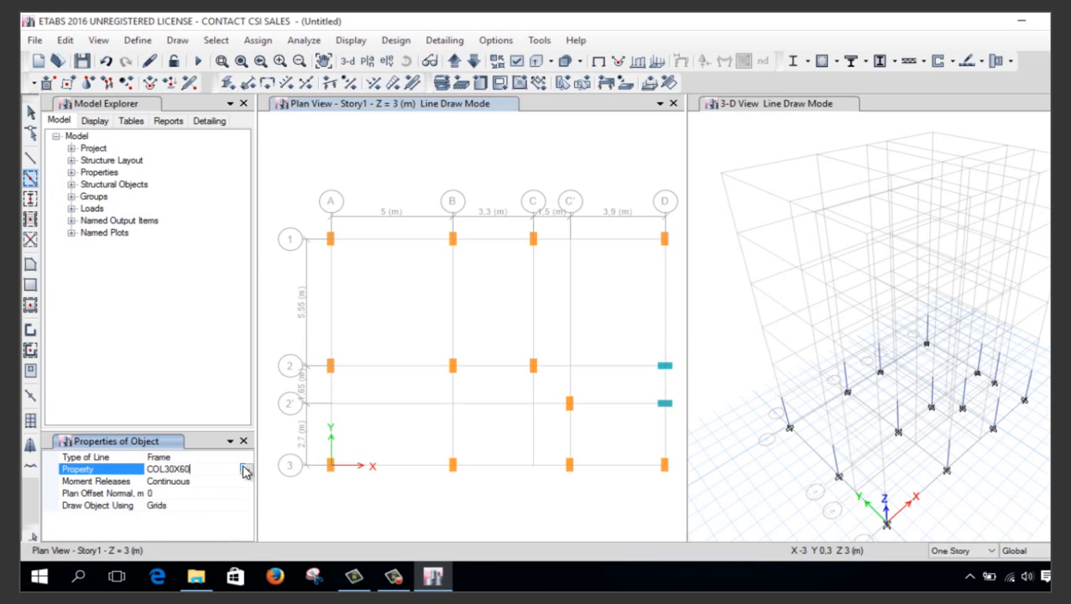
{"action": "left_click", "coordinate": [247, 472]}
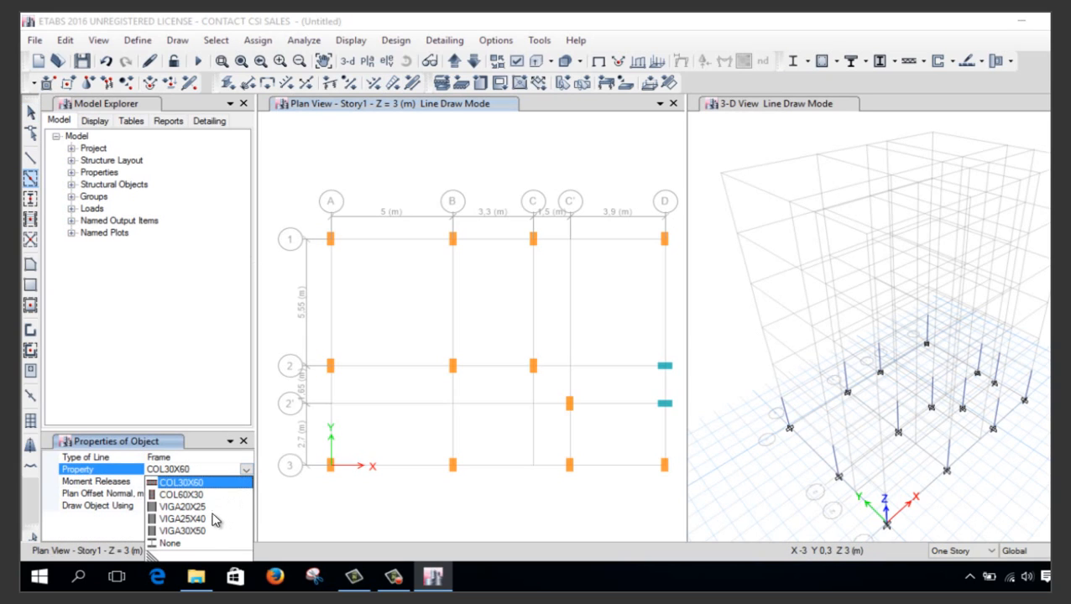
{"action": "left_click", "coordinate": [216, 532]}
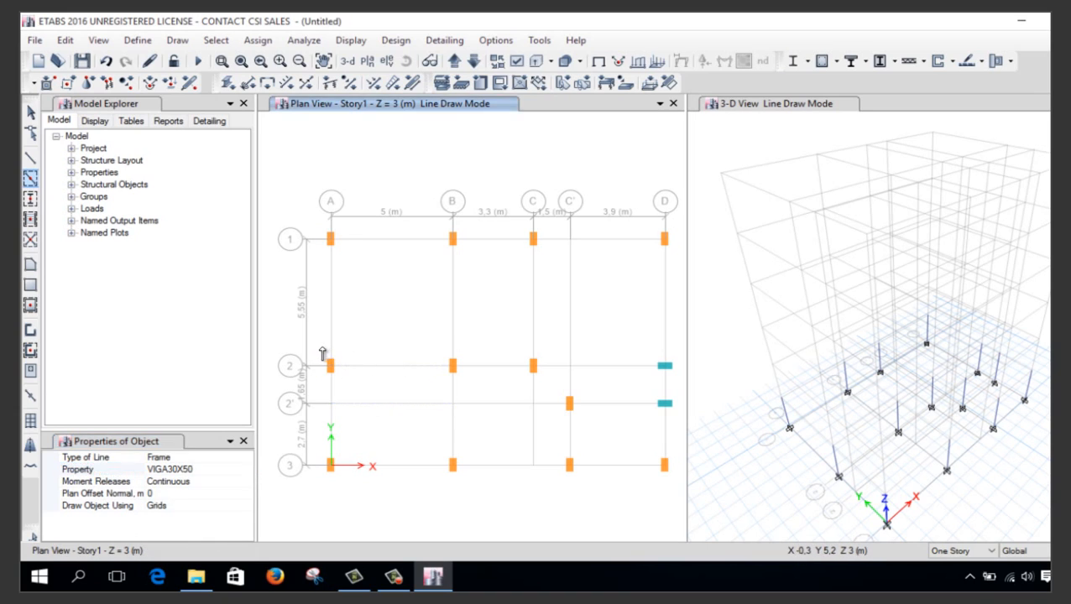
{"action": "left_click_drag", "start_coordinate": [323, 346], "coordinate": [676, 381]}
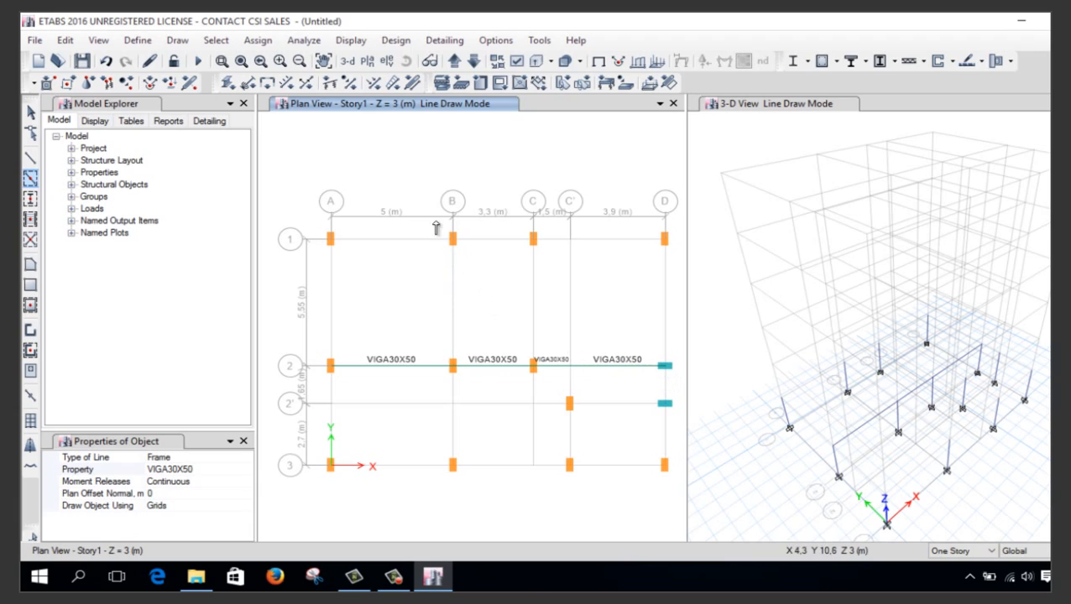
{"action": "left_click_drag", "start_coordinate": [433, 220], "coordinate": [465, 493]}
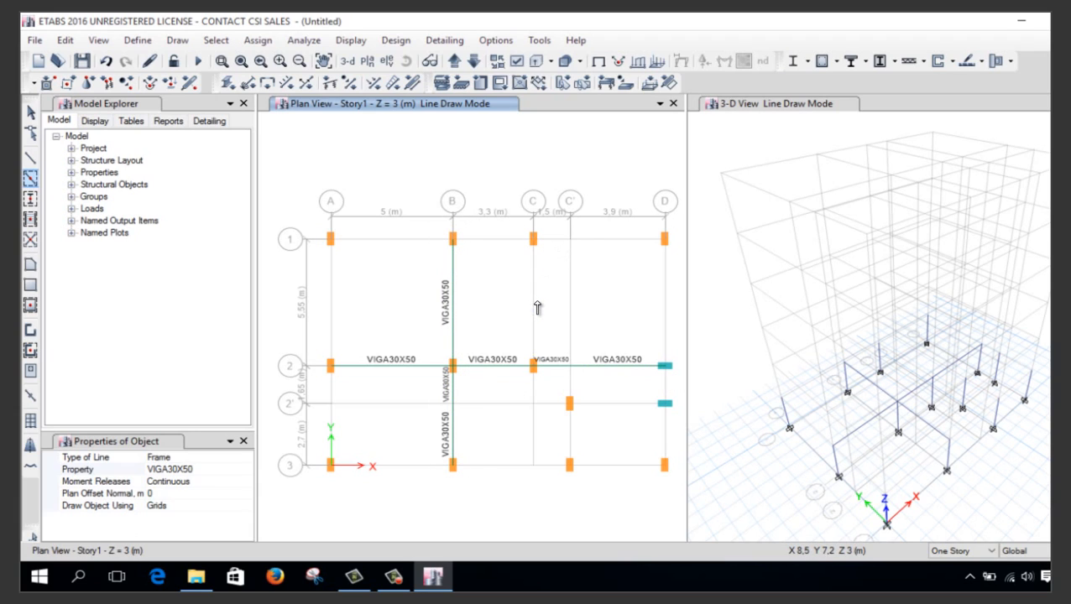
{"action": "left_click", "coordinate": [542, 359]}
{"action": "left_click", "coordinate": [564, 411]}
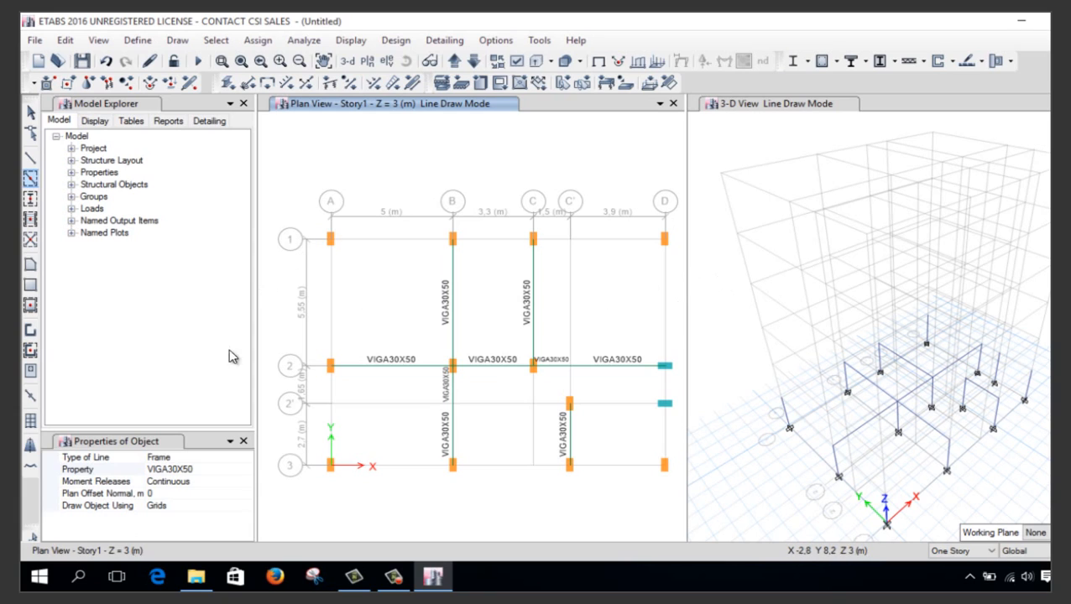
Quick-draw VIGA25X40 beams on Story1 along perimeter grids 1, A, 3 and D, and on grid 2' between C' and D
{"action": "left_click", "coordinate": [231, 469]}
{"action": "left_click", "coordinate": [245, 469]}
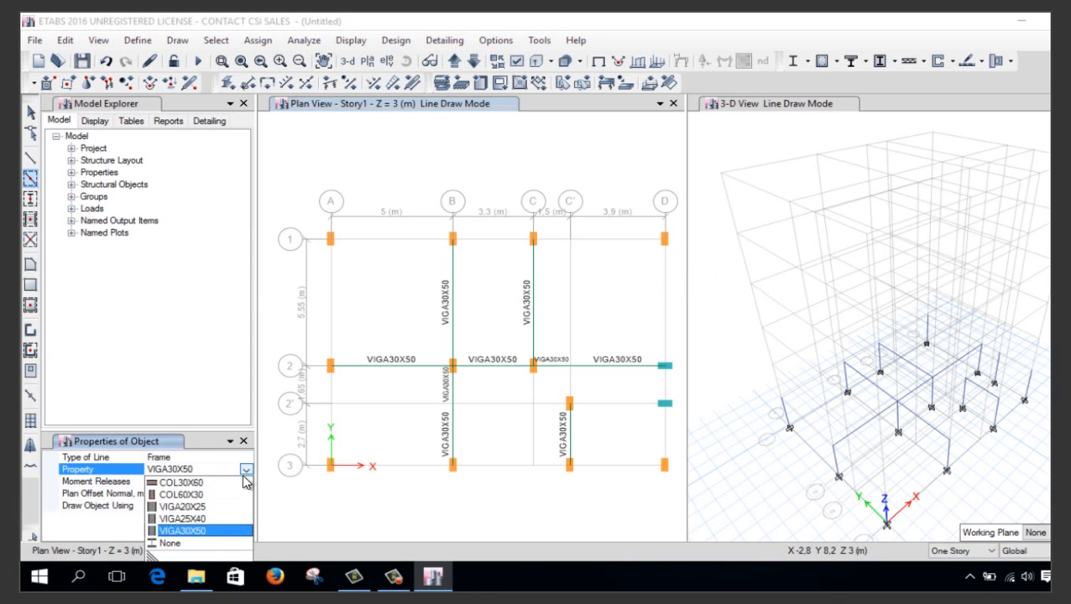
{"action": "left_click", "coordinate": [201, 518]}
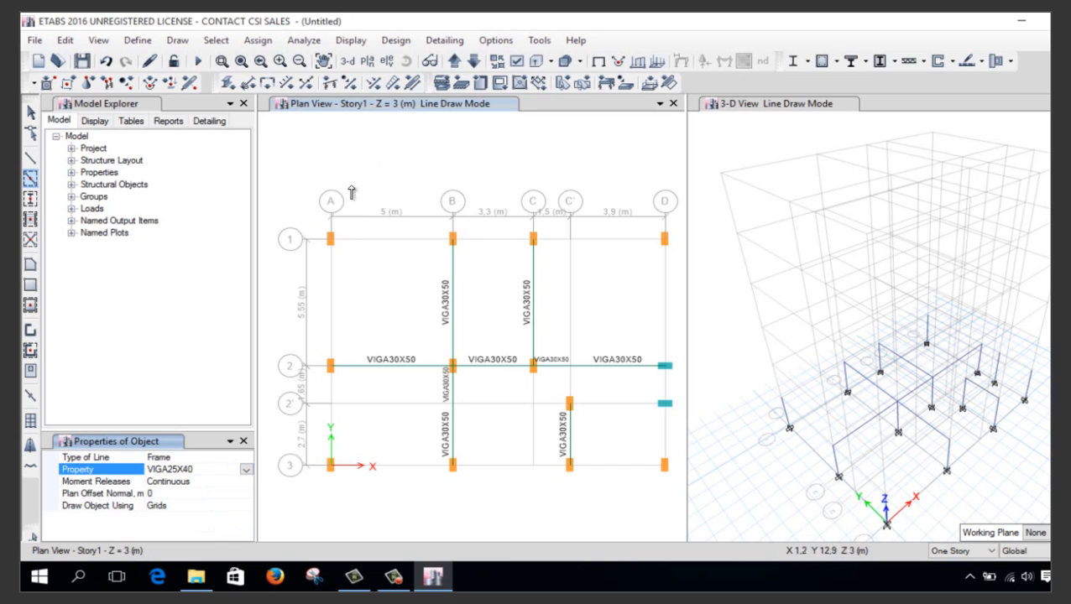
{"action": "mouse_move", "coordinate": [306, 212]}
{"action": "left_mouse_down"}
{"action": "mouse_move", "coordinate": [334, 239]}
{"action": "mouse_move", "coordinate": [671, 264]}
{"action": "left_mouse_up"}
{"action": "left_click_drag", "start_coordinate": [306, 204], "coordinate": [349, 505]}
{"action": "left_click_drag", "start_coordinate": [317, 444], "coordinate": [671, 487]}
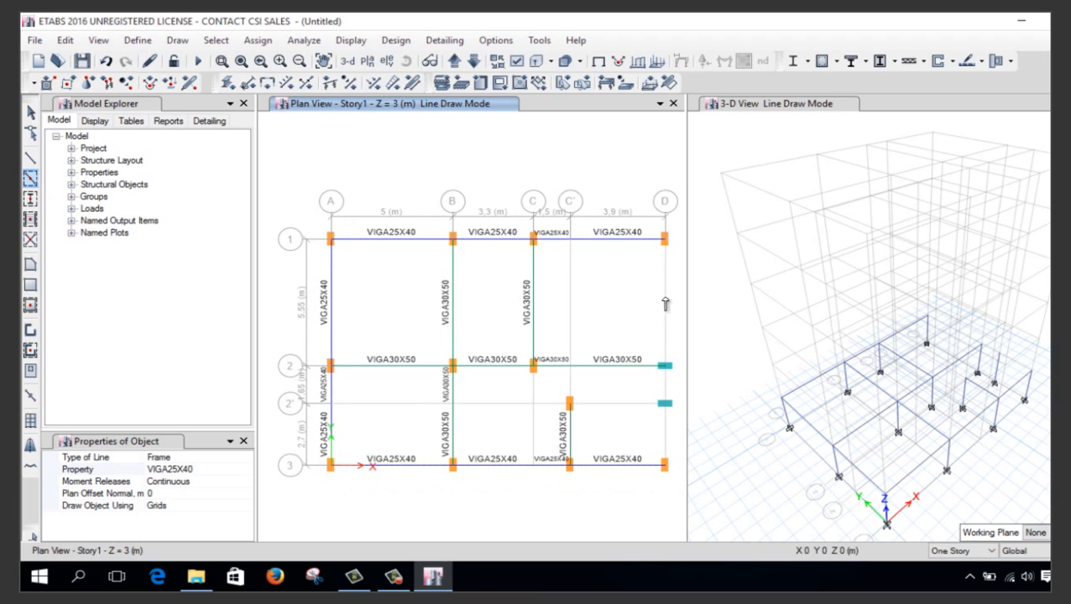
{"action": "left_click_drag", "start_coordinate": [648, 194], "coordinate": [672, 503]}
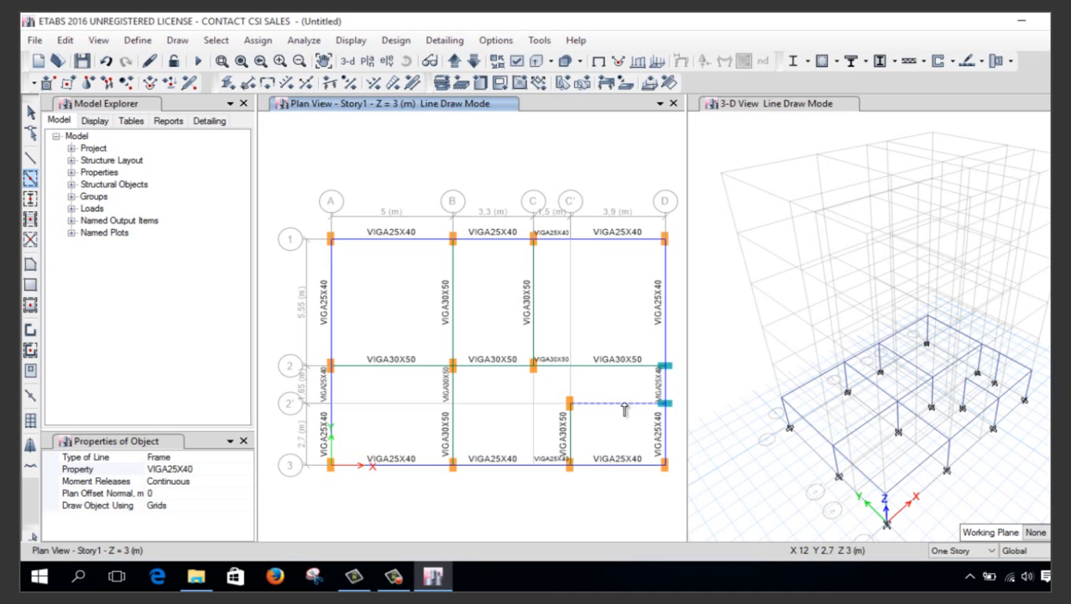
{"action": "left_click", "coordinate": [625, 409]}
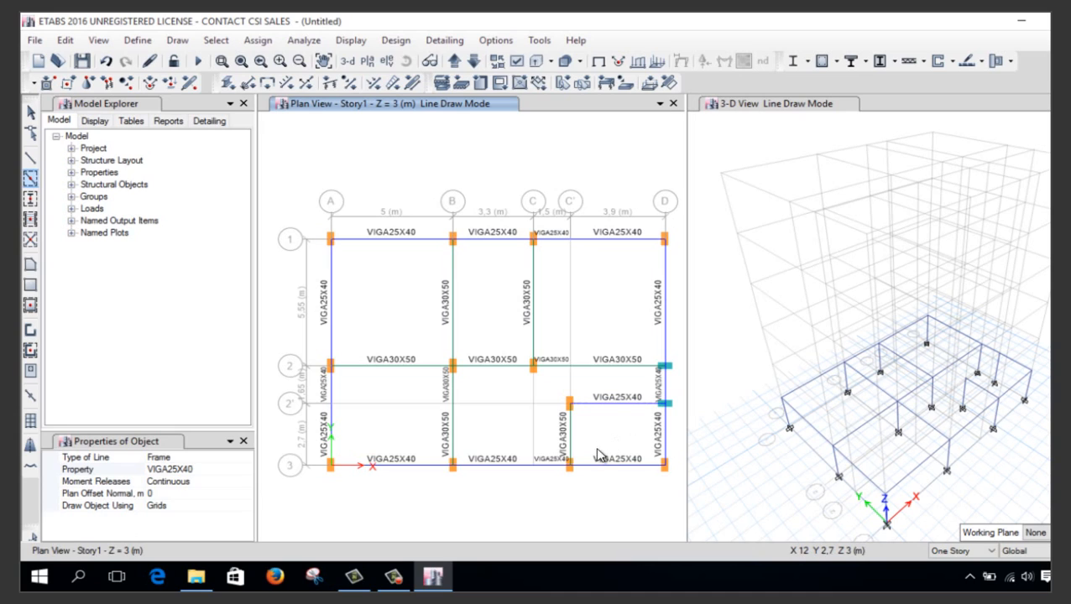
Draw a diagonal VIGA30X50 beam on Story1 from the column at C'-2' to the column at C-2
{"action": "left_click", "coordinate": [35, 164]}
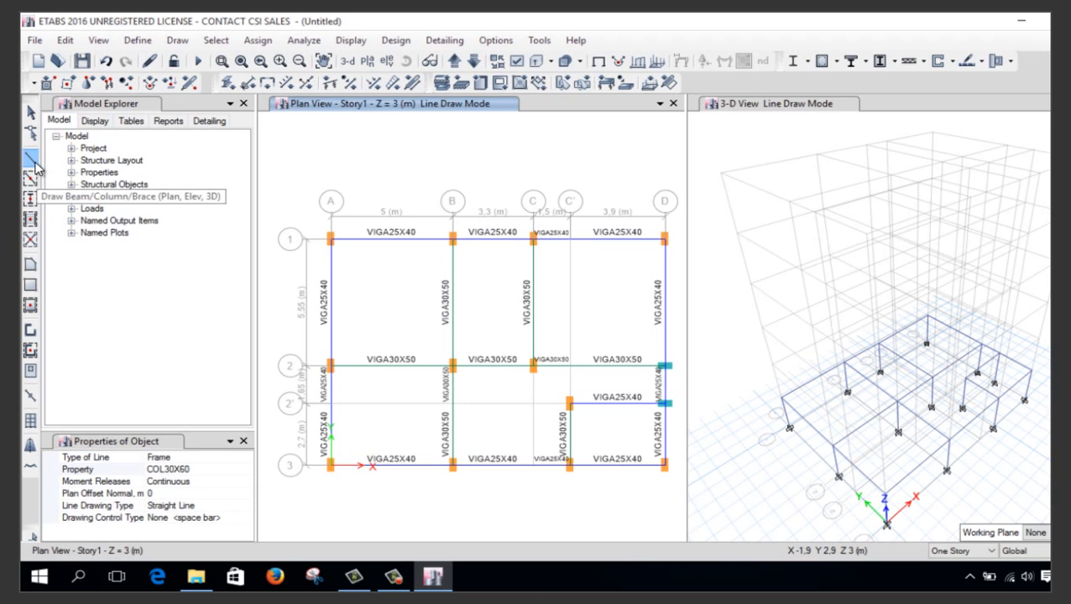
{"action": "left_click", "coordinate": [221, 469]}
{"action": "left_click", "coordinate": [246, 473]}
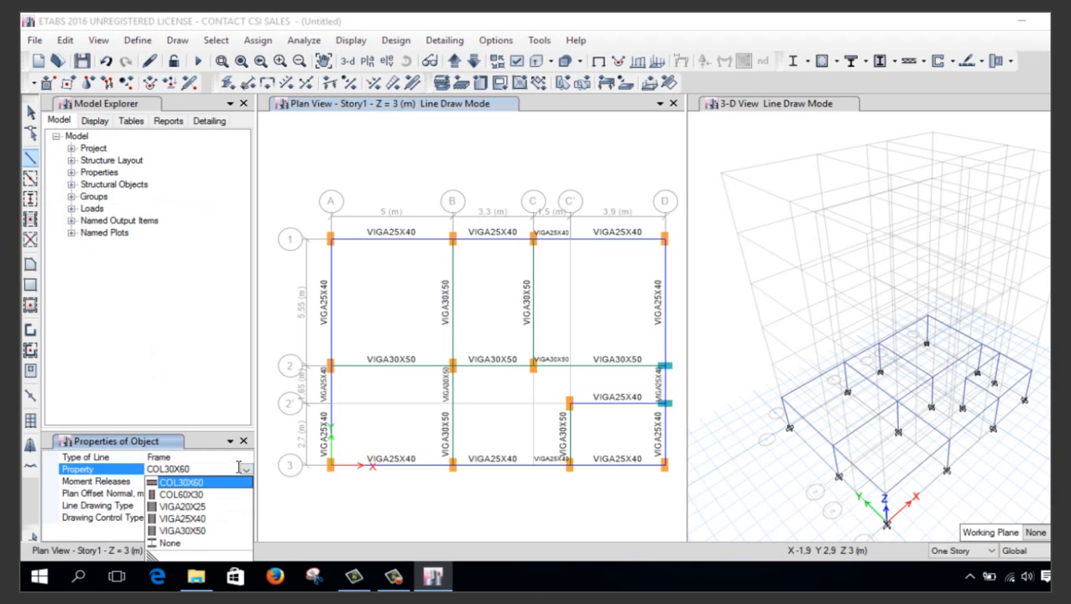
{"action": "left_click", "coordinate": [207, 530]}
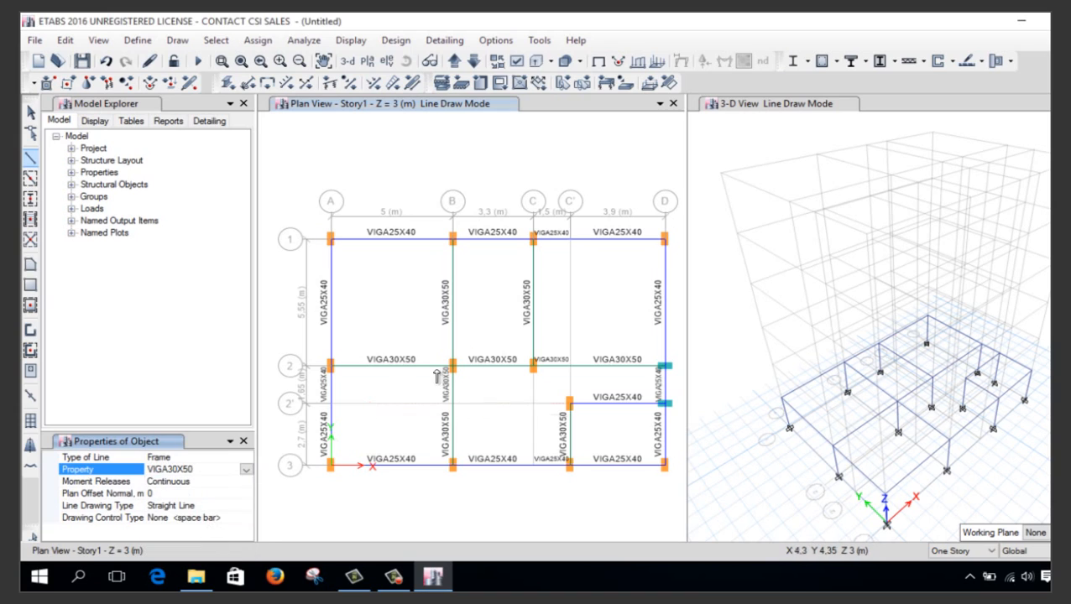
{"action": "left_click", "coordinate": [571, 405]}
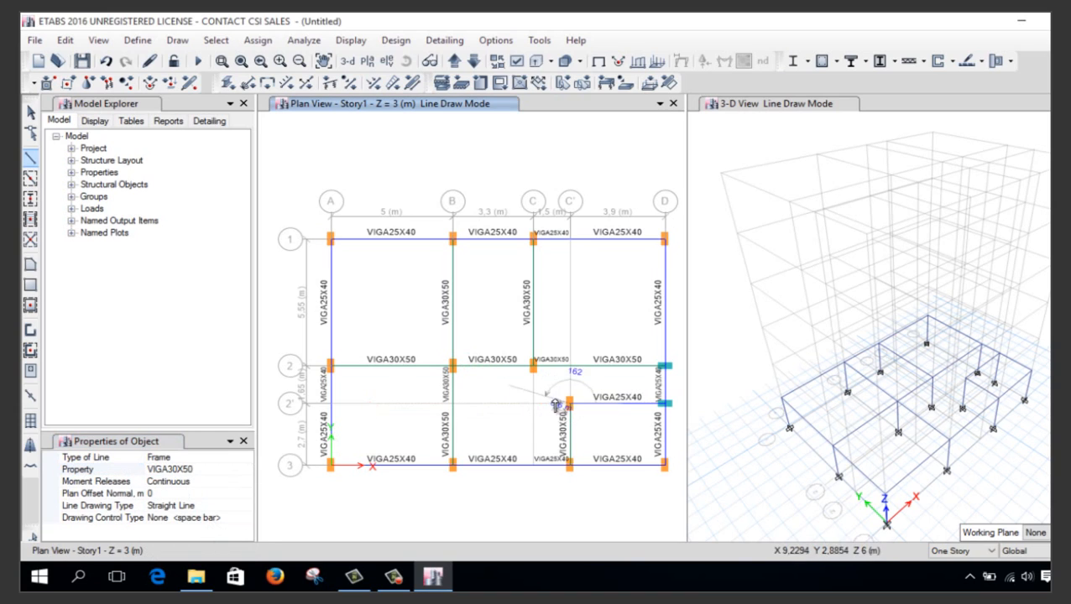
{"action": "left_click", "coordinate": [533, 366]}
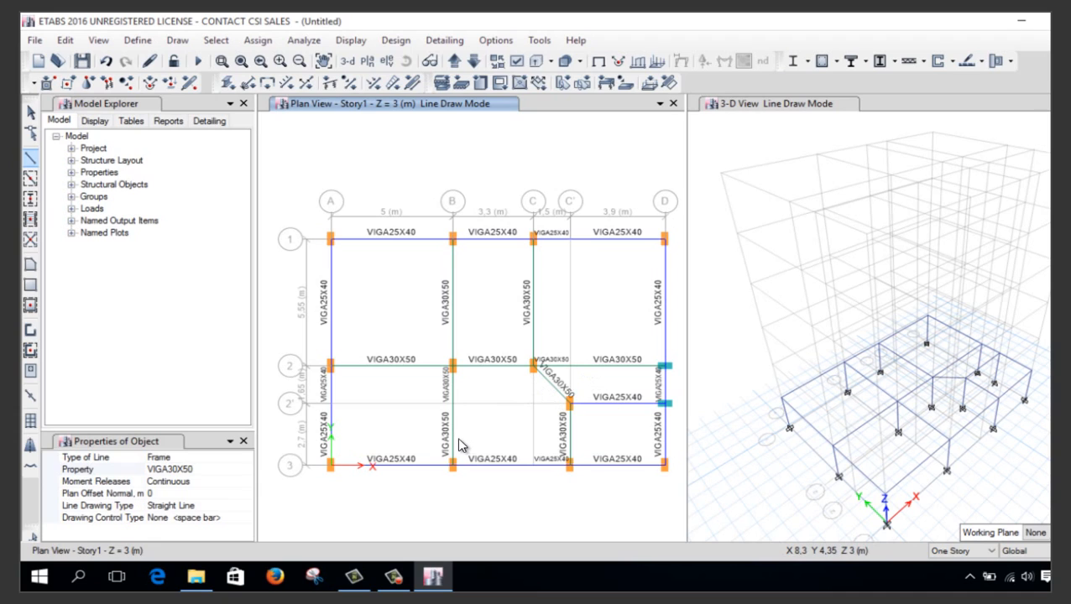
{"action": "key", "text": "Escape"}
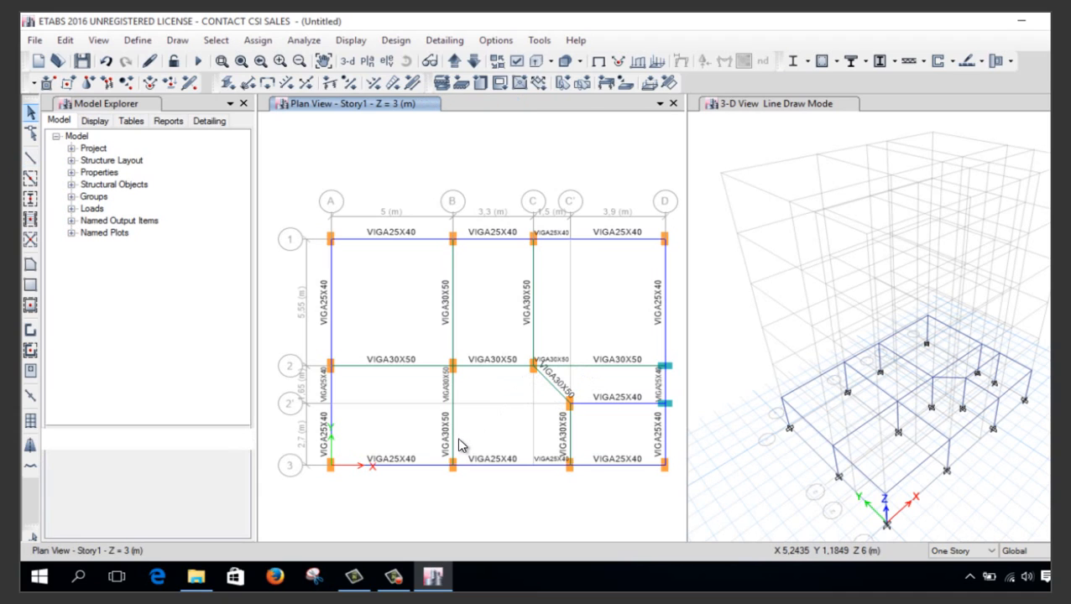
Join the two VIGA25X40 beam segments on grid 1 between C and D into a single frame
{"action": "scroll", "coordinate": [546, 286], "scroll_direction": "down", "scroll_amount": 5}
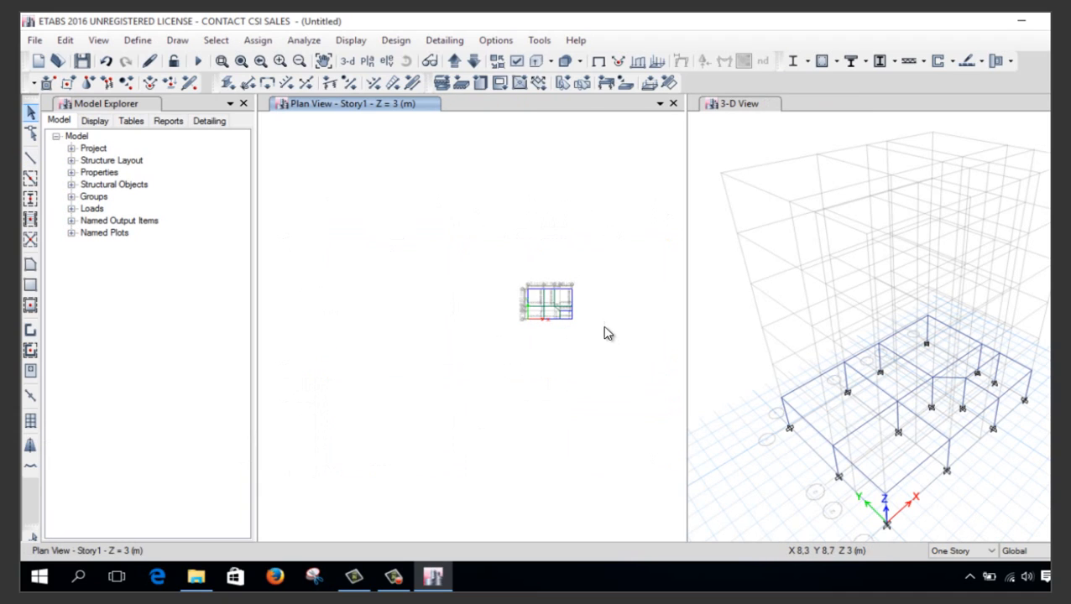
{"action": "scroll", "coordinate": [609, 334], "scroll_direction": "up", "scroll_amount": 5}
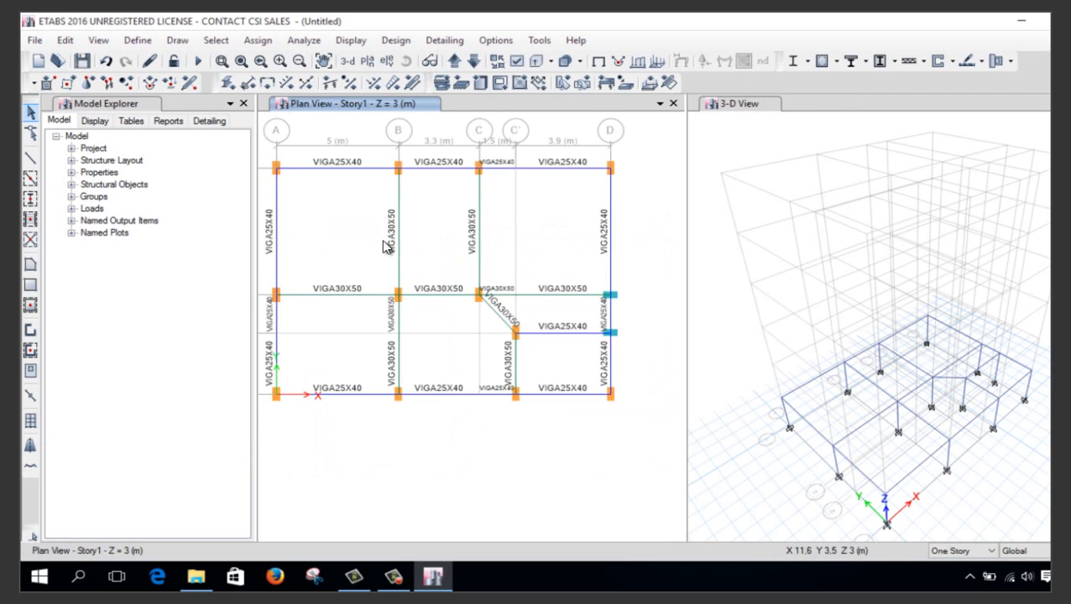
{"action": "middle_click_drag", "start_coordinate": [383, 245], "coordinate": [409, 256]}
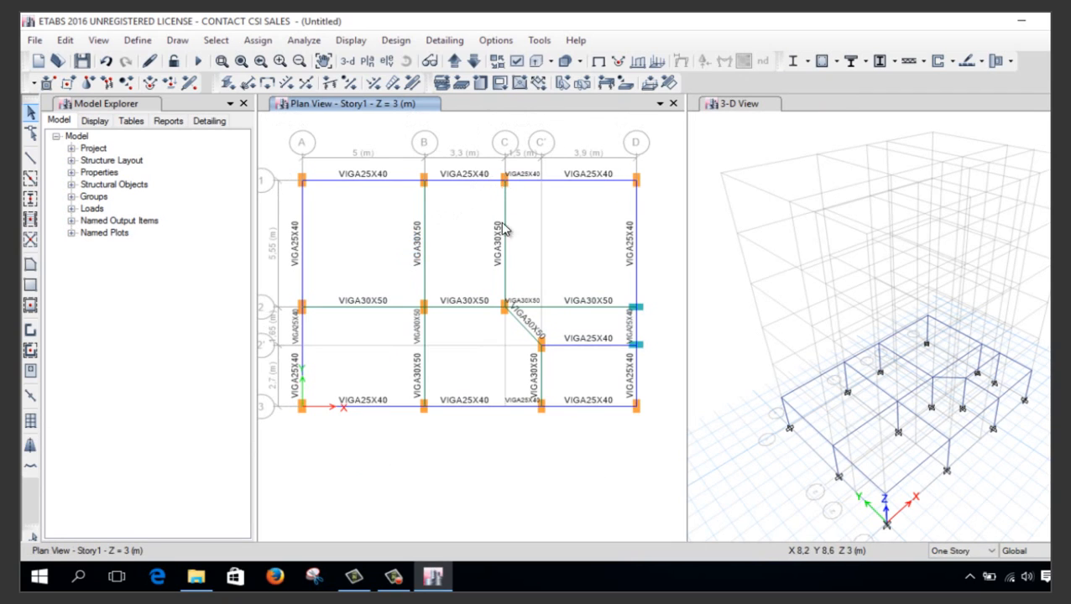
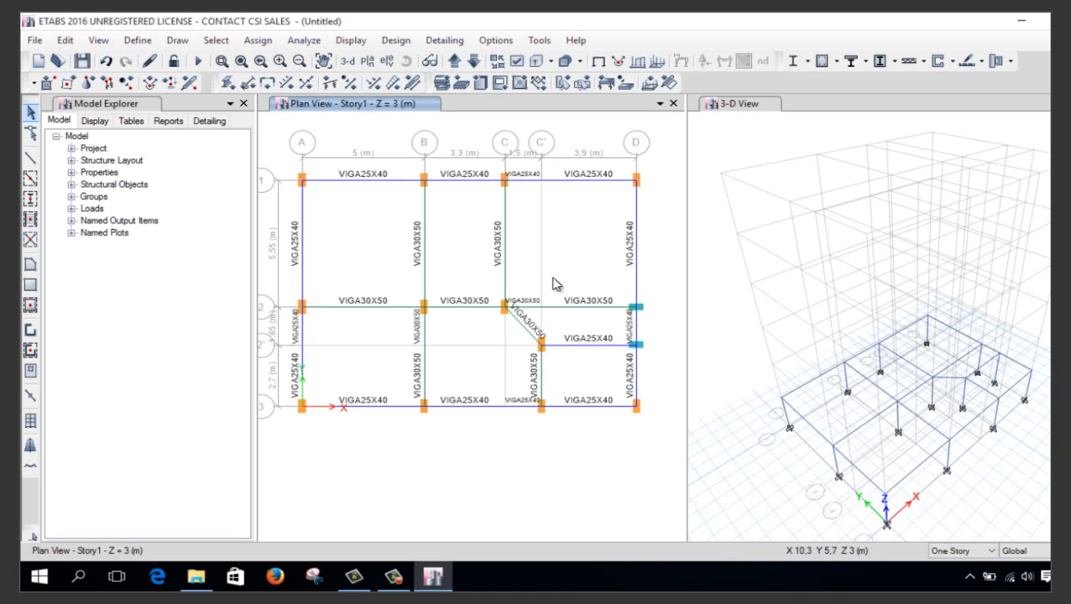
{"action": "left_click", "coordinate": [534, 180]}
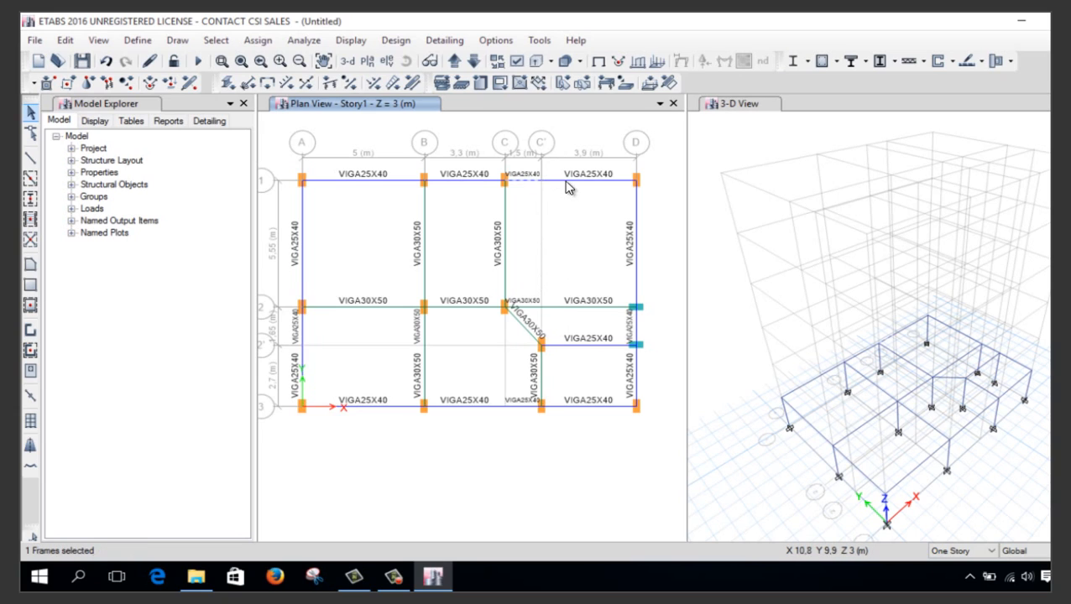
{"action": "left_click", "coordinate": [566, 181]}
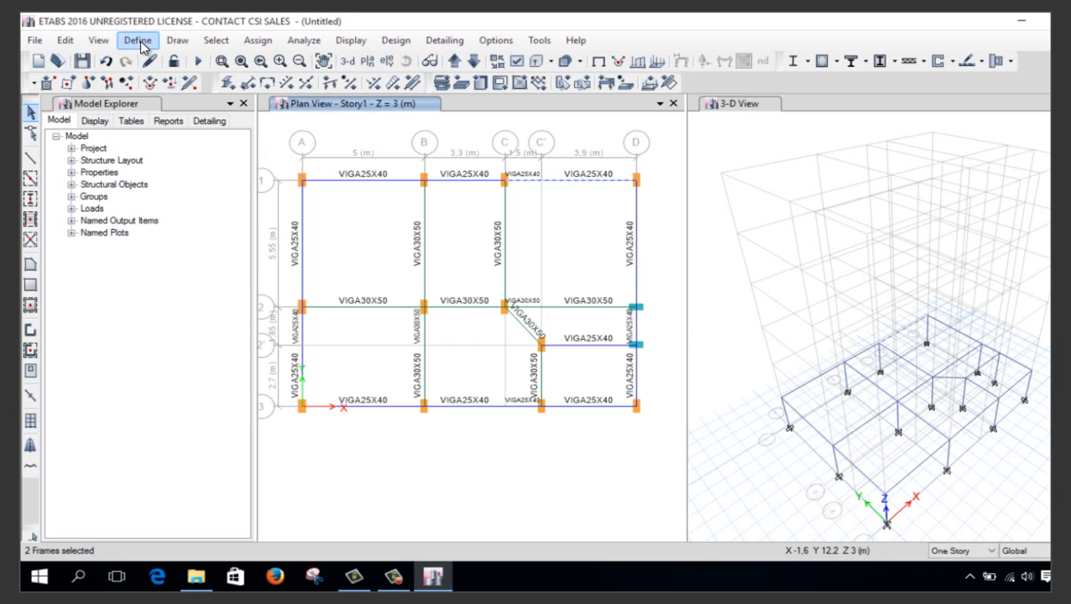
{"action": "left_click", "coordinate": [65, 40]}
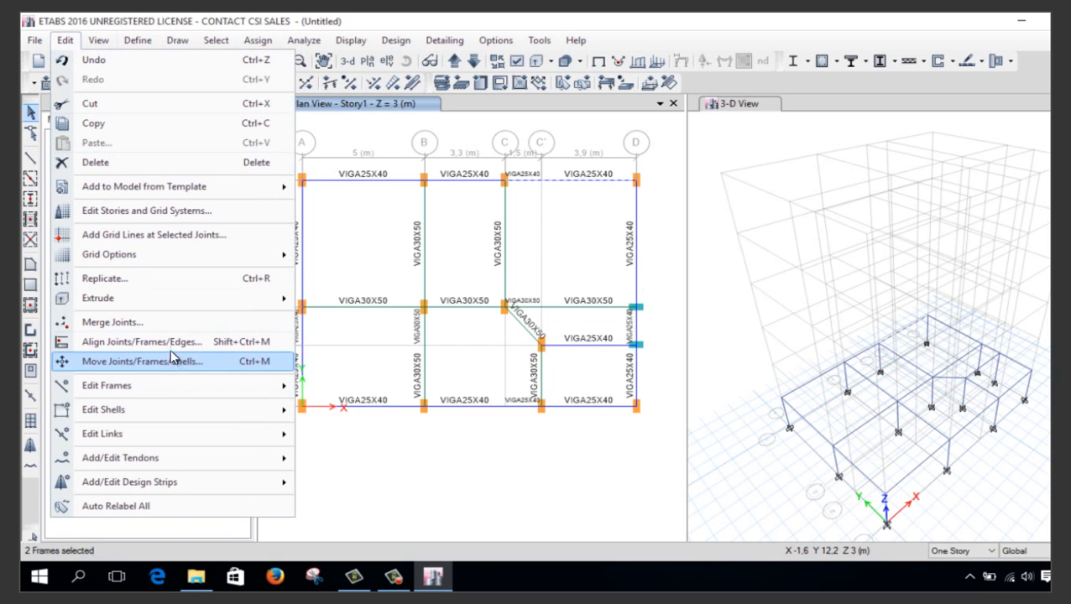
{"action": "mouse_move", "coordinate": [266, 392]}
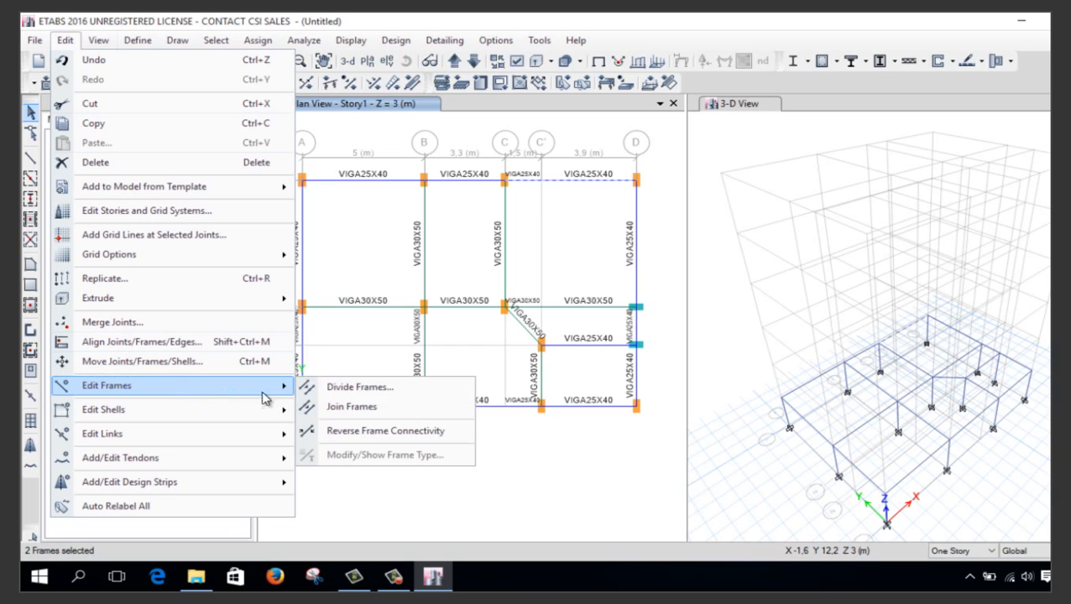
{"action": "left_click", "coordinate": [352, 407]}
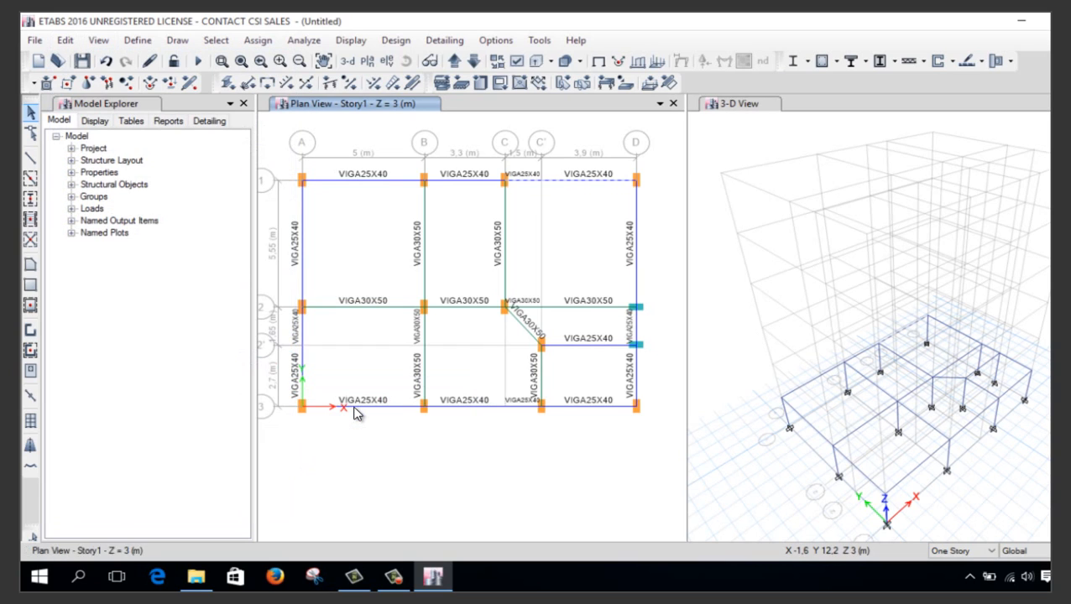
Join the two VIGA30X50 beam segments on grid 2 between C and D into a single frame
{"action": "left_click", "coordinate": [532, 314]}
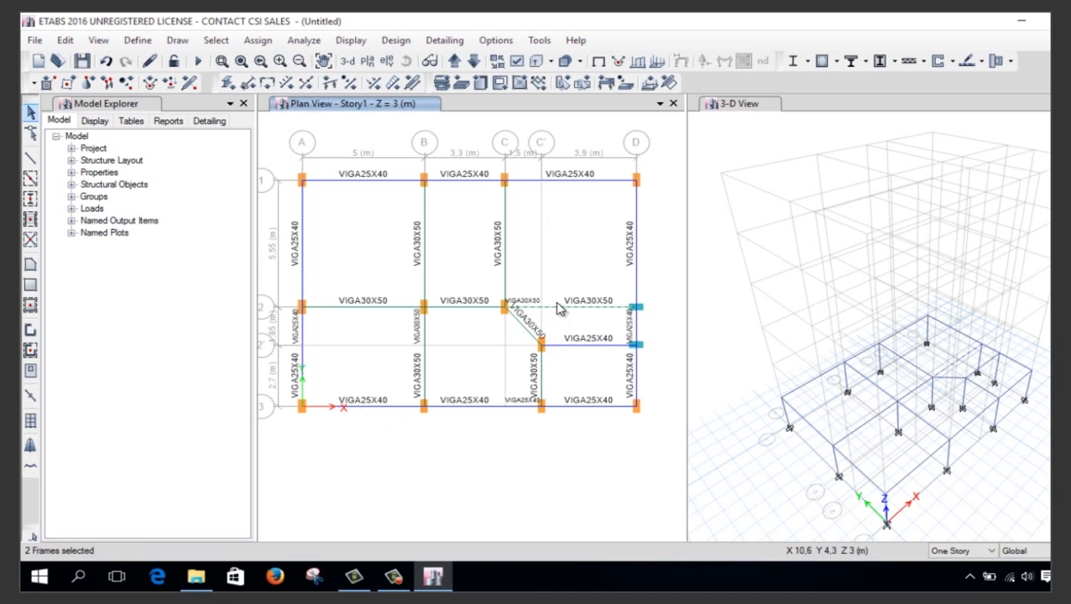
{"action": "left_click", "coordinate": [65, 40]}
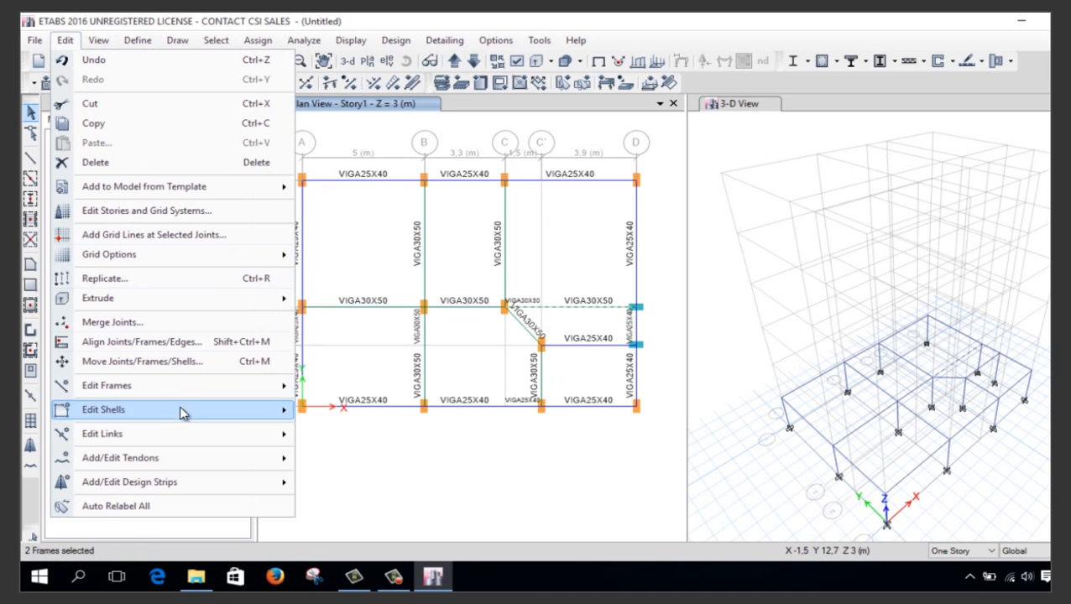
{"action": "mouse_move", "coordinate": [184, 385]}
{"action": "left_click", "coordinate": [356, 411]}
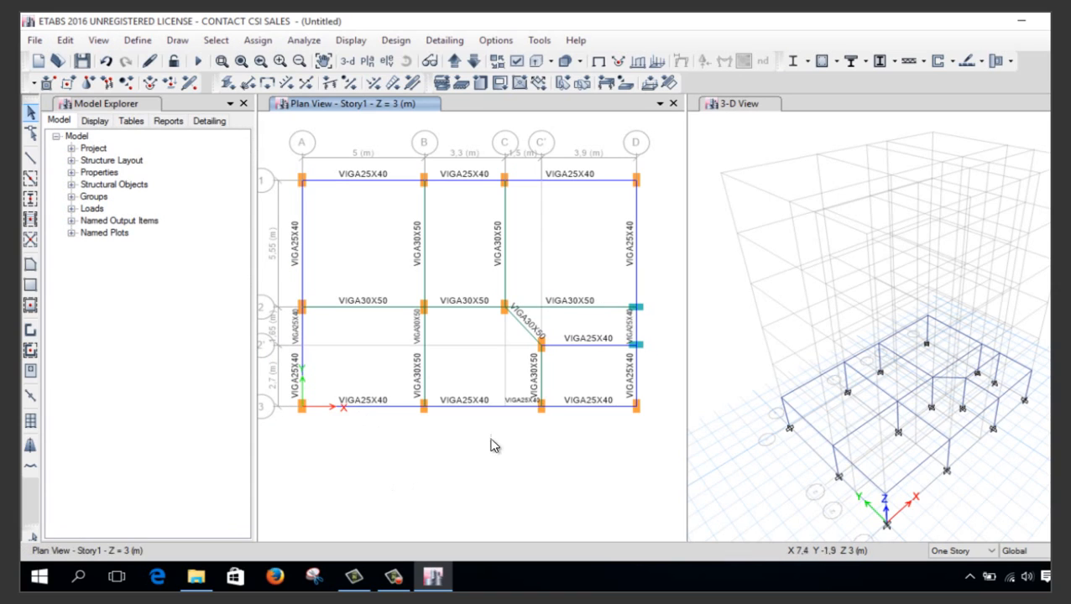
Join the two VIGA25X40 beam segments on grid 3 between B and C' into a single frame
{"action": "left_click_drag", "start_coordinate": [513, 393], "coordinate": [475, 420]}
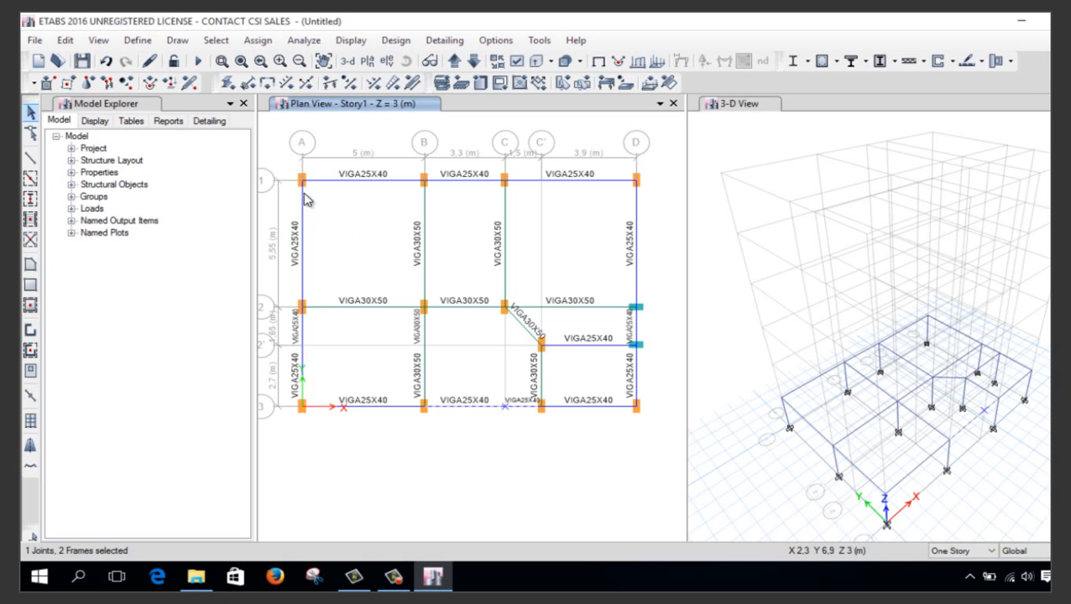
{"action": "left_click", "coordinate": [99, 40]}
{"action": "mouse_move", "coordinate": [64, 40]}
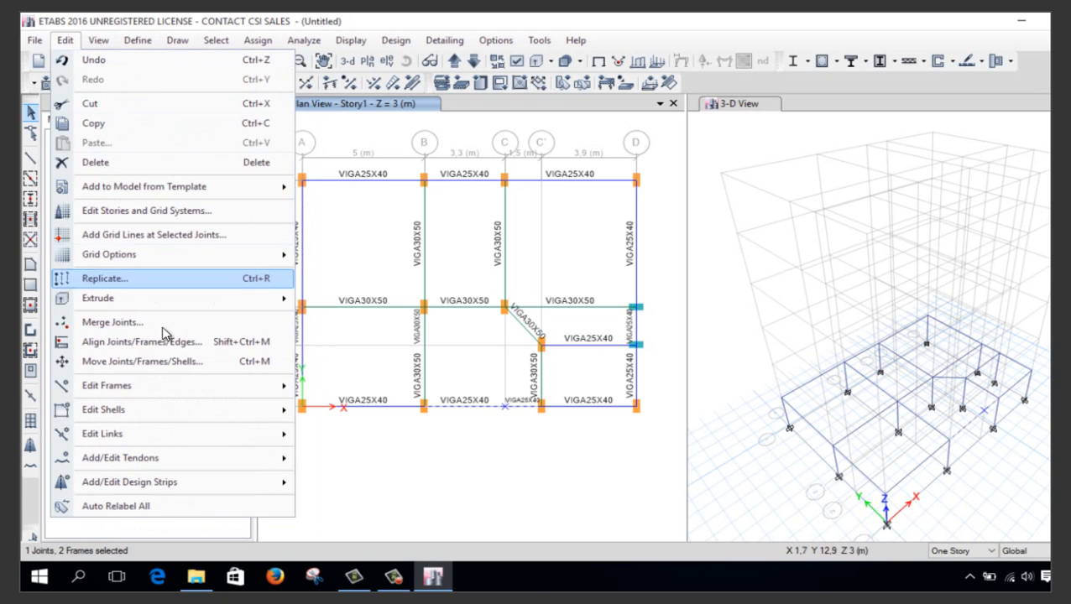
{"action": "mouse_move", "coordinate": [240, 386]}
{"action": "left_click", "coordinate": [366, 409]}
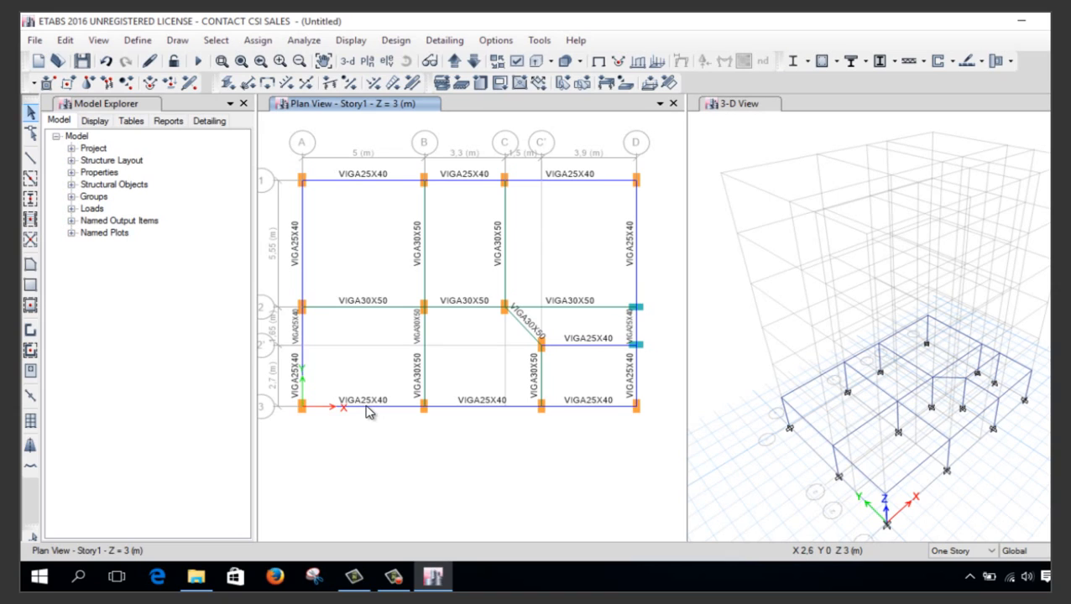
Quick-draw LOSA25 floor slabs on Story1 in the three grid panels between A and B
{"action": "left_click", "coordinate": [31, 307]}
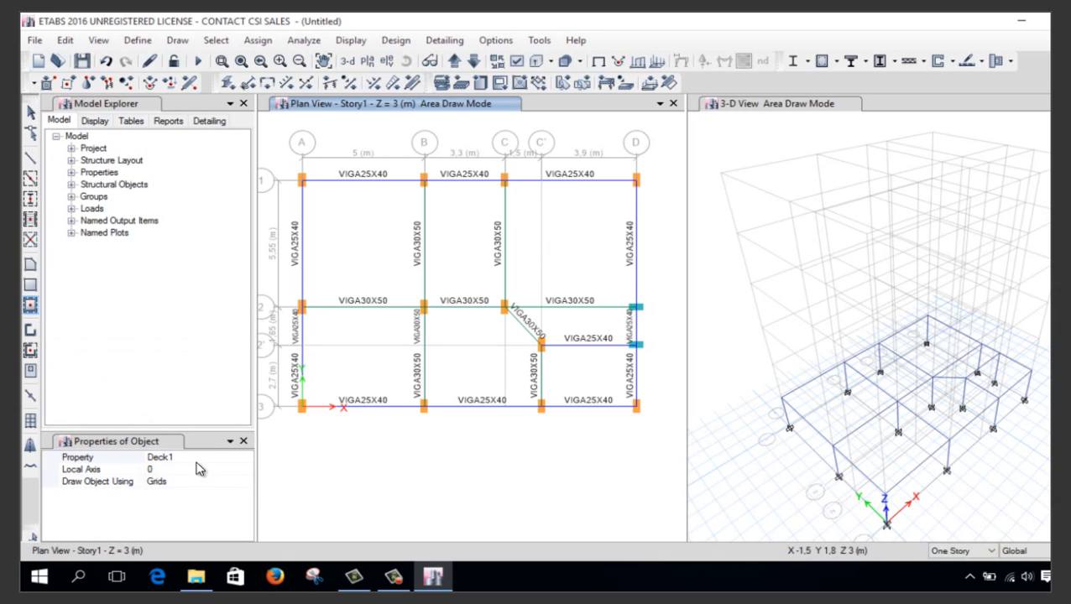
{"action": "left_click", "coordinate": [192, 459]}
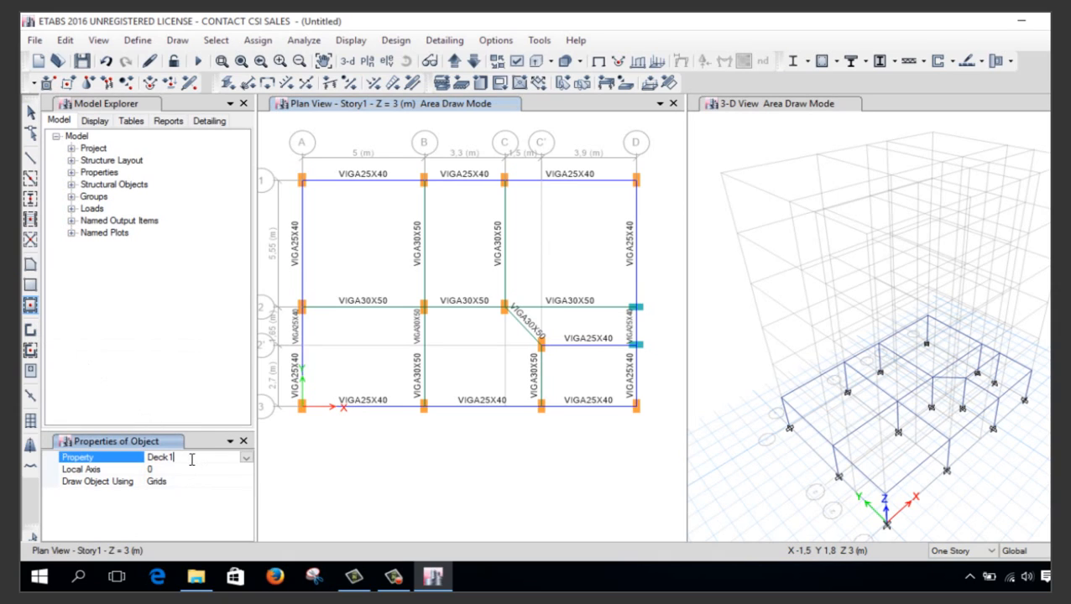
{"action": "left_click", "coordinate": [242, 458]}
{"action": "left_click", "coordinate": [198, 480]}
{"action": "left_click", "coordinate": [366, 252]}
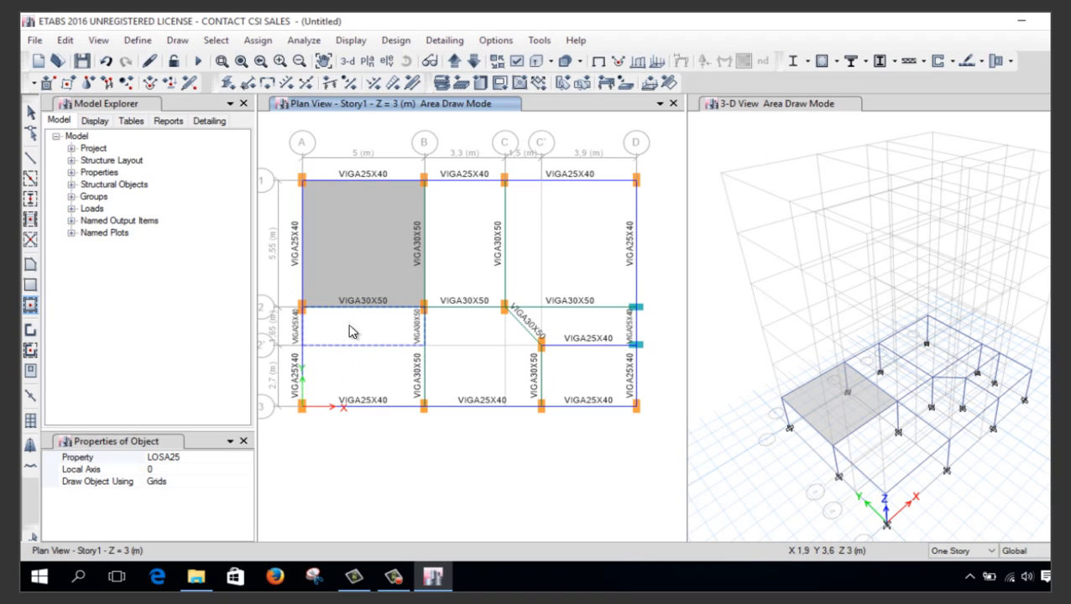
{"action": "left_click", "coordinate": [348, 331]}
{"action": "left_click", "coordinate": [361, 359]}
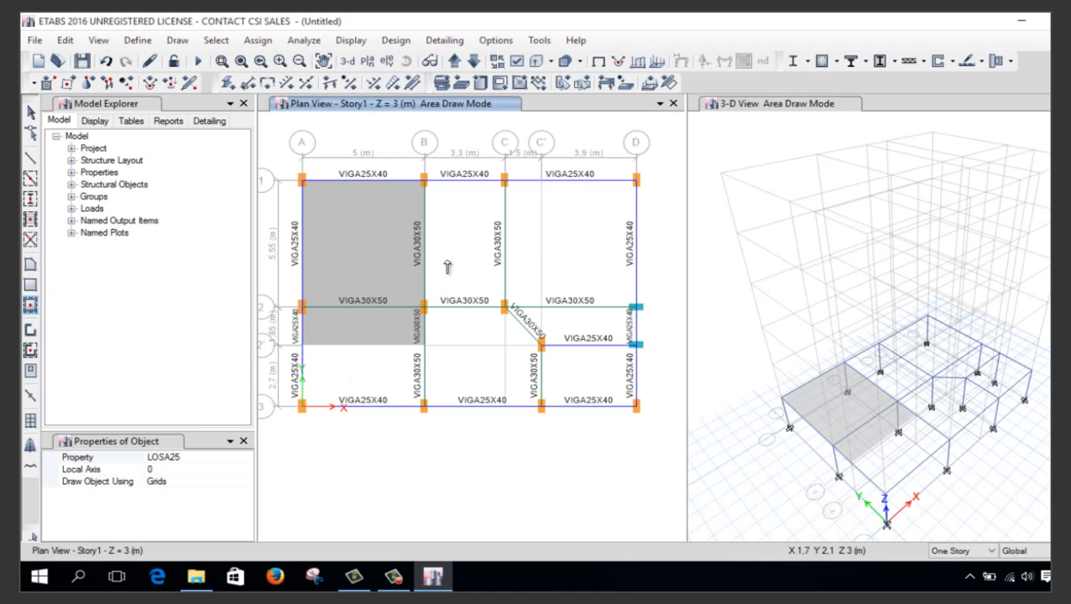
Quick-draw LOSA25 slabs in the panels between B and C, and between C and D from grids 1 to 2 and 2' to 3
{"action": "left_click", "coordinate": [441, 303]}
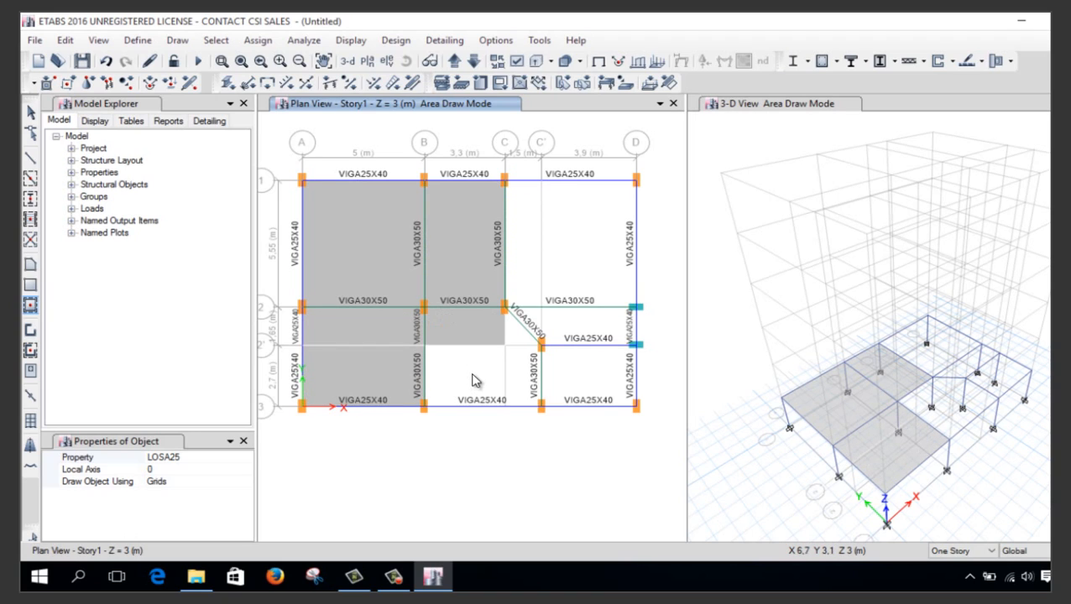
{"action": "left_click", "coordinate": [540, 380]}
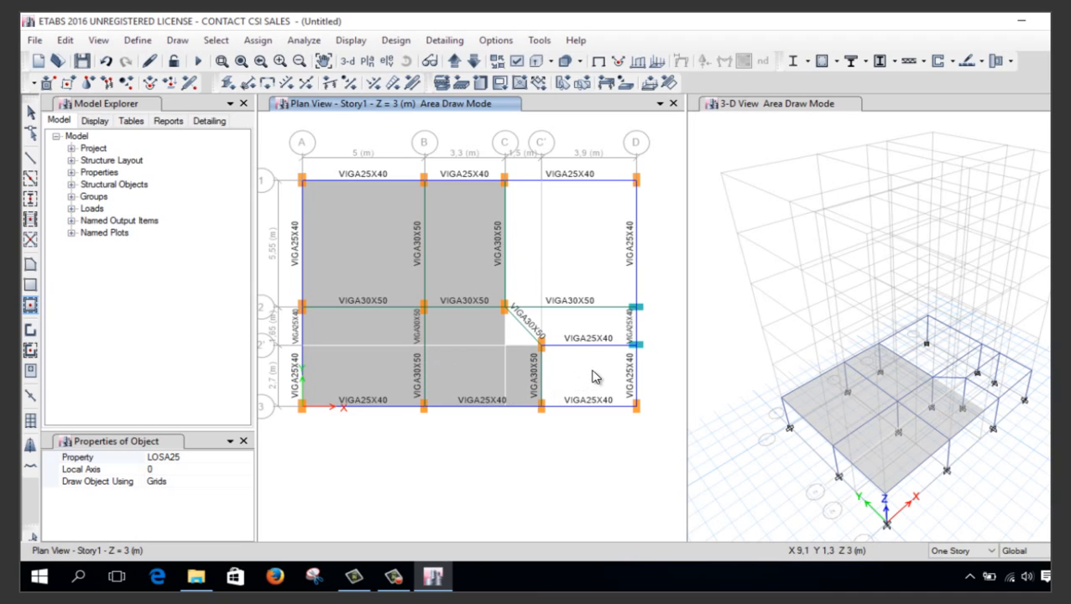
{"action": "left_click", "coordinate": [585, 374]}
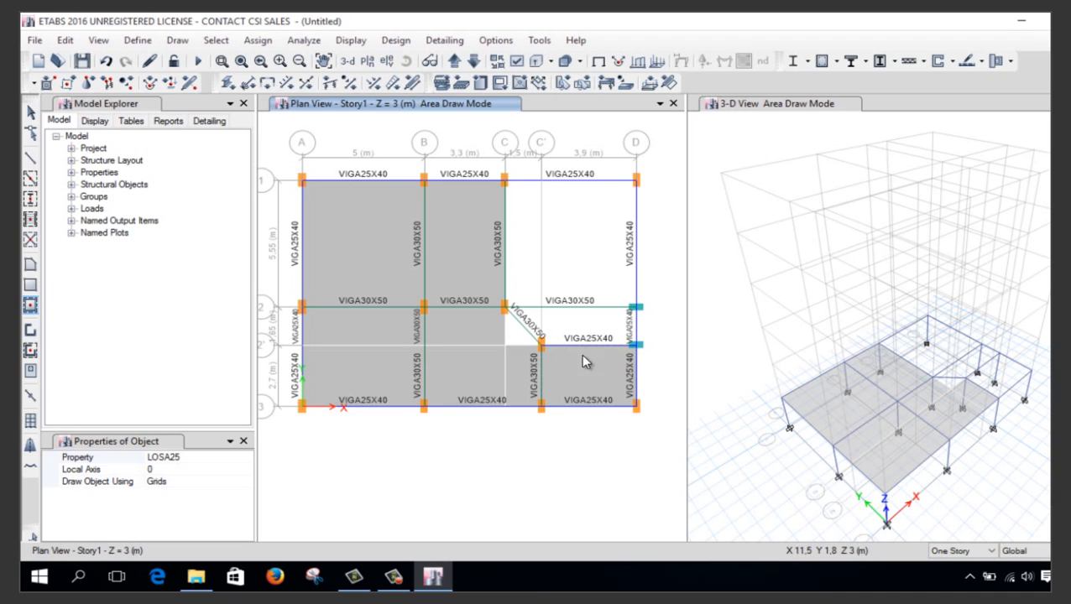
{"action": "left_click", "coordinate": [587, 246]}
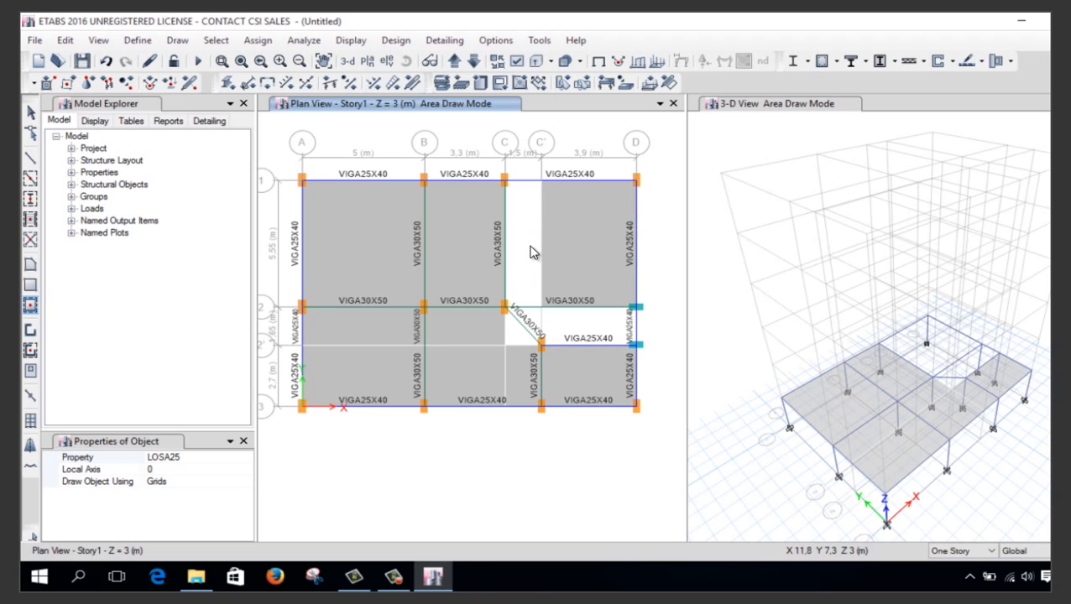
{"action": "left_click", "coordinate": [520, 290]}
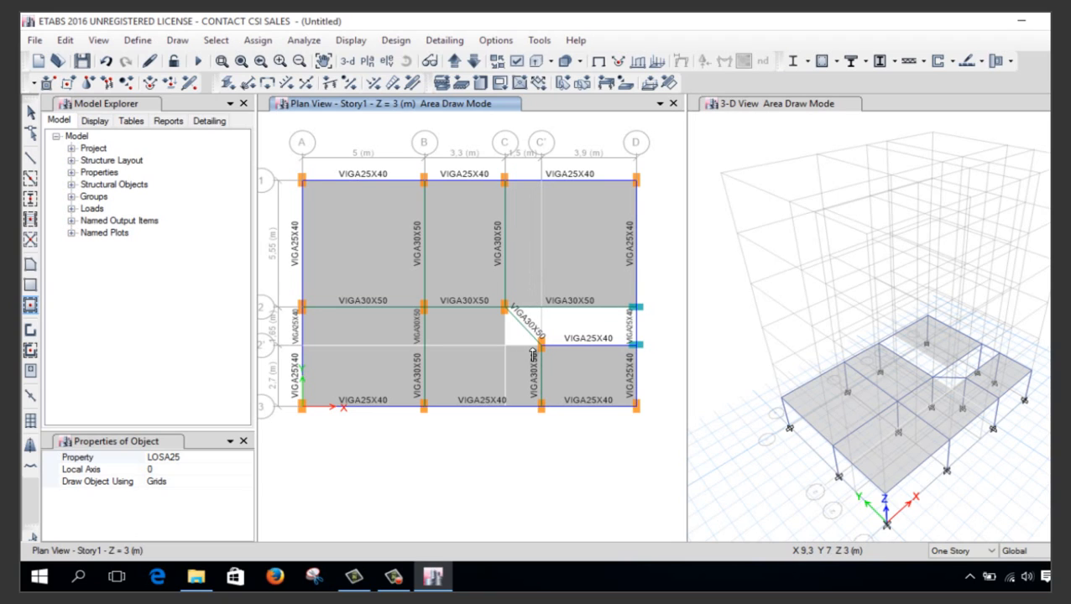
{"action": "key", "text": "Escape"}
Delete the slab panel between grids C' and D from 2' to 3
{"action": "left_click", "coordinate": [593, 360]}
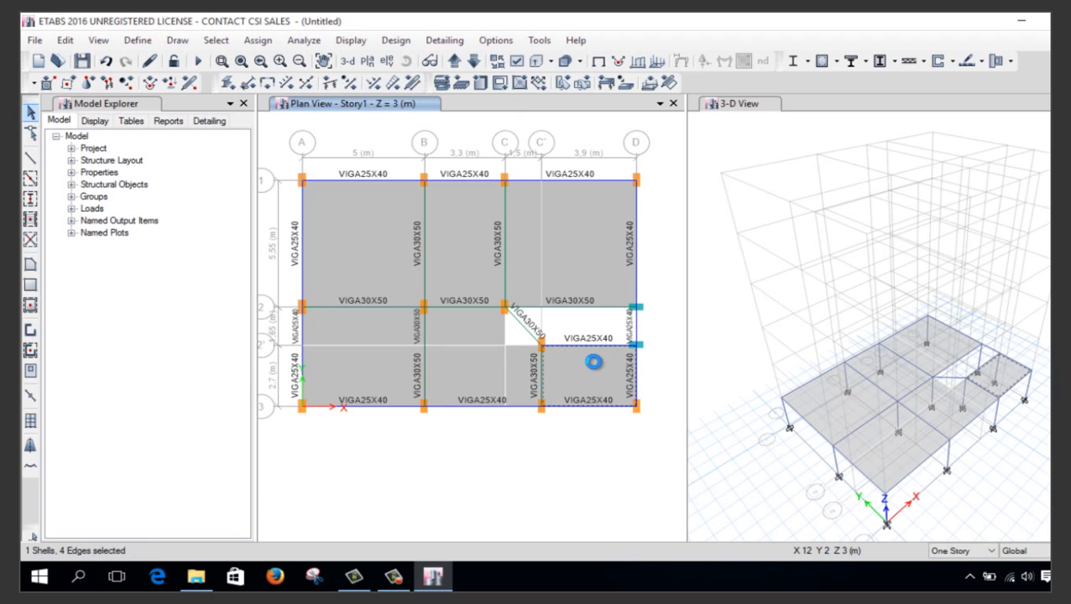
{"action": "key", "text": "Delete"}
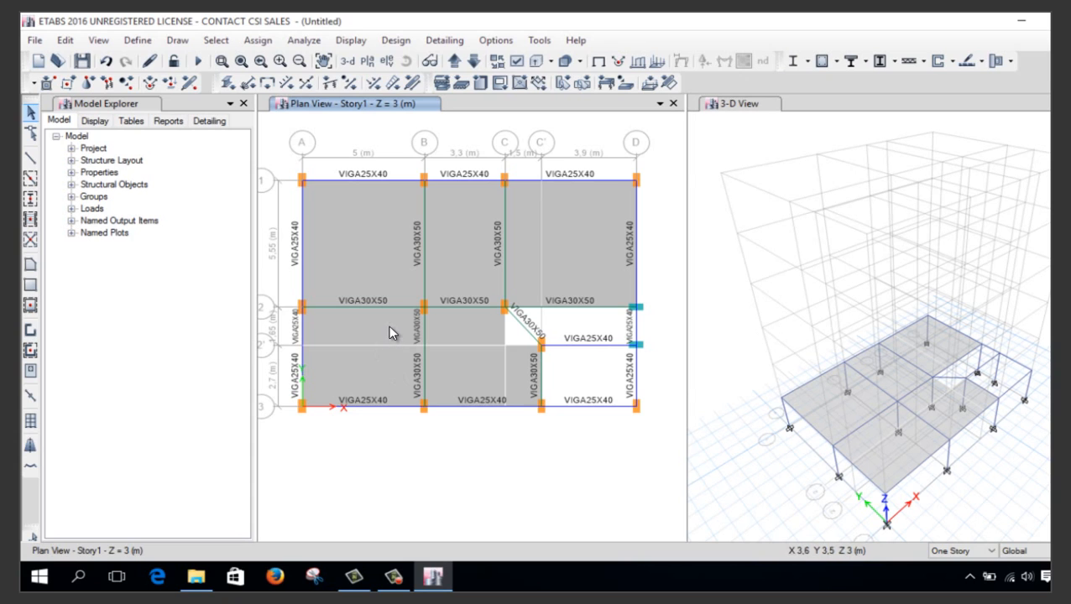
Merge the two slab panels between grids A and B from grids 2 to 3, and check the selection
{"action": "left_click_drag", "start_coordinate": [378, 361], "coordinate": [297, 310]}
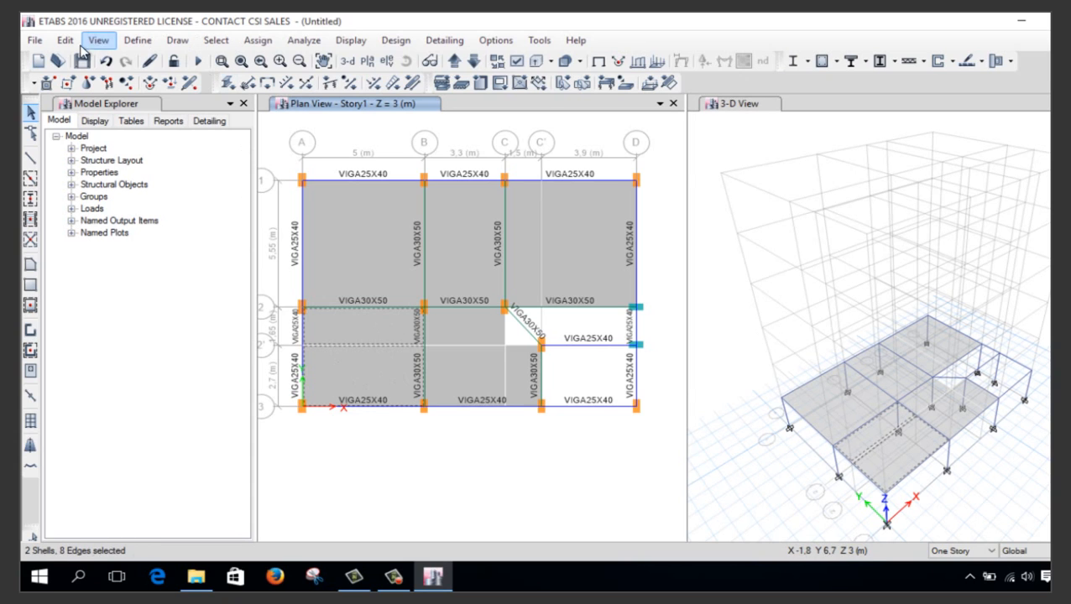
{"action": "left_click", "coordinate": [64, 39]}
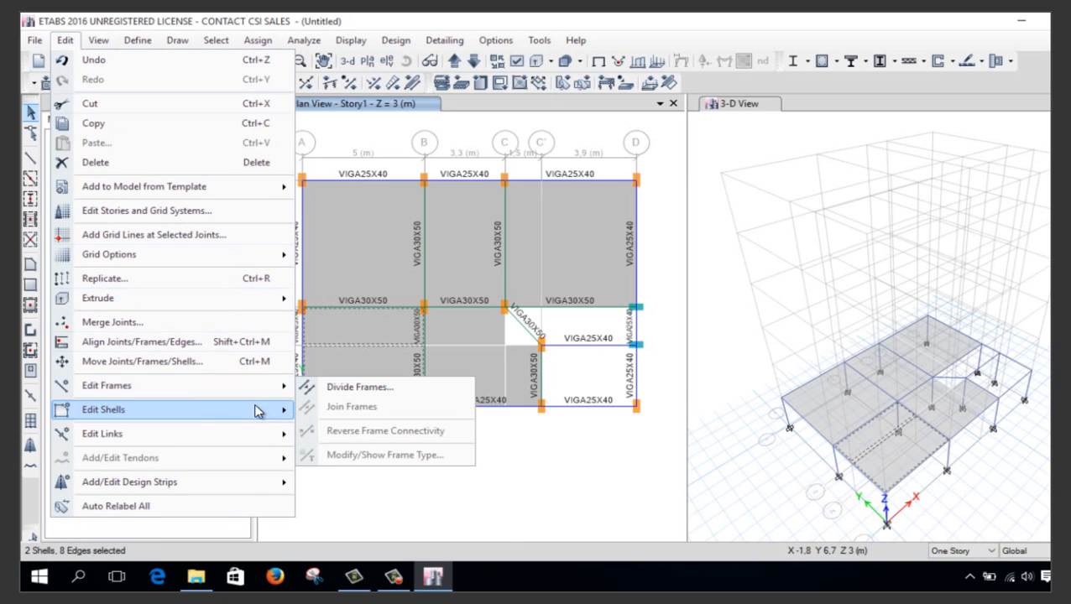
{"action": "mouse_move", "coordinate": [277, 410]}
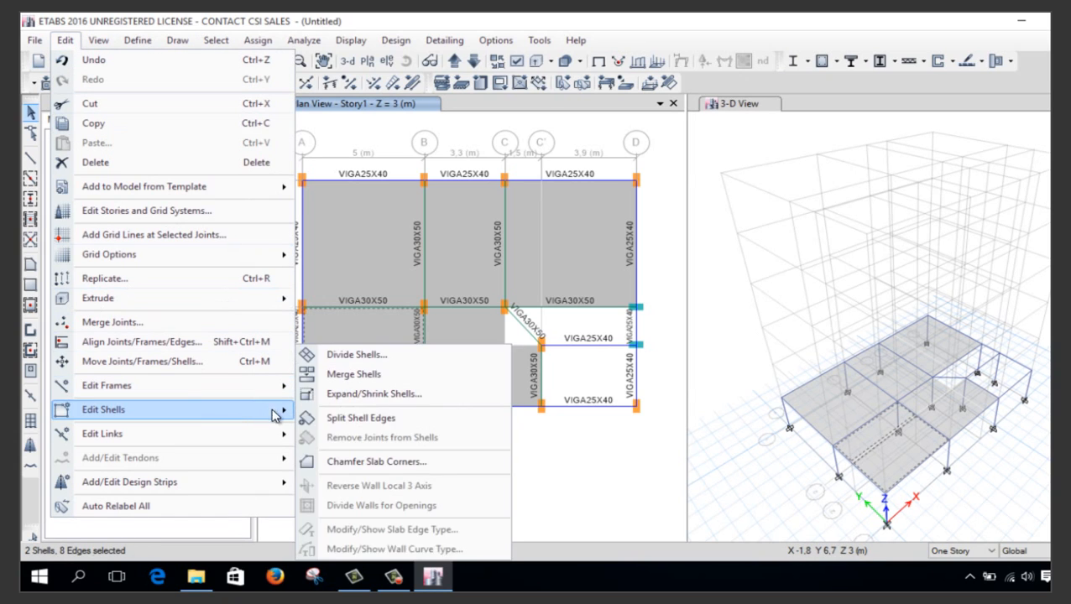
{"action": "left_click", "coordinate": [365, 380]}
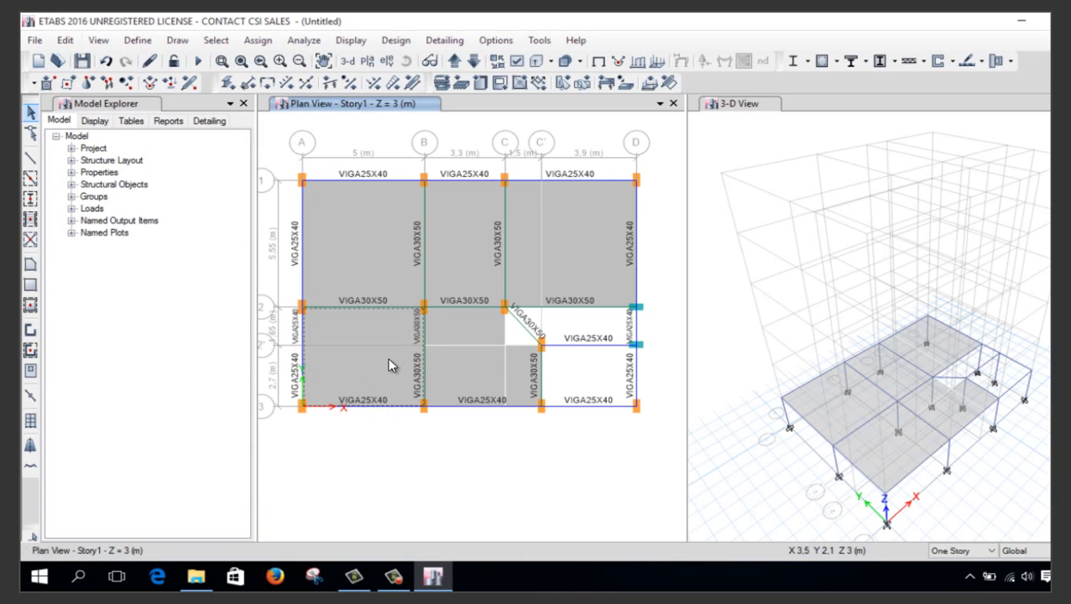
{"action": "left_click", "coordinate": [387, 365]}
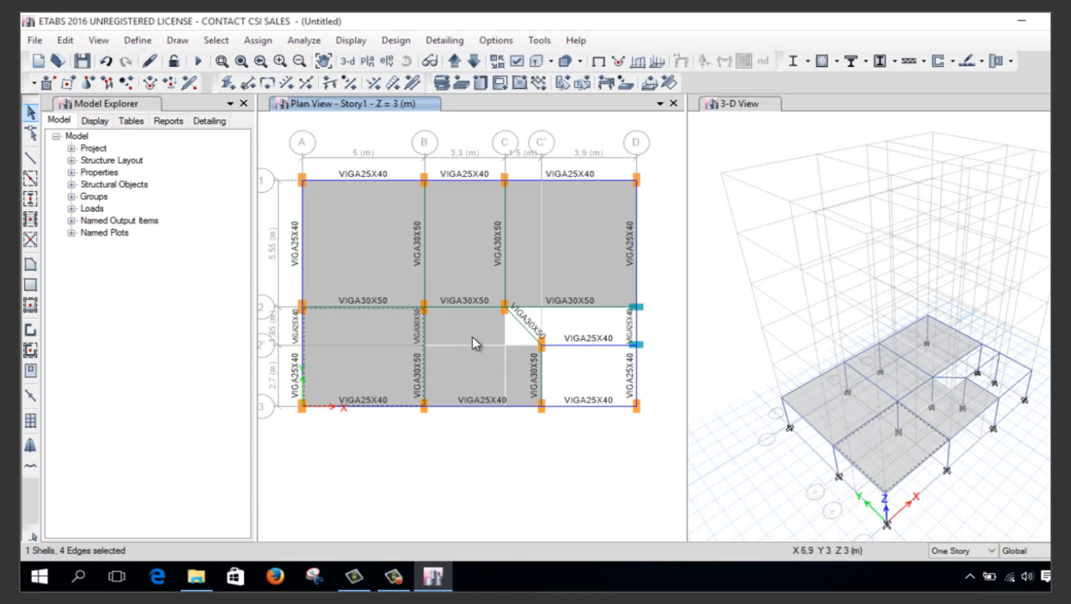
{"action": "left_click", "coordinate": [330, 336]}
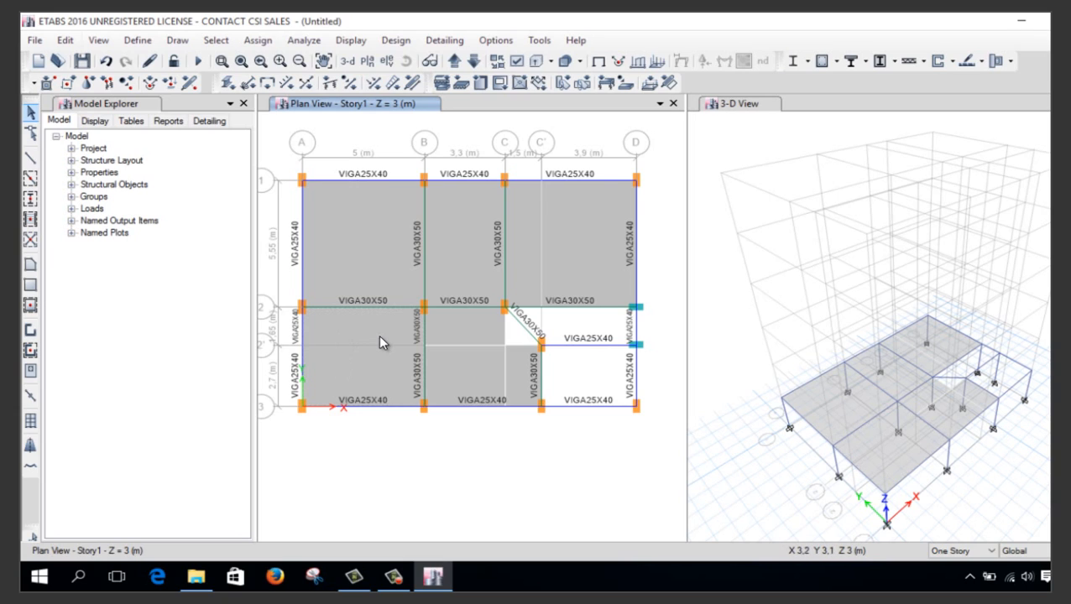
Replace the slab between grids A and B from 2 to 3 with one rectangular LOSA25 slab
{"action": "left_click", "coordinate": [336, 353]}
{"action": "key", "text": "Delete"}
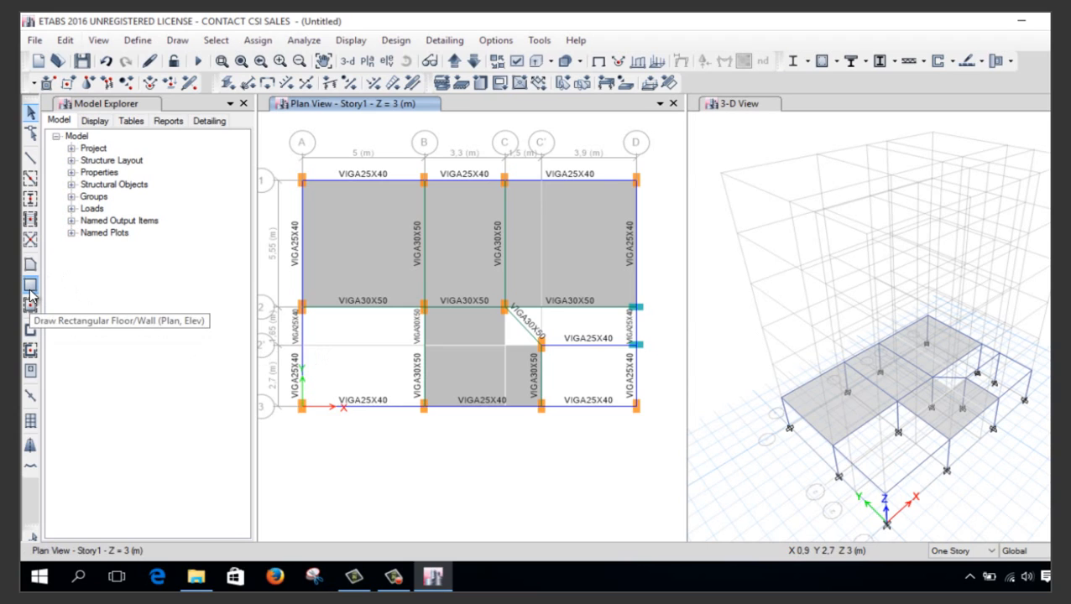
{"action": "left_click", "coordinate": [31, 287]}
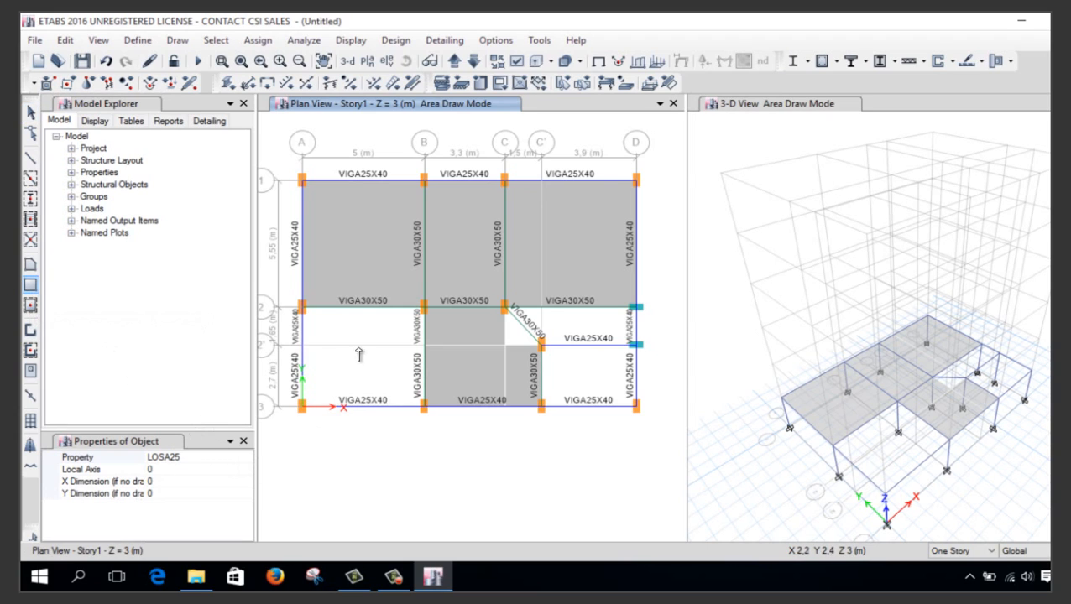
{"action": "left_click", "coordinate": [302, 307]}
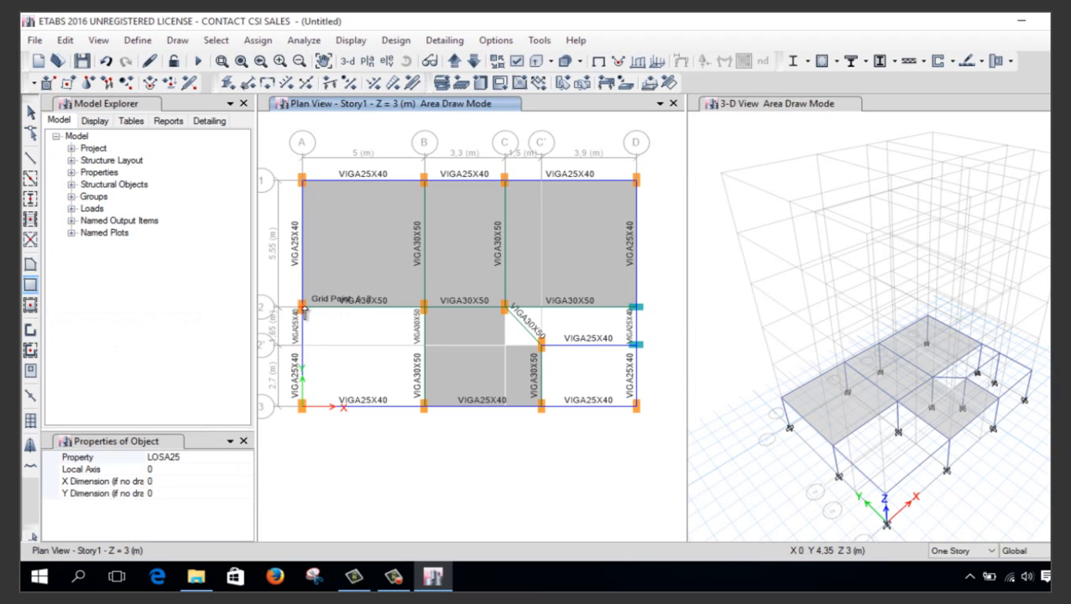
{"action": "left_click", "coordinate": [418, 412]}
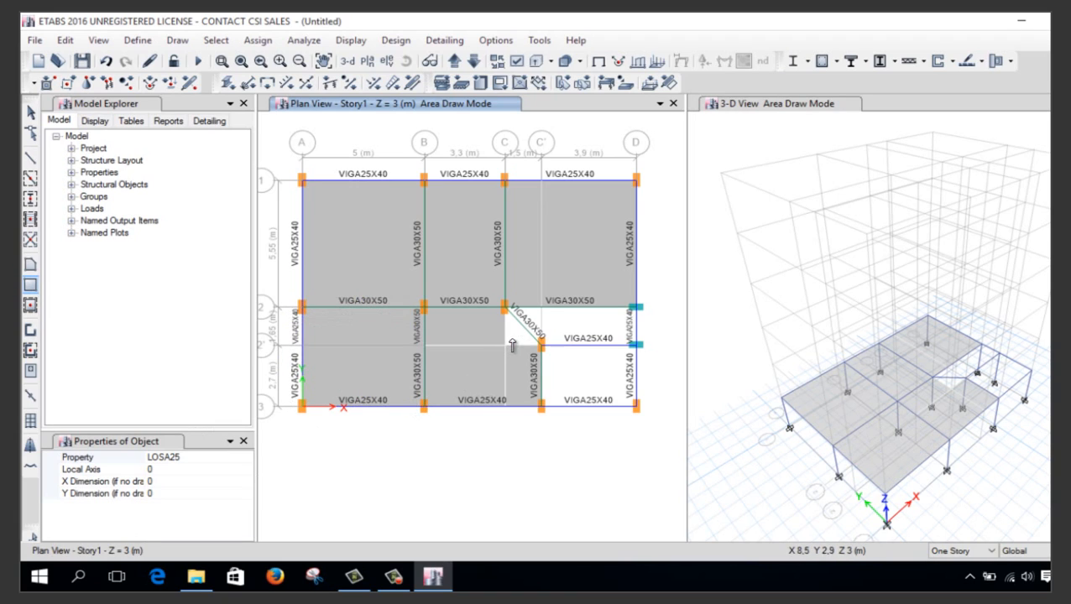
{"action": "key", "text": "Escape"}
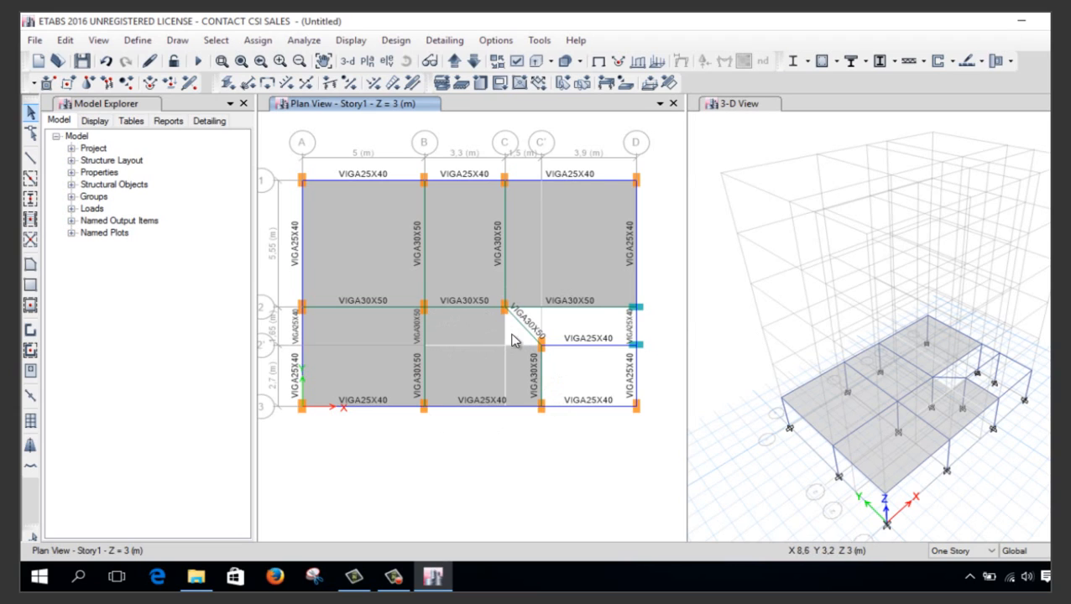
Delete the slabs between grids B and C' from 2 to 3, and draw a rectangular LOSA25 slab from B-3 to C-2
{"action": "left_click", "coordinate": [473, 353]}
{"action": "key", "text": "Delete"}
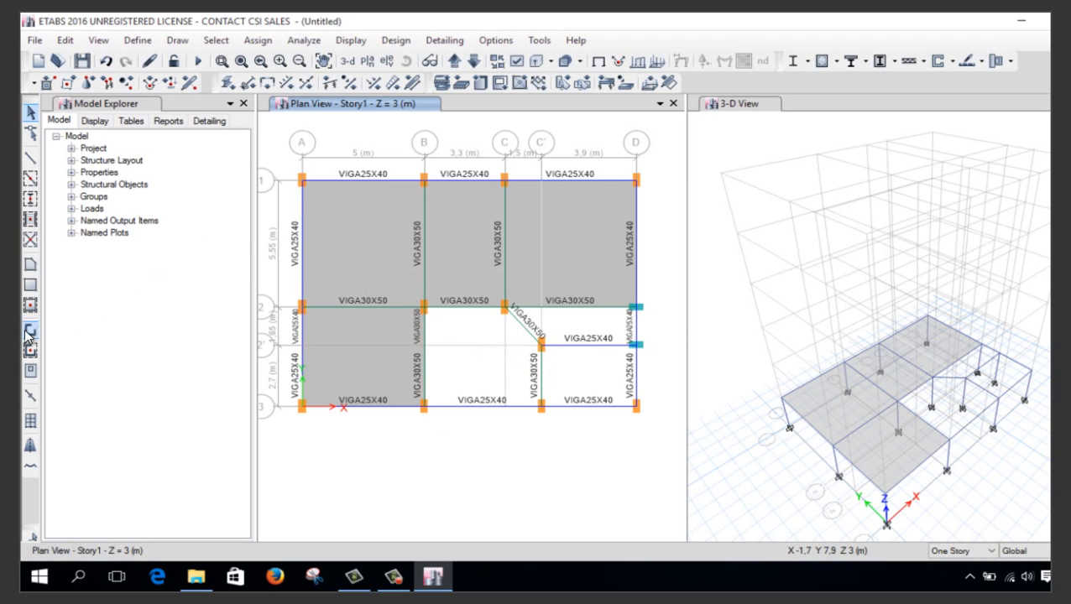
{"action": "left_click", "coordinate": [32, 287]}
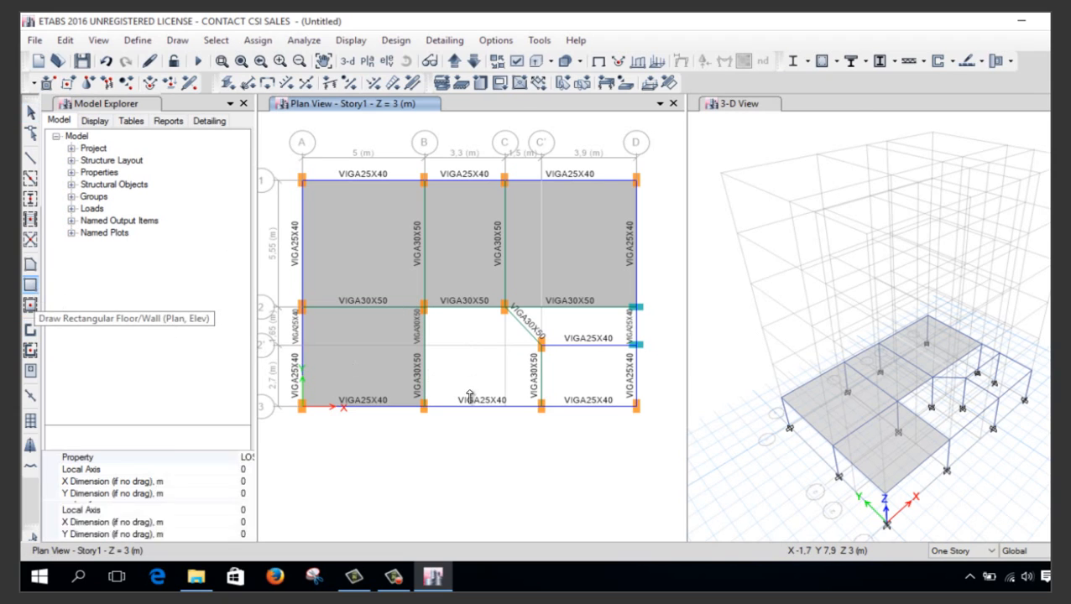
{"action": "left_click", "coordinate": [424, 409]}
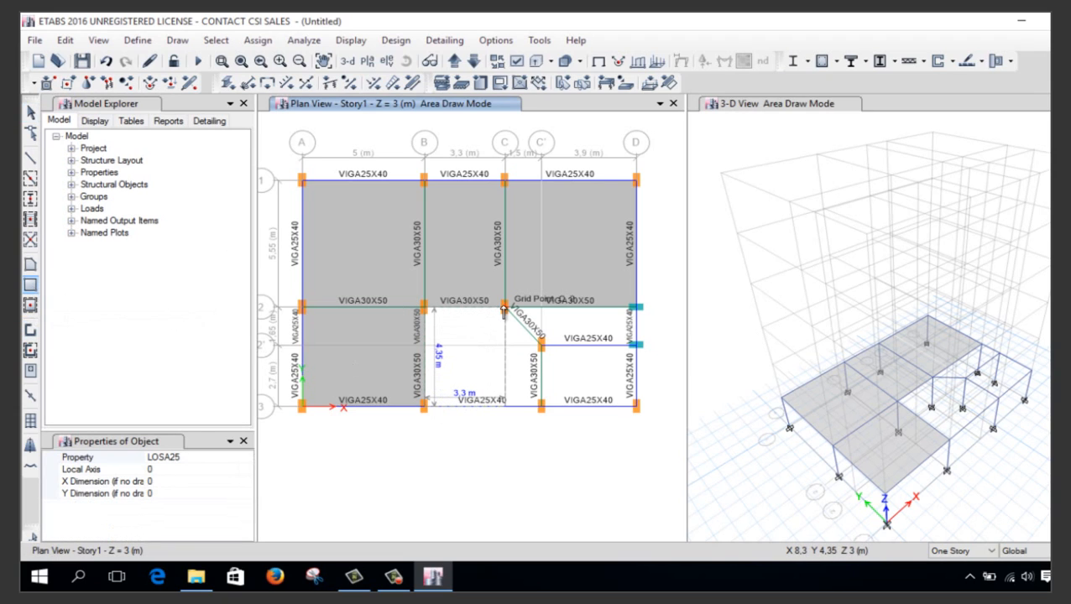
{"action": "left_click", "coordinate": [504, 307]}
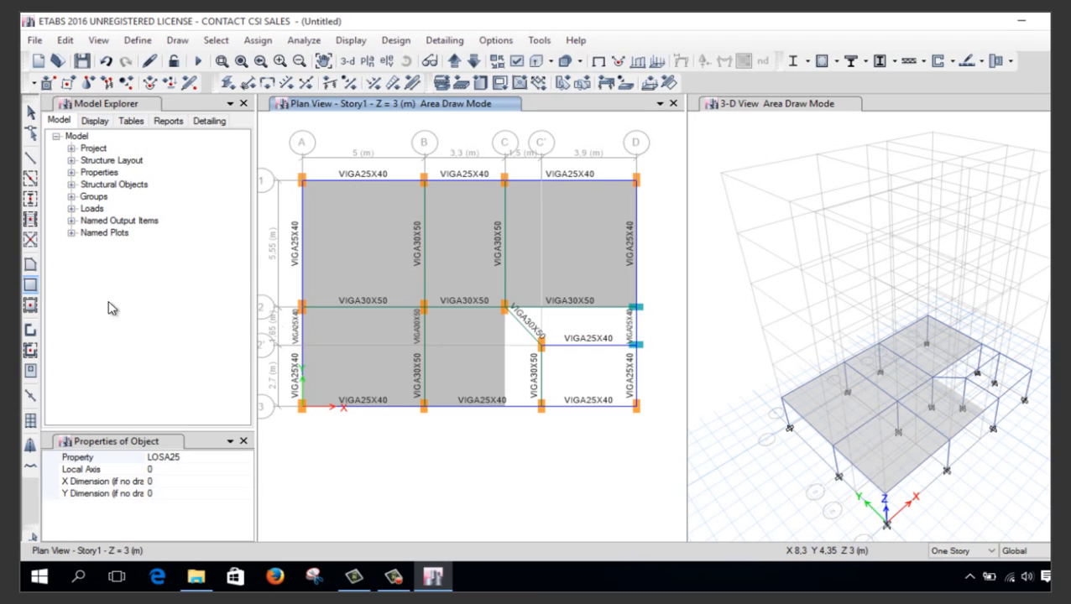
Draw a four-sided LOSA25 slab between grids C and C' down to grid 3, following the diagonal beam
{"action": "left_click", "coordinate": [30, 264]}
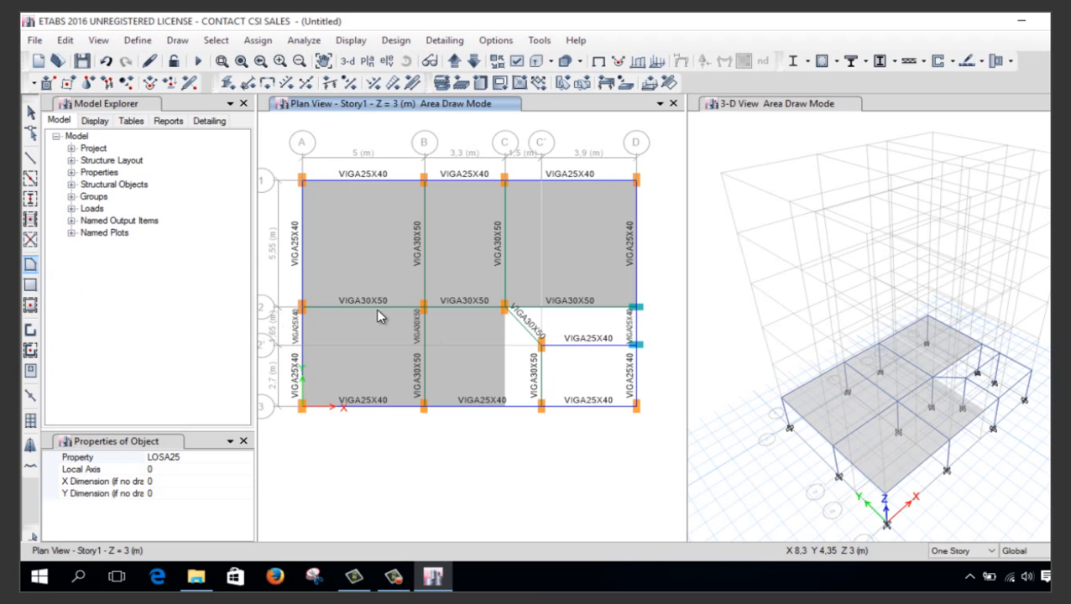
{"action": "left_click", "coordinate": [509, 310]}
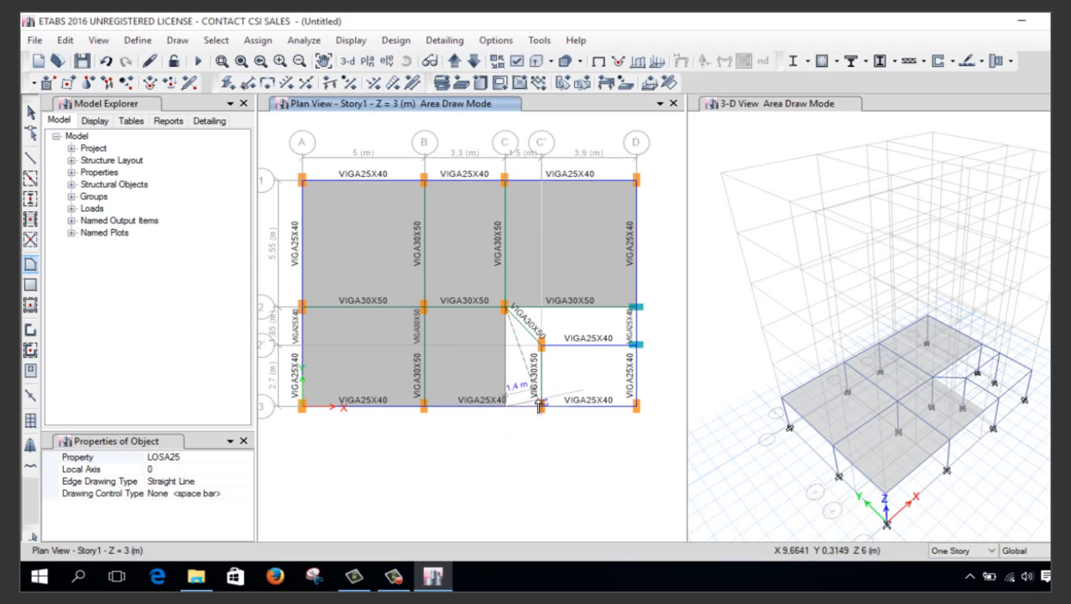
{"action": "double_click", "coordinate": [541, 344]}
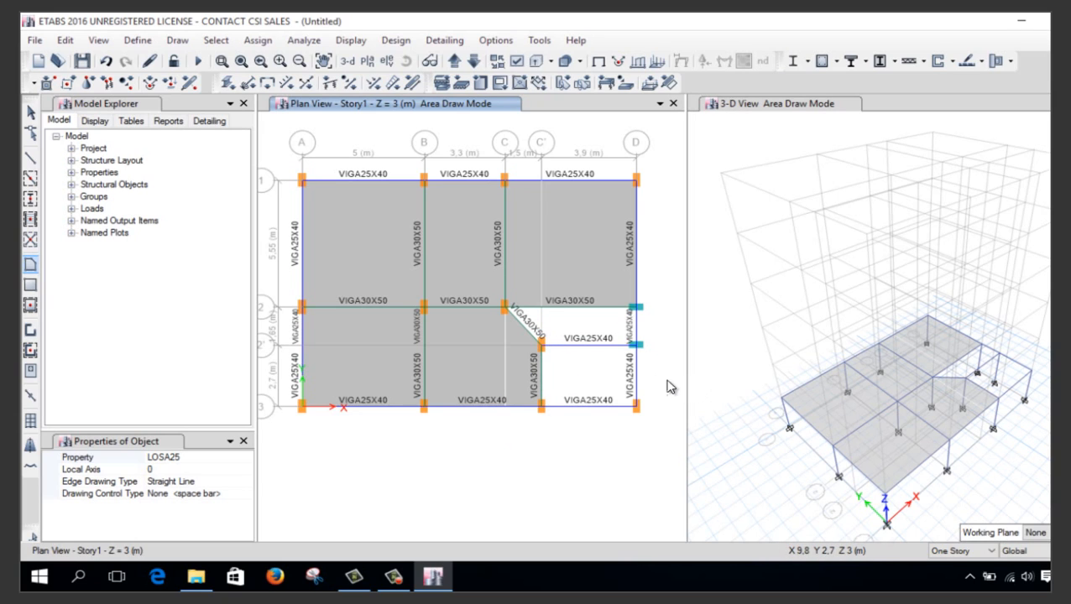
{"action": "key", "text": "Escape"}
Merge the two slab panels between grids C and D from grids 1 to 2 into a single shell
{"action": "left_click_drag", "start_coordinate": [569, 209], "coordinate": [532, 238]}
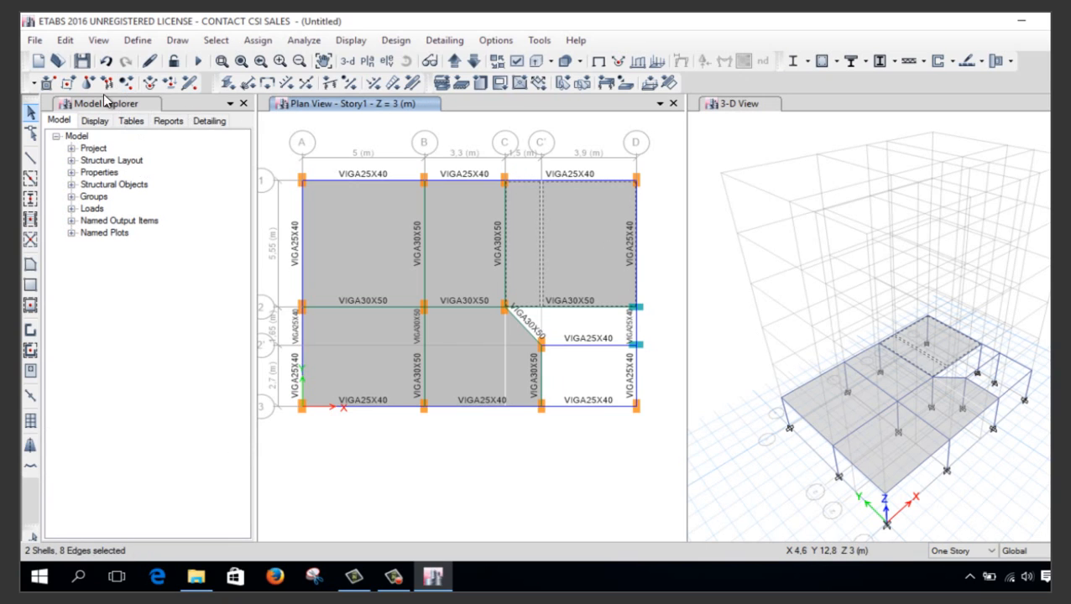
{"action": "left_click", "coordinate": [64, 41]}
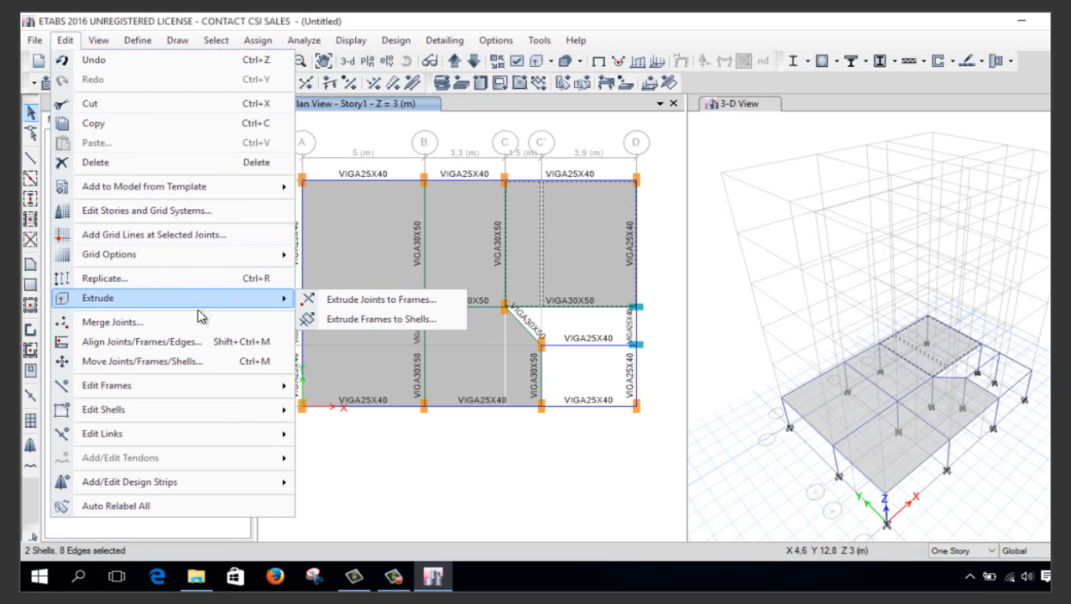
{"action": "mouse_move", "coordinate": [197, 388]}
{"action": "mouse_move", "coordinate": [211, 411]}
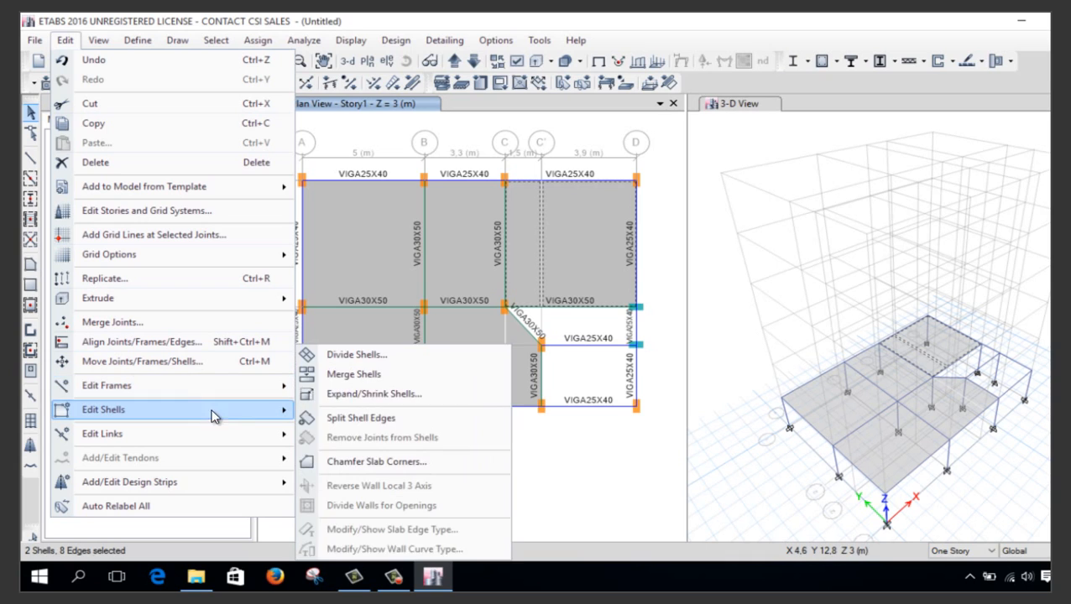
{"action": "left_click", "coordinate": [337, 379]}
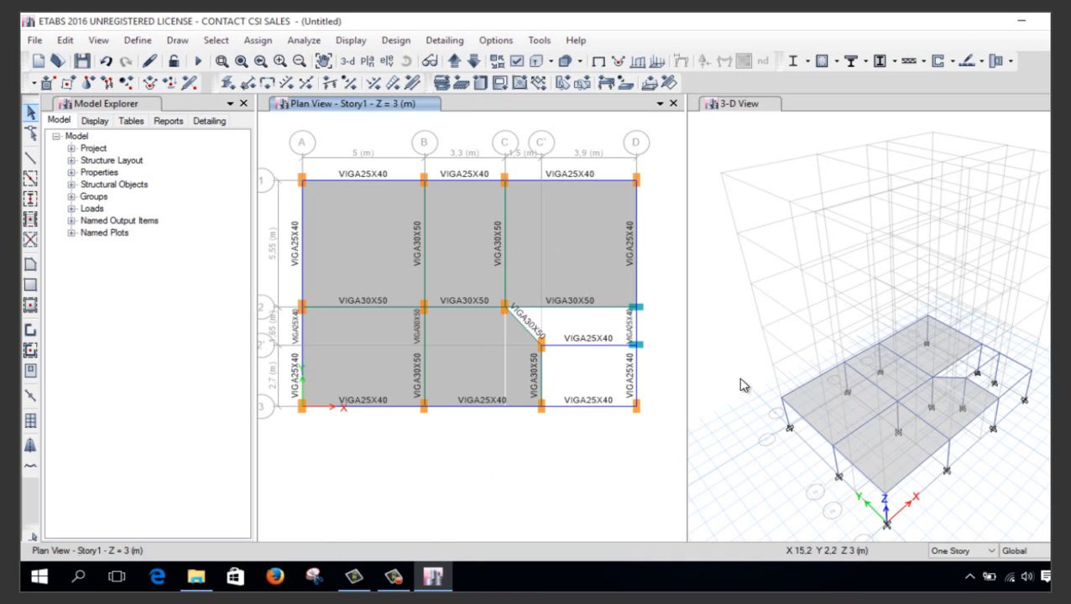
Replicate the VIGA25X40 beam on grid D between 2 and 2' linearly to X = 11.7 m
{"action": "left_click", "coordinate": [636, 327]}
{"action": "left_click", "coordinate": [64, 40]}
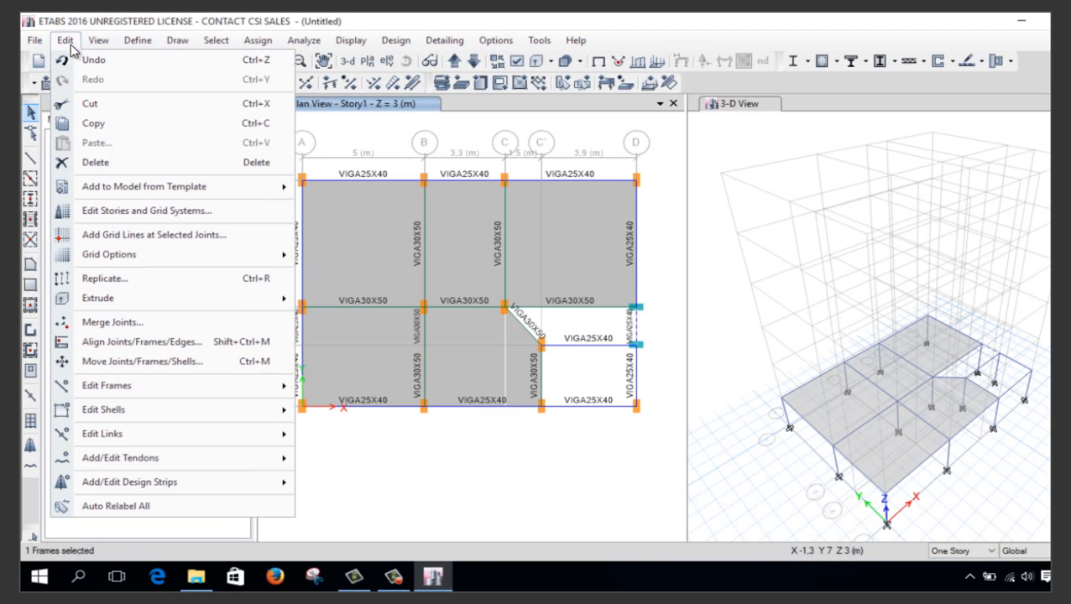
{"action": "key", "text": "Escape"}
{"action": "key", "text": "ctrl+r"}
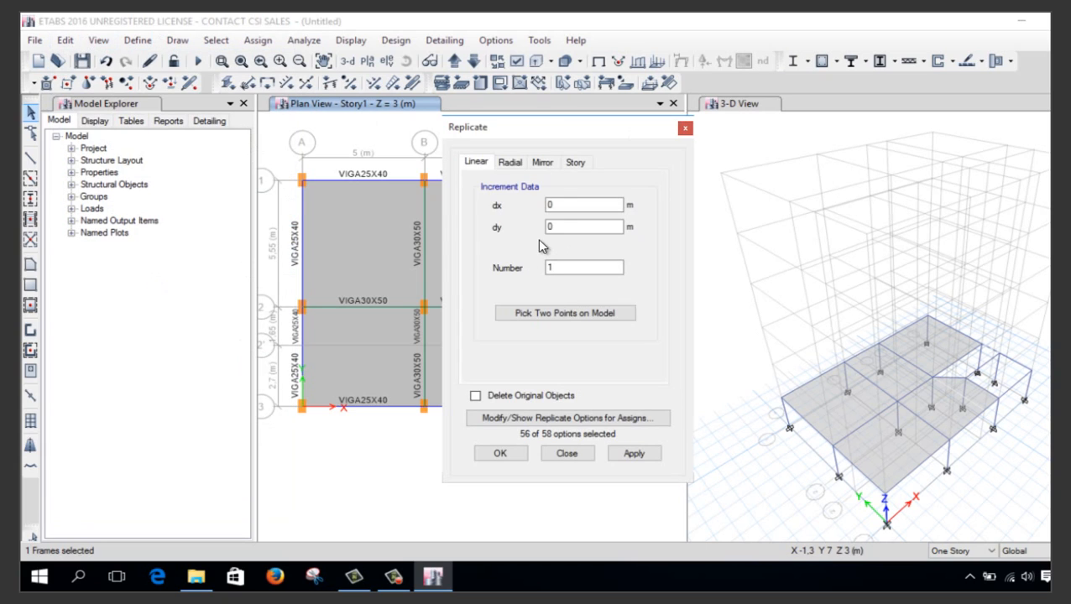
{"action": "left_click", "coordinate": [560, 205]}
{"action": "double_click", "coordinate": [560, 205]}
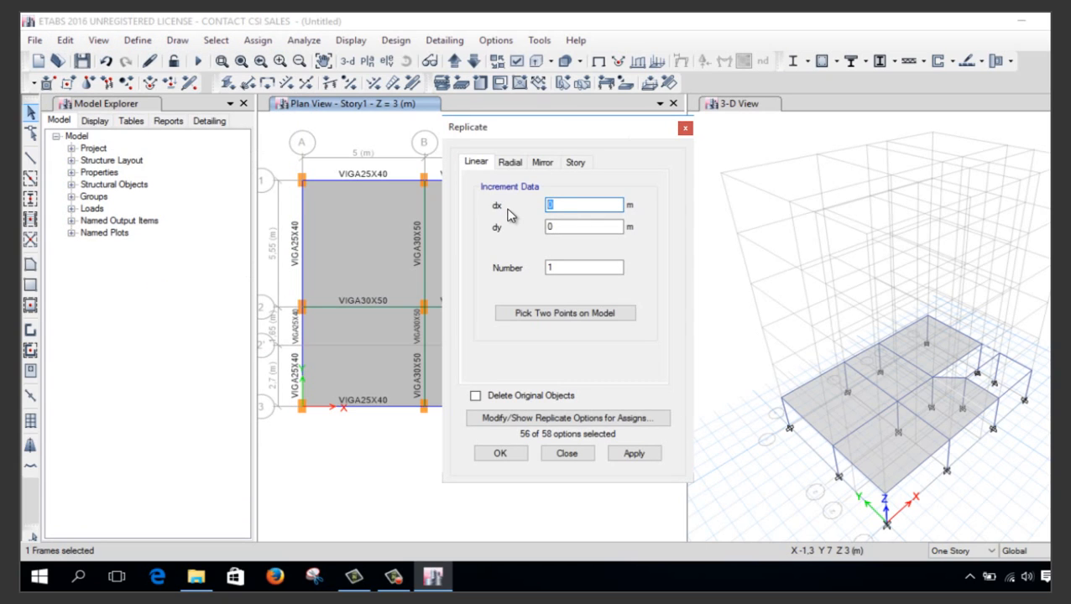
{"action": "left_click", "coordinate": [506, 451]}
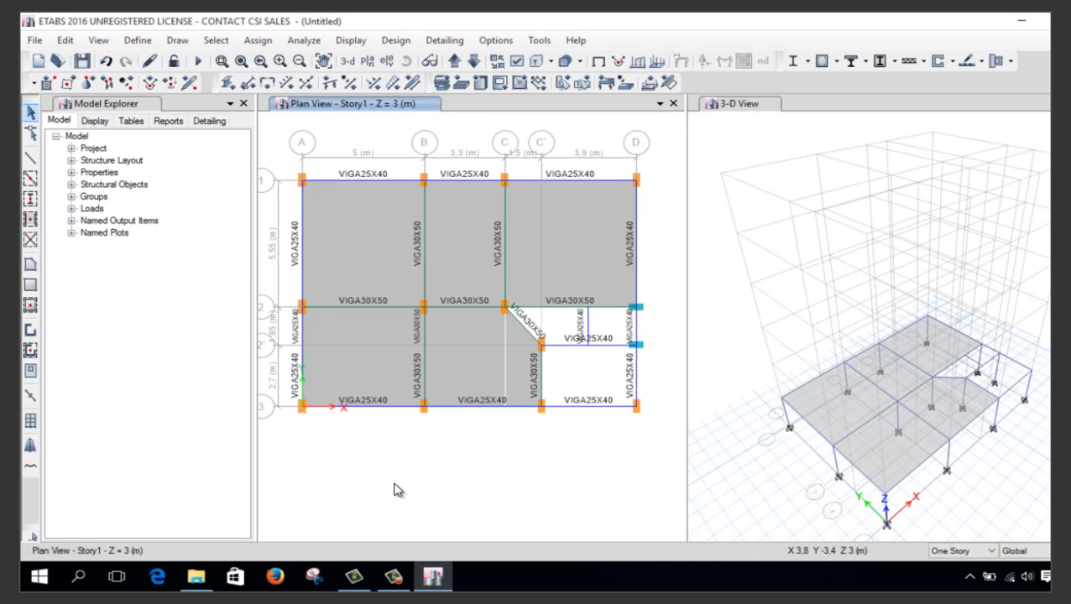
Try covering the area between the diagonal beam and the replicated beam with separate rectangular and triangular LOSA25 slabs, and delete both
{"action": "left_click", "coordinate": [35, 288]}
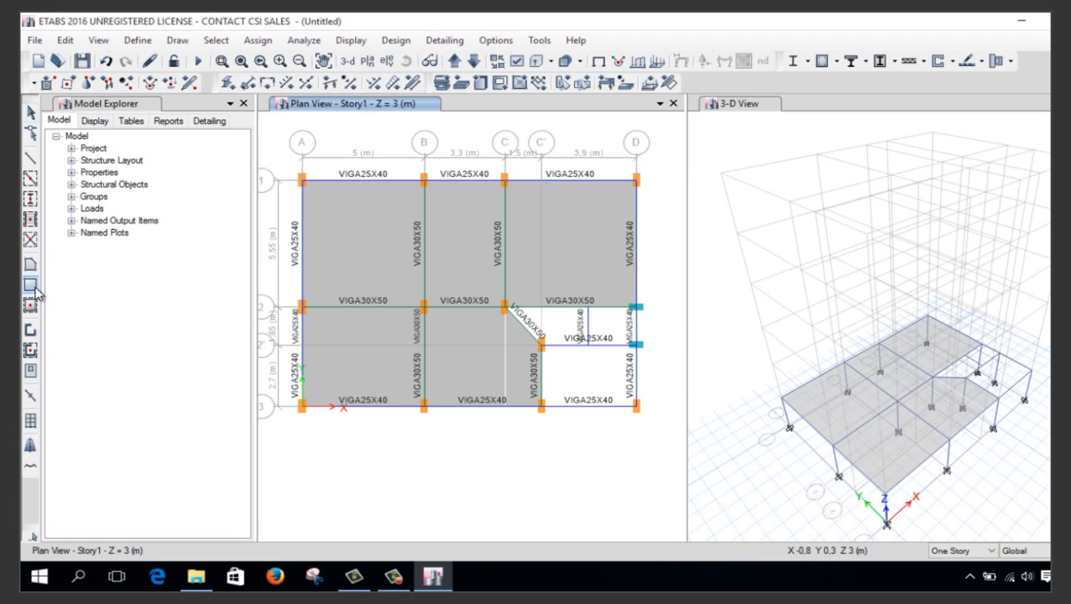
{"action": "left_click", "coordinate": [588, 308]}
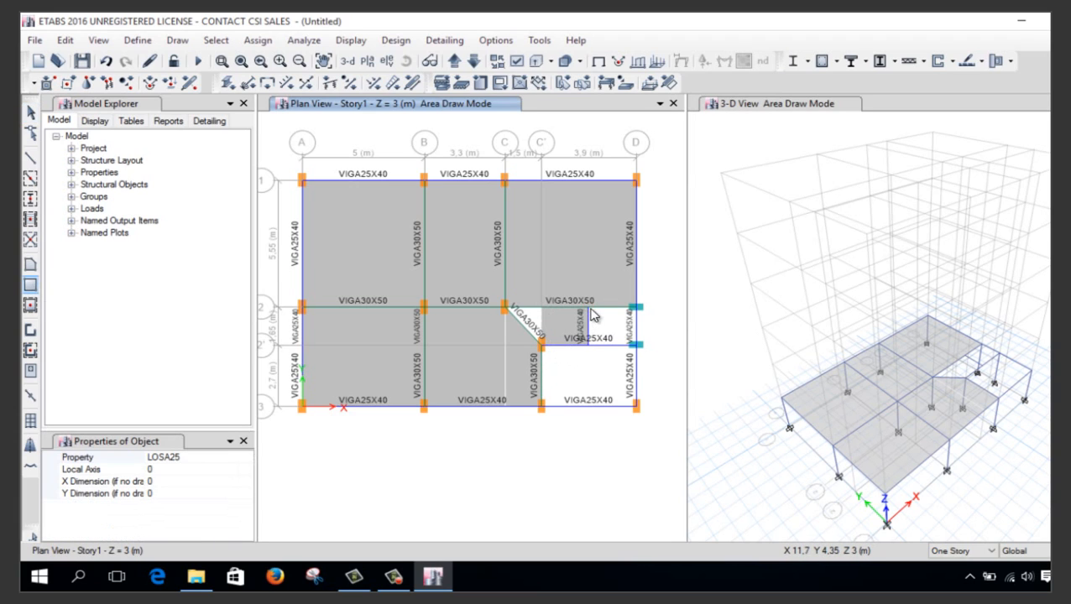
{"action": "left_click", "coordinate": [35, 267]}
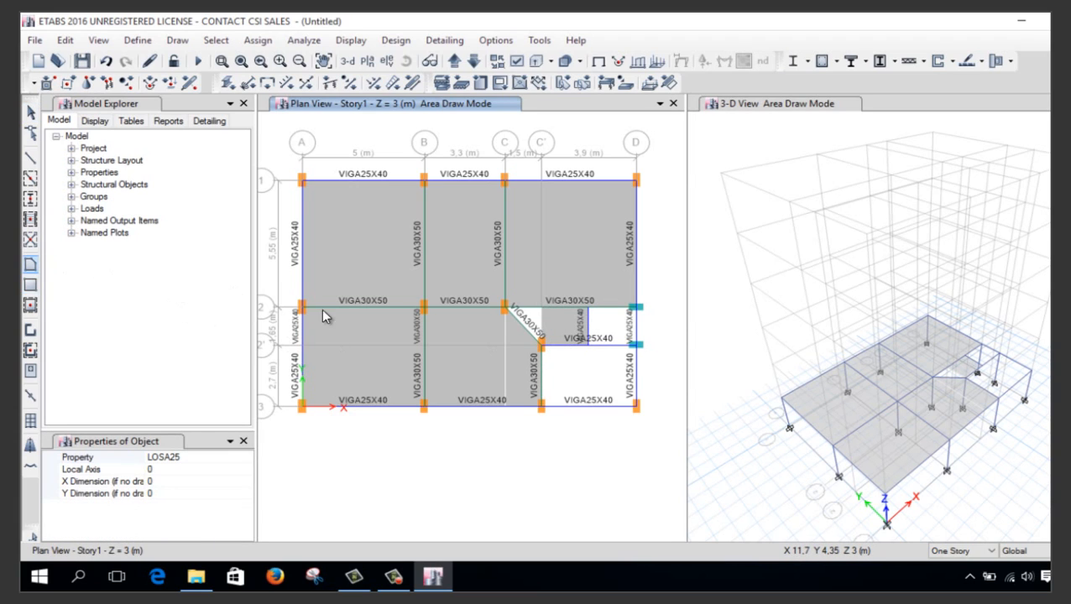
{"action": "left_click", "coordinate": [507, 312]}
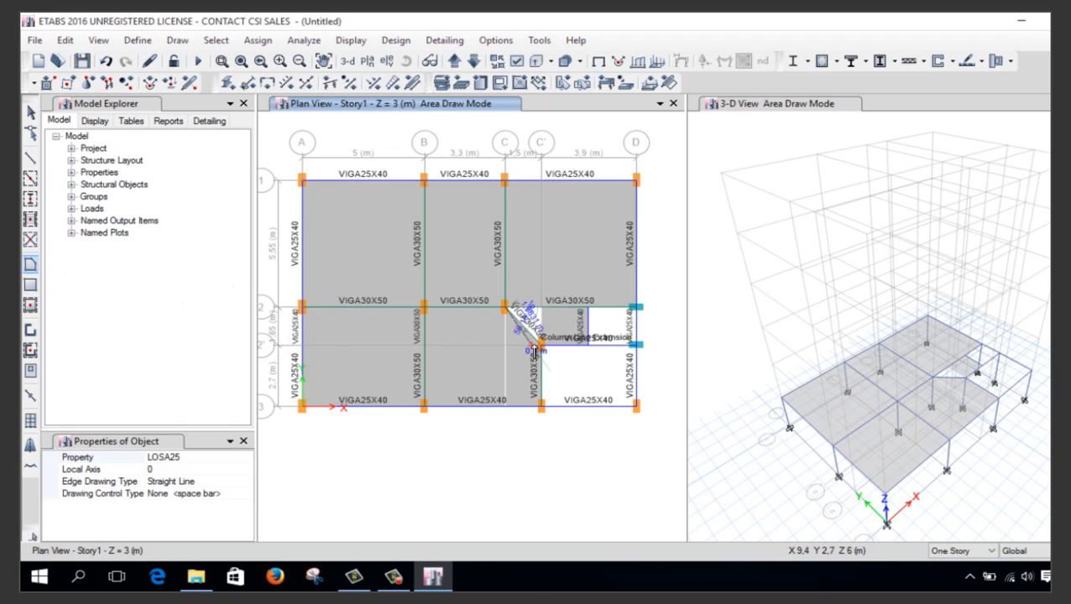
{"action": "double_click", "coordinate": [541, 310]}
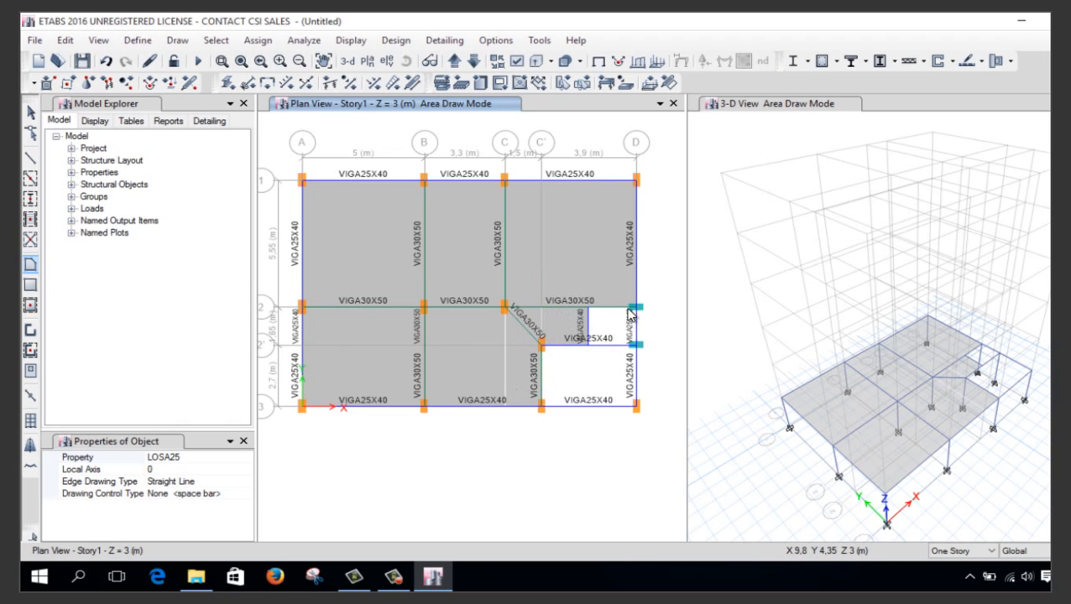
{"action": "key", "text": "Escape"}
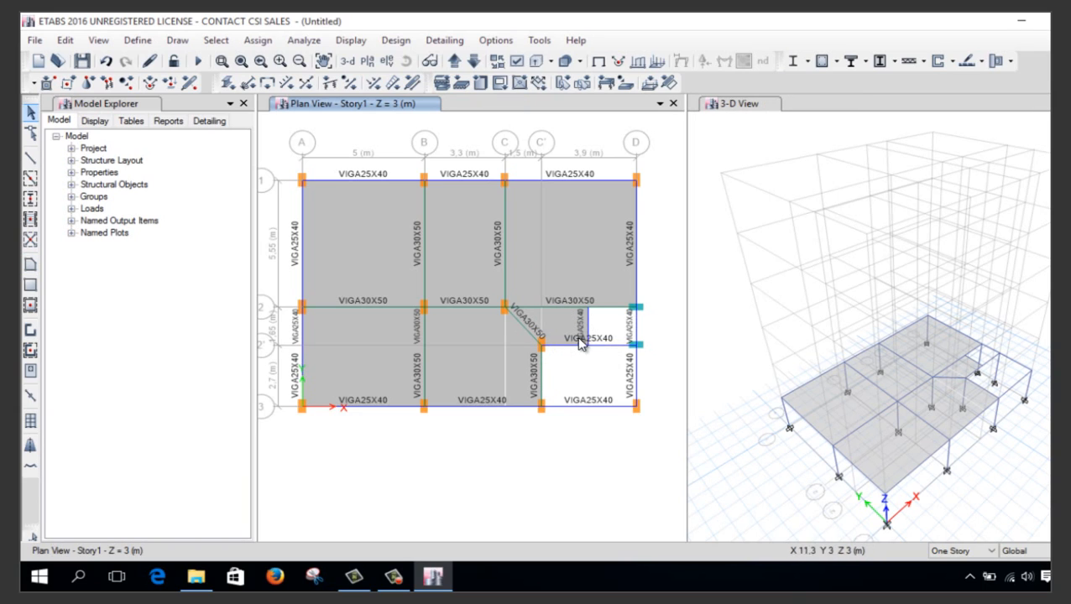
{"action": "left_click", "coordinate": [537, 325]}
{"action": "key", "text": "Delete"}
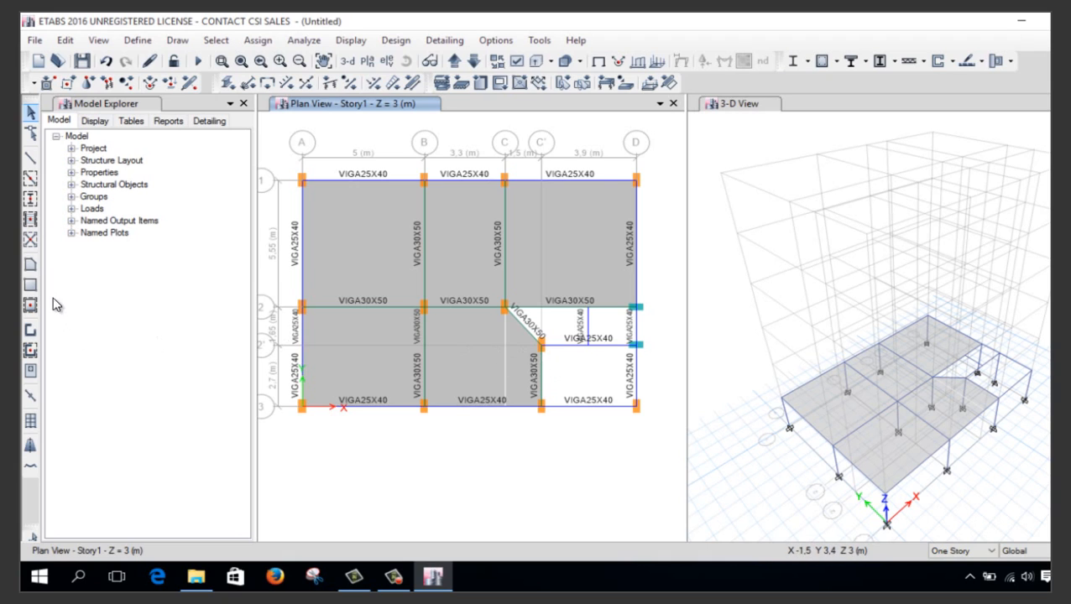
Draw a four-sided LOSA25 slab between grids 2 and 2', bounded by the diagonal beam and the replicated beam at X = 11.7 m
{"action": "left_click", "coordinate": [30, 265]}
{"action": "left_click", "coordinate": [505, 308]}
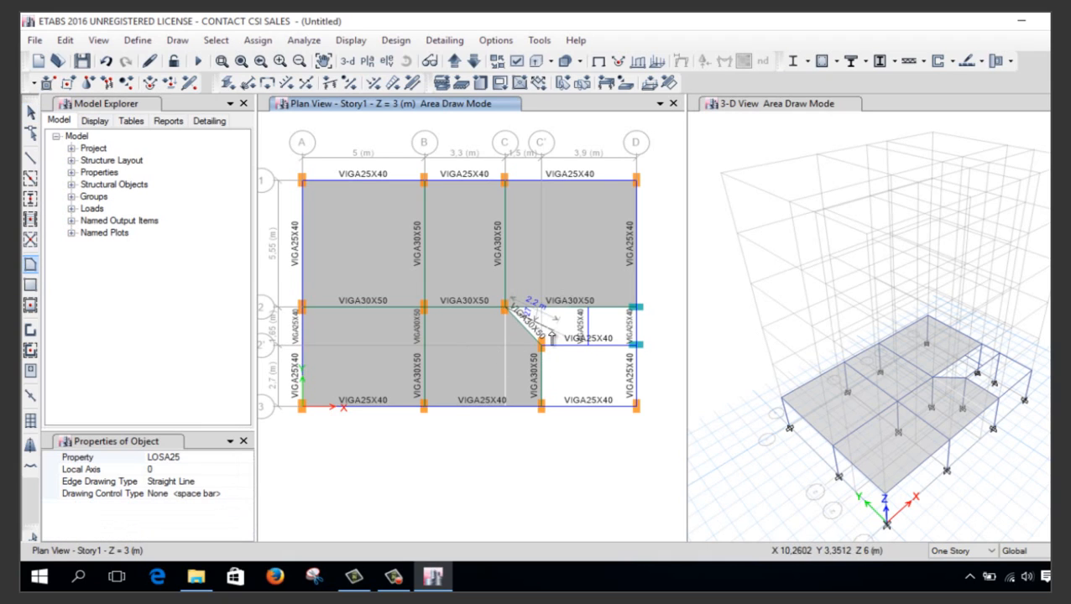
{"action": "left_click", "coordinate": [541, 344]}
{"action": "left_click", "coordinate": [589, 346]}
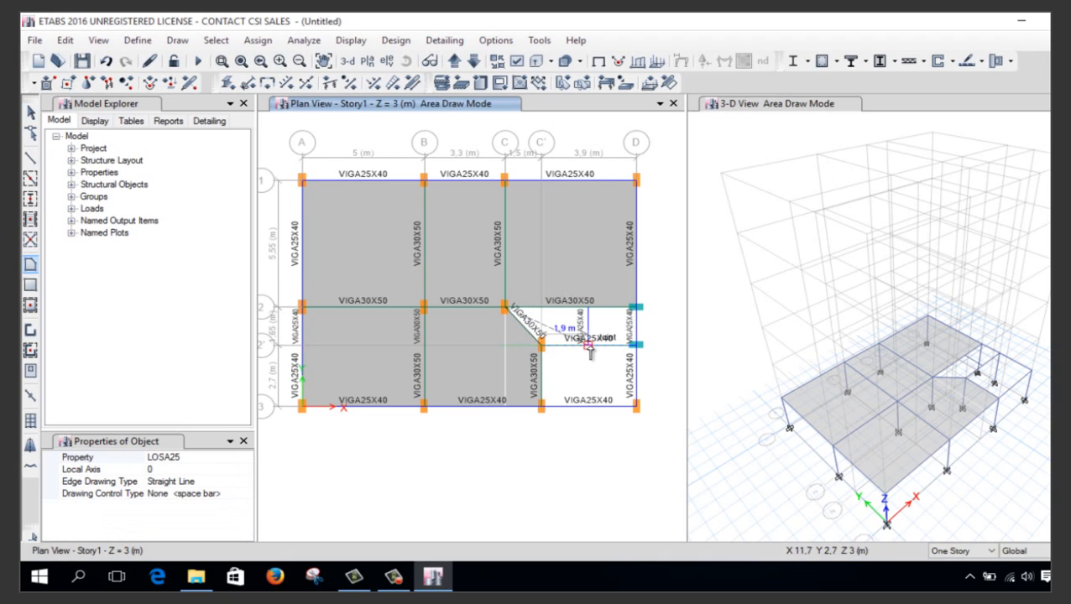
{"action": "left_click", "coordinate": [588, 308]}
{"action": "key", "text": "Return"}
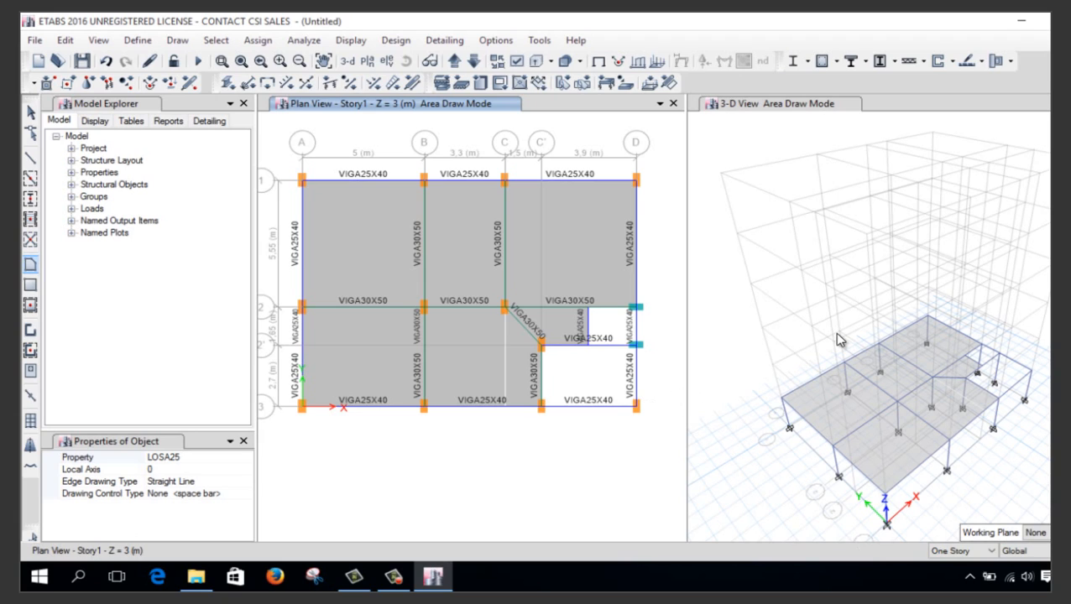
{"action": "key", "text": "Escape"}
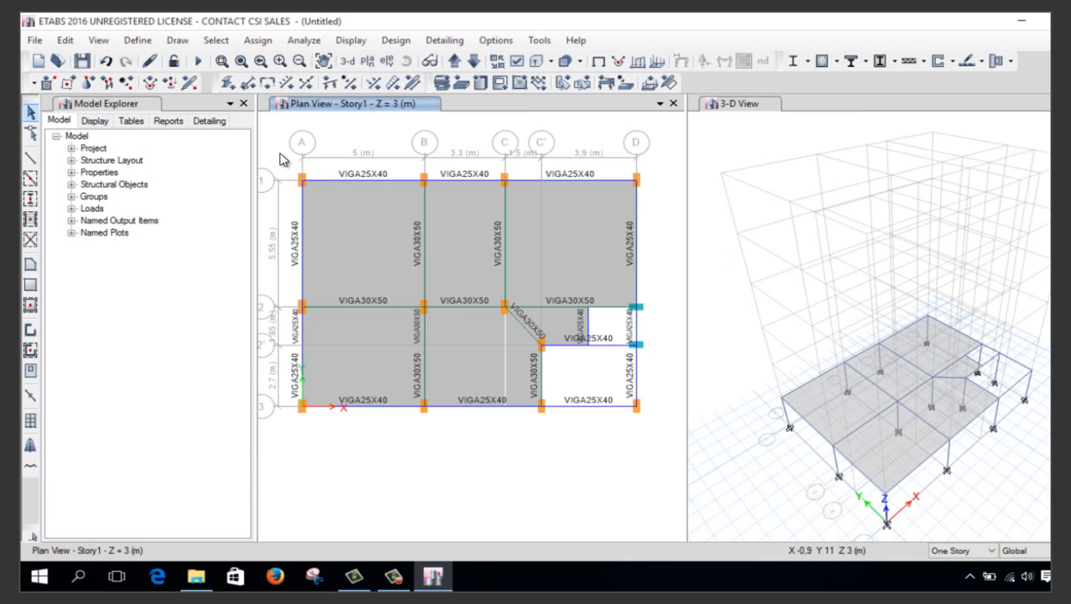
{"action": "left_click_drag", "start_coordinate": [279, 152], "coordinate": [633, 425]}
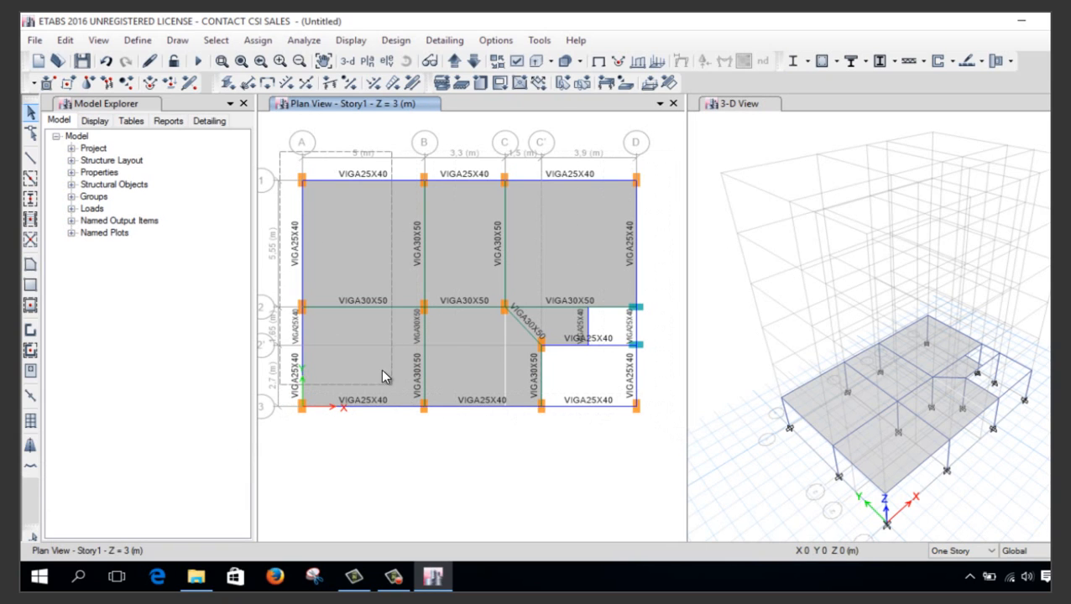
{"action": "right_click", "coordinate": [308, 175]}
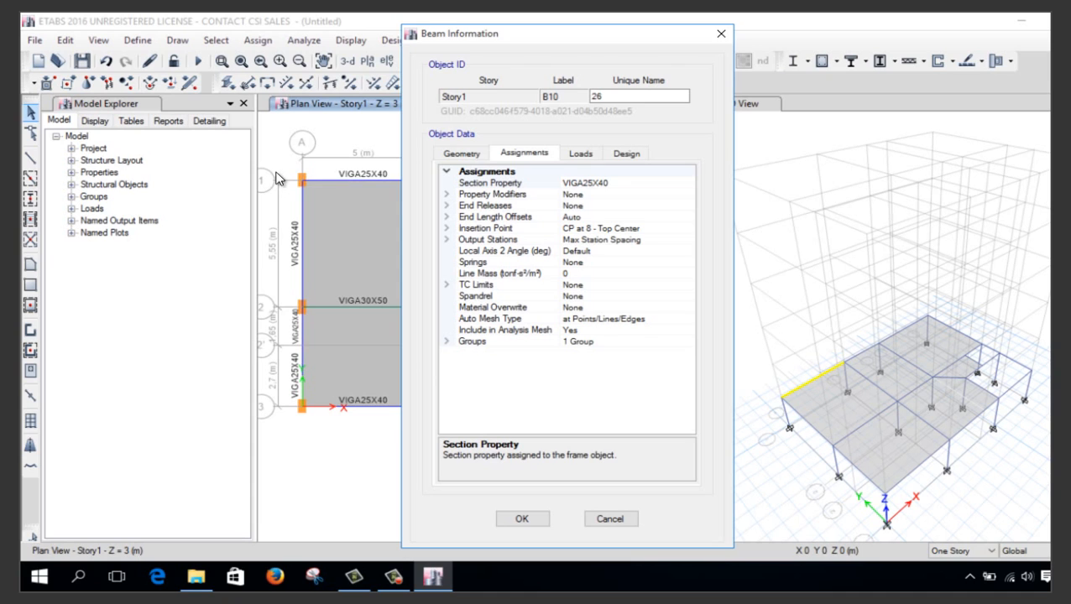
{"action": "key", "text": "Escape"}
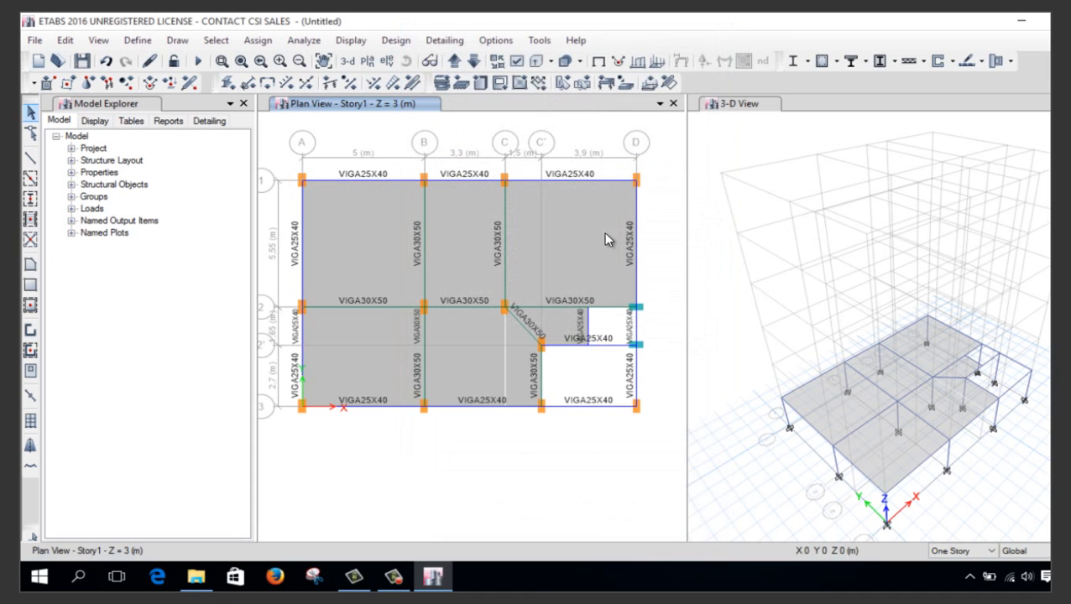
Divide the VIGA25X40 beam on grid 2' where it meets the replicated beam, breaking at intersections with selected frames and joints
{"action": "left_click", "coordinate": [612, 345]}
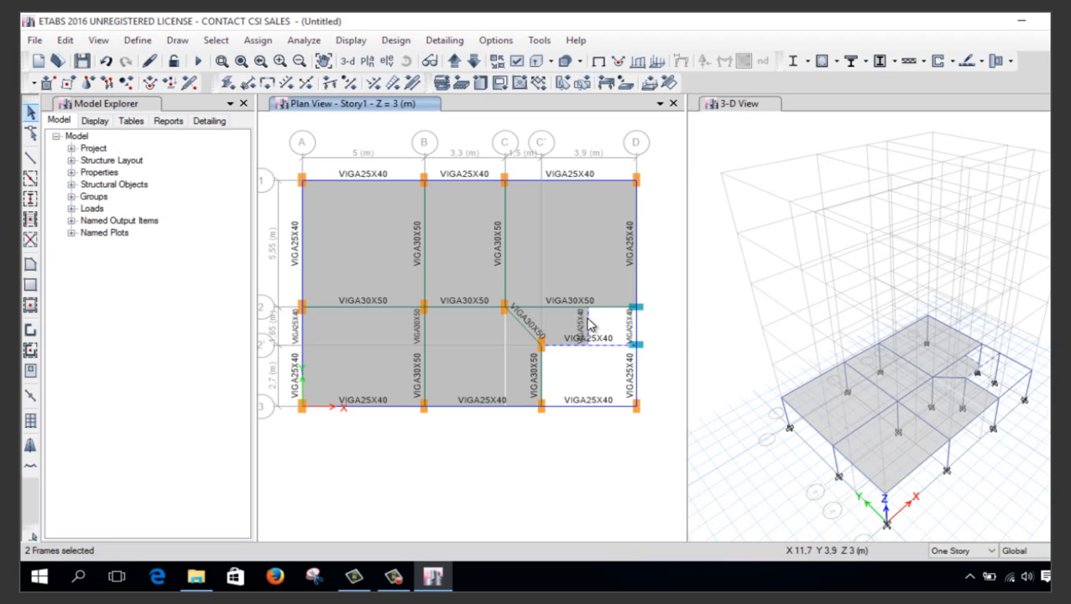
{"action": "left_click", "coordinate": [589, 346]}
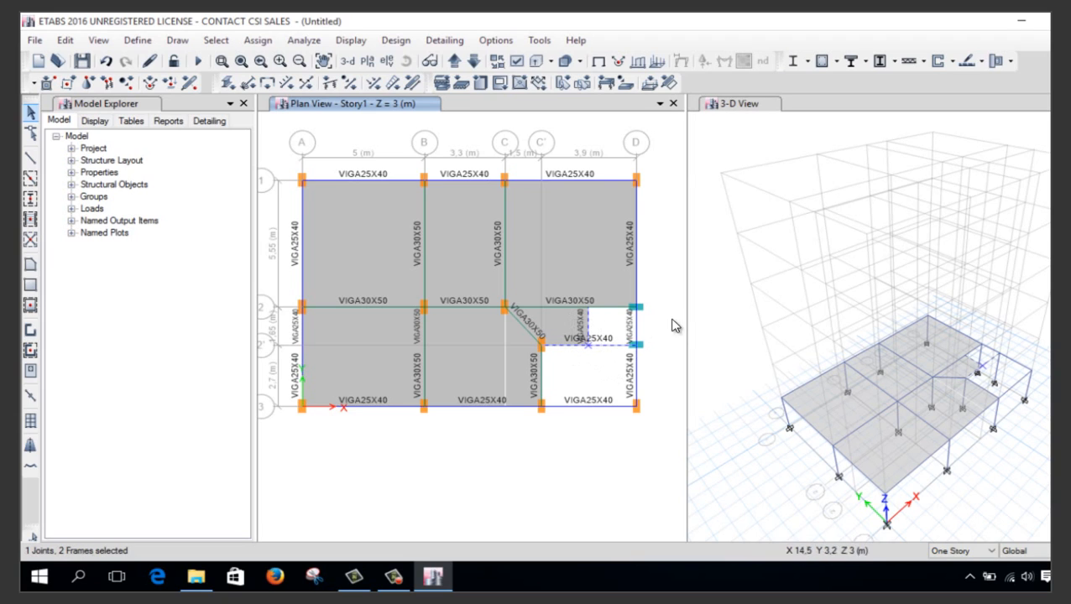
{"action": "right_click", "coordinate": [136, 107]}
{"action": "left_click", "coordinate": [67, 40]}
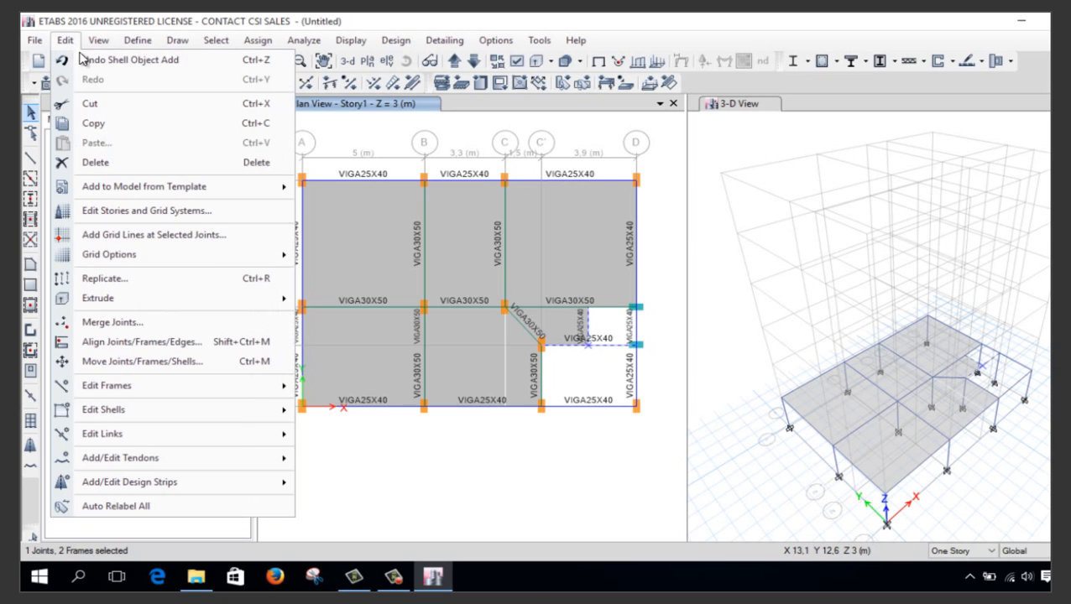
{"action": "mouse_move", "coordinate": [249, 383]}
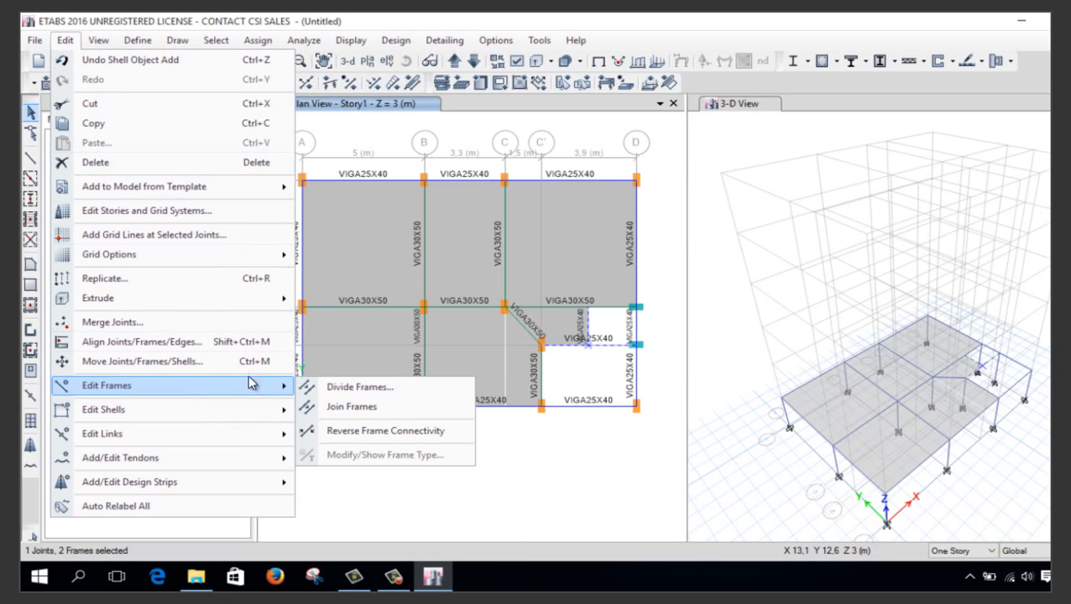
{"action": "left_click", "coordinate": [355, 388]}
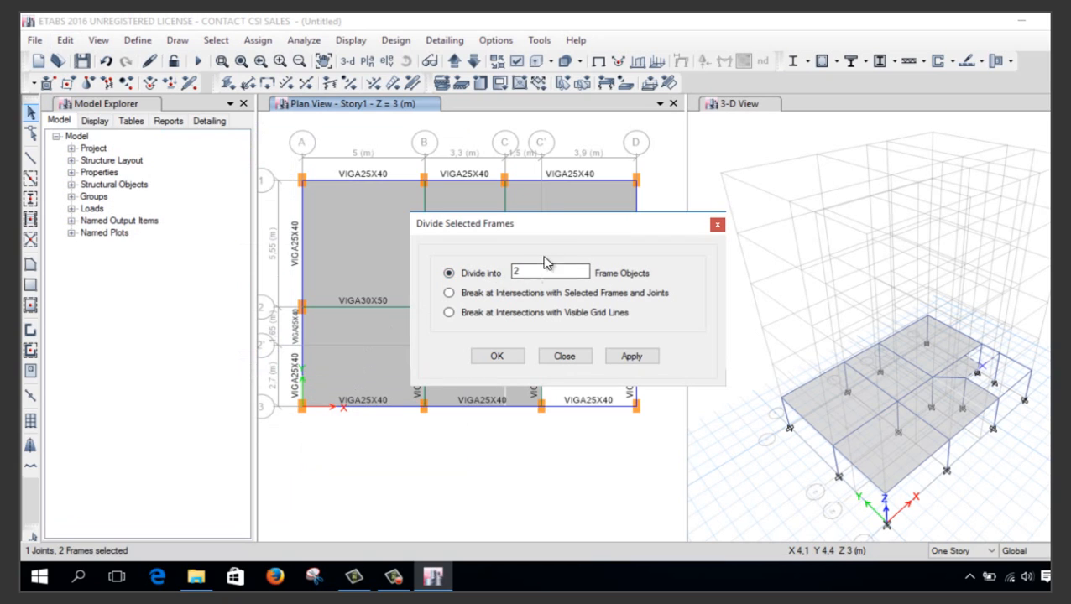
{"action": "left_click_drag", "start_coordinate": [558, 227], "coordinate": [262, 165]}
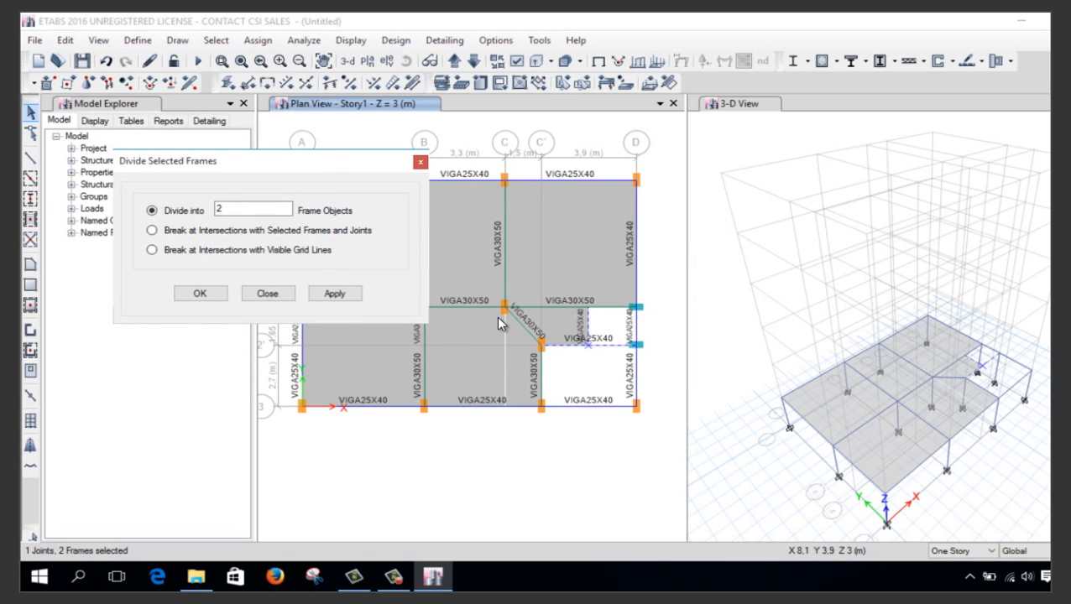
{"action": "left_click", "coordinate": [203, 230]}
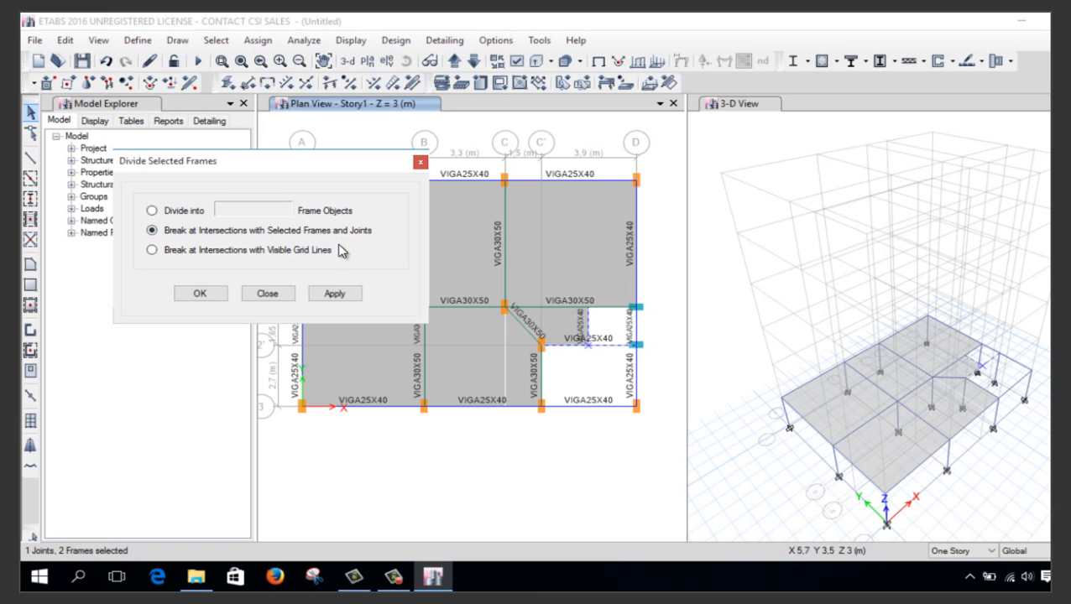
{"action": "left_click", "coordinate": [216, 300]}
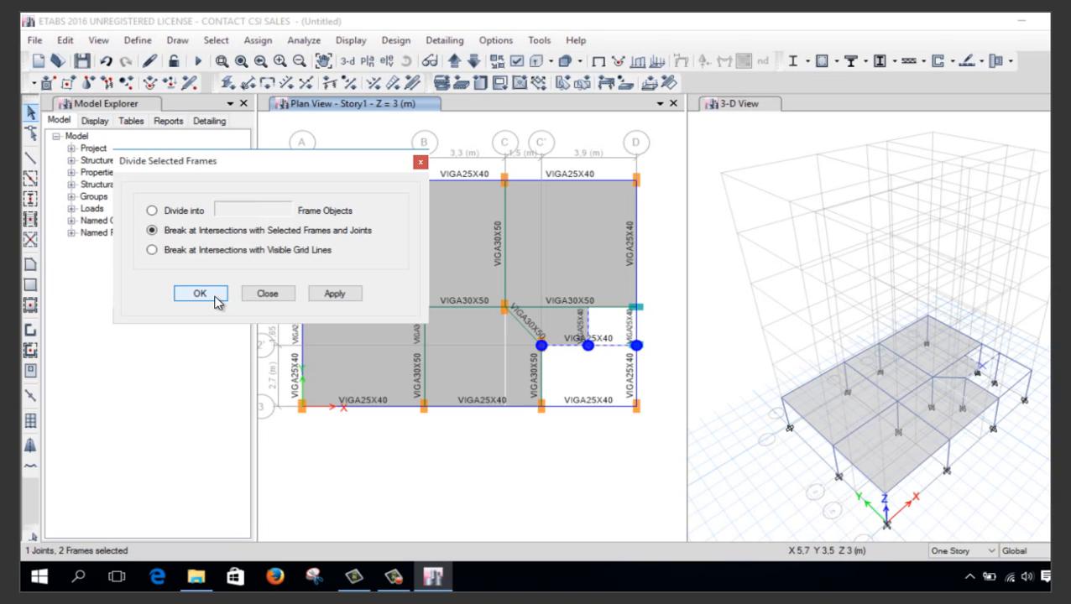
{"action": "left_click", "coordinate": [215, 297]}
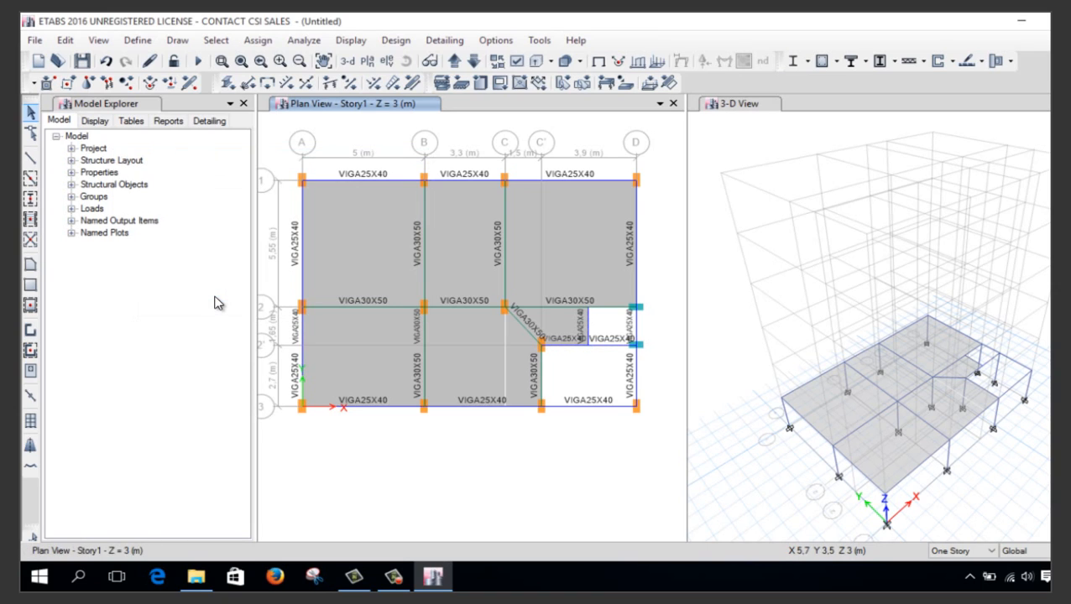
Divide the VIGA30X50 beam on grid 2 between C and D at the joint with the replicated beam
{"action": "left_click", "coordinate": [612, 309]}
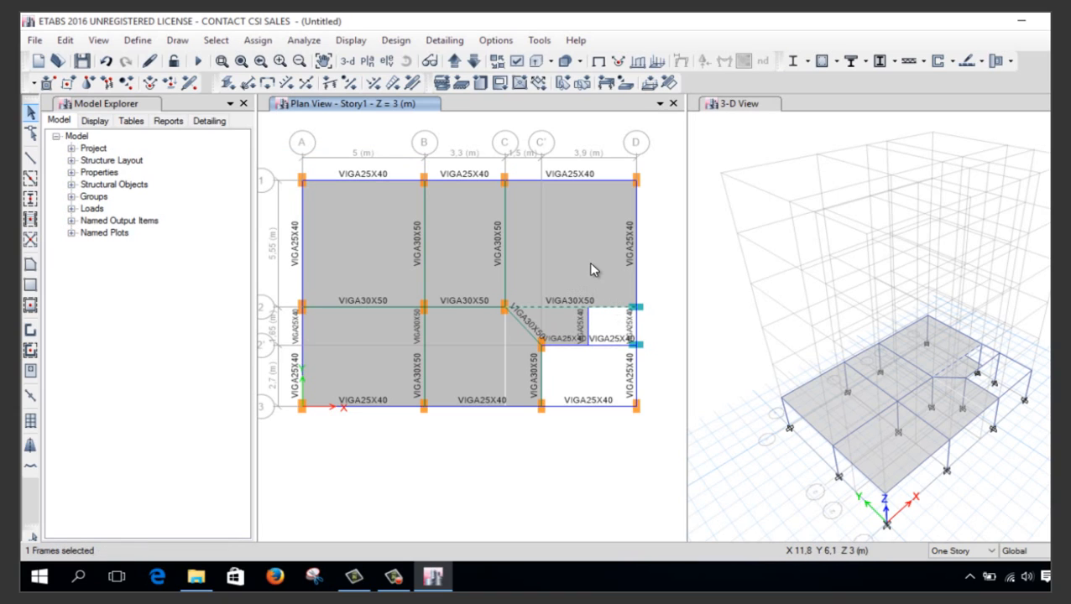
{"action": "left_click", "coordinate": [587, 307]}
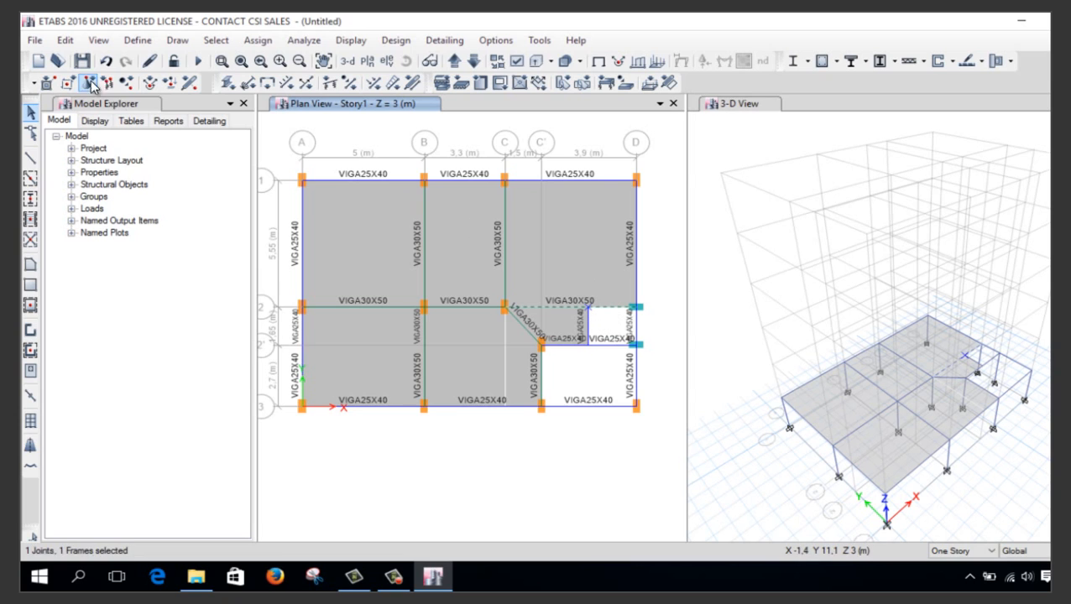
{"action": "left_click", "coordinate": [65, 39]}
{"action": "mouse_move", "coordinate": [202, 385]}
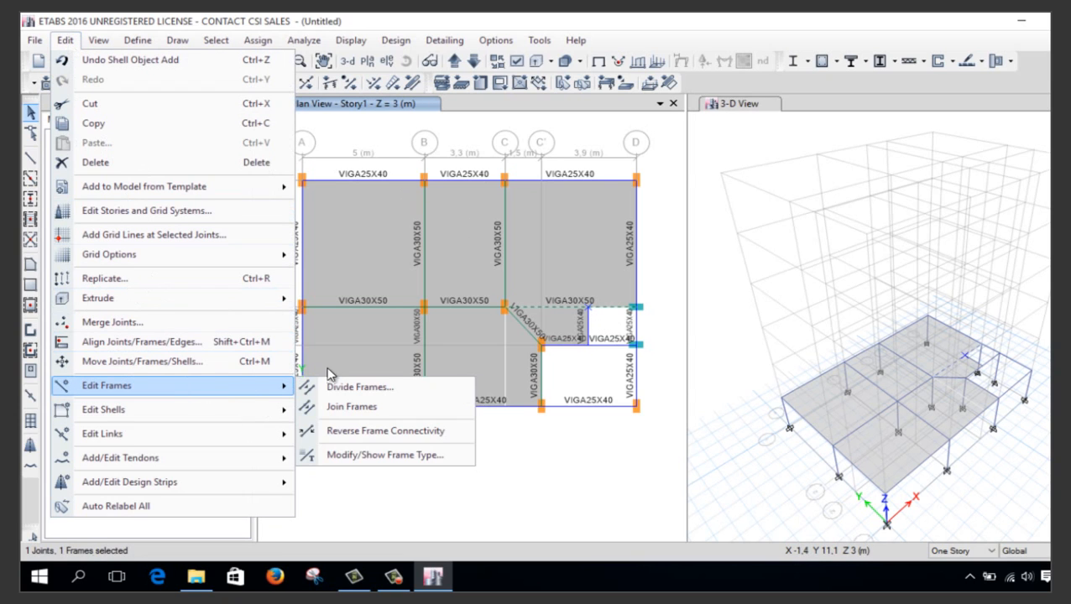
{"action": "left_click", "coordinate": [377, 389]}
{"action": "left_click", "coordinate": [214, 295]}
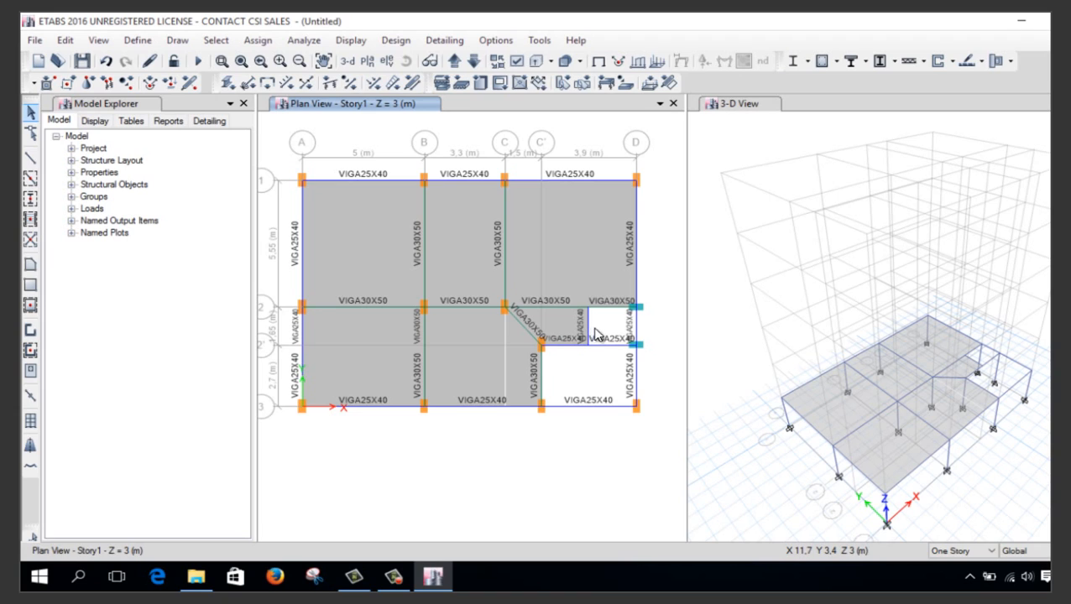
{"action": "left_click_drag", "start_coordinate": [637, 324], "coordinate": [604, 343]}
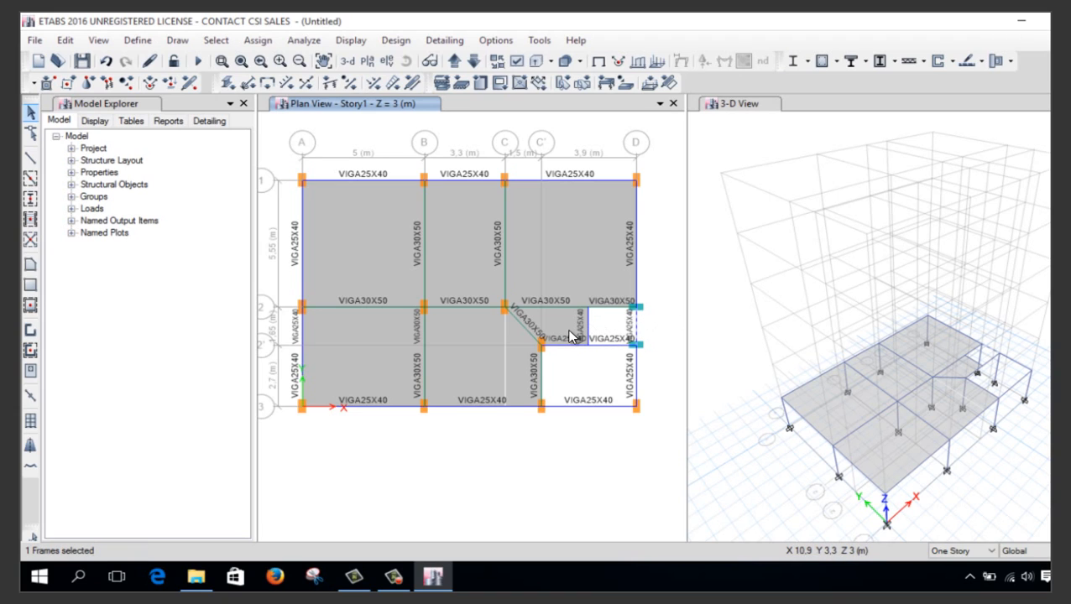
{"action": "left_click", "coordinate": [637, 336]}
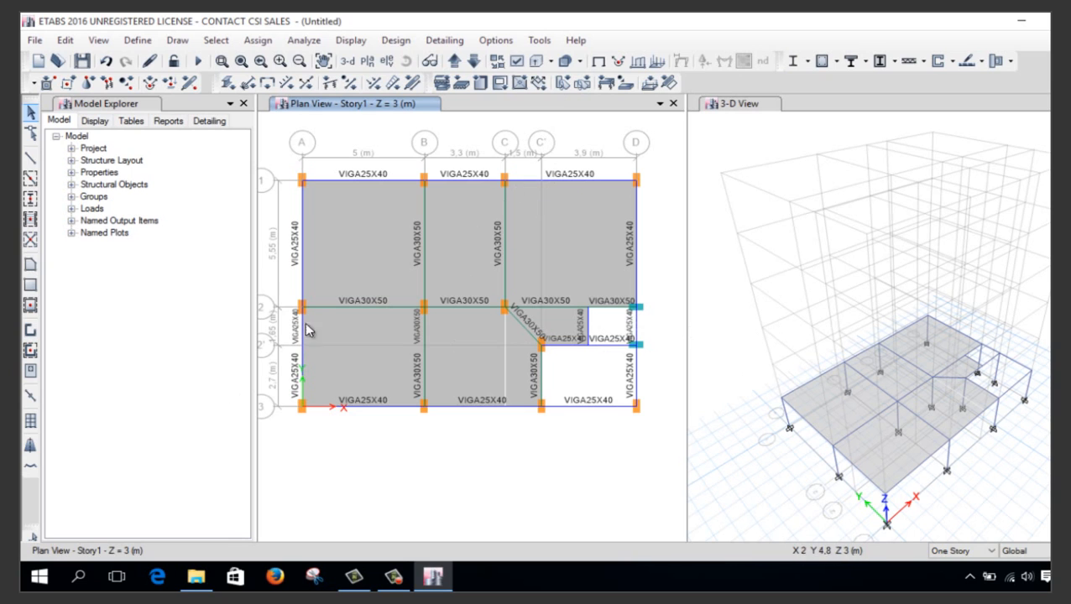
Hide grid lines 2' and C' by setting their visibility to No in grid system G1
{"action": "right_click", "coordinate": [420, 456]}
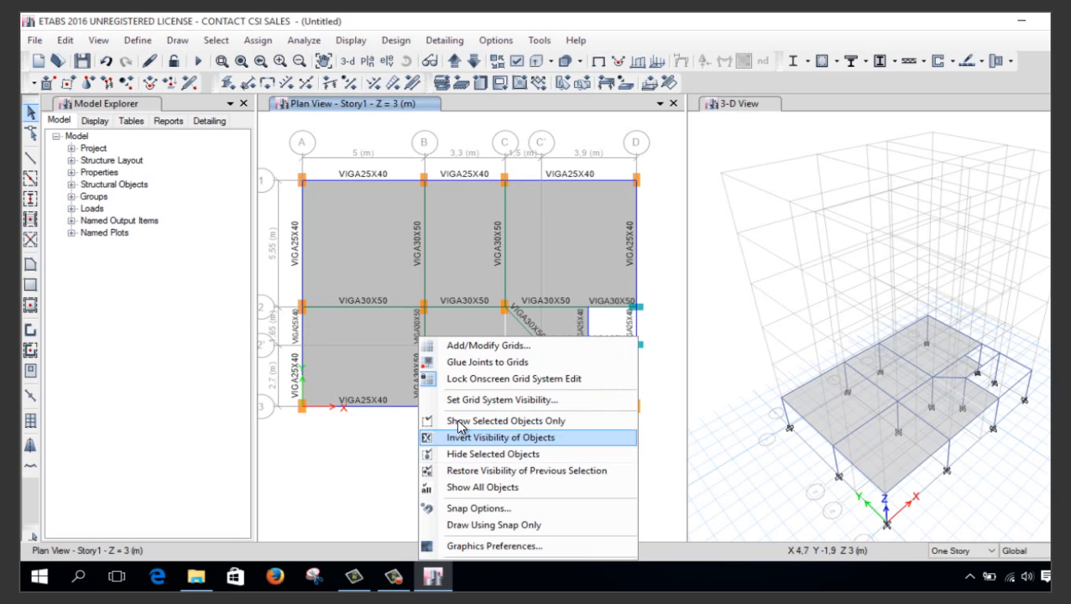
{"action": "left_click", "coordinate": [497, 348]}
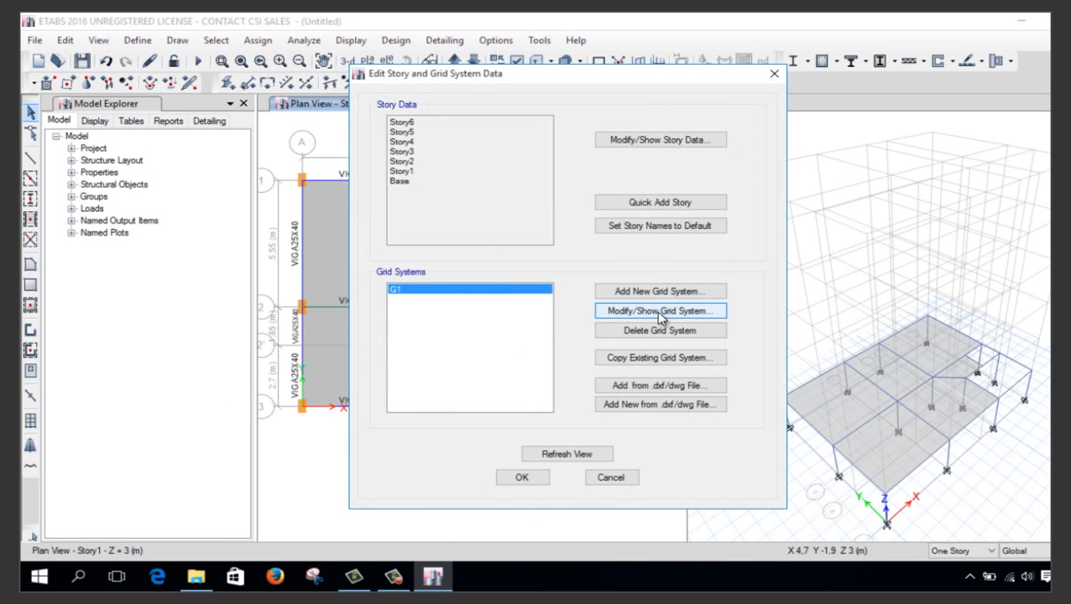
{"action": "left_click", "coordinate": [658, 312]}
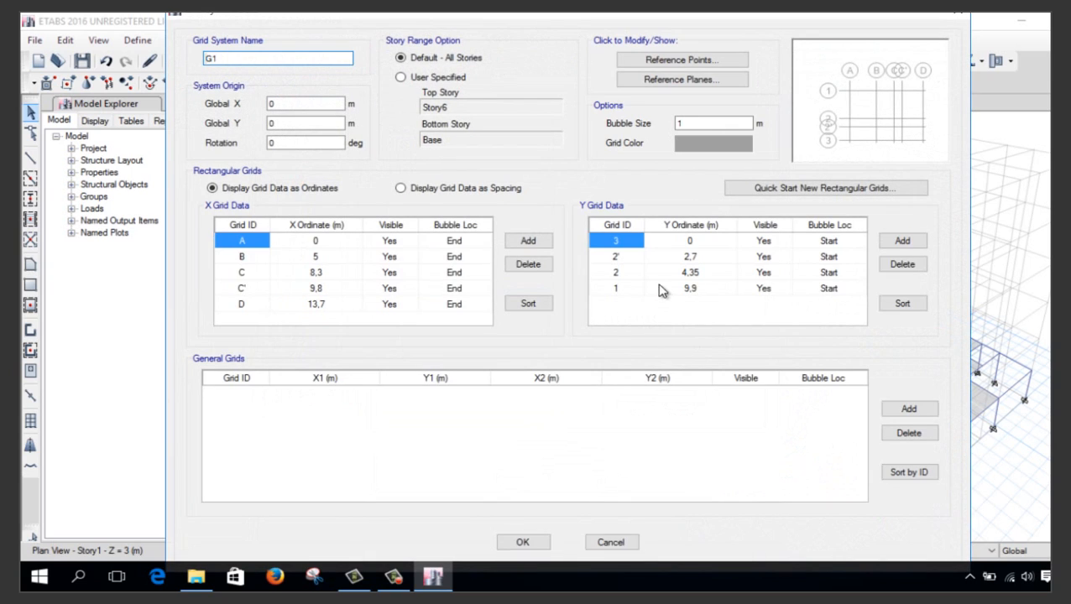
{"action": "left_click", "coordinate": [768, 259]}
{"action": "left_click", "coordinate": [770, 260]}
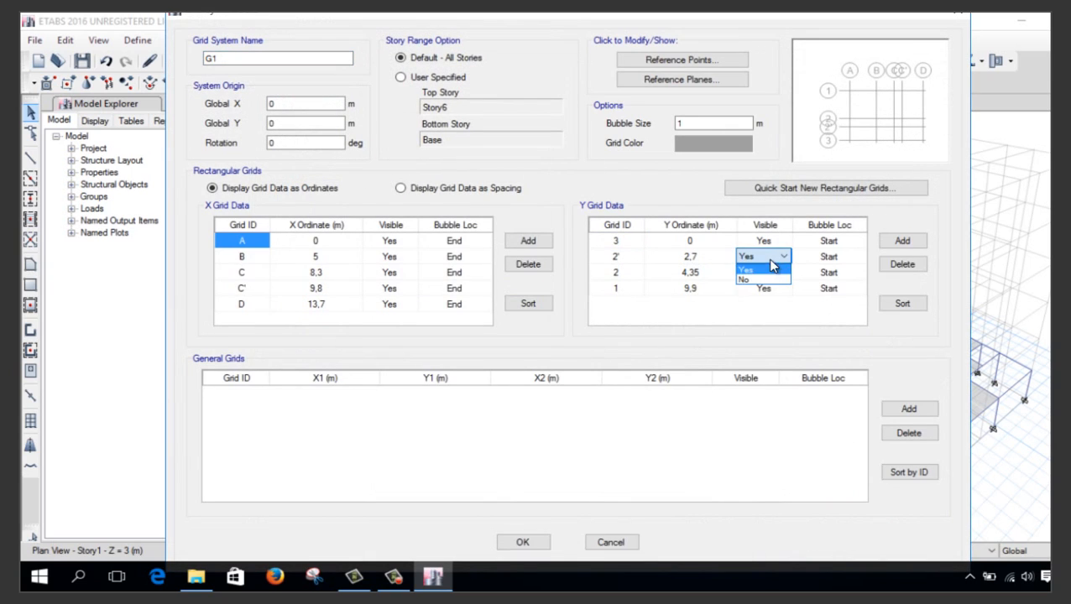
{"action": "left_click", "coordinate": [764, 279]}
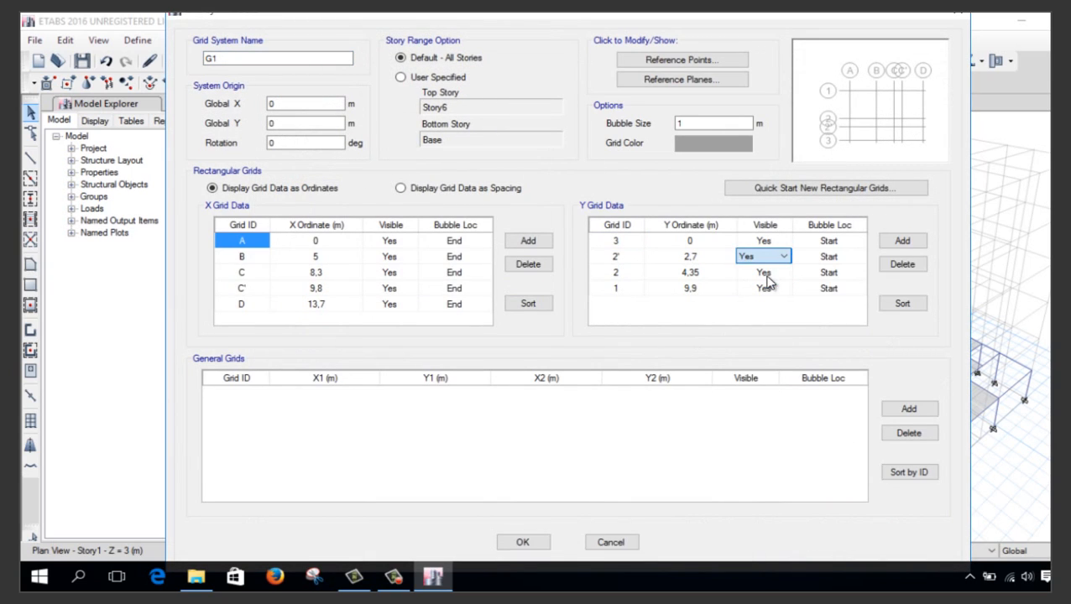
{"action": "left_click", "coordinate": [335, 287]}
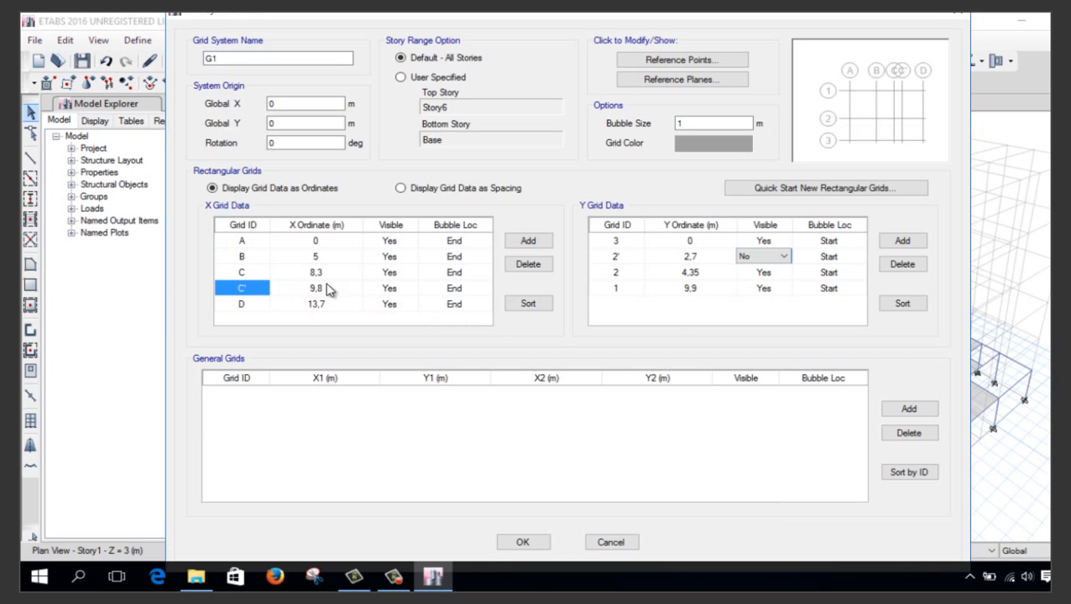
{"action": "left_click", "coordinate": [404, 289]}
{"action": "left_click", "coordinate": [408, 288]}
{"action": "left_click", "coordinate": [394, 307]}
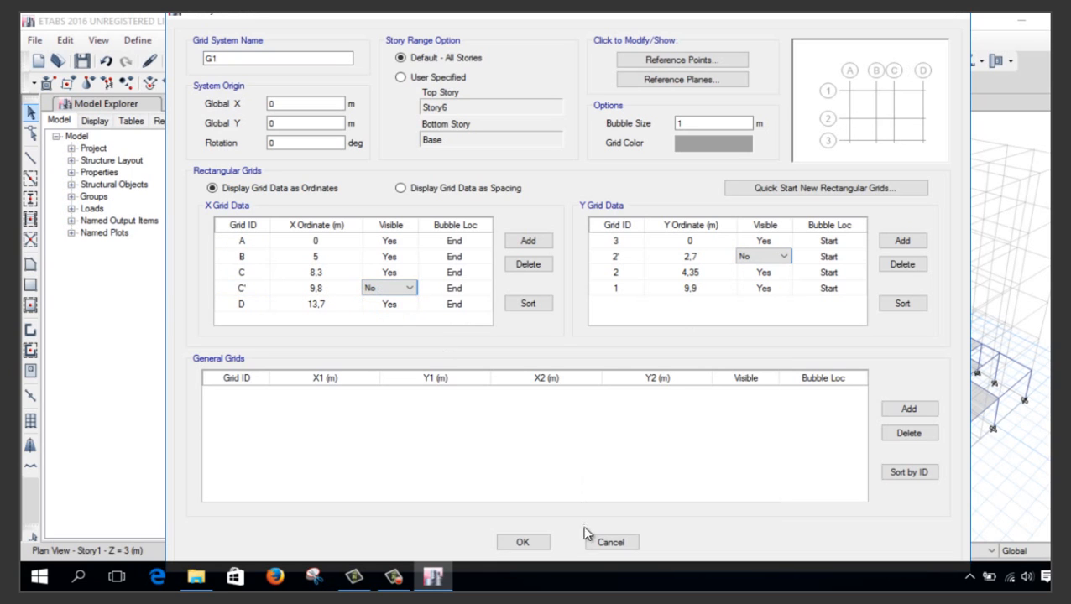
{"action": "left_click", "coordinate": [532, 545]}
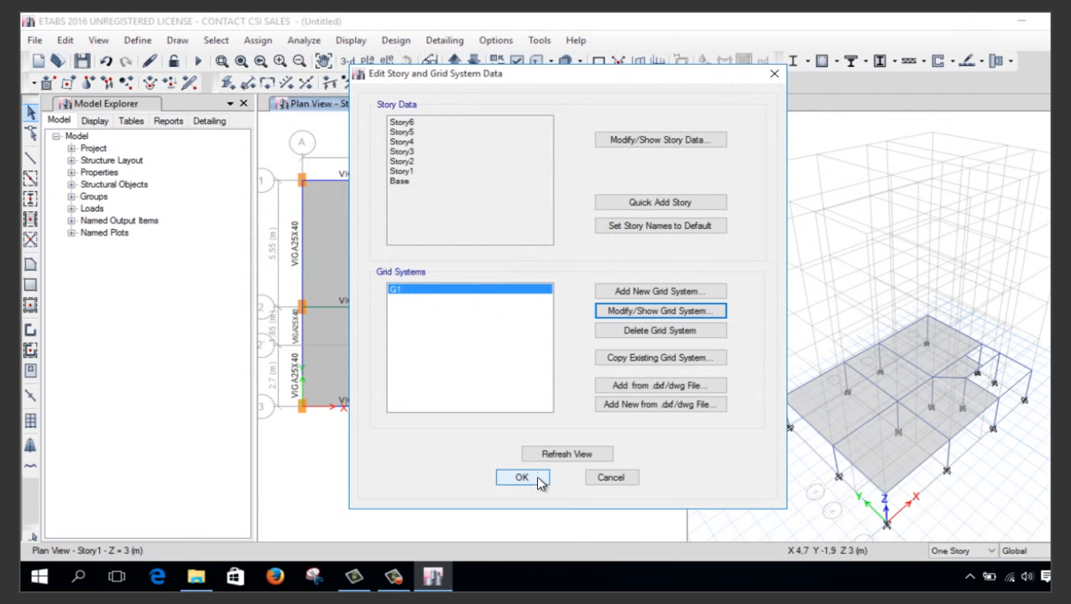
{"action": "left_click", "coordinate": [534, 475]}
Assign the VIGA20X25 section to the short beam between grids 2 and 2' at X = 11.7 m
{"action": "middle_click_drag", "start_coordinate": [539, 426], "coordinate": [463, 333]}
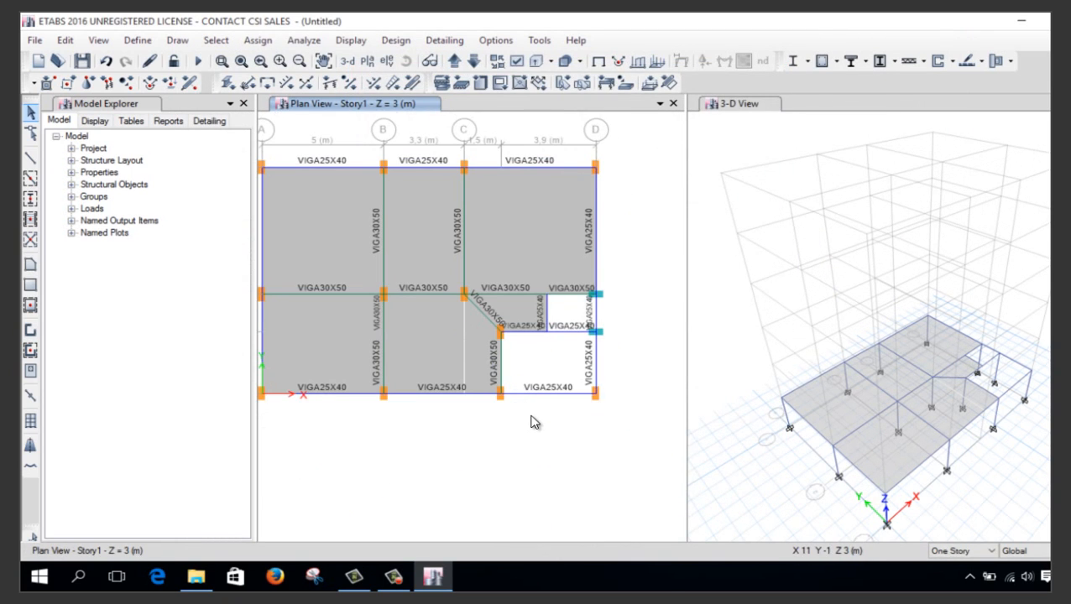
{"action": "scroll", "coordinate": [525, 416], "scroll_direction": "up", "scroll_amount": 3}
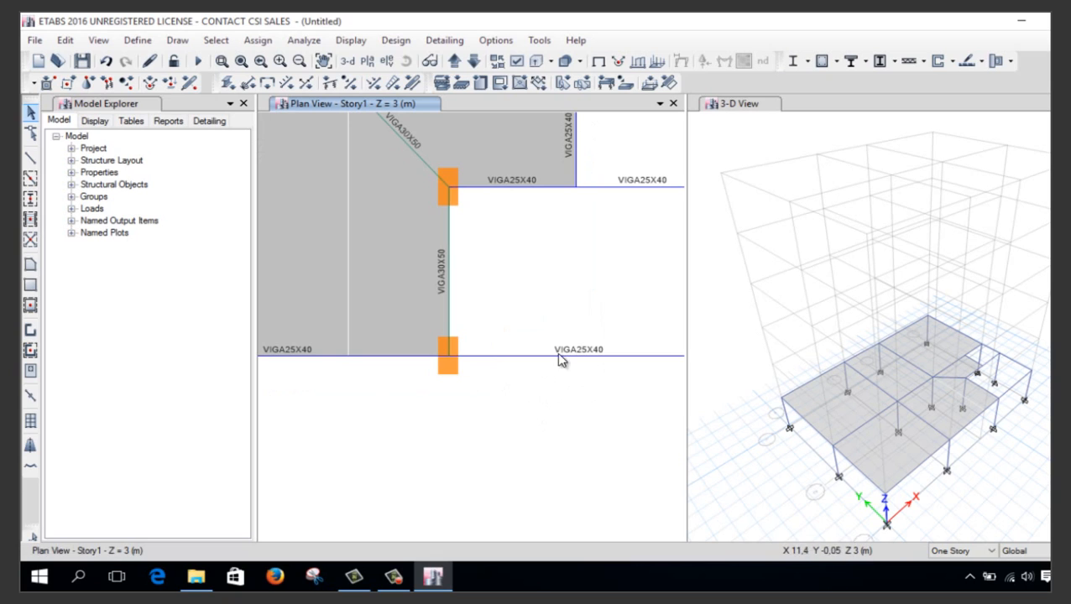
{"action": "left_click", "coordinate": [241, 63]}
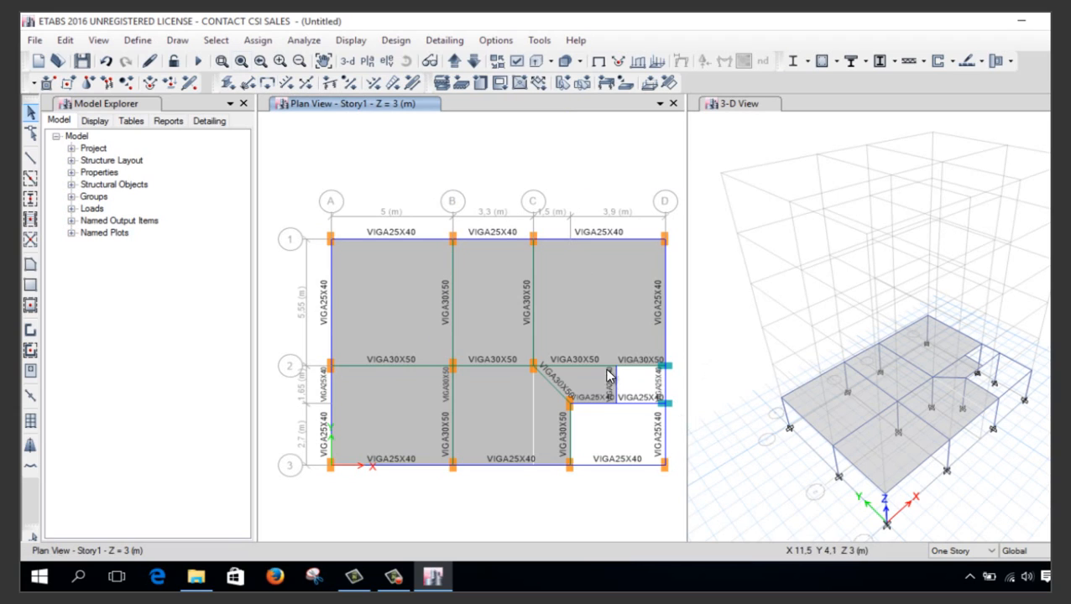
{"action": "left_click_drag", "start_coordinate": [604, 353], "coordinate": [629, 432]}
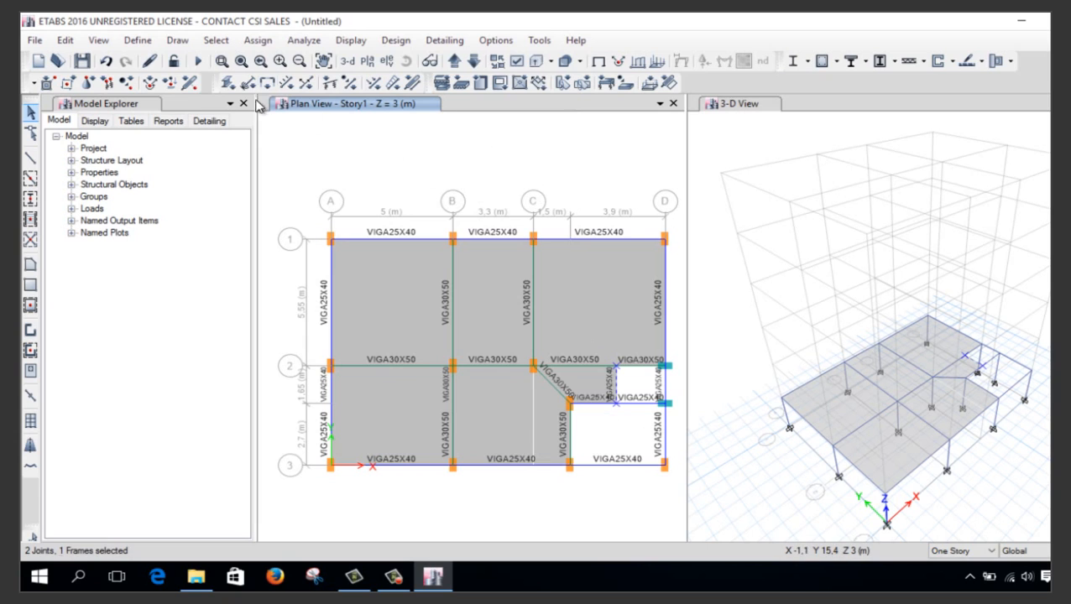
{"action": "left_click", "coordinate": [229, 82]}
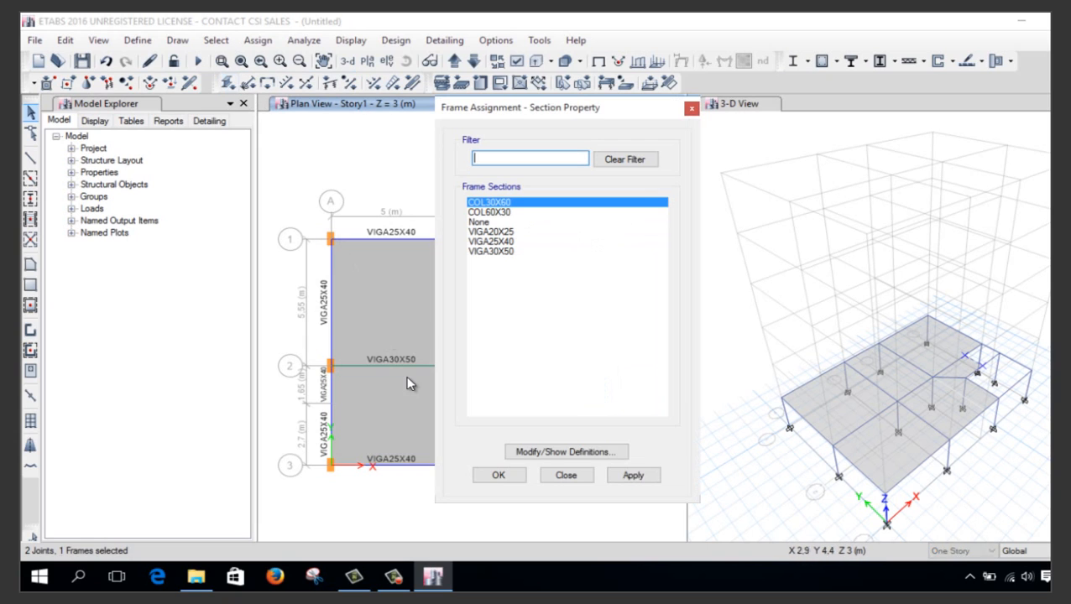
{"action": "left_click", "coordinate": [495, 232]}
{"action": "left_click", "coordinate": [499, 477]}
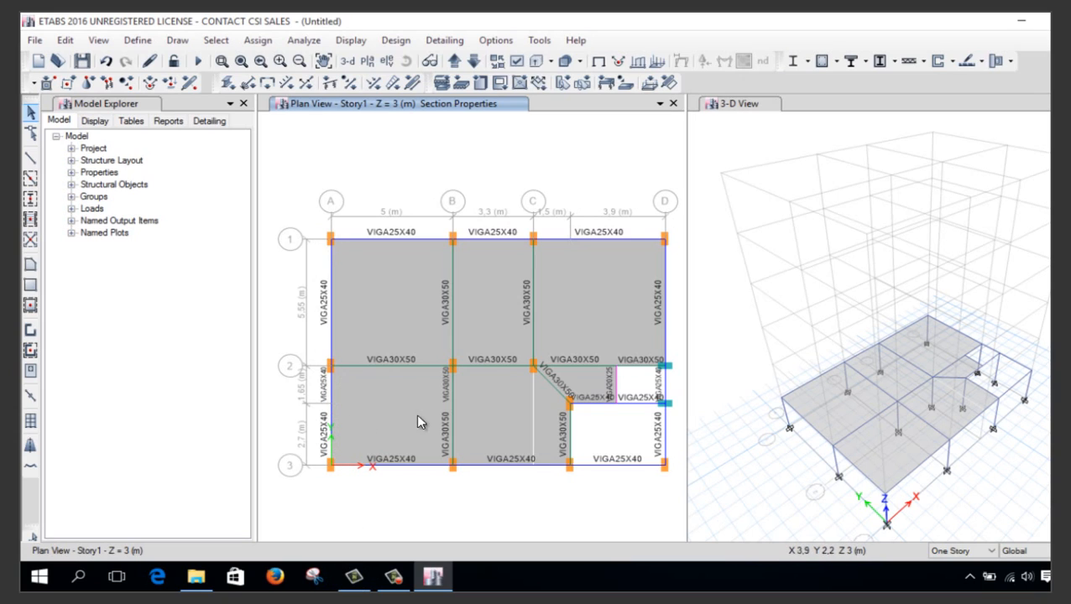
Undo the last section assignment on the short beam at X = 11.7 m
{"action": "left_click", "coordinate": [333, 398]}
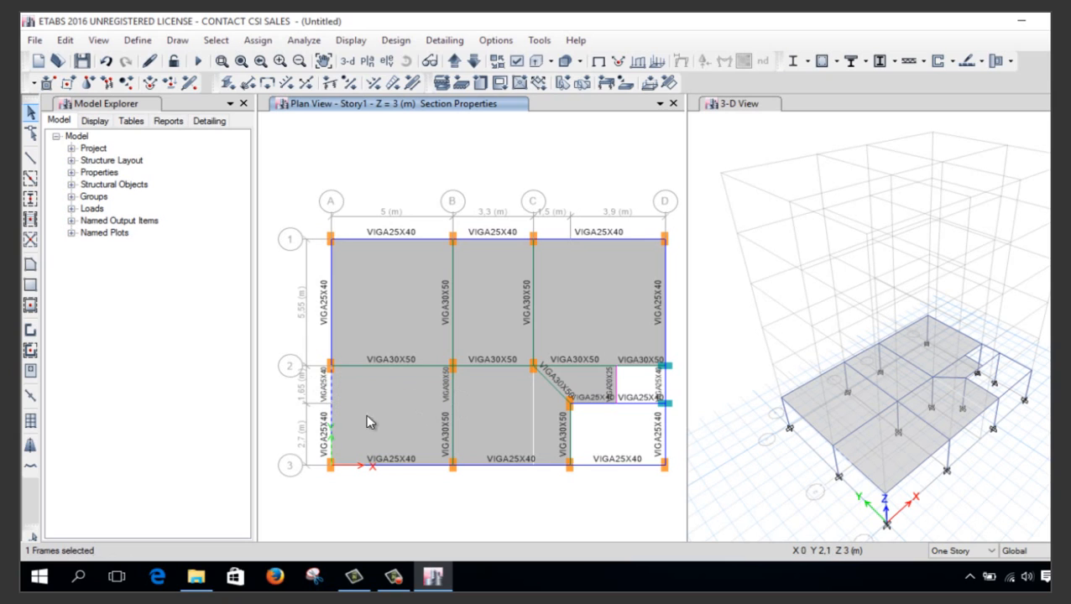
{"action": "left_click", "coordinate": [65, 45]}
{"action": "left_click", "coordinate": [65, 58]}
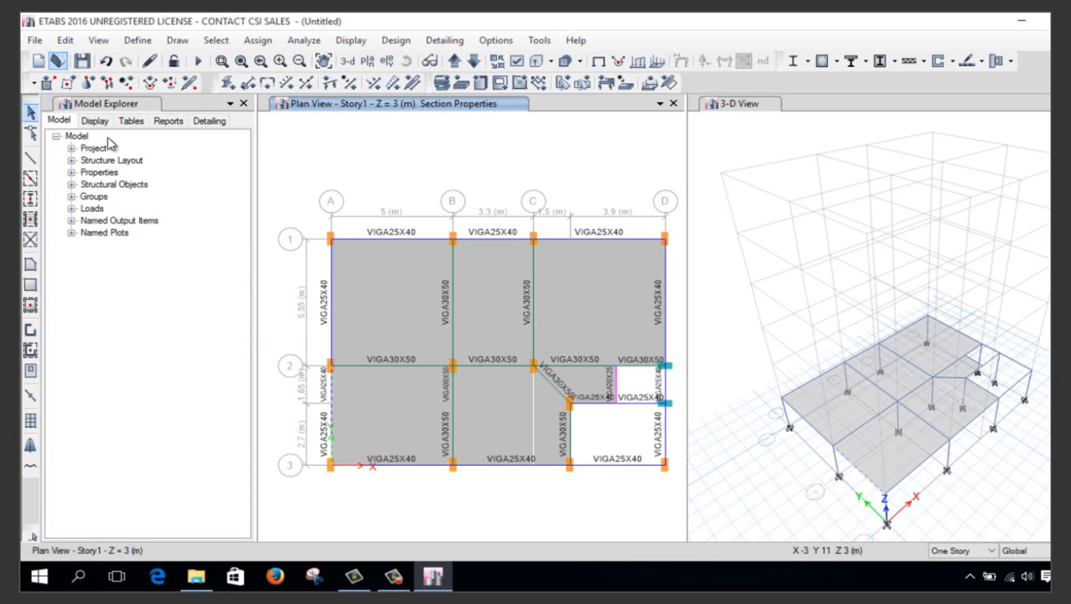
{"action": "left_click", "coordinate": [65, 40]}
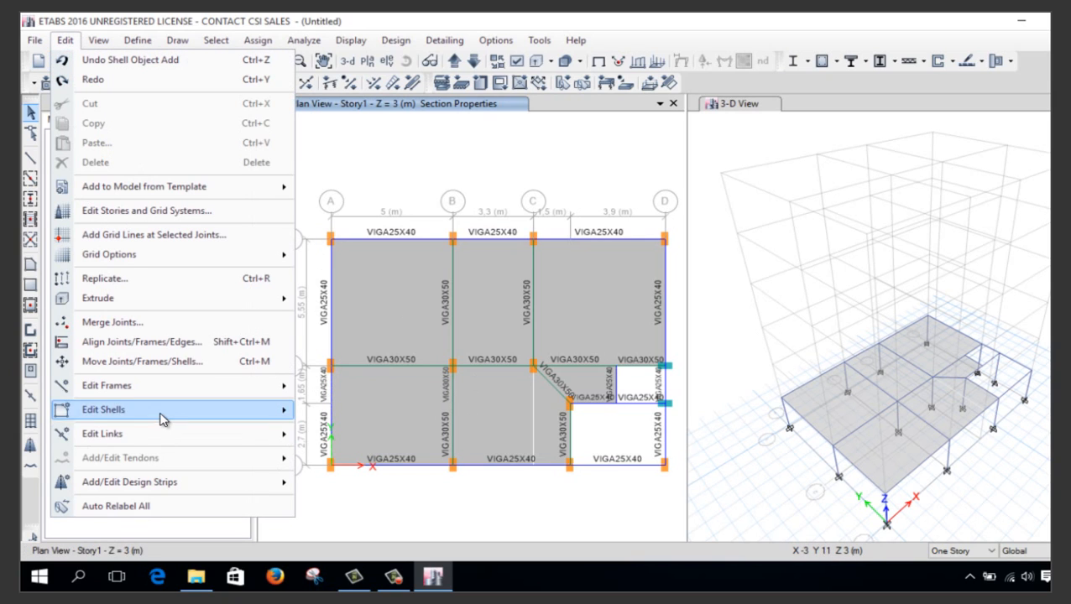
{"action": "mouse_move", "coordinate": [177, 388]}
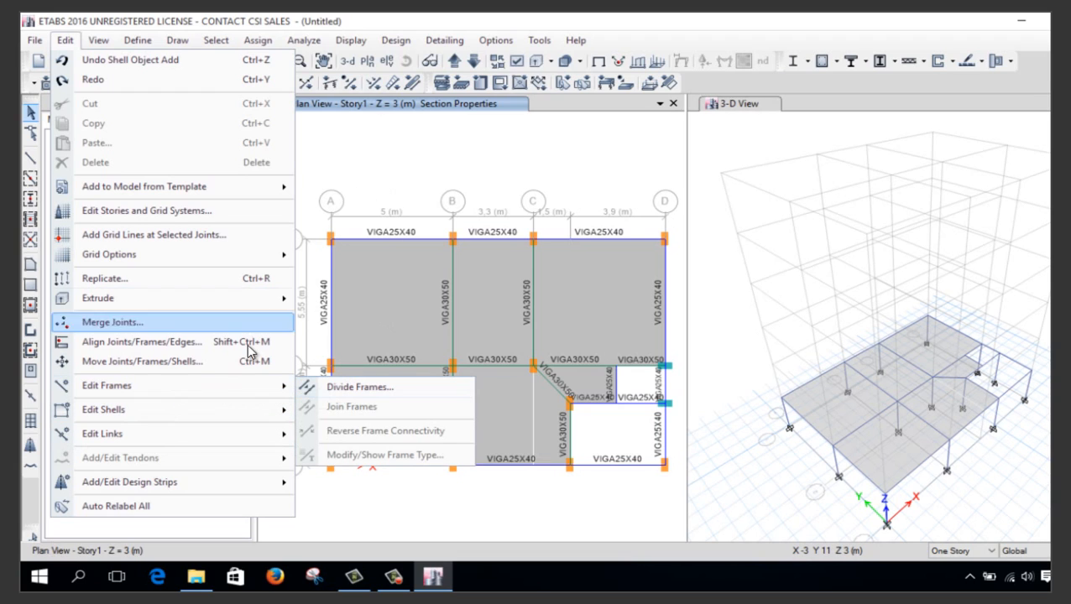
{"action": "left_click", "coordinate": [365, 165]}
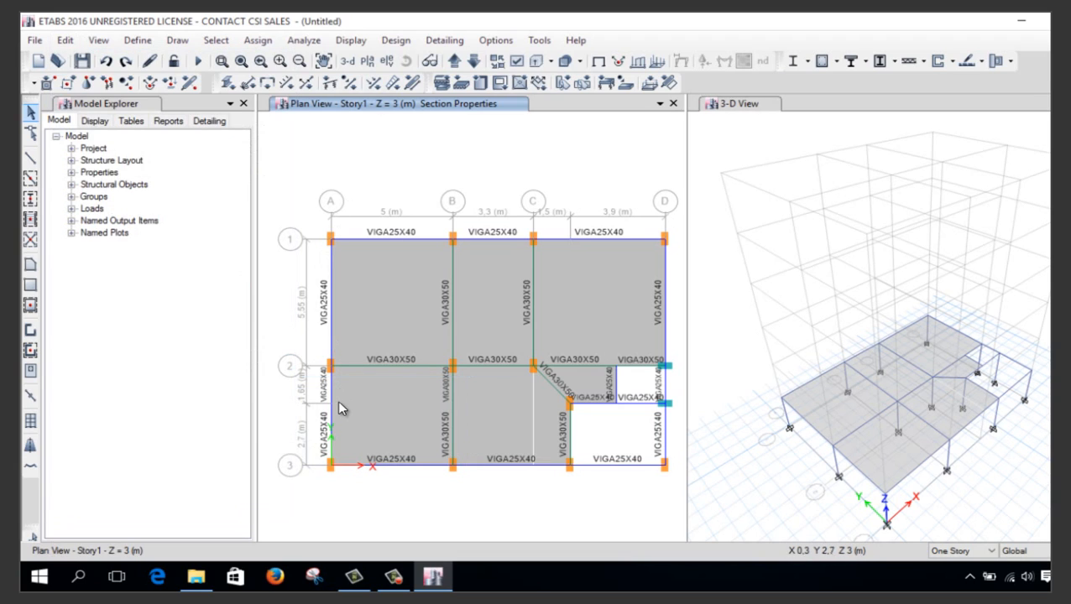
Join the two VIGA25X40 beam segments on grid A between grids 2 and 3 into one frame
{"action": "left_click", "coordinate": [336, 400]}
{"action": "left_click", "coordinate": [332, 422]}
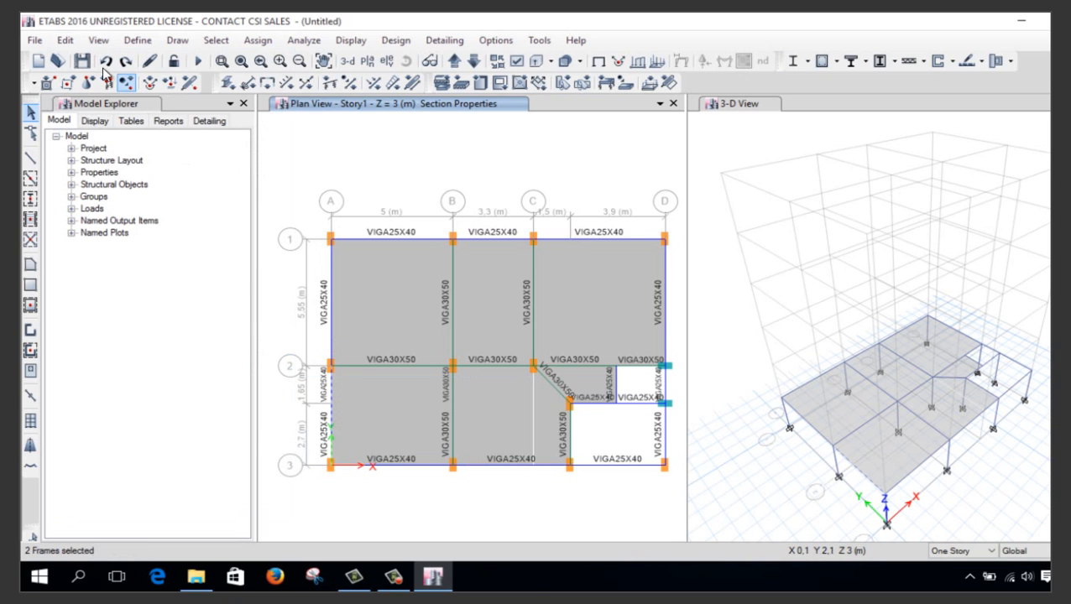
{"action": "left_click", "coordinate": [66, 41]}
{"action": "mouse_move", "coordinate": [265, 390]}
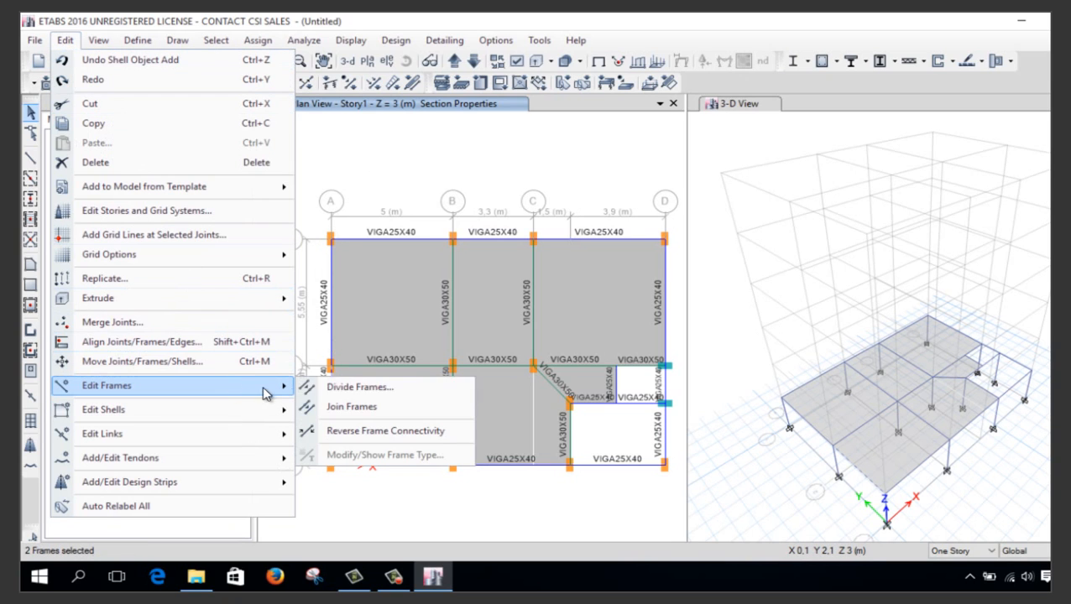
{"action": "left_click", "coordinate": [359, 407]}
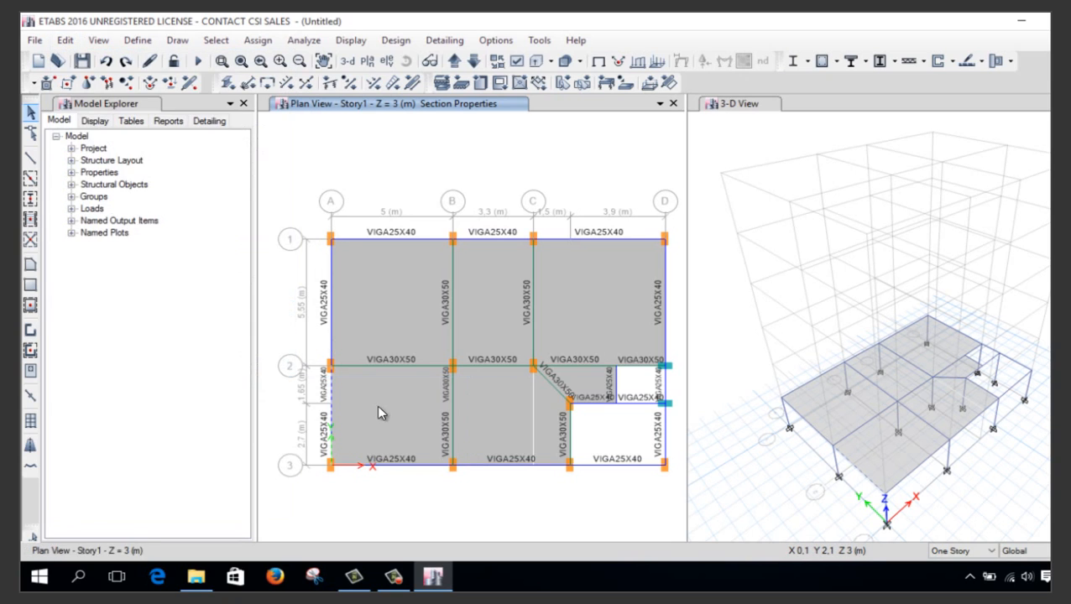
Join the two VIGA30X50 beam segments on grid B between grids 2 and 3 into one frame
{"action": "left_click", "coordinate": [455, 408]}
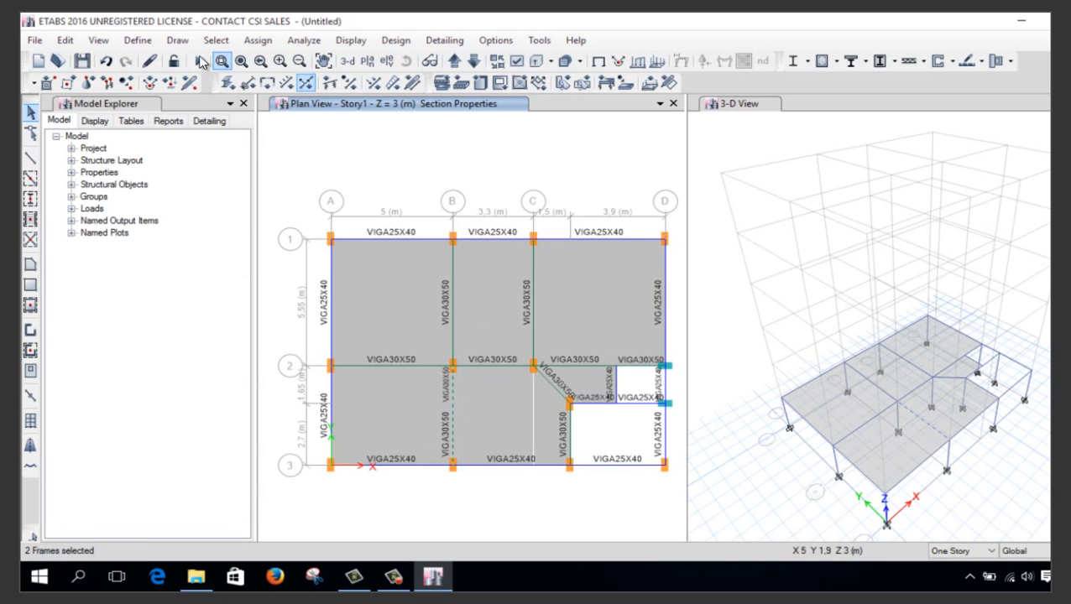
{"action": "left_click", "coordinate": [67, 41]}
{"action": "mouse_move", "coordinate": [265, 390]}
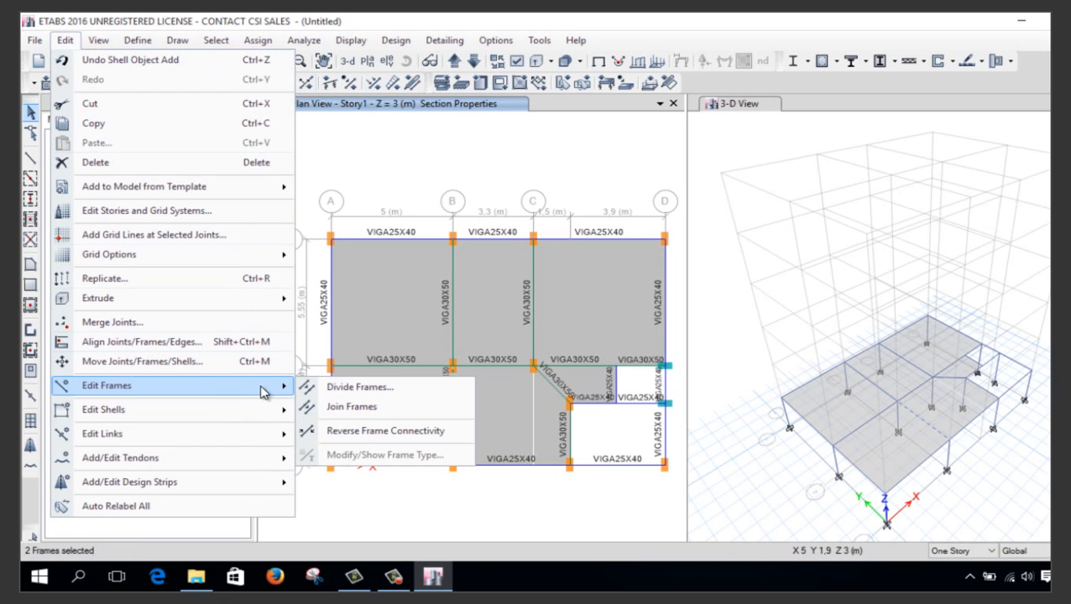
{"action": "left_click", "coordinate": [303, 409]}
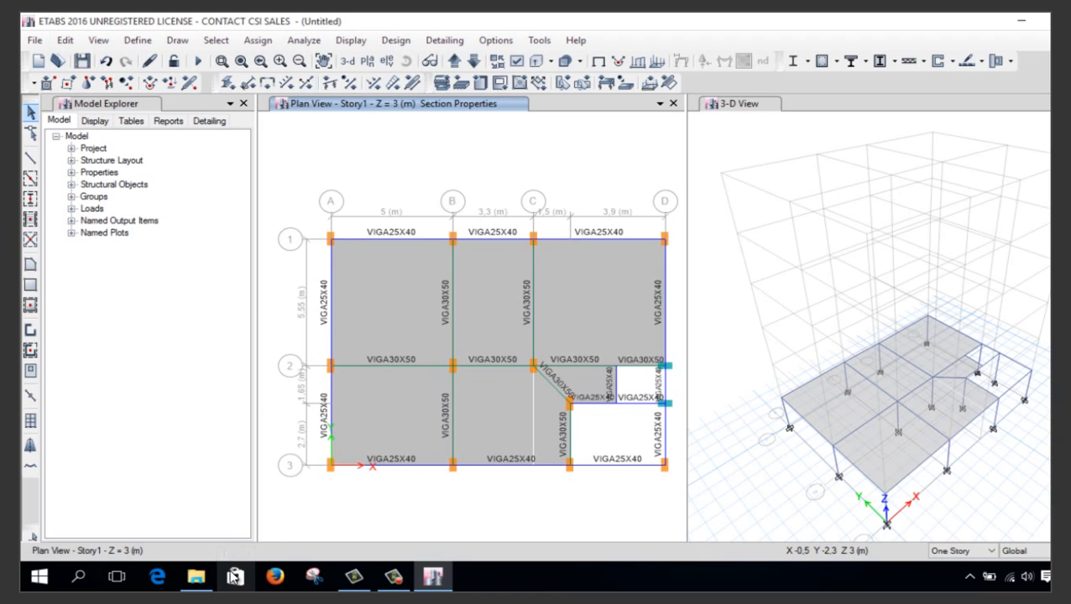
Select the VIGA25X40 beam on grid 1 between grids A and B
{"action": "left_click", "coordinate": [403, 239]}
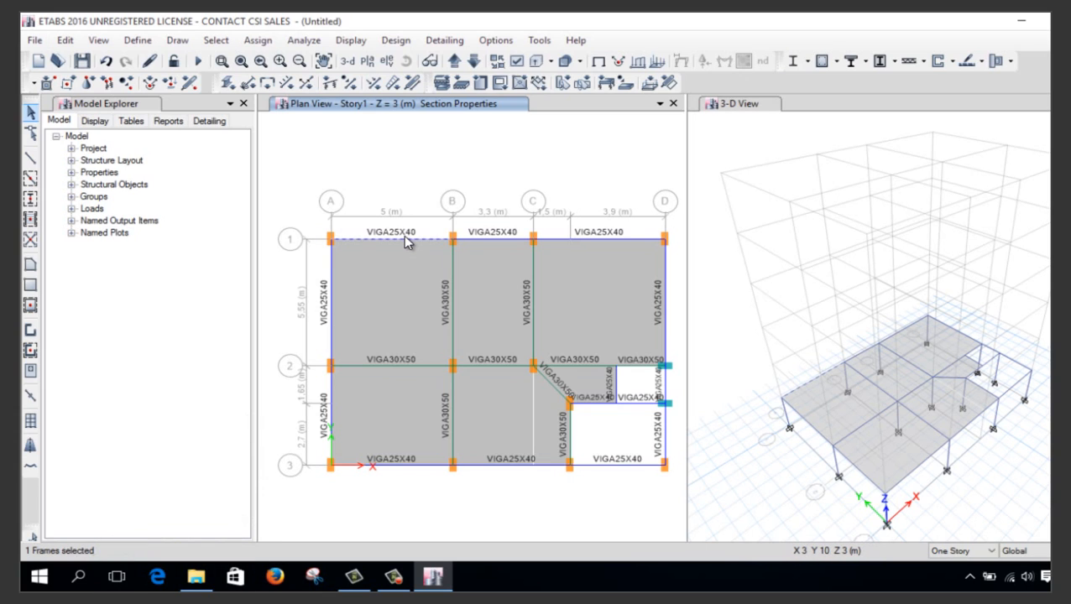
Replicate the two selected VIGA25X40 beams on grid line 1 between axes A and C once, with dx 0 and dy 1,5 m
{"action": "left_click", "coordinate": [65, 40]}
{"action": "left_click", "coordinate": [235, 285]}
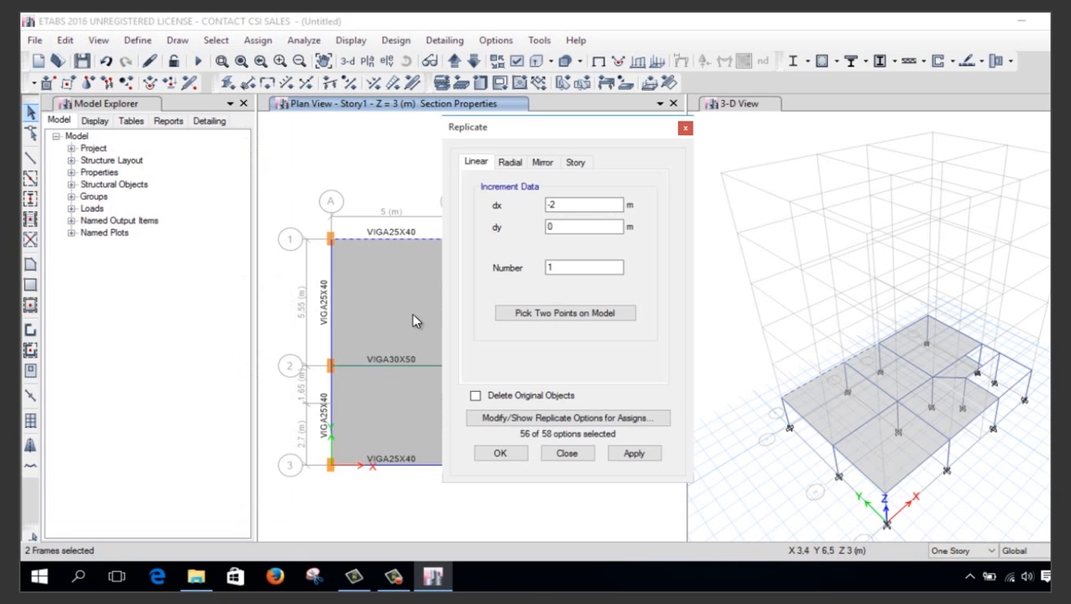
{"action": "left_click_drag", "start_coordinate": [578, 206], "coordinate": [504, 205]}
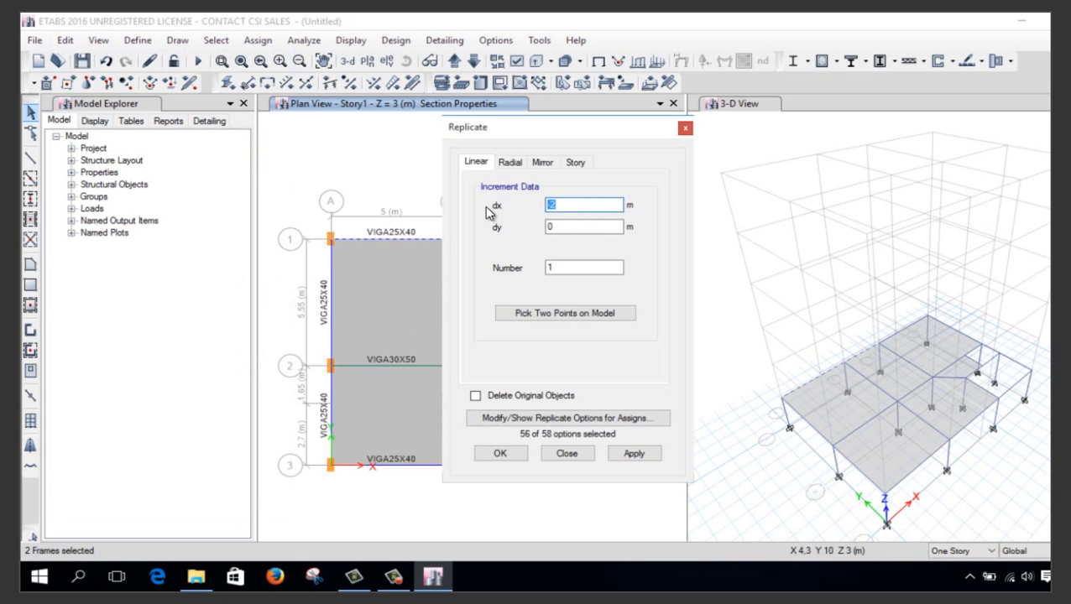
{"action": "type", "text": "0"}
{"action": "left_click_drag", "start_coordinate": [577, 227], "coordinate": [508, 231]}
{"action": "type", "text": "1,5"}
{"action": "left_click", "coordinate": [508, 451]}
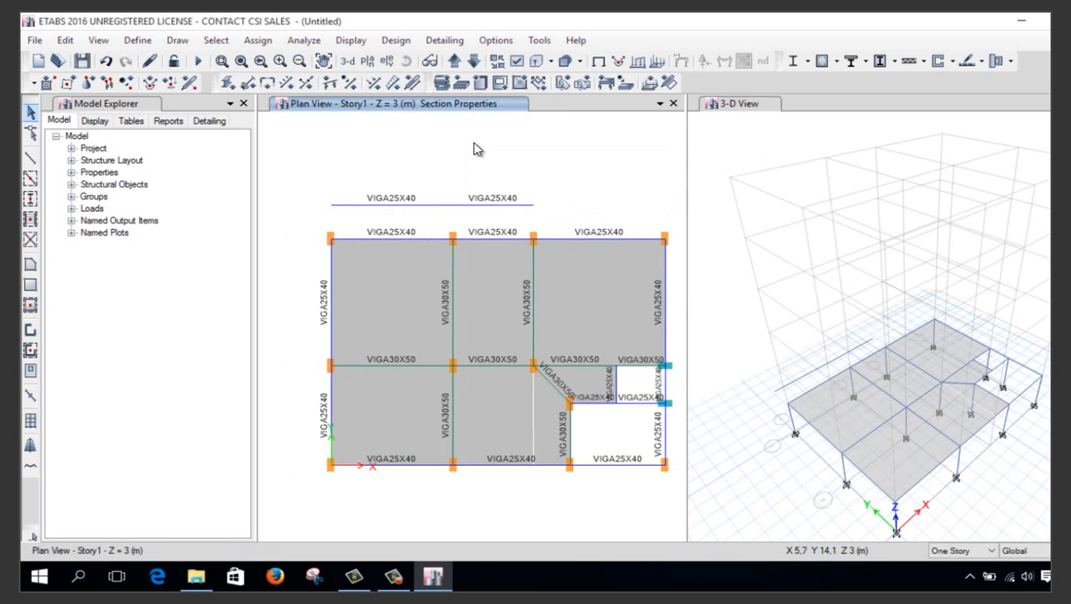
Replicate the VIGA25X40 beam on grid line 1 between axes C and D once, with dx 0 and dy 2,15 m
{"action": "left_click", "coordinate": [592, 238]}
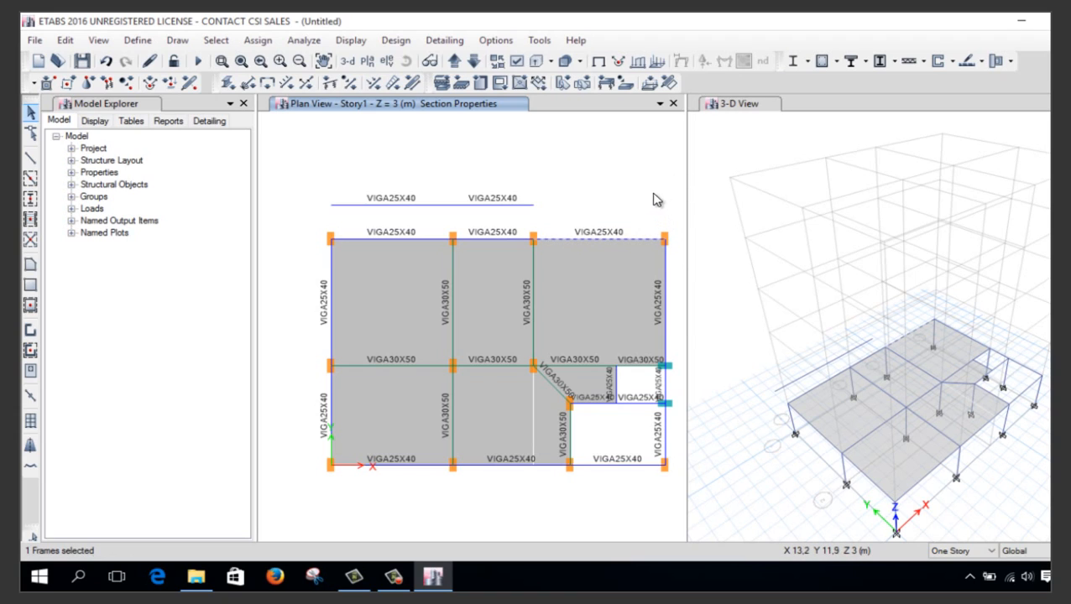
{"action": "left_click", "coordinate": [72, 42]}
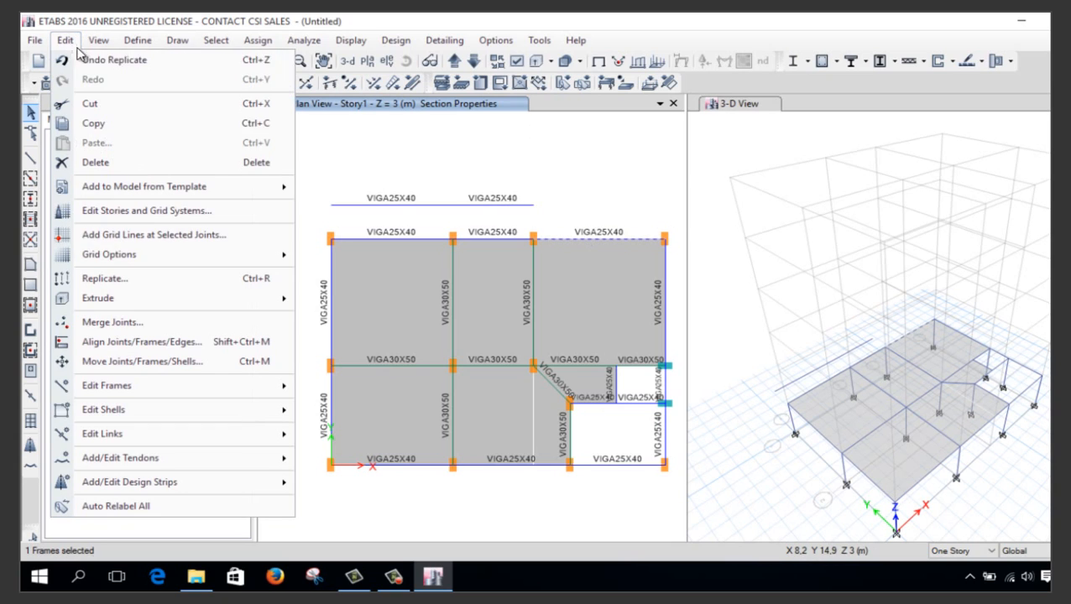
{"action": "left_click", "coordinate": [186, 278]}
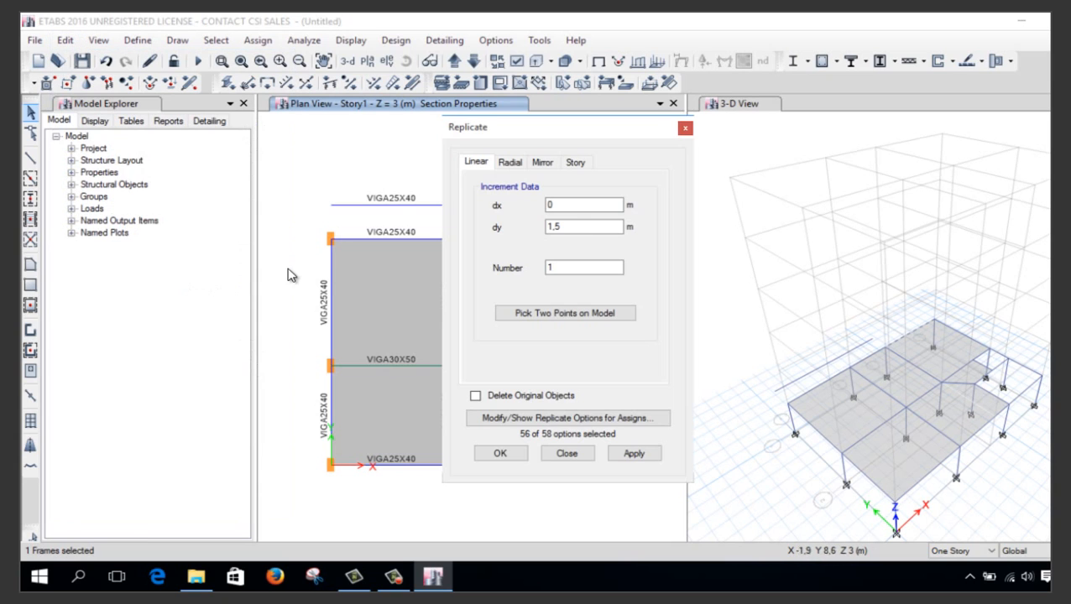
{"action": "left_click_drag", "start_coordinate": [619, 226], "coordinate": [464, 233]}
{"action": "type", "text": "2"}
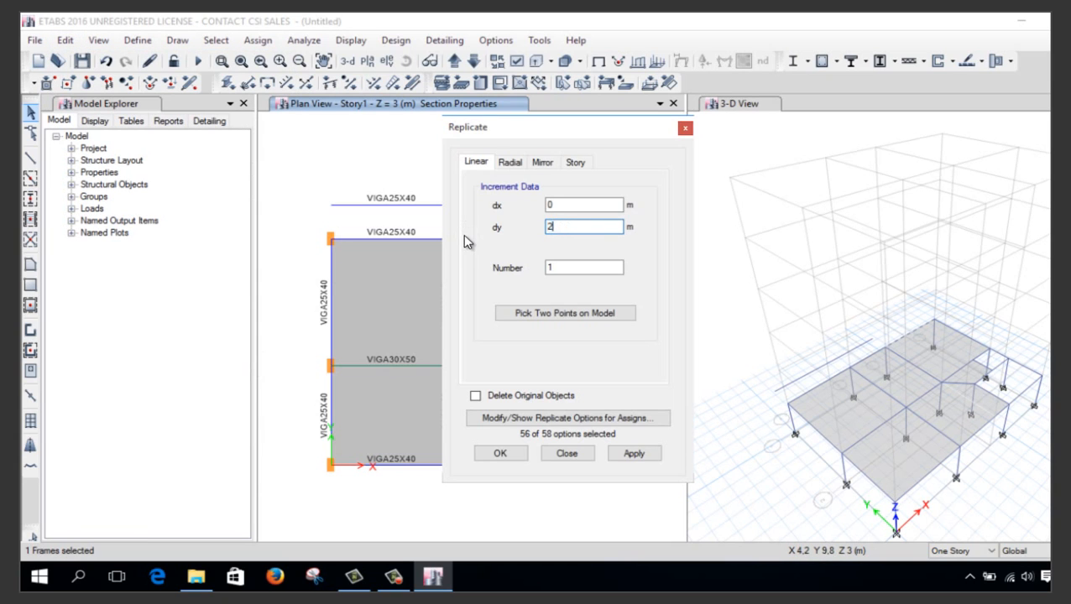
{"action": "type", "text": ",15"}
{"action": "left_click", "coordinate": [504, 454]}
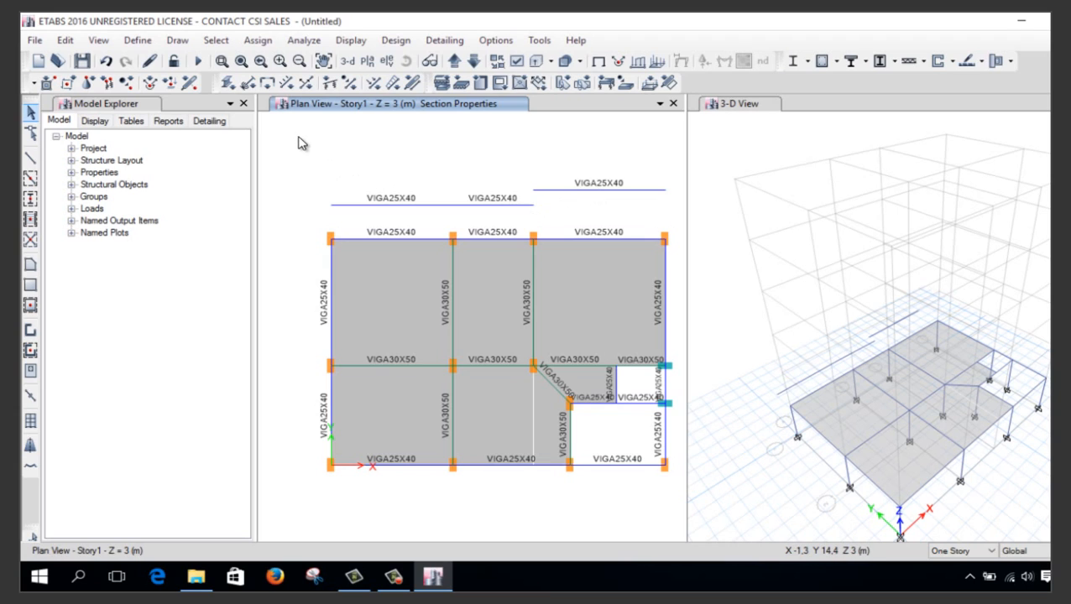
Assign the VIGA20X25 frame section to the three replicated beams beyond grid line 1
{"action": "left_click_drag", "start_coordinate": [306, 159], "coordinate": [676, 217]}
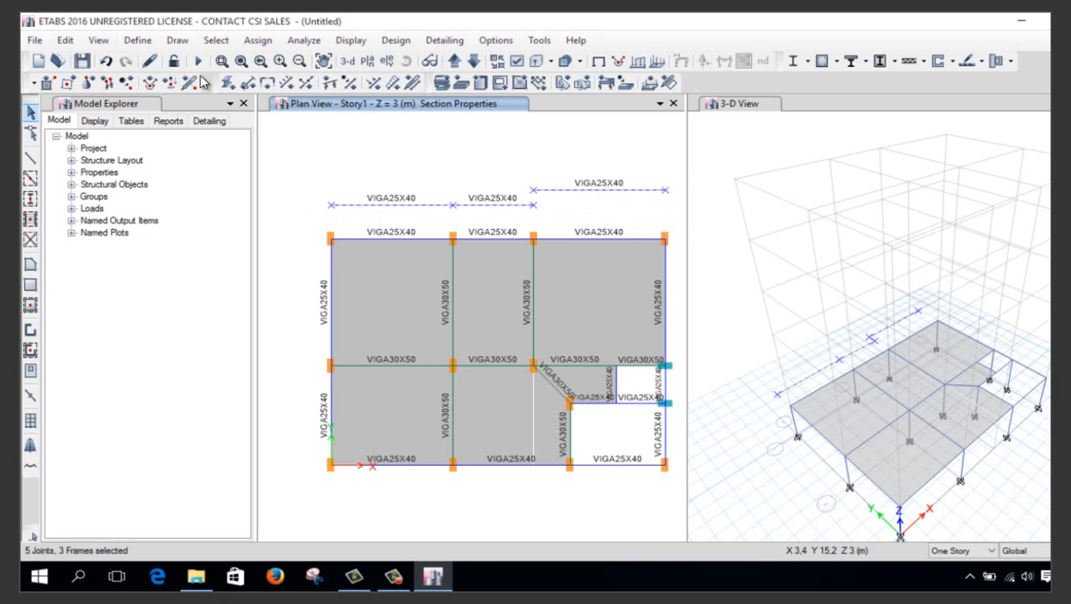
{"action": "left_click", "coordinate": [227, 82]}
{"action": "left_click", "coordinate": [509, 233]}
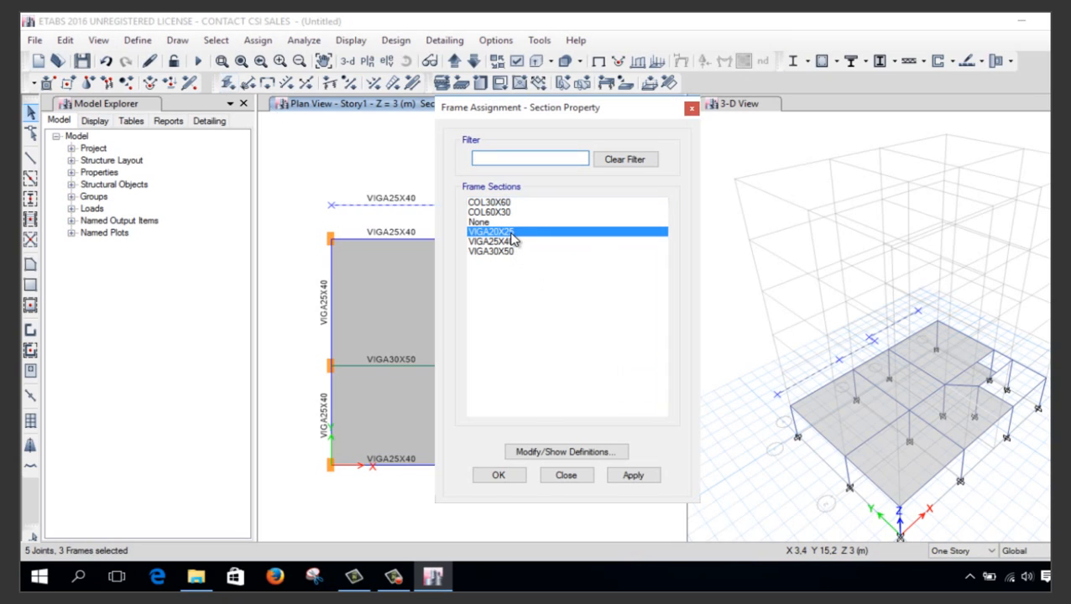
{"action": "key", "text": "Return"}
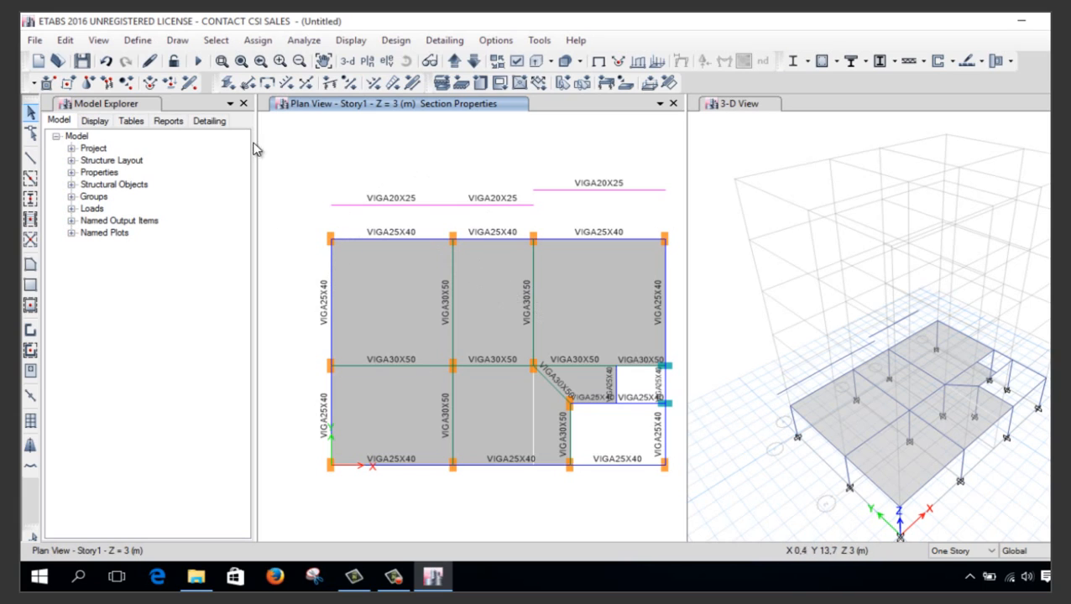
Draw VIGA30X50 cantilever beams on axes B and C from grid line 1 out to the VIGA20X25 edge beams
{"action": "left_click", "coordinate": [31, 160]}
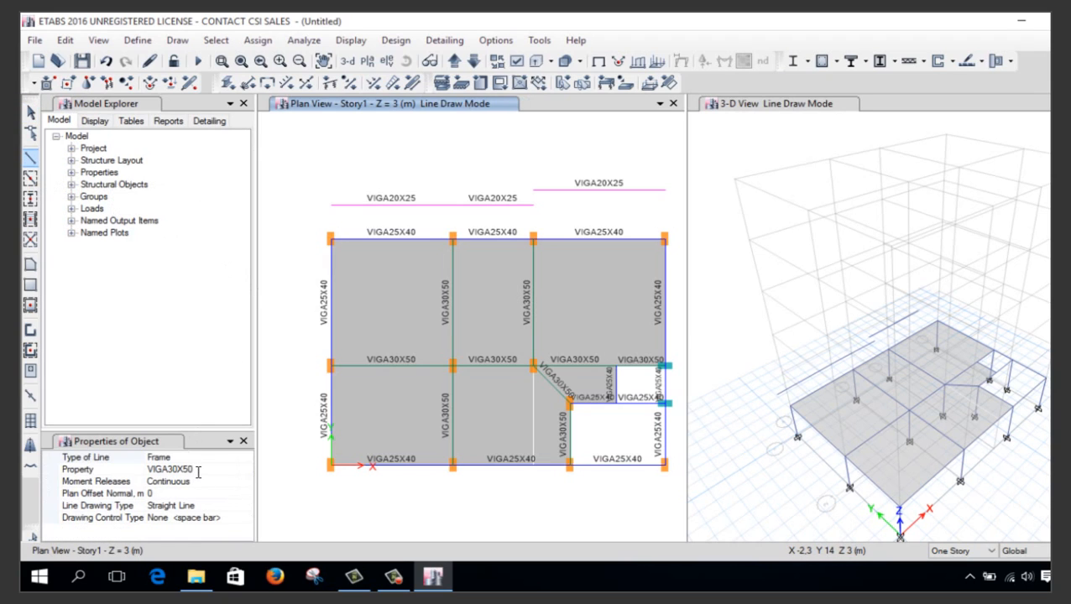
{"action": "left_click", "coordinate": [220, 469]}
{"action": "left_click", "coordinate": [236, 468]}
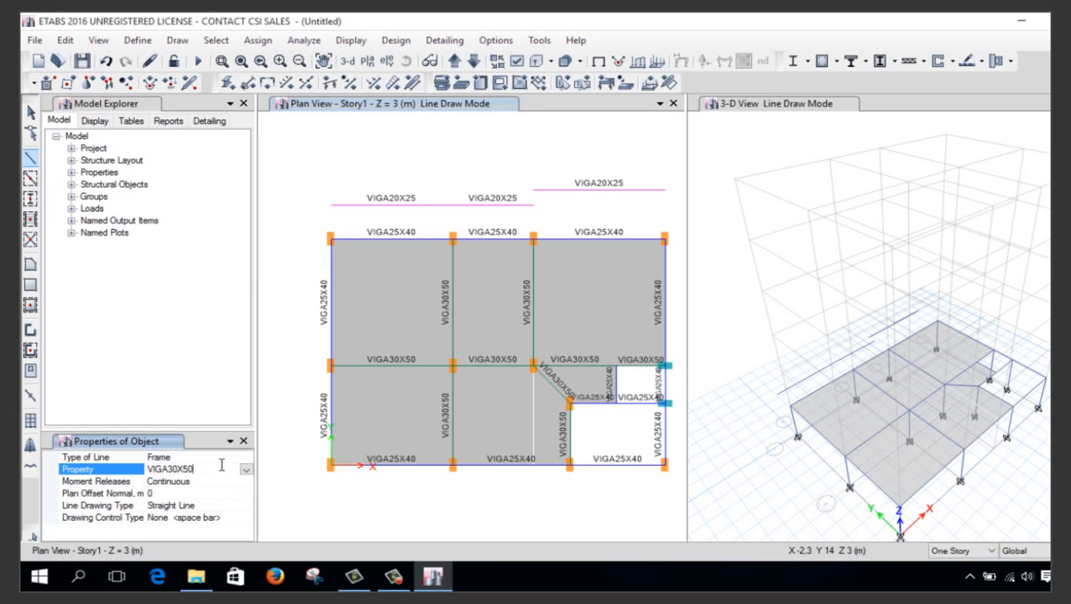
{"action": "left_click", "coordinate": [455, 238]}
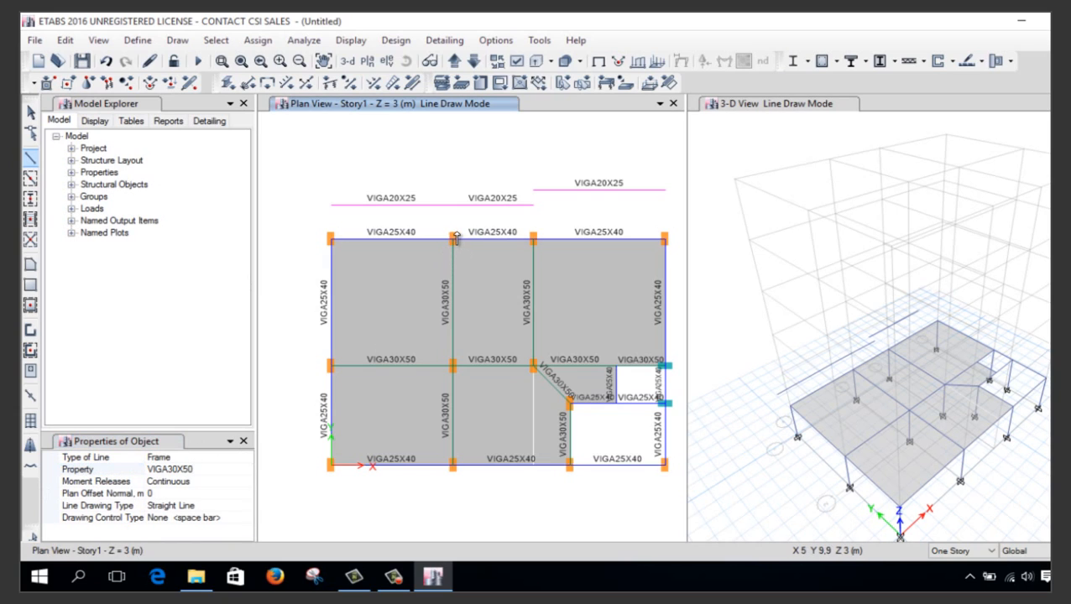
{"action": "left_click", "coordinate": [455, 239]}
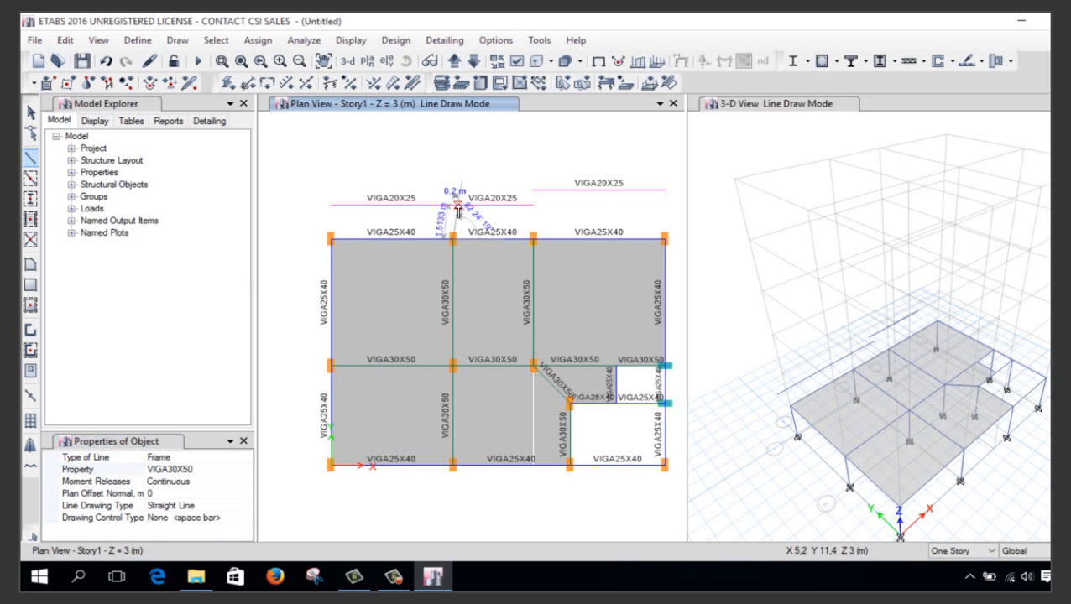
{"action": "left_click", "coordinate": [453, 205]}
{"action": "key", "text": "Escape"}
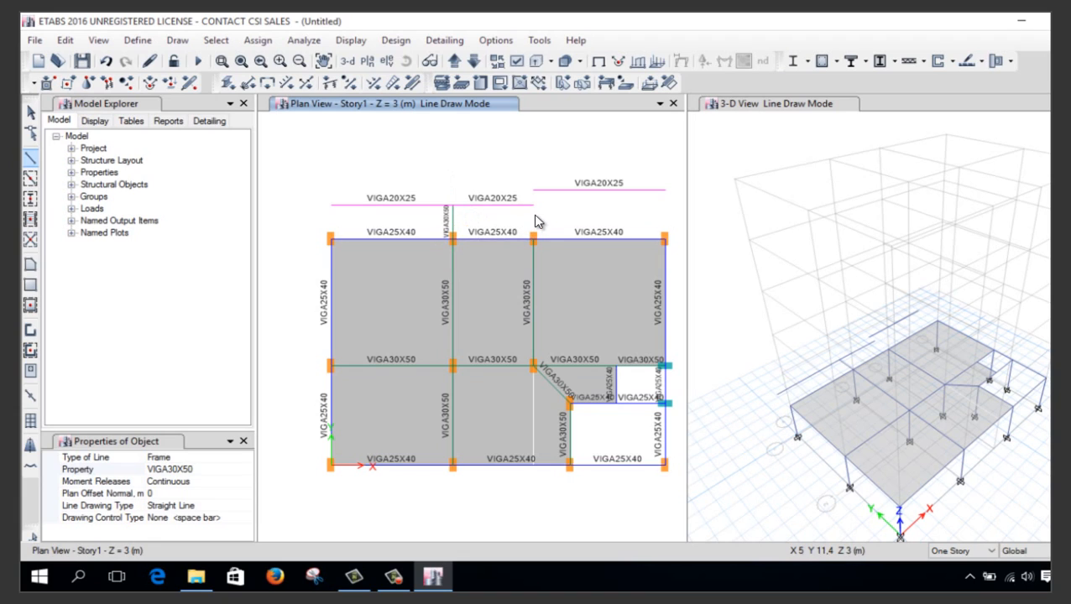
{"action": "left_click", "coordinate": [533, 240]}
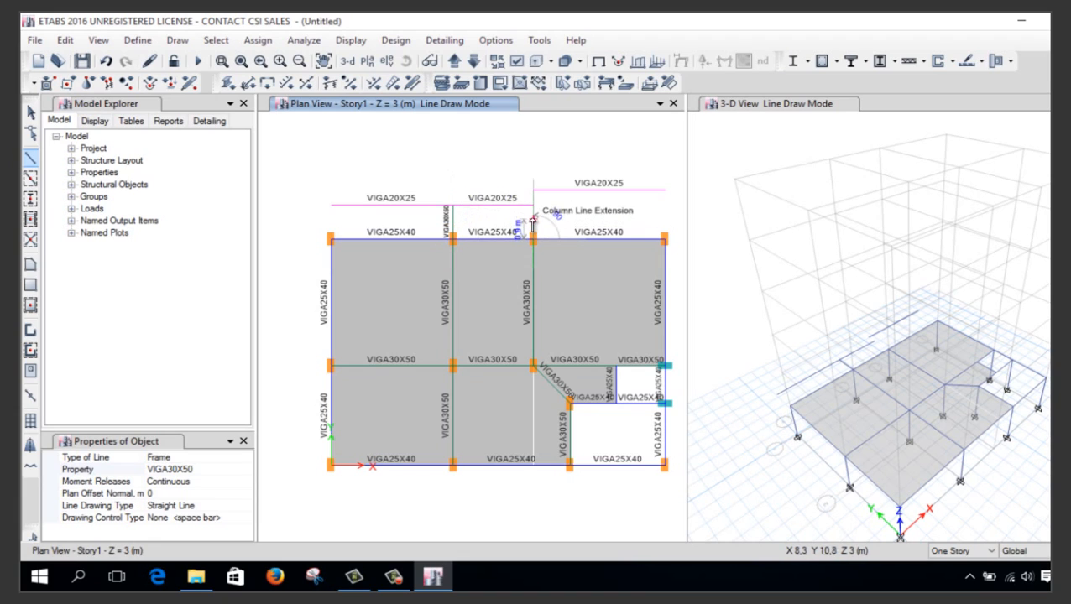
{"action": "left_click", "coordinate": [533, 203]}
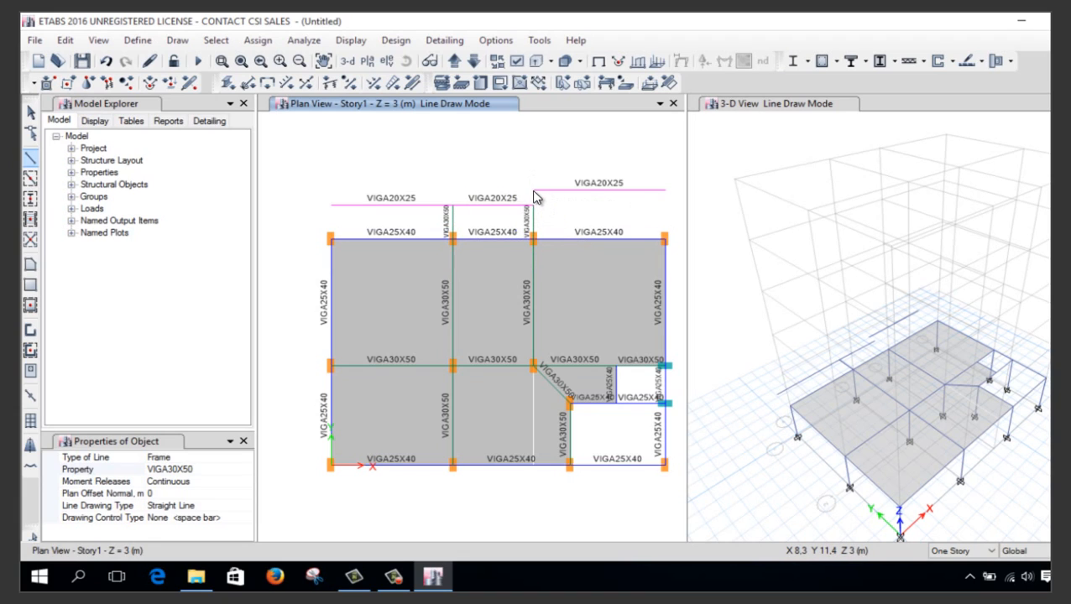
{"action": "left_click", "coordinate": [535, 191]}
Draw VIGA25X40 cantilever beams on axes A and D from grid line 1 to the ends of the edge beams
{"action": "left_click", "coordinate": [241, 470]}
{"action": "left_click", "coordinate": [247, 471]}
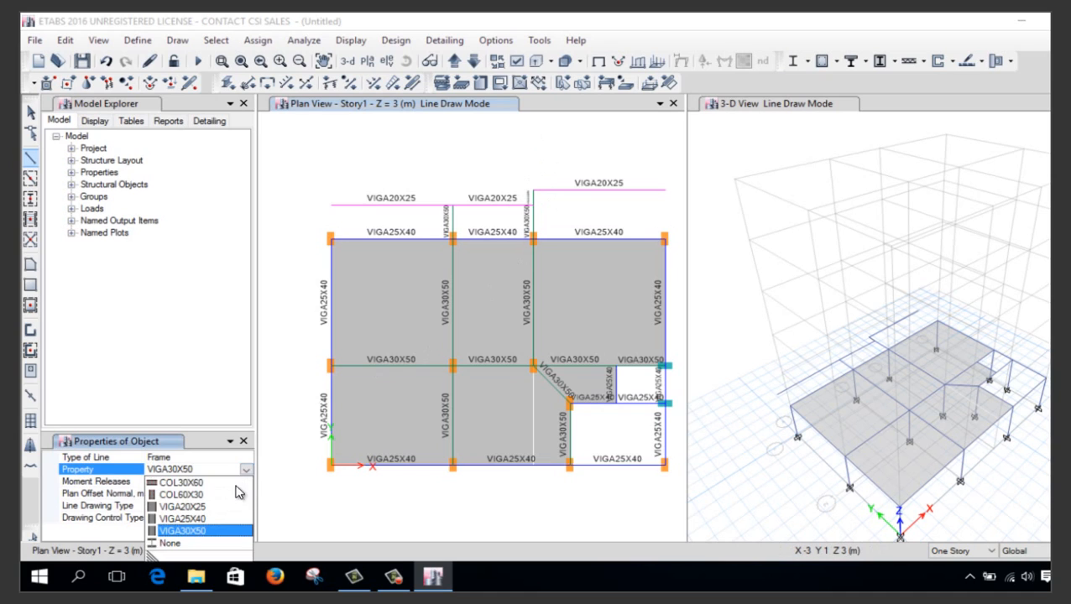
{"action": "left_click", "coordinate": [223, 522]}
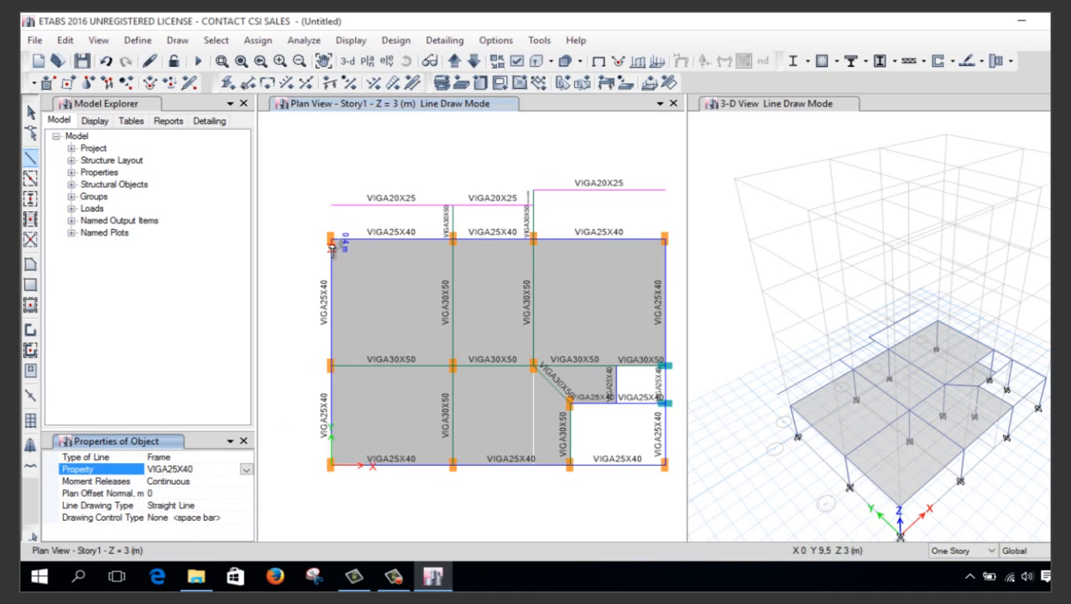
{"action": "left_click", "coordinate": [332, 241]}
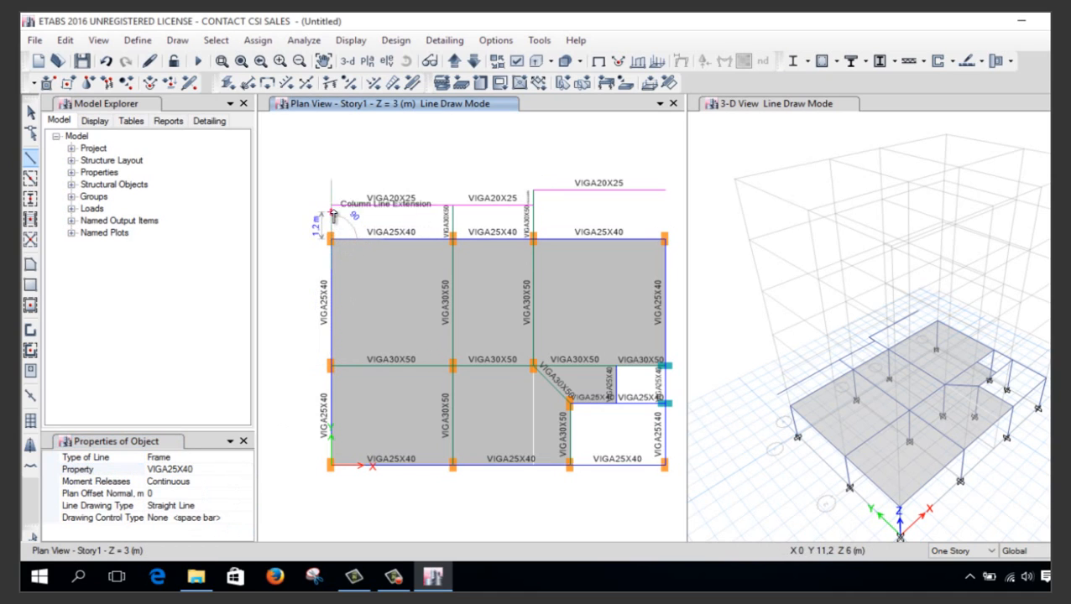
{"action": "left_click", "coordinate": [331, 204]}
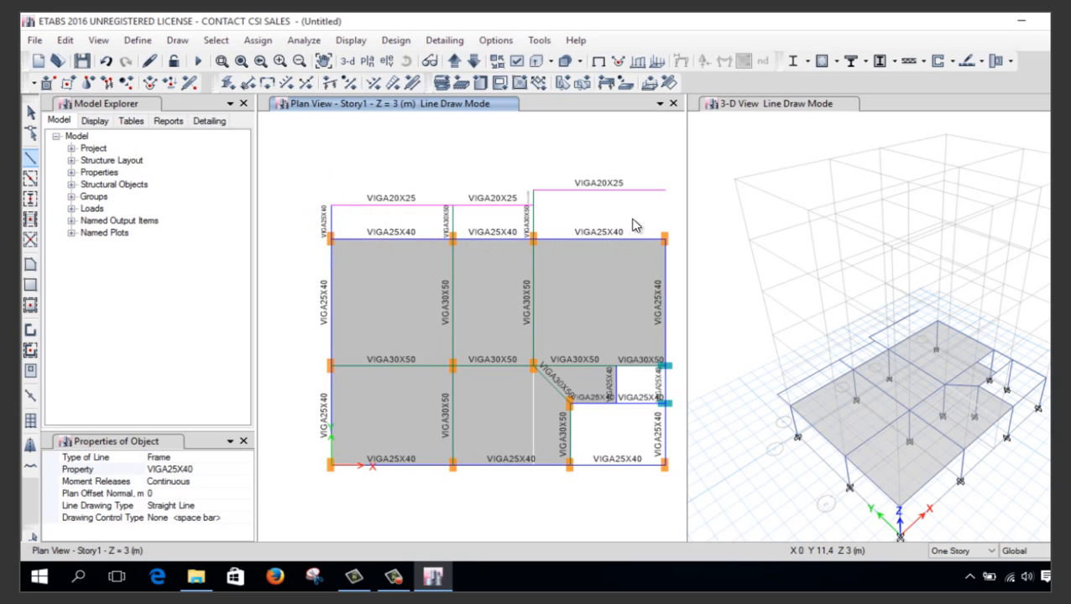
{"action": "left_click", "coordinate": [665, 239]}
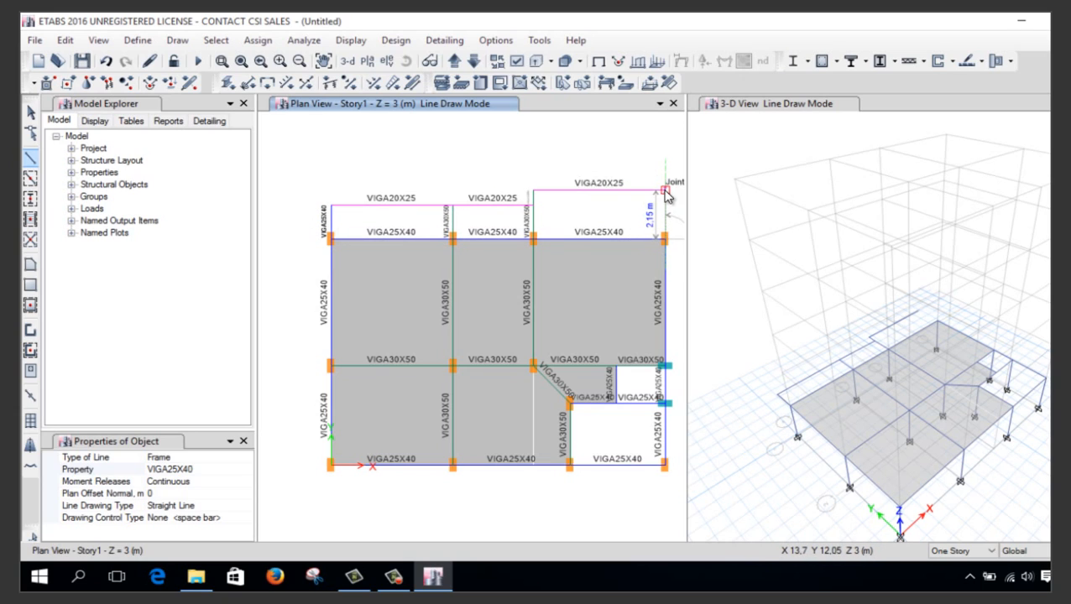
{"action": "double_click", "coordinate": [664, 191]}
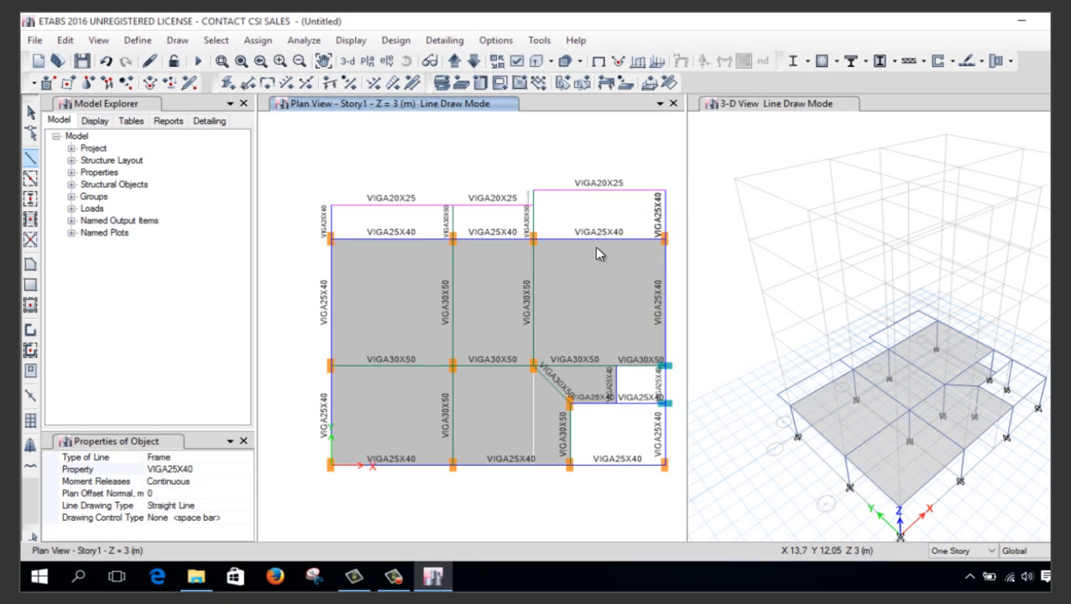
{"action": "key", "text": "Escape"}
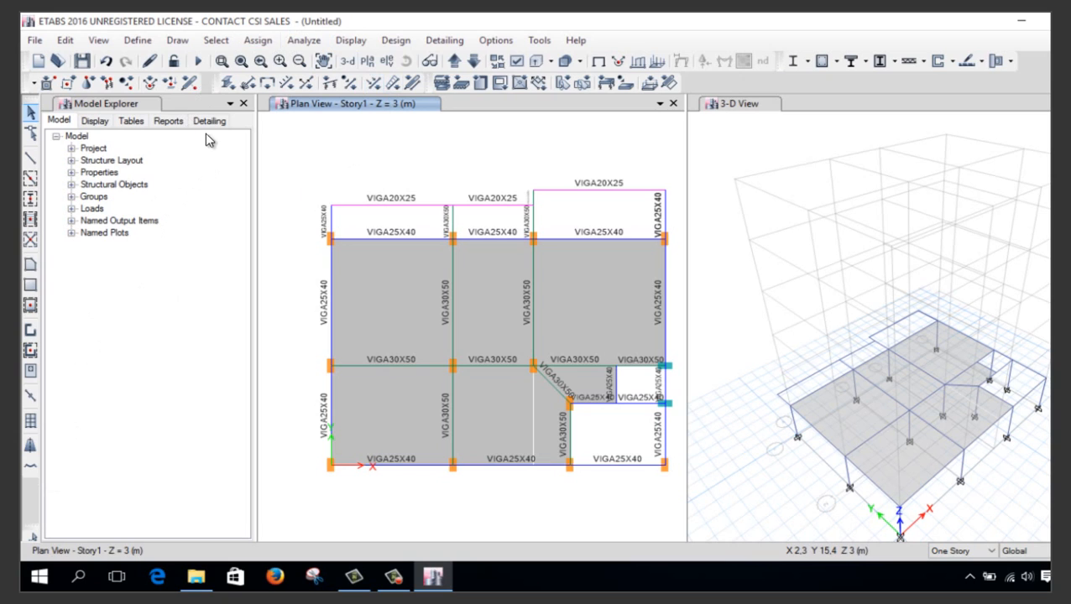
Apply snap options with snapping to line ends and midpoints enabled
{"action": "left_click", "coordinate": [177, 40]}
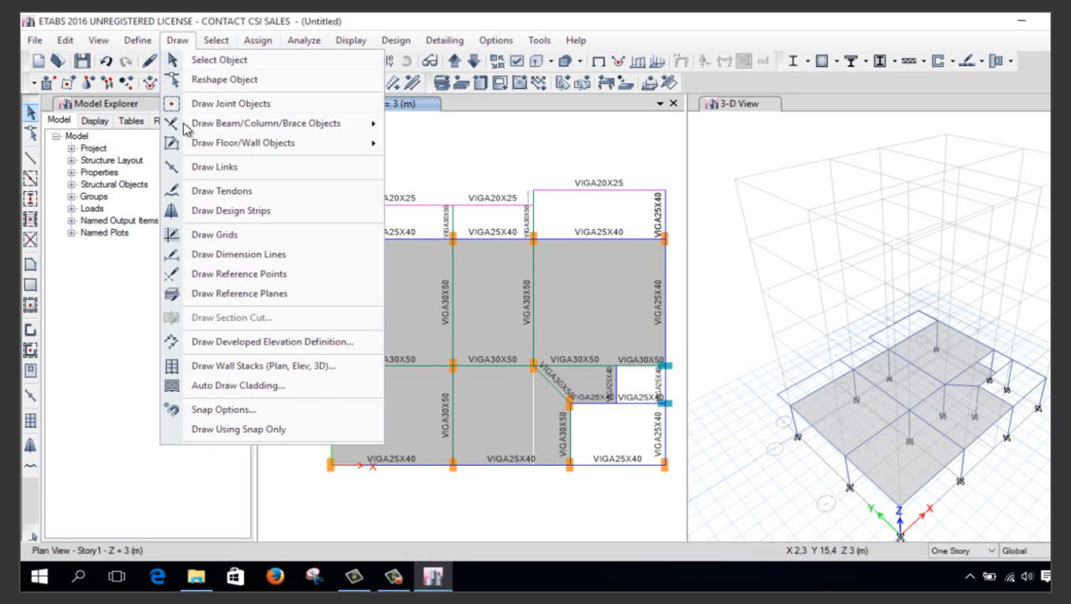
{"action": "left_click", "coordinate": [218, 411]}
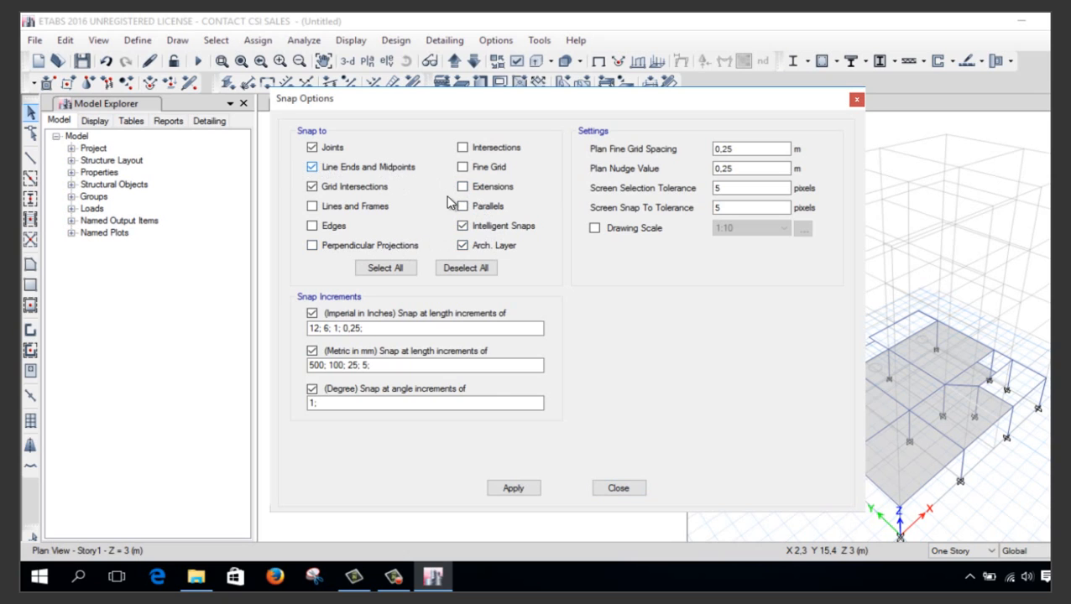
{"action": "left_click", "coordinate": [530, 489]}
{"action": "left_click", "coordinate": [618, 489]}
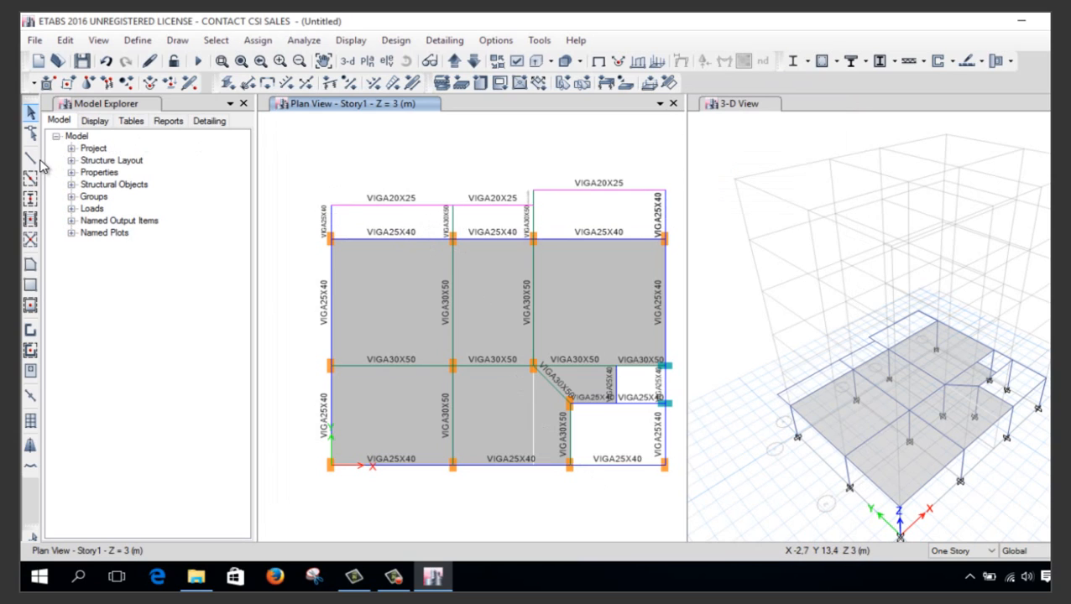
Draw a diagonal VIGA20X25 beam from the B–C edge beam's end on axis C to the midpoint of the C–D edge beam
{"action": "left_click", "coordinate": [32, 161]}
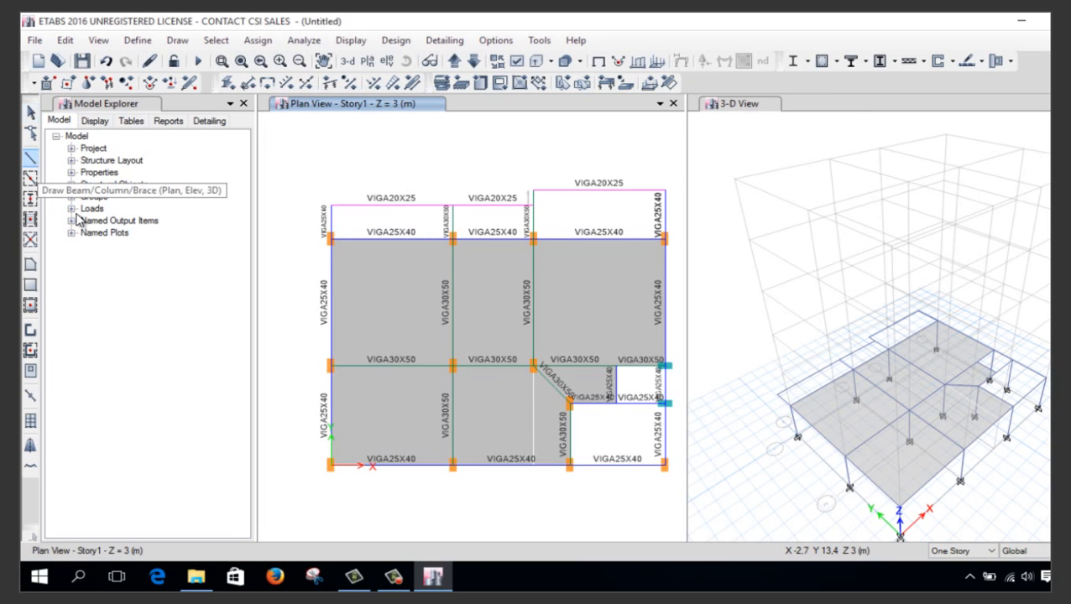
{"action": "left_click", "coordinate": [217, 469]}
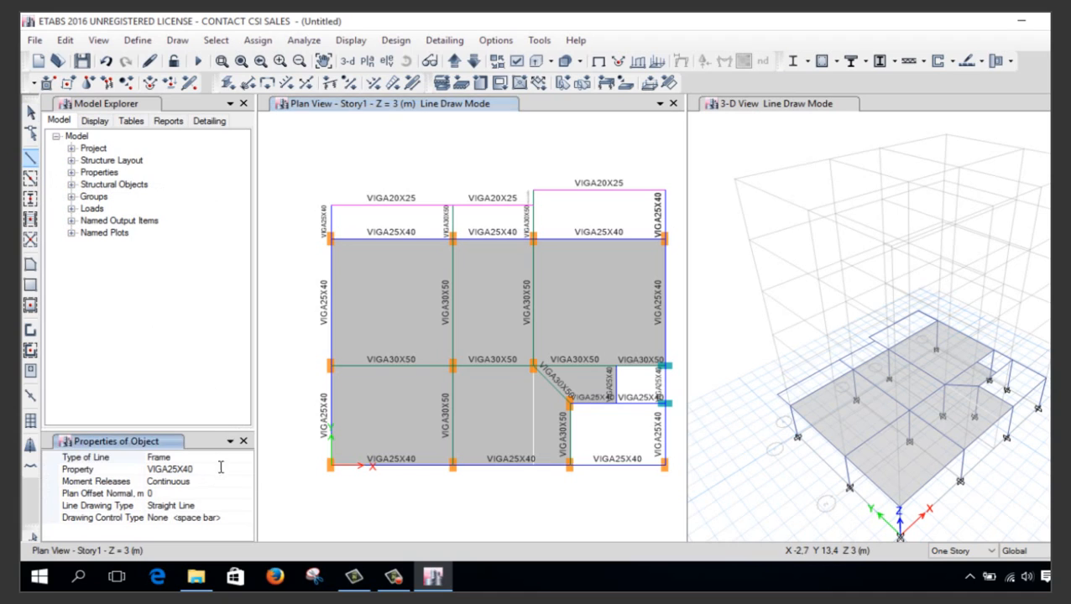
{"action": "left_click", "coordinate": [245, 469]}
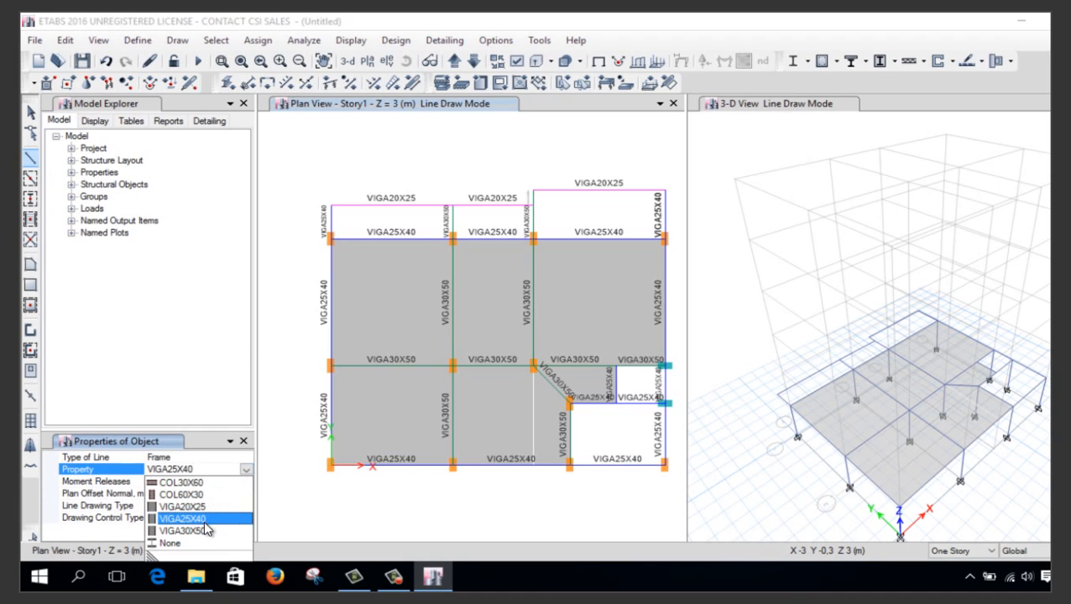
{"action": "left_click", "coordinate": [182, 507]}
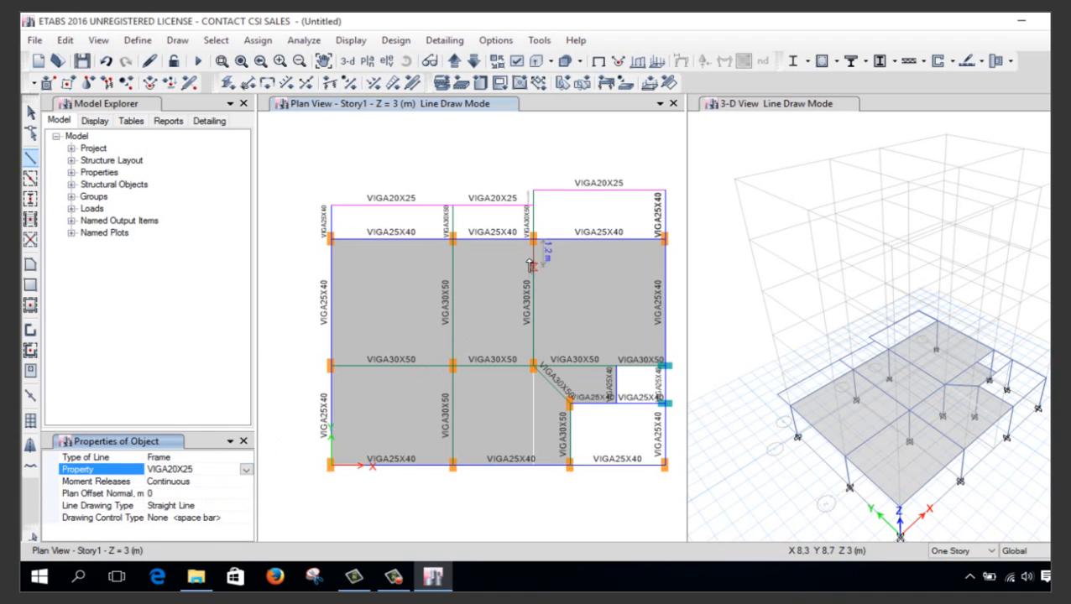
{"action": "left_click", "coordinate": [533, 205]}
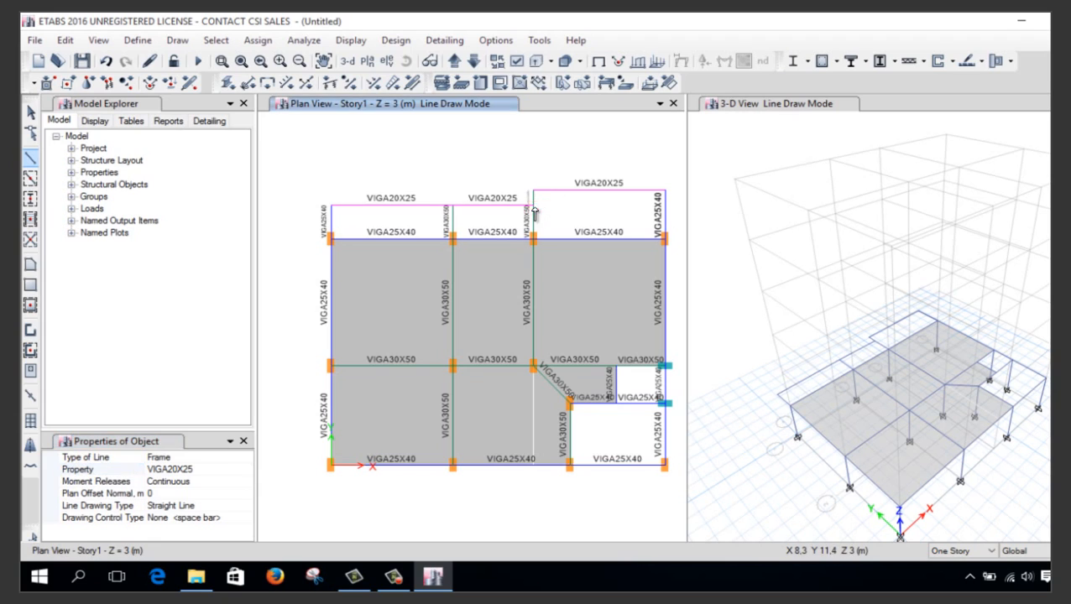
{"action": "left_click", "coordinate": [601, 193]}
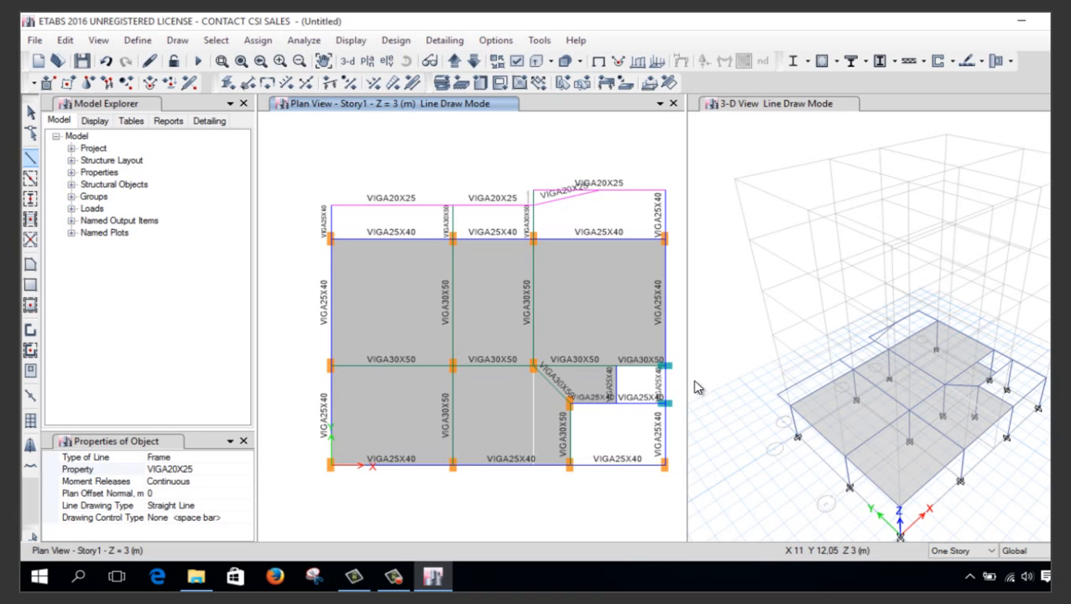
{"action": "key", "text": "Escape"}
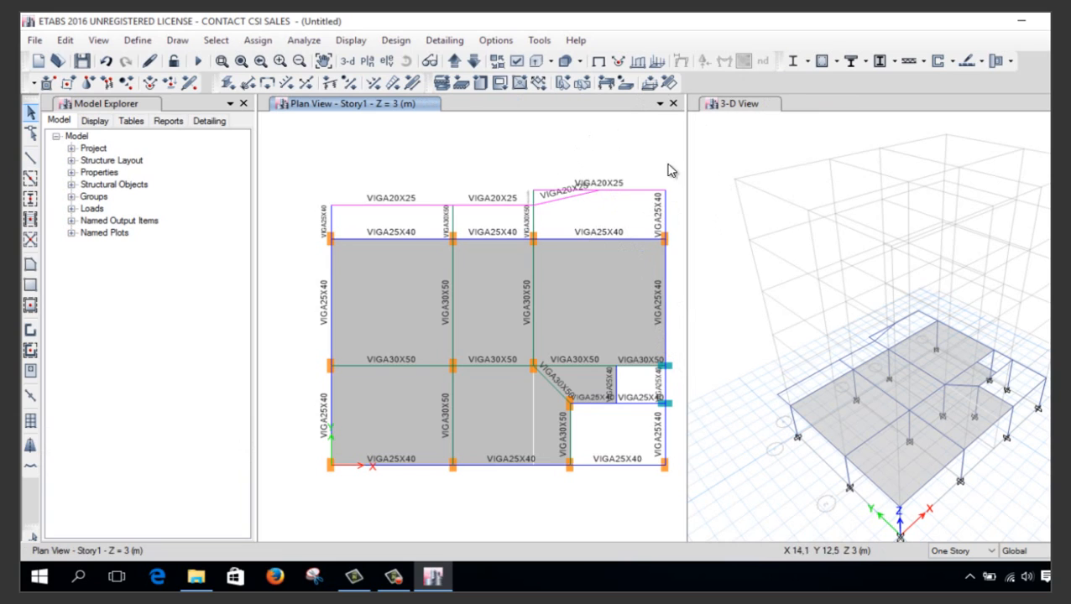
Close the 3-D view so the Story1 plan view uses the whole drawing area
{"action": "scroll", "coordinate": [641, 149], "scroll_direction": "up", "scroll_amount": 3}
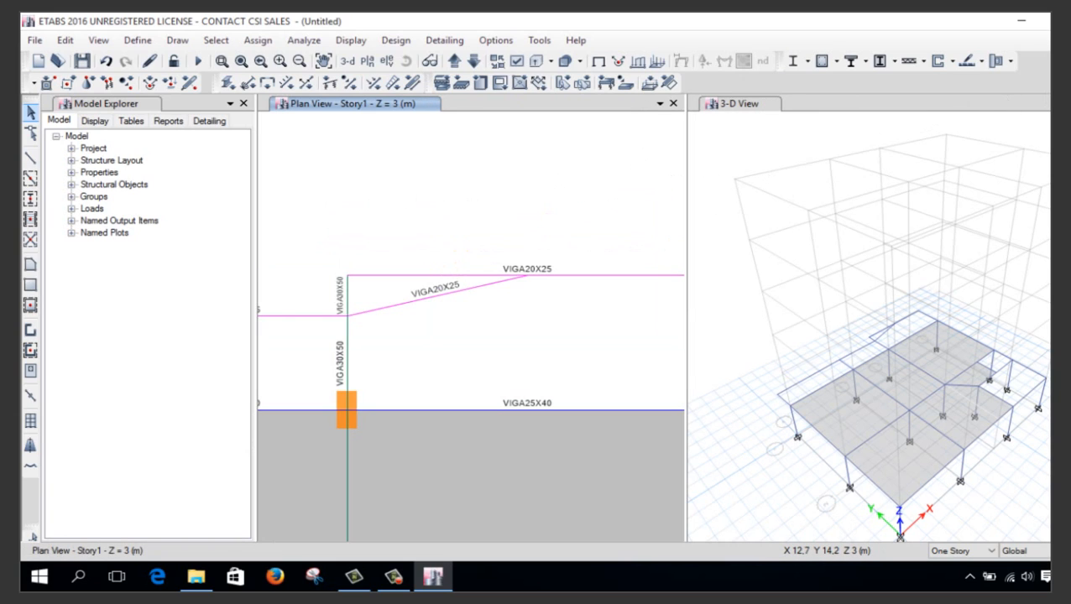
{"action": "left_click", "coordinate": [1049, 103]}
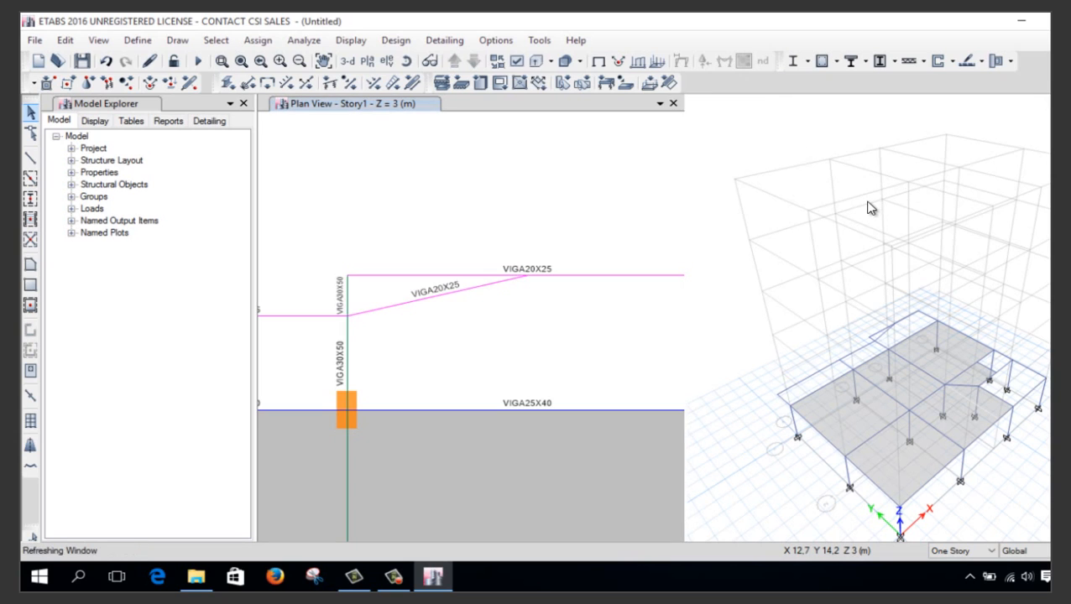
{"action": "scroll", "coordinate": [784, 332], "scroll_direction": "up", "scroll_amount": 3}
{"action": "scroll", "coordinate": [784, 334], "scroll_direction": "up", "scroll_amount": 1}
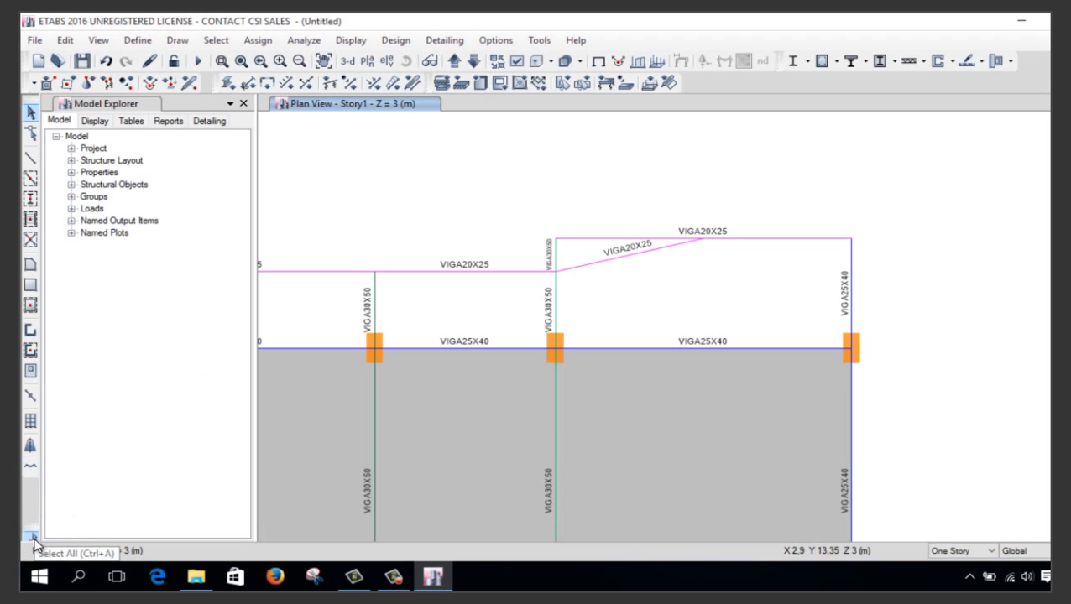
Reapply the snap options with joints, line ends and midpoints, and grid intersections enabled
{"action": "left_click", "coordinate": [178, 40]}
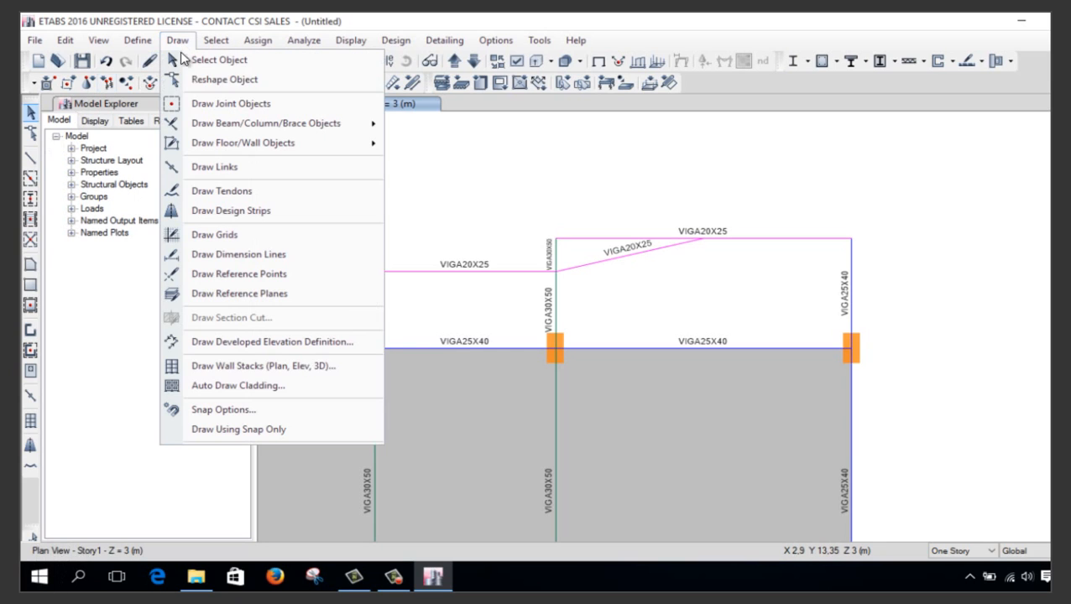
{"action": "left_click", "coordinate": [220, 411]}
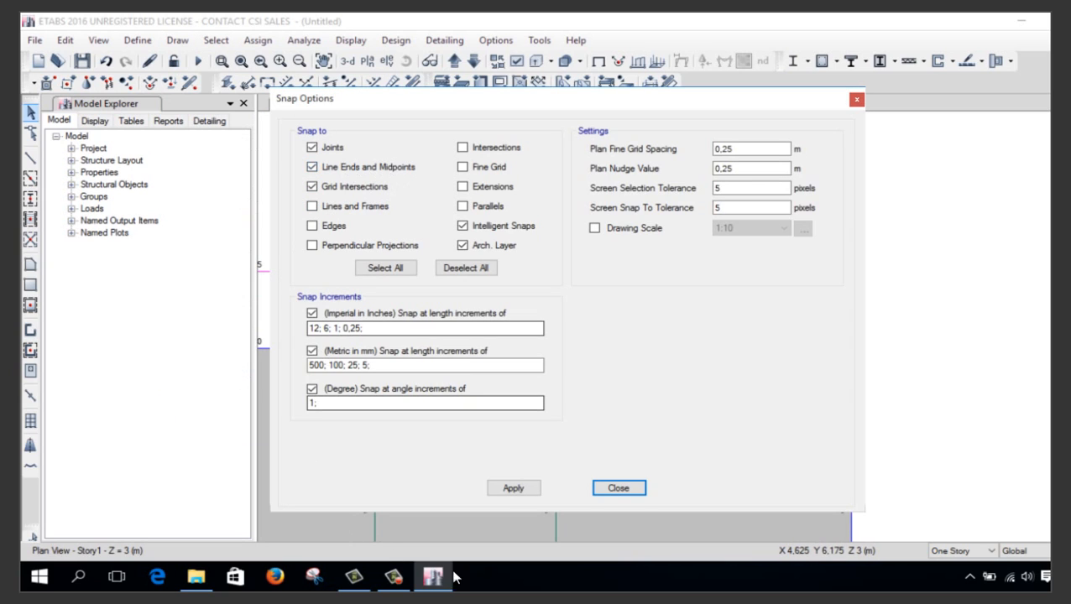
{"action": "left_click", "coordinate": [534, 488]}
{"action": "left_click", "coordinate": [618, 488]}
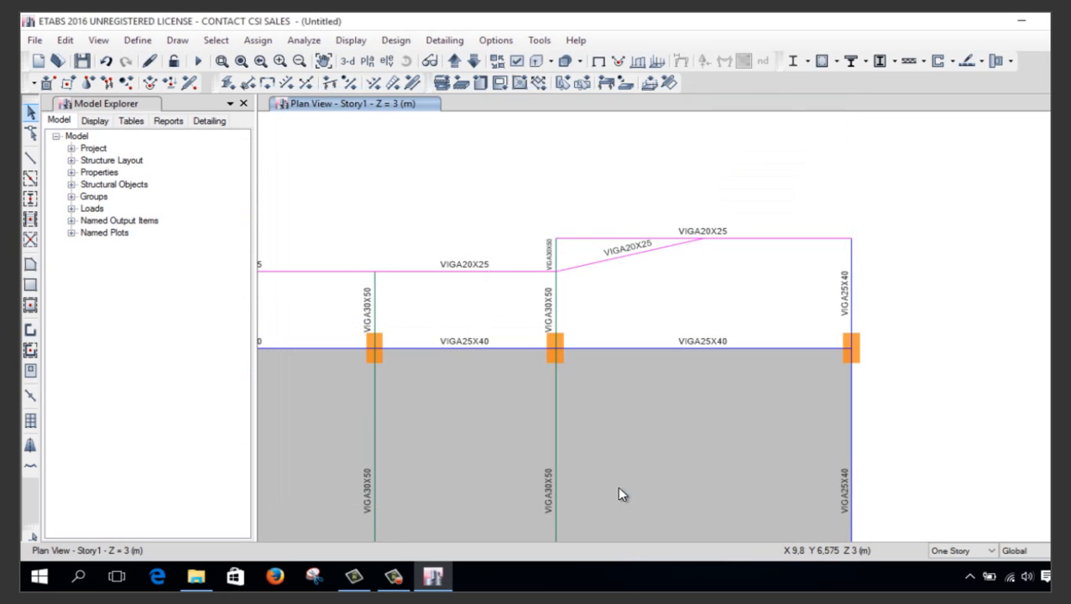
Delete the diagonal VIGA20X25 beam and redraw it from the B–C edge beam's end on axis C to the C–D edge beam's midpoint
{"action": "left_click", "coordinate": [589, 250]}
{"action": "key", "text": "Escape"}
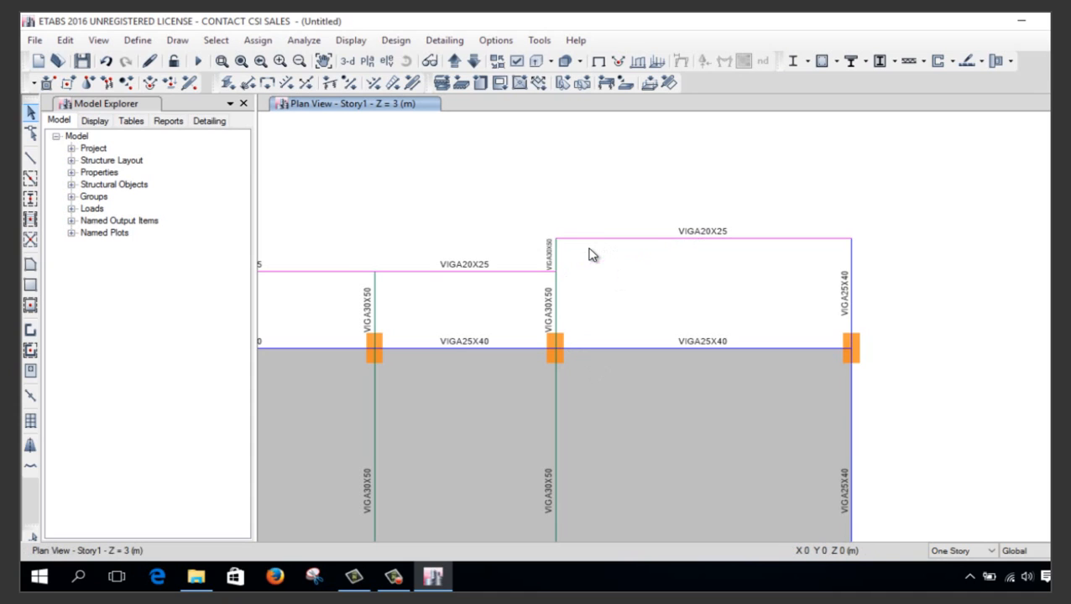
{"action": "left_click", "coordinate": [33, 160]}
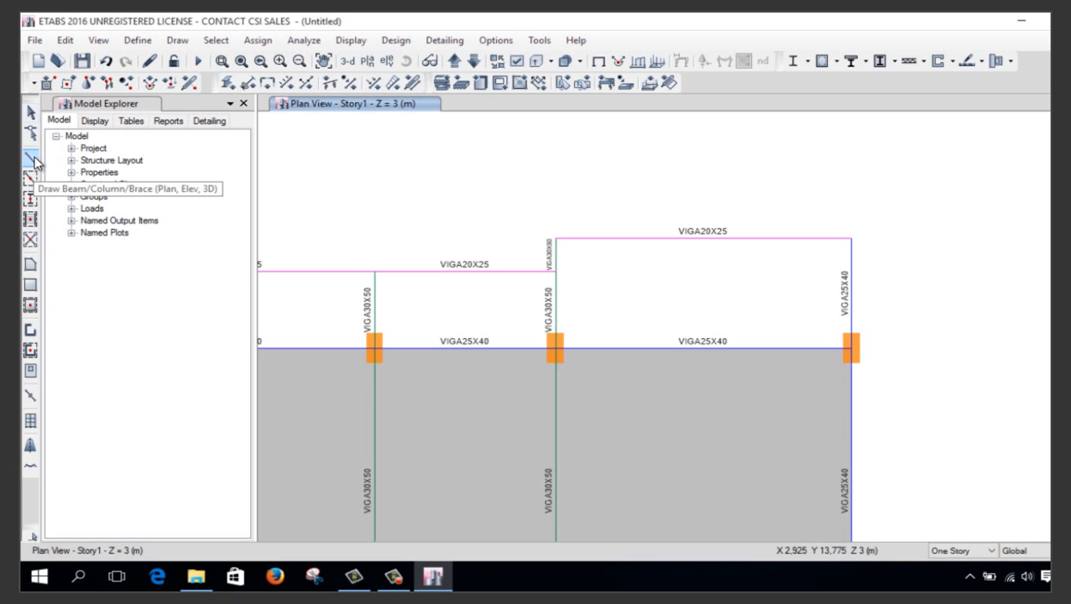
{"action": "left_click", "coordinate": [556, 273]}
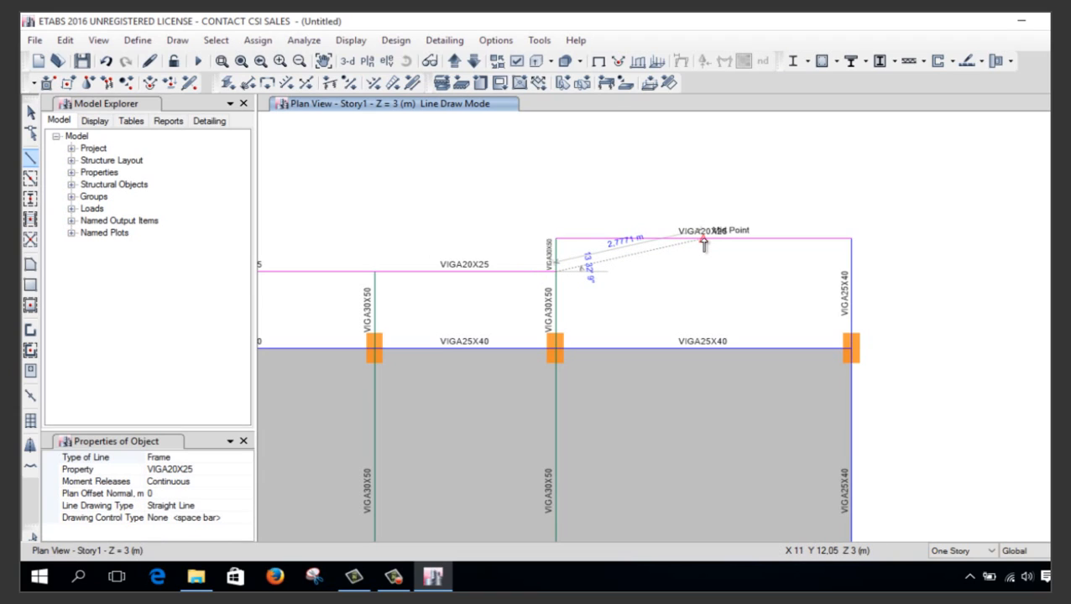
{"action": "left_click", "coordinate": [704, 241]}
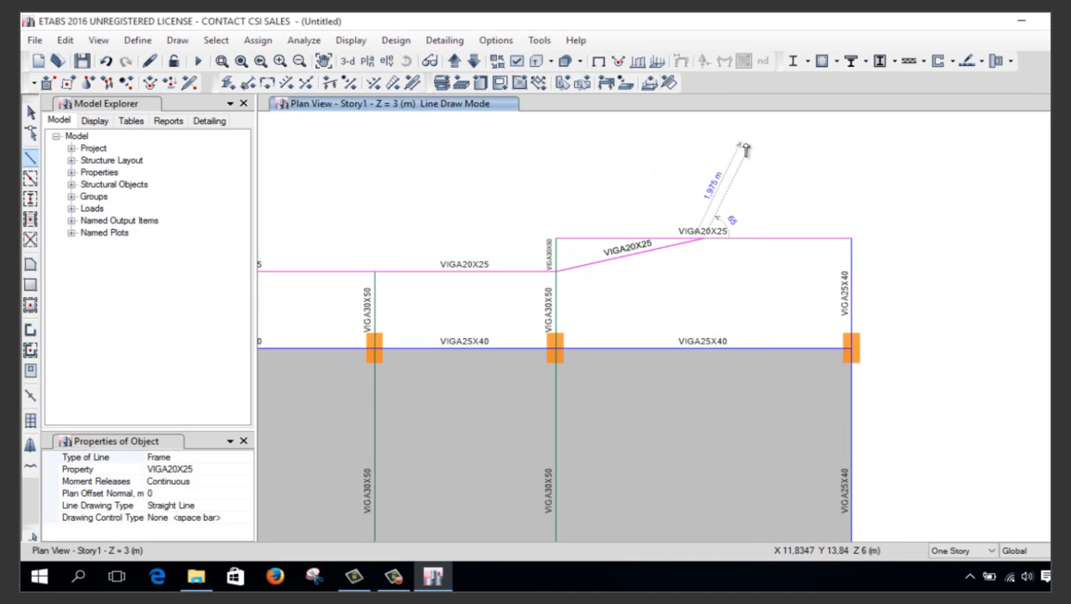
{"action": "key", "text": "Escape"}
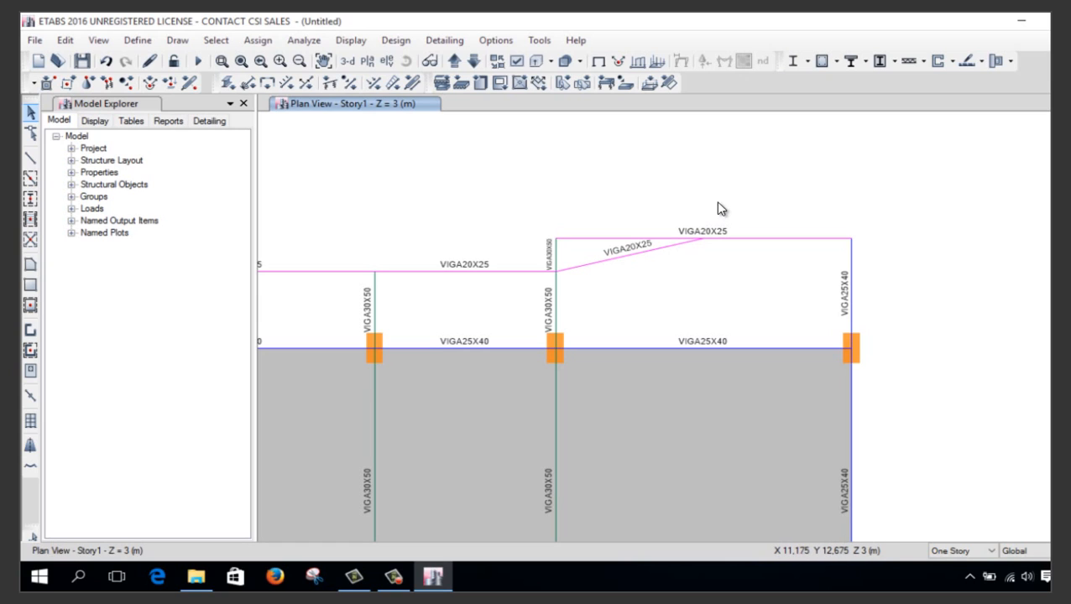
Divide the C–D edge beam at the diagonal's end joint by breaking the selected frames at their intersections
{"action": "left_click_drag", "start_coordinate": [740, 191], "coordinate": [662, 245]}
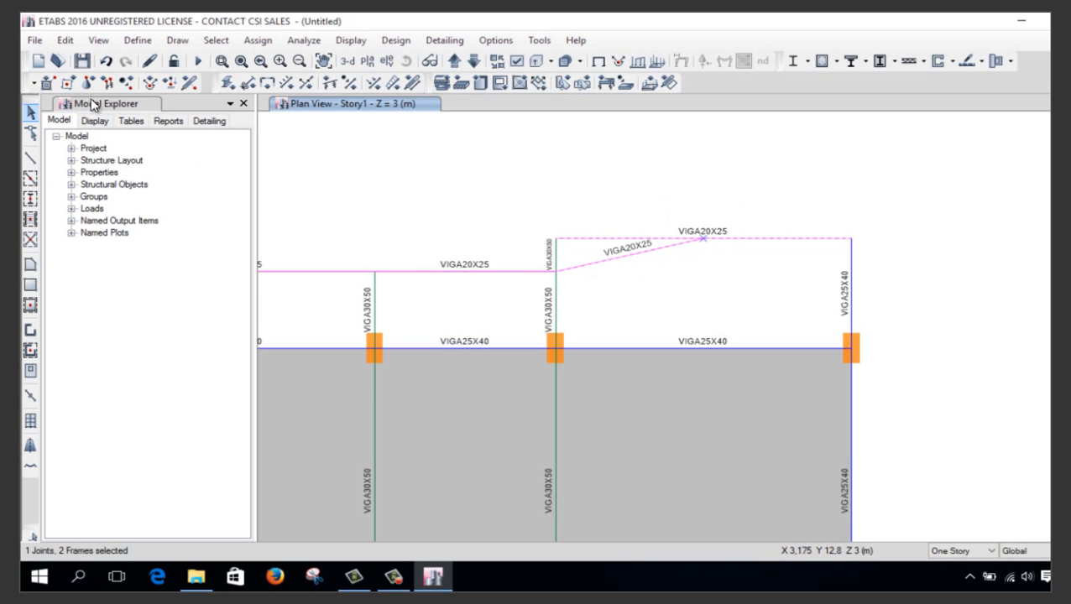
{"action": "left_click", "coordinate": [66, 40]}
{"action": "mouse_move", "coordinate": [230, 387]}
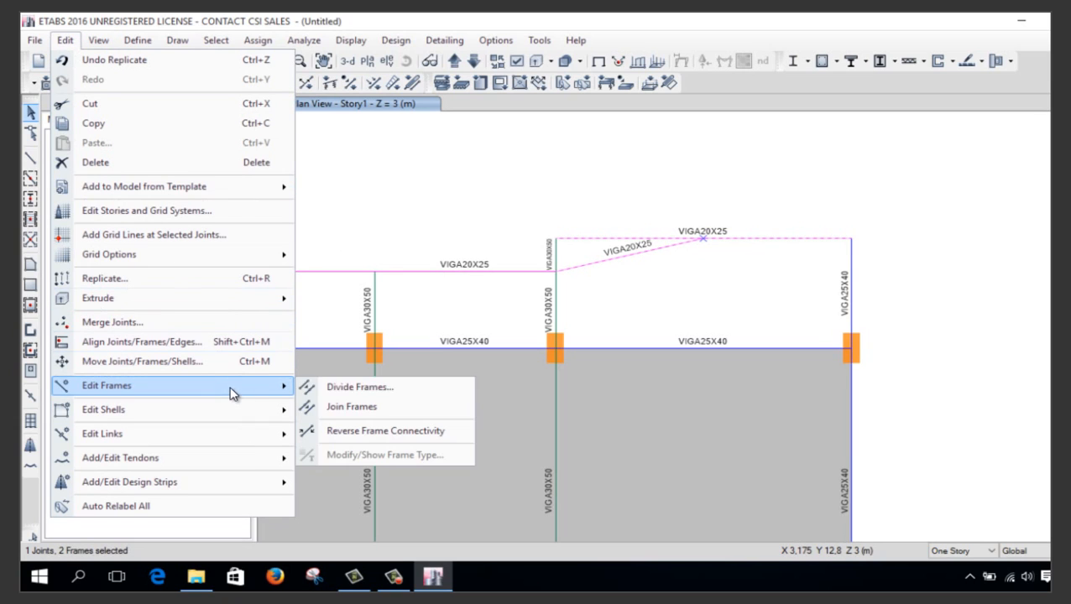
{"action": "left_click", "coordinate": [356, 386]}
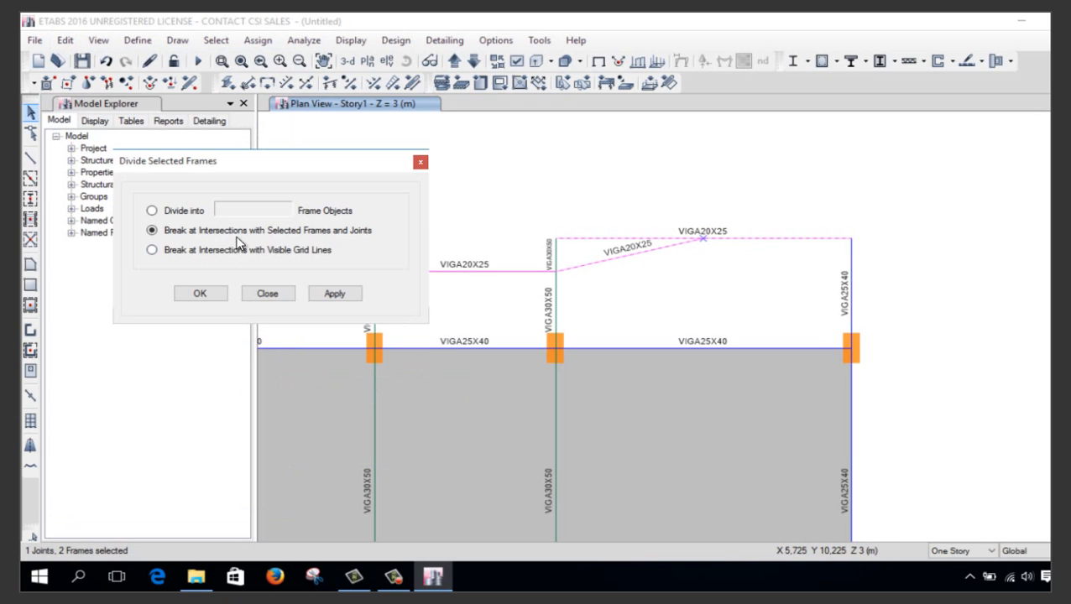
{"action": "left_click", "coordinate": [201, 292]}
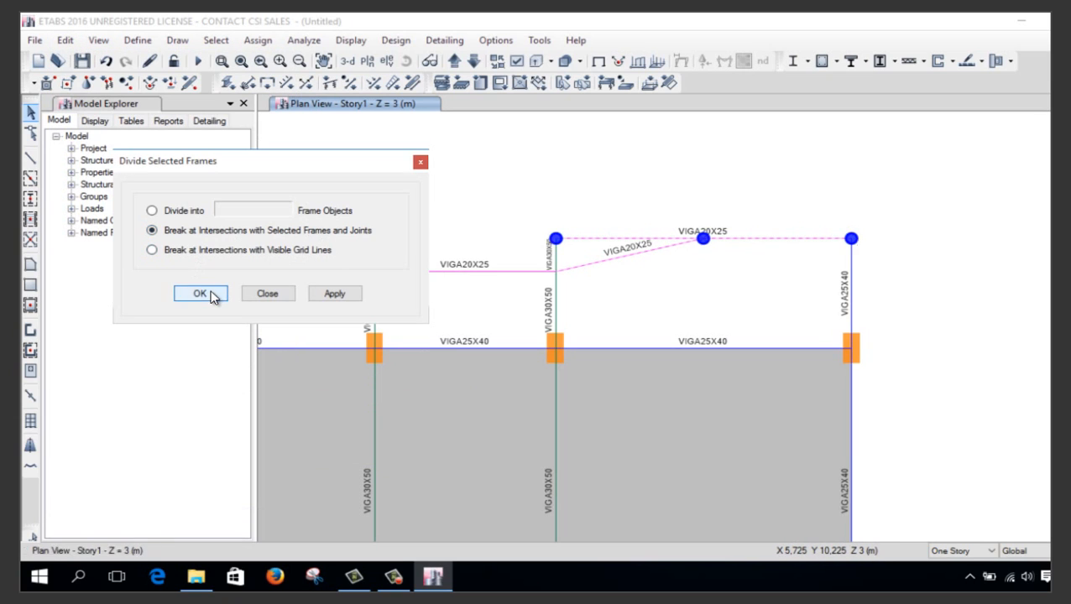
Delete the leftover edge beam half and axis C stub around the outer corner, and undo both the deletion and the frame division
{"action": "left_click_drag", "start_coordinate": [591, 211], "coordinate": [512, 248]}
{"action": "key", "text": "Delete"}
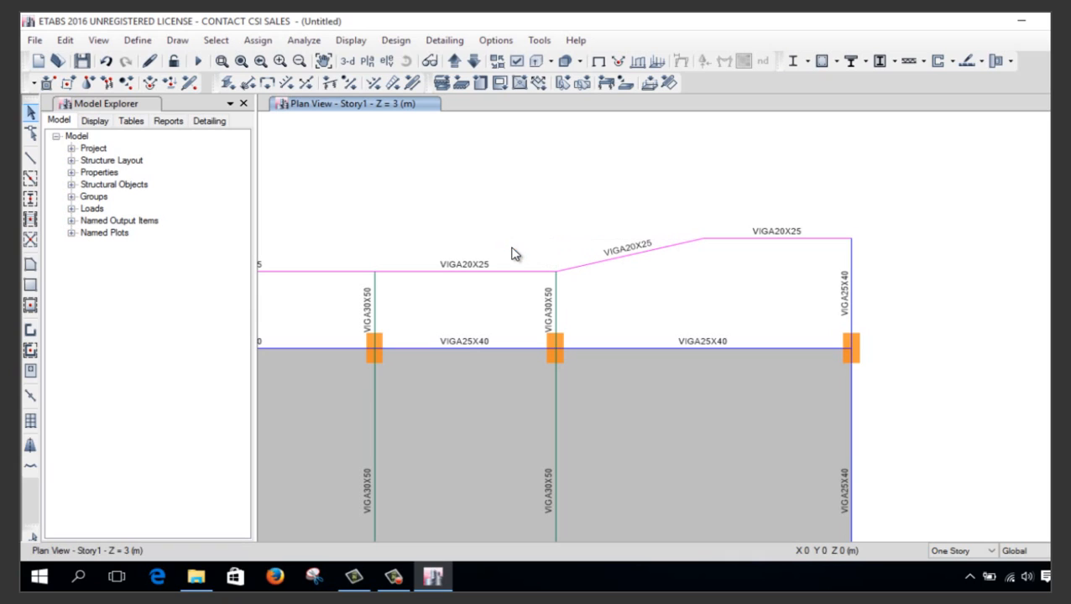
{"action": "key", "text": "ctrl+z"}
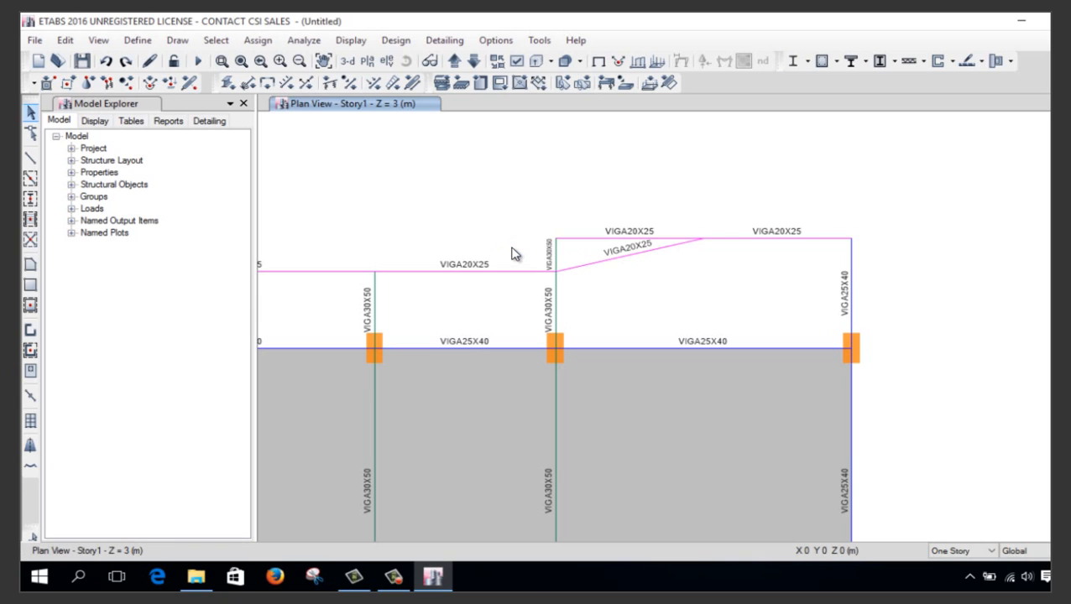
{"action": "key", "text": "ctrl+z"}
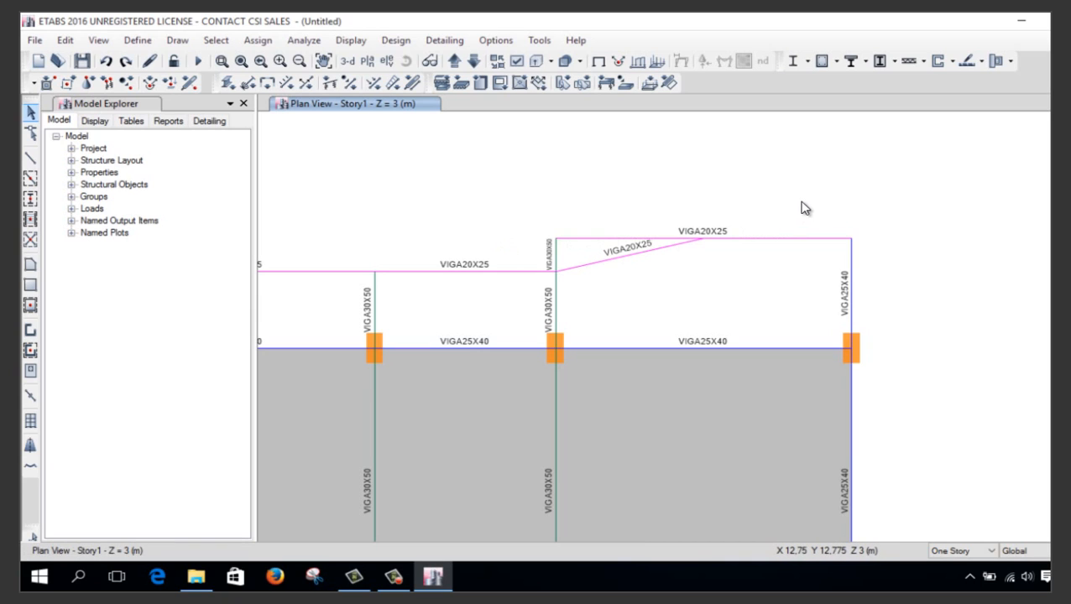
Trim the C–D edge beam's axis C end back to the diagonal beam using Trim Frame Objects, and undo the trim
{"action": "left_click", "coordinate": [597, 238]}
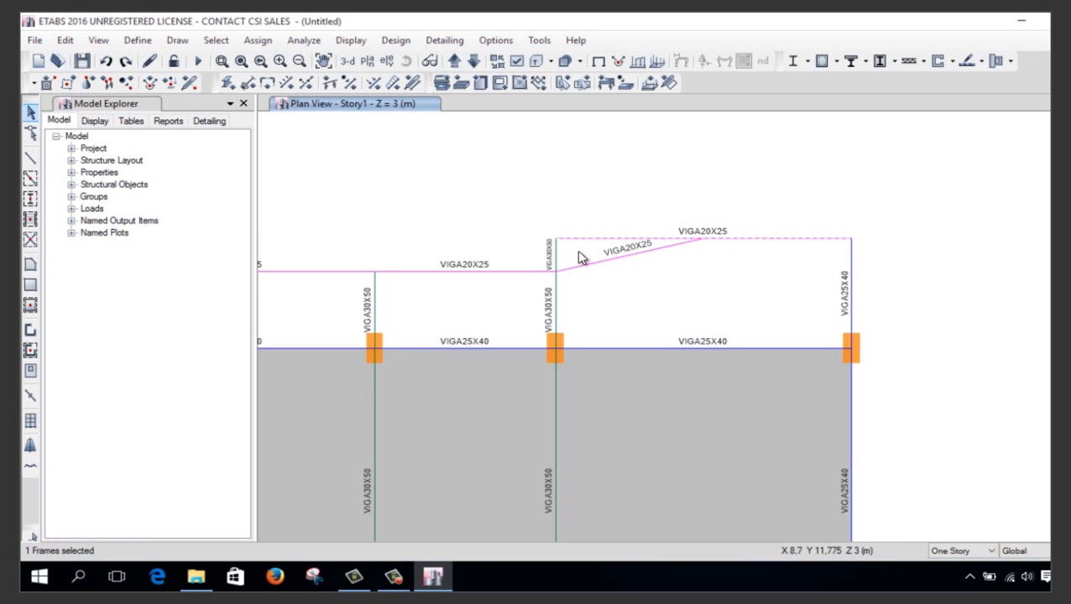
{"action": "left_click_drag", "start_coordinate": [534, 220], "coordinate": [576, 258]}
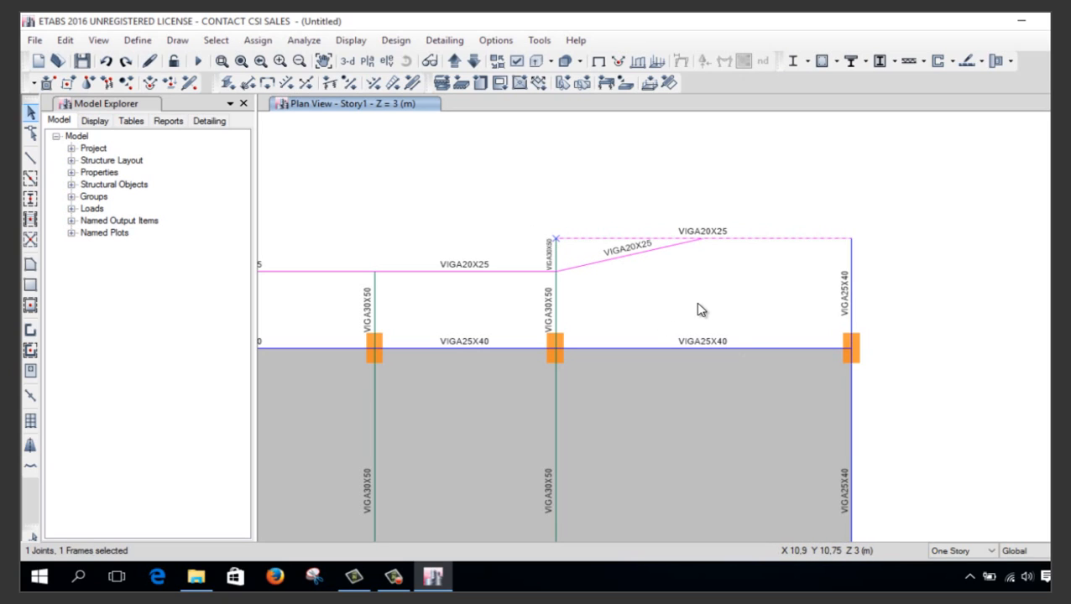
{"action": "left_click", "coordinate": [657, 249]}
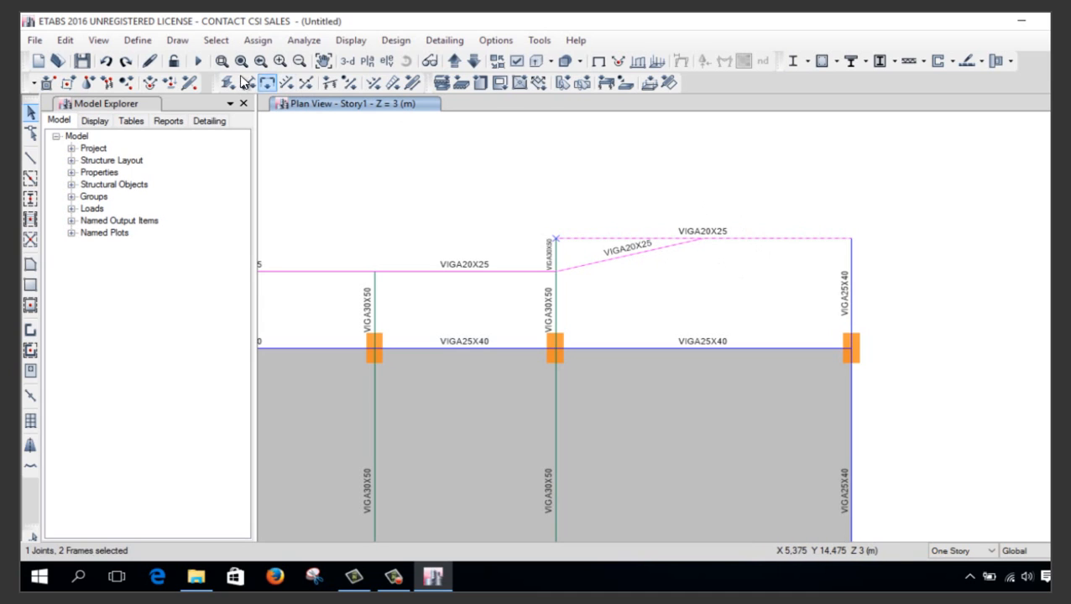
{"action": "left_click", "coordinate": [66, 40]}
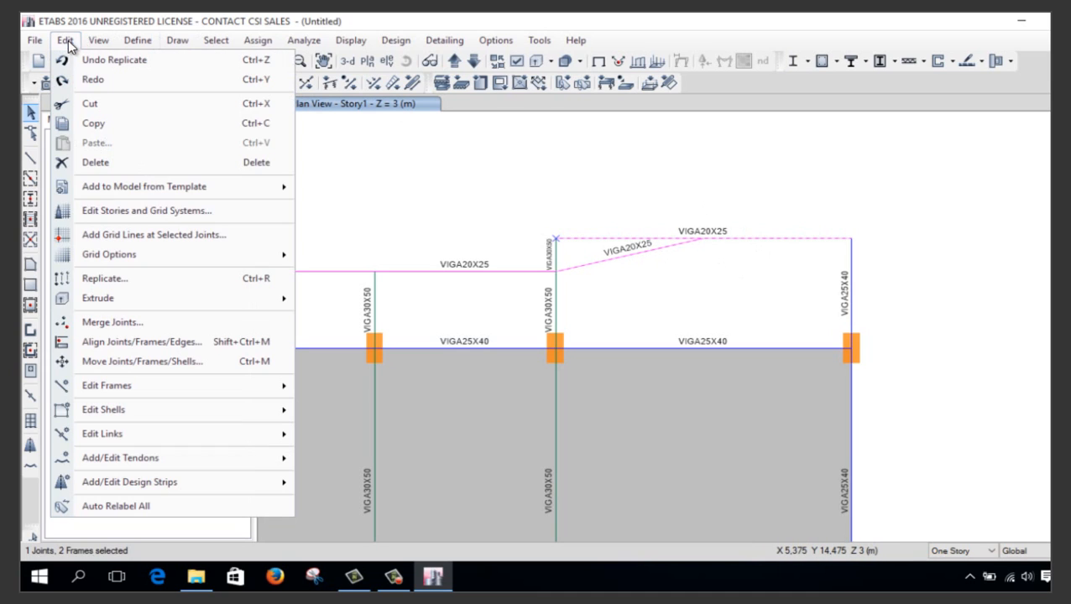
{"action": "left_click", "coordinate": [179, 344]}
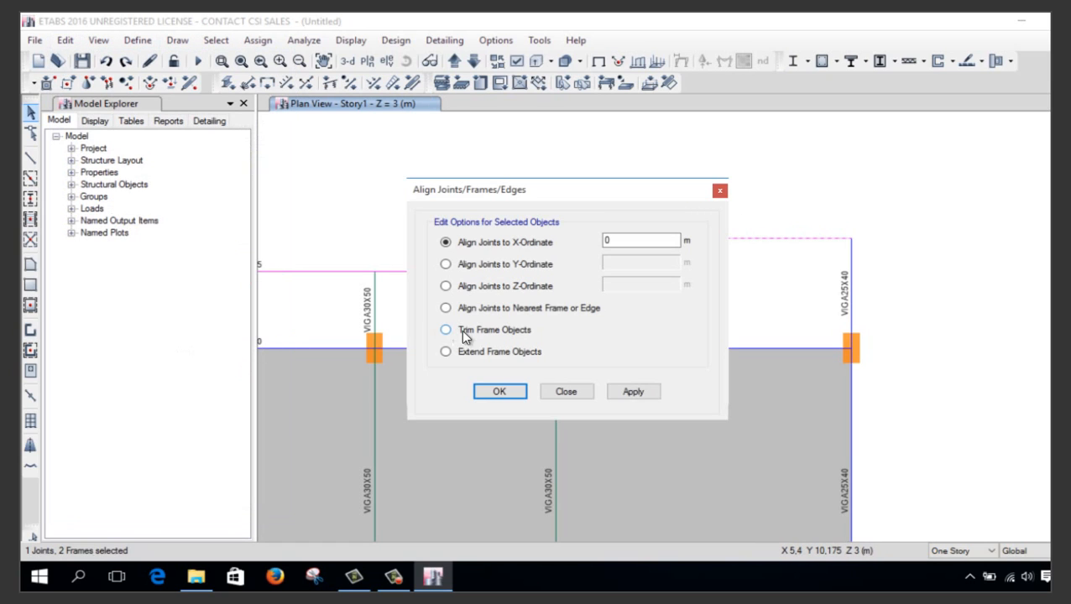
{"action": "left_click", "coordinate": [464, 332]}
{"action": "left_click_drag", "start_coordinate": [589, 193], "coordinate": [229, 136]}
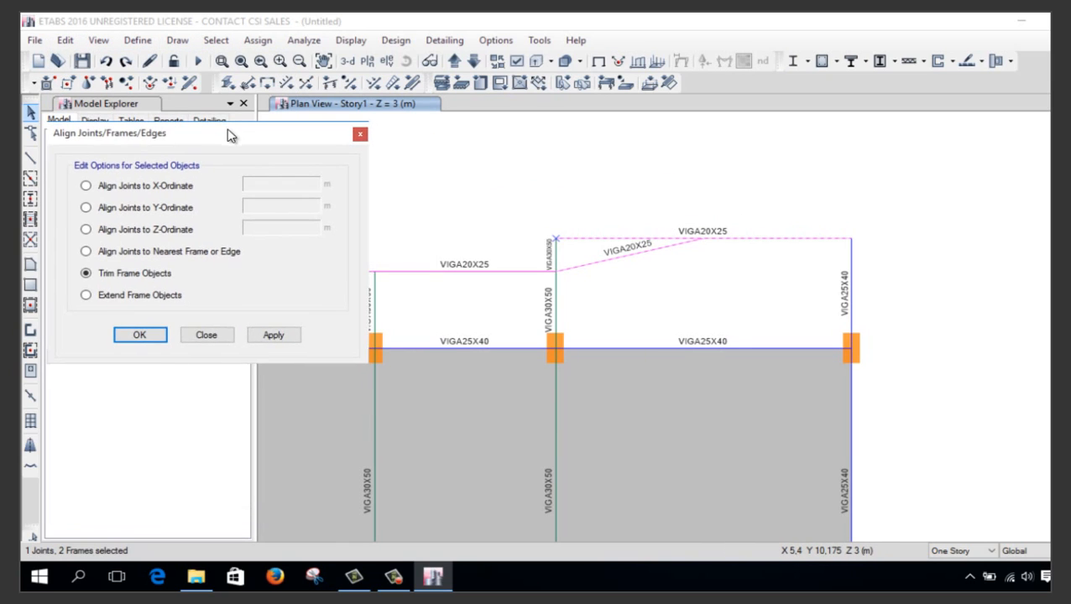
{"action": "left_click", "coordinate": [147, 340]}
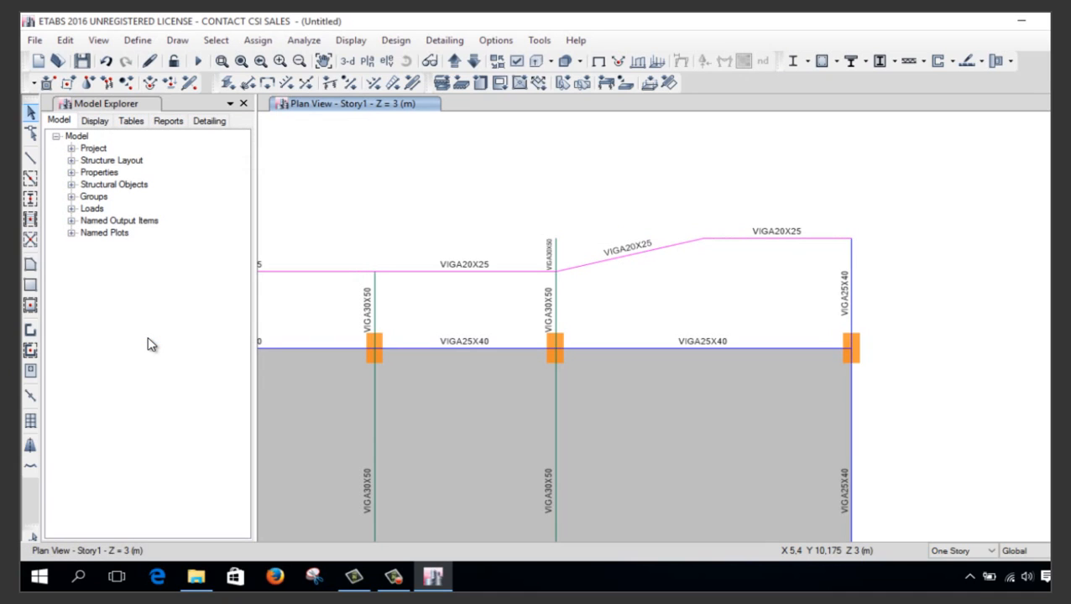
{"action": "key", "text": "ctrl+z"}
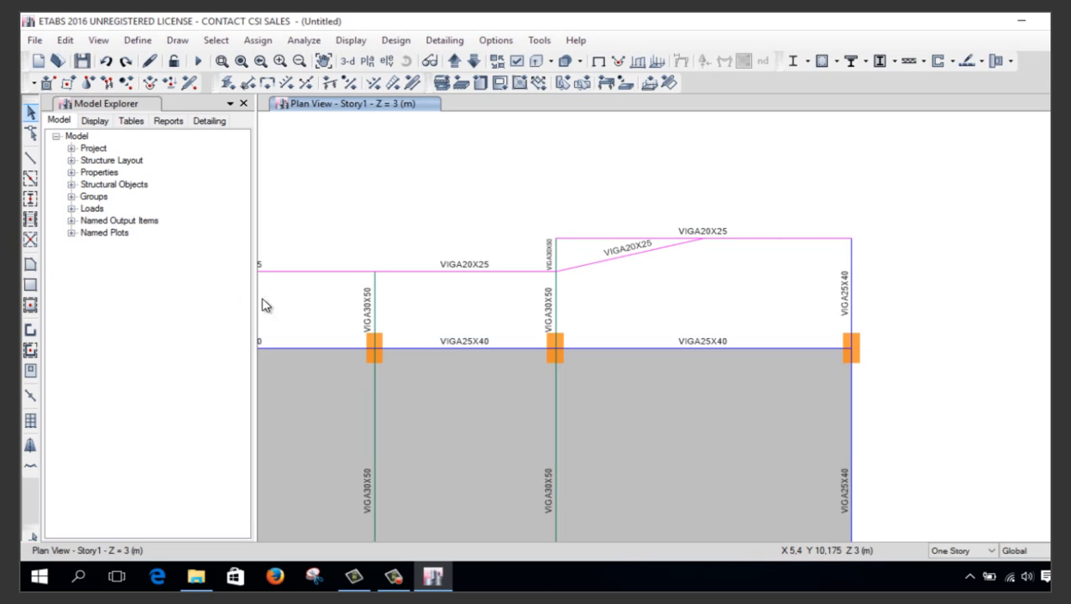
Reshape the C–D edge beam so its axis C end meets the diagonal's end, and delete the leftover VIGA30X50 stub on axis C
{"action": "left_click", "coordinate": [32, 134]}
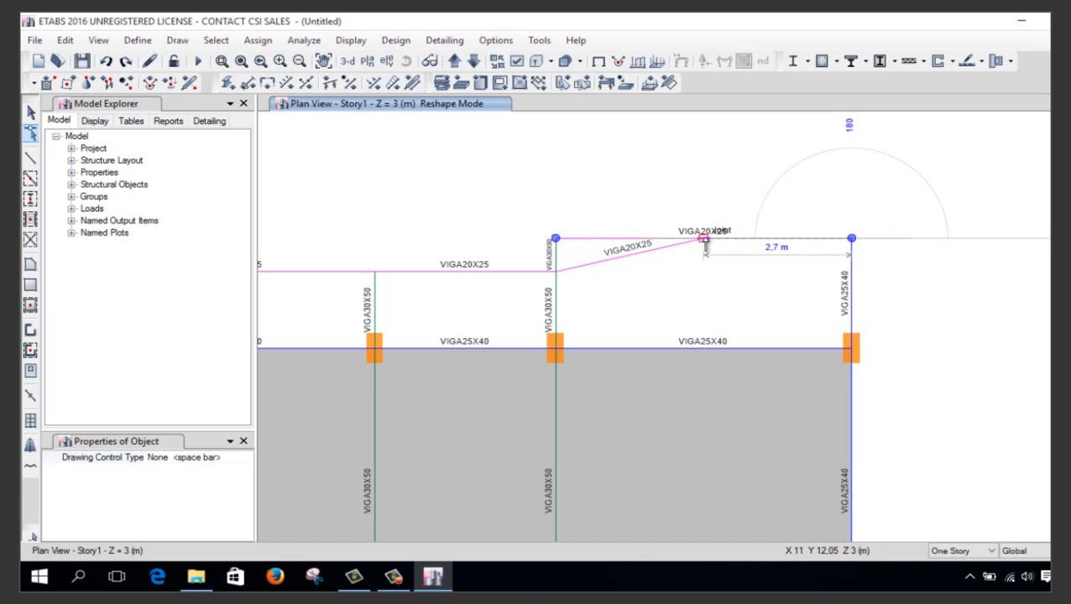
{"action": "left_click_drag", "start_coordinate": [704, 241], "coordinate": [704, 242]}
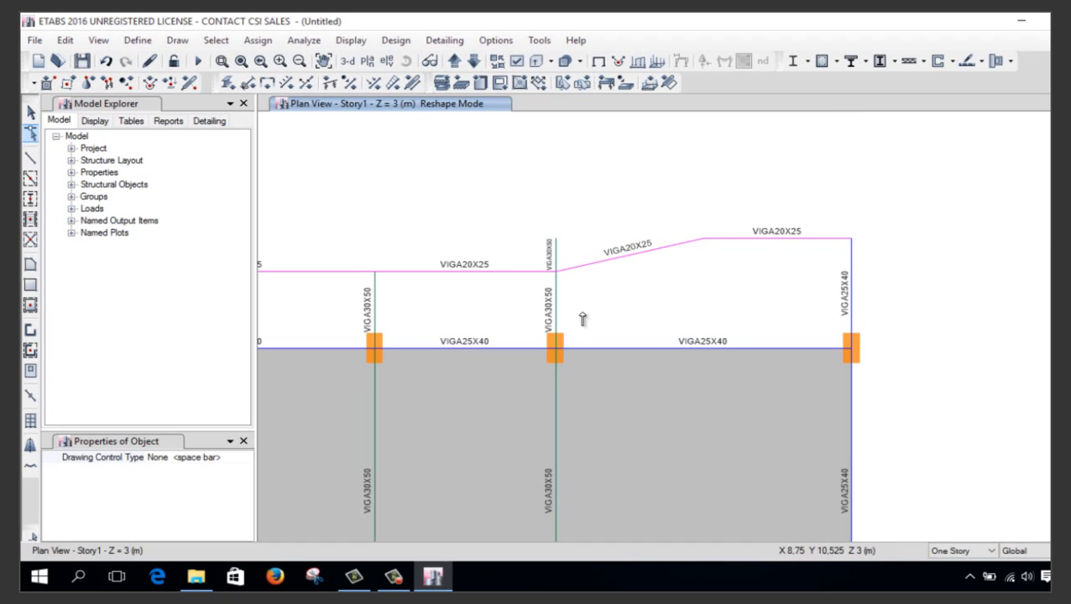
{"action": "key", "text": "Escape"}
{"action": "left_click", "coordinate": [547, 250]}
{"action": "key", "text": "Delete"}
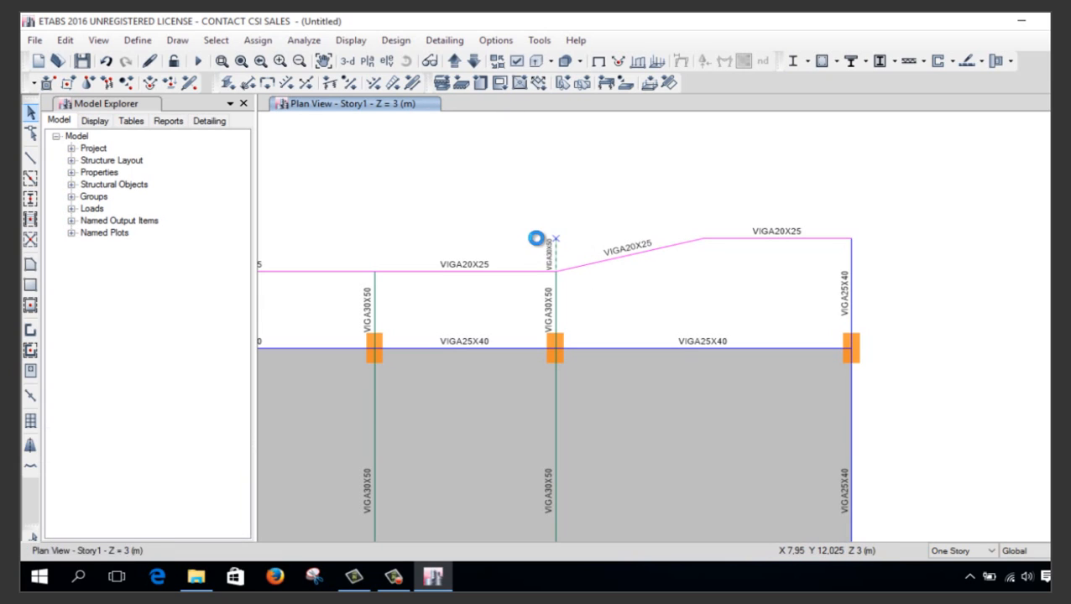
Replicate the A–B VIGA25X40 beam along Y = 0 linearly with dx 0, dy -1,90 m and number 1
{"action": "left_click", "coordinate": [240, 60]}
{"action": "middle_click_drag", "start_coordinate": [667, 358], "coordinate": [621, 199]}
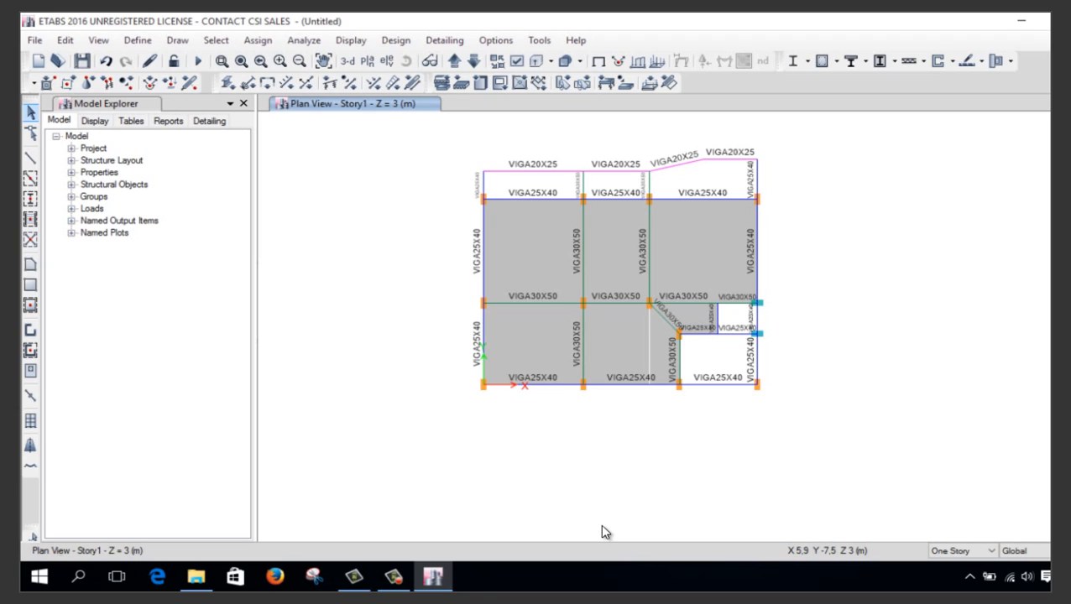
{"action": "left_click", "coordinate": [556, 385]}
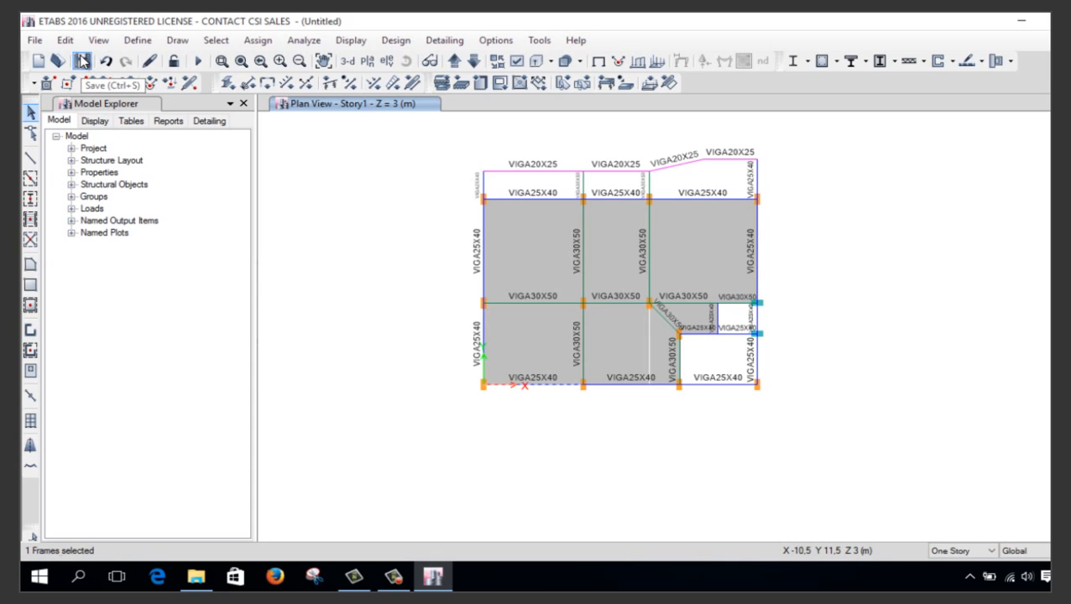
{"action": "left_click", "coordinate": [65, 41]}
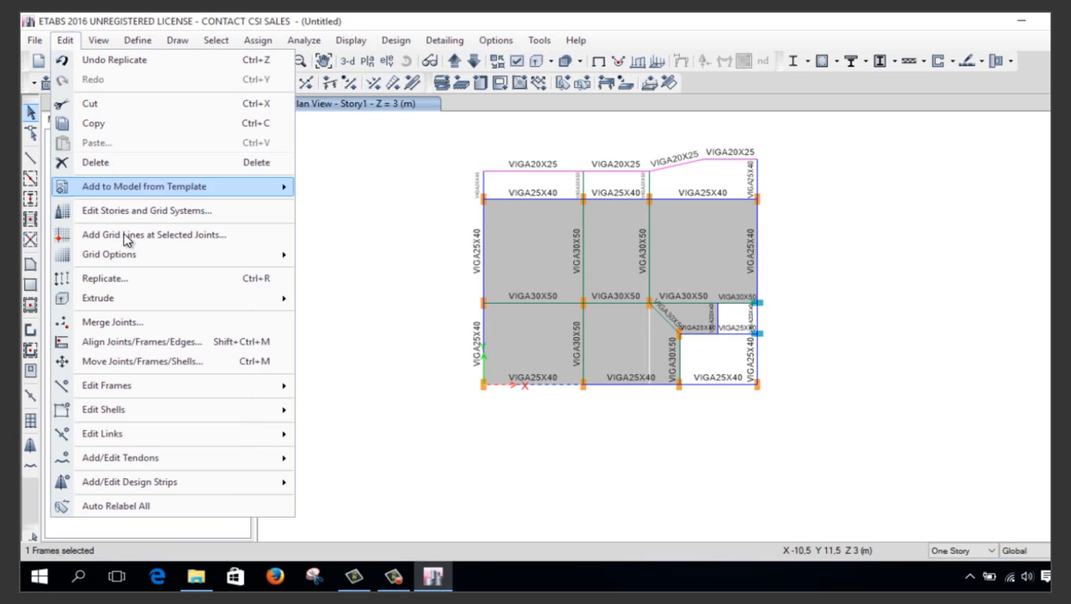
{"action": "left_click", "coordinate": [139, 278]}
{"action": "key", "text": "Tab"}
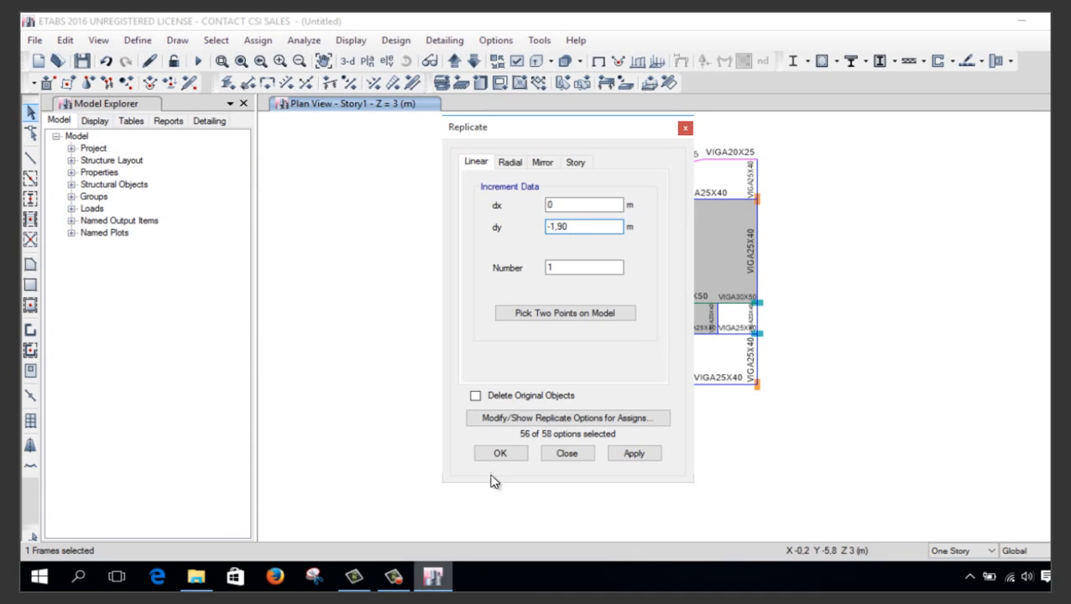
{"action": "left_click", "coordinate": [513, 454]}
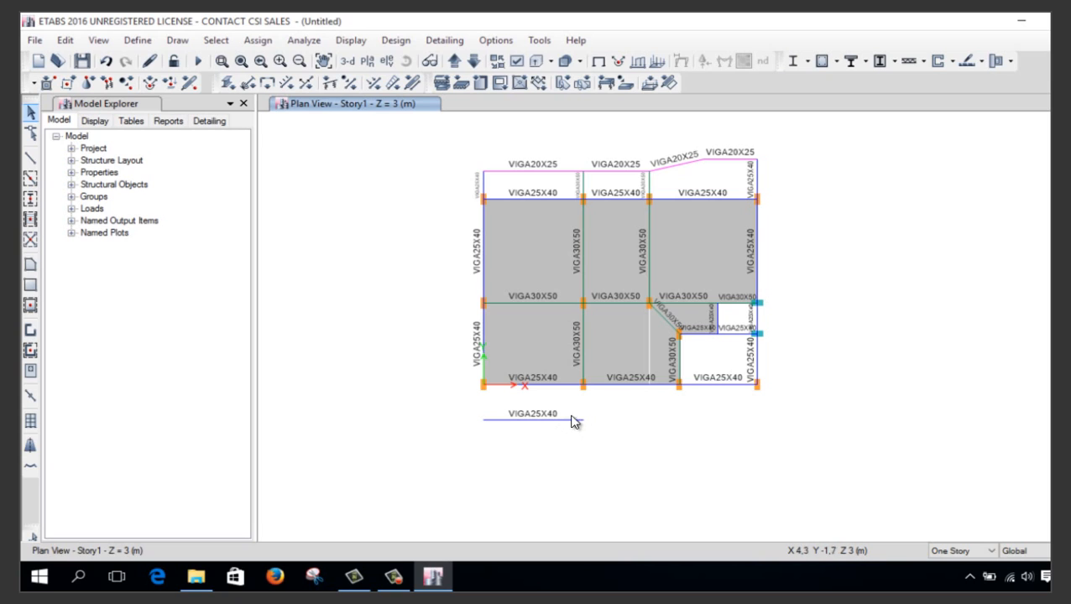
Replicate the middle VIGA25X40 beam along Y = 0 linearly with dx 0, dy -2,4 m and number 1
{"action": "left_click", "coordinate": [615, 385]}
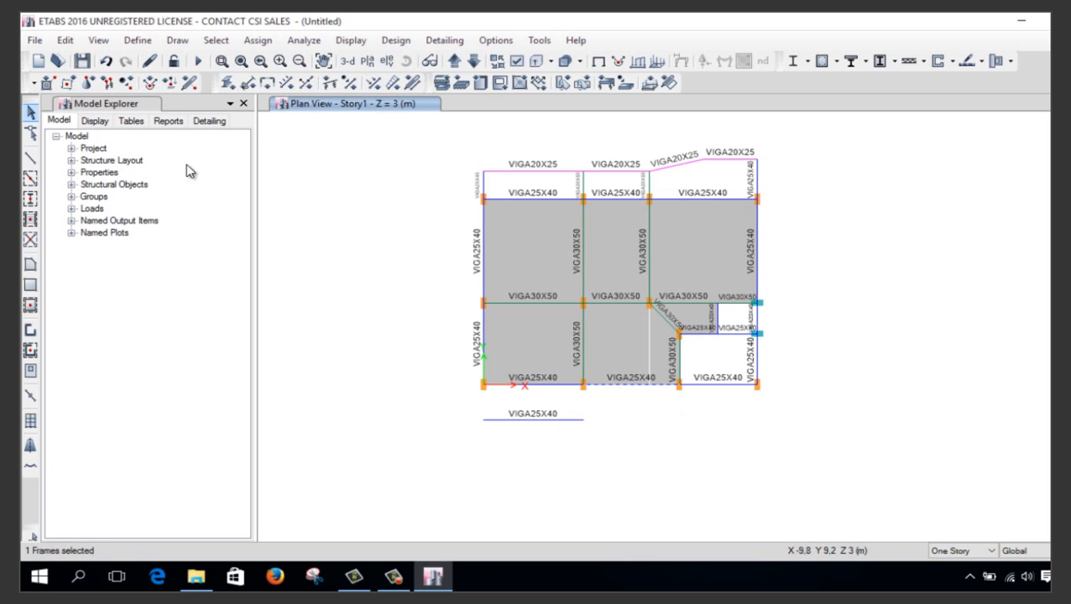
{"action": "left_click", "coordinate": [65, 40]}
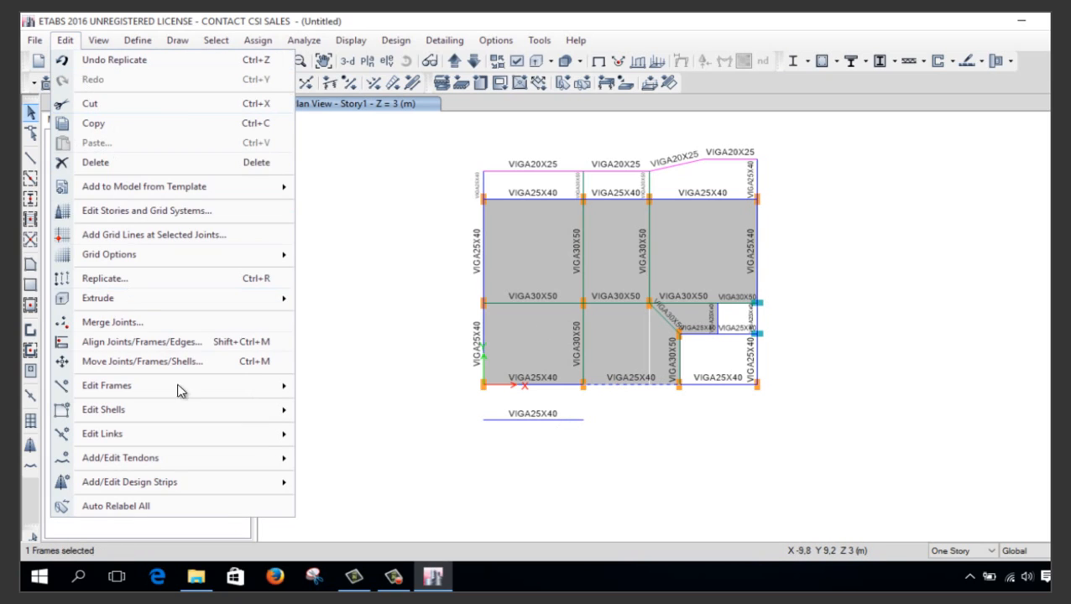
{"action": "left_click", "coordinate": [211, 285]}
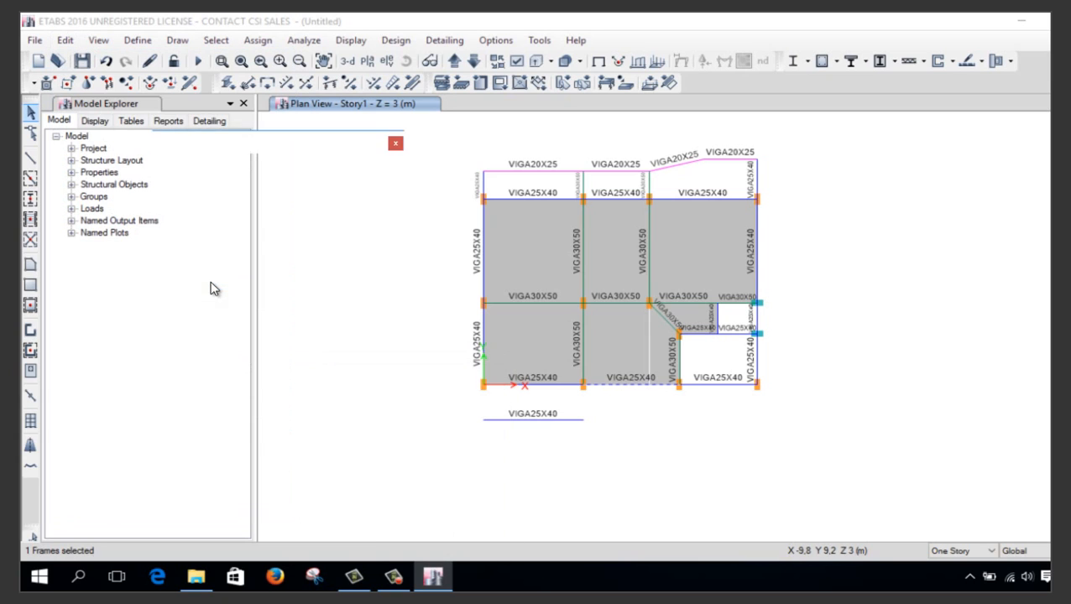
{"action": "left_click_drag", "start_coordinate": [574, 226], "coordinate": [537, 235]}
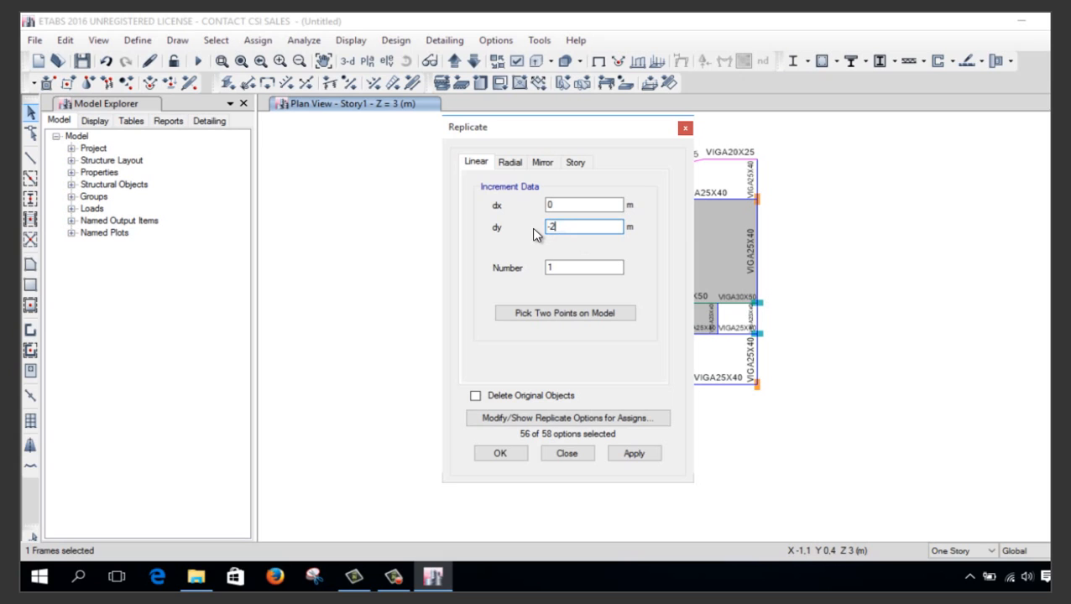
{"action": "left_click", "coordinate": [517, 453]}
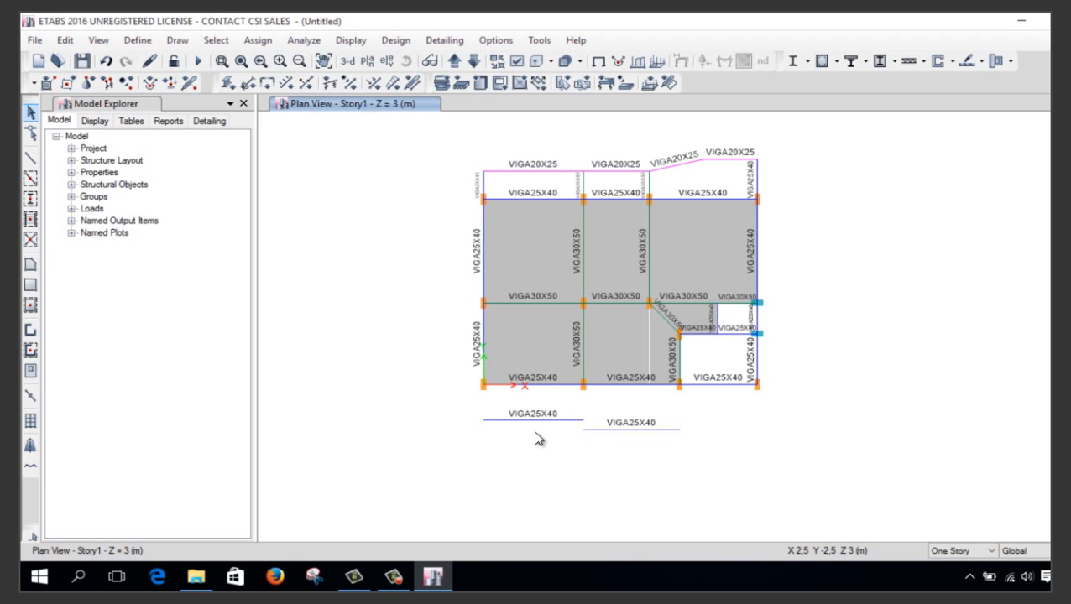
Replicate the VIGA25X40 beam along Y = 0 beside the outer corner column linearly with dx 0, dy -1,10 m and number 1
{"action": "left_click", "coordinate": [734, 386]}
{"action": "left_click", "coordinate": [65, 41]}
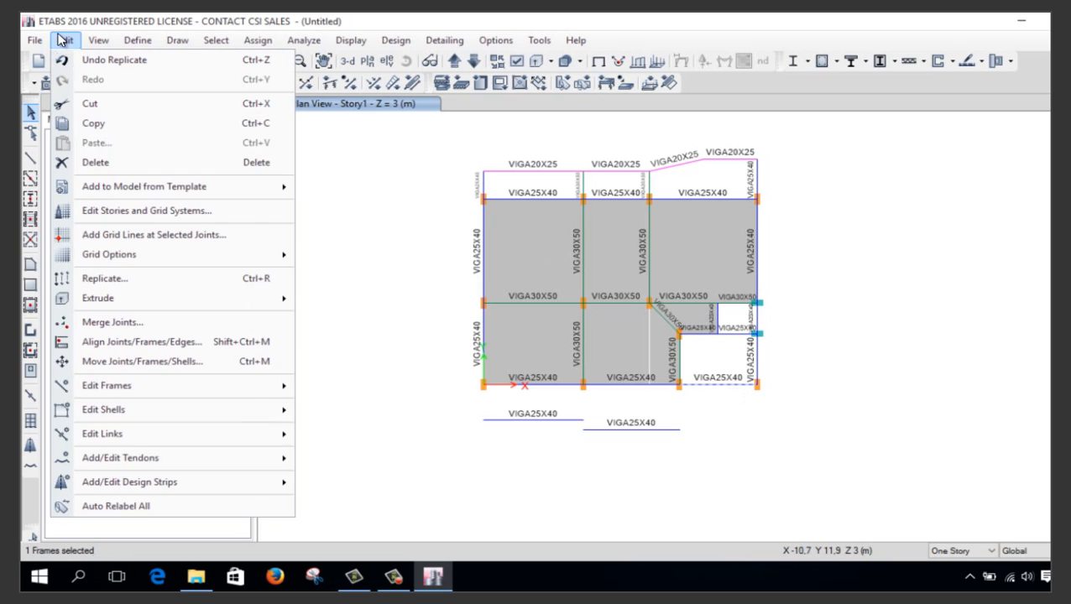
{"action": "mouse_move", "coordinate": [248, 390]}
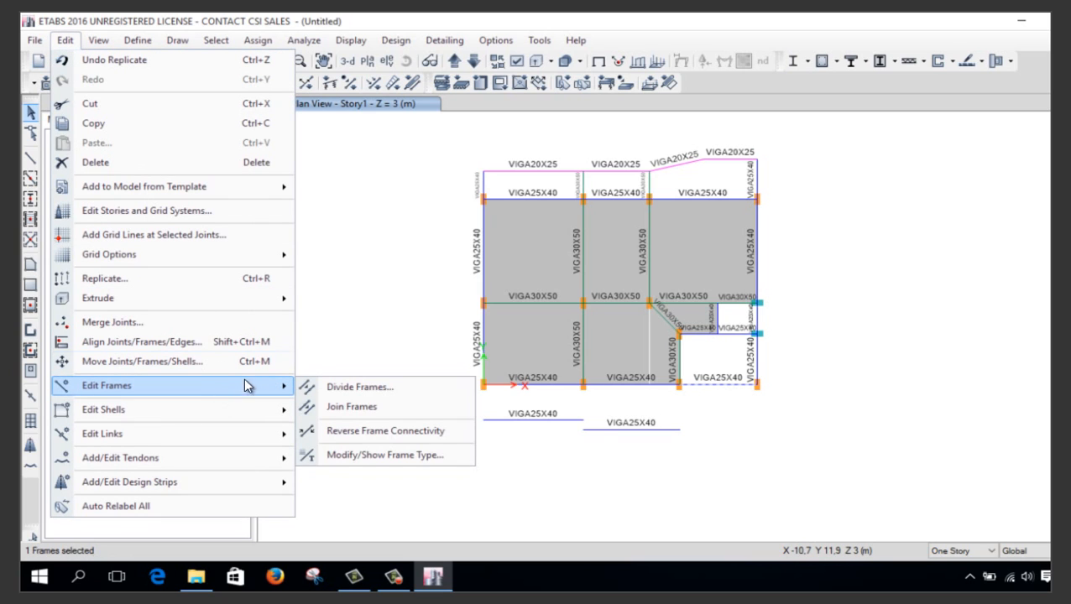
{"action": "left_click", "coordinate": [185, 279]}
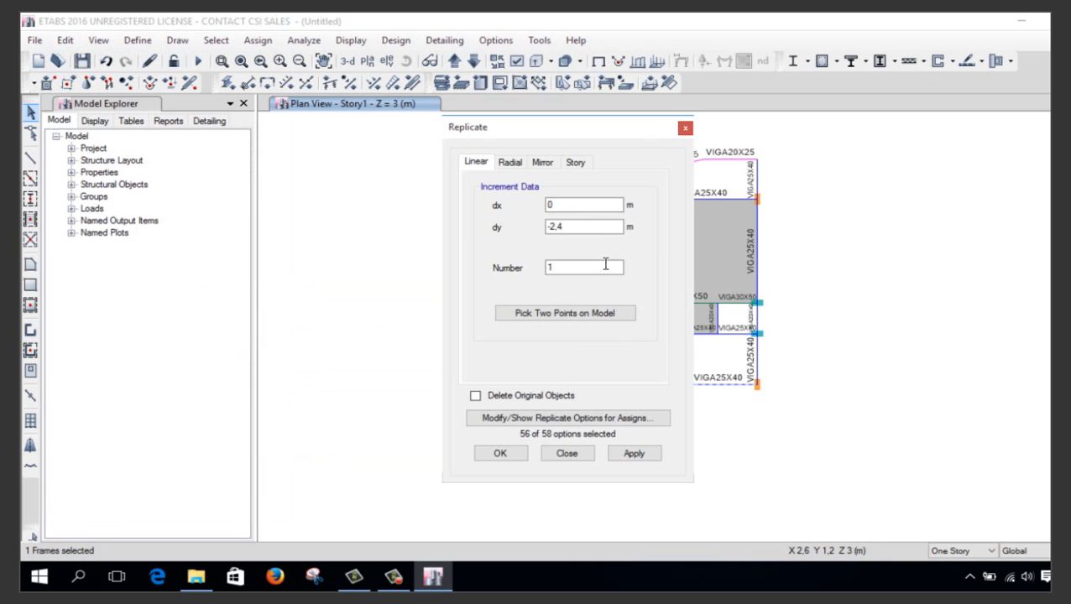
{"action": "left_click_drag", "start_coordinate": [586, 223], "coordinate": [496, 216]}
{"action": "left_click", "coordinate": [501, 454]}
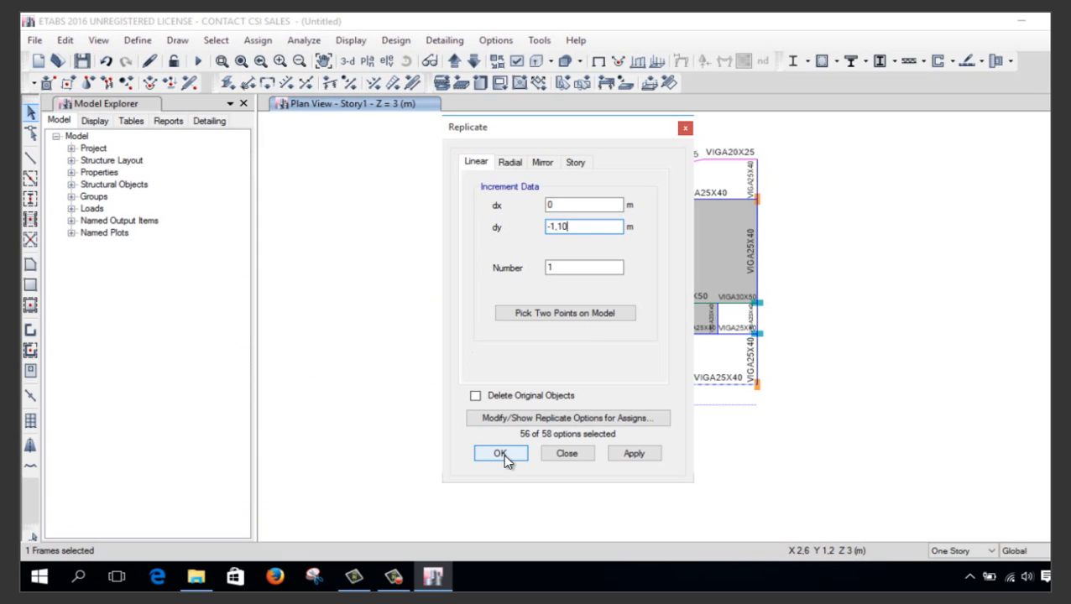
{"action": "left_click", "coordinate": [500, 454]}
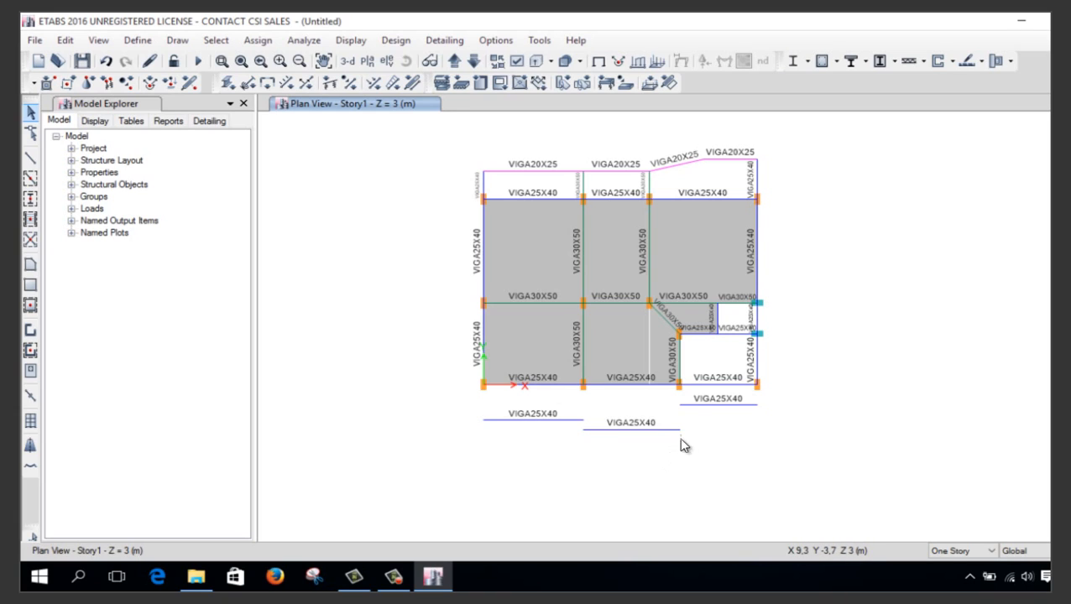
Draw a straight VIGA20X25 frame from the midpoint of the middle offset beam to the outer end of the -1,10 m offset beam
{"action": "left_click", "coordinate": [32, 161]}
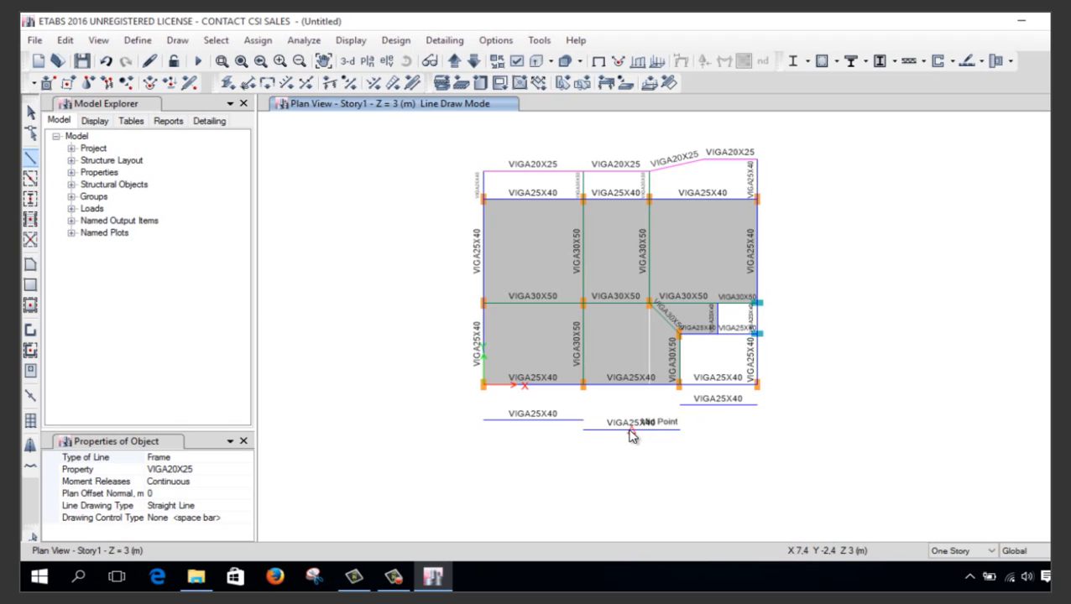
{"action": "left_click", "coordinate": [630, 430]}
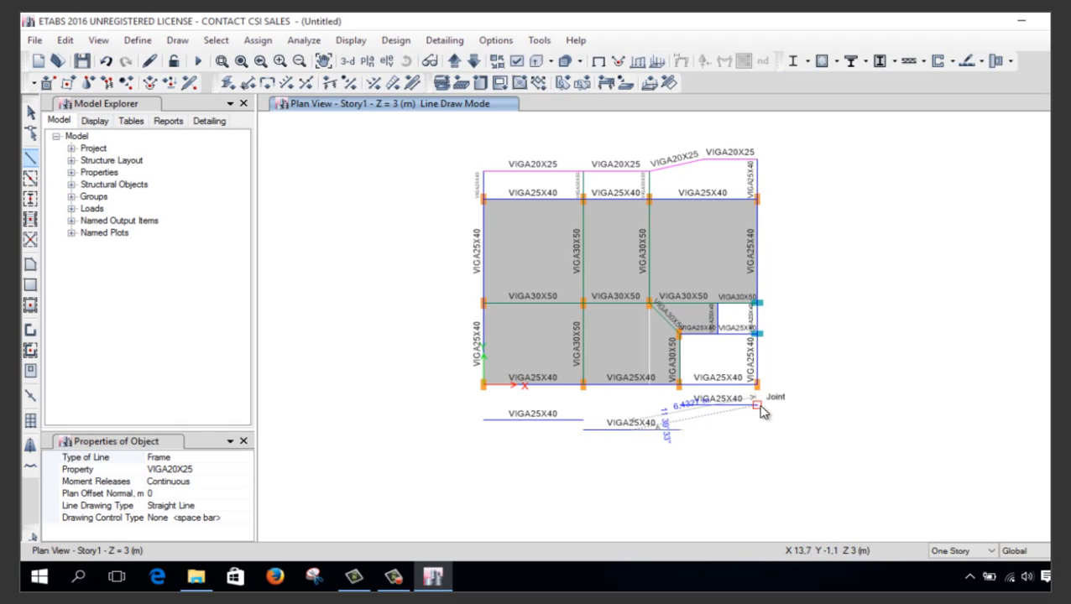
{"action": "left_click", "coordinate": [758, 406]}
{"action": "key", "text": "Escape"}
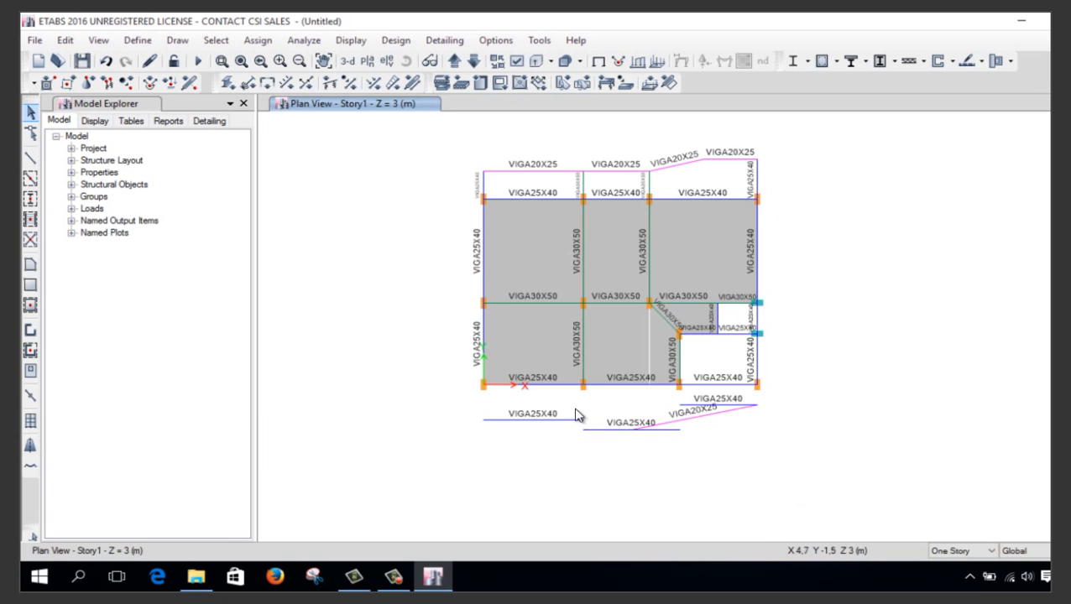
Divide the middle offset beam where the diagonal meets it, breaking at intersections with selected frames and joints
{"action": "scroll", "coordinate": [657, 453], "scroll_direction": "up", "scroll_amount": 3}
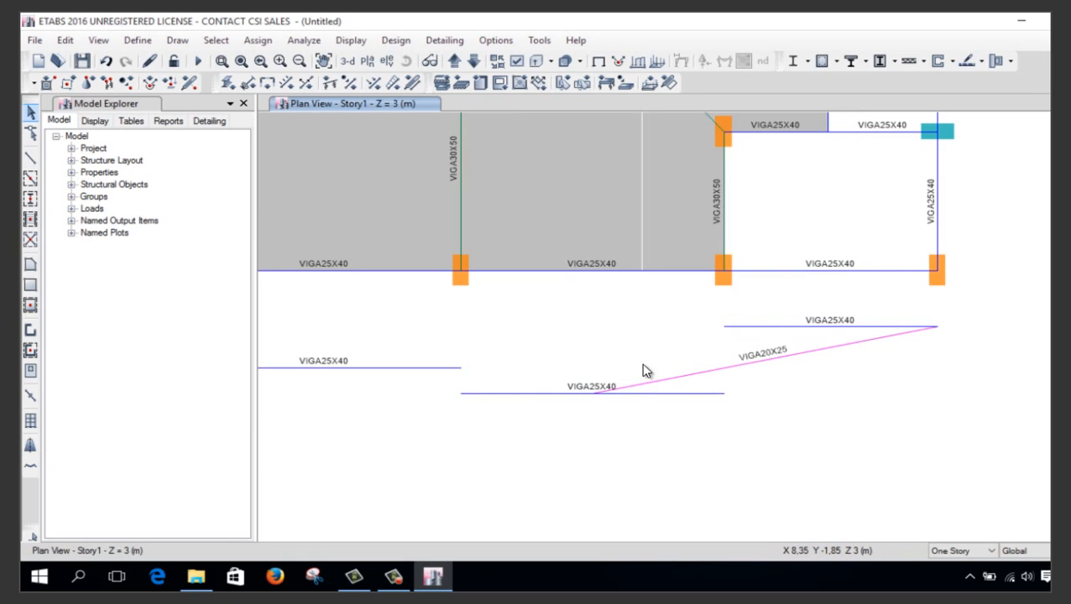
{"action": "left_click_drag", "start_coordinate": [629, 377], "coordinate": [587, 423]}
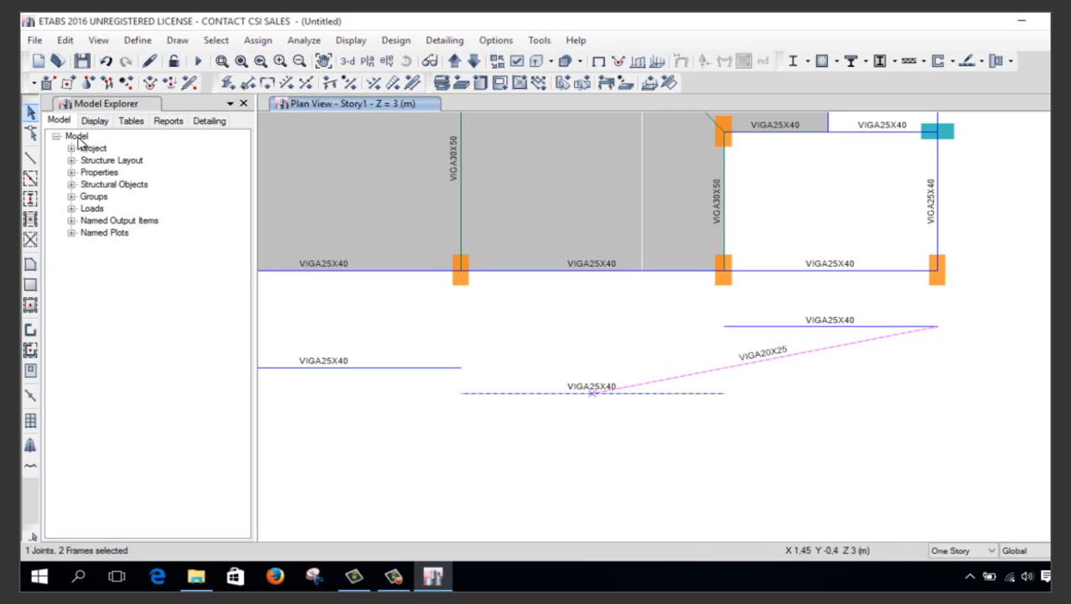
{"action": "left_click", "coordinate": [65, 40]}
{"action": "mouse_move", "coordinate": [248, 388]}
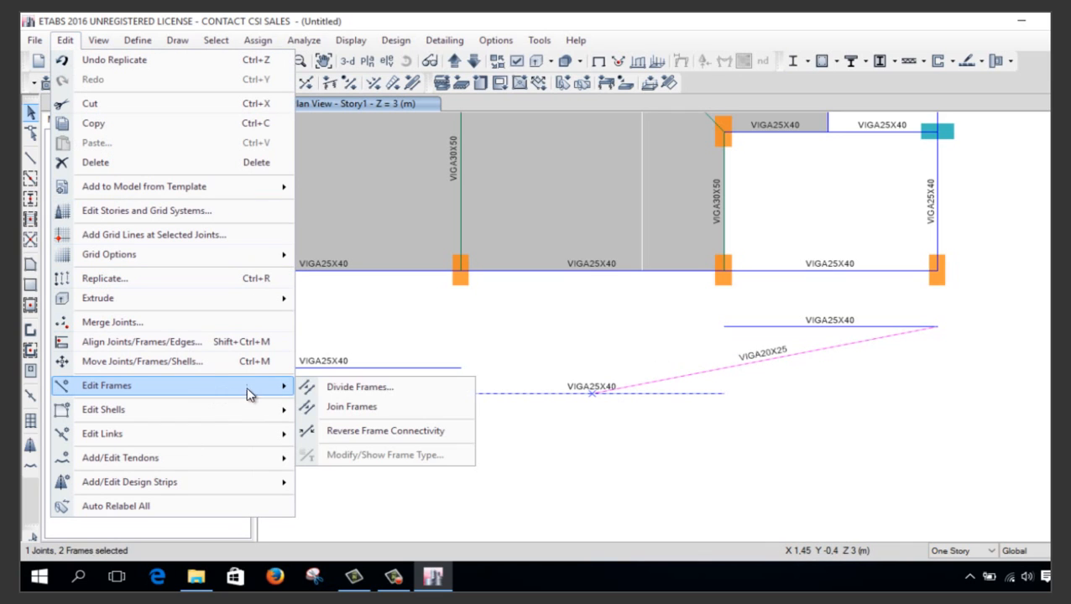
{"action": "left_click", "coordinate": [349, 388]}
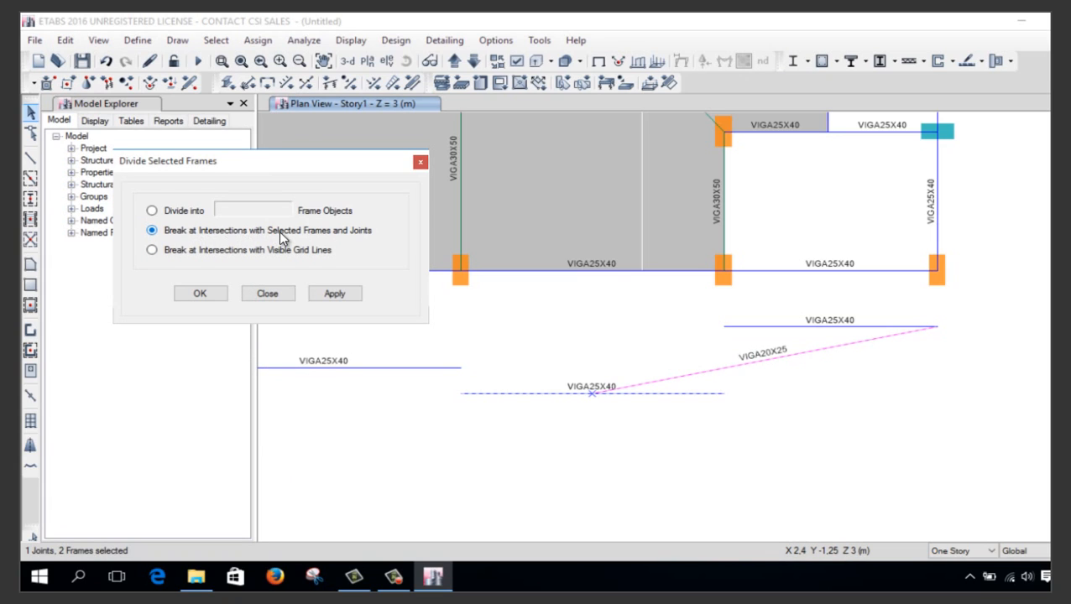
{"action": "left_click", "coordinate": [201, 295]}
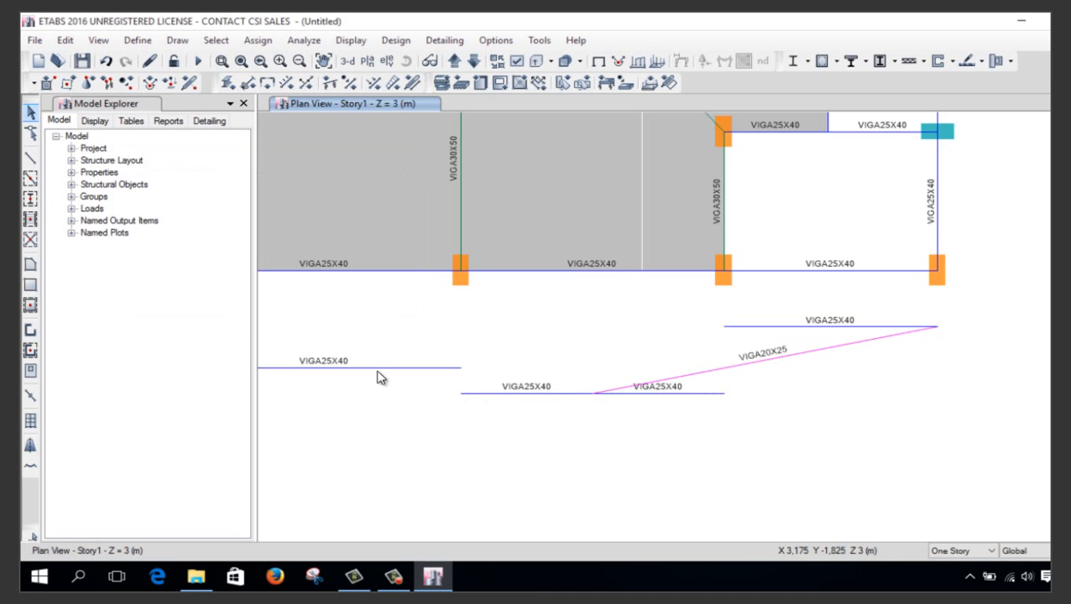
Delete the half of the middle offset beam beyond the diagonal's start, and undo both the deletion and the frame division
{"action": "left_click", "coordinate": [677, 393]}
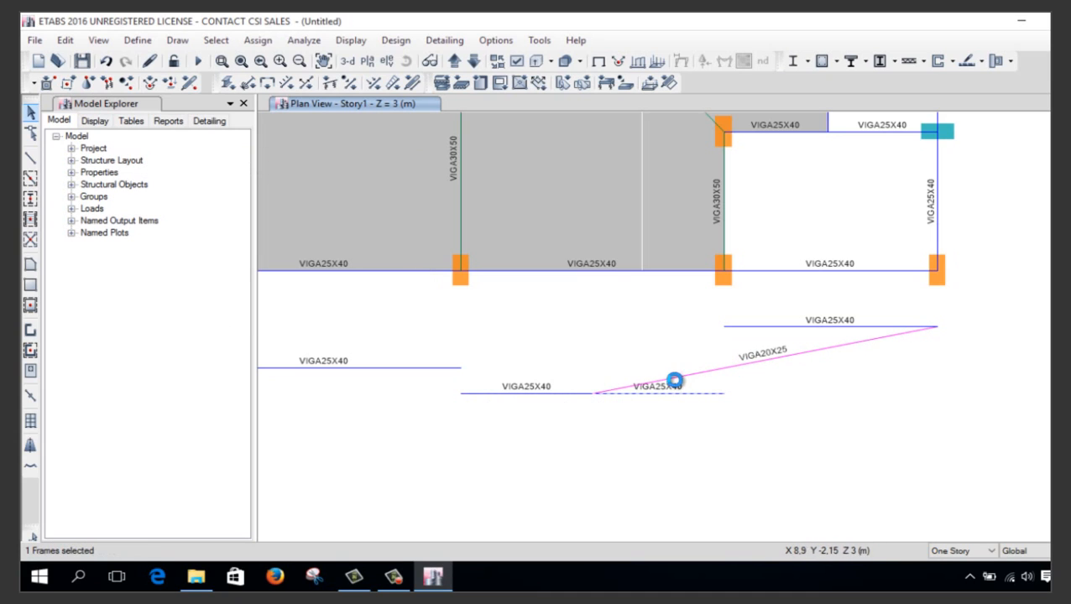
{"action": "key", "text": "Delete"}
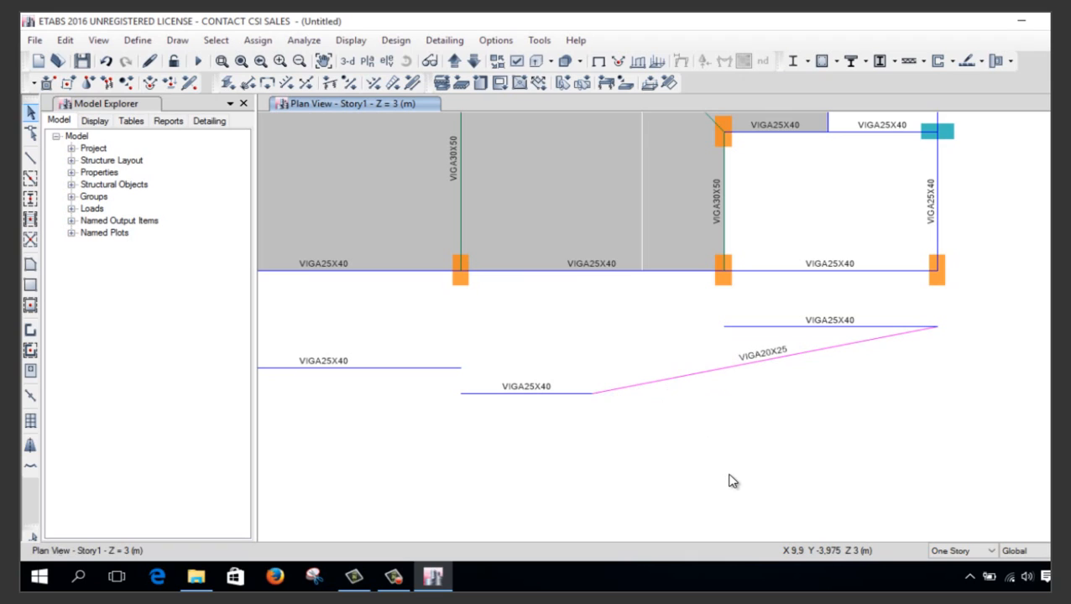
{"action": "key", "text": "ctrl+z"}
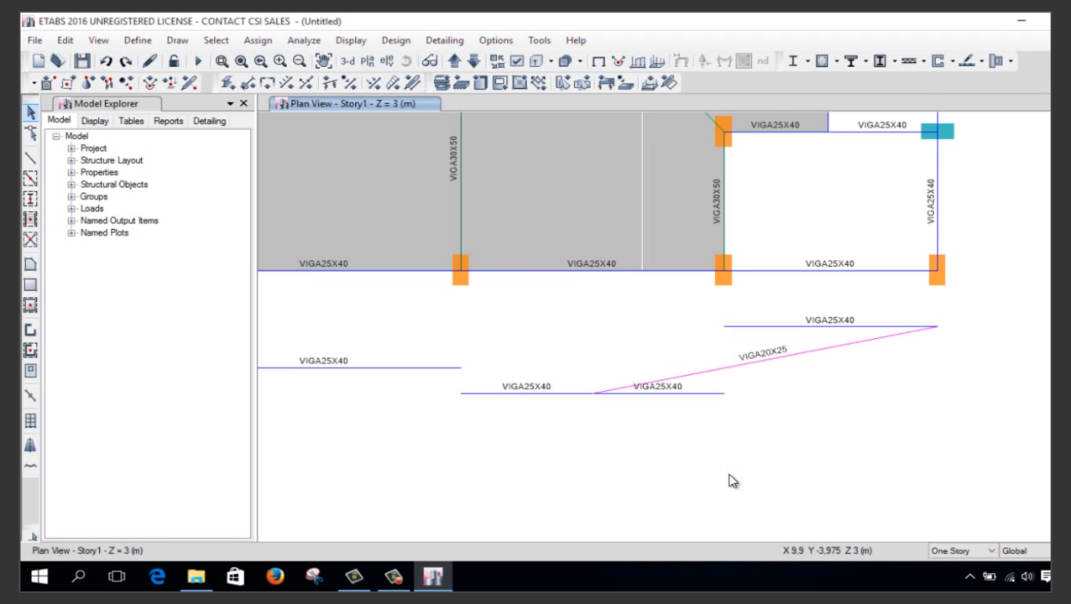
{"action": "key", "text": "ctrl+z"}
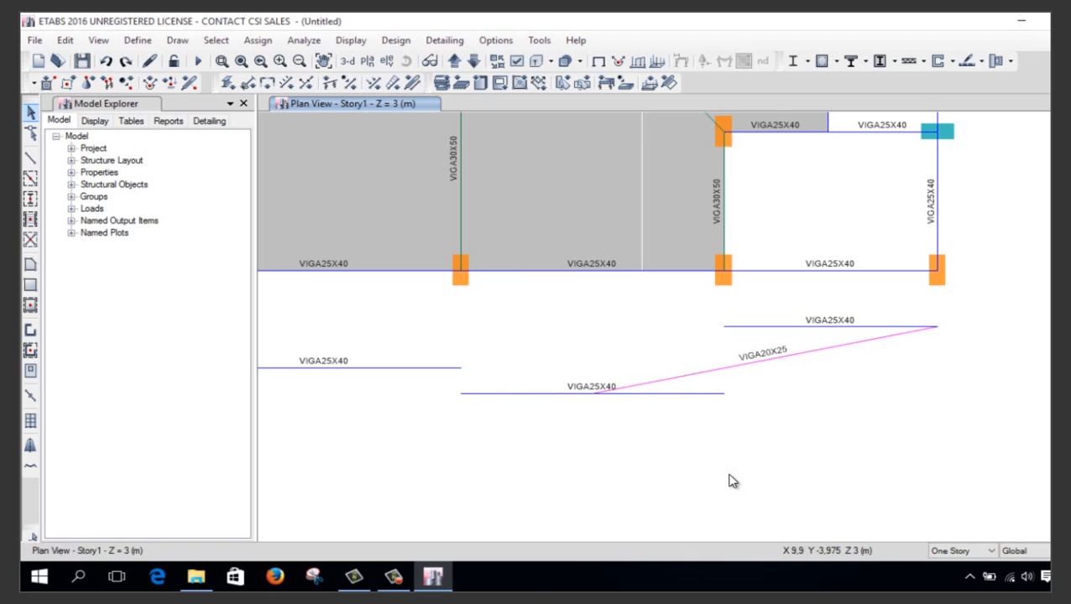
Try to trim the middle offset beam back to the diagonal beam using Trim Frame Objects
{"action": "left_click", "coordinate": [659, 394]}
{"action": "left_click_drag", "start_coordinate": [699, 356], "coordinate": [747, 431]}
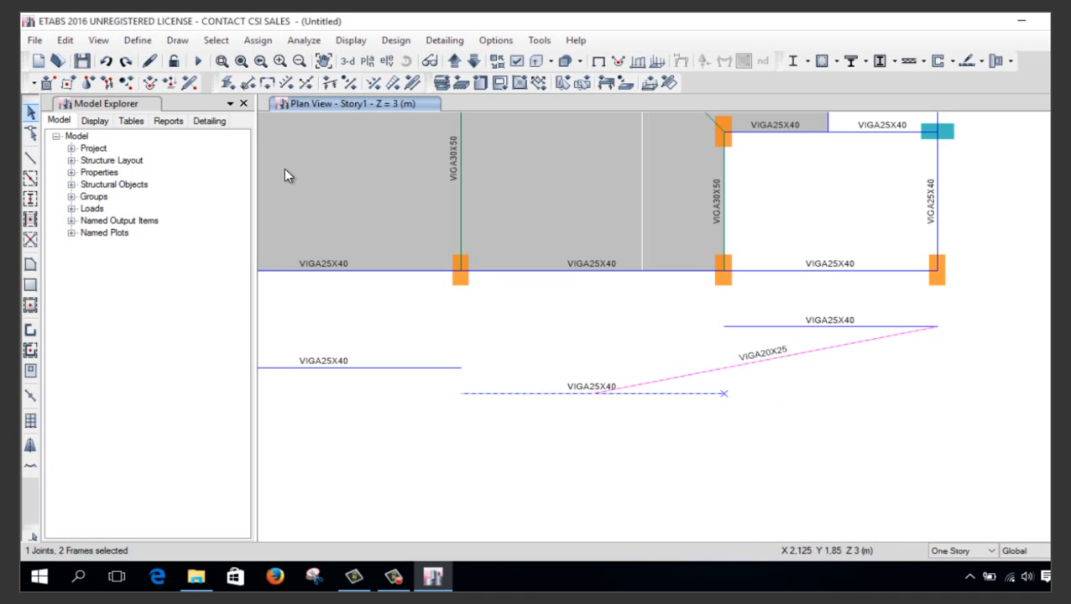
{"action": "left_click", "coordinate": [65, 39]}
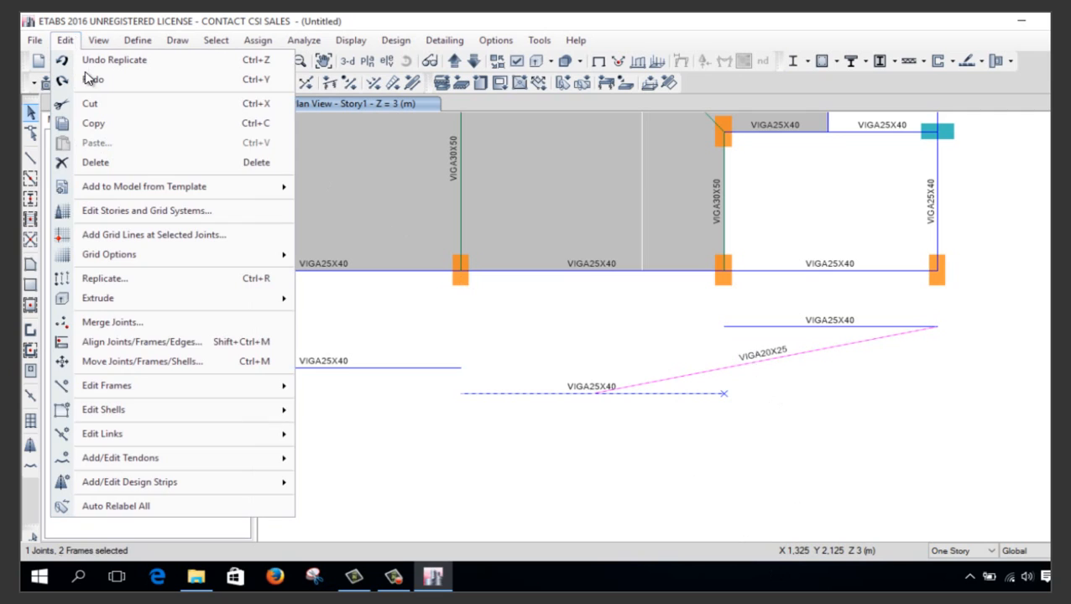
{"action": "left_click", "coordinate": [184, 346]}
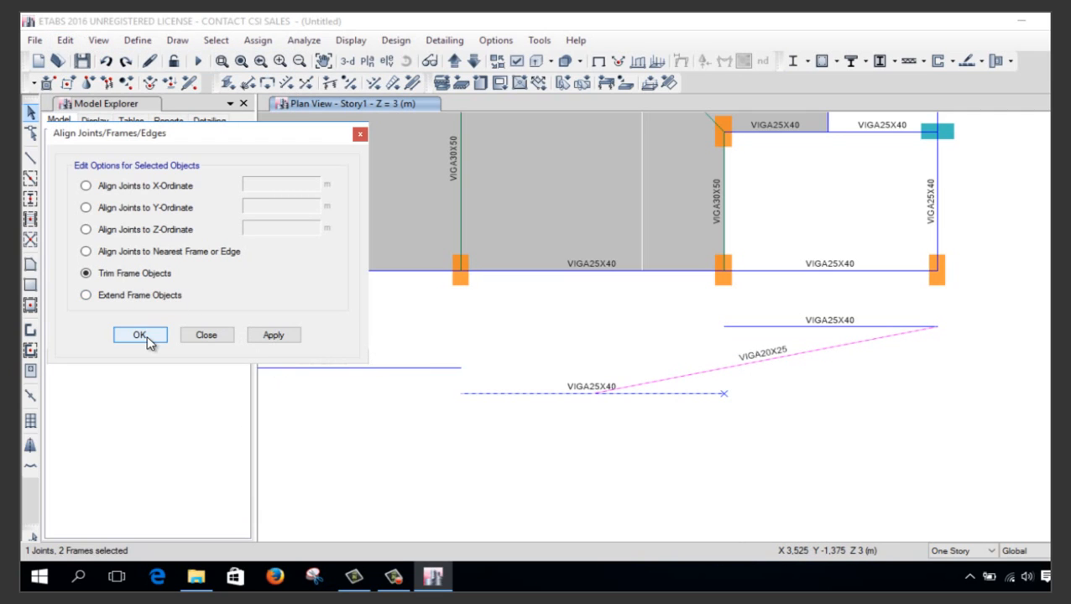
{"action": "left_click", "coordinate": [140, 336]}
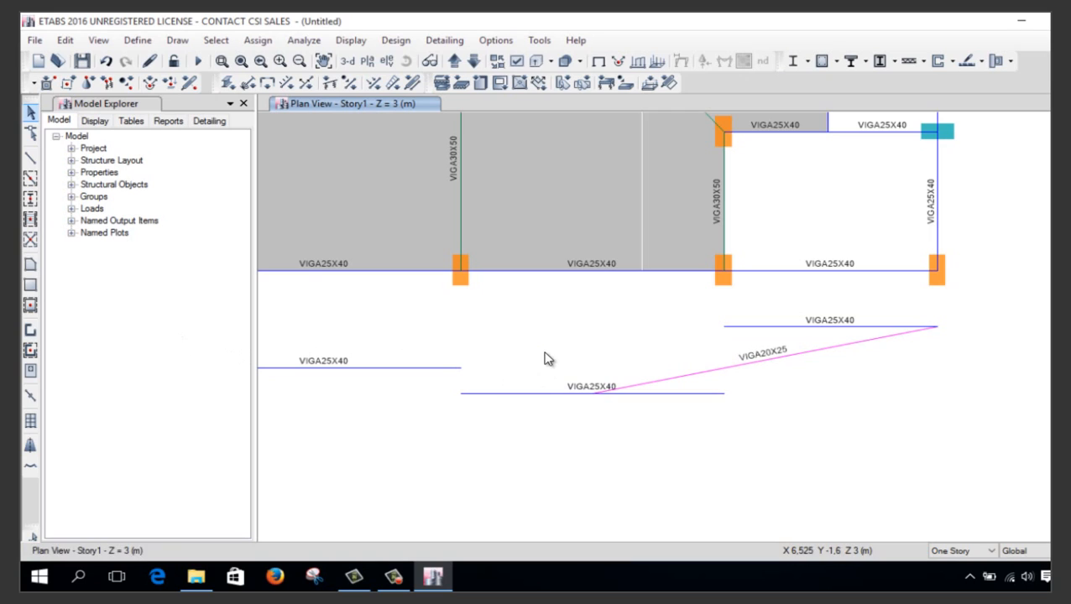
Reshape the middle offset beam so its end beyond the diagonal moves back to the diagonal's start point
{"action": "left_click", "coordinate": [31, 135]}
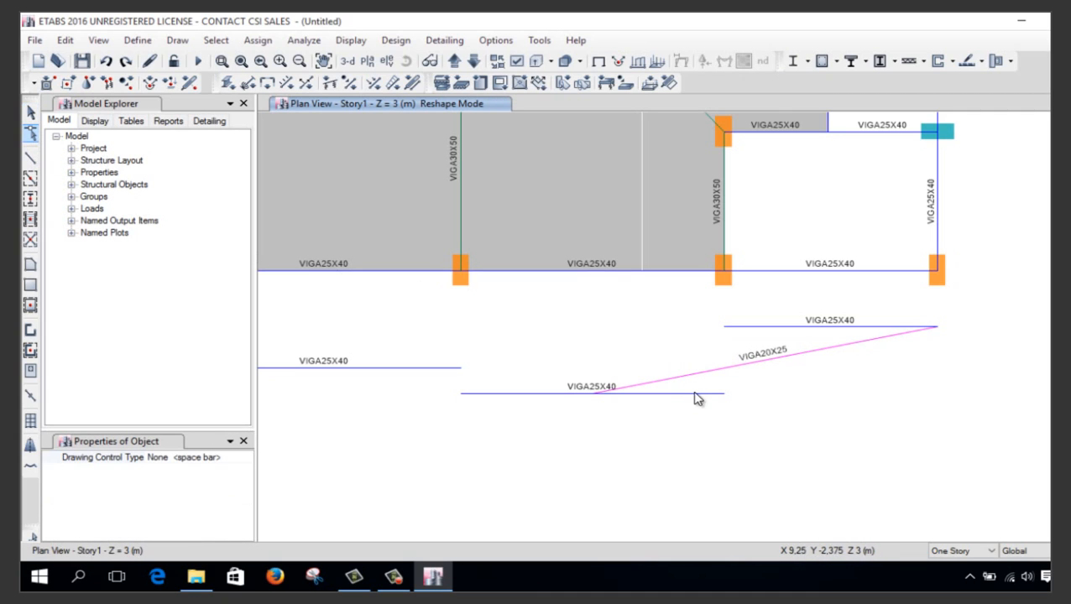
{"action": "left_click", "coordinate": [695, 393]}
{"action": "left_click_drag", "start_coordinate": [723, 393], "coordinate": [595, 397]}
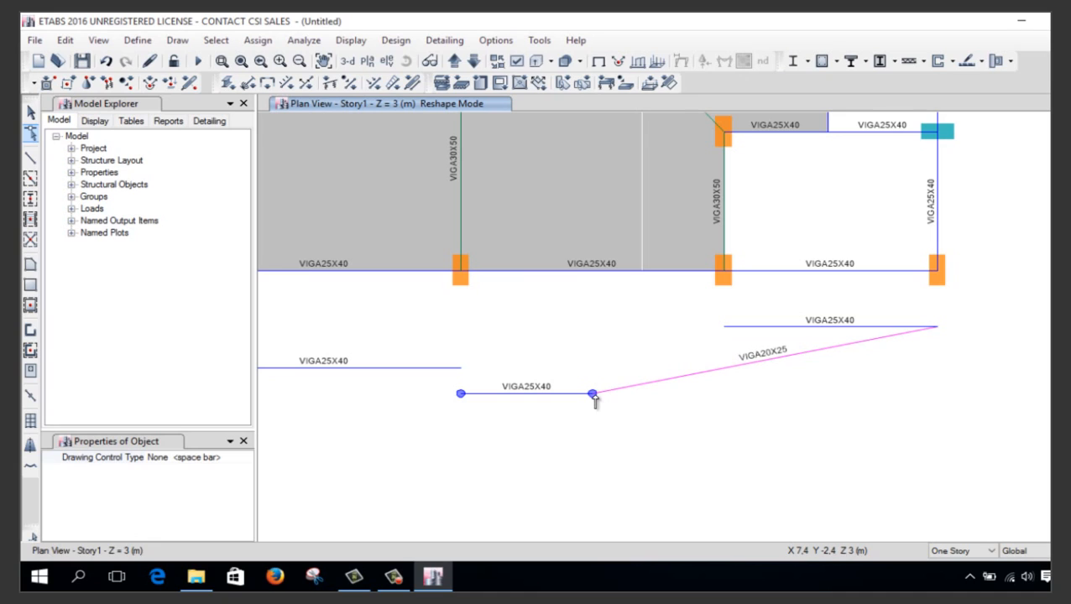
{"action": "key", "text": "Escape"}
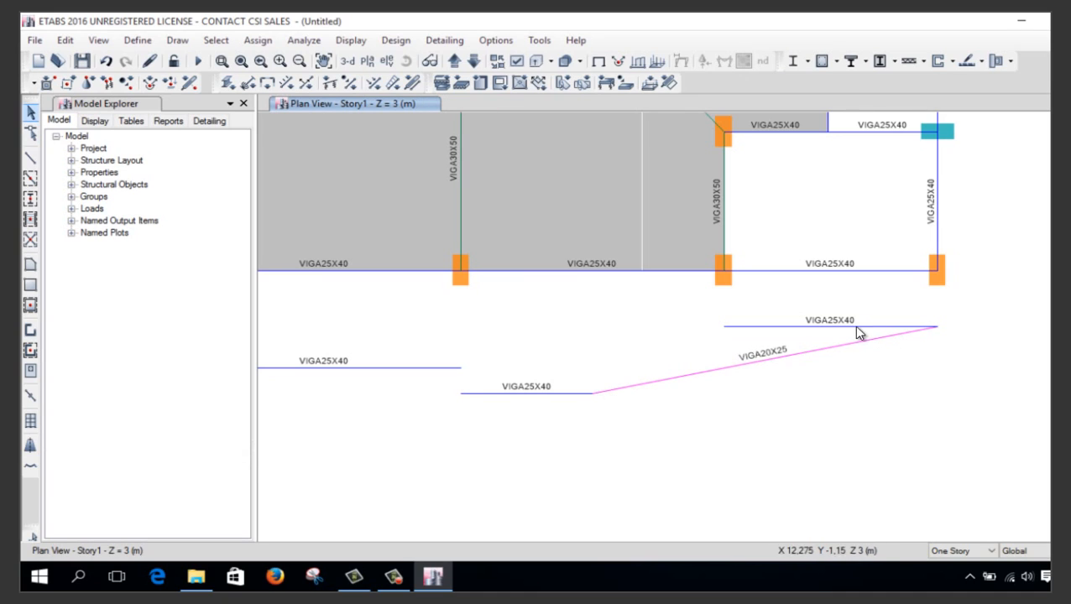
Delete the -1,10 m offset VIGA25X40 beam above the diagonal, and undo both the deletion and the middle beam's reshape
{"action": "left_click", "coordinate": [808, 326]}
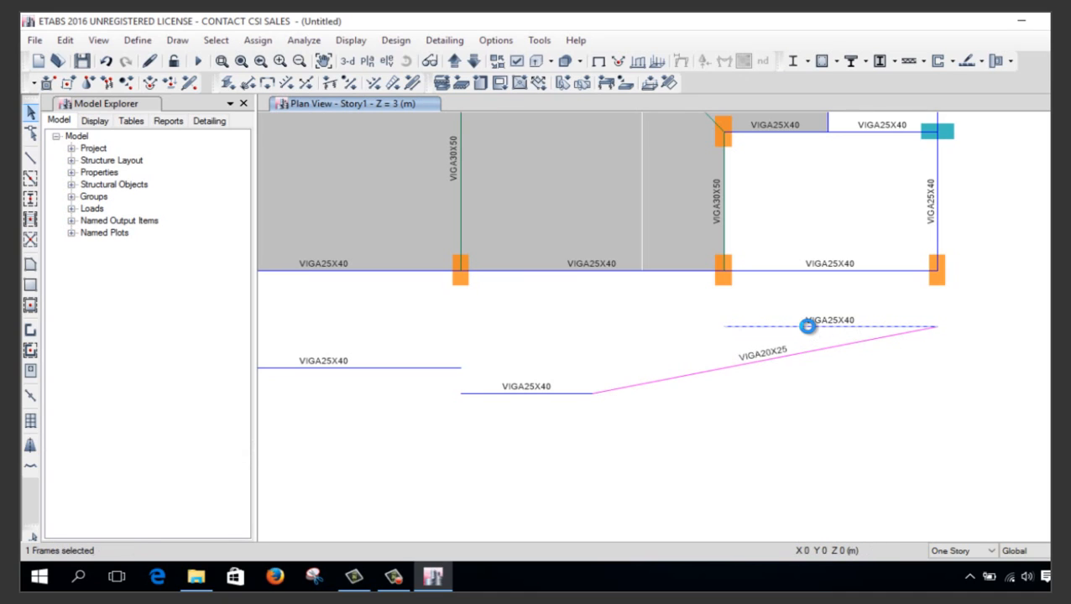
{"action": "key", "text": "Delete"}
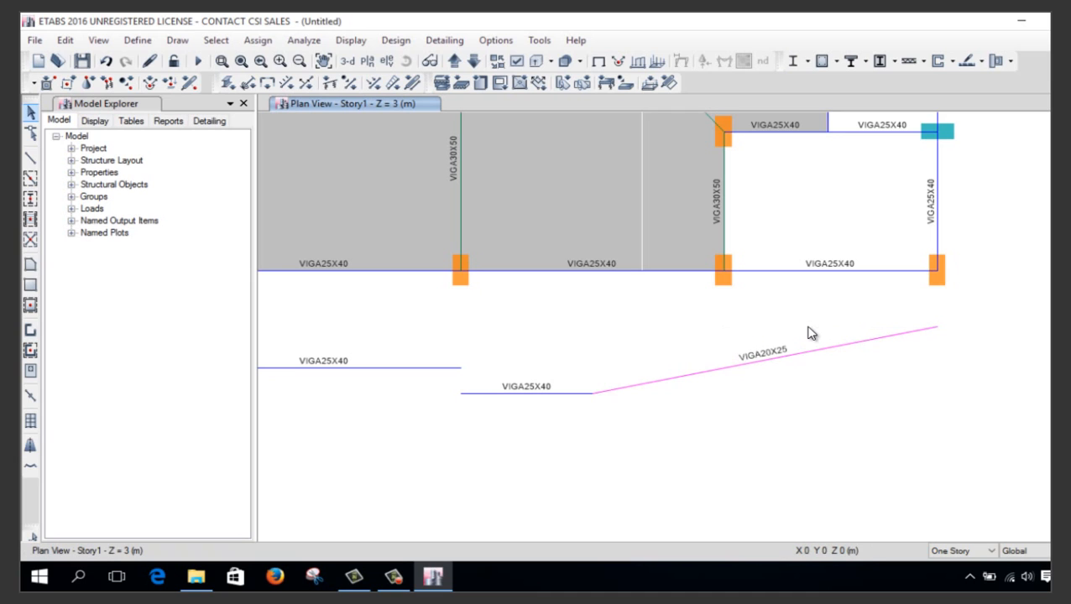
{"action": "scroll", "coordinate": [741, 363], "scroll_direction": "down", "scroll_amount": 3}
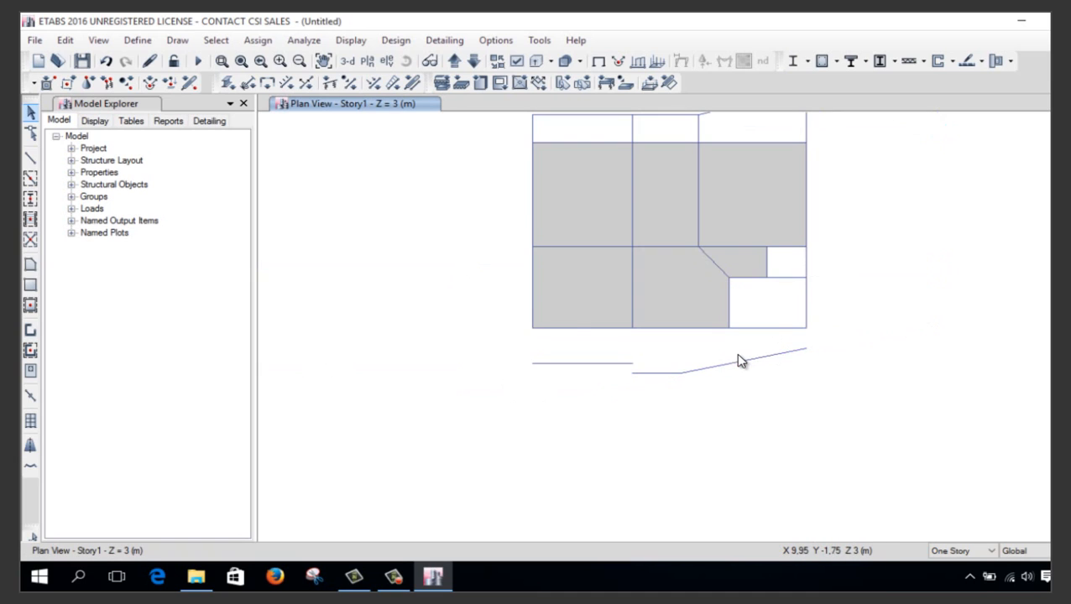
{"action": "scroll", "coordinate": [740, 363], "scroll_direction": "up", "scroll_amount": 3}
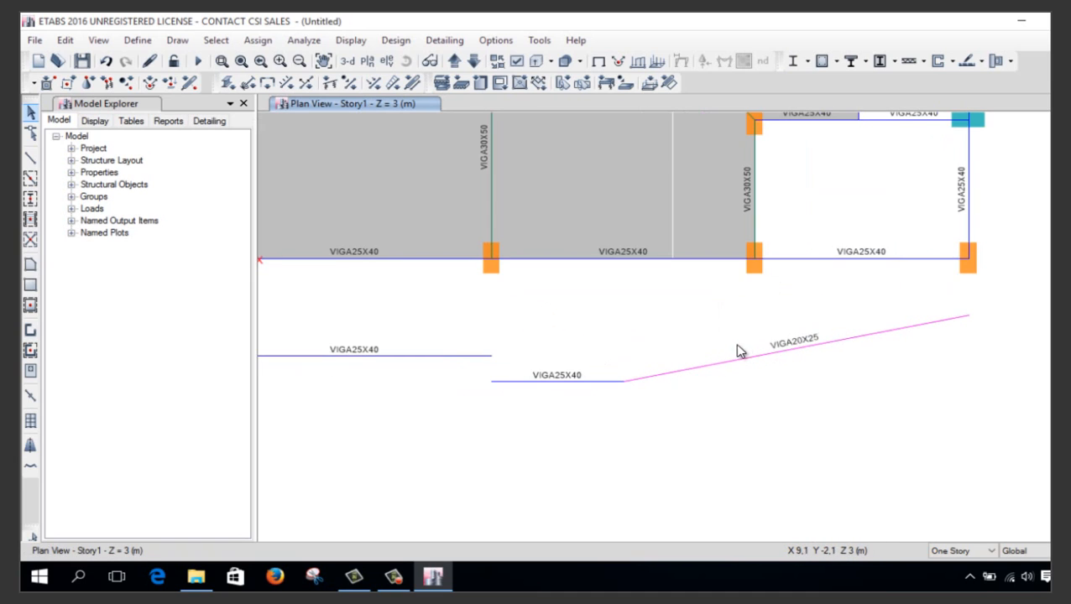
{"action": "key", "text": "ctrl+z"}
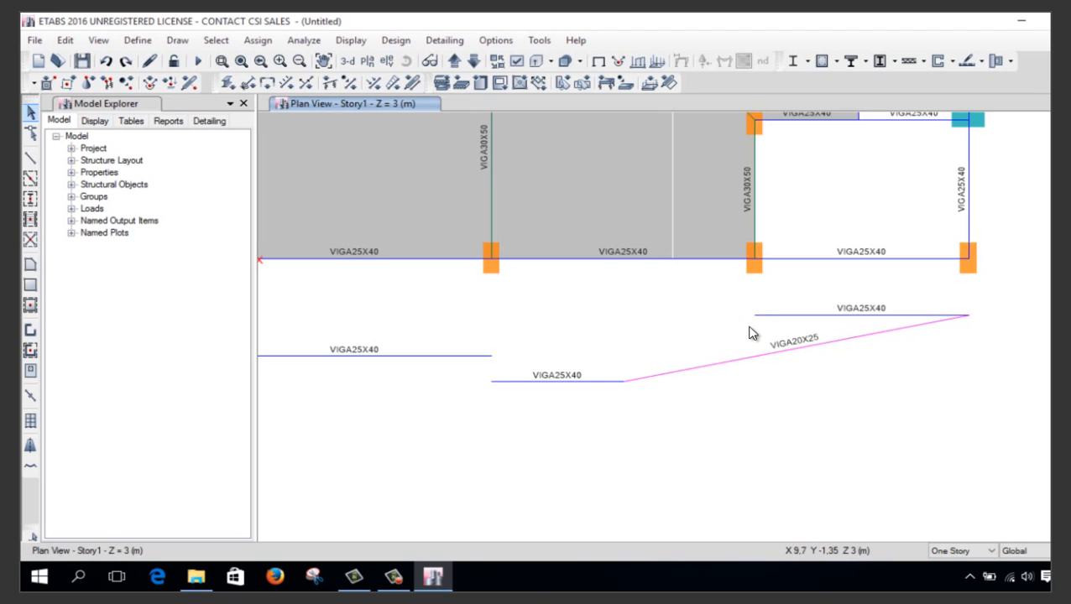
{"action": "key", "text": "ctrl+z"}
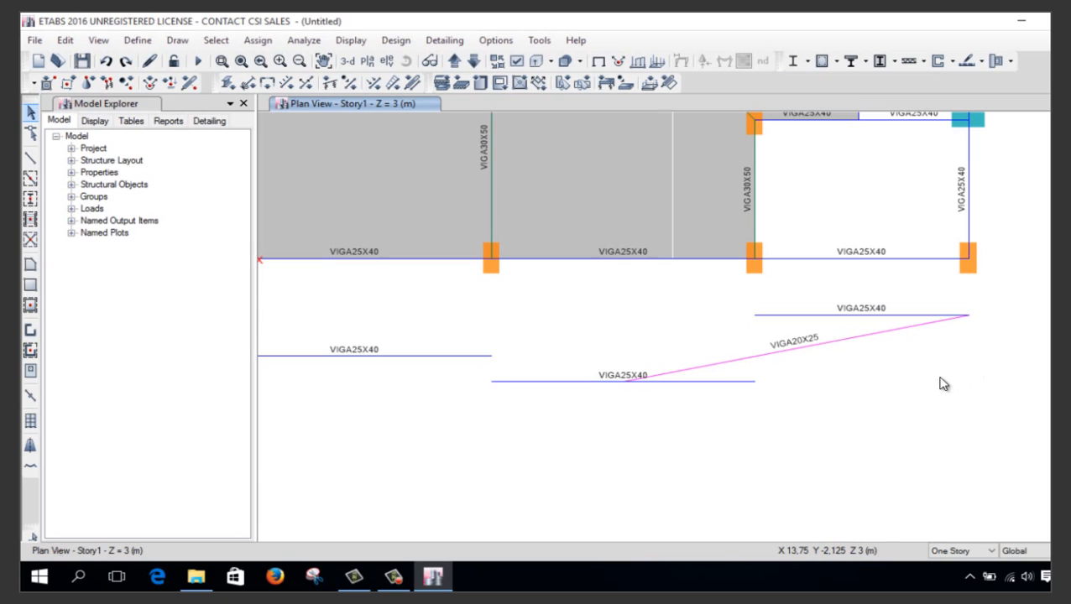
Reshape the floor slab in the middle bay, moving its Y = 0 corner to the column at X = 9,8
{"action": "scroll", "coordinate": [655, 301], "scroll_direction": "down", "scroll_amount": 3}
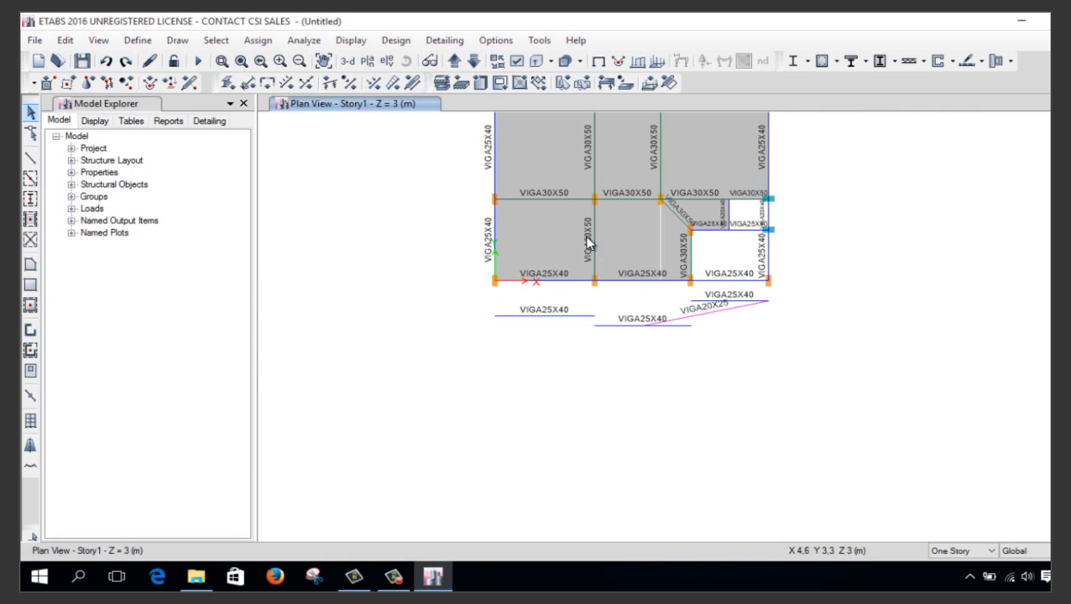
{"action": "scroll", "coordinate": [681, 250], "scroll_direction": "up", "scroll_amount": 3}
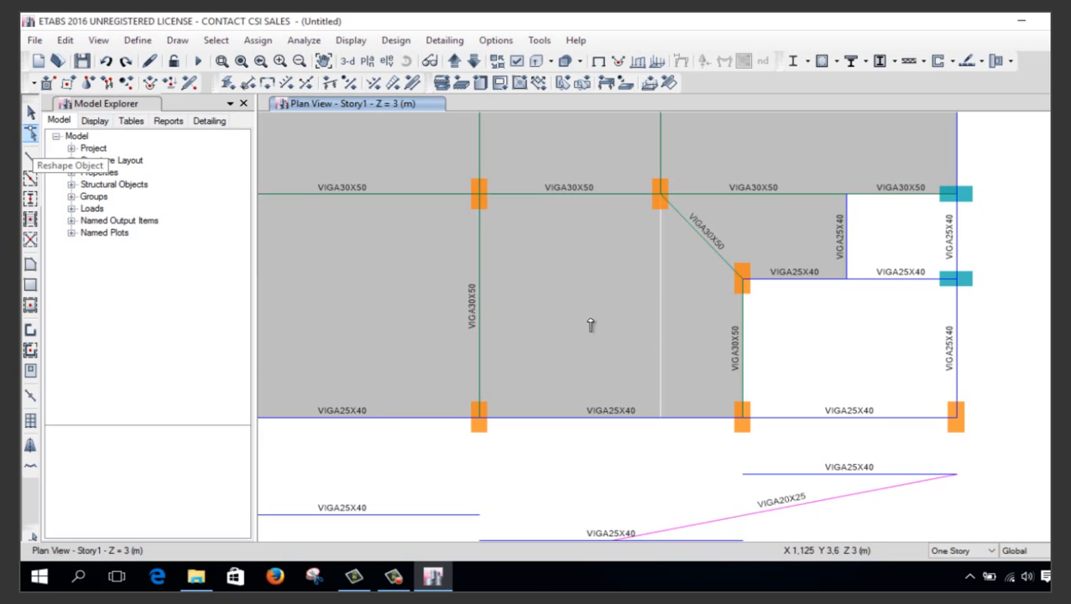
{"action": "left_click", "coordinate": [600, 345]}
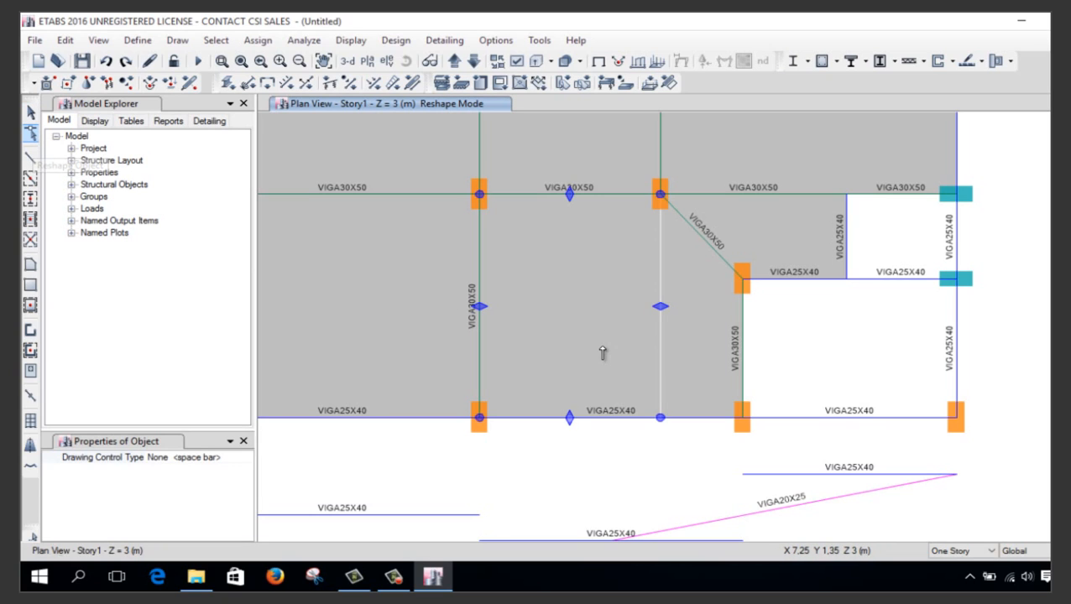
{"action": "left_click", "coordinate": [661, 418]}
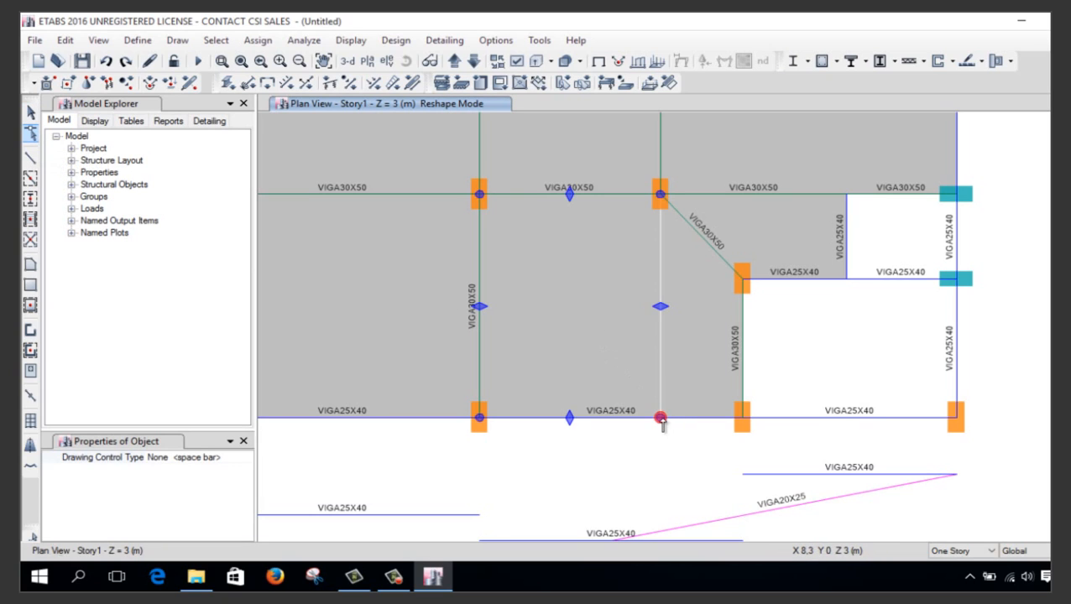
{"action": "left_click_drag", "start_coordinate": [660, 418], "coordinate": [742, 419]}
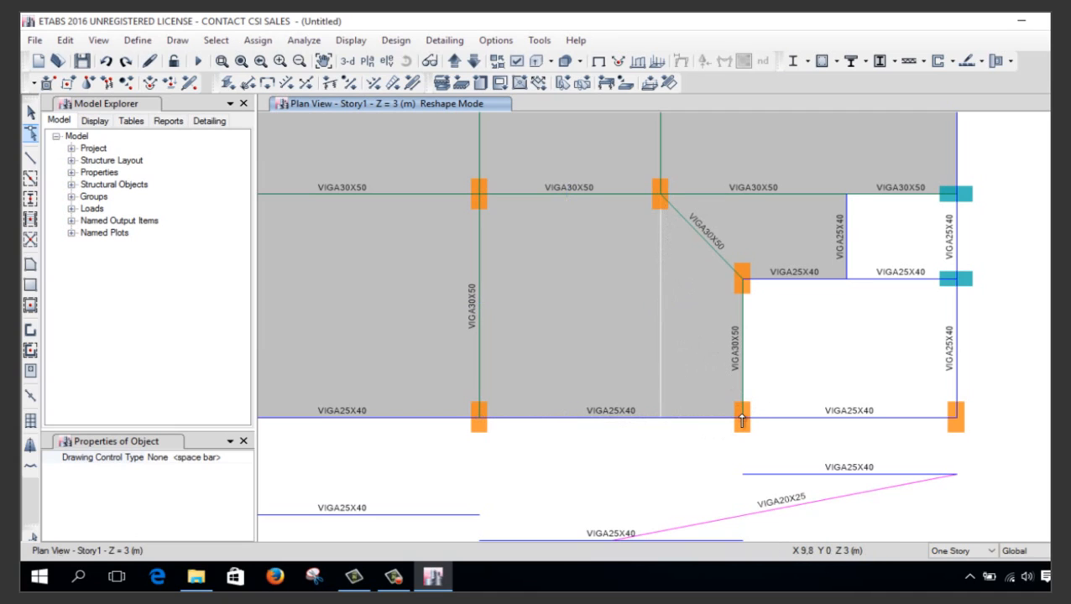
{"action": "left_click", "coordinate": [742, 418]}
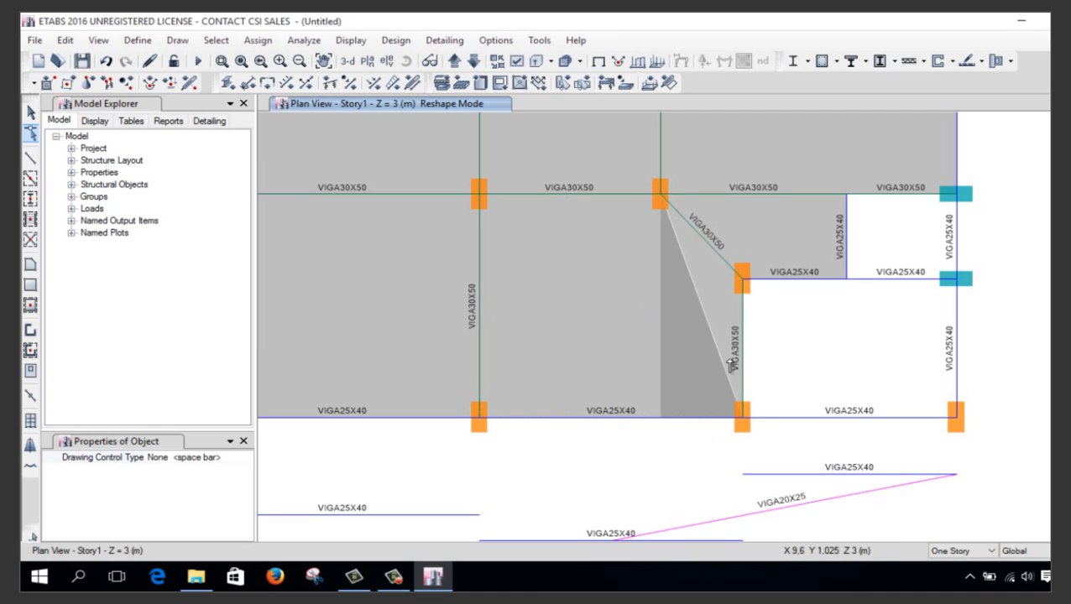
Reshape the adjoining slab beside the diagonal beam, moving its inner Y = 0 corner to the column at X = 9,8
{"action": "left_click", "coordinate": [712, 291]}
{"action": "left_click", "coordinate": [660, 418]}
{"action": "left_click_drag", "start_coordinate": [662, 422], "coordinate": [743, 424]}
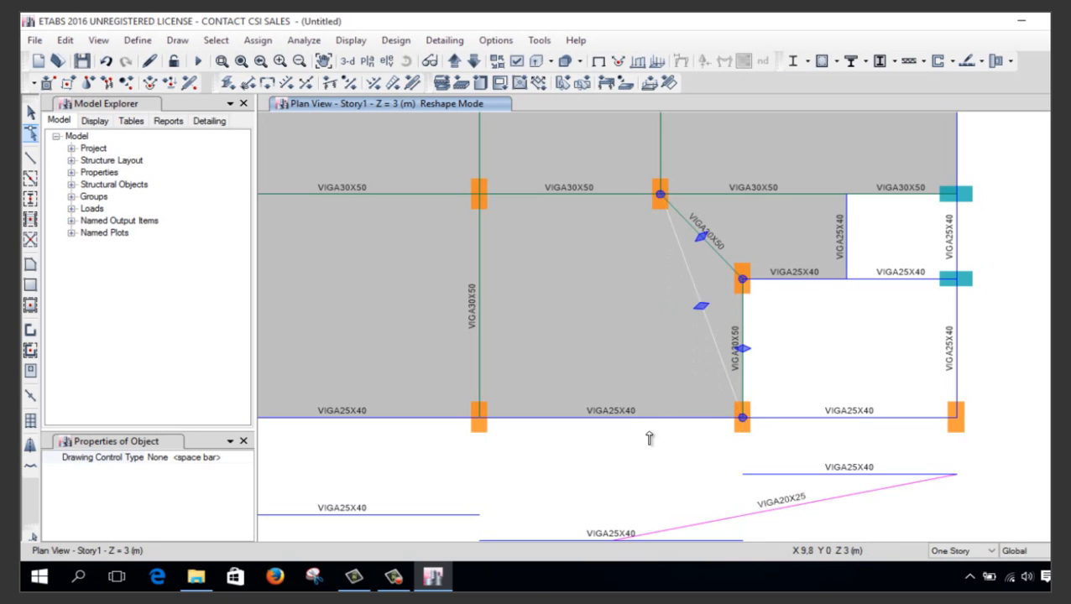
{"action": "key", "text": "Escape"}
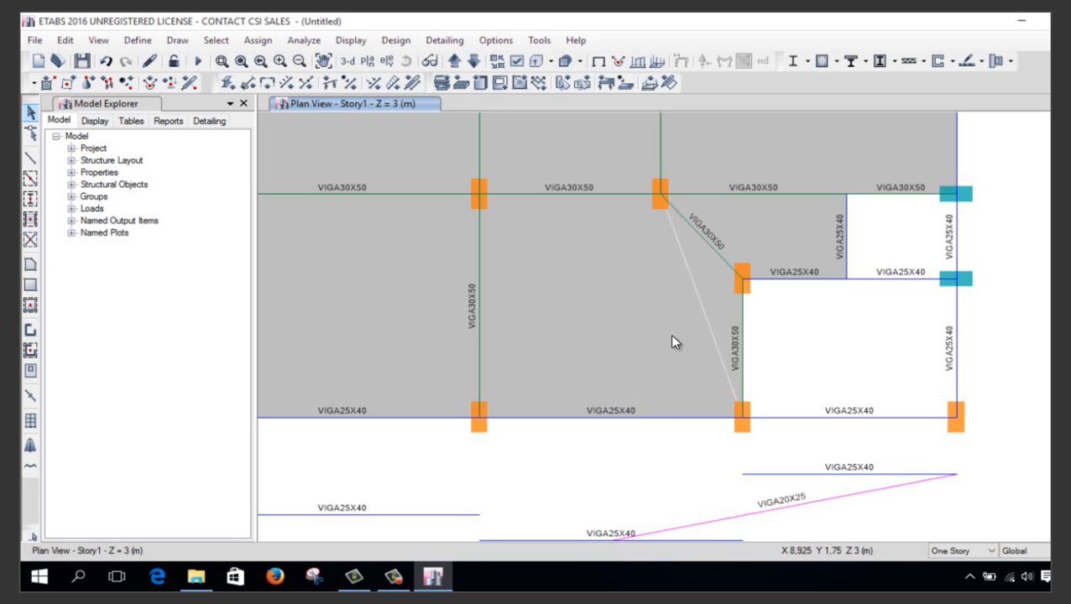
Try to extrude the Y = 0 joints at the X = 0 and X = 5 columns into frames with dy 1,9 m and number 1
{"action": "scroll", "coordinate": [669, 255], "scroll_direction": "down", "scroll_amount": 3}
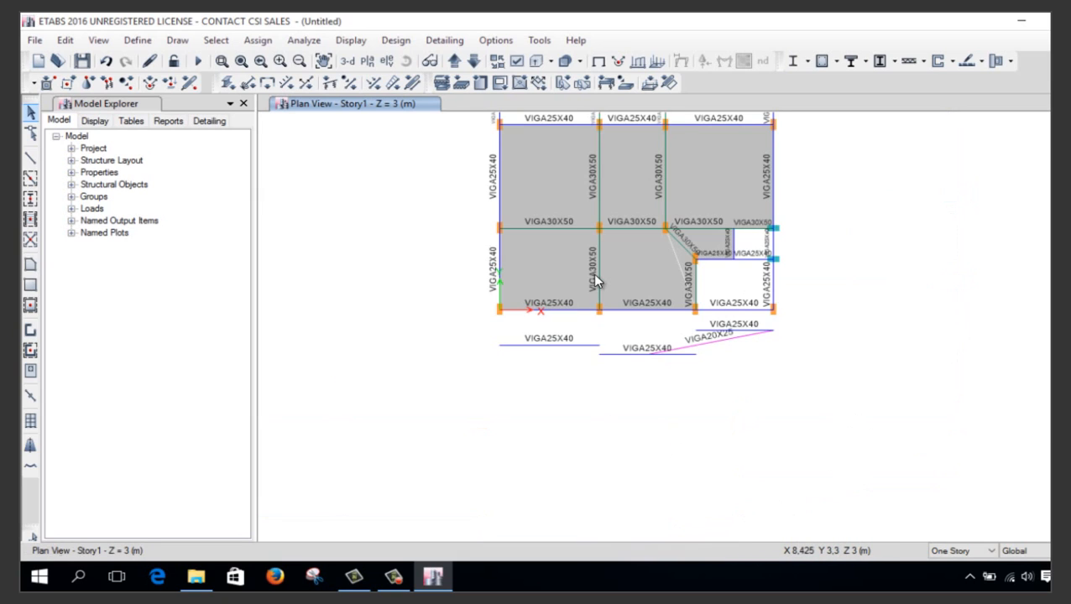
{"action": "scroll", "coordinate": [592, 272], "scroll_direction": "up", "scroll_amount": 3}
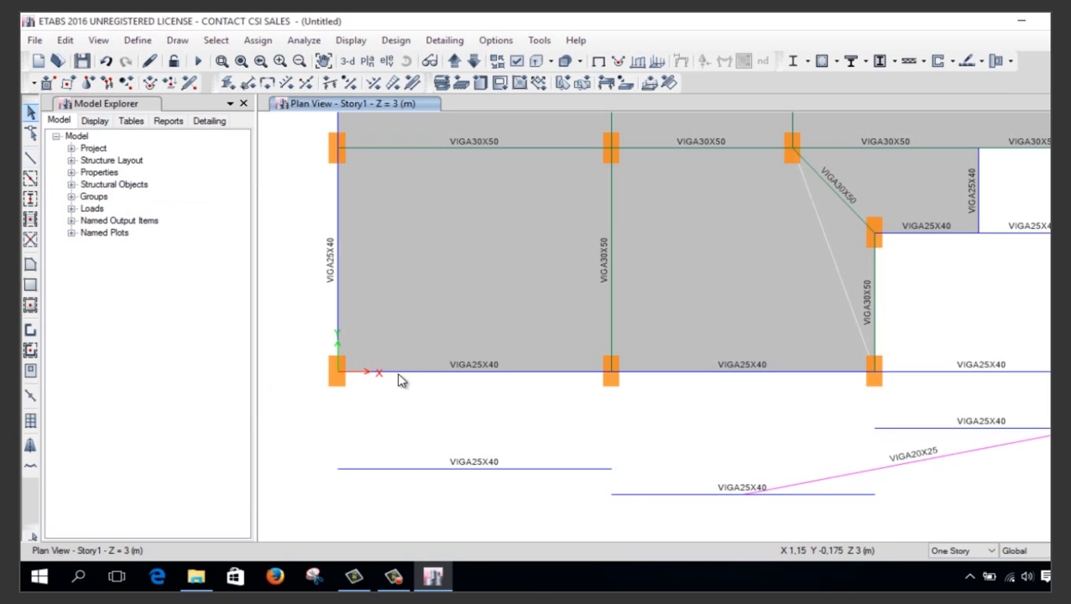
{"action": "left_click", "coordinate": [339, 376]}
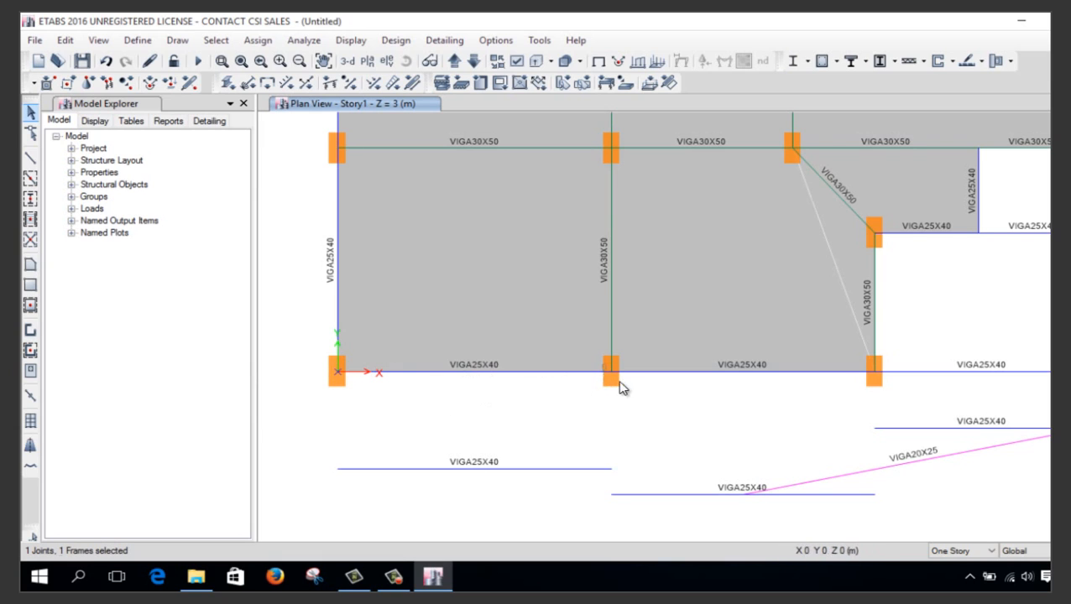
{"action": "left_click", "coordinate": [620, 383]}
{"action": "left_click", "coordinate": [66, 40]}
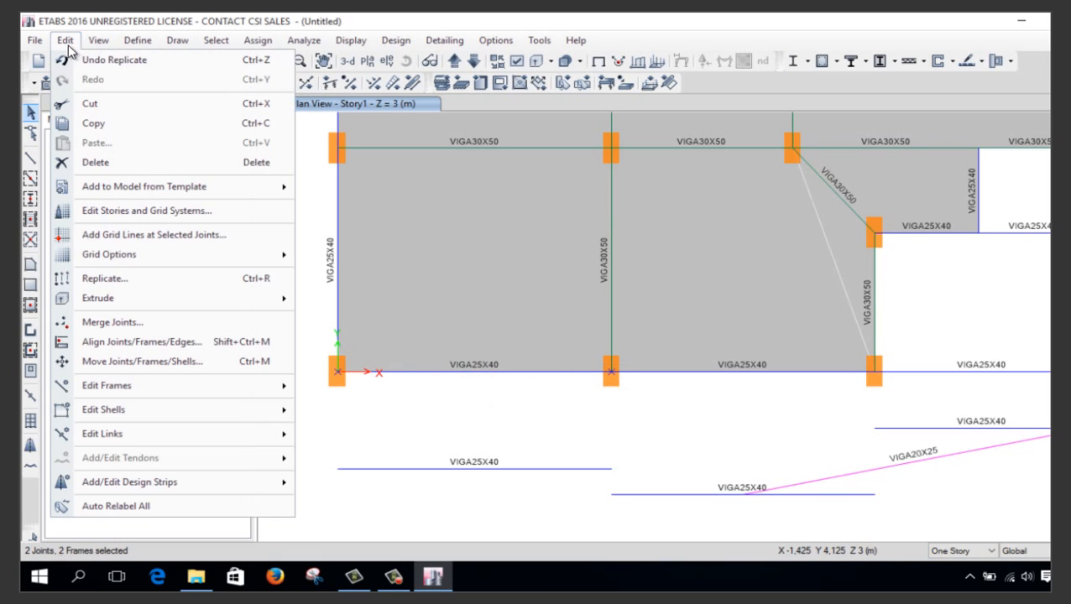
{"action": "mouse_move", "coordinate": [128, 299]}
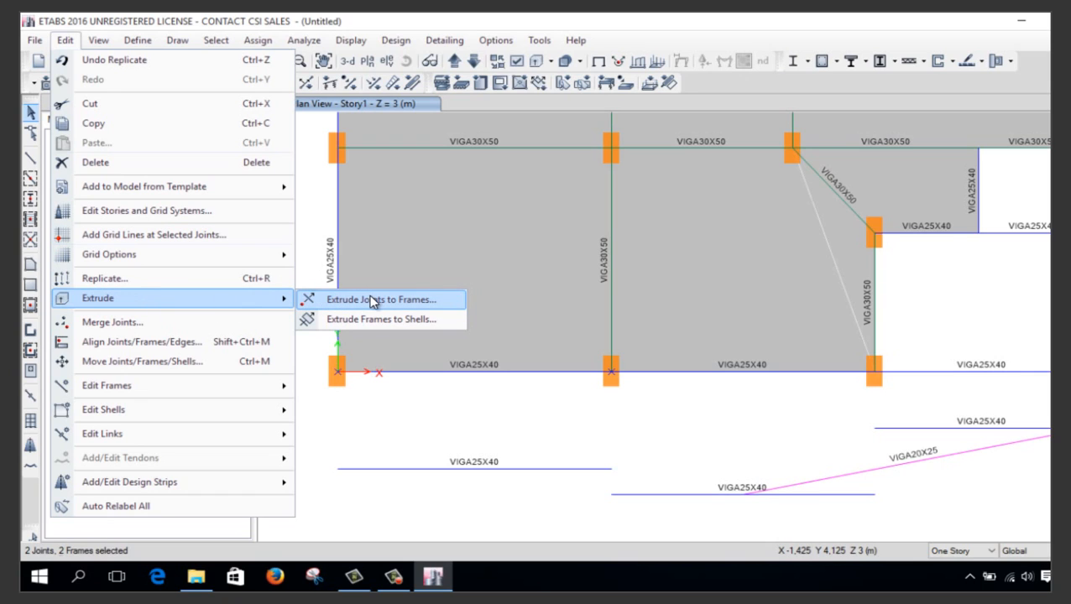
{"action": "left_click", "coordinate": [372, 300]}
{"action": "left_click_drag", "start_coordinate": [532, 161], "coordinate": [826, 83]}
{"action": "double_click", "coordinate": [860, 177]}
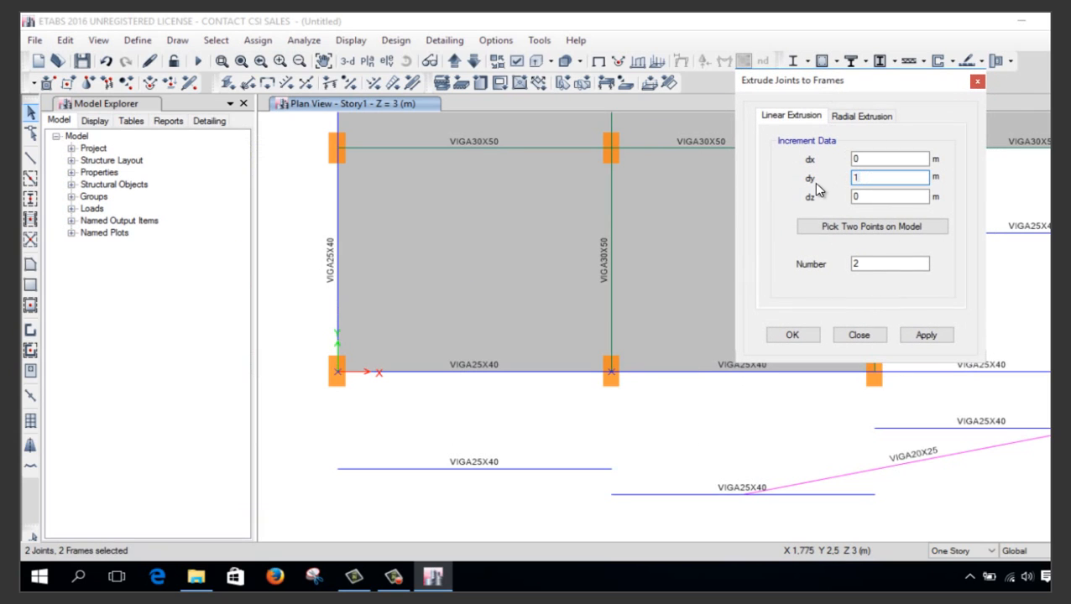
{"action": "double_click", "coordinate": [878, 267]}
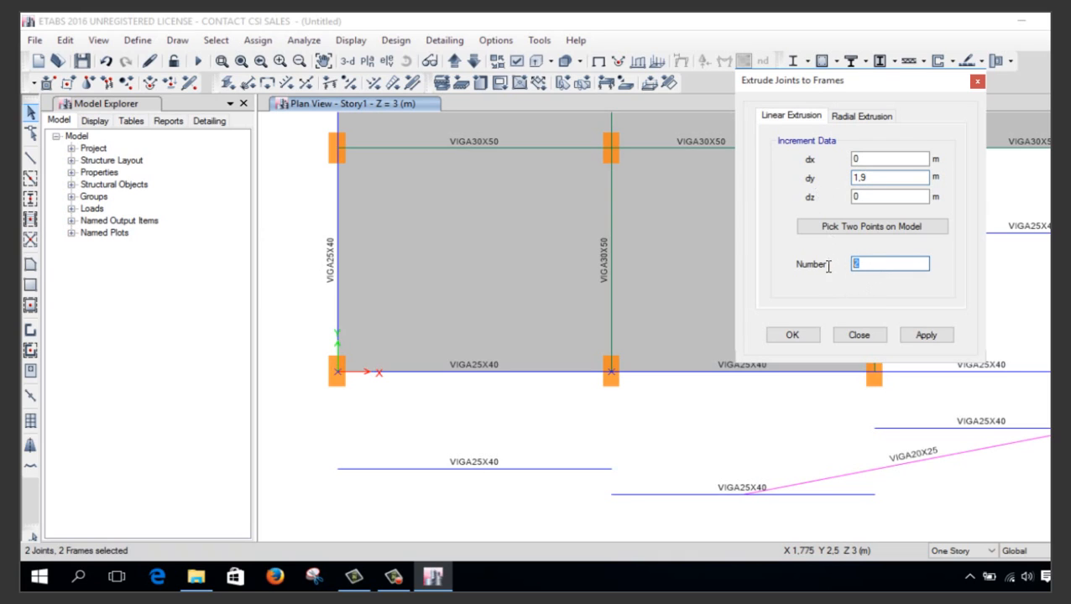
{"action": "left_click", "coordinate": [805, 335]}
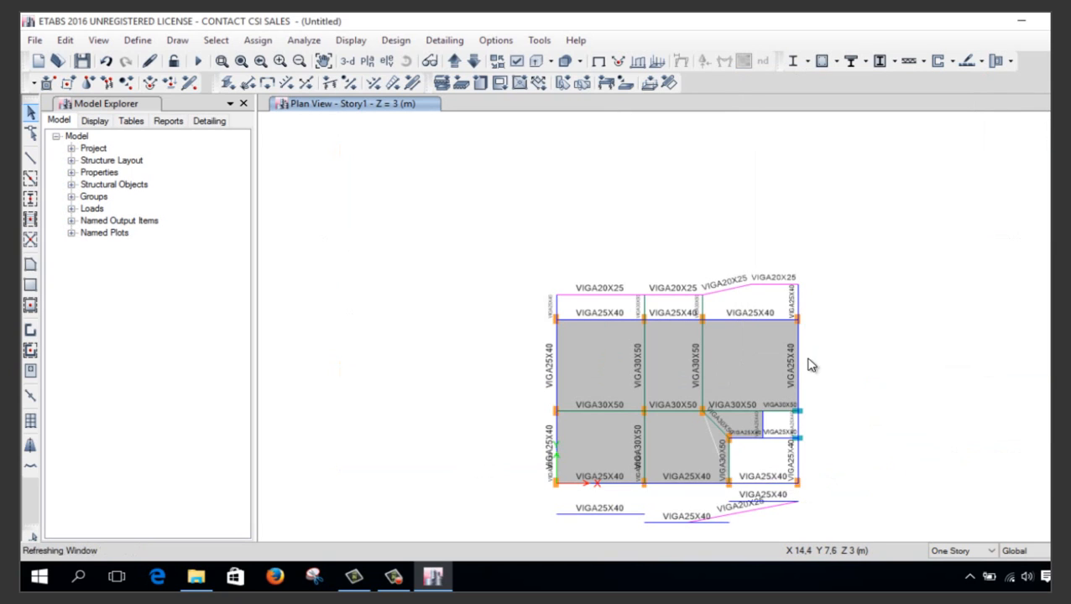
Extrude the Y = 0 joints at the X = 0 and X = 5 columns into frames with dy -1,9 m and number 1
{"action": "middle_click_drag", "start_coordinate": [668, 436], "coordinate": [616, 333]}
{"action": "scroll", "coordinate": [591, 392], "scroll_direction": "up", "scroll_amount": 3}
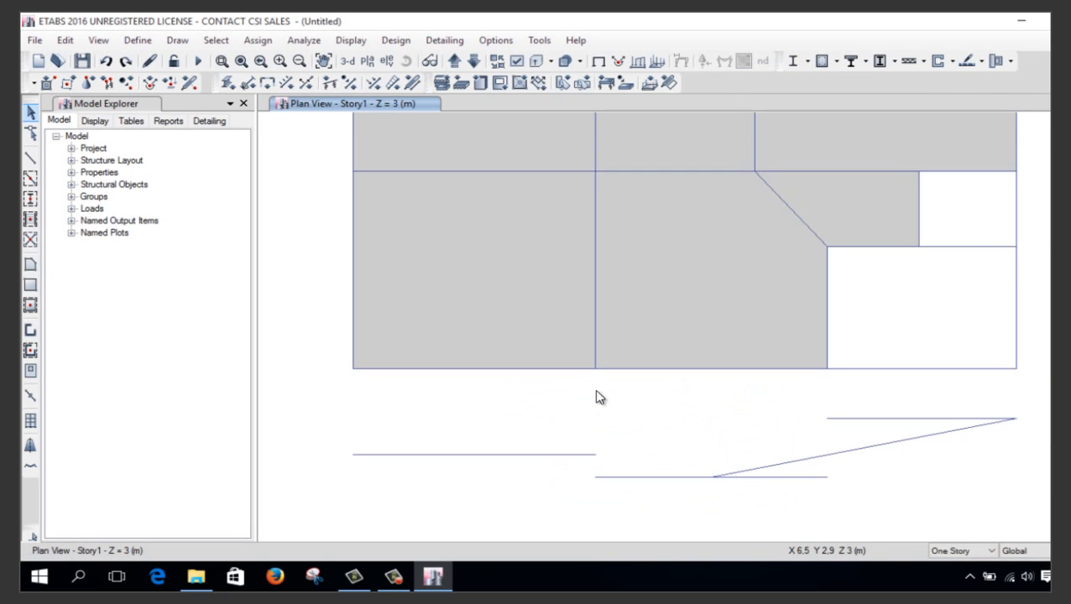
{"action": "left_click", "coordinate": [355, 373]}
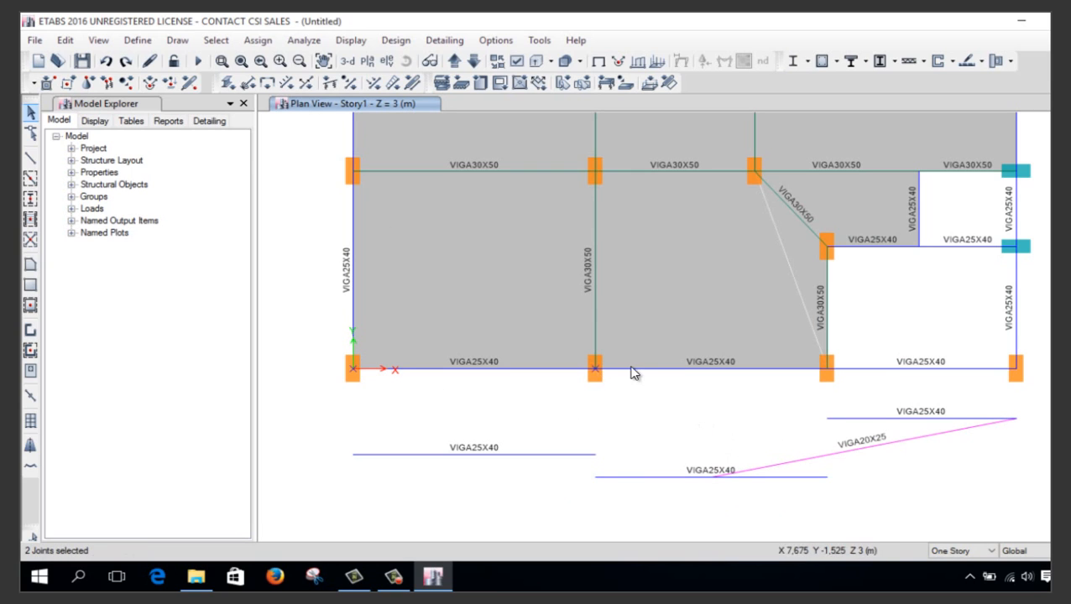
{"action": "left_click", "coordinate": [65, 40]}
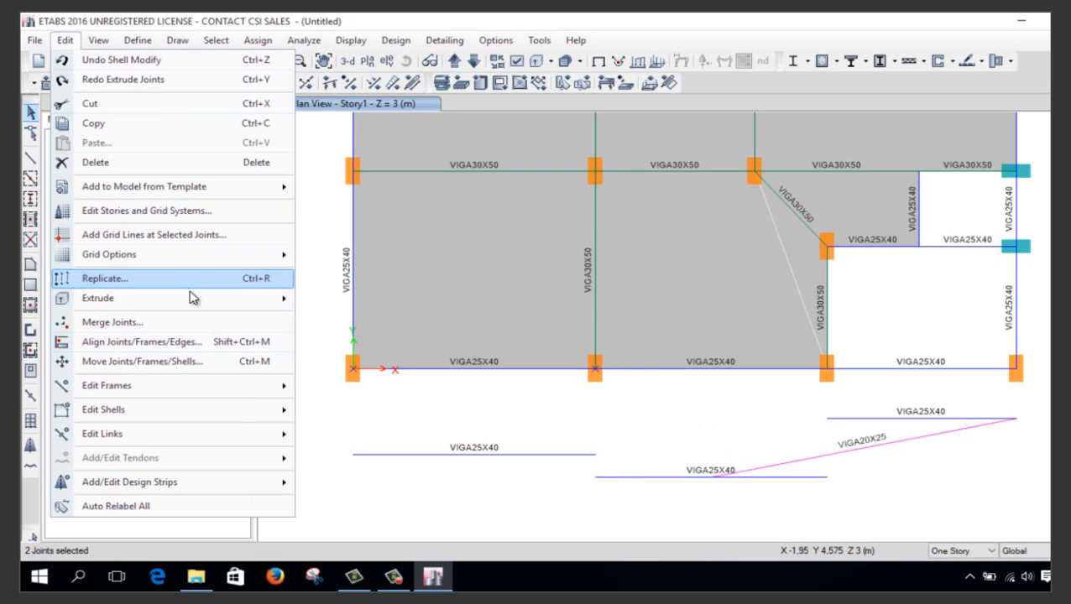
{"action": "mouse_move", "coordinate": [205, 302]}
{"action": "left_click", "coordinate": [369, 303]}
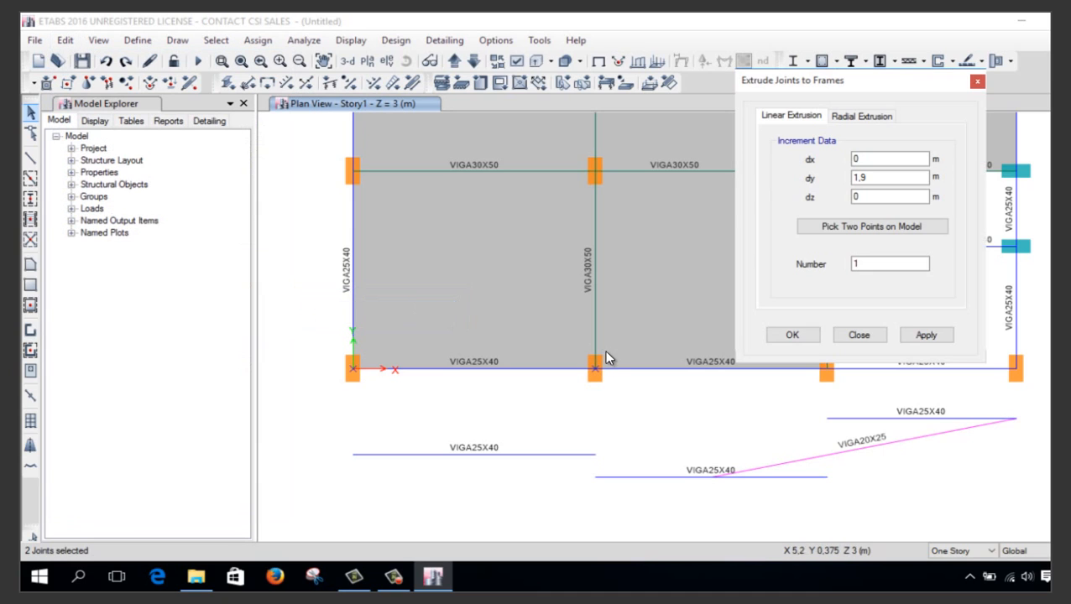
{"action": "double_click", "coordinate": [856, 178]}
{"action": "type", "text": "3,9"}
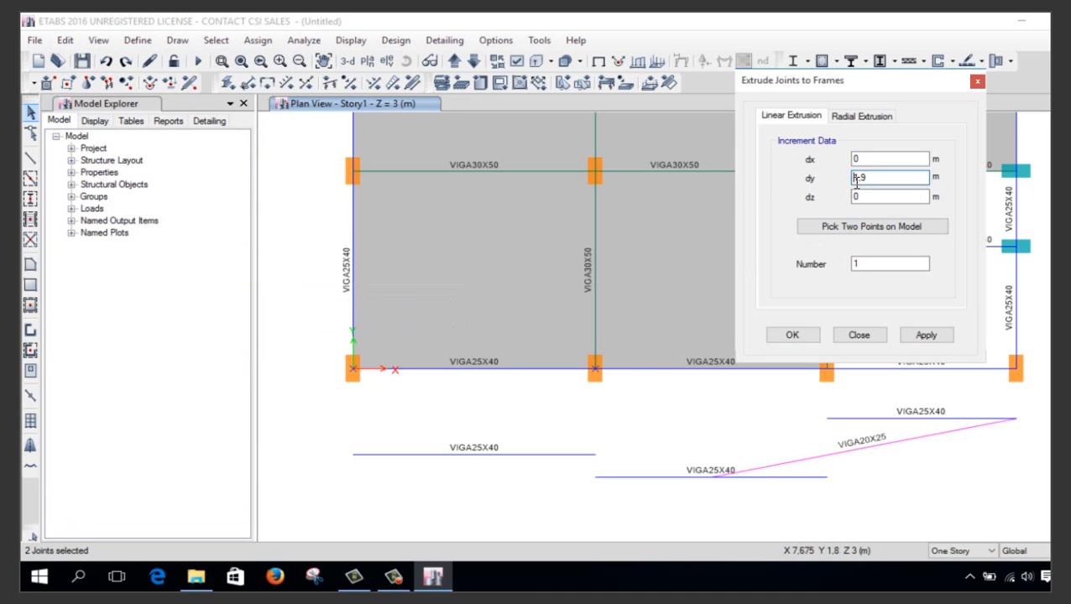
{"action": "type", "text": "-"}
{"action": "left_click", "coordinate": [792, 338]}
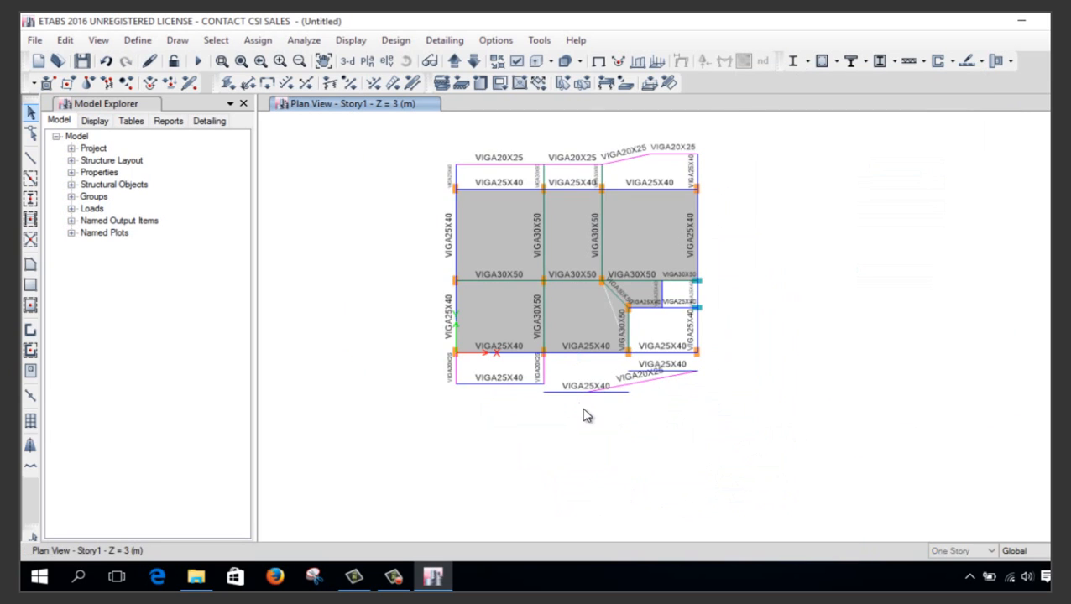
Draw a VIGA20X25 cantilever beam joining the diagonal beam's outer end to the Y = 0 column at X = 13,7
{"action": "scroll", "coordinate": [587, 411], "scroll_direction": "up", "scroll_amount": 3}
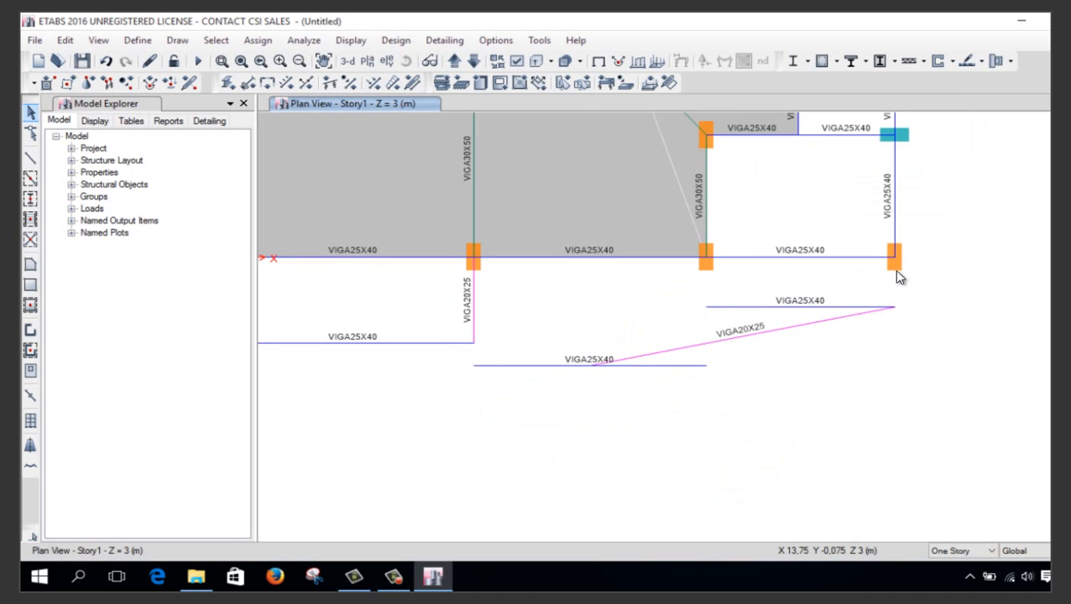
{"action": "left_click", "coordinate": [27, 161]}
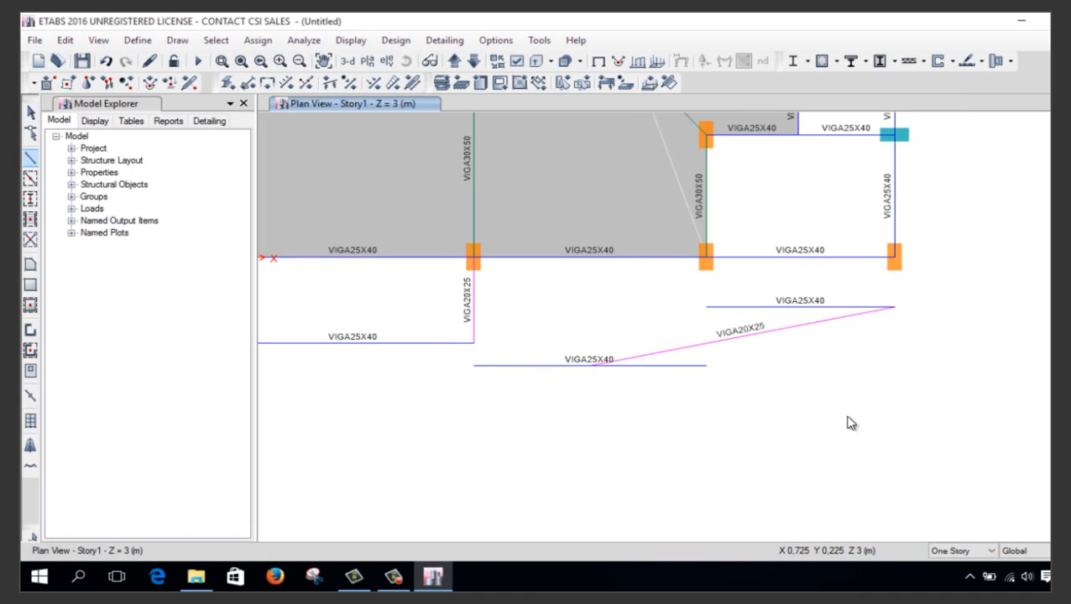
{"action": "left_click", "coordinate": [894, 307]}
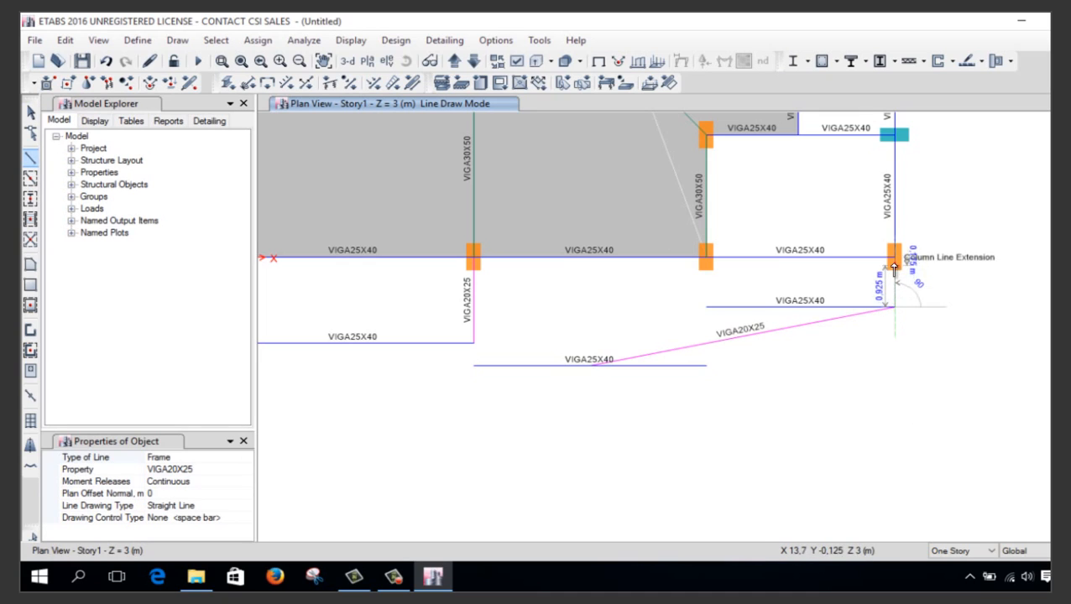
{"action": "double_click", "coordinate": [894, 256]}
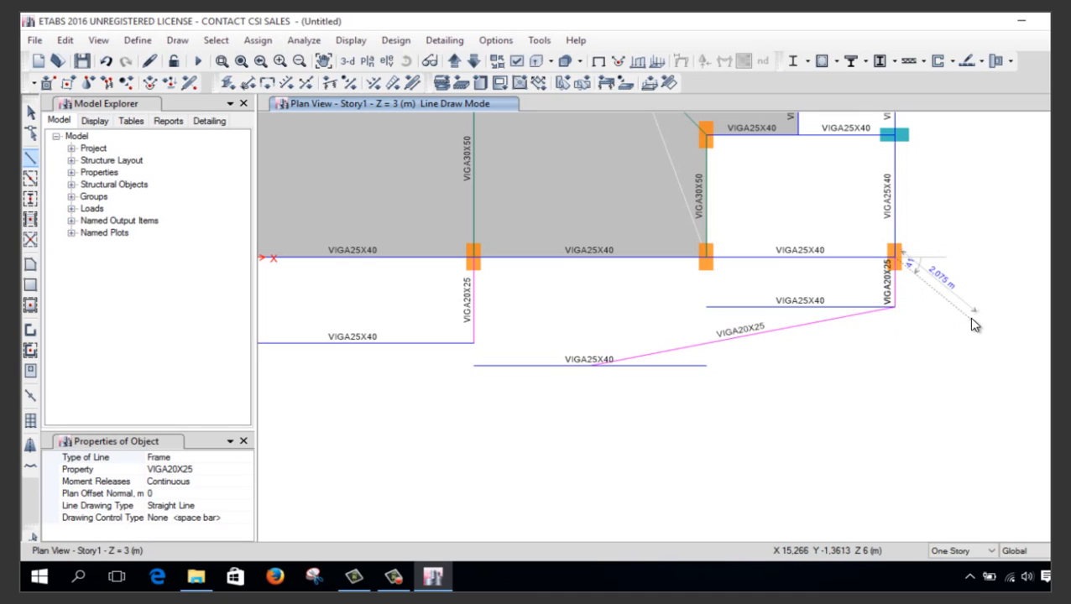
{"action": "key", "text": "Escape"}
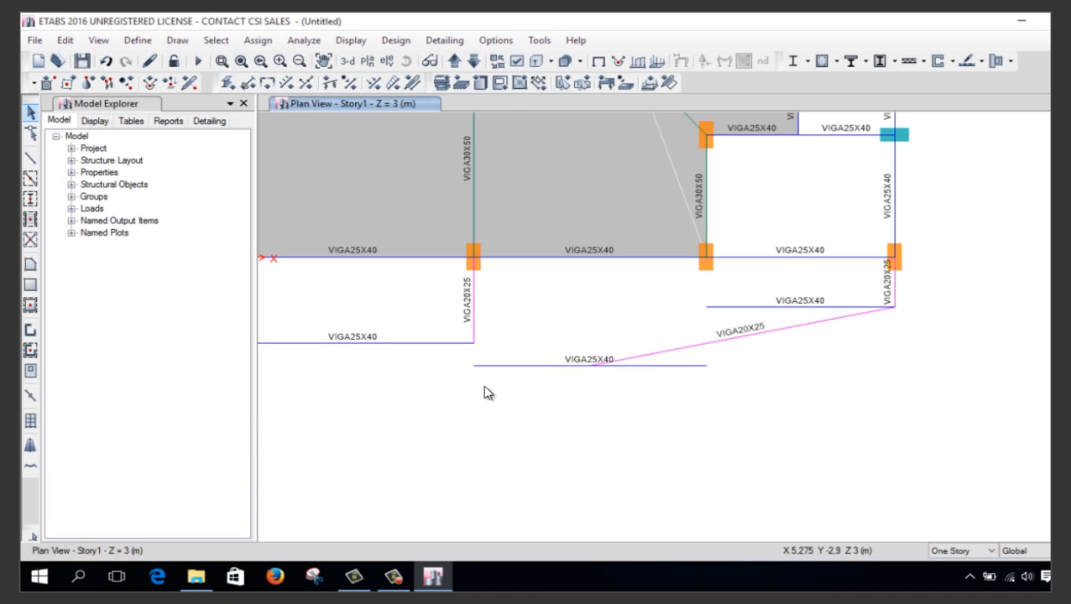
Draw a 0,5 m VIGA20X25 beam at X = 5 from the middle offset beam's end to the -1,9 m cantilever joint
{"action": "left_click", "coordinate": [31, 157]}
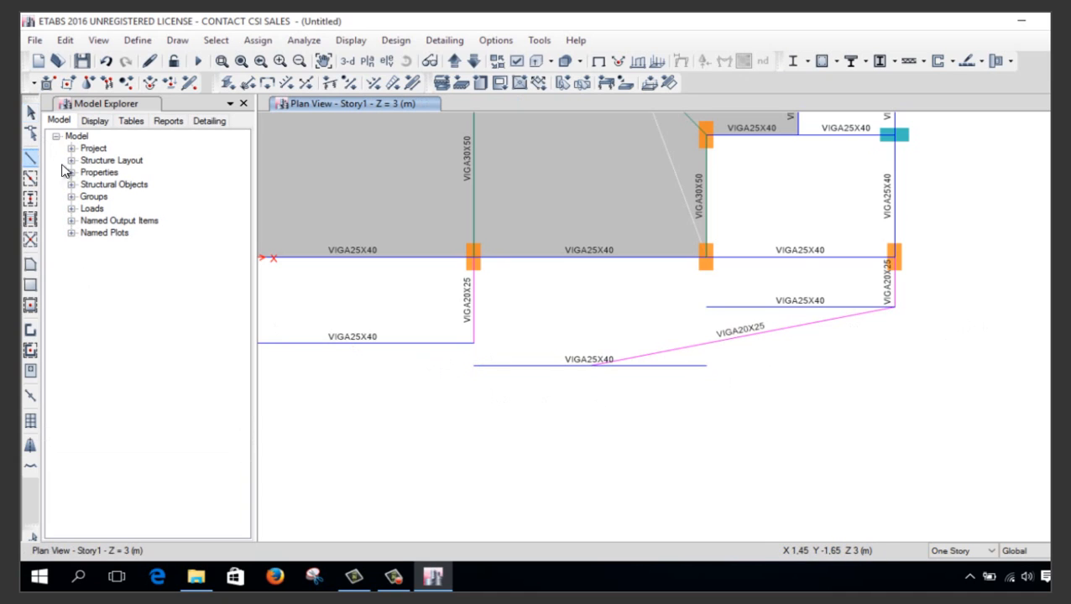
{"action": "left_click", "coordinate": [474, 343]}
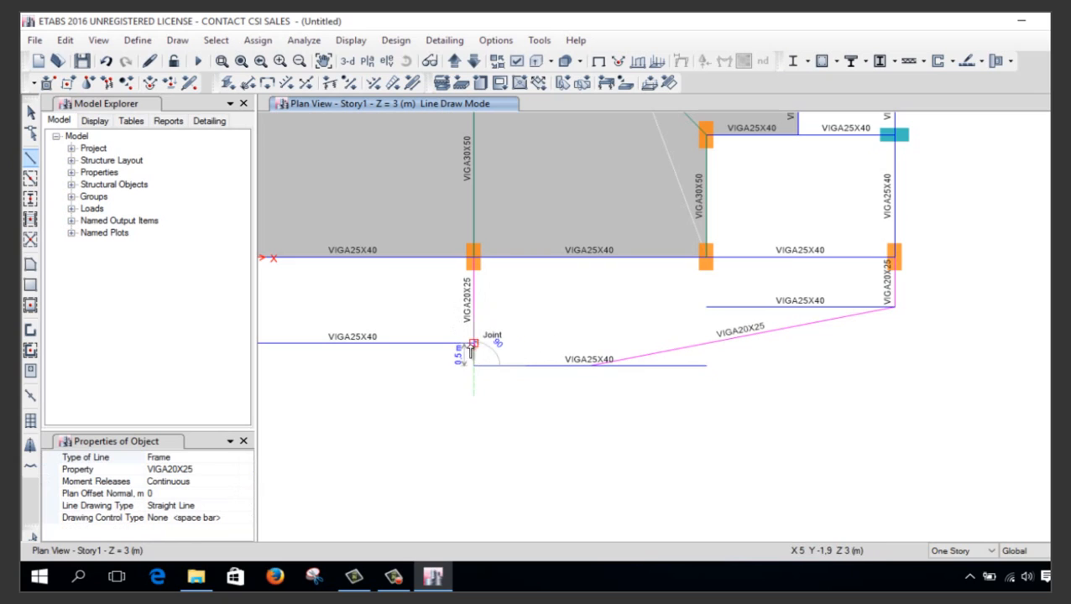
{"action": "double_click", "coordinate": [590, 370]}
{"action": "key", "text": "Escape"}
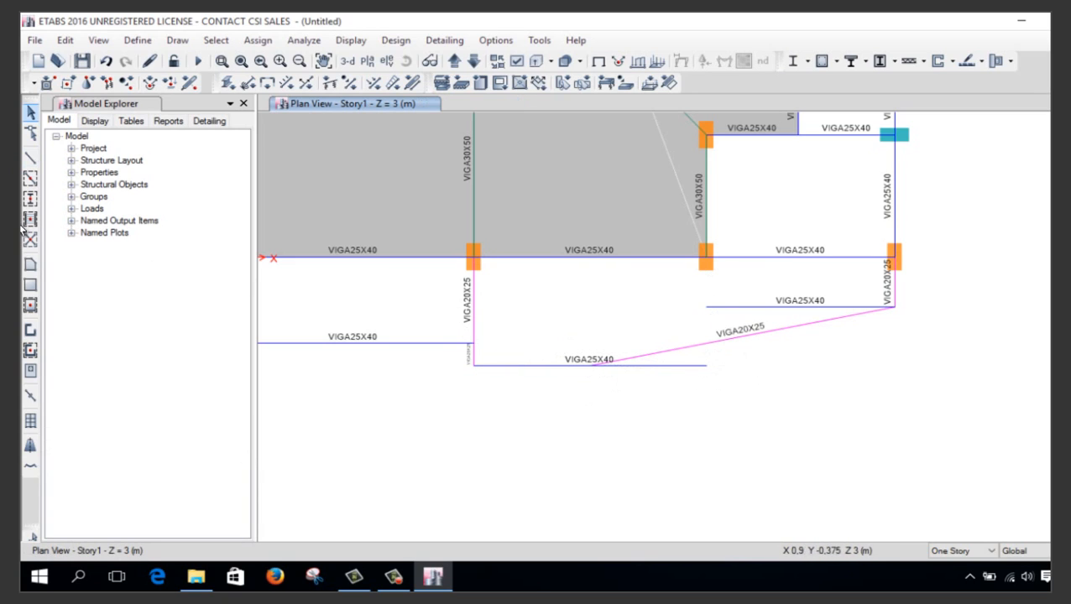
Draw a 2,4 m VIGA20X25 beam at X = 9,8 from the middle offset beam to the column, and delete the VIGA25X40 beam above the diagonal
{"action": "left_click", "coordinate": [31, 162]}
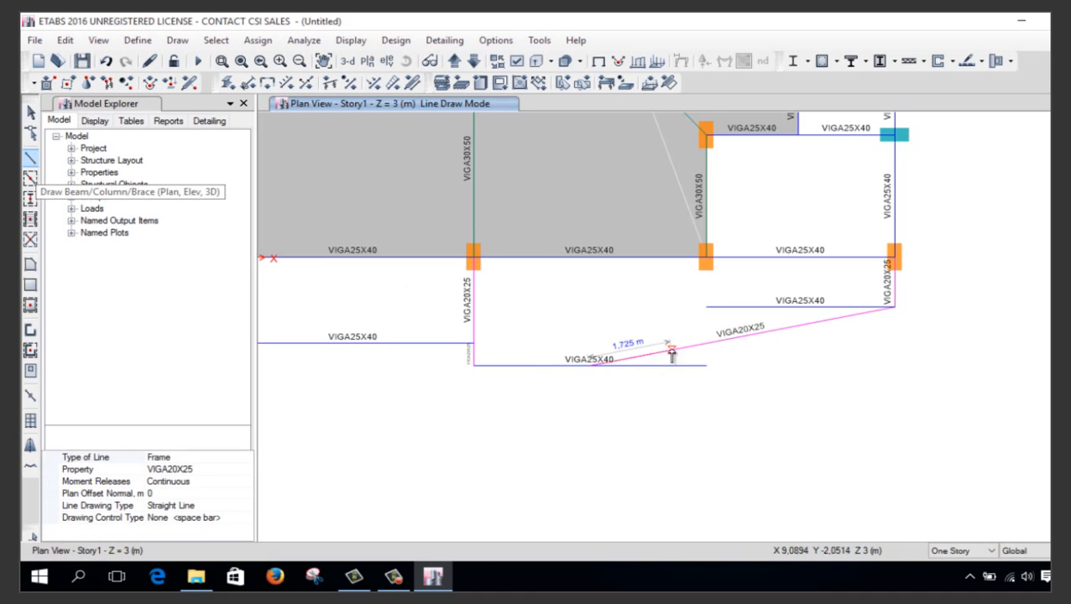
{"action": "left_click", "coordinate": [706, 367]}
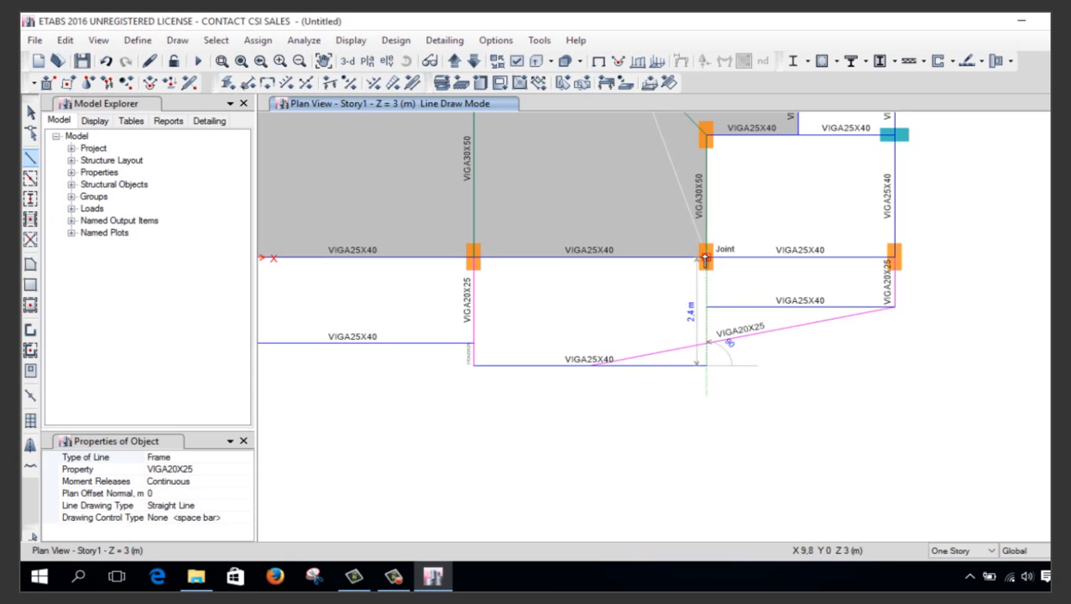
{"action": "key", "text": "Escape"}
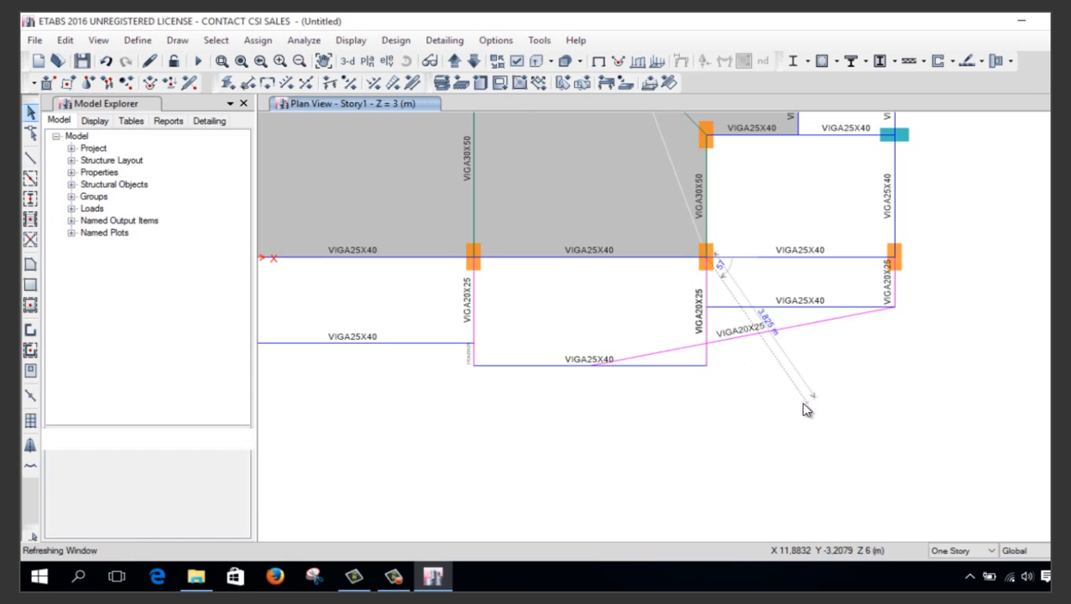
{"action": "left_click", "coordinate": [718, 310]}
{"action": "key", "text": "Delete"}
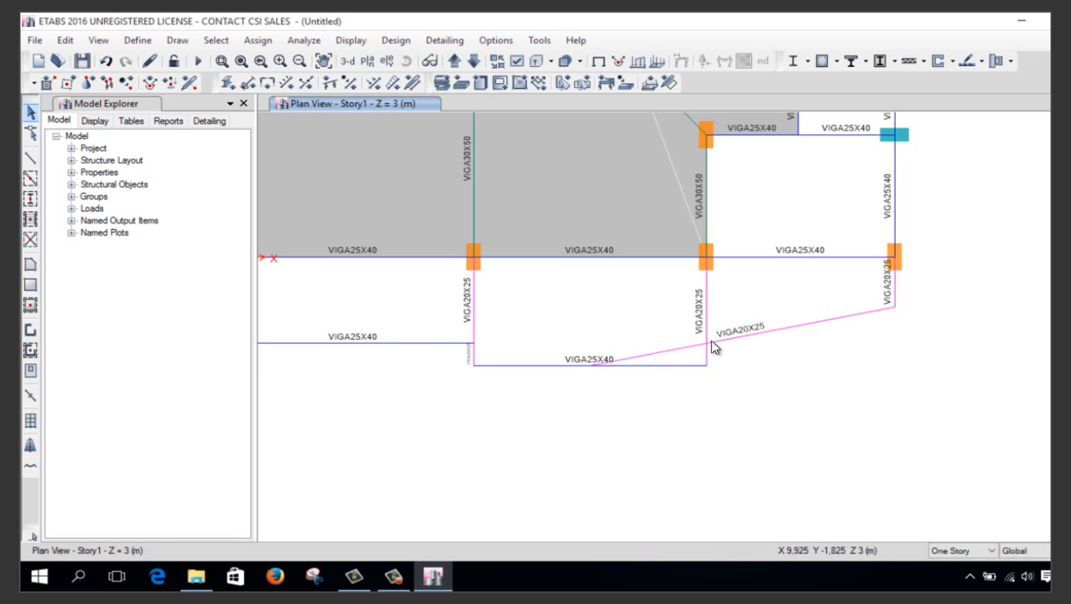
Divide the diagonal, middle offset and X = 9,8 cantilever beams at their intersections, and delete the leftover segments outside the diagonal beam
{"action": "left_click_drag", "start_coordinate": [735, 324], "coordinate": [573, 384]}
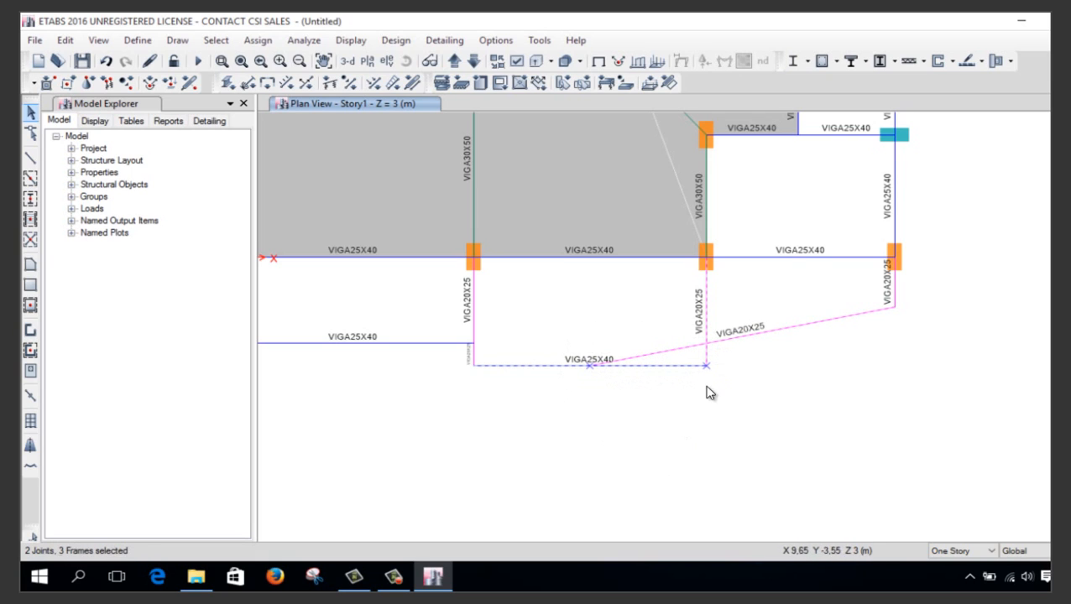
{"action": "left_click", "coordinate": [65, 40]}
{"action": "mouse_move", "coordinate": [191, 388]}
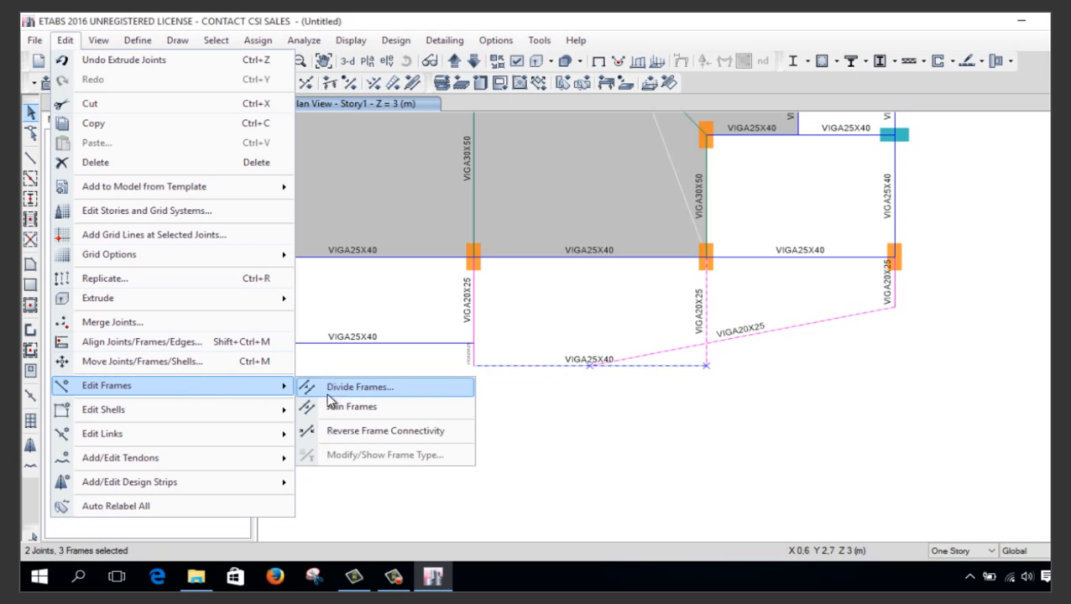
{"action": "left_click", "coordinate": [356, 388]}
{"action": "left_click", "coordinate": [202, 293]}
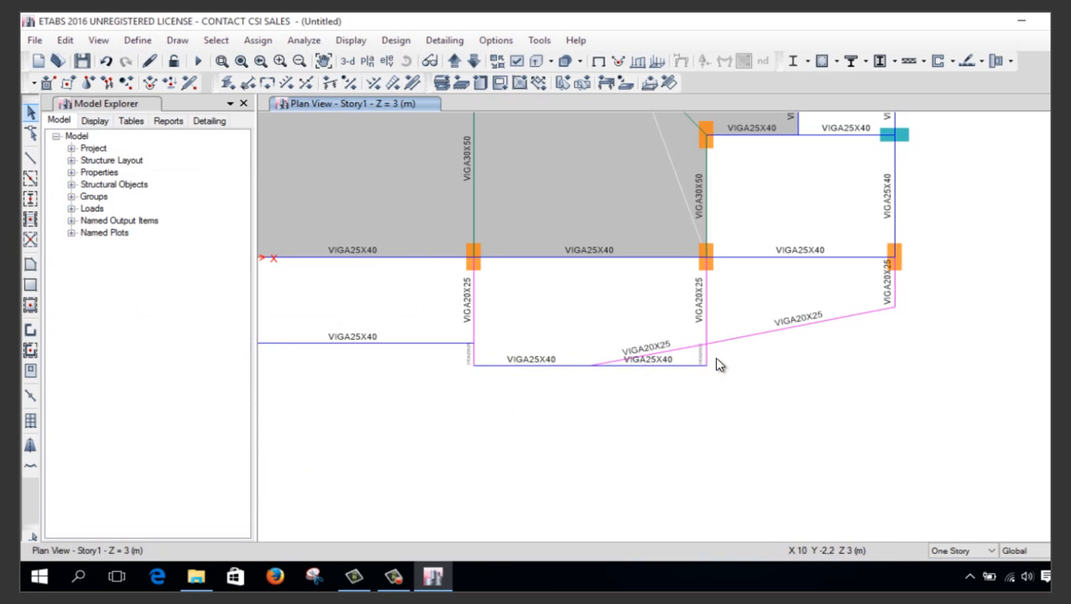
{"action": "left_click_drag", "start_coordinate": [695, 371], "coordinate": [695, 371]}
{"action": "key", "text": "Delete"}
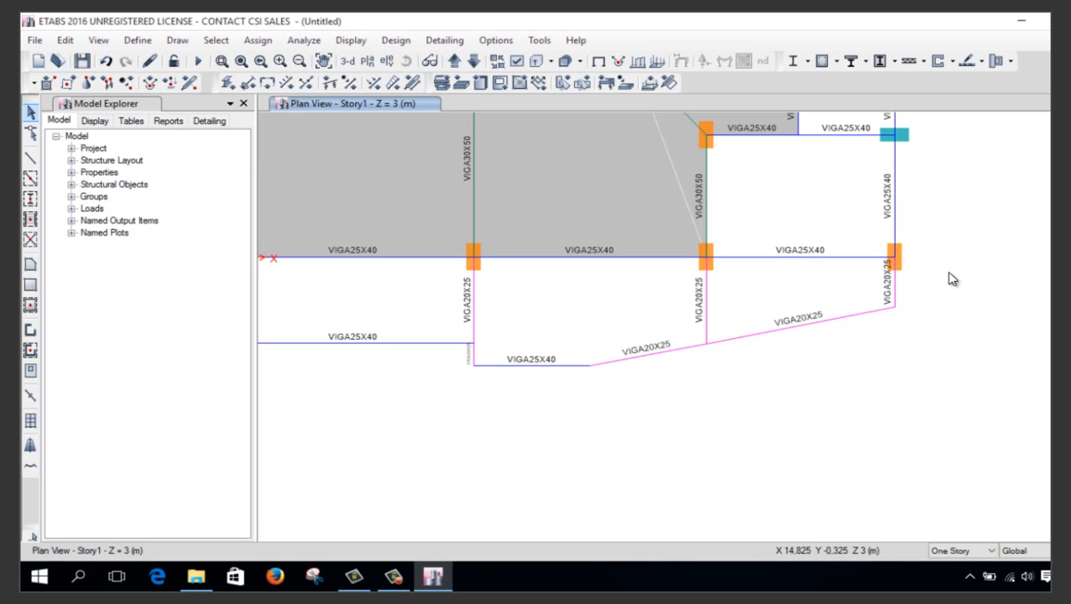
Assign the VIGA25X40 section to the two end cantilever beams below Y = 0, at X = 0 and X = 13,7
{"action": "left_click_drag", "start_coordinate": [903, 294], "coordinate": [852, 287]}
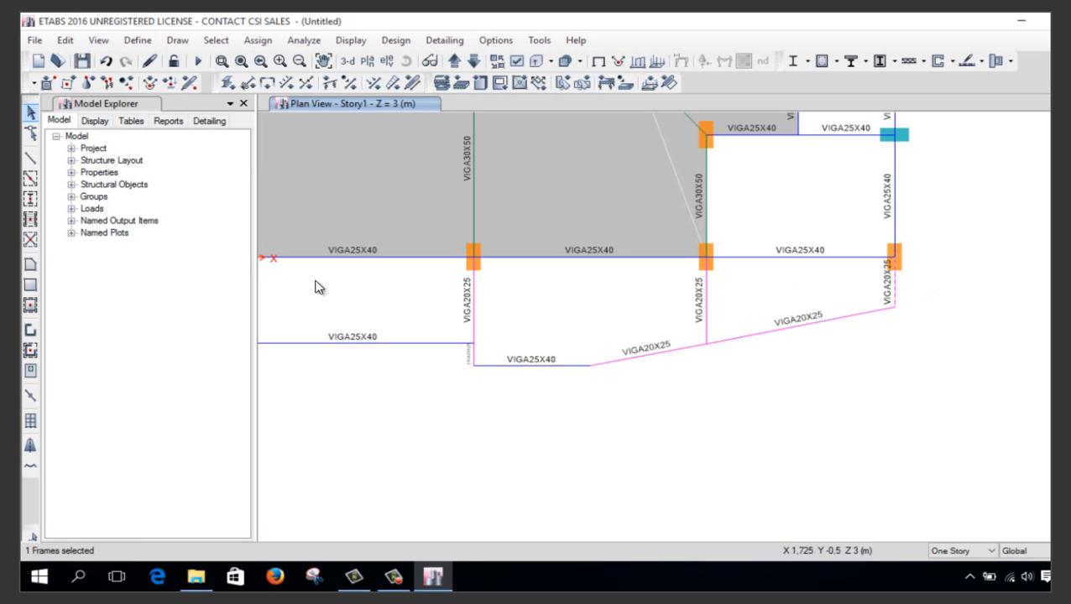
{"action": "scroll", "coordinate": [572, 350], "scroll_direction": "down", "scroll_amount": 4}
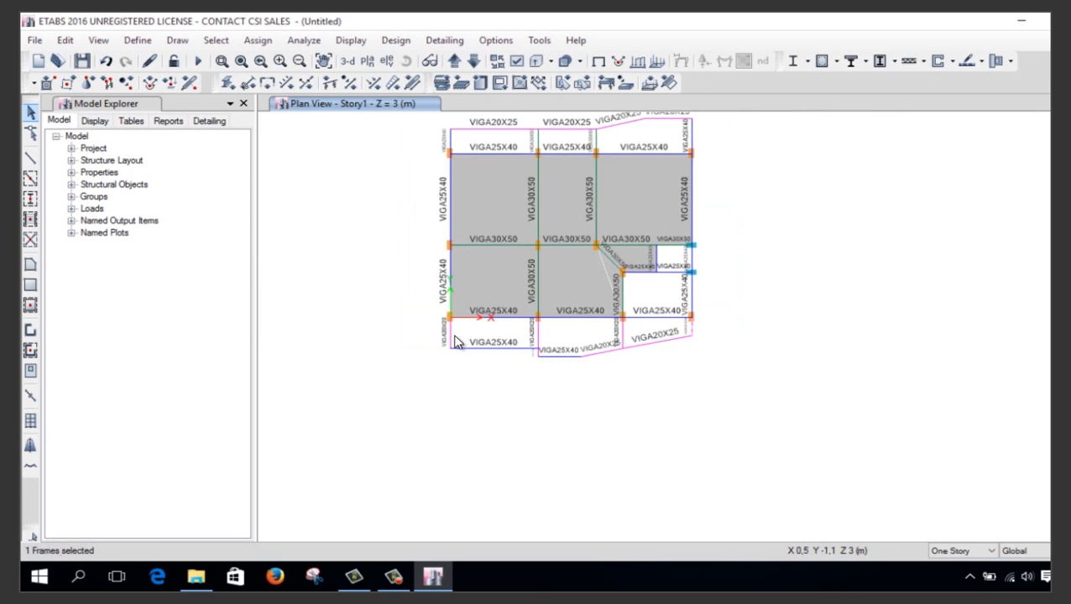
{"action": "left_click_drag", "start_coordinate": [455, 335], "coordinate": [395, 334]}
{"action": "left_click", "coordinate": [229, 83]}
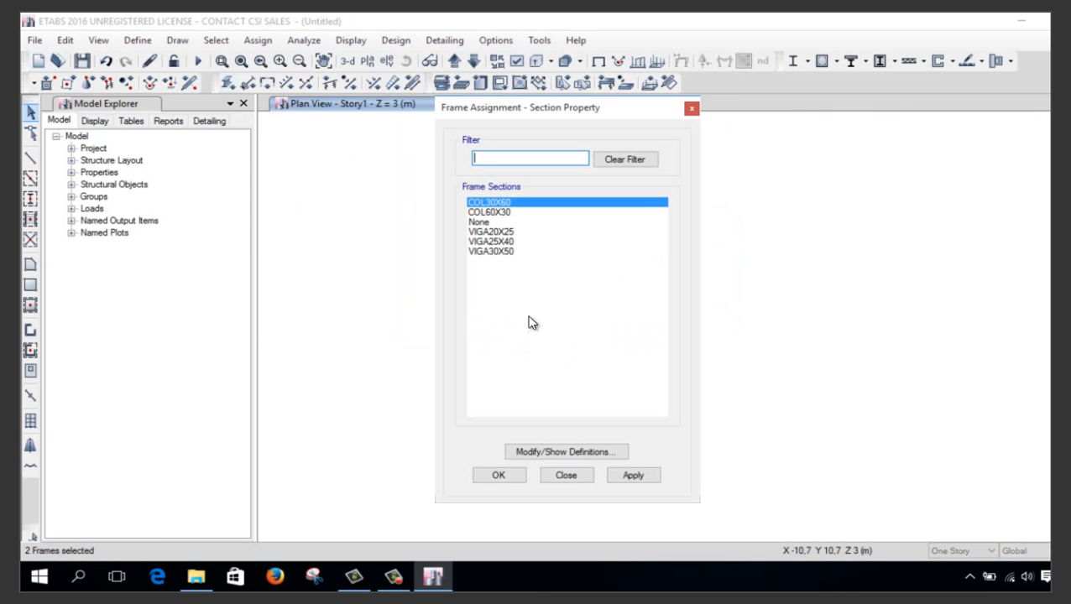
{"action": "left_click", "coordinate": [506, 241]}
{"action": "left_click", "coordinate": [498, 474]}
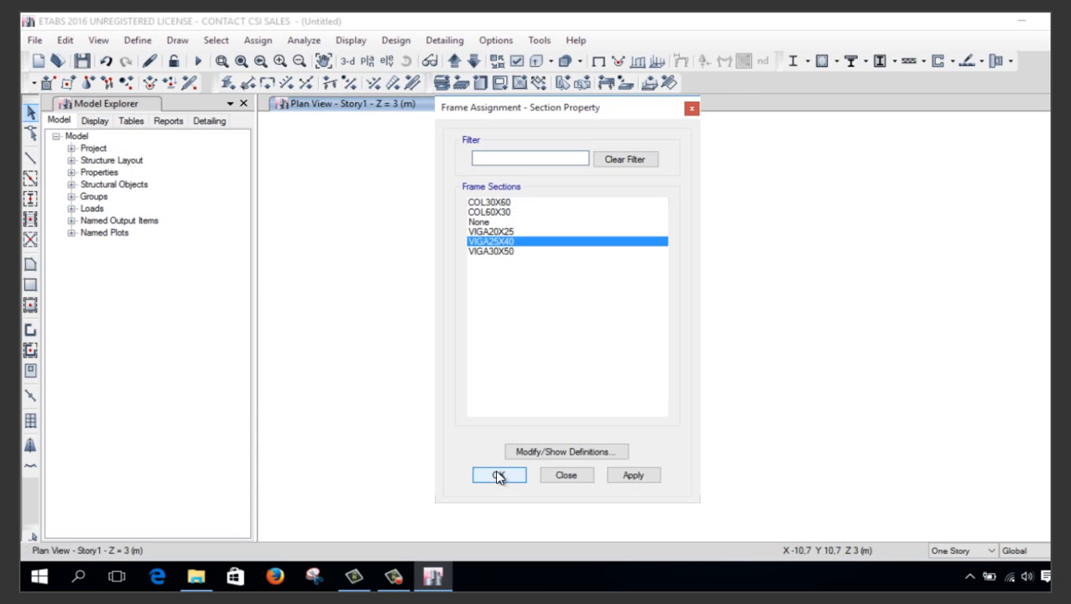
Assign the VIGA30X50 section to the two inner cantilever beams below Y = 0, at X = 5 and X = 9,8
{"action": "scroll", "coordinate": [642, 364], "scroll_direction": "up", "scroll_amount": 3}
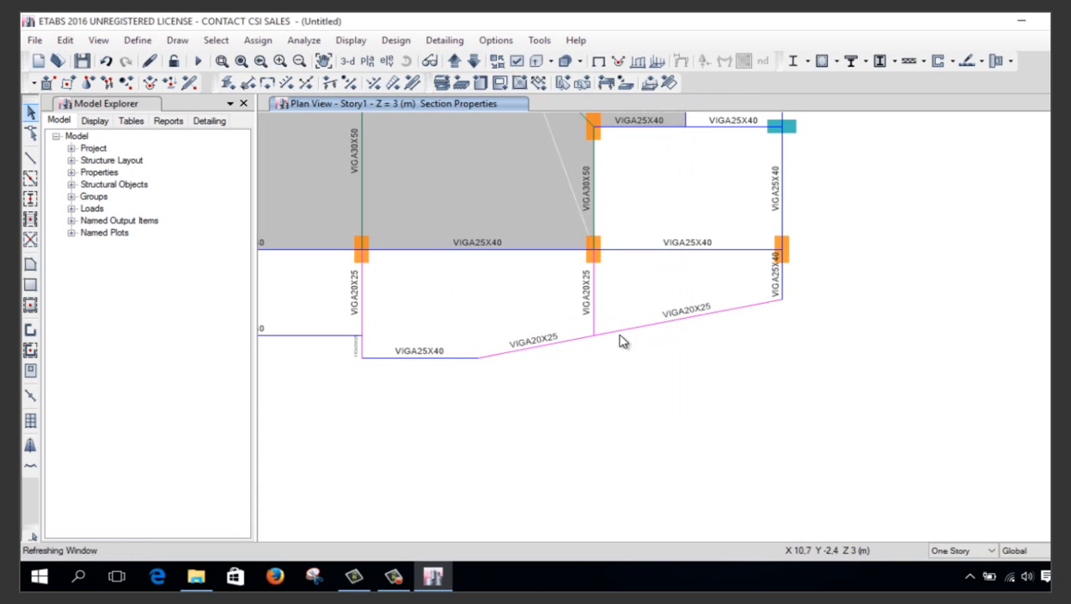
{"action": "left_click_drag", "start_coordinate": [604, 287], "coordinate": [347, 307]}
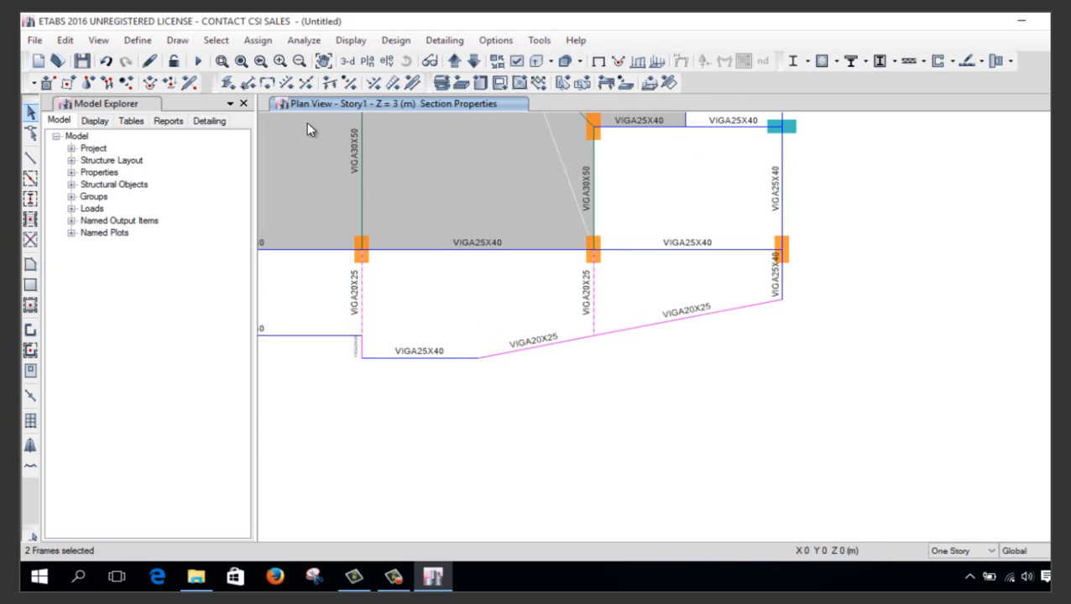
{"action": "left_click", "coordinate": [228, 82]}
{"action": "left_click", "coordinate": [504, 252]}
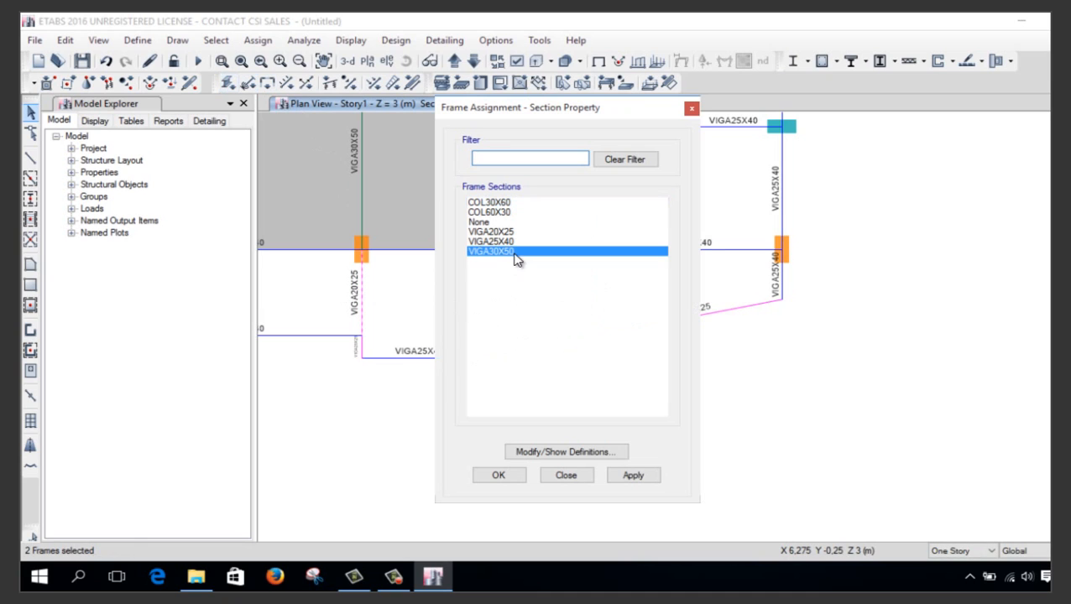
{"action": "left_click", "coordinate": [503, 476]}
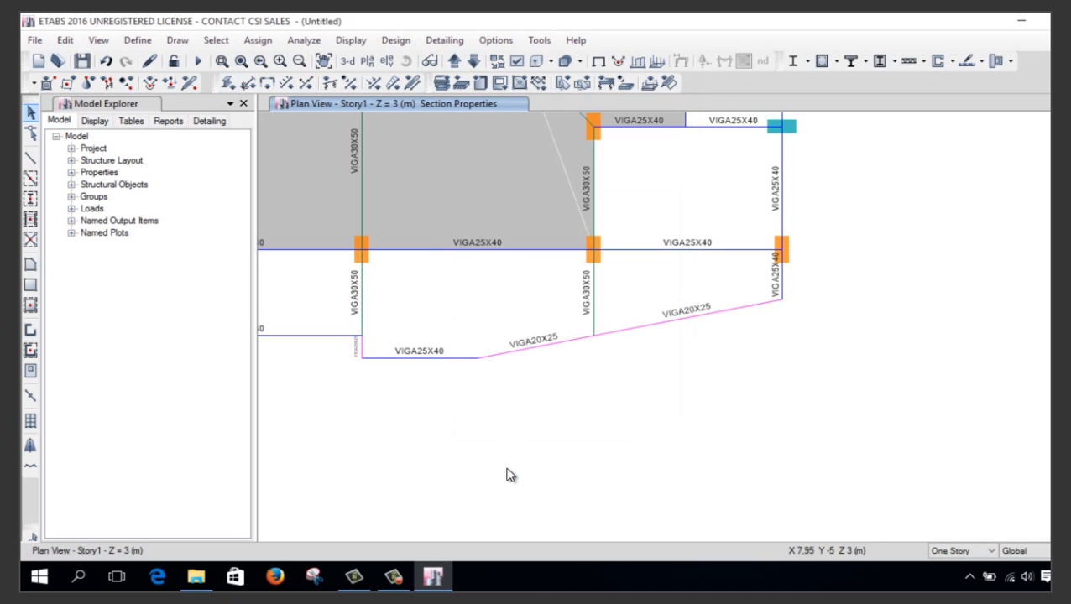
Assign the VIGA20X25 section to all outer edge beams of the overhang below Y = 0
{"action": "scroll", "coordinate": [646, 361], "scroll_direction": "down", "scroll_amount": 3}
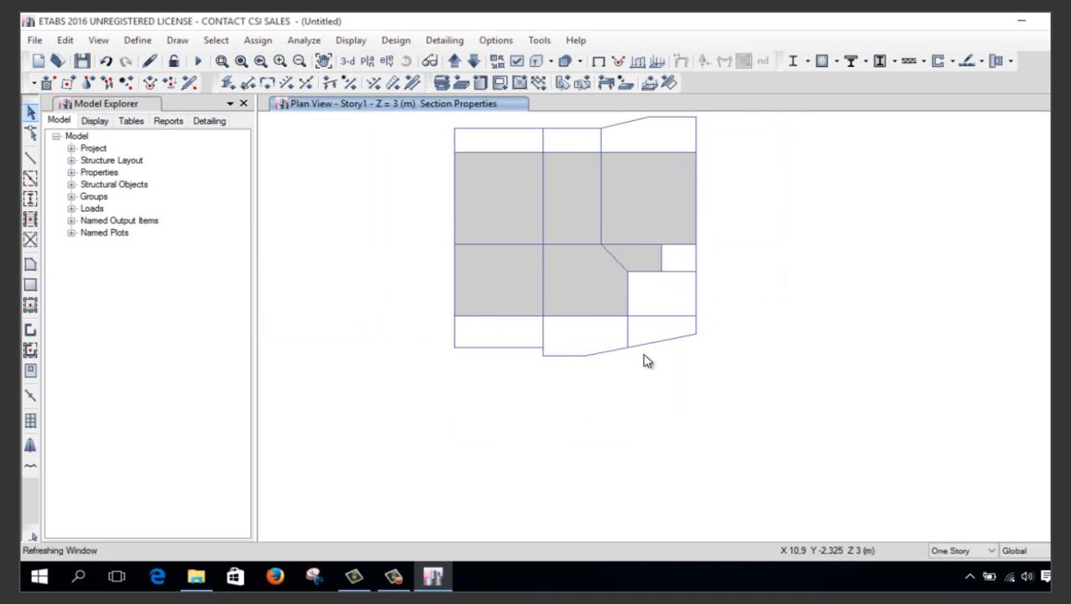
{"action": "left_click_drag", "start_coordinate": [438, 327], "coordinate": [748, 411]}
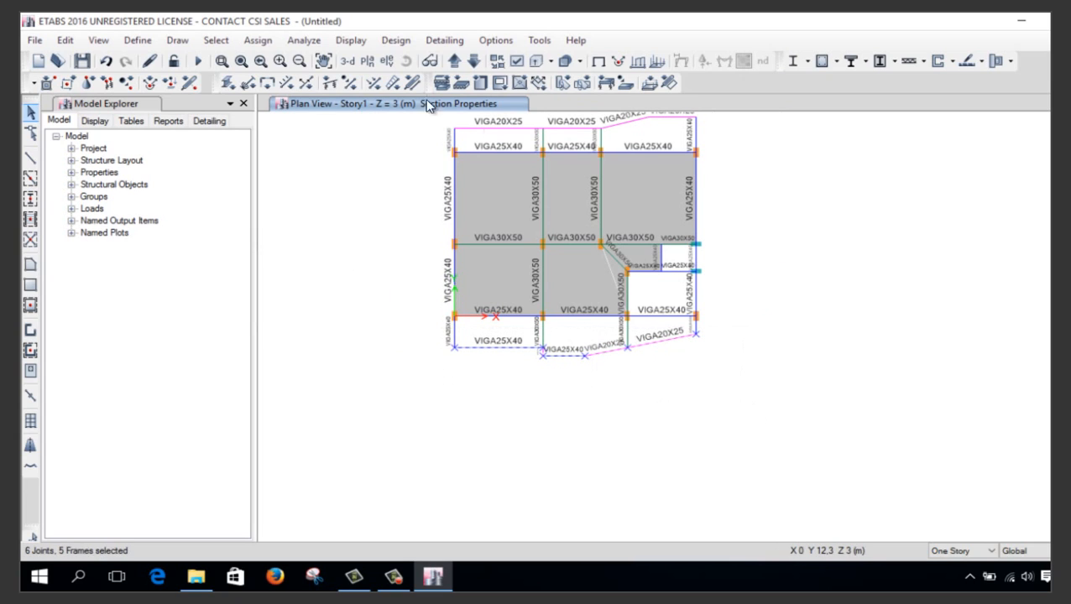
{"action": "left_click", "coordinate": [228, 82]}
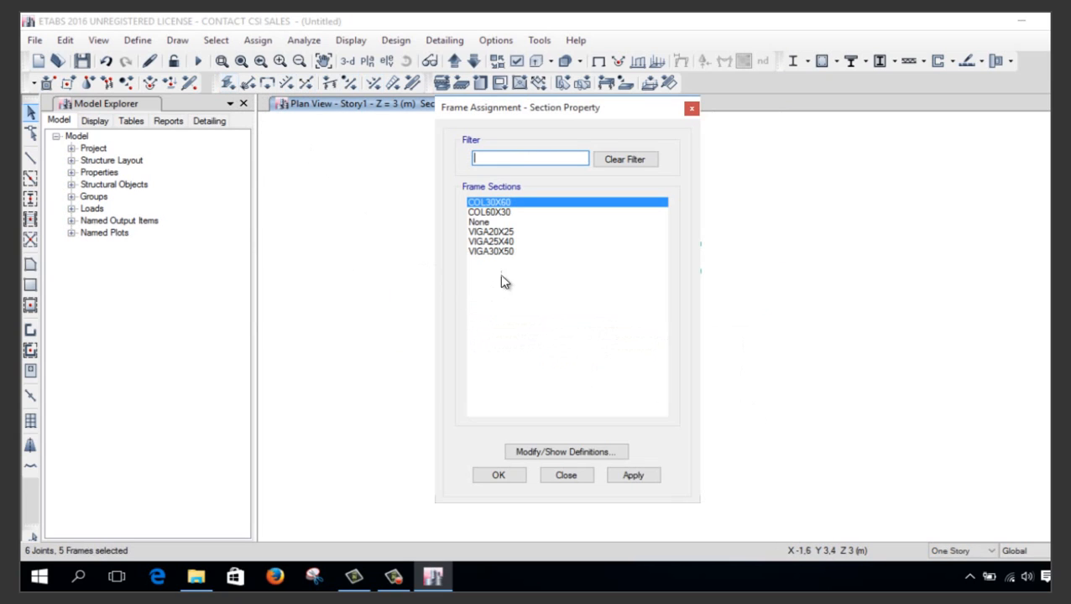
{"action": "left_click", "coordinate": [511, 233]}
{"action": "left_click", "coordinate": [498, 477]}
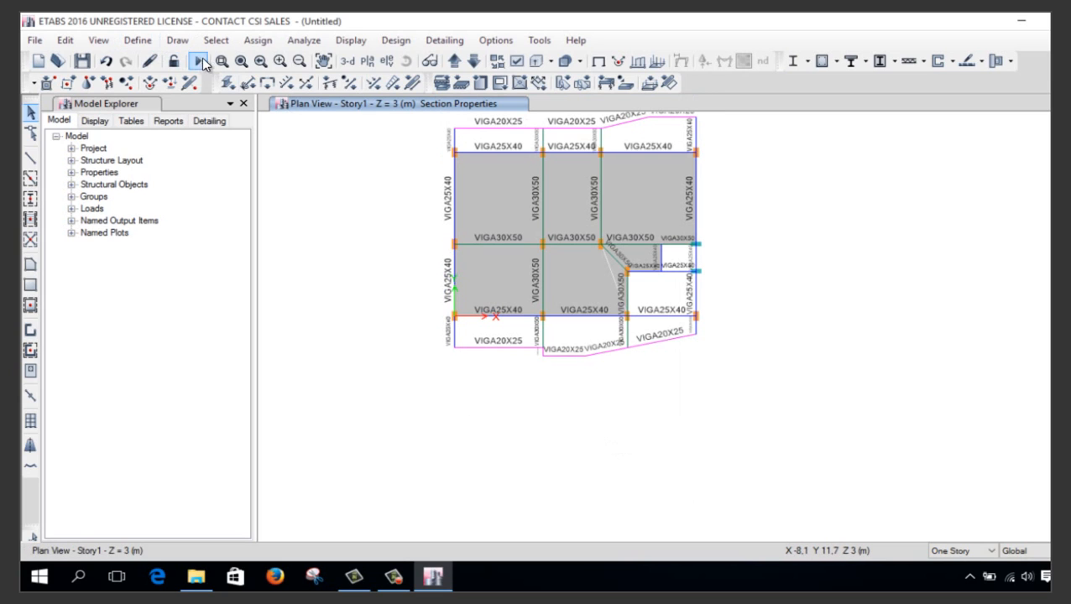
Move the joint where the X = 9,8 cantilever meets the diagonal edge beam by Delta Y -0,1 m
{"action": "left_click", "coordinate": [240, 63]}
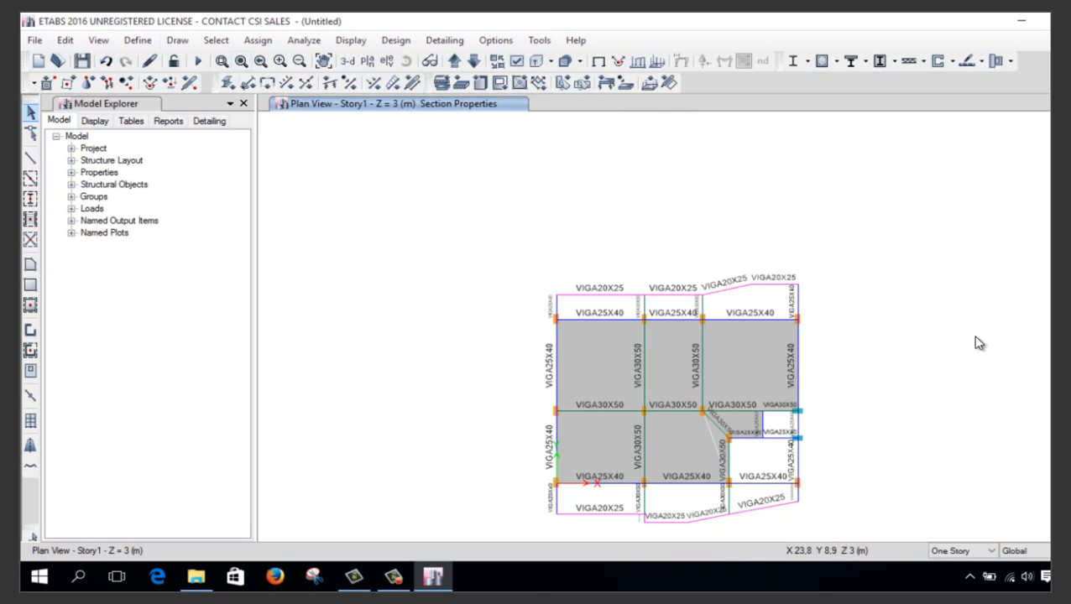
{"action": "middle_click_drag", "start_coordinate": [861, 474], "coordinate": [792, 390]}
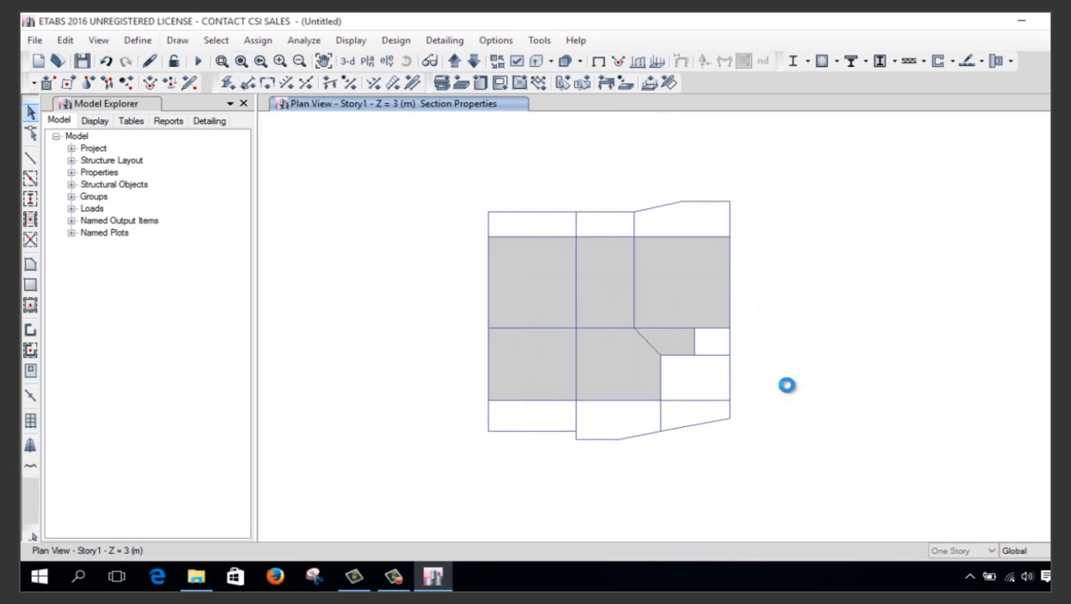
{"action": "scroll", "coordinate": [667, 452], "scroll_direction": "up", "scroll_amount": 5}
{"action": "scroll", "coordinate": [721, 356], "scroll_direction": "down", "scroll_amount": 3}
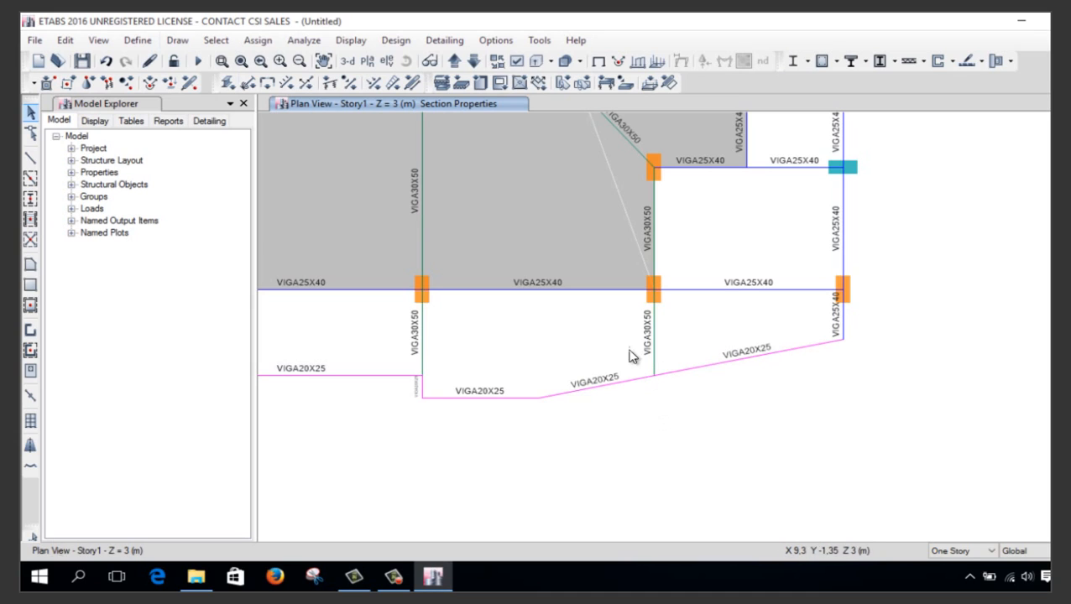
{"action": "left_click", "coordinate": [654, 375]}
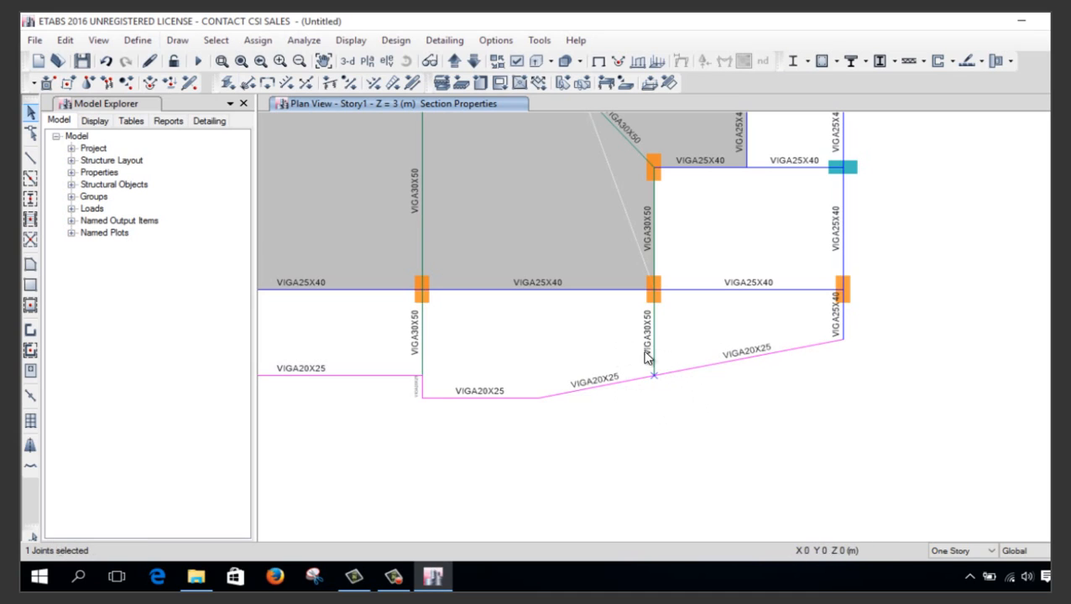
{"action": "left_click", "coordinate": [65, 41]}
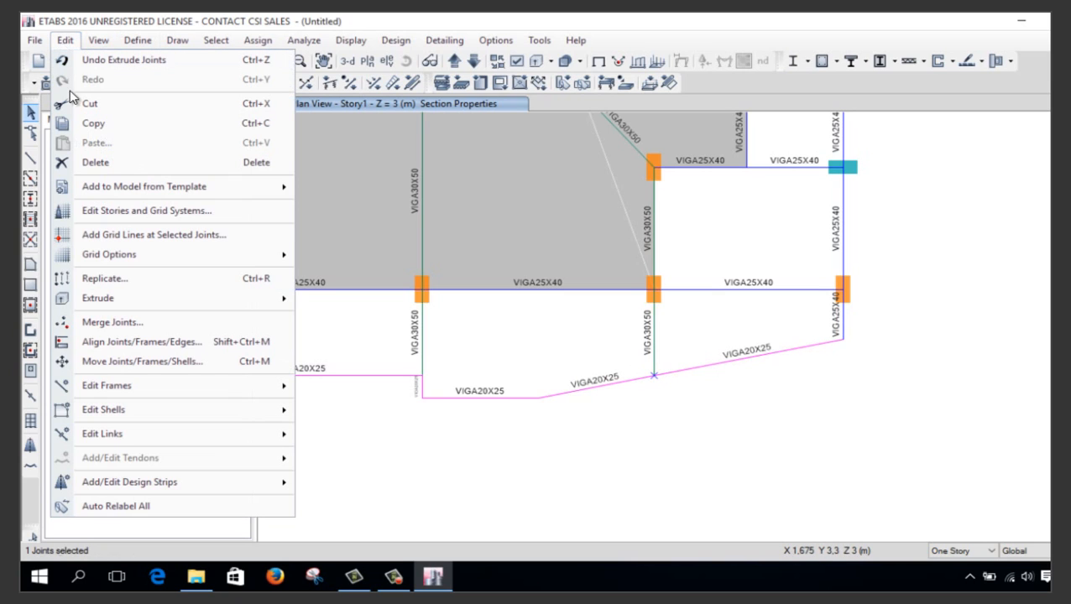
{"action": "left_click", "coordinate": [154, 366]}
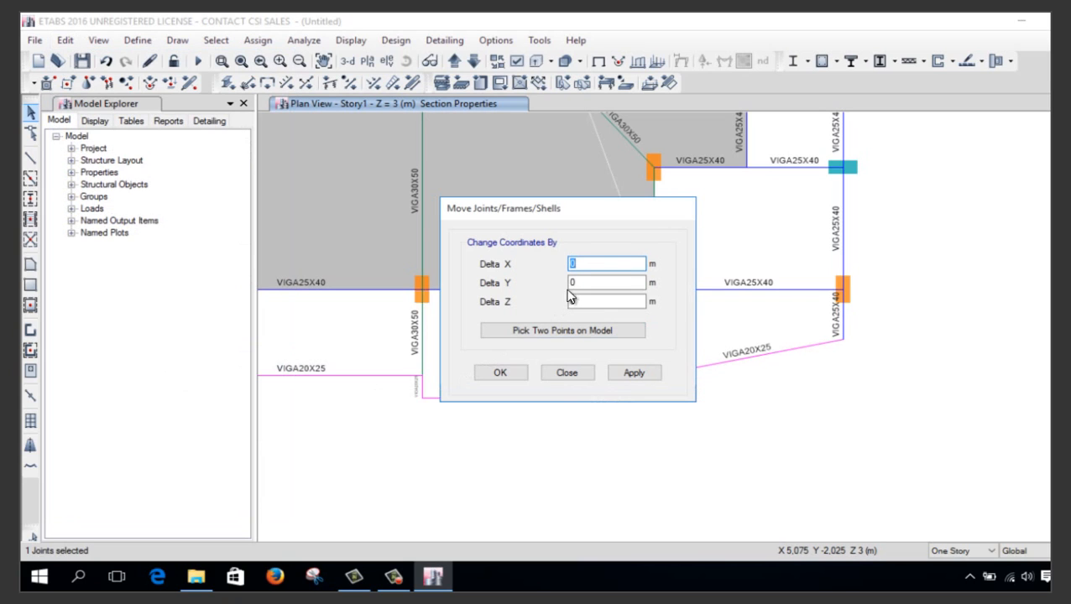
{"action": "key", "text": "Tab"}
{"action": "left_click_drag", "start_coordinate": [533, 209], "coordinate": [362, 189]}
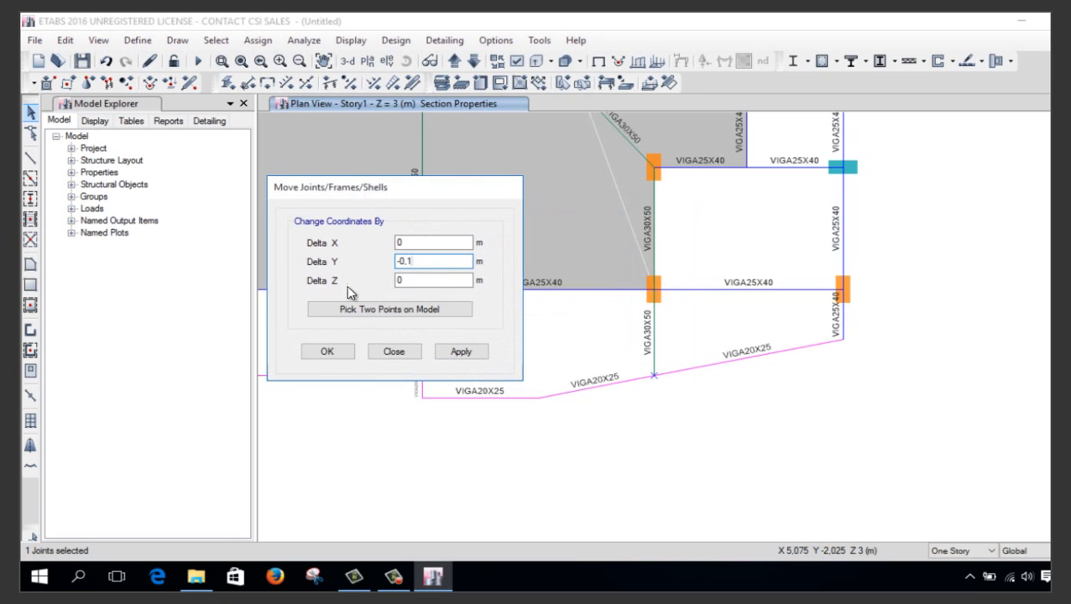
{"action": "left_click", "coordinate": [326, 352]}
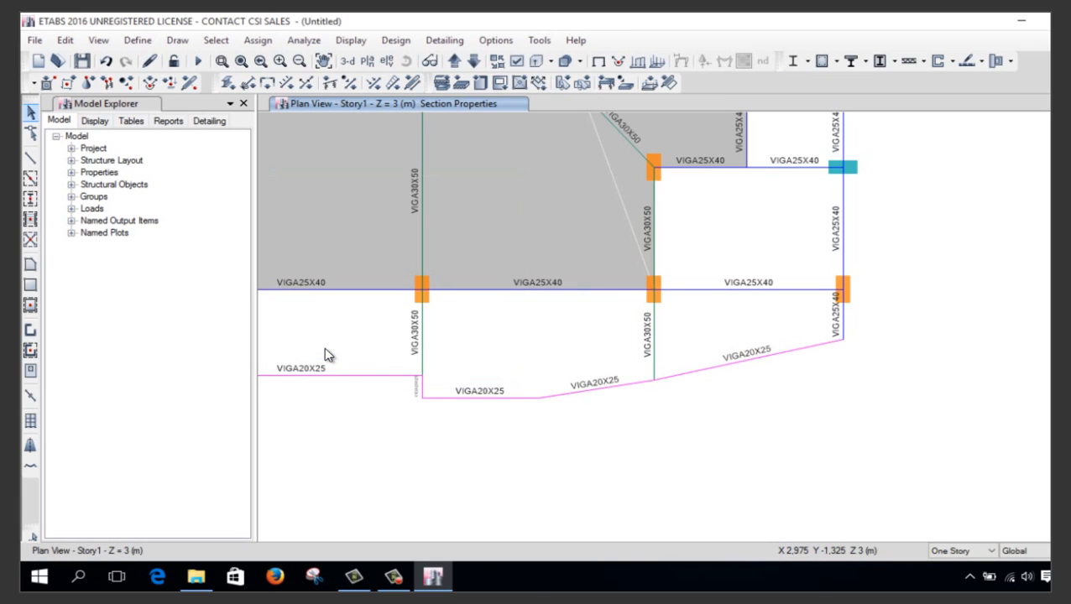
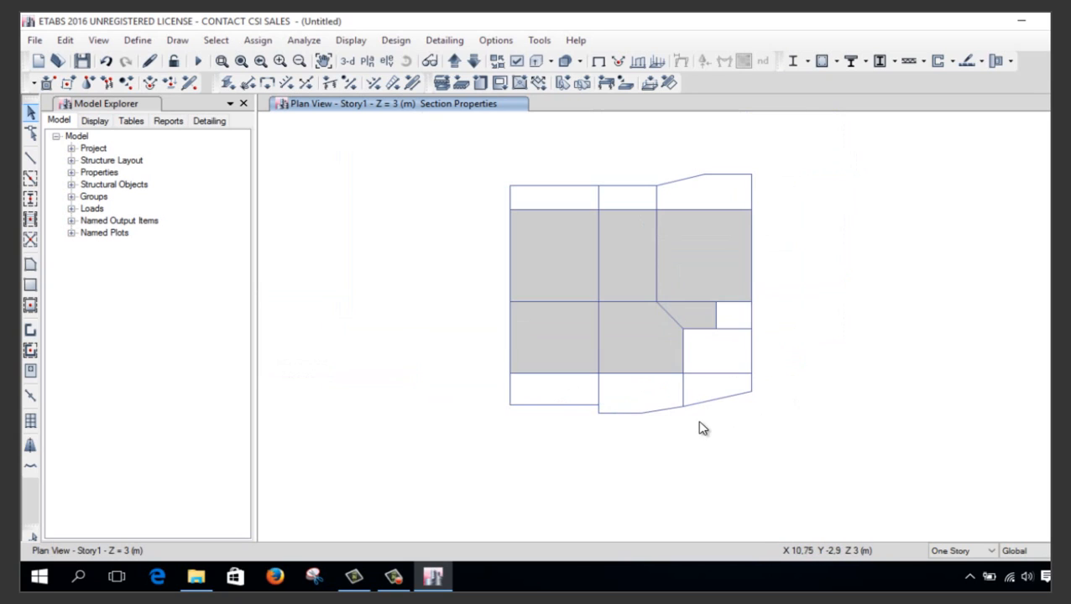
Try to join the two VIGA30X50 beams along the upper side of the small opening into one frame, and undo the join
{"action": "scroll", "coordinate": [700, 423], "scroll_direction": "down", "scroll_amount": 3}
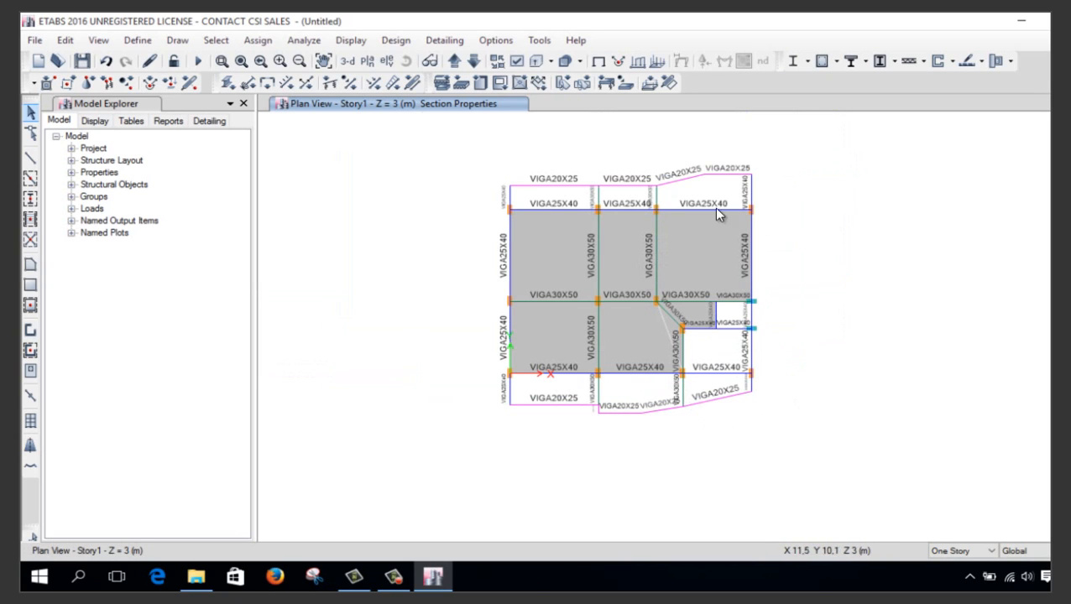
{"action": "scroll", "coordinate": [728, 319], "scroll_direction": "up", "scroll_amount": 3}
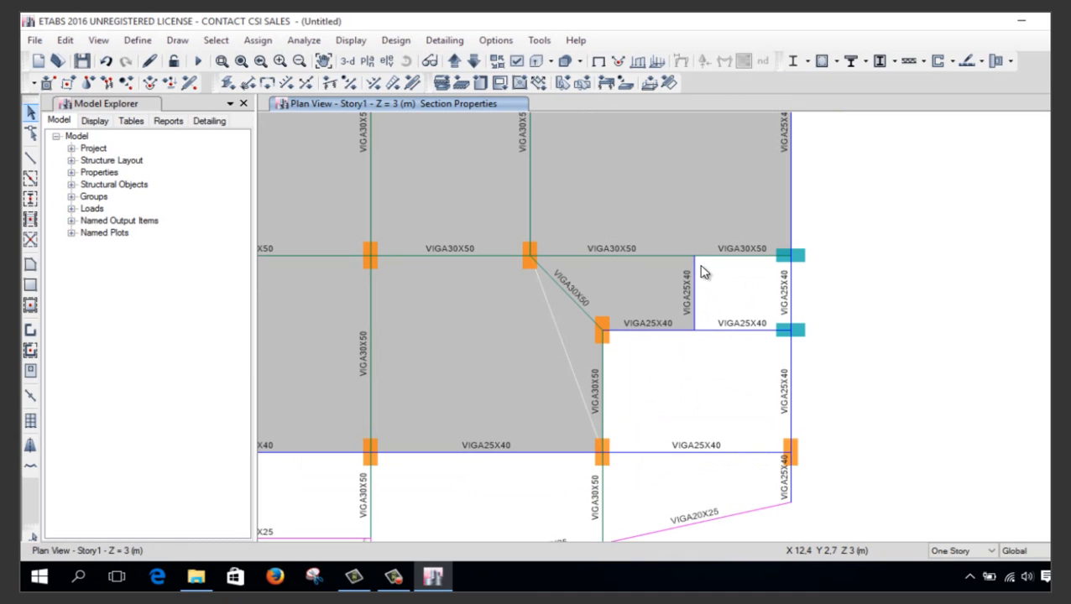
{"action": "left_click", "coordinate": [673, 257]}
{"action": "left_click", "coordinate": [720, 256]}
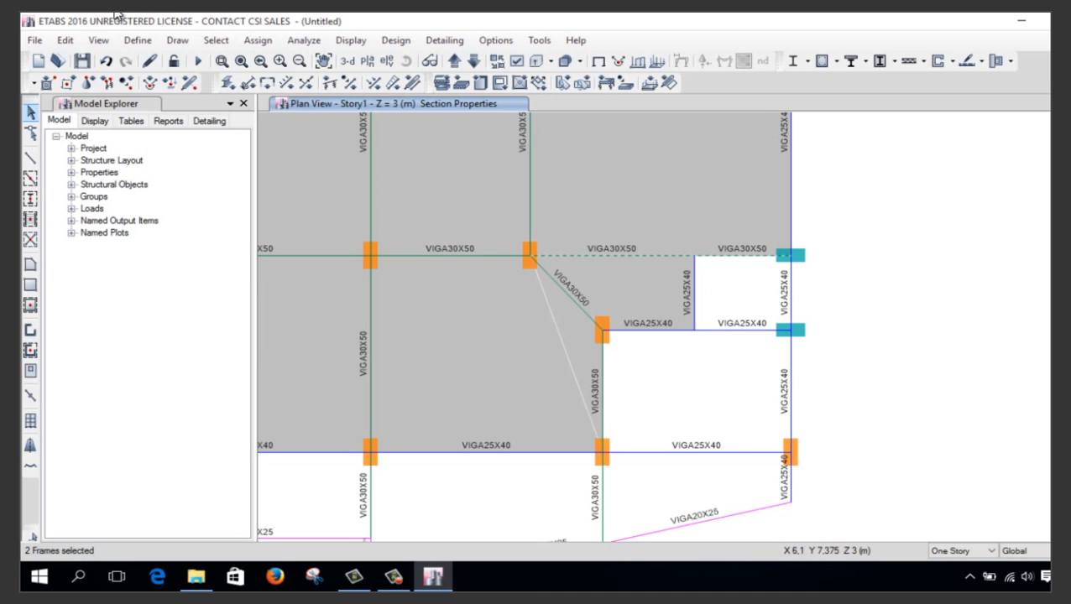
{"action": "left_click", "coordinate": [65, 39]}
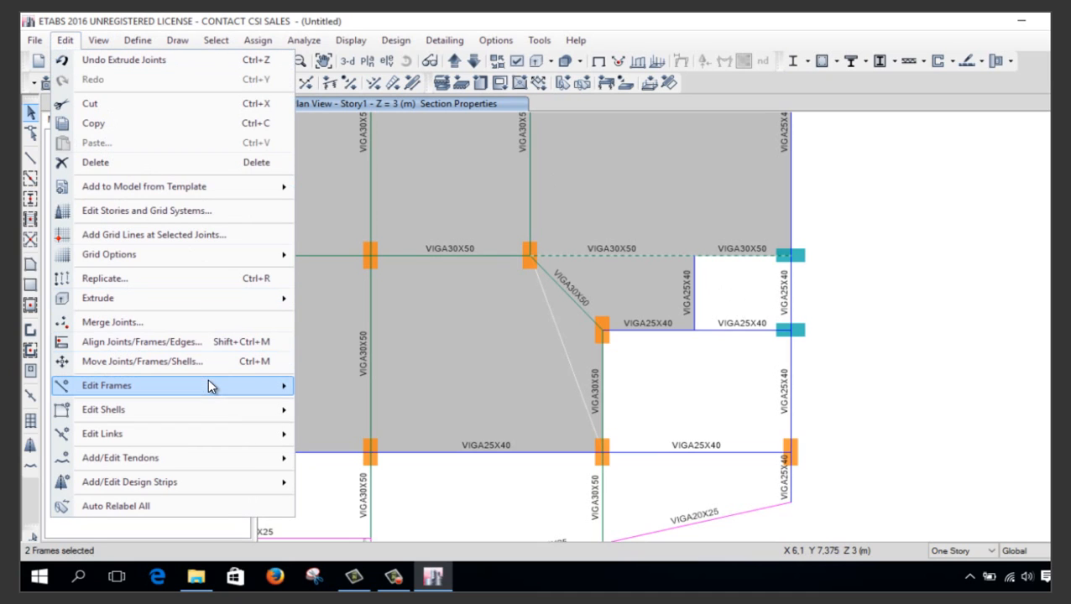
{"action": "mouse_move", "coordinate": [208, 384]}
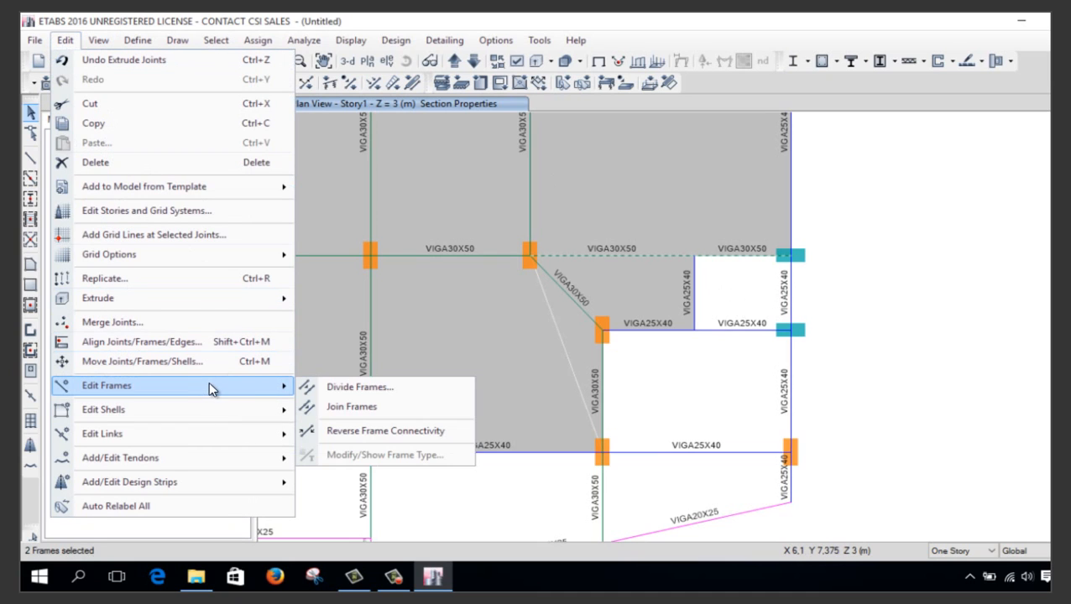
{"action": "left_click", "coordinate": [359, 406]}
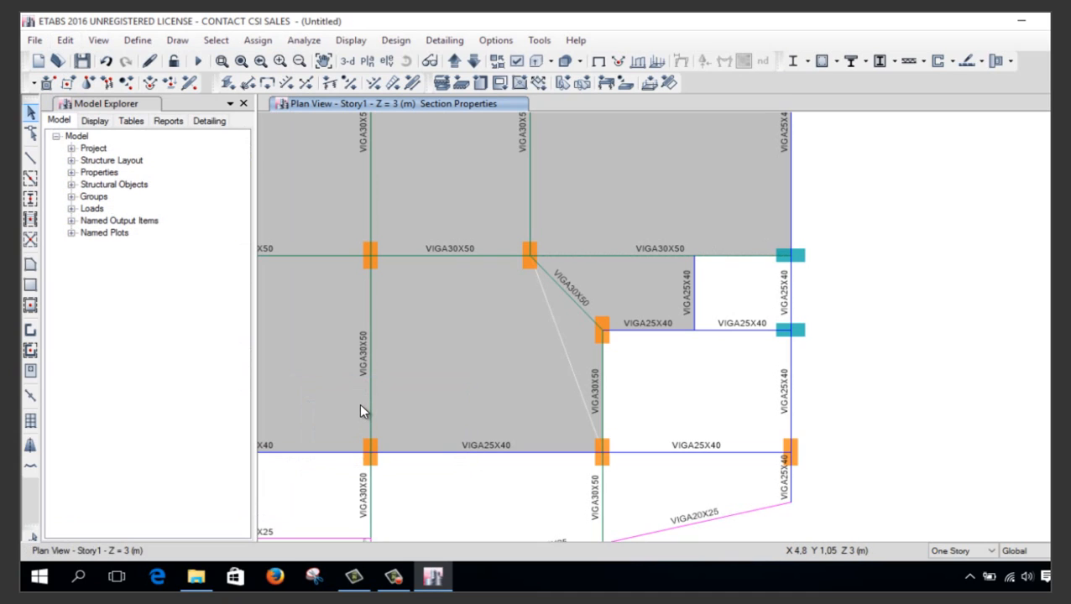
{"action": "key", "text": "ctrl+z"}
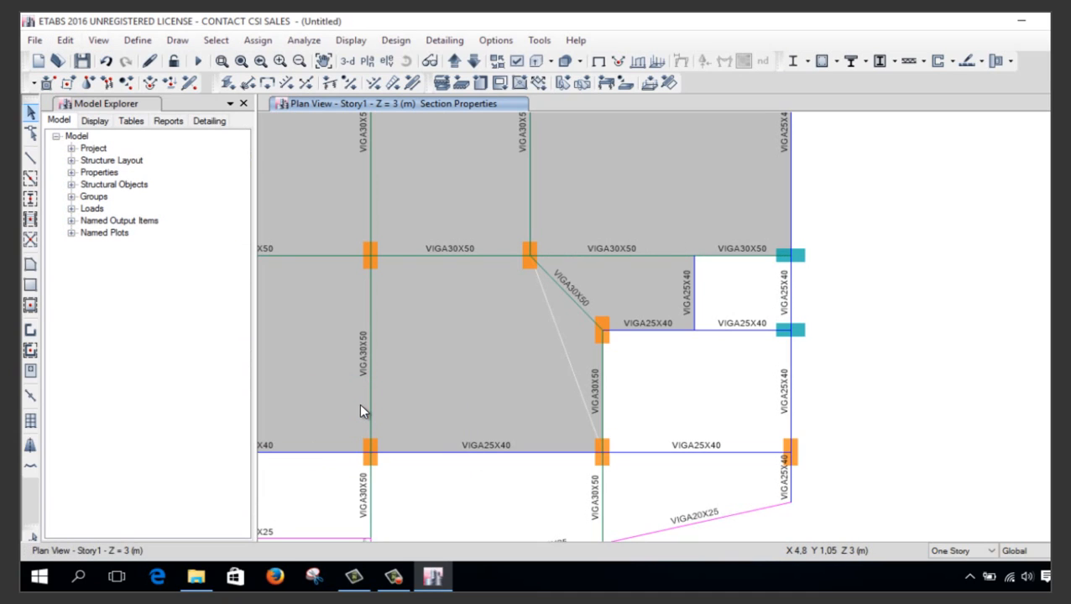
Fill the two overhang bays beyond grid line 1, from X = 0 to 5 and X = 5 to 8,3, with rectangular LOSA25 slabs
{"action": "left_click", "coordinate": [238, 62]}
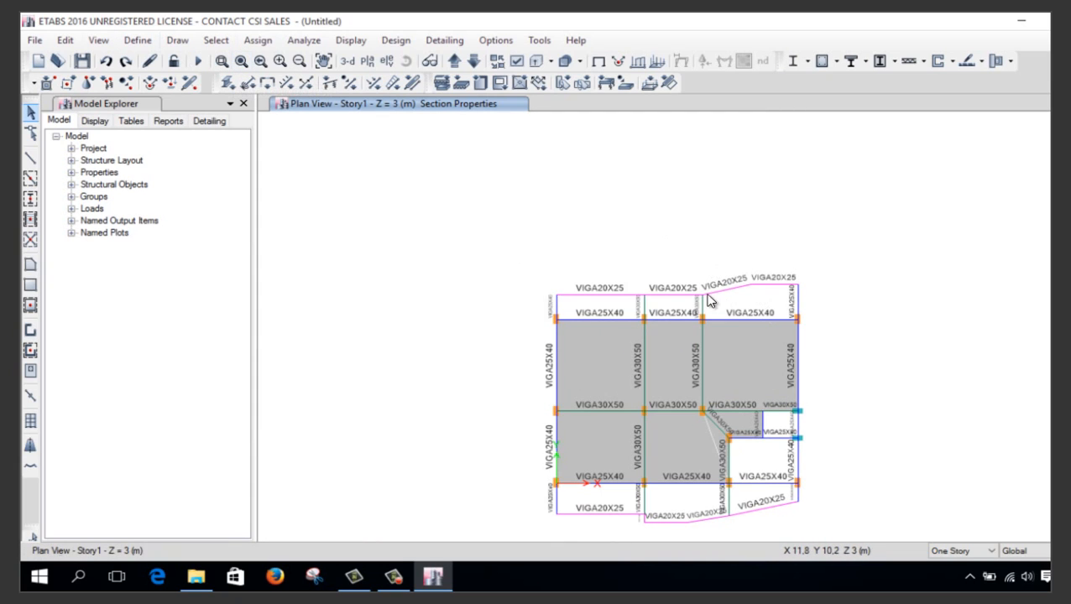
{"action": "scroll", "coordinate": [645, 333], "scroll_direction": "up", "scroll_amount": 3}
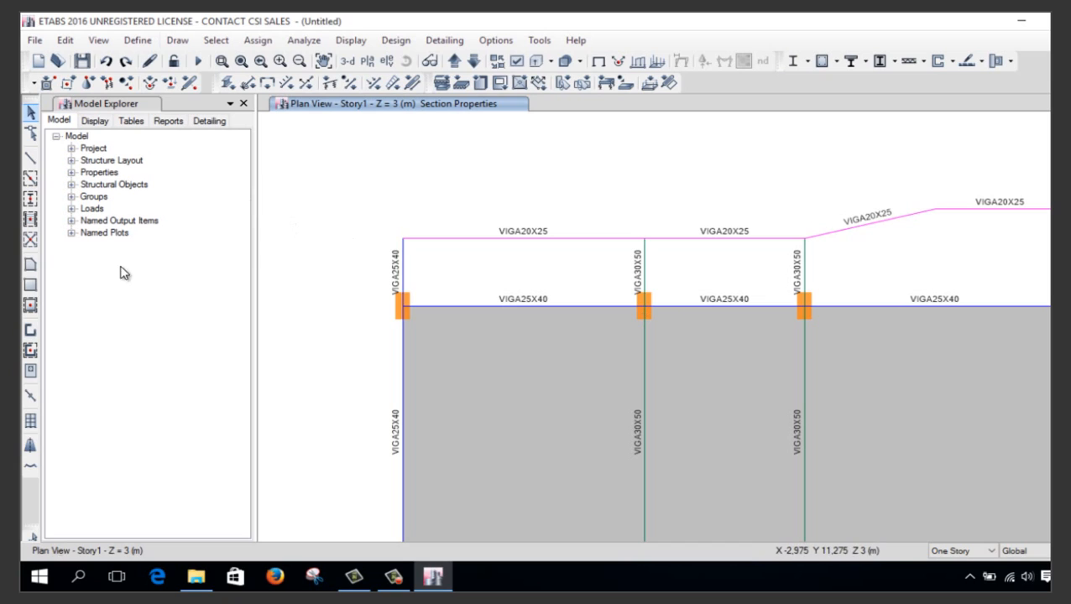
{"action": "left_click", "coordinate": [30, 287]}
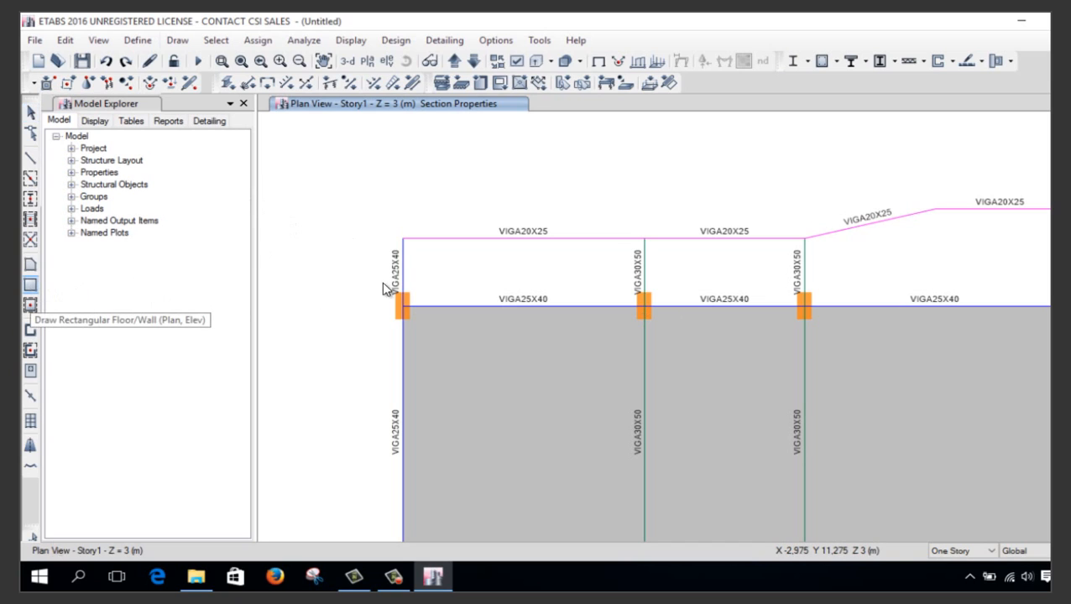
{"action": "left_click", "coordinate": [404, 240]}
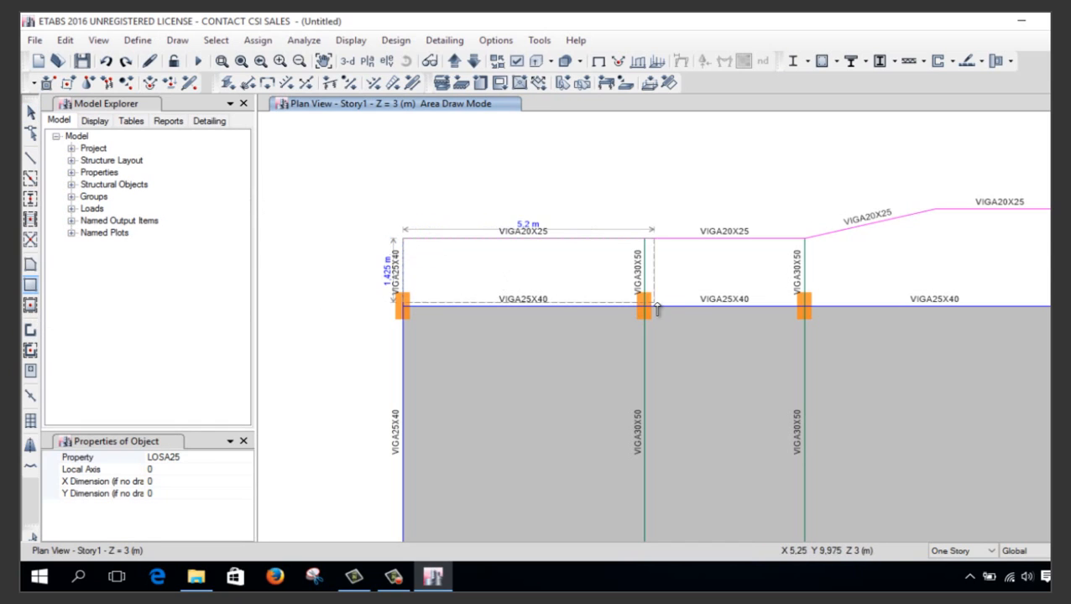
{"action": "left_click", "coordinate": [662, 307]}
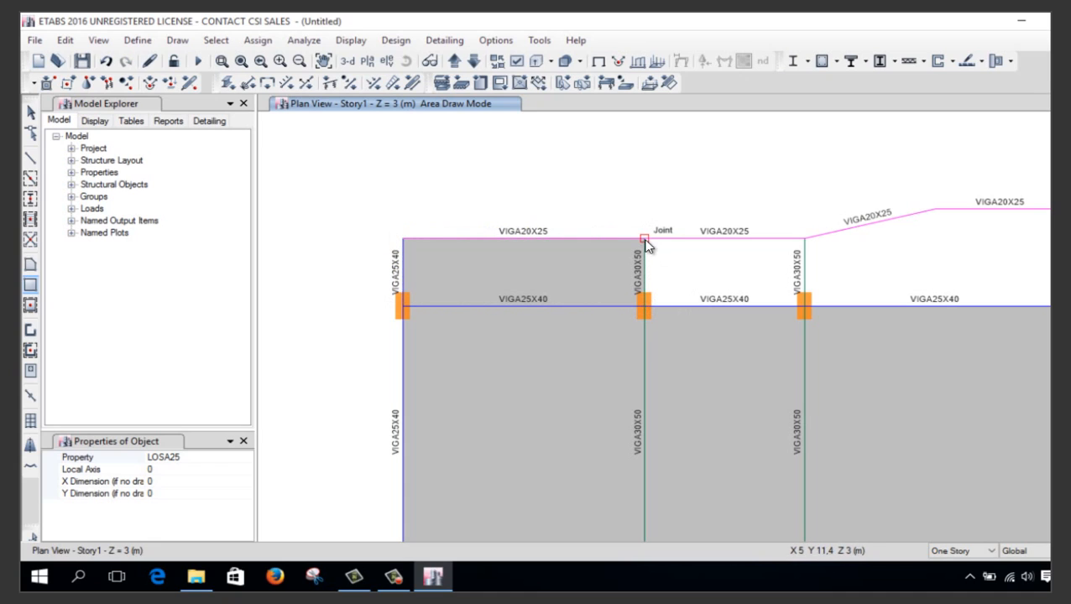
{"action": "left_click", "coordinate": [646, 240]}
{"action": "left_click", "coordinate": [802, 307]}
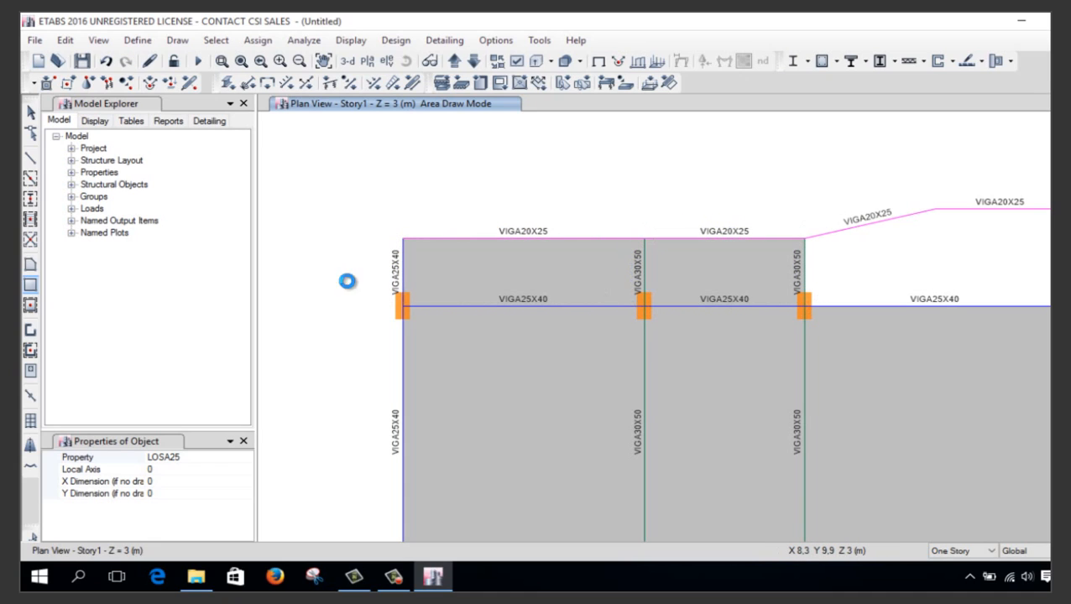
Try to fill the overhang bay beyond grid line 1, from X = 8,3 to 13,7, with LOSA25 polygon slabs
{"action": "left_click", "coordinate": [32, 307]}
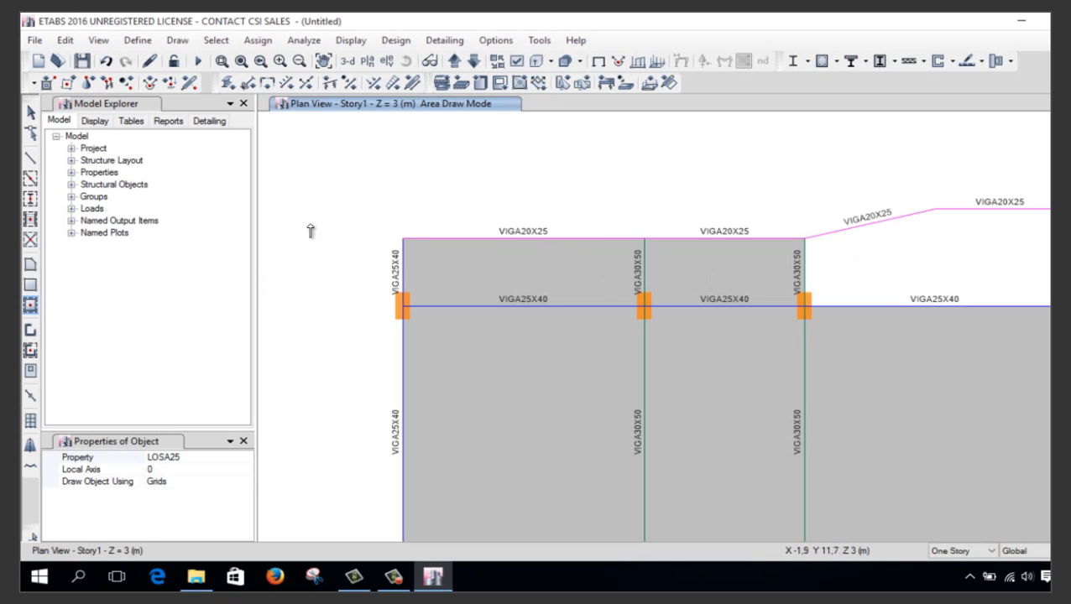
{"action": "left_click", "coordinate": [30, 264]}
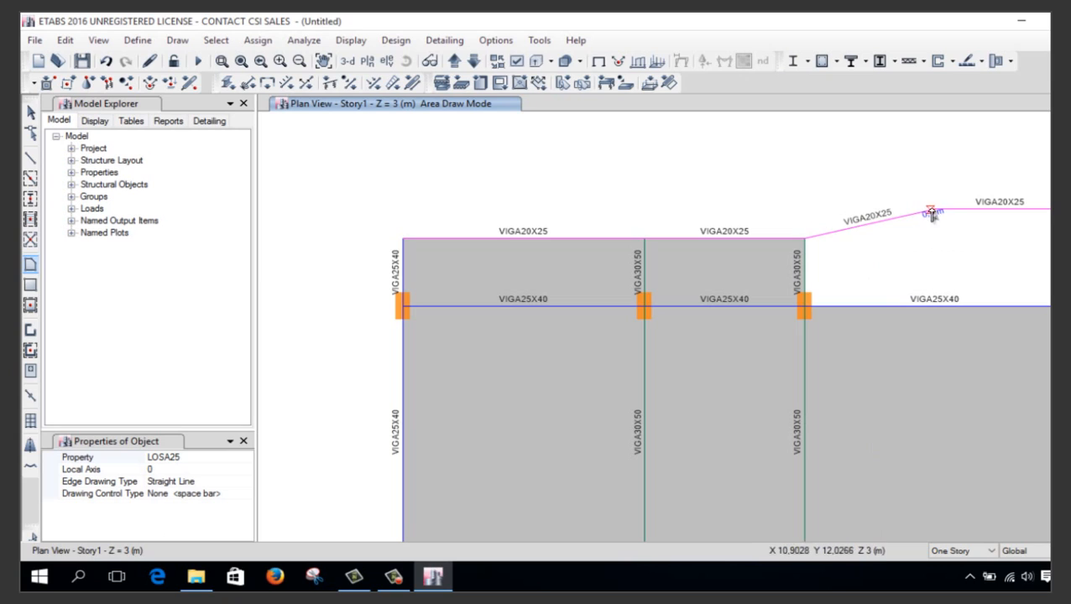
{"action": "left_click", "coordinate": [804, 243]}
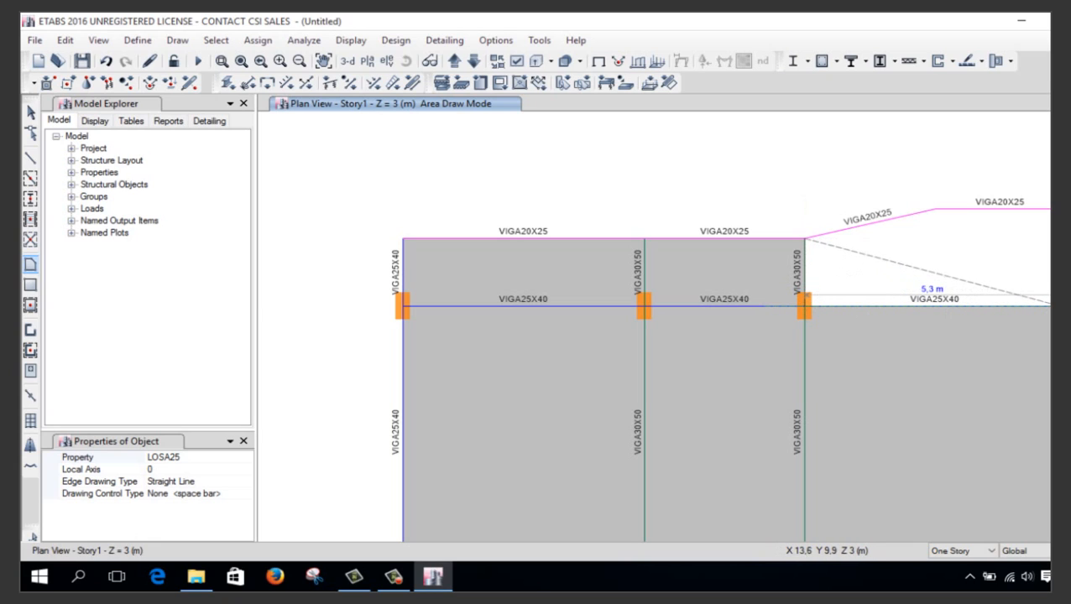
{"action": "left_click", "coordinate": [1047, 306]}
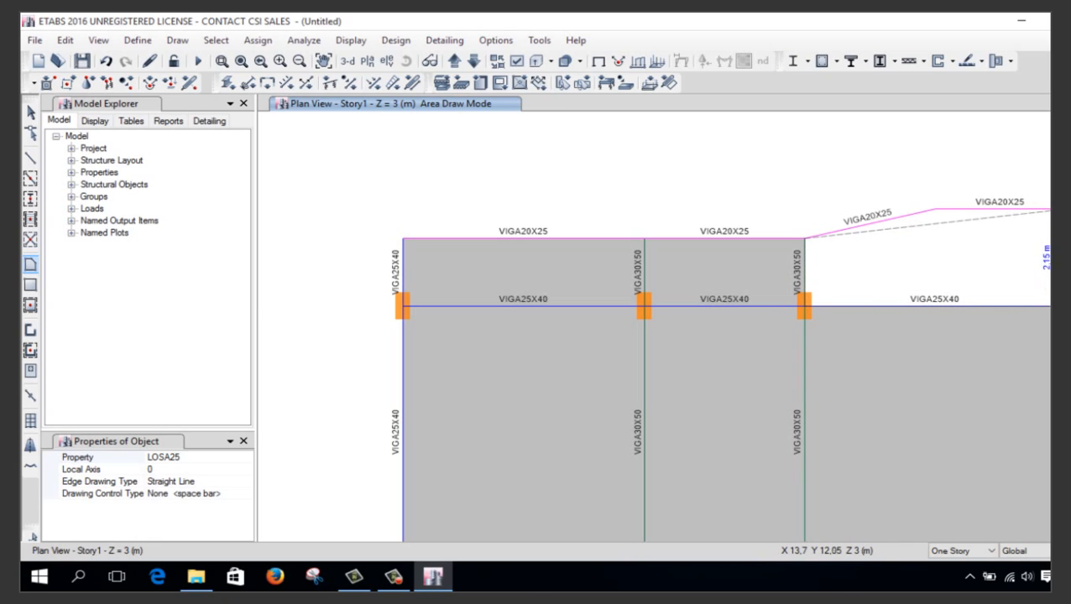
{"action": "key", "text": "Return"}
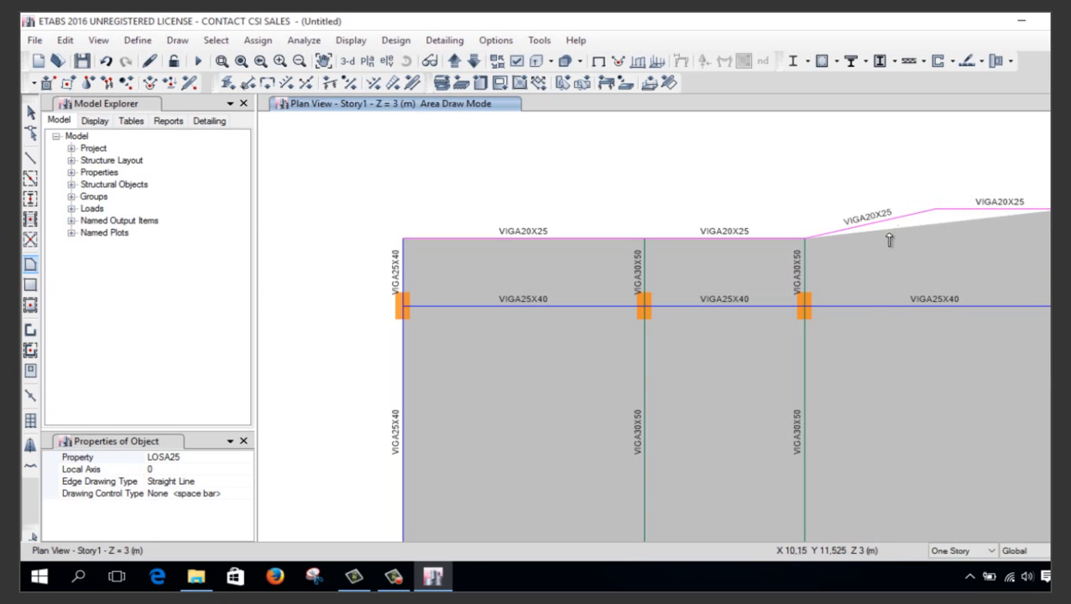
{"action": "left_click", "coordinate": [804, 239]}
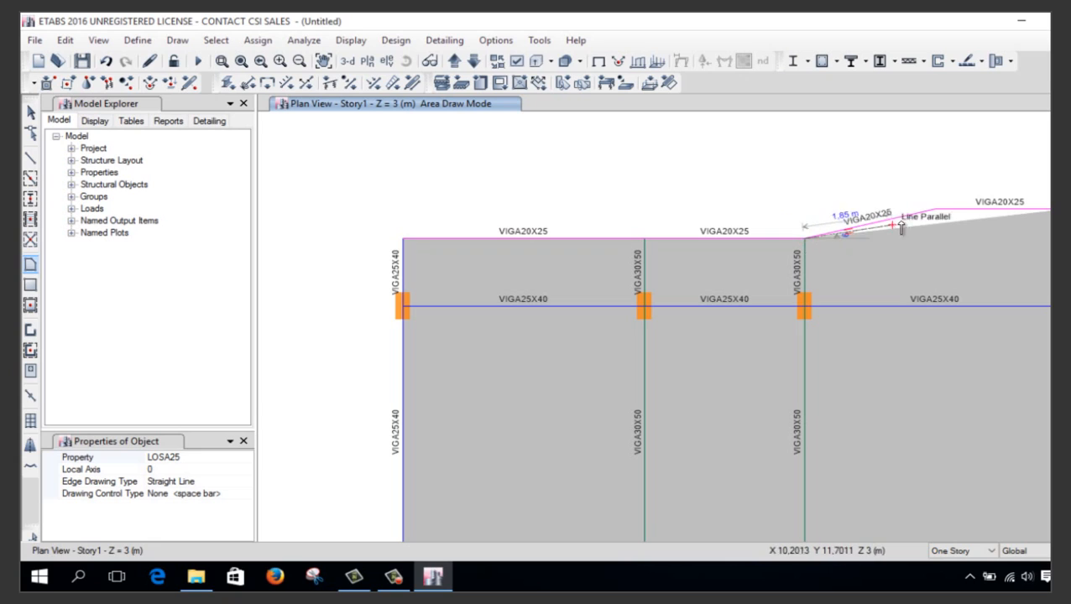
{"action": "left_click", "coordinate": [933, 209]}
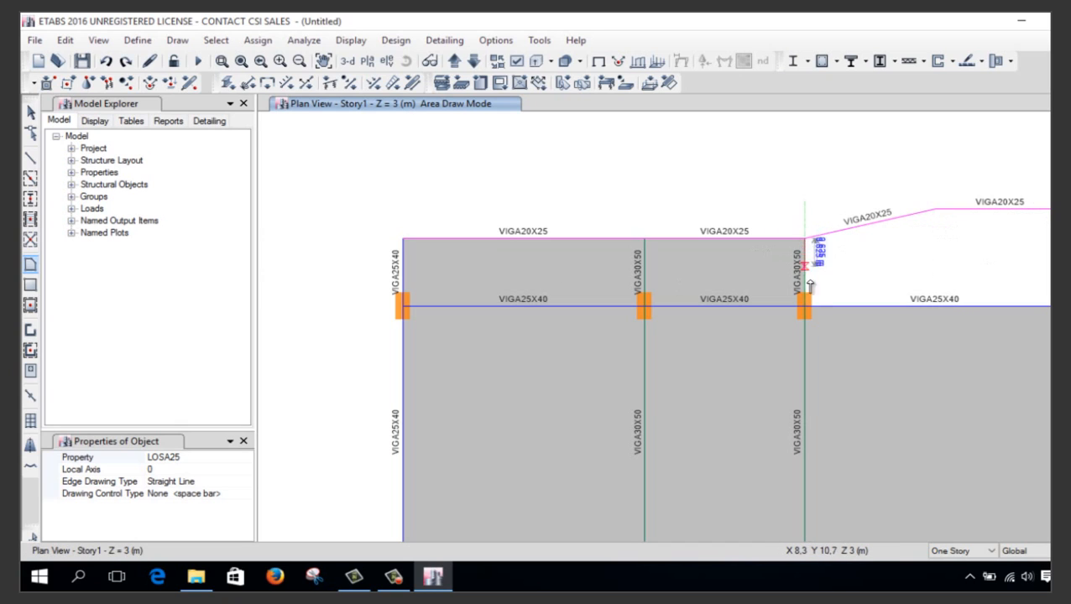
Fill the overhang bay from X = 8,3 to 13,7 with two LOSA25 polygon slabs meeting along a diagonal from the edge-beam bend
{"action": "left_click", "coordinate": [934, 210]}
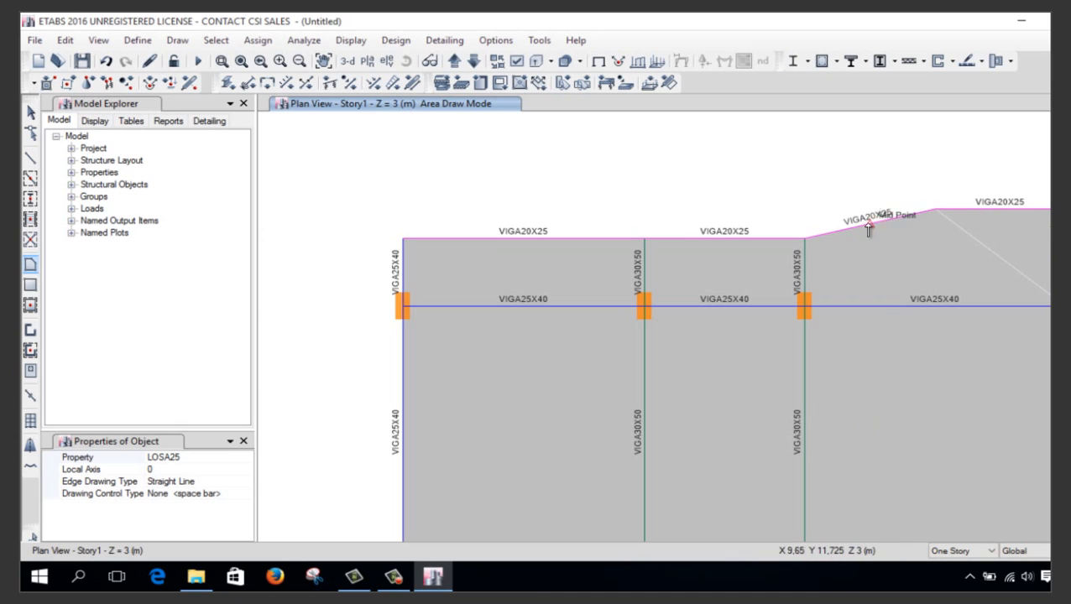
{"action": "scroll", "coordinate": [890, 227], "scroll_direction": "down", "scroll_amount": 3}
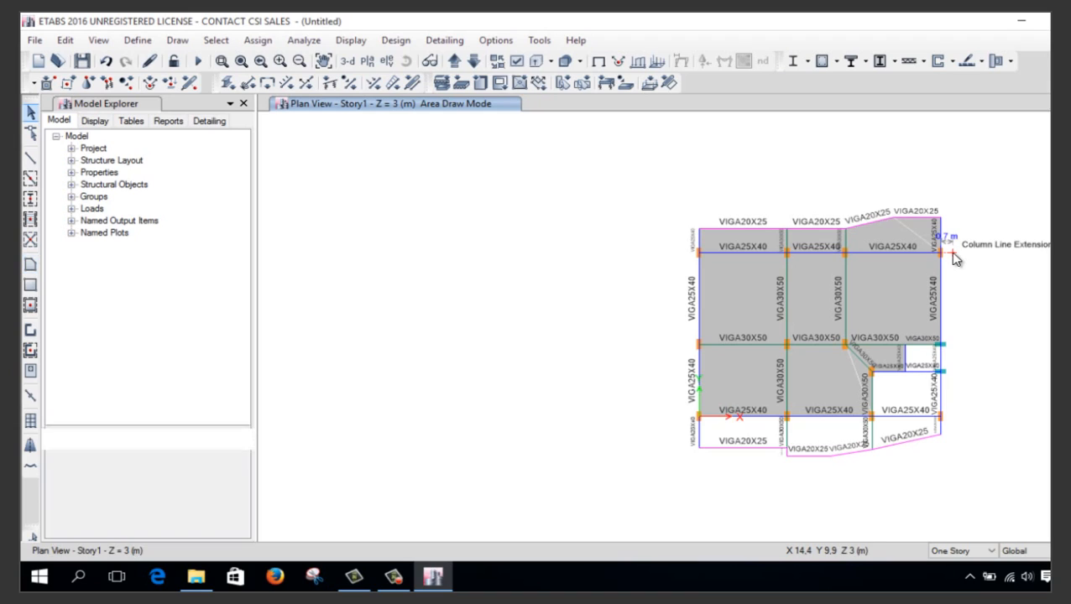
{"action": "key", "text": "Escape"}
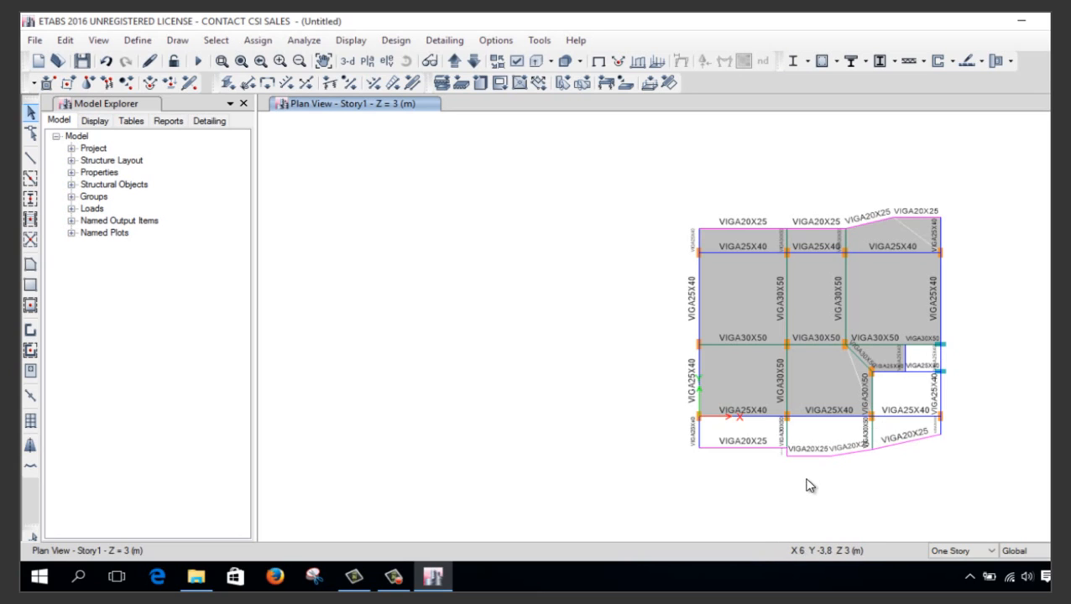
Fill the overhang bay below Y = 0, from X = 0 to 5, with a rectangular LOSA25 slab
{"action": "scroll", "coordinate": [858, 458], "scroll_direction": "up", "scroll_amount": 5}
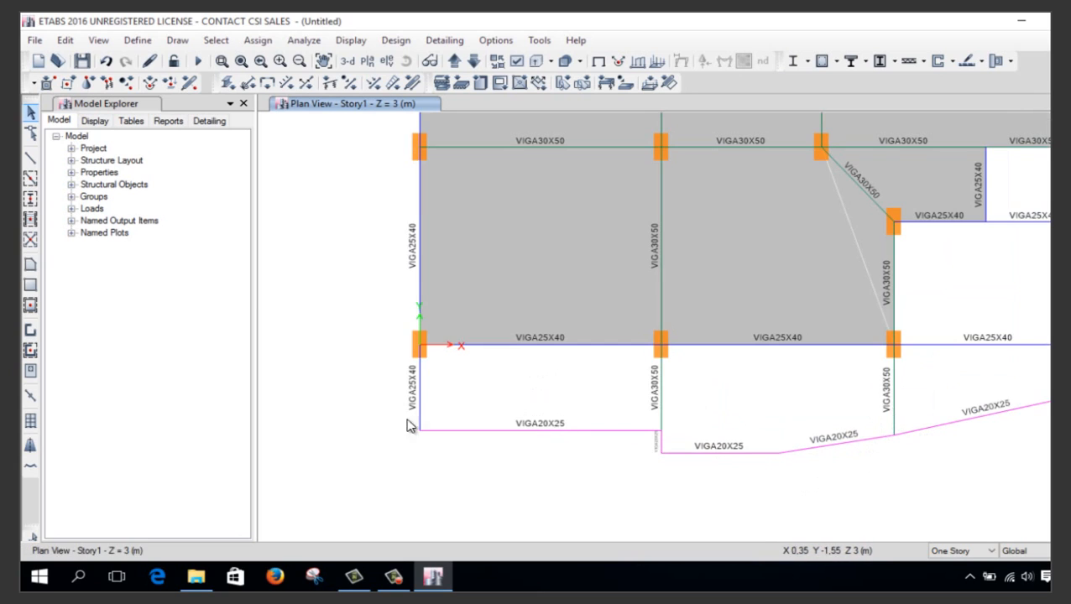
{"action": "left_click", "coordinate": [30, 285]}
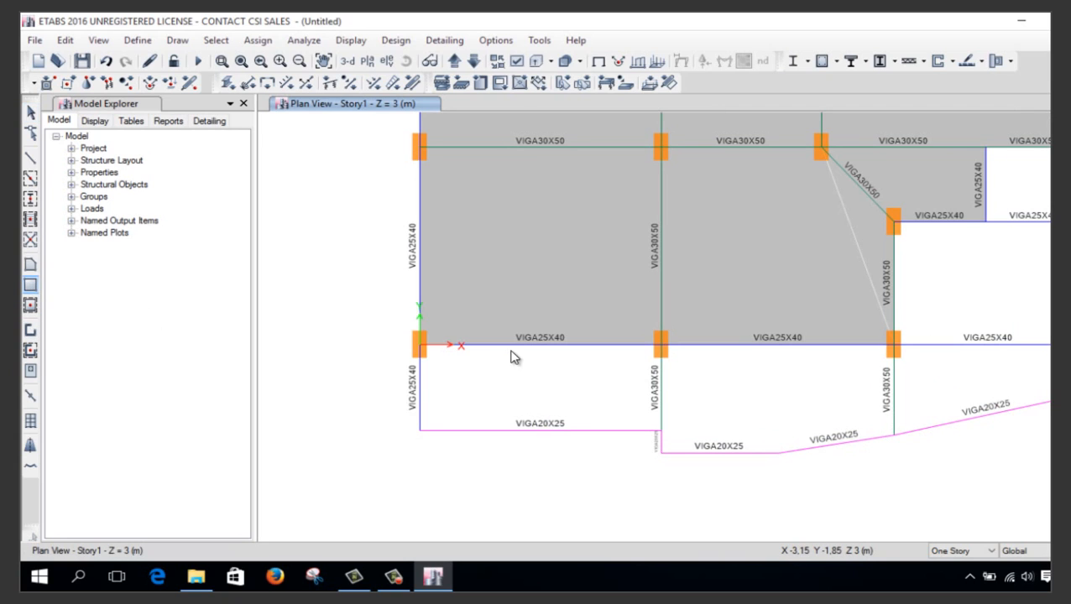
{"action": "left_click", "coordinate": [420, 345]}
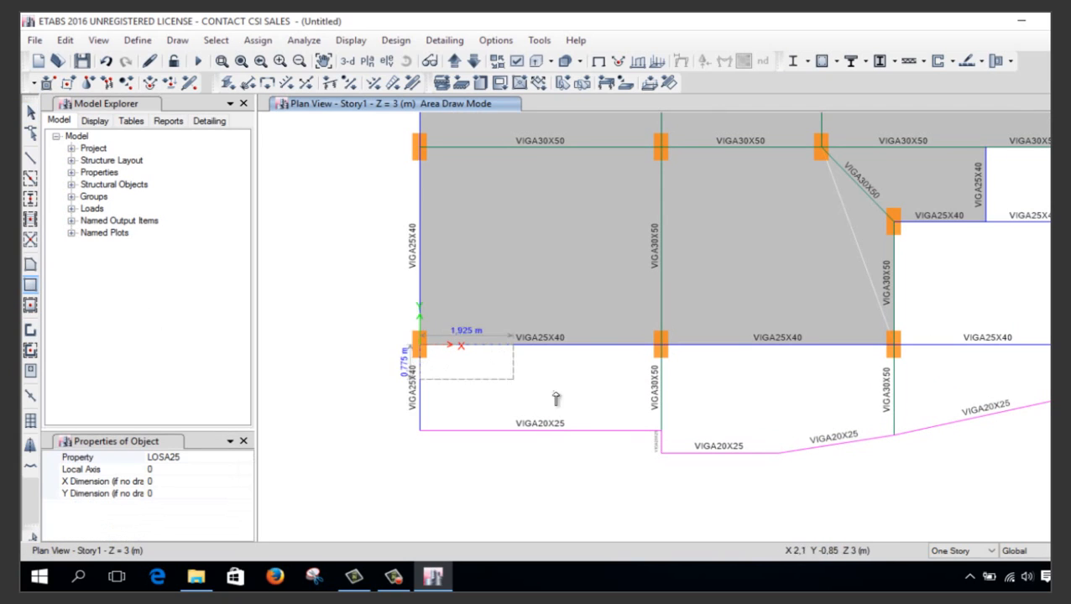
{"action": "left_click", "coordinate": [660, 431]}
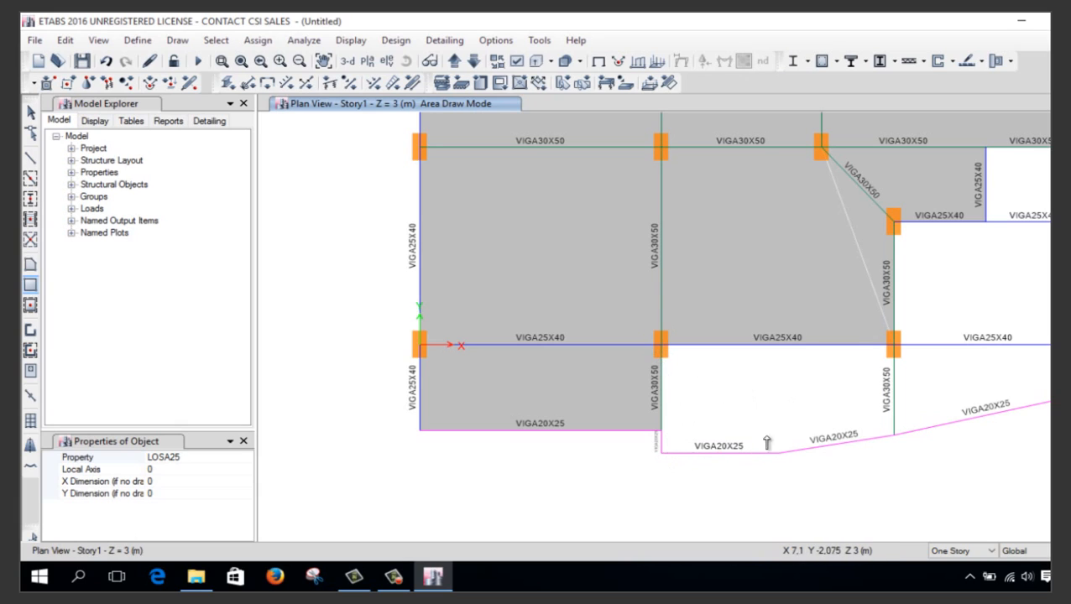
{"action": "left_click", "coordinate": [216, 316]}
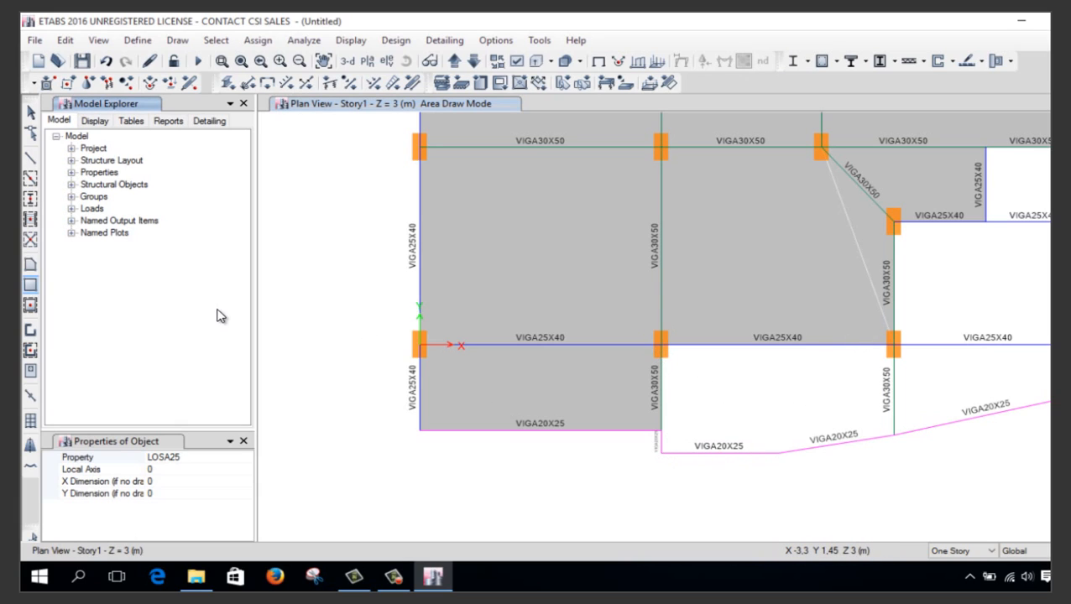
Draw a four-sided LOSA25 slab below Y = 0 from the X = 5 cantilever to the edge-beam bend and the X = 9,8 column
{"action": "left_click", "coordinate": [28, 267]}
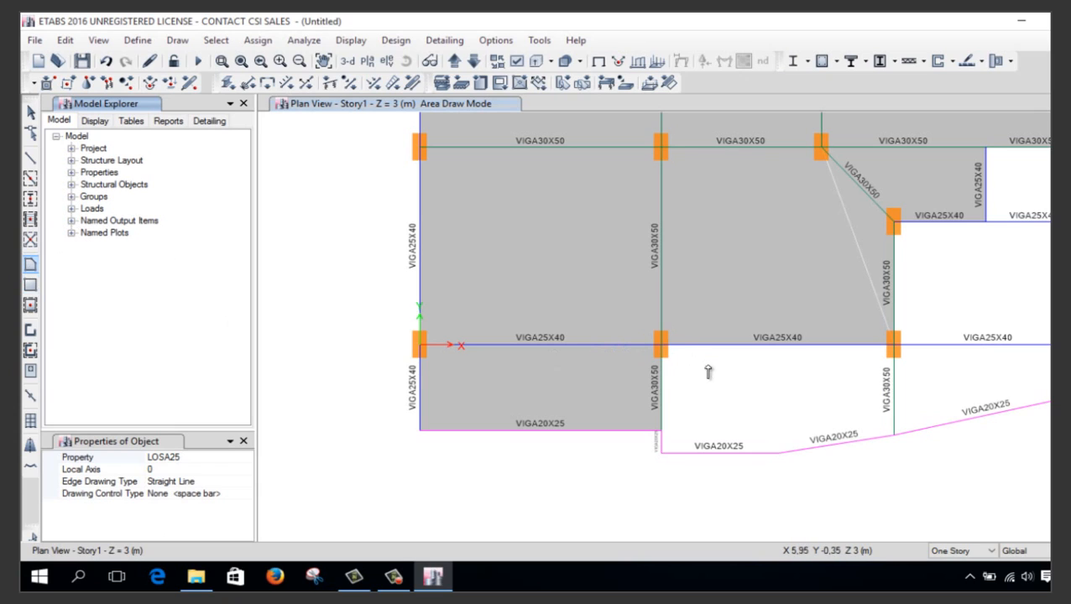
{"action": "left_click", "coordinate": [662, 347]}
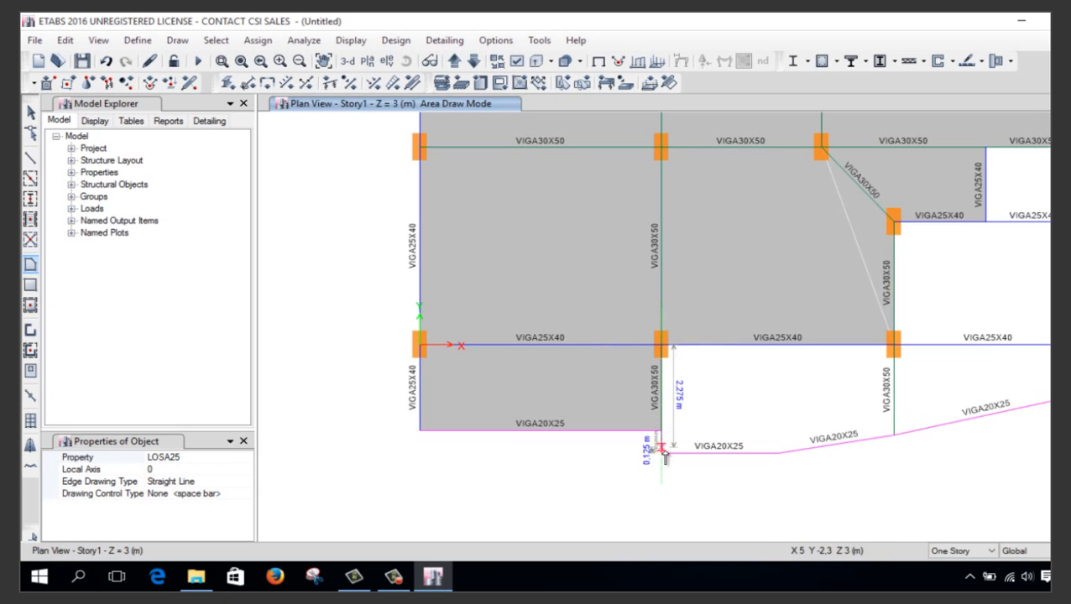
{"action": "left_click", "coordinate": [775, 455]}
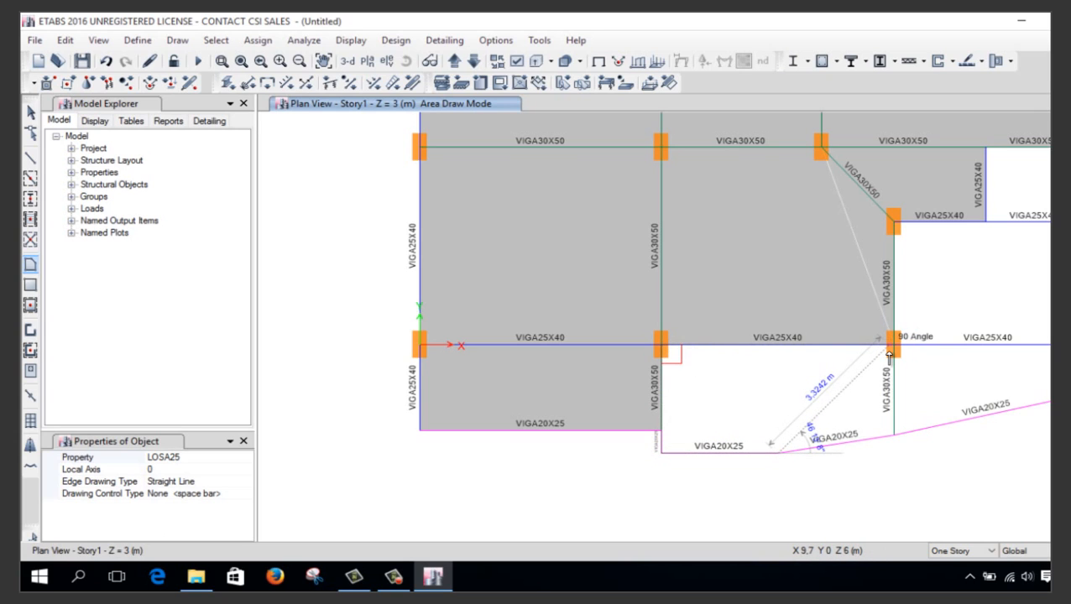
{"action": "double_click", "coordinate": [892, 345]}
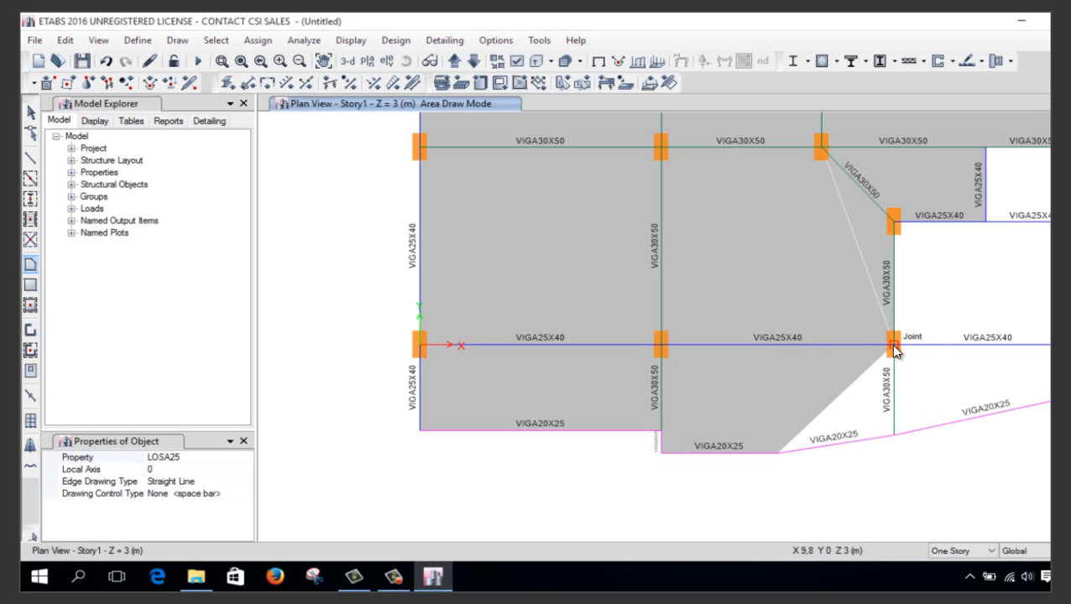
Draw a triangular LOSA25 slab between the X = 9,8 column, the edge-beam bend and the tip of the X = 9,8 cantilever
{"action": "left_click", "coordinate": [892, 345]}
{"action": "left_click", "coordinate": [779, 454]}
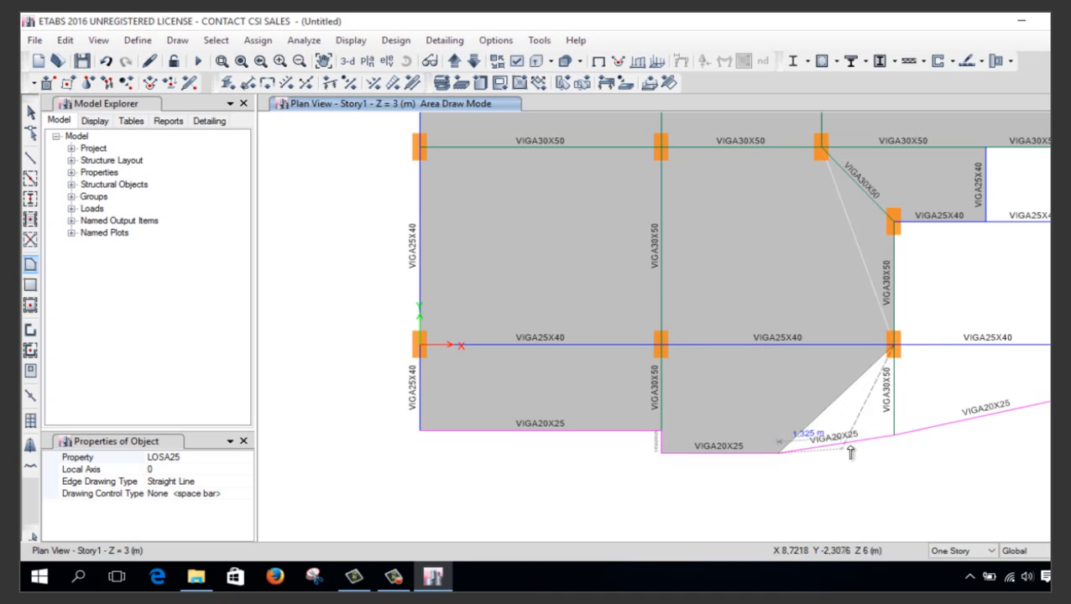
{"action": "double_click", "coordinate": [895, 436]}
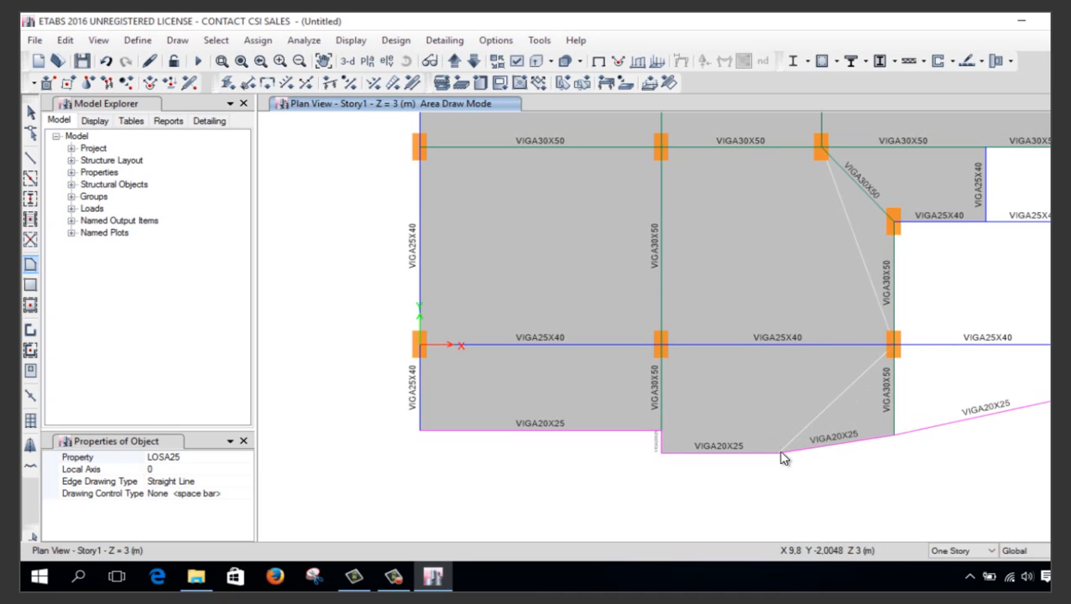
Try to draw a LOSA25 slab in the overhang bay beyond X = 9,8 below Y = 0, and delete the wrongly shaped slab
{"action": "left_click", "coordinate": [895, 348]}
{"action": "left_click", "coordinate": [894, 436]}
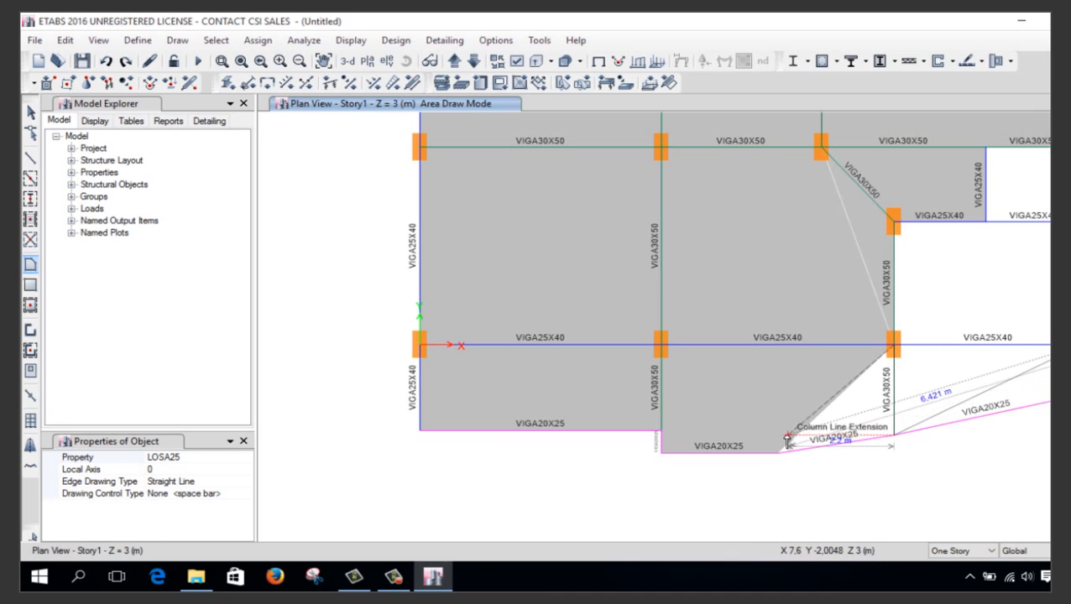
{"action": "key", "text": "Return"}
{"action": "key", "text": "Escape"}
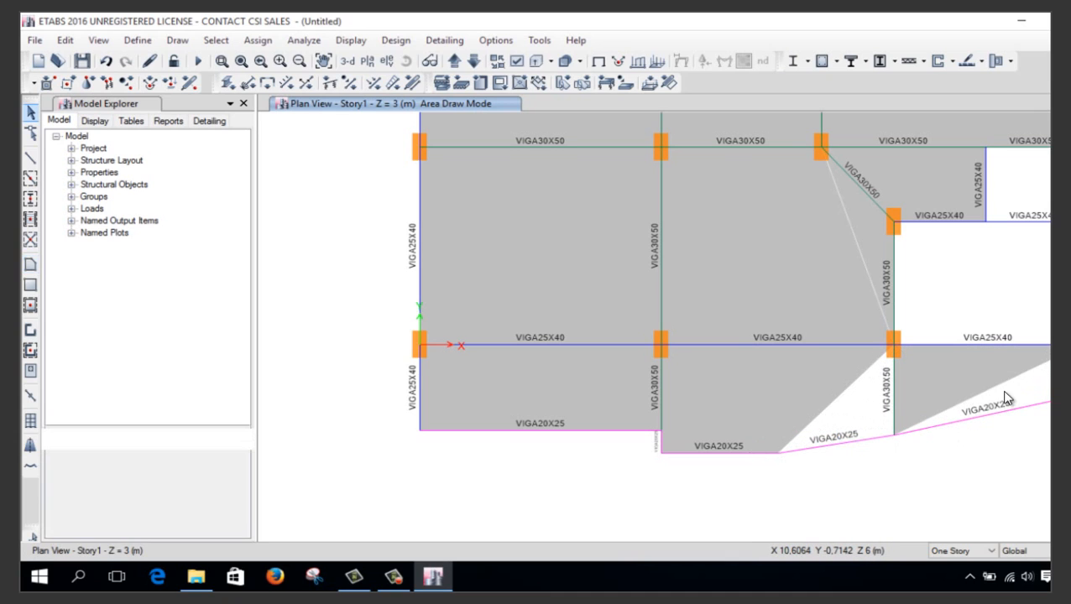
{"action": "left_click", "coordinate": [1004, 380]}
{"action": "key", "text": "Delete"}
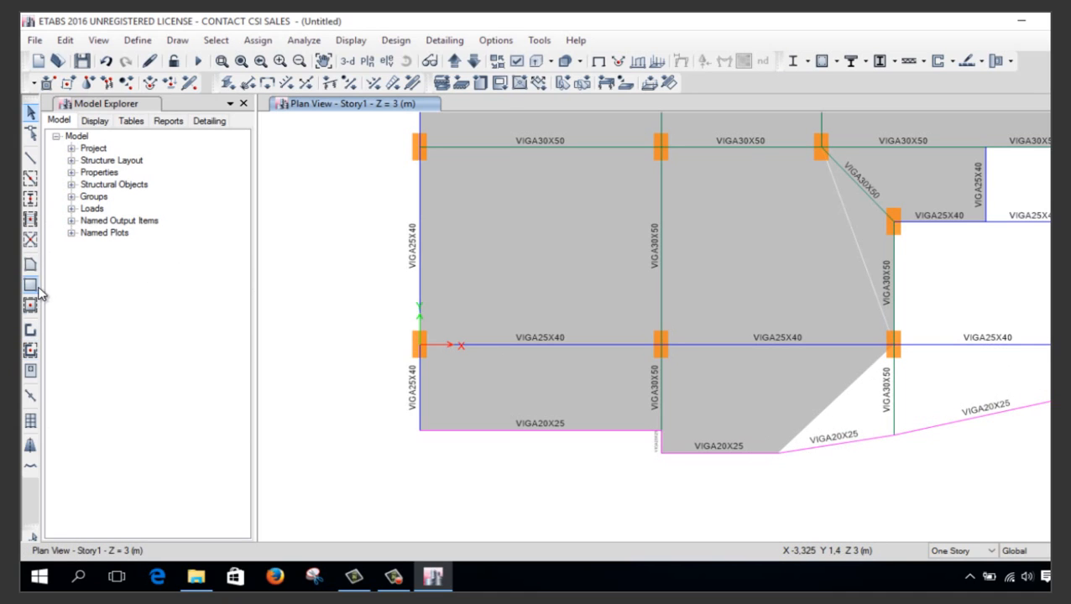
Fill the remaining triangle beside the X = 9,8 cantilever below Y = 0 with a three-sided LOSA25 slab
{"action": "left_click", "coordinate": [31, 265]}
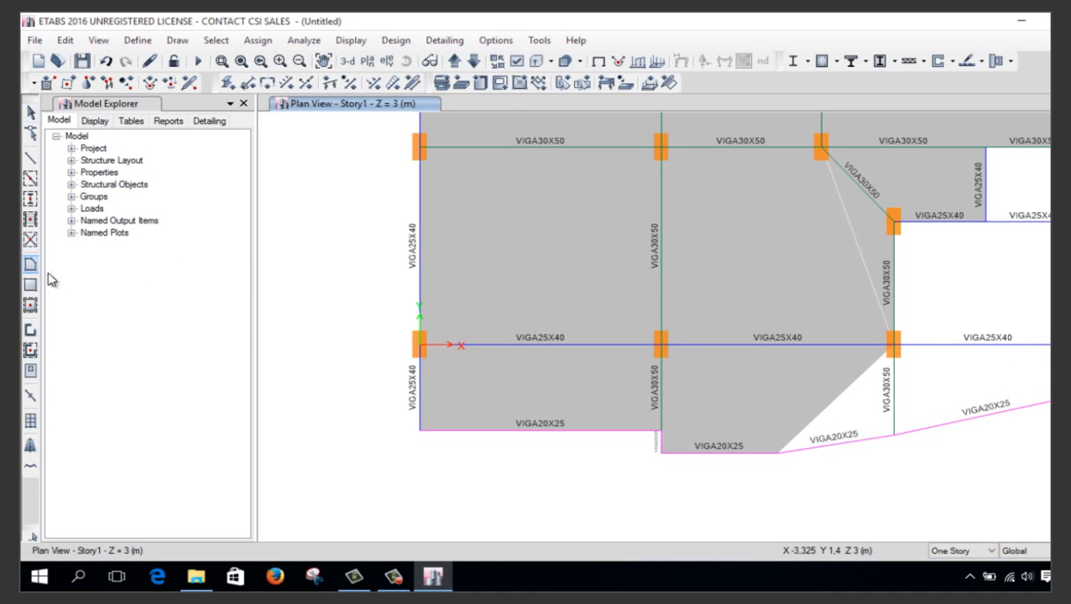
{"action": "left_click", "coordinate": [892, 344]}
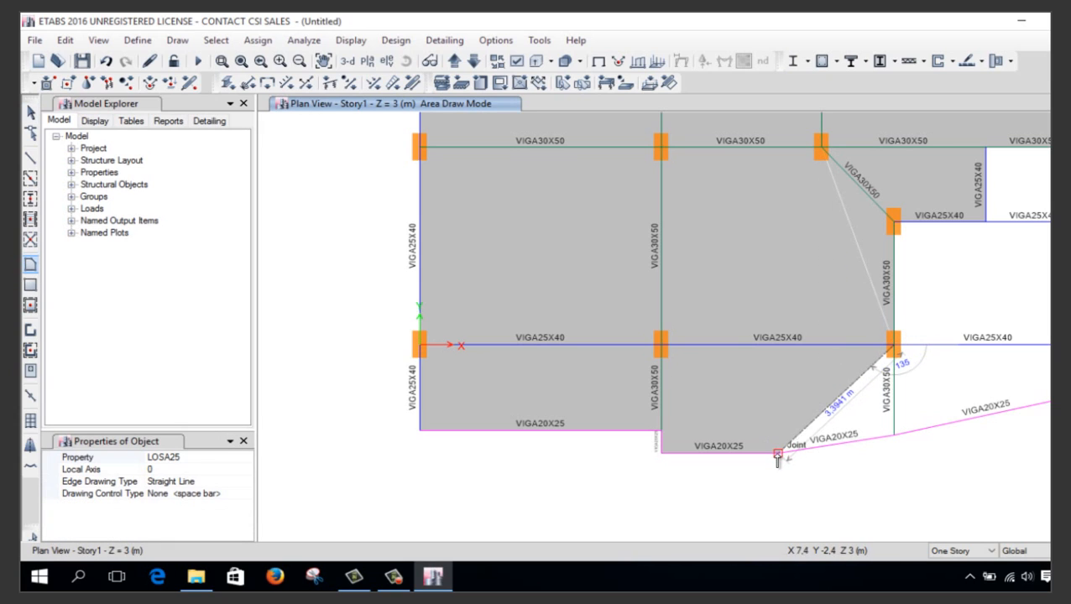
{"action": "left_click", "coordinate": [778, 453]}
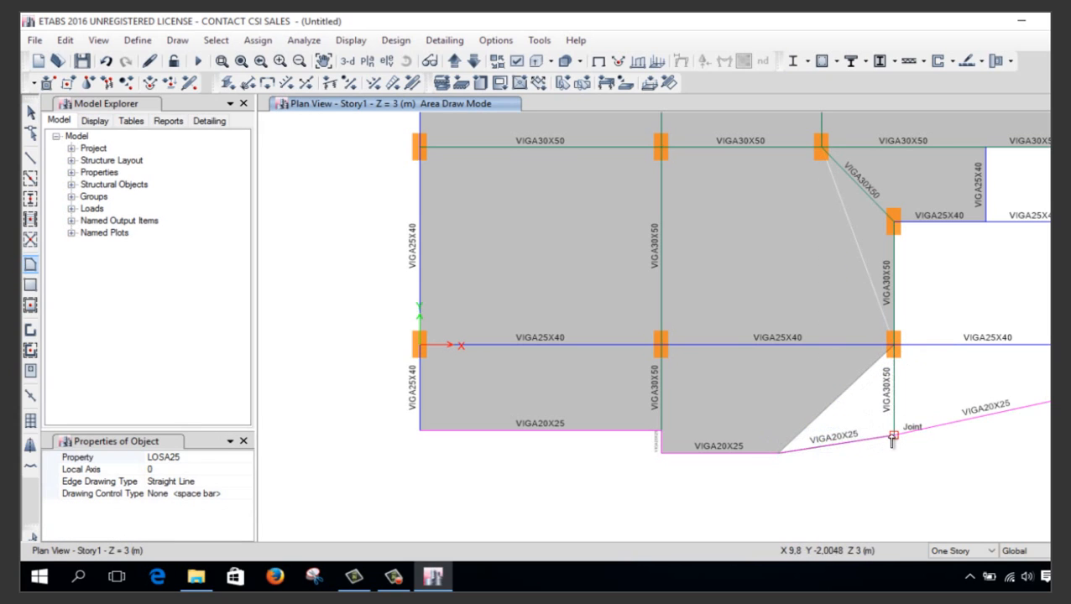
{"action": "double_click", "coordinate": [894, 431]}
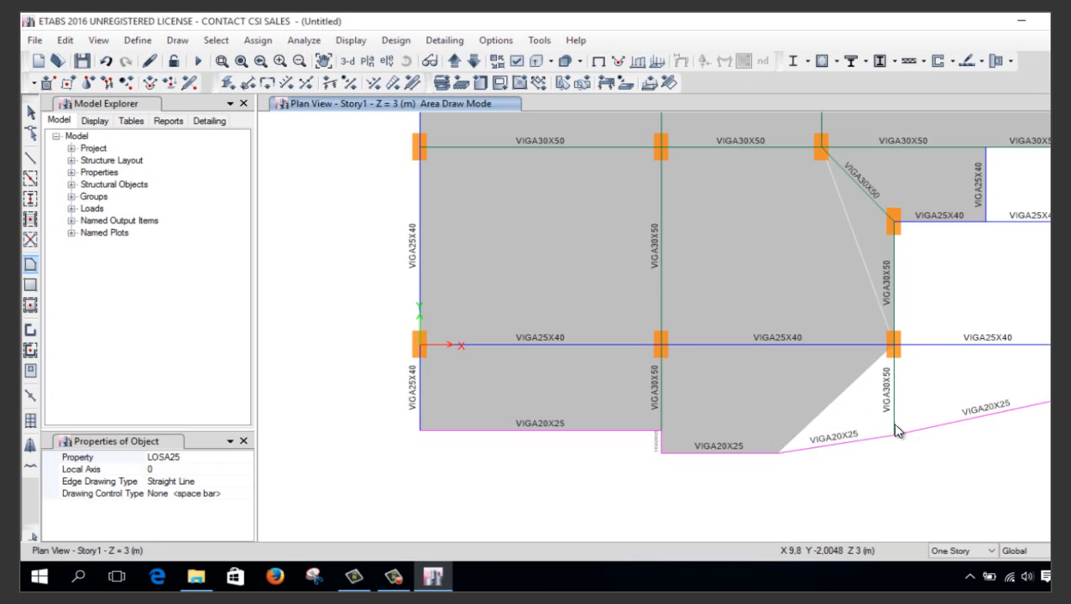
Complete the LOSA25 slabs below Y = 0 on both sides of the X = 9,8 cantilever, out to X = 13,7
{"action": "left_click", "coordinate": [895, 349]}
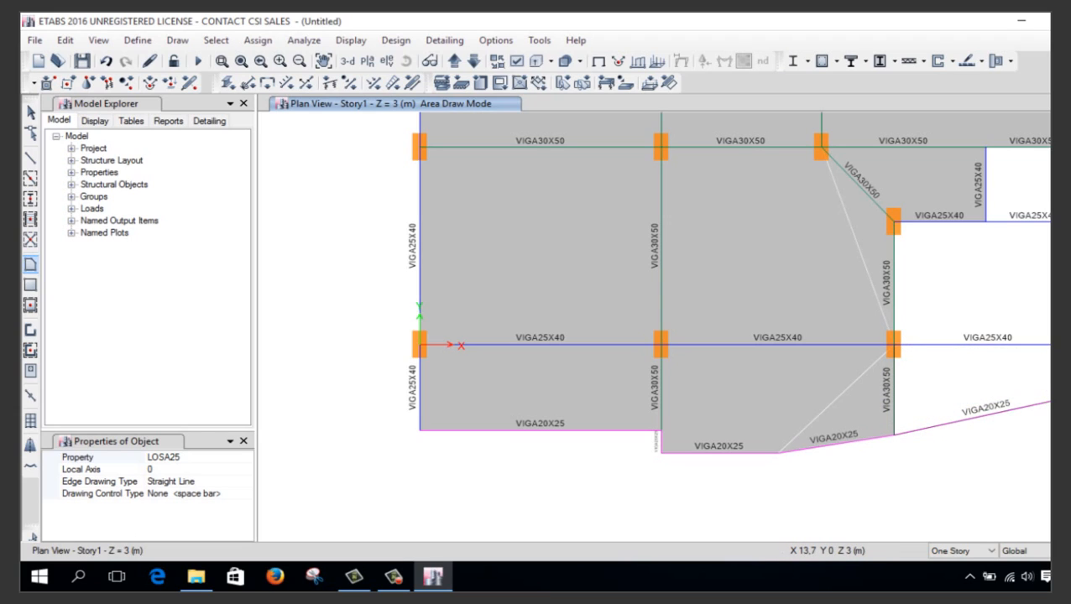
{"action": "key", "text": "Return"}
{"action": "key", "text": "Escape"}
{"action": "scroll", "coordinate": [747, 374], "scroll_direction": "down", "scroll_amount": 5}
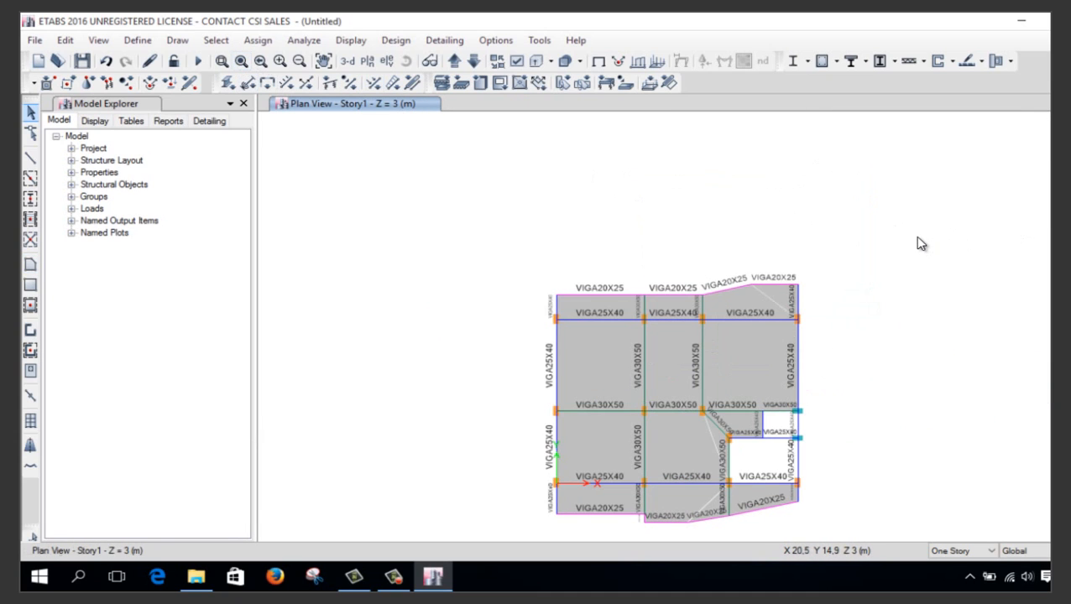
{"action": "left_click", "coordinate": [242, 63]}
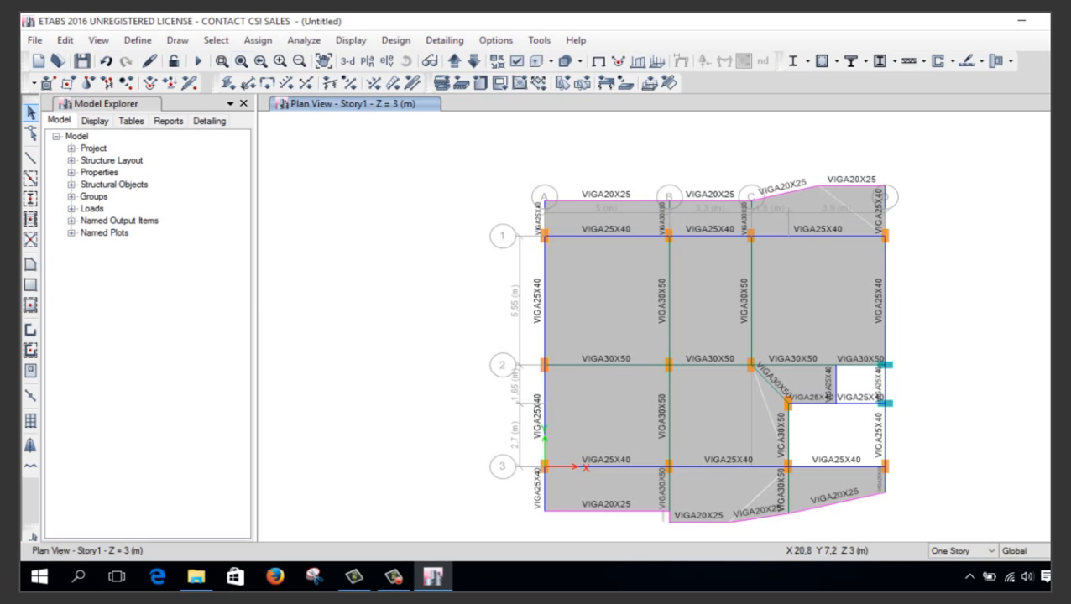
Add a load pattern named Muerta of type Dead with a self-weight multiplier of 0
{"action": "left_click", "coordinate": [138, 41]}
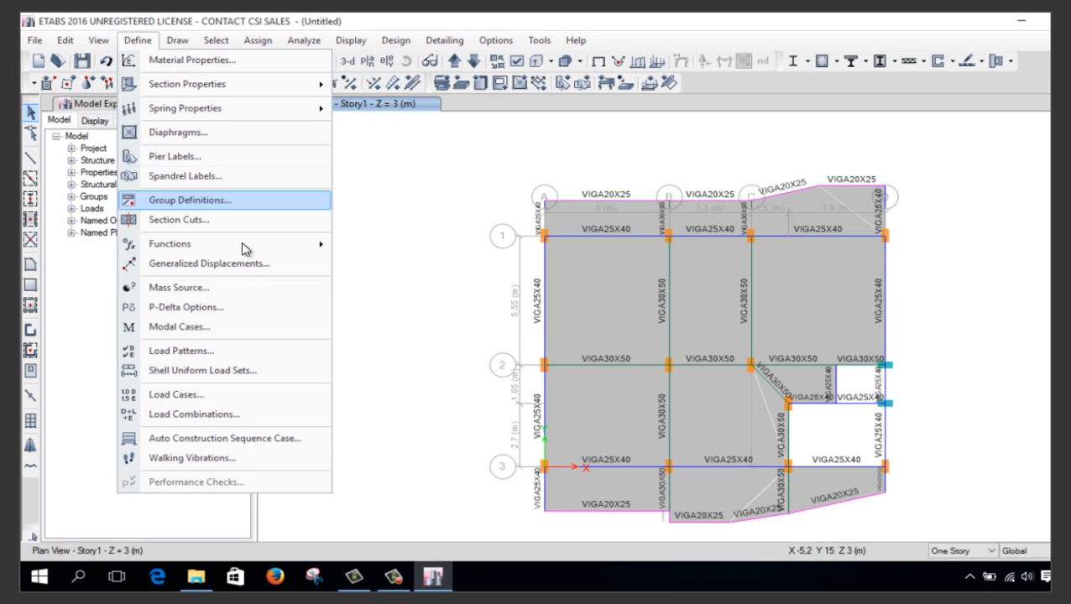
{"action": "left_click", "coordinate": [236, 359]}
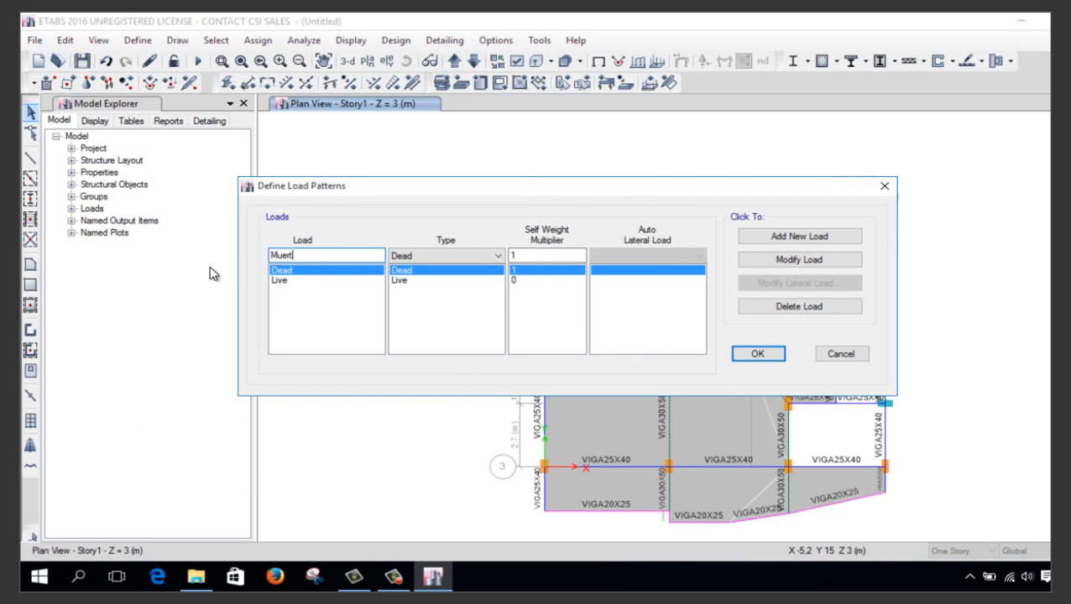
{"action": "left_click", "coordinate": [417, 260]}
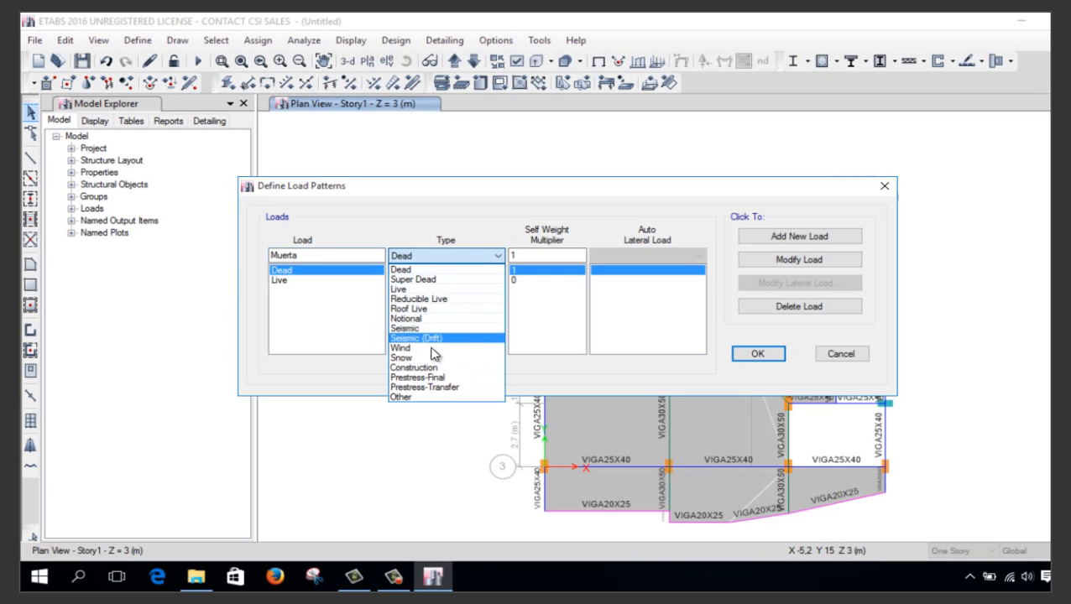
{"action": "left_click", "coordinate": [482, 270]}
{"action": "key", "text": "Tab"}
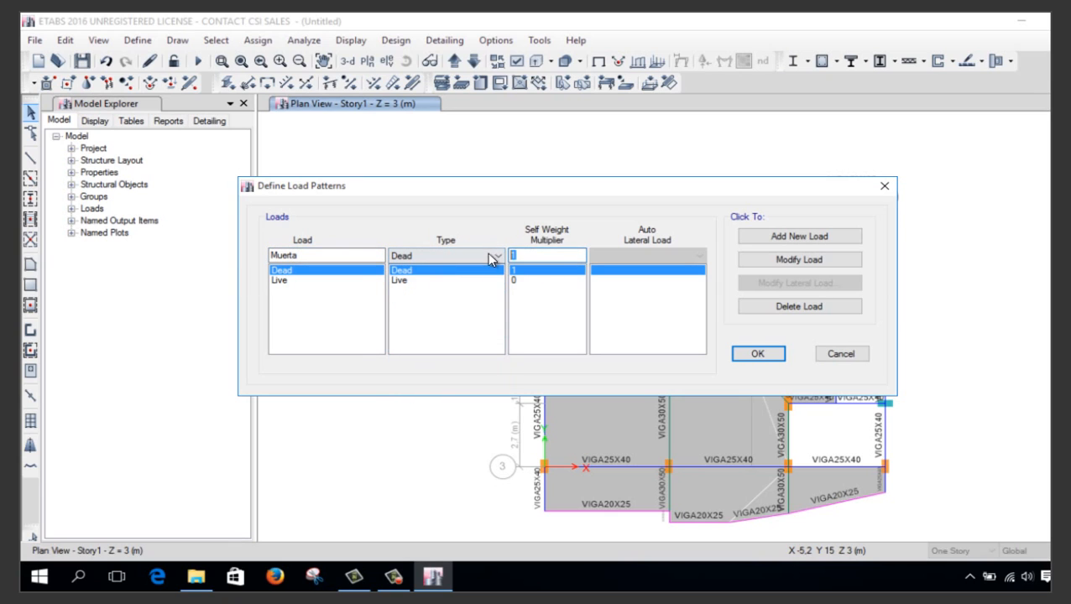
{"action": "type", "text": "0"}
{"action": "left_click", "coordinate": [789, 235]}
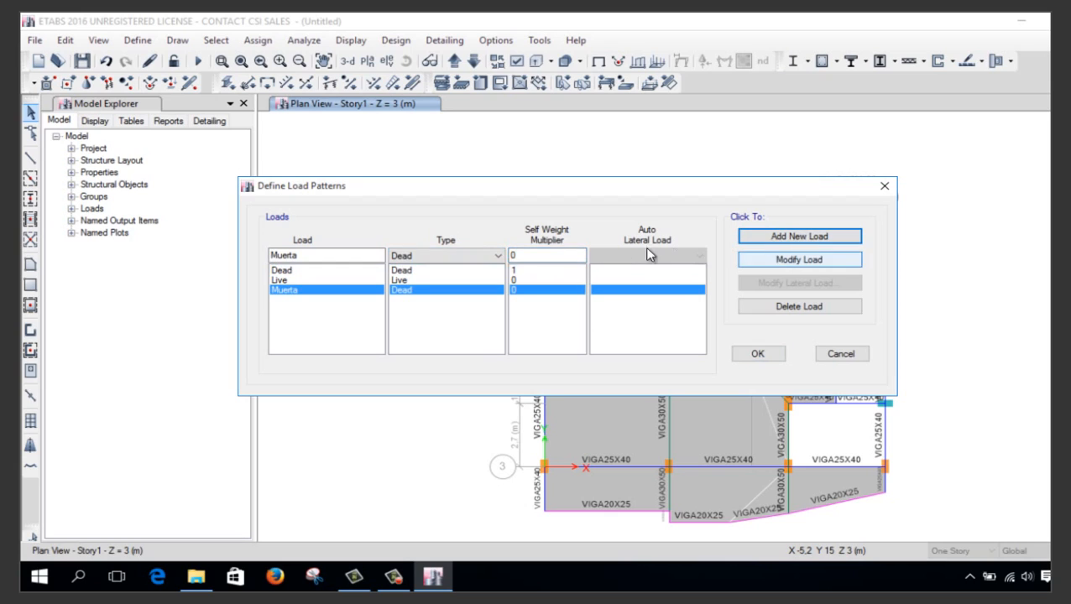
Add Seismic load patterns ESTATICOX and ESTATICOY with self-weight multiplier 0 and User Coefficient as the auto lateral load
{"action": "double_click", "coordinate": [318, 256]}
{"action": "type", "text": "SX"}
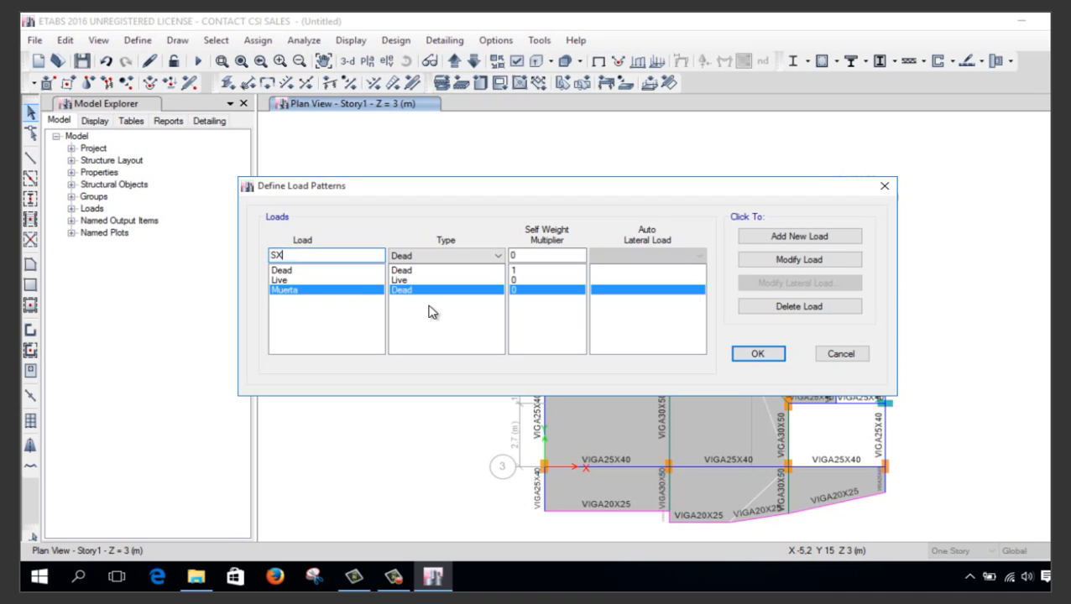
{"action": "left_click_drag", "start_coordinate": [299, 256], "coordinate": [213, 260]}
{"action": "left_click", "coordinate": [453, 256]}
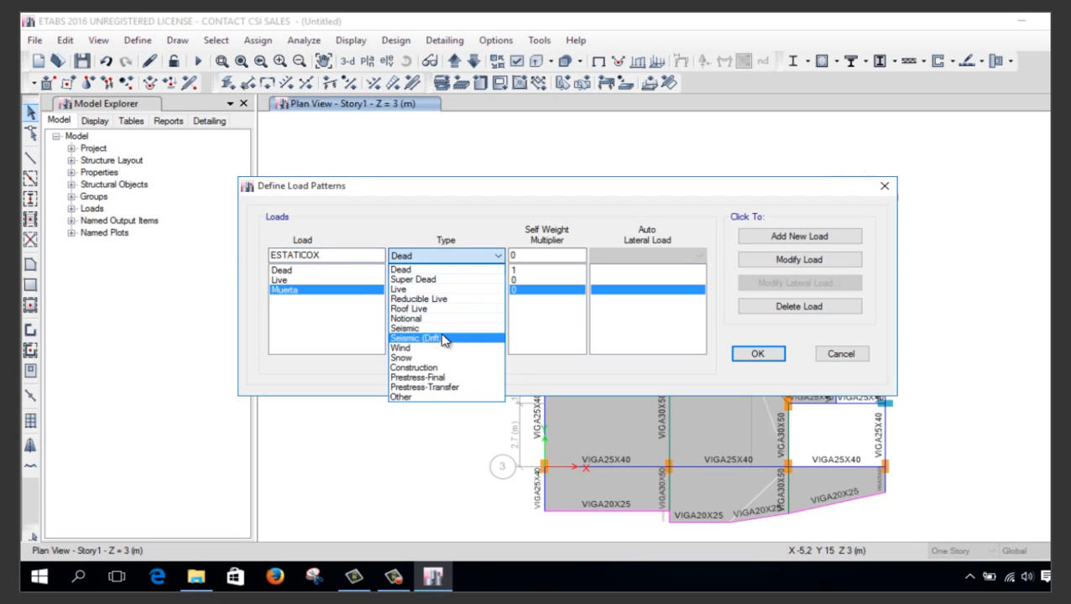
{"action": "left_click", "coordinate": [443, 328]}
{"action": "left_click", "coordinate": [637, 256]}
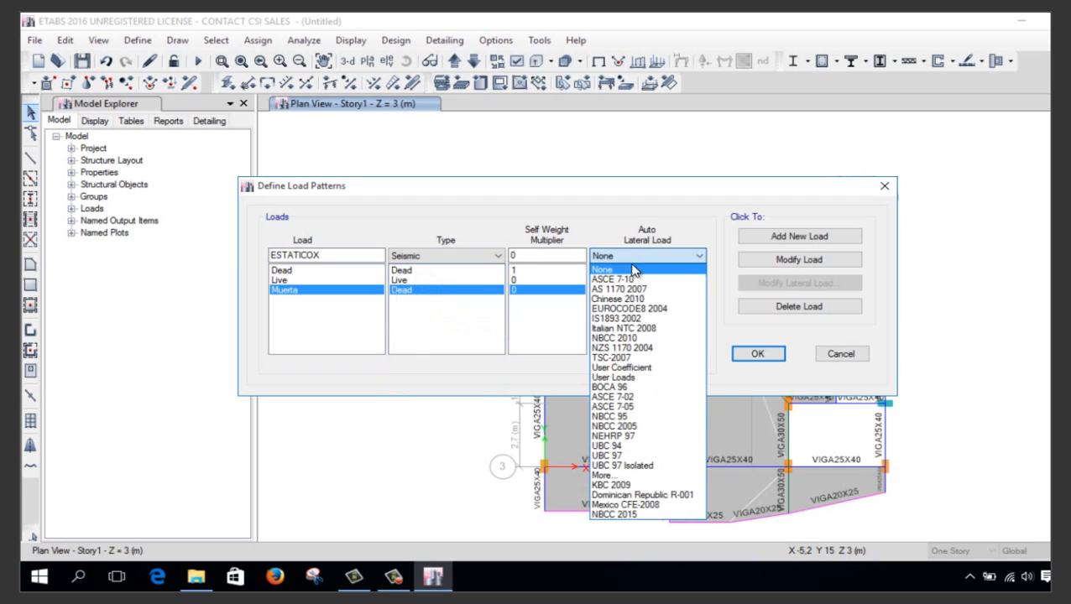
{"action": "left_click", "coordinate": [642, 367]}
{"action": "left_click", "coordinate": [761, 237]}
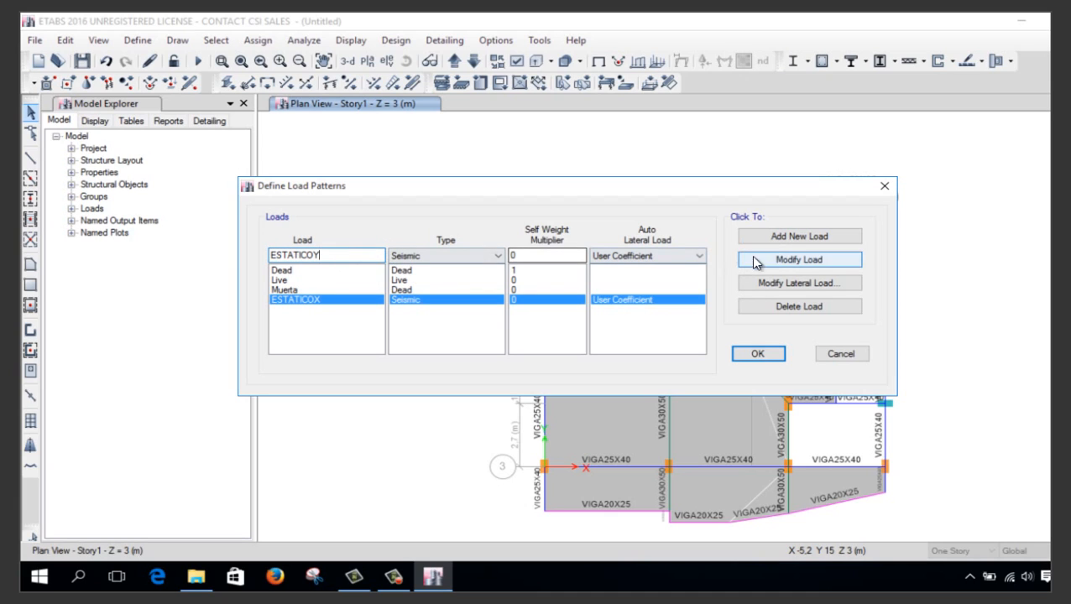
{"action": "left_click", "coordinate": [776, 241]}
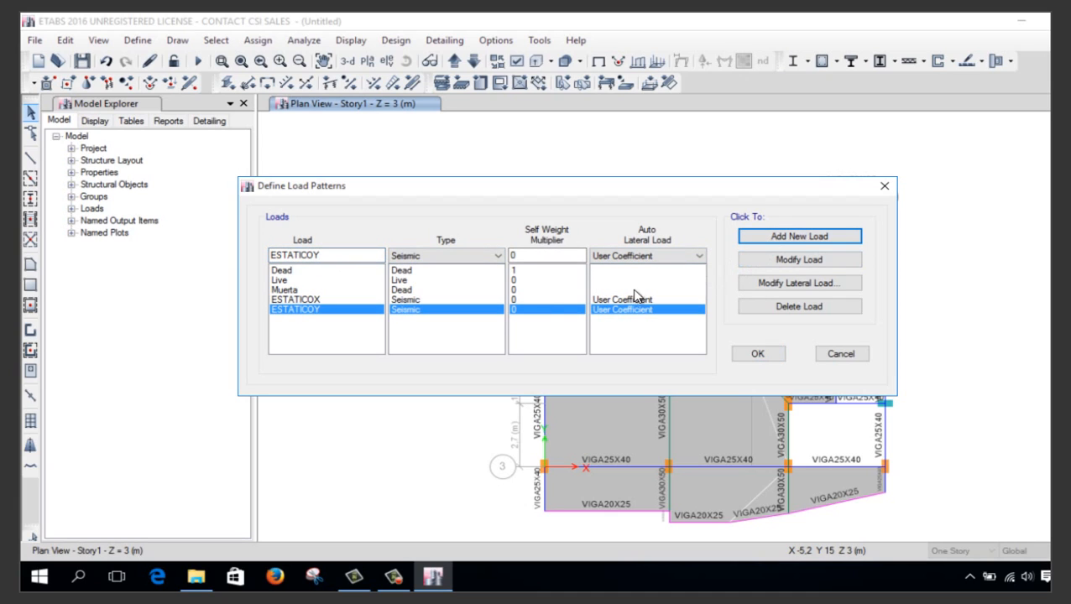
Add Seismic load patterns DINAMICOX and DINAMICOY with auto lateral load None, and accept the load pattern definitions
{"action": "left_click_drag", "start_coordinate": [320, 254], "coordinate": [243, 264]}
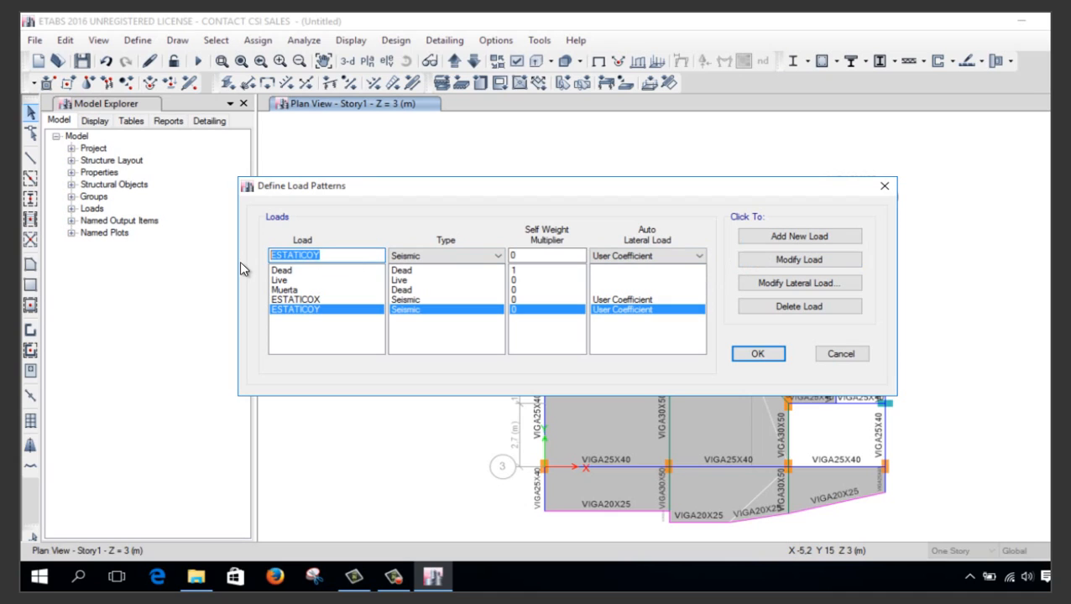
{"action": "type", "text": "DINAMICOX"}
{"action": "left_click", "coordinate": [675, 262]}
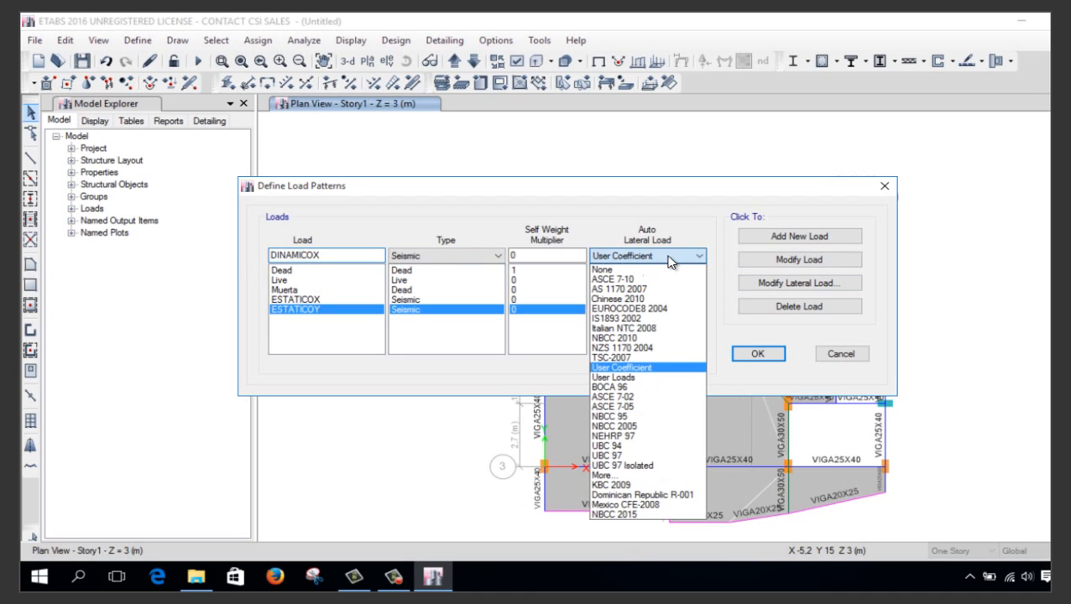
{"action": "left_click", "coordinate": [653, 271]}
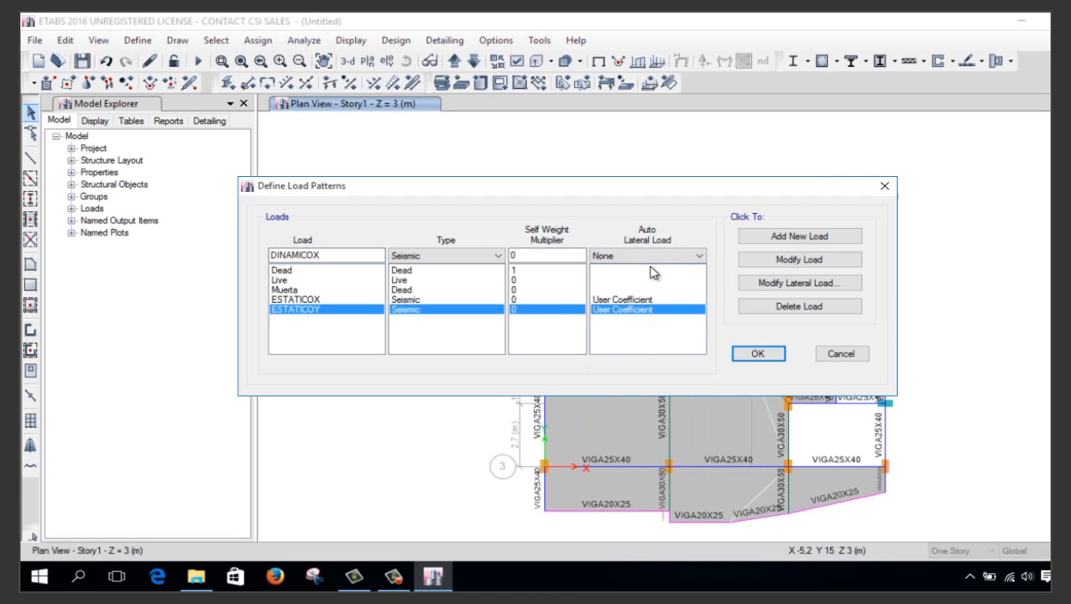
{"action": "left_click", "coordinate": [803, 239]}
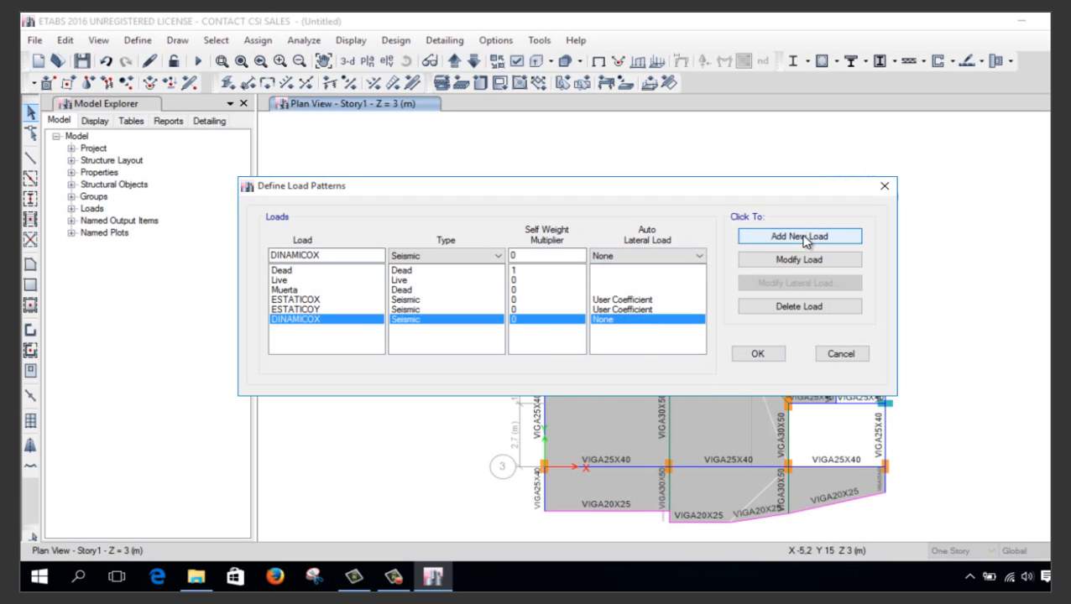
{"action": "left_click", "coordinate": [333, 257]}
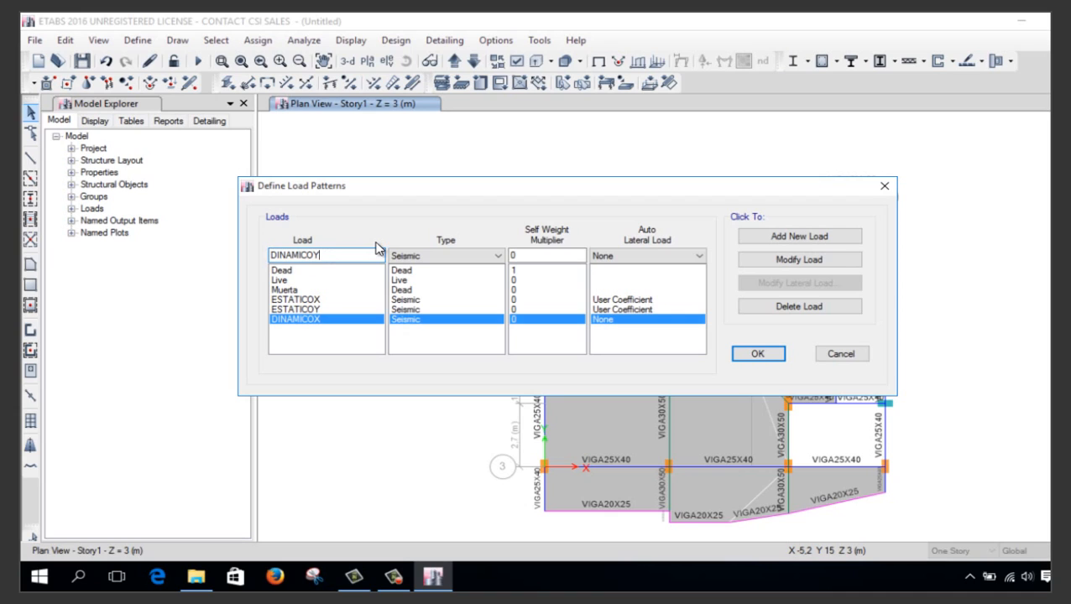
{"action": "left_click", "coordinate": [799, 236]}
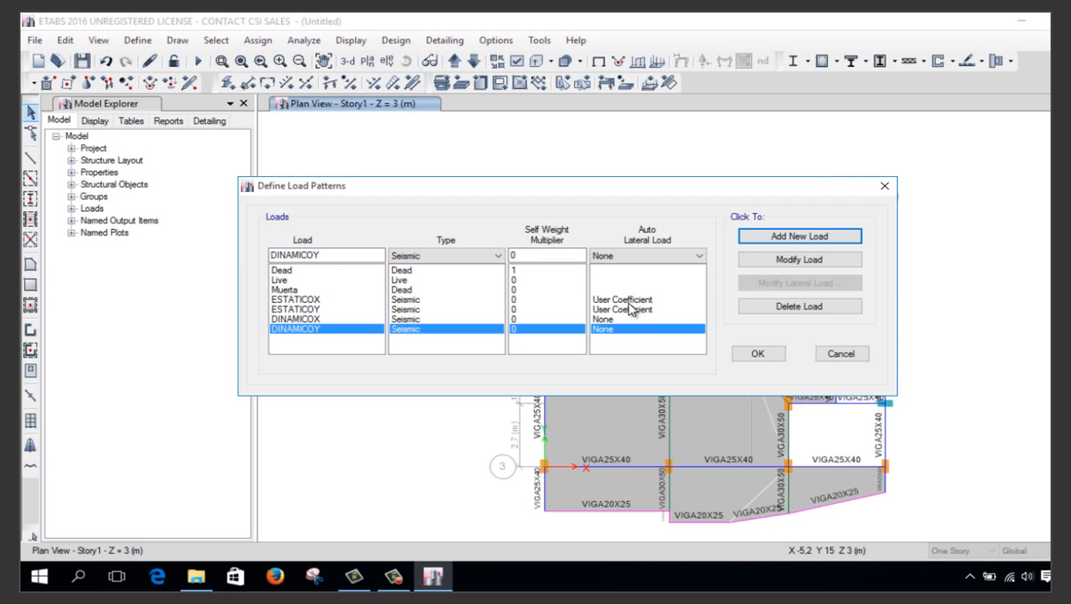
{"action": "left_click", "coordinate": [587, 301]}
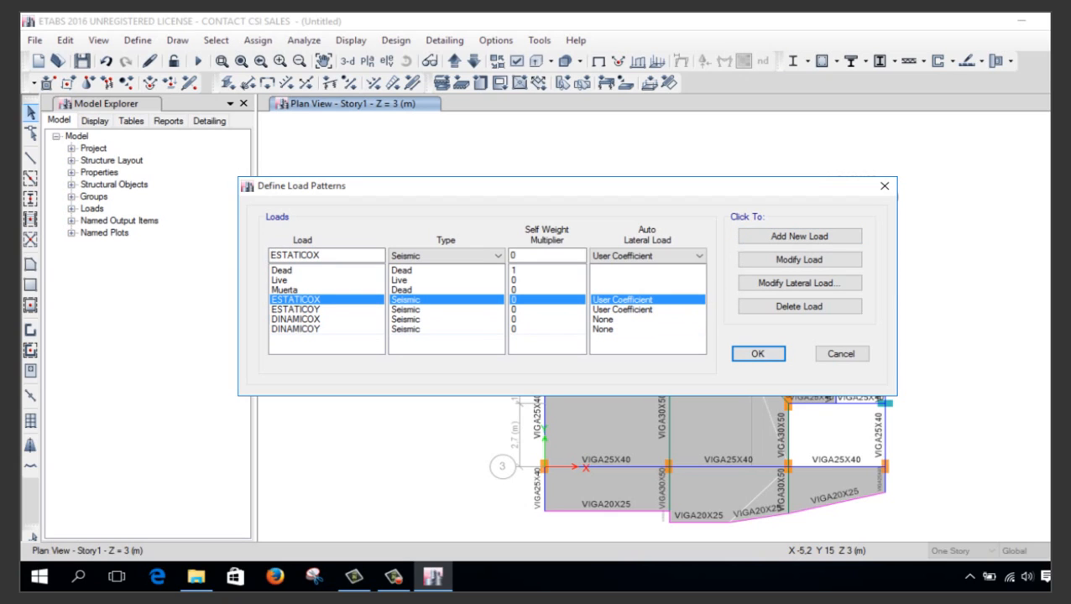
{"action": "mouse_move", "coordinate": [186, 590]}
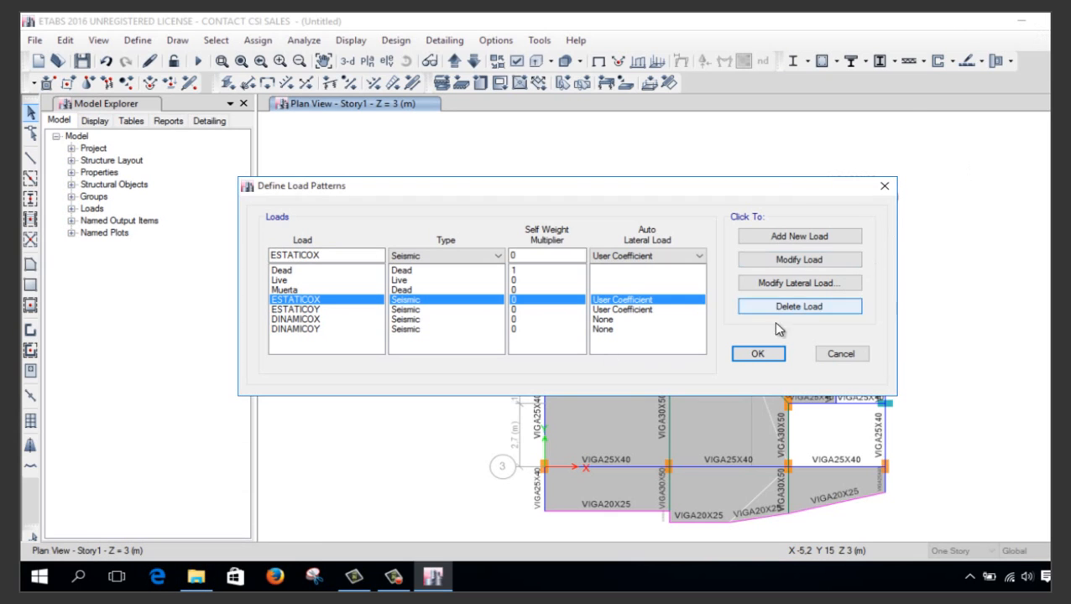
{"action": "left_click", "coordinate": [757, 354]}
Switch to the Windows desktop and move the foundation-beam design spreadsheet to a free spot beside the other icons
{"action": "left_click", "coordinate": [1021, 21]}
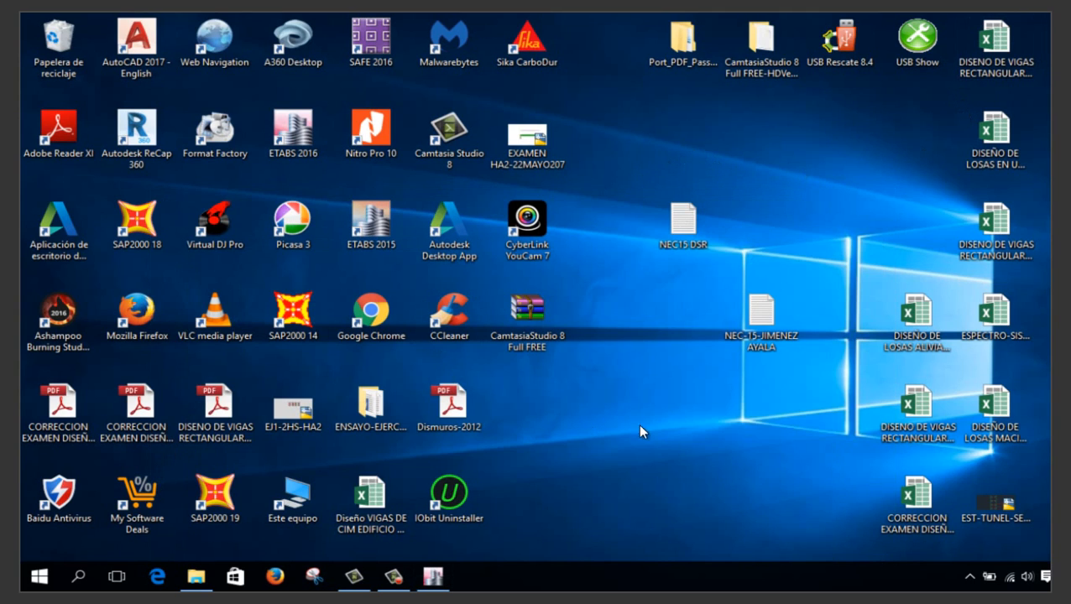
{"action": "left_click", "coordinate": [370, 495]}
{"action": "left_click", "coordinate": [468, 500], "text": "ctrl"}
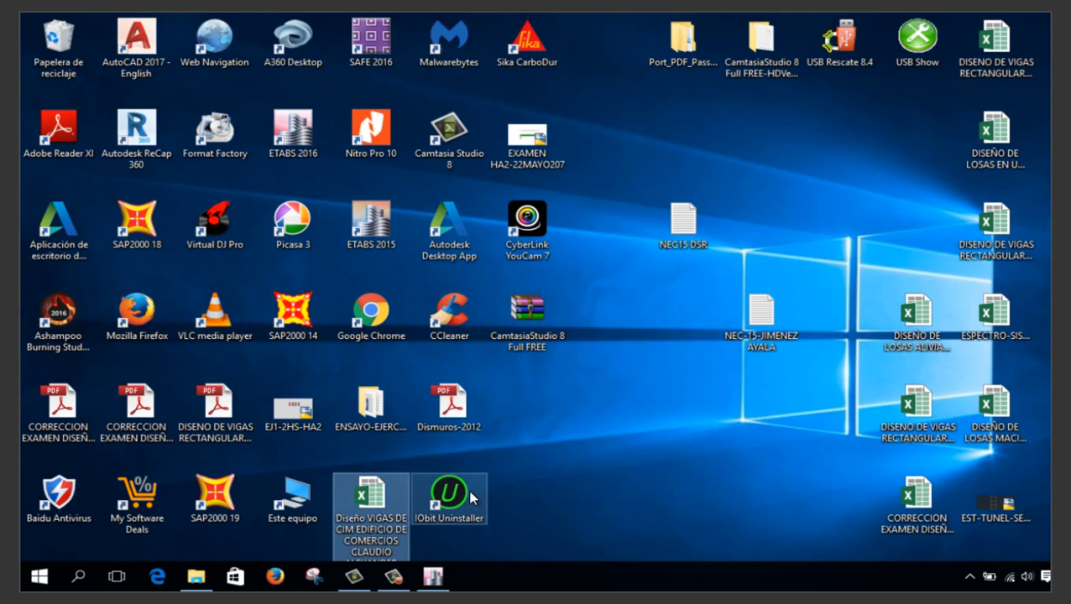
{"action": "left_click", "coordinate": [371, 495]}
{"action": "left_click_drag", "start_coordinate": [370, 495], "coordinate": [600, 424]}
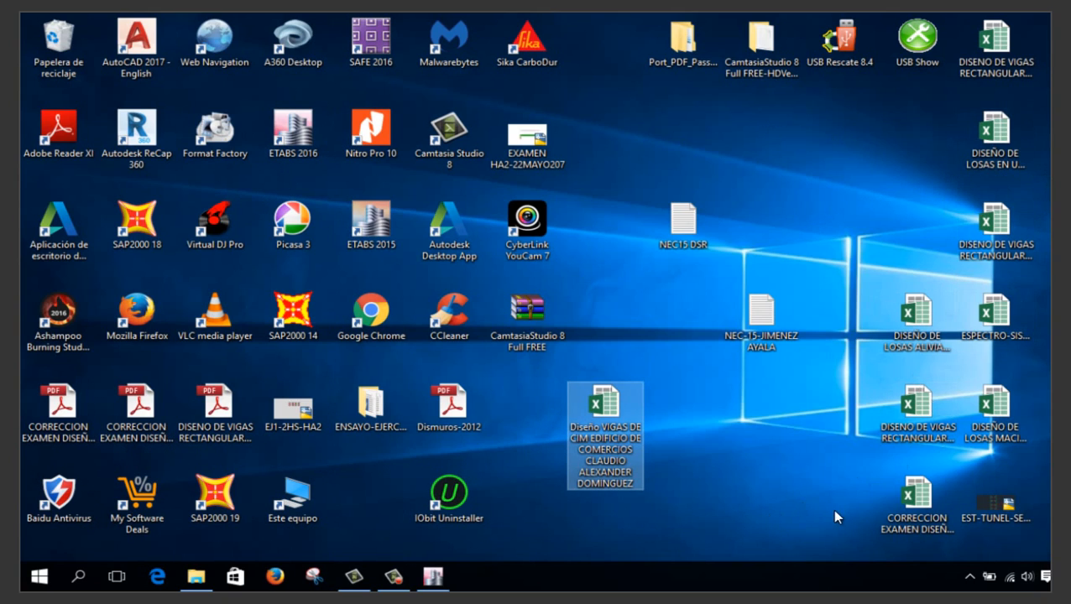
{"action": "left_click", "coordinate": [913, 502]}
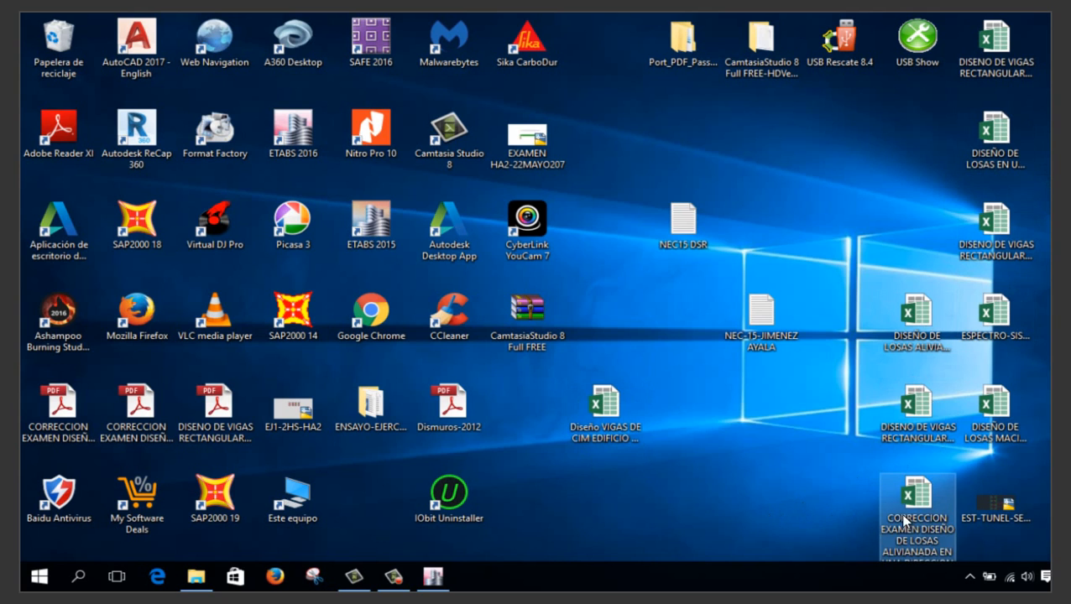
Switch to File Explorer and open the ESPECTRO NEC2015-DSR workbook from the 2017-2017 > DSR (SEM2017-2017) folder on drive E
{"action": "left_click", "coordinate": [196, 577]}
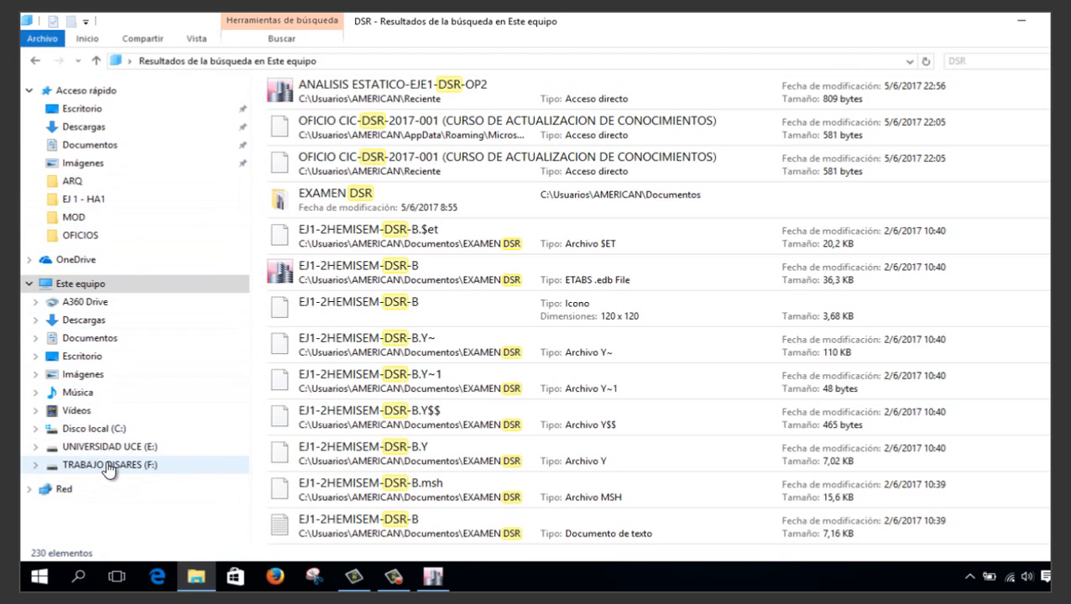
{"action": "left_click", "coordinate": [108, 466]}
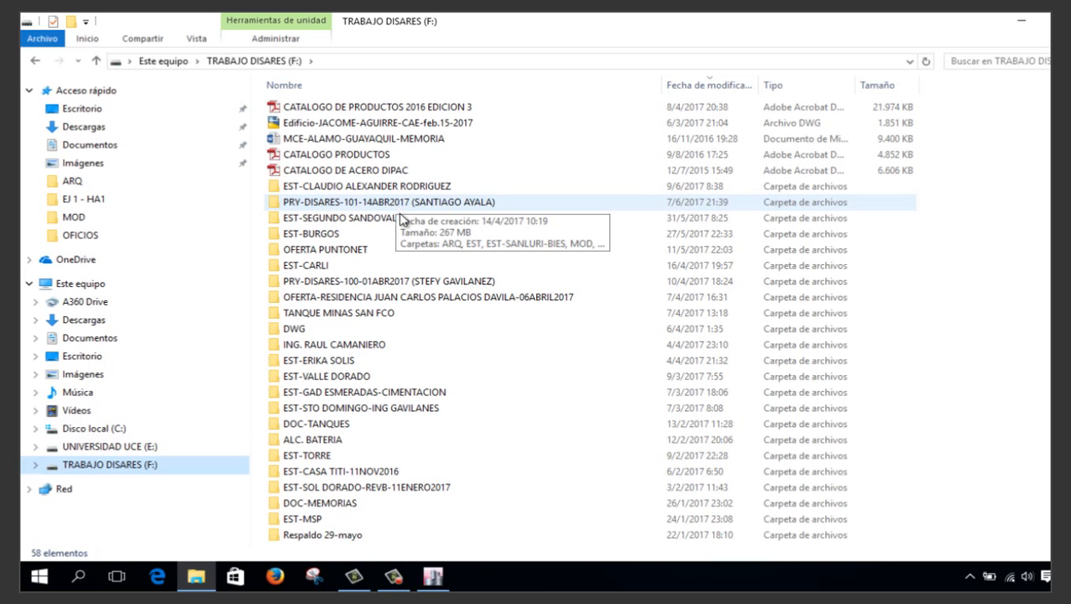
{"action": "left_click", "coordinate": [105, 446]}
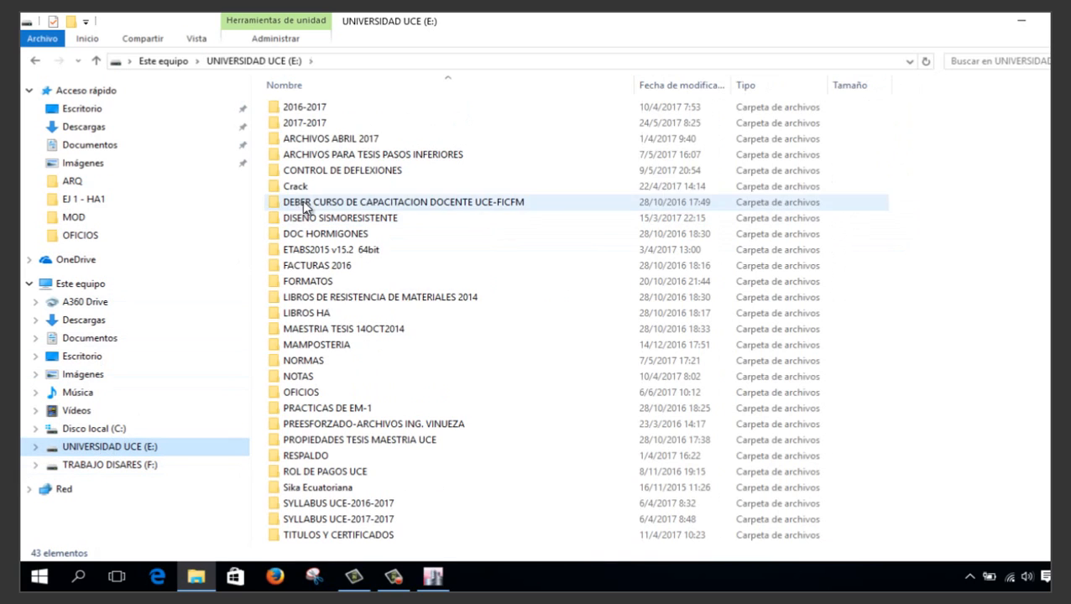
{"action": "double_click", "coordinate": [321, 122]}
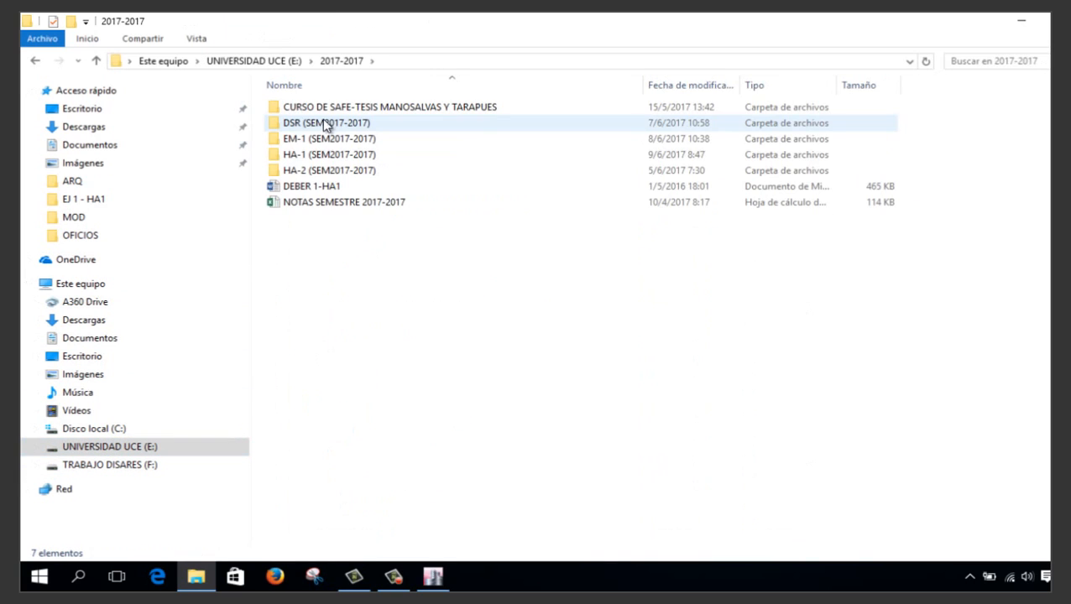
{"action": "double_click", "coordinate": [325, 124]}
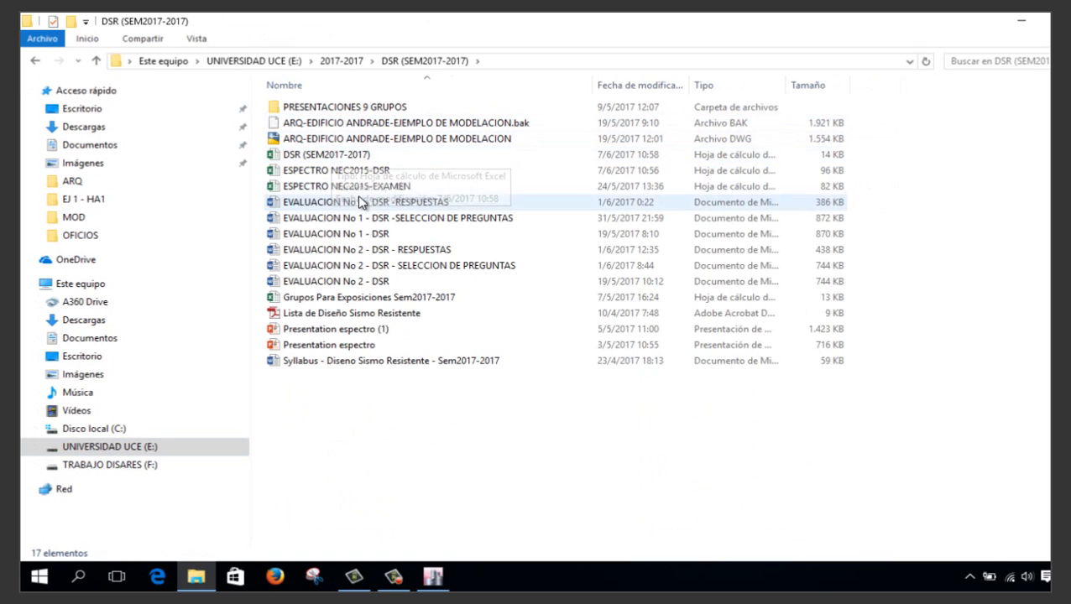
{"action": "double_click", "coordinate": [369, 172]}
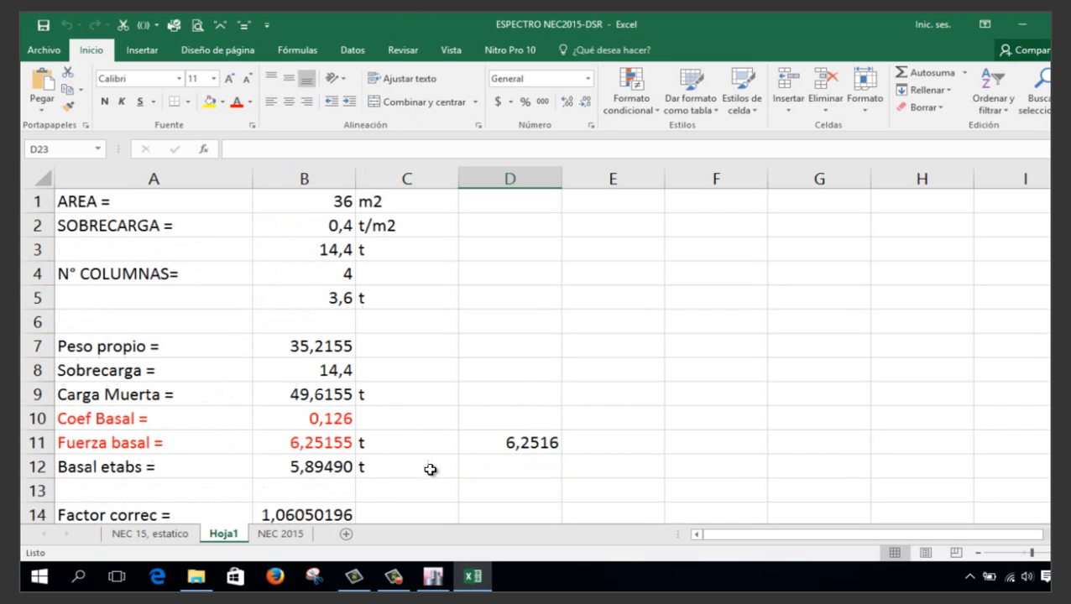
Review the seismic zone, Z factor, importance factor and soil profile type on the NEC 15, estatico sheet
{"action": "scroll", "coordinate": [431, 468], "scroll_direction": "up", "scroll_amount": 4}
{"action": "left_click", "coordinate": [150, 534]}
{"action": "scroll", "coordinate": [509, 319], "scroll_direction": "up", "scroll_amount": 14}
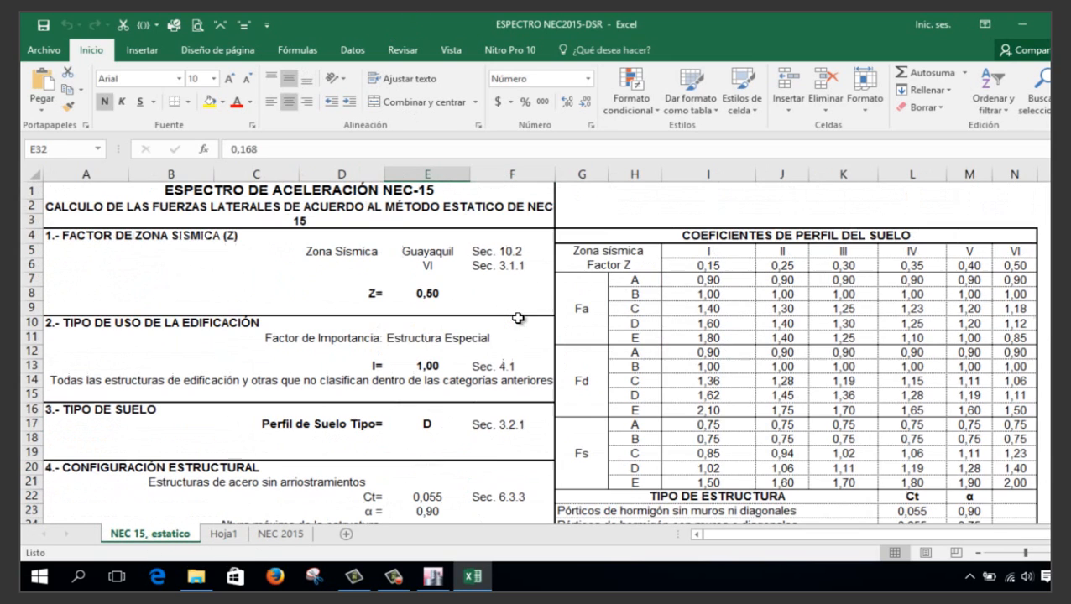
{"action": "left_click", "coordinate": [428, 250]}
{"action": "left_click", "coordinate": [428, 265]}
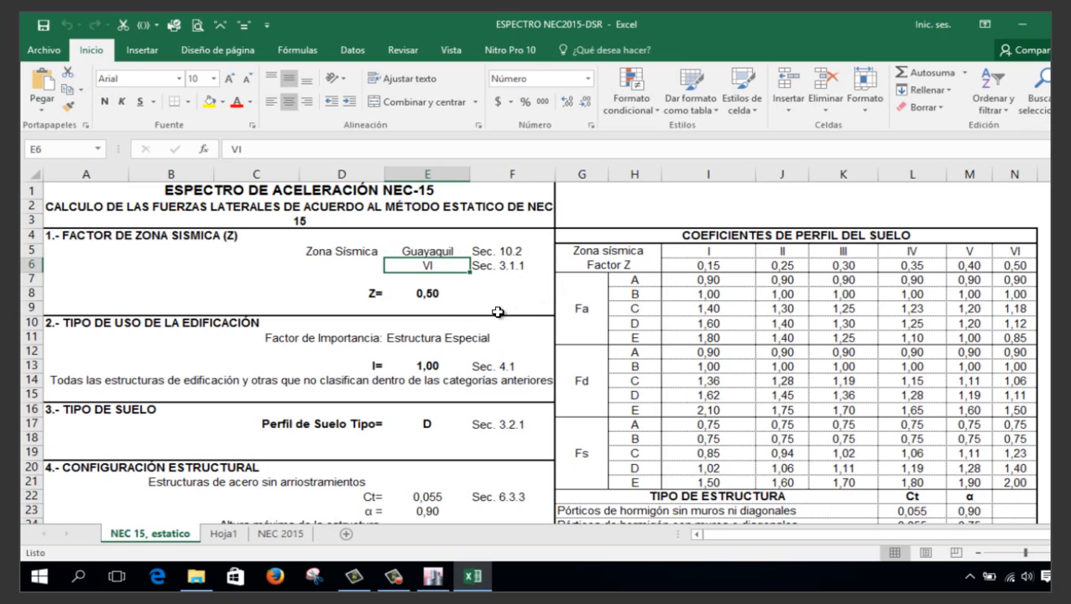
{"action": "left_click", "coordinate": [421, 294]}
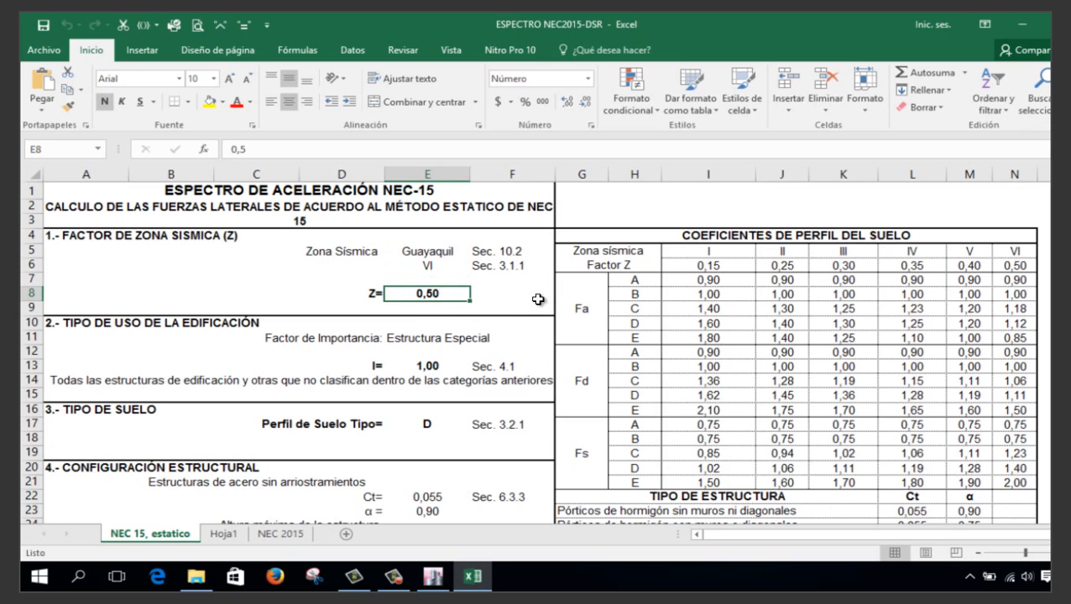
{"action": "scroll", "coordinate": [537, 299], "scroll_direction": "down", "scroll_amount": 2}
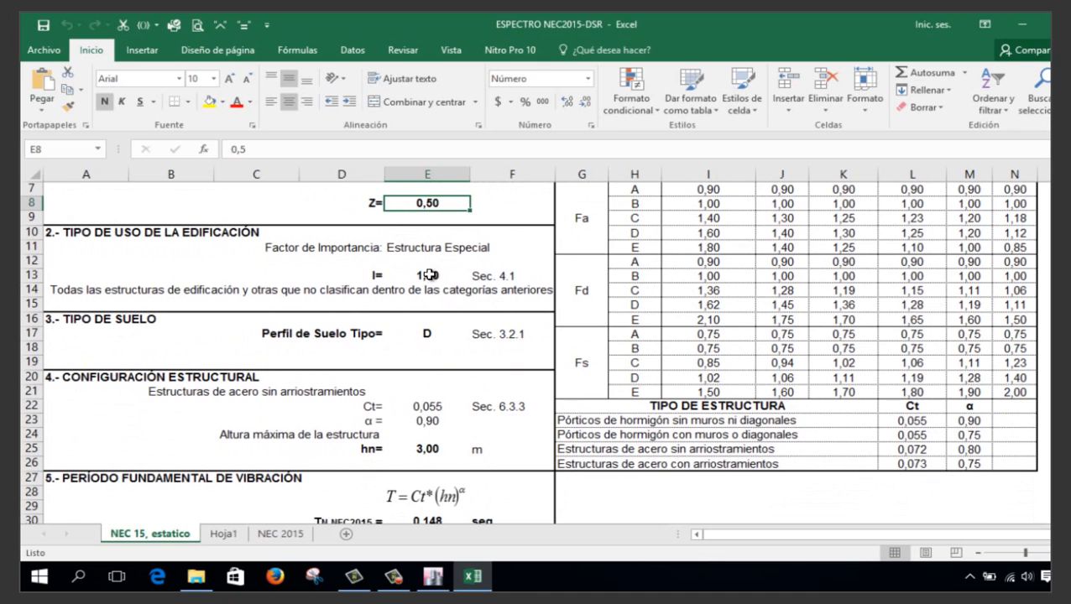
{"action": "left_click", "coordinate": [431, 278]}
{"action": "scroll", "coordinate": [424, 289], "scroll_direction": "down", "scroll_amount": 1}
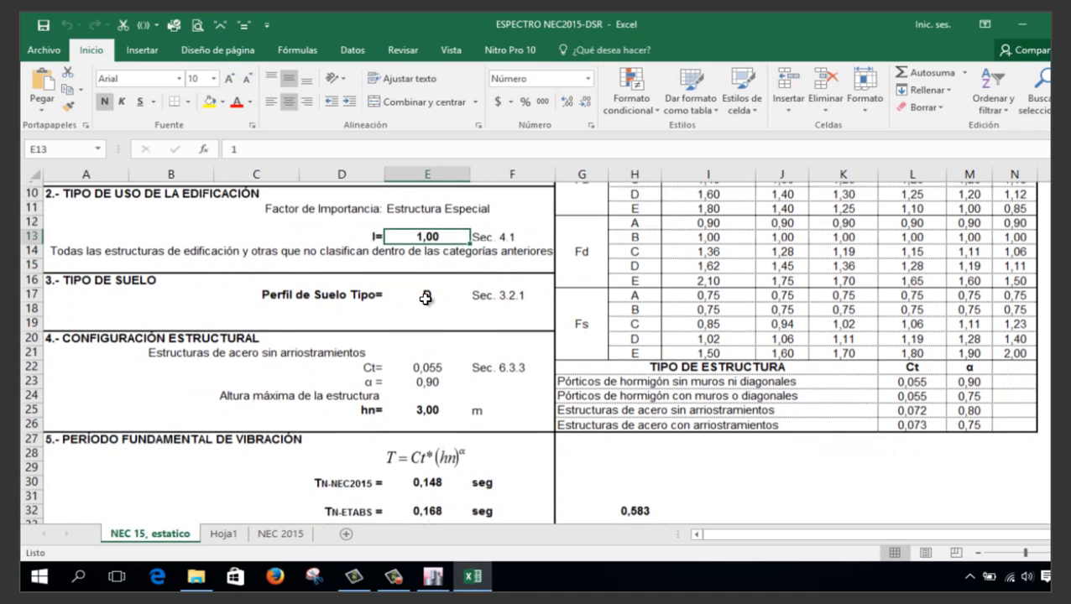
{"action": "left_click", "coordinate": [429, 291]}
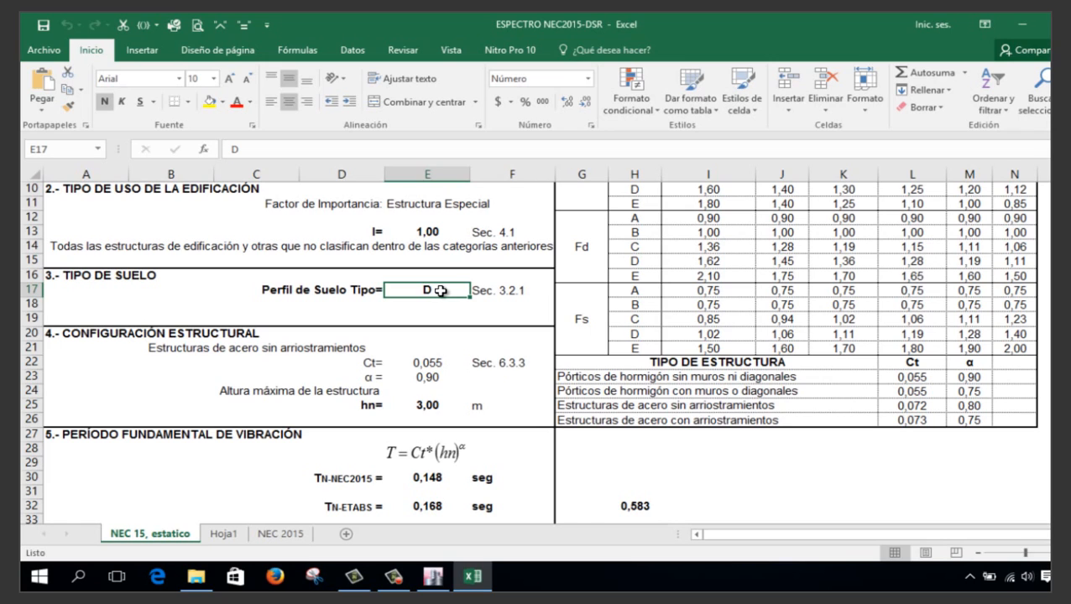
Set the maximum structure height hn to 18 m in the structural configuration section
{"action": "scroll", "coordinate": [445, 302], "scroll_direction": "down", "scroll_amount": 2}
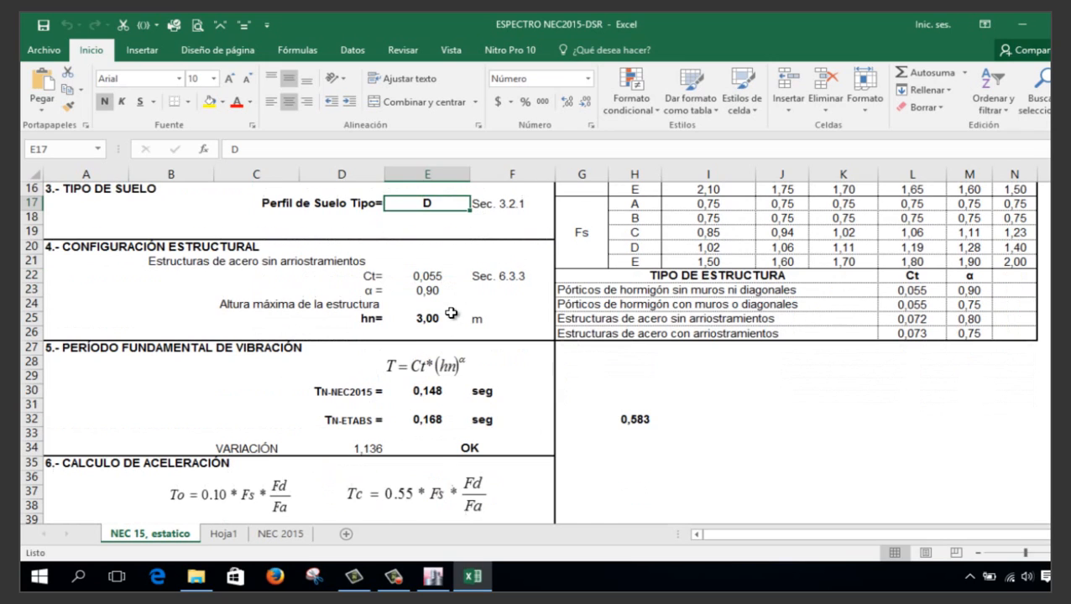
{"action": "left_click", "coordinate": [428, 319]}
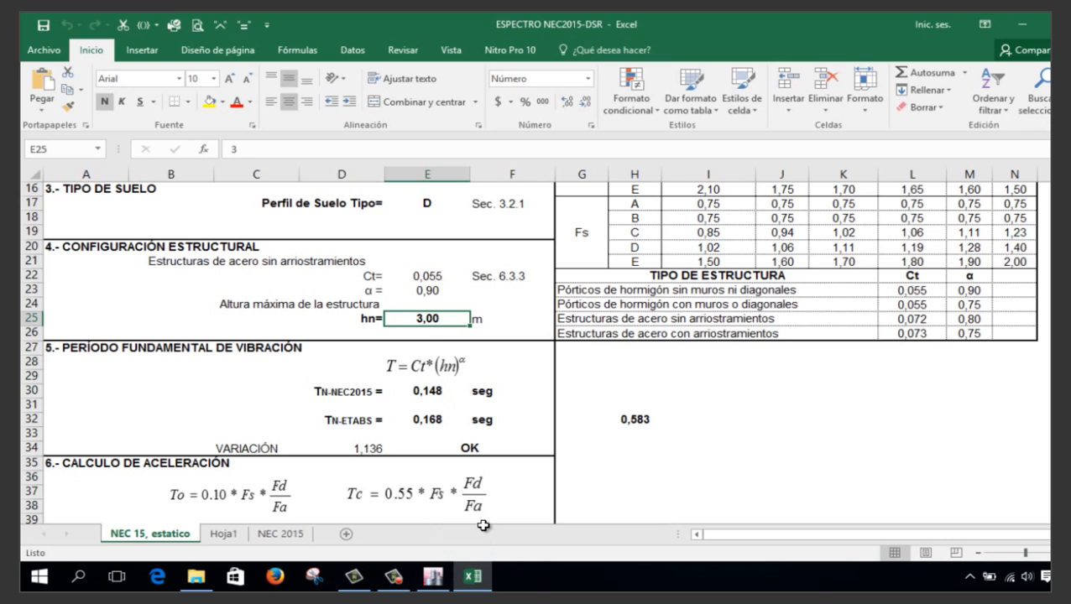
{"action": "type", "text": "18"}
{"action": "key", "text": "Return"}
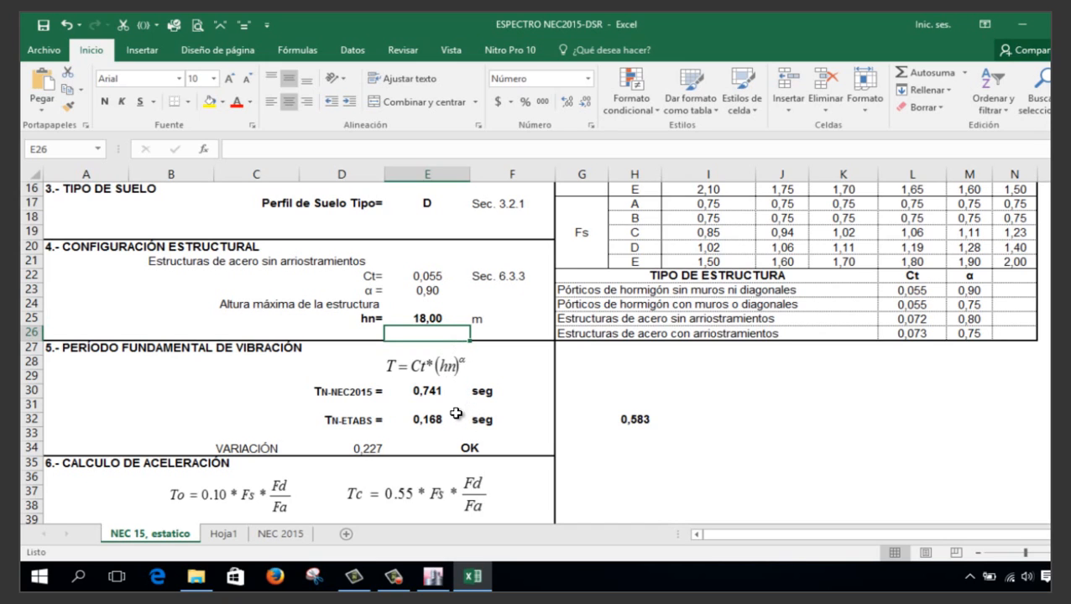
Examine the ETABS period and the To and Tc formulas, and check Ct and α against the structure type table
{"action": "scroll", "coordinate": [456, 413], "scroll_direction": "down", "scroll_amount": 1}
{"action": "left_click", "coordinate": [438, 376]}
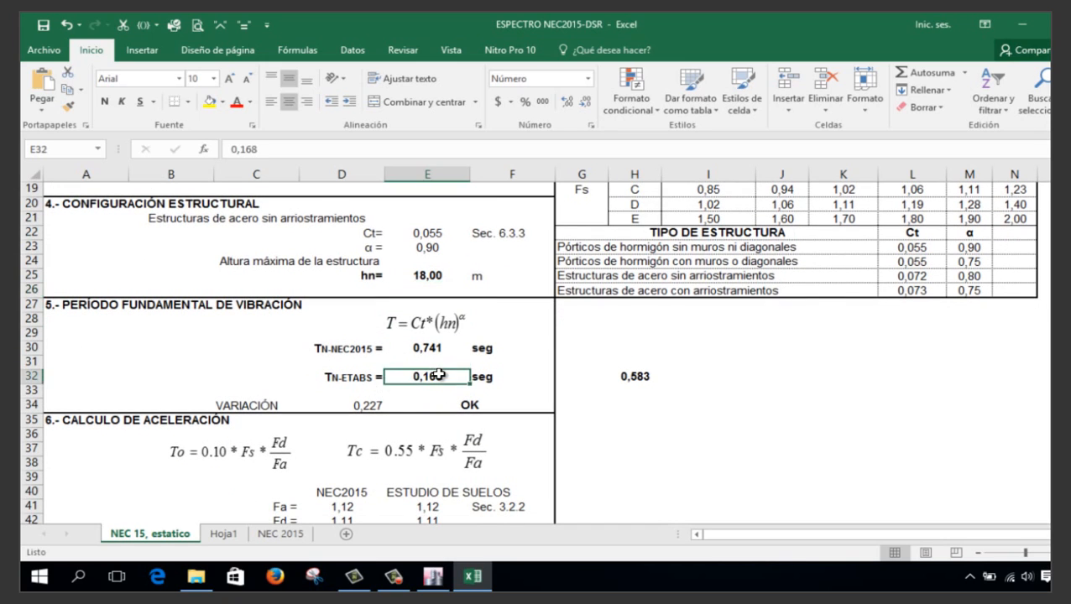
{"action": "scroll", "coordinate": [442, 380], "scroll_direction": "down", "scroll_amount": 2}
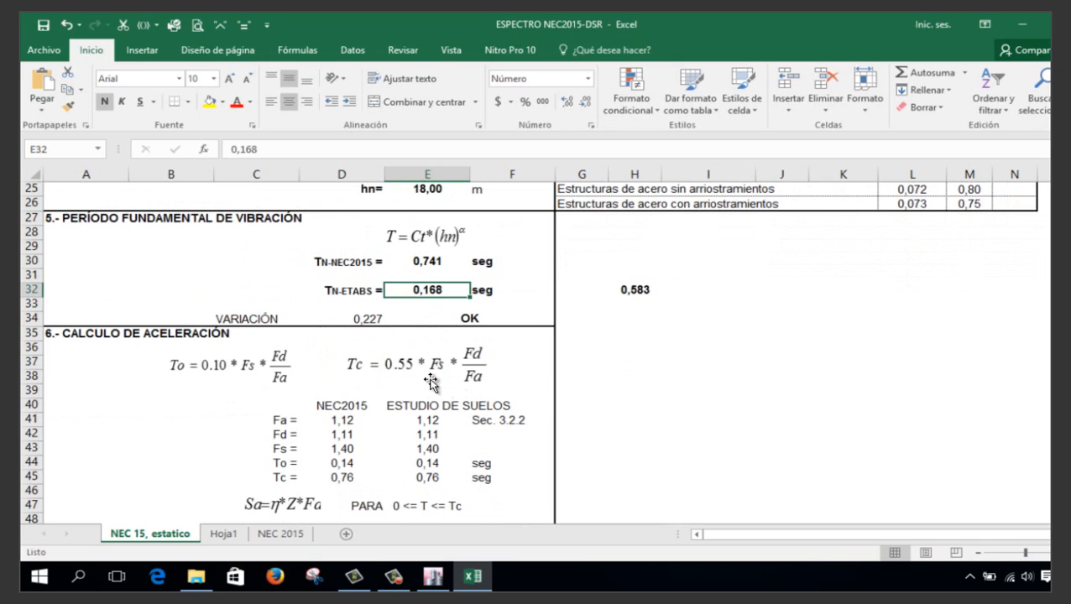
{"action": "scroll", "coordinate": [428, 376], "scroll_direction": "down", "scroll_amount": 2}
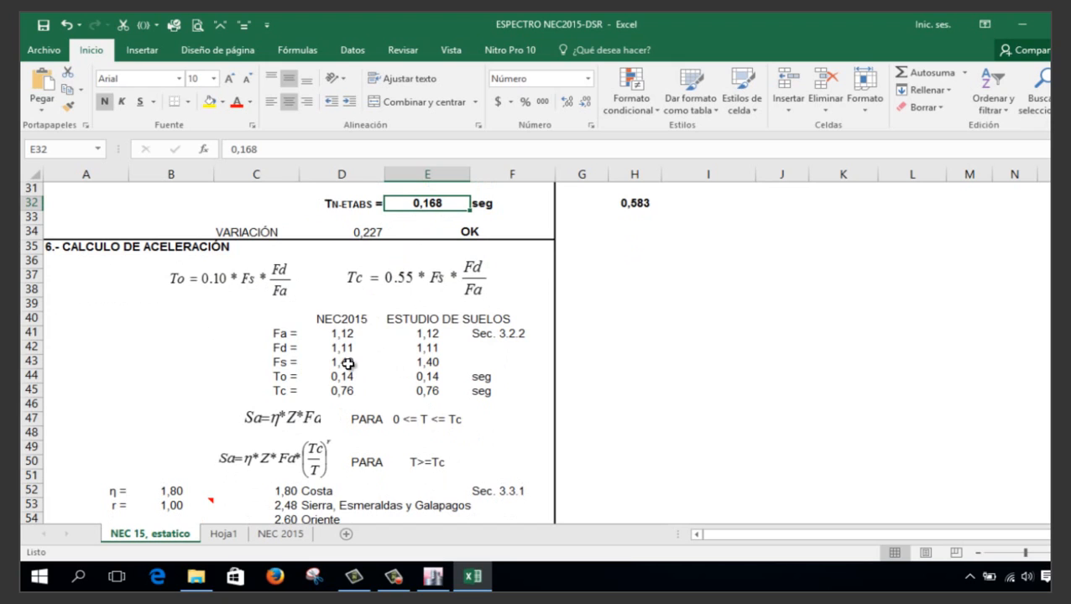
{"action": "left_click", "coordinate": [338, 375]}
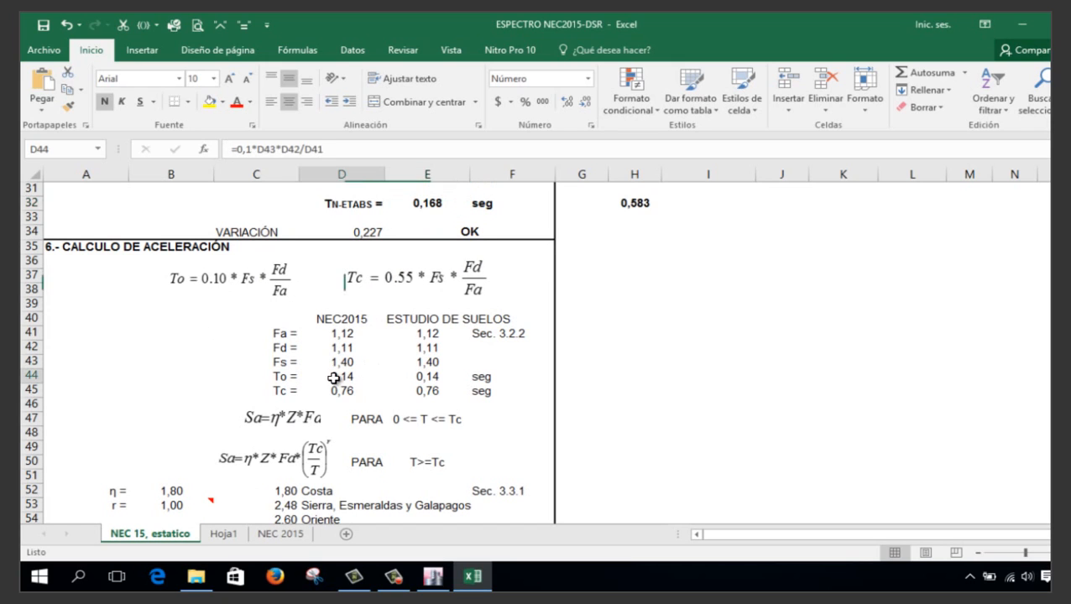
{"action": "scroll", "coordinate": [419, 382], "scroll_direction": "down", "scroll_amount": 1}
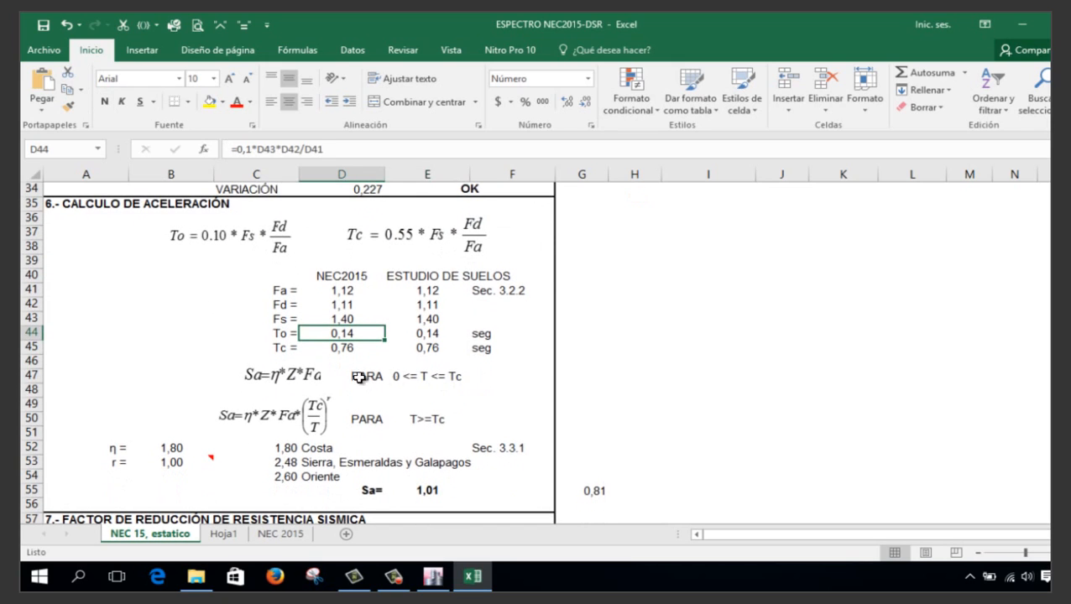
{"action": "left_click", "coordinate": [339, 348]}
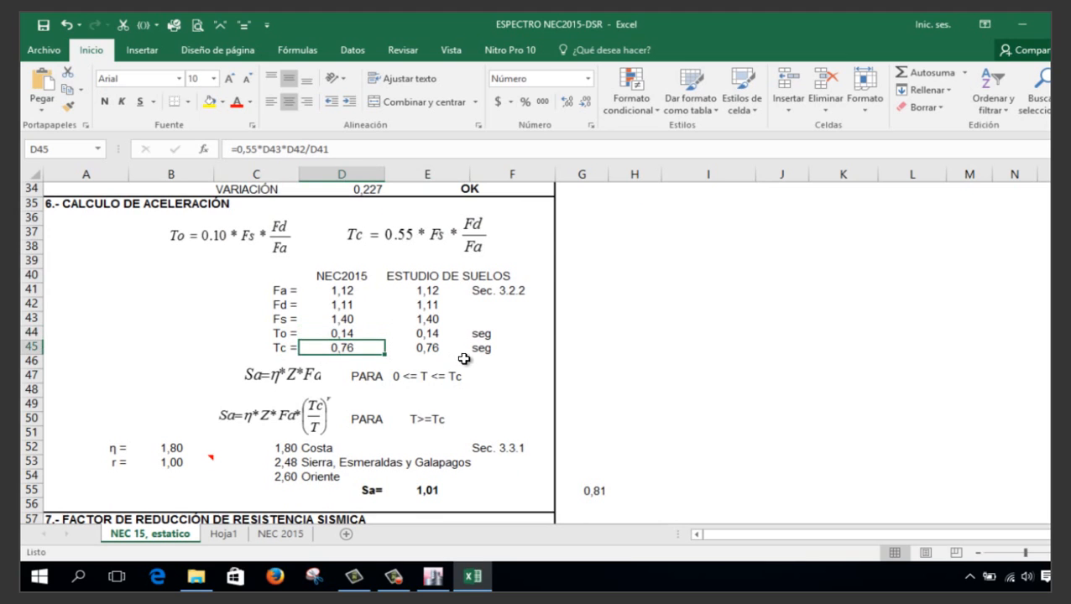
{"action": "scroll", "coordinate": [470, 359], "scroll_direction": "up", "scroll_amount": 9}
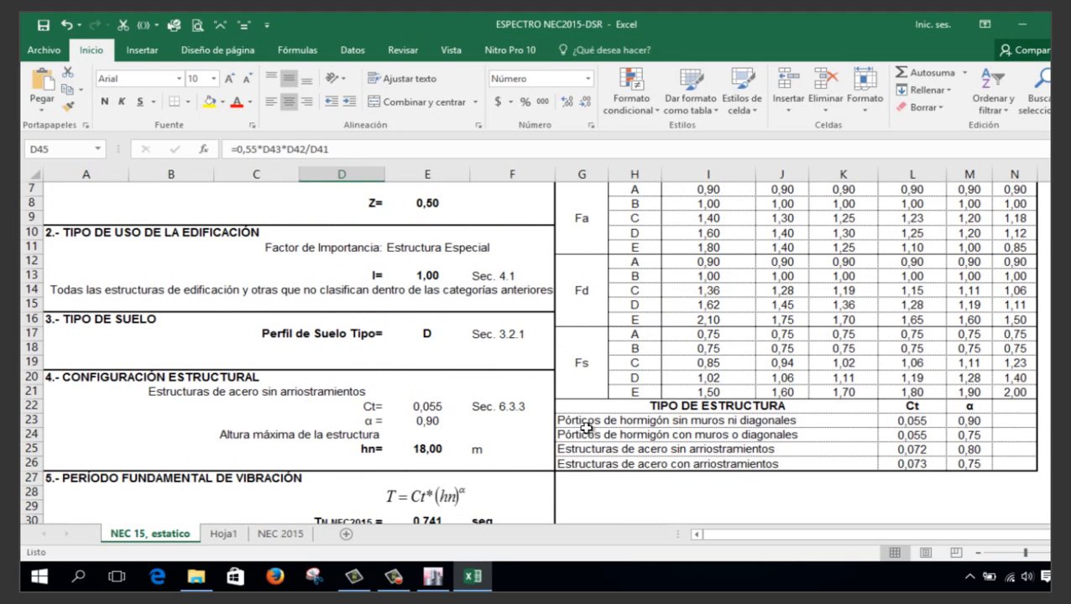
{"action": "left_click", "coordinate": [919, 426]}
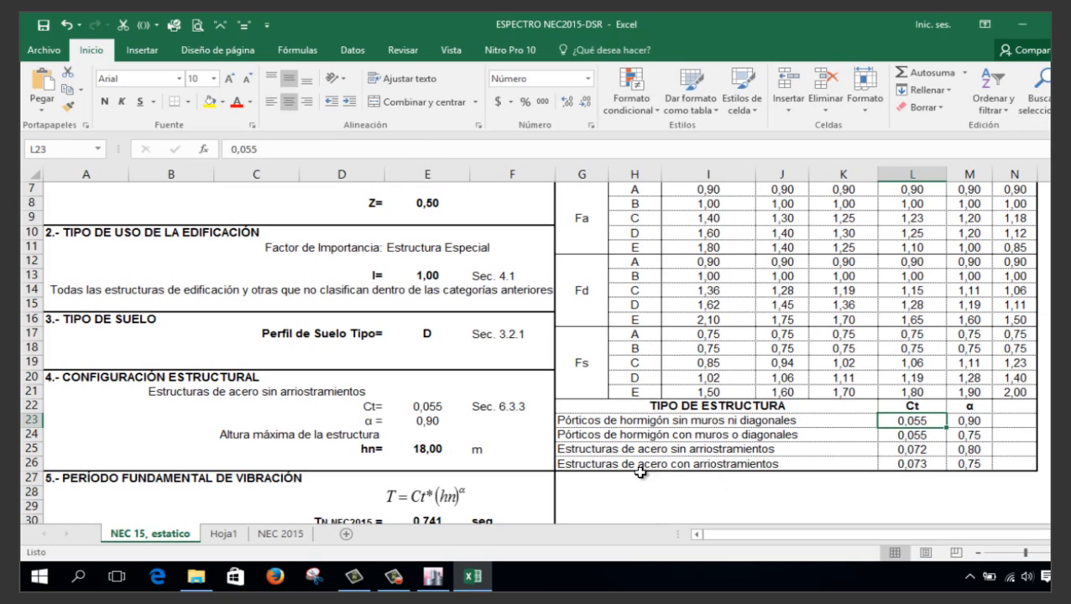
{"action": "left_click", "coordinate": [435, 419]}
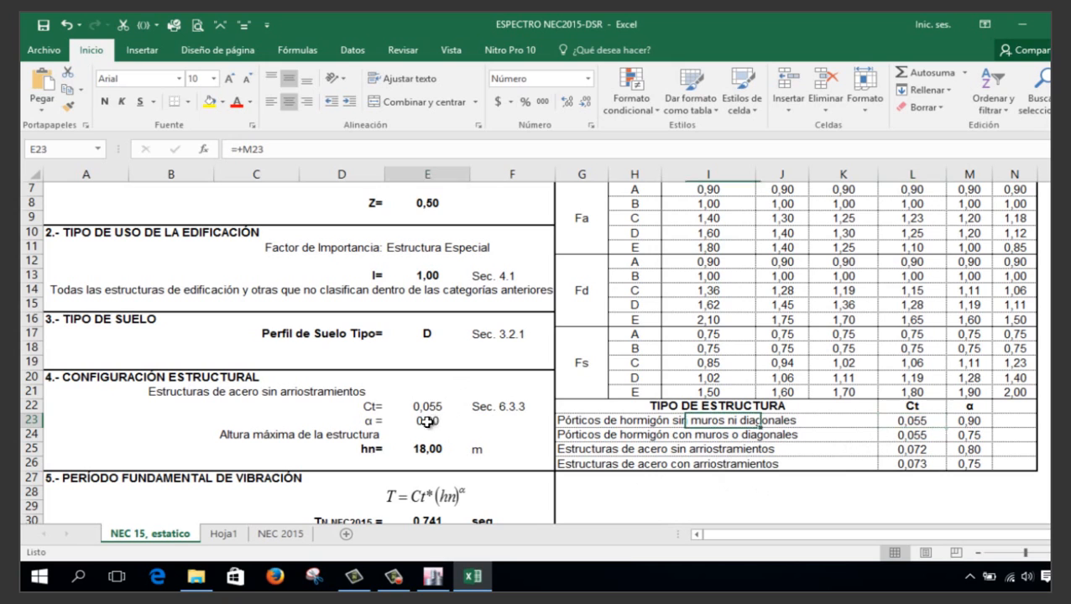
Examine the Tc limit, the η and r factors and the Sa formula in the acceleration calculation section
{"action": "scroll", "coordinate": [677, 398], "scroll_direction": "down", "scroll_amount": 6}
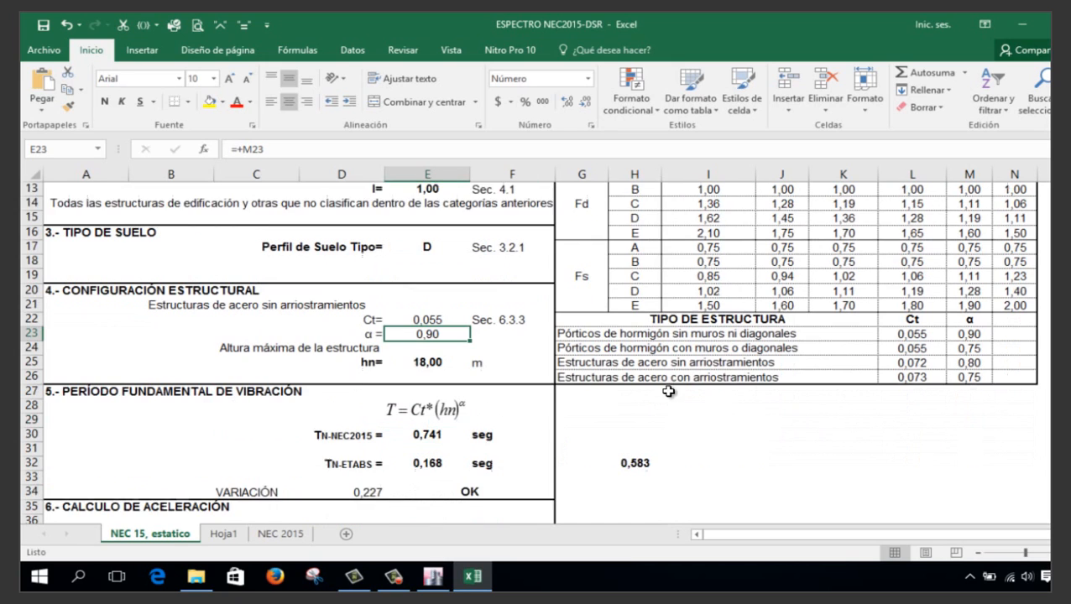
{"action": "scroll", "coordinate": [383, 397], "scroll_direction": "down", "scroll_amount": 1}
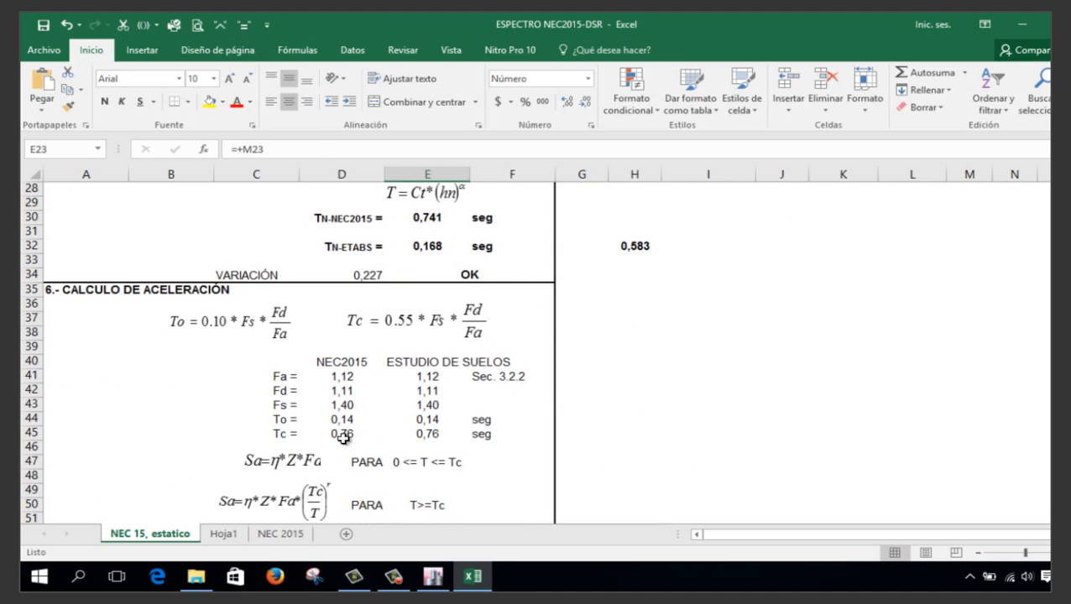
{"action": "left_click", "coordinate": [344, 433]}
{"action": "scroll", "coordinate": [508, 409], "scroll_direction": "down", "scroll_amount": 1}
{"action": "scroll", "coordinate": [495, 409], "scroll_direction": "down", "scroll_amount": 4}
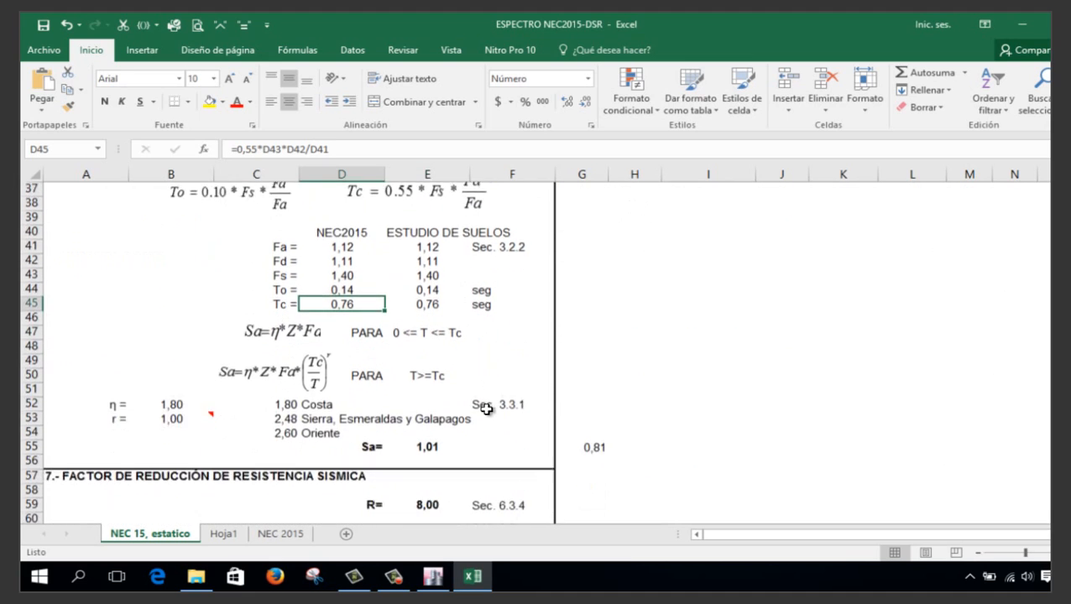
{"action": "left_click", "coordinate": [160, 320]}
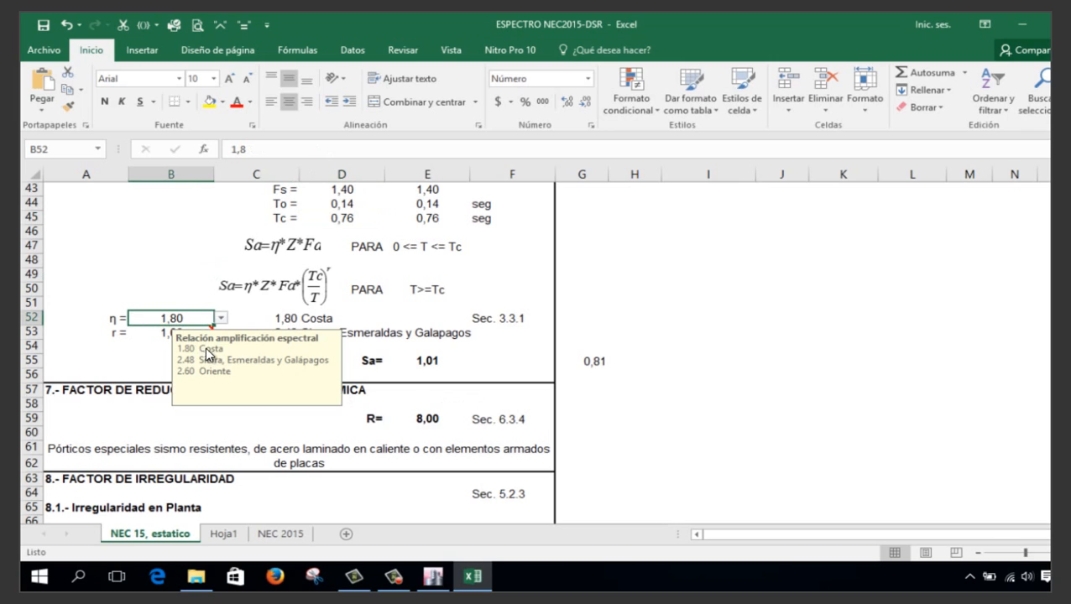
{"action": "left_click", "coordinate": [141, 287]}
{"action": "left_click", "coordinate": [186, 331]}
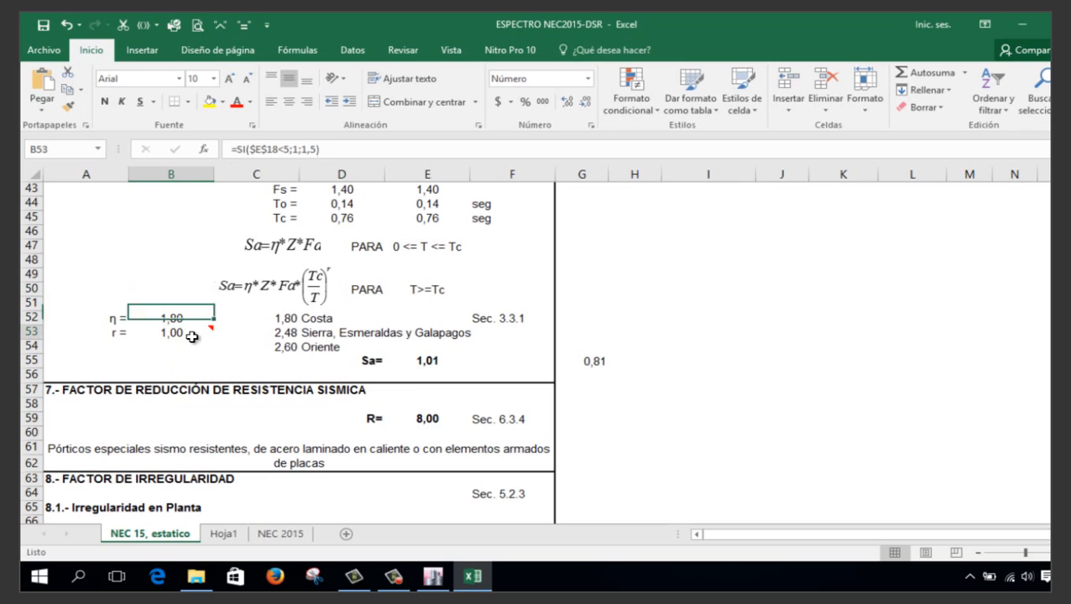
{"action": "mouse_move", "coordinate": [201, 337]}
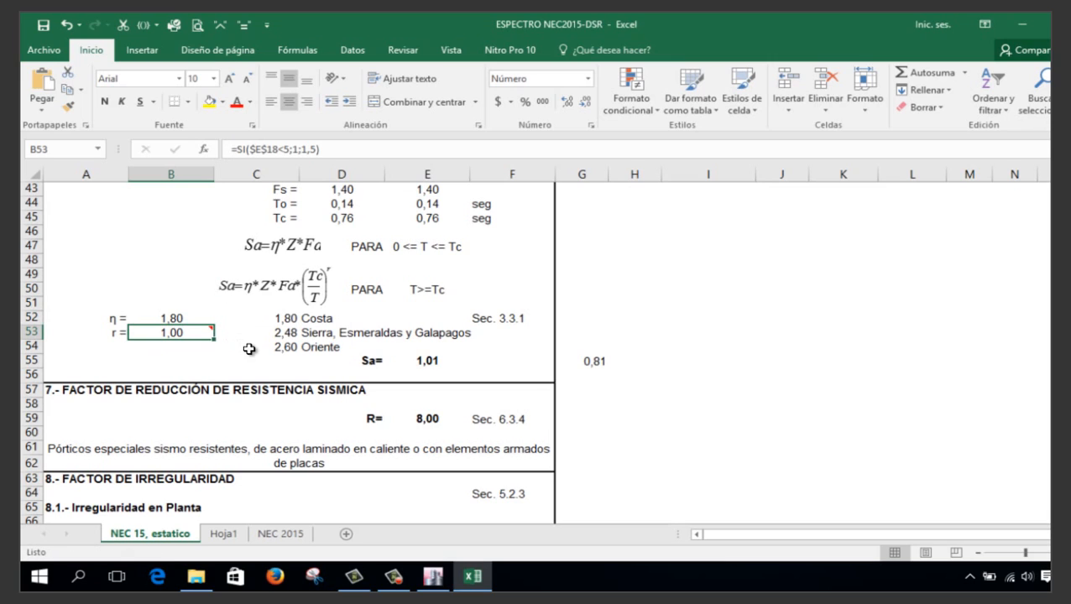
{"action": "left_click", "coordinate": [434, 362]}
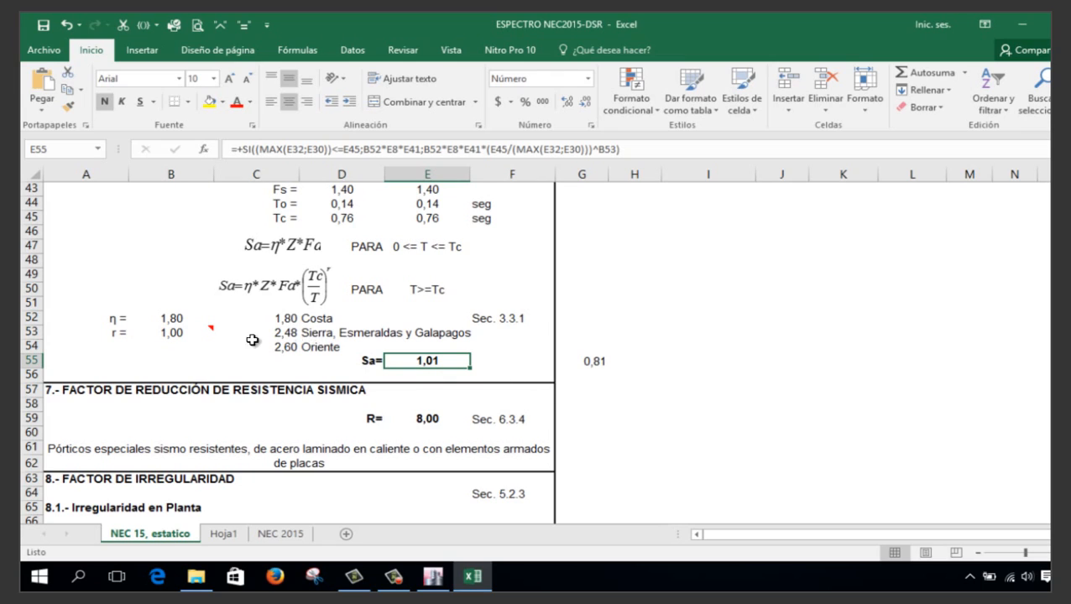
{"action": "mouse_move", "coordinate": [190, 334]}
Link the TN-ETABS period in E32 to the TN-NEC2015 period in E30
{"action": "scroll", "coordinate": [588, 364], "scroll_direction": "up", "scroll_amount": 8}
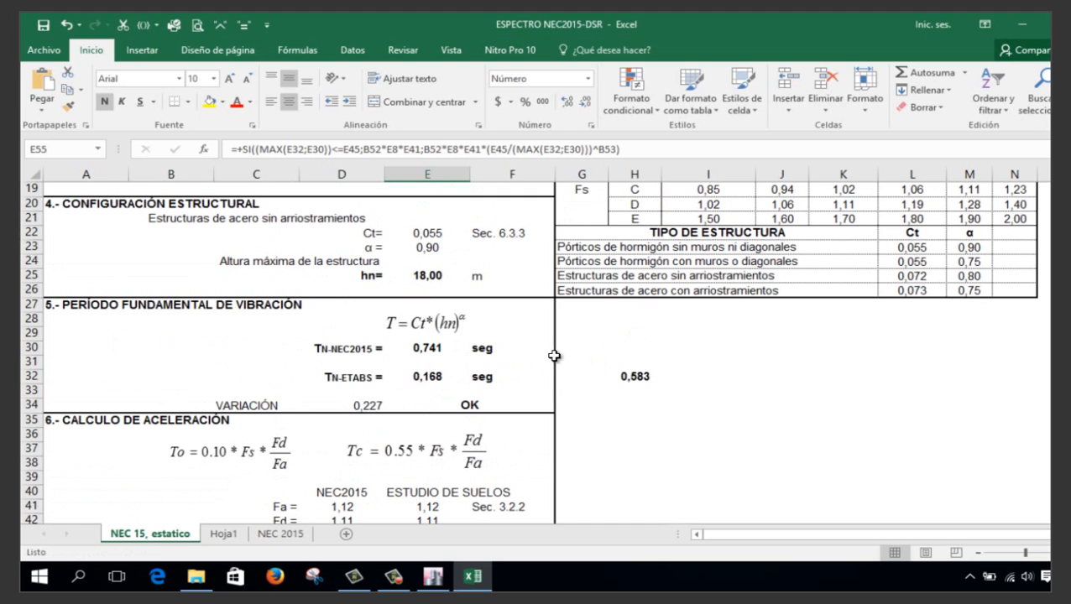
{"action": "left_click", "coordinate": [427, 378]}
{"action": "type", "text": "+"}
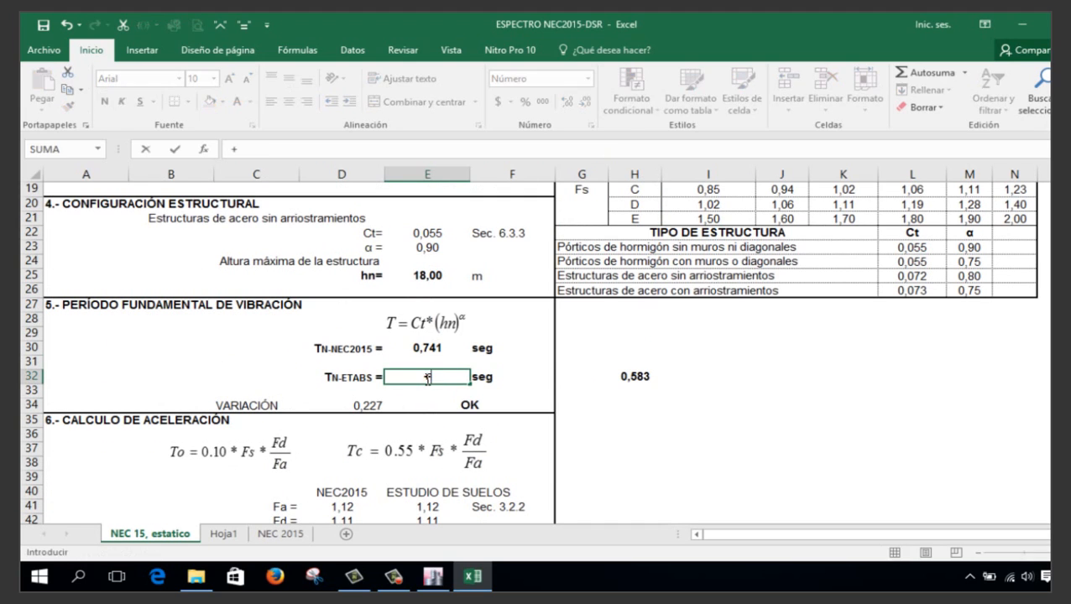
{"action": "key", "text": "Up"}
{"action": "key", "text": "Up"}
{"action": "key", "text": "Return"}
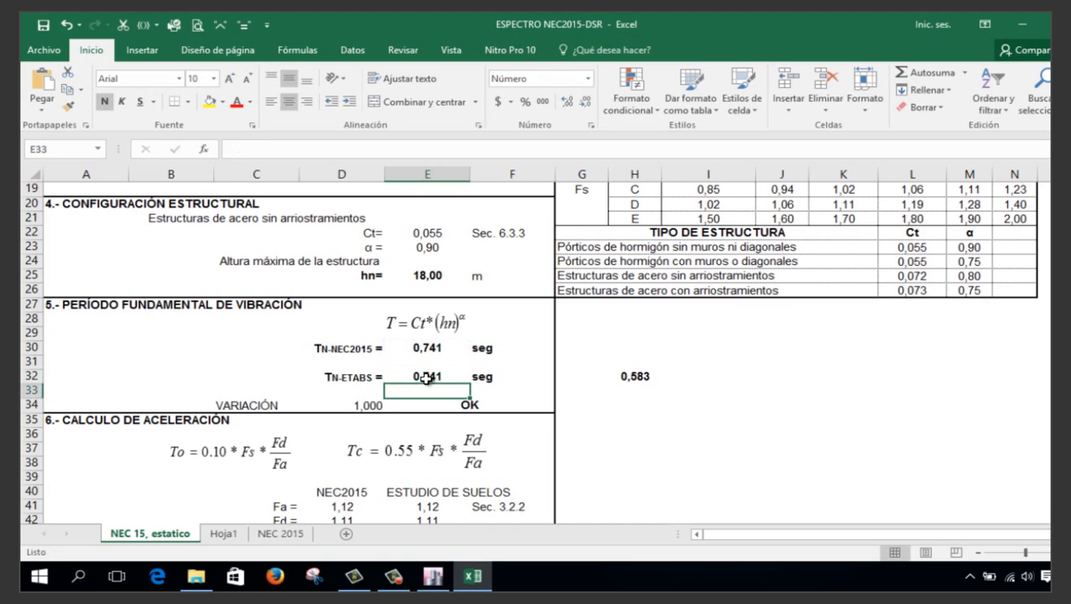
Review the R reduction factor and plan irregularity factors, checking the Story1 plan in ETABS before returning to the Excel sheet
{"action": "scroll", "coordinate": [440, 381], "scroll_direction": "down", "scroll_amount": 8}
{"action": "scroll", "coordinate": [440, 387], "scroll_direction": "down", "scroll_amount": 1}
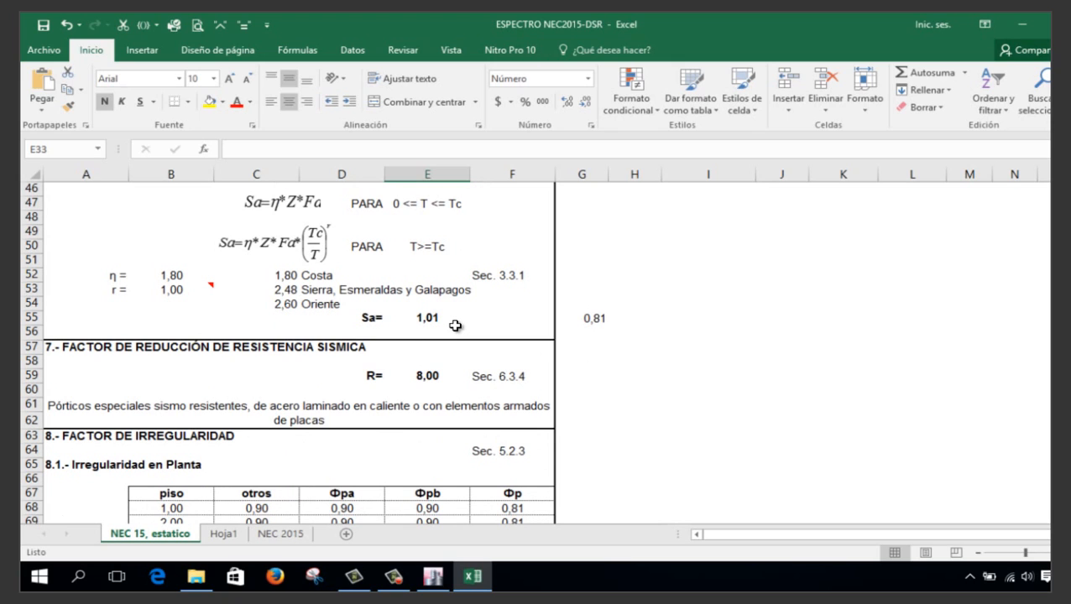
{"action": "scroll", "coordinate": [455, 325], "scroll_direction": "down", "scroll_amount": 1}
{"action": "left_click", "coordinate": [427, 332]}
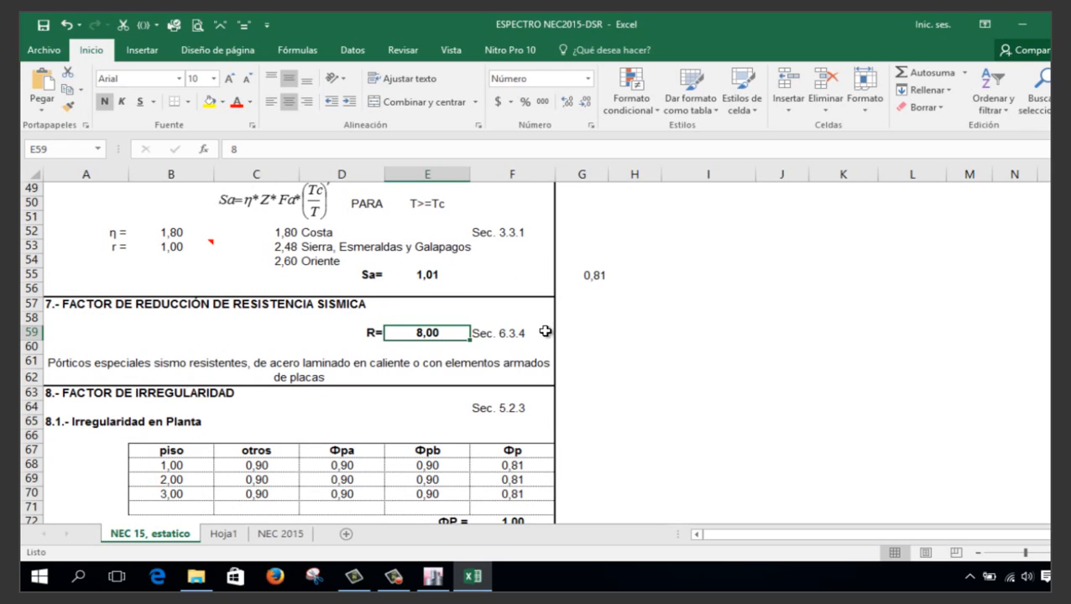
{"action": "left_click", "coordinate": [195, 372]}
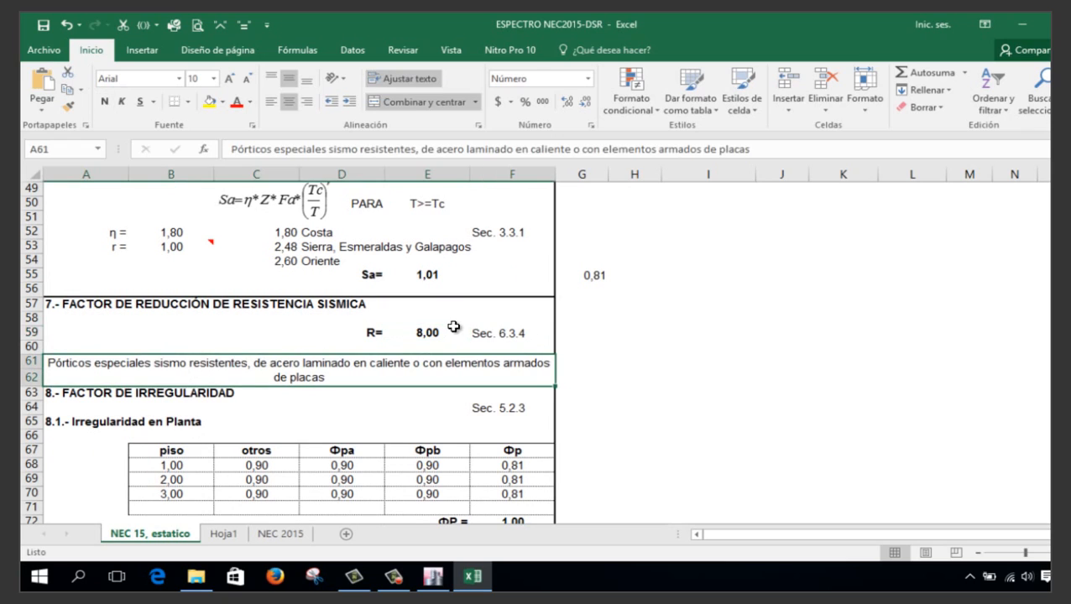
{"action": "scroll", "coordinate": [458, 328], "scroll_direction": "down", "scroll_amount": 4}
{"action": "scroll", "coordinate": [488, 306], "scroll_direction": "up", "scroll_amount": 2}
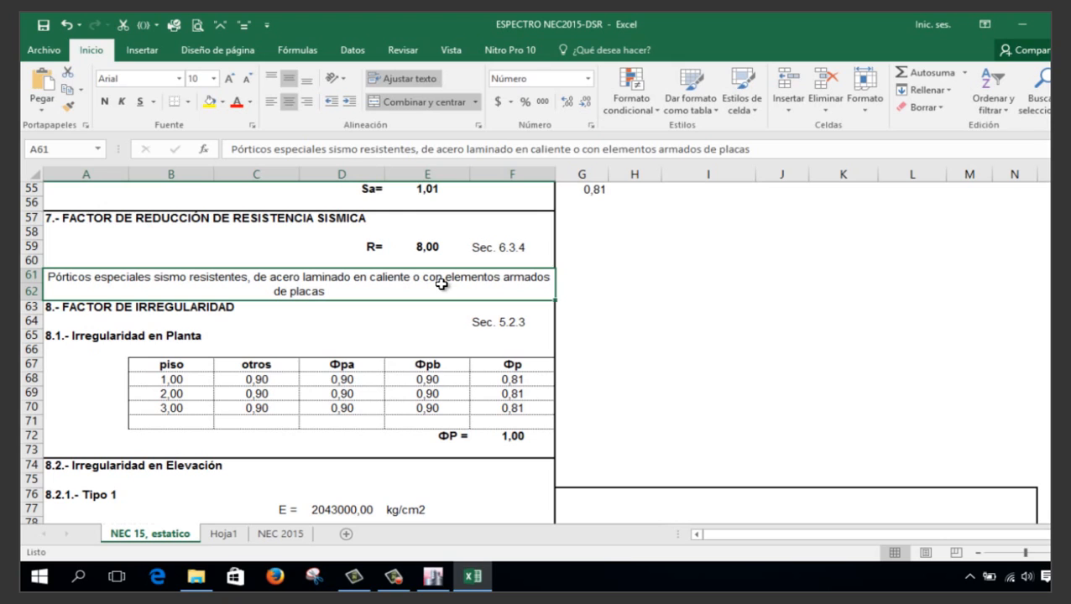
{"action": "scroll", "coordinate": [444, 286], "scroll_direction": "down", "scroll_amount": 2}
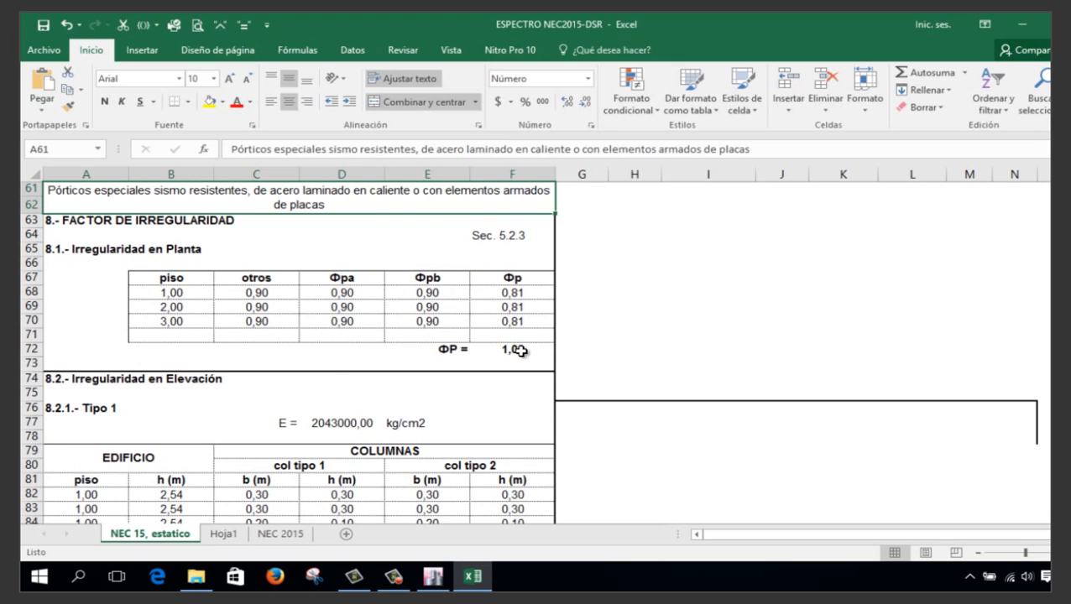
{"action": "left_click", "coordinate": [433, 575]}
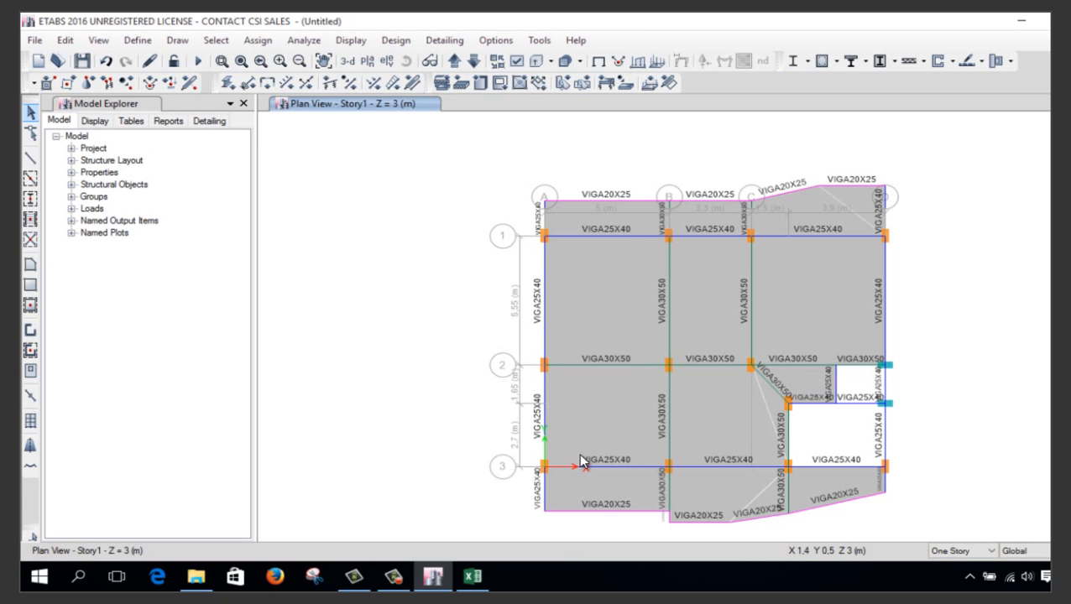
{"action": "left_click", "coordinate": [480, 581]}
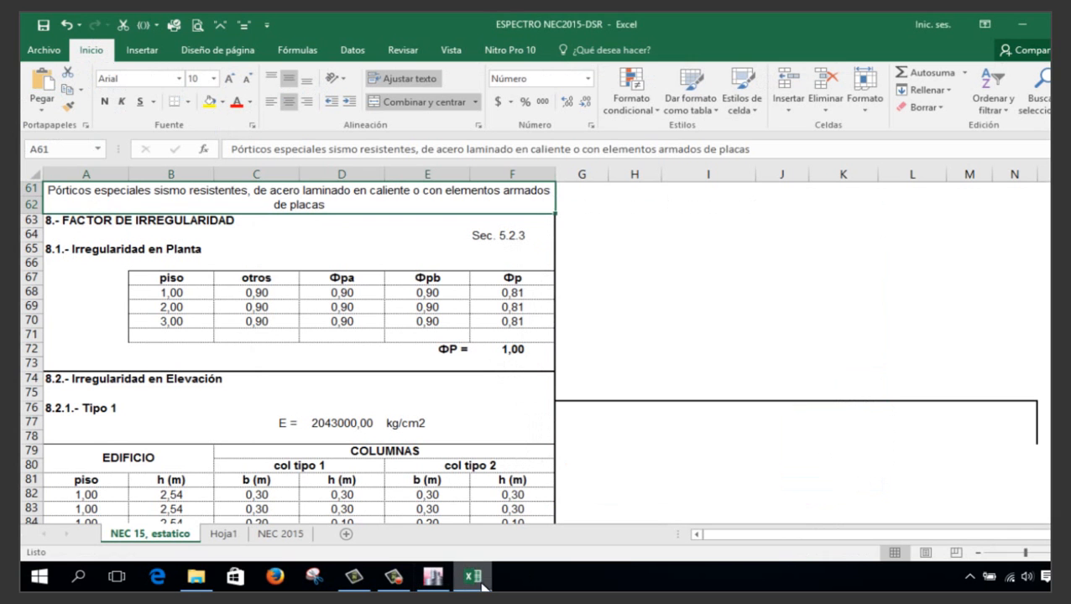
Review the elevation irregularity factors and examine the V'x, Vx and Ft formulas in the base shear section
{"action": "scroll", "coordinate": [553, 259], "scroll_direction": "down", "scroll_amount": 9}
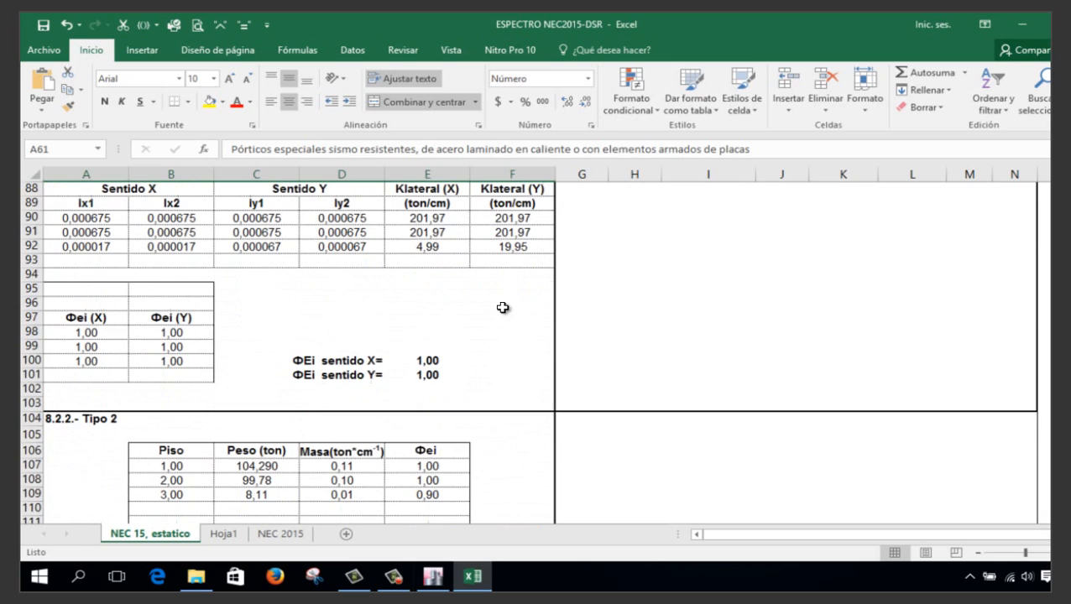
{"action": "scroll", "coordinate": [427, 373], "scroll_direction": "down", "scroll_amount": 7}
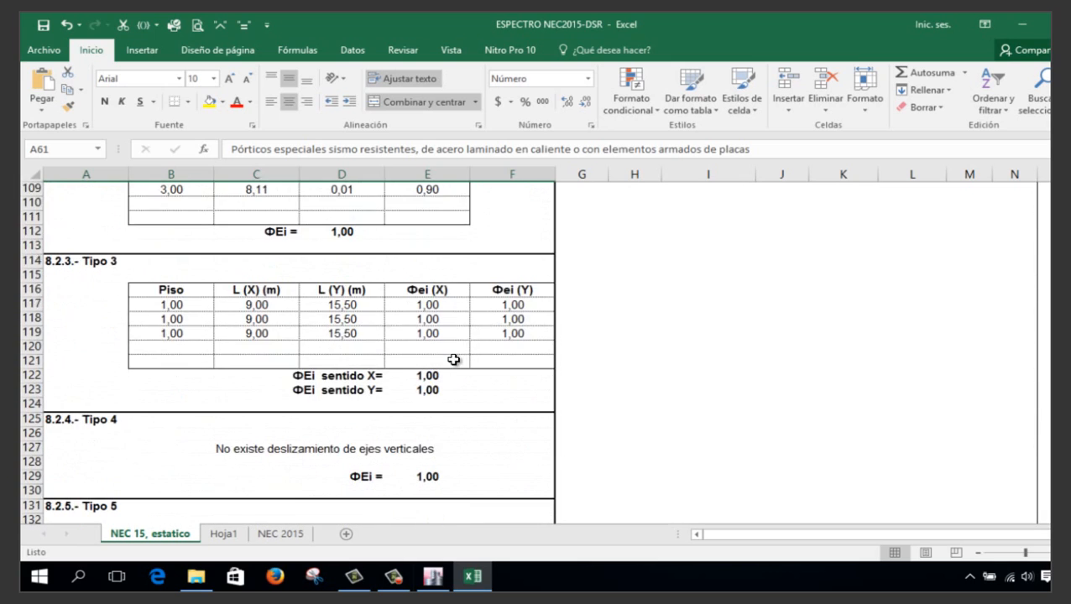
{"action": "scroll", "coordinate": [453, 360], "scroll_direction": "down", "scroll_amount": 11}
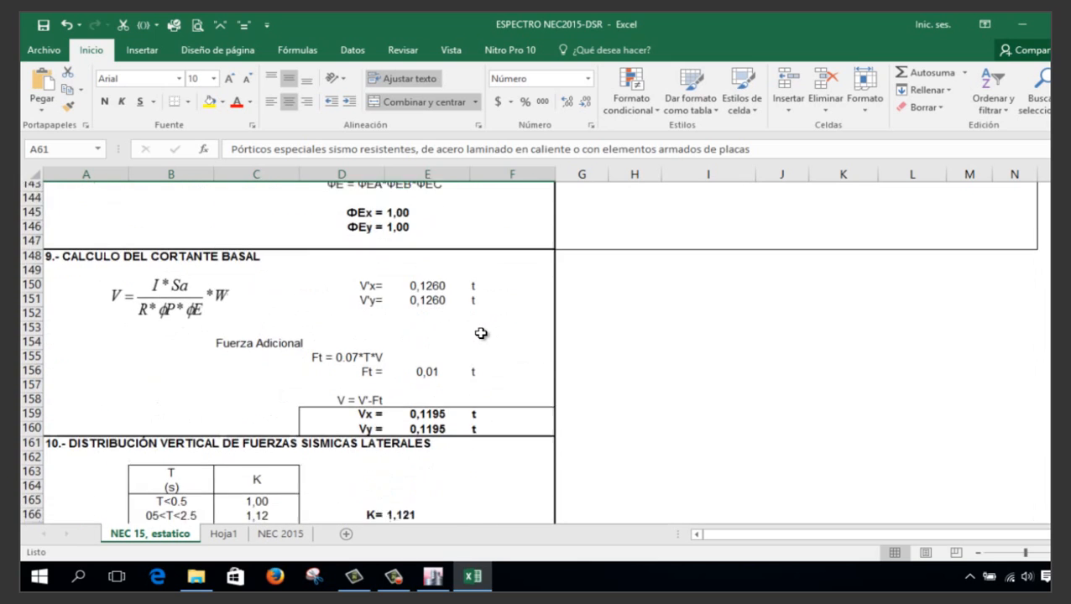
{"action": "scroll", "coordinate": [481, 333], "scroll_direction": "down", "scroll_amount": 1}
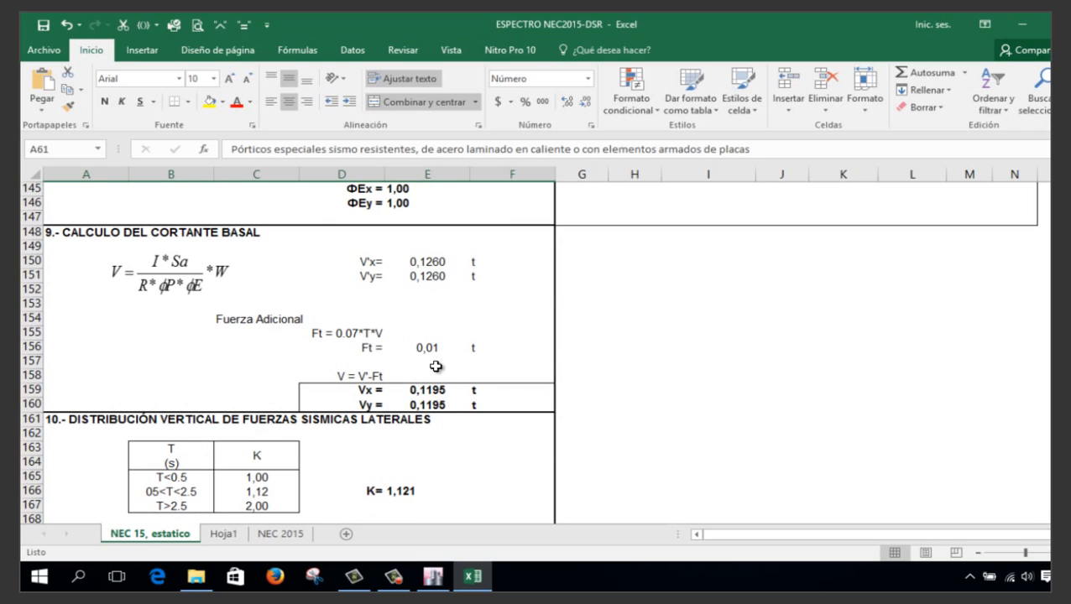
{"action": "double_click", "coordinate": [436, 262]}
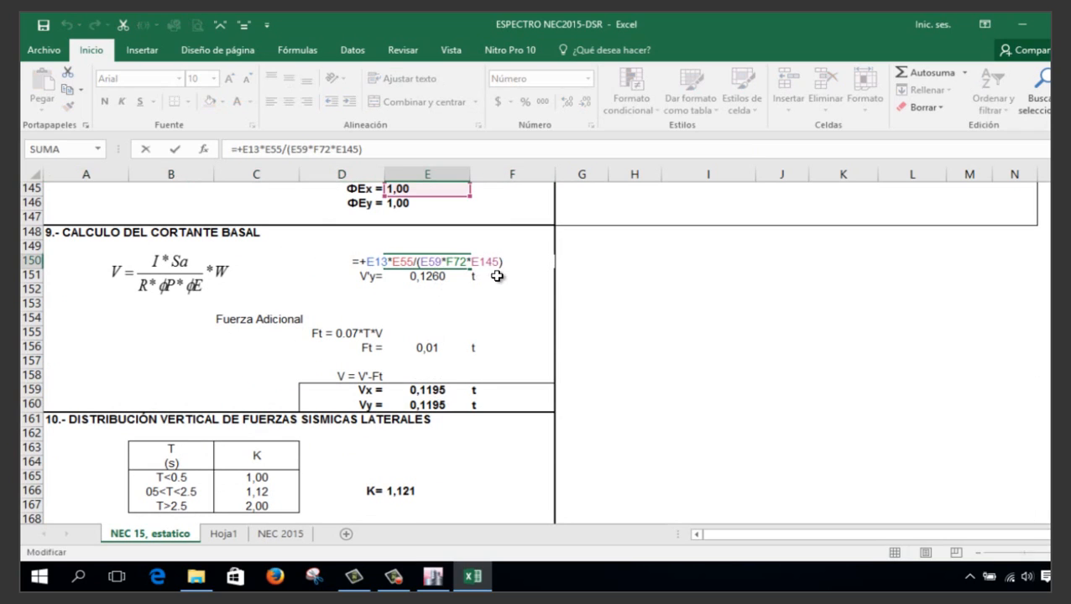
{"action": "key", "text": "Escape"}
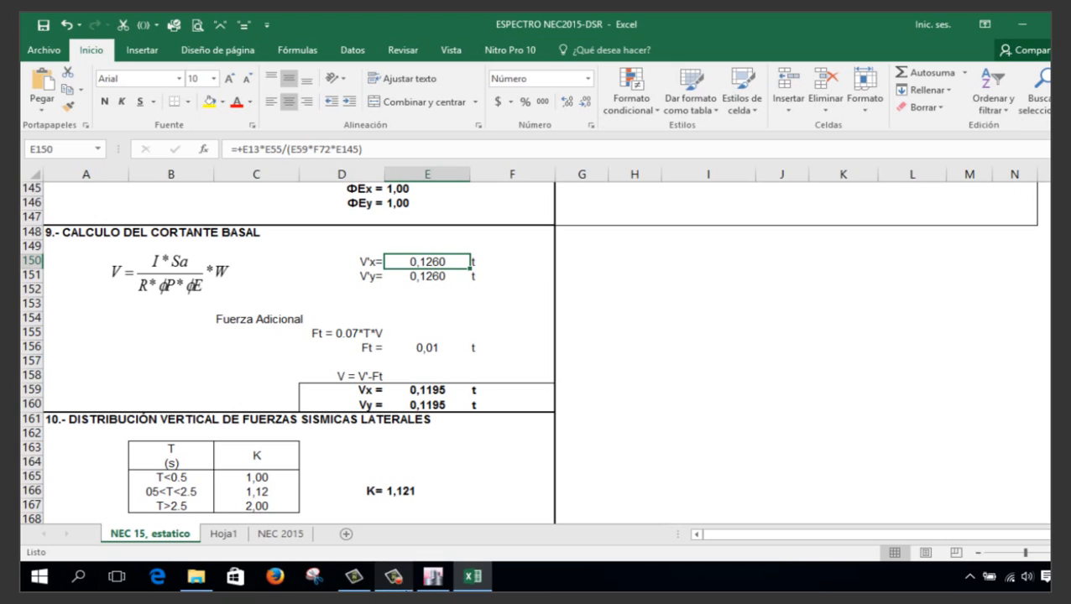
{"action": "double_click", "coordinate": [430, 391]}
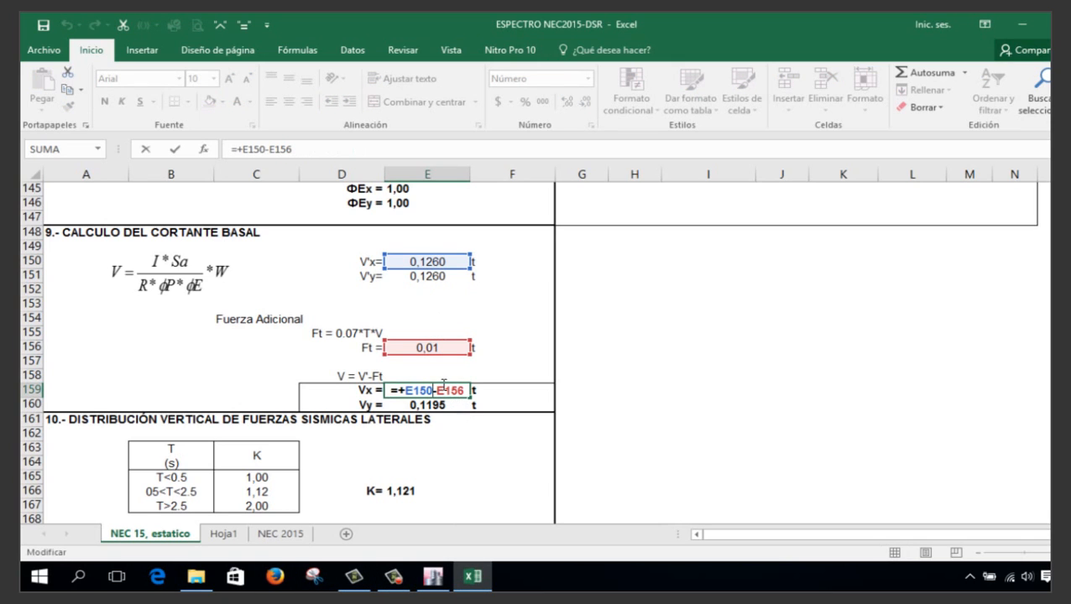
{"action": "key", "text": "Escape"}
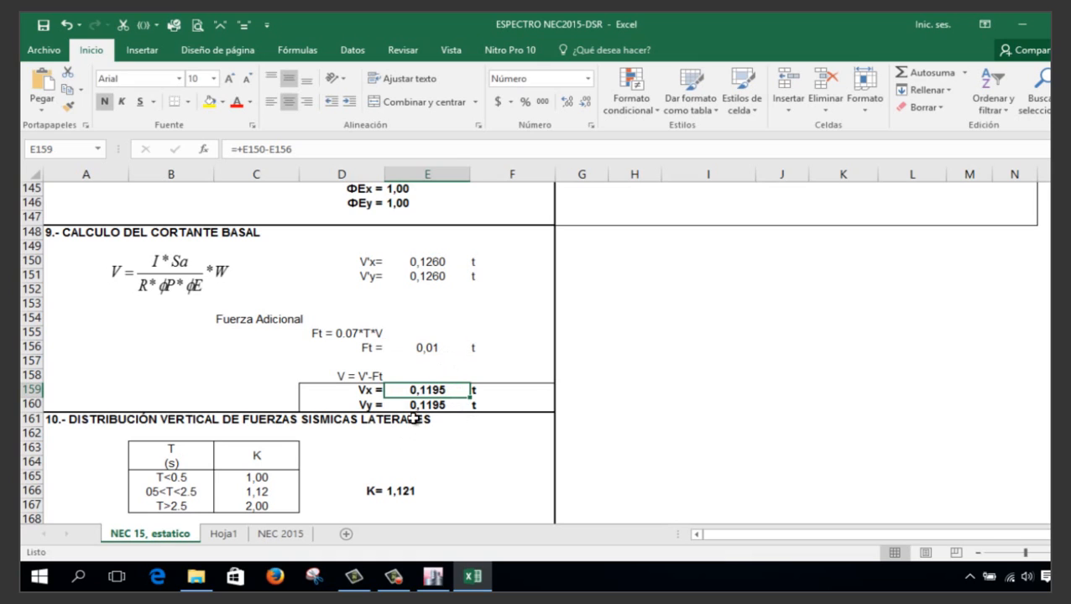
{"action": "left_click", "coordinate": [430, 348]}
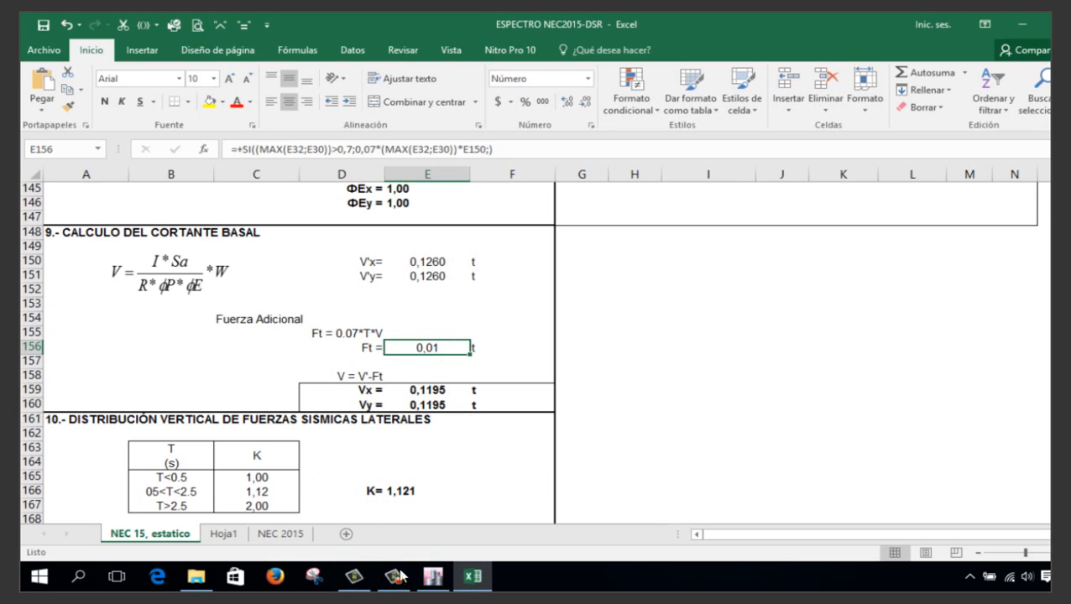
In ETABS, give the ESTATICOX load pattern a base shear coefficient of 0,126 and keep only its X directions with eccentricities
{"action": "left_click", "coordinate": [429, 579]}
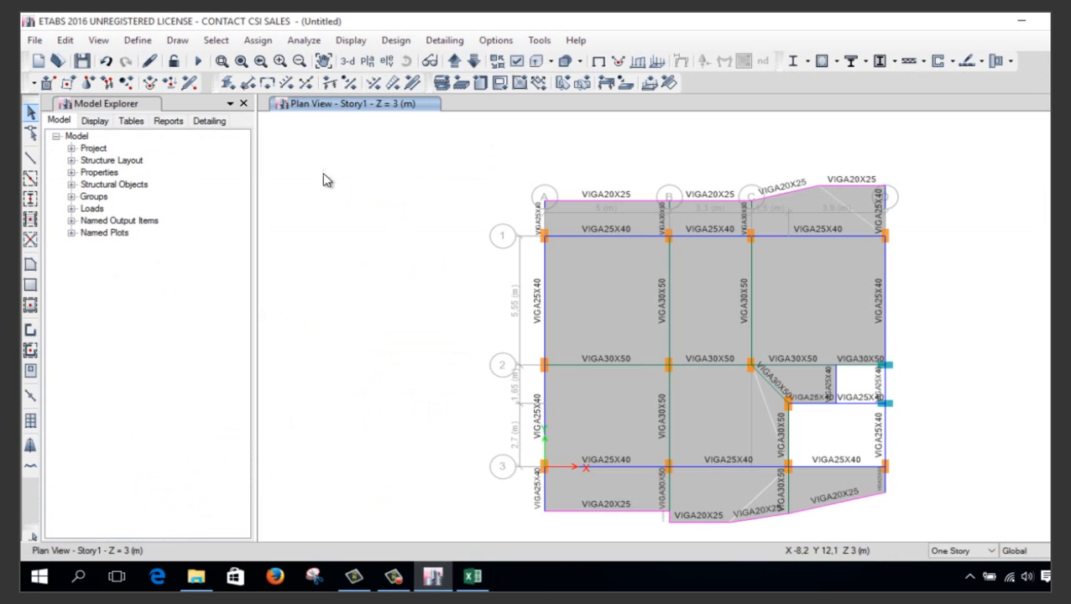
{"action": "left_click", "coordinate": [146, 44]}
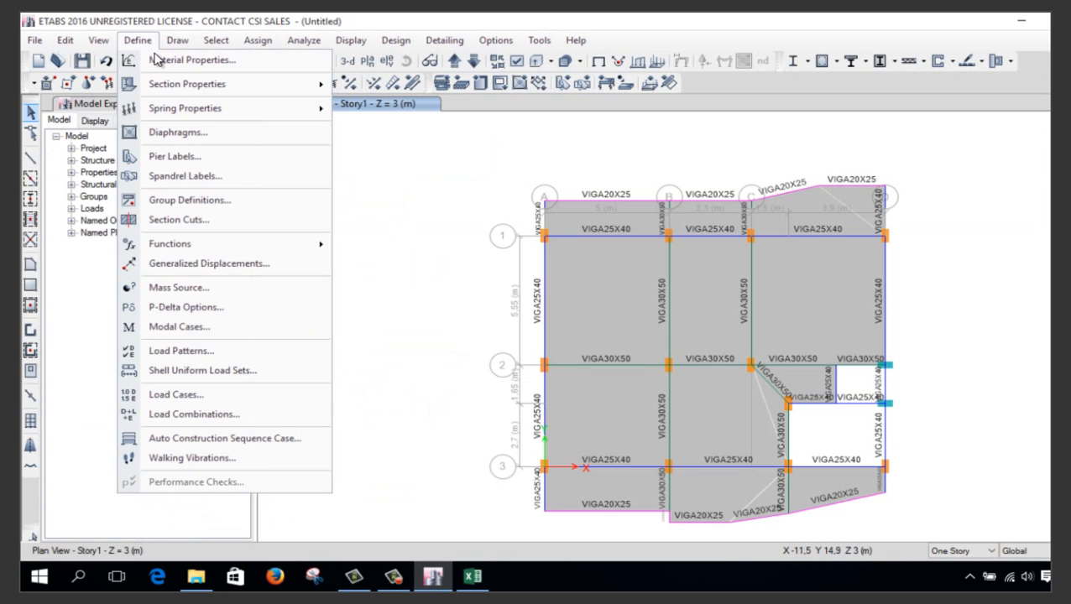
{"action": "left_click", "coordinate": [228, 353]}
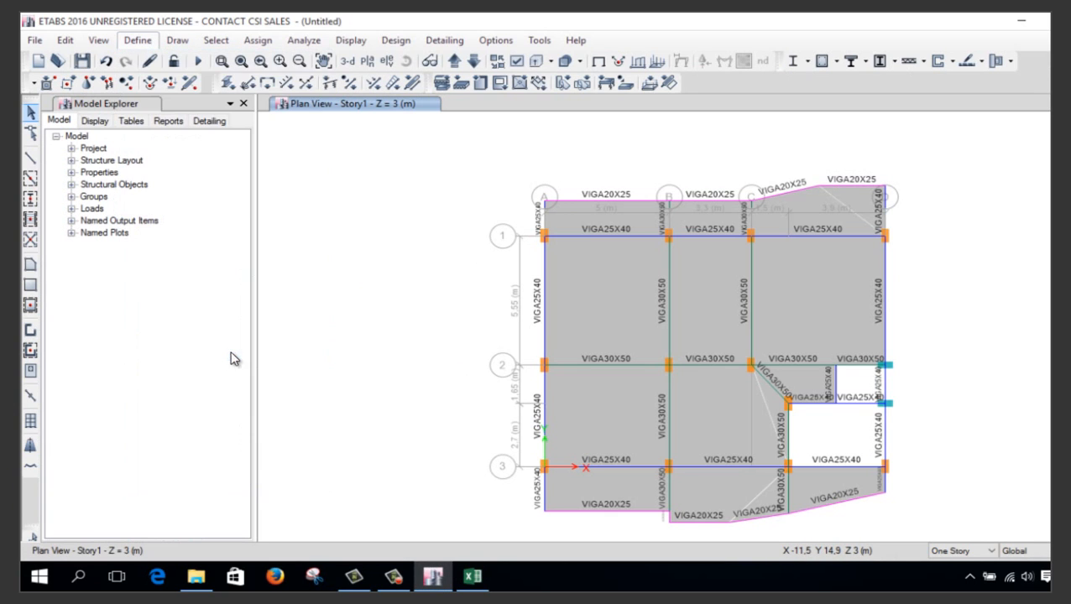
{"action": "left_click", "coordinate": [625, 301]}
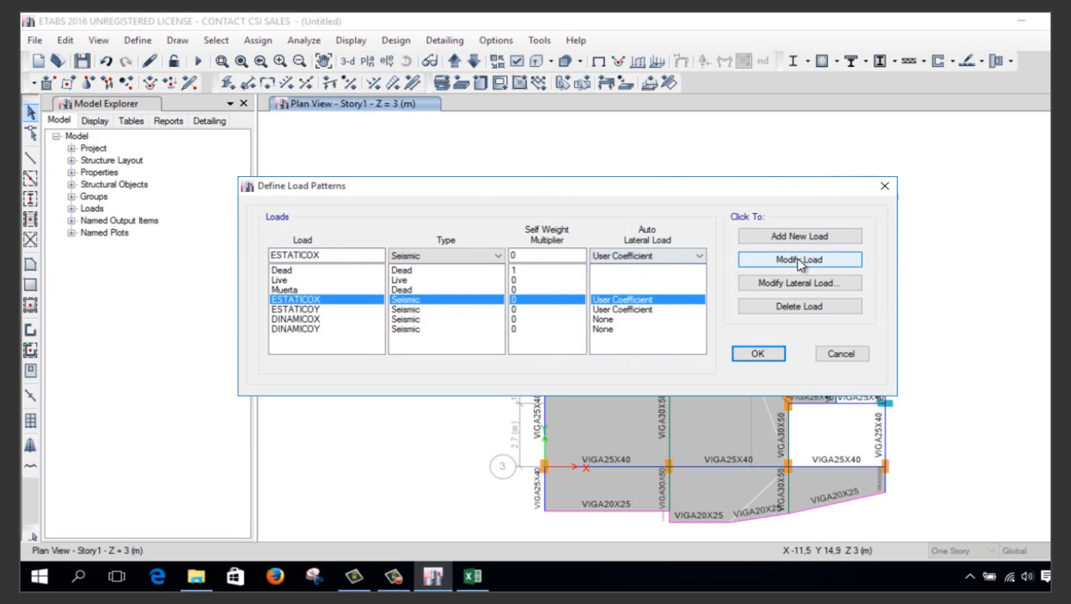
{"action": "left_click", "coordinate": [810, 283]}
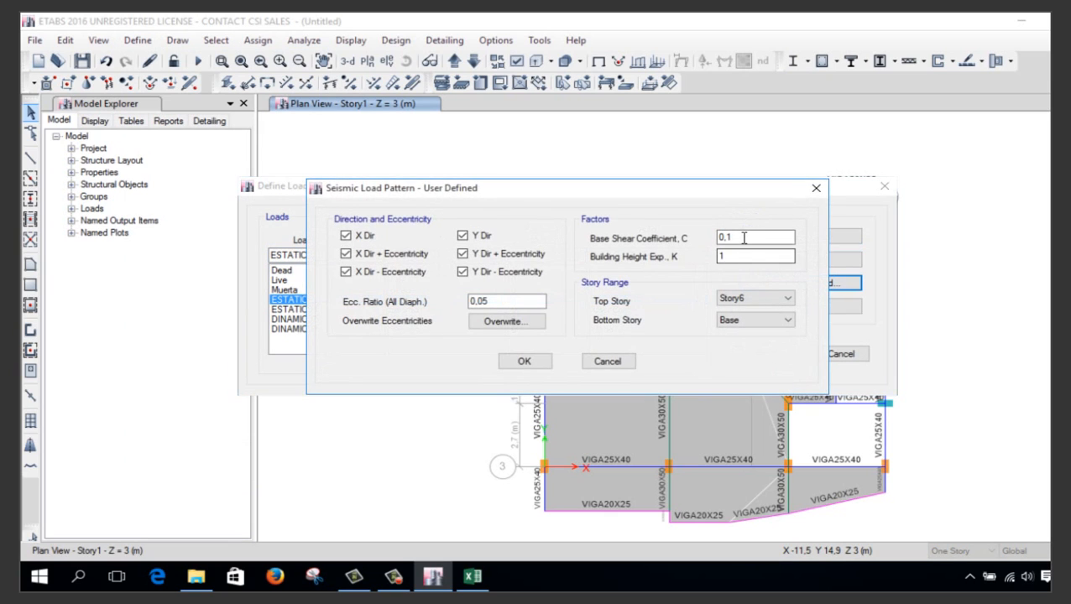
{"action": "left_click", "coordinate": [744, 237]}
{"action": "left_click", "coordinate": [463, 236]}
{"action": "left_click", "coordinate": [462, 253]}
{"action": "left_click", "coordinate": [462, 272]}
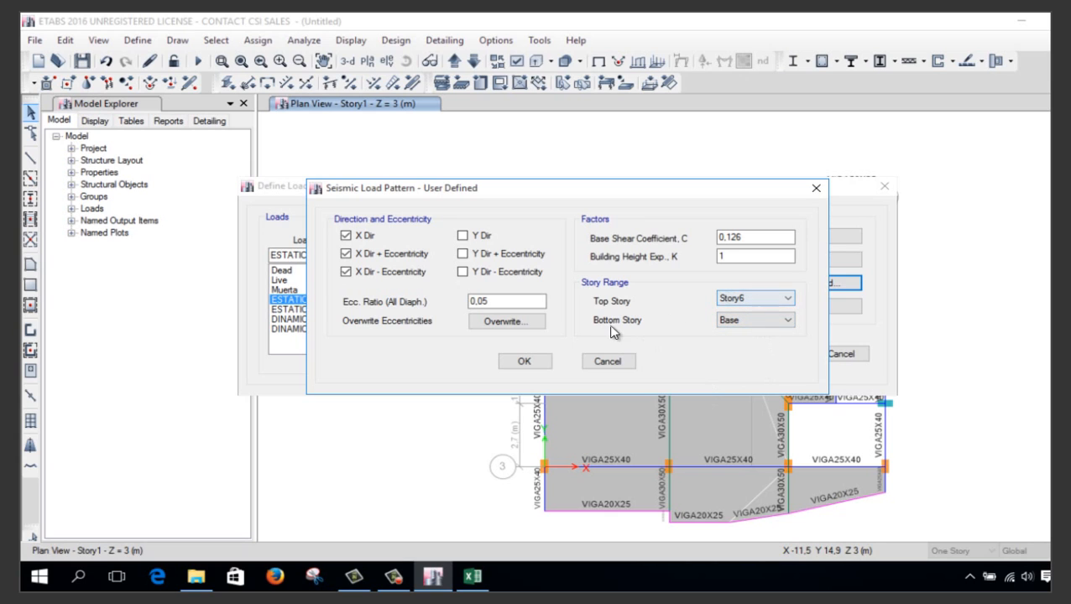
{"action": "left_click", "coordinate": [523, 360]}
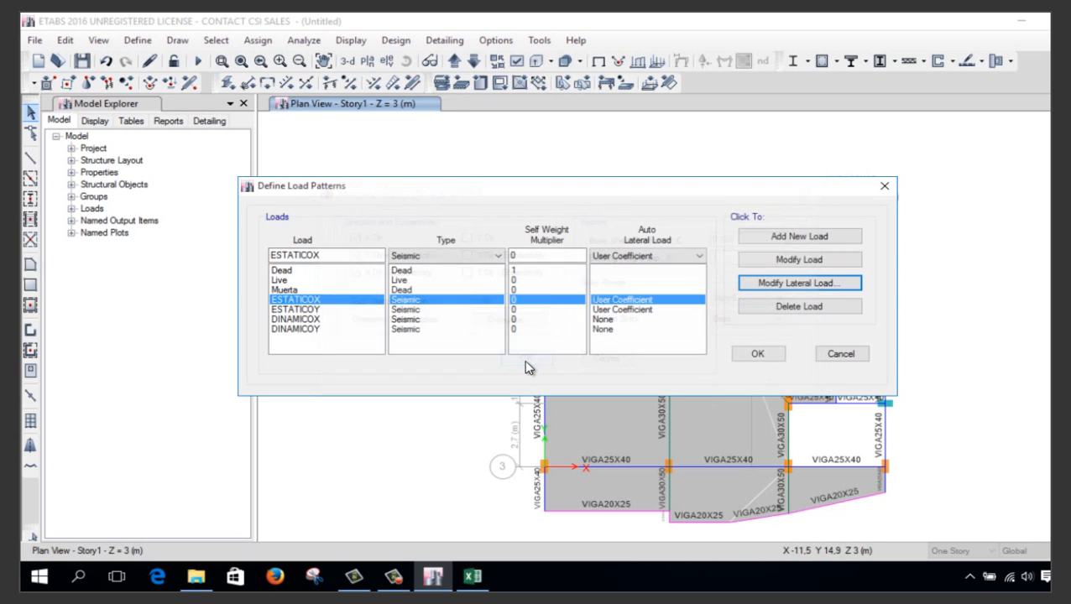
Give the ESTATICOY load pattern a base shear coefficient of 0,126 and keep only its Y directions with eccentricities
{"action": "left_click", "coordinate": [356, 310]}
{"action": "left_click", "coordinate": [812, 283]}
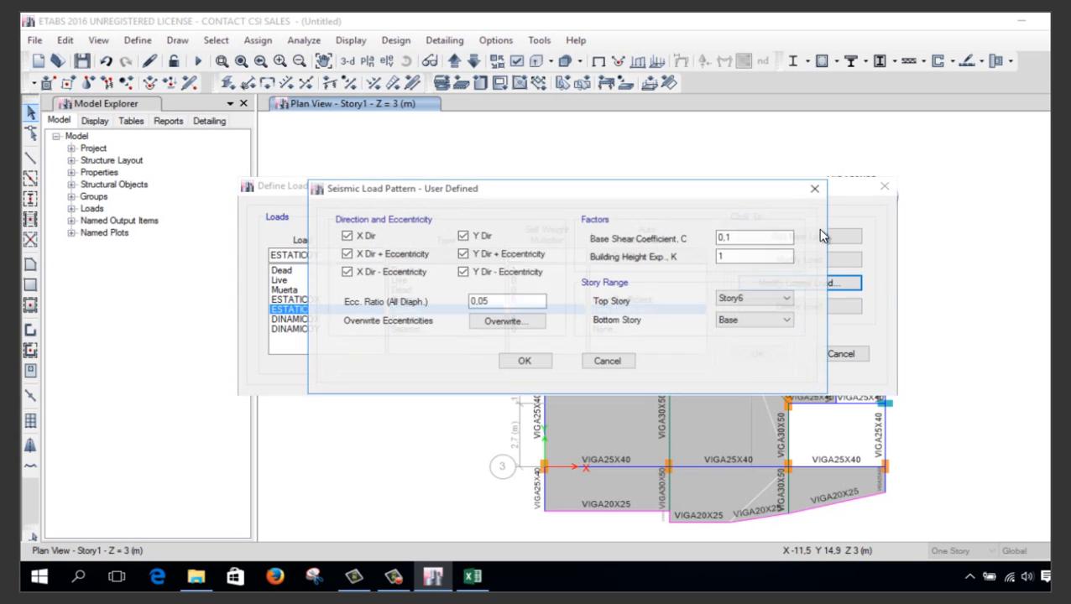
{"action": "left_click", "coordinate": [769, 238]}
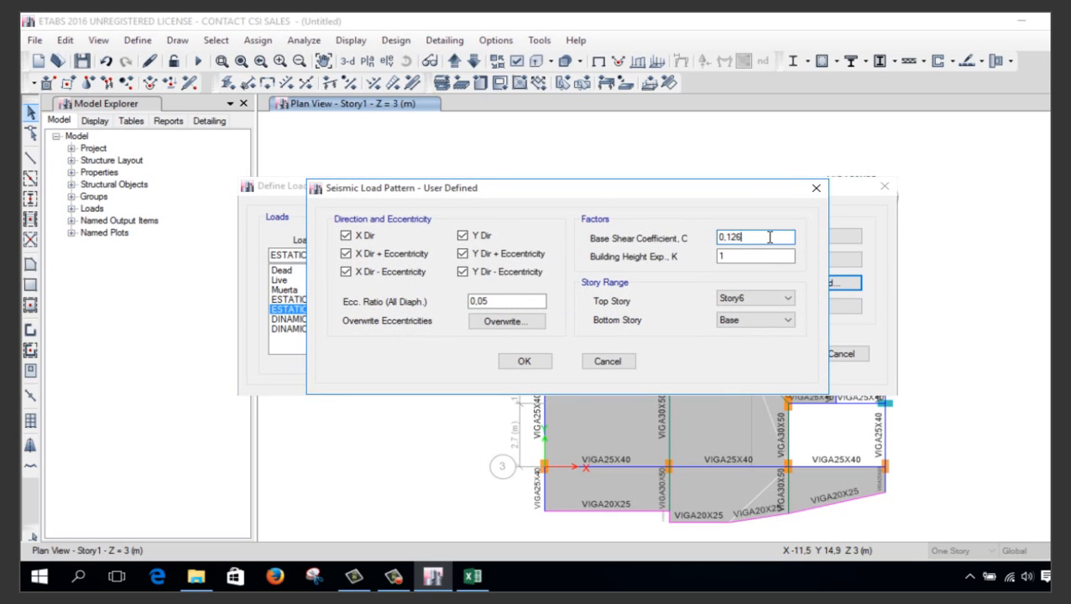
{"action": "left_click", "coordinate": [345, 236]}
{"action": "left_click", "coordinate": [345, 253]}
{"action": "left_click", "coordinate": [345, 271]}
{"action": "left_click", "coordinate": [528, 363]}
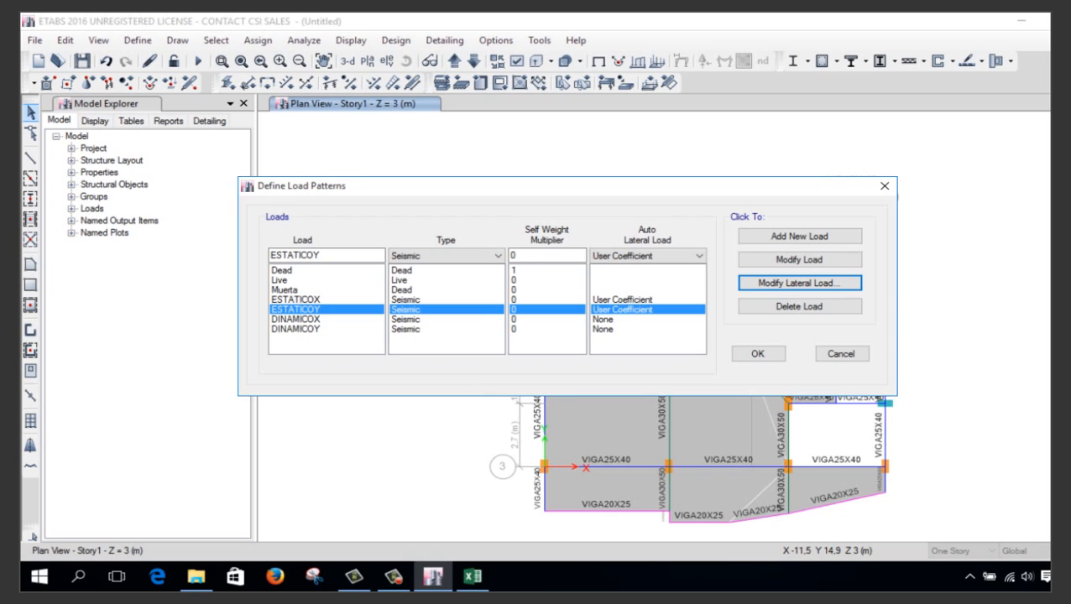
Look up K in the Excel sheet and set the ETABS ESTATICOX pattern's building height exponent to 1,121
{"action": "left_click", "coordinate": [480, 587]}
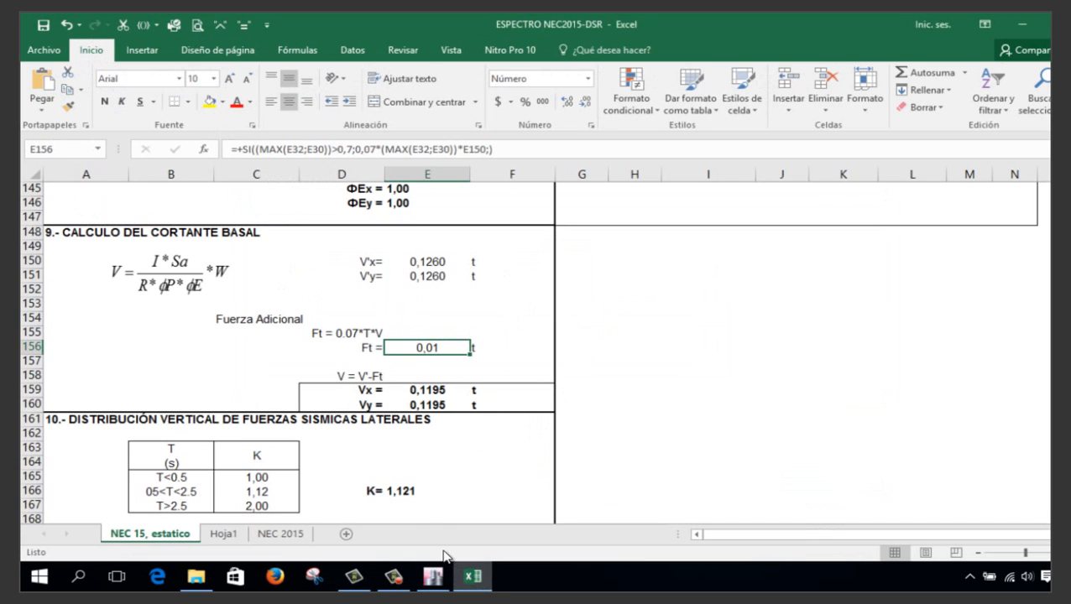
{"action": "scroll", "coordinate": [411, 516], "scroll_direction": "down", "scroll_amount": 2}
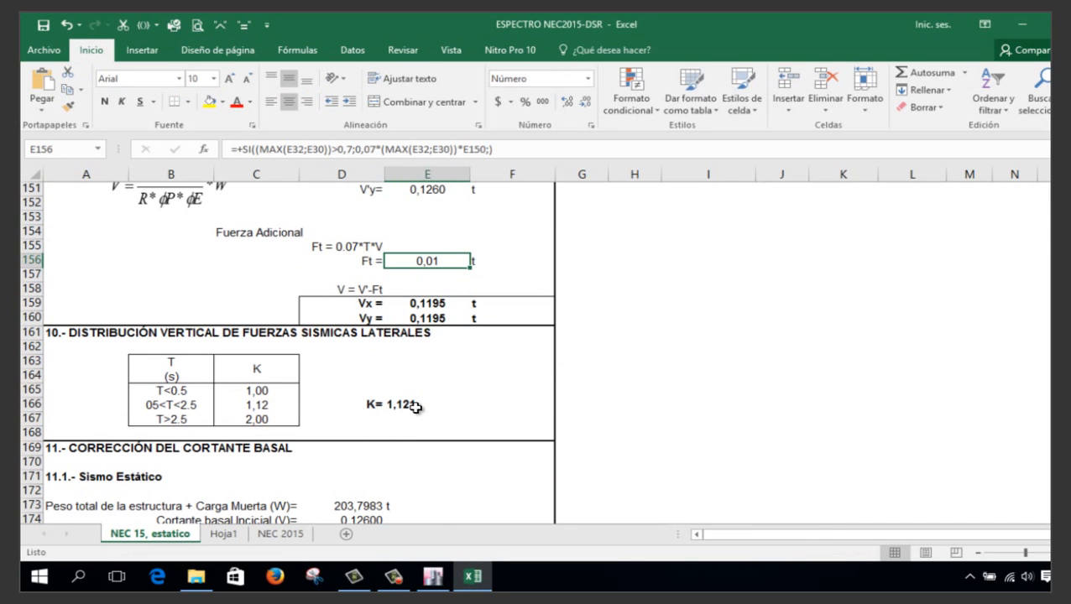
{"action": "left_click", "coordinate": [433, 579]}
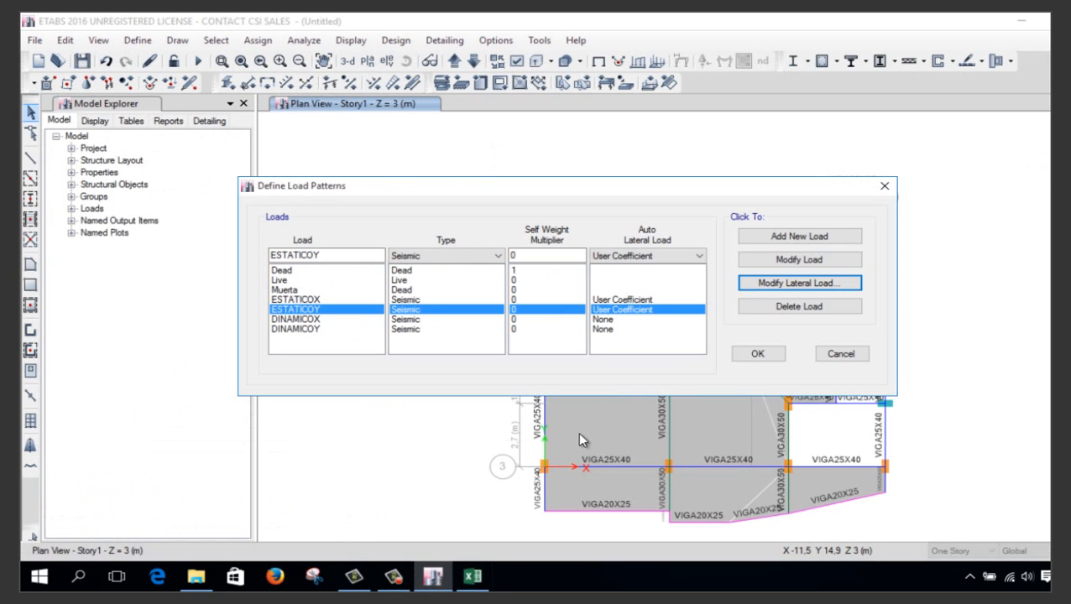
{"action": "left_click", "coordinate": [660, 300]}
{"action": "left_click", "coordinate": [773, 285]}
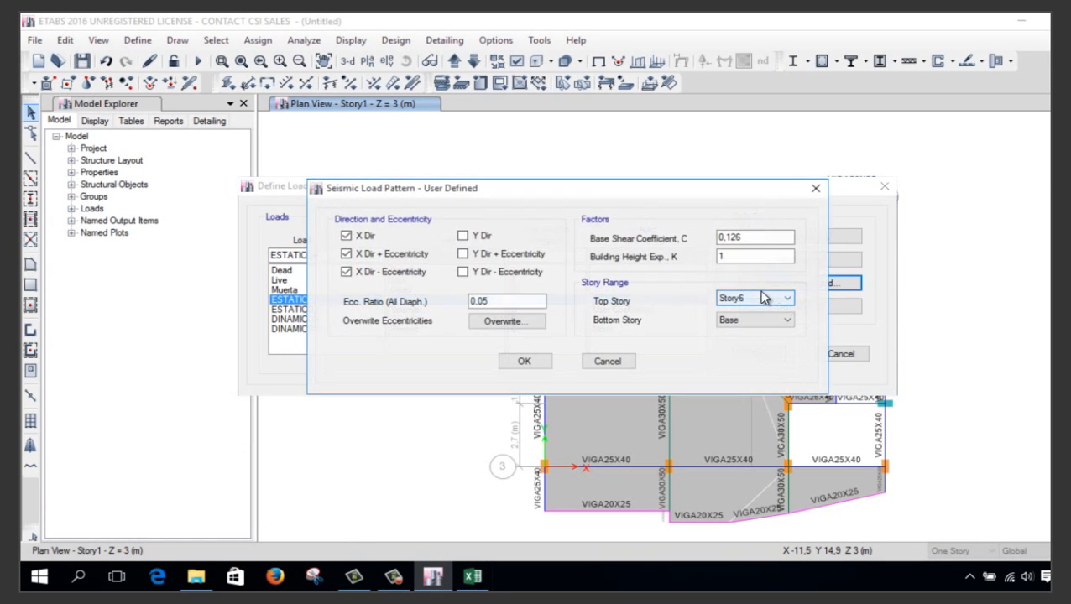
{"action": "left_click", "coordinate": [734, 255]}
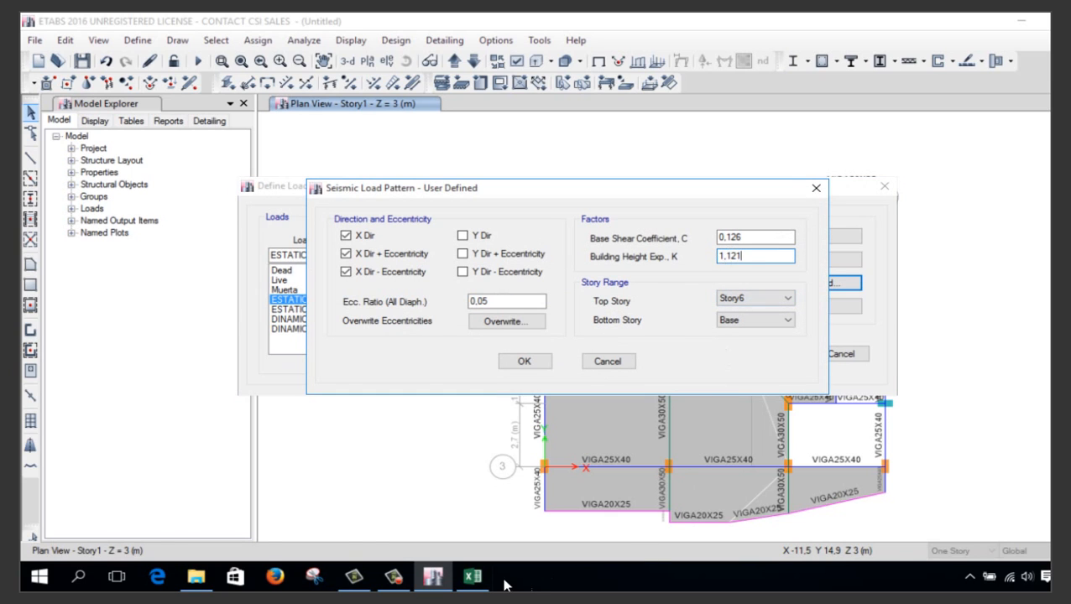
{"action": "left_click", "coordinate": [472, 577]}
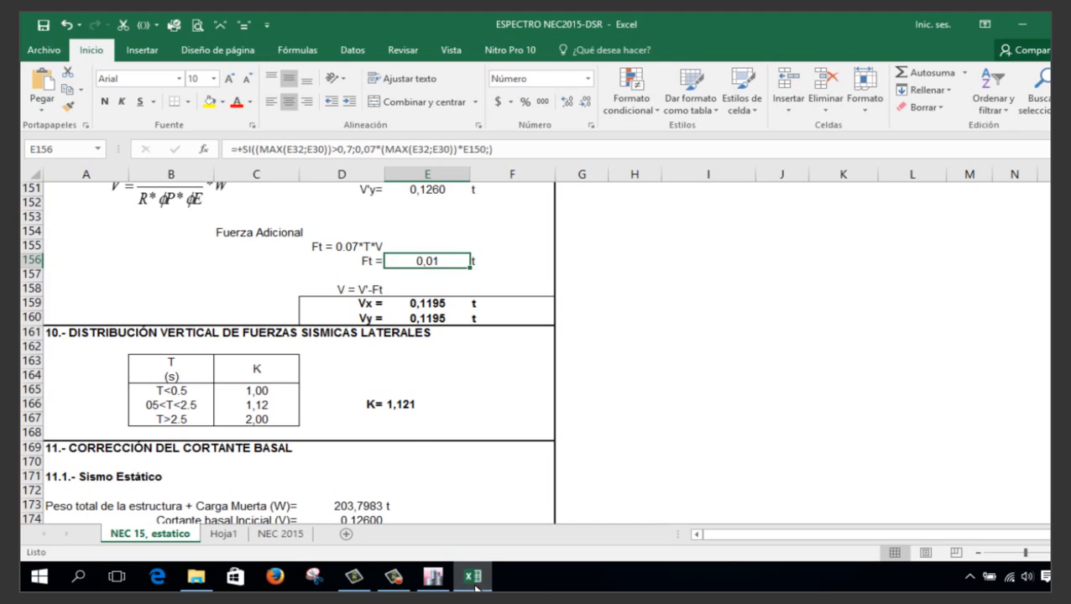
{"action": "left_click", "coordinate": [433, 577]}
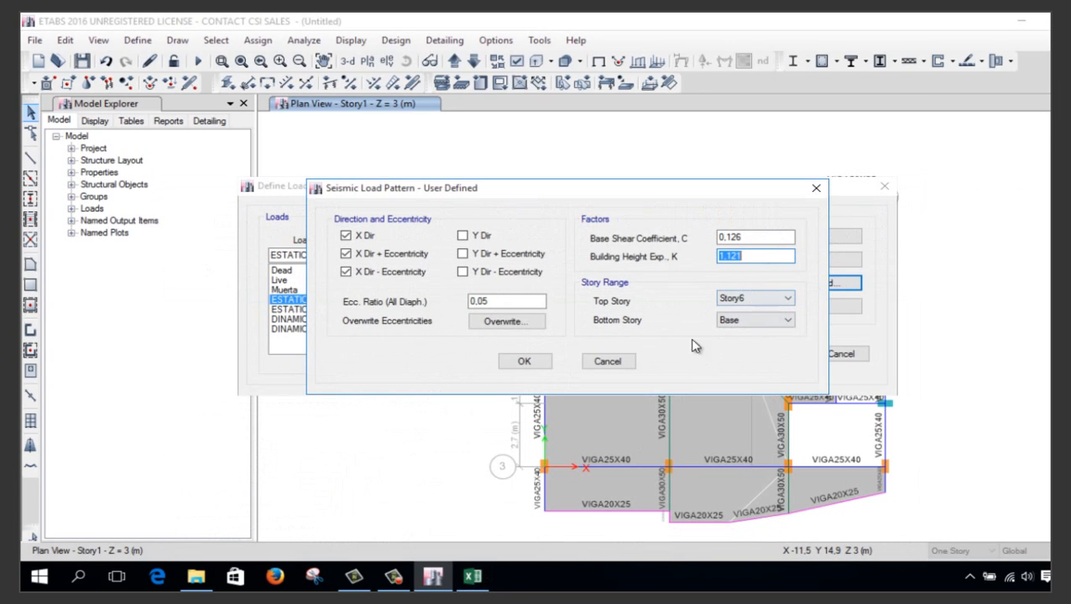
{"action": "left_click", "coordinate": [537, 362]}
Set the ESTATICOY pattern's building height exponent K to 1,121 and accept the load pattern definitions
{"action": "left_click", "coordinate": [640, 309]}
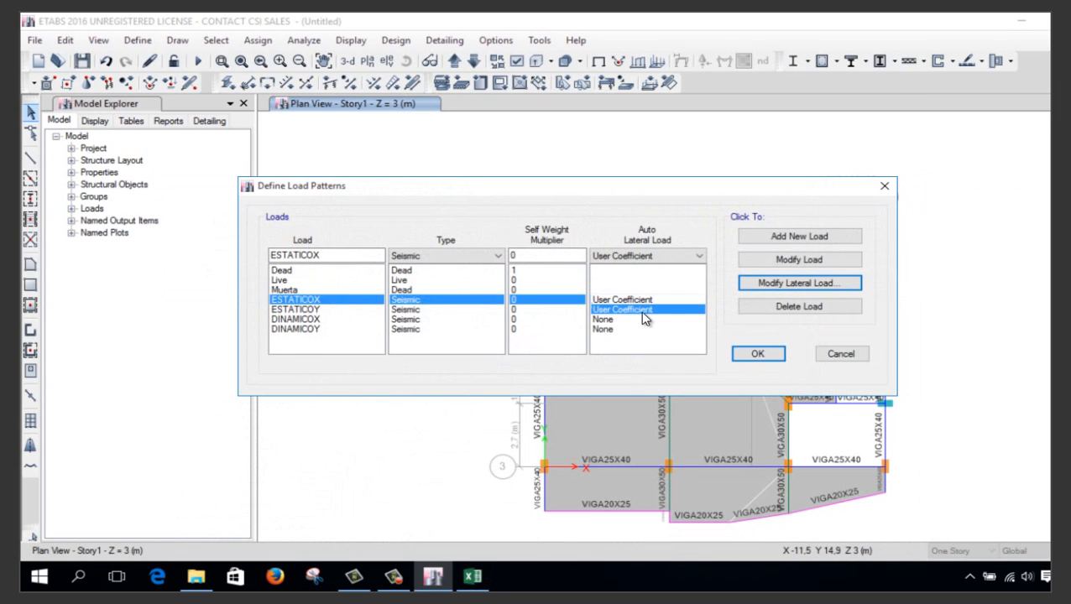
{"action": "left_click", "coordinate": [762, 284]}
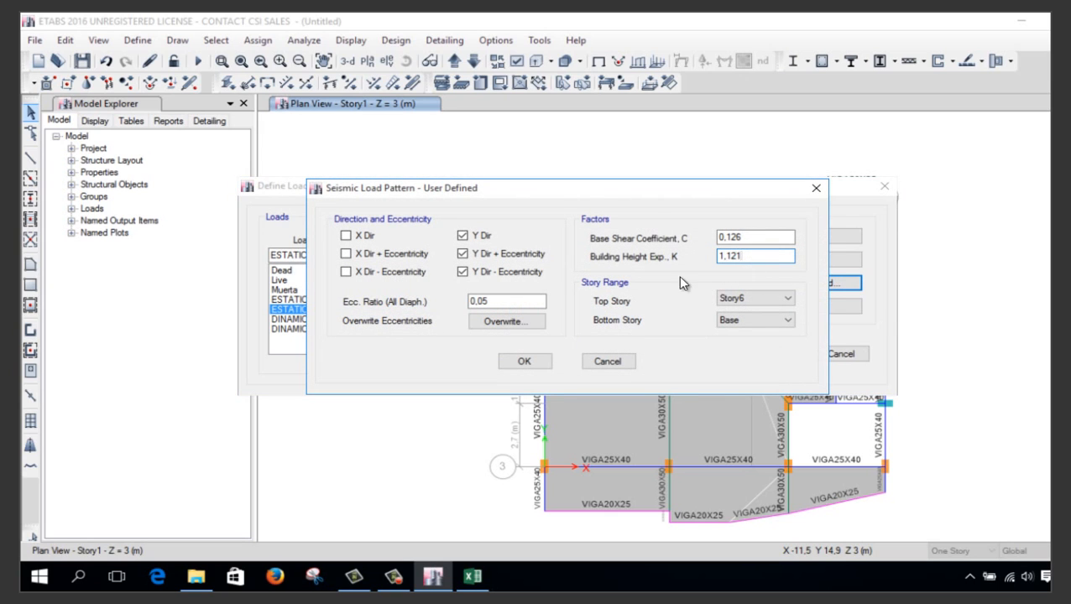
{"action": "left_click", "coordinate": [529, 363]}
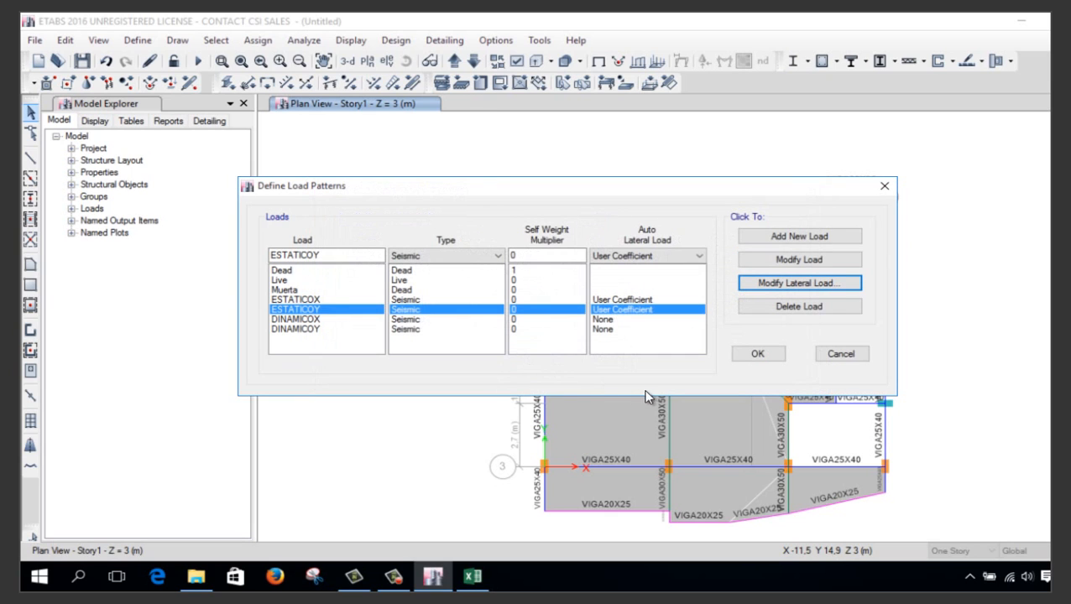
{"action": "left_click", "coordinate": [768, 356]}
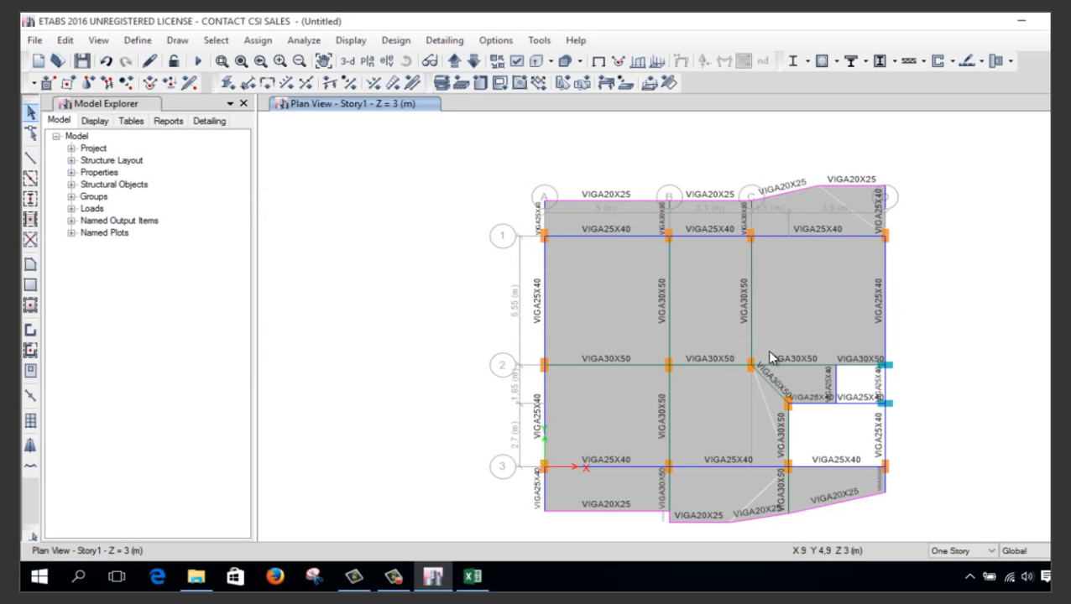
Return to the Excel sheet and try to link Vx in E159 directly to V'x in E150
{"action": "left_click", "coordinate": [468, 581]}
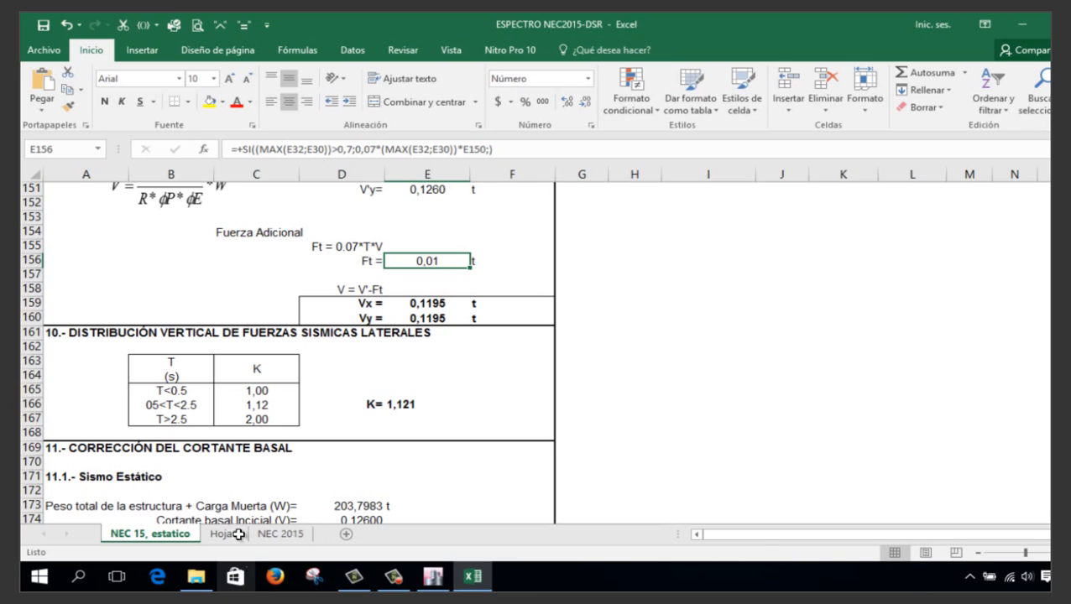
{"action": "left_click", "coordinate": [444, 304]}
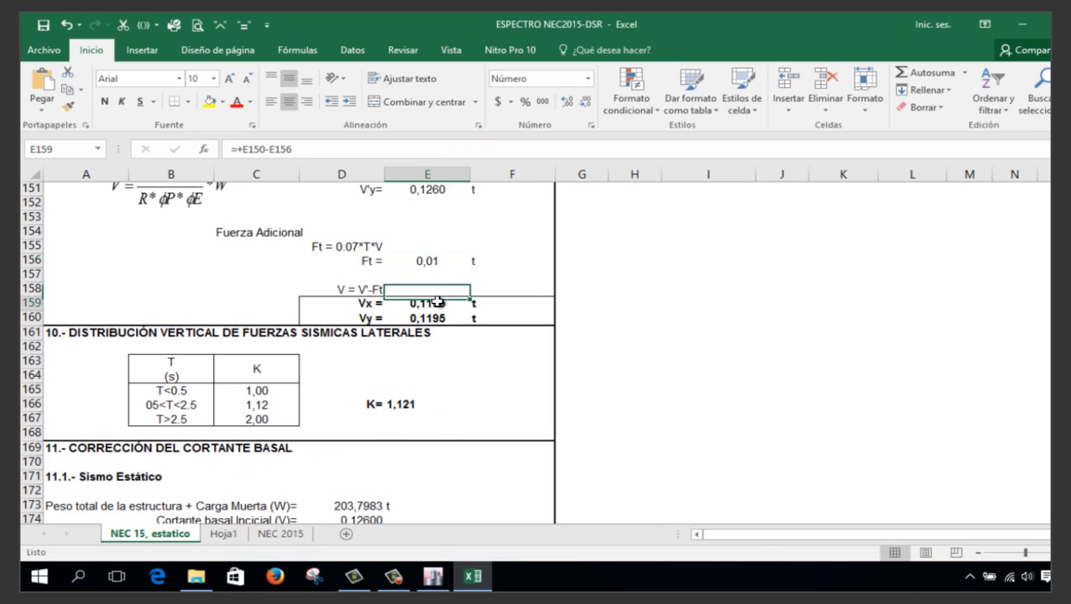
{"action": "type", "text": "+"}
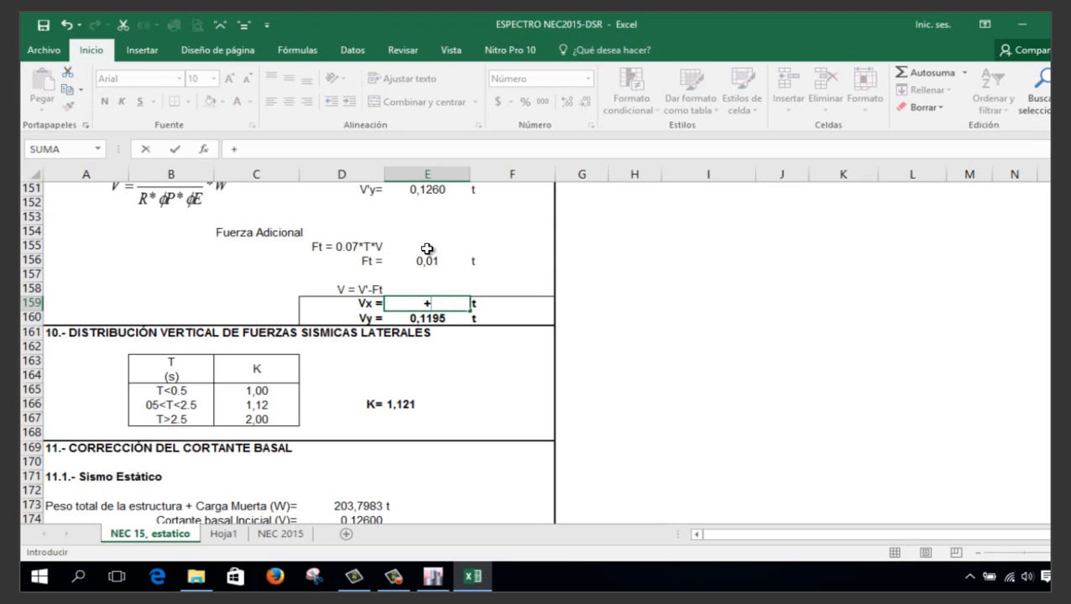
{"action": "scroll", "coordinate": [441, 272], "scroll_direction": "up", "scroll_amount": 1}
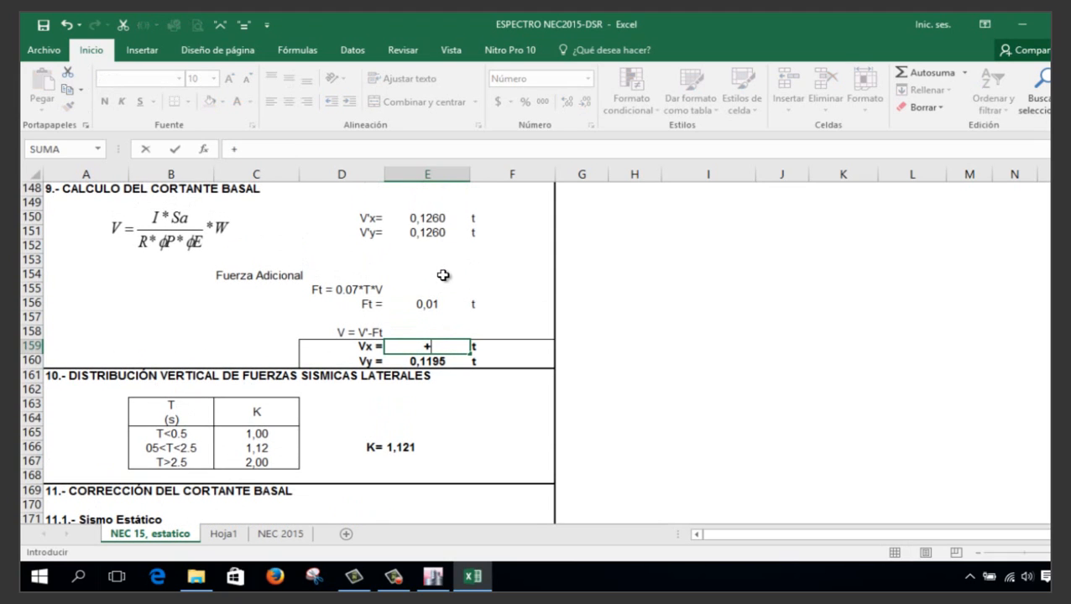
{"action": "left_click", "coordinate": [438, 219]}
{"action": "key", "text": "Escape"}
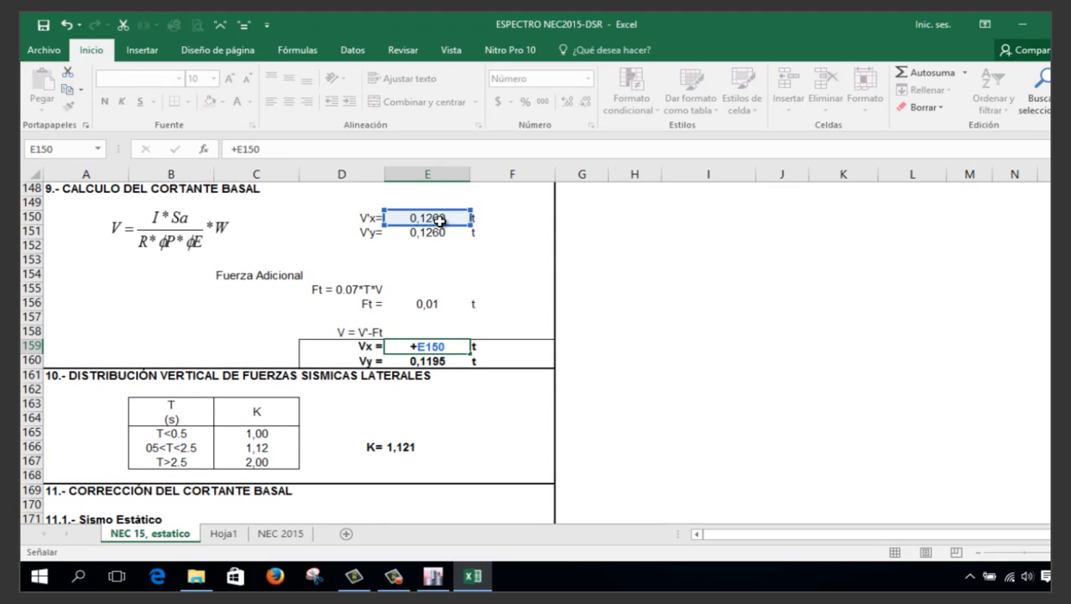
Set the additional force Ft in cell E156 to 0 in the base shear calculation
{"action": "double_click", "coordinate": [424, 308]}
{"action": "type", "text": "0"}
{"action": "key", "text": "Return"}
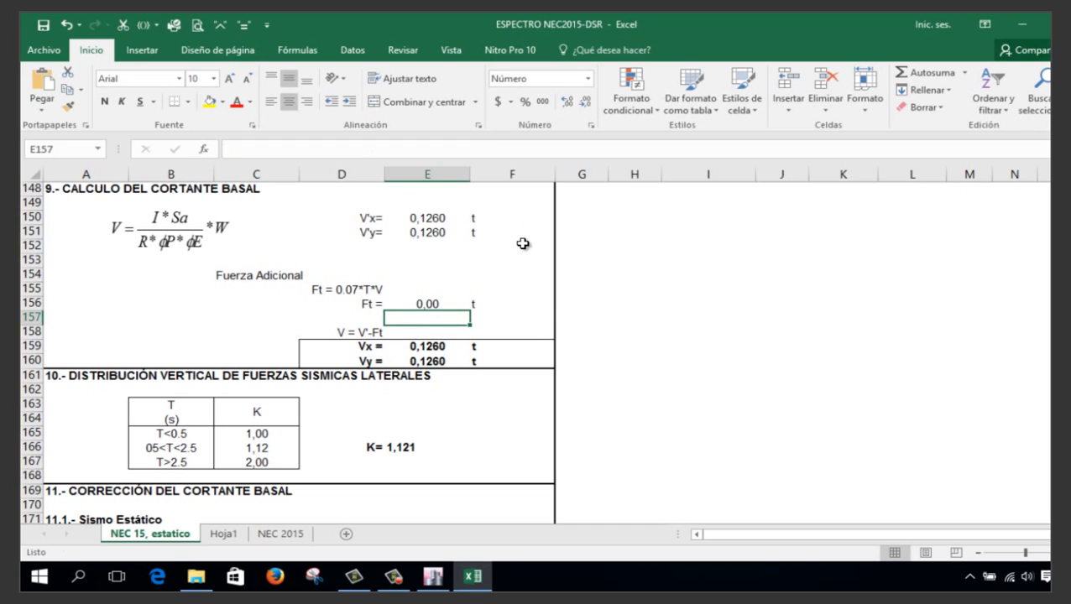
{"action": "scroll", "coordinate": [493, 325], "scroll_direction": "down", "scroll_amount": 1}
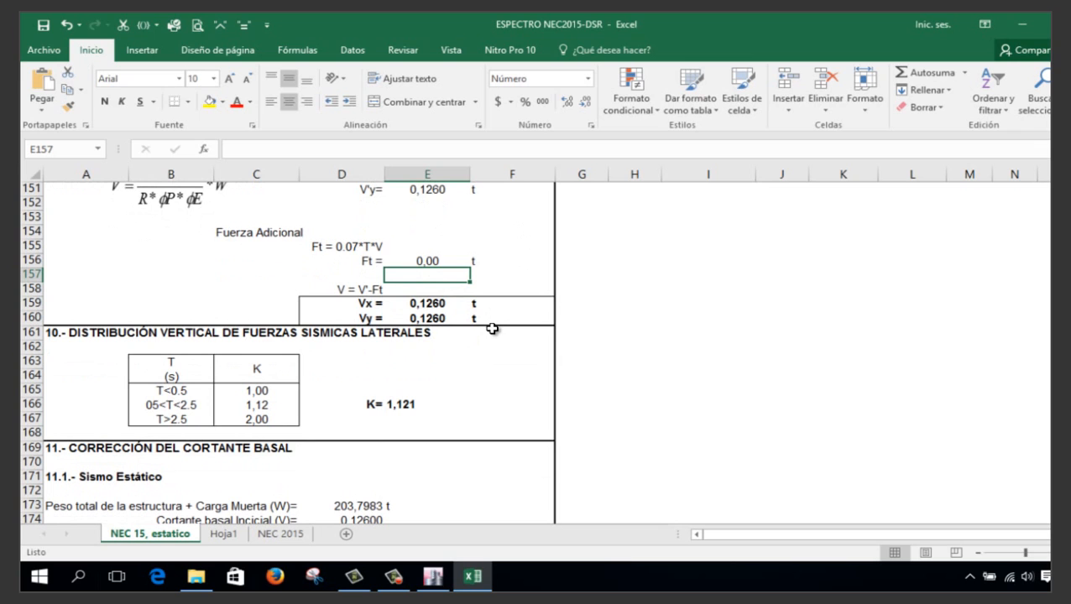
Examine the design spectrum charts and the period and acceleration columns on the NEC 2015 sheet
{"action": "left_click", "coordinate": [276, 535]}
{"action": "scroll", "coordinate": [663, 419], "scroll_direction": "down", "scroll_amount": 1}
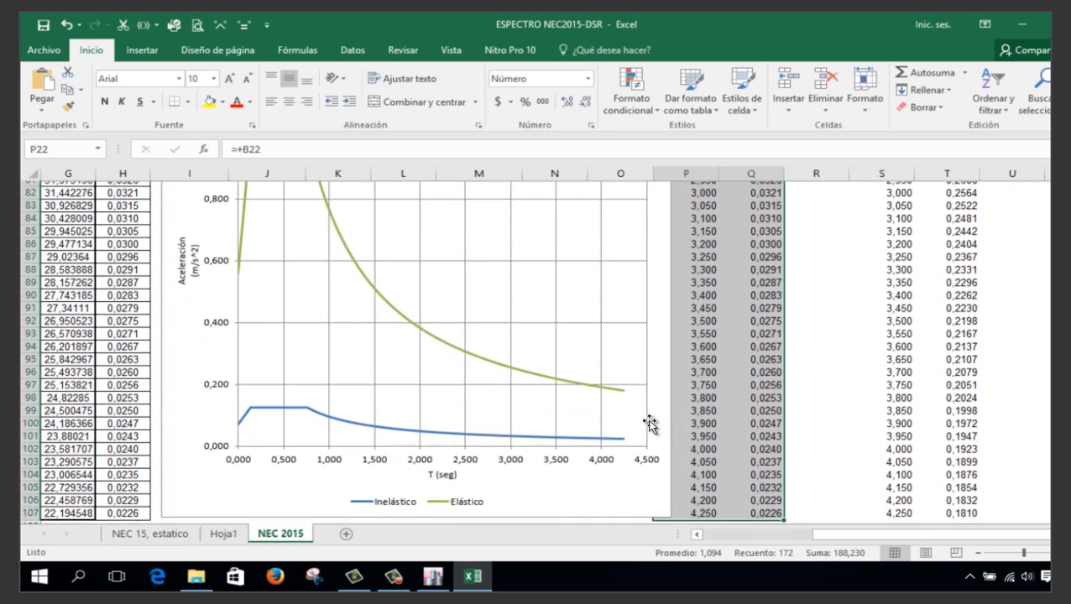
{"action": "scroll", "coordinate": [650, 423], "scroll_direction": "up", "scroll_amount": 2}
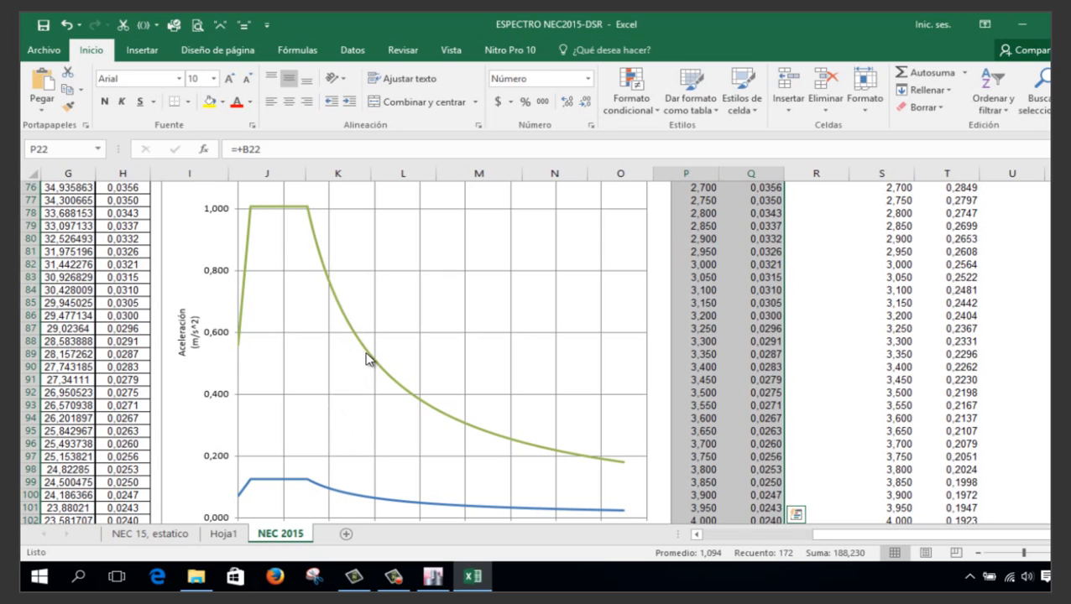
{"action": "scroll", "coordinate": [763, 418], "scroll_direction": "up", "scroll_amount": 2}
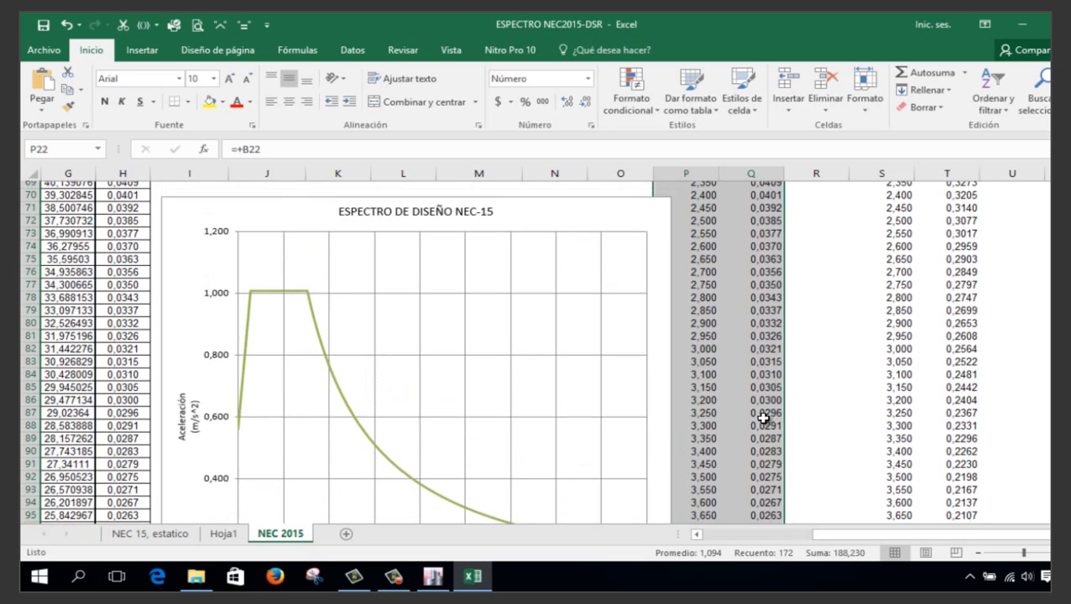
{"action": "scroll", "coordinate": [763, 417], "scroll_direction": "up", "scroll_amount": 12}
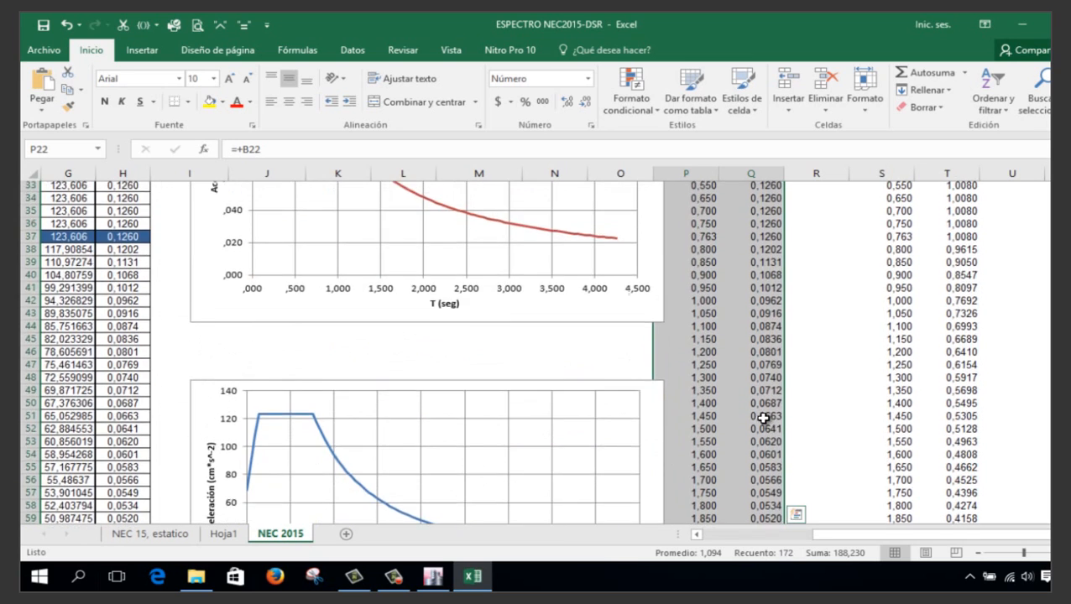
{"action": "scroll", "coordinate": [764, 417], "scroll_direction": "up", "scroll_amount": 4}
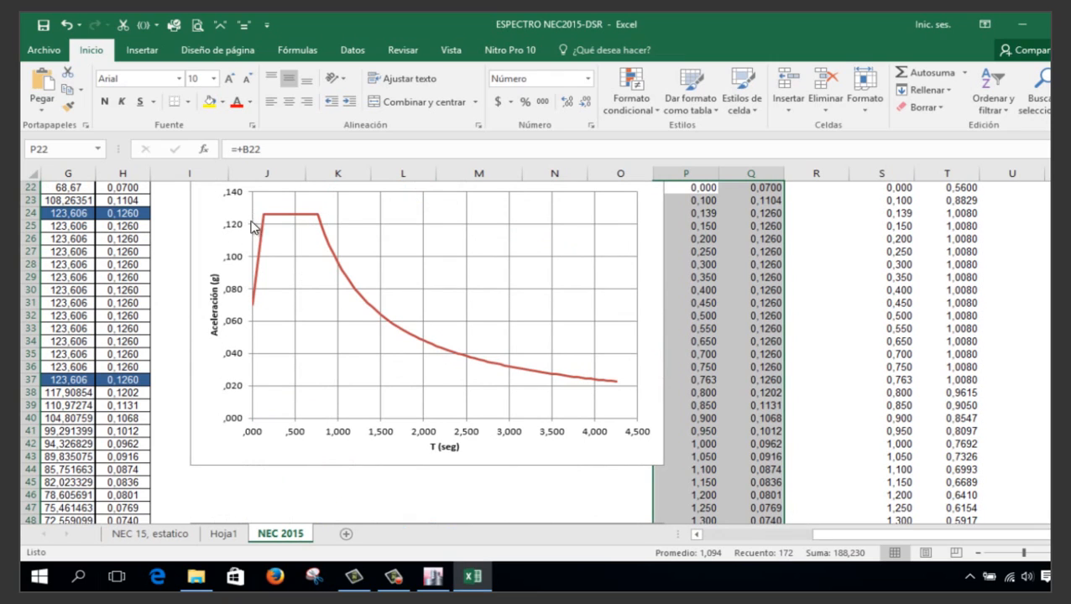
{"action": "scroll", "coordinate": [637, 391], "scroll_direction": "up", "scroll_amount": 3}
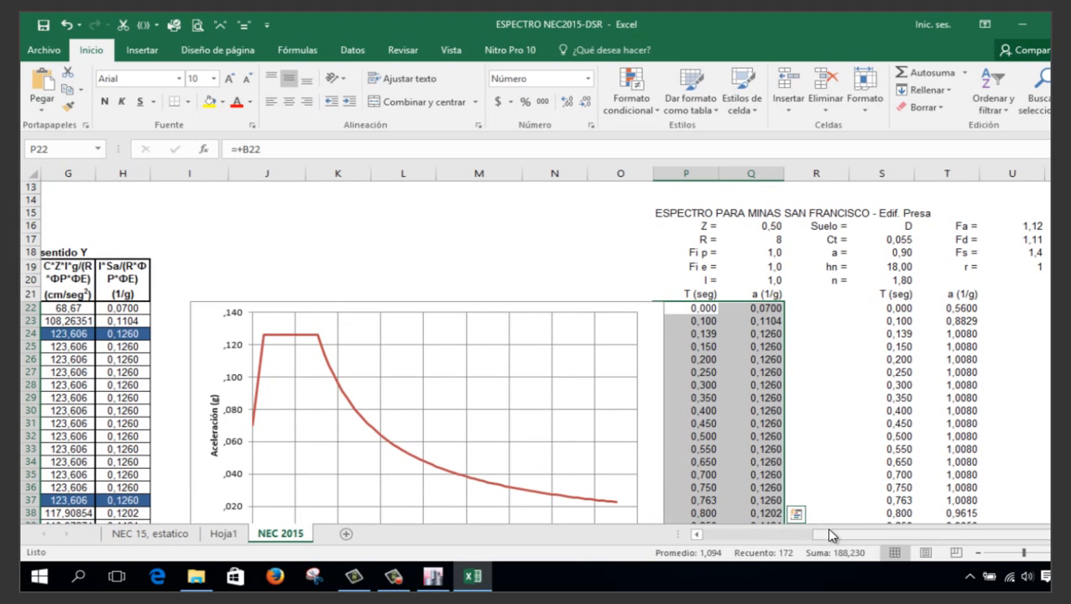
{"action": "left_click_drag", "start_coordinate": [825, 530], "coordinate": [684, 544]}
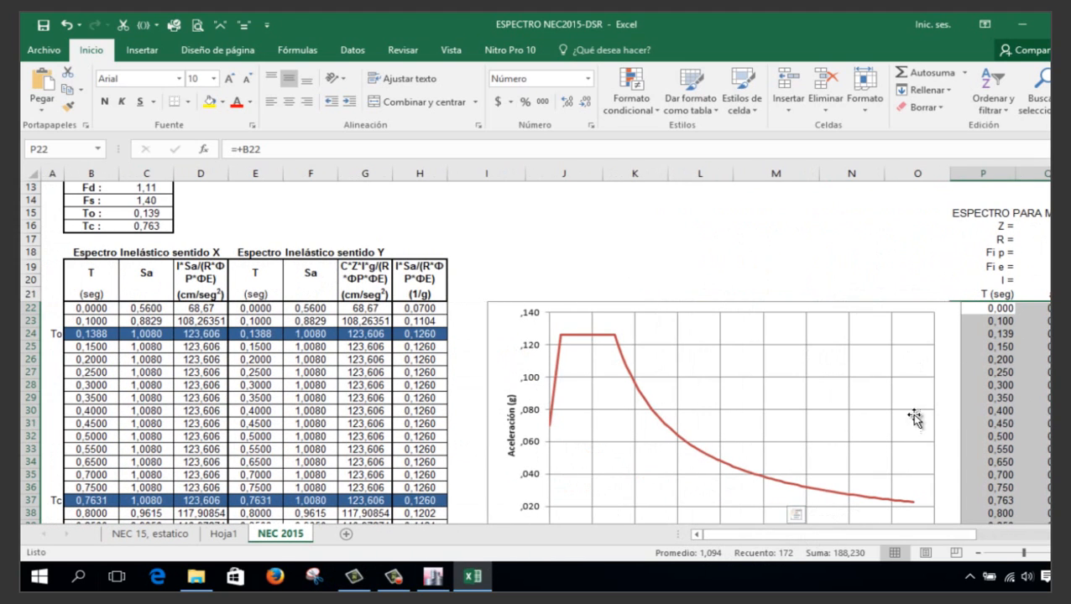
{"action": "left_click_drag", "start_coordinate": [815, 540], "coordinate": [902, 541]}
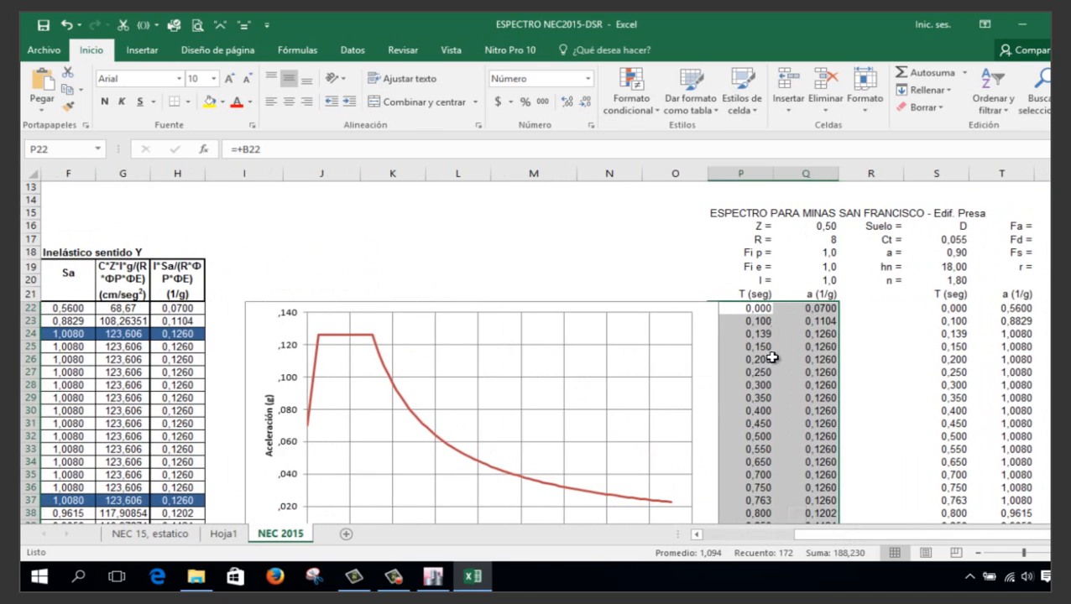
Examine the period and acceleration columns and the period entries around the To and Tc rows of the spectrum table
{"action": "scroll", "coordinate": [840, 413], "scroll_direction": "down", "scroll_amount": 16}
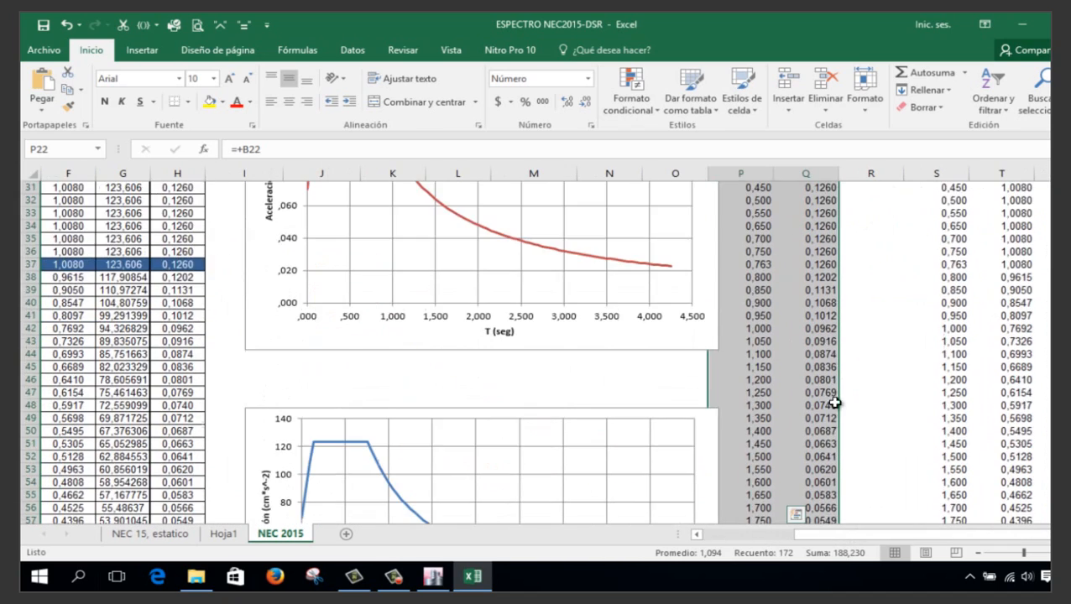
{"action": "scroll", "coordinate": [822, 378], "scroll_direction": "up", "scroll_amount": 14}
{"action": "scroll", "coordinate": [763, 259], "scroll_direction": "up", "scroll_amount": 2}
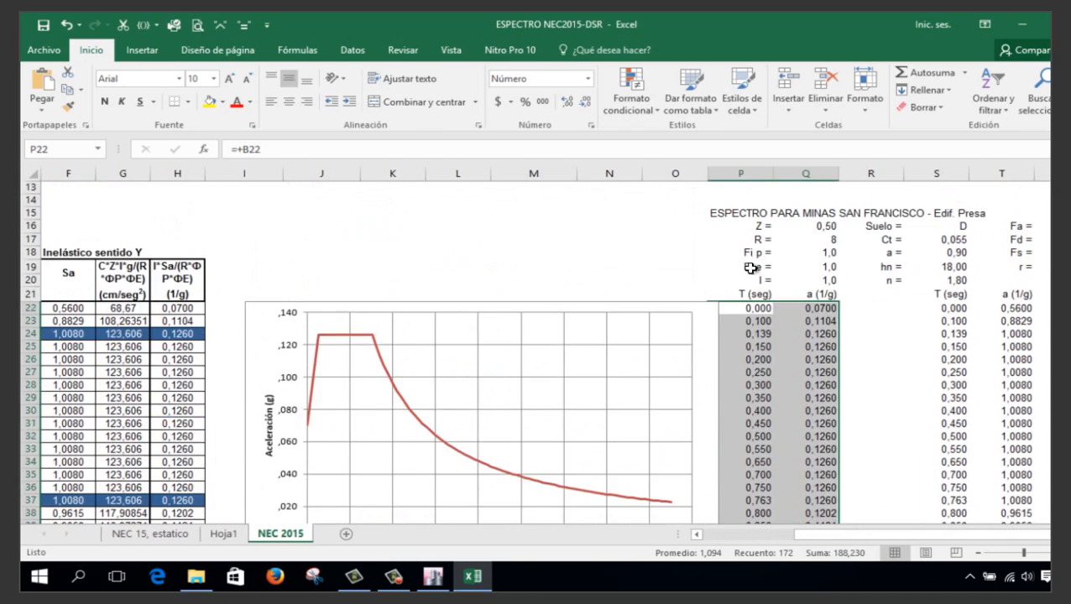
{"action": "left_click_drag", "start_coordinate": [809, 535], "coordinate": [720, 534]}
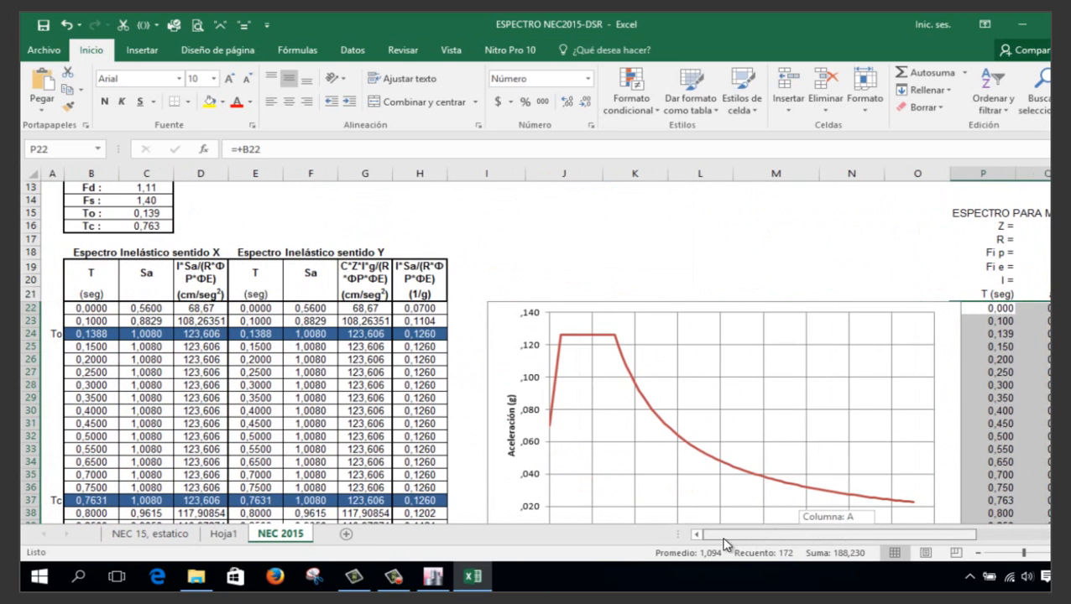
{"action": "left_click", "coordinate": [90, 308]}
{"action": "left_click", "coordinate": [92, 321]}
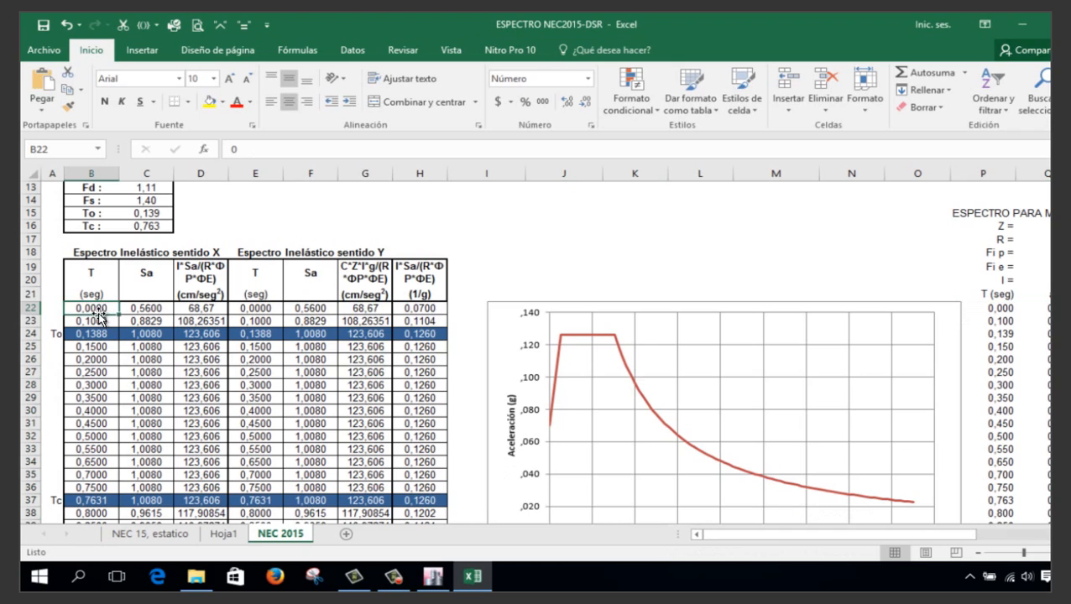
{"action": "left_click", "coordinate": [59, 334]}
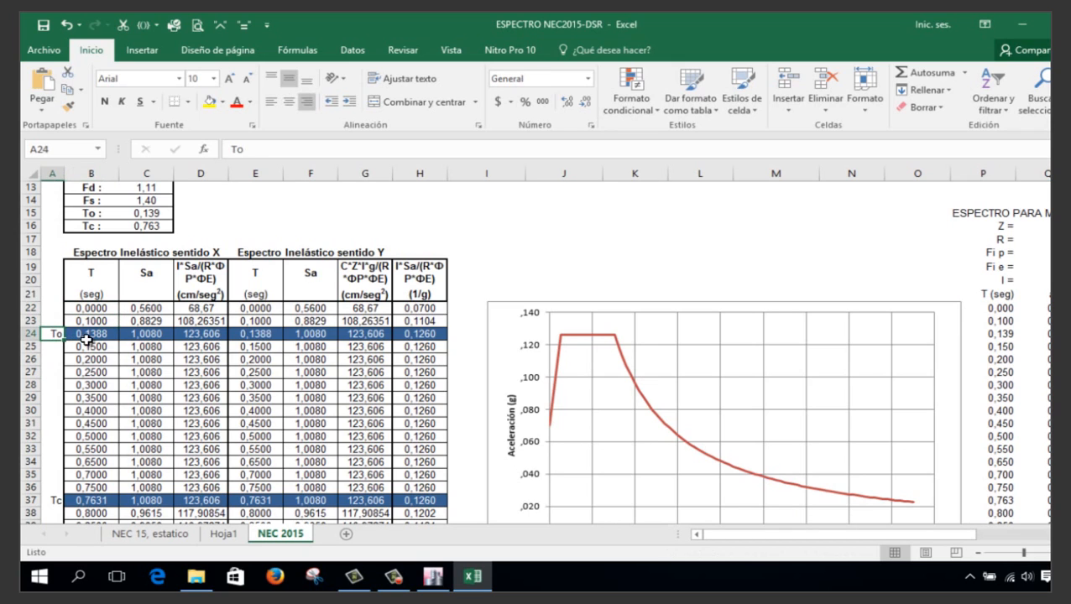
{"action": "left_click", "coordinate": [89, 336]}
{"action": "left_click", "coordinate": [88, 346]}
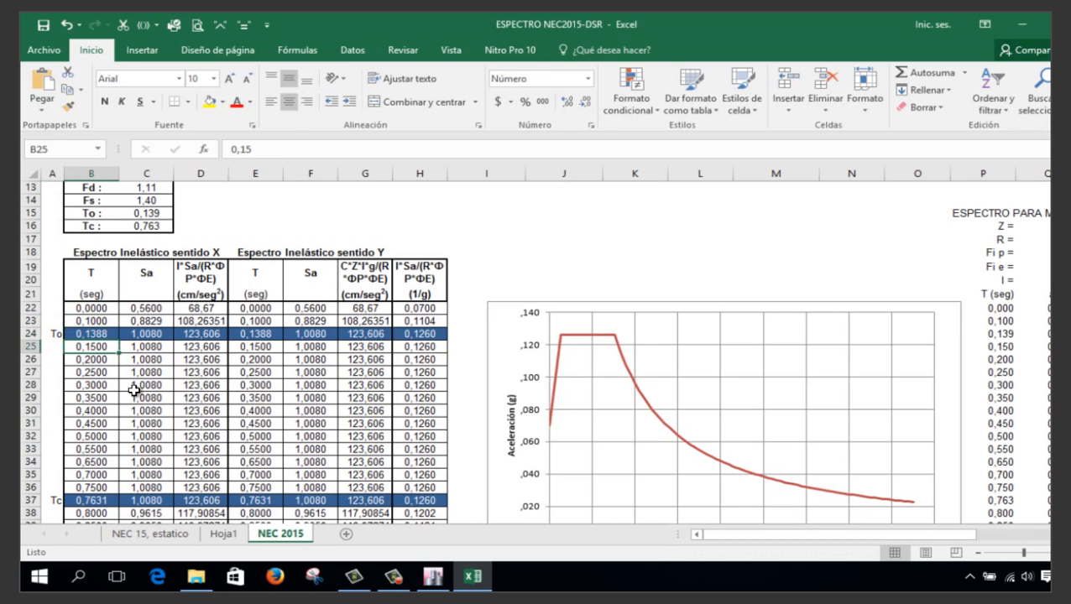
{"action": "scroll", "coordinate": [110, 383], "scroll_direction": "down", "scroll_amount": 3}
{"action": "left_click", "coordinate": [107, 367]}
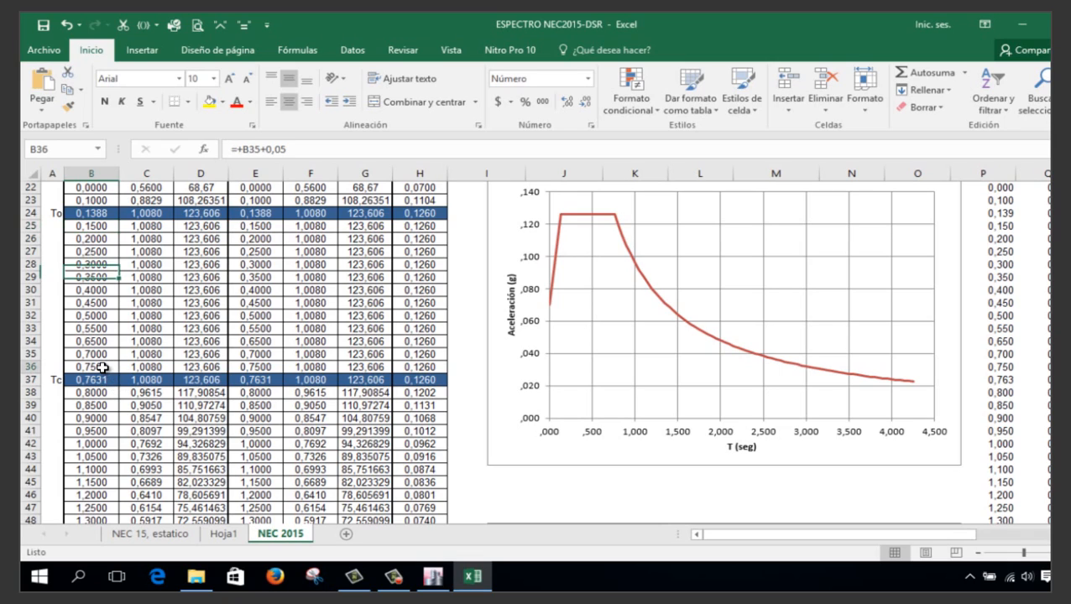
{"action": "left_click", "coordinate": [74, 383]}
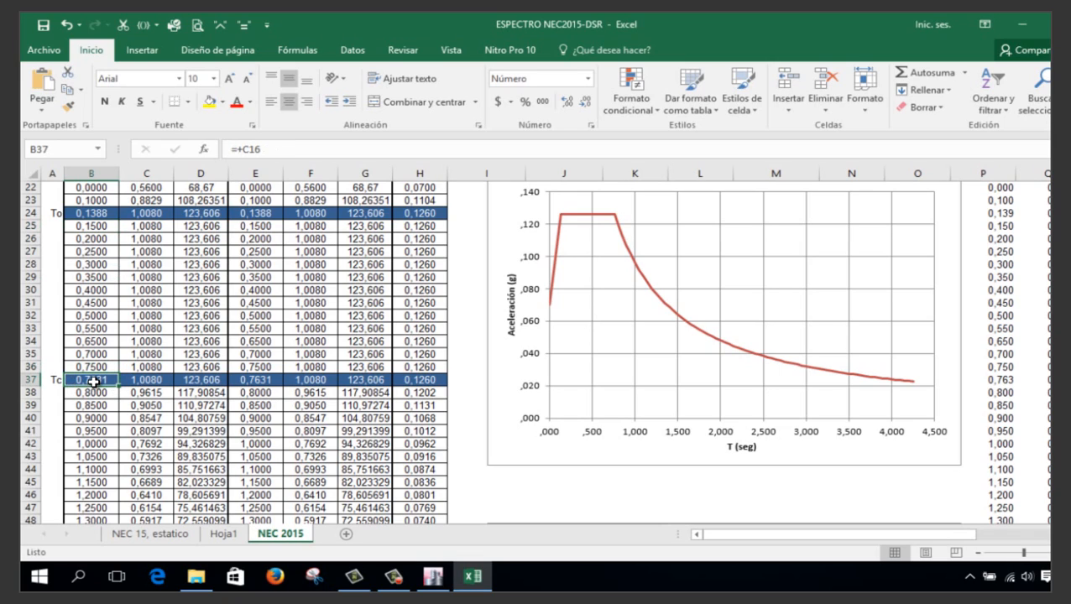
{"action": "left_click", "coordinate": [97, 393]}
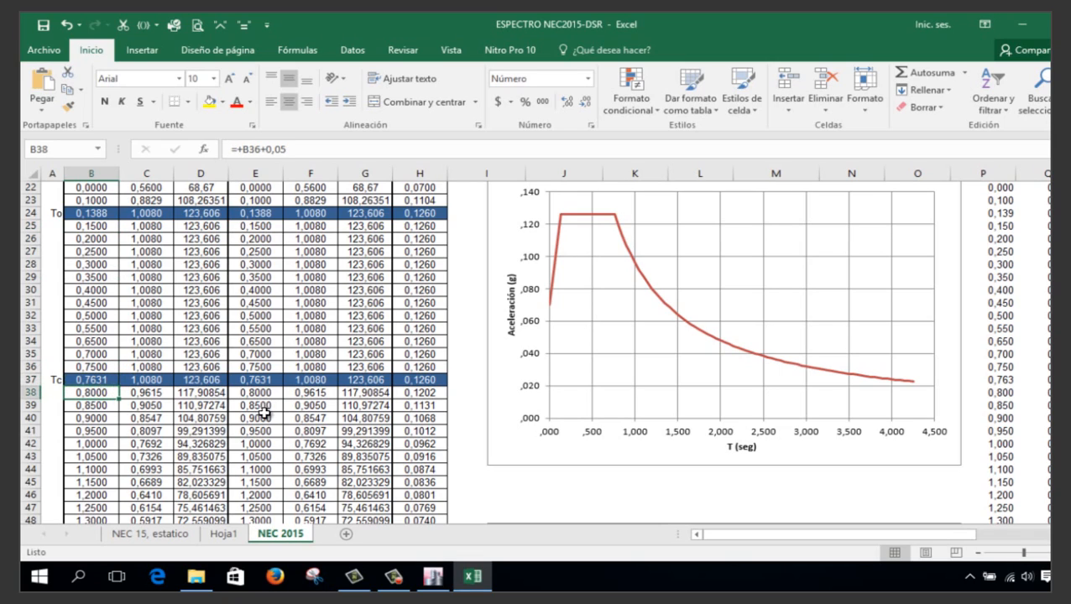
Copy the inelastic spectrum's period and acceleration values in P22:Q107
{"action": "left_click_drag", "start_coordinate": [777, 537], "coordinate": [890, 530]}
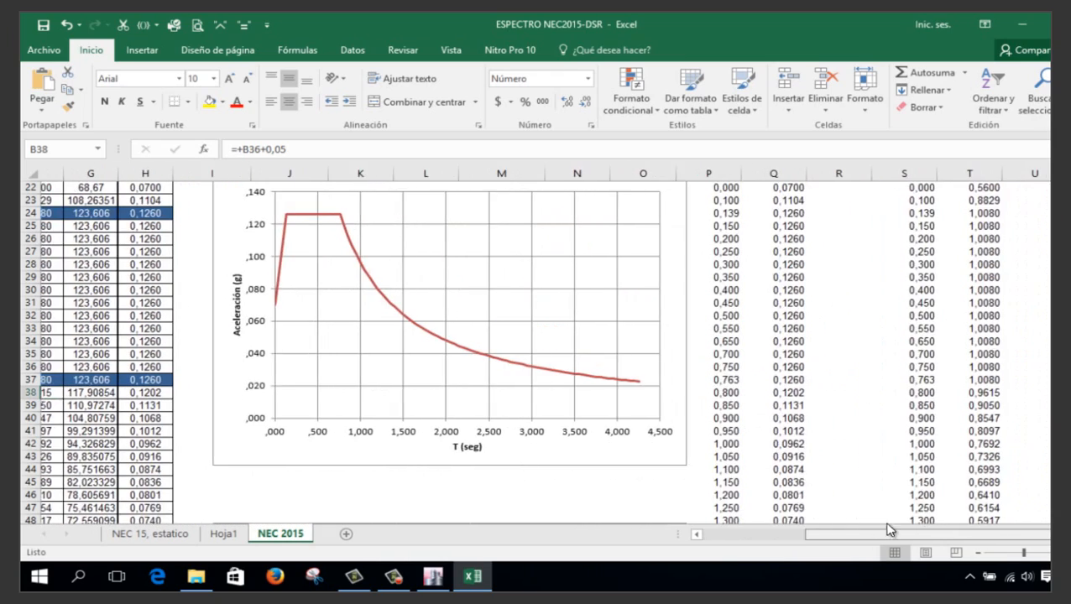
{"action": "scroll", "coordinate": [880, 468], "scroll_direction": "up", "scroll_amount": 4}
{"action": "left_click_drag", "start_coordinate": [685, 385], "coordinate": [754, 454]}
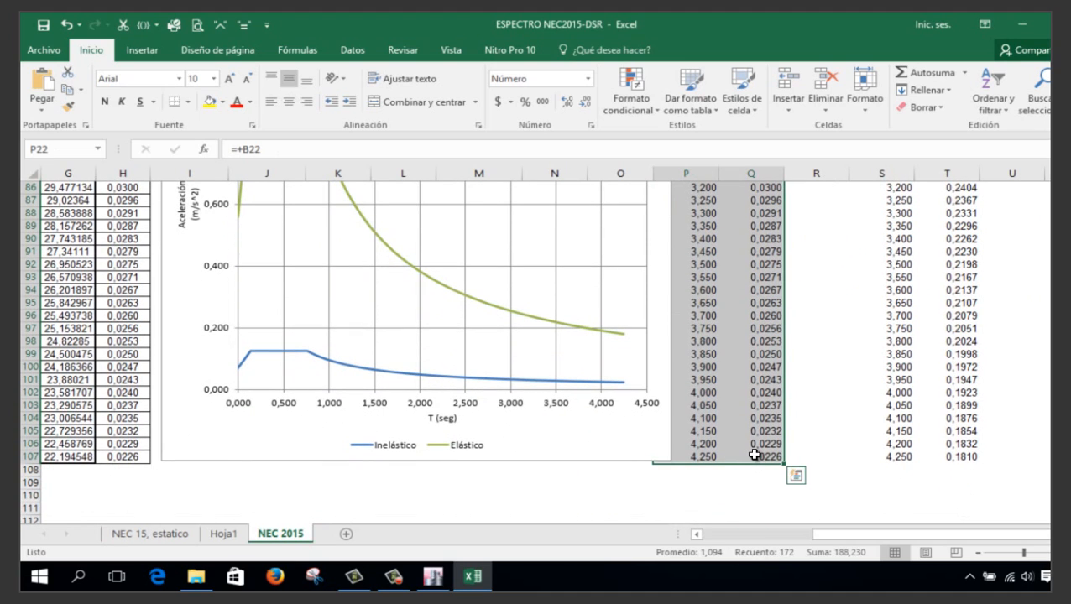
{"action": "key", "text": "ctrl+c"}
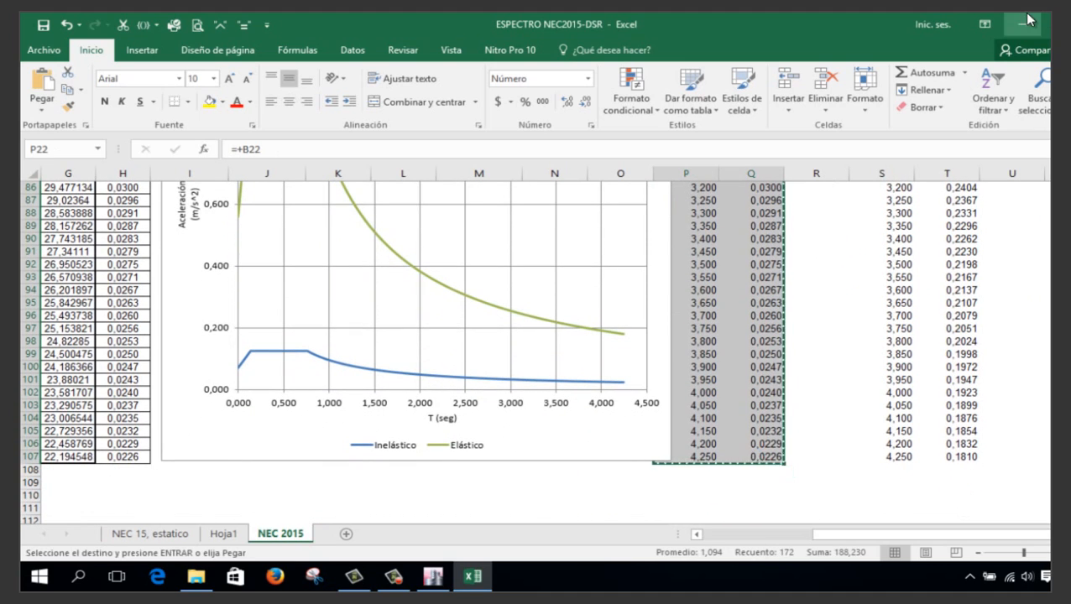
Minimize the workbook and create a new text document on the desktop named NEC-15-EXAMEN
{"action": "left_click", "coordinate": [1028, 21]}
{"action": "left_click", "coordinate": [1021, 20]}
{"action": "left_click", "coordinate": [1015, 18]}
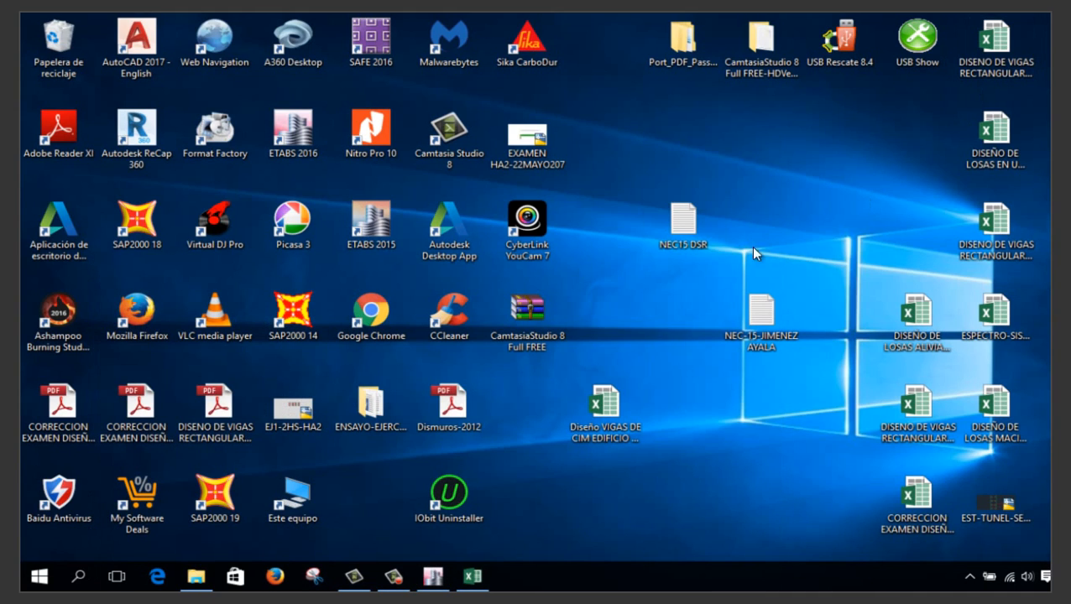
{"action": "right_click", "coordinate": [741, 149]}
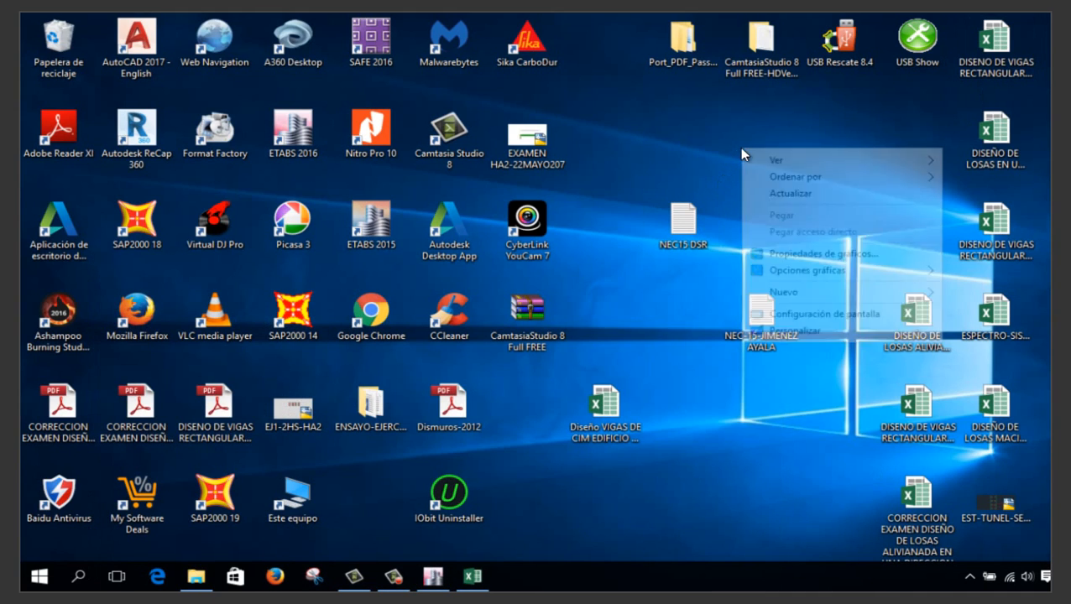
{"action": "mouse_move", "coordinate": [803, 297]}
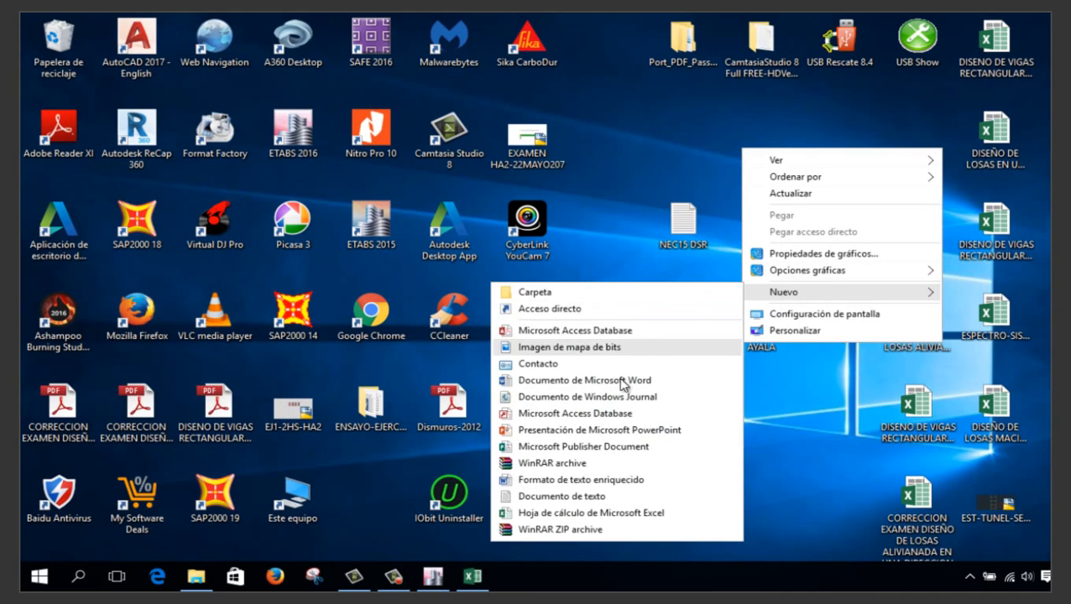
{"action": "left_click", "coordinate": [561, 497]}
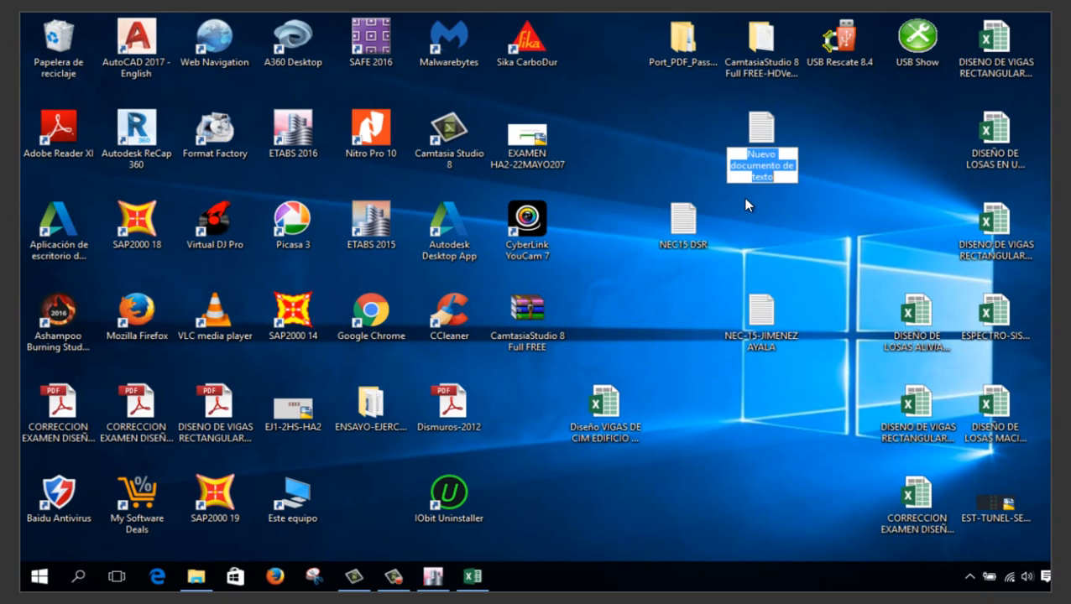
{"action": "type", "text": "NEC-"}
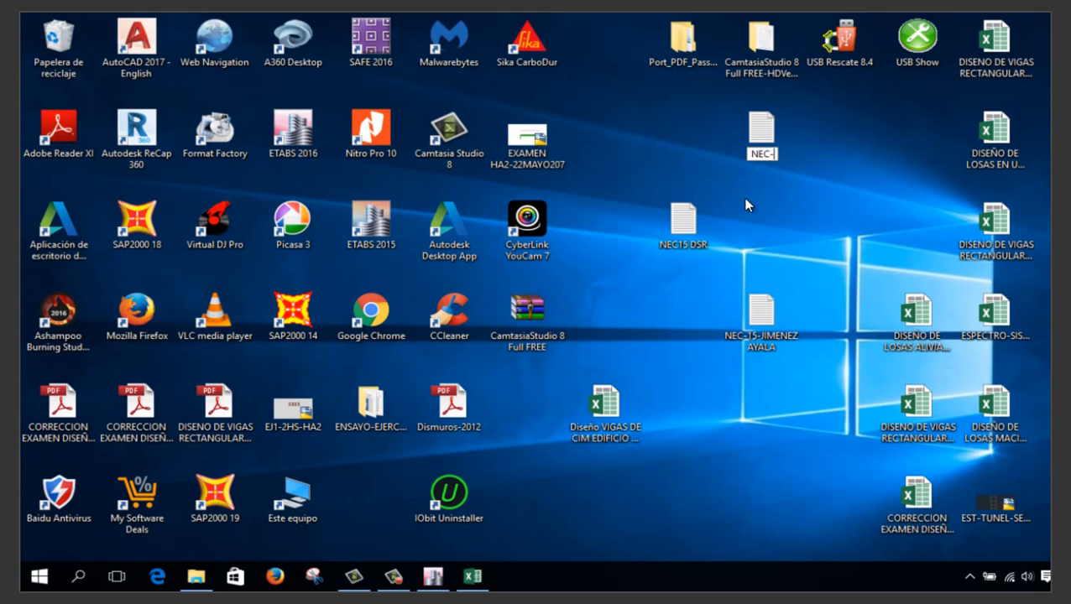
{"action": "type", "text": "15-EXAMEN"}
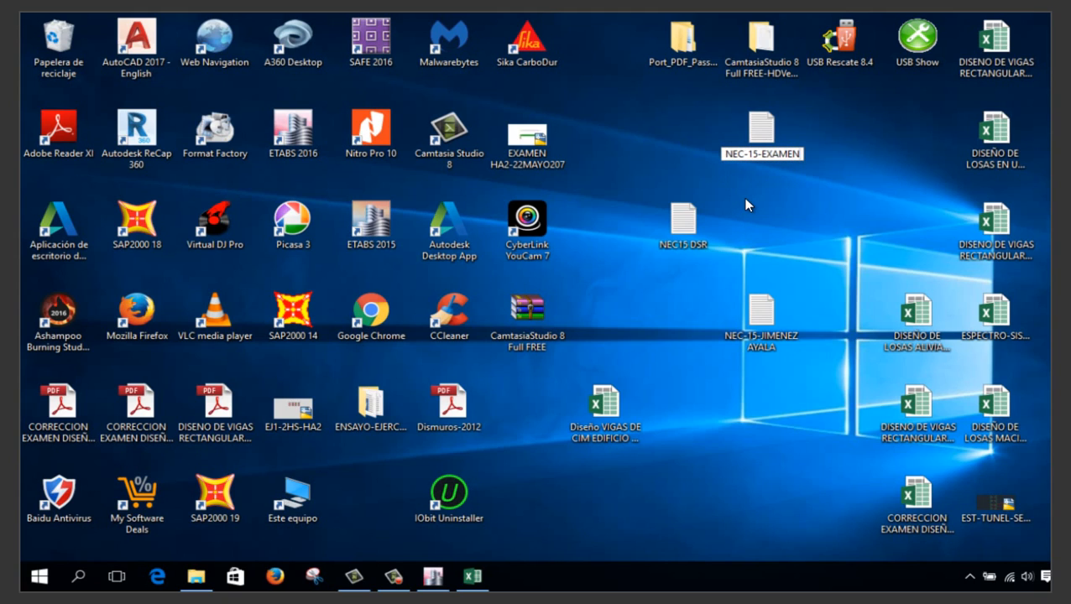
{"action": "key", "text": "Return"}
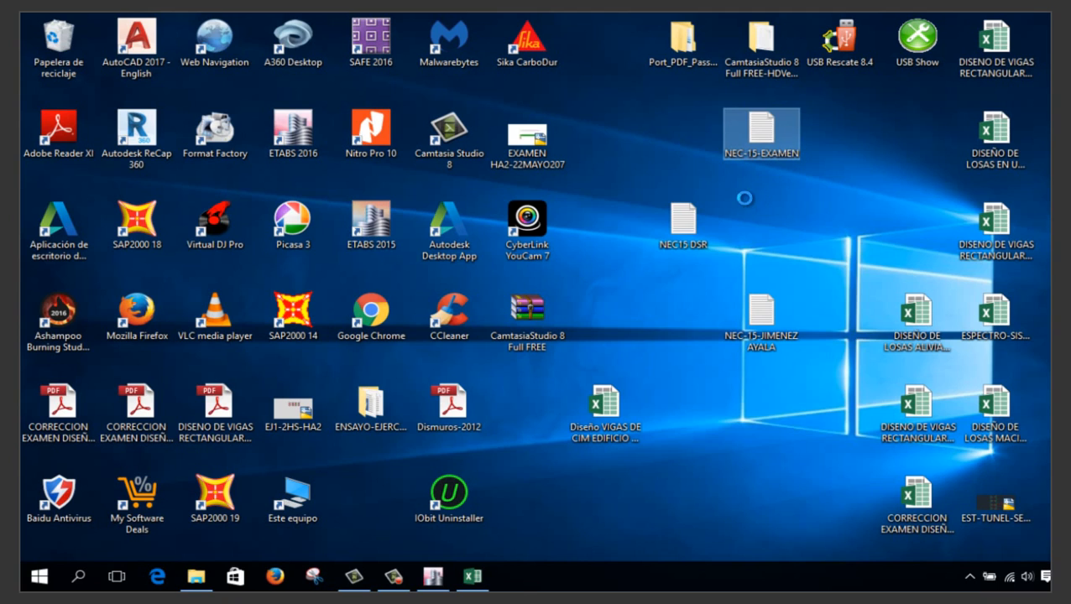
Paste the copied spectrum values into the NEC-15-EXAMEN text file, then close it saving the changes
{"action": "key", "text": "ctrl+v"}
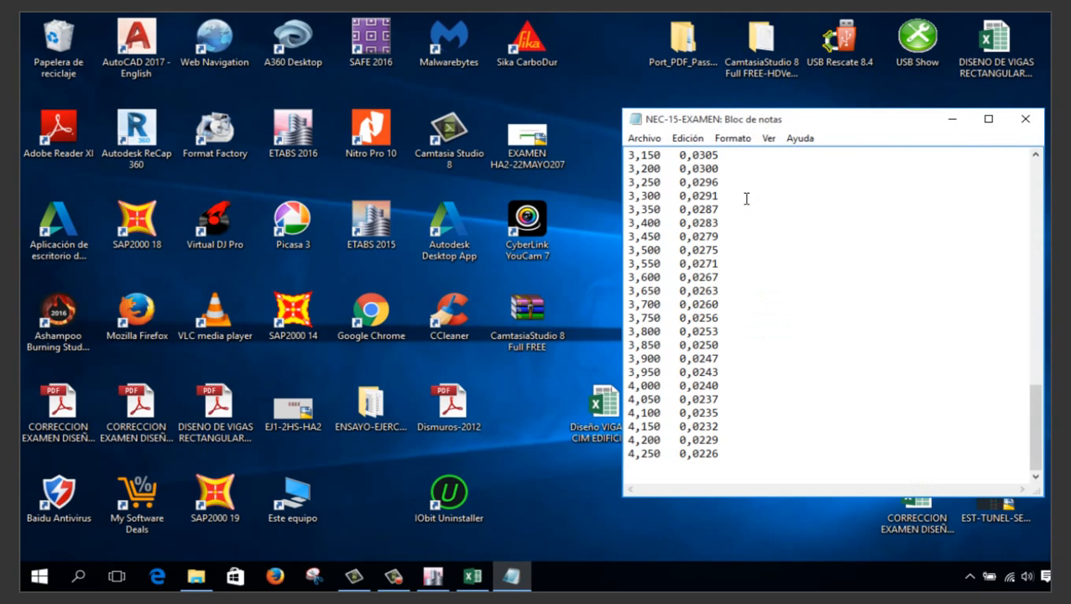
{"action": "left_click", "coordinate": [1025, 119]}
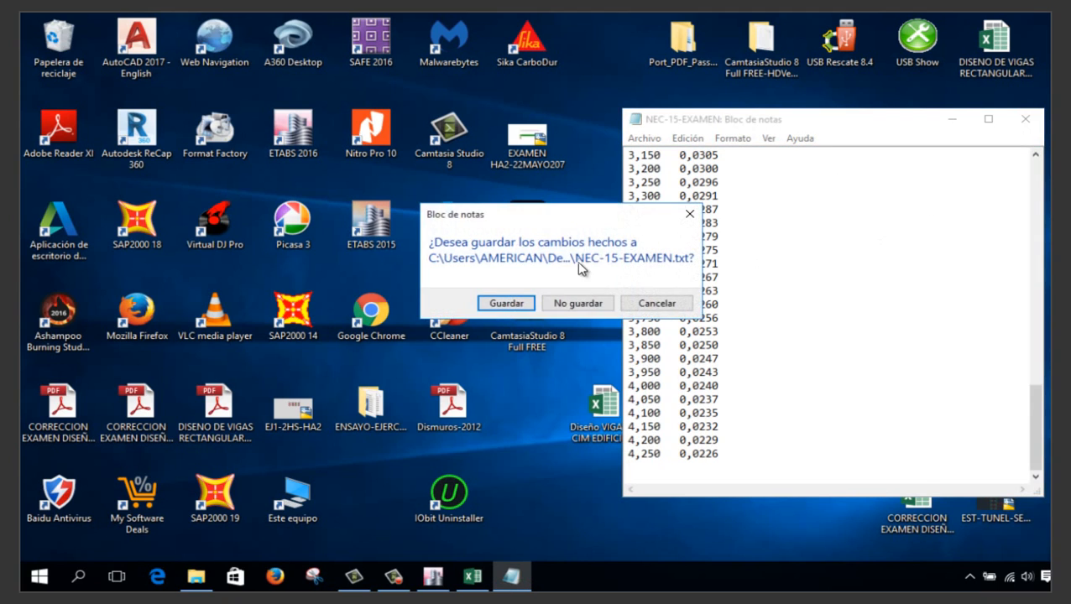
{"action": "left_click", "coordinate": [506, 304]}
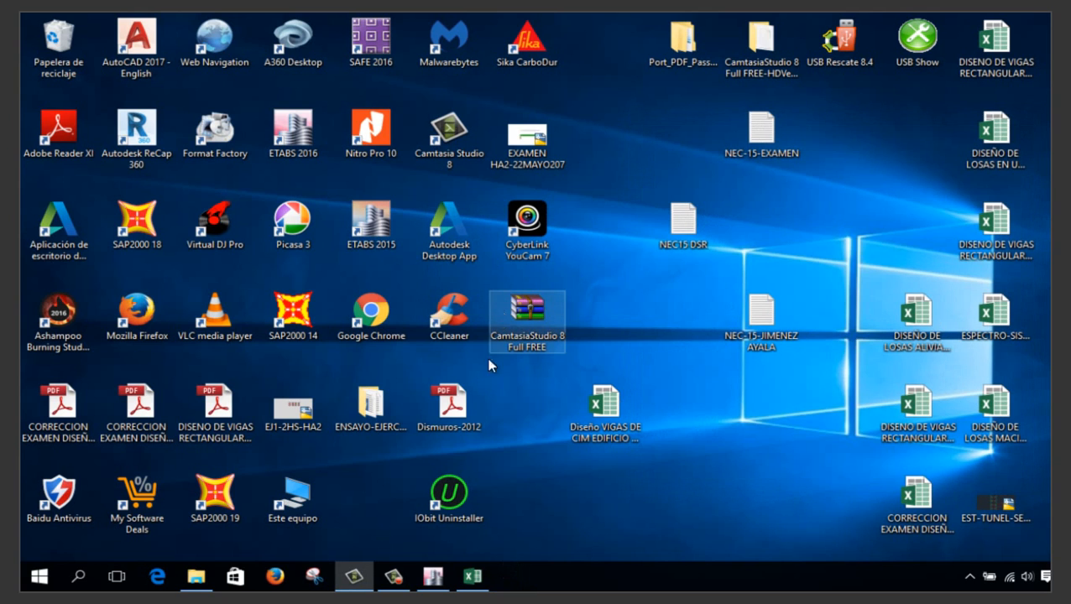
Switch to ETABS and add a new response spectrum function of type From File
{"action": "left_click", "coordinate": [433, 576]}
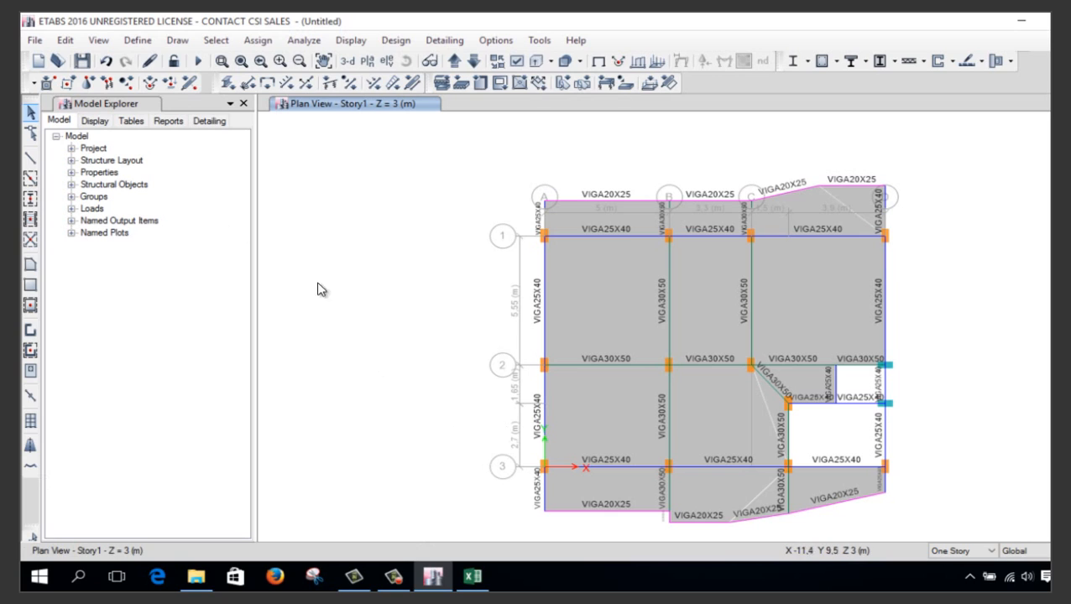
{"action": "left_click", "coordinate": [137, 40]}
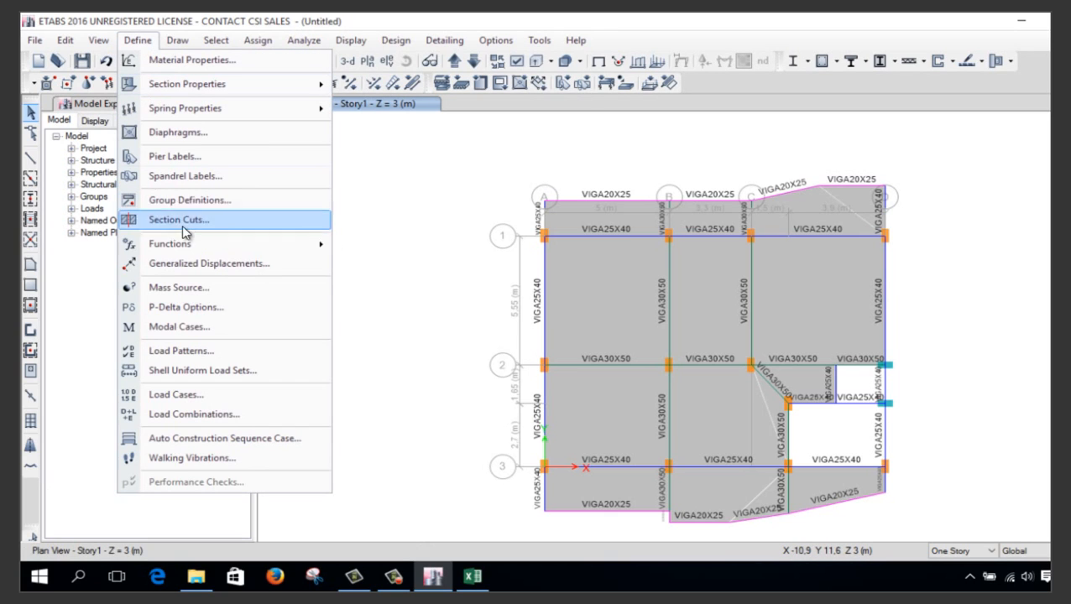
{"action": "mouse_move", "coordinate": [204, 247]}
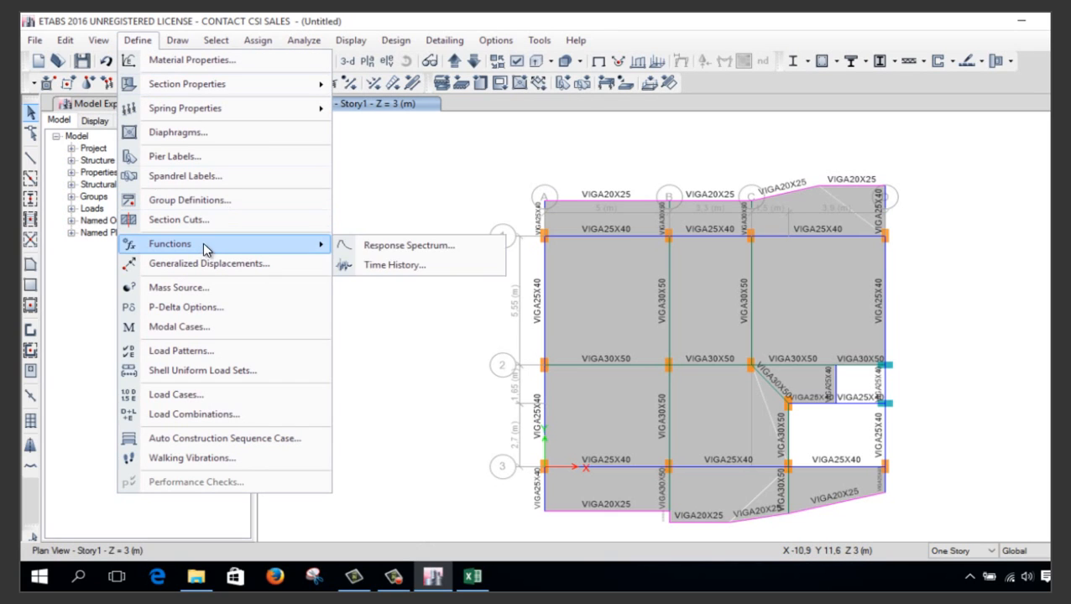
{"action": "left_click", "coordinate": [362, 245]}
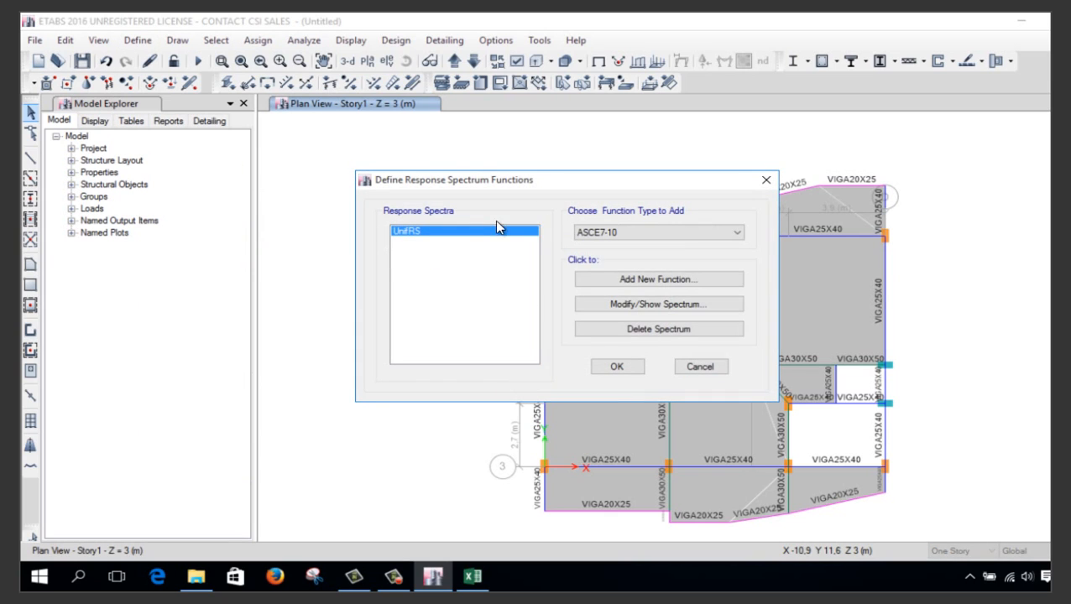
{"action": "left_click", "coordinate": [599, 234]}
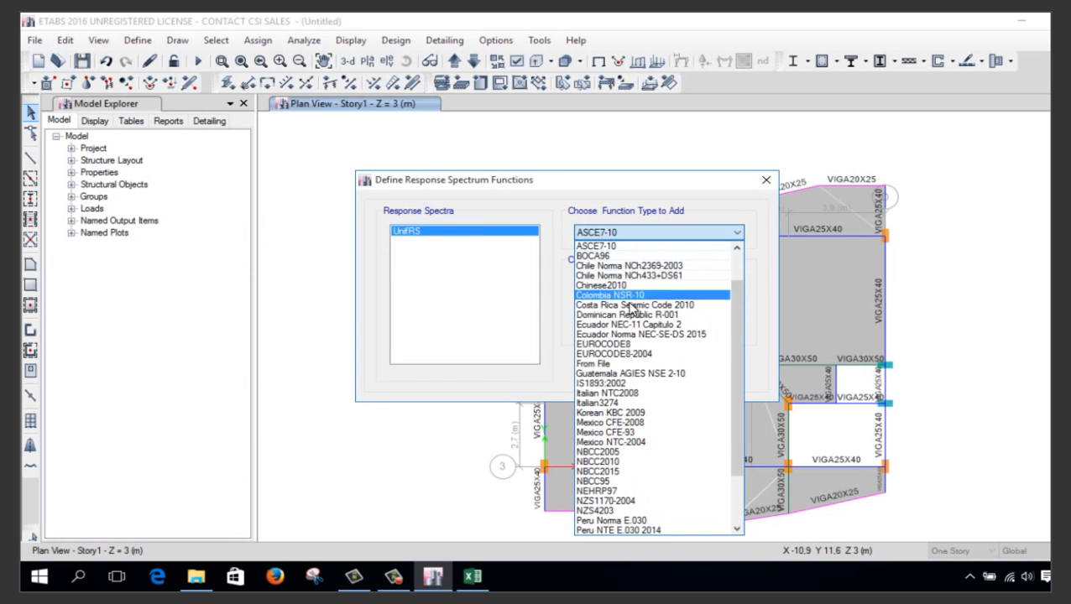
{"action": "left_click", "coordinate": [649, 364]}
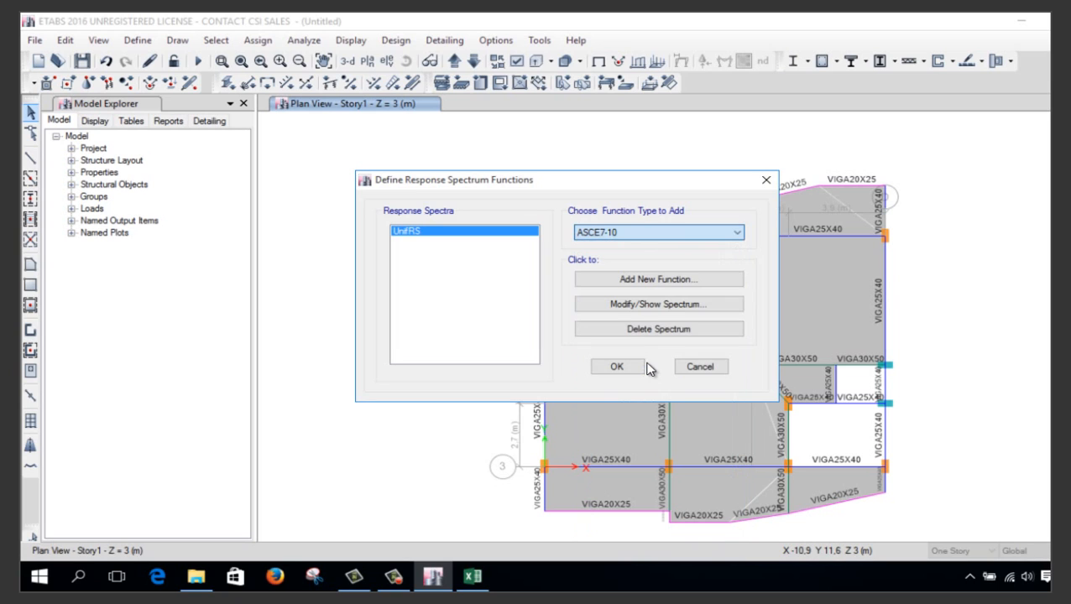
{"action": "left_click", "coordinate": [674, 283]}
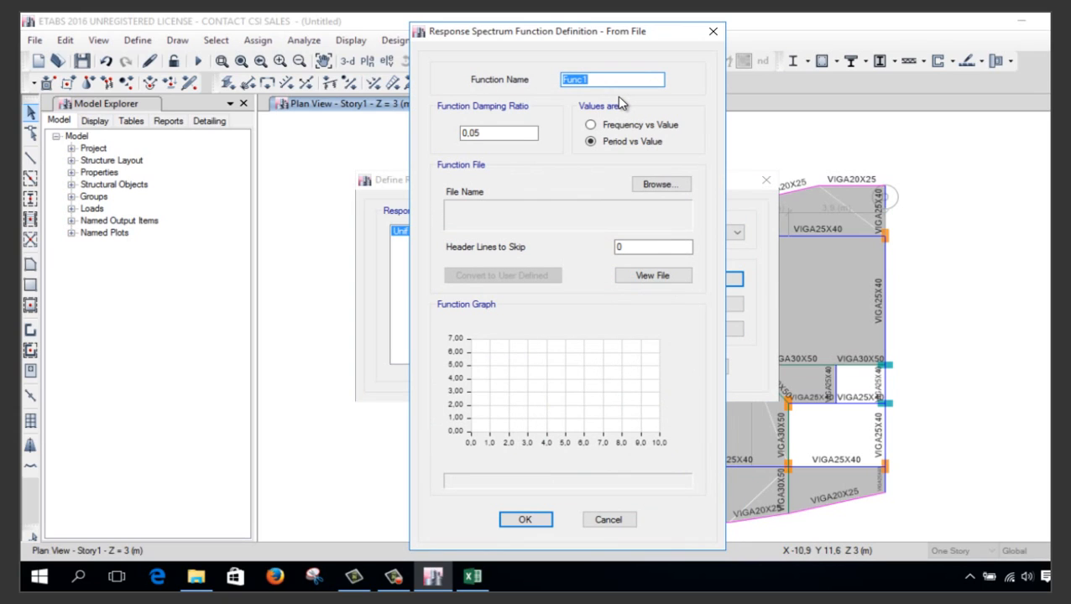
Name the function NEC-15 and have its values read as Period vs Value
{"action": "type", "text": "NEC-15"}
{"action": "left_click", "coordinate": [635, 127]}
{"action": "left_click", "coordinate": [631, 142]}
Load the text file NEC-15-EXAMEN from the desktop as the function file and convert the function to user defined
{"action": "left_click", "coordinate": [674, 186]}
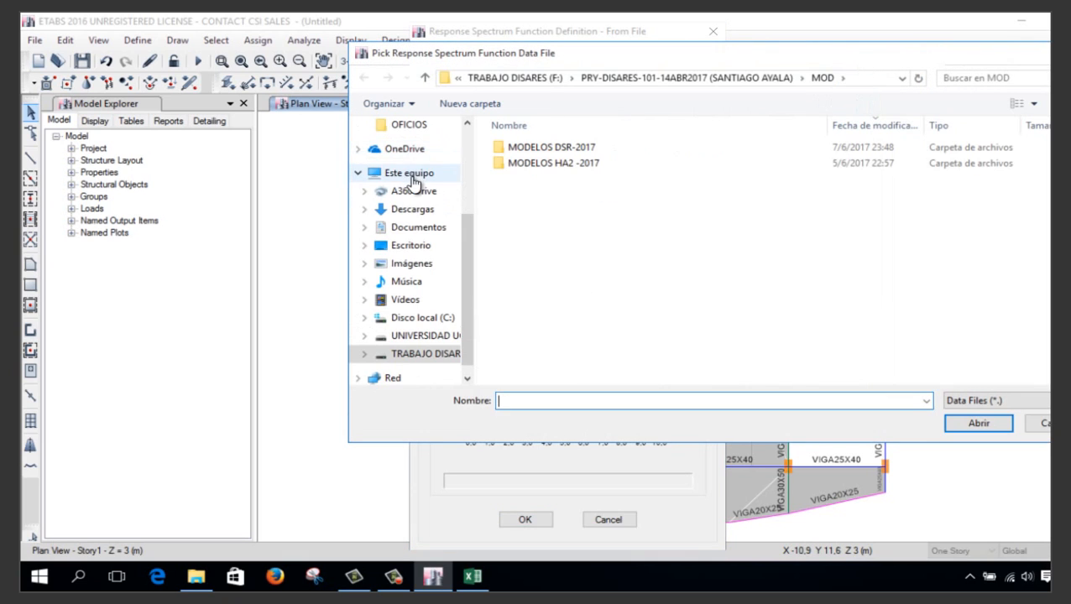
{"action": "left_click", "coordinate": [424, 246]}
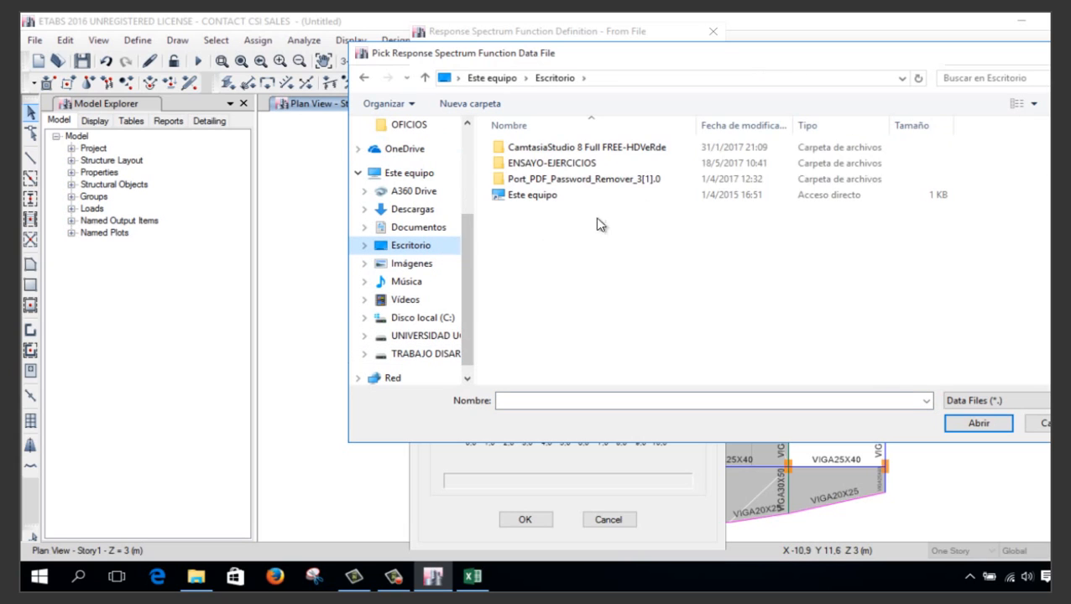
{"action": "left_click", "coordinate": [1025, 400]}
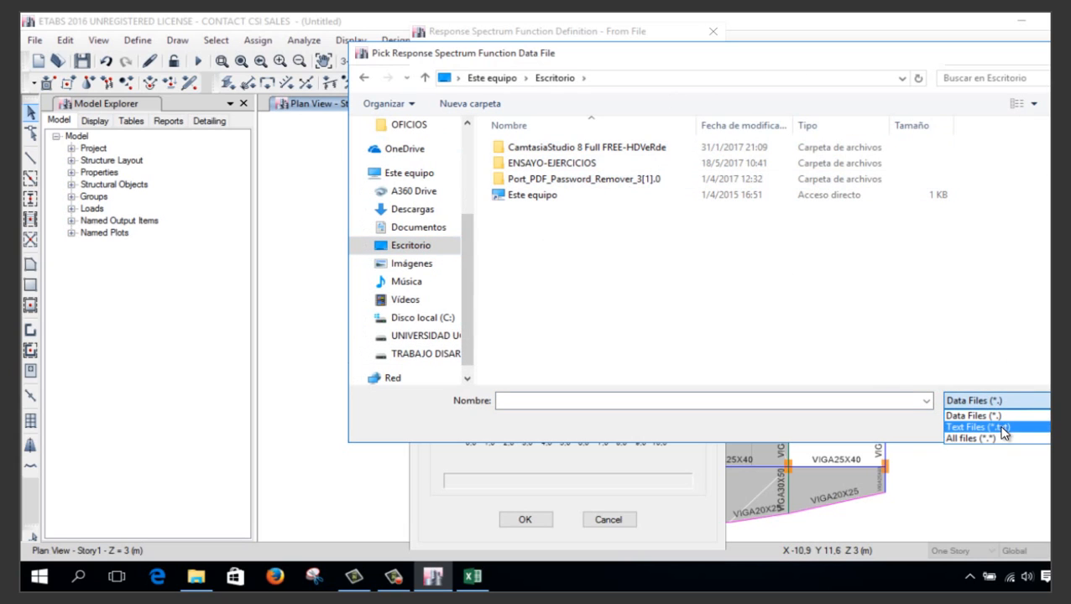
{"action": "left_click", "coordinate": [1003, 427]}
{"action": "left_click", "coordinate": [638, 227]}
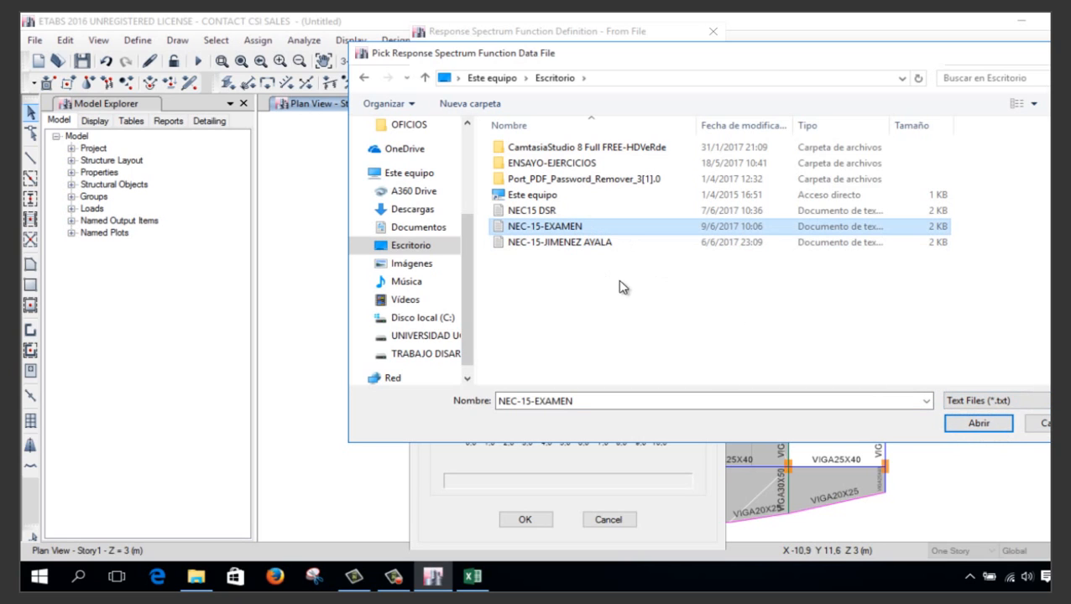
{"action": "left_click", "coordinate": [958, 428]}
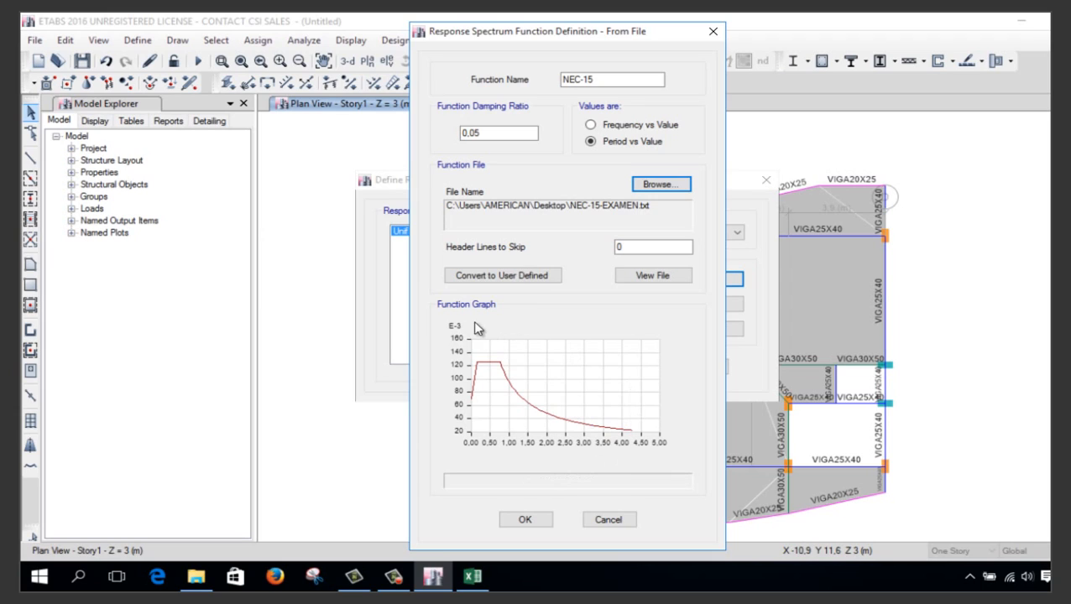
{"action": "left_click", "coordinate": [532, 276]}
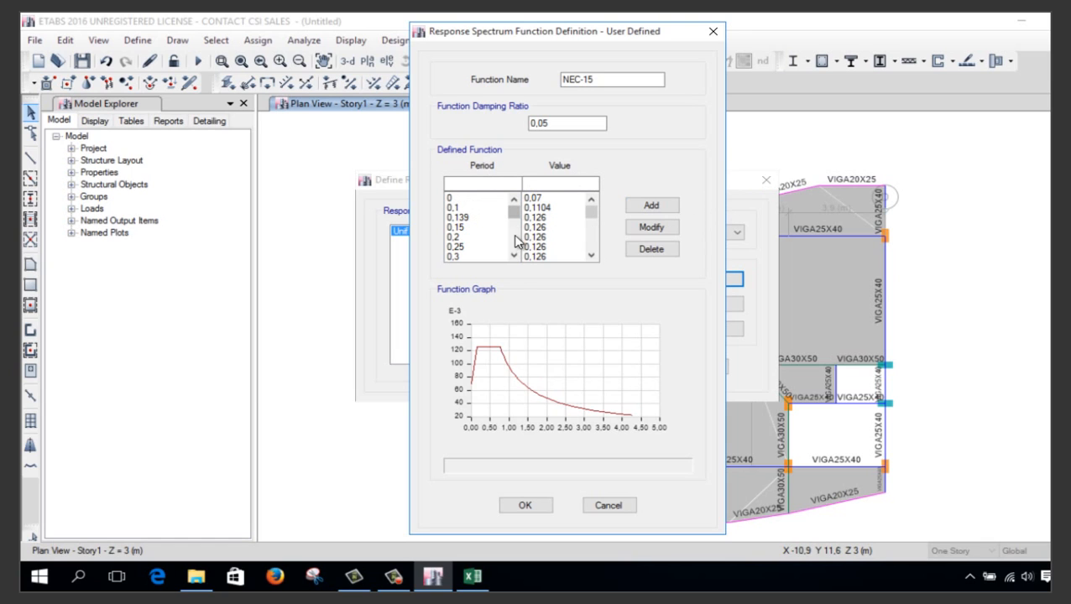
Accept the user-defined NEC-15 function and save the response spectrum function definitions
{"action": "left_click", "coordinate": [529, 506]}
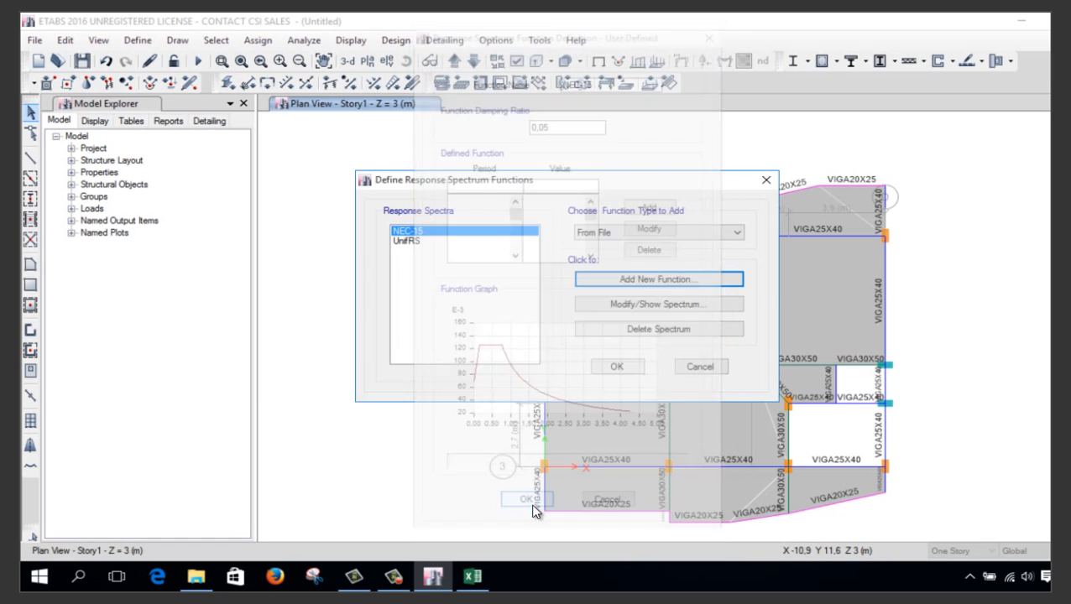
{"action": "left_click", "coordinate": [616, 366]}
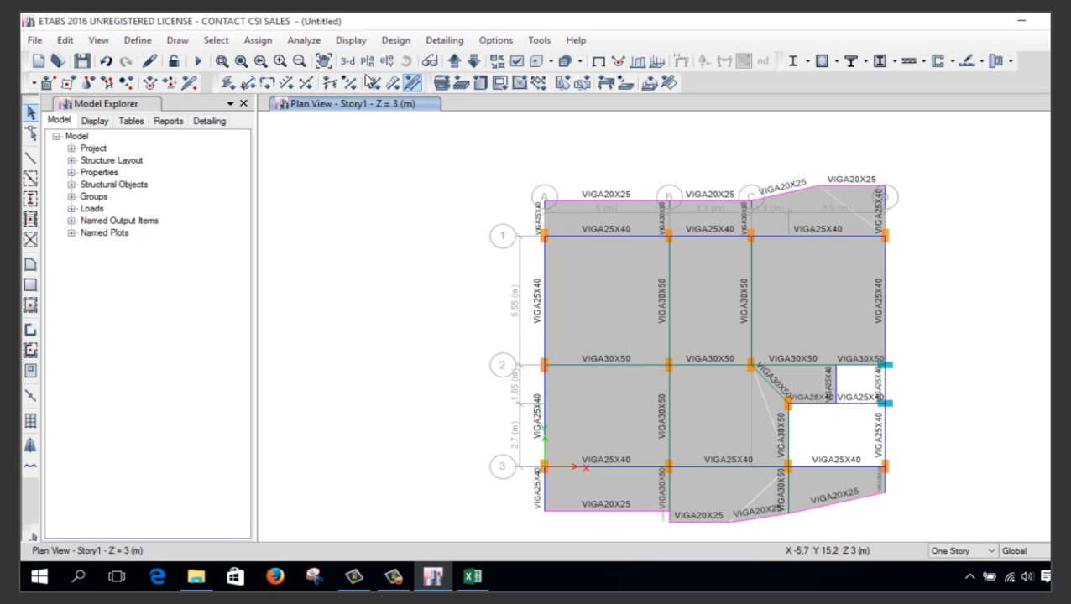
Check the DINAMICOX entry in the load pattern definitions, then leave them without changes
{"action": "left_click", "coordinate": [137, 39]}
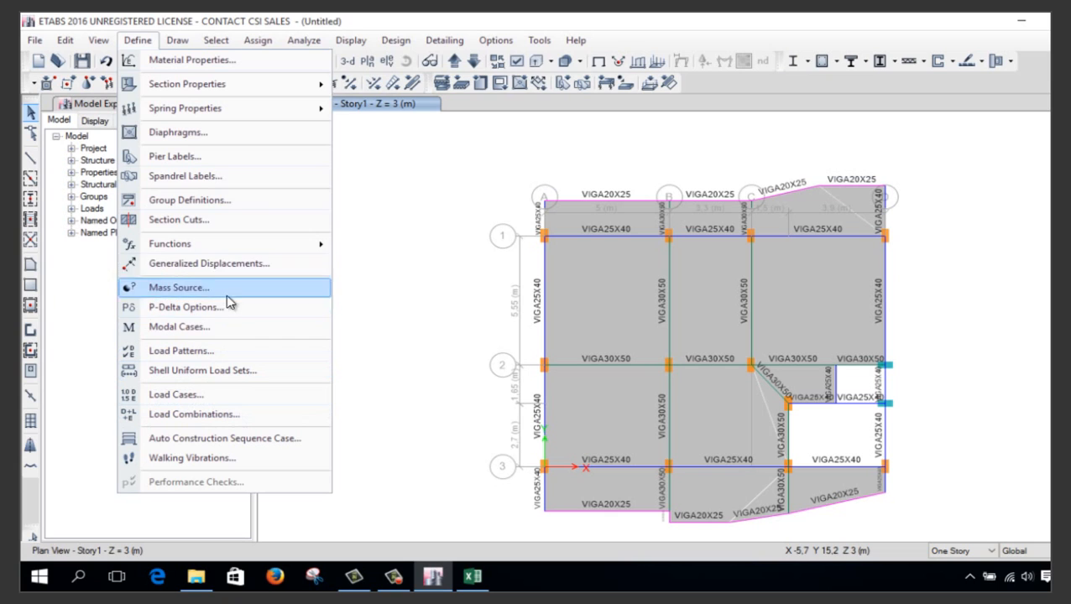
{"action": "left_click", "coordinate": [231, 351]}
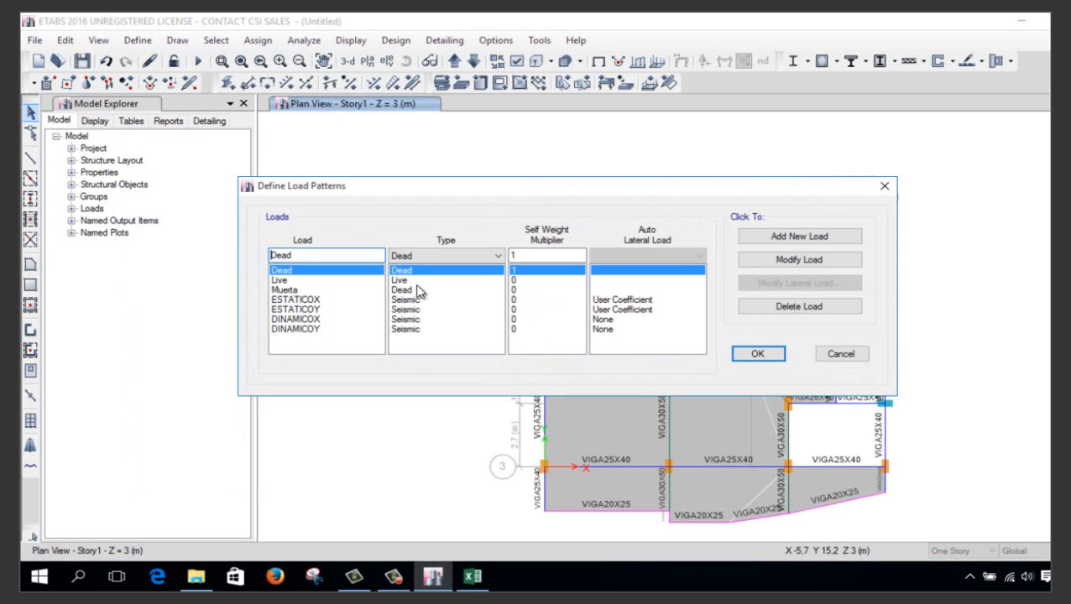
{"action": "left_click", "coordinate": [327, 318]}
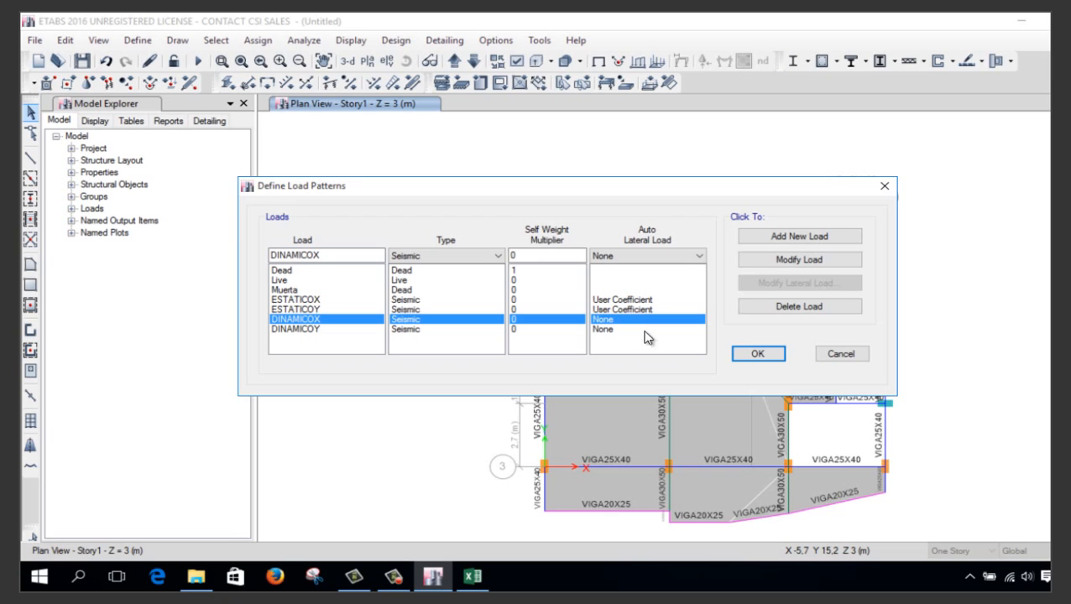
{"action": "left_click", "coordinate": [843, 355]}
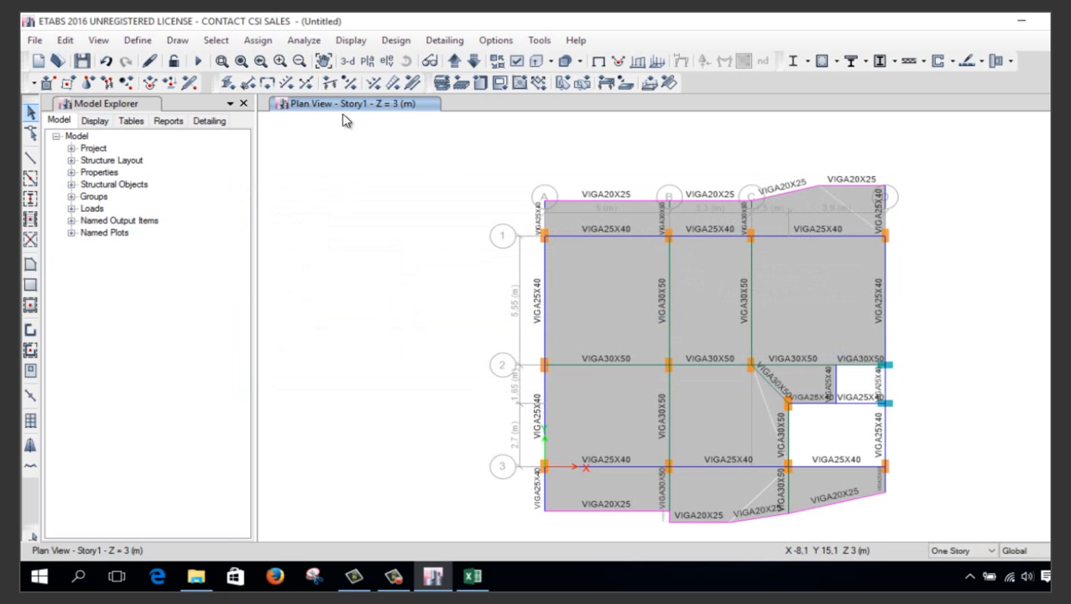
Open the DINAMICOX load case for modification and set its load case type to Response Spectrum
{"action": "left_click", "coordinate": [137, 40]}
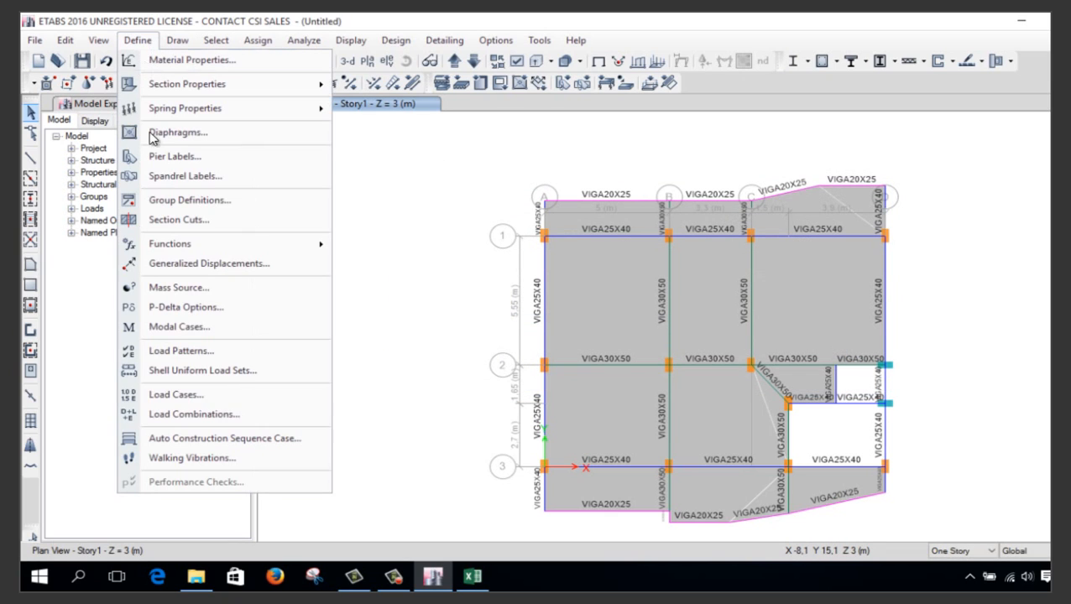
{"action": "left_click", "coordinate": [217, 395]}
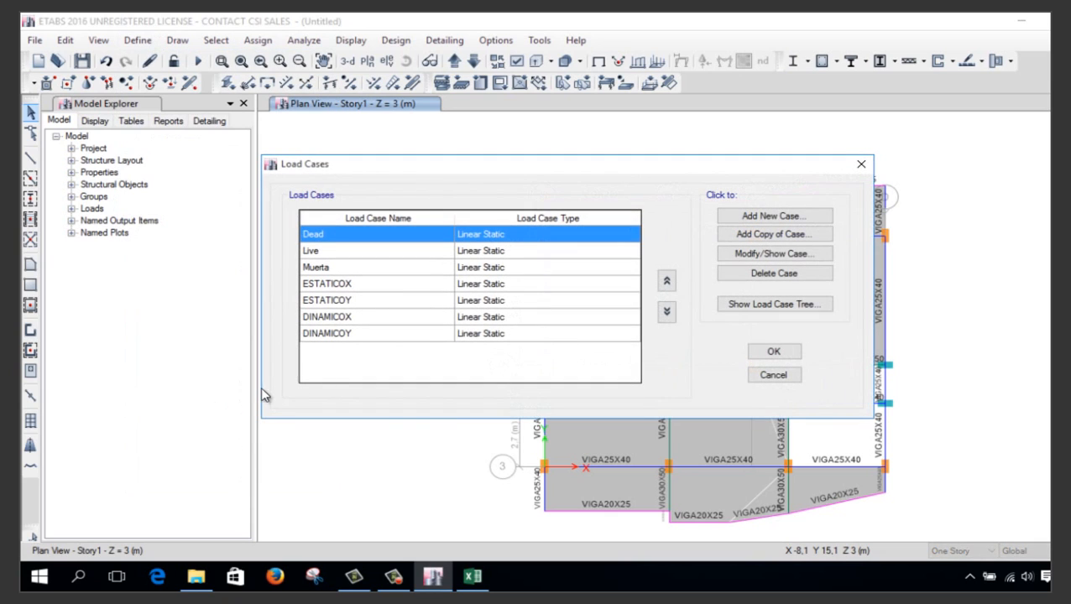
{"action": "left_click", "coordinate": [356, 324]}
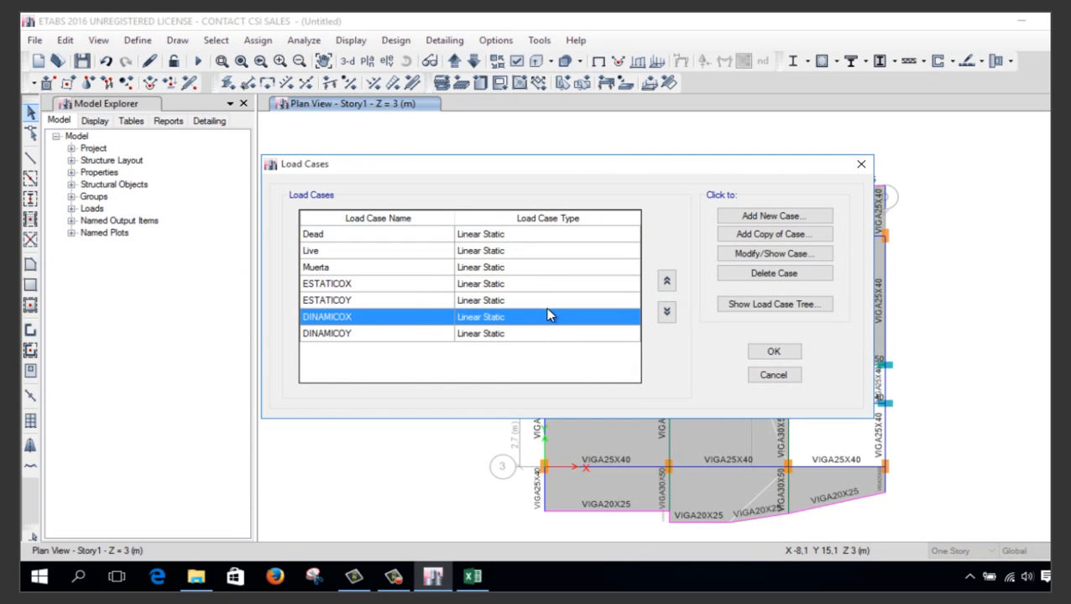
{"action": "left_click", "coordinate": [770, 260]}
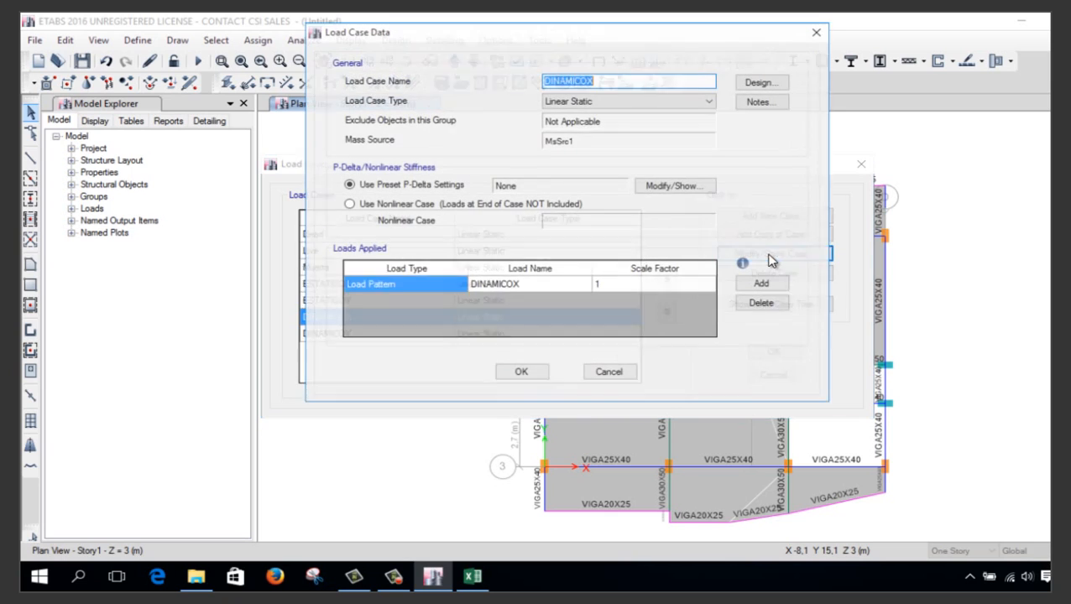
{"action": "left_click", "coordinate": [609, 81]}
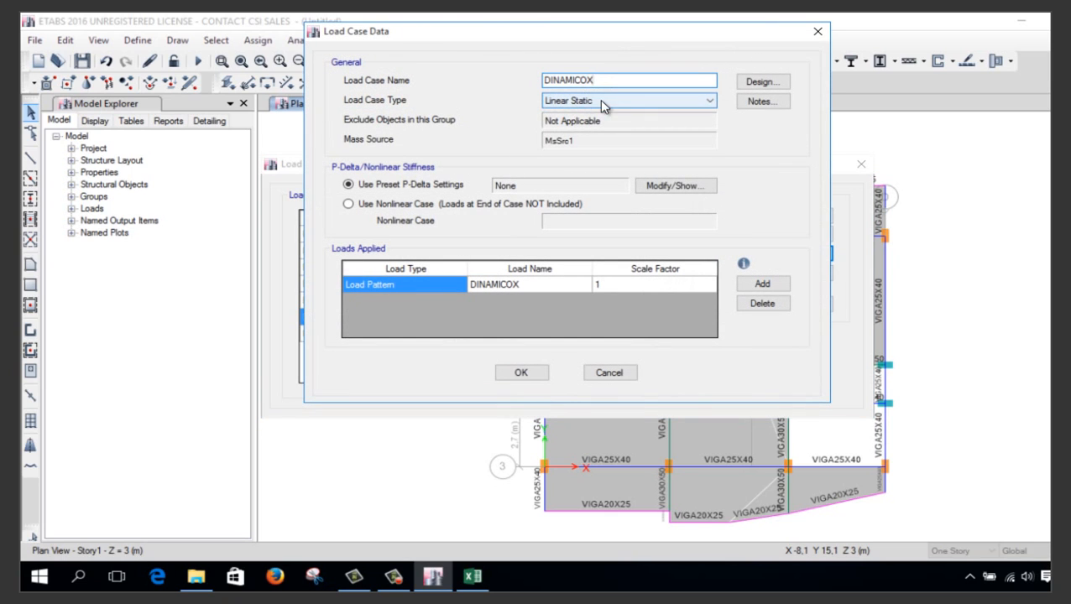
{"action": "left_click", "coordinate": [601, 102]}
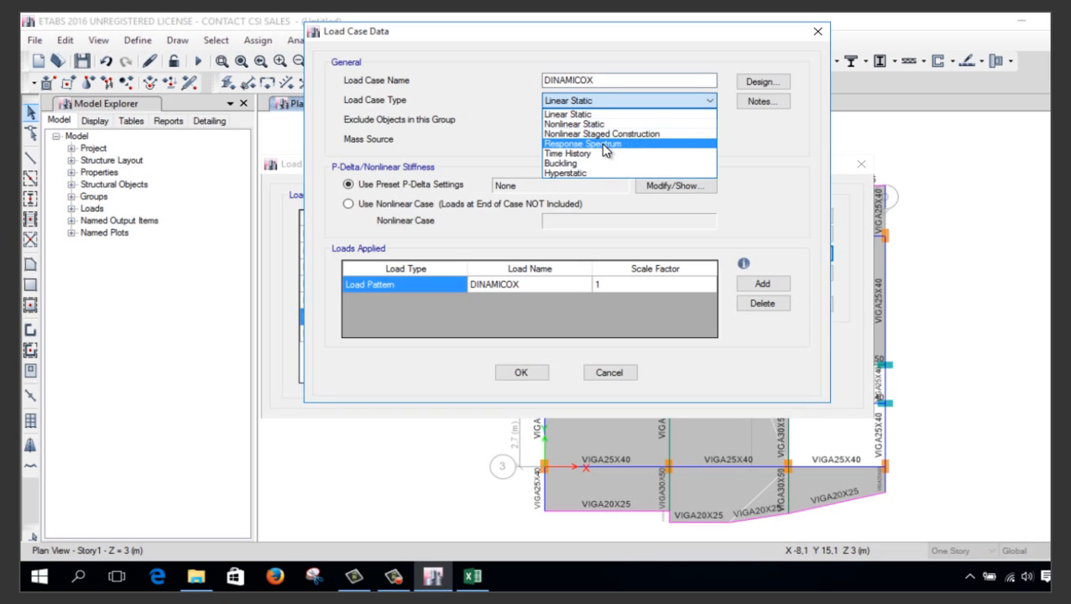
{"action": "left_click", "coordinate": [602, 145]}
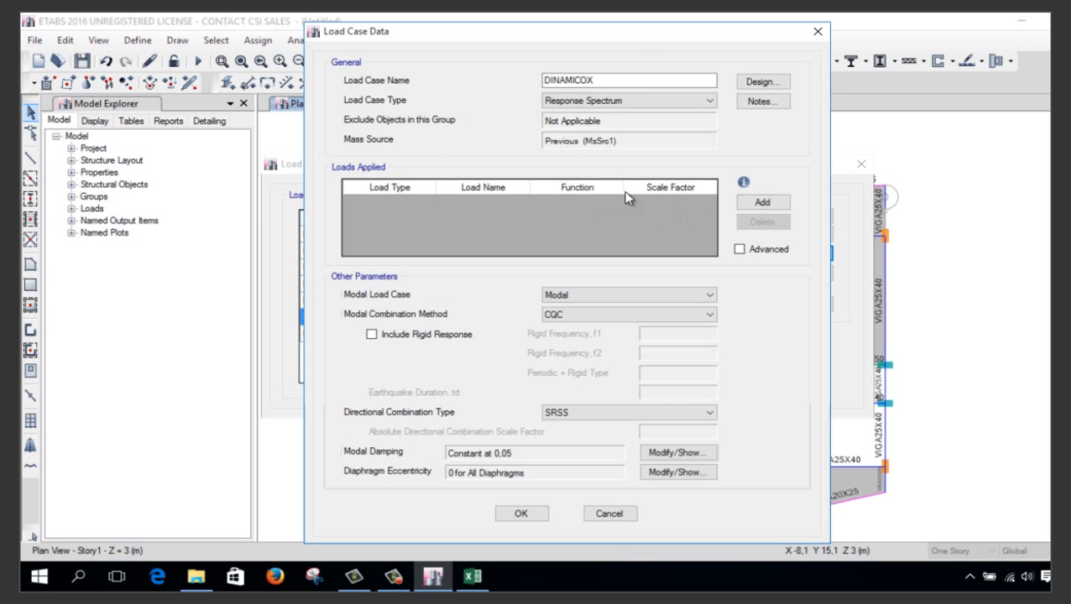
Add an Acceleration load in U1 with function NEC-15 to the DINAMICOX case and accept the case
{"action": "left_click", "coordinate": [760, 206]}
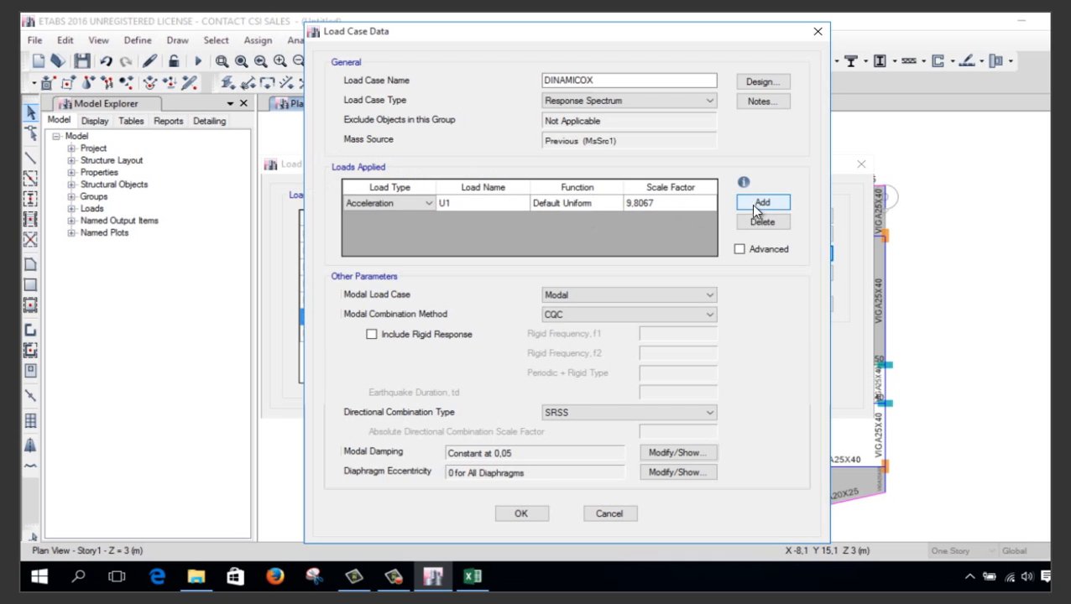
{"action": "left_click", "coordinate": [395, 198]}
{"action": "left_click", "coordinate": [395, 198]}
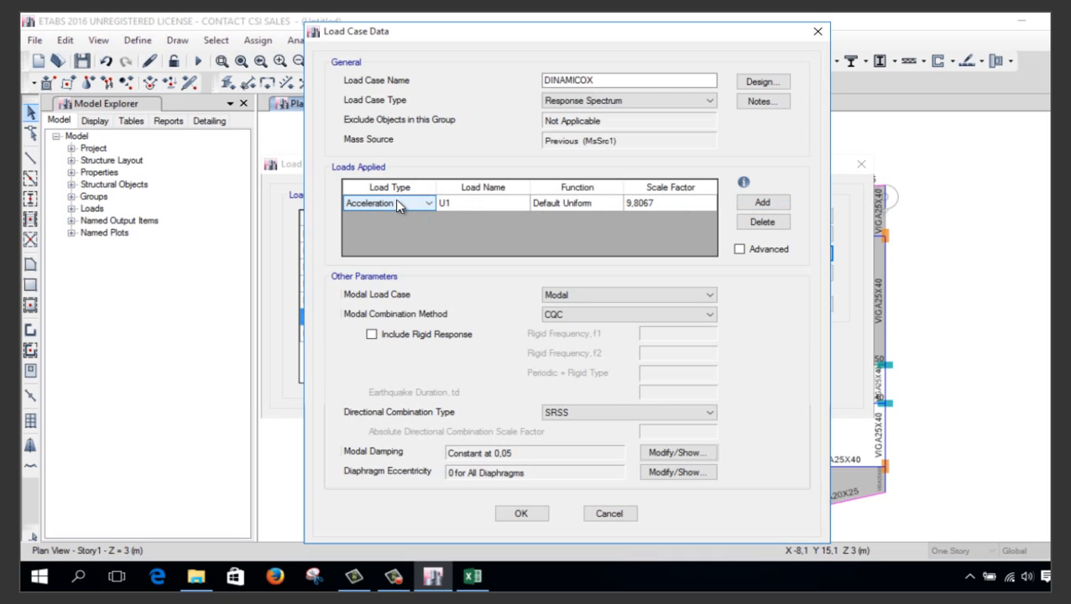
{"action": "left_click", "coordinate": [499, 202]}
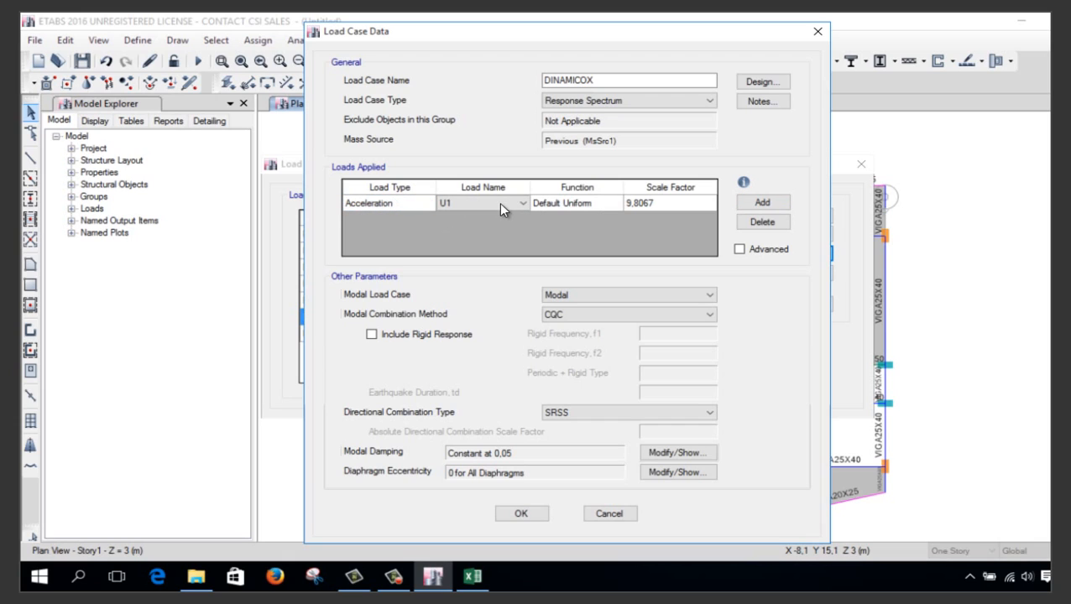
{"action": "left_click", "coordinate": [501, 207]}
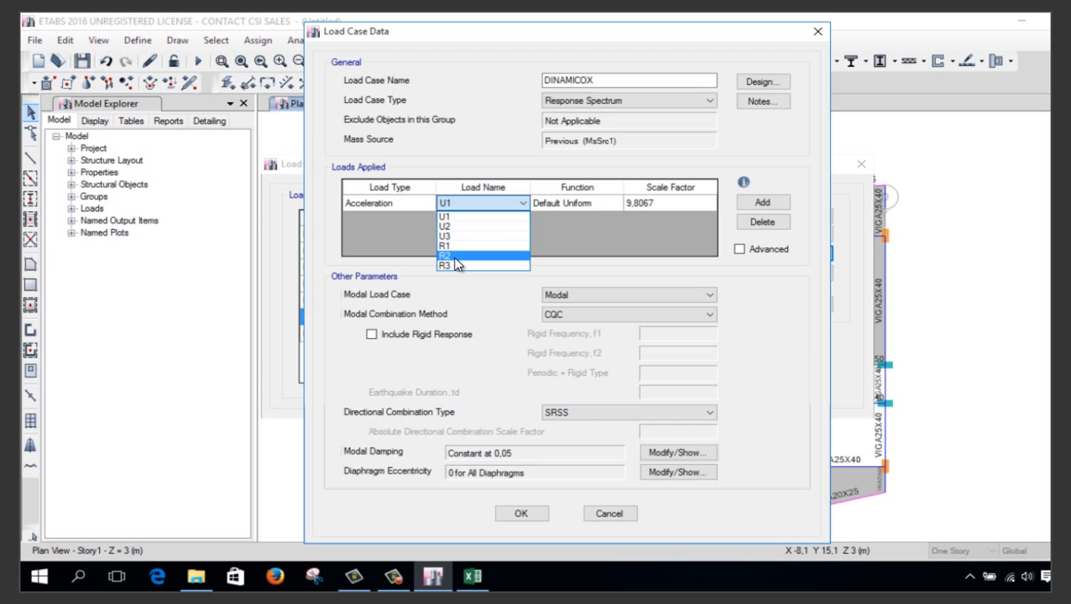
{"action": "left_click", "coordinate": [445, 217]}
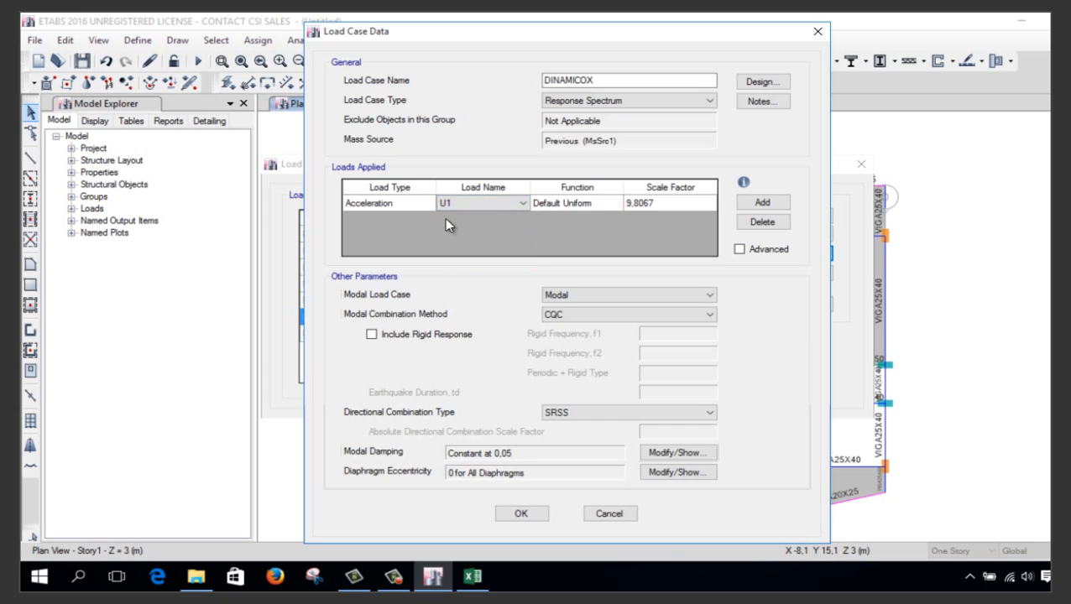
{"action": "left_click", "coordinate": [573, 203]}
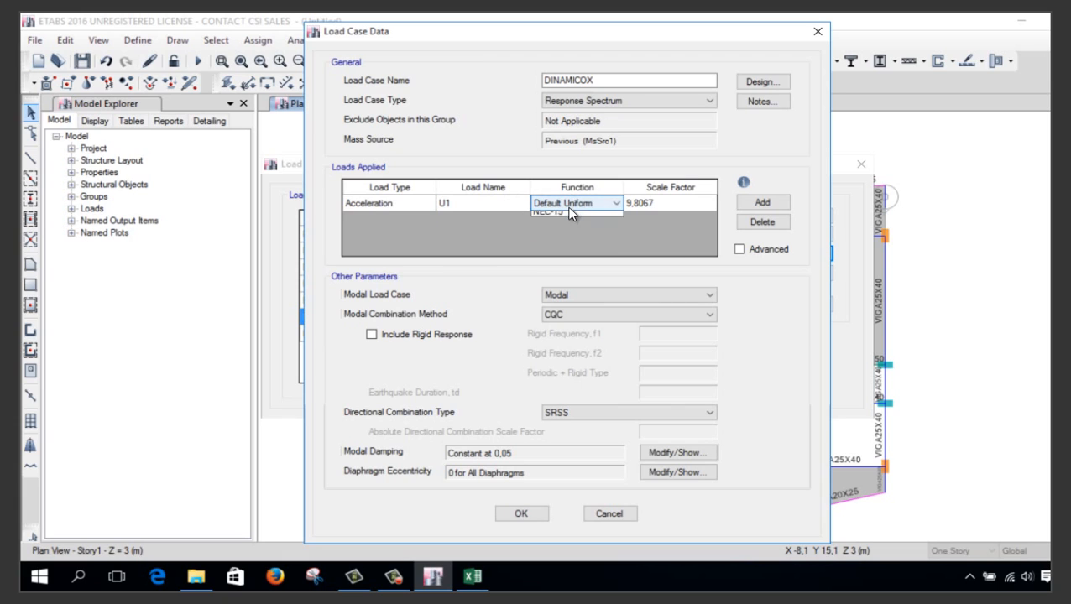
{"action": "left_click", "coordinate": [572, 208]}
{"action": "left_click", "coordinate": [566, 236]}
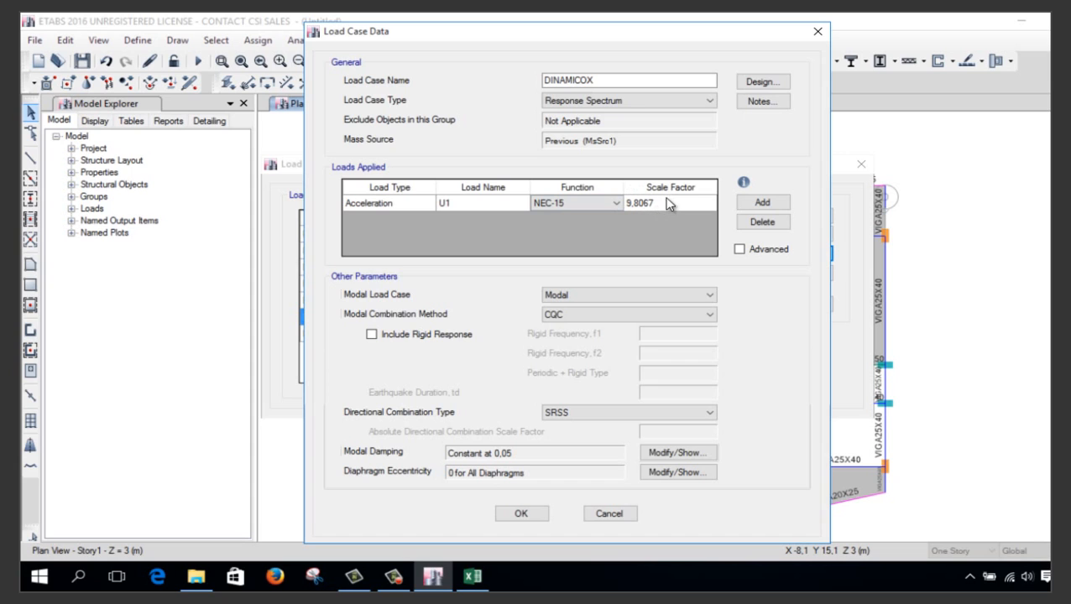
{"action": "left_click", "coordinate": [527, 517]}
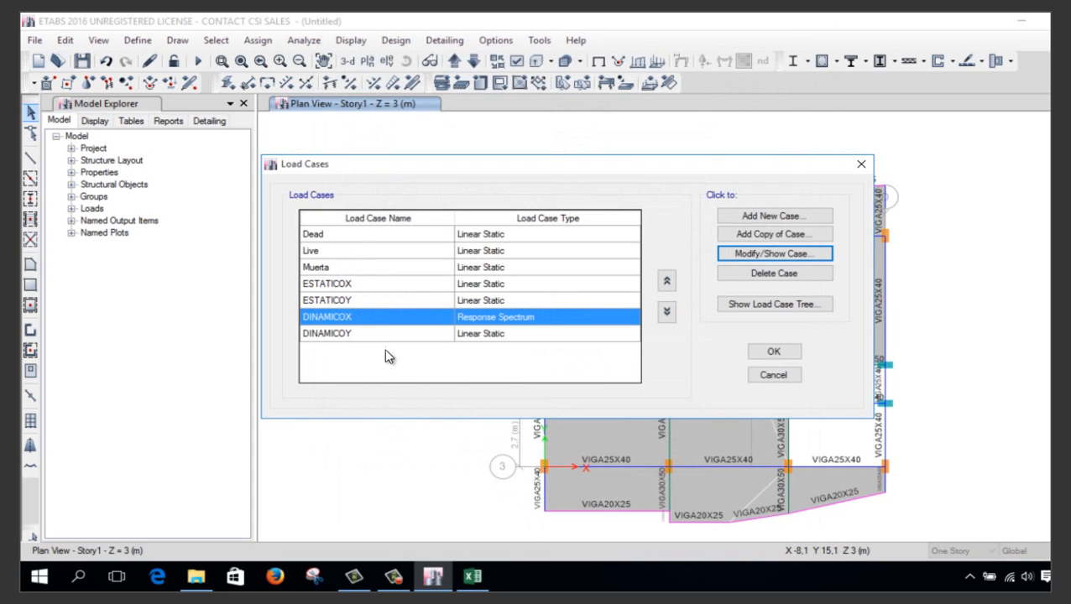
Open the DINAMICOY load case for modification and set its load case type to Response Spectrum
{"action": "left_click", "coordinate": [352, 334]}
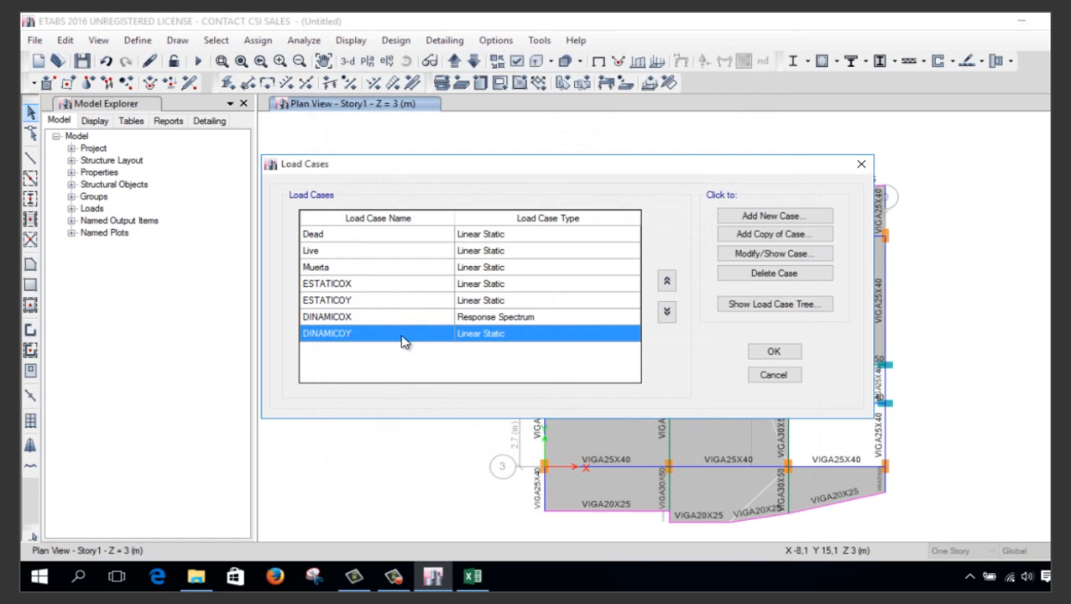
{"action": "left_click", "coordinate": [779, 255]}
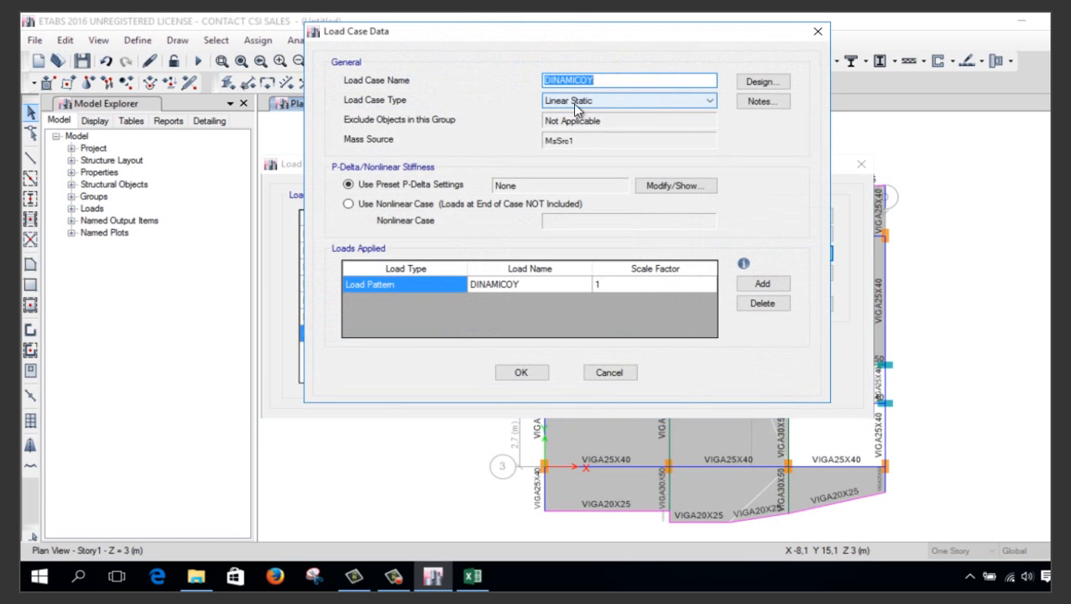
{"action": "left_click", "coordinate": [597, 102]}
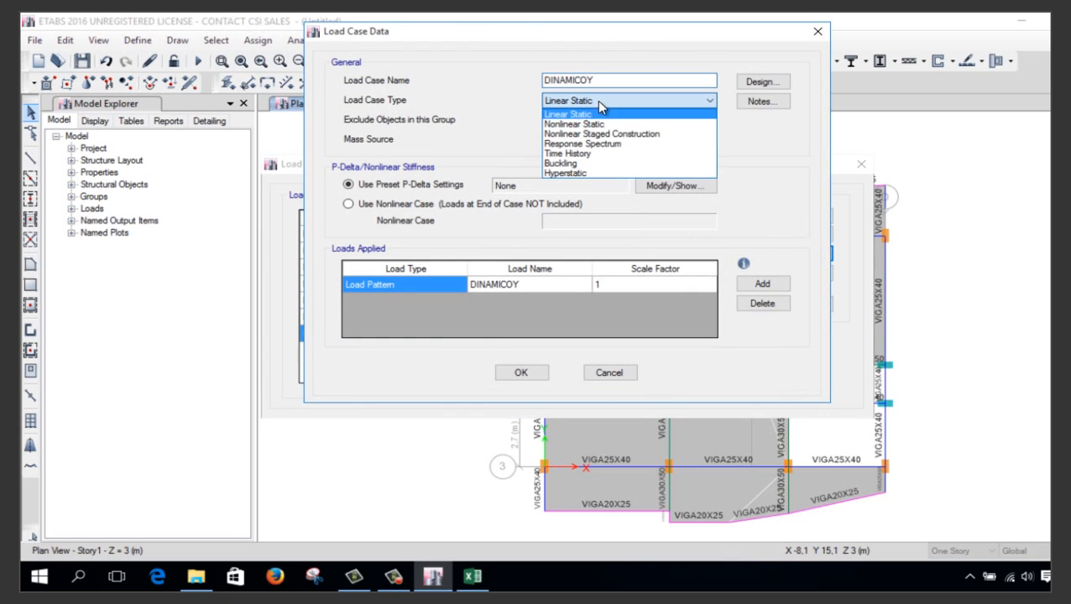
{"action": "left_click", "coordinate": [612, 144]}
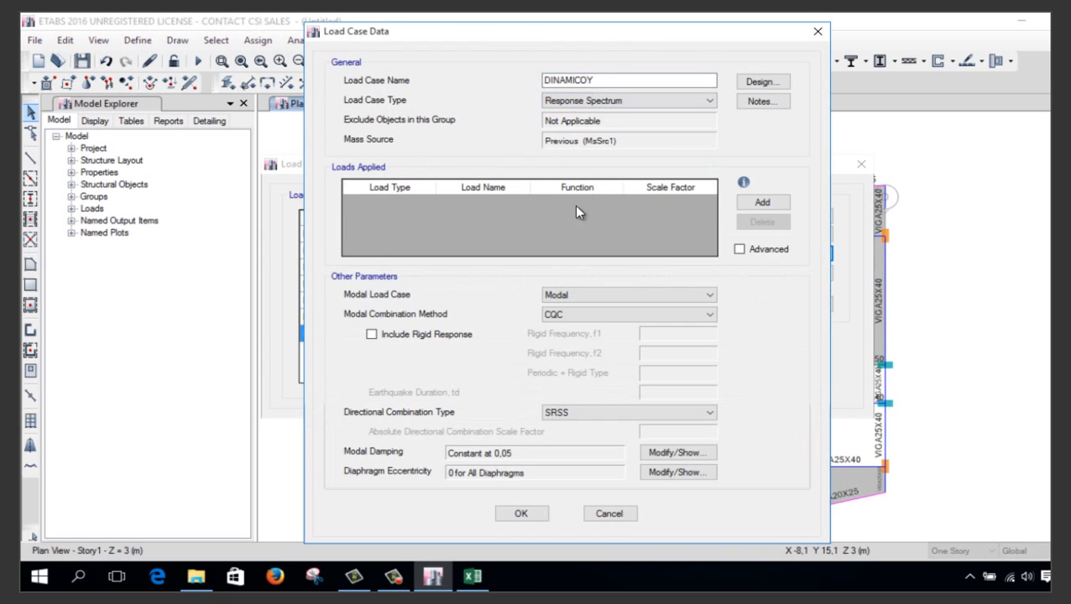
Add an Acceleration load in U2 with function NEC-15 to the DINAMICOY case, then accept the case and the load case list
{"action": "left_click", "coordinate": [763, 206]}
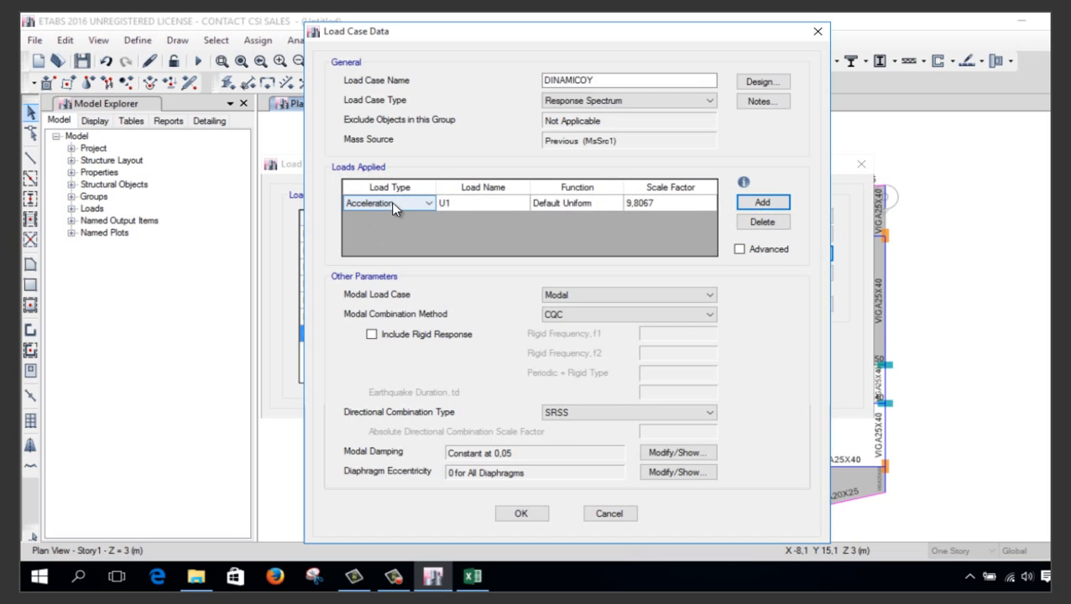
{"action": "left_click", "coordinate": [493, 202]}
{"action": "left_click", "coordinate": [495, 208]}
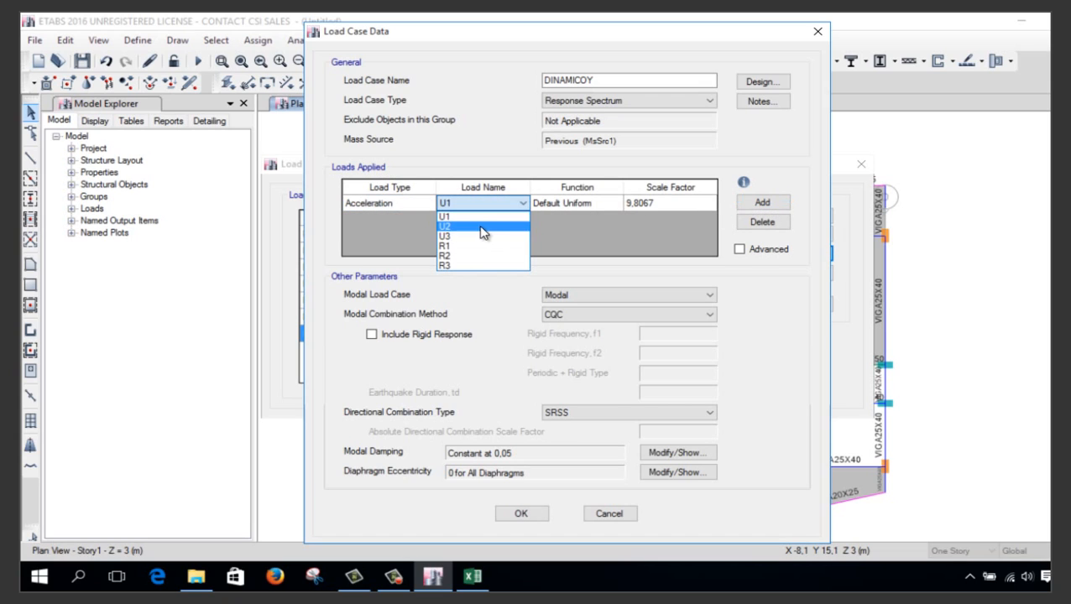
{"action": "left_click", "coordinate": [479, 226]}
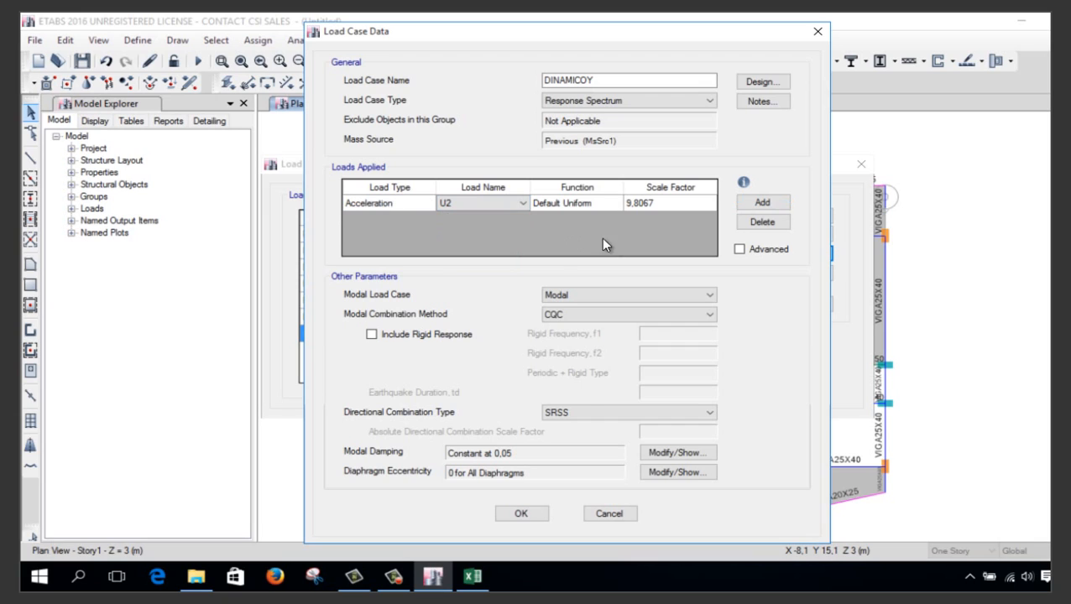
{"action": "left_click", "coordinate": [568, 207]}
{"action": "left_click", "coordinate": [570, 208]}
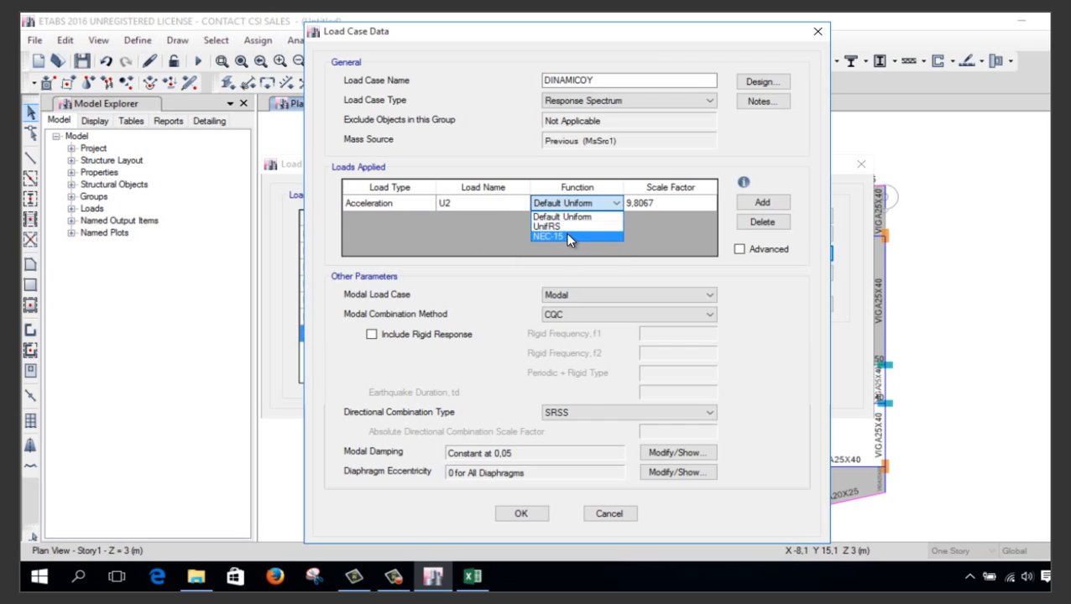
{"action": "left_click", "coordinate": [566, 236]}
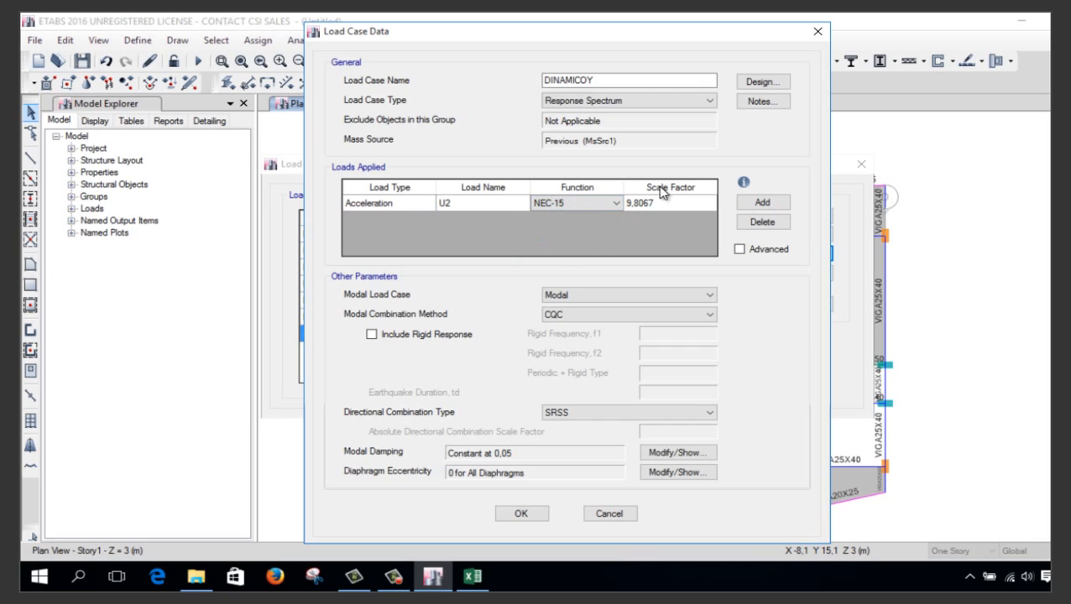
{"action": "left_click", "coordinate": [521, 513]}
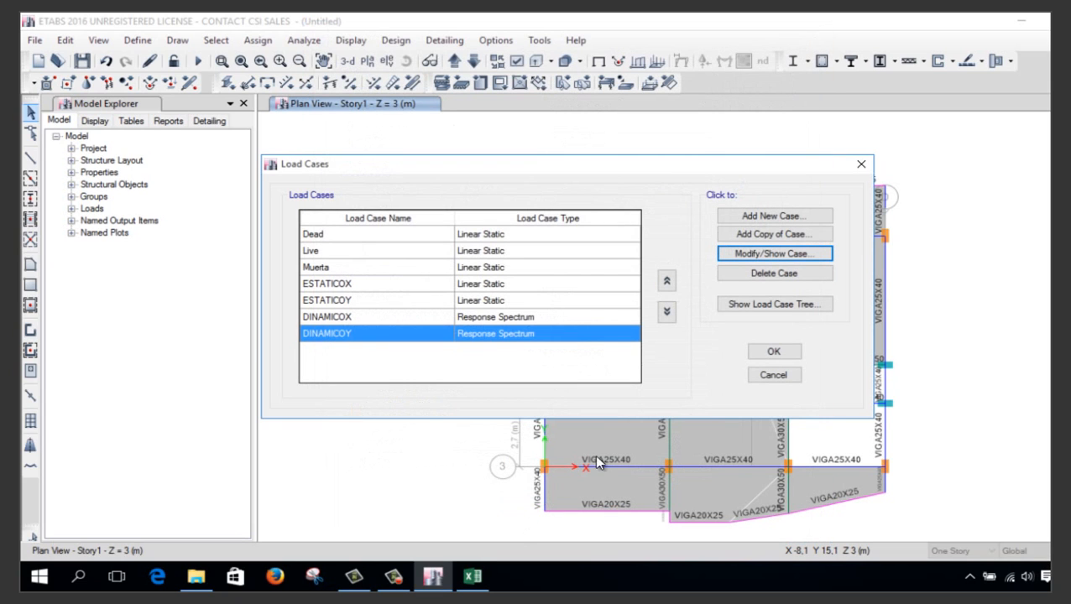
{"action": "left_click", "coordinate": [760, 353]}
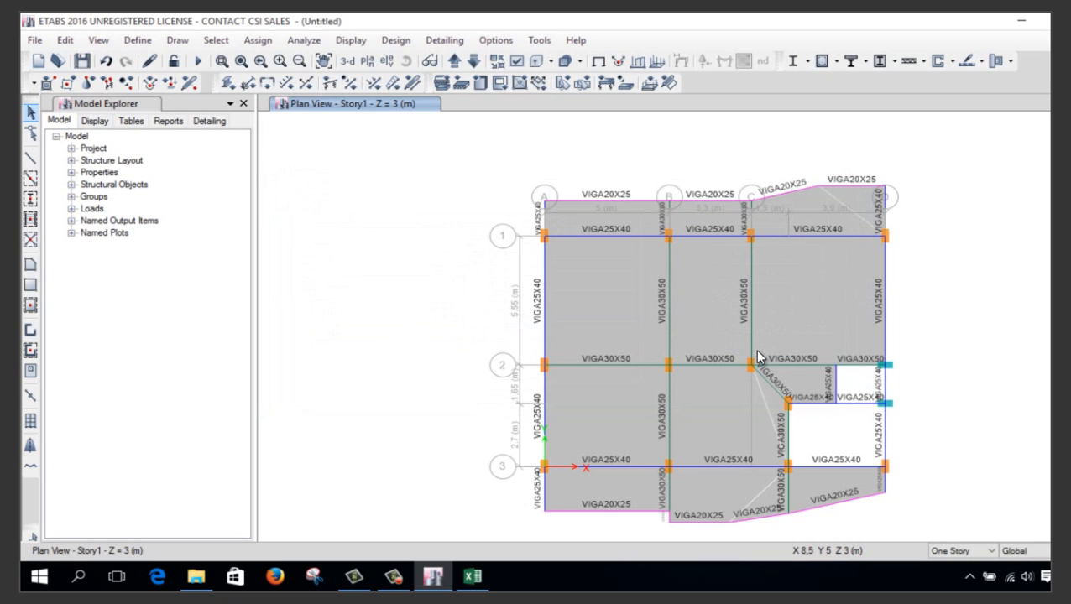
Assign a uniform Live load of 0,25 tonf/m² in the gravity direction to all Story1 slabs, replacing existing loads
{"action": "left_click_drag", "start_coordinate": [469, 124], "coordinate": [945, 551]}
{"action": "left_click", "coordinate": [258, 40]}
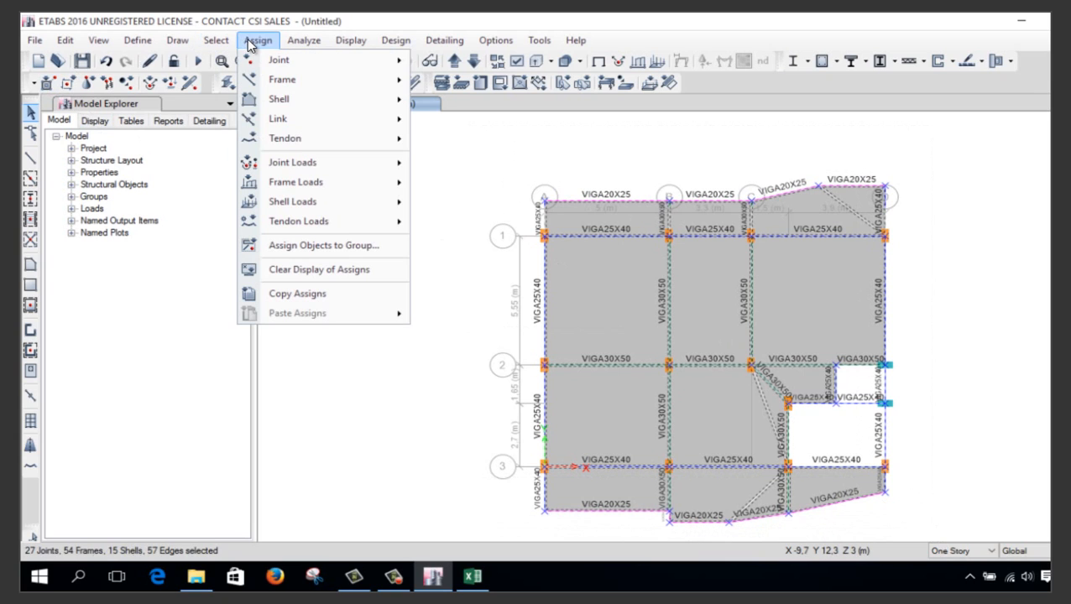
{"action": "mouse_move", "coordinate": [370, 207]}
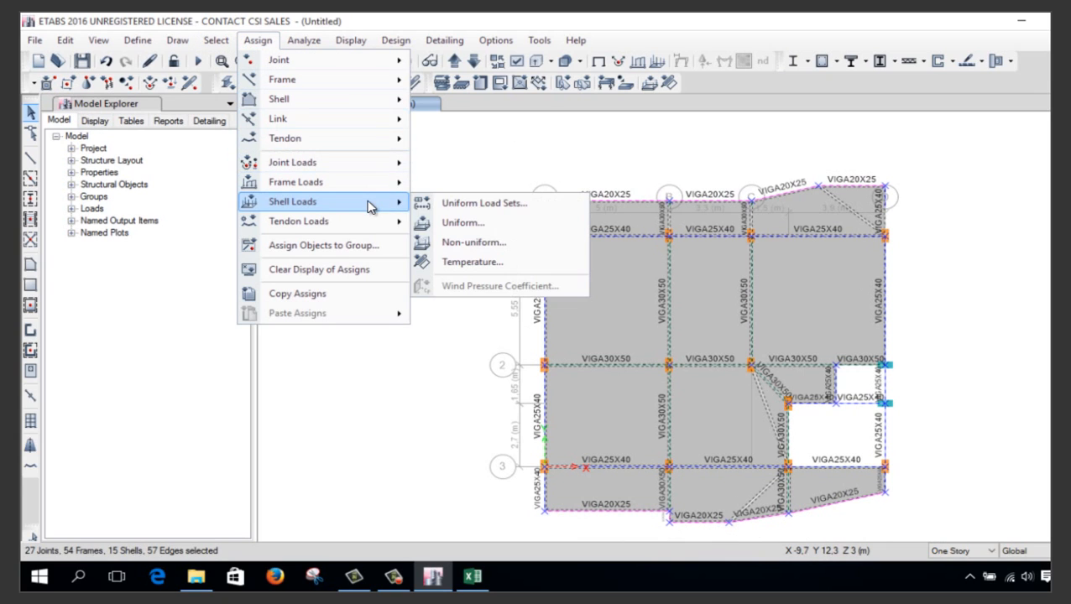
{"action": "left_click", "coordinate": [476, 224]}
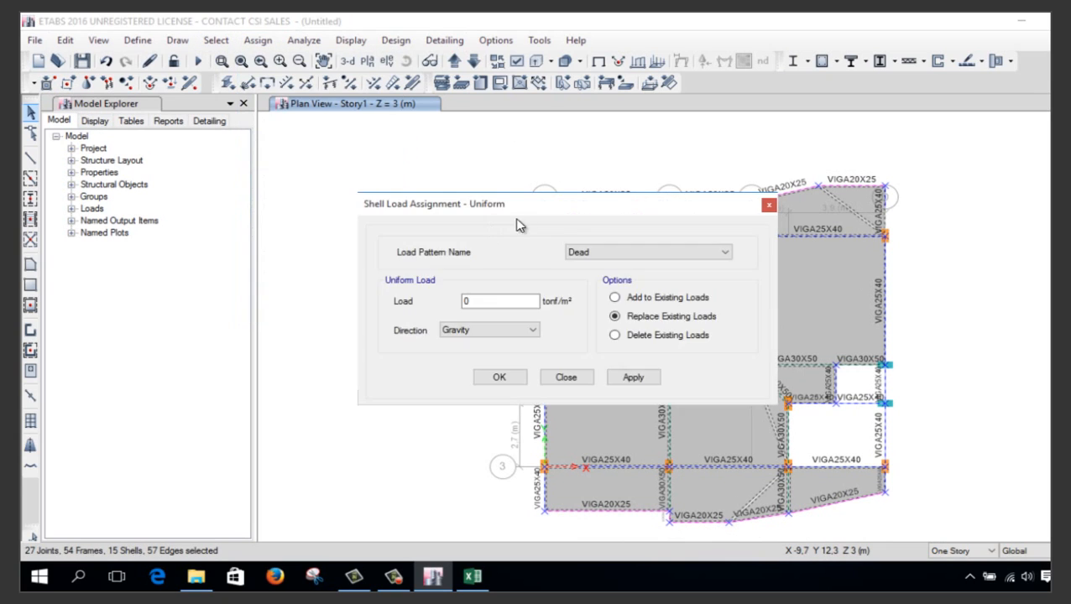
{"action": "left_click", "coordinate": [613, 255]}
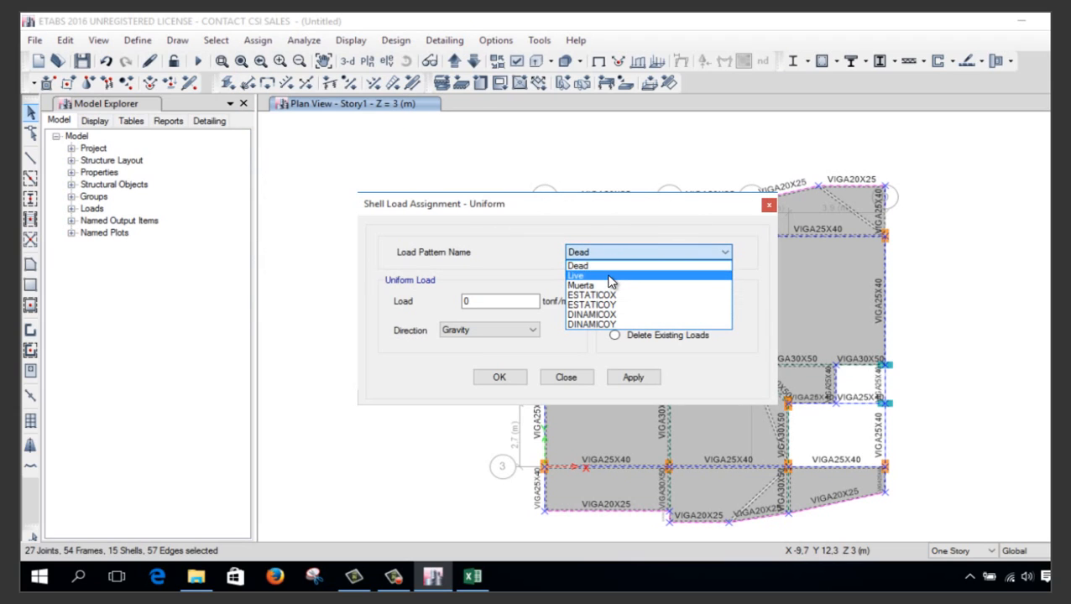
{"action": "left_click", "coordinate": [609, 280]}
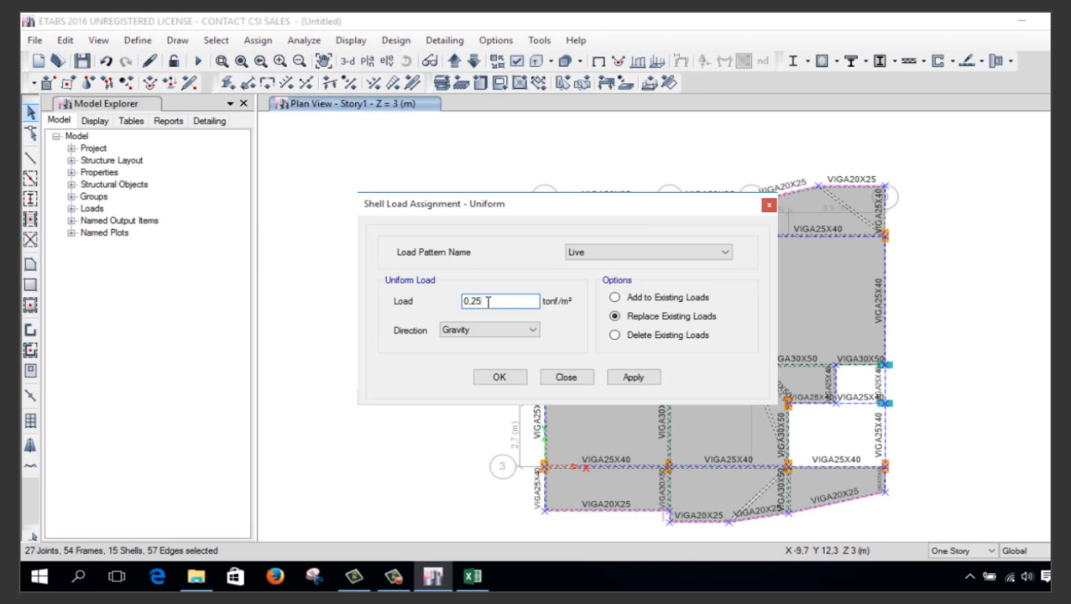
{"action": "left_click", "coordinate": [511, 382]}
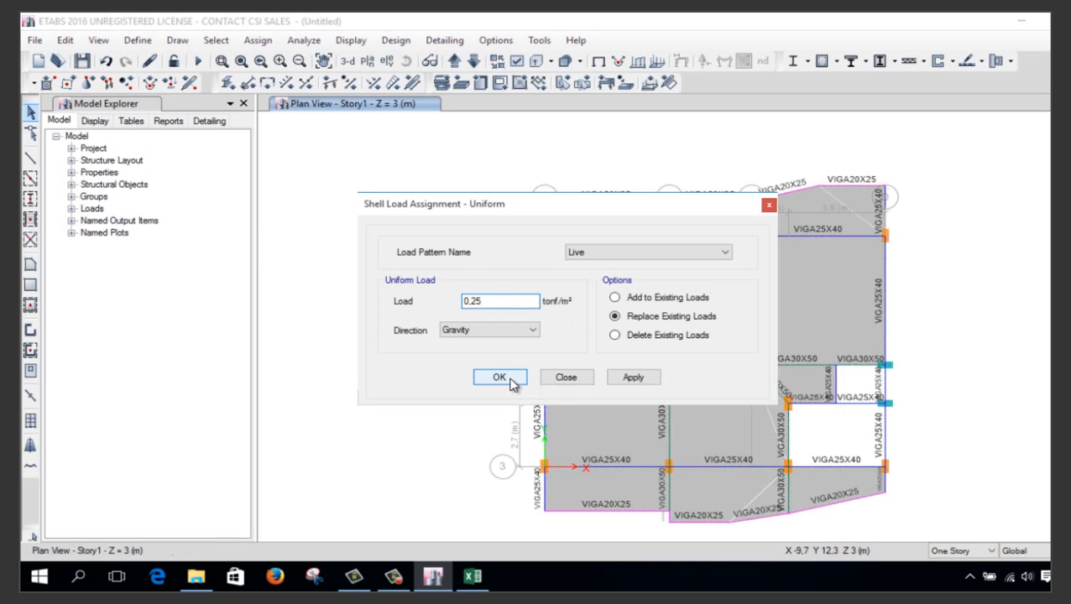
Assign a uniform Muerta load of 0,35 tonf/m² in the gravity direction to all Story1 slabs, replacing existing loads
{"action": "left_click_drag", "start_coordinate": [441, 144], "coordinate": [967, 539]}
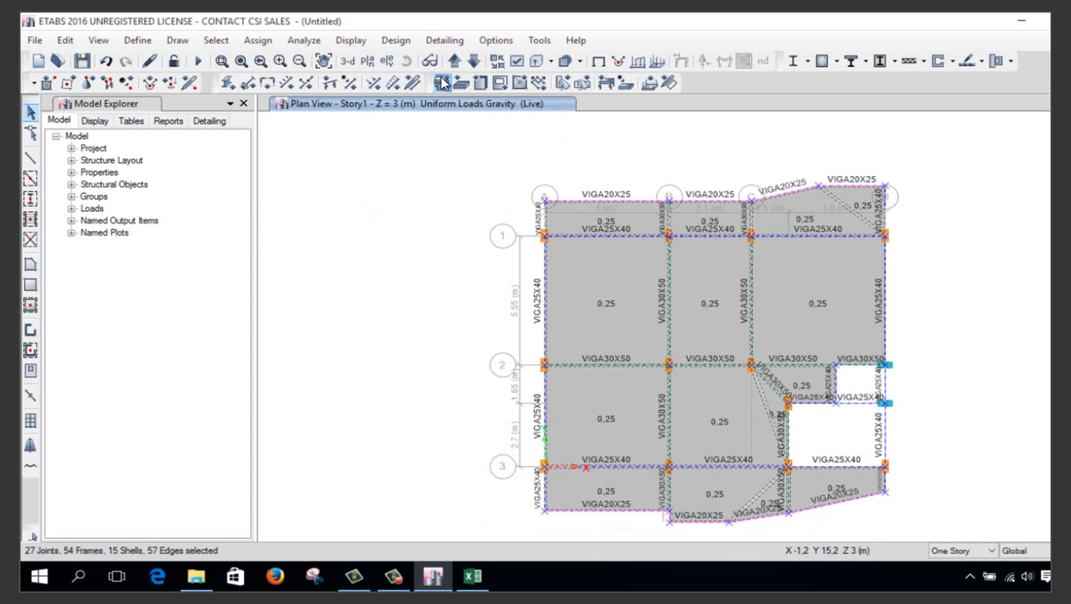
{"action": "left_click", "coordinate": [257, 39]}
{"action": "mouse_move", "coordinate": [345, 200]}
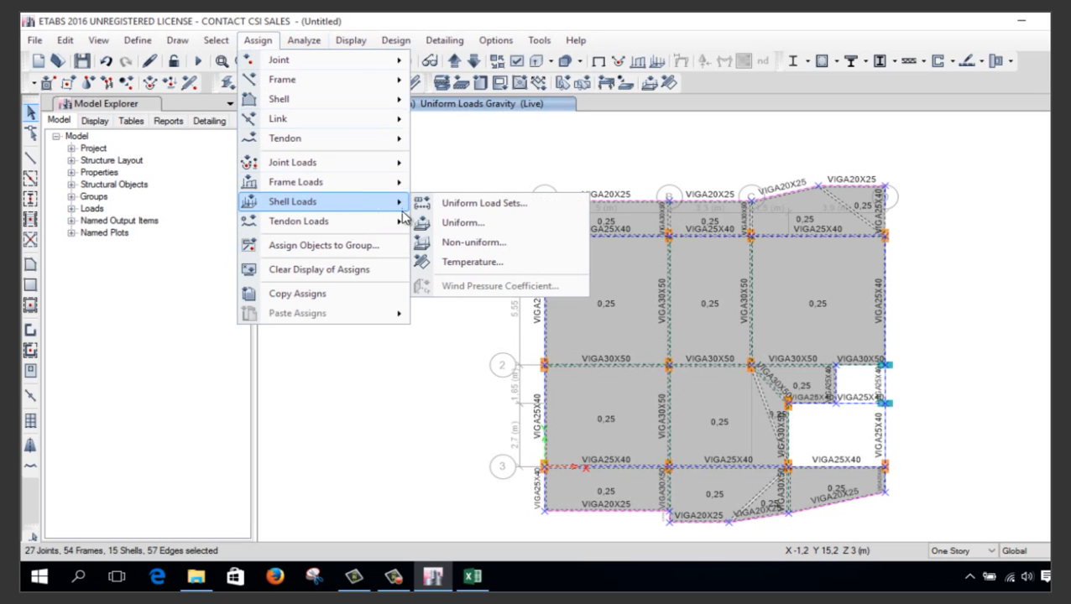
{"action": "left_click", "coordinate": [488, 225]}
{"action": "left_click", "coordinate": [602, 252]}
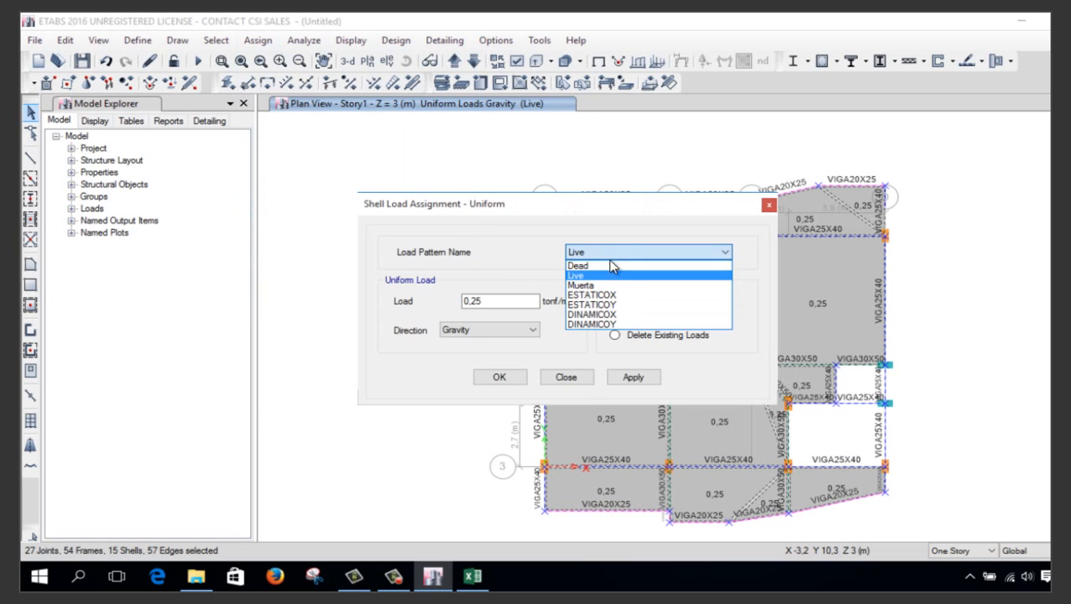
{"action": "left_click", "coordinate": [609, 283]}
{"action": "left_click", "coordinate": [508, 300]}
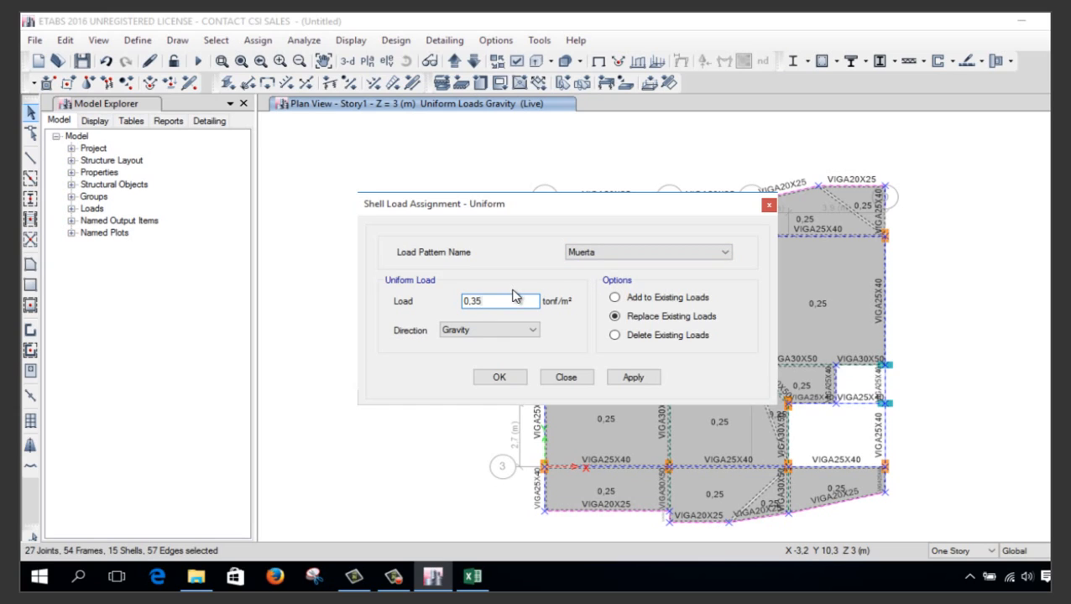
{"action": "left_click", "coordinate": [506, 377]}
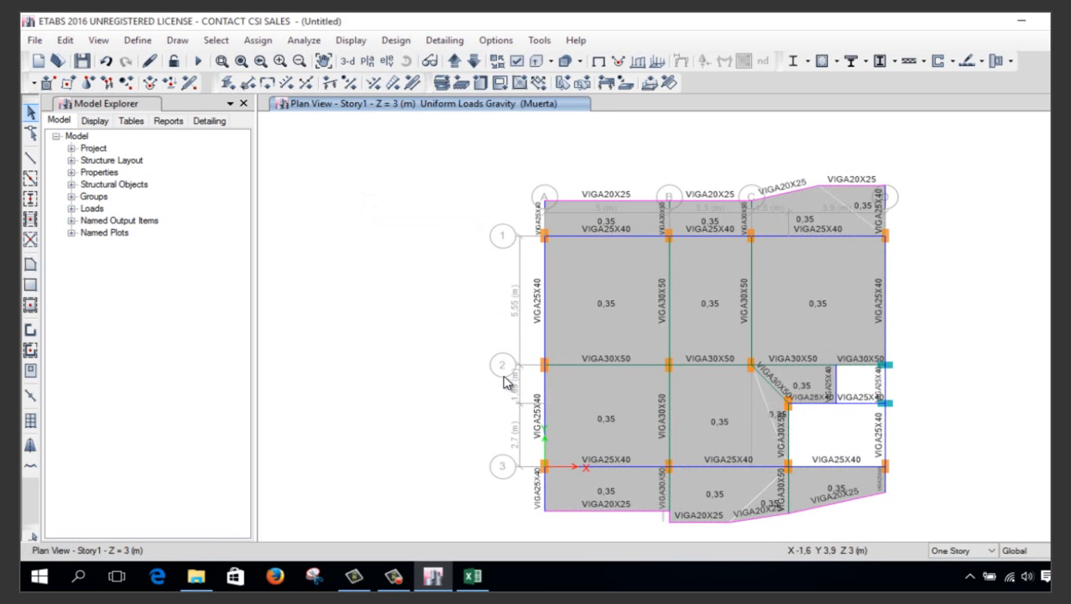
Assign end length offsets to all Story1 frames, automatic from connectivity with rigid-zone factor 0 and automatic self weight
{"action": "left_click_drag", "start_coordinate": [446, 125], "coordinate": [907, 515]}
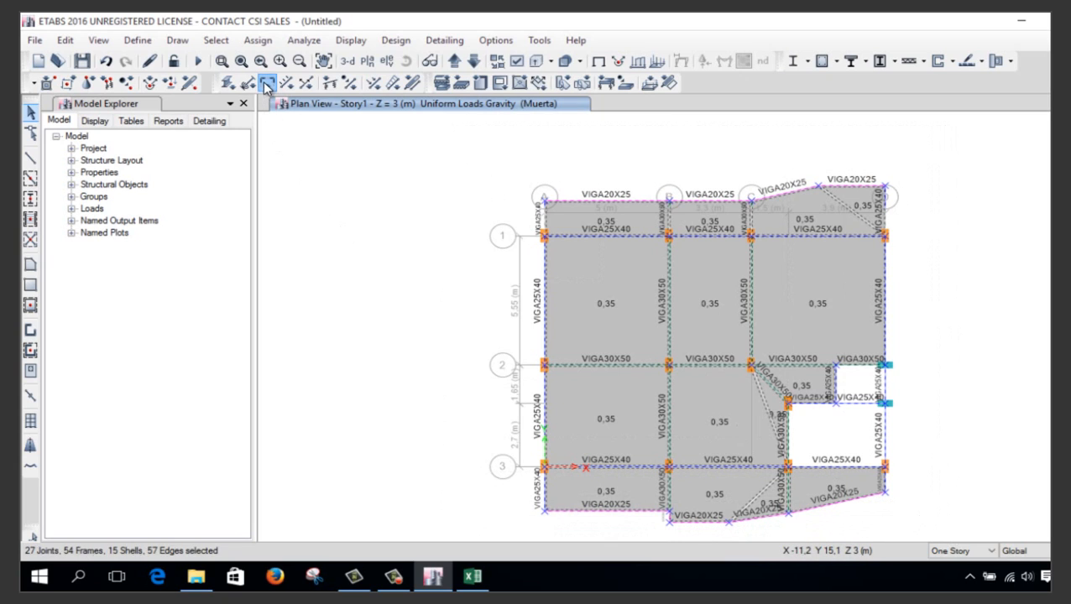
{"action": "left_click", "coordinate": [265, 84]}
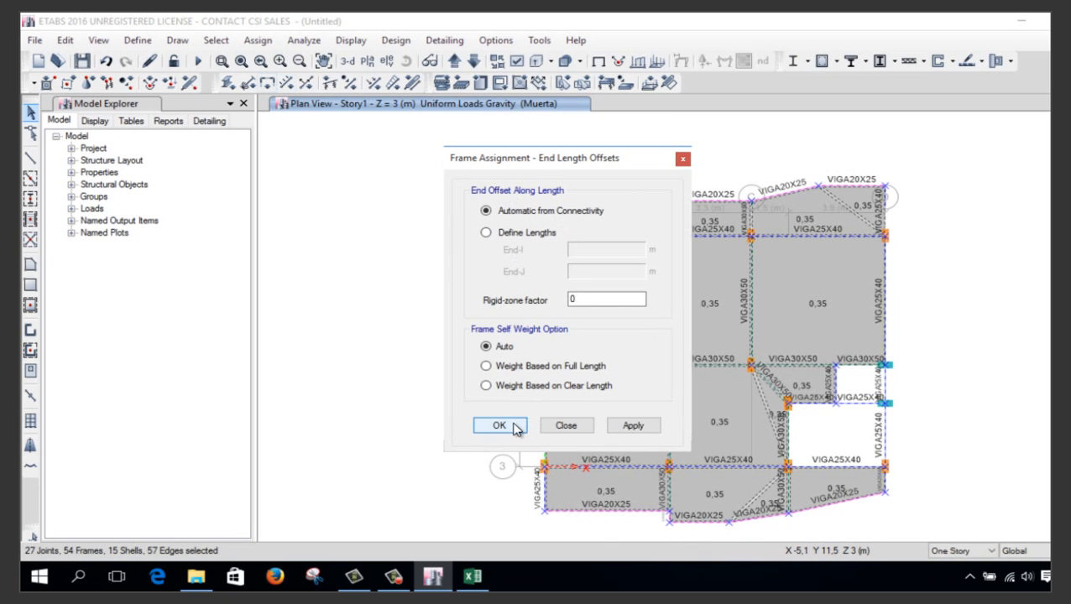
{"action": "left_click", "coordinate": [500, 427]}
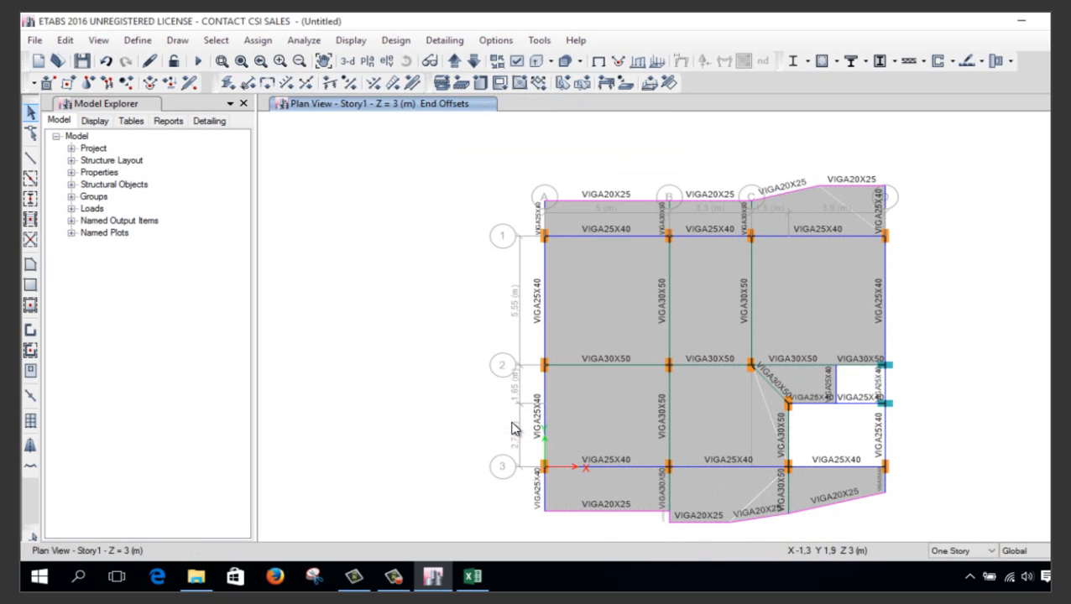
Assign diaphragm D1 to all Story1 joints and clear the assignment display from the plan
{"action": "left_click_drag", "start_coordinate": [466, 135], "coordinate": [978, 535]}
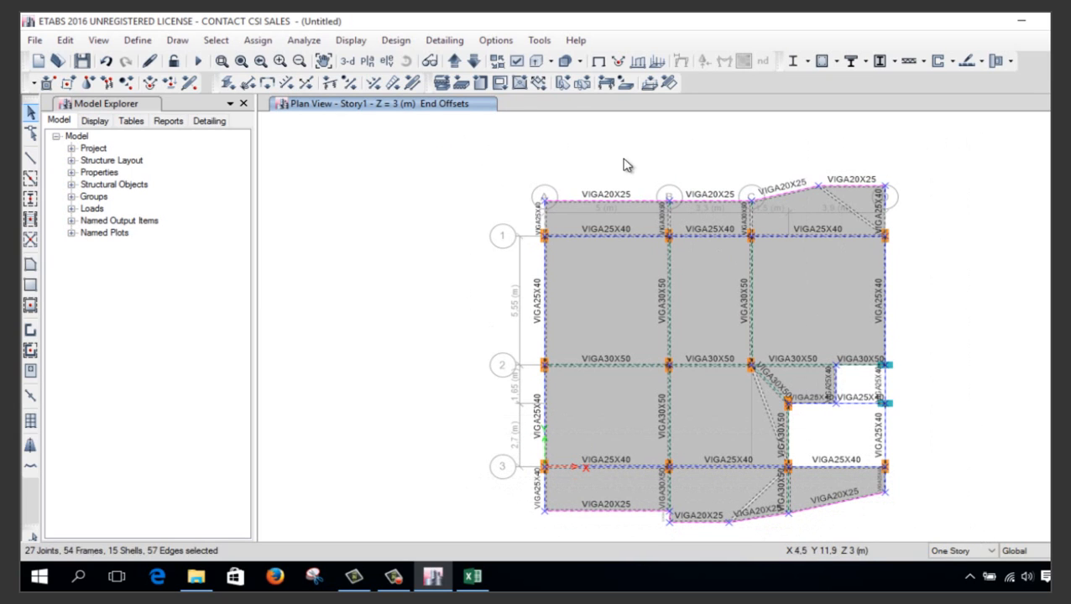
{"action": "left_click", "coordinate": [276, 43]}
{"action": "mouse_move", "coordinate": [289, 62]}
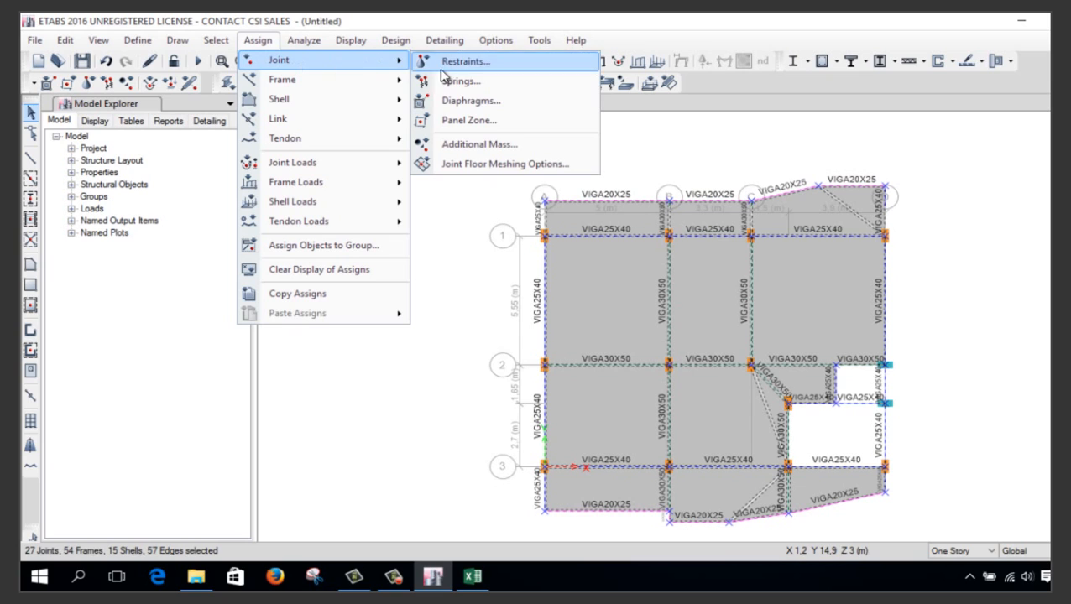
{"action": "left_click", "coordinate": [493, 103]}
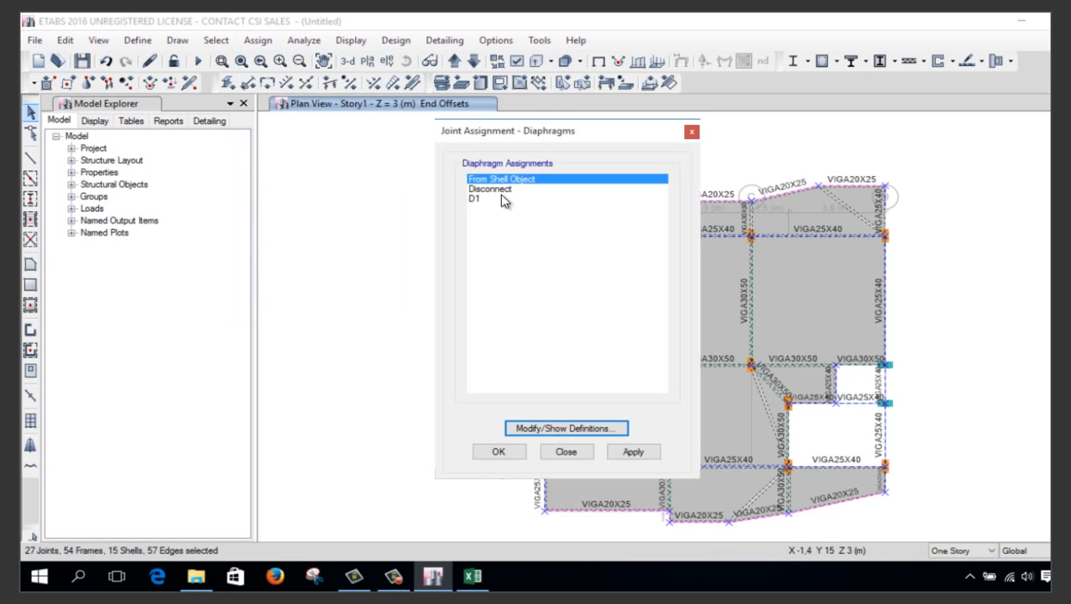
{"action": "left_click", "coordinate": [502, 199]}
{"action": "left_click", "coordinate": [497, 451]}
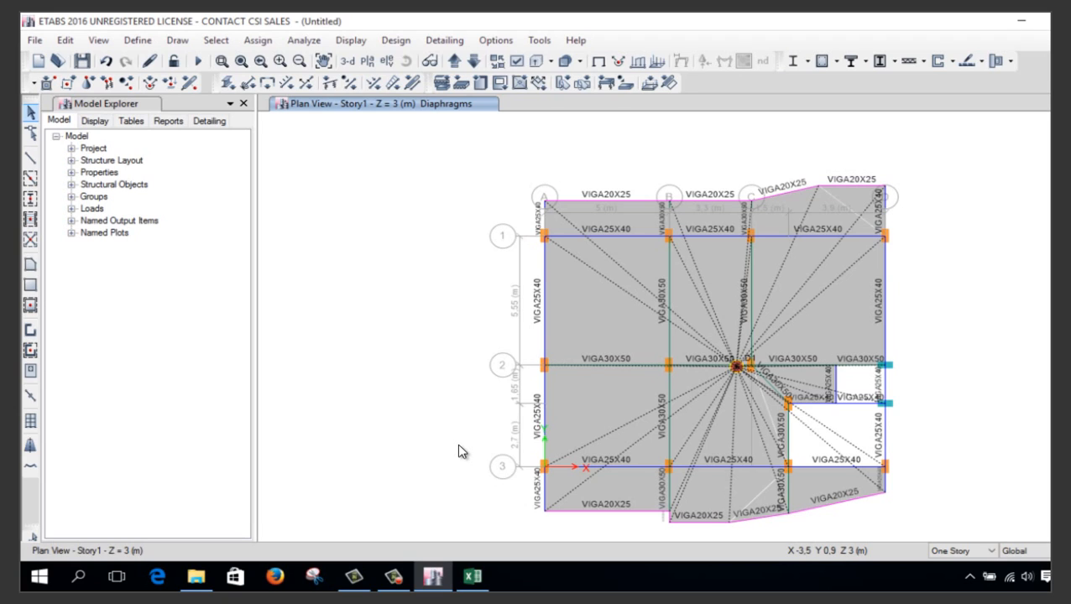
{"action": "key", "text": "F4"}
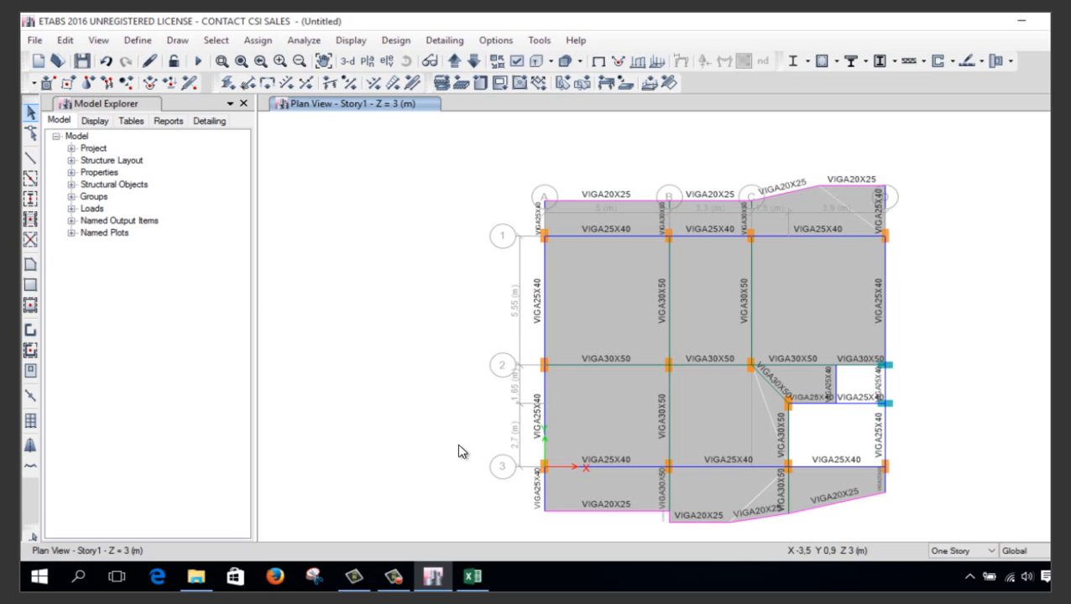
Set the approximate maximum mesh size to 0,5 m in the automatic mesh settings for floors
{"action": "left_click", "coordinate": [351, 40]}
{"action": "left_click", "coordinate": [312, 41]}
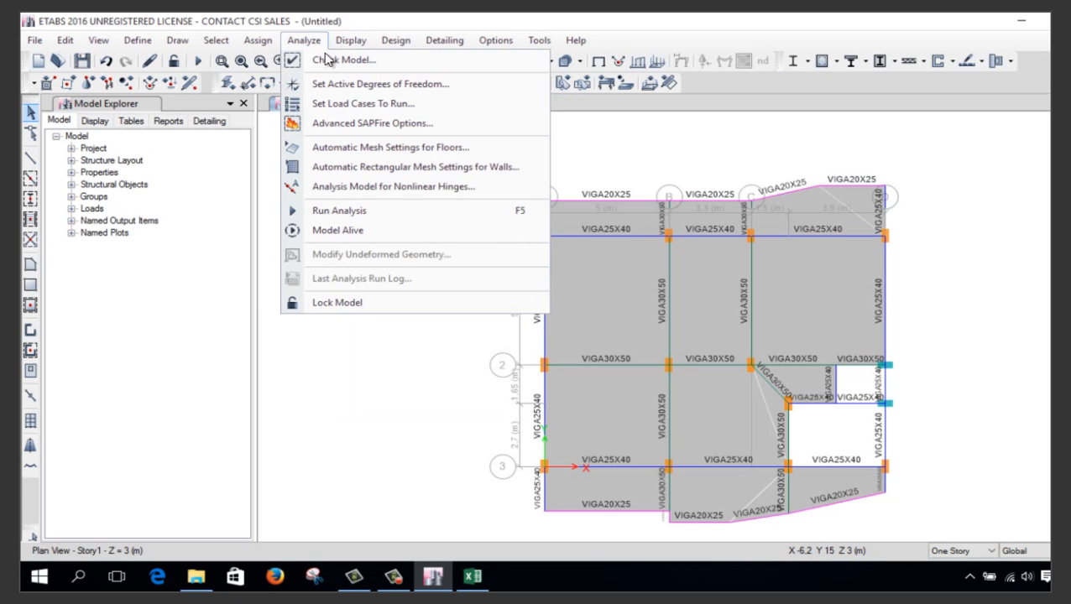
{"action": "left_click", "coordinate": [487, 151]}
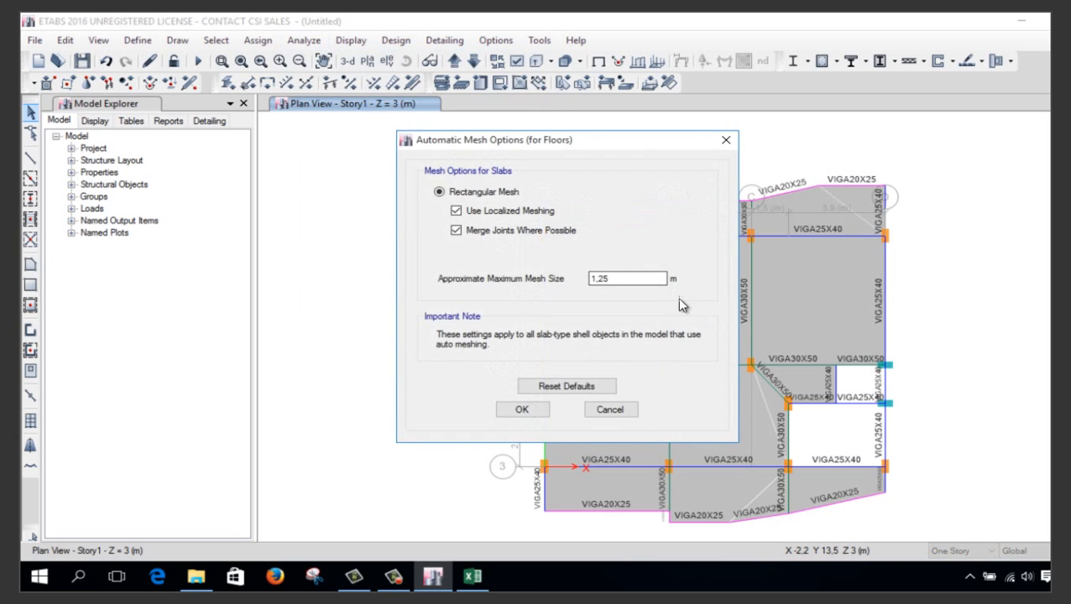
{"action": "left_click_drag", "start_coordinate": [663, 279], "coordinate": [574, 273]}
{"action": "type", "text": "0,5"}
{"action": "left_click", "coordinate": [532, 411]}
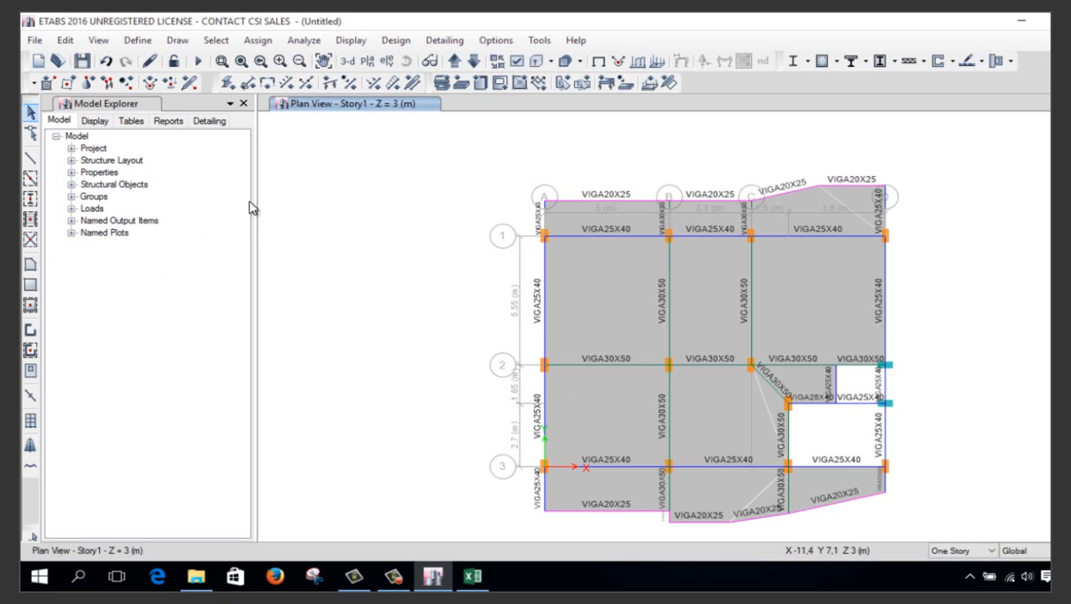
Add five rigid diaphragms, D2 through D6, to the diaphragm definitions and accept the list
{"action": "left_click", "coordinate": [139, 40]}
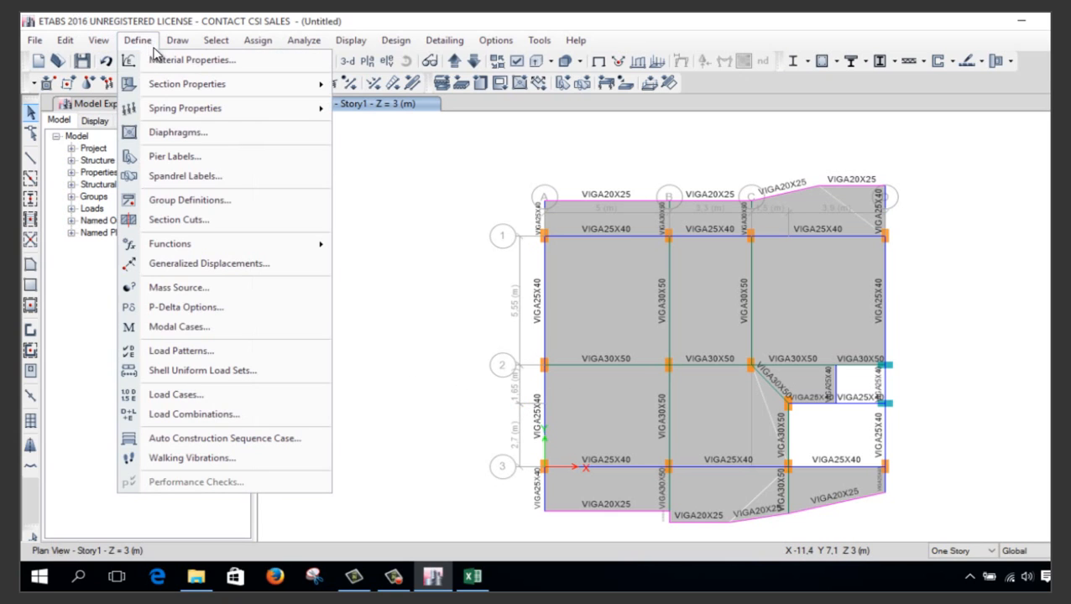
{"action": "left_click", "coordinate": [225, 132]}
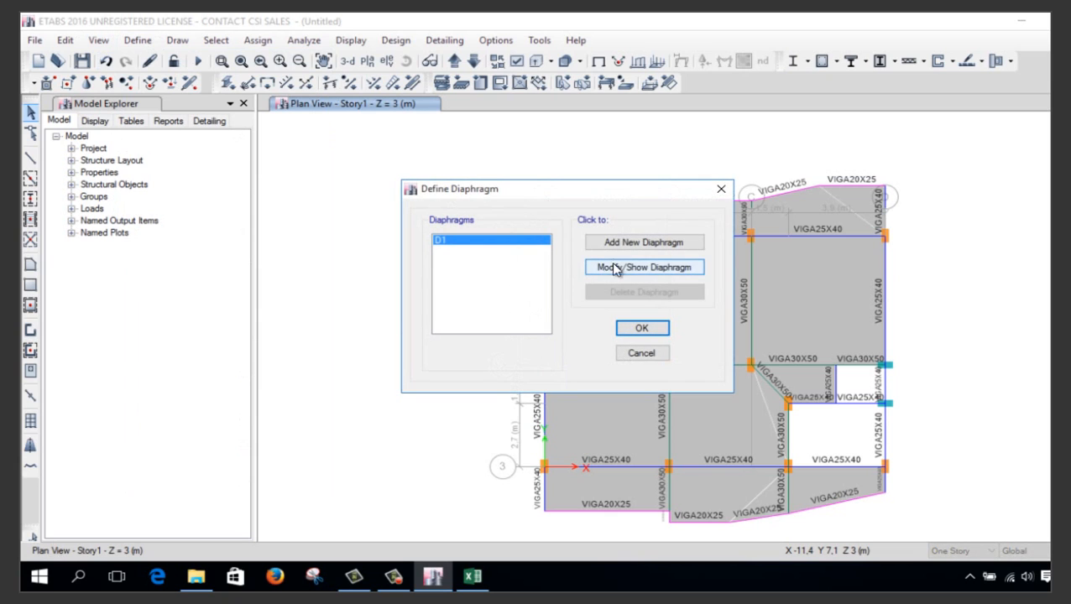
{"action": "left_click", "coordinate": [633, 243]}
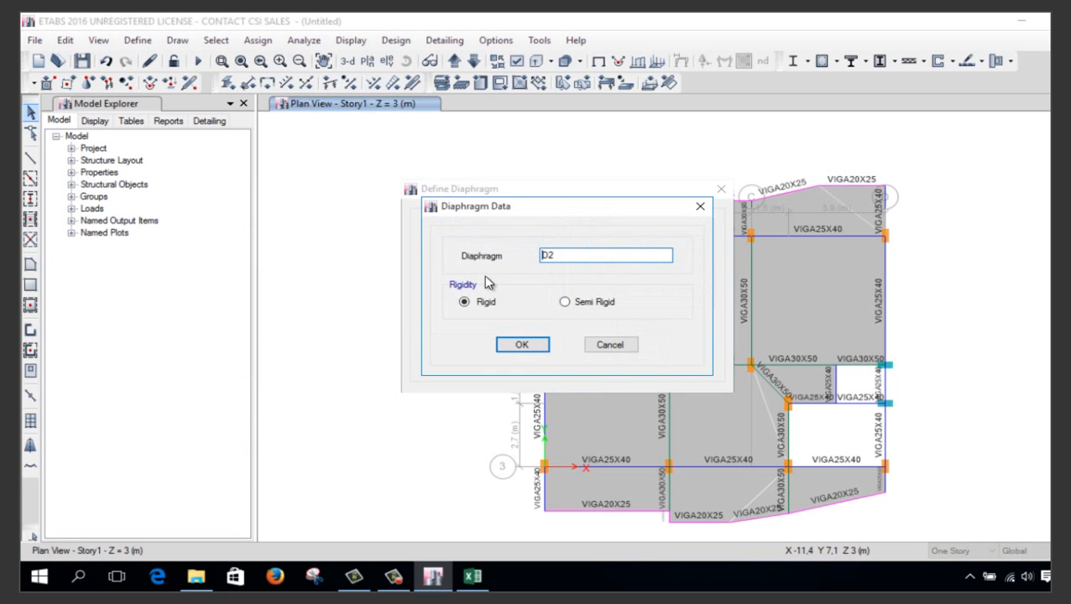
{"action": "left_click", "coordinate": [521, 345]}
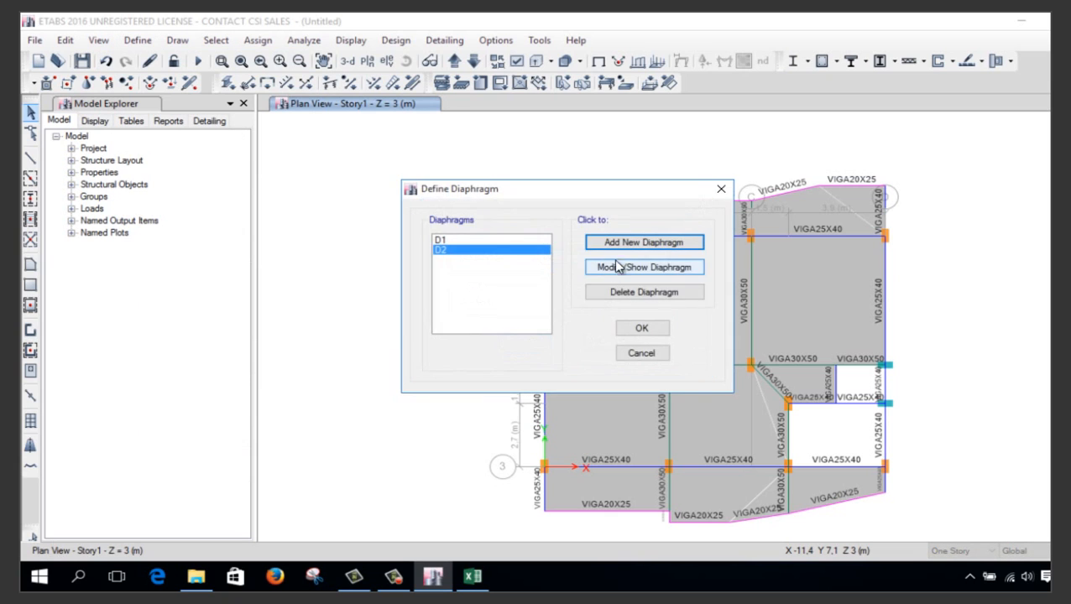
{"action": "left_click", "coordinate": [629, 243]}
{"action": "left_click", "coordinate": [525, 344]}
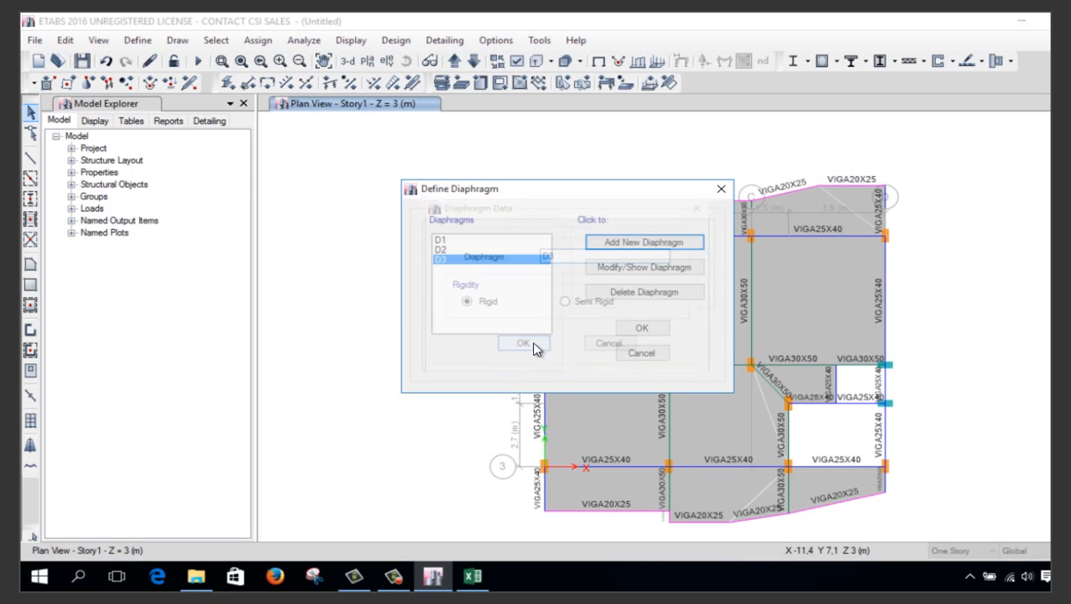
{"action": "left_click", "coordinate": [606, 243]}
{"action": "left_click", "coordinate": [521, 344]}
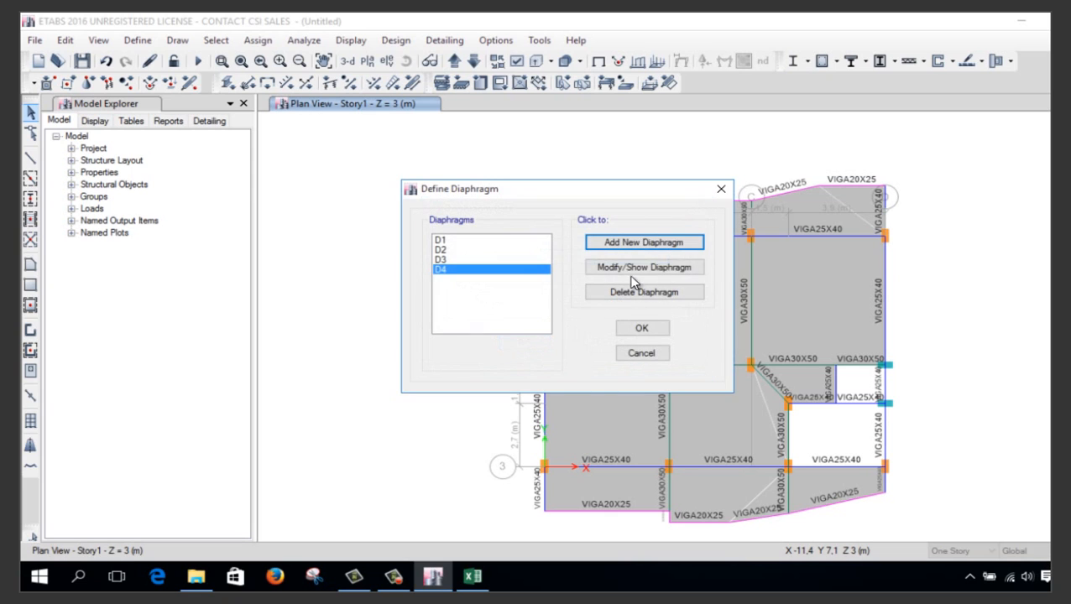
{"action": "left_click", "coordinate": [634, 245]}
{"action": "left_click", "coordinate": [521, 346]}
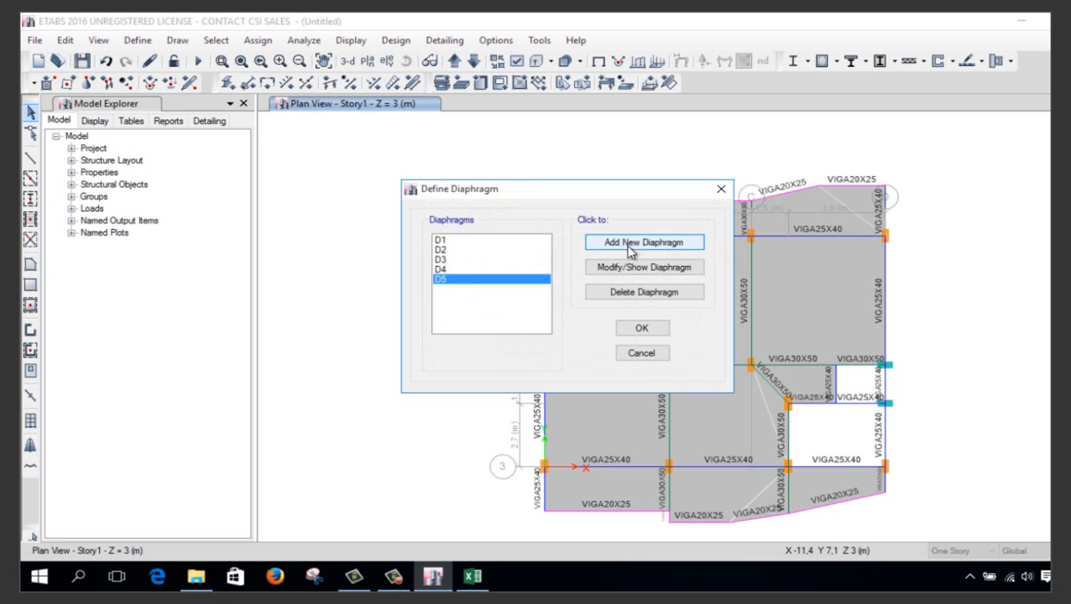
{"action": "left_click", "coordinate": [629, 246]}
{"action": "left_click", "coordinate": [523, 345]}
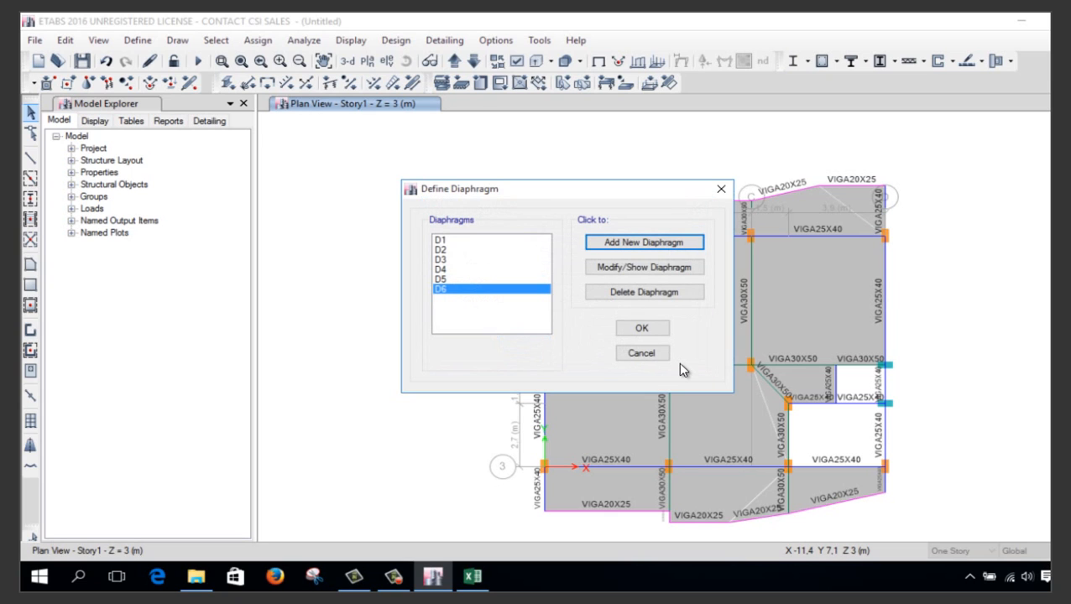
{"action": "left_click", "coordinate": [639, 328]}
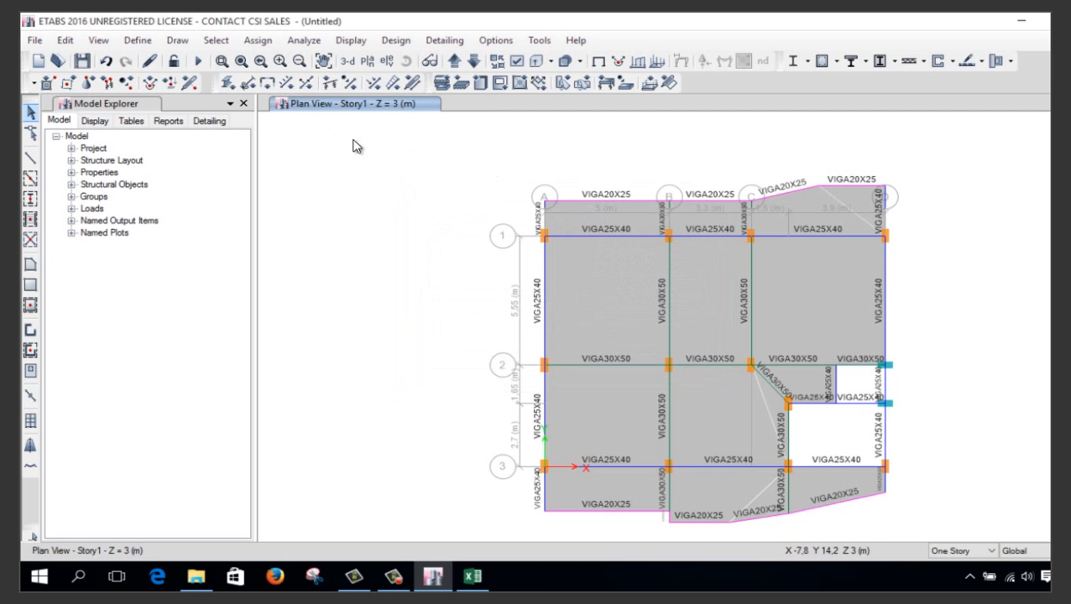
Select everything on the Story1 plan and replicate it by story onto Story2 through Story6, keeping the original objects
{"action": "left_click_drag", "start_coordinate": [352, 146], "coordinate": [834, 411]}
{"action": "left_click_drag", "start_coordinate": [939, 148], "coordinate": [438, 529]}
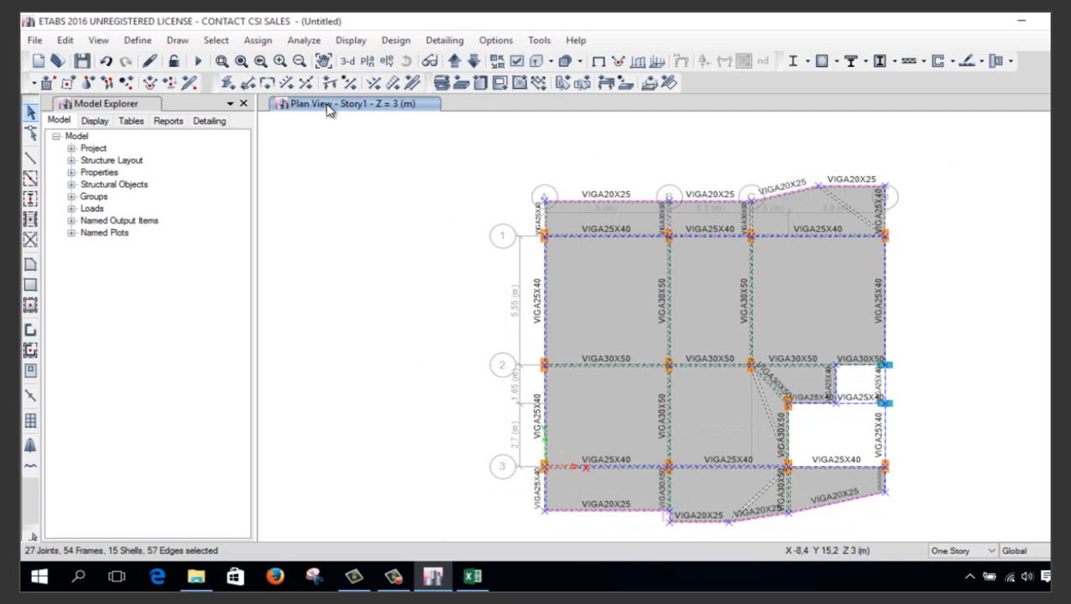
{"action": "left_click", "coordinate": [347, 61]}
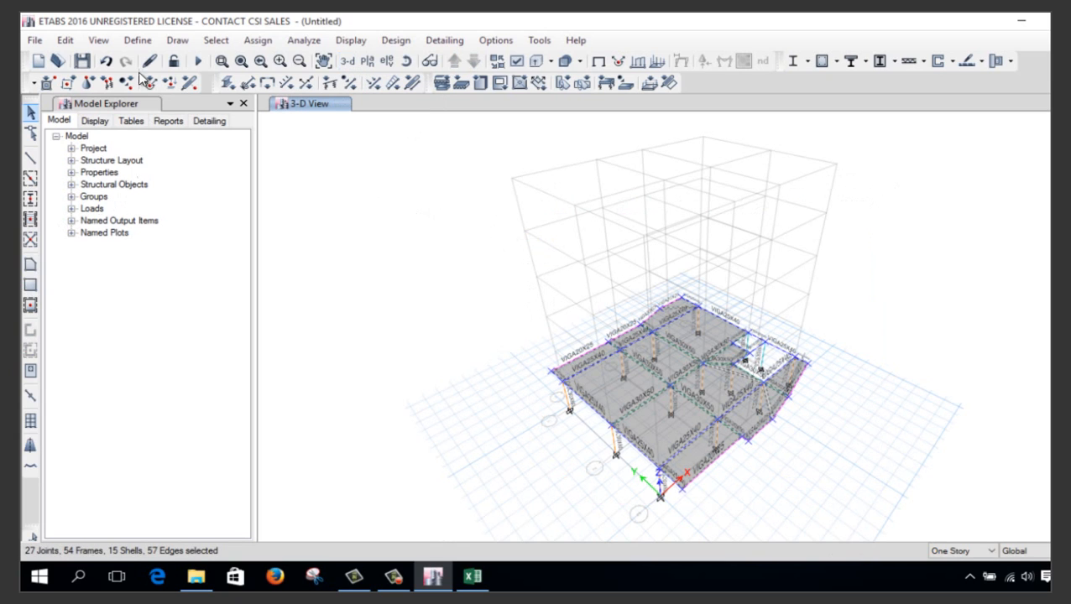
{"action": "left_click", "coordinate": [71, 41]}
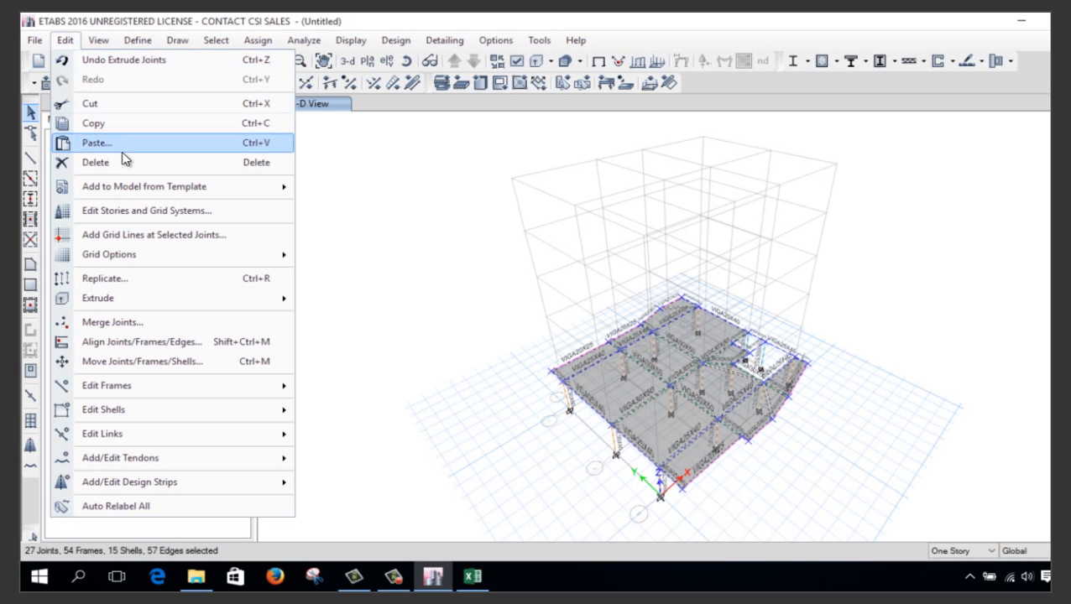
{"action": "left_click", "coordinate": [181, 284]}
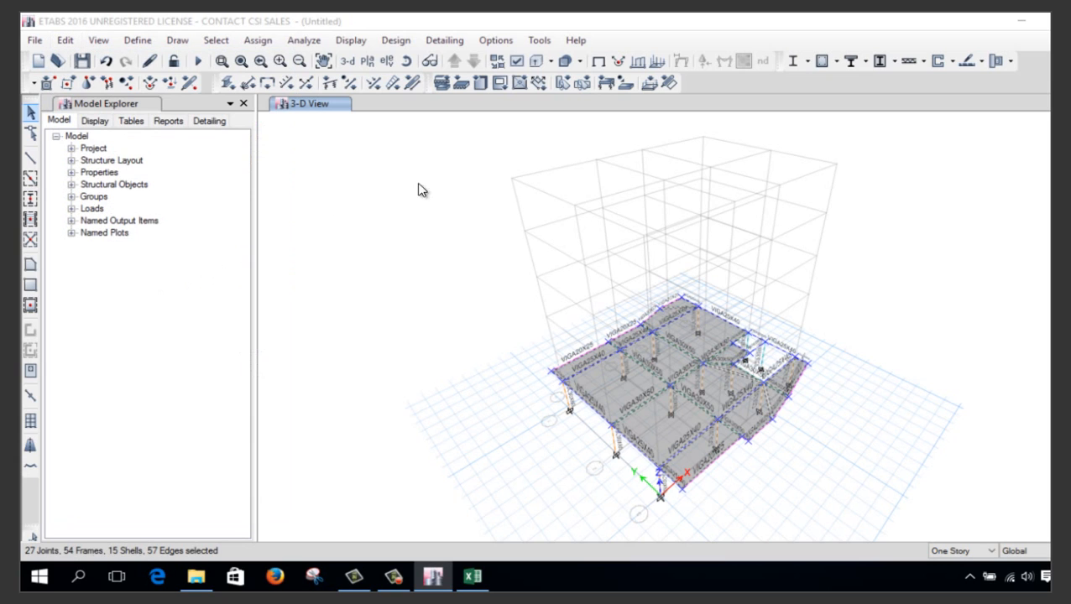
{"action": "left_click_drag", "start_coordinate": [539, 140], "coordinate": [208, 112]}
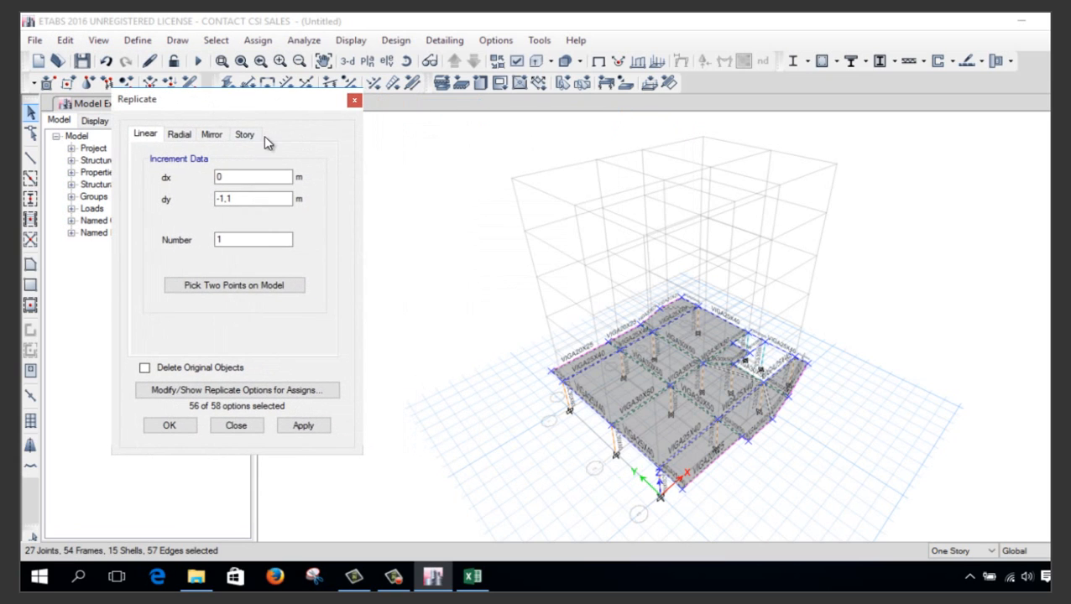
{"action": "left_click", "coordinate": [247, 134]}
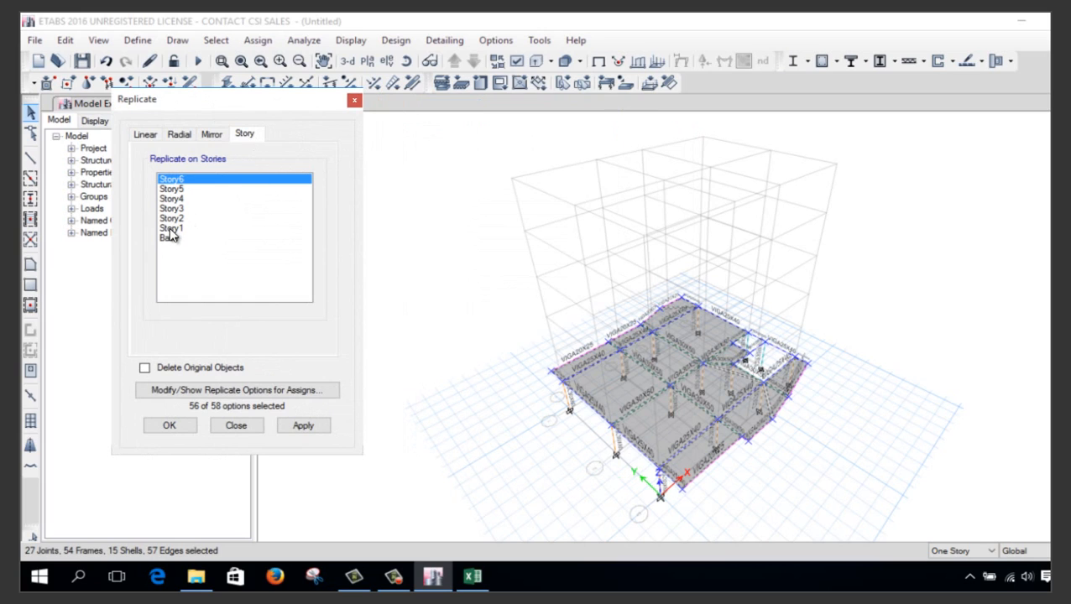
{"action": "mouse_move", "coordinate": [201, 183]}
{"action": "left_mouse_down"}
{"action": "mouse_move", "coordinate": [202, 221]}
{"action": "mouse_move", "coordinate": [215, 221]}
{"action": "mouse_move", "coordinate": [202, 182]}
{"action": "left_mouse_up"}
{"action": "left_click", "coordinate": [168, 425]}
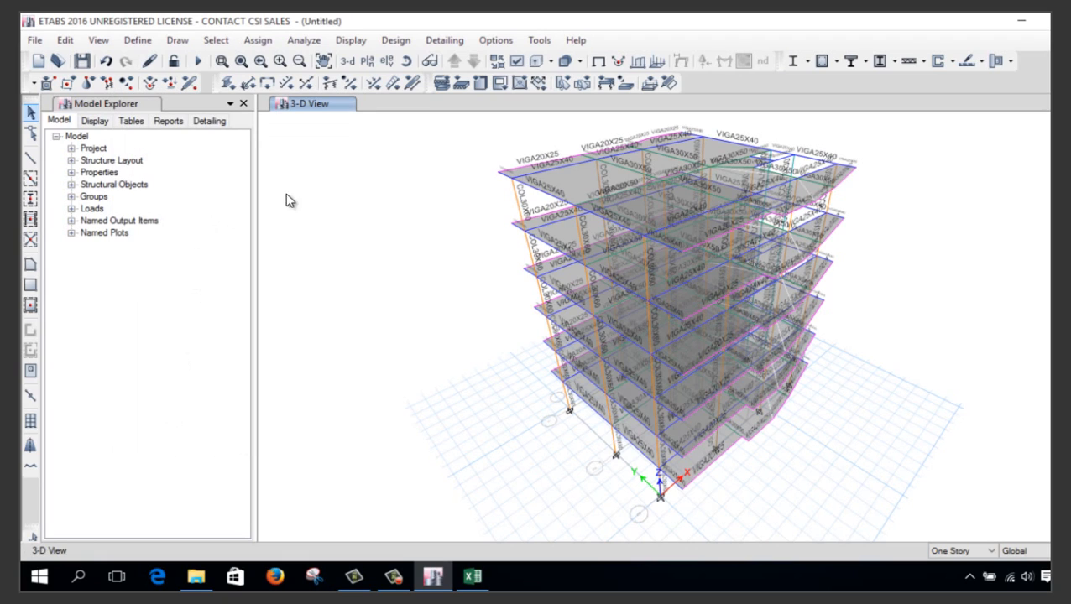
Switch to the Story2 plan, select all its objects and assign diaphragm D2 to the joints
{"action": "left_click", "coordinate": [367, 60]}
{"action": "left_click", "coordinate": [498, 286]}
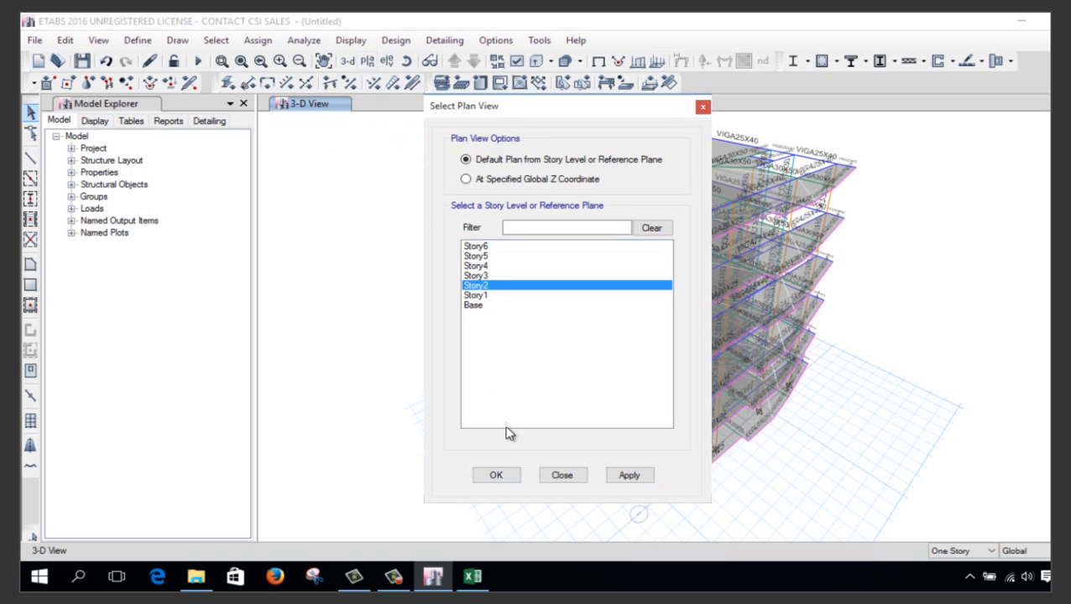
{"action": "left_click", "coordinate": [493, 476]}
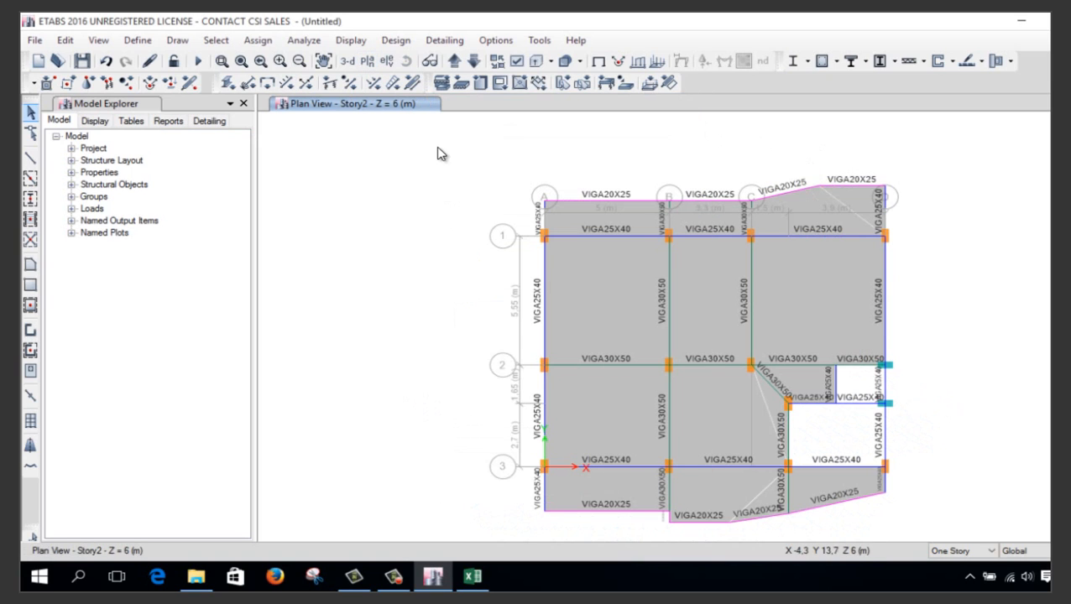
{"action": "mouse_move", "coordinate": [949, 552]}
{"action": "left_mouse_down"}
{"action": "mouse_move", "coordinate": [944, 532]}
{"action": "mouse_move", "coordinate": [943, 542]}
{"action": "left_mouse_up"}
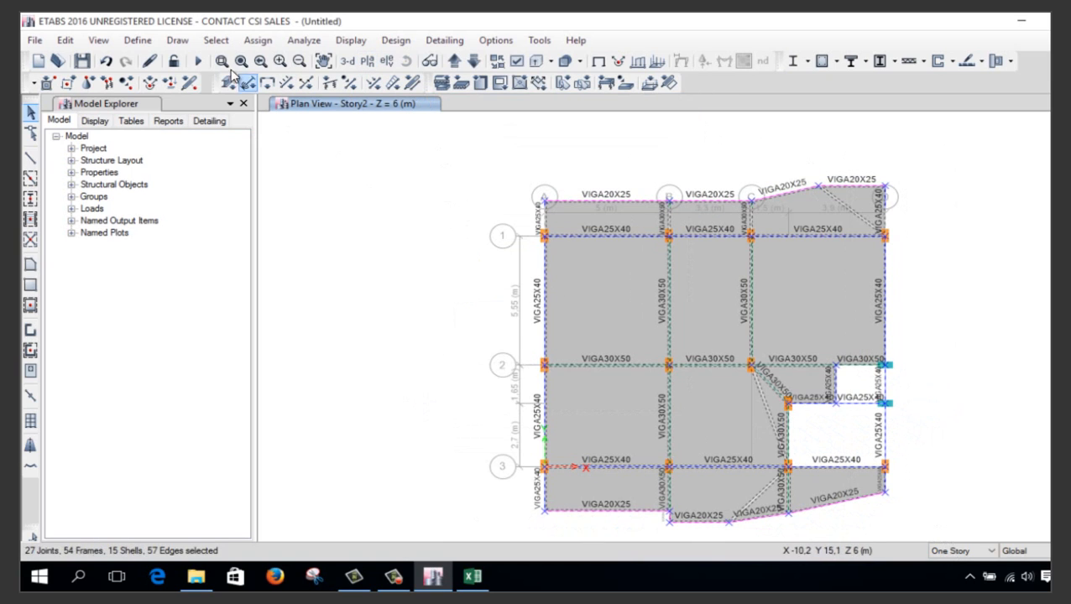
{"action": "left_click", "coordinate": [249, 42]}
{"action": "mouse_move", "coordinate": [277, 59]}
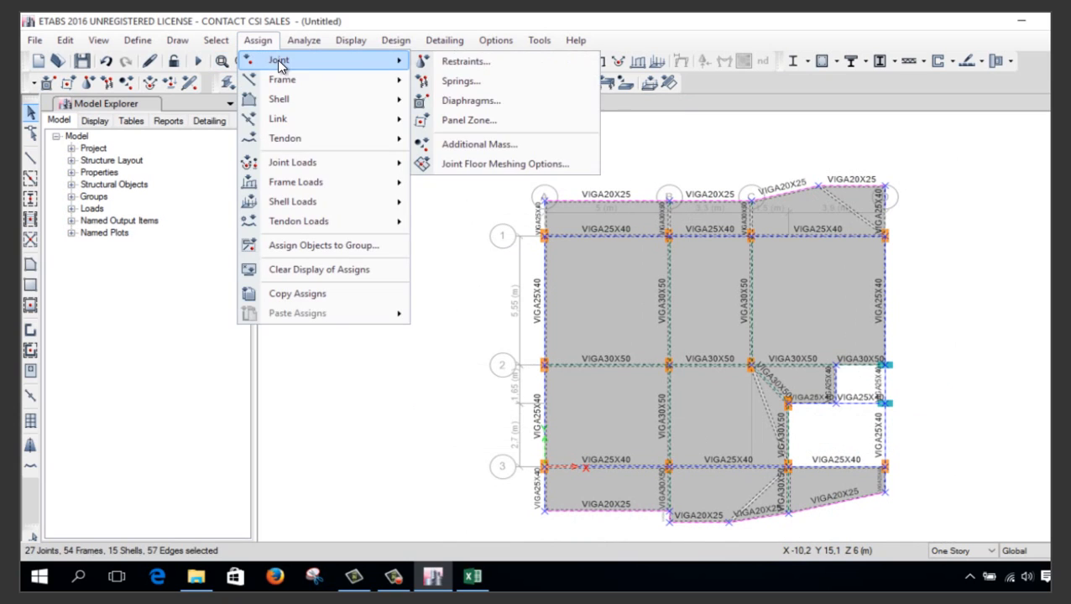
{"action": "left_click", "coordinate": [475, 101]}
{"action": "left_click", "coordinate": [474, 208]}
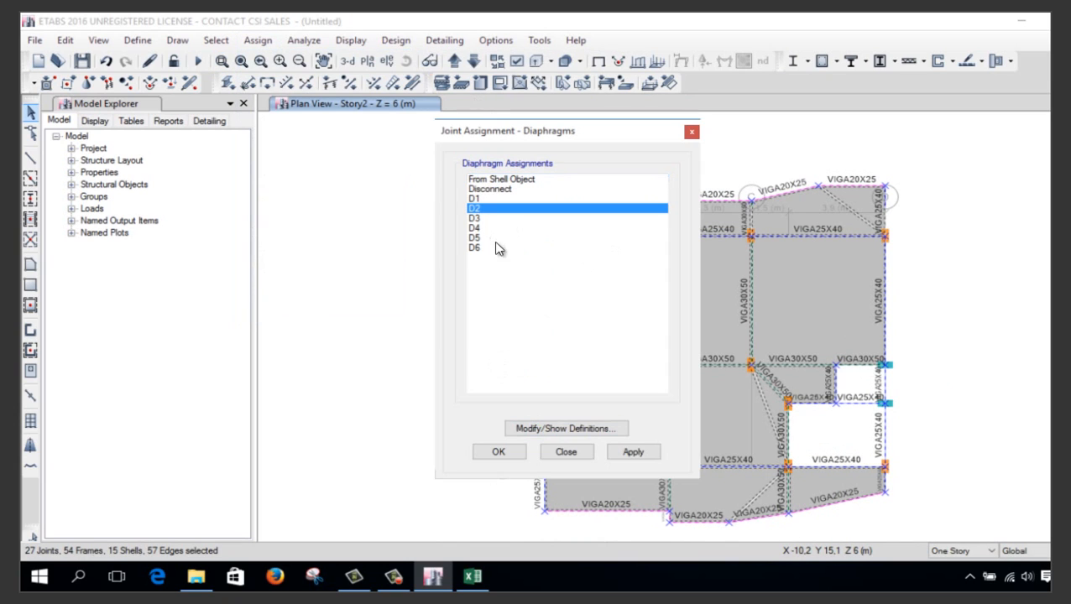
{"action": "left_click", "coordinate": [494, 451]}
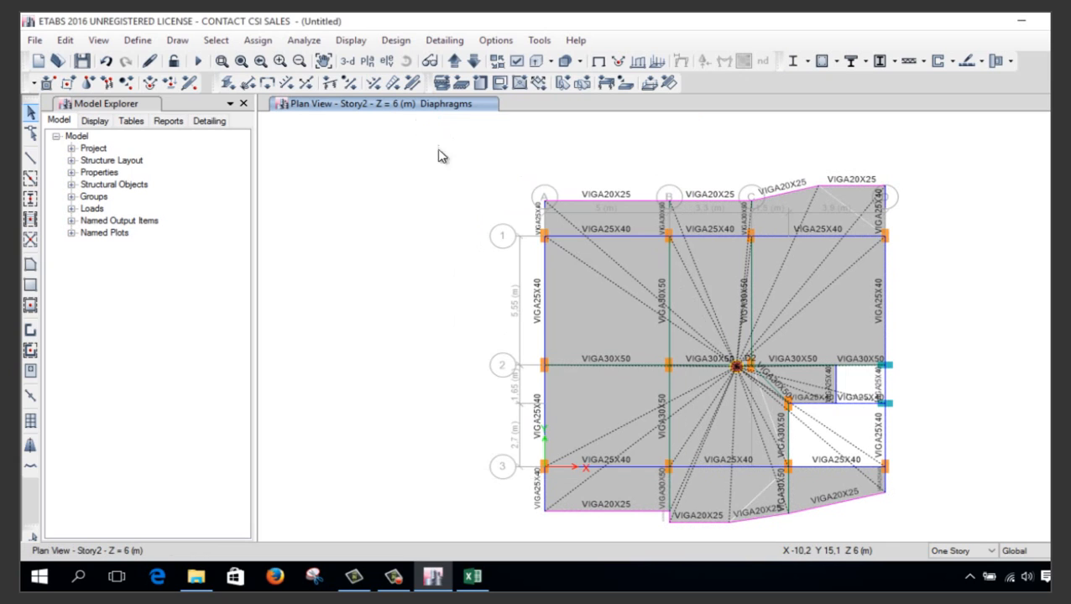
Move up to the Story3 plan, select all its objects and assign joint diaphragm D3
{"action": "left_click", "coordinate": [453, 61]}
{"action": "left_click_drag", "start_coordinate": [467, 163], "coordinate": [944, 537]}
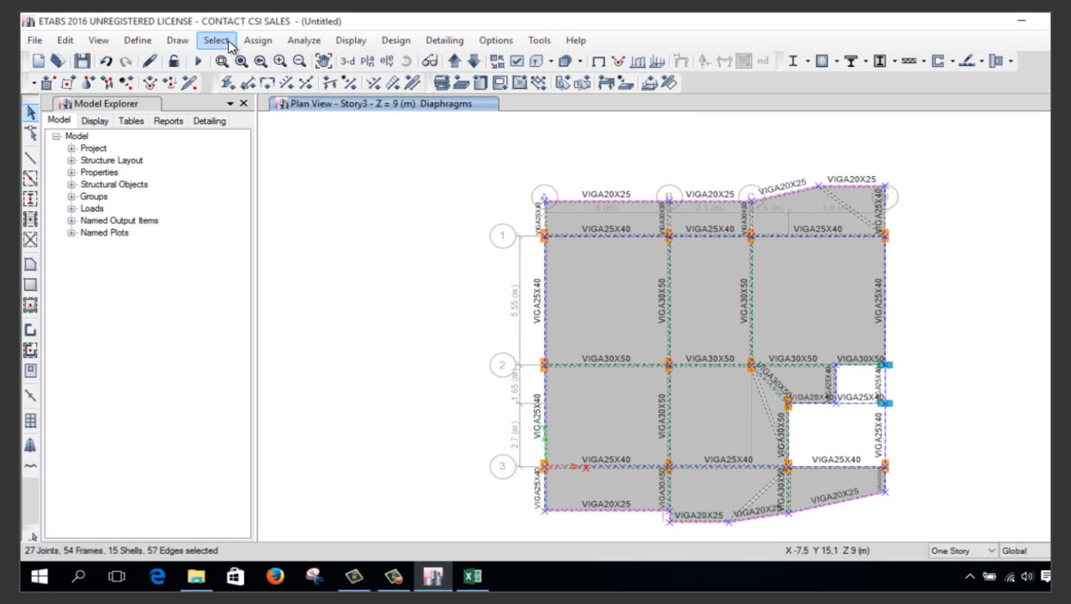
{"action": "left_click", "coordinate": [257, 40]}
{"action": "mouse_move", "coordinate": [344, 107]}
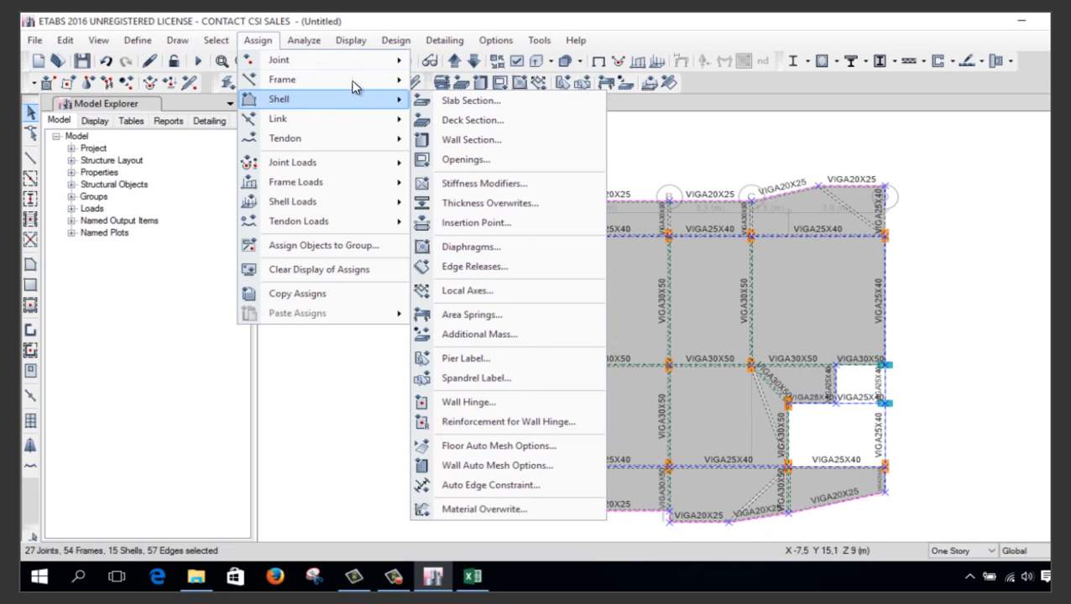
{"action": "mouse_move", "coordinate": [378, 62]}
{"action": "left_click", "coordinate": [472, 100]}
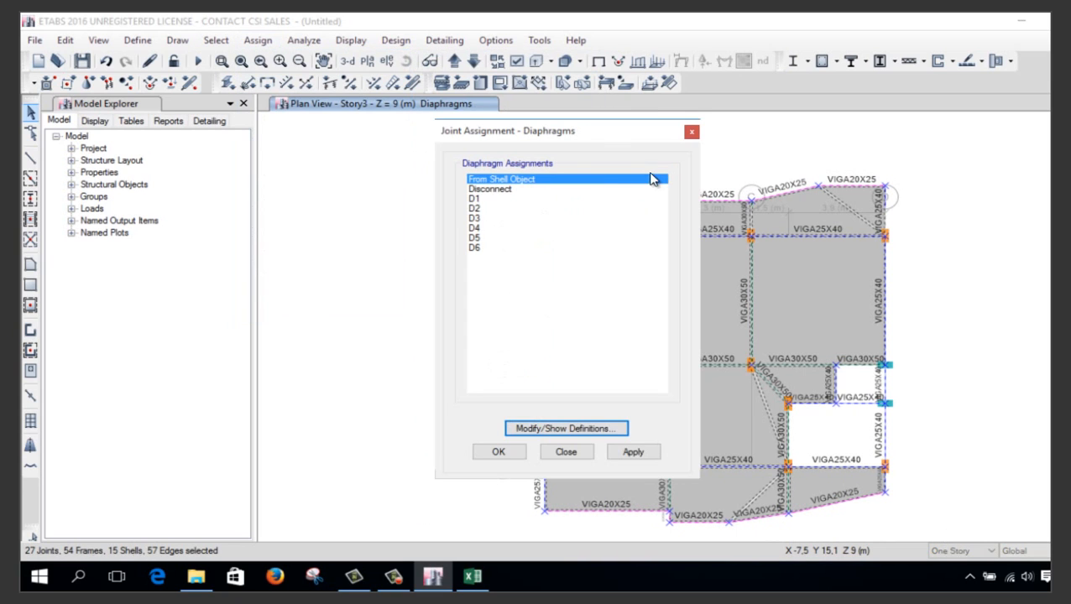
{"action": "left_click", "coordinate": [495, 218]}
{"action": "left_click", "coordinate": [503, 450]}
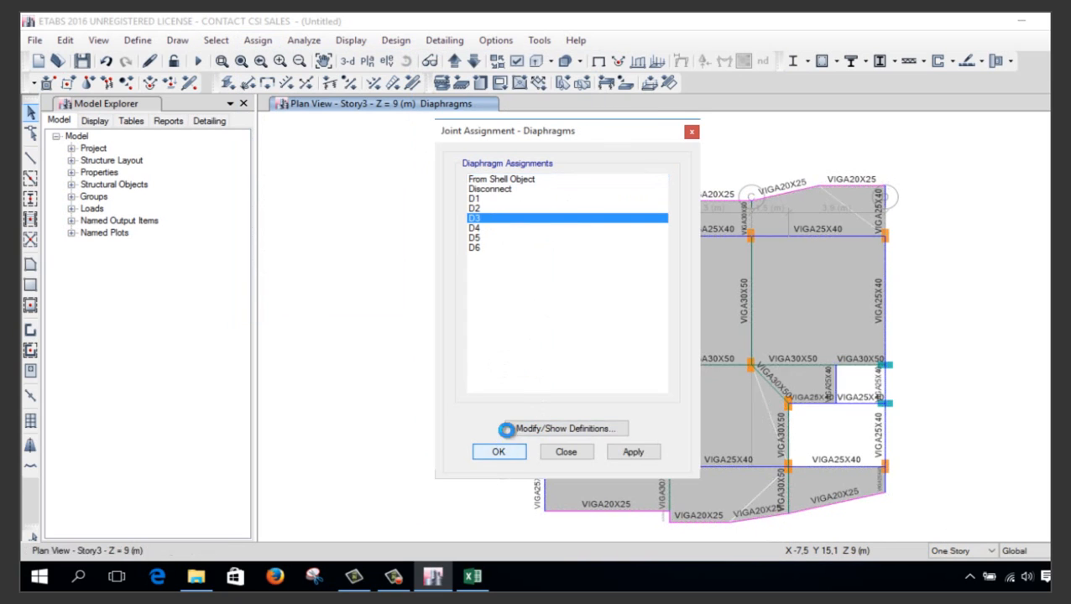
Move up to the Story4 plan, select all its objects and assign joint diaphragm D4
{"action": "left_click", "coordinate": [458, 62]}
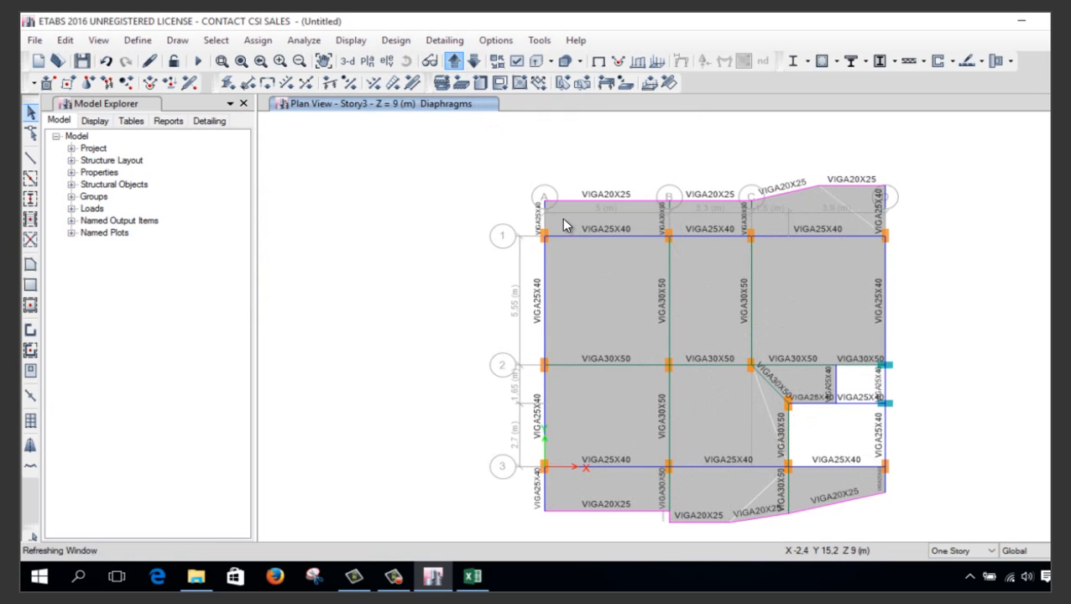
{"action": "left_click_drag", "start_coordinate": [469, 134], "coordinate": [949, 547]}
{"action": "left_click", "coordinate": [257, 41]}
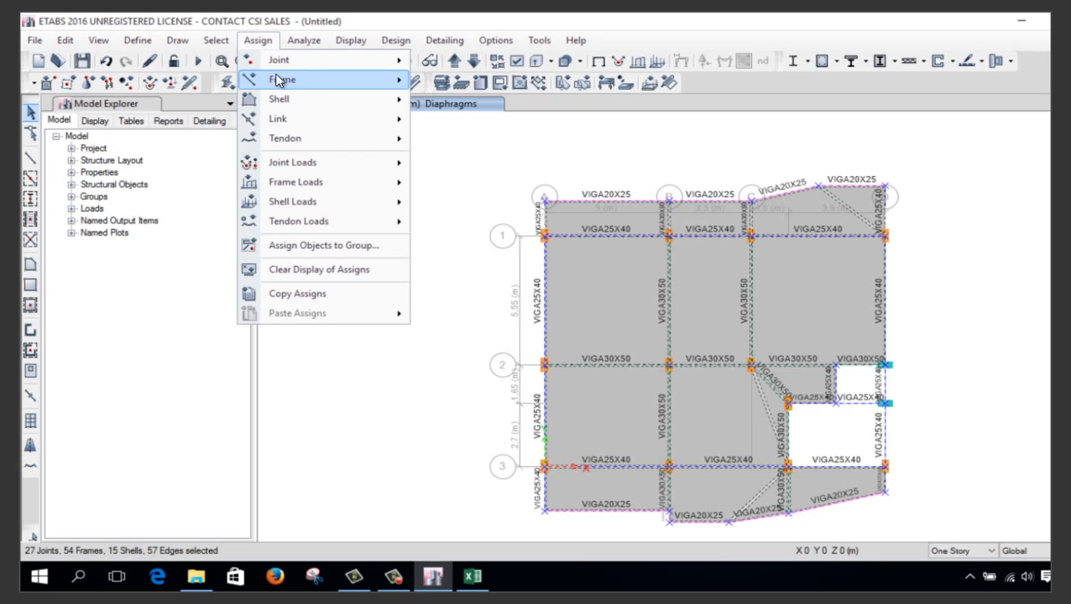
{"action": "mouse_move", "coordinate": [377, 59]}
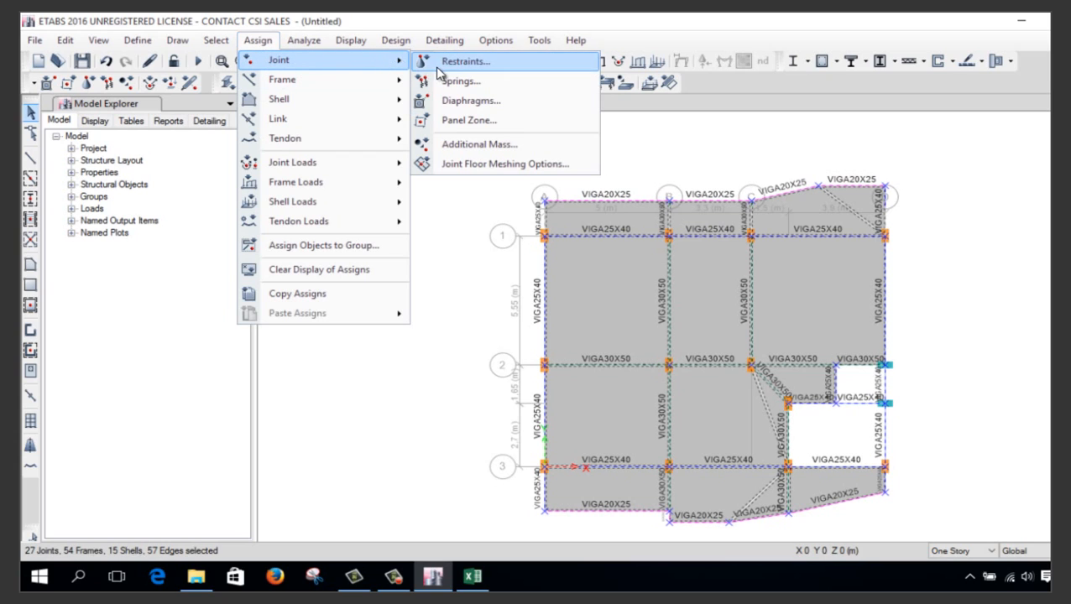
{"action": "left_click", "coordinate": [470, 101]}
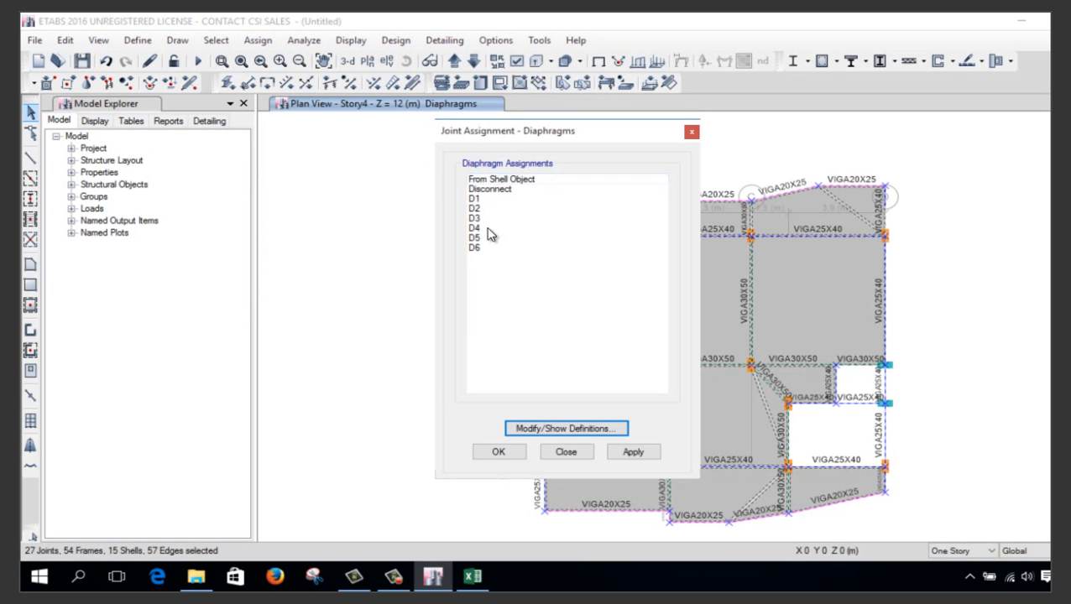
{"action": "left_click", "coordinate": [490, 228]}
{"action": "left_click", "coordinate": [497, 451]}
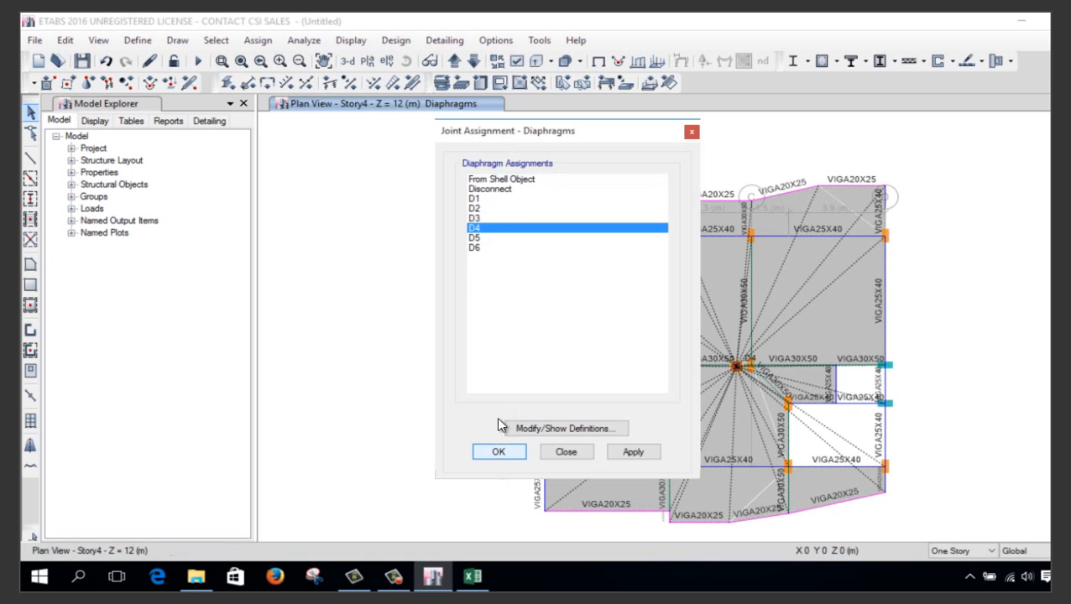
Move up to the Story5 plan, select all its objects and assign joint diaphragm D5
{"action": "left_click", "coordinate": [454, 62]}
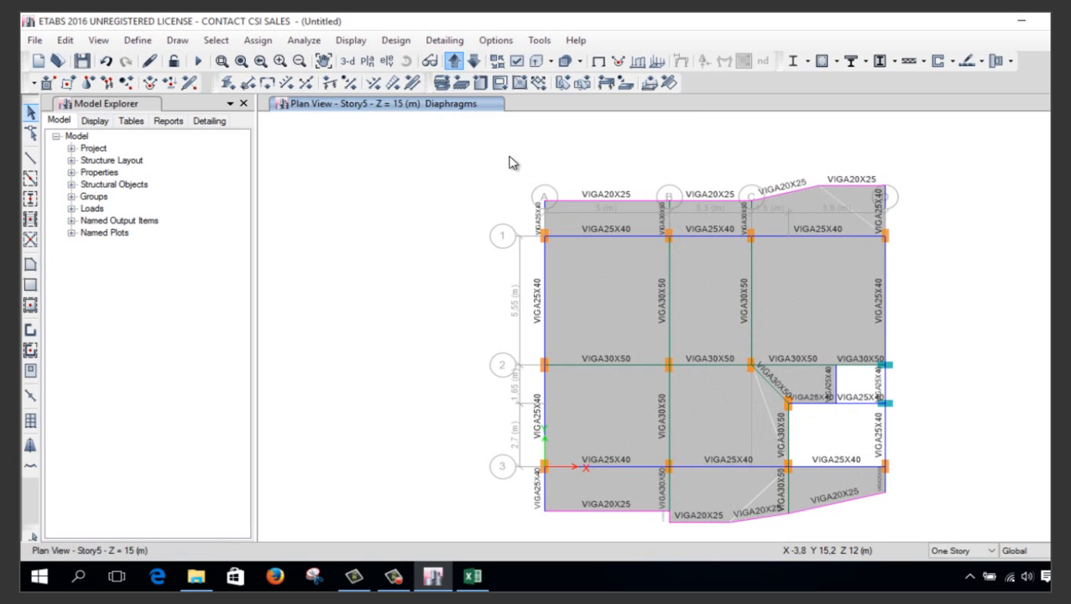
{"action": "left_click_drag", "start_coordinate": [482, 145], "coordinate": [989, 537]}
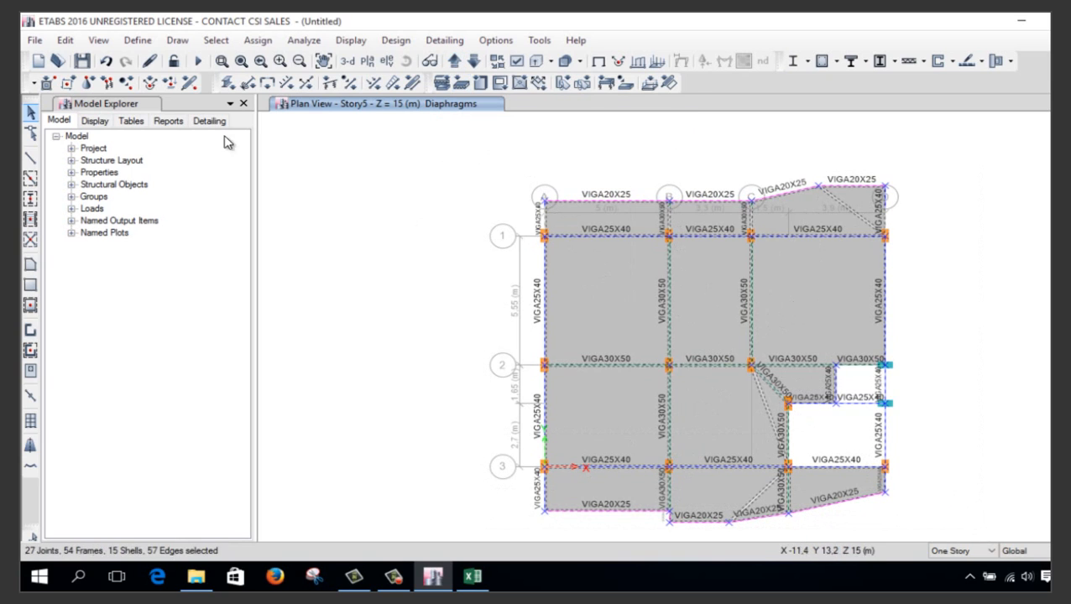
{"action": "left_click", "coordinate": [258, 40]}
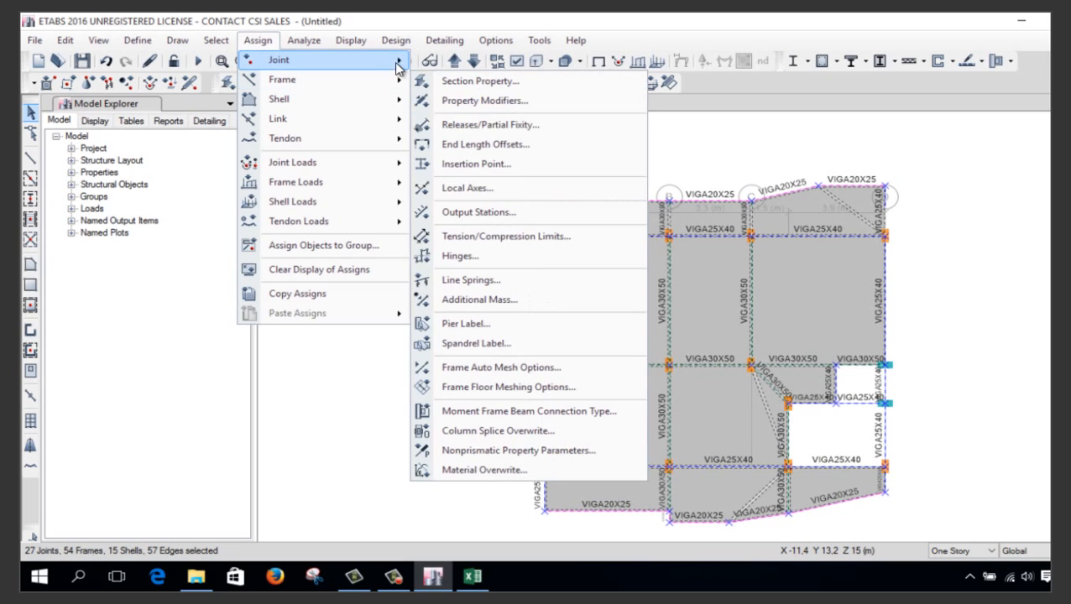
{"action": "mouse_move", "coordinate": [398, 60]}
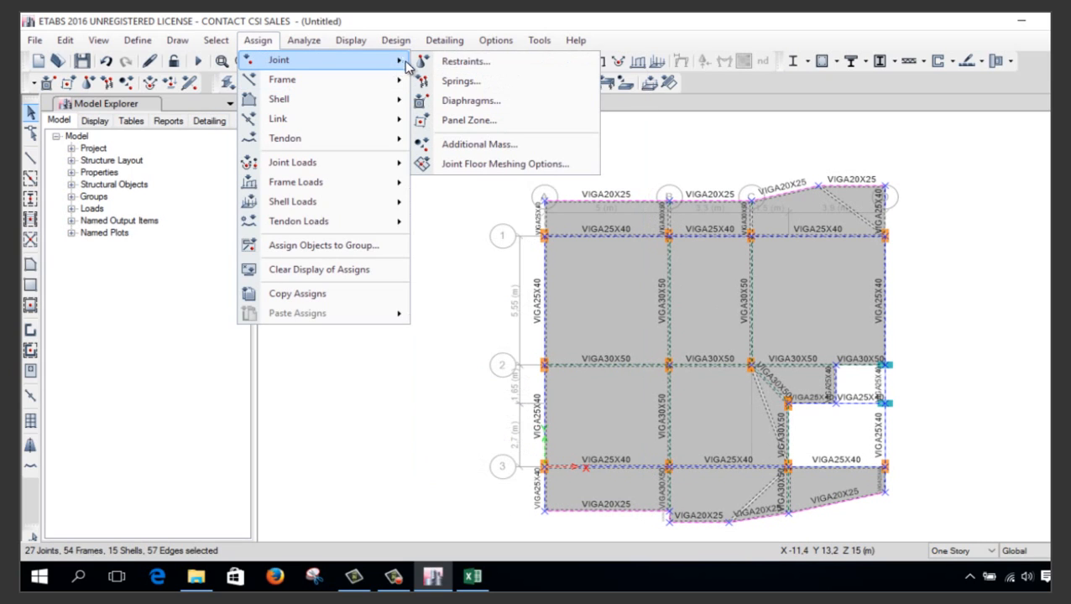
{"action": "left_click", "coordinate": [483, 102]}
{"action": "left_click", "coordinate": [518, 238]}
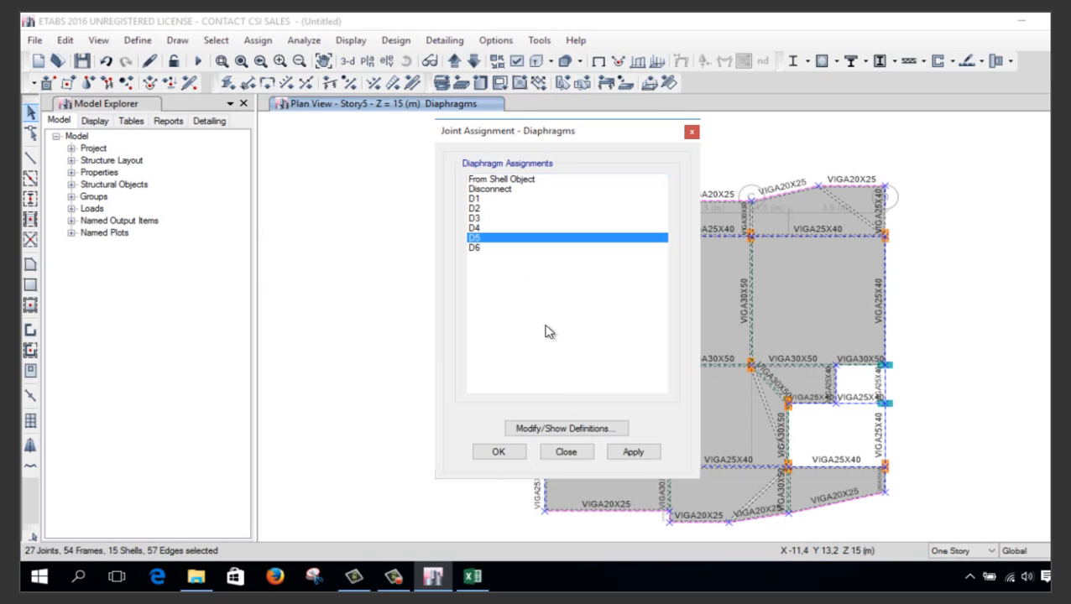
{"action": "left_click", "coordinate": [499, 451]}
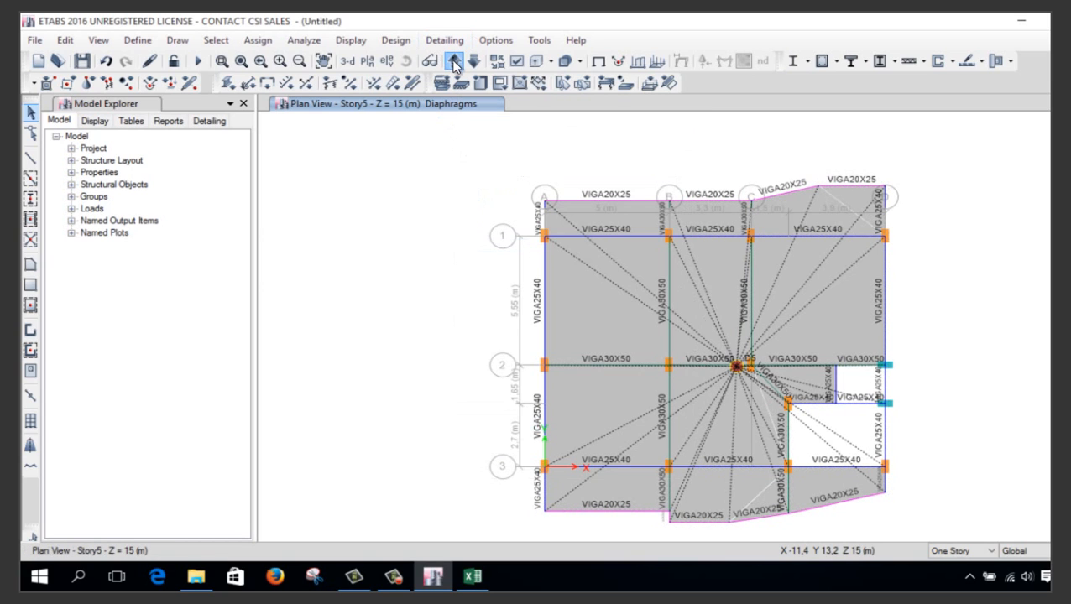
Move up to the Story6 plan, select all its objects and assign joint diaphragm D6
{"action": "left_click", "coordinate": [453, 60]}
{"action": "left_click_drag", "start_coordinate": [486, 152], "coordinate": [949, 509]}
{"action": "left_click", "coordinate": [267, 41]}
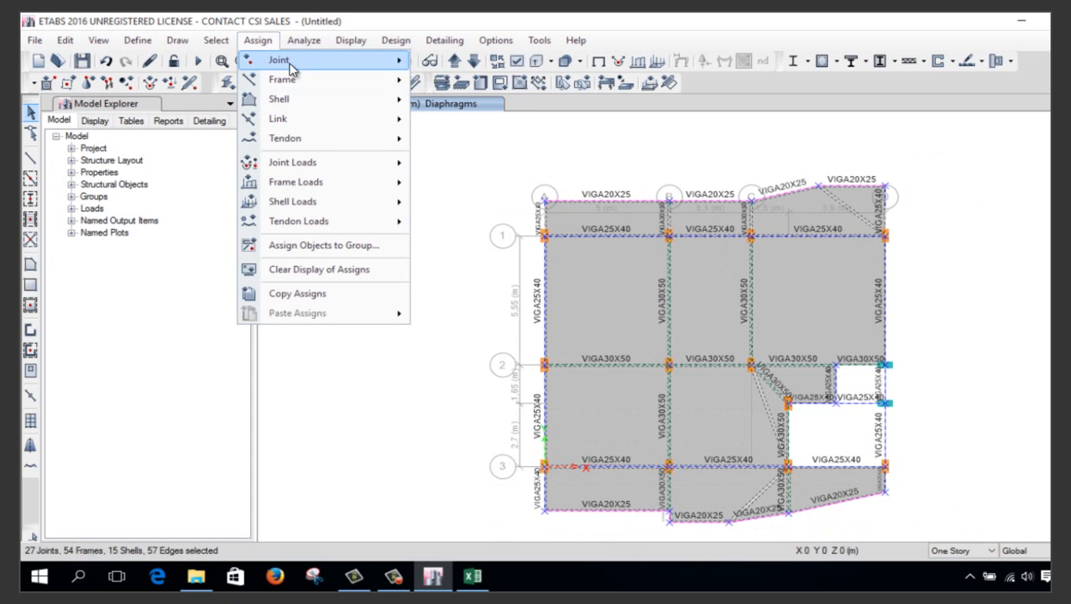
{"action": "mouse_move", "coordinate": [338, 67]}
{"action": "left_click", "coordinate": [475, 102]}
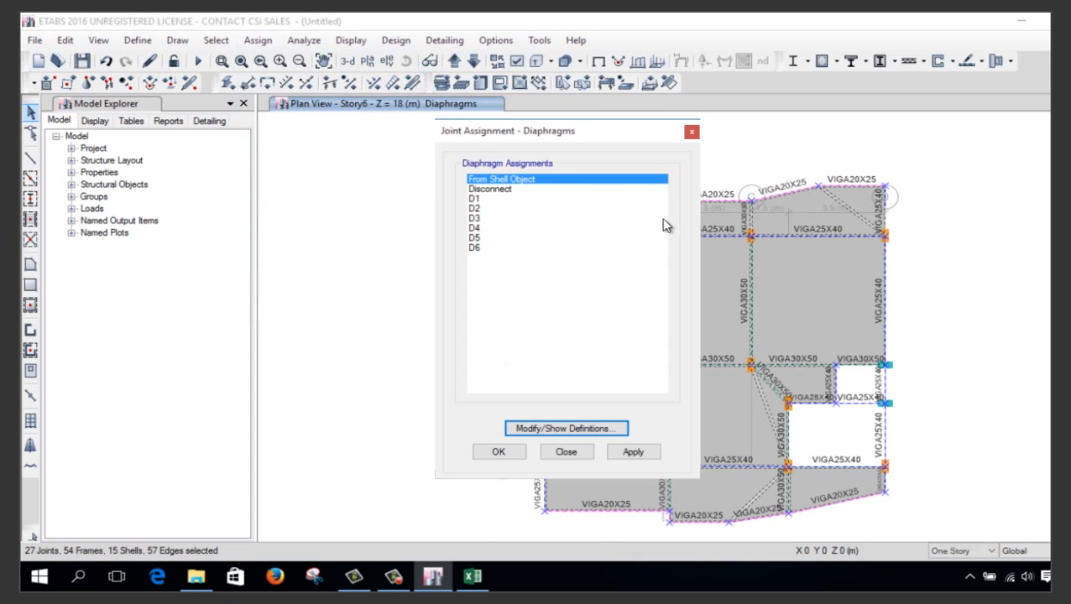
{"action": "left_click", "coordinate": [503, 248]}
{"action": "left_click", "coordinate": [519, 451]}
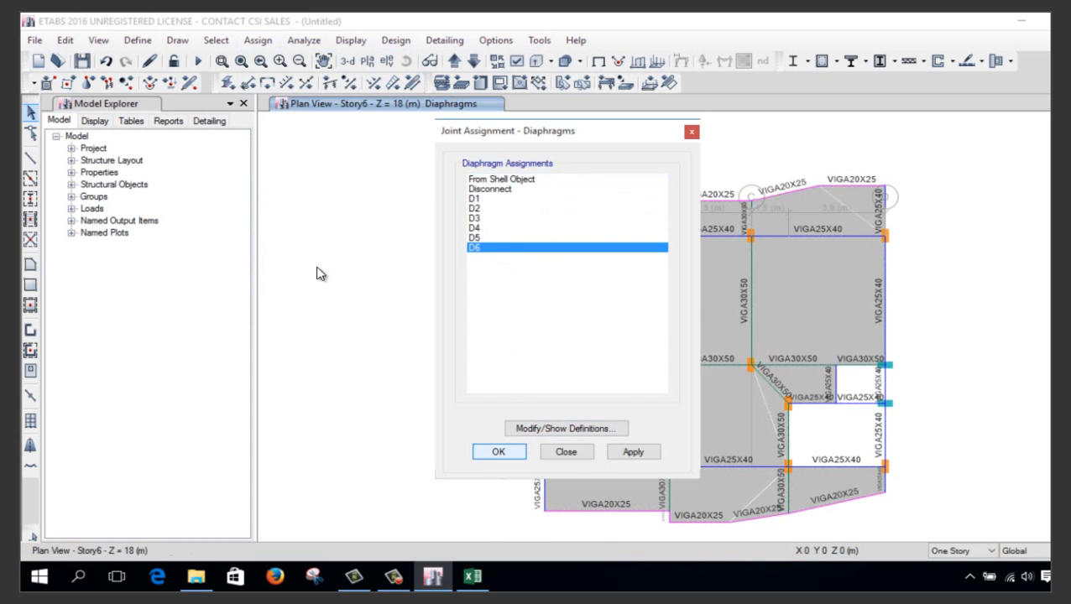
Return to the 3-D view, clear the diaphragm display and turn on extruded frames for the whole building
{"action": "left_click", "coordinate": [349, 62]}
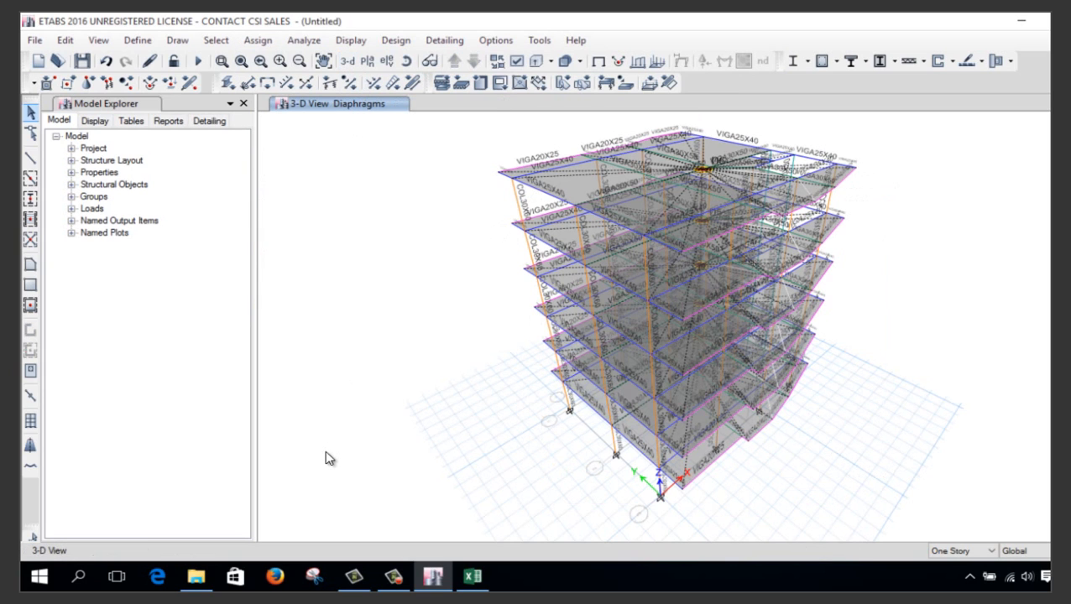
{"action": "key", "text": "F4"}
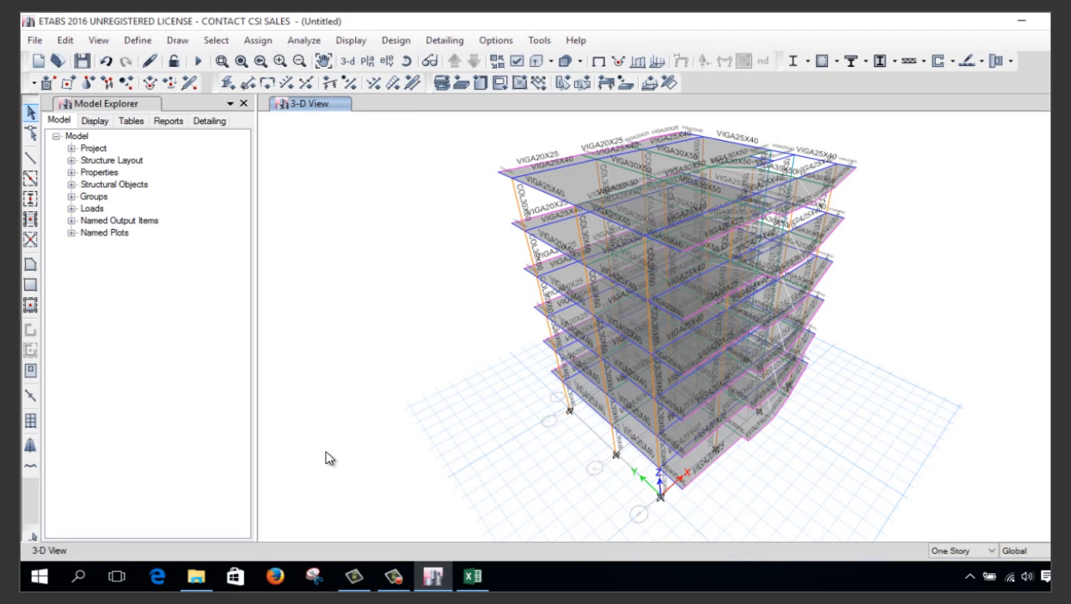
{"action": "key", "text": "ctrl+w"}
{"action": "left_click", "coordinate": [602, 206]}
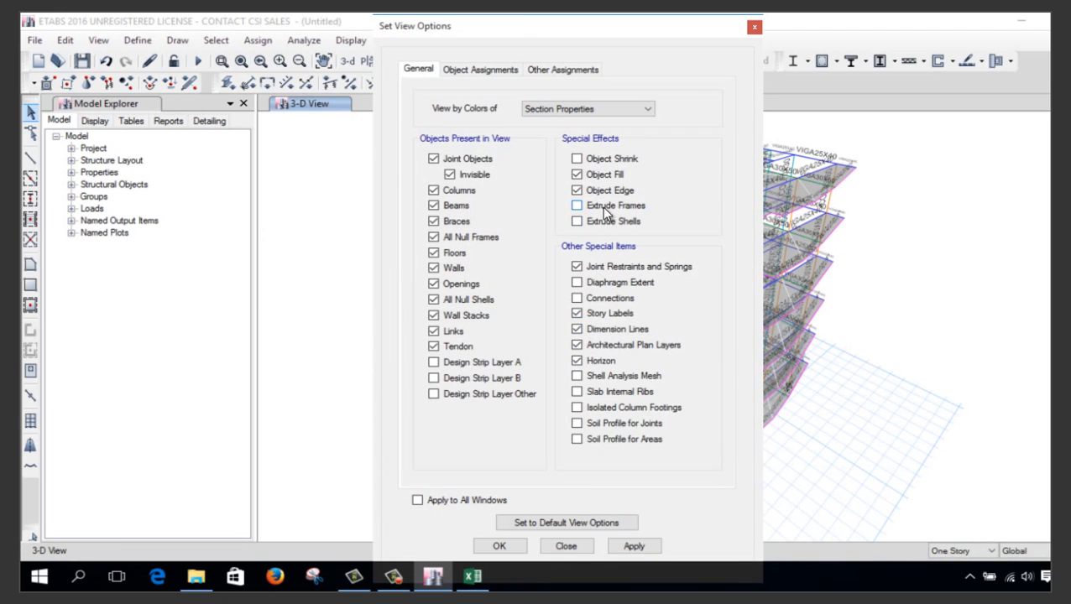
{"action": "left_click", "coordinate": [501, 546]}
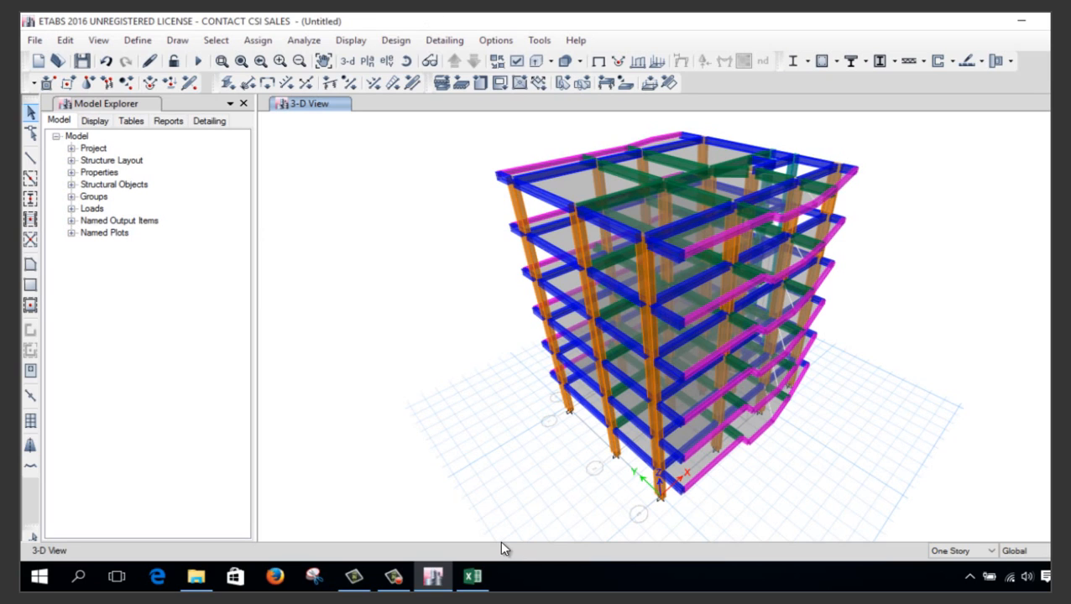
Turn off extruded frames in the 3-D view of the whole building
{"action": "key", "text": "ctrl+w"}
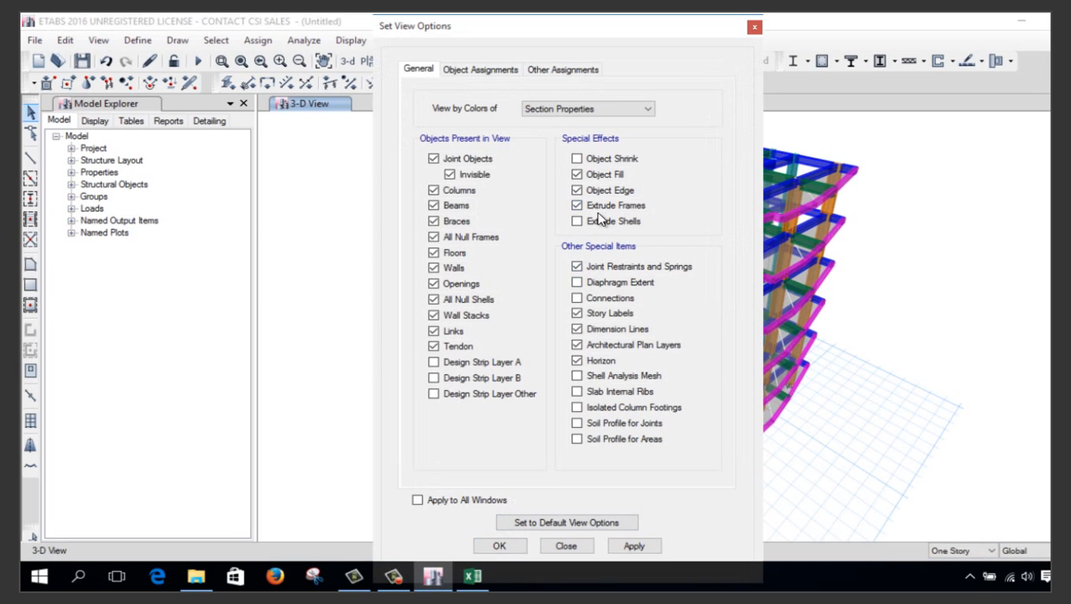
{"action": "left_click", "coordinate": [596, 205]}
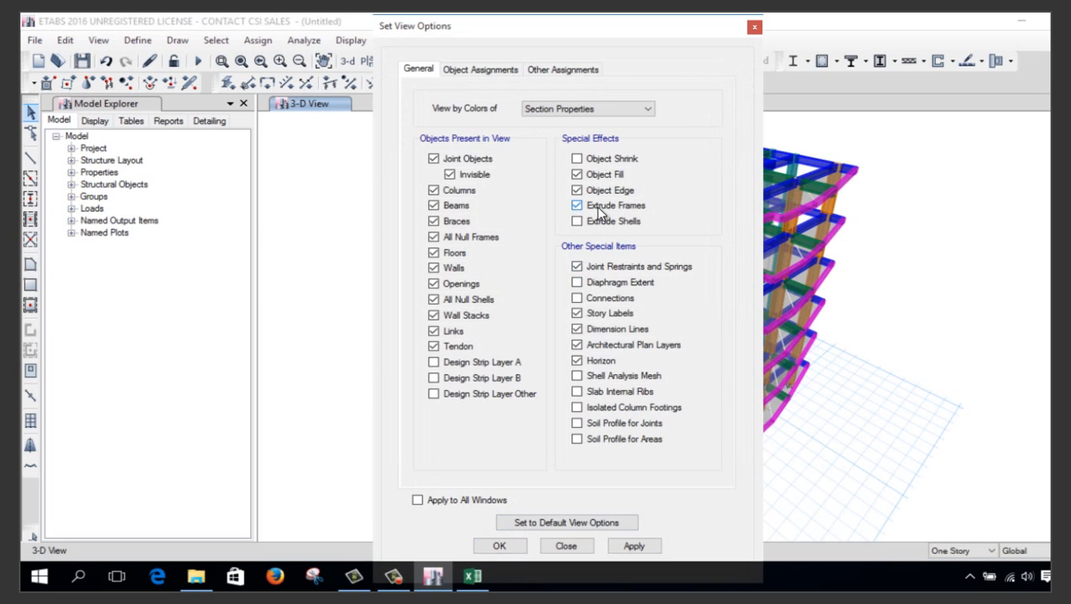
{"action": "left_click", "coordinate": [495, 545]}
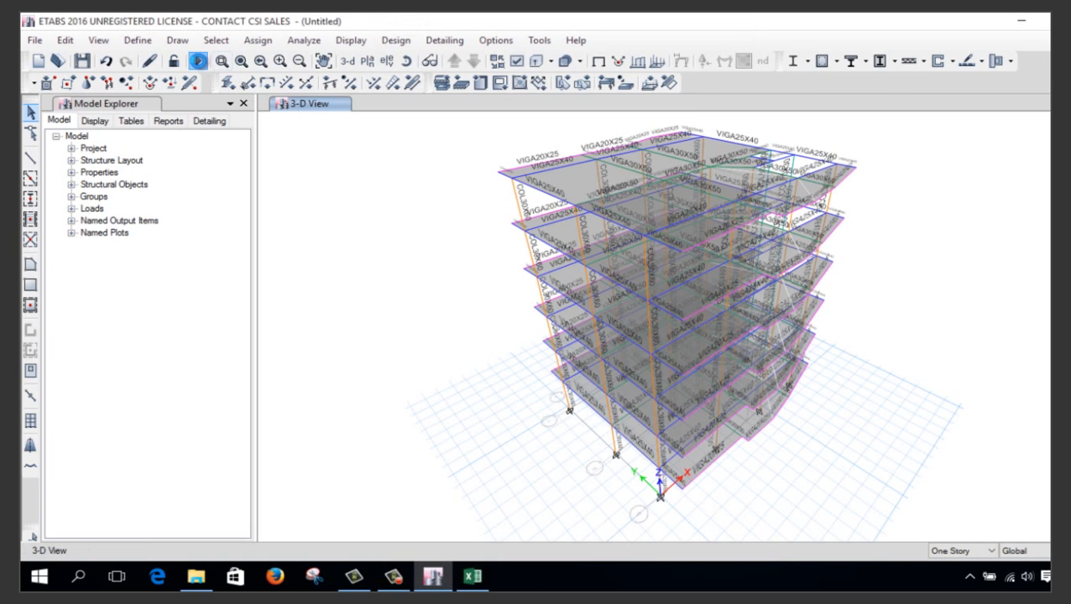
Start saving the model and create a folder named MODELOS in UNIVERSIDAD UCE (E:) > 2017-2017 > DSR (SEM2017-2017)
{"action": "key", "text": "ctrl+s"}
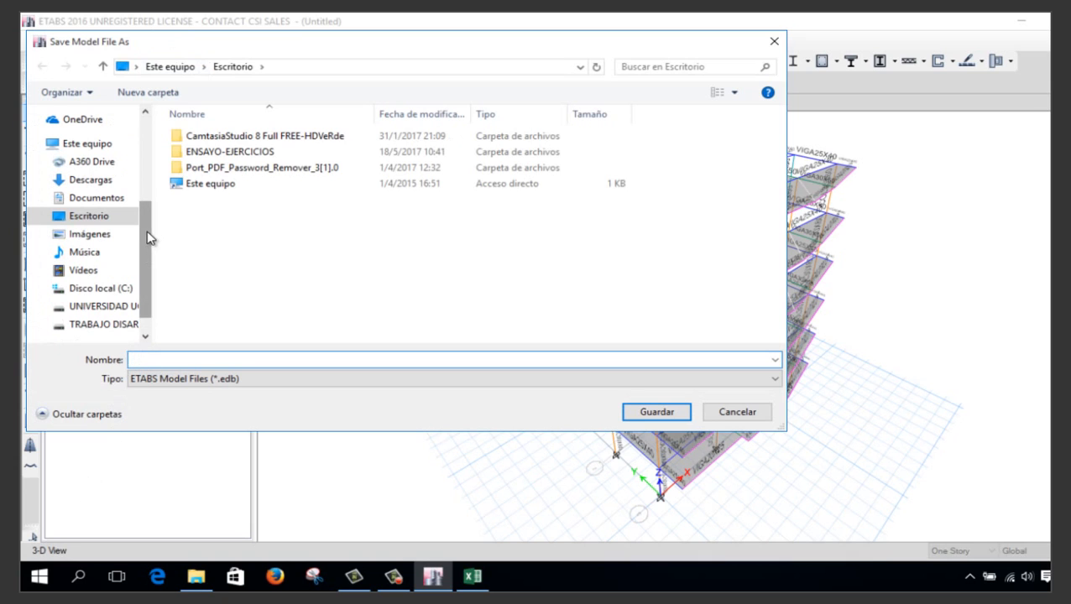
{"action": "left_click", "coordinate": [114, 307]}
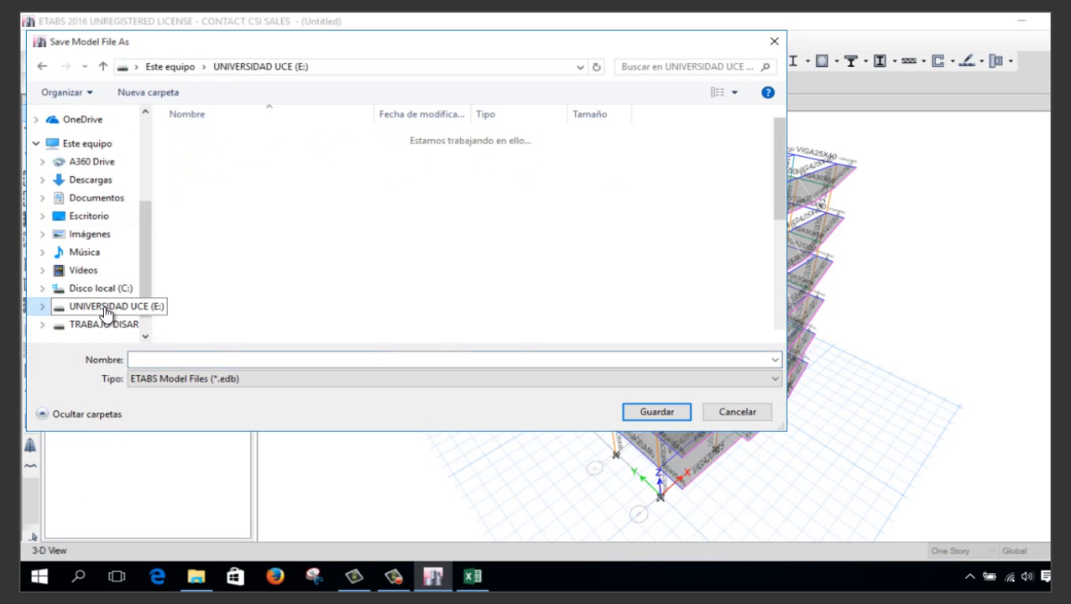
{"action": "double_click", "coordinate": [204, 151]}
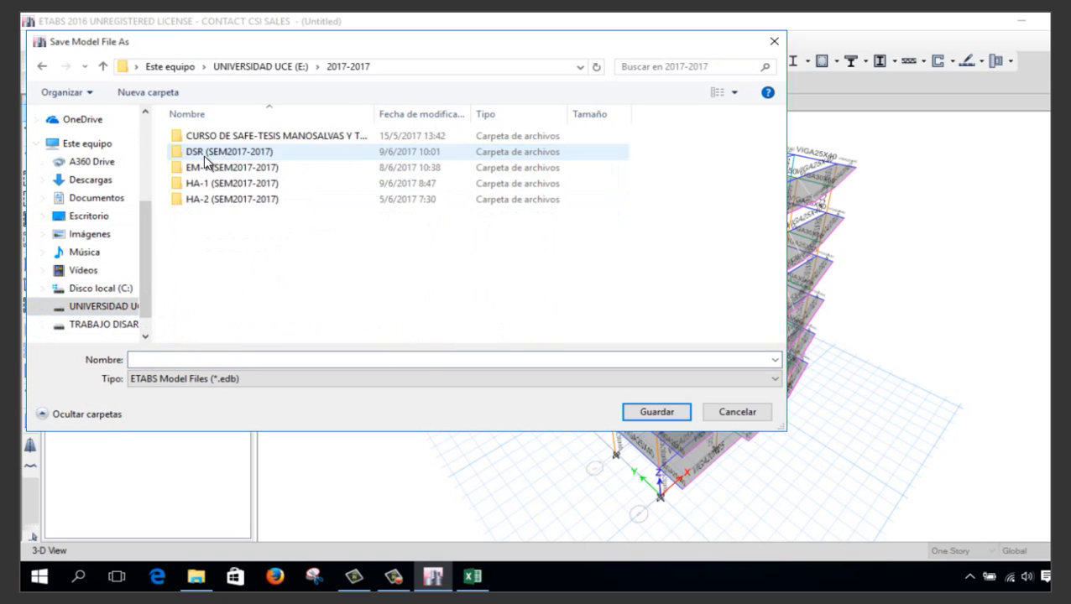
{"action": "double_click", "coordinate": [204, 155]}
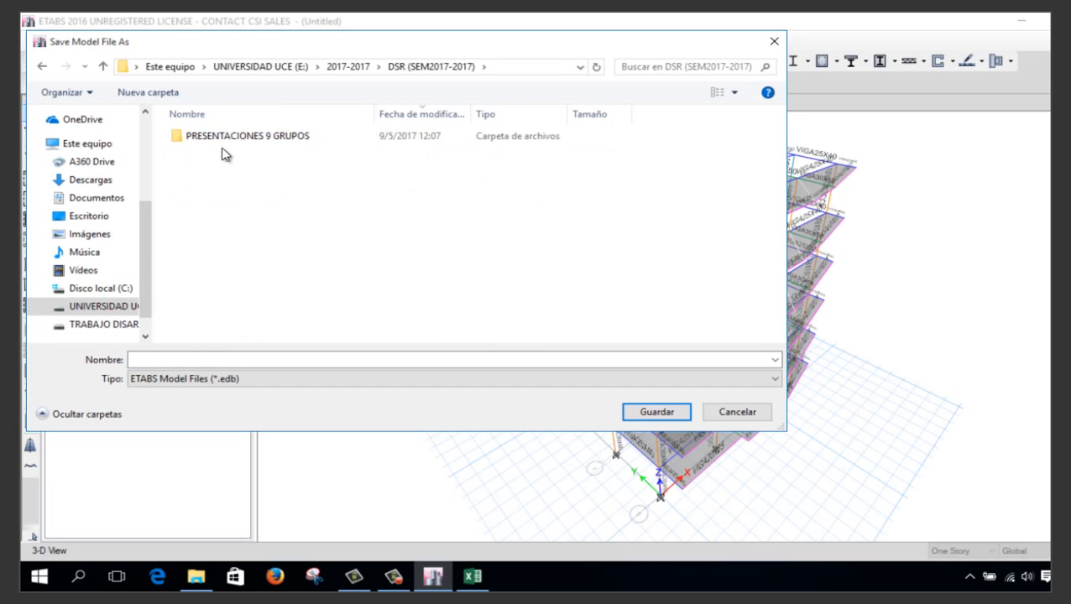
{"action": "left_click", "coordinate": [118, 92]}
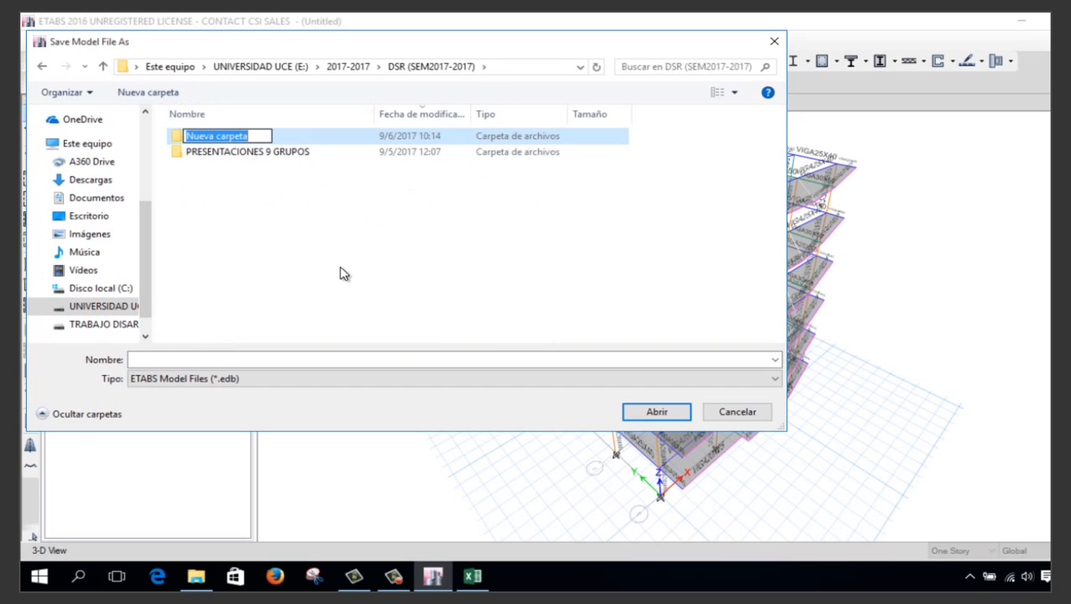
{"action": "type", "text": "MODELOS"}
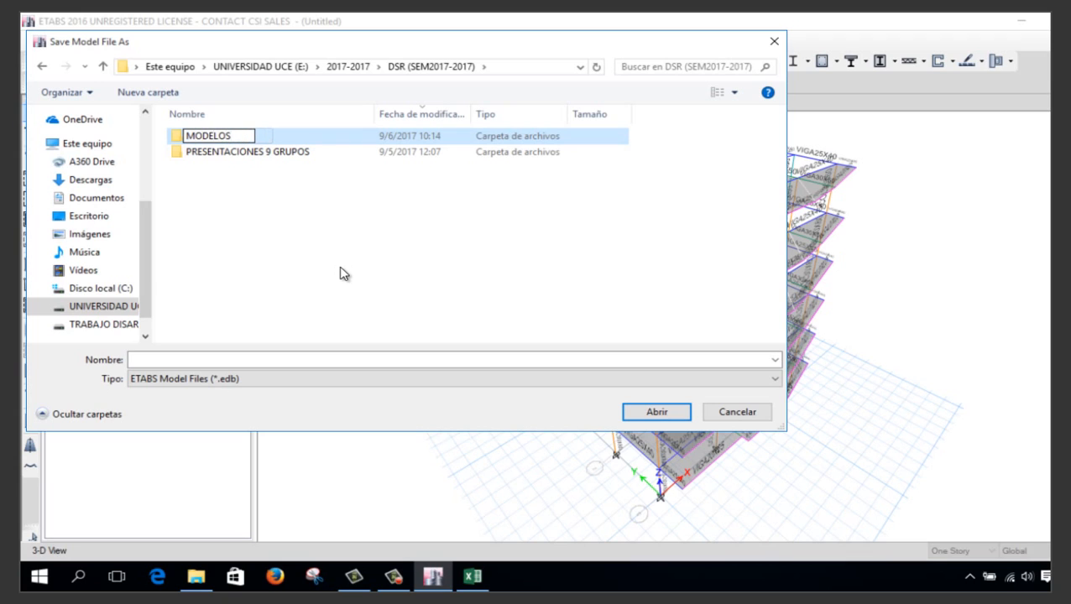
{"action": "key", "text": "Return"}
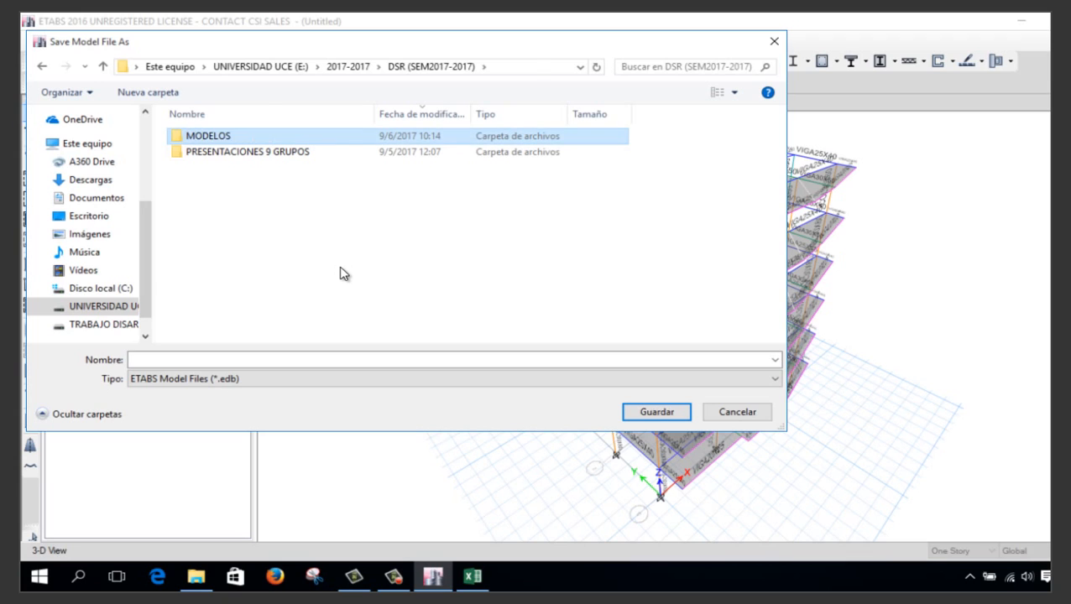
Save the model in the MODELOS folder as EJ-DSR-DINAMICO 1
{"action": "key", "text": "Return"}
{"action": "left_click", "coordinate": [277, 360]}
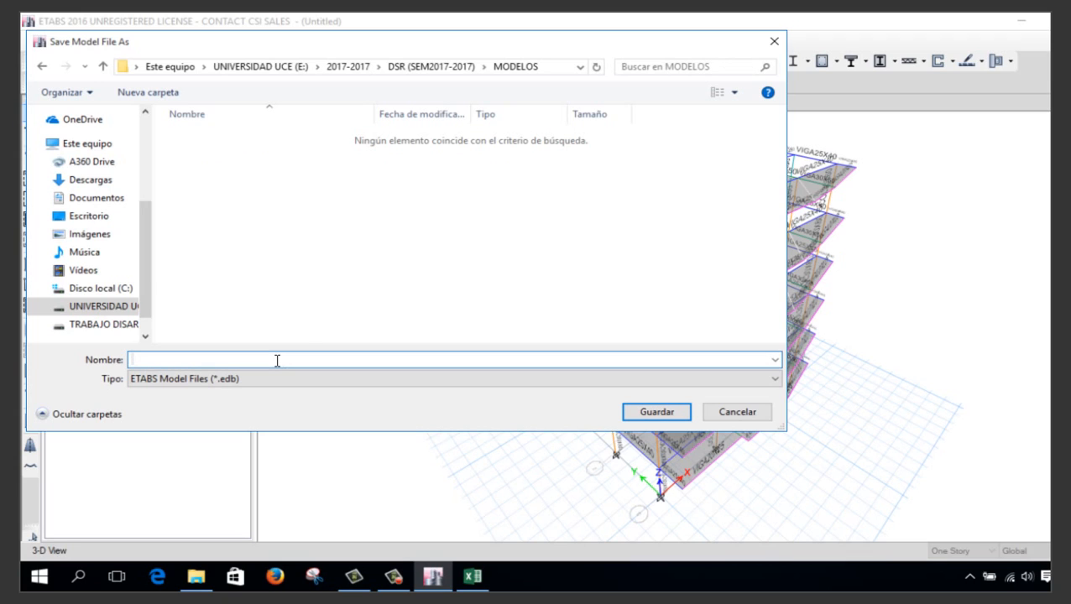
{"action": "type", "text": "EJ-DSR-DINAMICO 1"}
{"action": "key", "text": "Return"}
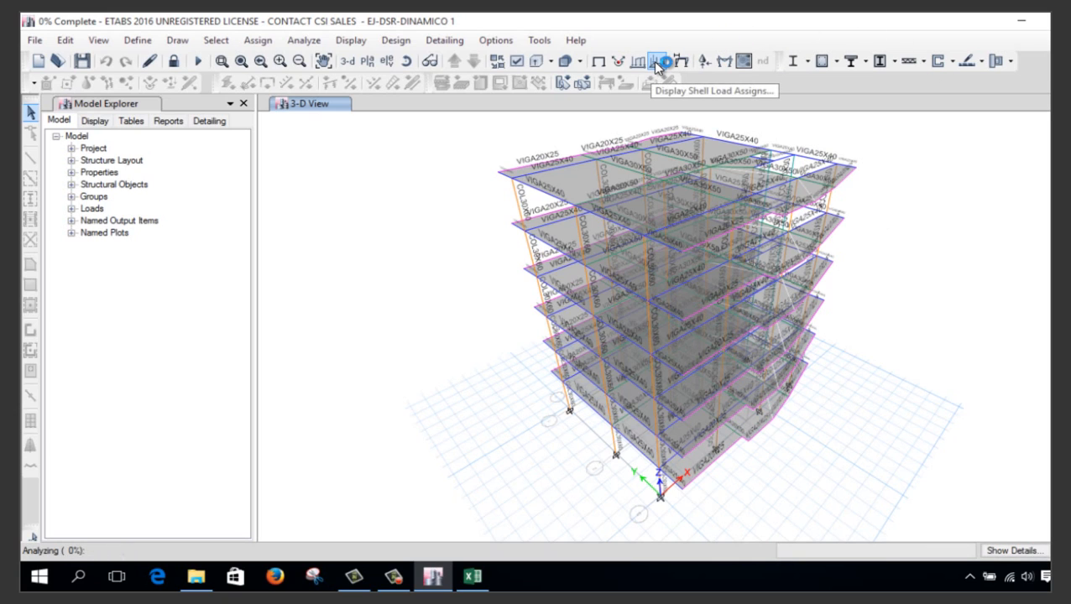
Switch to the Excel spectrum workbook and examine the seismic factors and TN-NEC2015 period formula on the NEC 15, estatico sheet
{"action": "left_click", "coordinate": [471, 575]}
{"action": "left_click", "coordinate": [127, 534]}
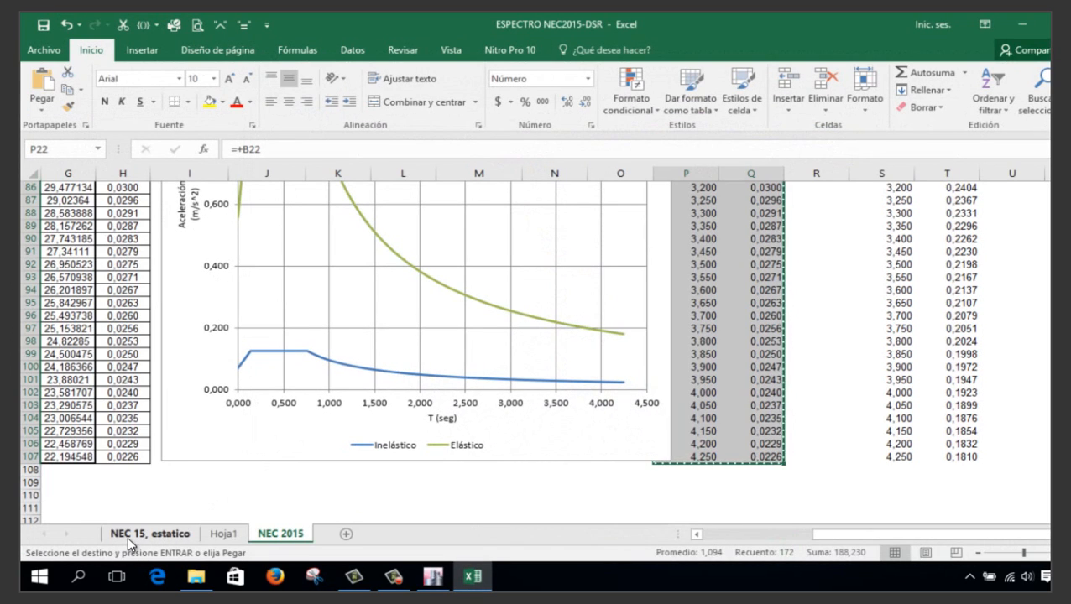
{"action": "scroll", "coordinate": [252, 474], "scroll_direction": "up", "scroll_amount": 1}
{"action": "scroll", "coordinate": [252, 473], "scroll_direction": "up", "scroll_amount": 20}
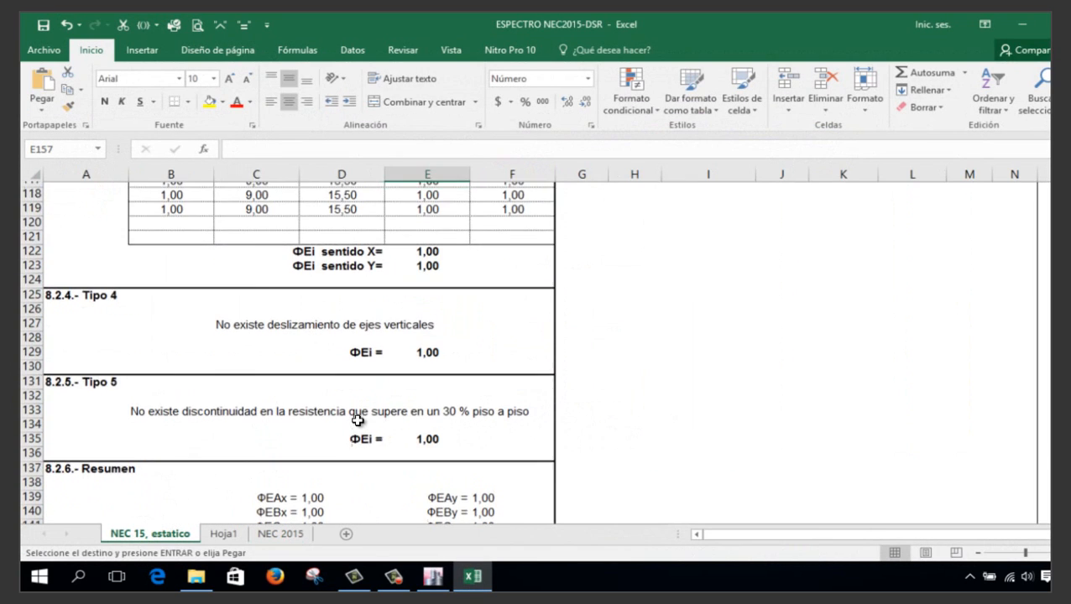
{"action": "scroll", "coordinate": [366, 417], "scroll_direction": "up", "scroll_amount": 9}
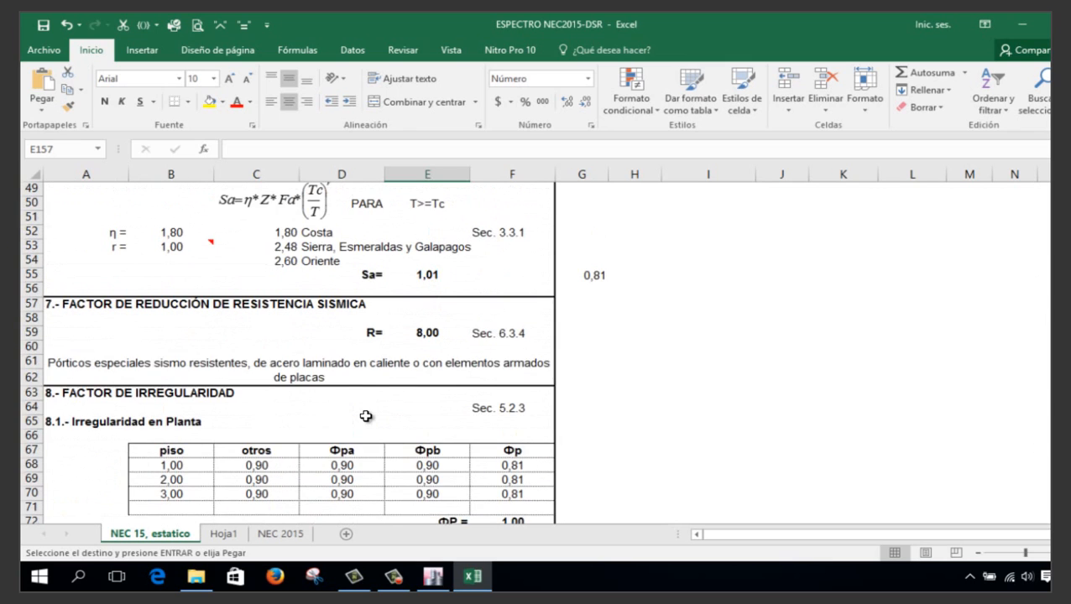
{"action": "scroll", "coordinate": [366, 417], "scroll_direction": "up", "scroll_amount": 10}
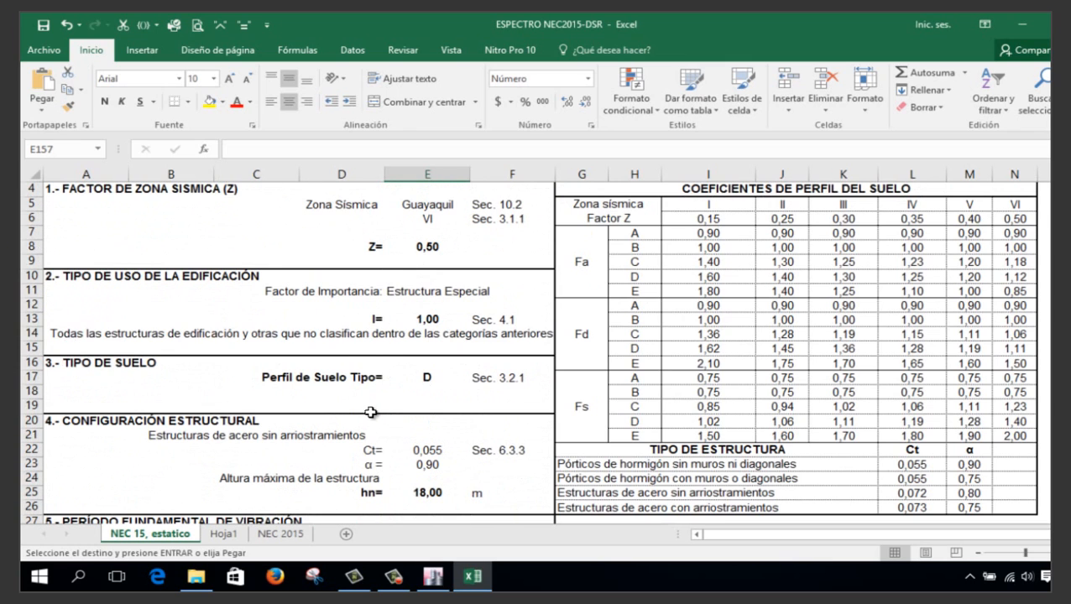
{"action": "scroll", "coordinate": [380, 399], "scroll_direction": "up", "scroll_amount": 2}
{"action": "scroll", "coordinate": [382, 400], "scroll_direction": "down", "scroll_amount": 3}
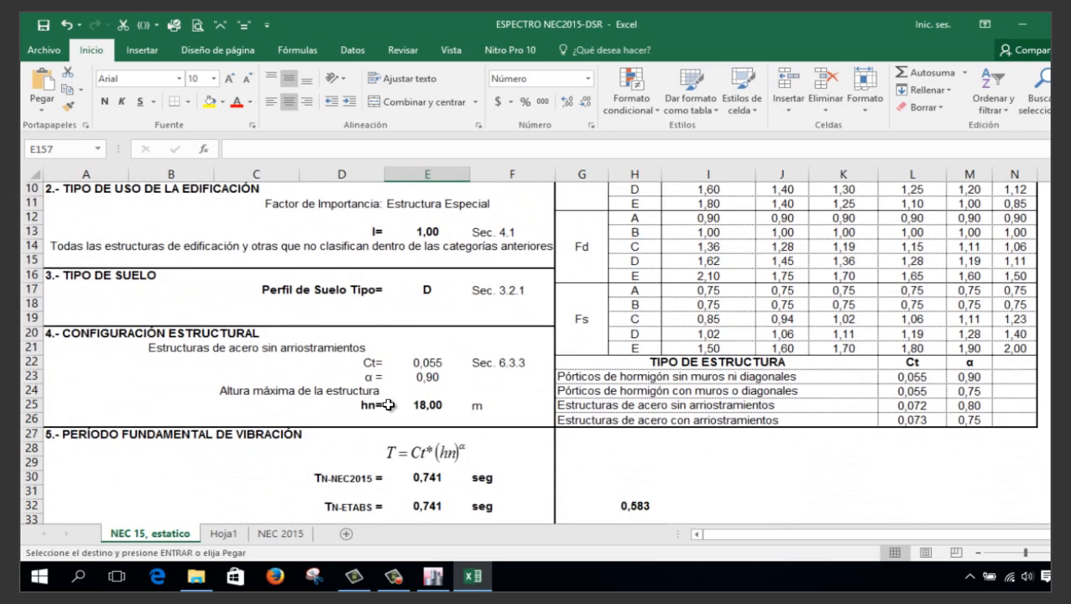
{"action": "left_click", "coordinate": [442, 479]}
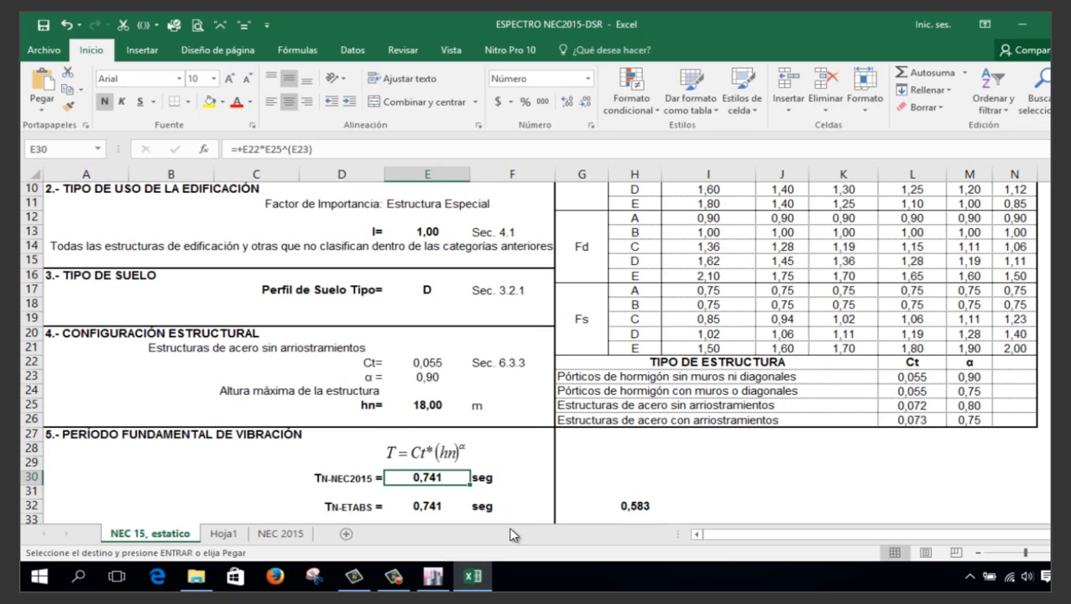
Switch back to ETABS and display the deformed shape for mode number 1 of the Modal case
{"action": "left_click", "coordinate": [433, 576]}
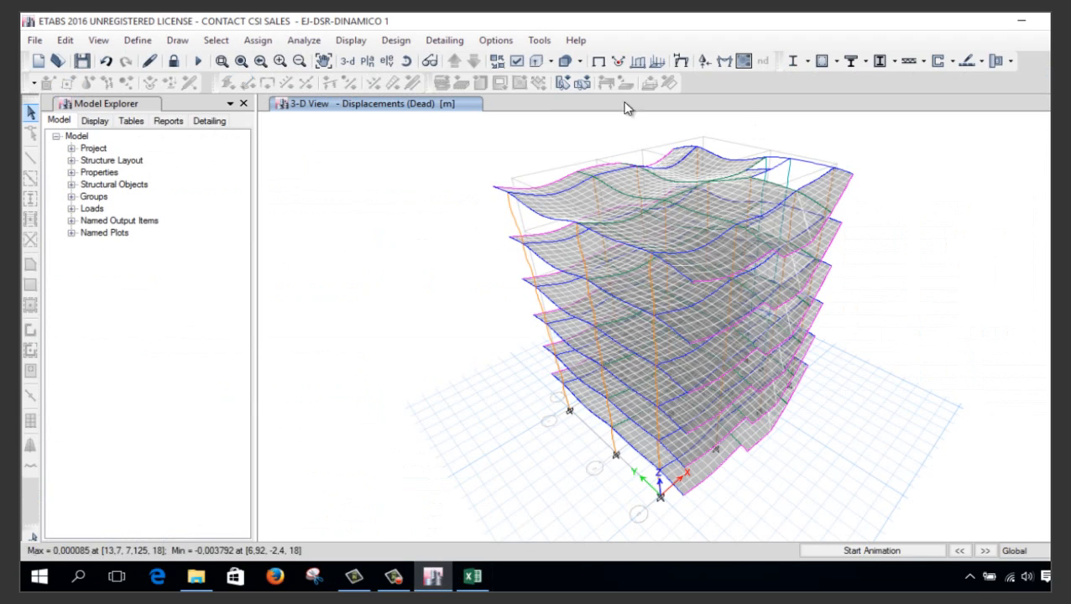
{"action": "left_click", "coordinate": [680, 61]}
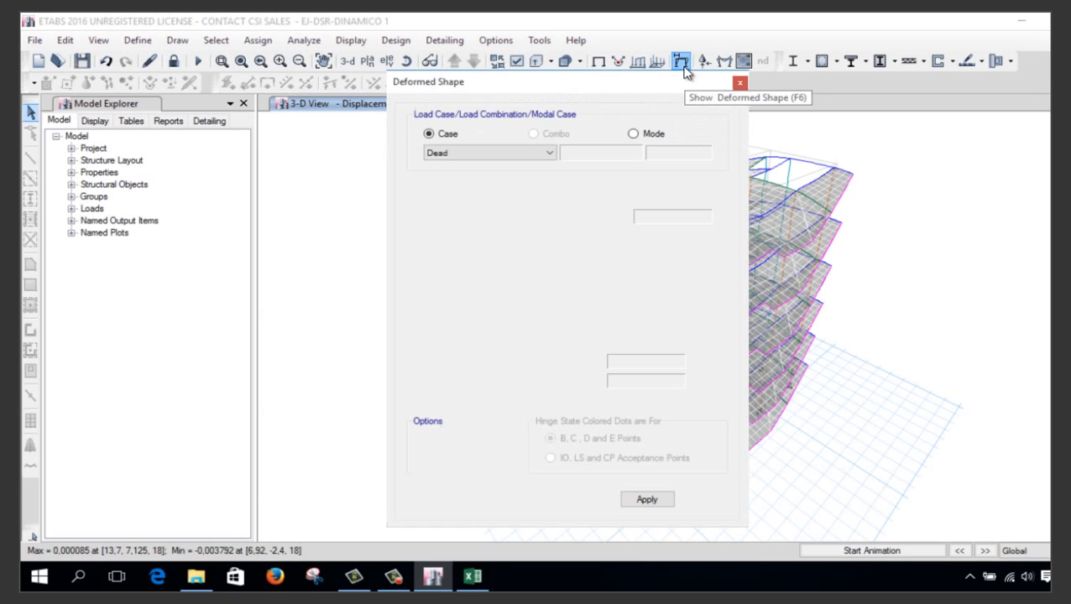
{"action": "left_click", "coordinate": [634, 134]}
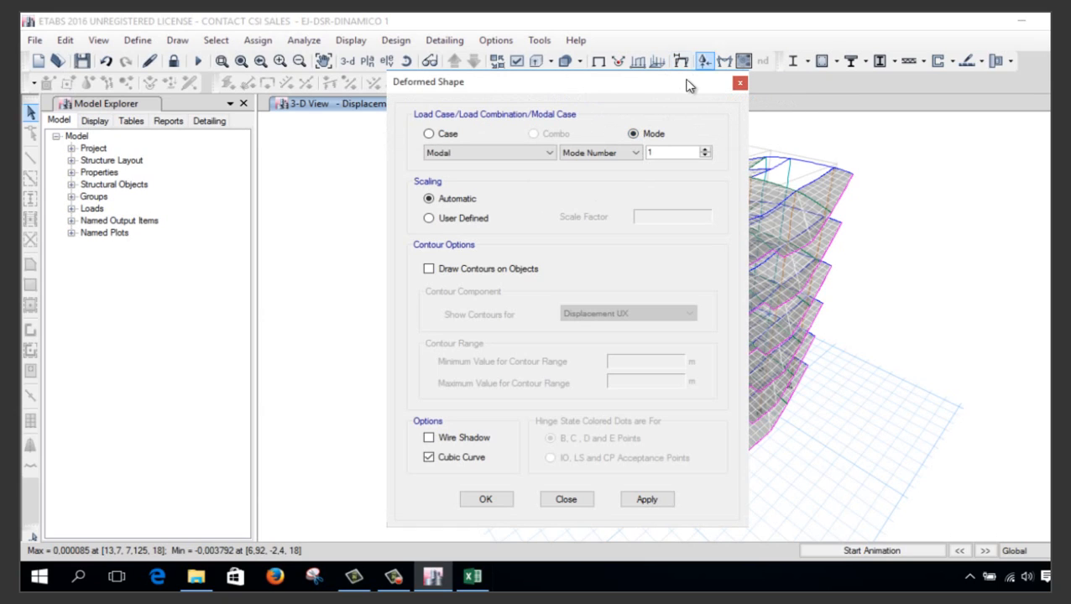
{"action": "left_click", "coordinate": [504, 501]}
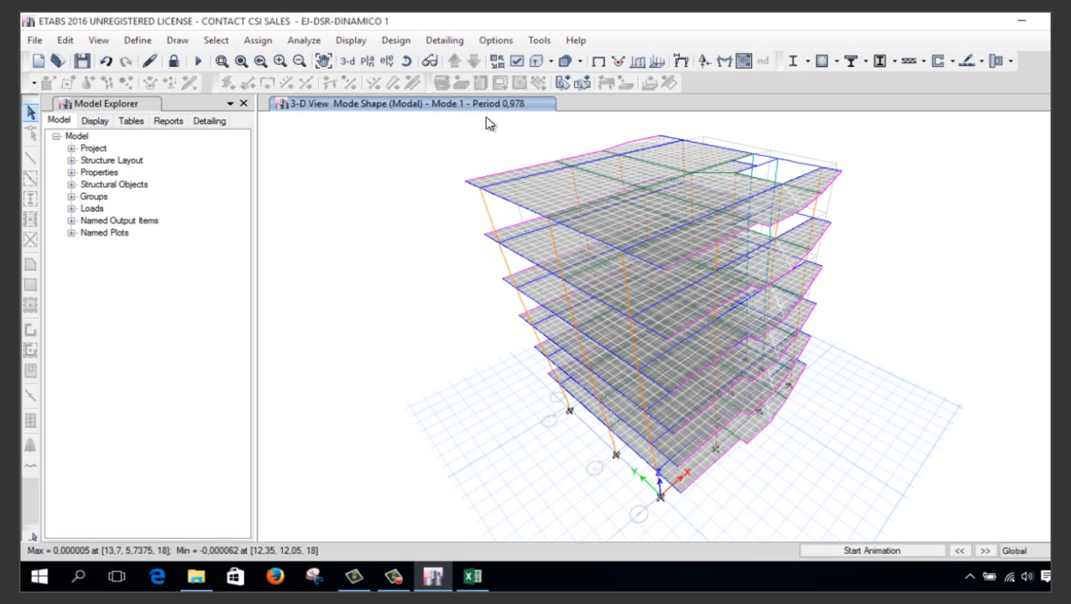
Switch to the Excel workbook and set the TN-ETABS period in cell E32 to 0,978
{"action": "left_click", "coordinate": [475, 579]}
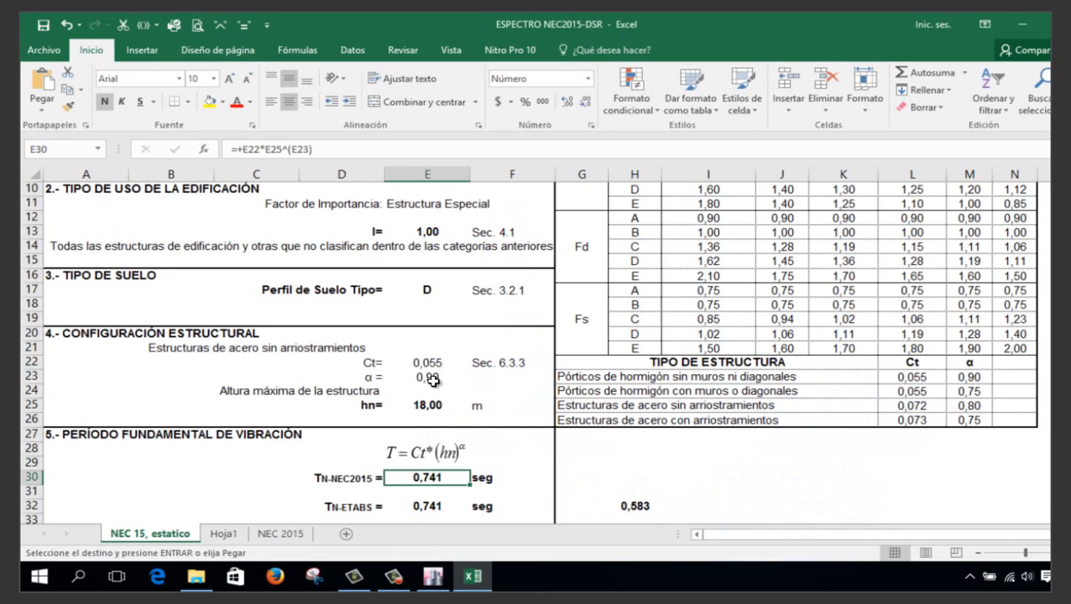
{"action": "left_click", "coordinate": [434, 583]}
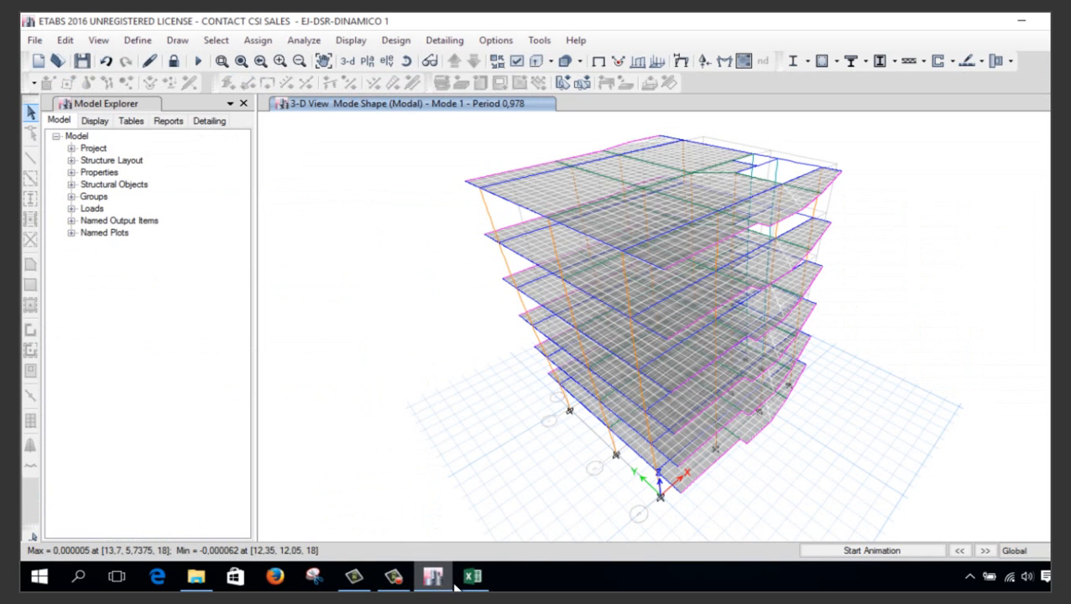
{"action": "left_click", "coordinate": [473, 577]}
{"action": "left_click", "coordinate": [425, 506]}
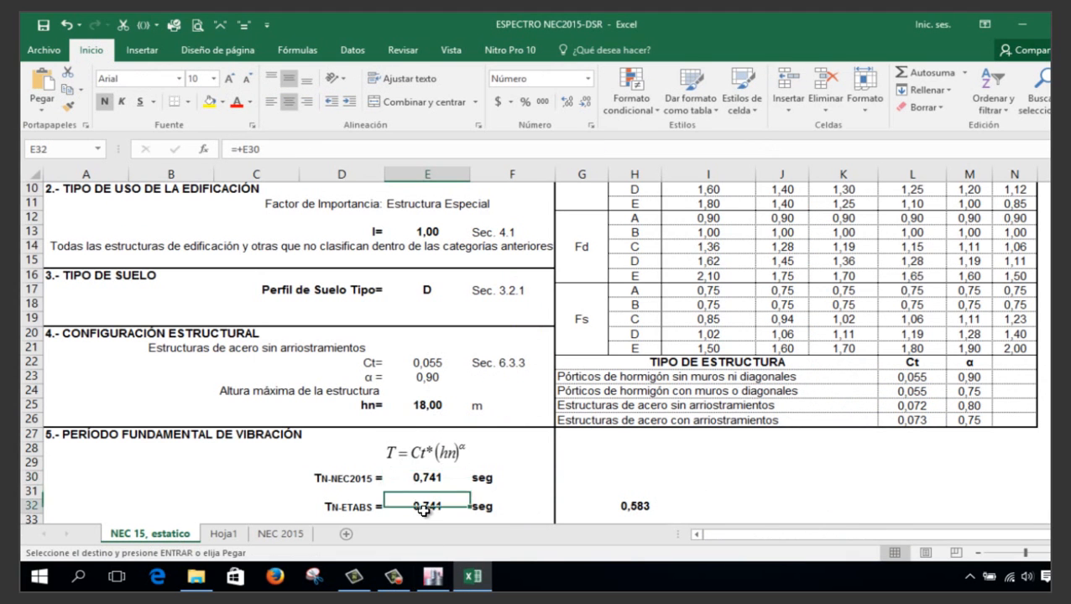
{"action": "type", "text": "0,978"}
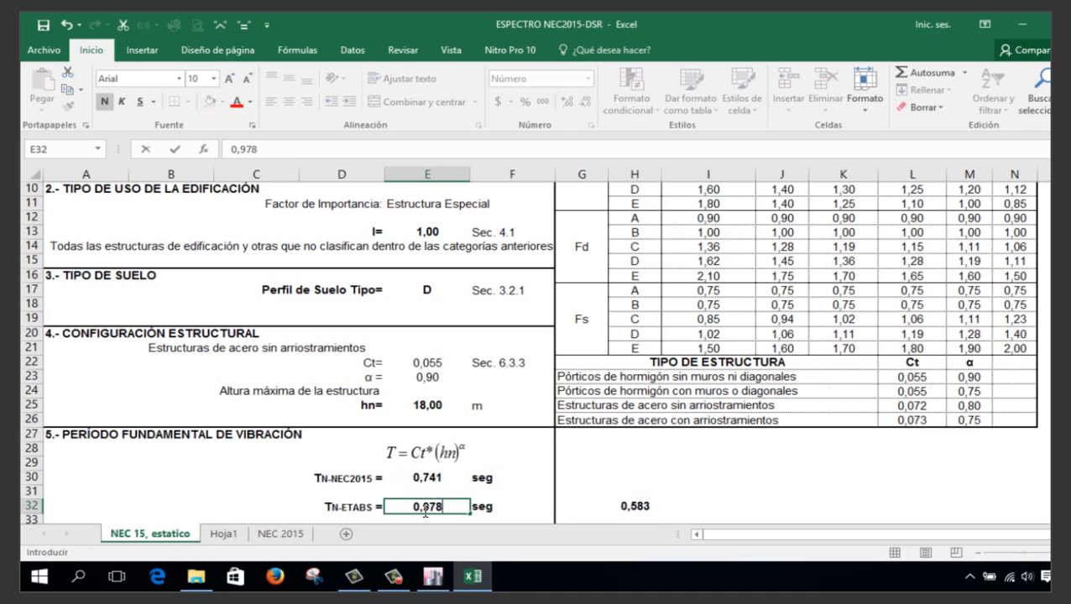
{"action": "key", "text": "Return"}
{"action": "scroll", "coordinate": [426, 478], "scroll_direction": "down", "scroll_amount": 1}
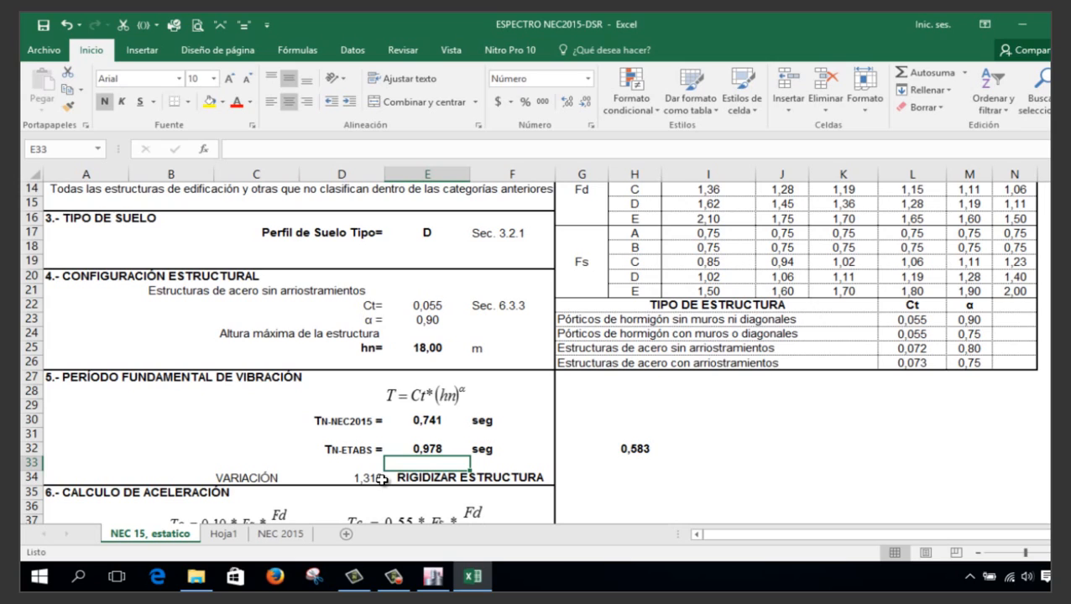
{"action": "left_click", "coordinate": [428, 449]}
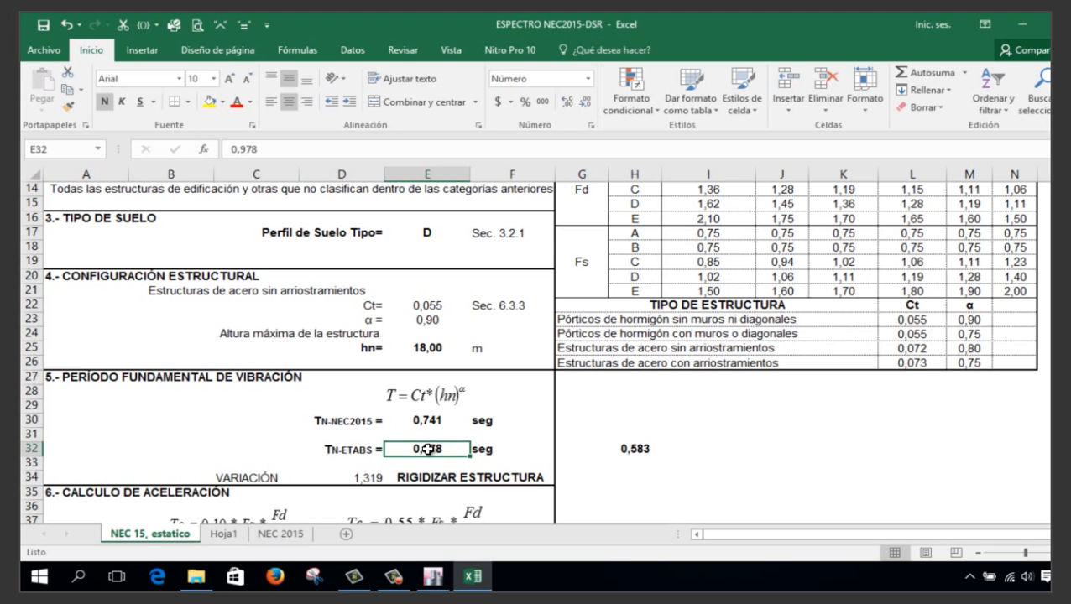
Return to ETABS, open a story response plot and set its display type to Max story drifts
{"action": "left_click", "coordinate": [1017, 25]}
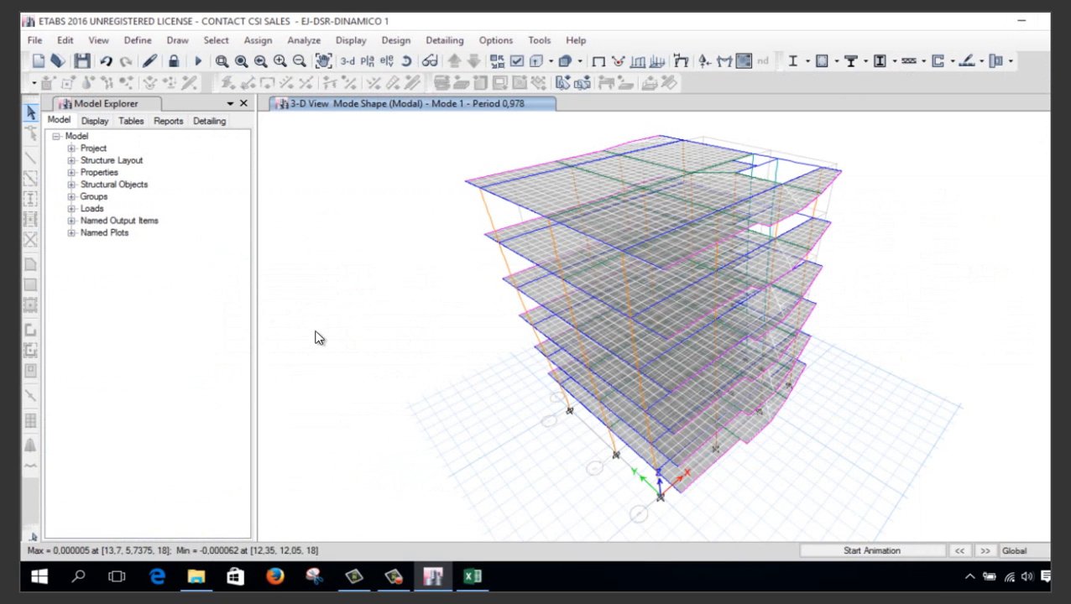
{"action": "left_click", "coordinate": [352, 40]}
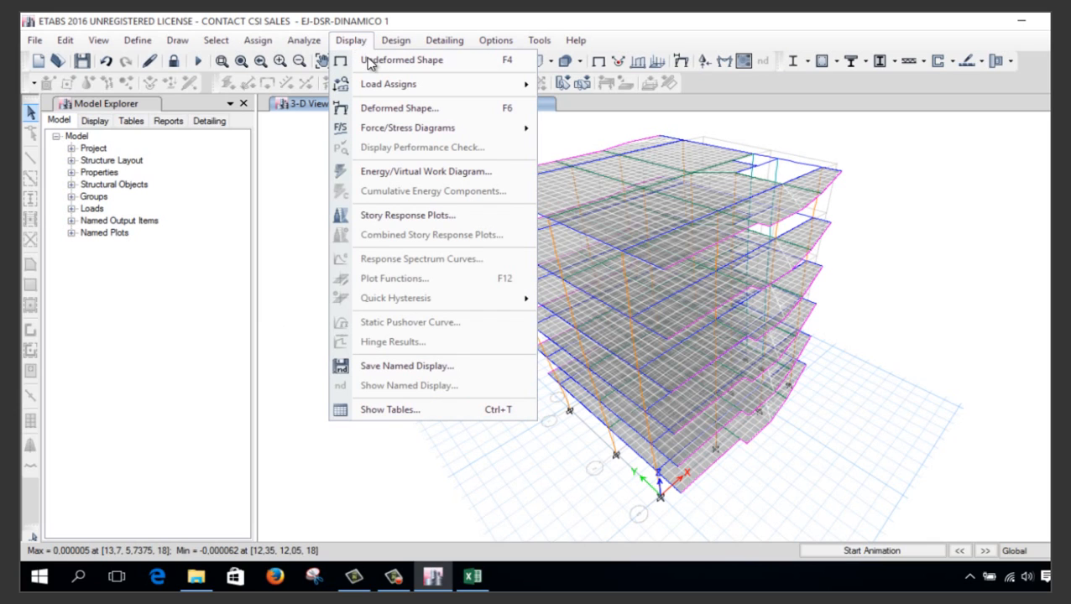
{"action": "left_click", "coordinate": [396, 216]}
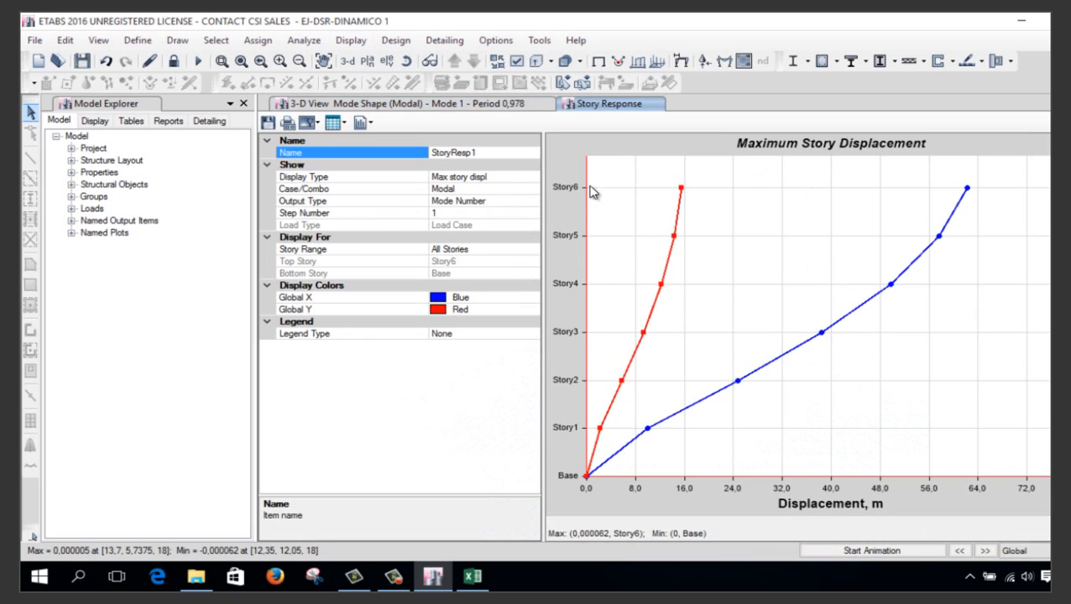
{"action": "left_click", "coordinate": [502, 180]}
{"action": "left_click", "coordinate": [532, 178]}
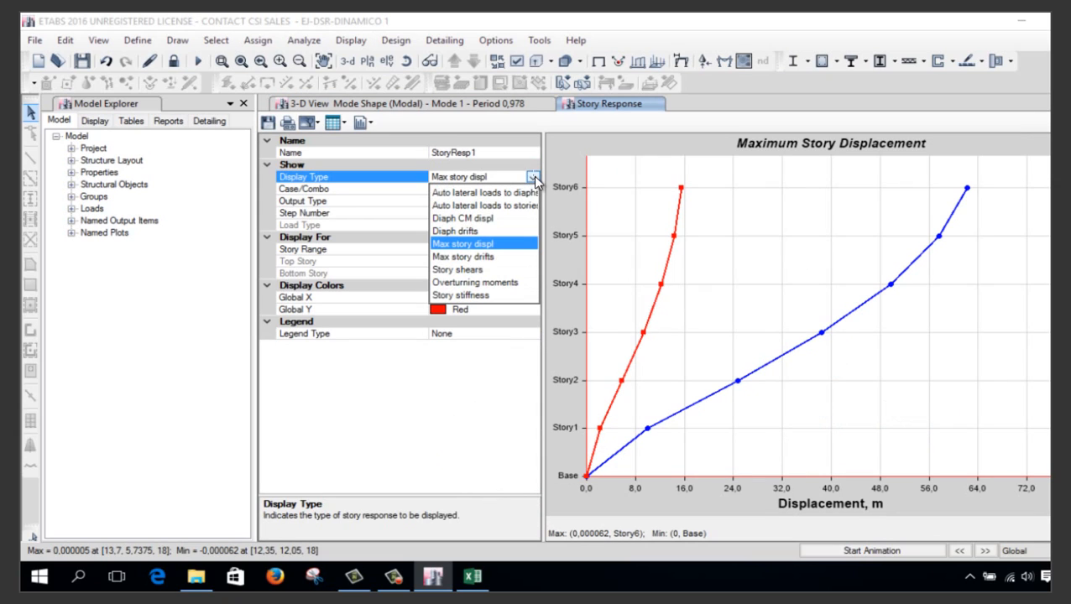
{"action": "left_click", "coordinate": [496, 258]}
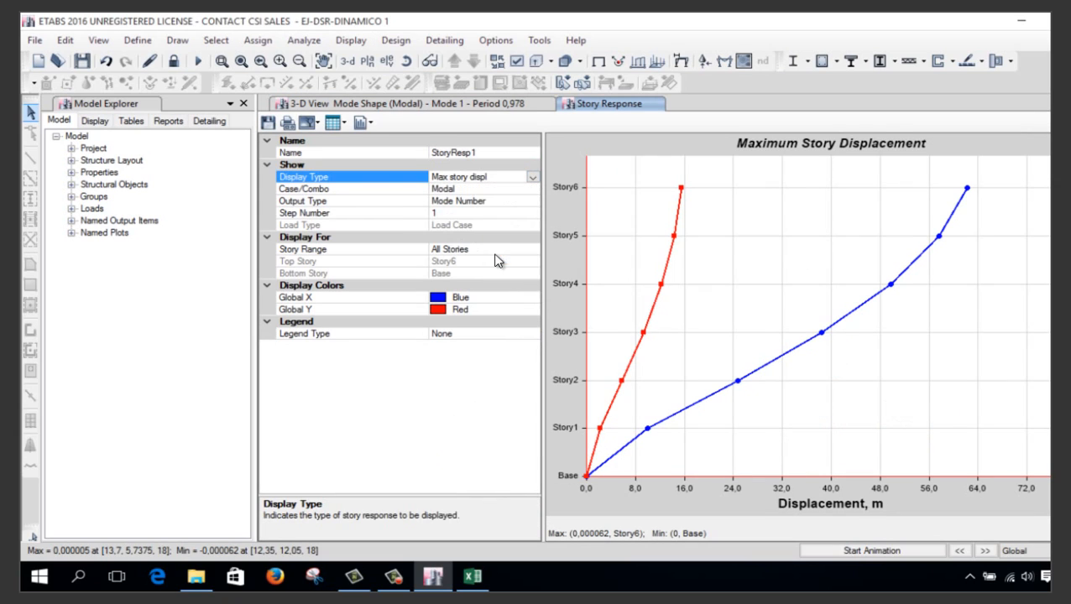
Set the load case of the maximum story drifts plot to ESTATICOX
{"action": "left_click", "coordinate": [516, 201]}
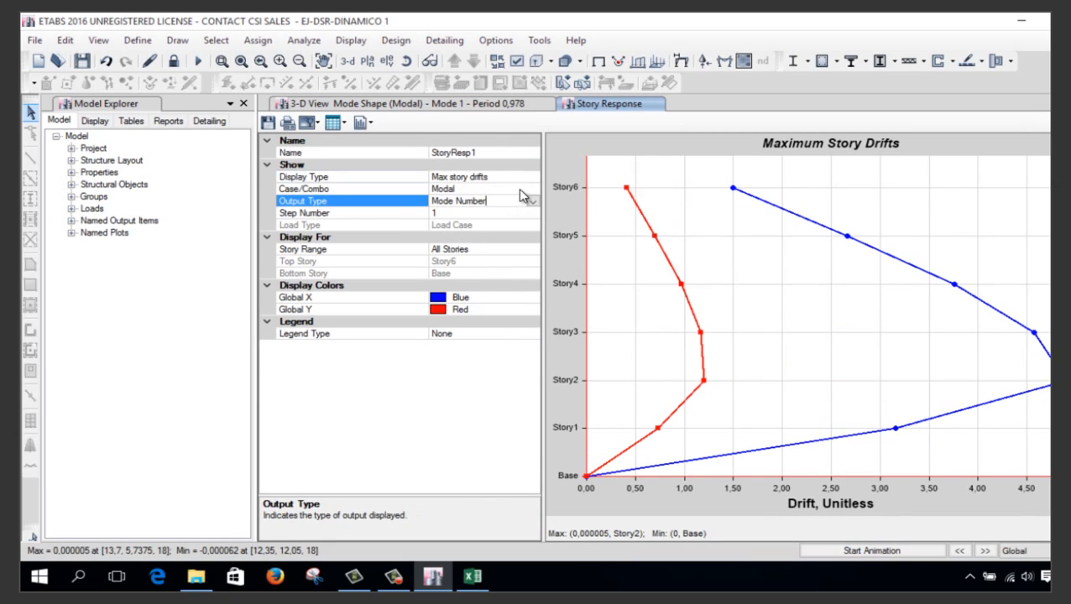
{"action": "left_click", "coordinate": [533, 188]}
{"action": "left_click", "coordinate": [533, 188]}
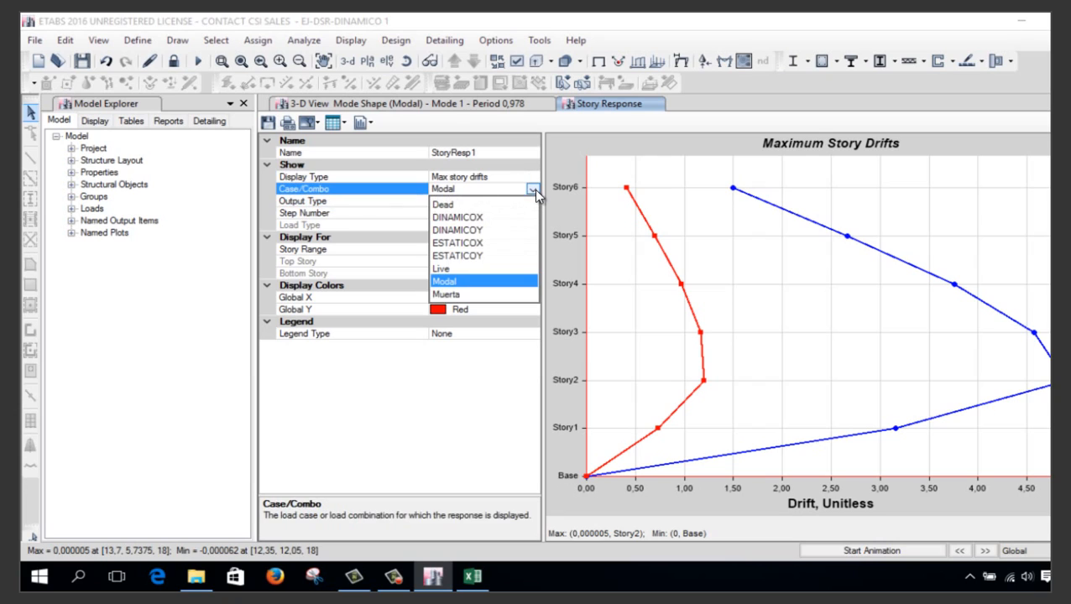
{"action": "left_click", "coordinate": [500, 243]}
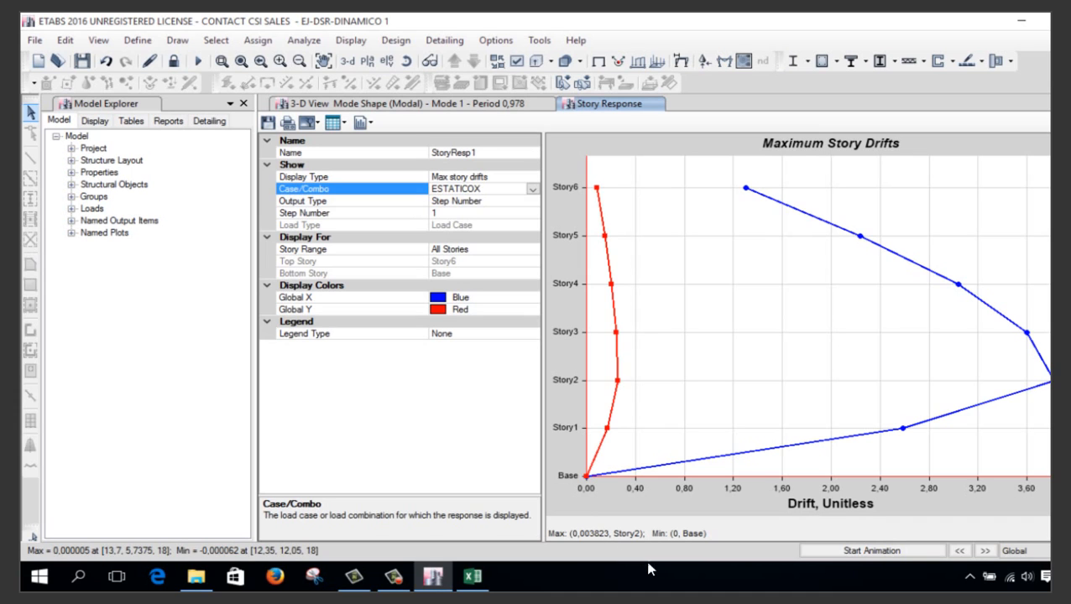
Switch to the Excel spectrum workbook and label cell A28 of sheet Hoja1 "DERIVA ELASTICA ="
{"action": "left_click", "coordinate": [468, 580]}
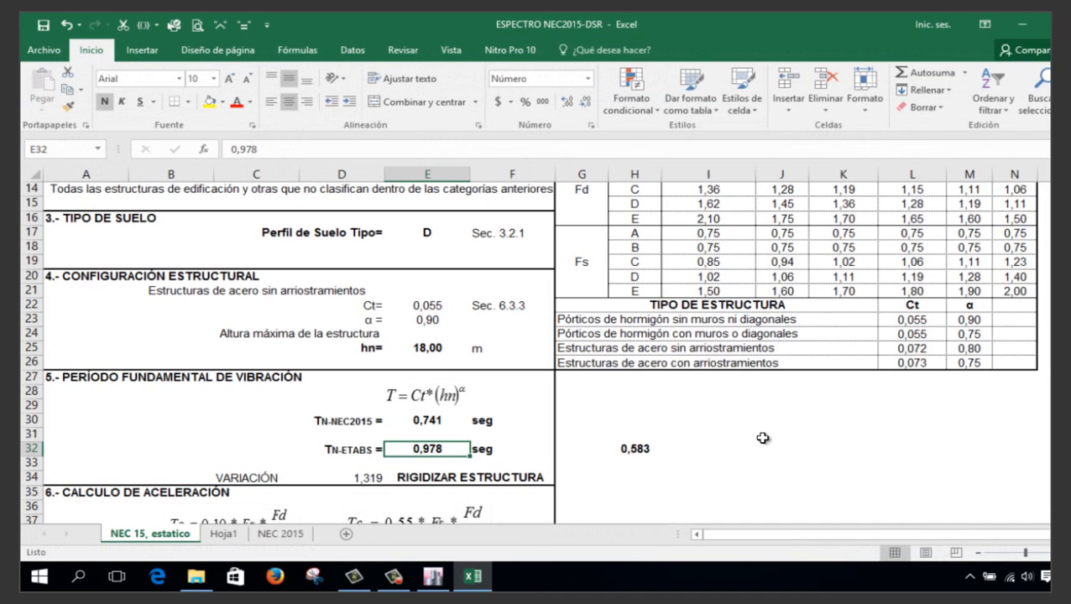
{"action": "left_click", "coordinate": [222, 534]}
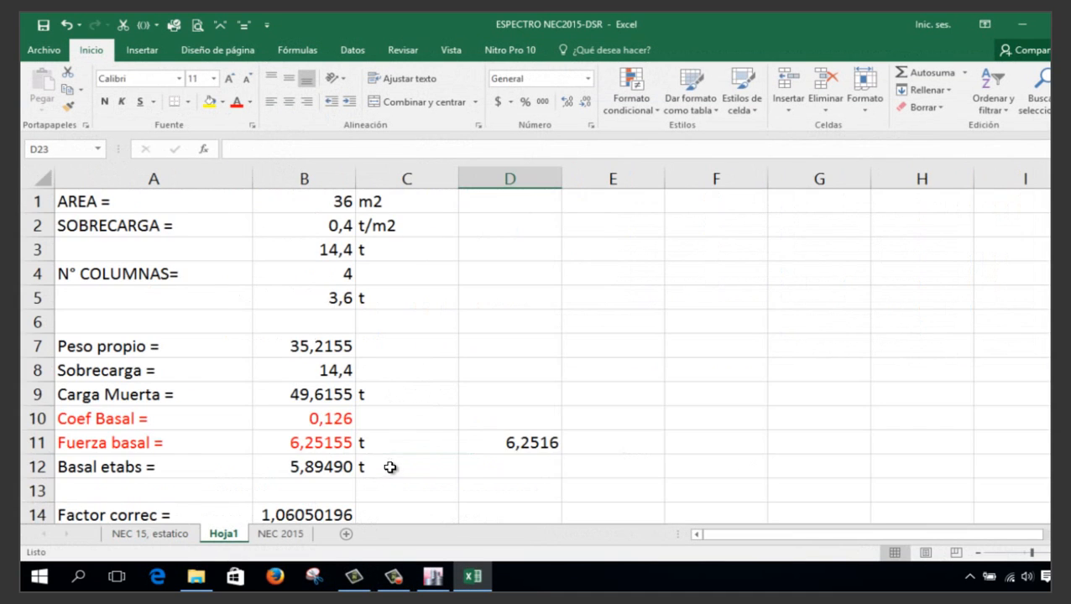
{"action": "scroll", "coordinate": [390, 465], "scroll_direction": "down", "scroll_amount": 6}
{"action": "scroll", "coordinate": [356, 477], "scroll_direction": "up", "scroll_amount": 6}
{"action": "scroll", "coordinate": [342, 495], "scroll_direction": "down", "scroll_amount": 7}
{"action": "left_click", "coordinate": [112, 351]}
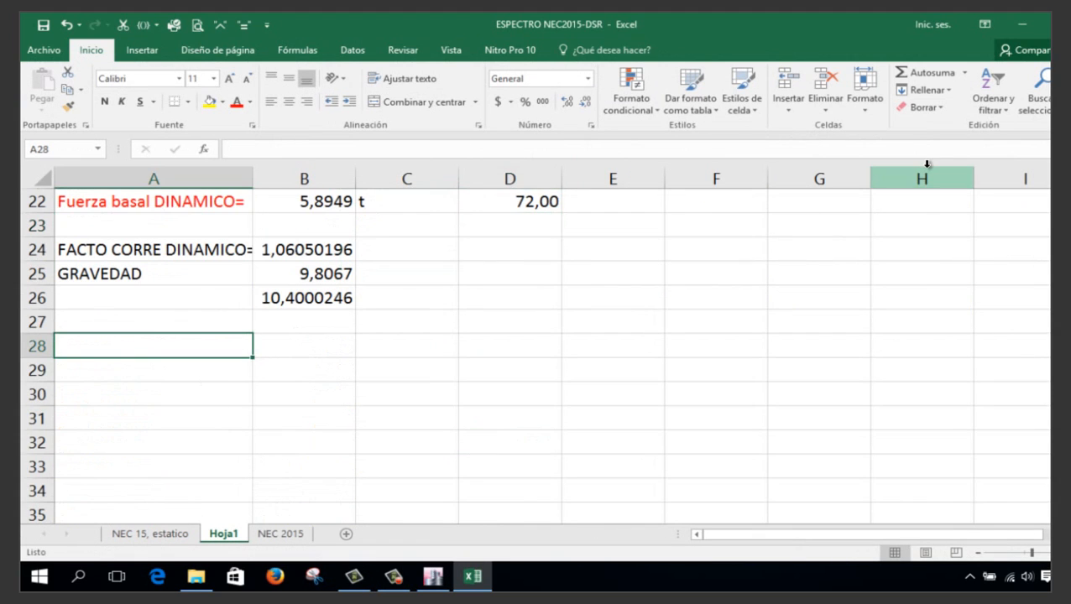
{"action": "type", "text": "DERIV"}
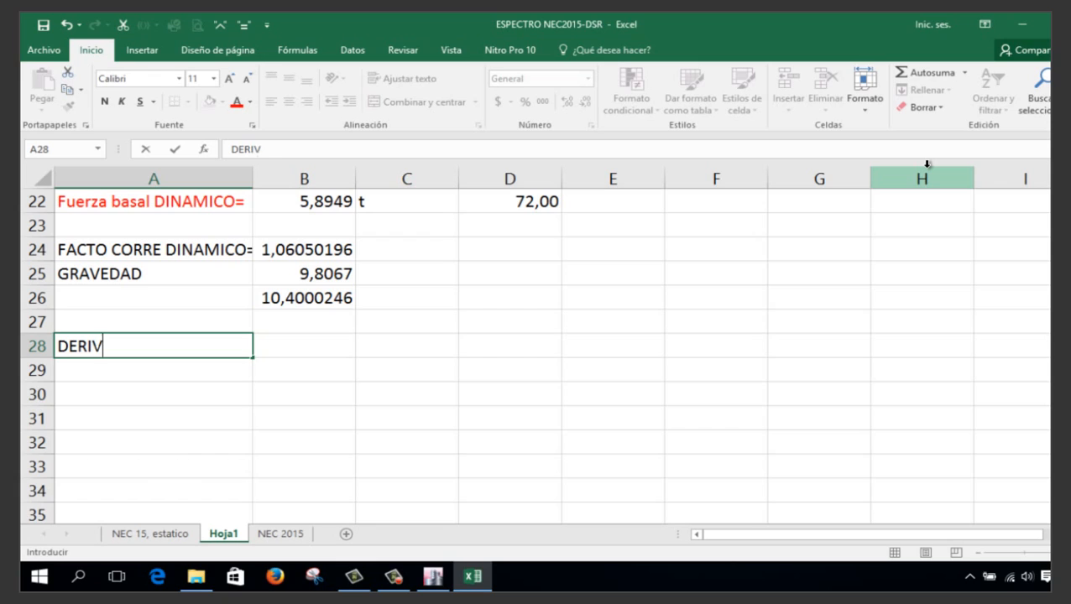
{"action": "type", "text": "A ELAS"}
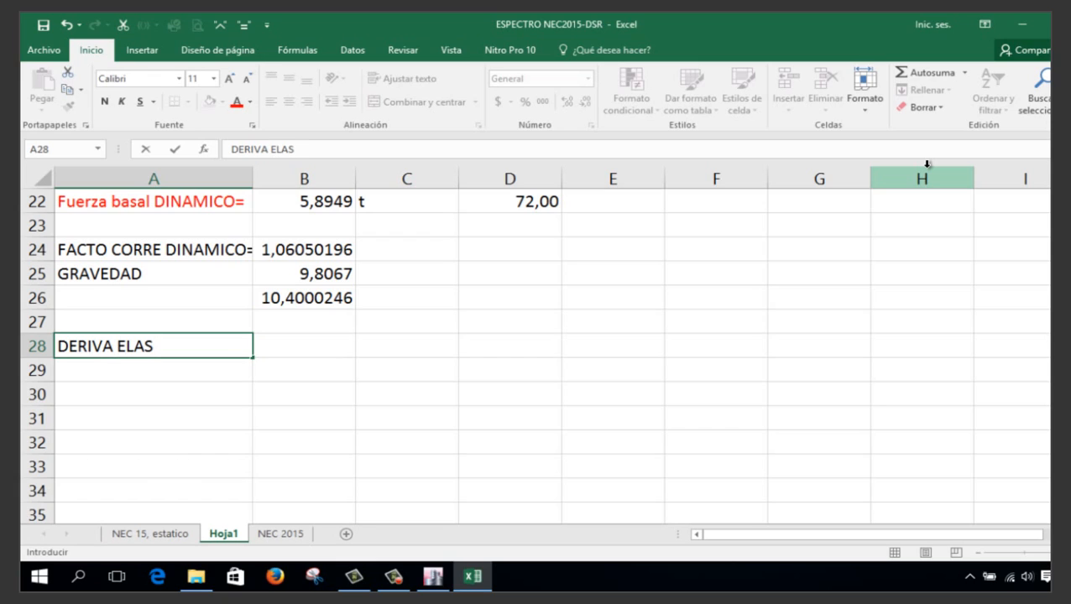
{"action": "type", "text": "TICA ="}
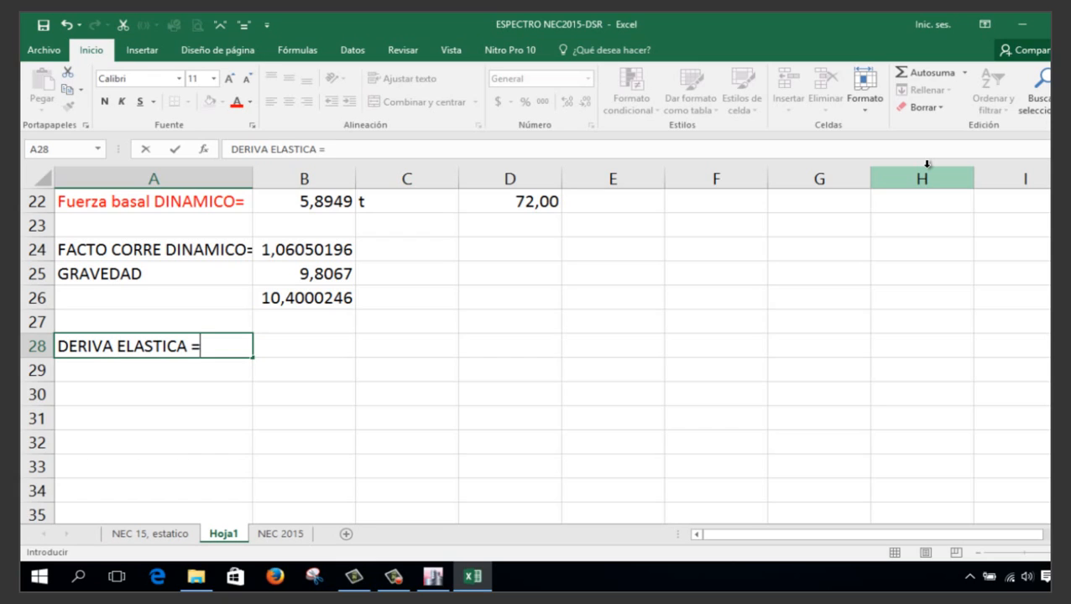
{"action": "key", "text": "Tab"}
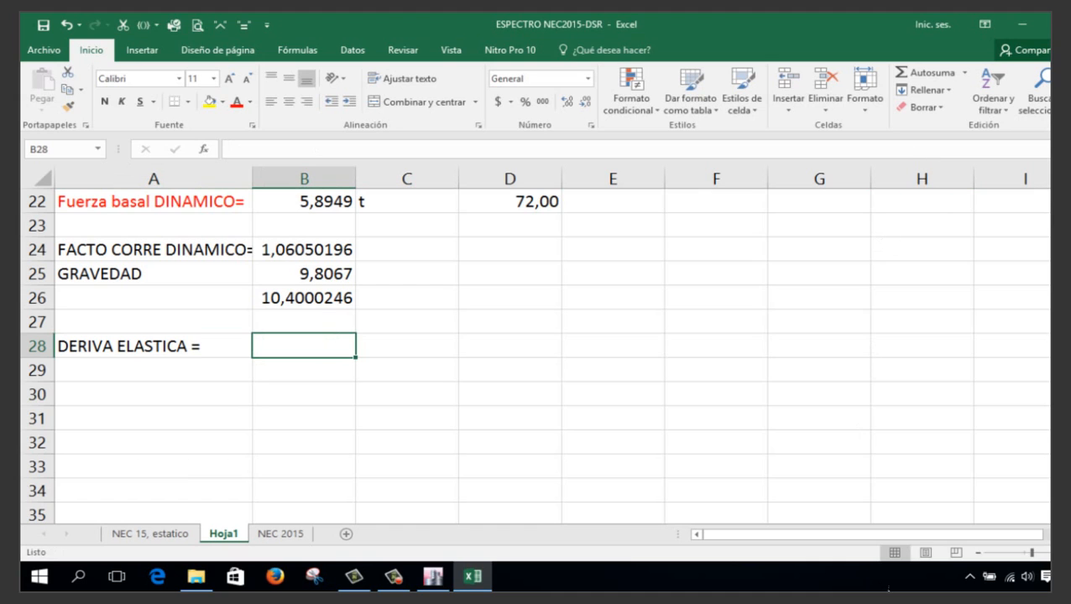
Check the maximum story drift in ETABS, return to Excel and enter 0,003823 as the elastic drift in cell B28
{"action": "left_click", "coordinate": [433, 575]}
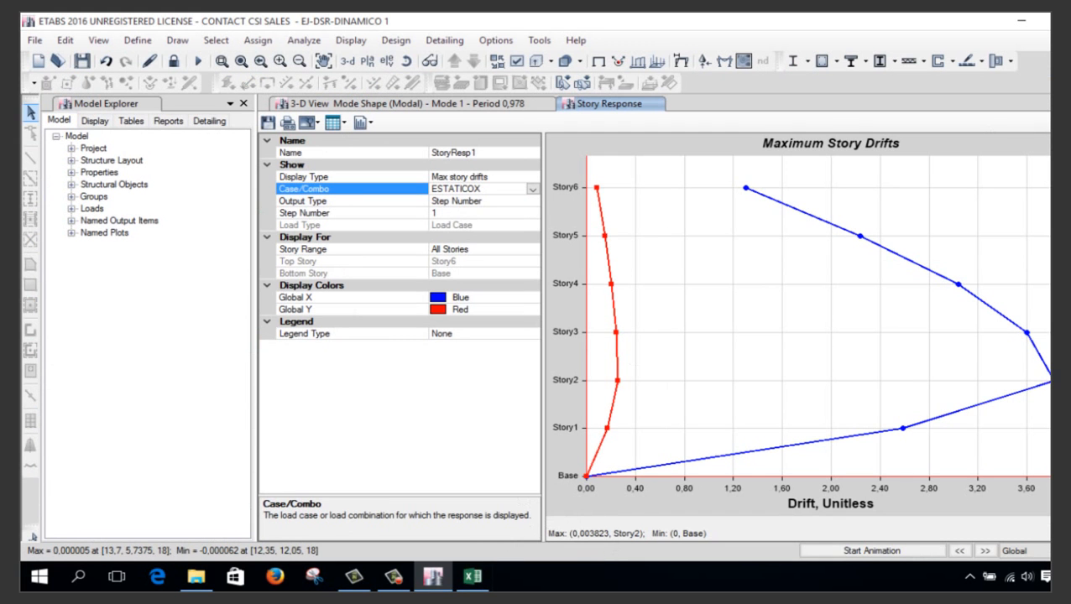
{"action": "left_click", "coordinate": [1031, 25]}
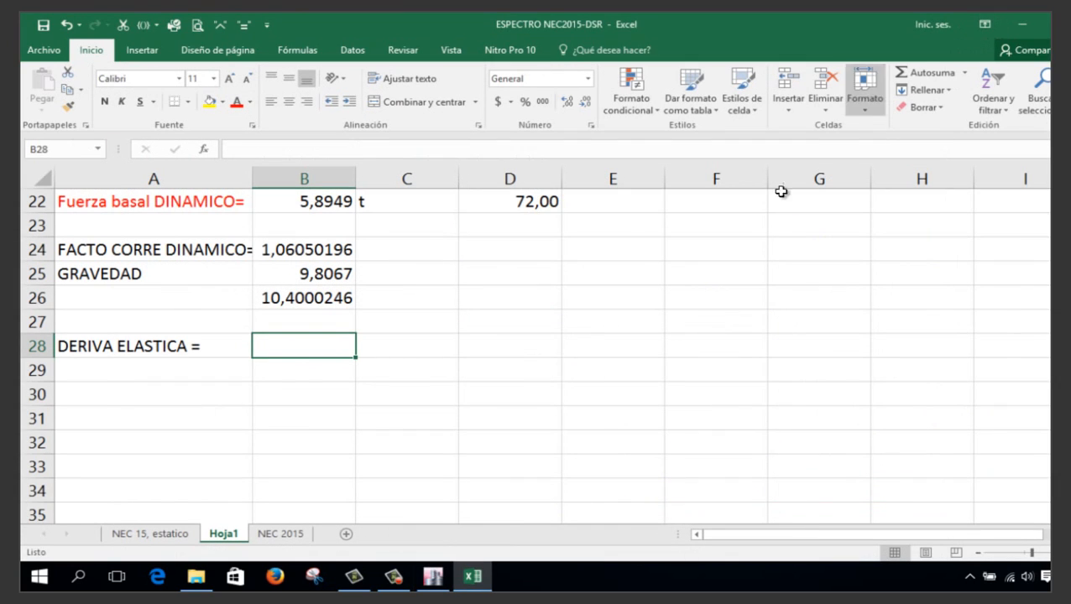
{"action": "left_click", "coordinate": [488, 585]}
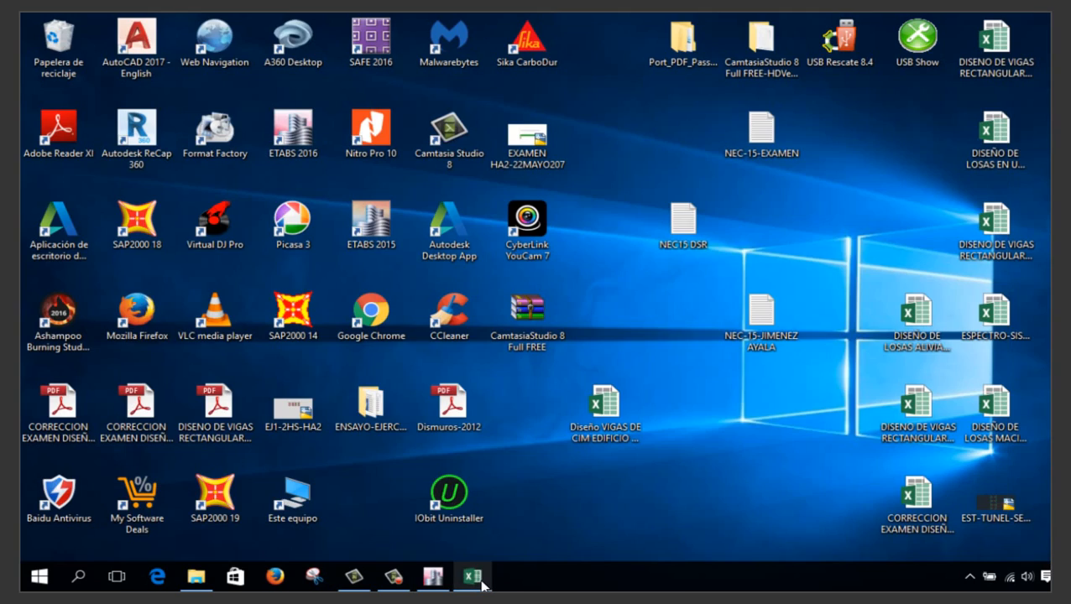
{"action": "left_click", "coordinate": [486, 585]}
{"action": "left_click", "coordinate": [431, 587]}
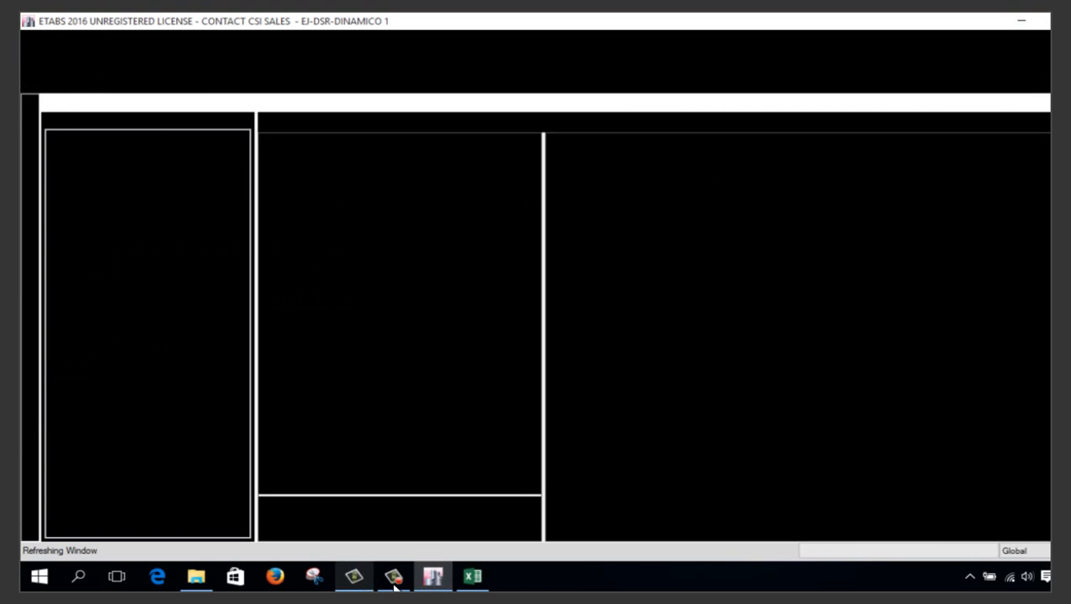
{"action": "left_click", "coordinate": [470, 577]}
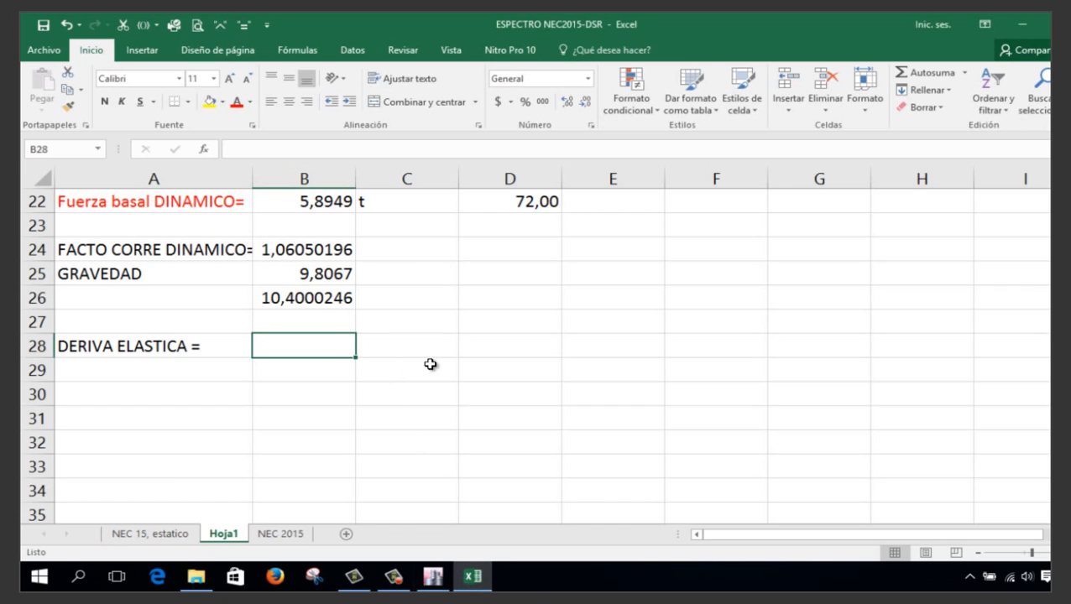
{"action": "type", "text": "0,003823"}
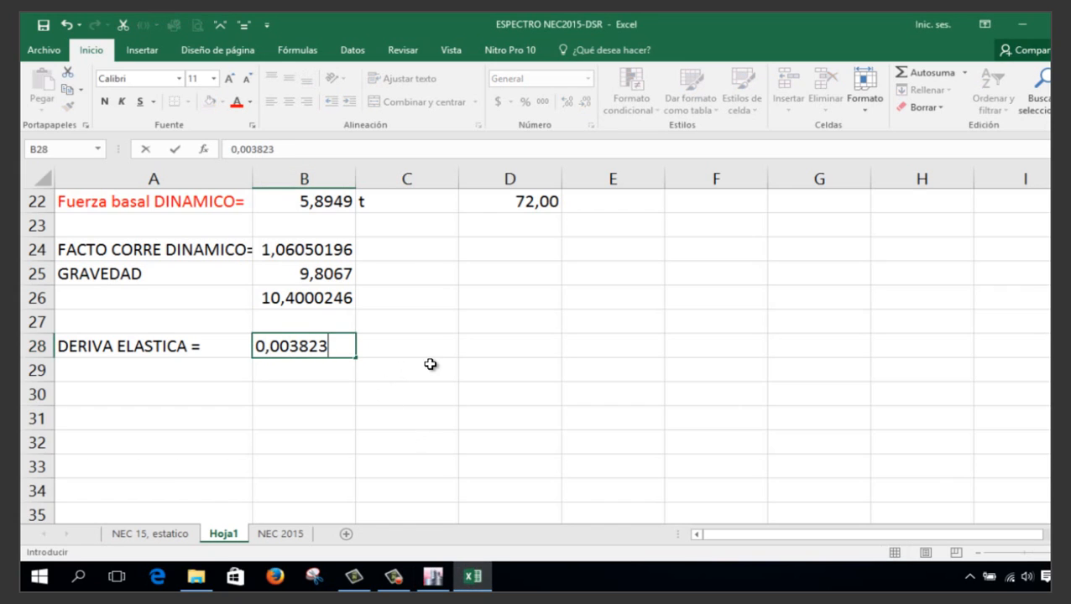
{"action": "key", "text": "Return"}
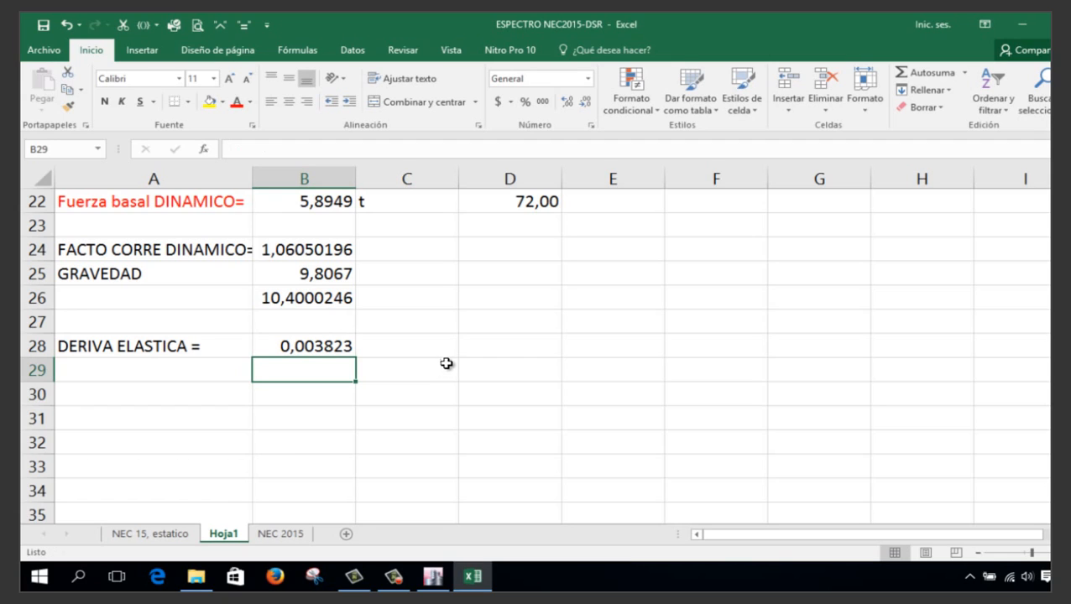
Label cell A29 "R =" and enter 8 in cell B29
{"action": "left_click", "coordinate": [225, 373]}
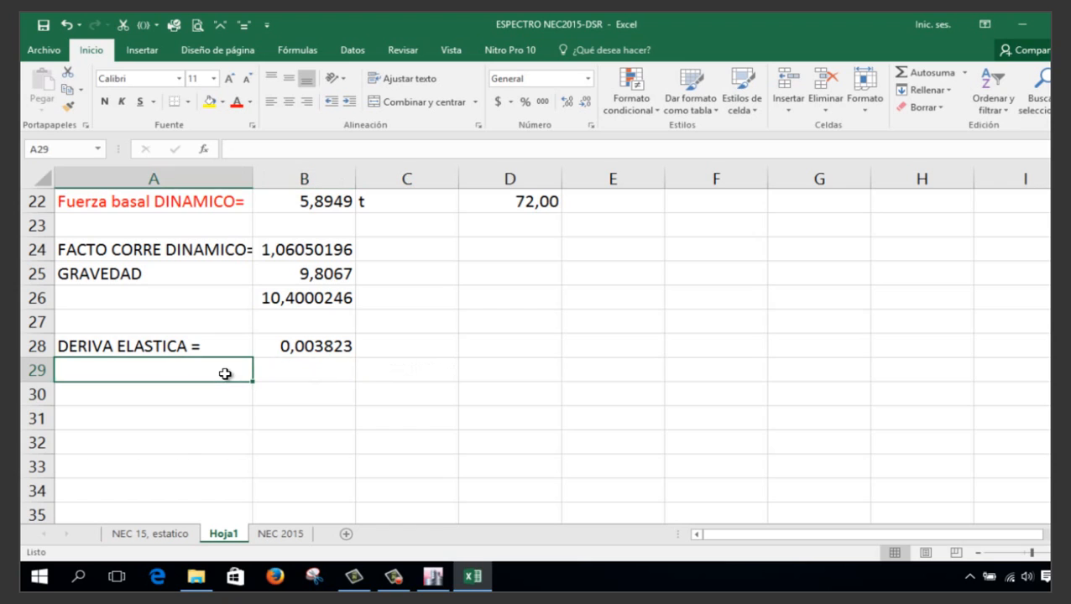
{"action": "type", "text": "R ="}
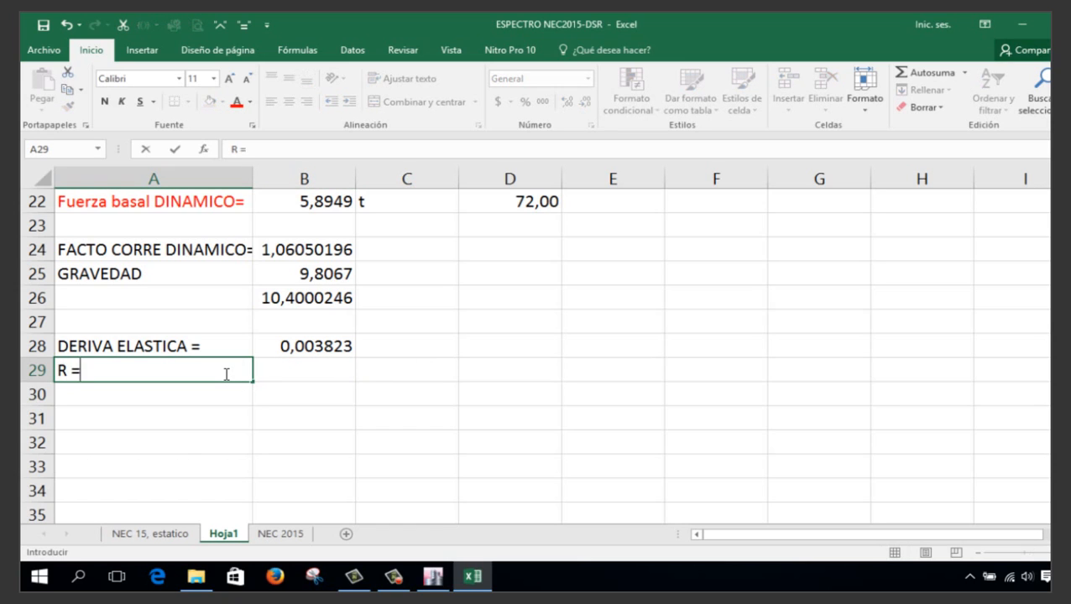
{"action": "key", "text": "Tab"}
{"action": "type", "text": "8"}
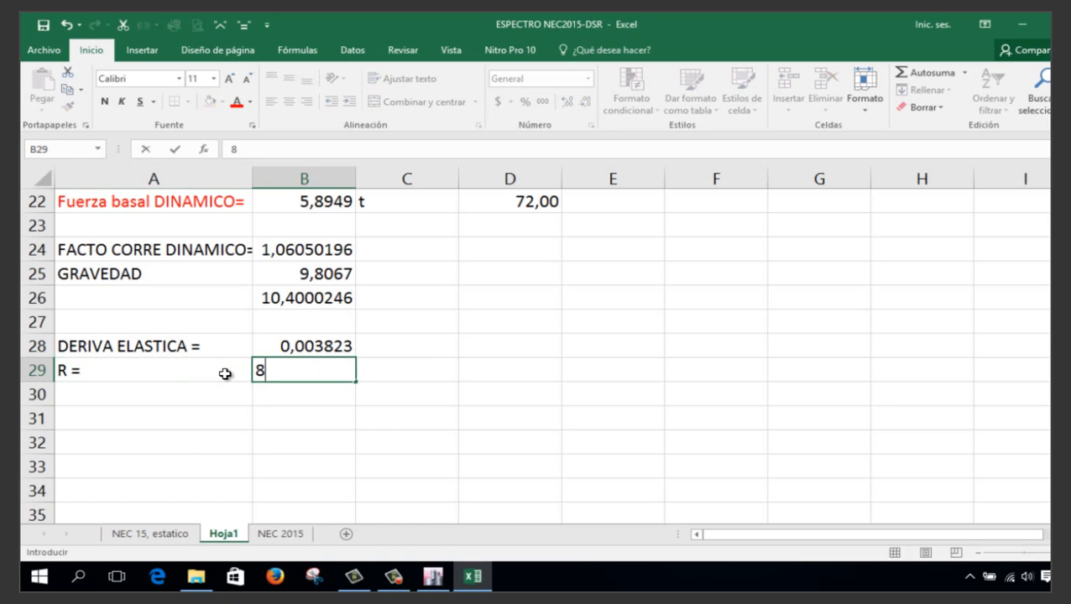
{"action": "key", "text": "Return"}
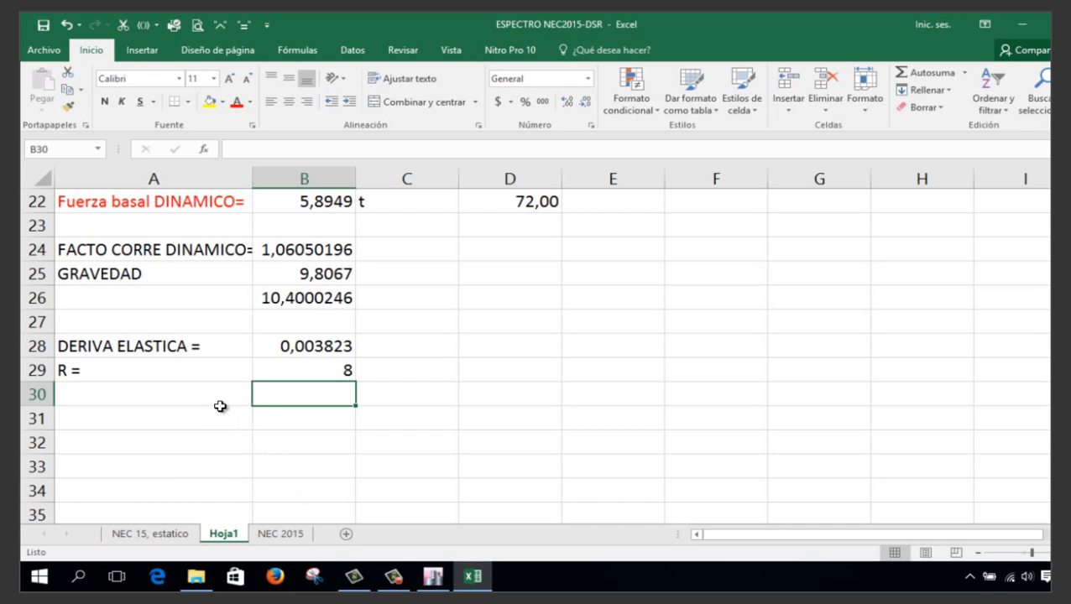
Label cell A30 "FACT =" and enter 0,75 in cell B30
{"action": "left_click", "coordinate": [215, 402]}
{"action": "type", "text": "AC"}
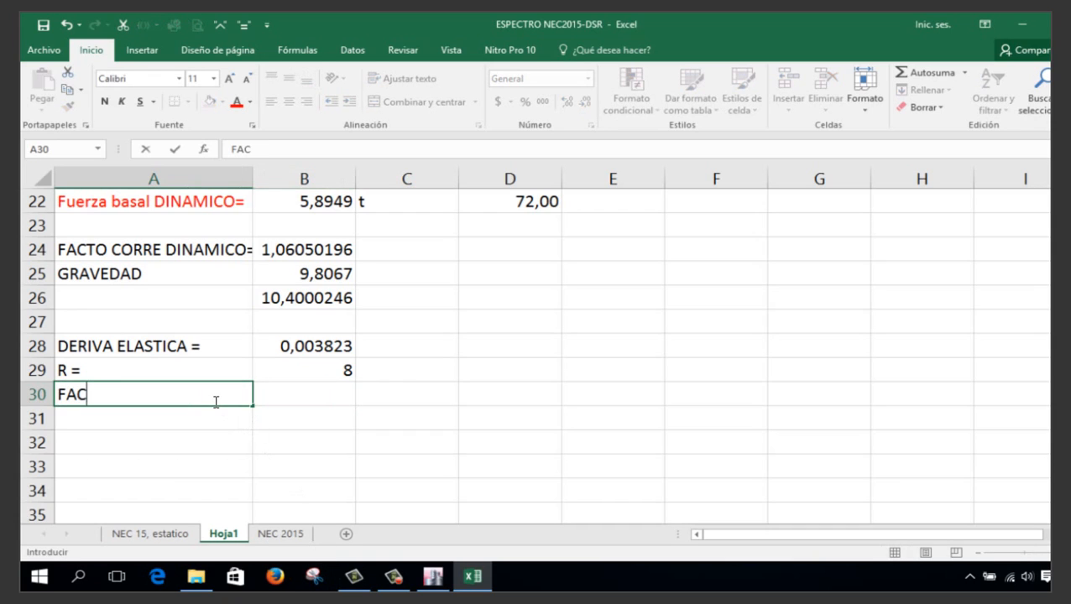
{"action": "type", "text": "T ="}
{"action": "key", "text": "Tab"}
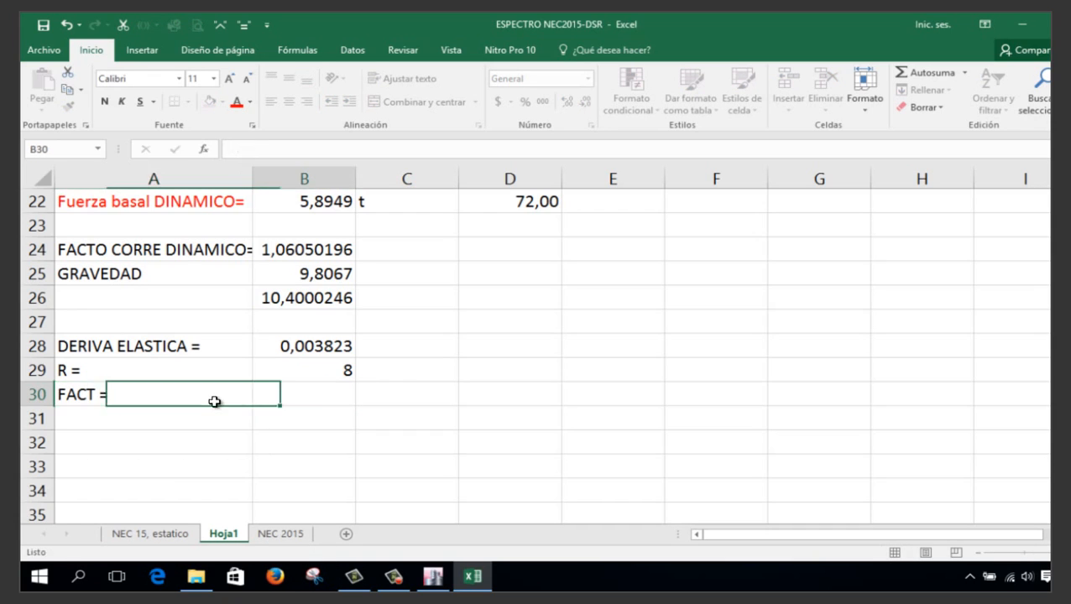
{"action": "type", "text": ",75"}
{"action": "key", "text": "Return"}
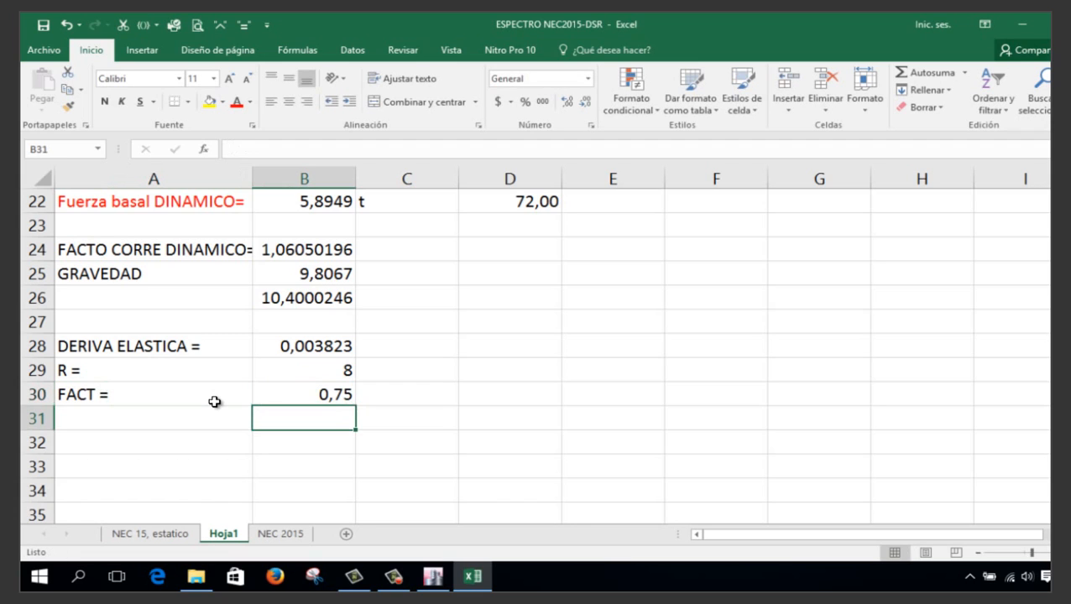
Label cell A32 "DERIVA INELASTICA =", leaving row 31 empty
{"action": "left_click", "coordinate": [129, 424]}
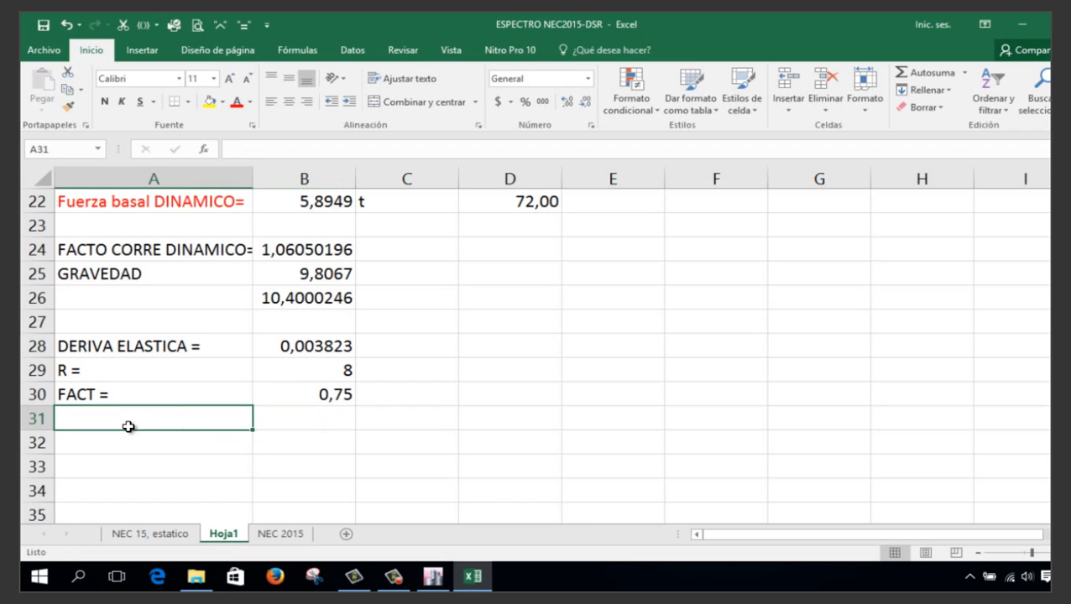
{"action": "left_click", "coordinate": [132, 447]}
{"action": "type", "text": "DERI"}
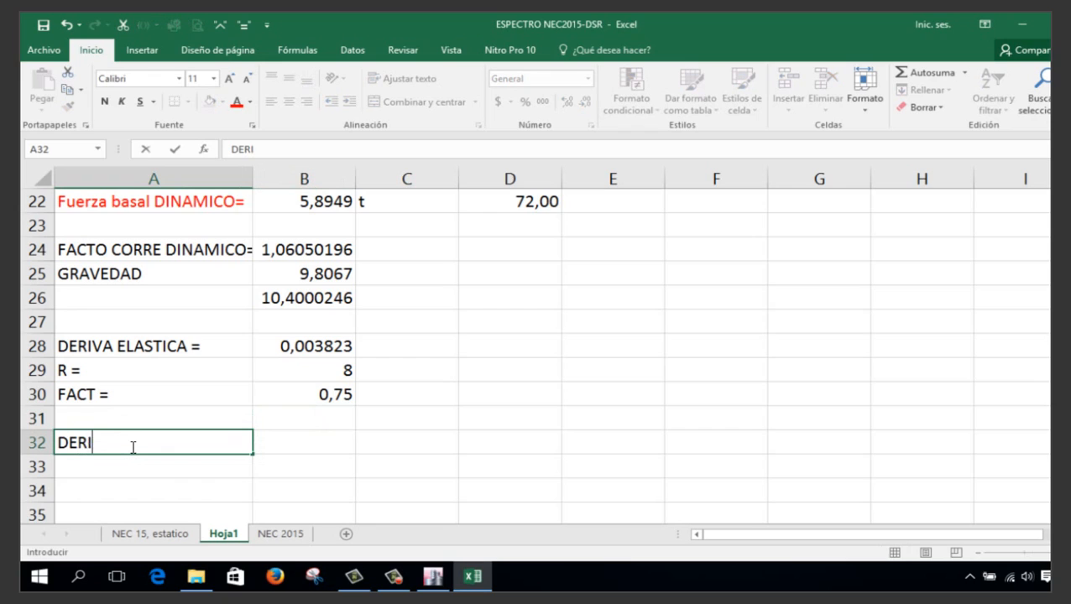
{"action": "type", "text": "VA INELA"}
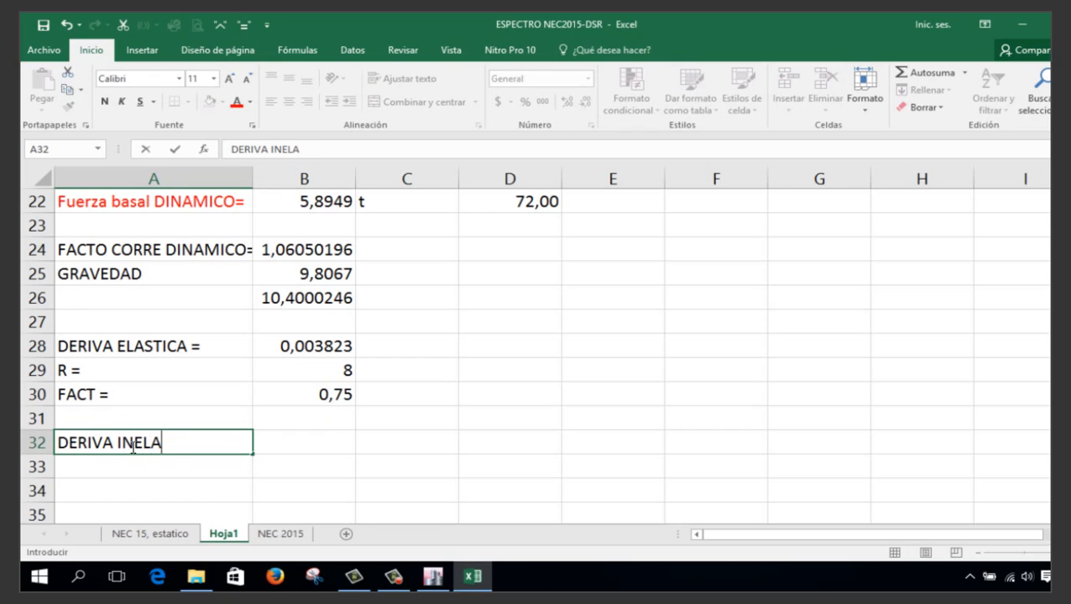
{"action": "type", "text": "ST"}
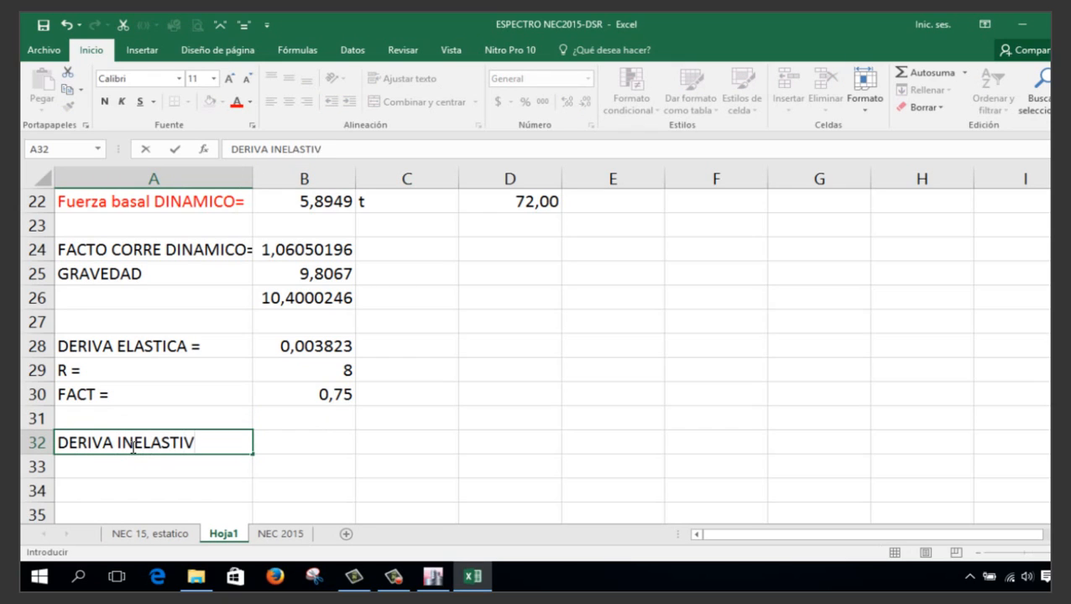
{"action": "type", "text": "ICA ="}
{"action": "key", "text": "Tab"}
Calculate the inelastic drift in cell B32 with the formula +B28*B29*B30 and review the formula
{"action": "left_click", "coordinate": [303, 340]}
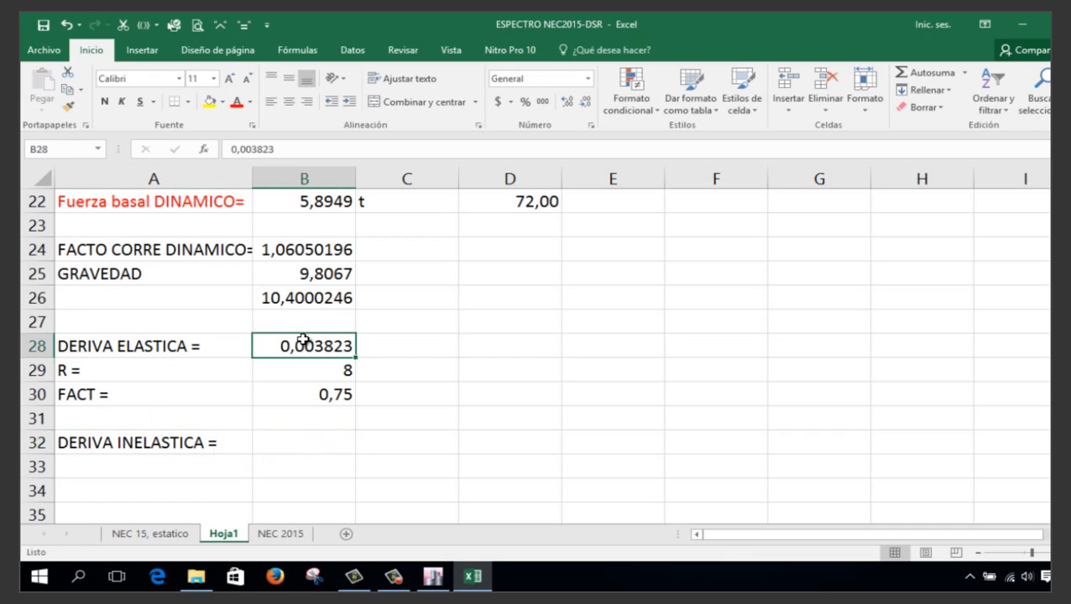
{"action": "key", "text": "Down"}
{"action": "key", "text": "Down"}
{"action": "key", "text": "Down"}
{"action": "key", "text": "Down"}
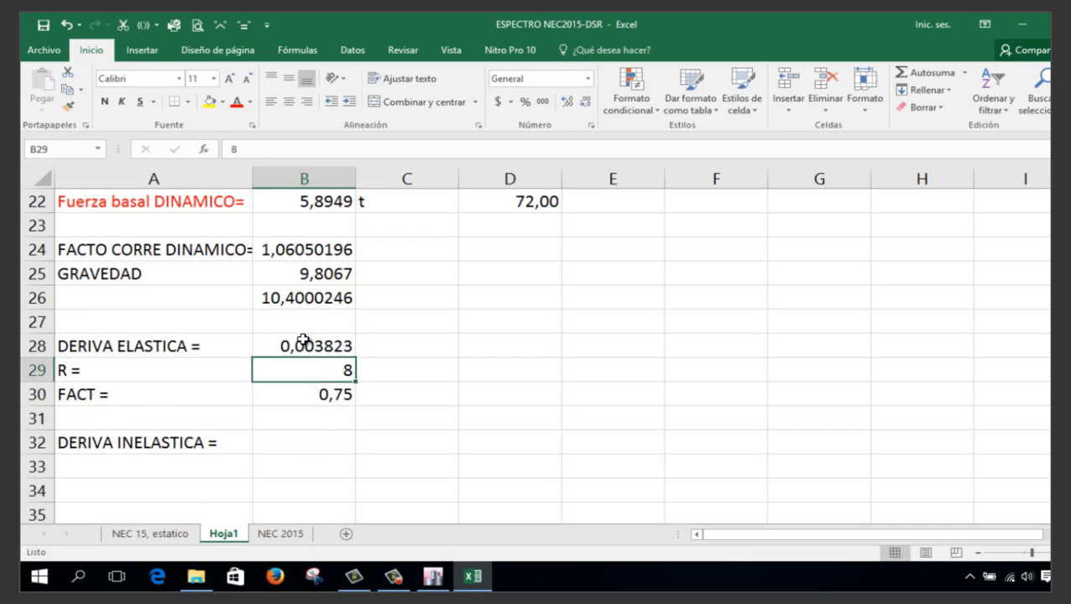
{"action": "type", "text": "+"}
{"action": "key", "text": "Up"}
{"action": "key", "text": "Up"}
{"action": "key", "text": "Up"}
{"action": "key", "text": "Up"}
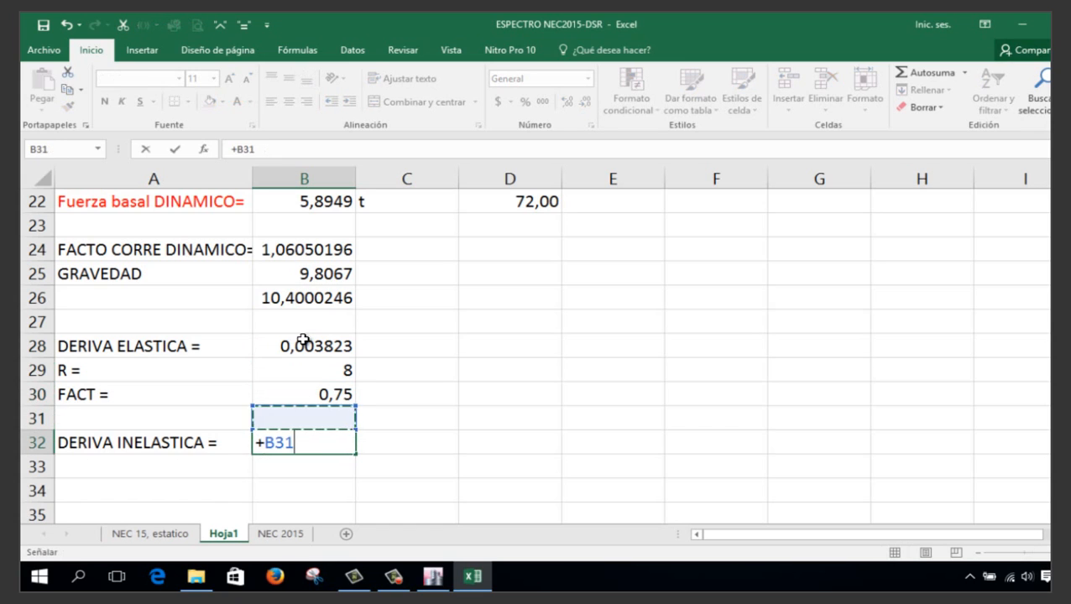
{"action": "type", "text": "*"}
{"action": "key", "text": "Up"}
{"action": "key", "text": "Up"}
{"action": "key", "text": "Up"}
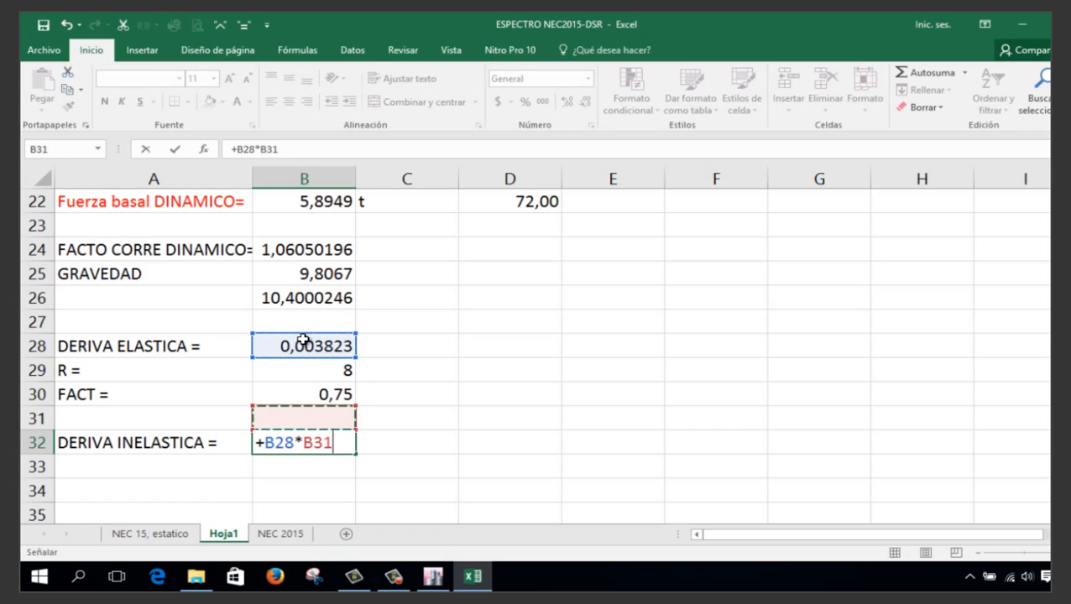
{"action": "type", "text": "*"}
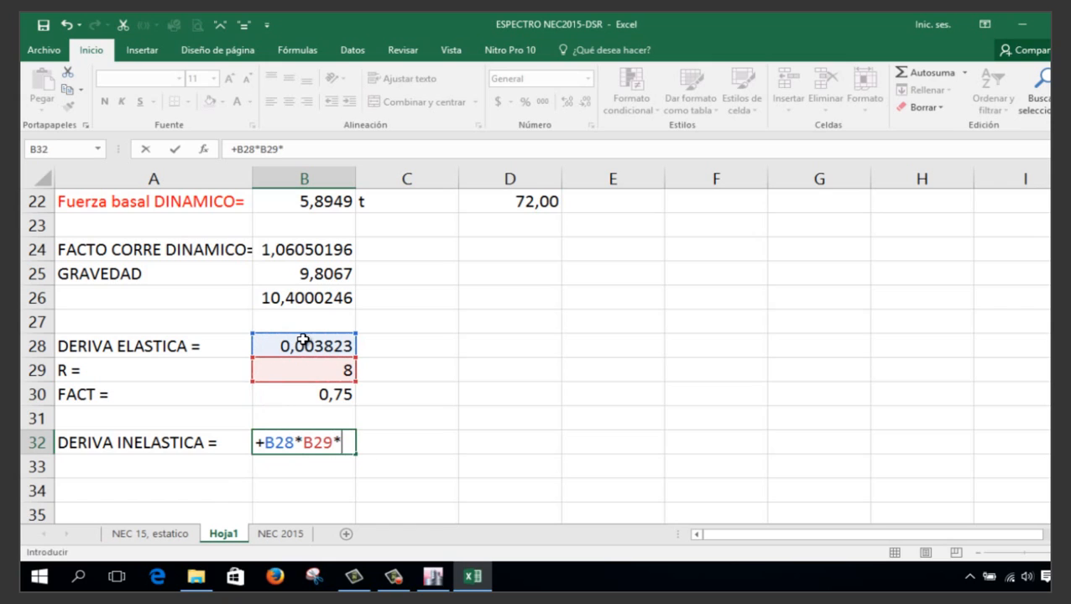
{"action": "key", "text": "Up"}
{"action": "key", "text": "Up"}
{"action": "key", "text": "Return"}
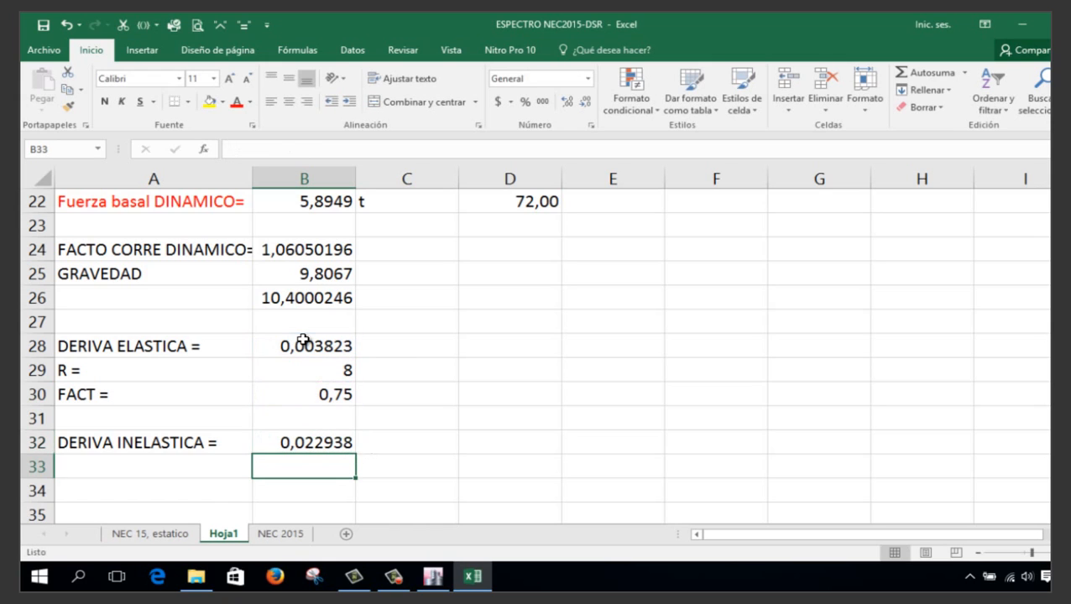
{"action": "left_click", "coordinate": [307, 446]}
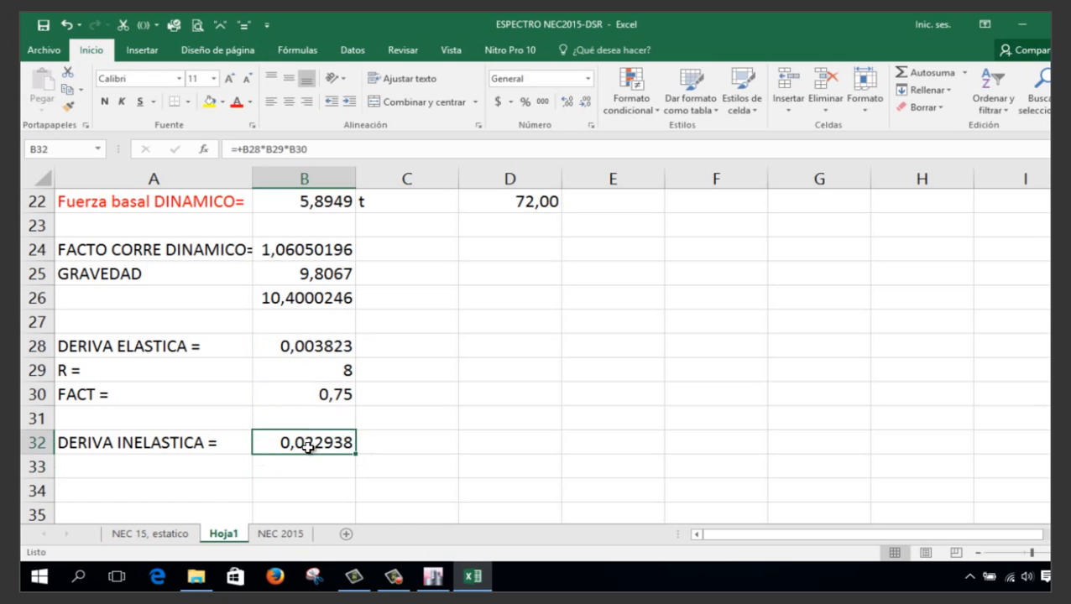
Format the inelastic drift in cell B32 as a percentage with 2 decimal places
{"action": "right_click", "coordinate": [307, 448]}
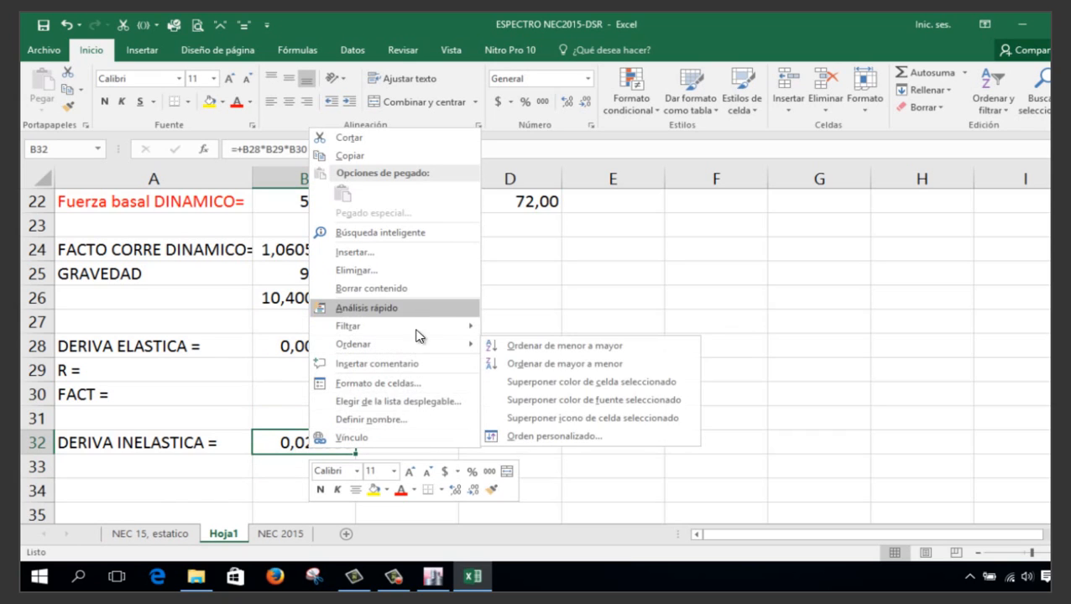
{"action": "left_click", "coordinate": [417, 387]}
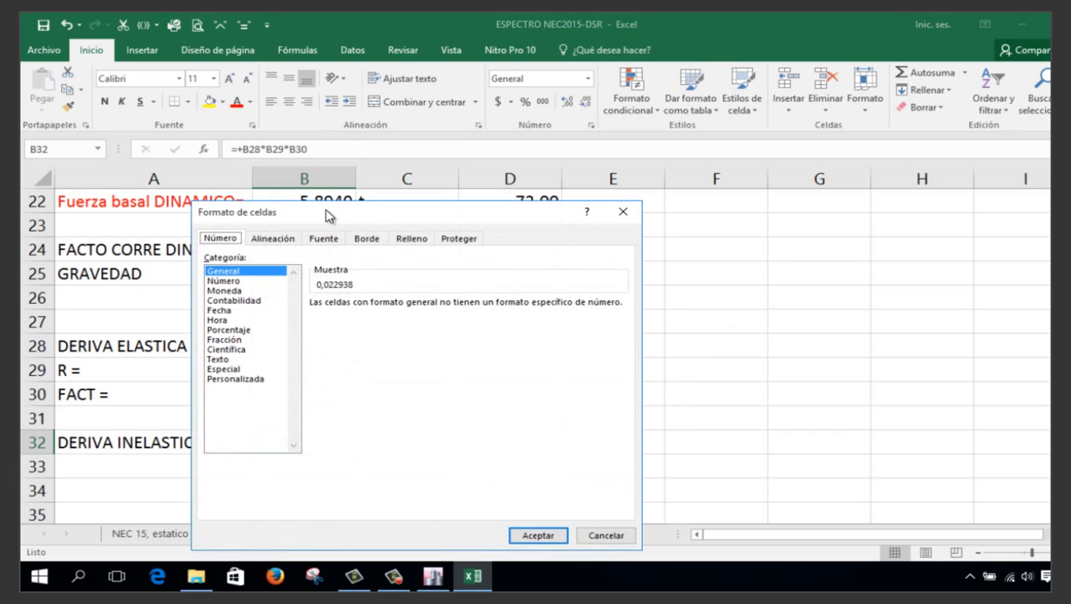
{"action": "left_click", "coordinate": [233, 330]}
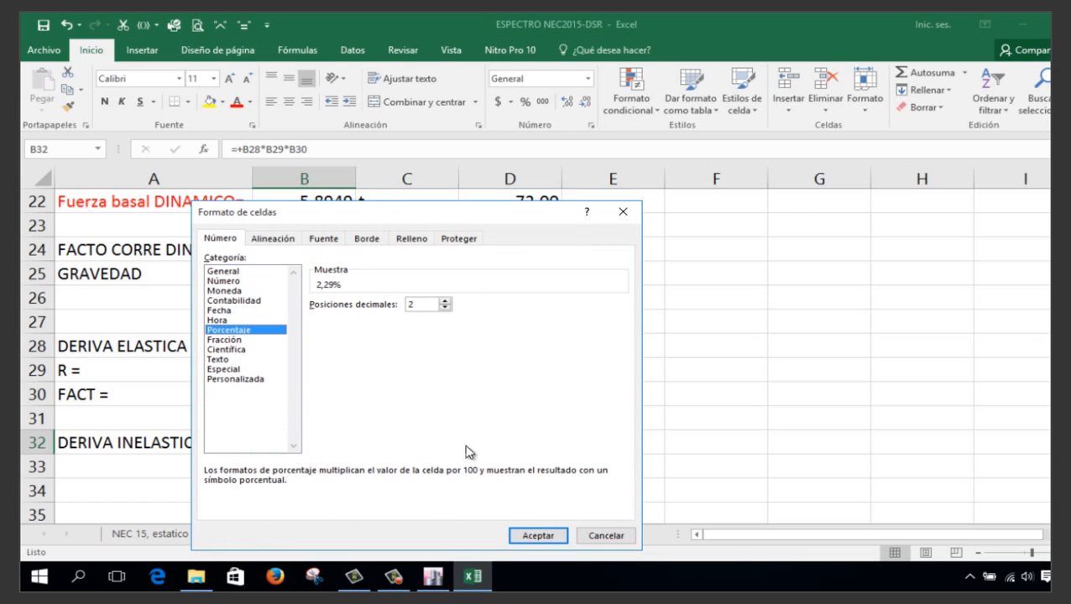
{"action": "left_click", "coordinate": [521, 535]}
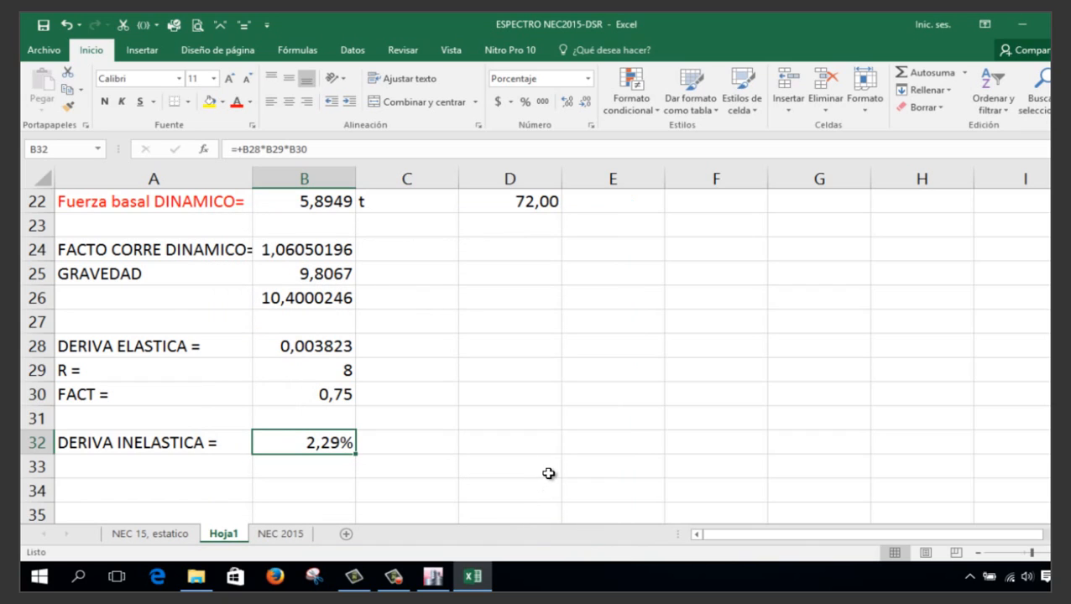
Label cell A33 "DERIVA ADMISIBLE =" and enter 2 in cell B33
{"action": "left_click", "coordinate": [191, 467]}
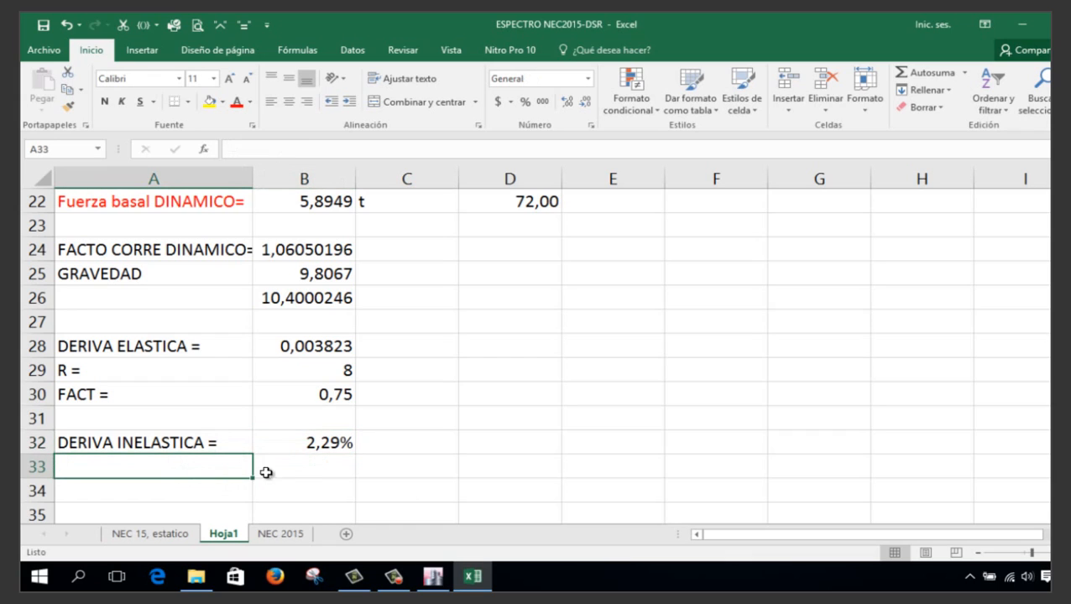
{"action": "type", "text": "DE"}
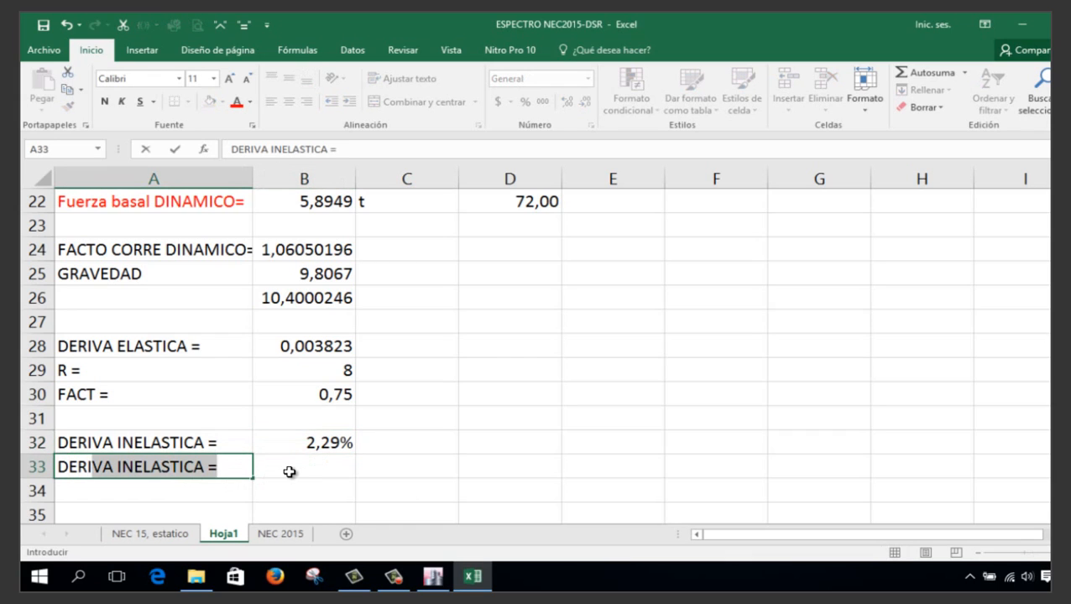
{"action": "type", "text": "RIVA"}
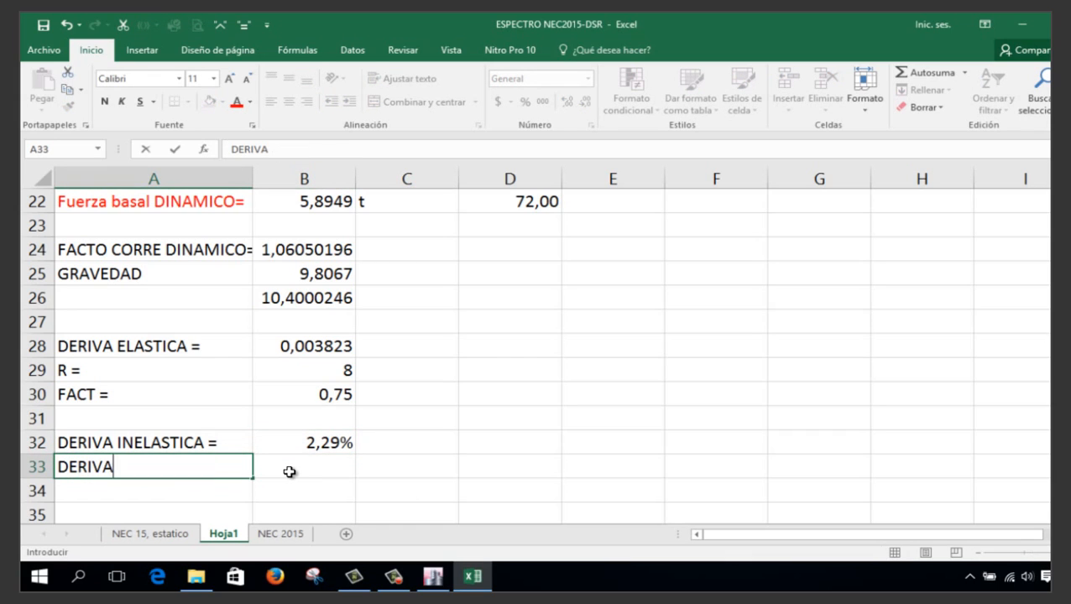
{"action": "type", "text": " ADMISIB"}
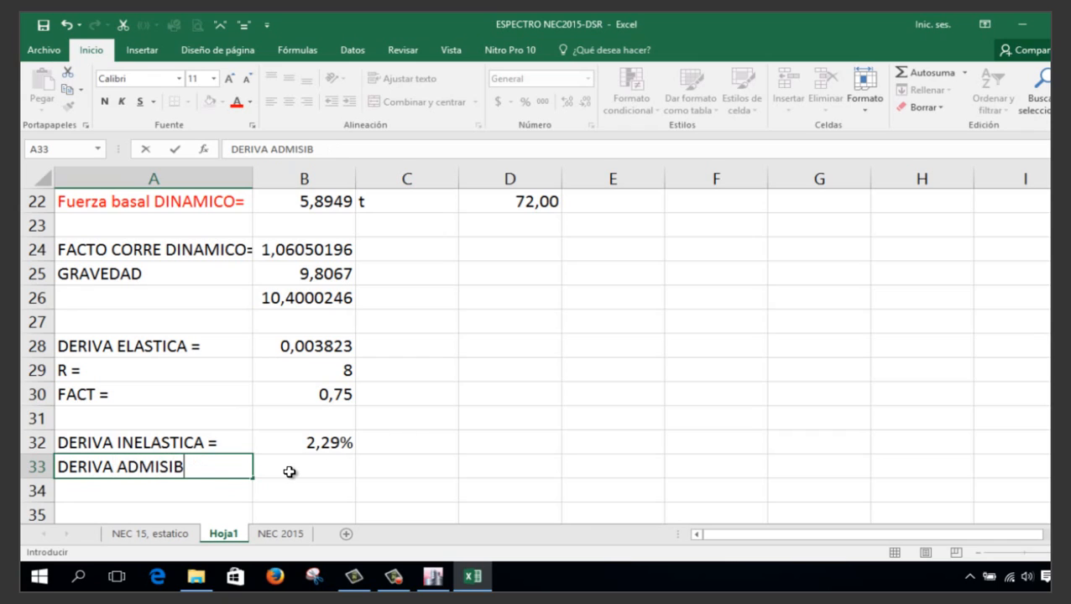
{"action": "type", "text": "LE ="}
{"action": "left_click", "coordinate": [289, 472]}
{"action": "type", "text": "2"}
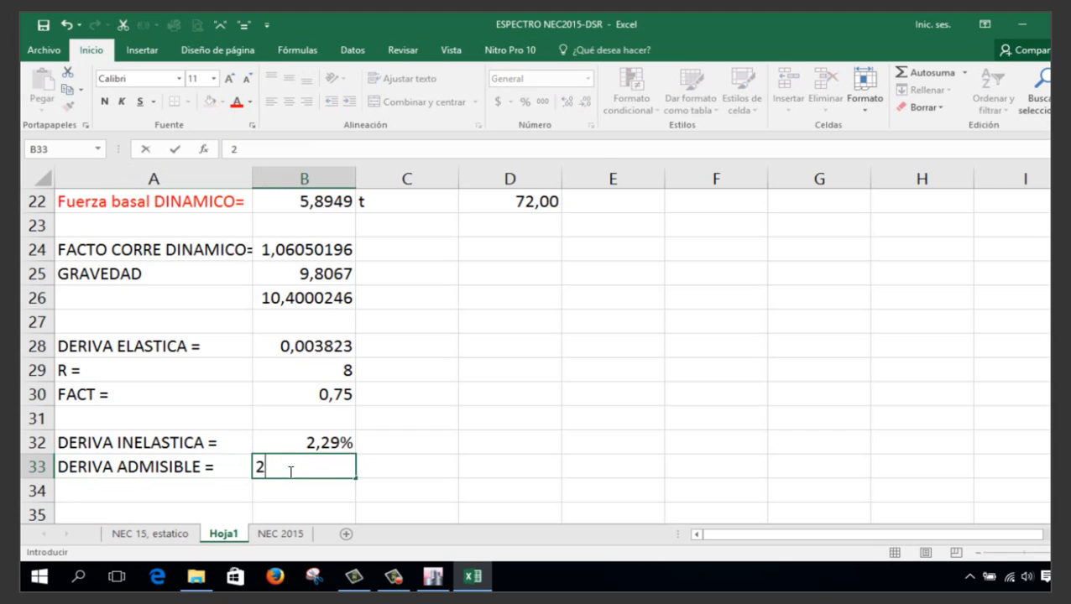
{"action": "key", "text": "Return"}
Try copying the percentage format from cell B32 to B33 and undo it
{"action": "left_click", "coordinate": [326, 438]}
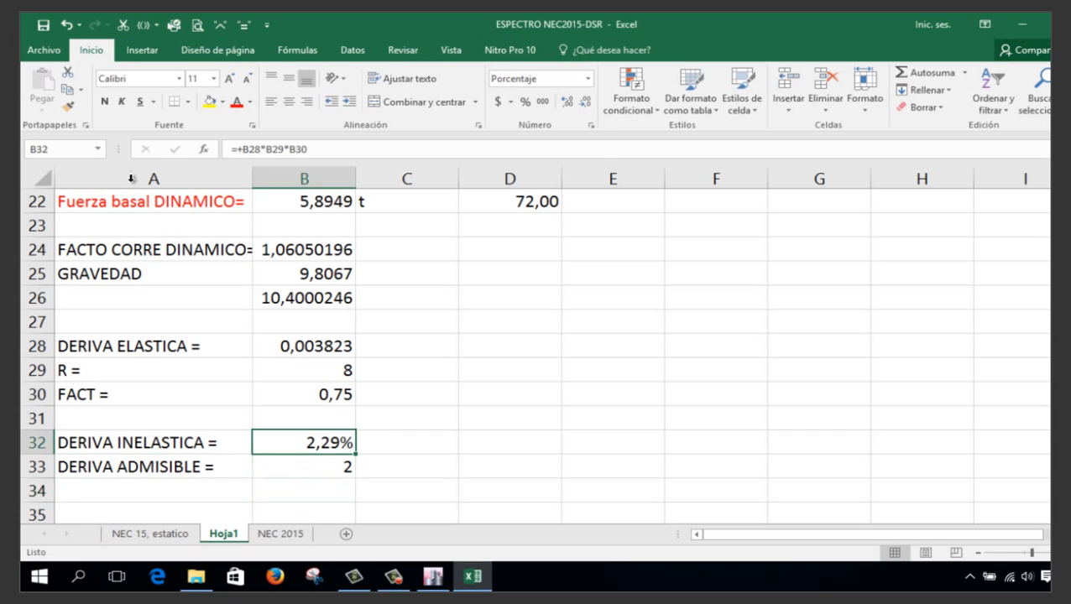
{"action": "left_click", "coordinate": [68, 109]}
{"action": "left_click", "coordinate": [306, 467]}
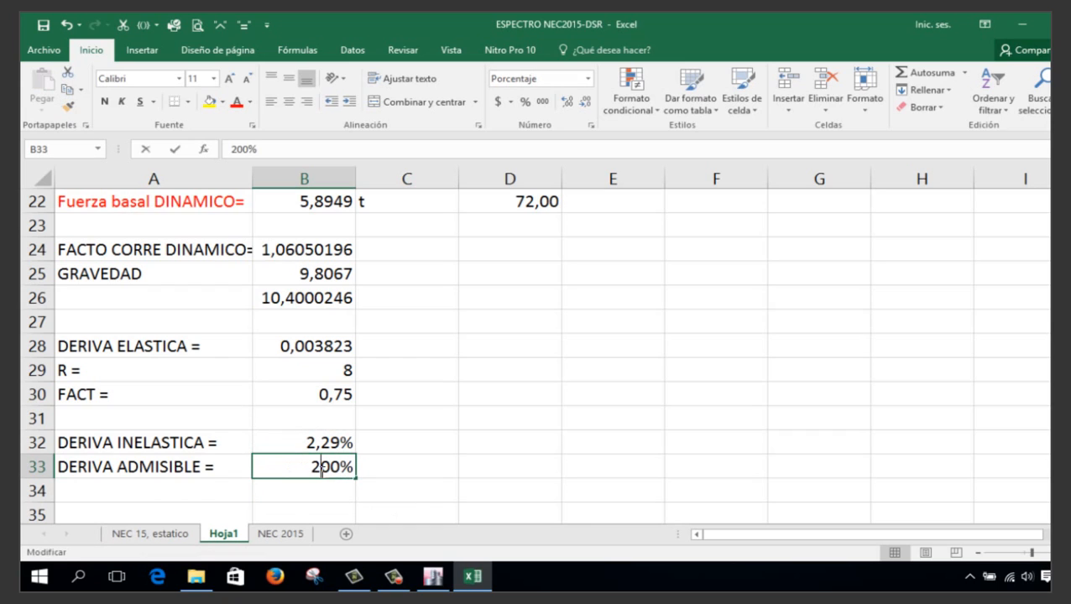
{"action": "key", "text": "ctrl+z"}
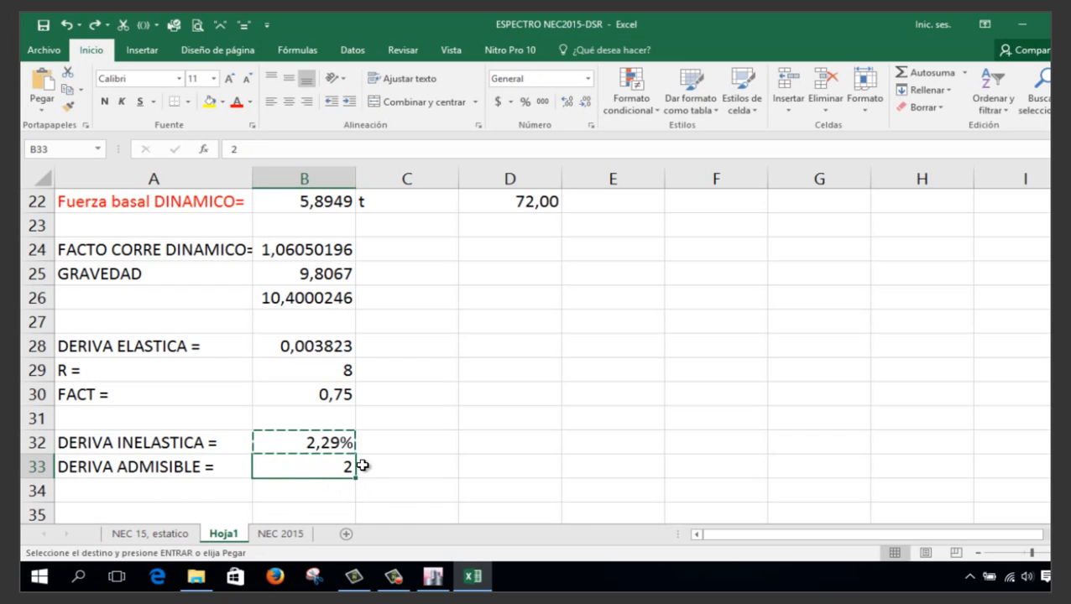
Change the allowable drift in cell B33 to 2%
{"action": "double_click", "coordinate": [351, 468]}
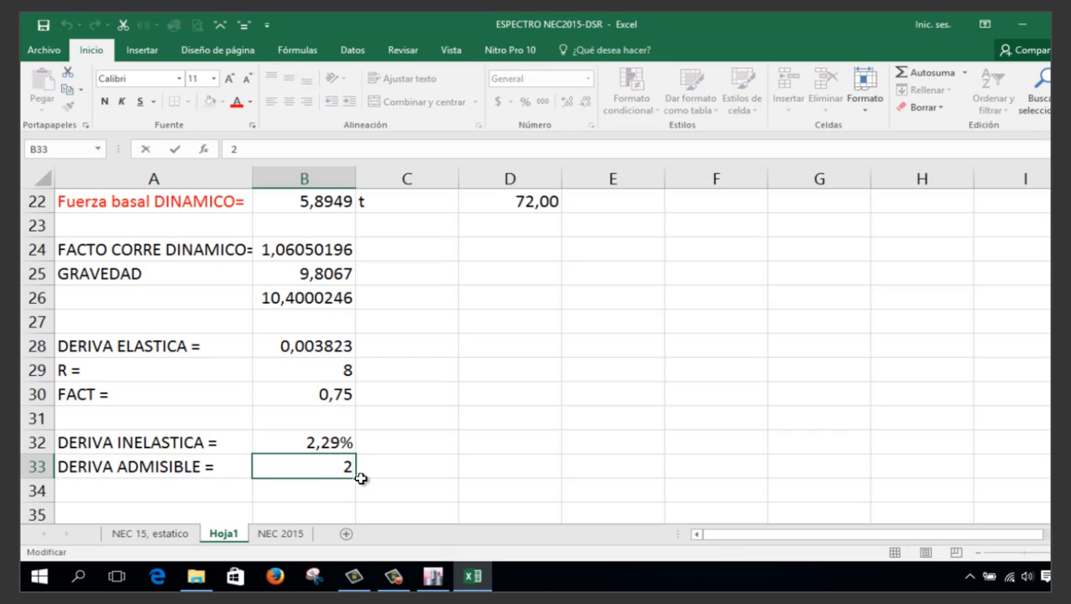
{"action": "type", "text": "%"}
{"action": "key", "text": "Return"}
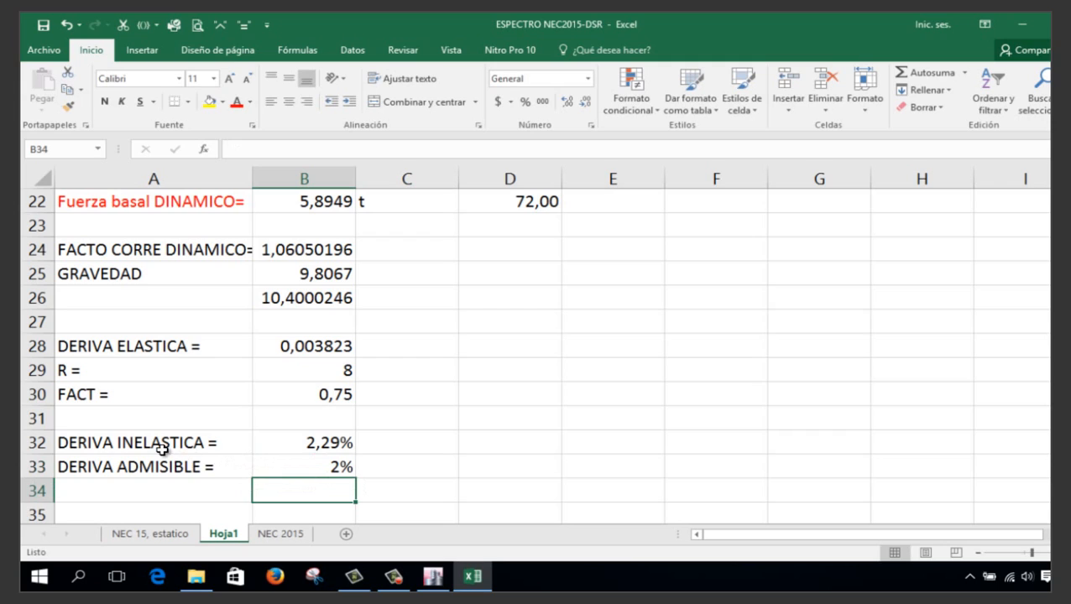
{"action": "left_click", "coordinate": [334, 469]}
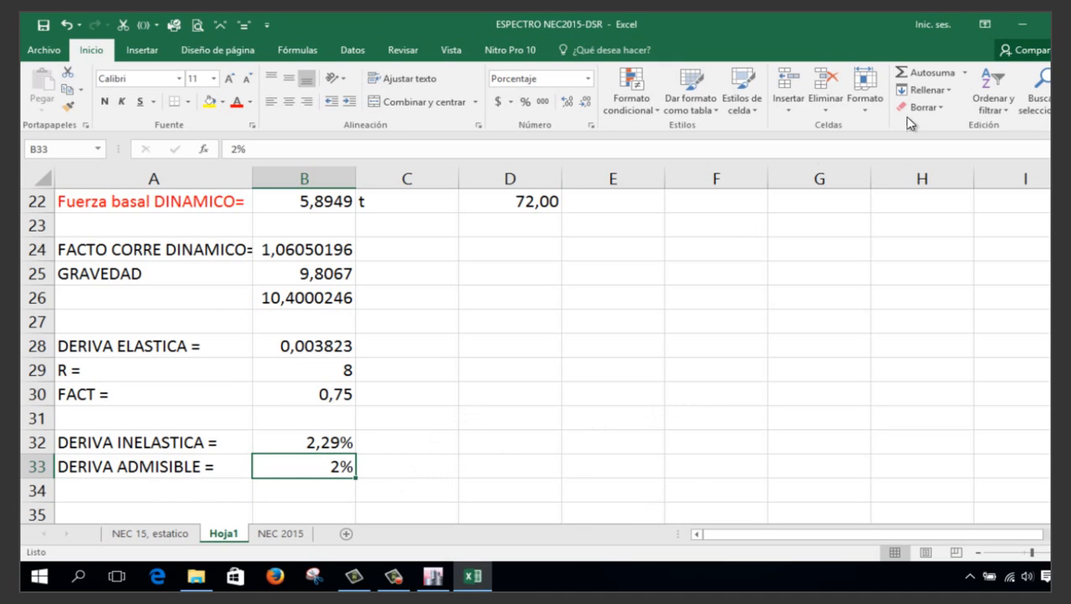
Switch to ETABS, display the Auto Seismic - User Coefficients table from the model loads, and export it to Excel
{"action": "left_click", "coordinate": [1021, 23]}
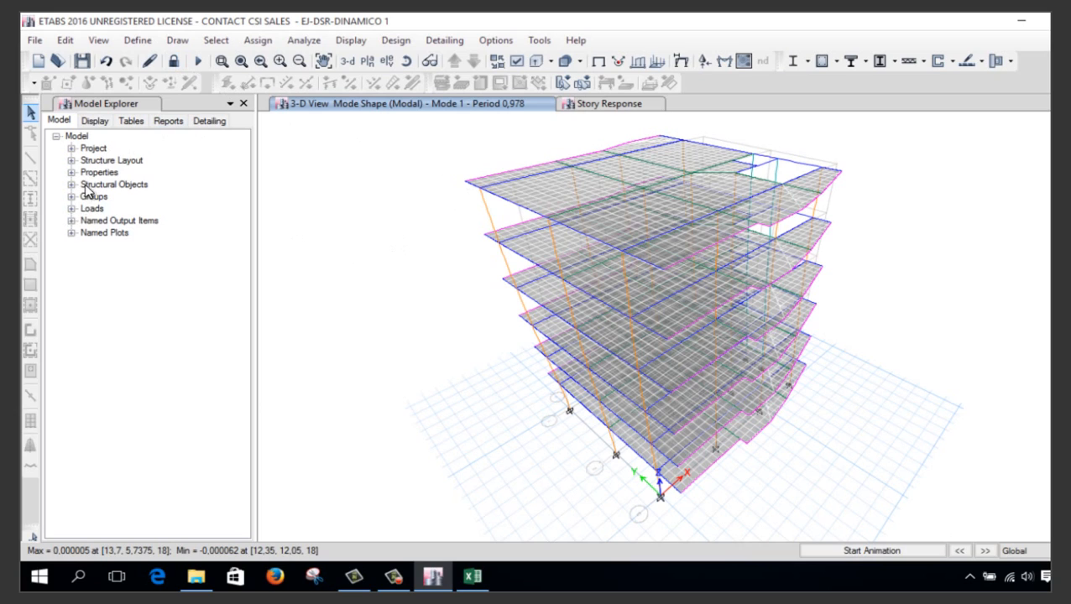
{"action": "left_click", "coordinate": [128, 122]}
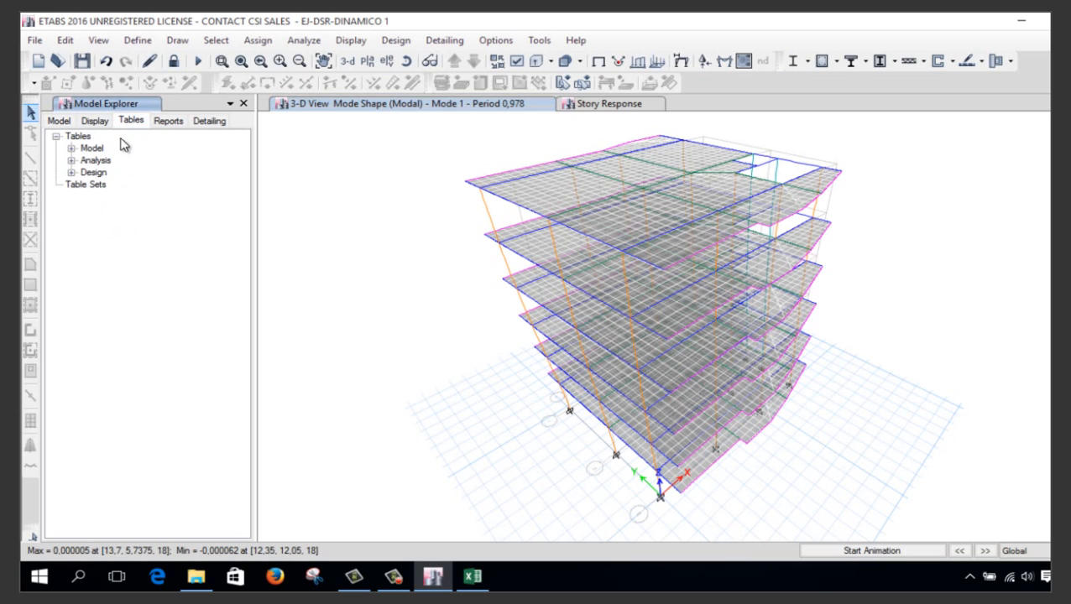
{"action": "left_click", "coordinate": [71, 148]}
{"action": "left_click", "coordinate": [87, 197]}
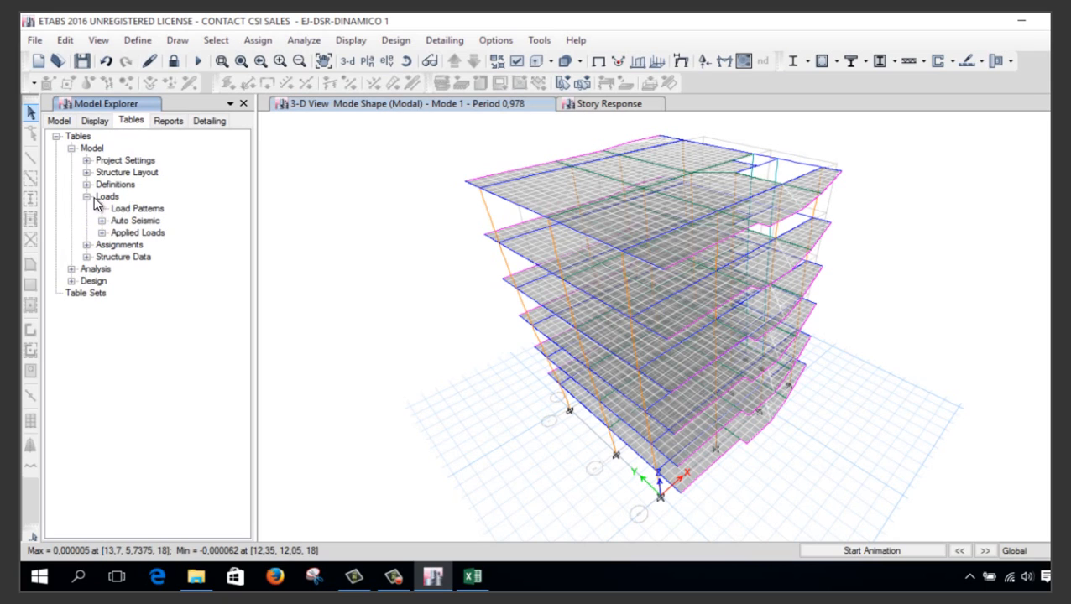
{"action": "left_click", "coordinate": [102, 221]}
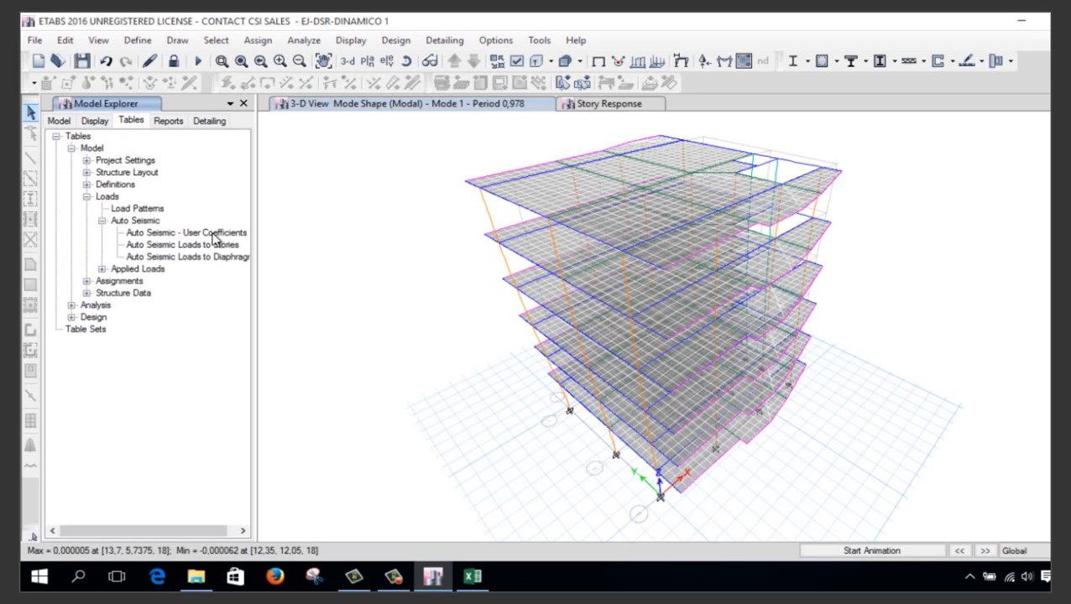
{"action": "double_click", "coordinate": [222, 233]}
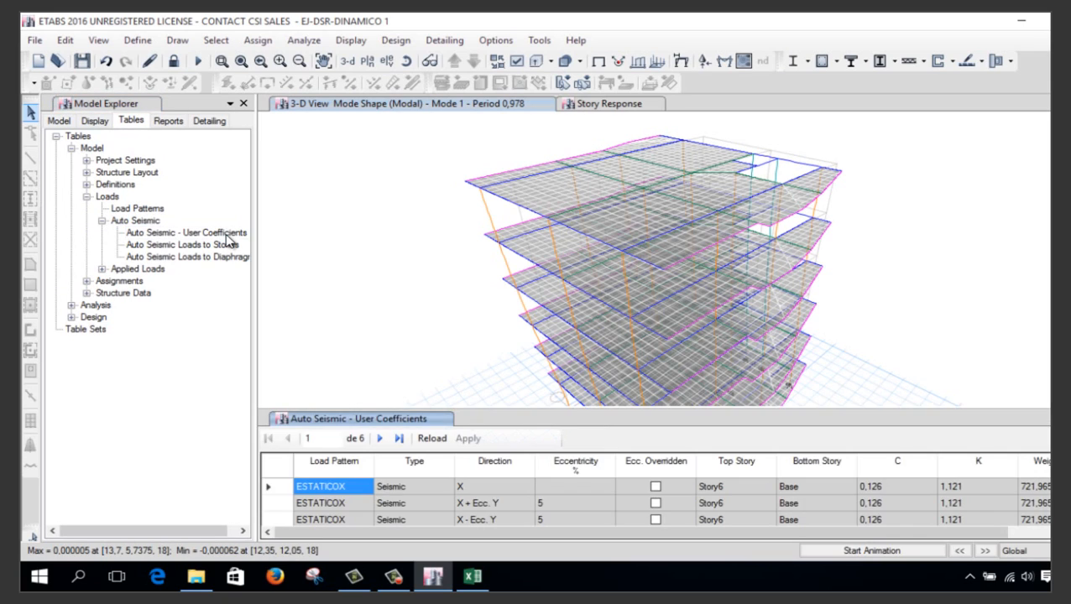
{"action": "left_click_drag", "start_coordinate": [825, 533], "coordinate": [913, 509]}
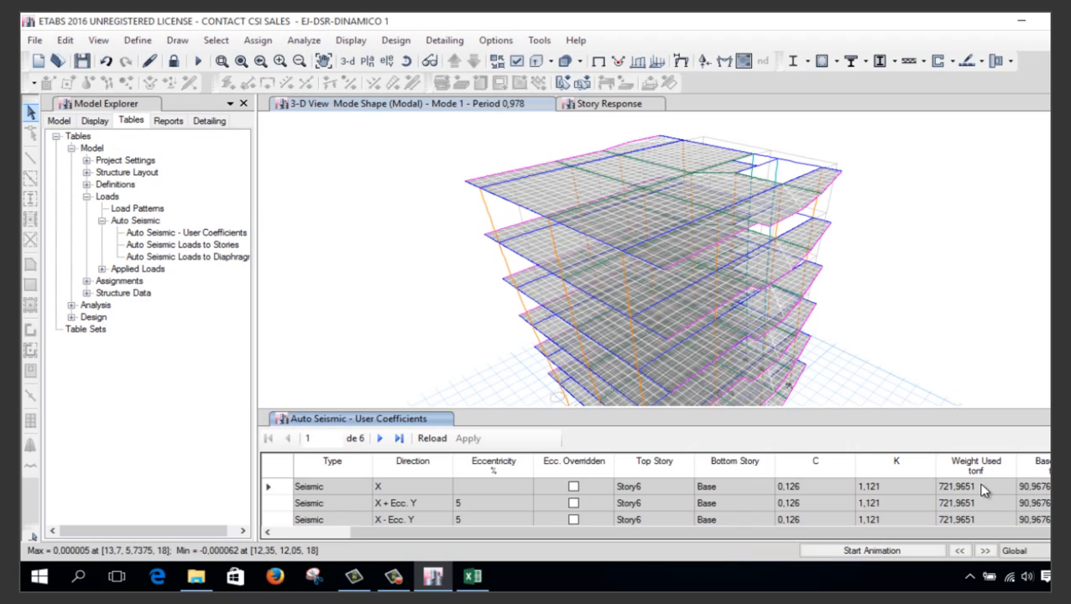
{"action": "right_click", "coordinate": [657, 501]}
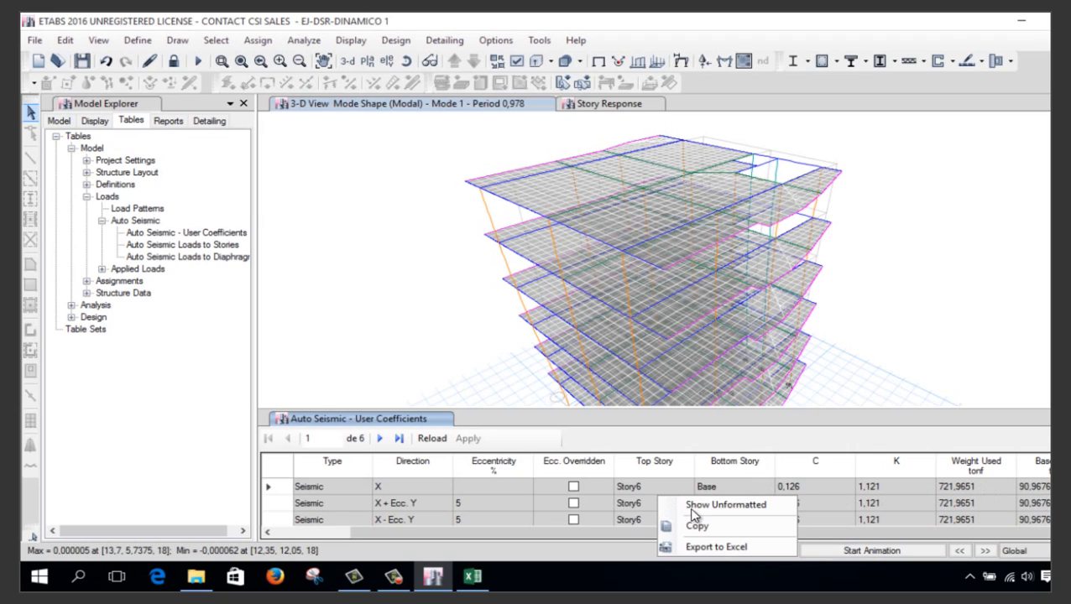
{"action": "left_click", "coordinate": [732, 548]}
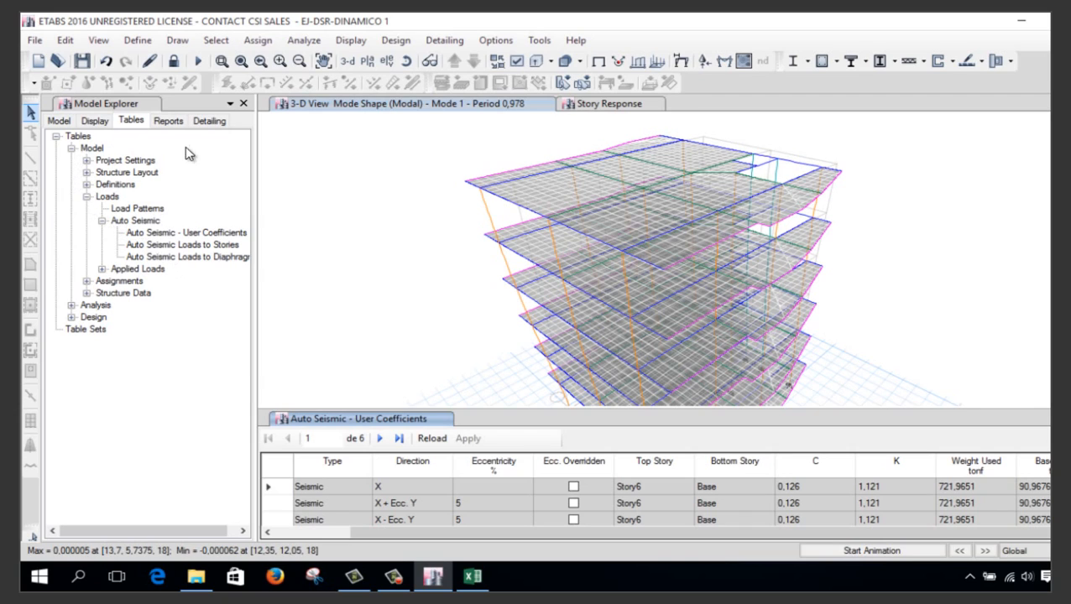
Display the Base Reactions table from the analysis results
{"action": "left_click", "coordinate": [94, 121]}
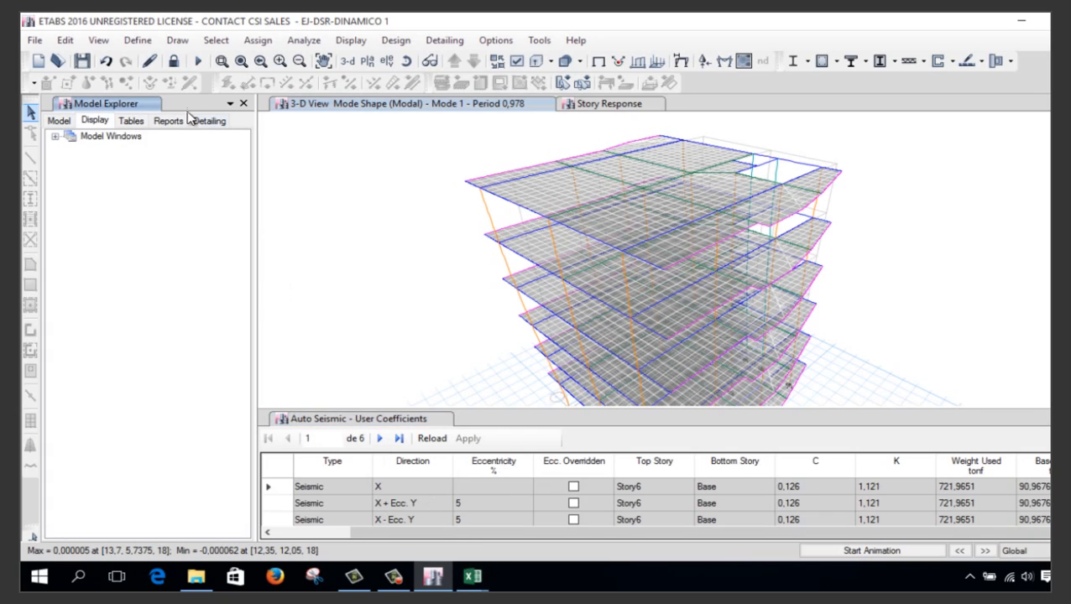
{"action": "left_click", "coordinate": [132, 121]}
{"action": "left_click", "coordinate": [72, 160]}
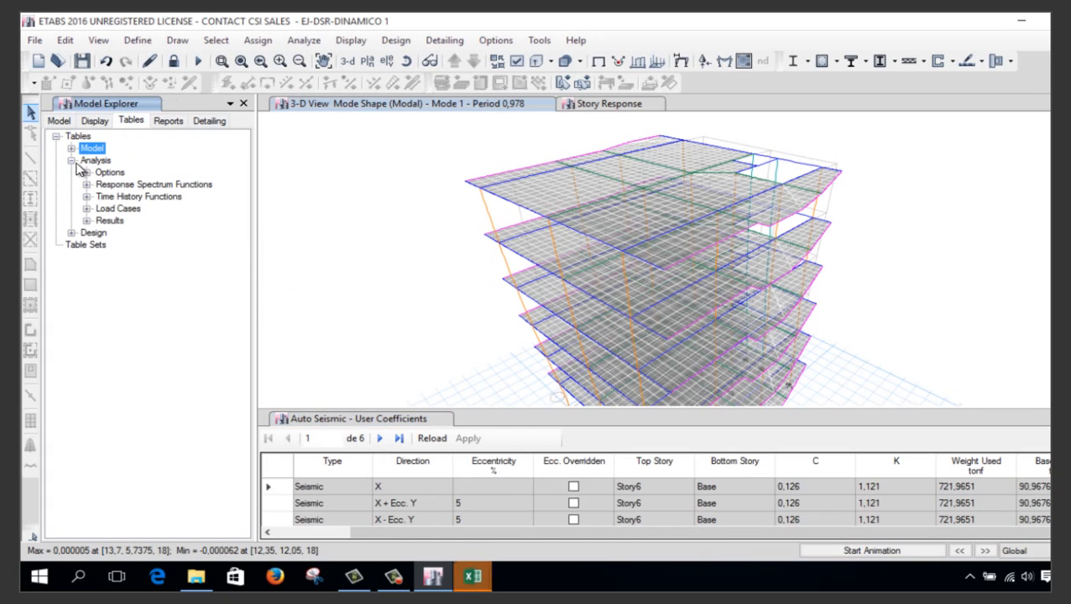
{"action": "left_click", "coordinate": [86, 220]}
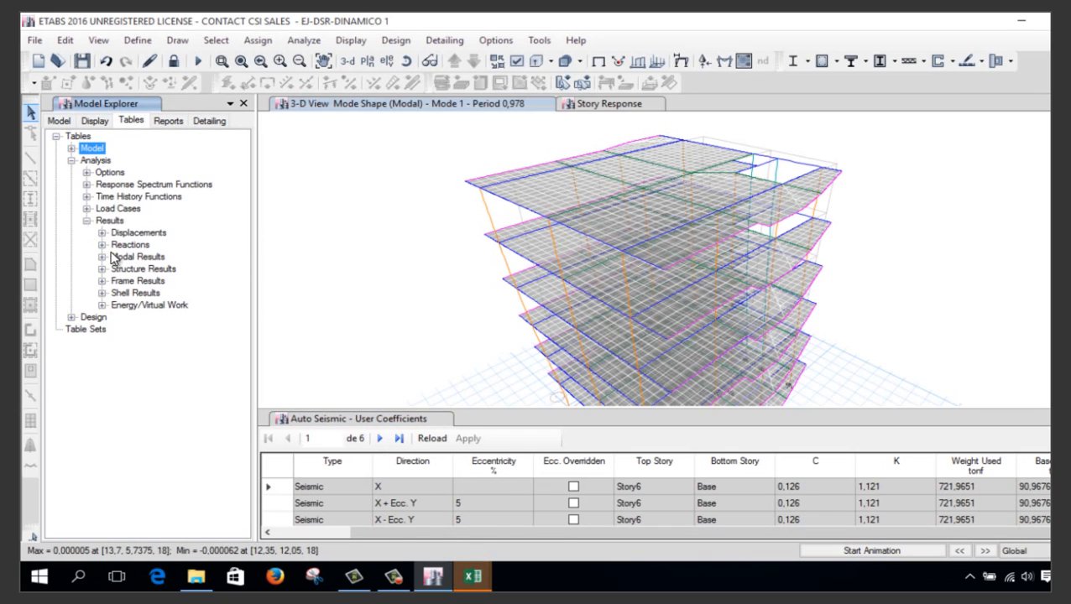
{"action": "left_click", "coordinate": [102, 244]}
{"action": "double_click", "coordinate": [144, 257]}
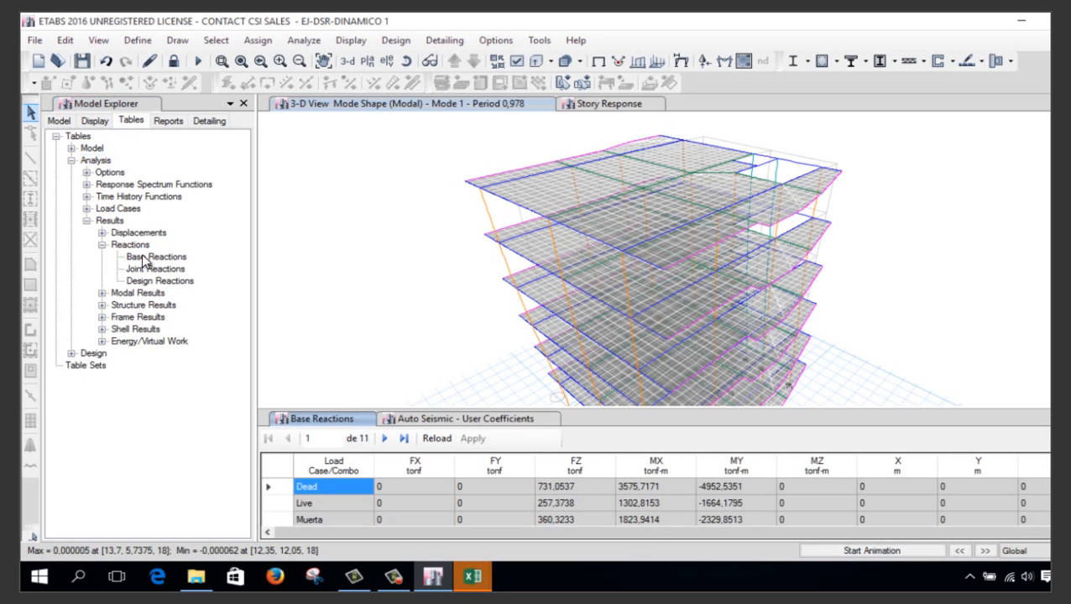
Filter the Base Reactions table to the Dead and Muerta load cases and export it to Excel
{"action": "right_click", "coordinate": [341, 466]}
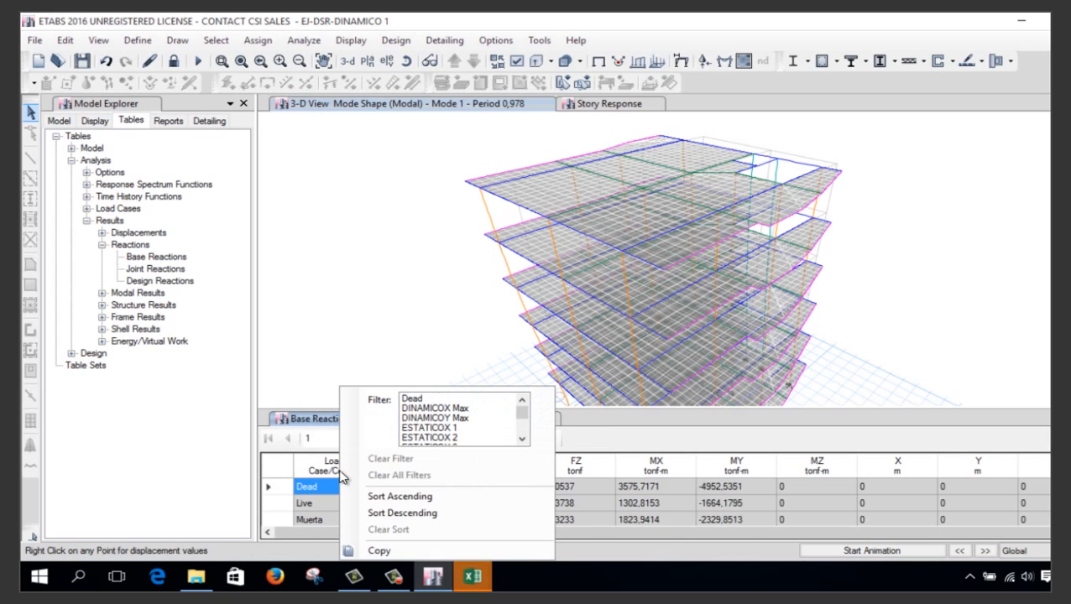
{"action": "left_click_drag", "start_coordinate": [521, 416], "coordinate": [524, 438]}
{"action": "left_click", "coordinate": [469, 399]}
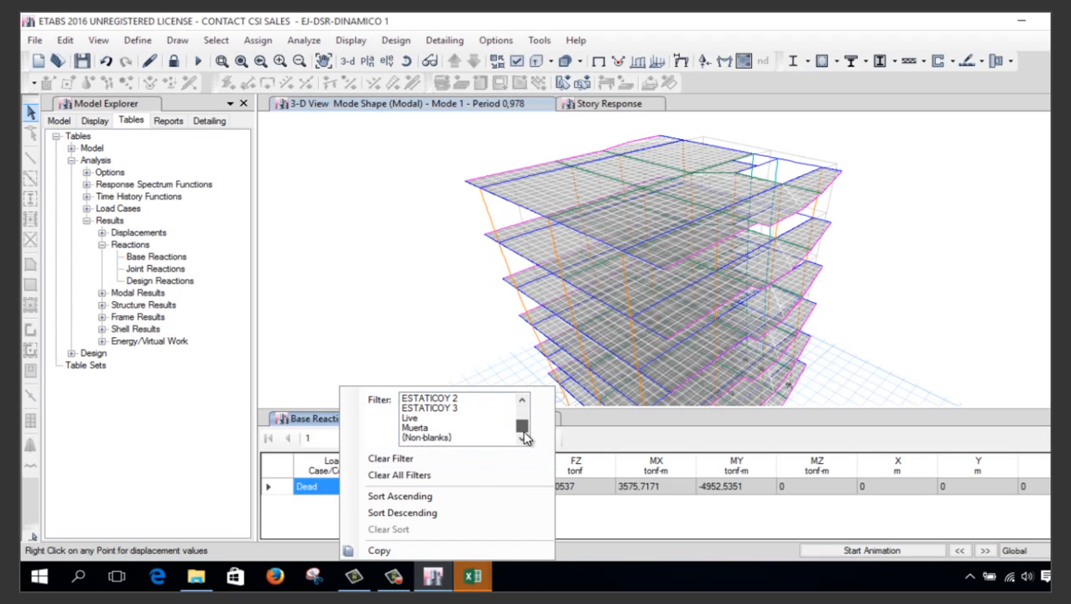
{"action": "left_click", "coordinate": [448, 429]}
{"action": "left_click", "coordinate": [658, 530]}
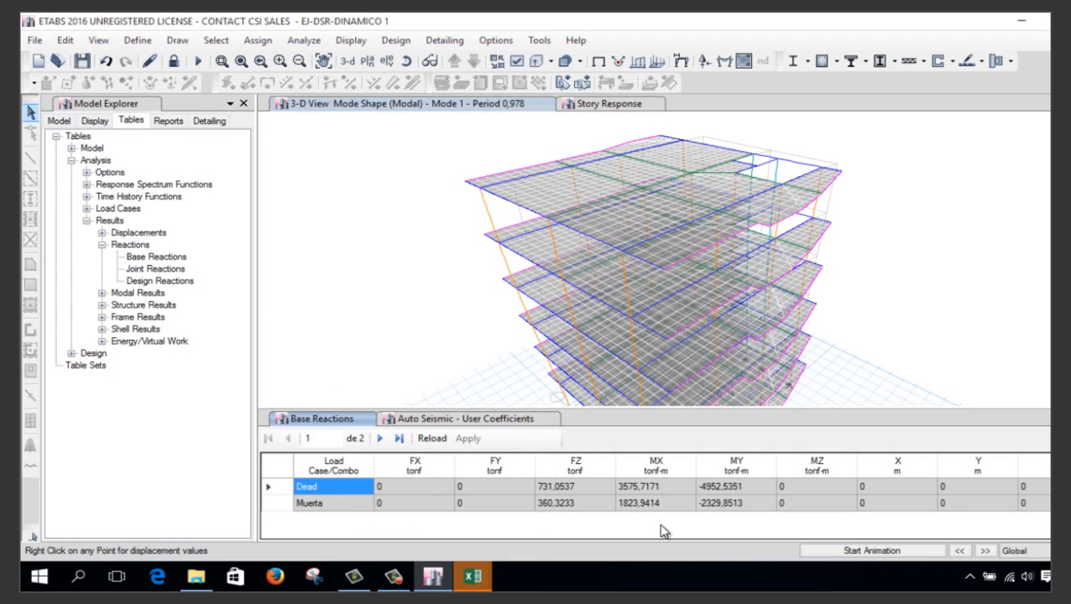
{"action": "right_click", "coordinate": [592, 502]}
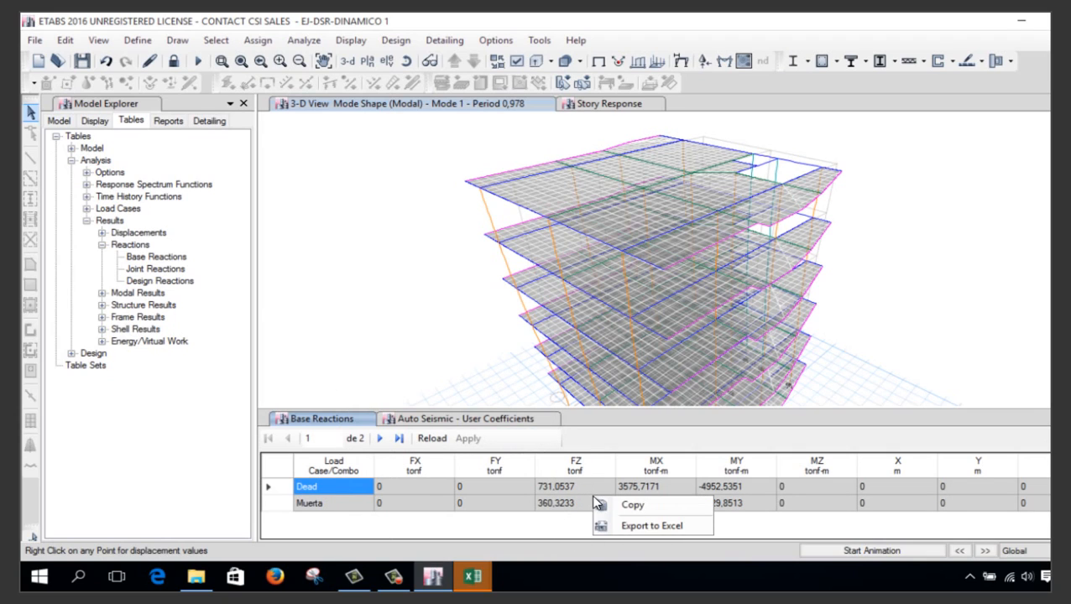
{"action": "left_click", "coordinate": [635, 529]}
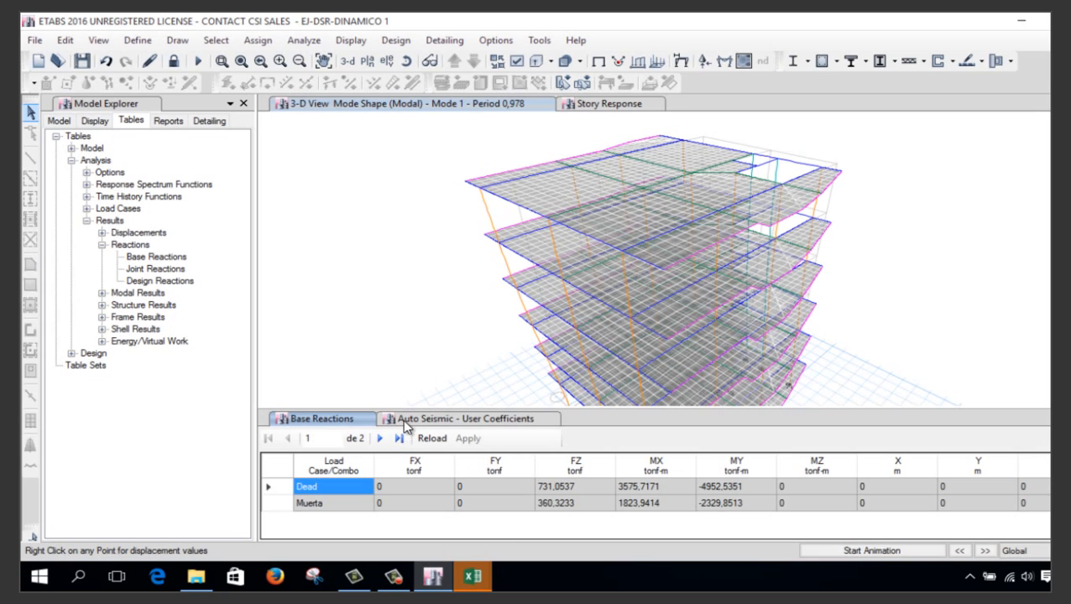
Switch to the exported Libro1 workbook in Excel and maximize its window
{"action": "mouse_move", "coordinate": [472, 577]}
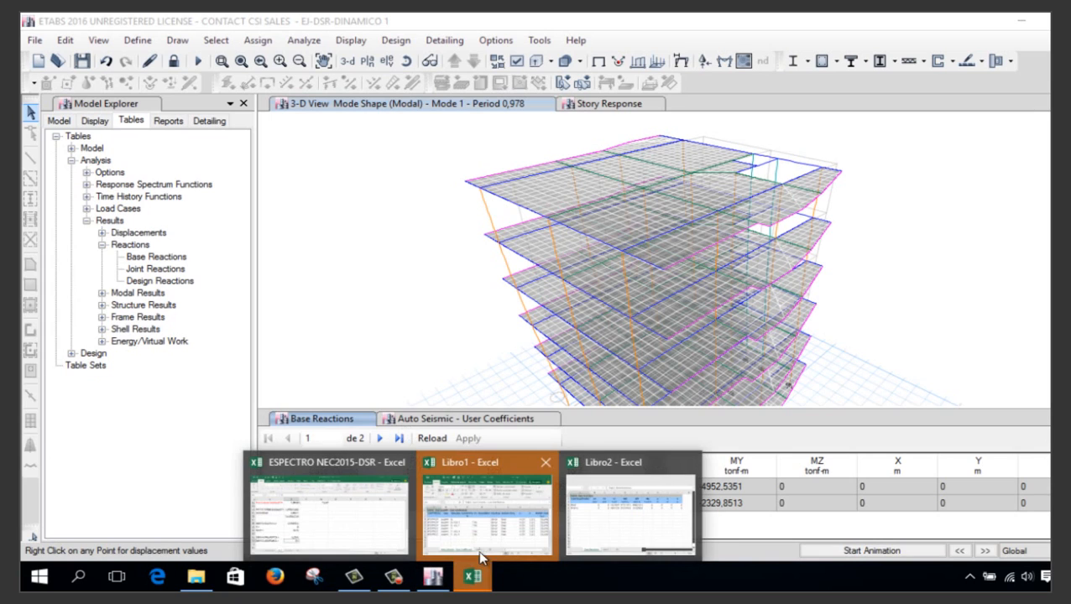
{"action": "left_click", "coordinate": [478, 547]}
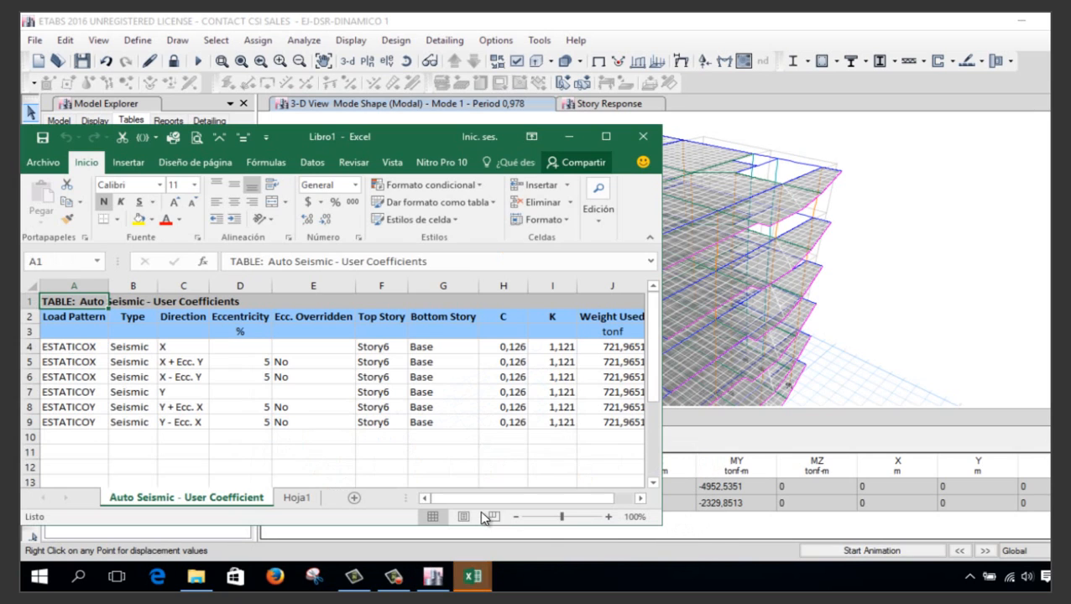
{"action": "left_click", "coordinate": [605, 135]}
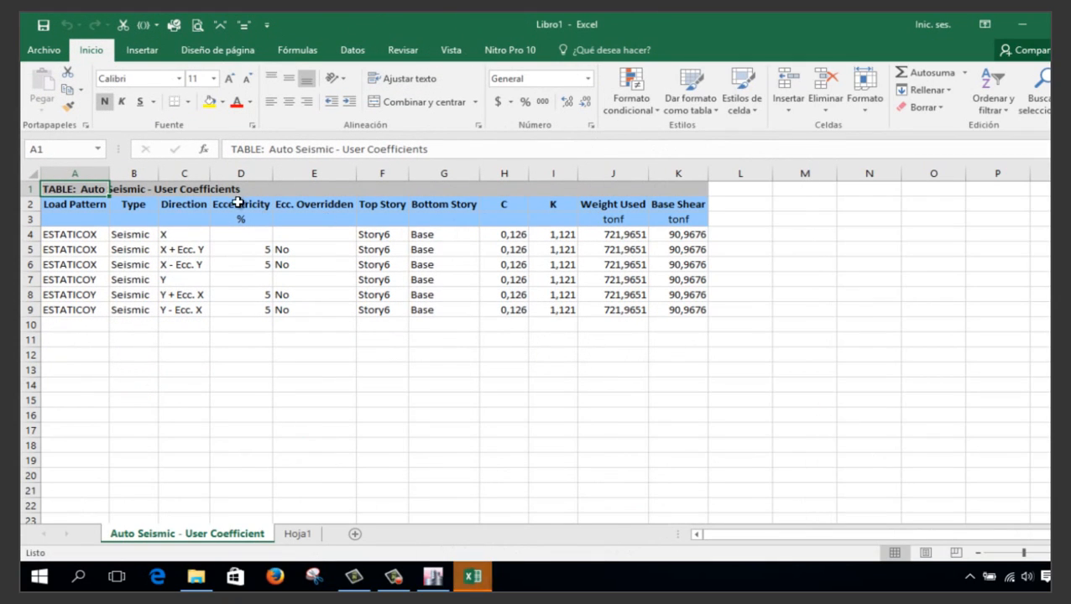
Examine the C, K, Weight Used and Base Shear values of the ESTATICOX load pattern in row 4
{"action": "left_click", "coordinate": [517, 238]}
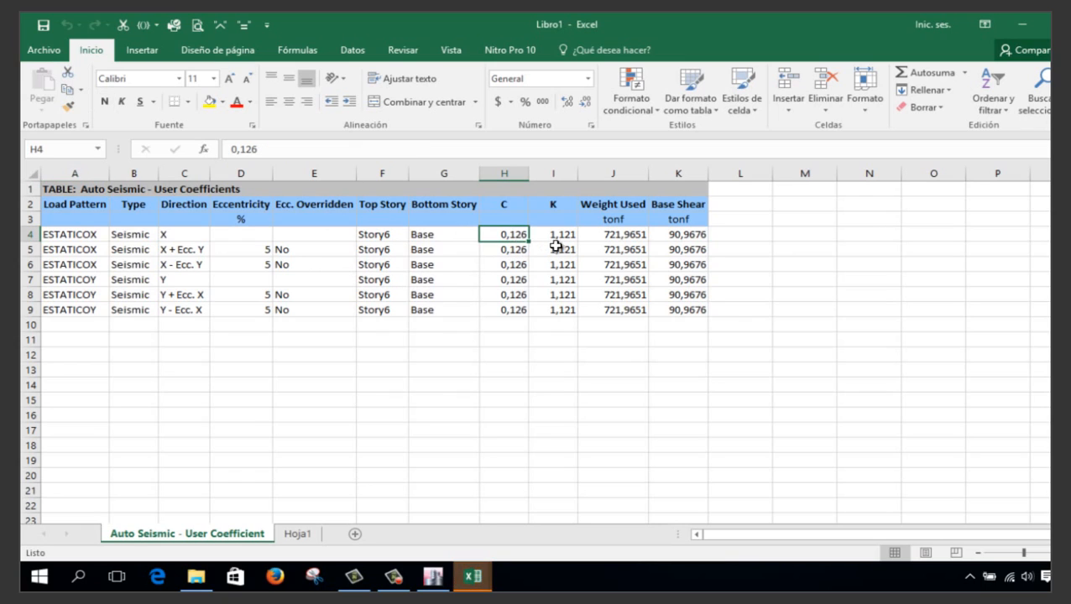
{"action": "left_click", "coordinate": [551, 235]}
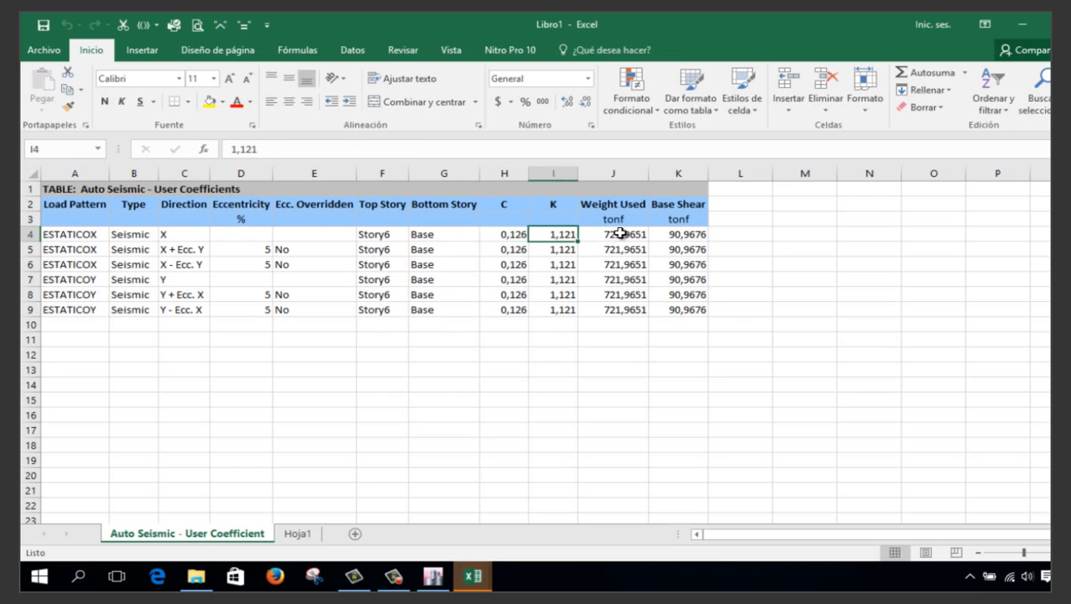
{"action": "left_click", "coordinate": [620, 234]}
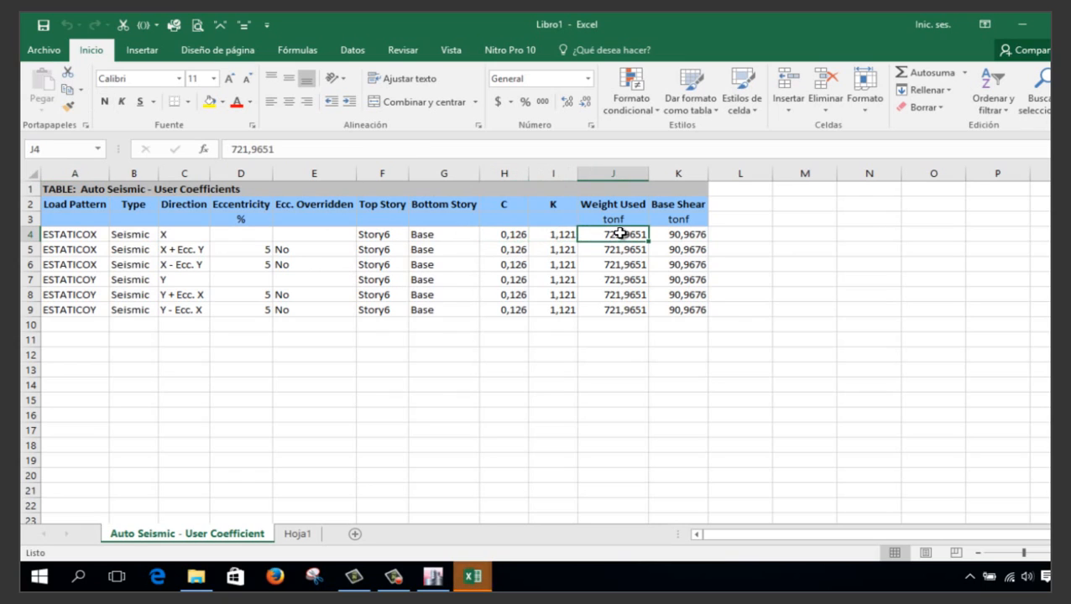
{"action": "left_click", "coordinate": [680, 238]}
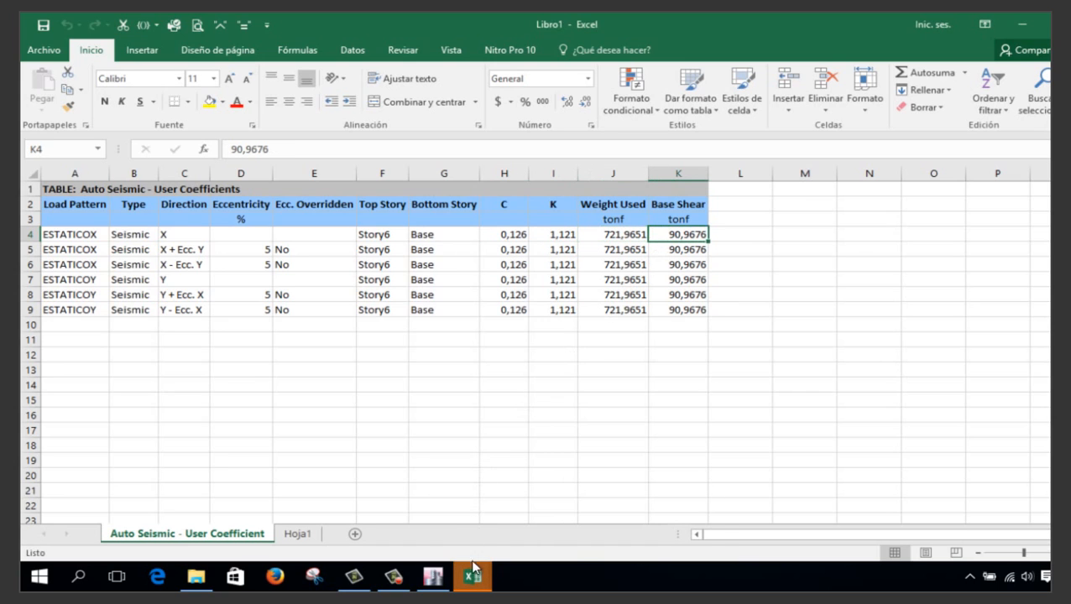
Switch to the Libro2 workbook with the Base Reactions table and maximize its window
{"action": "mouse_move", "coordinate": [472, 575]}
{"action": "left_click", "coordinate": [609, 506]}
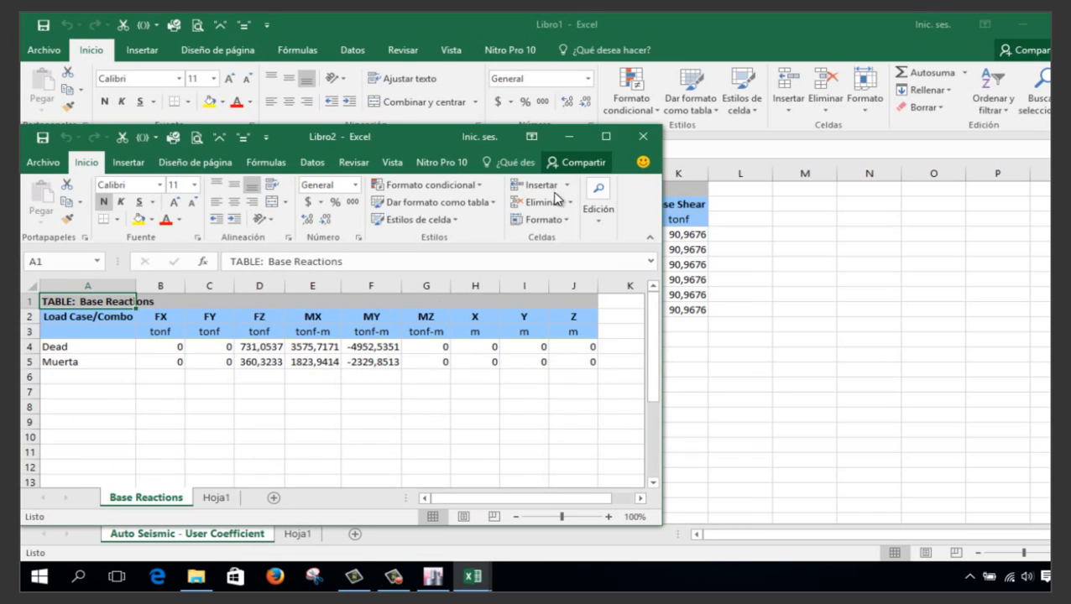
{"action": "left_click", "coordinate": [604, 136]}
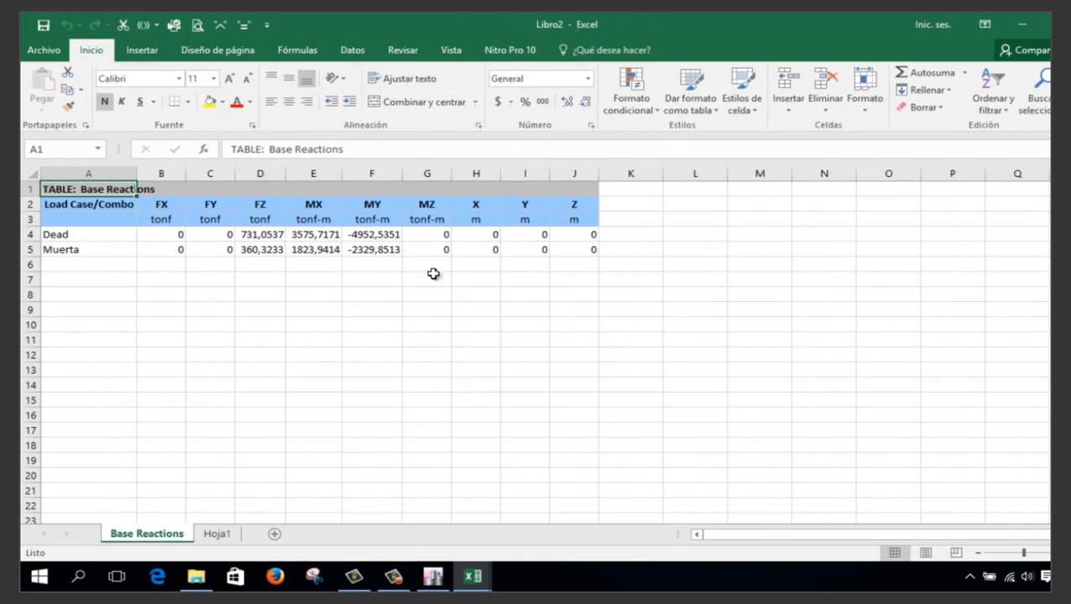
Sum the Dead and Muerta FZ reactions in cell D6 with =SUMA(D4:D5) and make the total bold
{"action": "left_click", "coordinate": [270, 262]}
{"action": "left_click", "coordinate": [902, 77]}
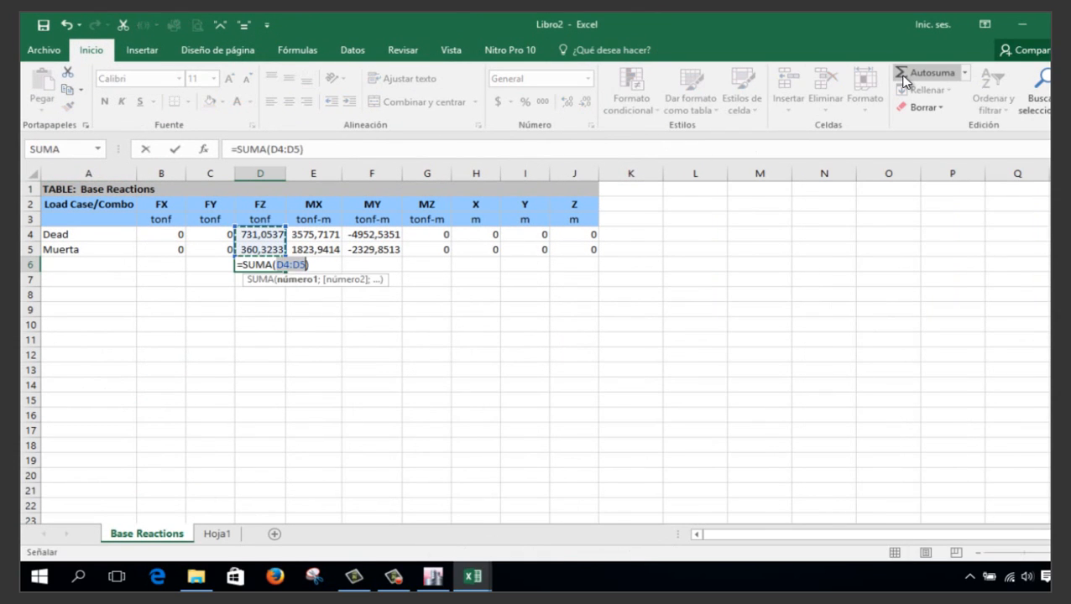
{"action": "key", "text": "Return"}
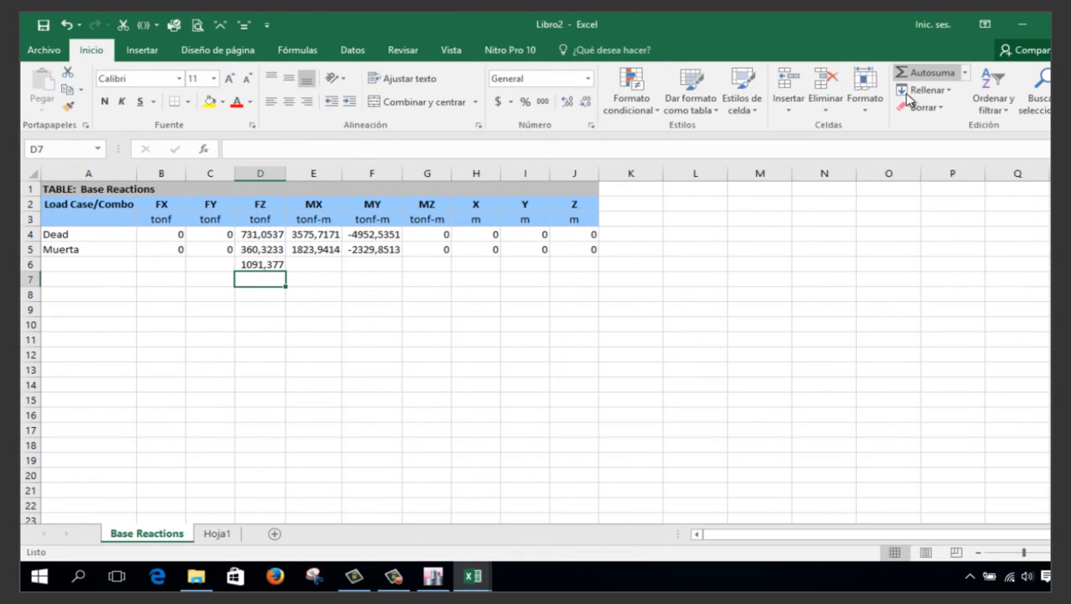
{"action": "left_click", "coordinate": [276, 262]}
{"action": "key", "text": "ctrl+n"}
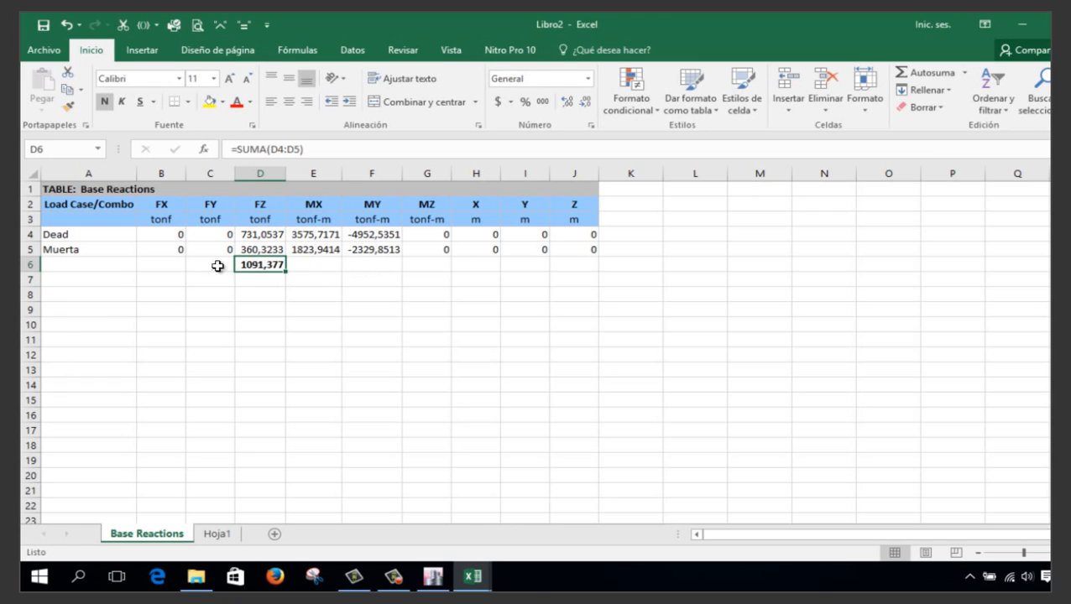
Merge and center cells A6:C6 and label them "PESO REAL ="
{"action": "left_click_drag", "start_coordinate": [219, 265], "coordinate": [80, 263]}
{"action": "left_click", "coordinate": [423, 101]}
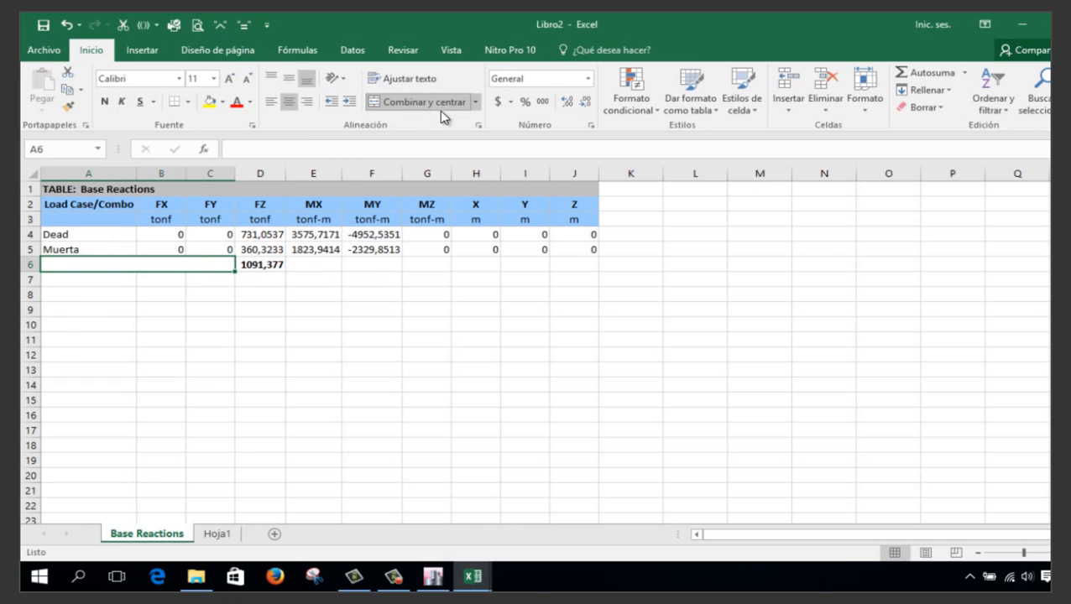
{"action": "type", "text": "PESO RE"}
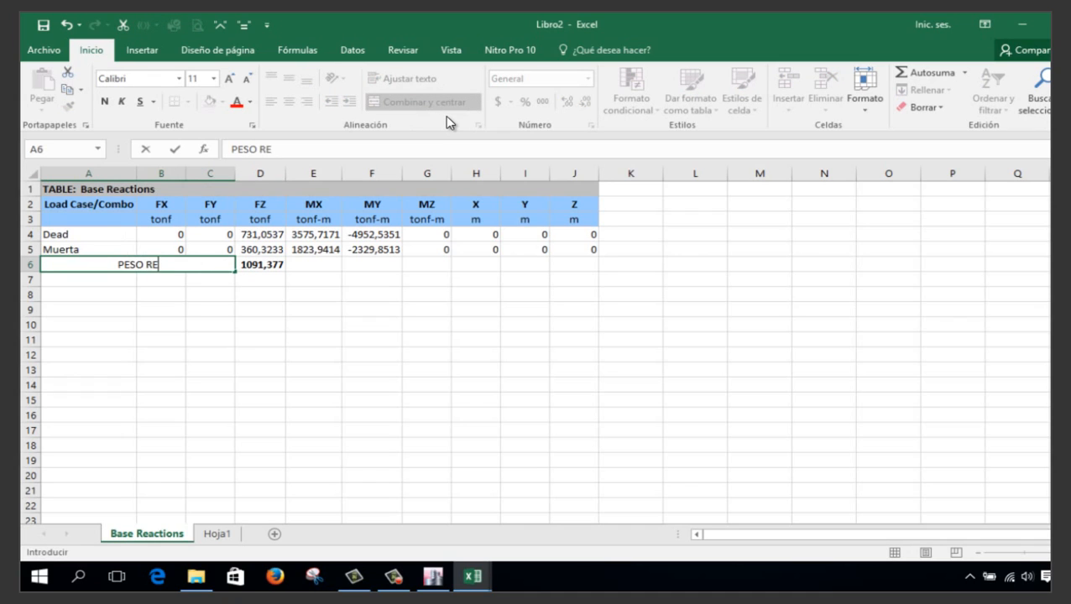
{"action": "type", "text": "AL ="}
{"action": "key", "text": "Return"}
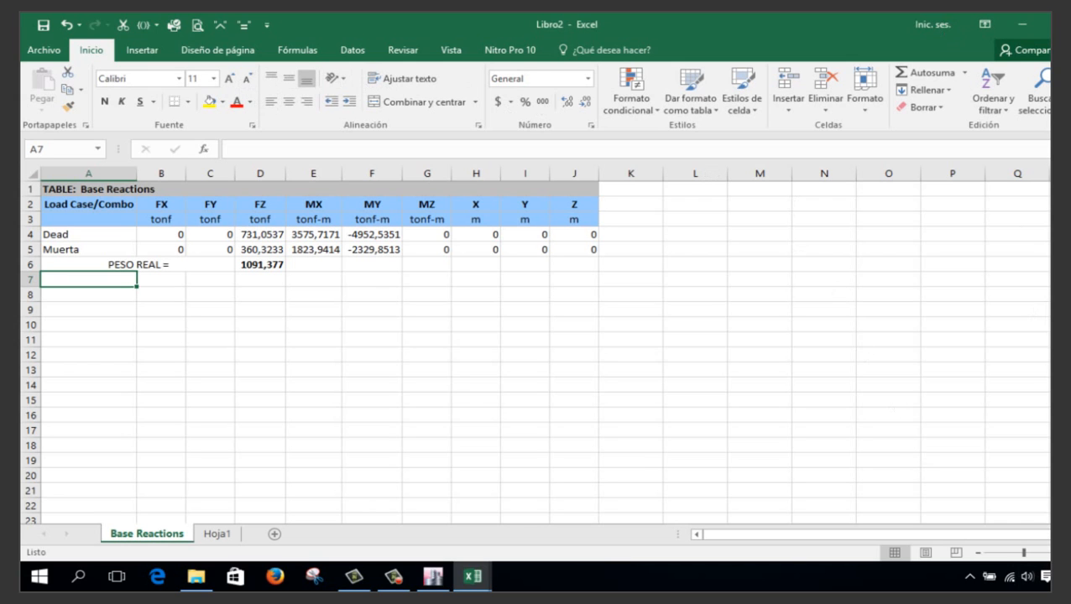
Enter the unit "t" in cell E6 beside the FZ total
{"action": "left_click", "coordinate": [1068, 553]}
{"action": "left_click", "coordinate": [1068, 553]}
{"action": "left_click", "coordinate": [1069, 553]}
{"action": "left_click", "coordinate": [1068, 553]}
{"action": "left_click", "coordinate": [1068, 552]}
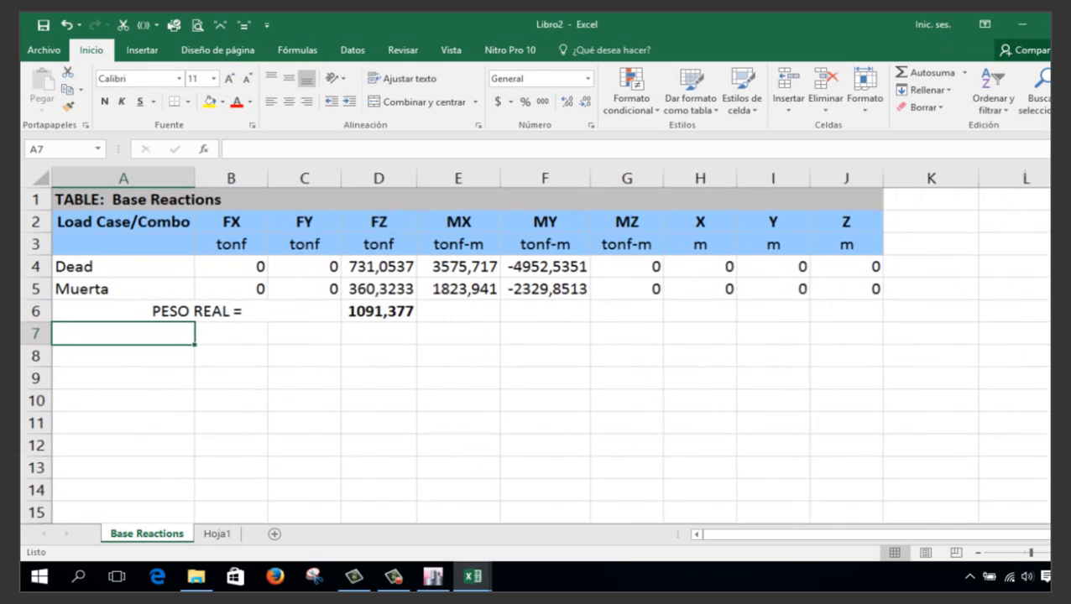
{"action": "left_click", "coordinate": [447, 313]}
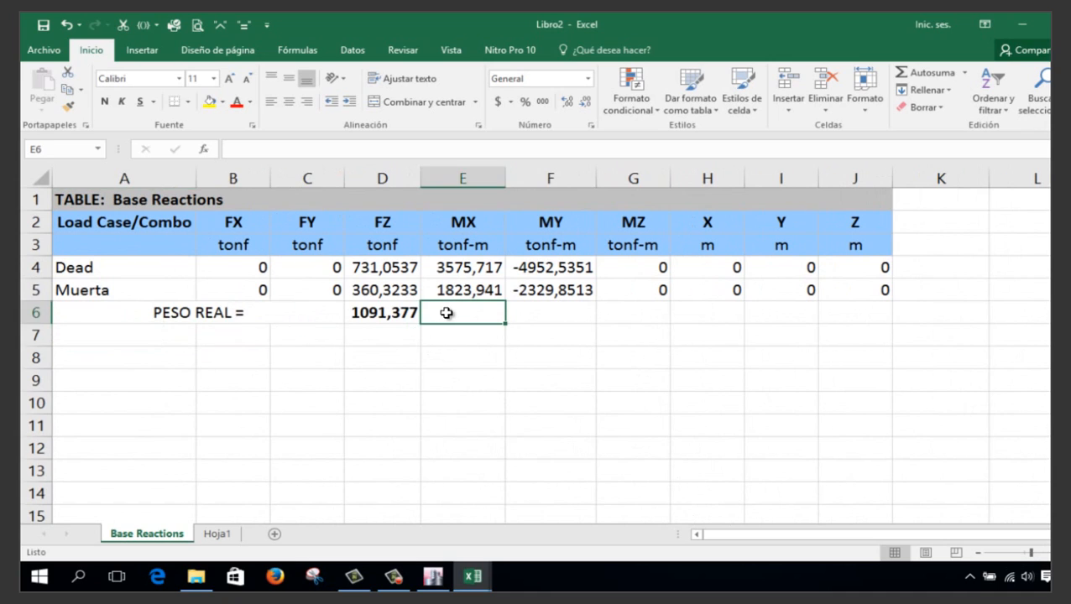
{"action": "type", "text": "T"}
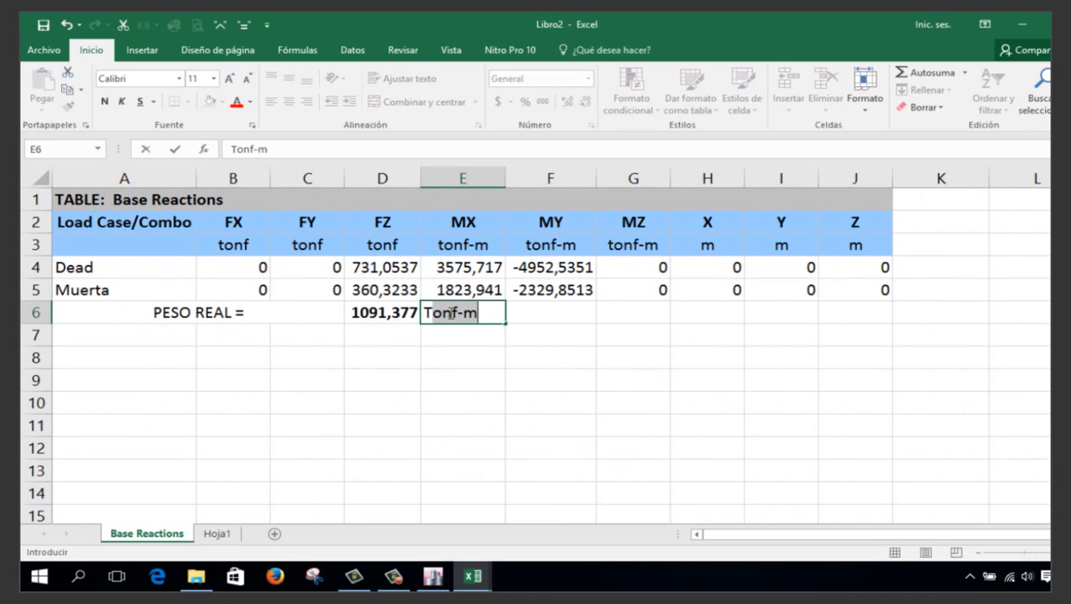
{"action": "key", "text": "BackSpace"}
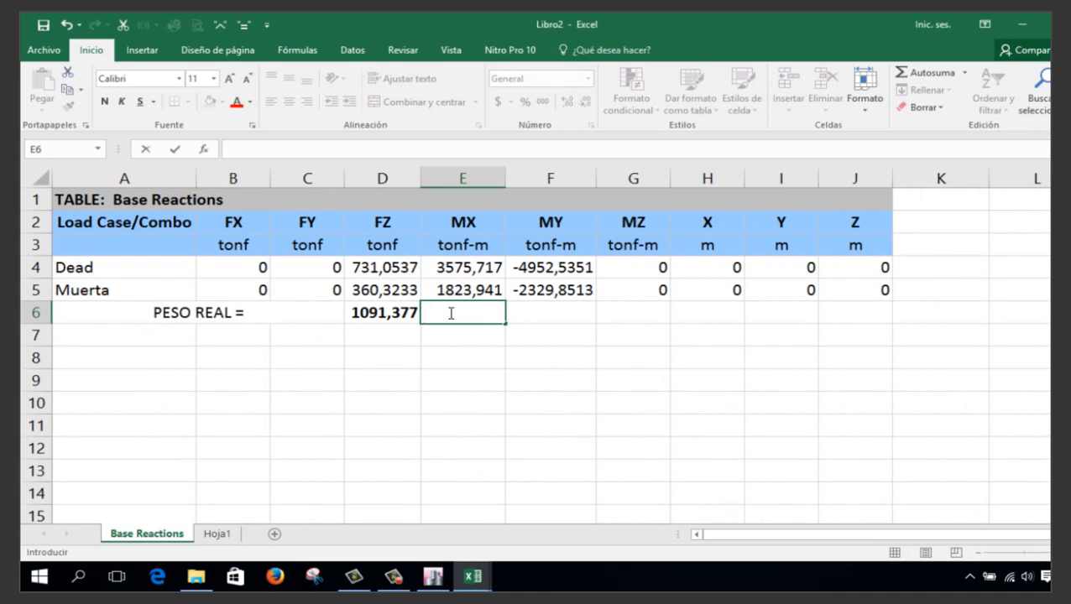
{"action": "type", "text": "tonf-m"}
{"action": "left_click", "coordinate": [451, 313]}
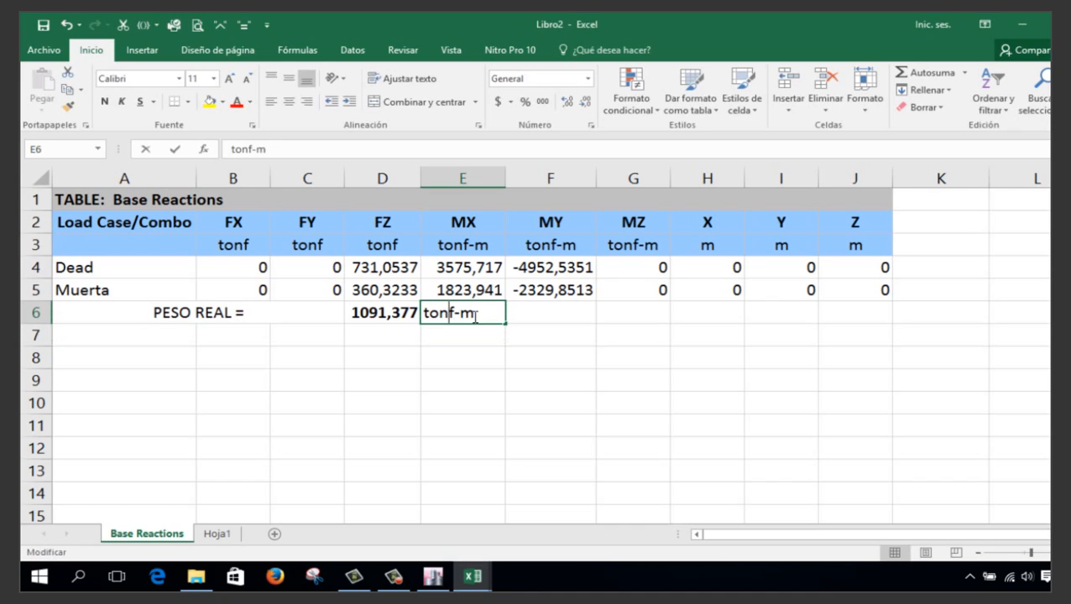
{"action": "left_click_drag", "start_coordinate": [478, 316], "coordinate": [433, 321]}
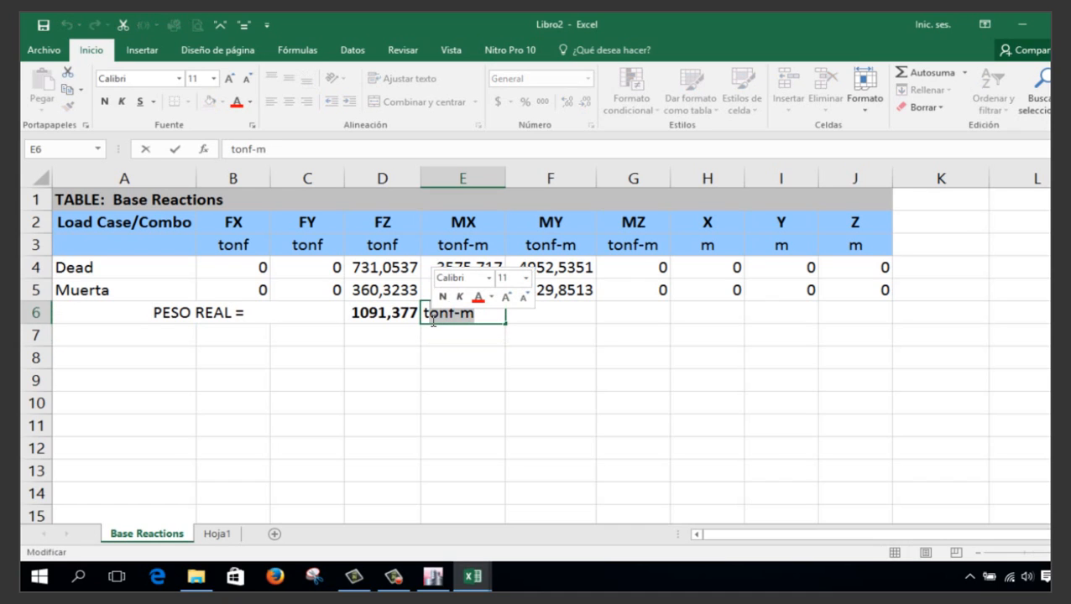
{"action": "key", "text": "BackSpace"}
{"action": "key", "text": "Return"}
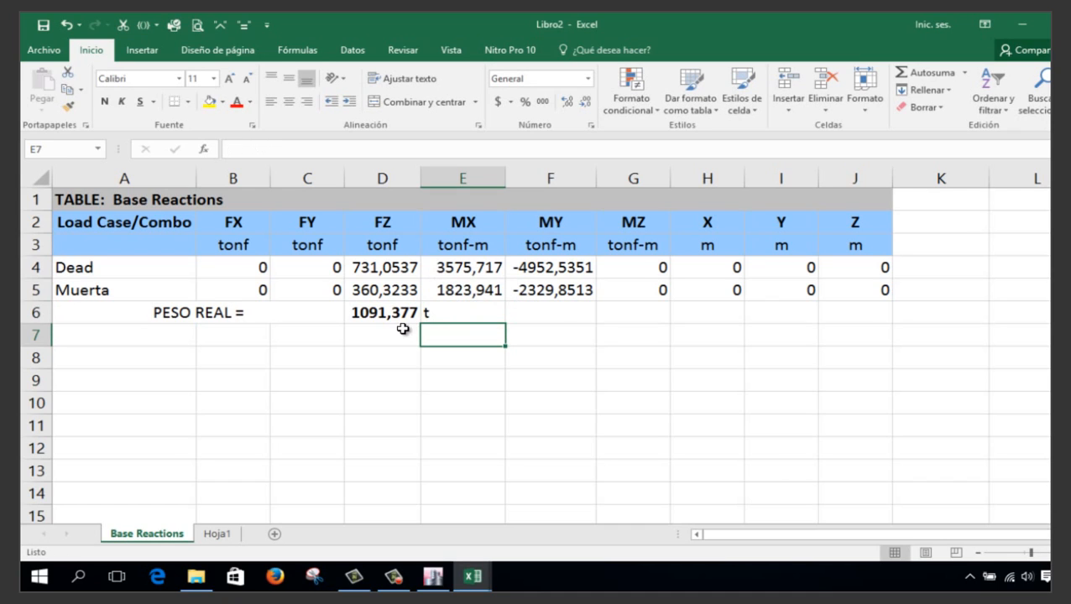
Right-align the "PESO REAL =" label in row 6 and make it bold
{"action": "left_click", "coordinate": [390, 314]}
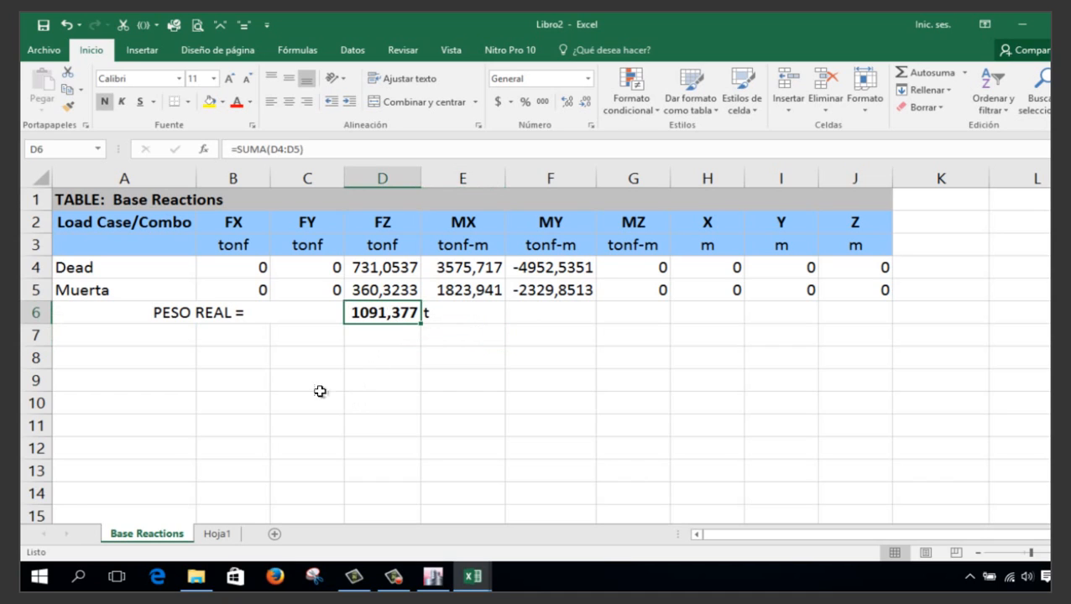
{"action": "left_click", "coordinate": [256, 318]}
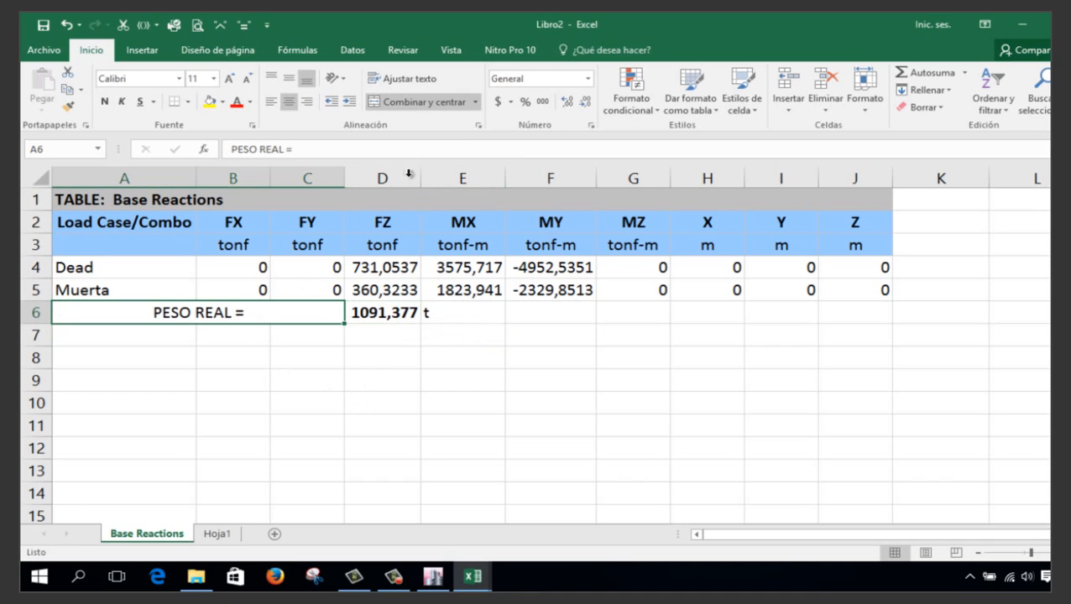
{"action": "left_click", "coordinate": [312, 101]}
{"action": "key", "text": "ctrl+n"}
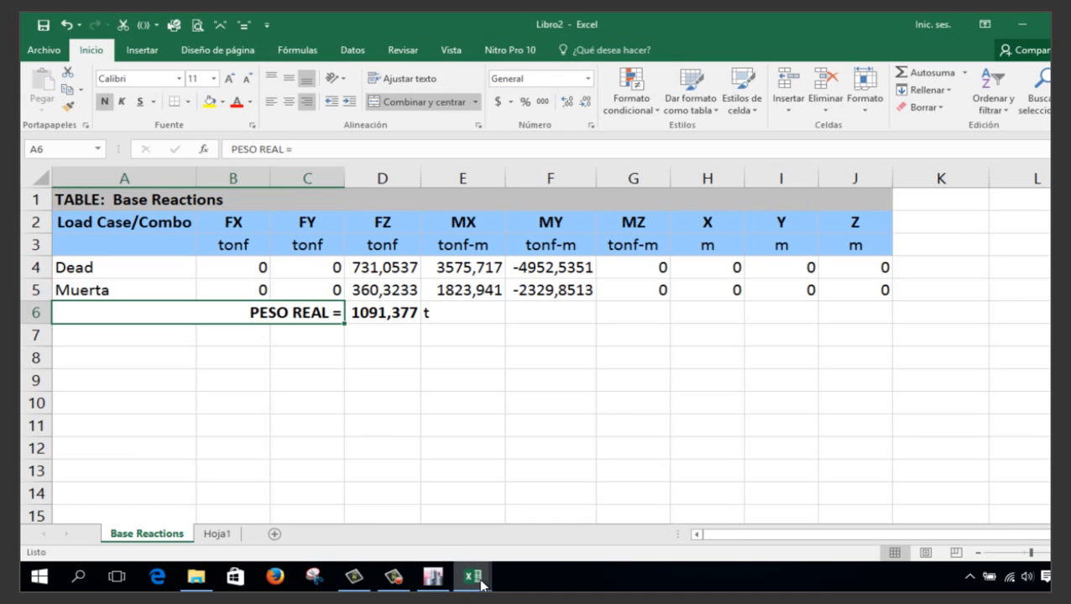
Compare the Weight Used for ESTATICOX in Libro1 with the Dead FZ reaction and real weight in Libro2
{"action": "mouse_move", "coordinate": [481, 582]}
{"action": "left_click", "coordinate": [457, 541]}
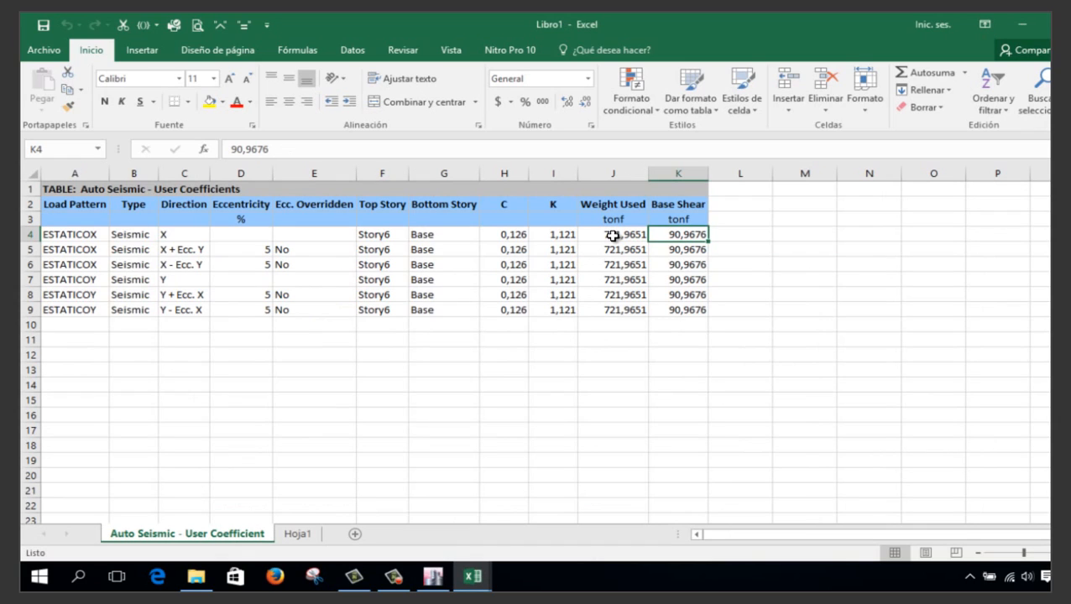
{"action": "left_click", "coordinate": [613, 236]}
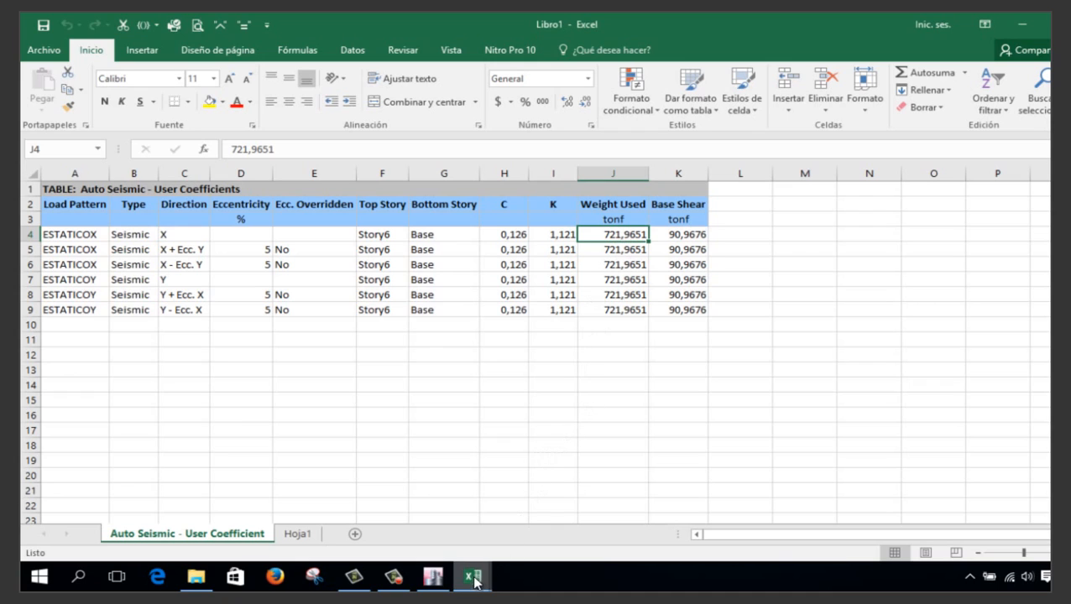
{"action": "mouse_move", "coordinate": [467, 579]}
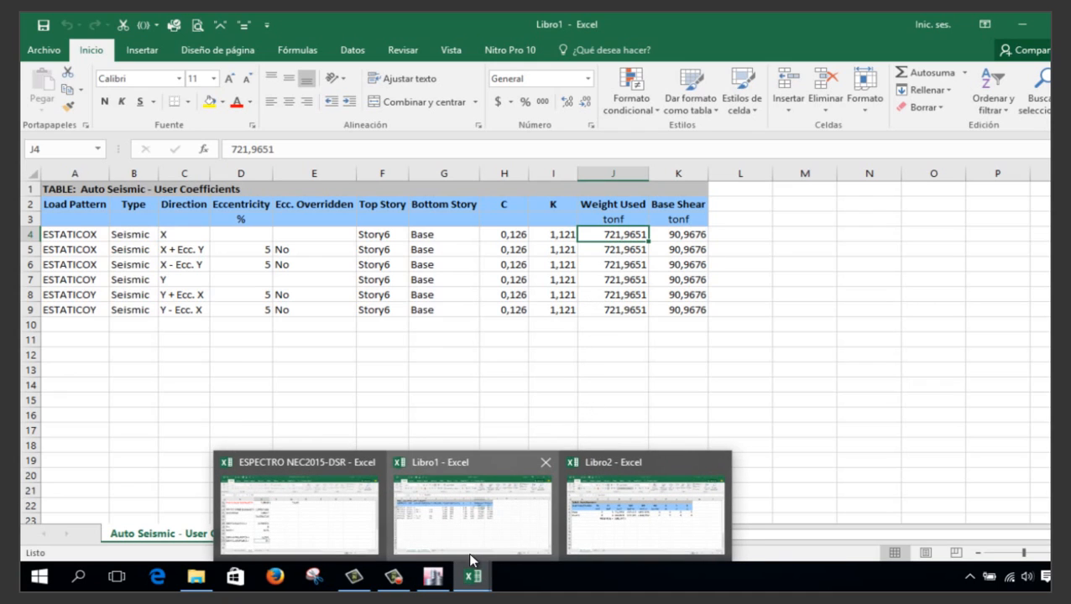
{"action": "left_click", "coordinate": [473, 575]}
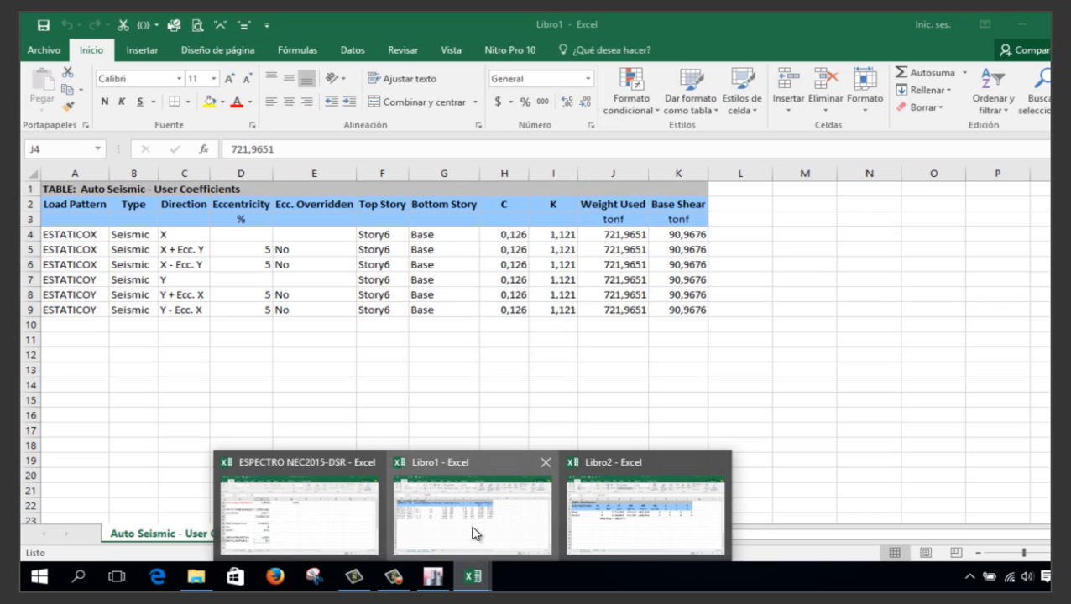
{"action": "left_click", "coordinate": [642, 508]}
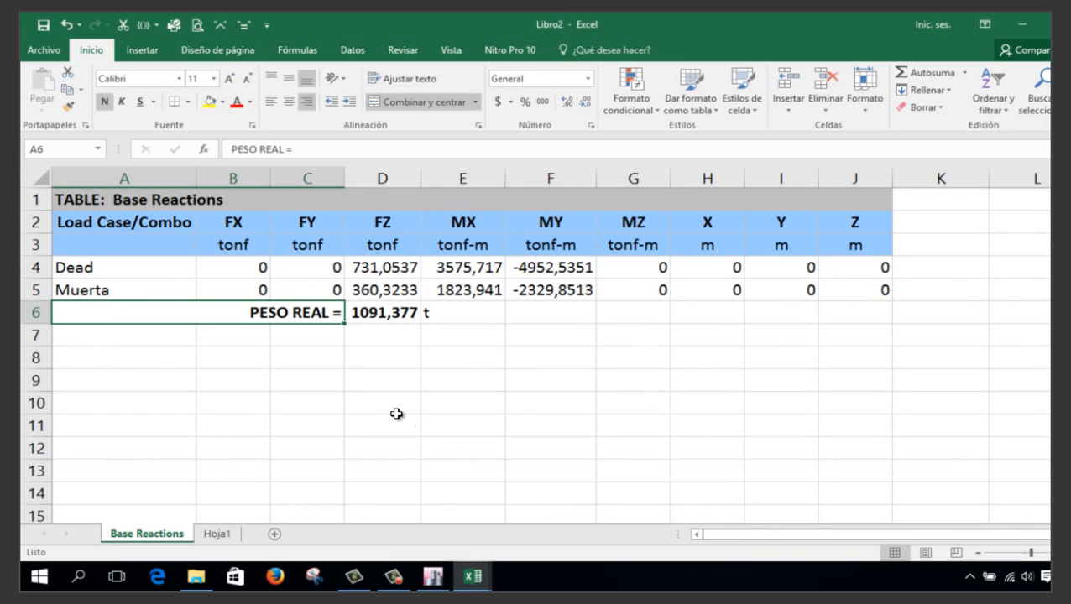
{"action": "left_click", "coordinate": [392, 268]}
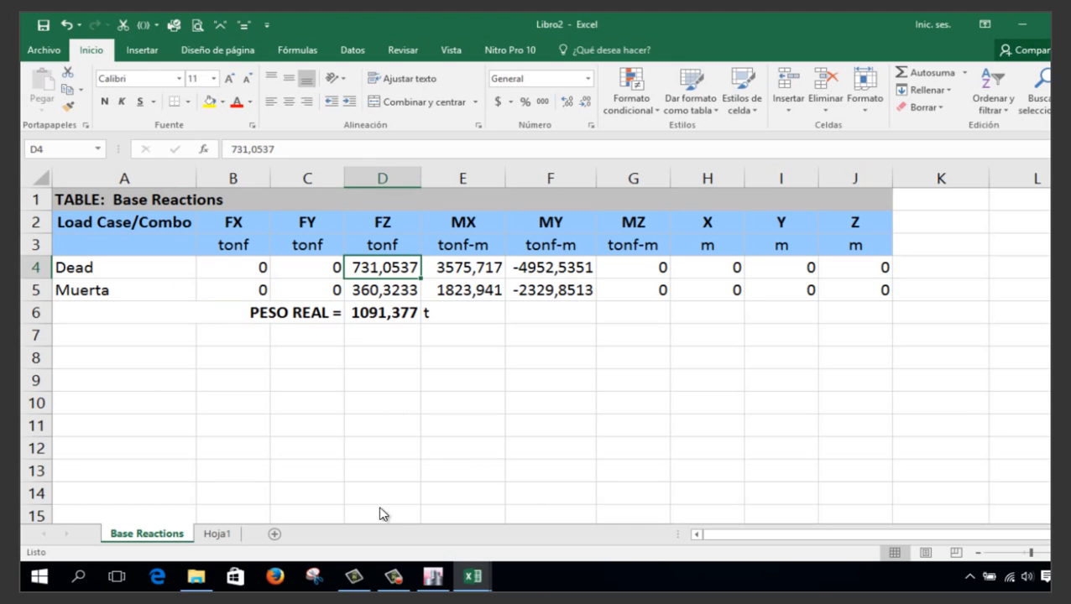
Switch to ETABS and close the Base Reactions and Auto Seismic - User Coefficients tables
{"action": "left_click", "coordinate": [442, 585]}
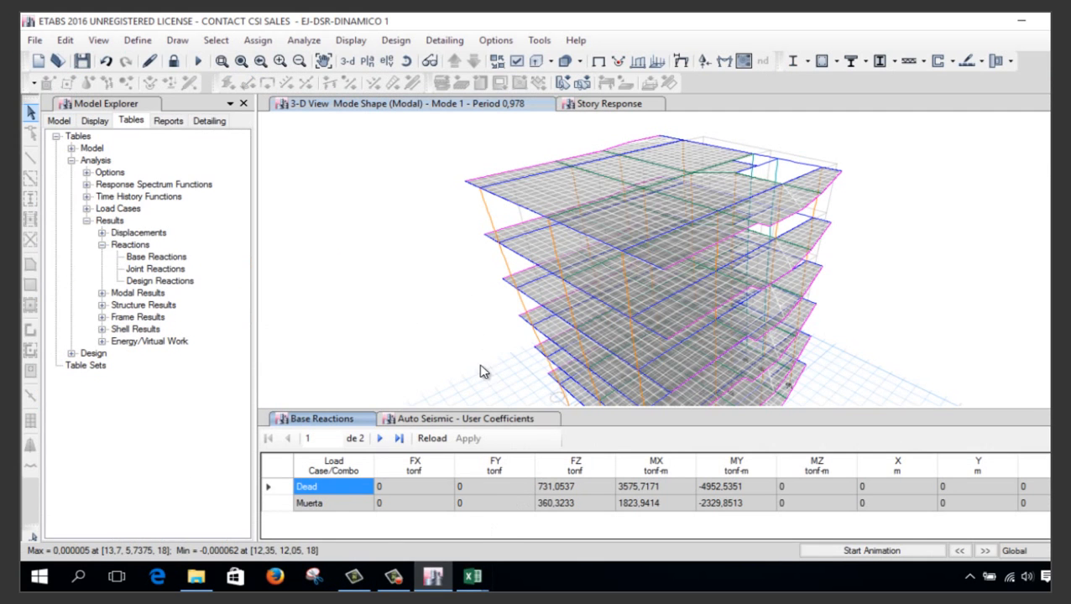
{"action": "key", "text": "ctrl+F4"}
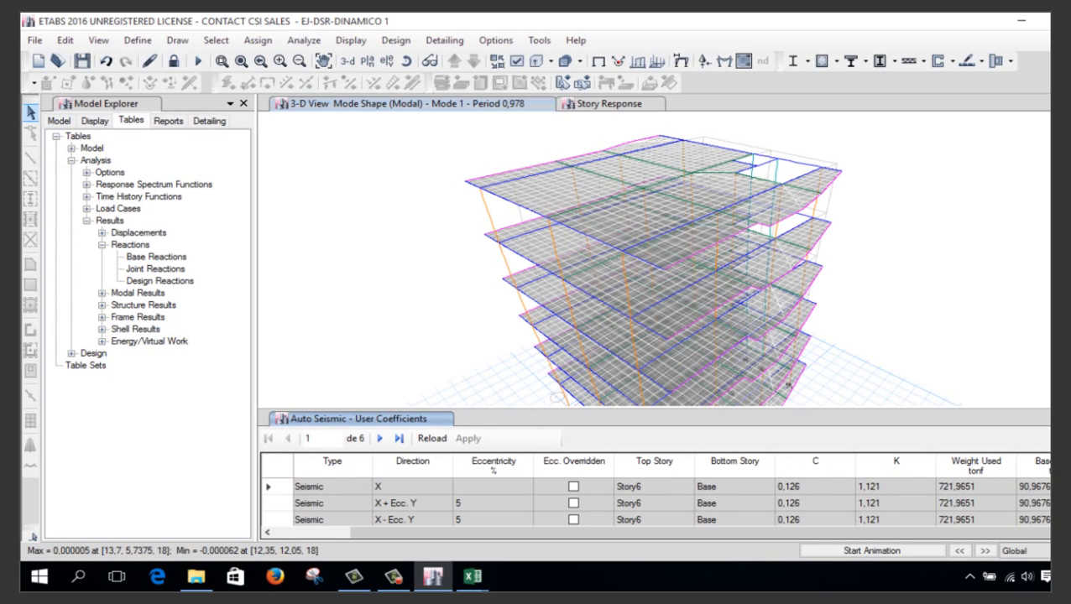
{"action": "key", "text": "ctrl+F4"}
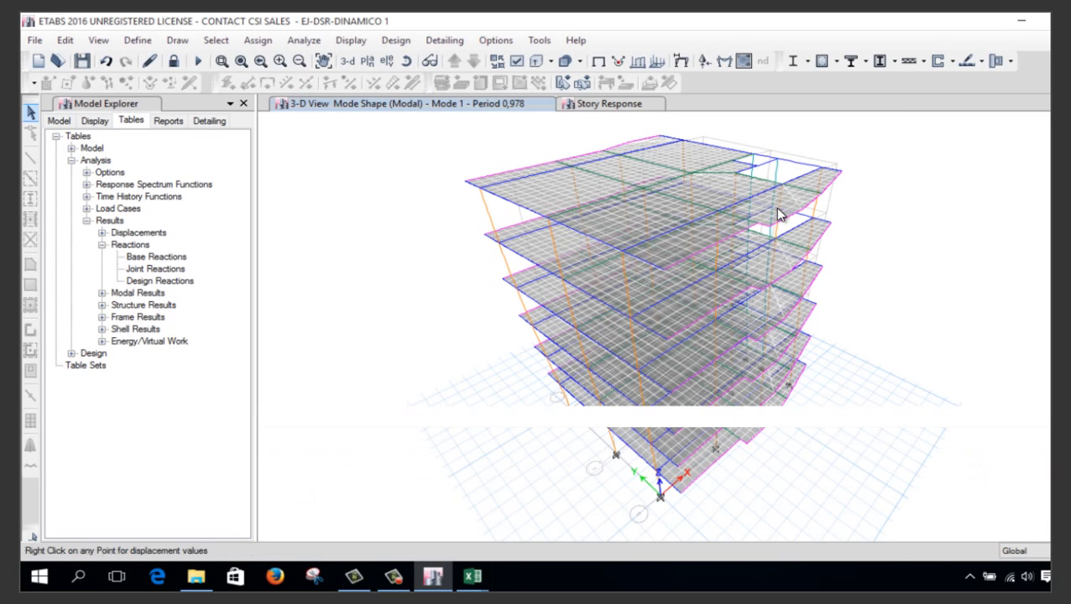
{"action": "mouse_move", "coordinate": [778, 215]}
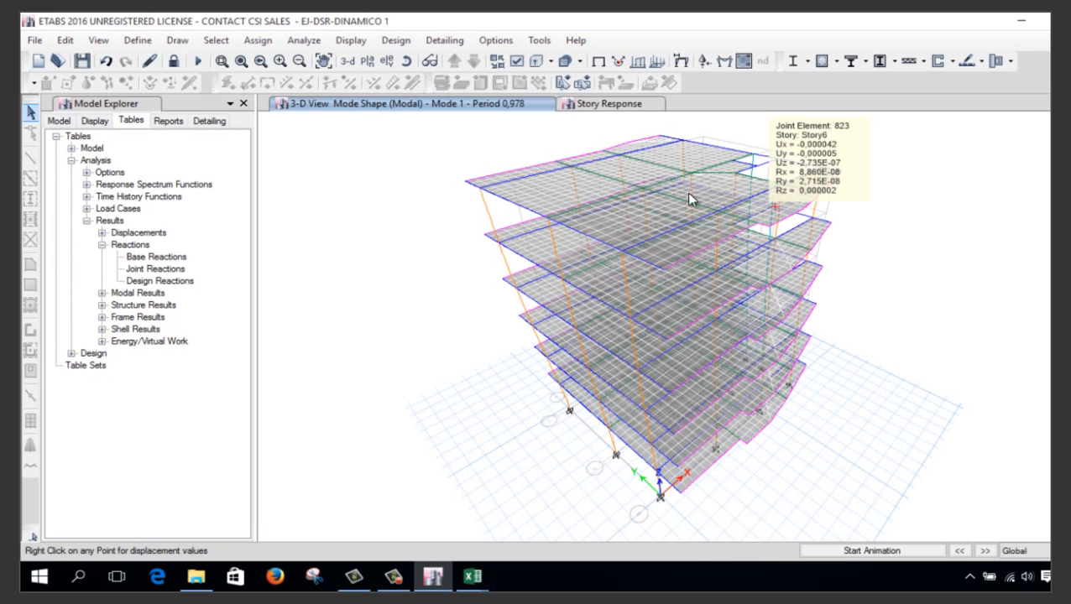
{"action": "left_click", "coordinate": [146, 42]}
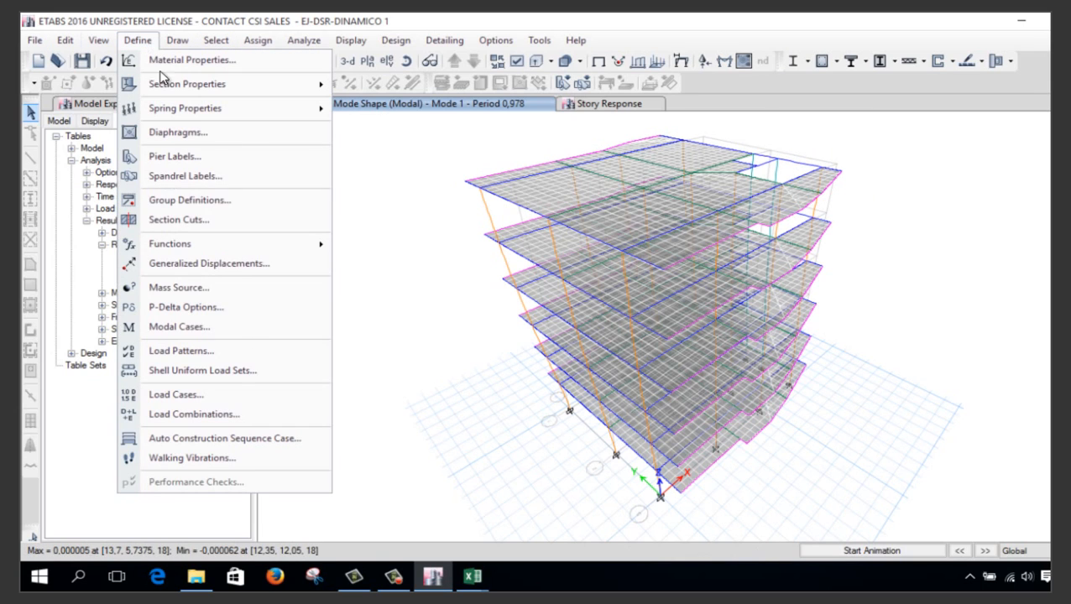
{"action": "left_click", "coordinate": [214, 290]}
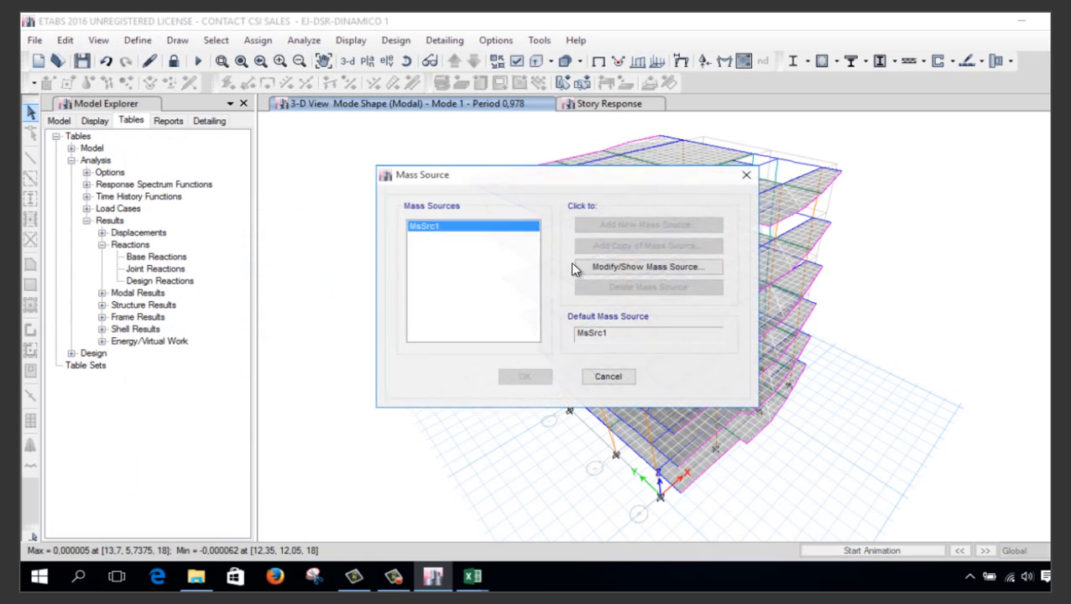
{"action": "key", "text": "Escape"}
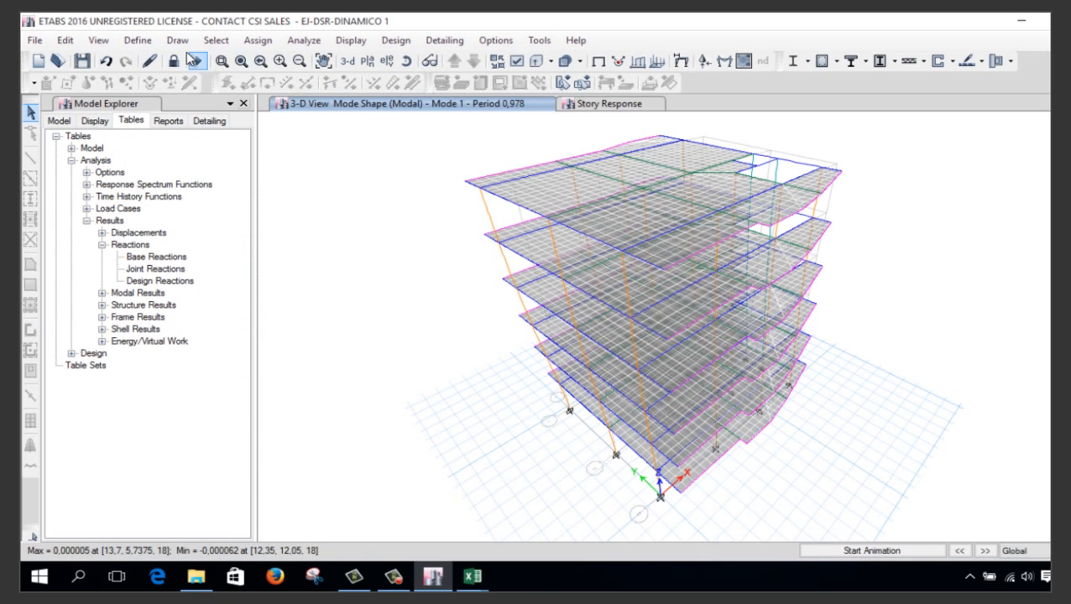
Unlock the model and set mass source MsSrc1 to use Specified Load Patterns instead of Element Self Mass and Additional Mass
{"action": "left_click", "coordinate": [173, 61]}
{"action": "left_click", "coordinate": [585, 351]}
{"action": "left_click", "coordinate": [133, 39]}
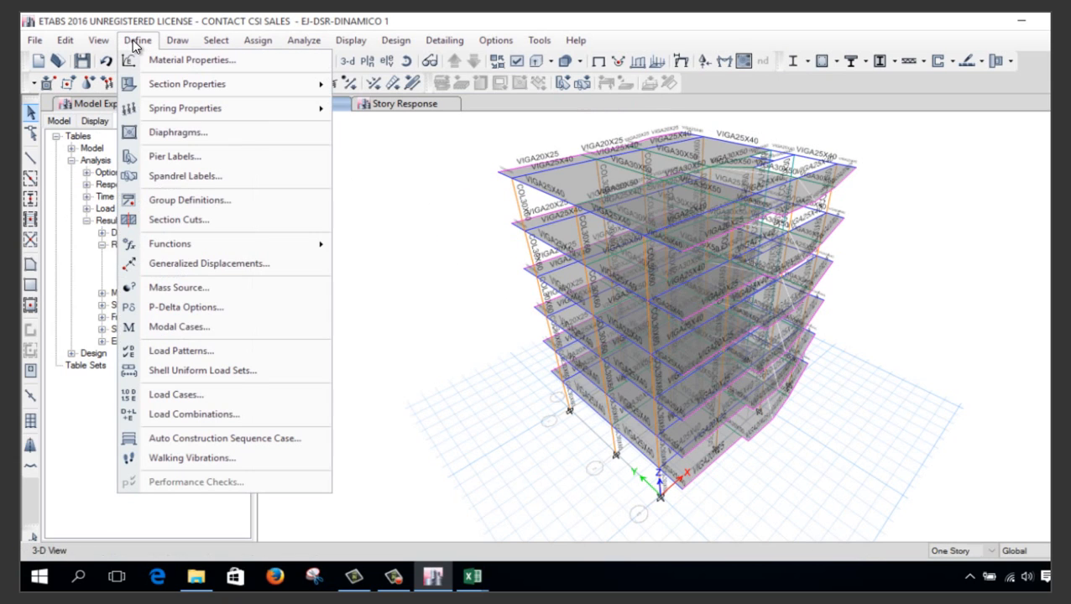
{"action": "left_click", "coordinate": [271, 284]}
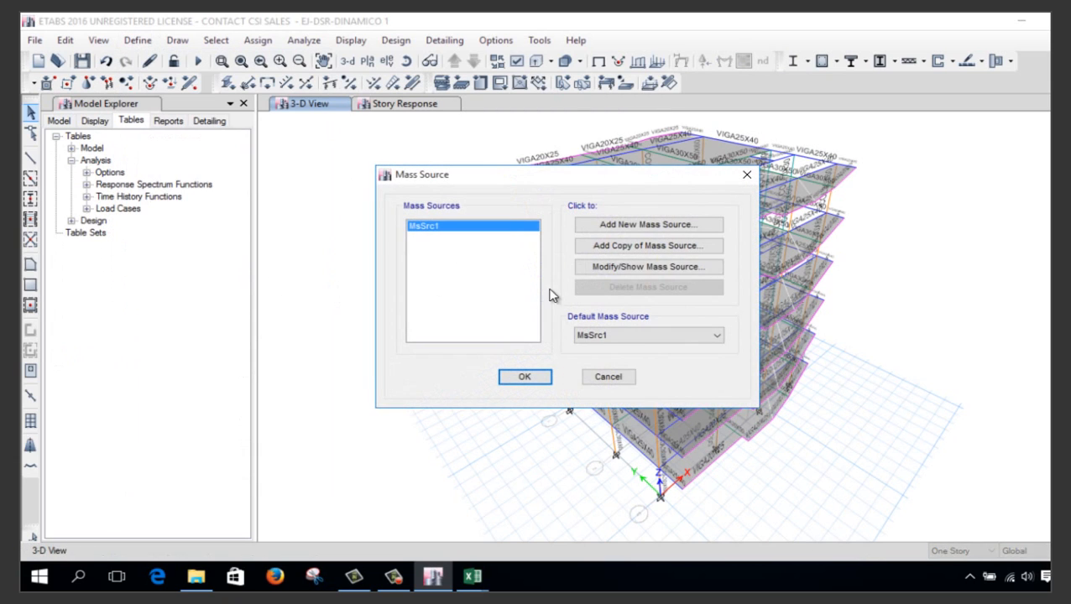
{"action": "left_click", "coordinate": [617, 268]}
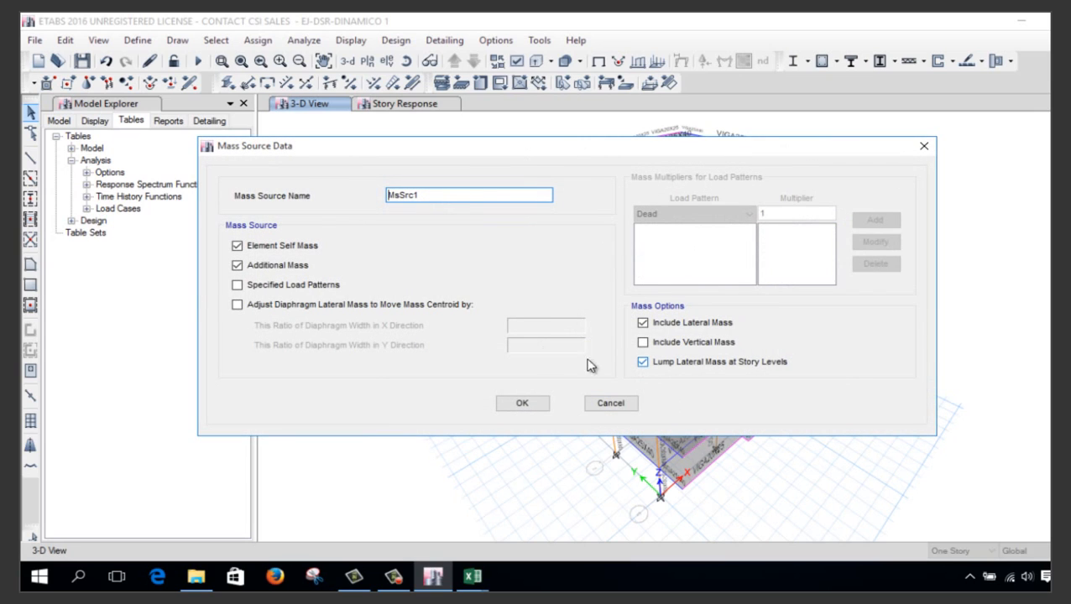
{"action": "left_click", "coordinate": [286, 284]}
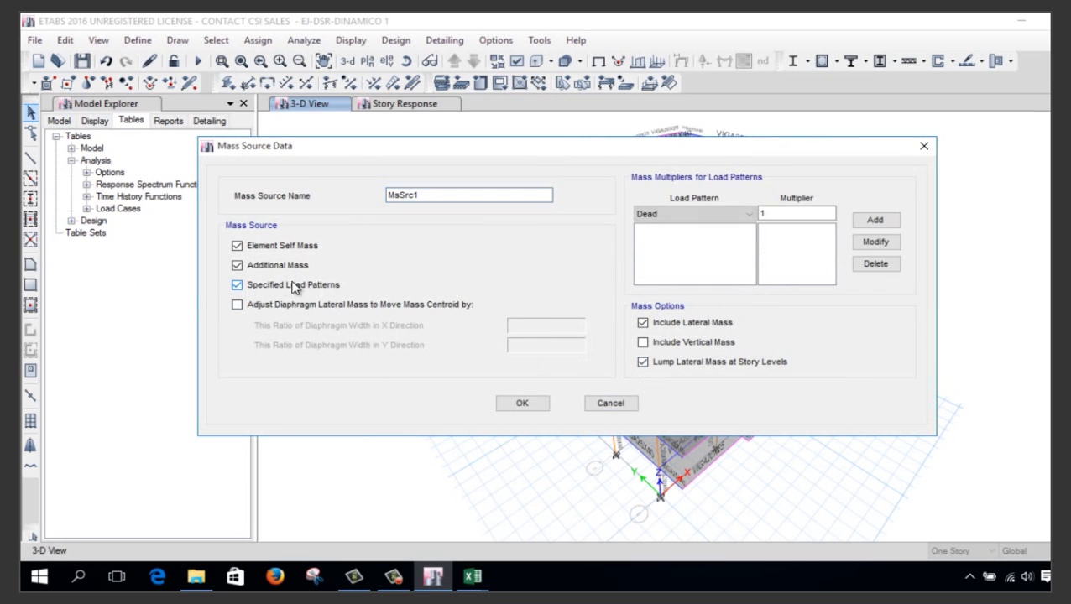
{"action": "left_click", "coordinate": [260, 245]}
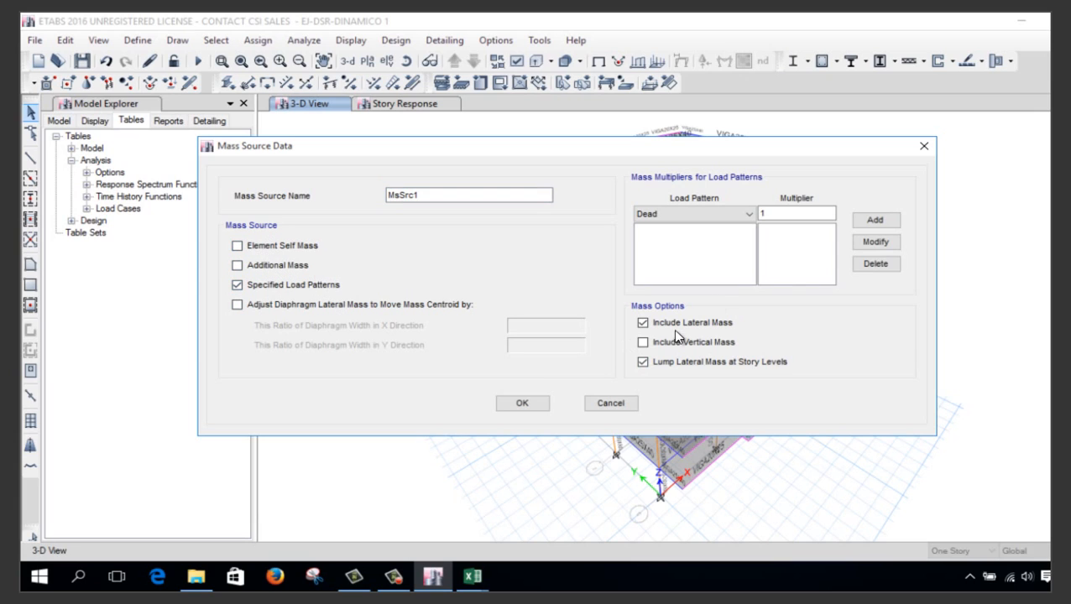
Add the Dead and Muerta load patterns to MsSrc1 with a multiplier of 1 each and accept the mass source
{"action": "left_click", "coordinate": [872, 220]}
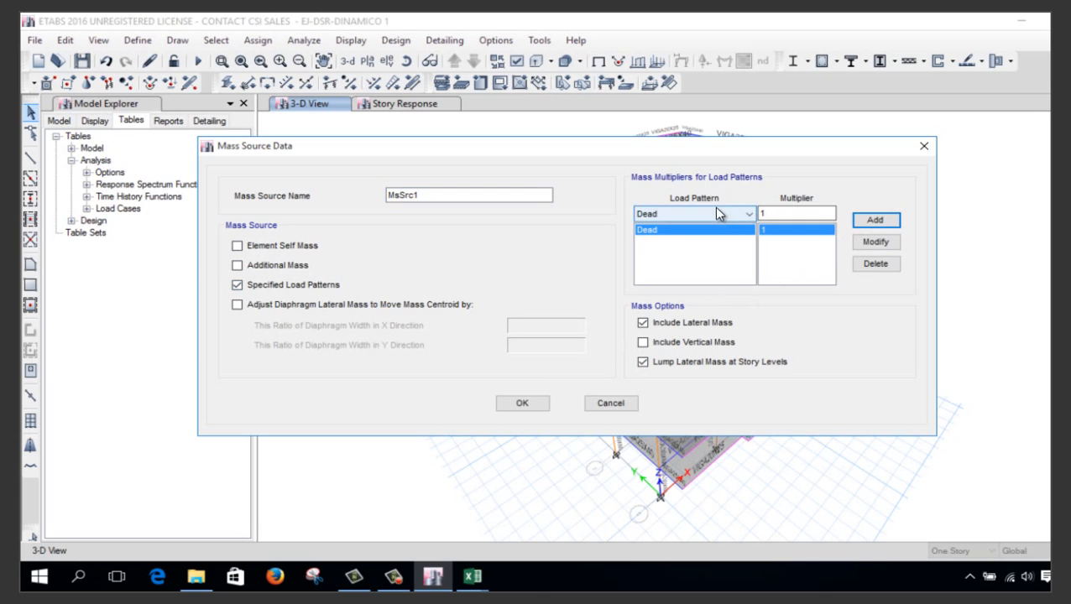
{"action": "left_click", "coordinate": [713, 214]}
{"action": "left_click", "coordinate": [710, 249]}
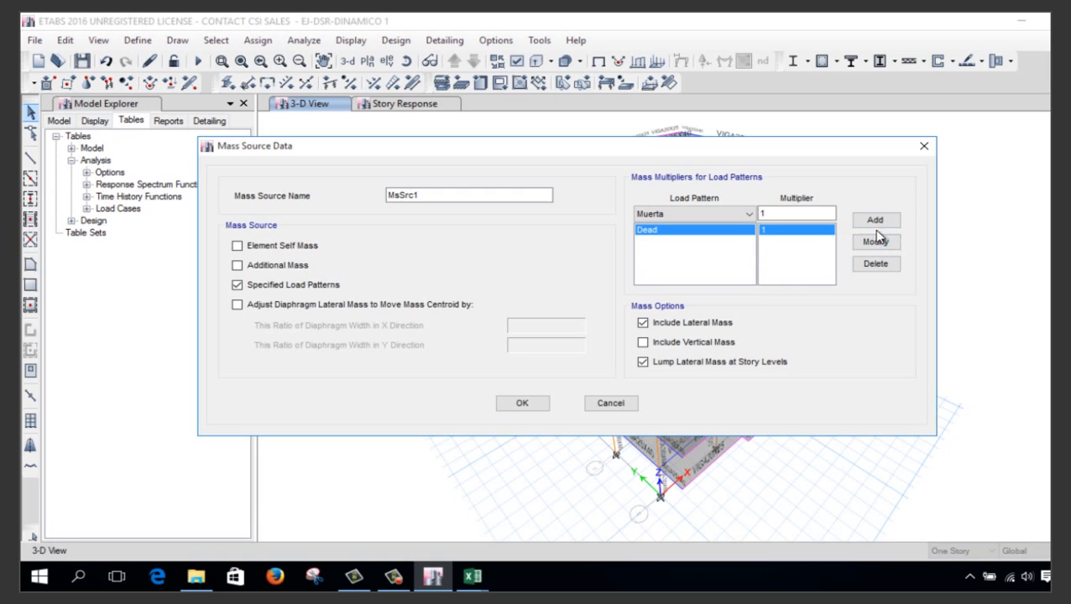
{"action": "left_click", "coordinate": [874, 220]}
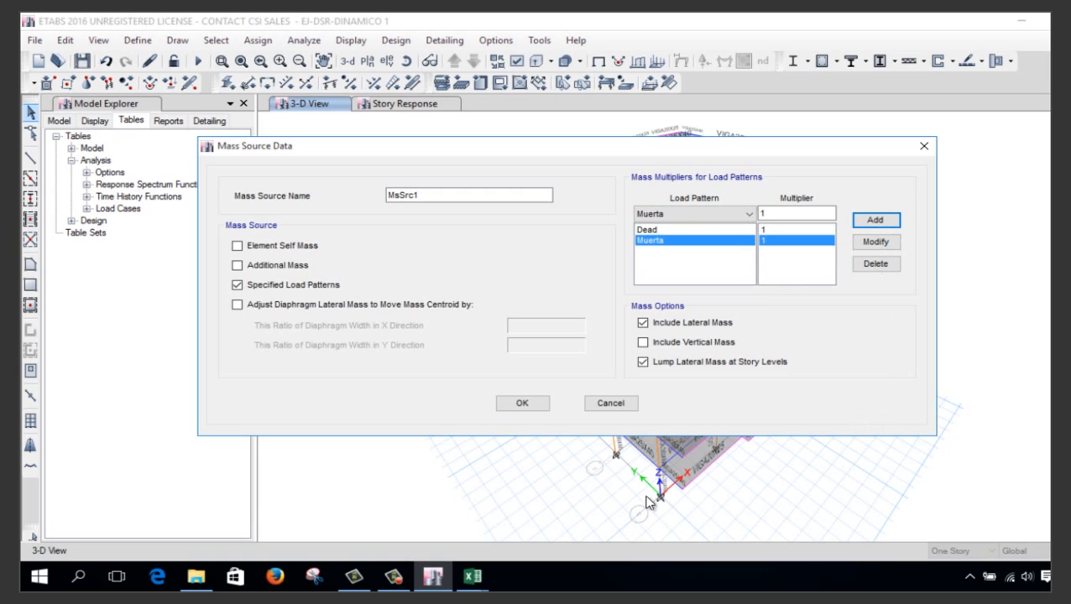
{"action": "left_click", "coordinate": [519, 404]}
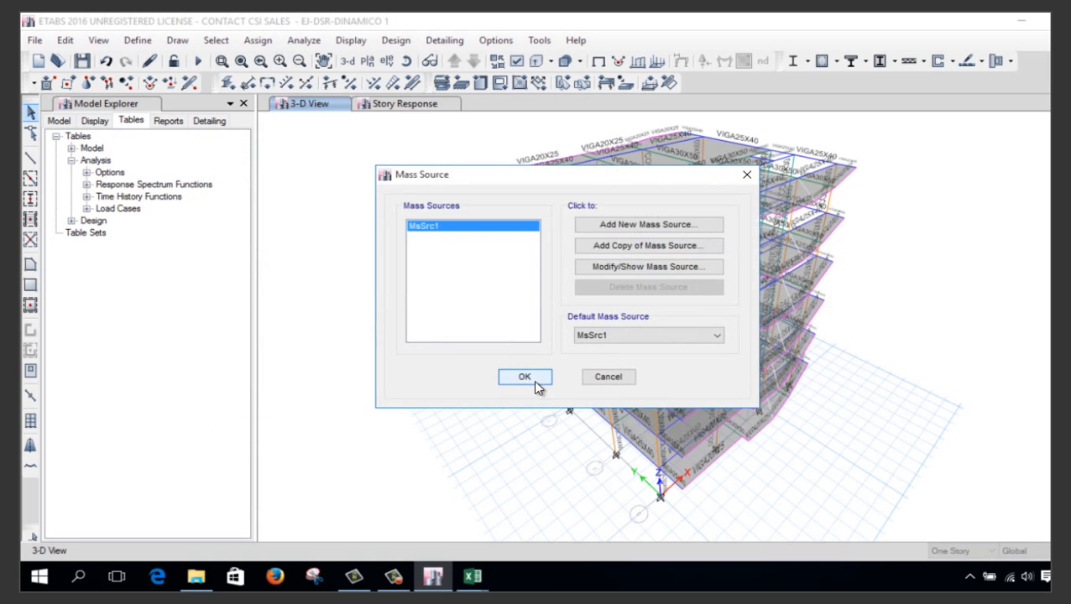
{"action": "left_click", "coordinate": [531, 378]}
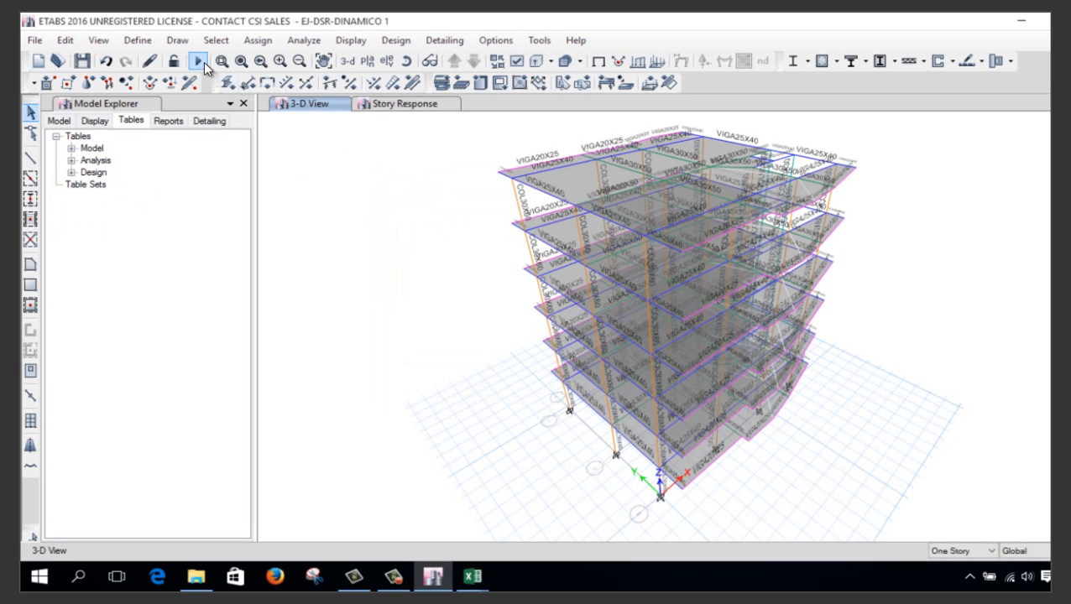
Reopen mass source MsSrc1, clear Element Self Mass and Additional Mass, accept the definition, and run the analysis
{"action": "left_click", "coordinate": [138, 39]}
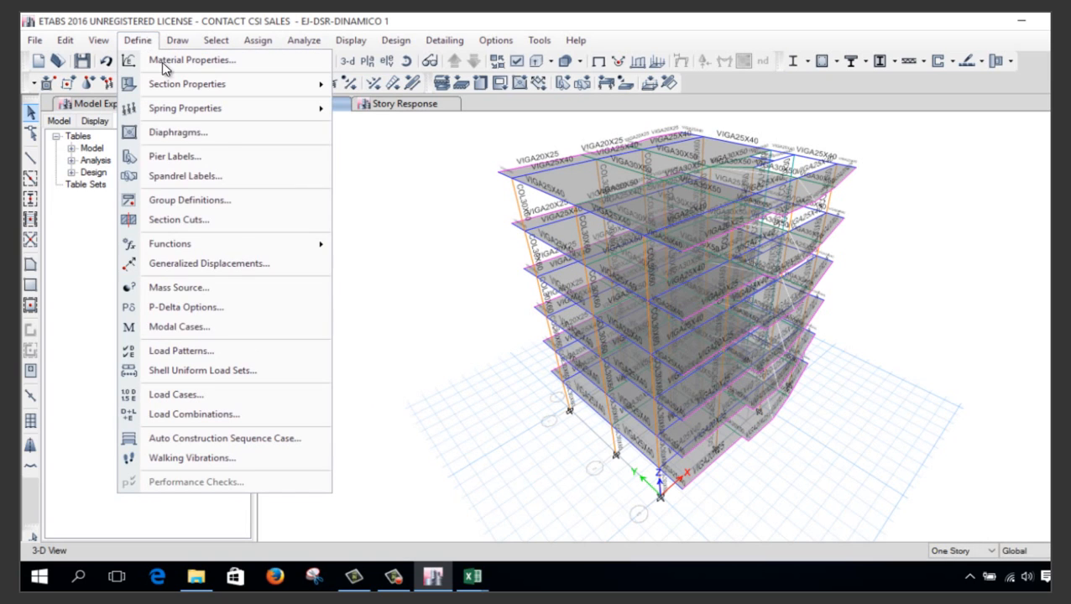
{"action": "left_click", "coordinate": [252, 289]}
{"action": "left_click", "coordinate": [651, 267]}
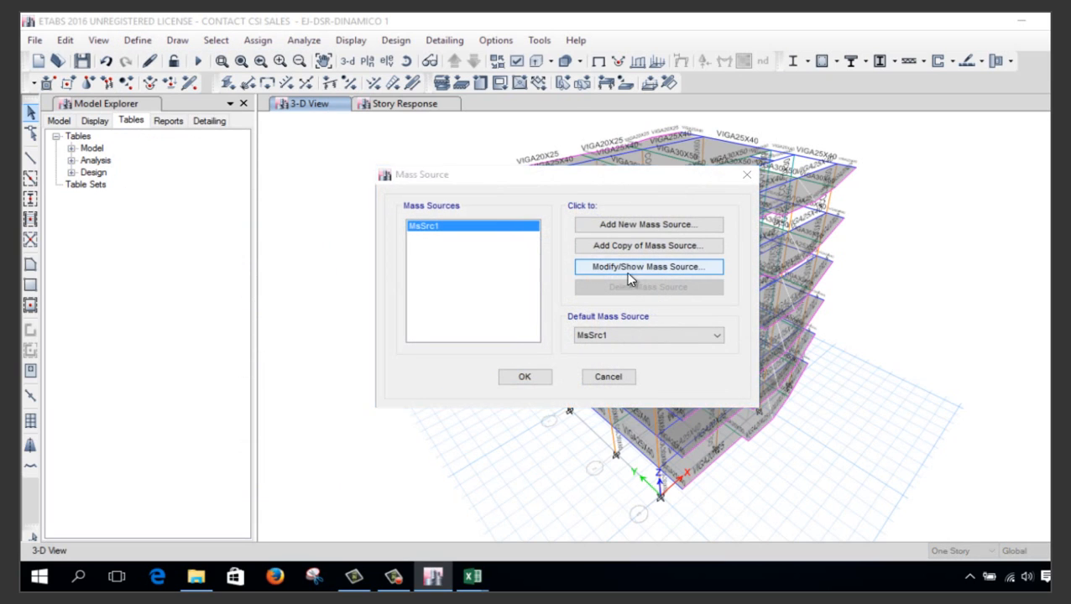
{"action": "left_click", "coordinate": [254, 244]}
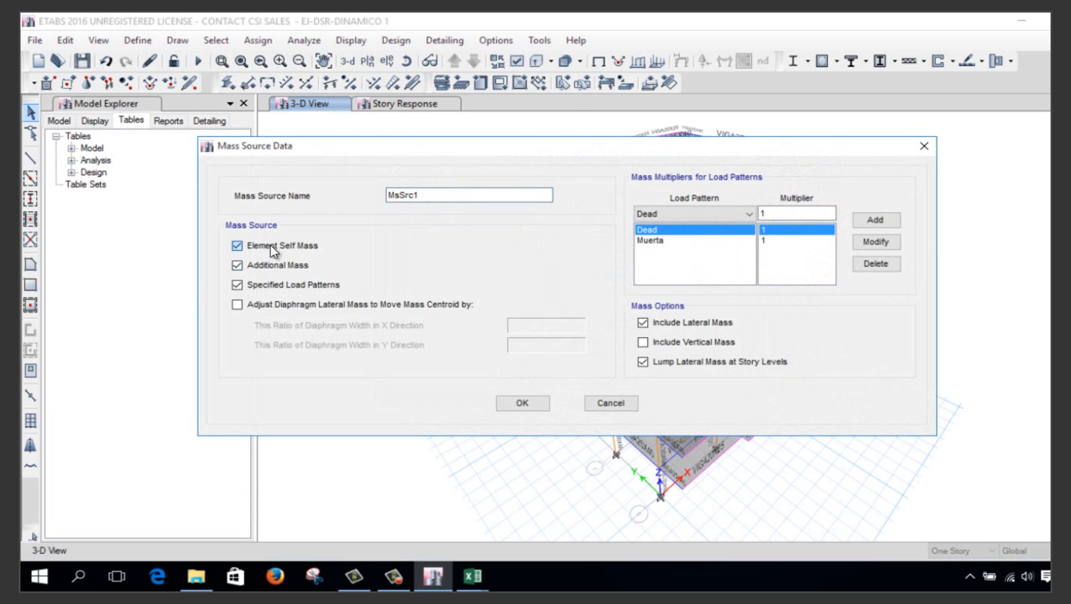
{"action": "left_click", "coordinate": [273, 265]}
{"action": "left_click", "coordinate": [267, 270]}
{"action": "left_click", "coordinate": [536, 400]}
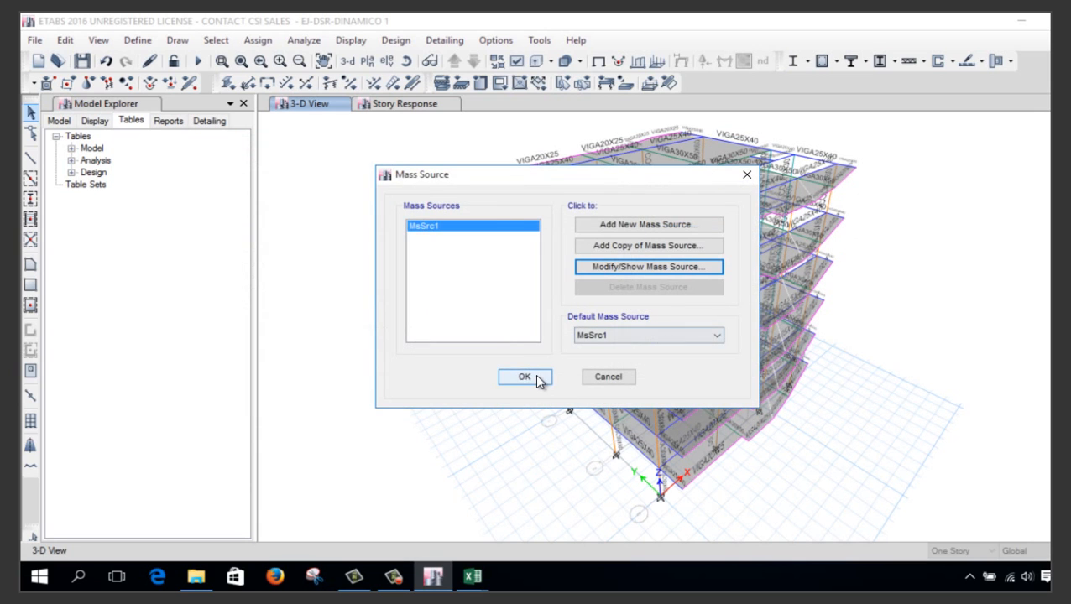
{"action": "left_click", "coordinate": [532, 374]}
{"action": "left_click", "coordinate": [198, 62]}
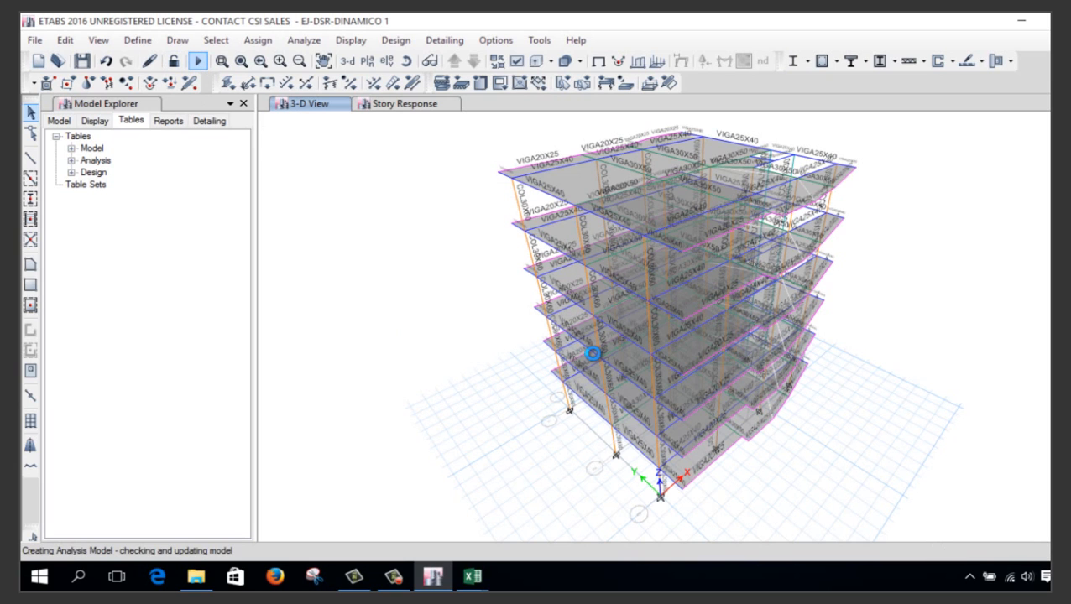
Switch to the Libro1 workbook in Excel and close it without saving the old Auto Seismic table
{"action": "mouse_move", "coordinate": [472, 576]}
{"action": "left_click", "coordinate": [497, 522]}
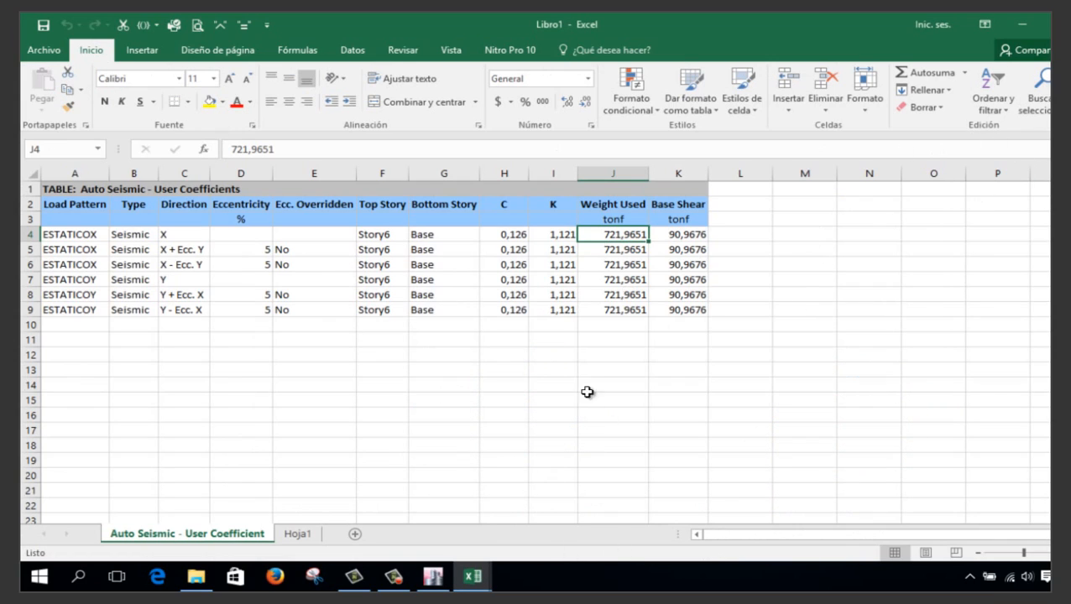
{"action": "key", "text": "alt+F4"}
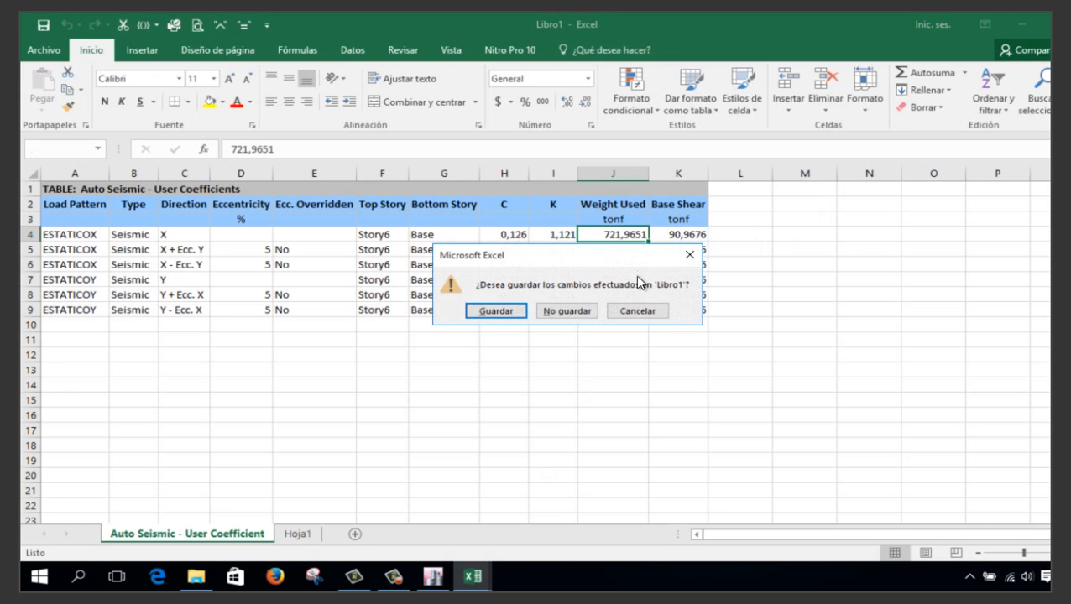
{"action": "left_click", "coordinate": [571, 312]}
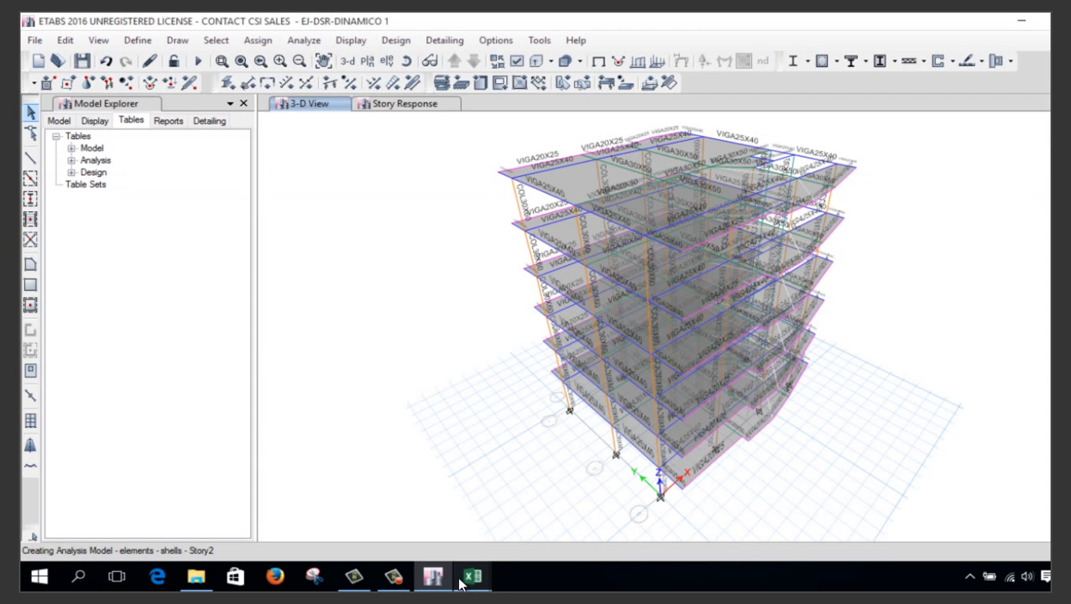
Check the PESO REAL total in Libro2 and the drift block in ESPECTRO NEC2015-DSR, and return to ETABS
{"action": "mouse_move", "coordinate": [436, 581]}
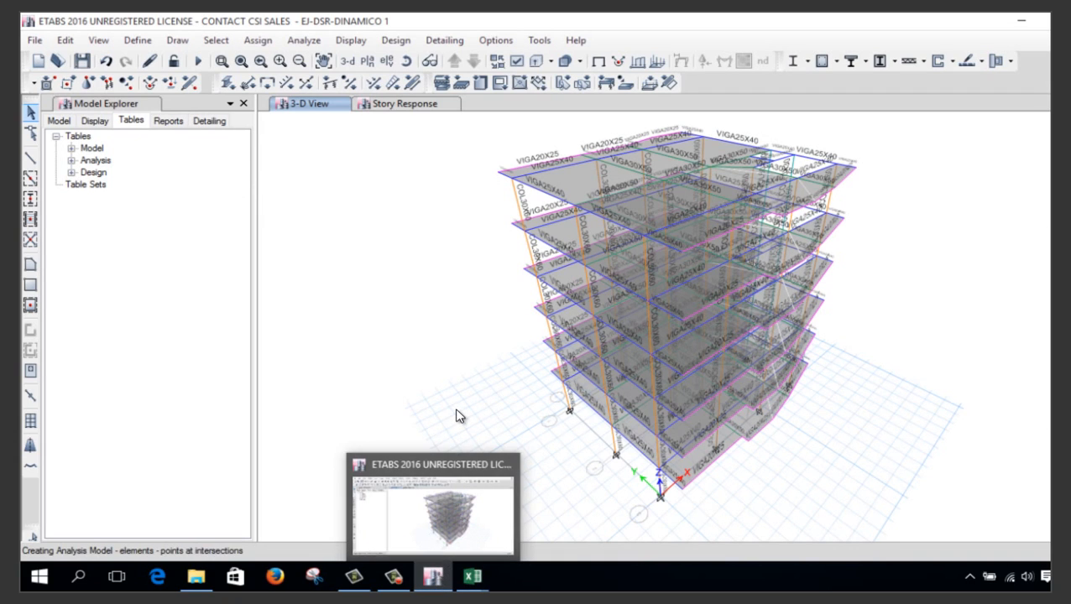
{"action": "mouse_move", "coordinate": [474, 576]}
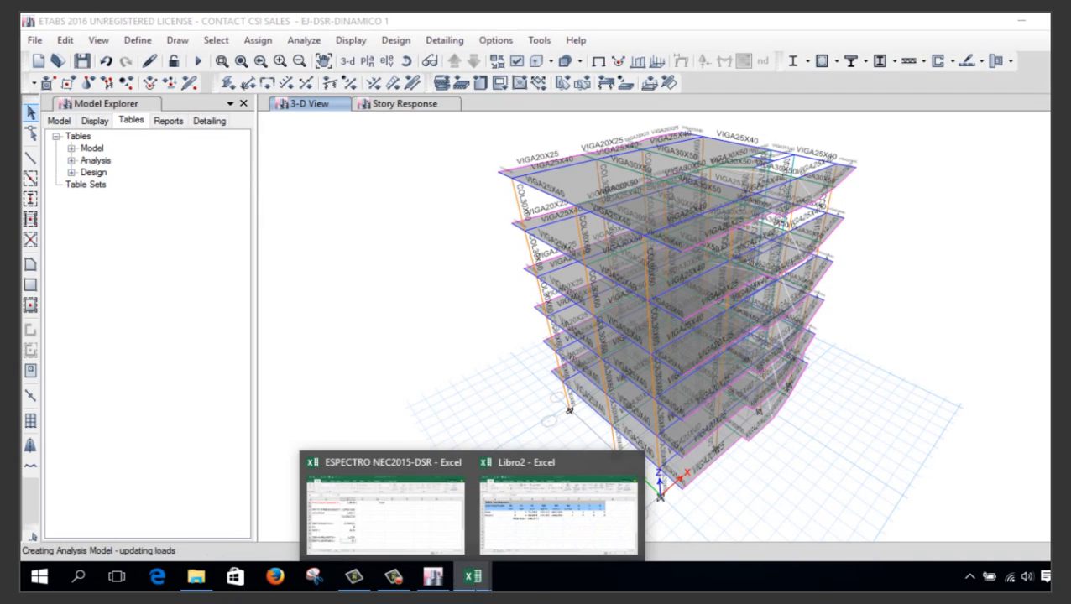
{"action": "left_click", "coordinate": [520, 528]}
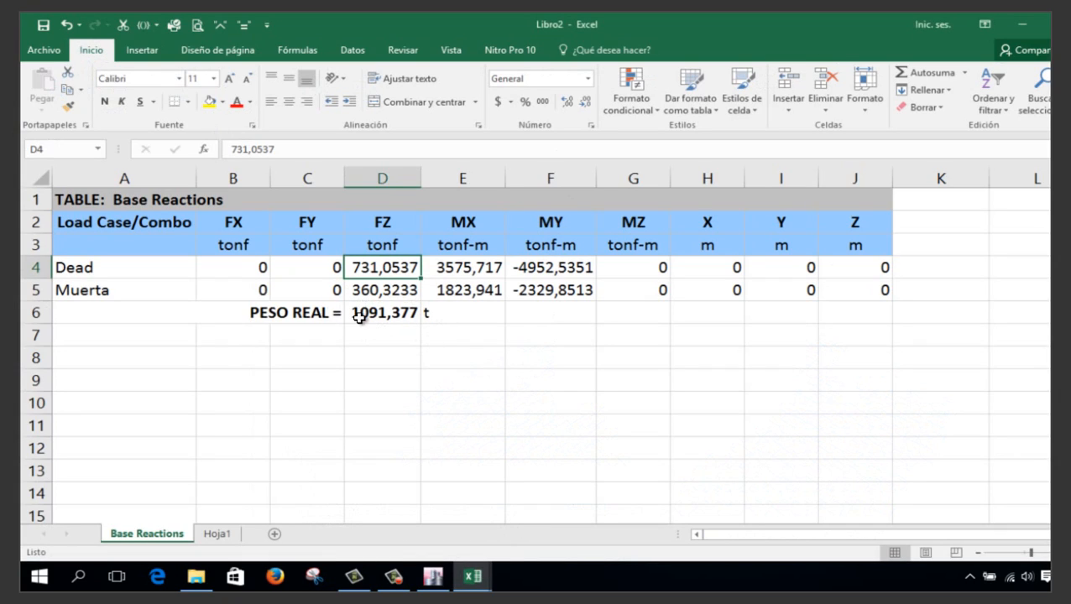
{"action": "left_click", "coordinate": [472, 577]}
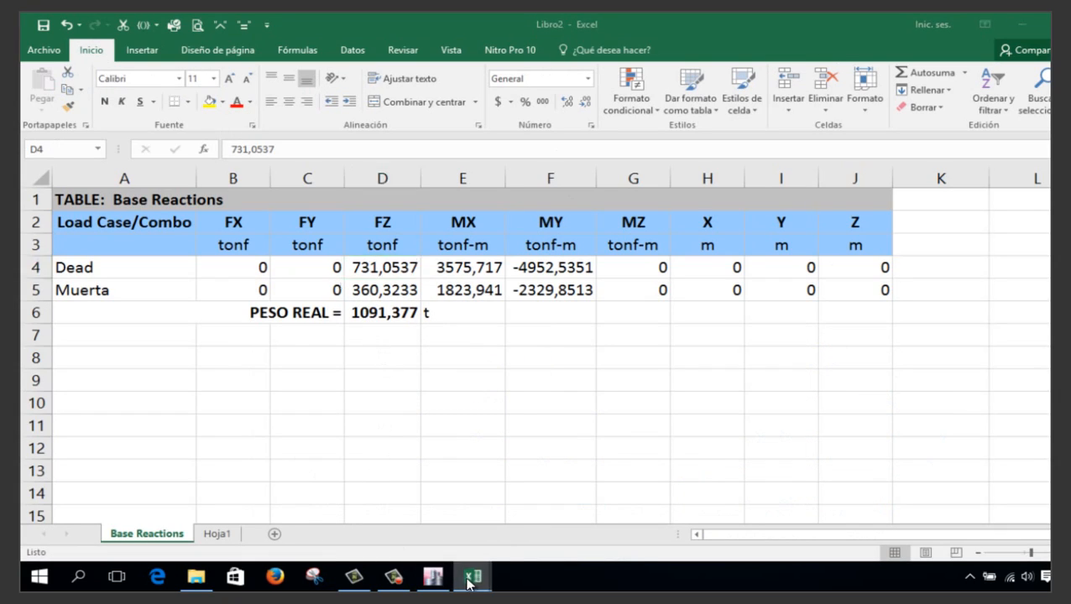
{"action": "left_click", "coordinate": [382, 530]}
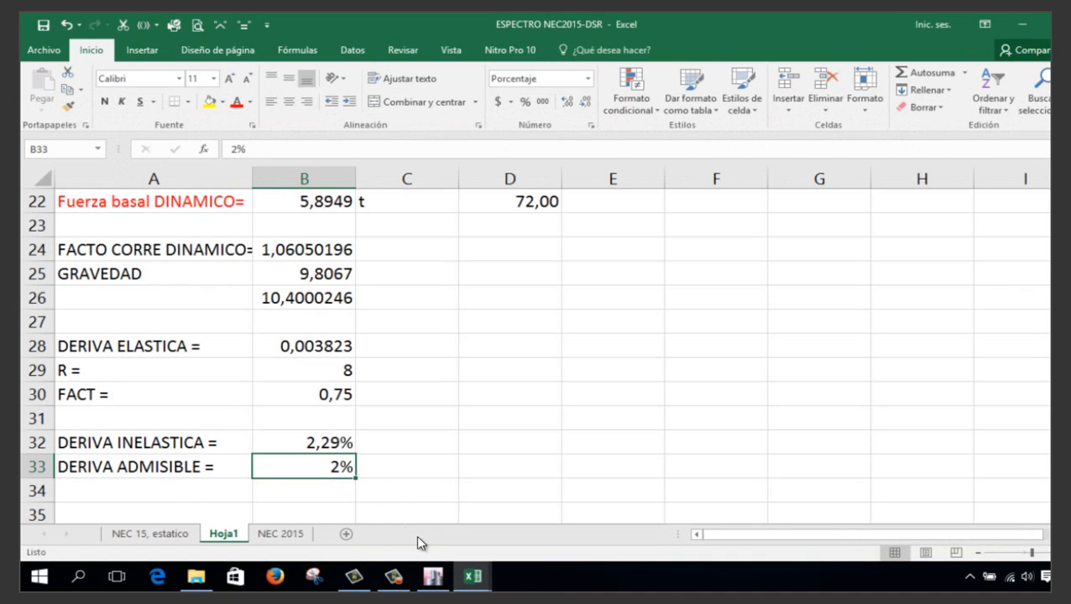
{"action": "left_click", "coordinate": [404, 583]}
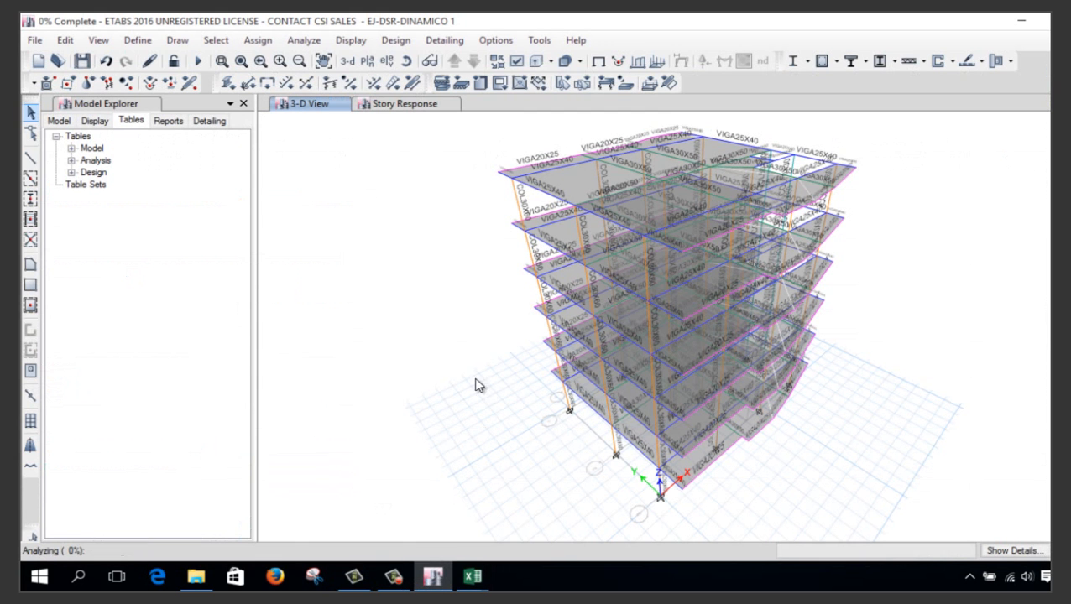
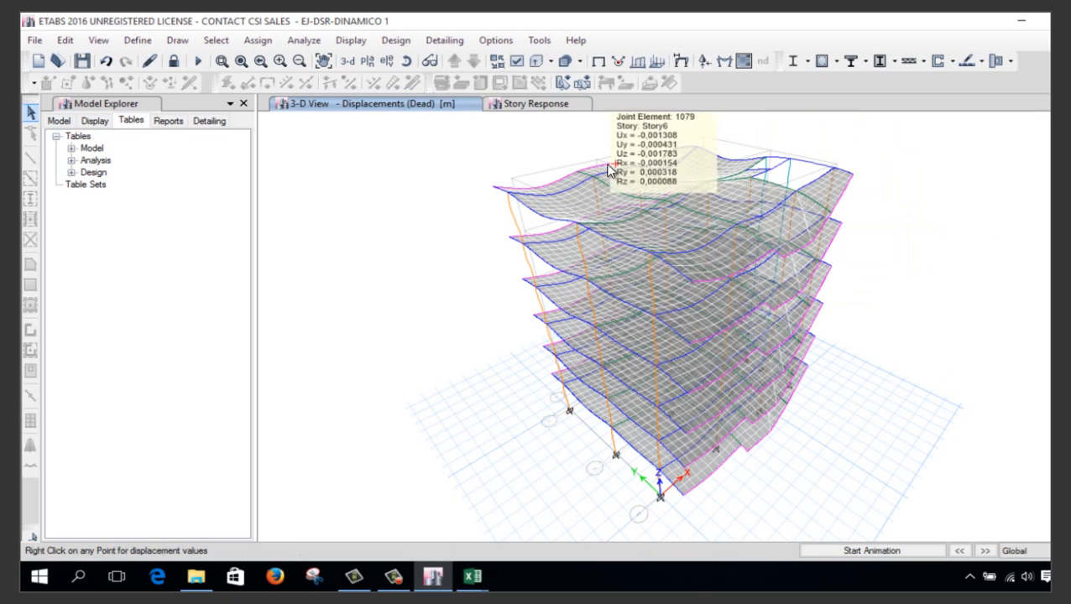
Display the deformed shape for mode 1 of the Modal case in the 3-D view
{"action": "mouse_move", "coordinate": [664, 216]}
{"action": "left_click", "coordinate": [679, 61]}
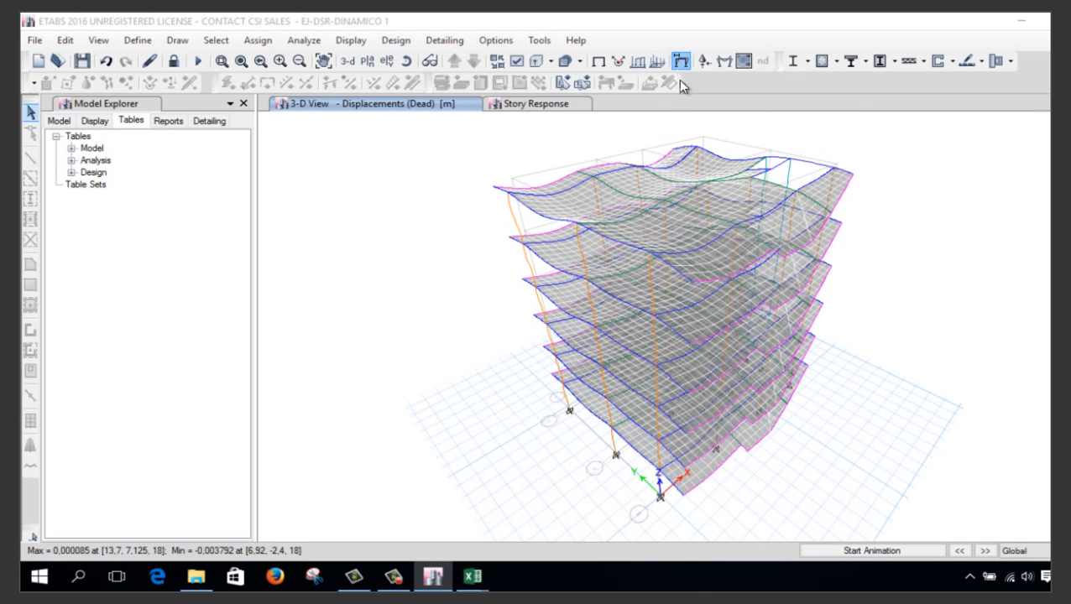
{"action": "left_click", "coordinate": [637, 134]}
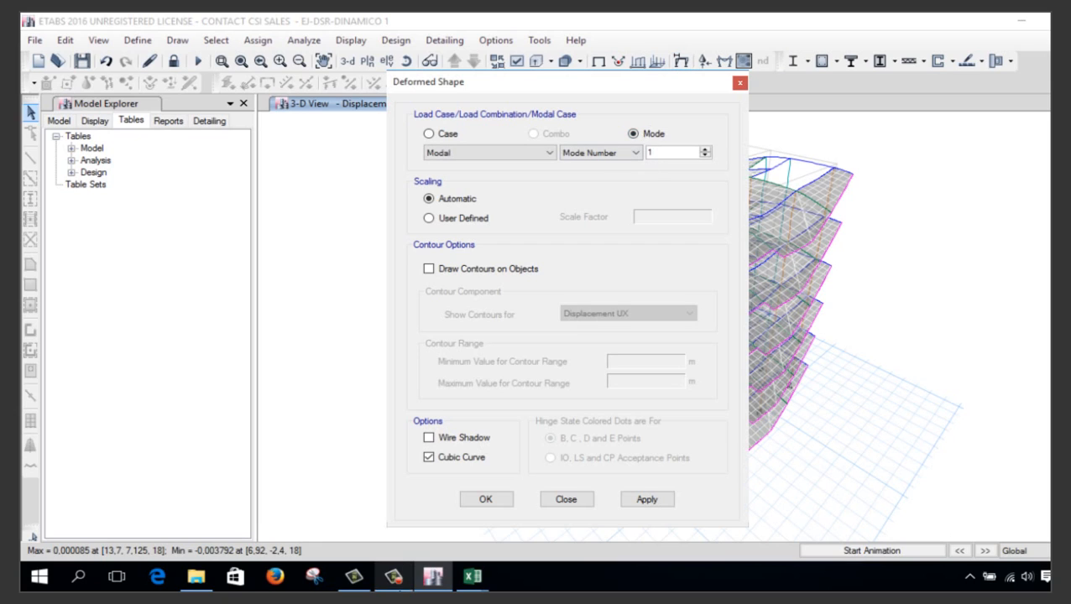
{"action": "left_click", "coordinate": [464, 499]}
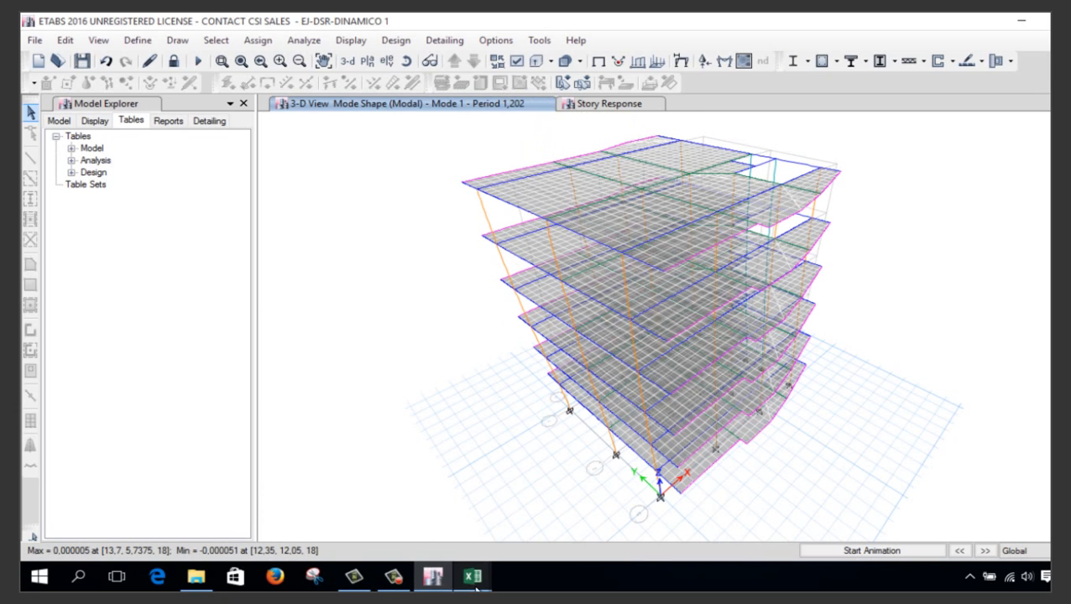
Review the drift calculations on Hoja1 of ESPECTRO NEC2015-DSR in Excel and minimize the workbook to return to ETABS
{"action": "mouse_move", "coordinate": [474, 575]}
{"action": "left_click", "coordinate": [444, 533]}
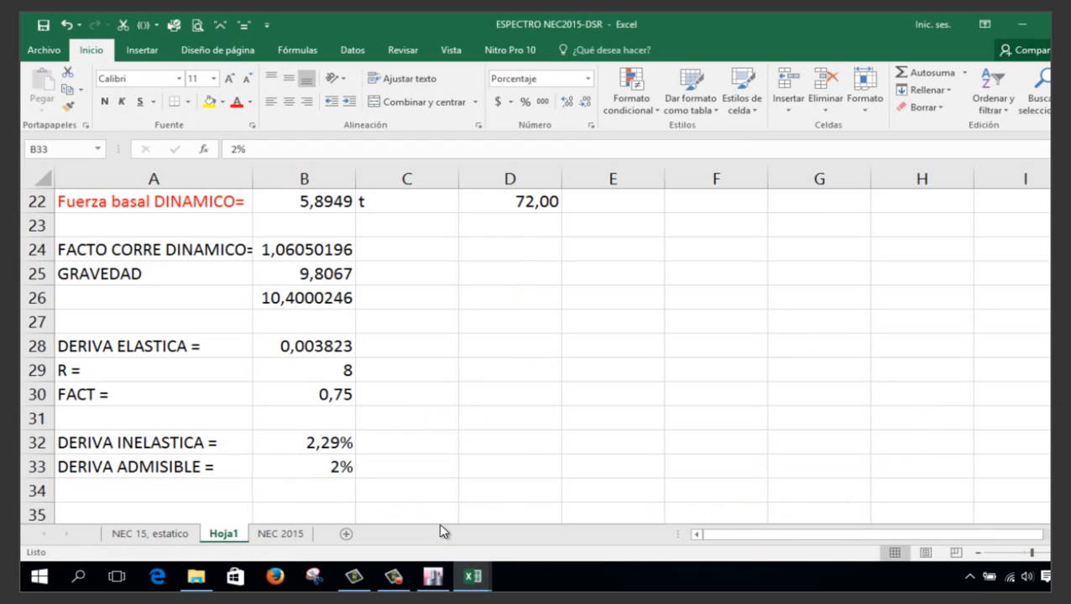
{"action": "left_click", "coordinate": [1021, 23]}
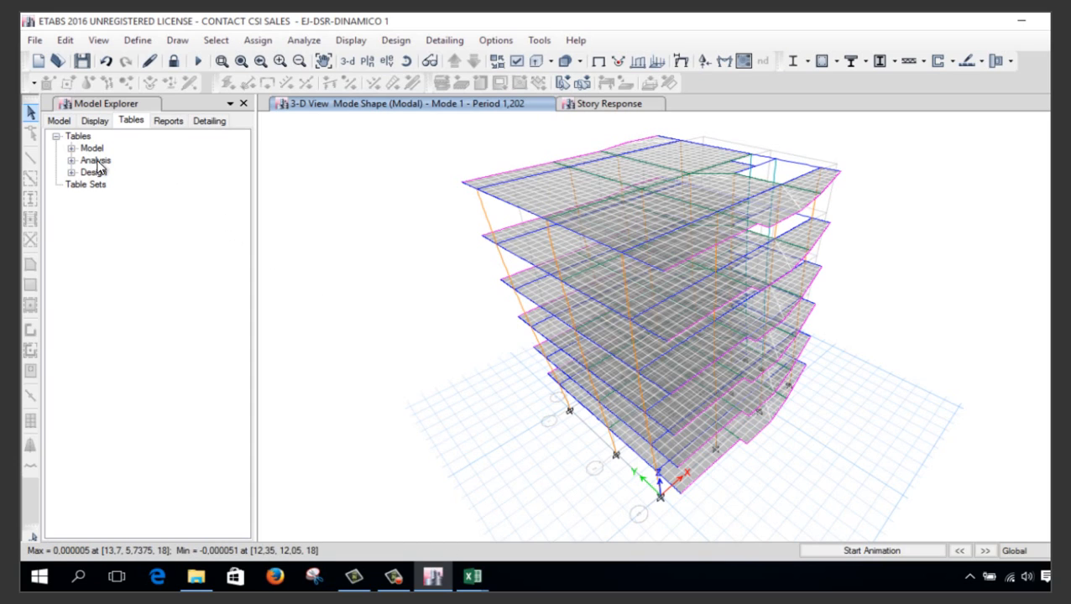
Open the Auto Seismic - User Coefficients table from the model's load tables and export it to Excel
{"action": "left_click", "coordinate": [72, 148]}
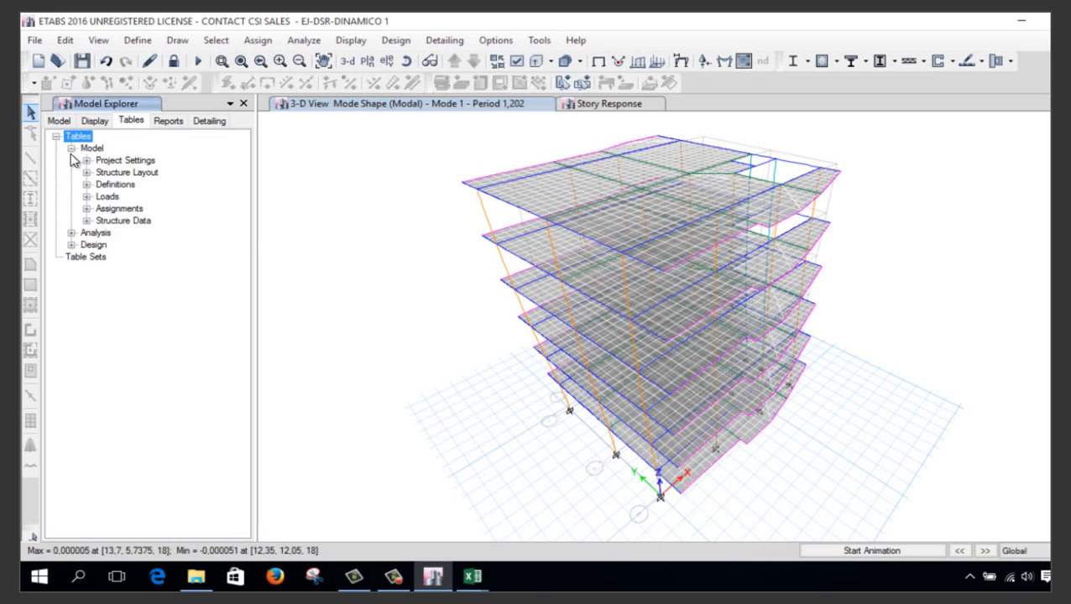
{"action": "left_click", "coordinate": [87, 196]}
{"action": "left_click", "coordinate": [103, 221]}
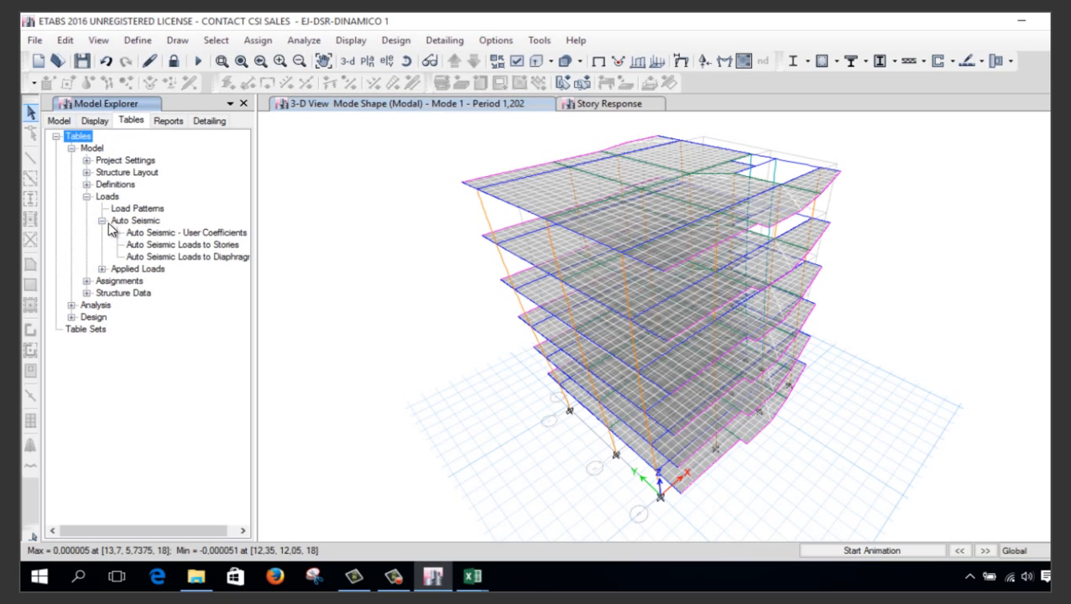
{"action": "left_click", "coordinate": [195, 233]}
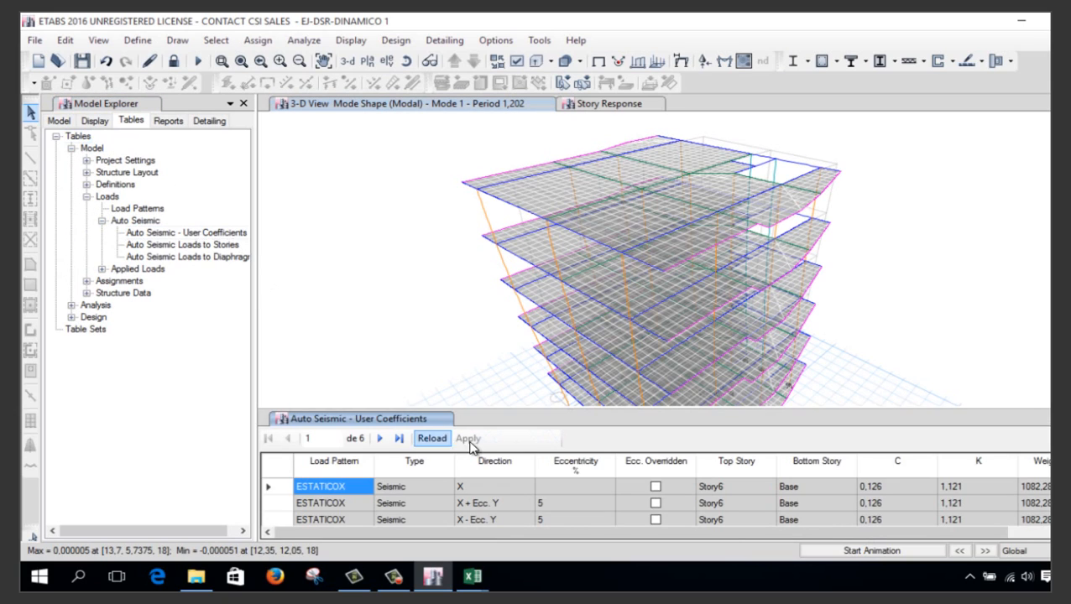
{"action": "right_click", "coordinate": [684, 495]}
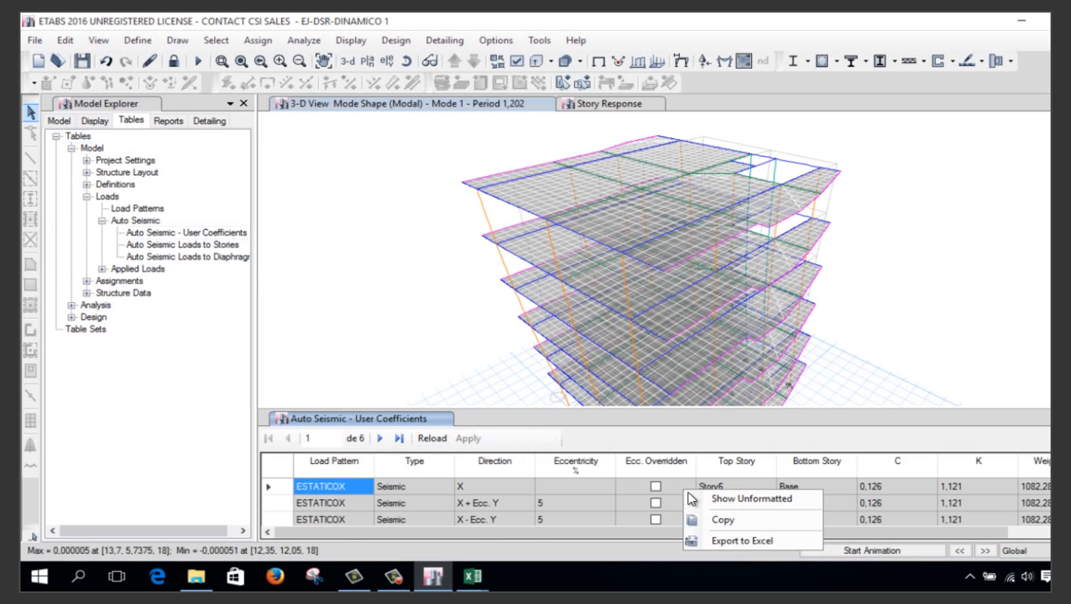
{"action": "left_click", "coordinate": [738, 541]}
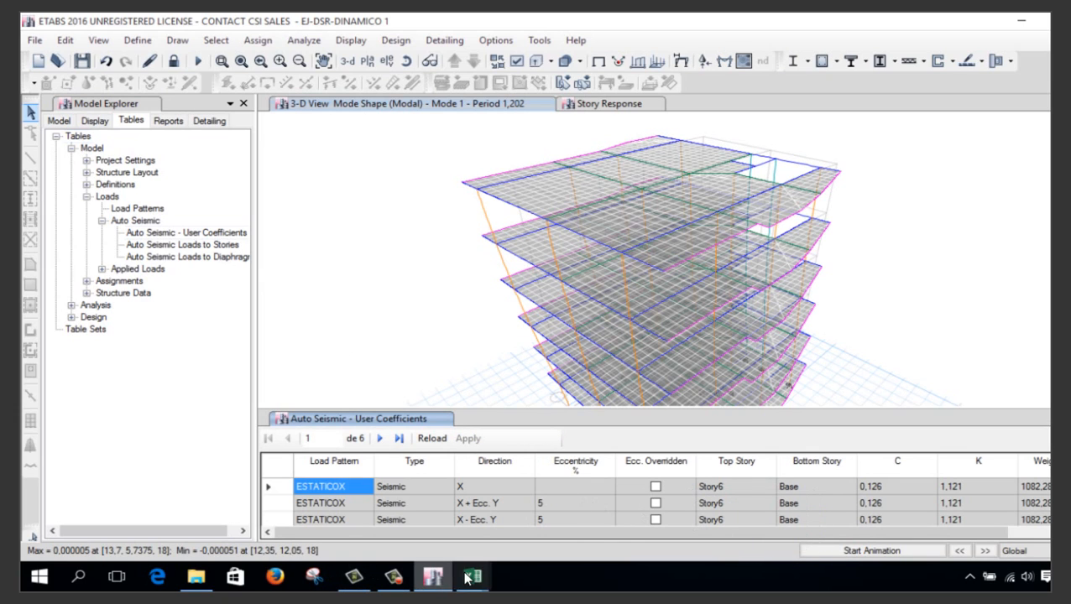
Switch to Excel, bring Libro1 in front of Libro2, and widen and reposition its window below the PESO REAL row for comparison
{"action": "mouse_move", "coordinate": [472, 575]}
{"action": "left_click", "coordinate": [506, 530]}
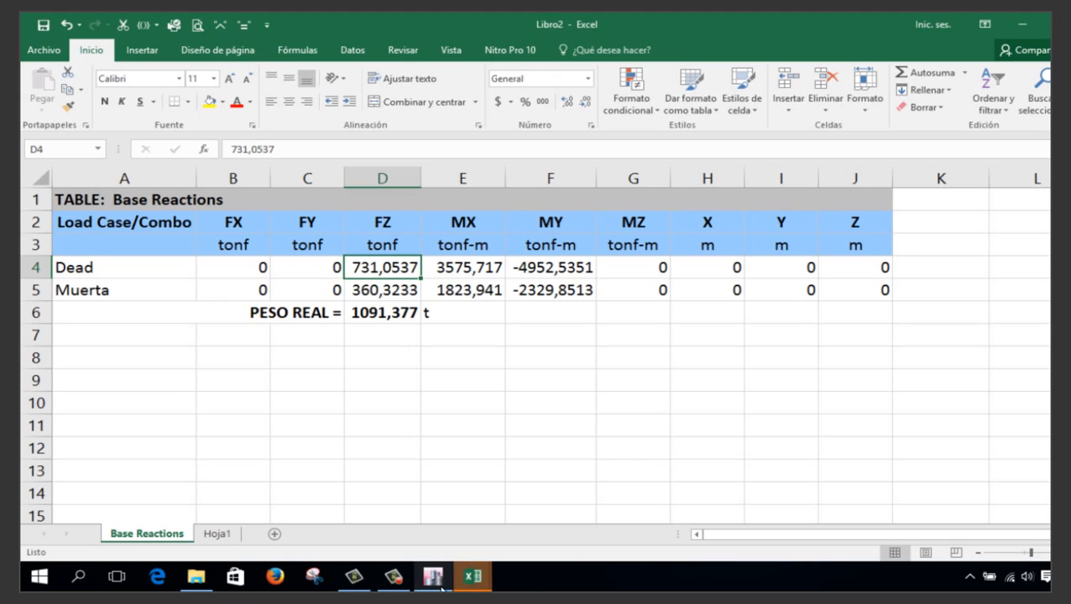
{"action": "mouse_move", "coordinate": [473, 575]}
{"action": "left_click", "coordinate": [614, 493]}
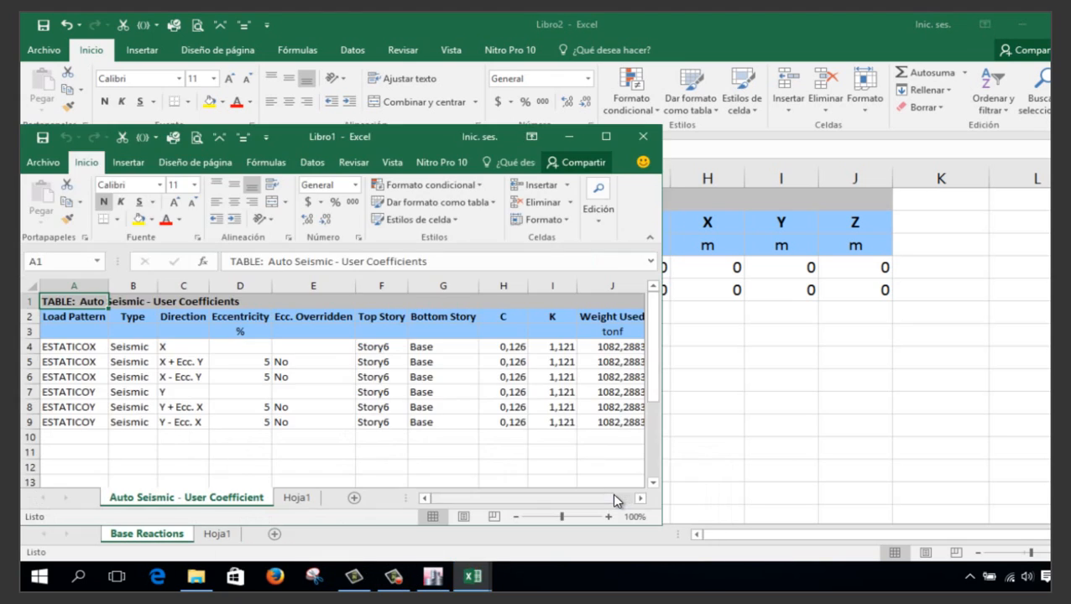
{"action": "left_click_drag", "start_coordinate": [662, 358], "coordinate": [877, 359]}
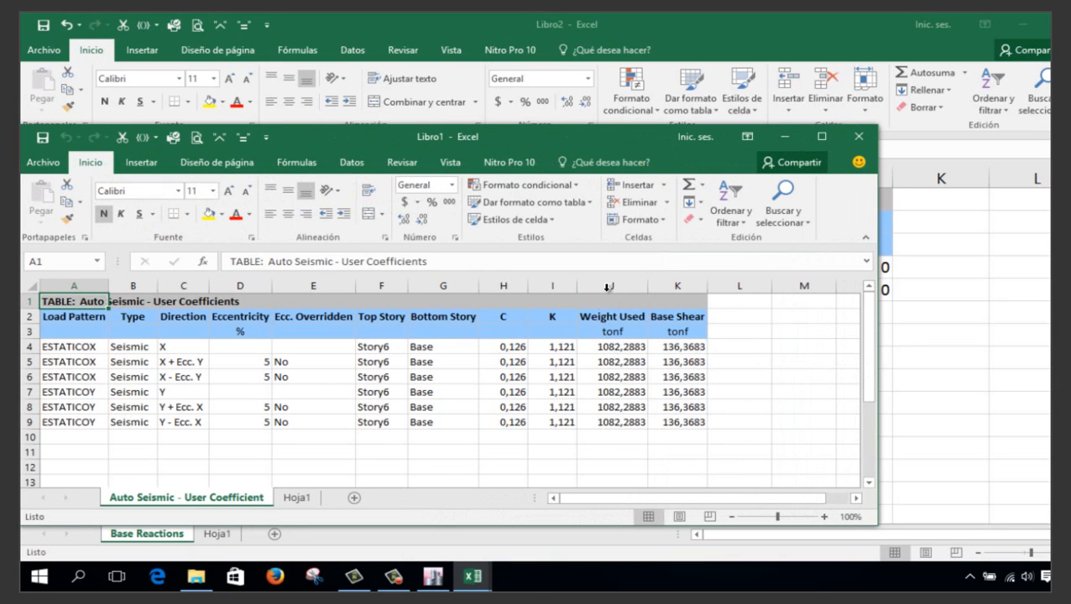
{"action": "left_click_drag", "start_coordinate": [562, 139], "coordinate": [604, 345]}
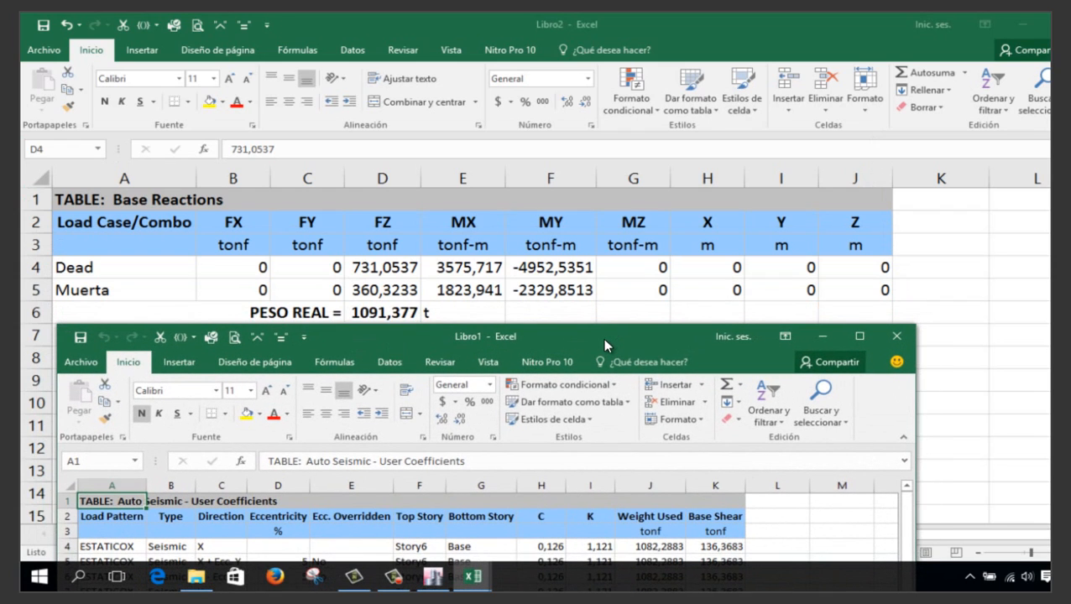
Copy the Weight Used value of the ESTATICOY row with direction Y in Libro1's Auto Seismic - User Coefficients table
{"action": "scroll", "coordinate": [768, 540], "scroll_direction": "down", "scroll_amount": 1}
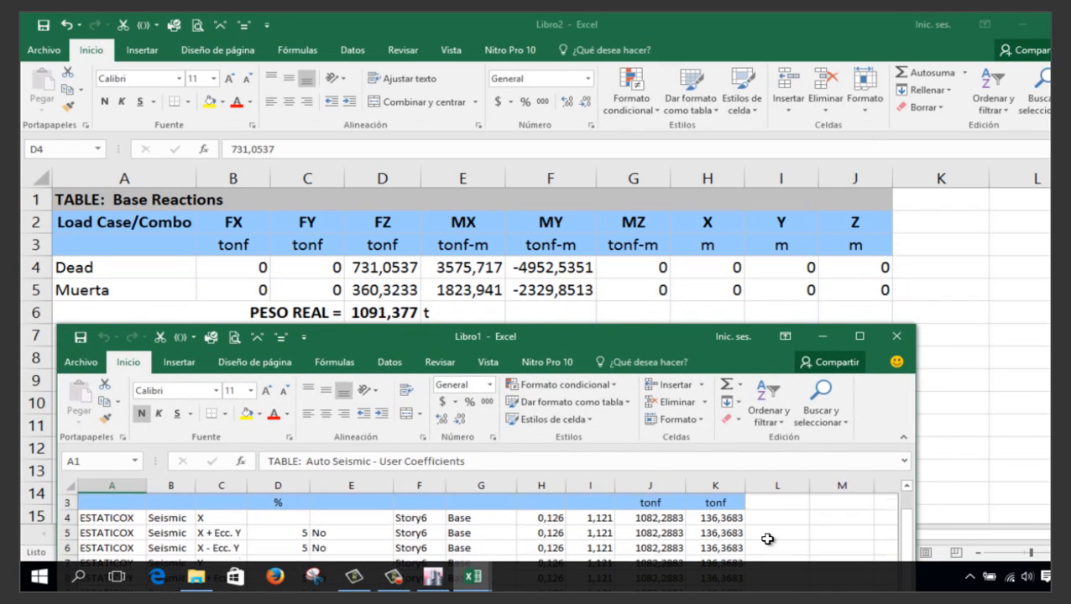
{"action": "scroll", "coordinate": [768, 540], "scroll_direction": "down", "scroll_amount": 2}
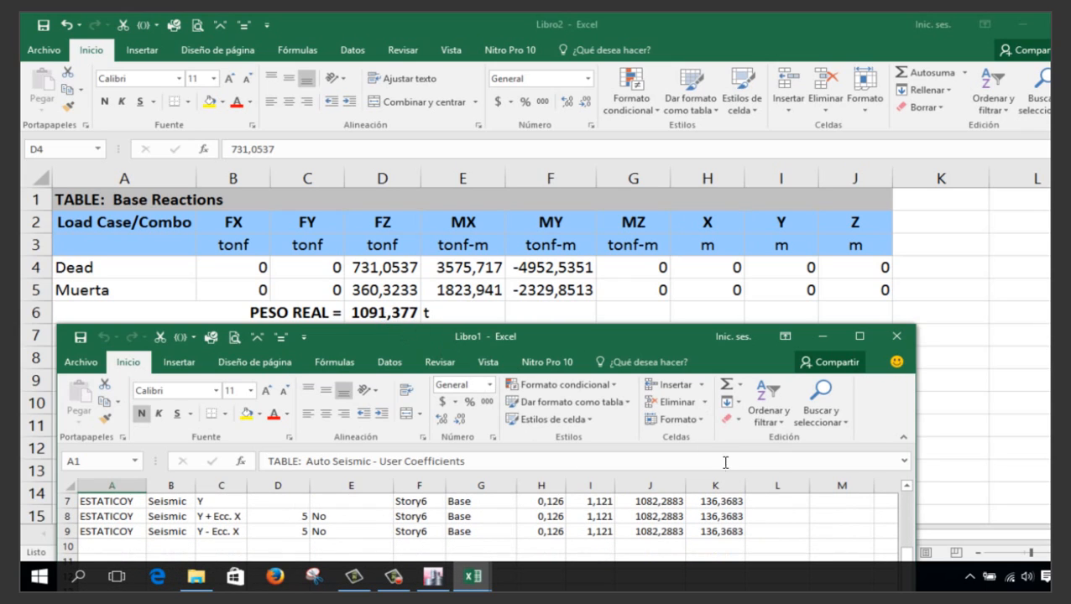
{"action": "left_click_drag", "start_coordinate": [741, 340], "coordinate": [776, 259]}
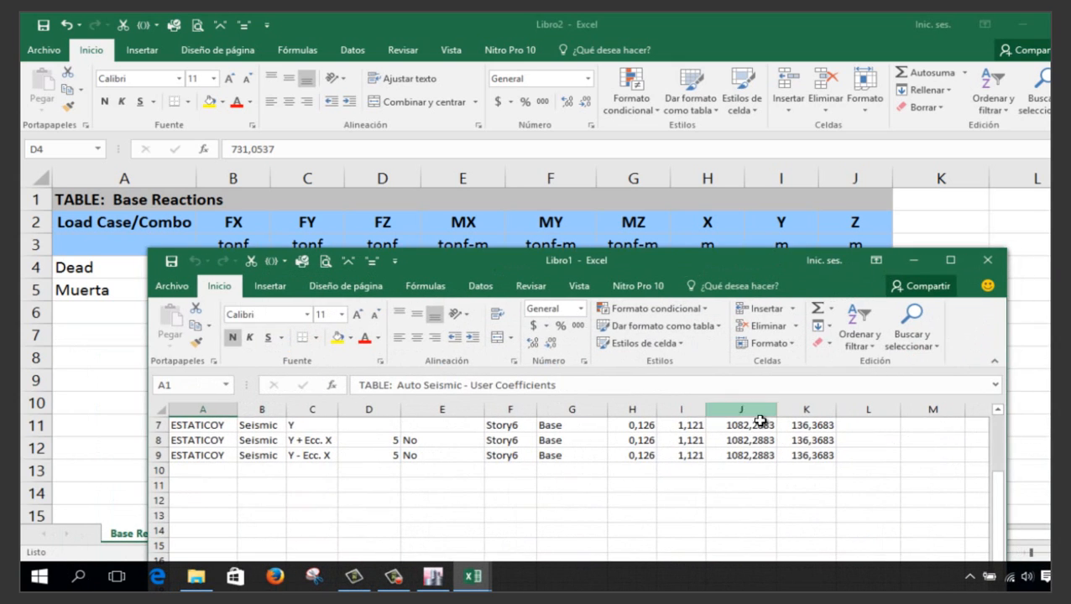
{"action": "left_click", "coordinate": [733, 429]}
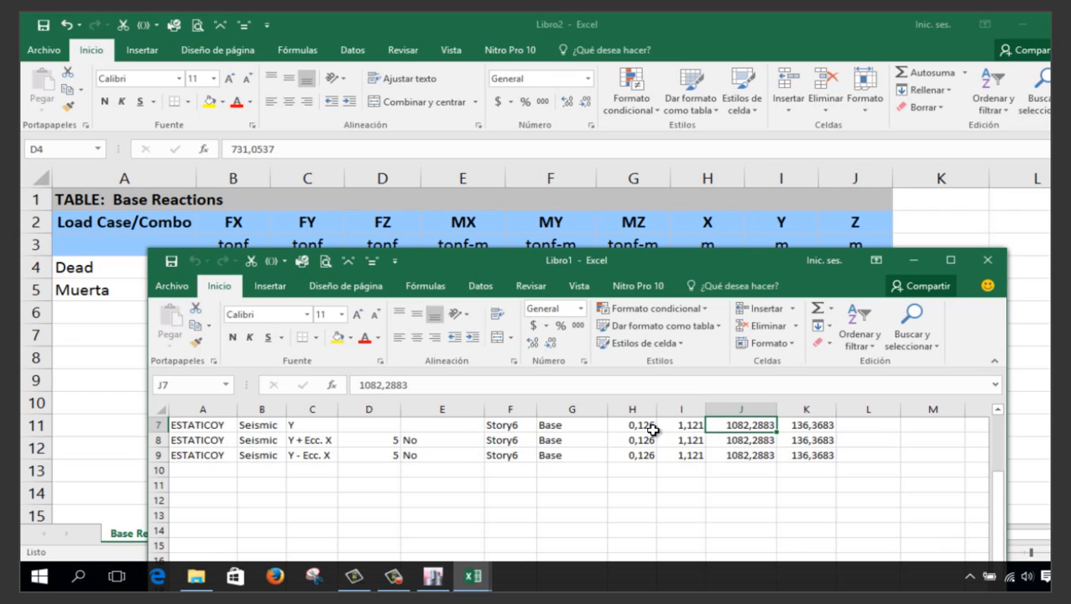
{"action": "key", "text": "ctrl+c"}
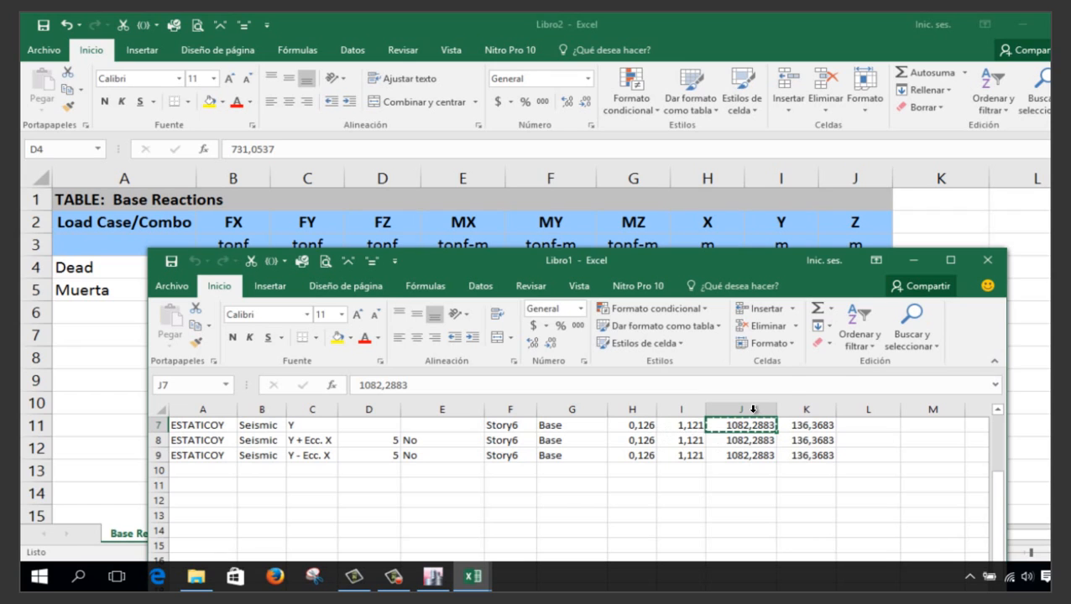
Put the Libro1 workbook away and paste the copied weight 1082,2883 into cell D8 of Libro2
{"action": "left_click", "coordinate": [913, 260]}
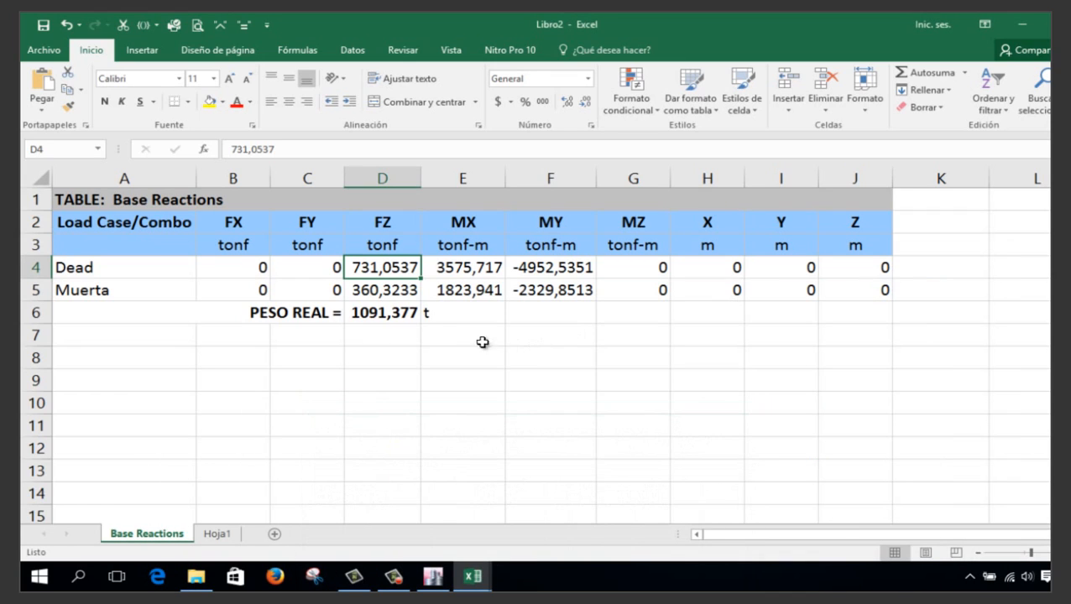
{"action": "left_click", "coordinate": [395, 358]}
{"action": "key", "text": "ctrl+v"}
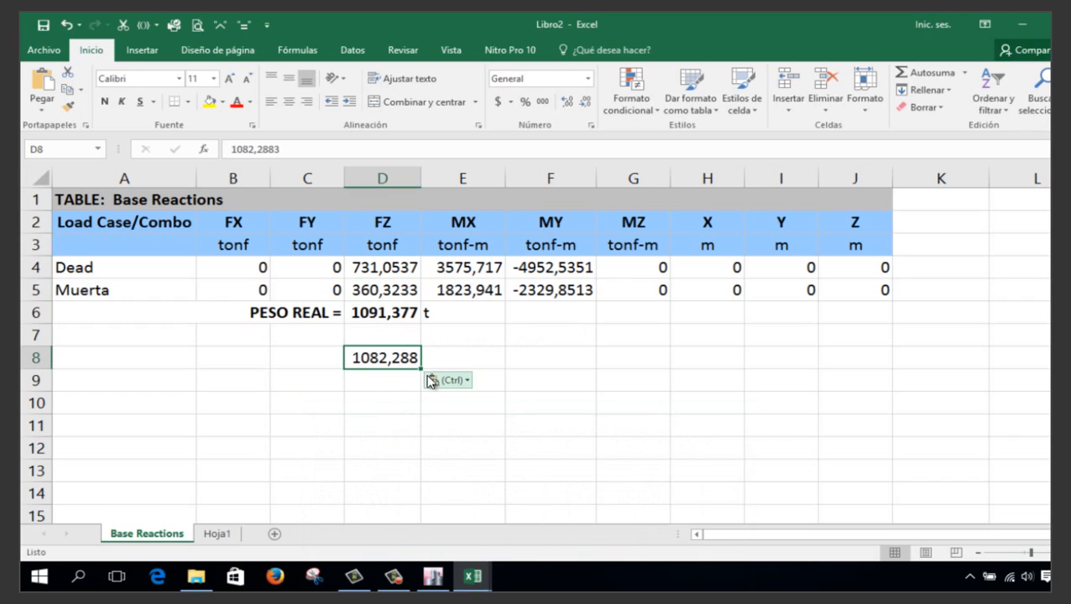
Label the pasted weight "PESO ETABS =" in cell C8 and align the label to the right
{"action": "left_click", "coordinate": [287, 363]}
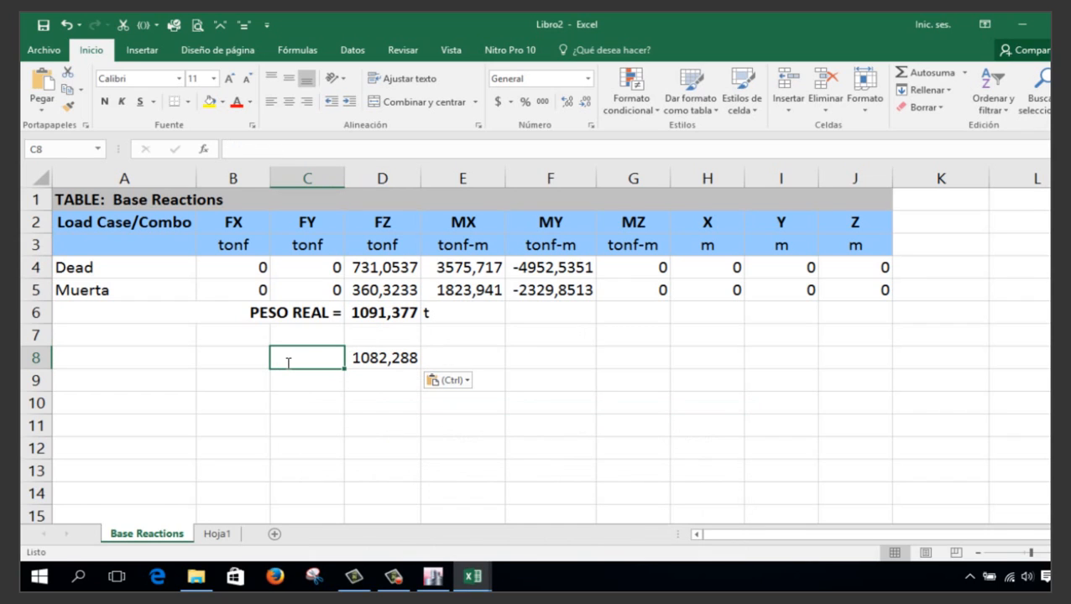
{"action": "type", "text": "PESO ETAB"}
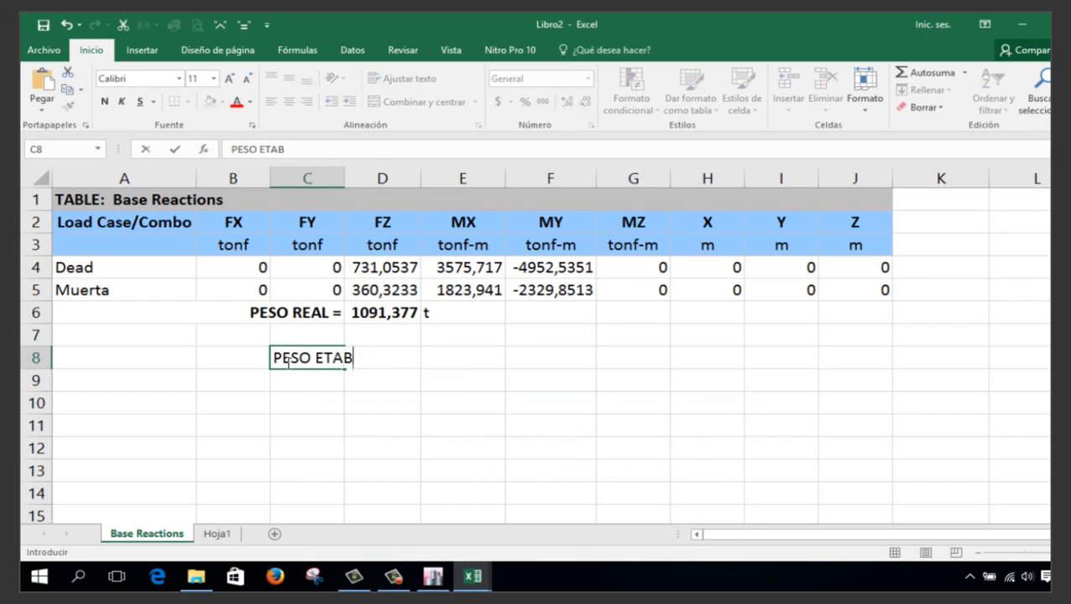
{"action": "type", "text": "S ="}
{"action": "key", "text": "Return"}
{"action": "left_click", "coordinate": [290, 361]}
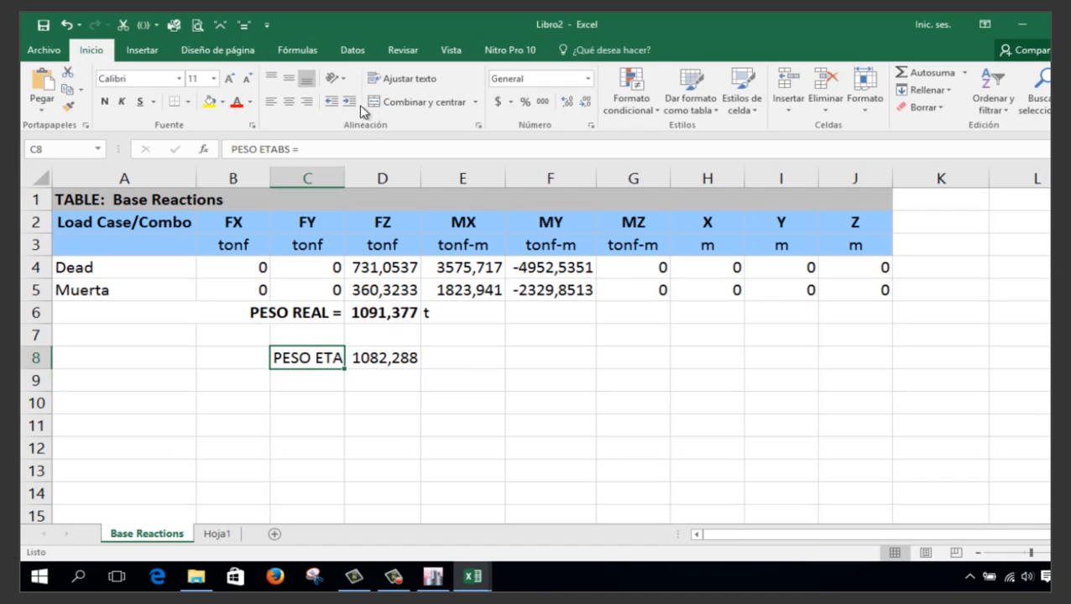
{"action": "left_click", "coordinate": [307, 102]}
Make the ETABS weight in D8 and its label in C8 bold, and enter the unit "t" in E8
{"action": "left_click", "coordinate": [384, 359]}
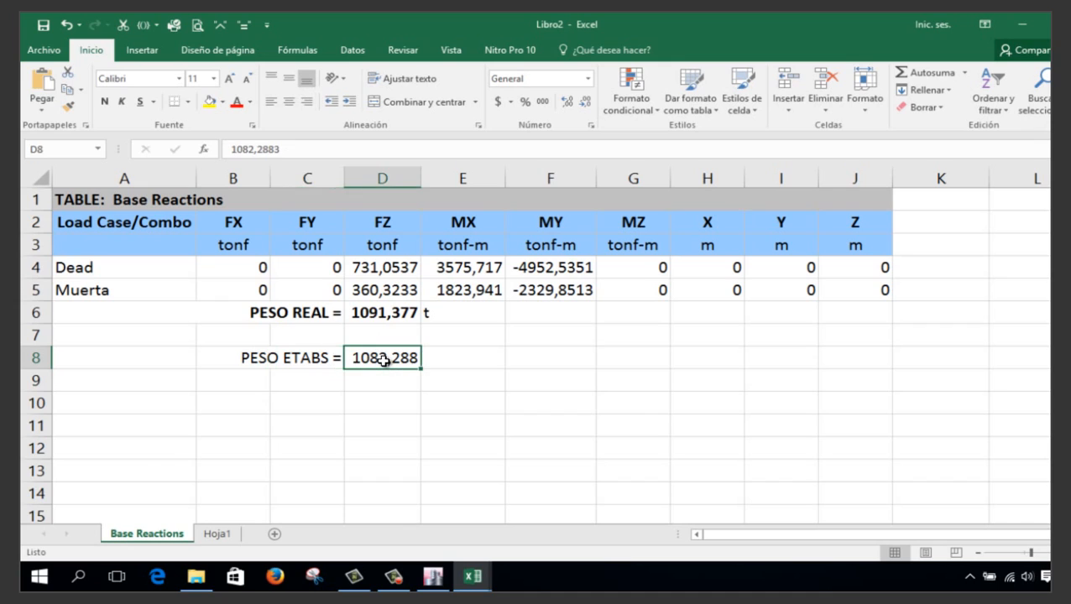
{"action": "key", "text": "ctrl+n"}
{"action": "key", "text": "Right"}
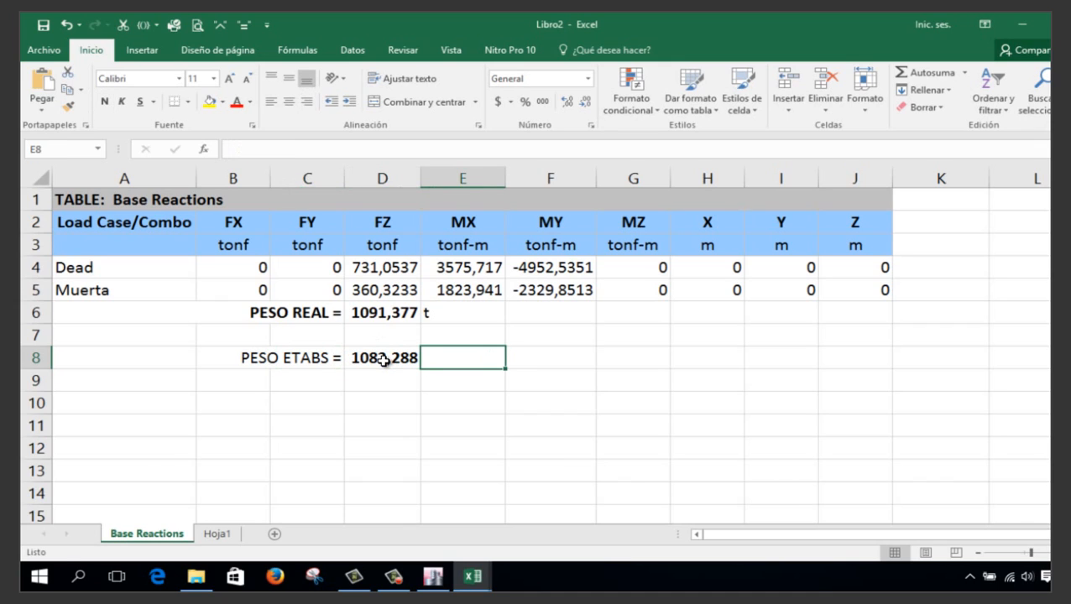
{"action": "type", "text": "t"}
{"action": "key", "text": "Return"}
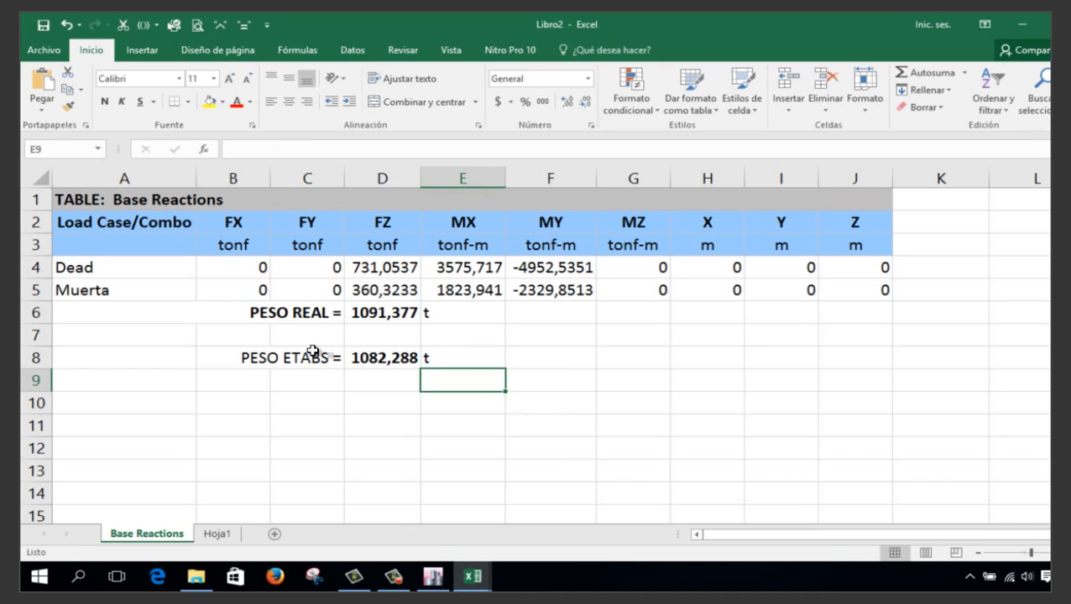
{"action": "left_click", "coordinate": [306, 359]}
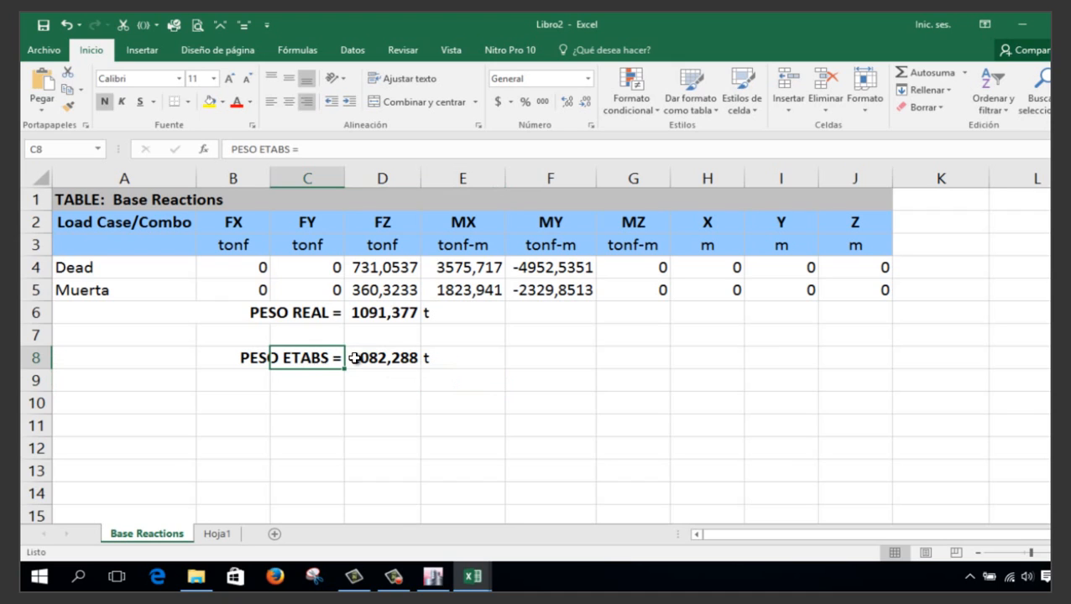
Enter the label "FACTOR DE CORRECCION =" in cell C10 and align it to the right
{"action": "left_click", "coordinate": [461, 396]}
{"action": "scroll", "coordinate": [386, 362], "scroll_direction": "down", "scroll_amount": 1}
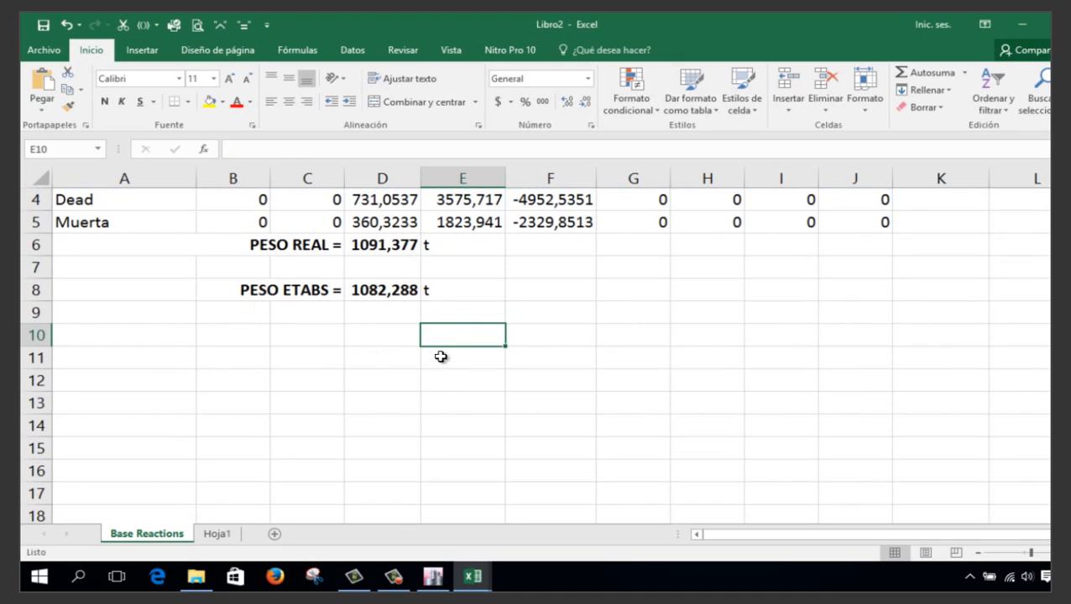
{"action": "left_click", "coordinate": [295, 329]}
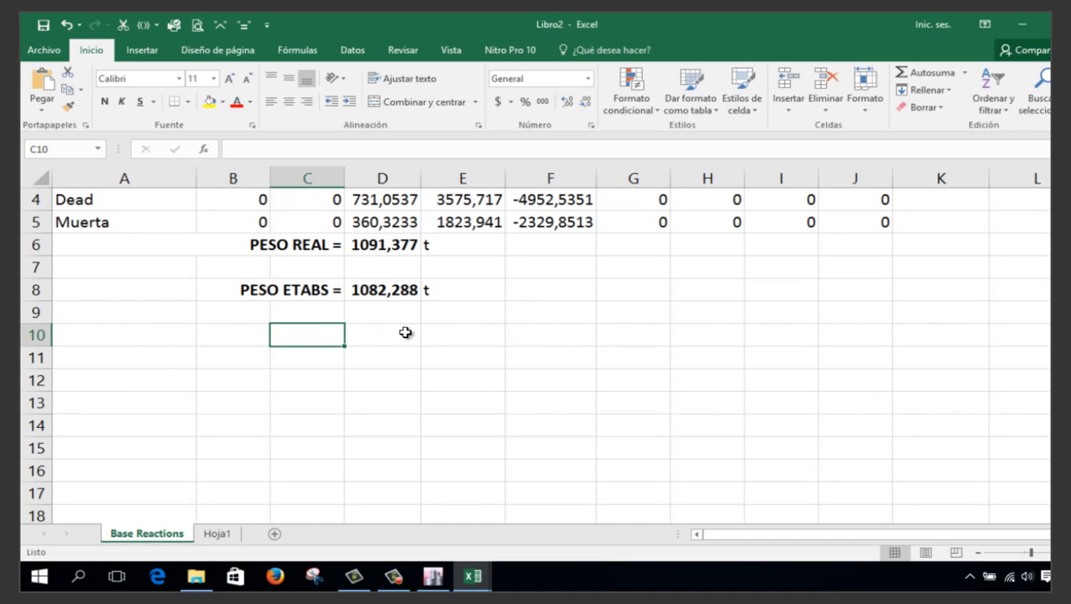
{"action": "type", "text": "FACTOR DE "}
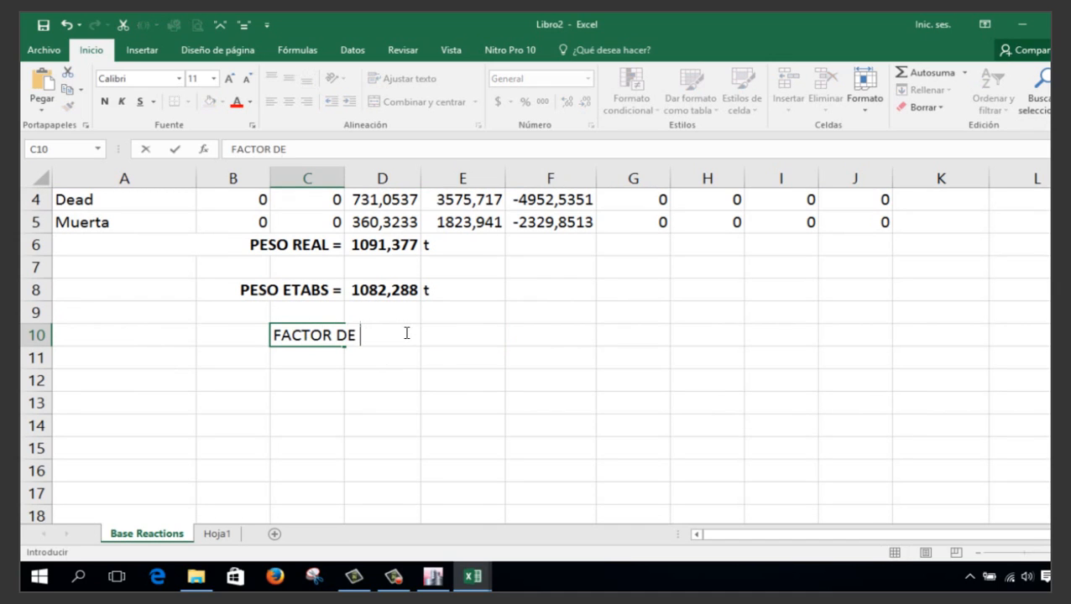
{"action": "type", "text": "CORRECCI"}
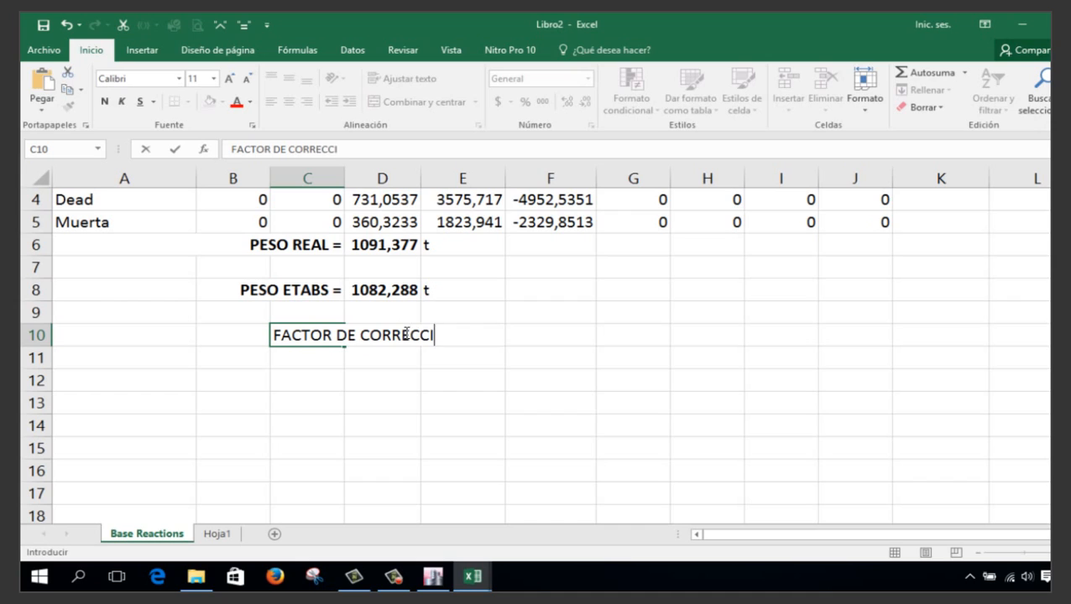
{"action": "type", "text": "ON ="}
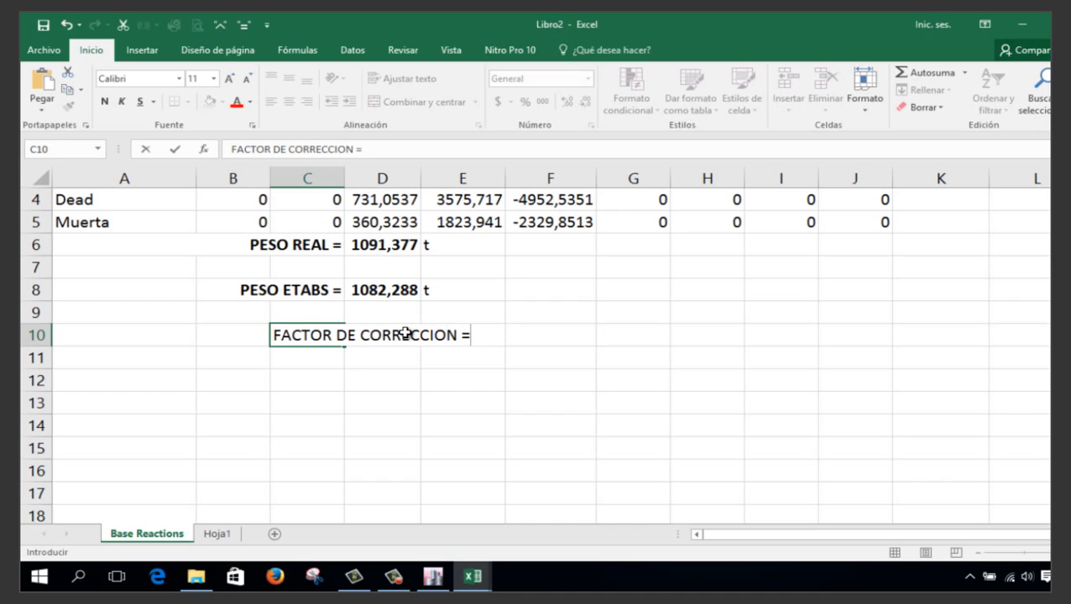
{"action": "key", "text": "Return"}
{"action": "left_click", "coordinate": [408, 337]}
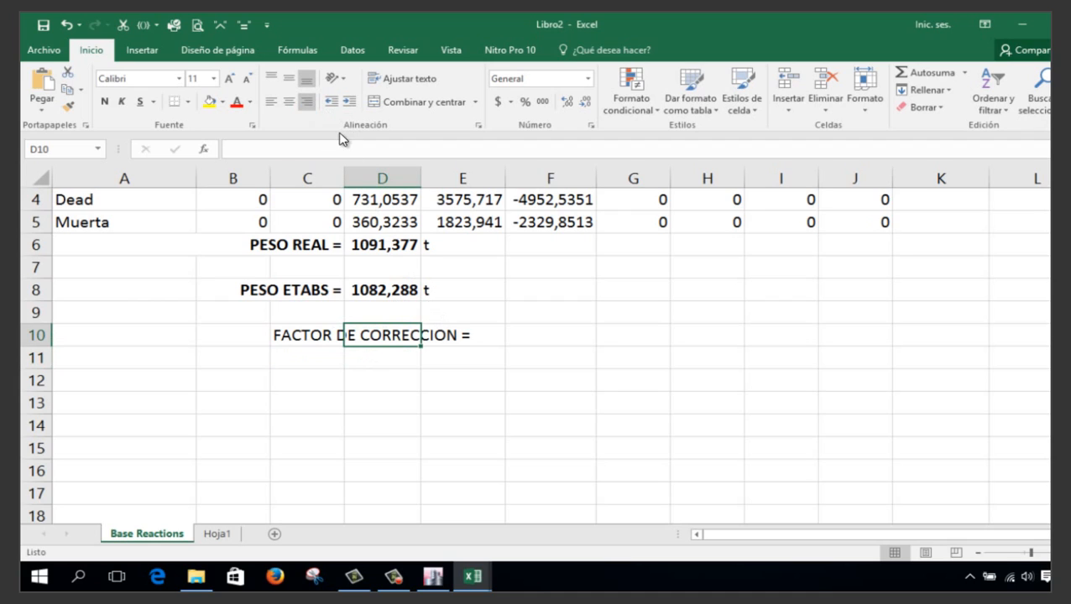
{"action": "left_click", "coordinate": [326, 339]}
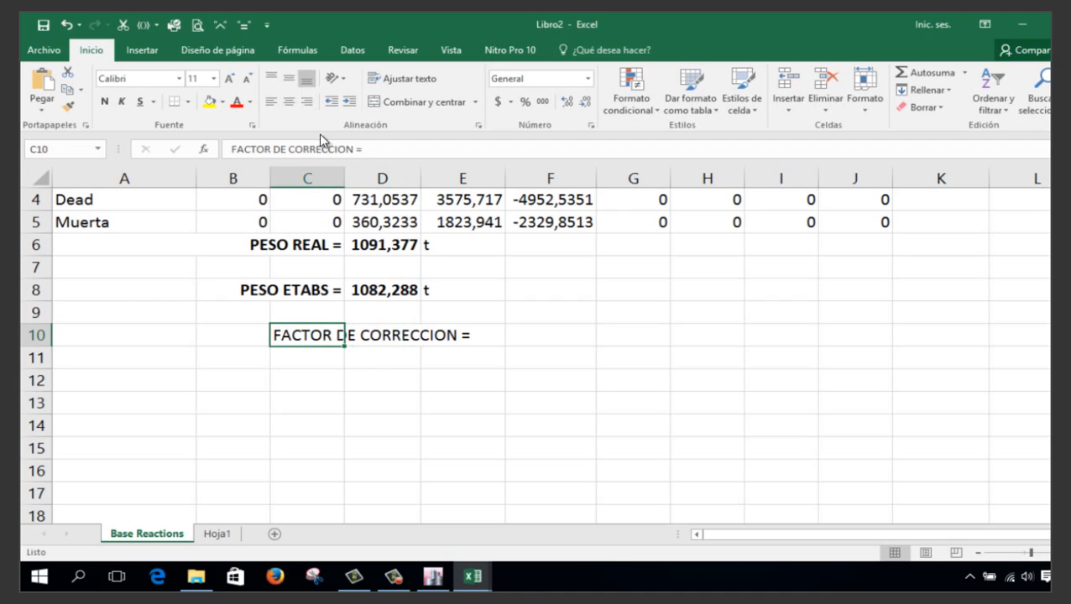
{"action": "left_click", "coordinate": [307, 103]}
Calculate the correction factor in D10 as real weight divided by ETABS weight with the formula +D6/D8
{"action": "left_click", "coordinate": [395, 335]}
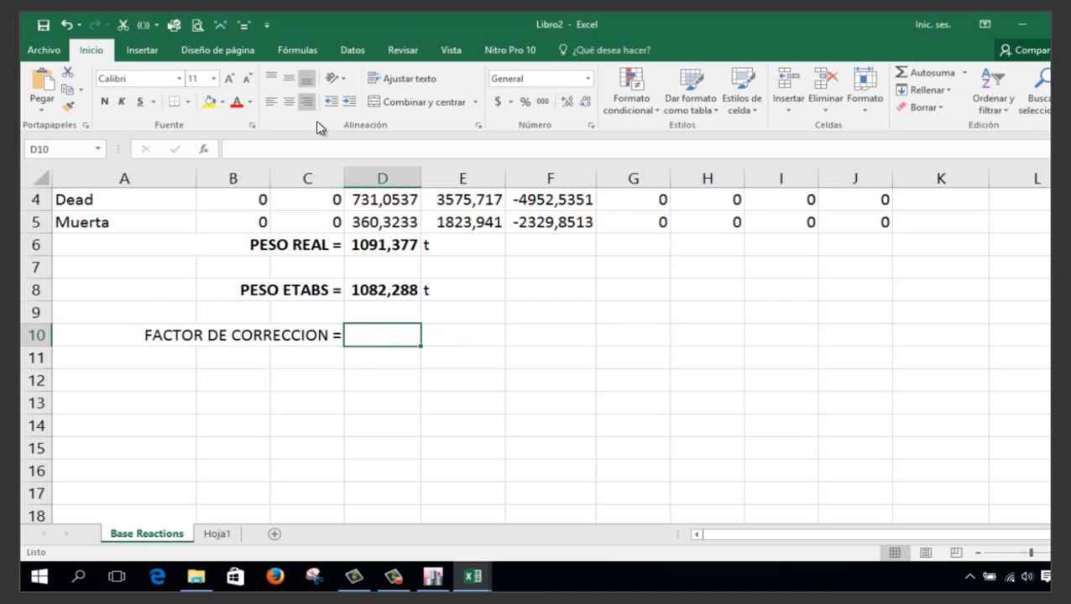
{"action": "scroll", "coordinate": [394, 386], "scroll_direction": "up", "scroll_amount": 1}
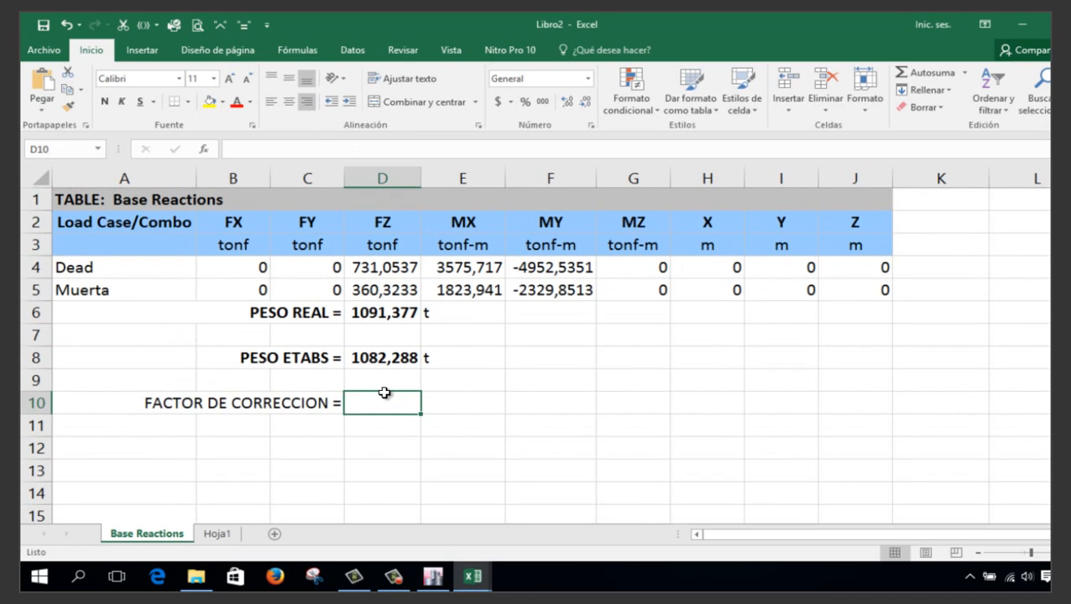
{"action": "type", "text": "+"}
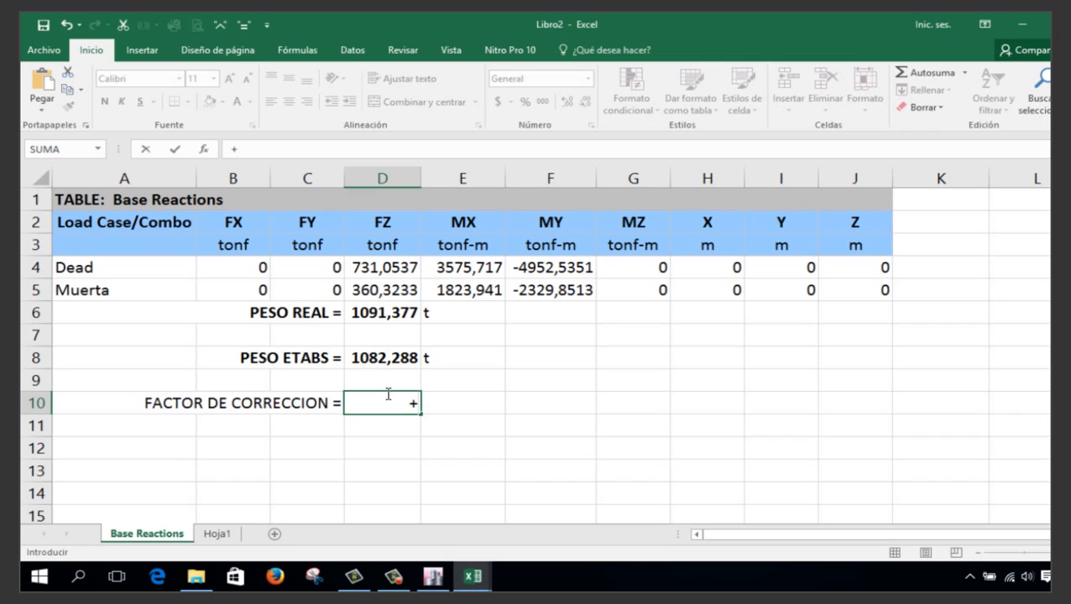
{"action": "left_click", "coordinate": [390, 316]}
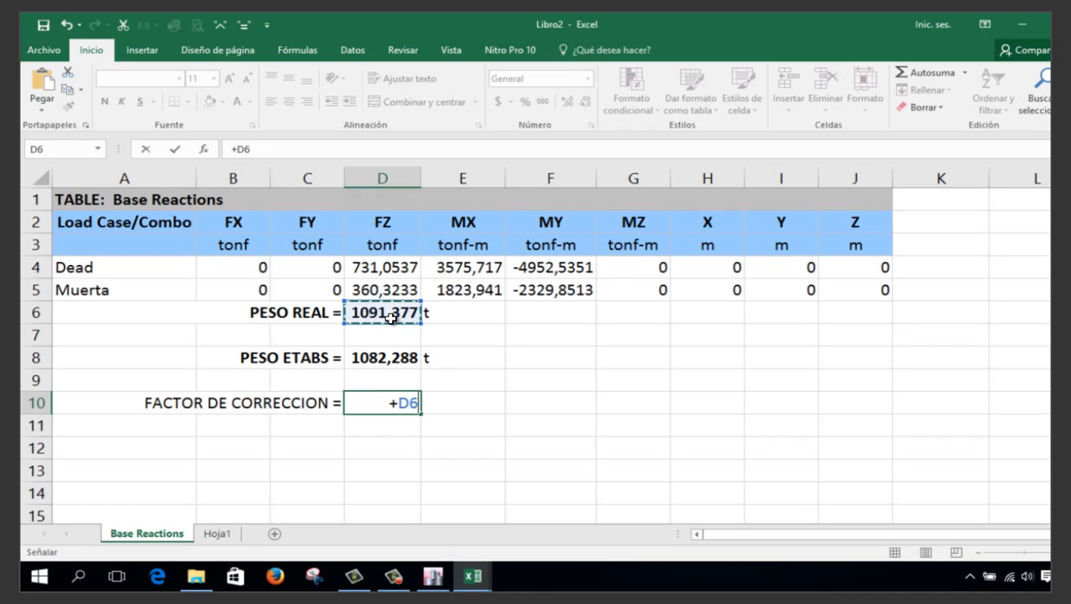
{"action": "type", "text": "/"}
{"action": "left_click", "coordinate": [393, 359]}
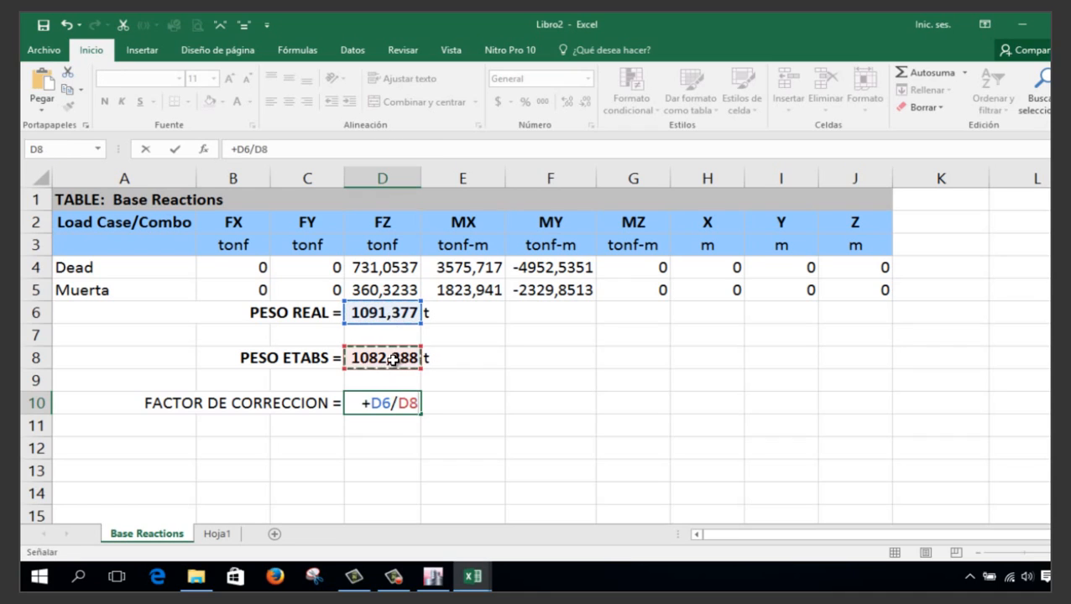
{"action": "key", "text": "Return"}
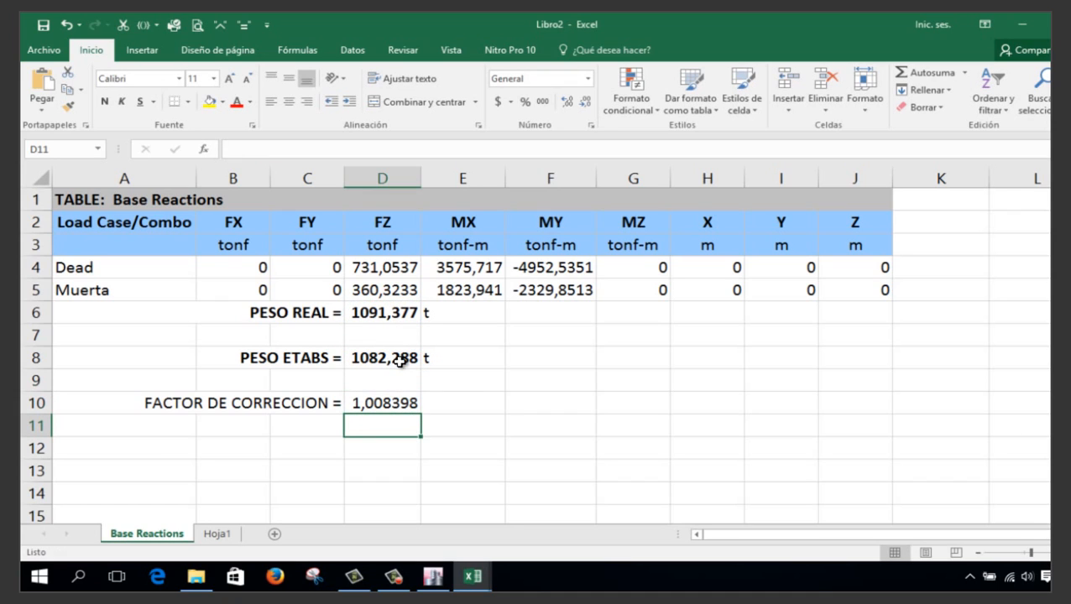
Enter the label "COEF CORTANTE BASAL =" in cell C11 and align it to the right
{"action": "left_click", "coordinate": [317, 429]}
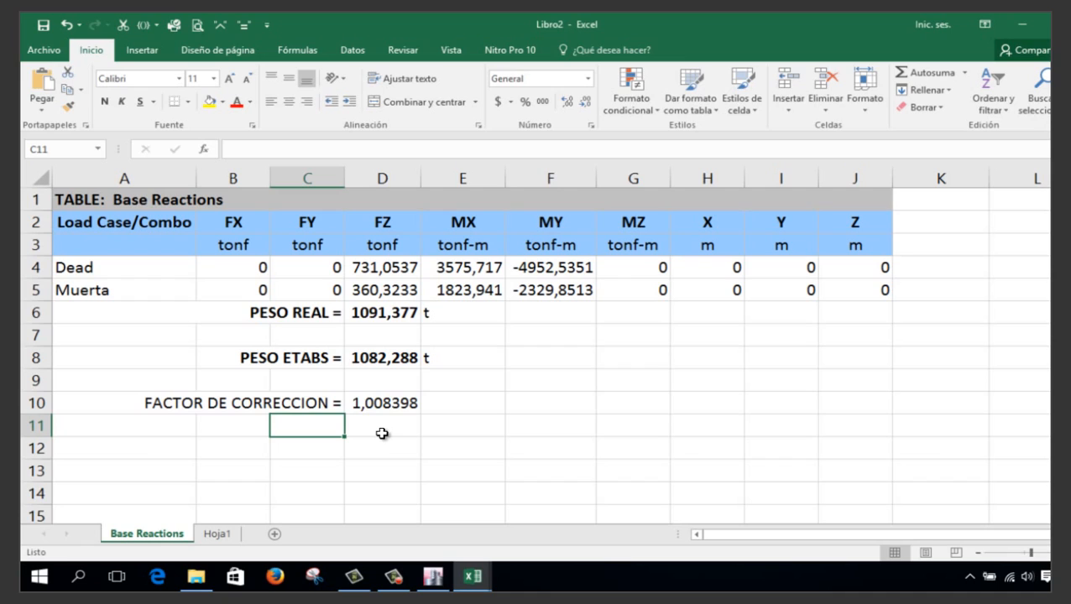
{"action": "type", "text": "COEF"}
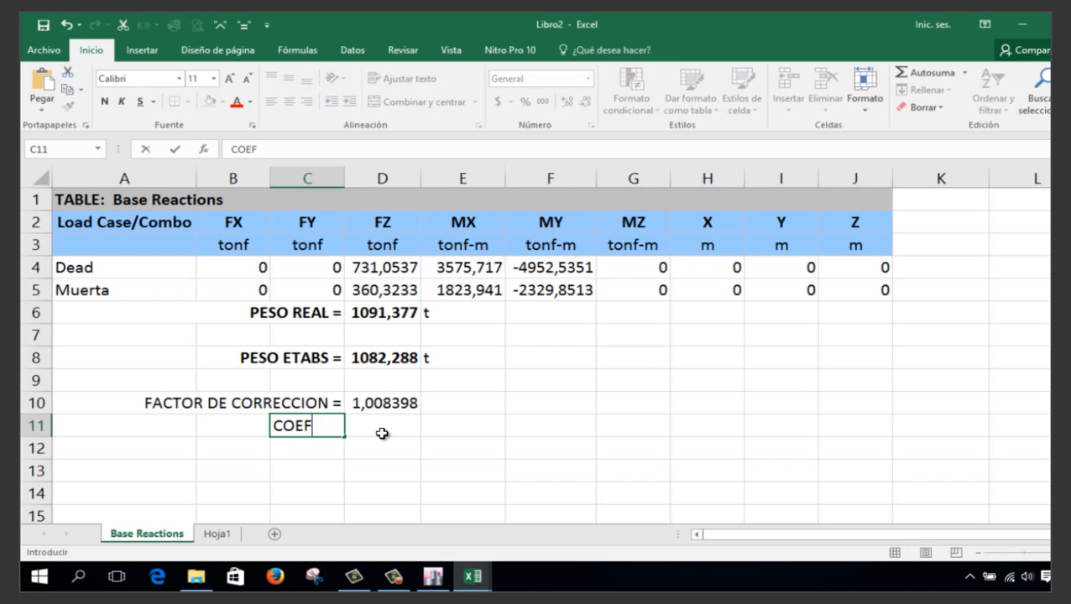
{"action": "type", "text": " CORTANTE B"}
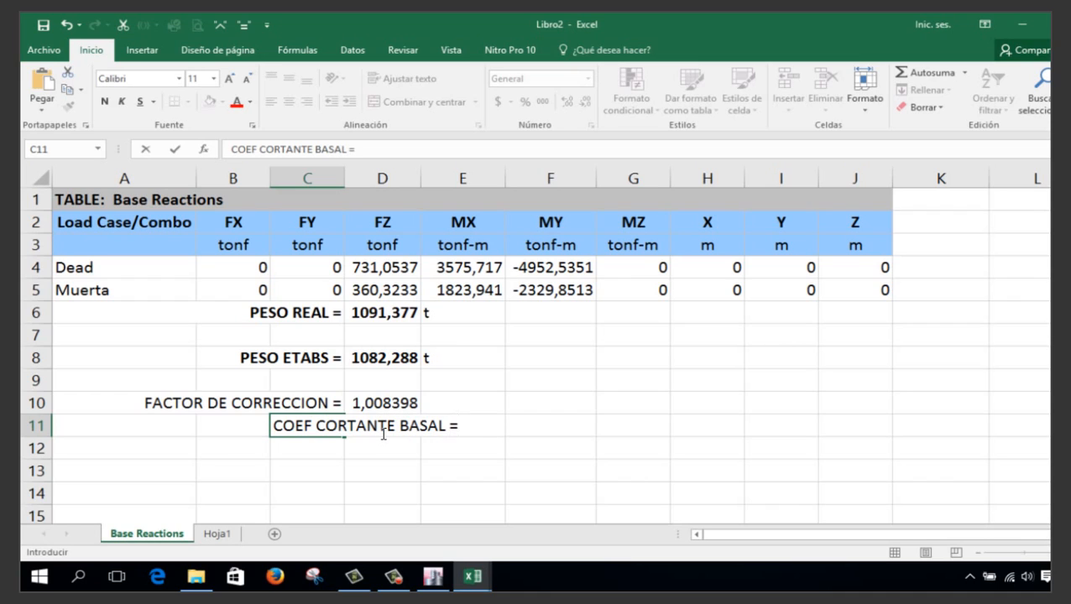
{"action": "type", "text": "ASAL ="}
{"action": "key", "text": "Return"}
{"action": "left_click", "coordinate": [317, 426]}
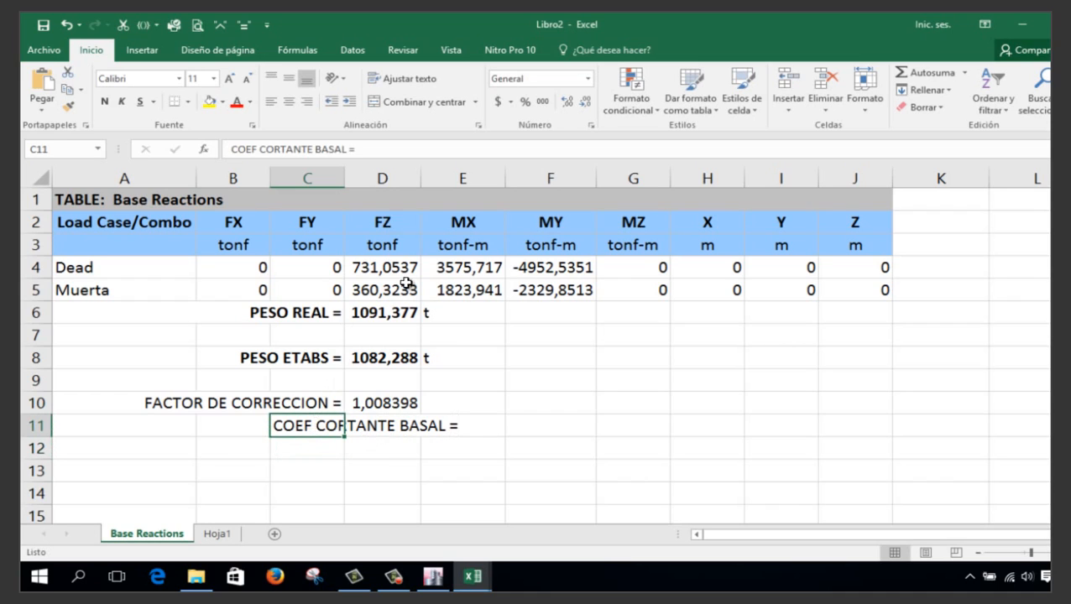
{"action": "left_click", "coordinate": [308, 102]}
Enter 0,126 as the base shear coefficient in cell D11
{"action": "left_click", "coordinate": [370, 424]}
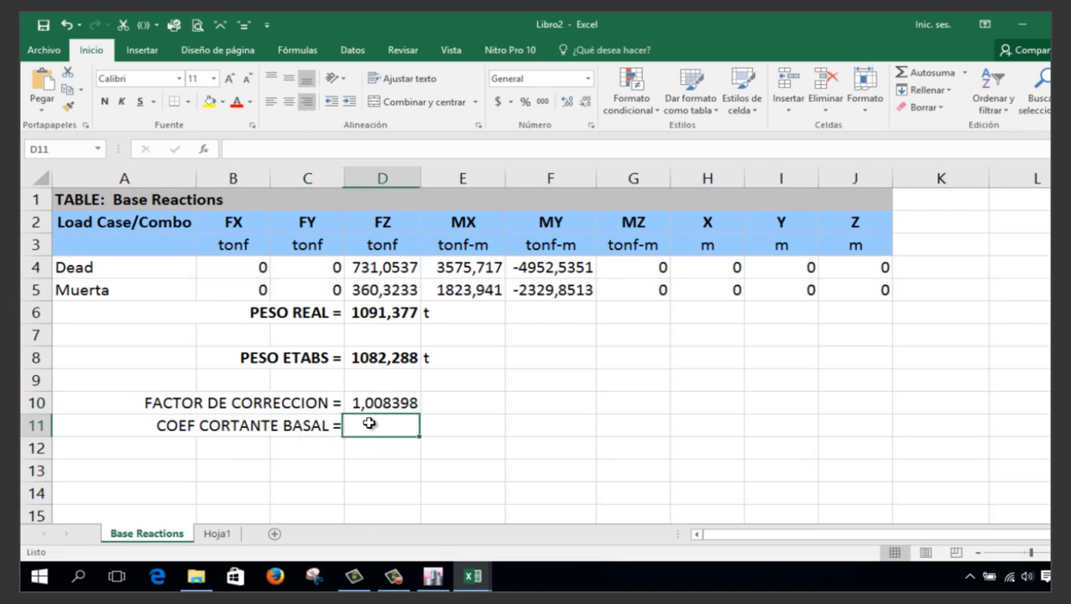
{"action": "type", "text": "0,126"}
{"action": "key", "text": "Return"}
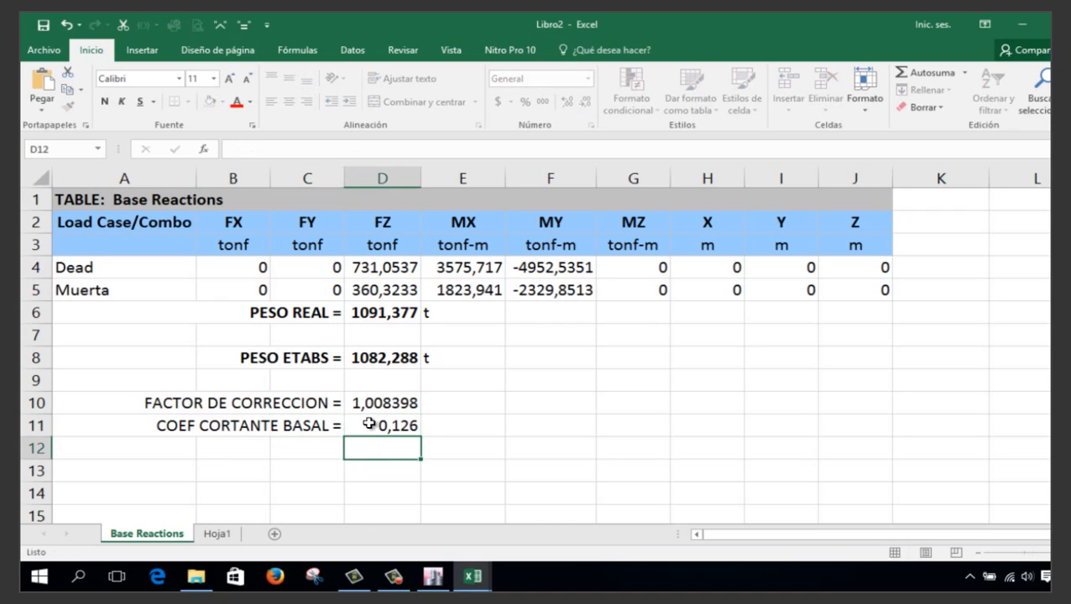
Enter the label "COEF CORTANTE BASAL CORREGIDO =" in cell C13 and align it to the right
{"action": "scroll", "coordinate": [327, 423], "scroll_direction": "down", "scroll_amount": 1}
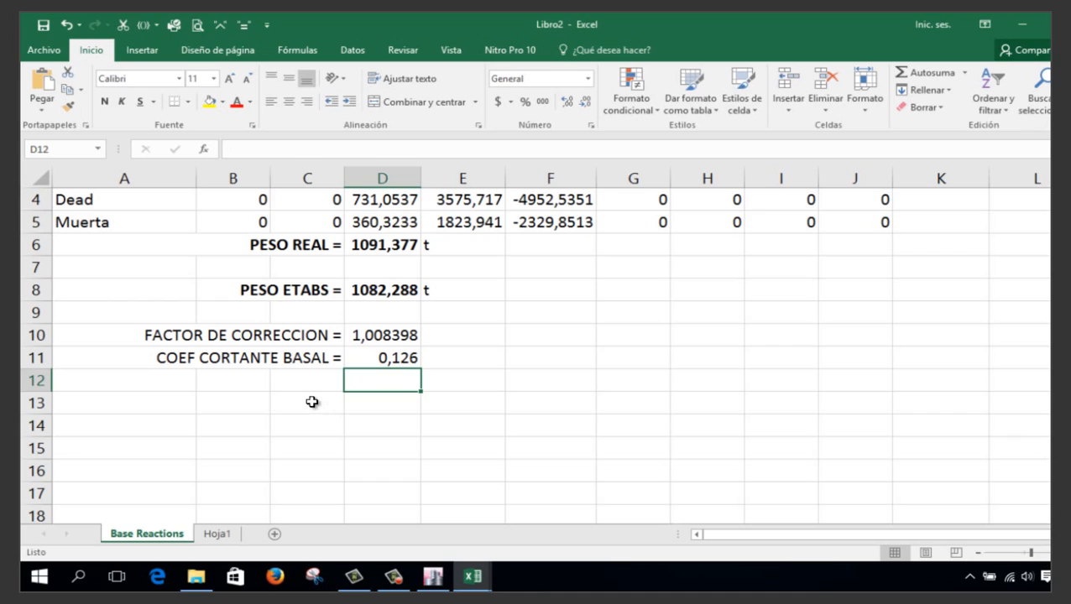
{"action": "left_click", "coordinate": [309, 402]}
{"action": "type", "text": "COE"}
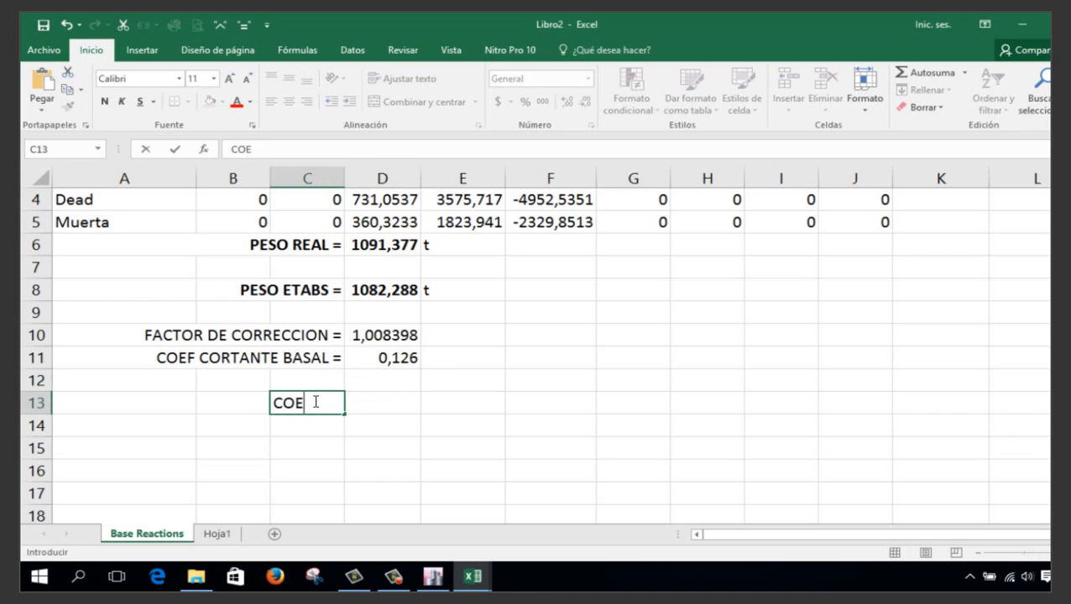
{"action": "type", "text": "F CORTANT"}
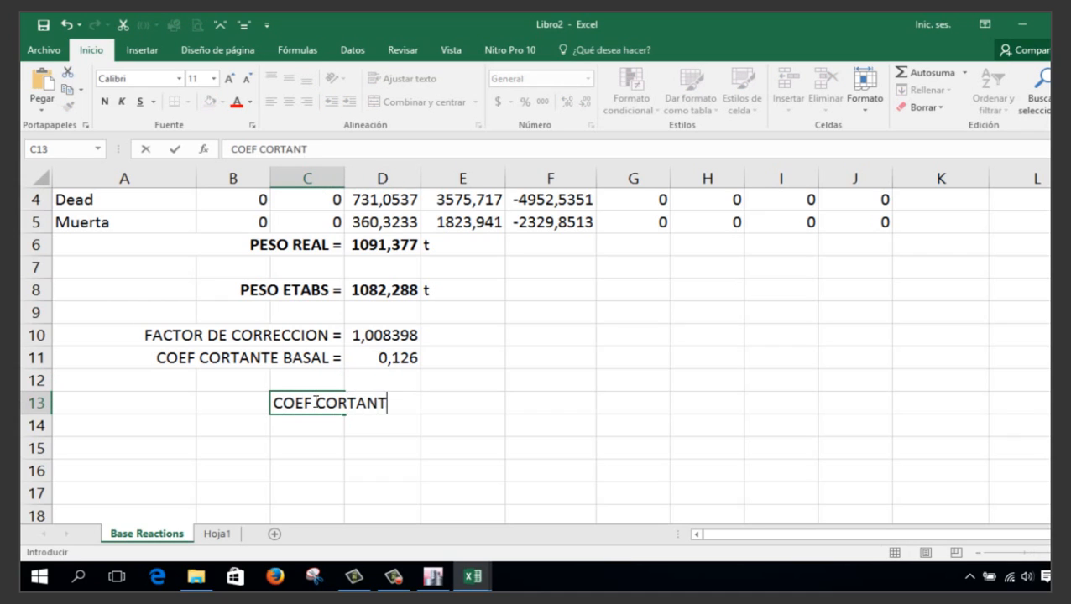
{"action": "type", "text": "E BASAL C"}
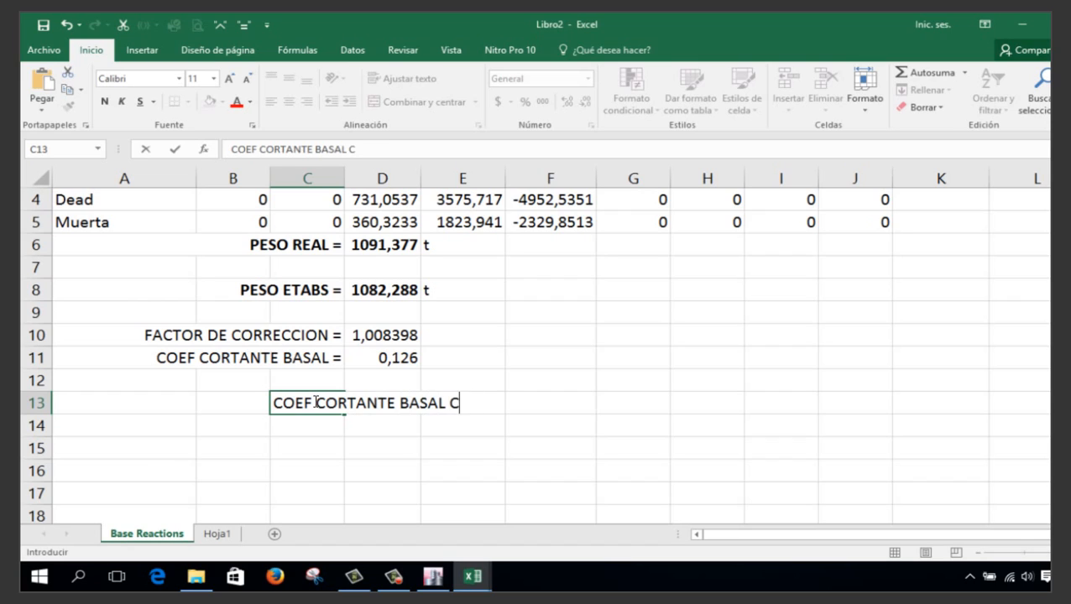
{"action": "type", "text": "ORREGIDO ="}
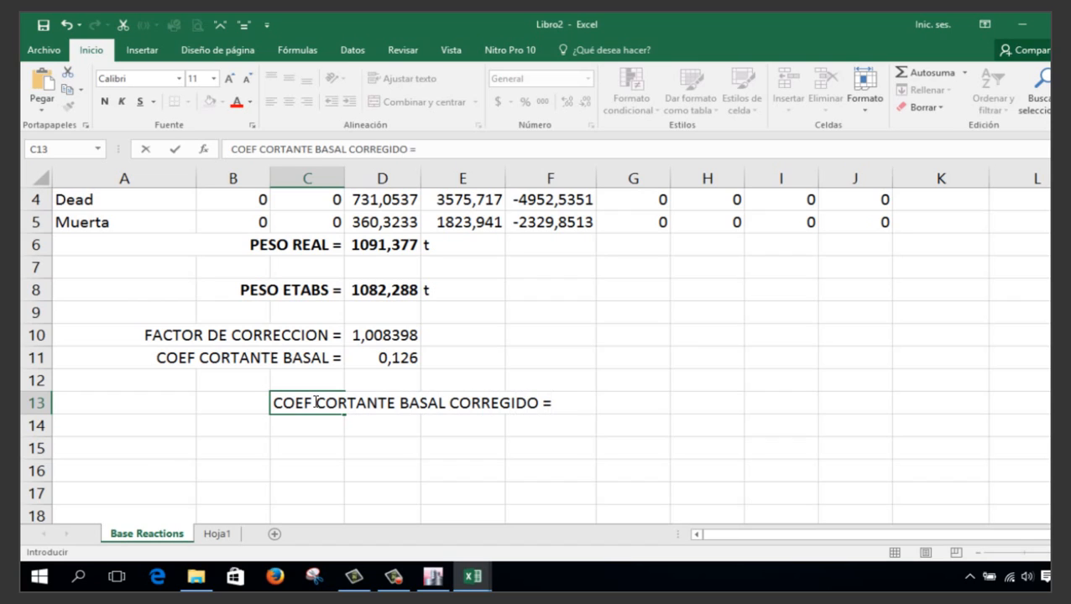
{"action": "key", "text": "Return"}
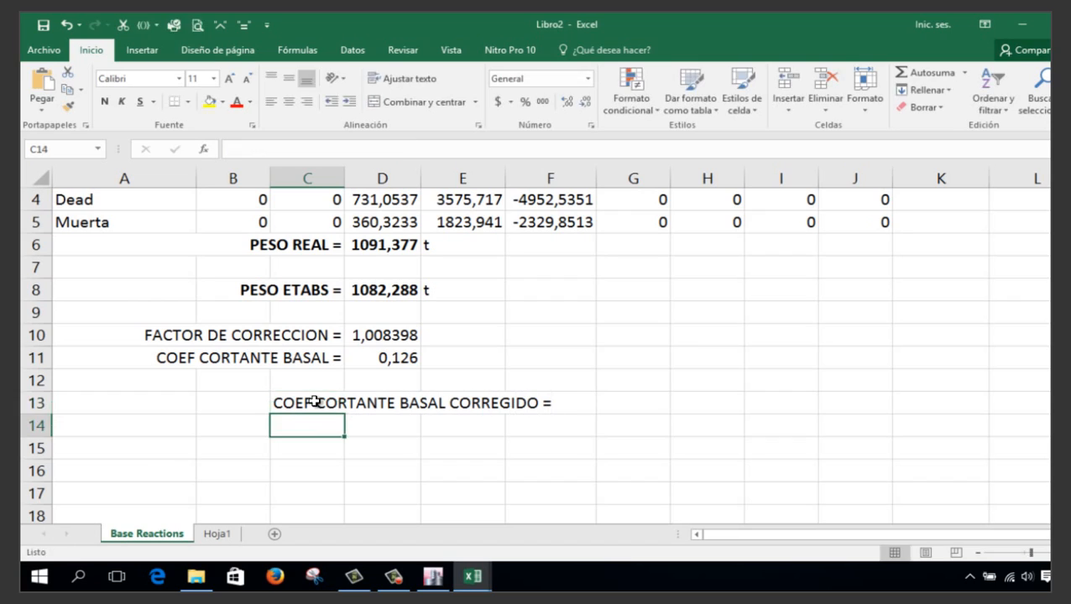
{"action": "left_click", "coordinate": [310, 401]}
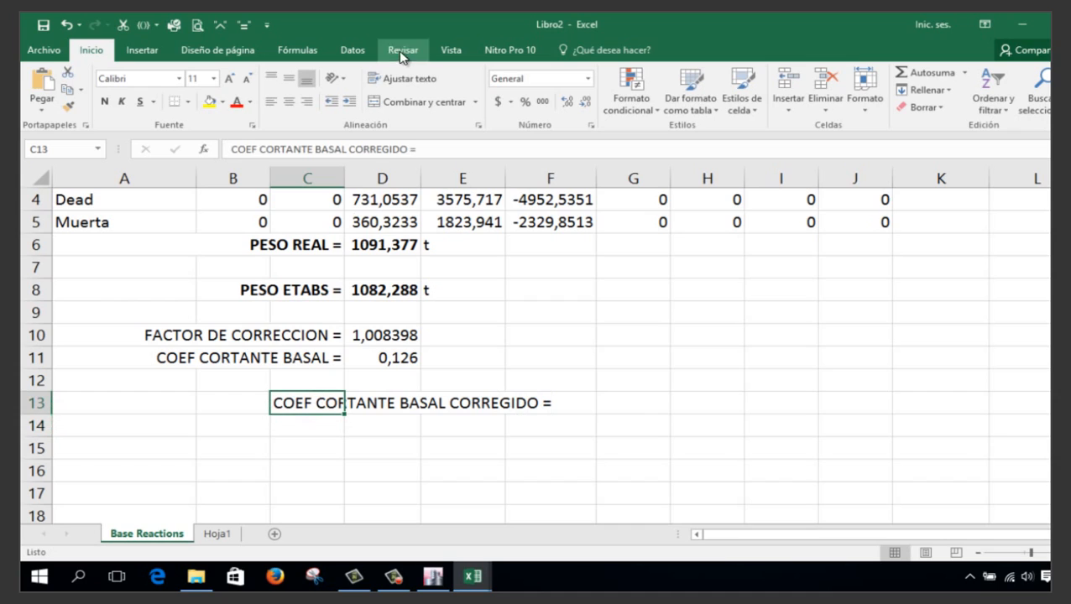
{"action": "left_click", "coordinate": [307, 102]}
Calculate the corrected base shear coefficient in D13 as coefficient times correction factor with the formula +D11*D10
{"action": "left_click", "coordinate": [386, 403]}
{"action": "type", "text": "+"}
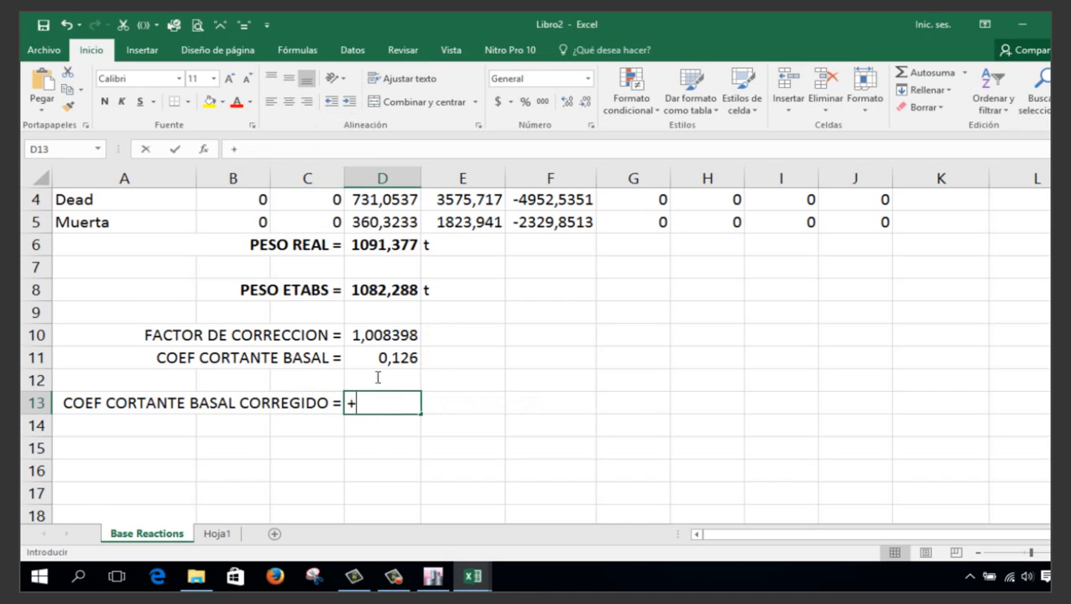
{"action": "left_click", "coordinate": [383, 360]}
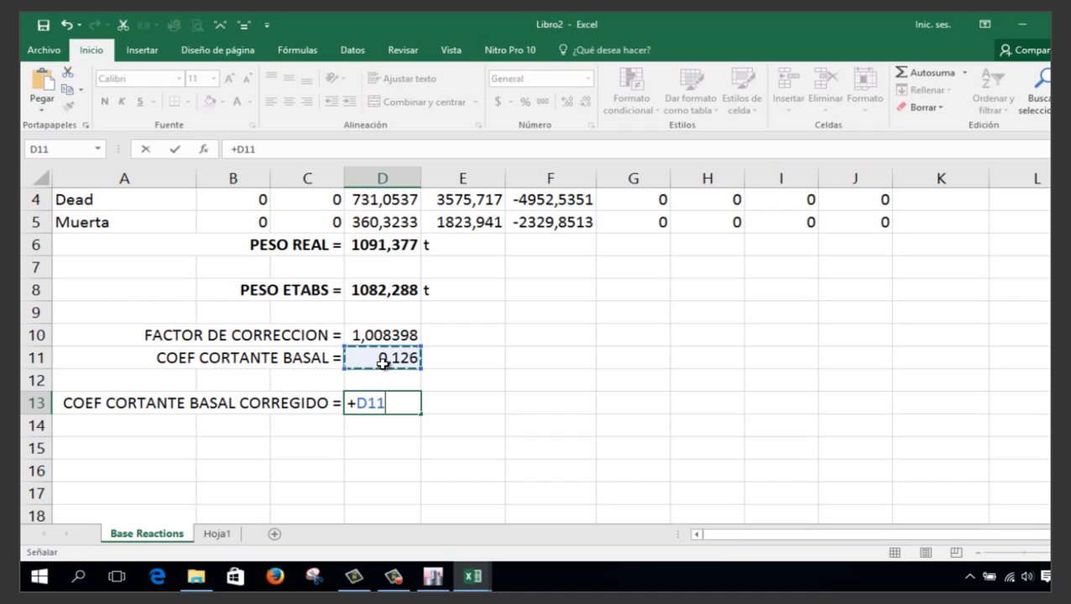
{"action": "type", "text": "*"}
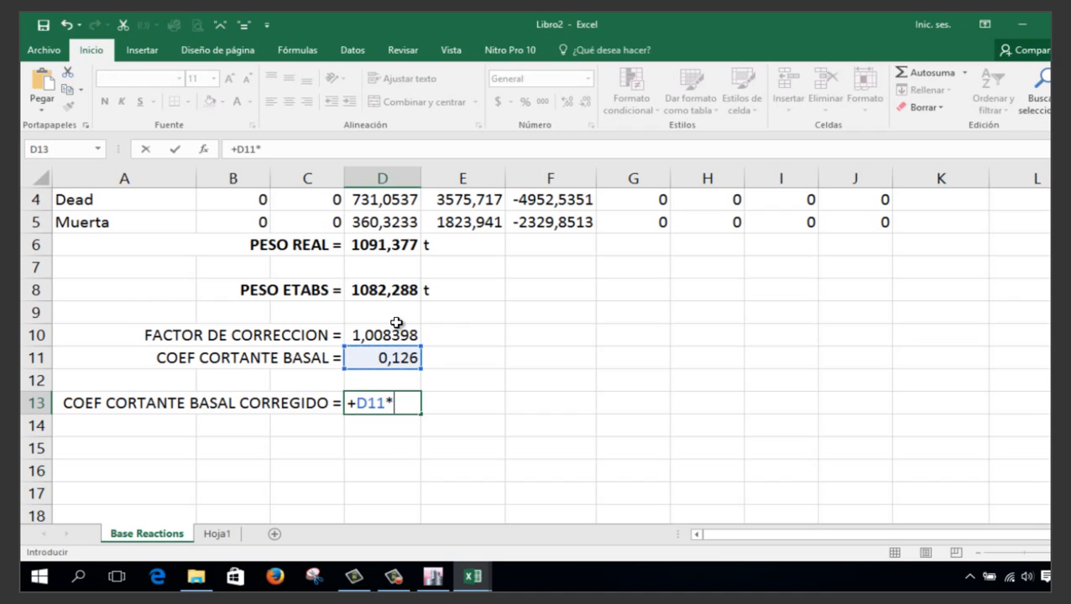
{"action": "left_click", "coordinate": [395, 332]}
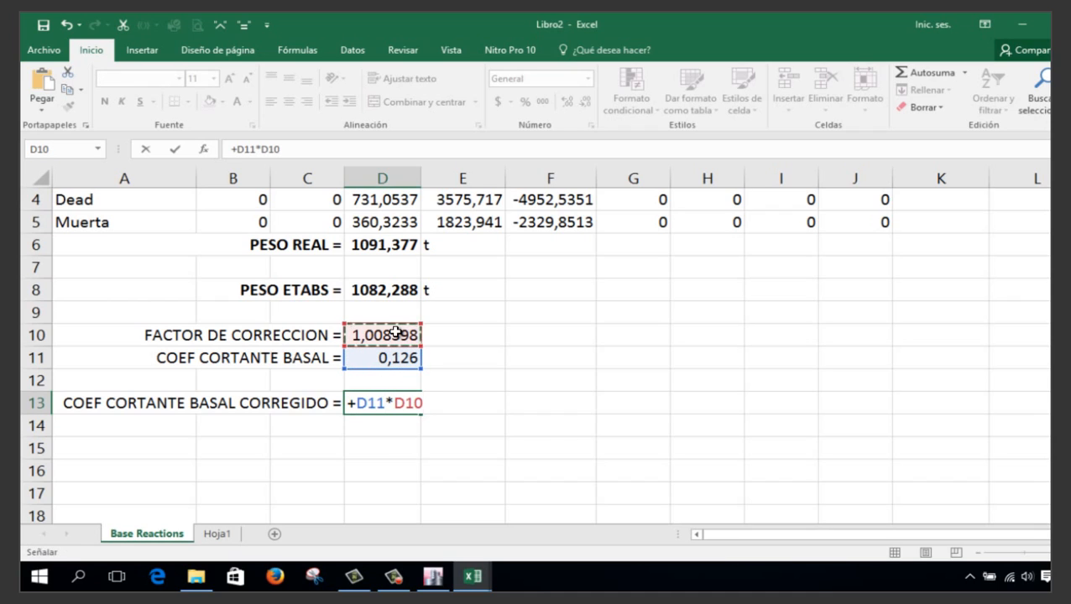
{"action": "key", "text": "Return"}
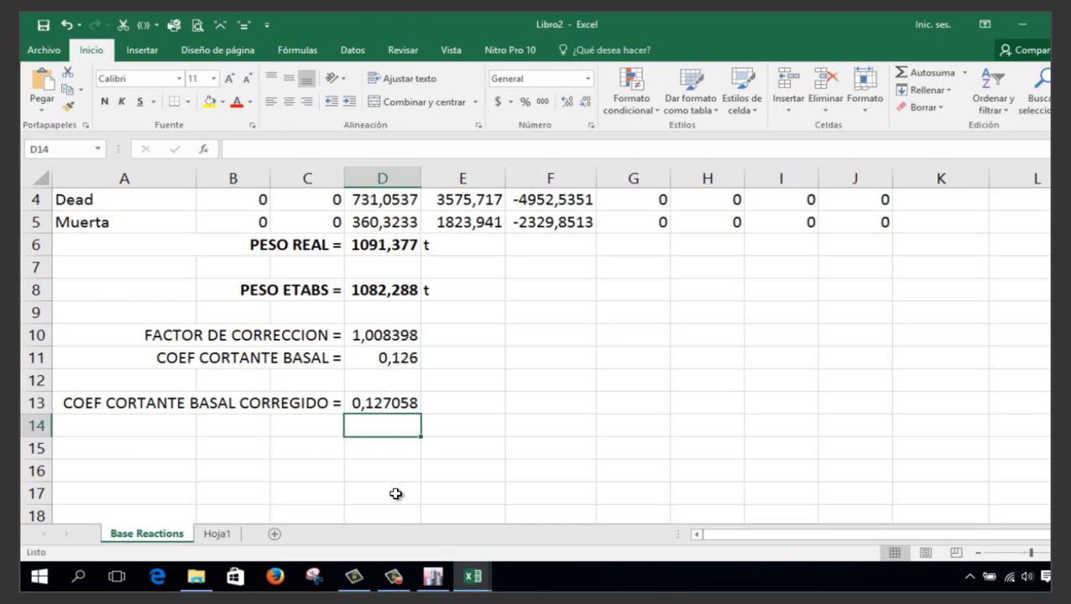
Switch to ETABS and unlock the analysed model for editing
{"action": "left_click", "coordinate": [433, 576]}
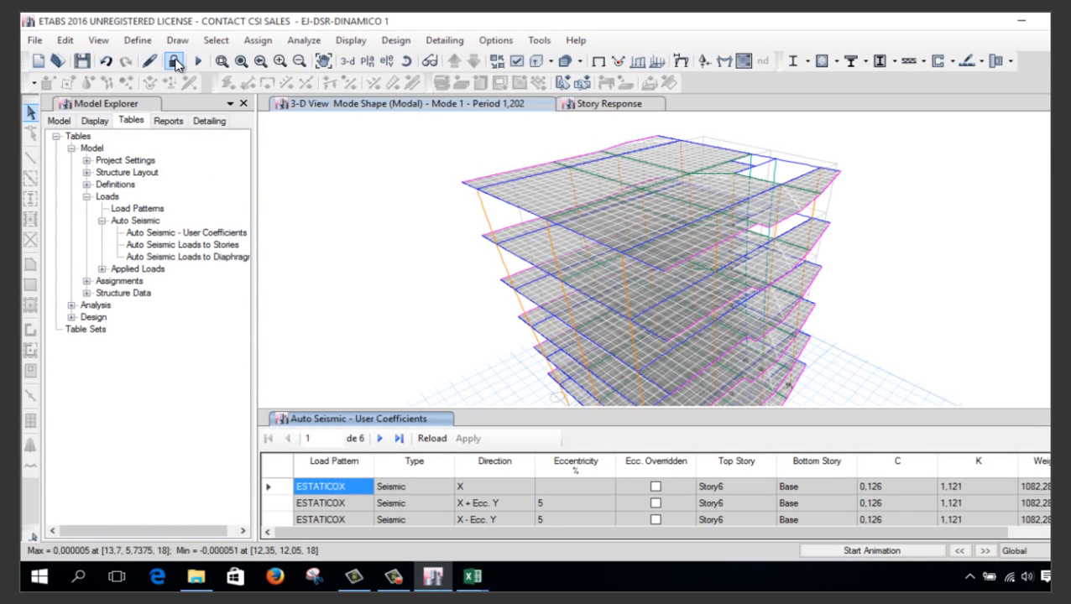
{"action": "left_click", "coordinate": [174, 61]}
{"action": "left_click", "coordinate": [585, 351]}
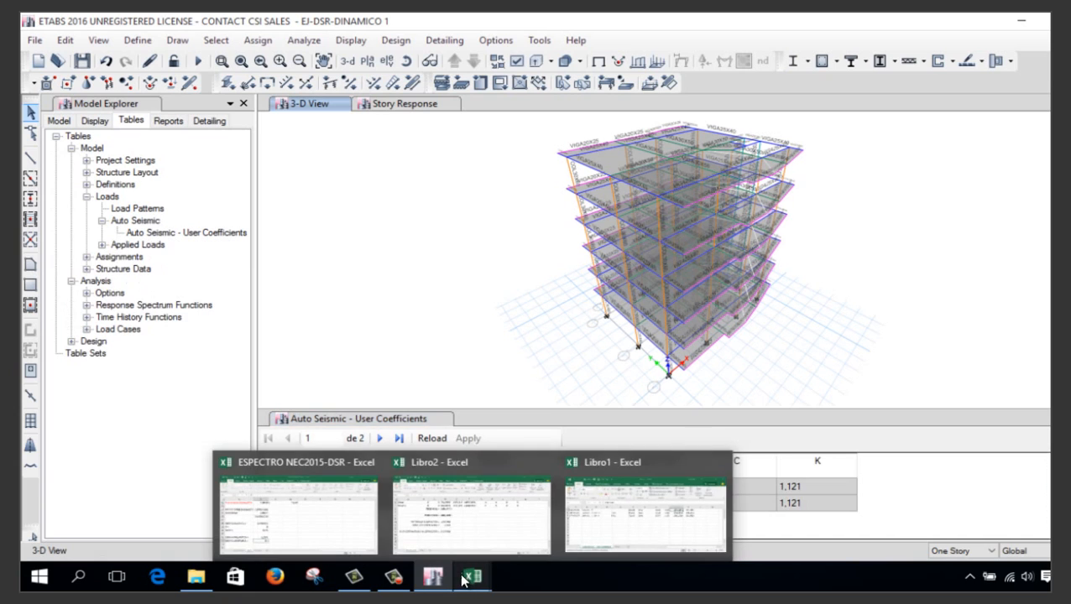
Switch to the Libro2 workbook in Excel and copy the corrected base shear coefficient from cell D13
{"action": "mouse_move", "coordinate": [501, 577]}
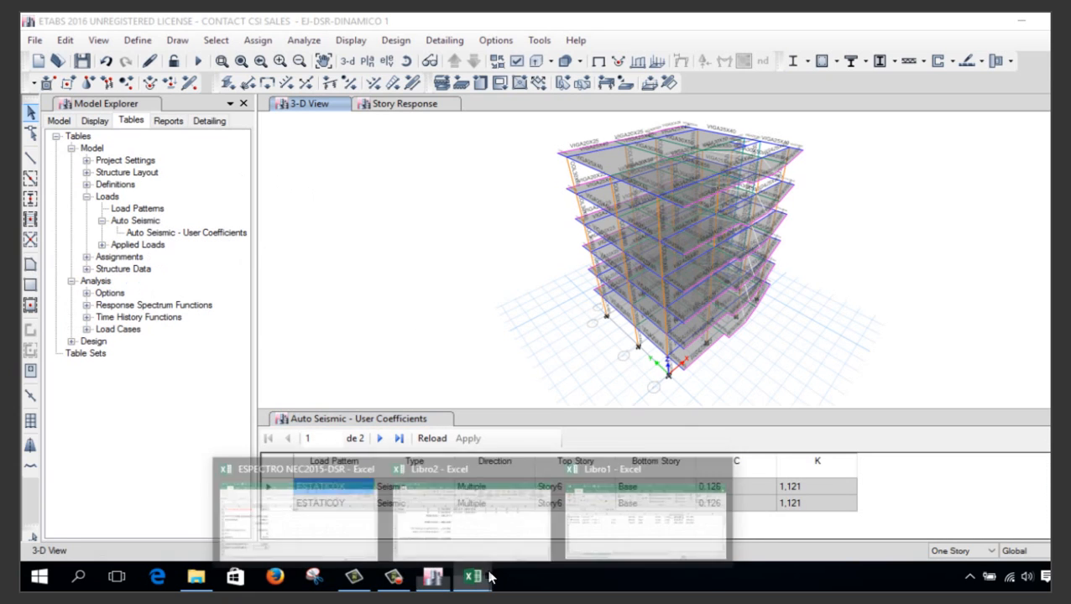
{"action": "left_click", "coordinate": [599, 527]}
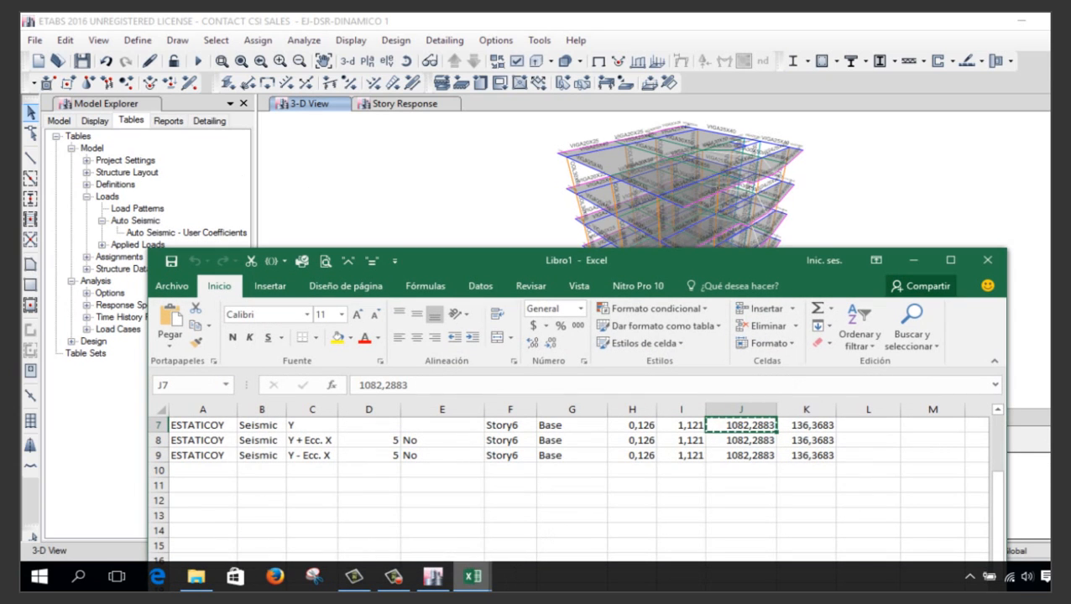
{"action": "mouse_move", "coordinate": [470, 578]}
{"action": "left_click", "coordinate": [460, 529]}
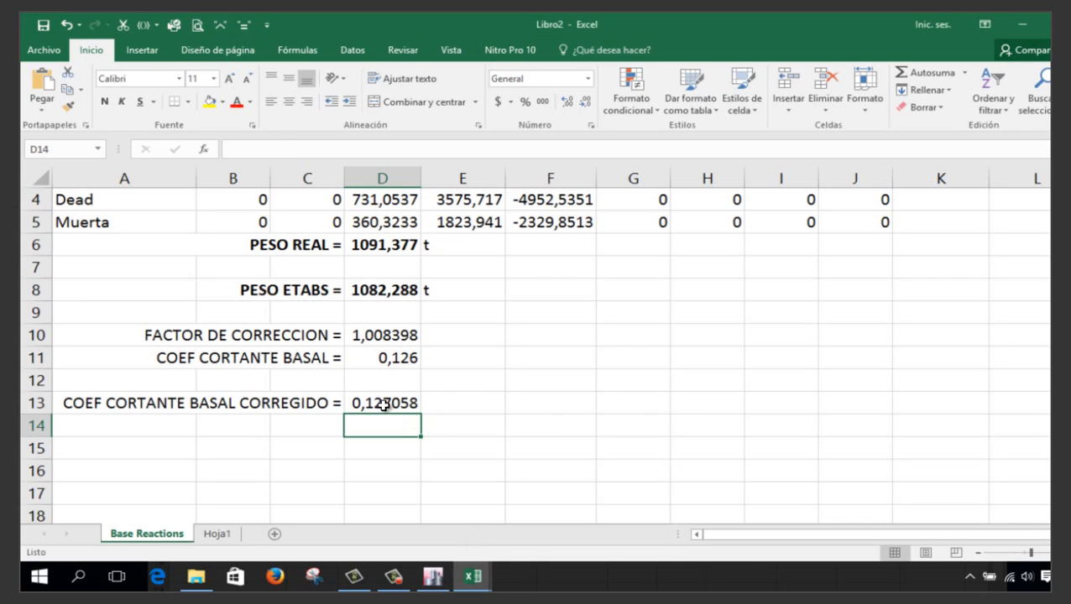
{"action": "left_click", "coordinate": [383, 403]}
{"action": "key", "text": "ctrl+c"}
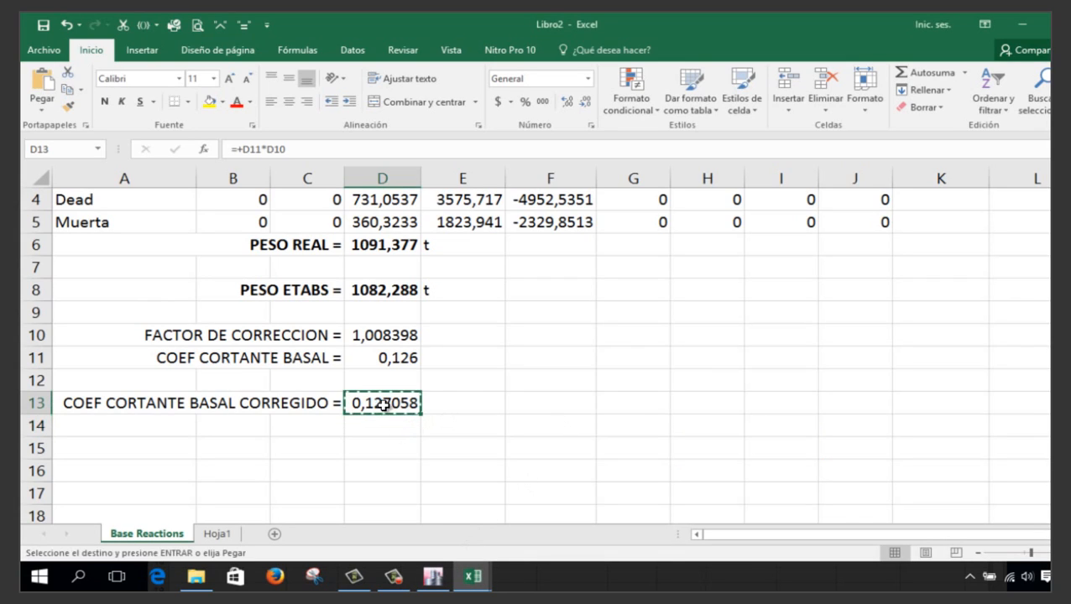
Return to ETABS and paste the copied 0,127058106 as Base Shear Coefficient C of the ESTATICOX load pattern
{"action": "left_click", "coordinate": [432, 576]}
{"action": "left_click", "coordinate": [138, 39]}
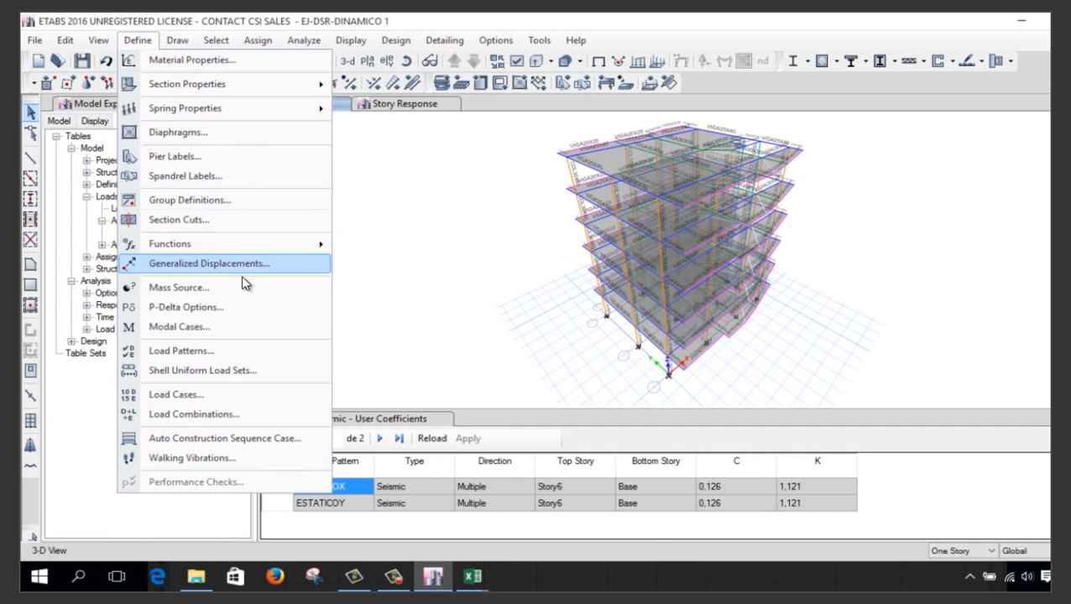
{"action": "left_click", "coordinate": [180, 351]}
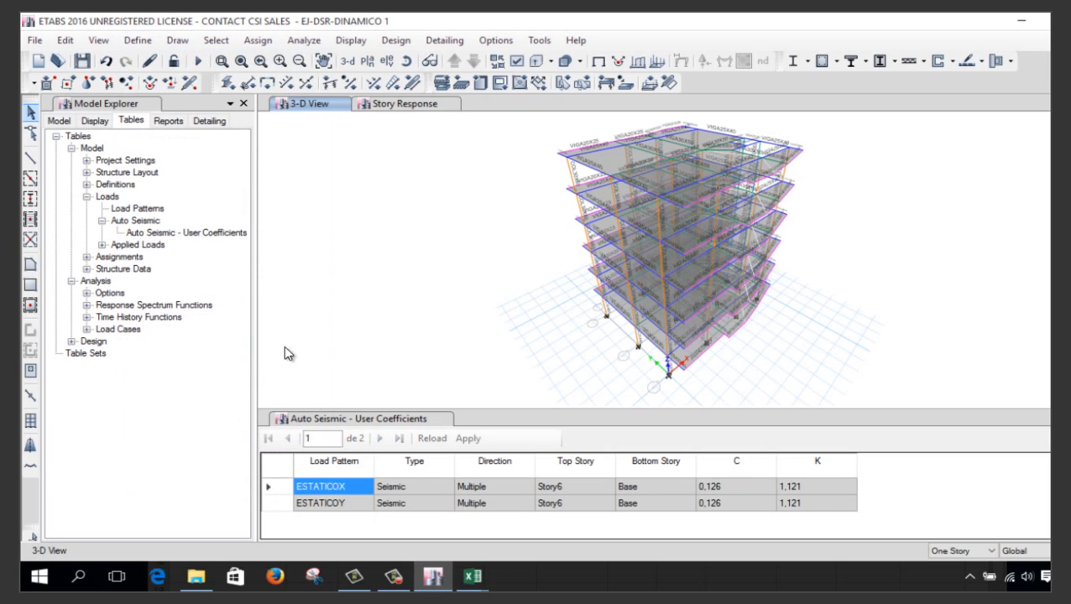
{"action": "left_click", "coordinate": [646, 300]}
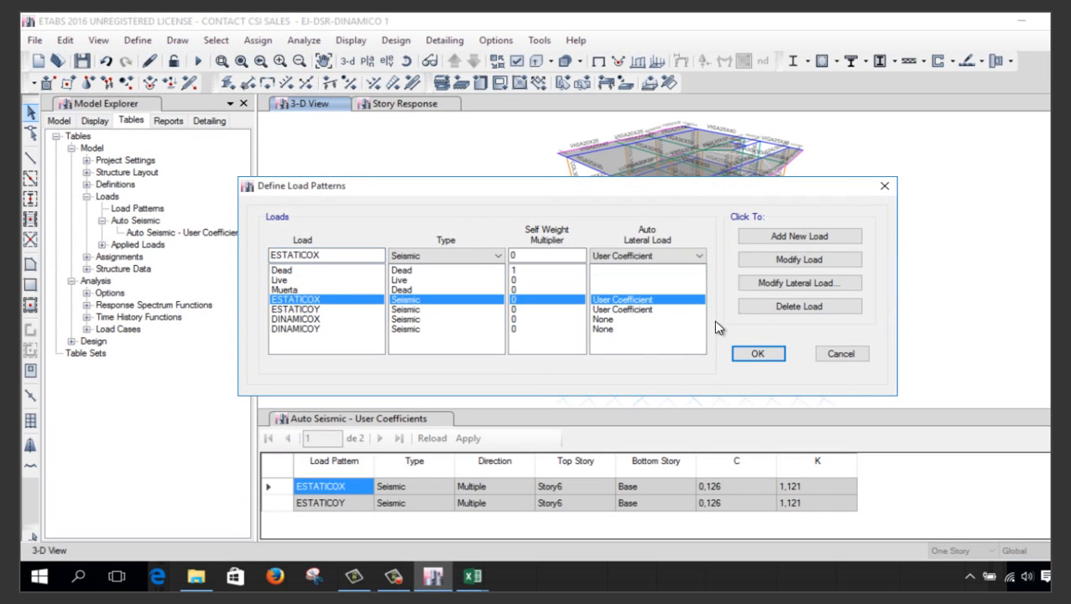
{"action": "left_click", "coordinate": [803, 285]}
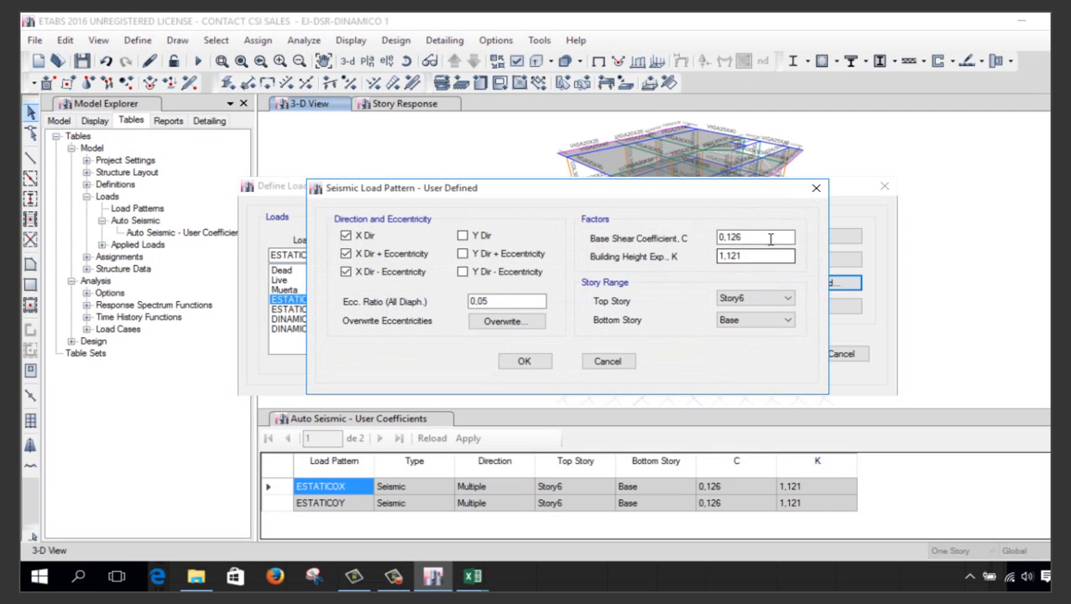
{"action": "double_click", "coordinate": [765, 237]}
{"action": "key", "text": "ctrl+v"}
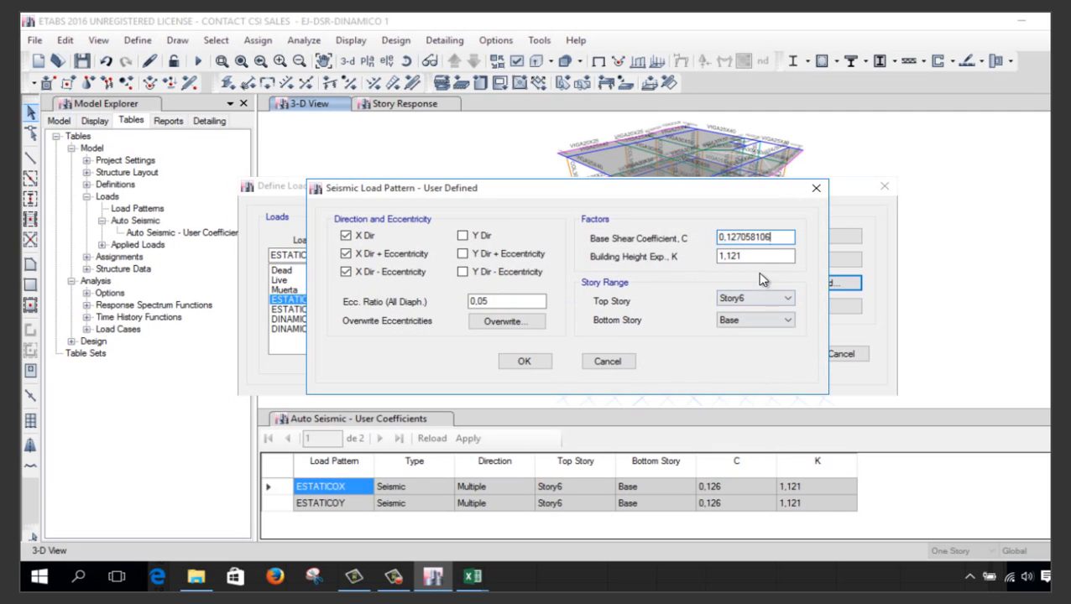
{"action": "left_click", "coordinate": [536, 361]}
Paste 0,127058106 as Base Shear Coefficient C of the ESTATICOY load pattern, accept the load patterns and run the analysis
{"action": "left_click", "coordinate": [659, 309]}
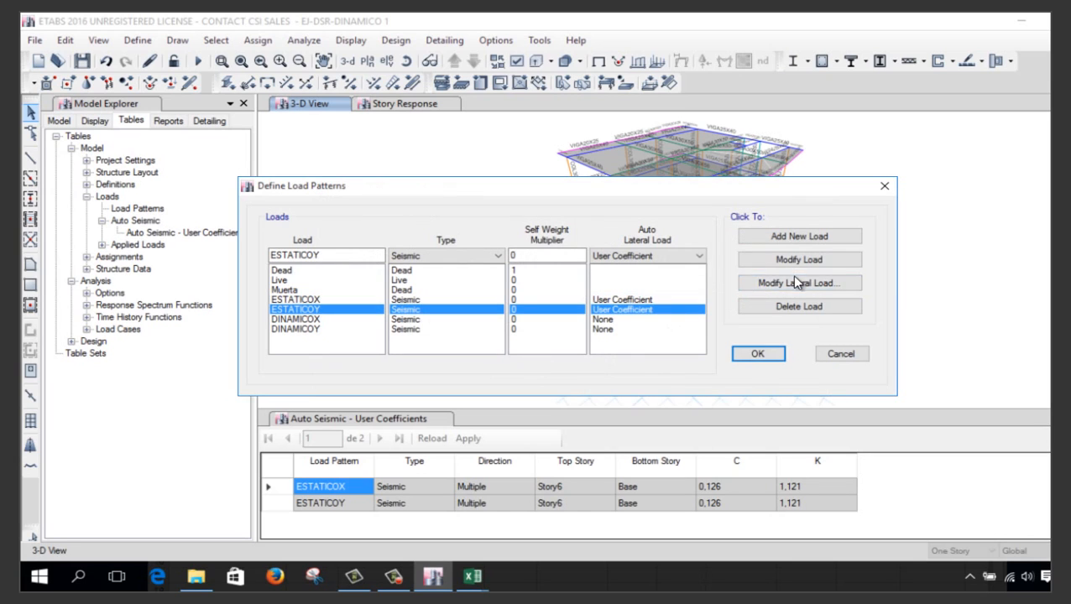
{"action": "left_click", "coordinate": [755, 283]}
{"action": "key", "text": "shift+Tab"}
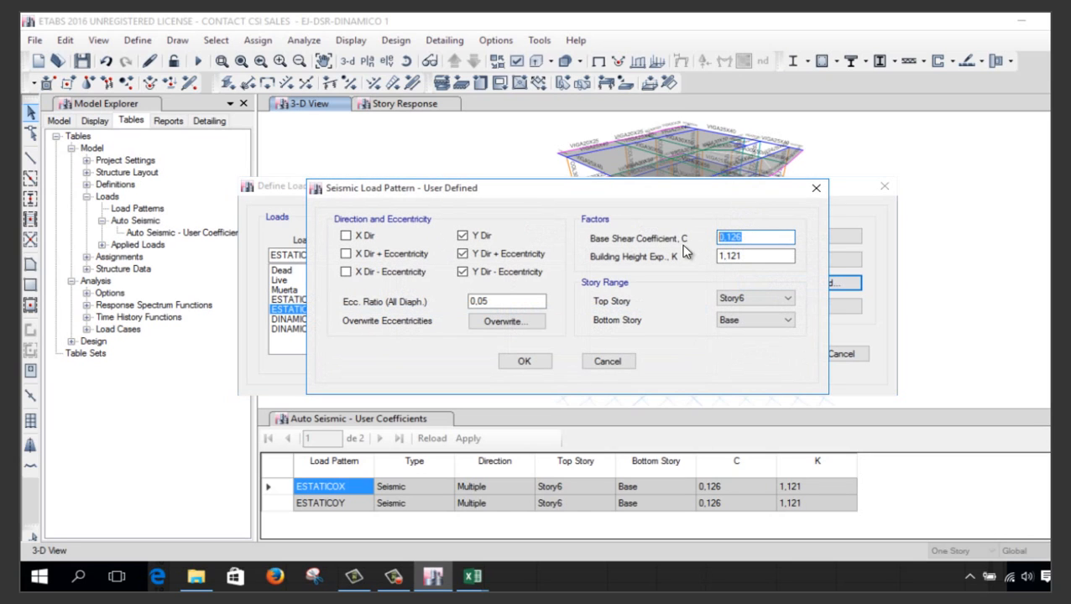
{"action": "key", "text": "ctrl+v"}
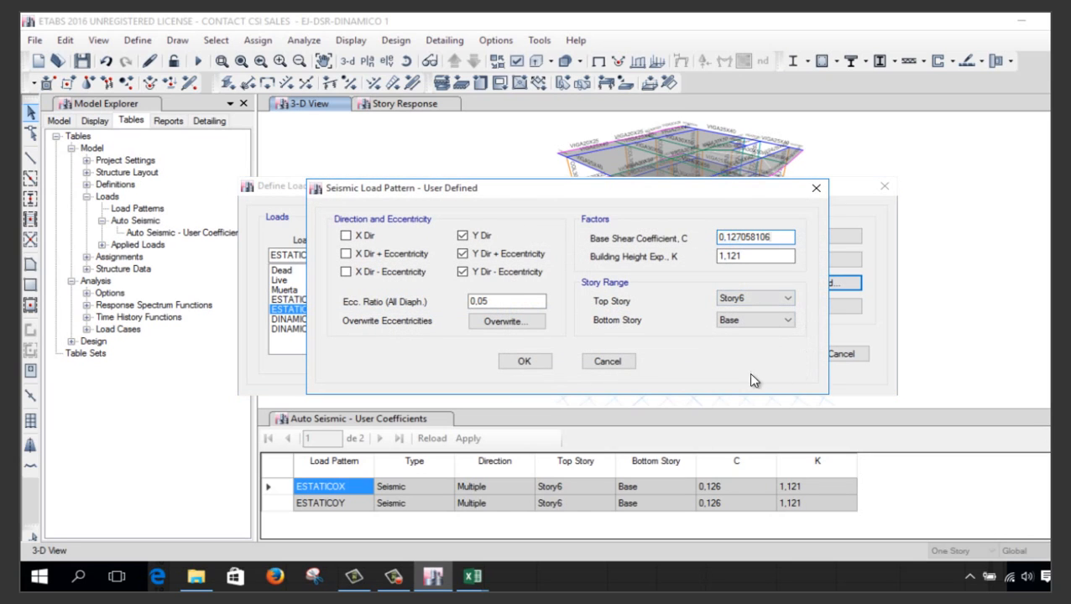
{"action": "left_click", "coordinate": [533, 363]}
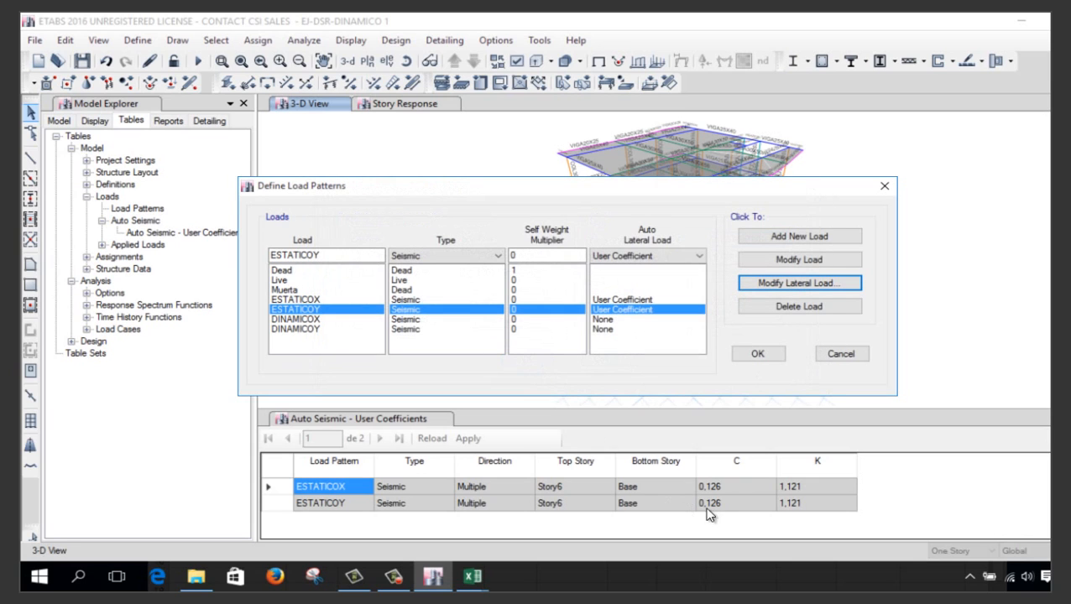
{"action": "left_click", "coordinate": [758, 356]}
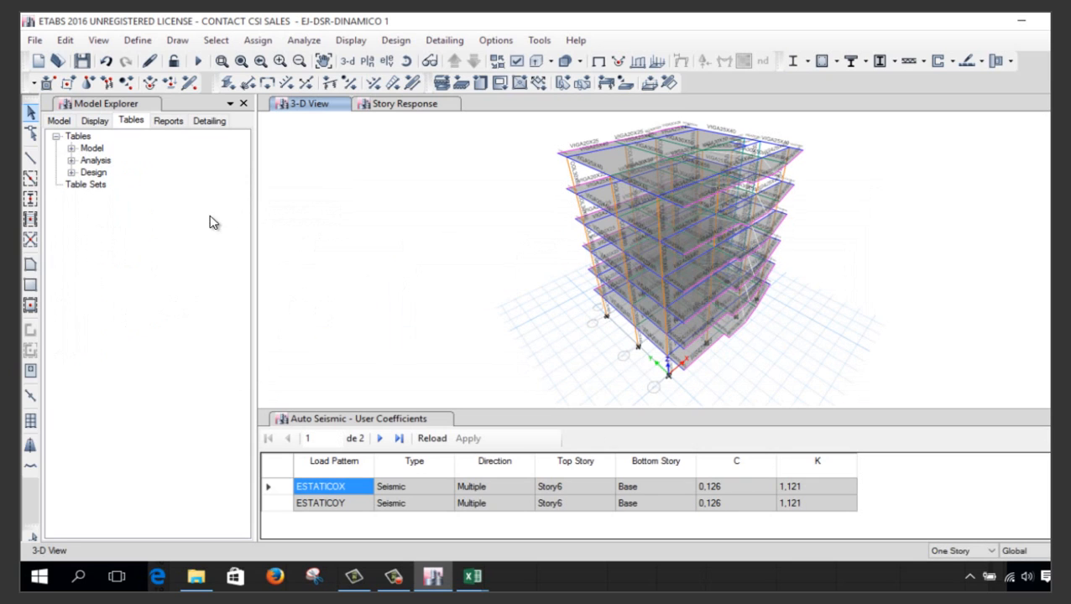
{"action": "left_click", "coordinate": [197, 60]}
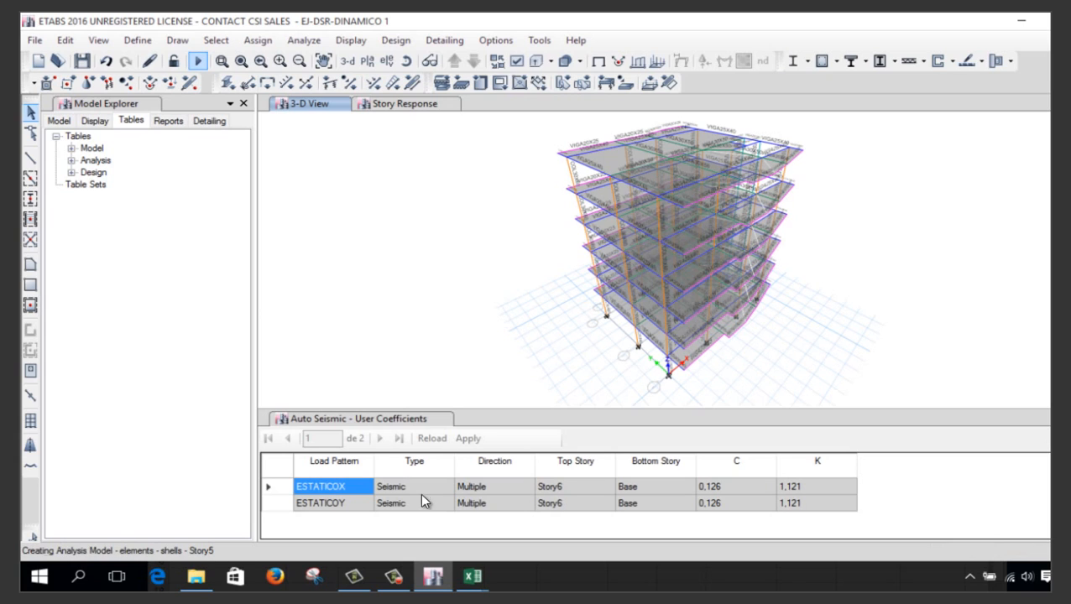
Switch to the Libro2 workbook in Excel and enter the label "CORTANTE BASAL REAL =" in cell C15
{"action": "mouse_move", "coordinate": [475, 577]}
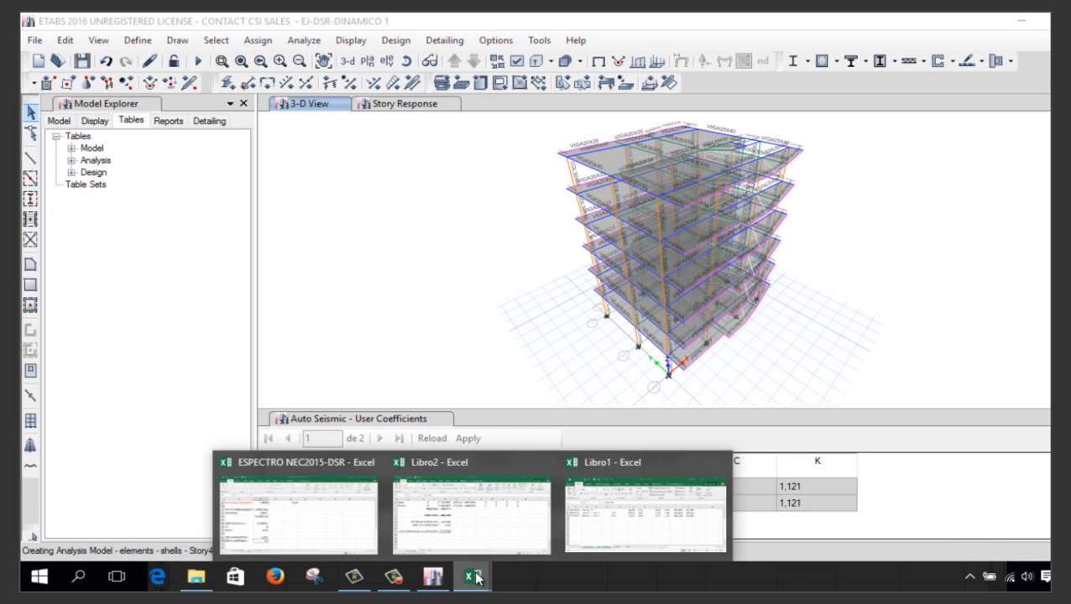
{"action": "left_click", "coordinate": [493, 519]}
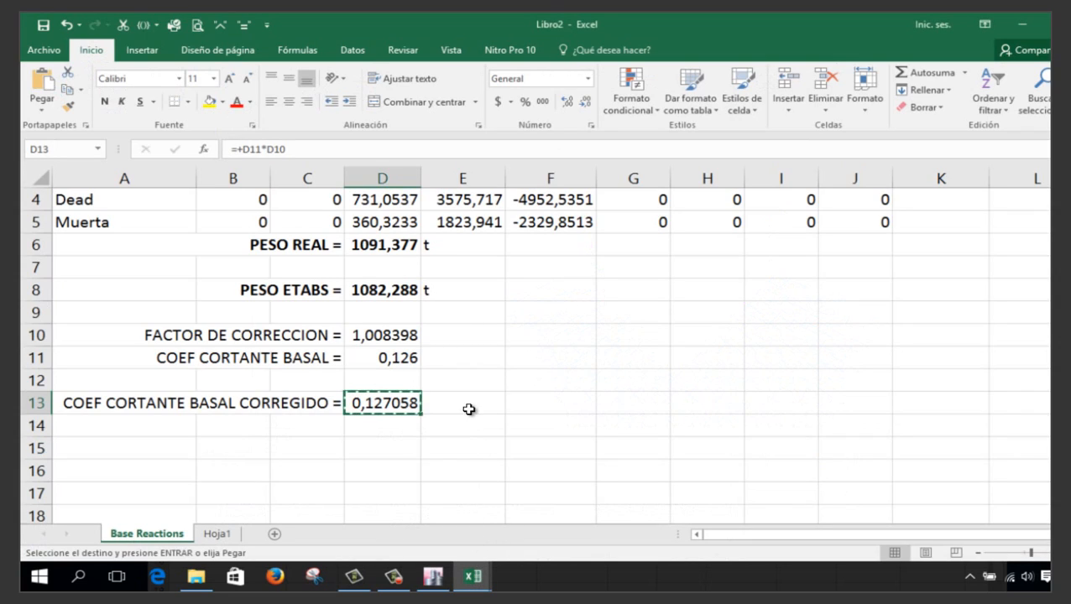
{"action": "key", "text": "Escape"}
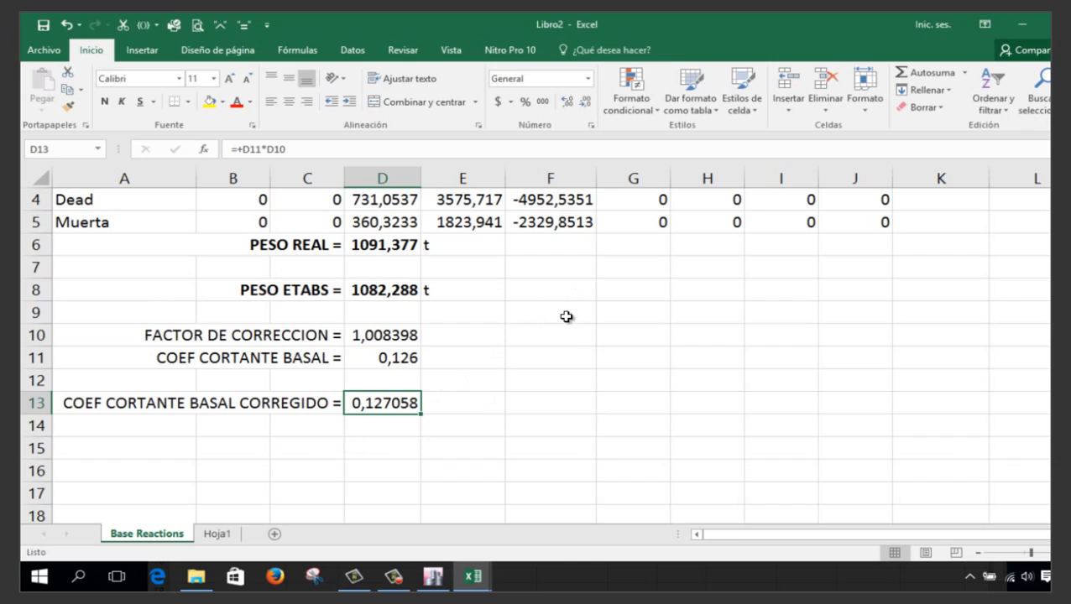
{"action": "left_click", "coordinate": [361, 450]}
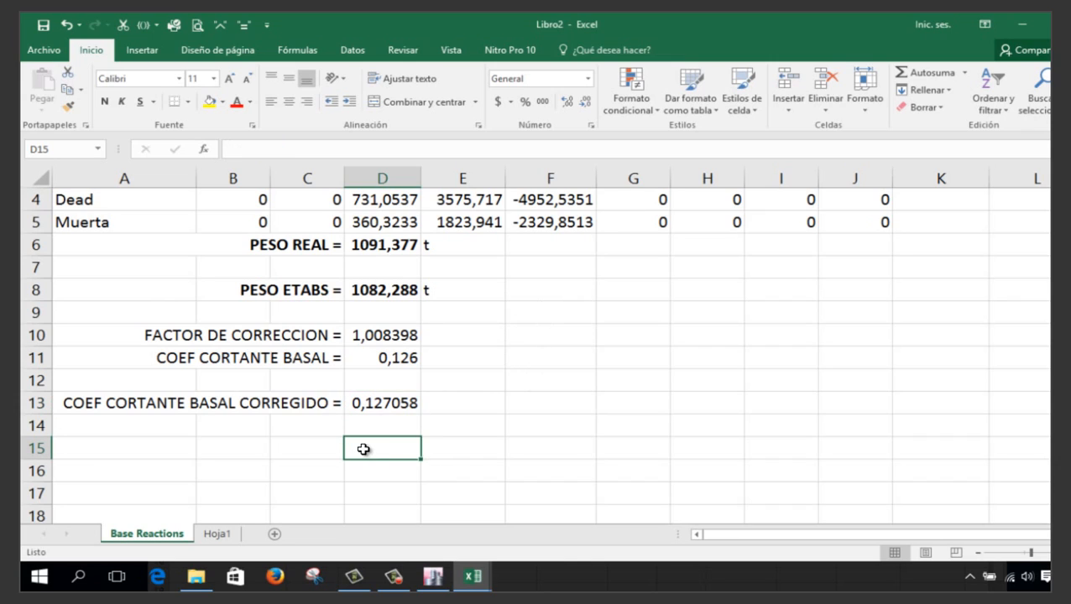
{"action": "left_click", "coordinate": [307, 446]}
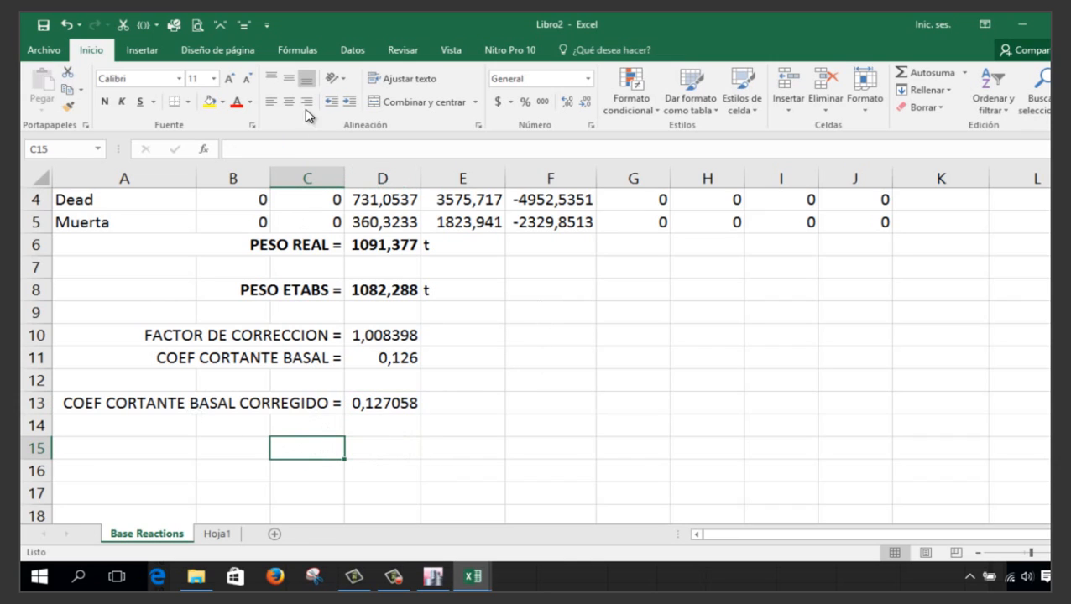
{"action": "type", "text": "COR"}
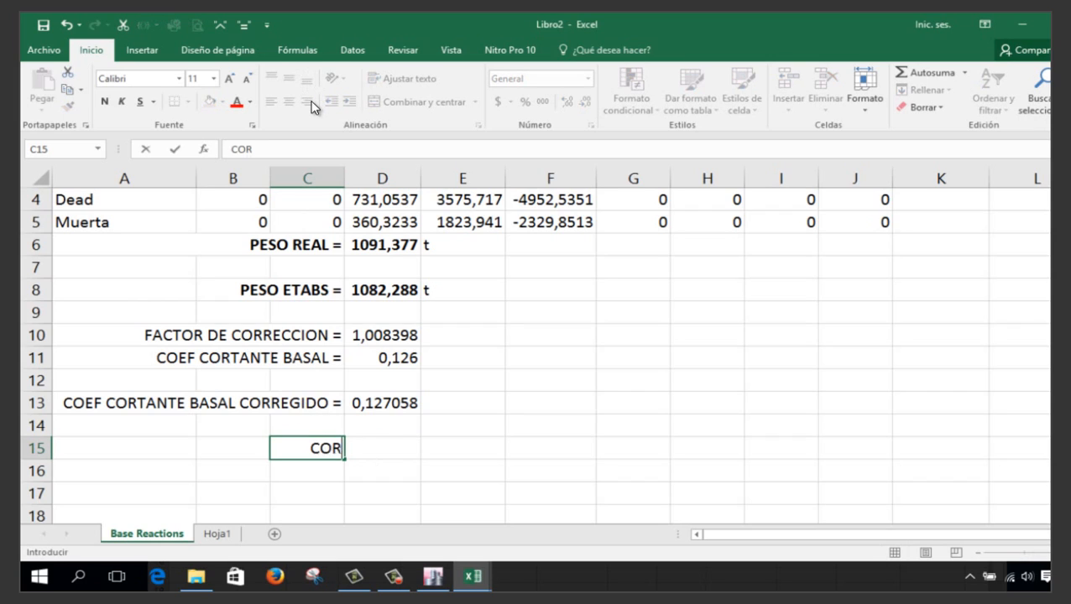
{"action": "type", "text": "TANTE BAS"}
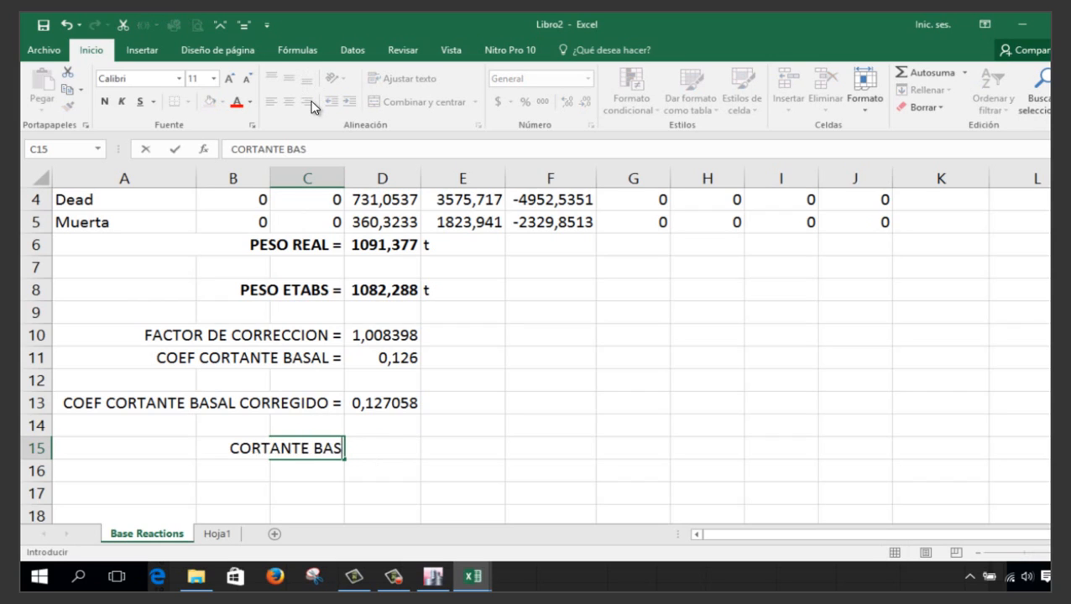
{"action": "type", "text": "AL REAL ="}
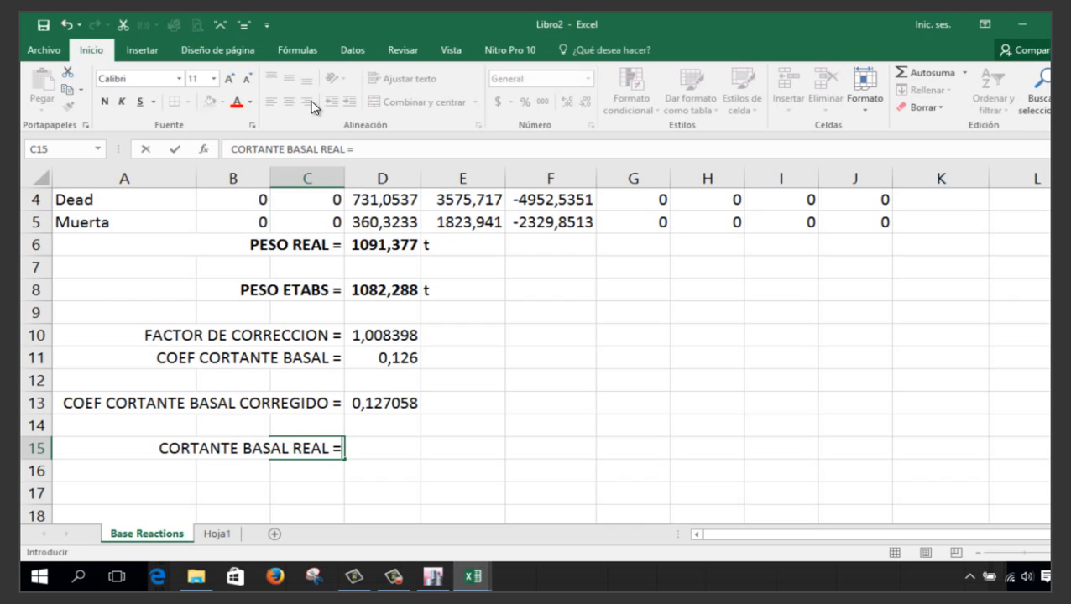
{"action": "key", "text": "Up"}
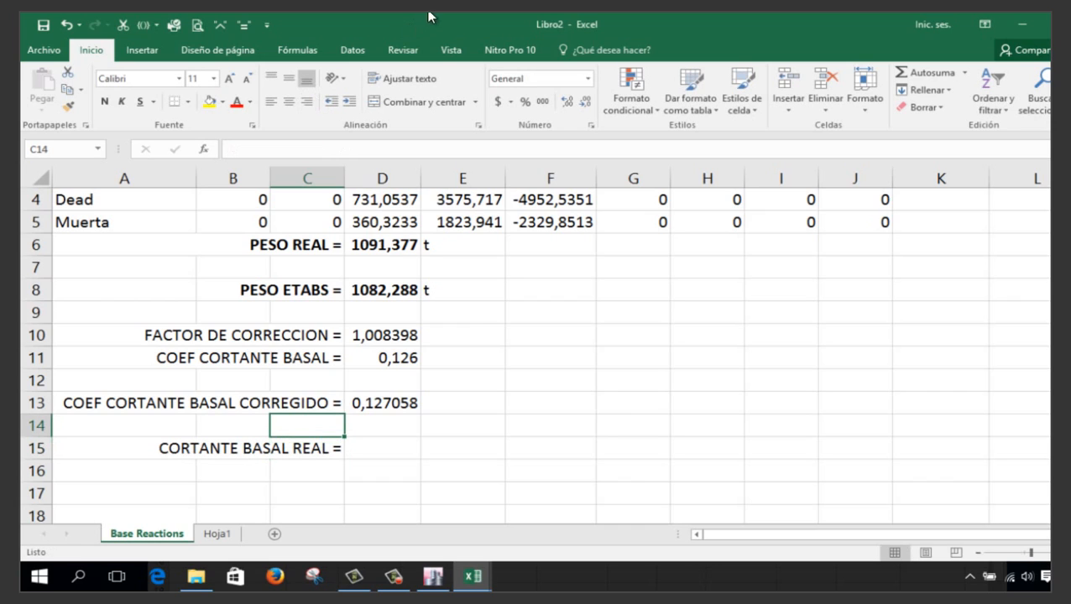
Calculate the real base shear in cell D15 with the formula +D6*D11, multiplying real weight by the uncorrected coefficient
{"action": "left_click", "coordinate": [386, 243]}
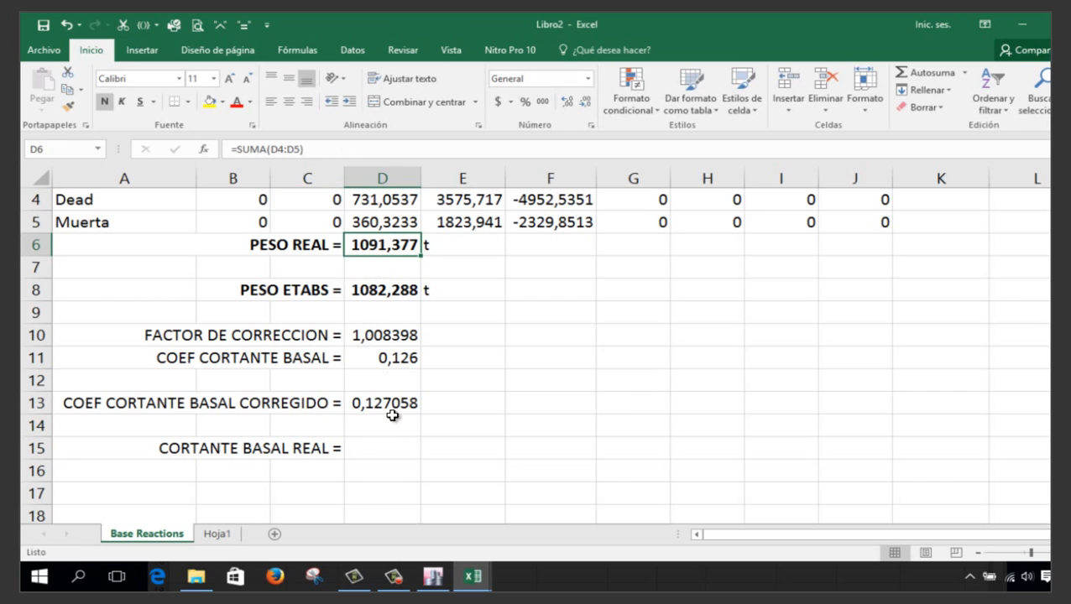
{"action": "left_click", "coordinate": [384, 452]}
{"action": "type", "text": "+"}
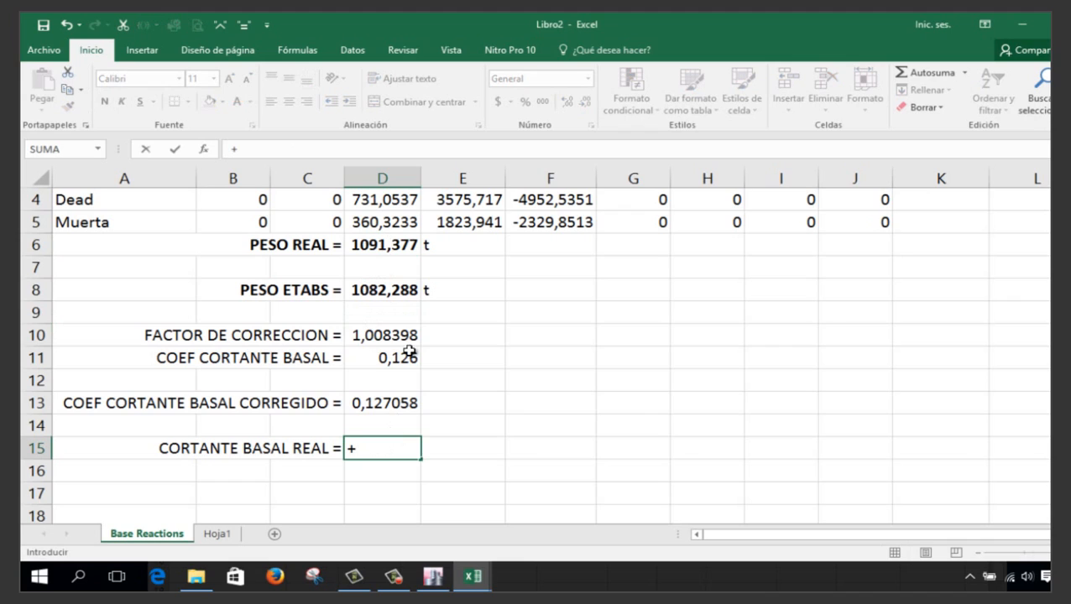
{"action": "left_click", "coordinate": [389, 246]}
{"action": "type", "text": "*"}
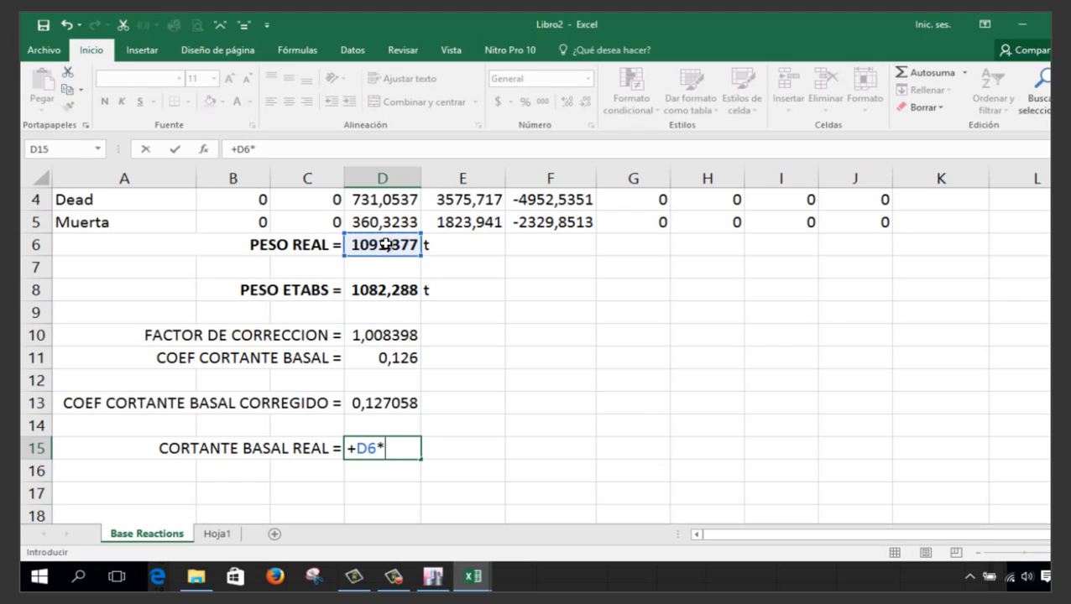
{"action": "left_click", "coordinate": [406, 359]}
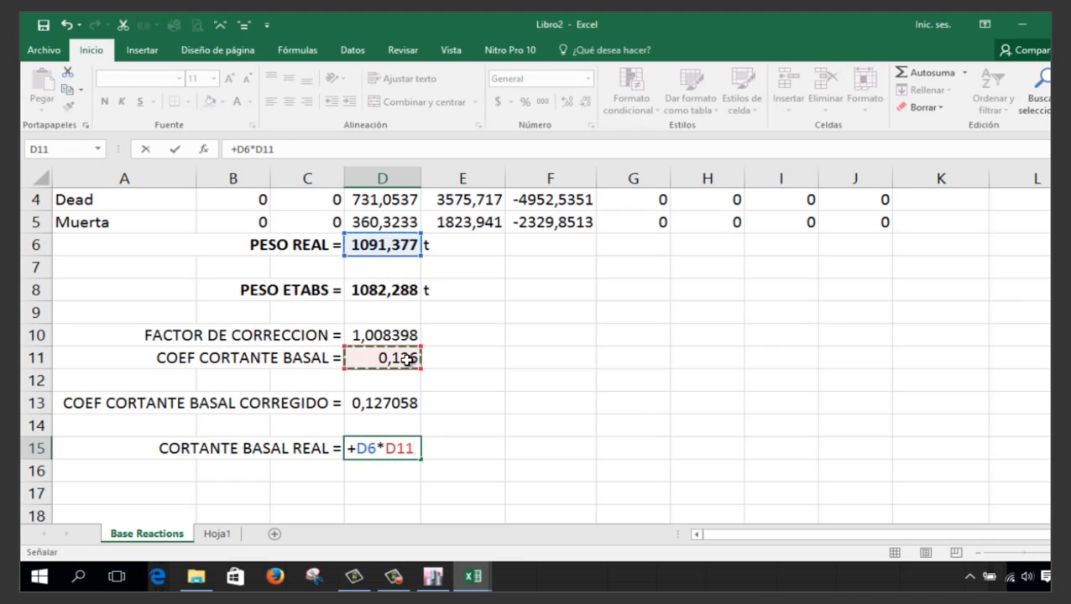
{"action": "key", "text": "Return"}
Add the unit T in cell E15 and make the real base shear label and value in C15:D15 bold
{"action": "left_click", "coordinate": [448, 449]}
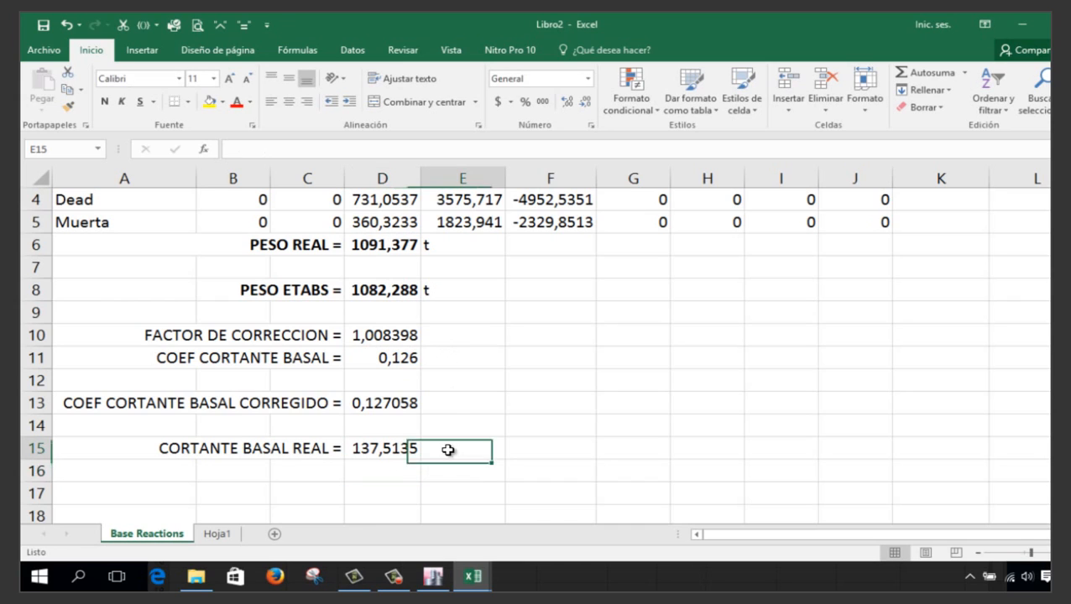
{"action": "type", "text": "T"}
{"action": "key", "text": "Return"}
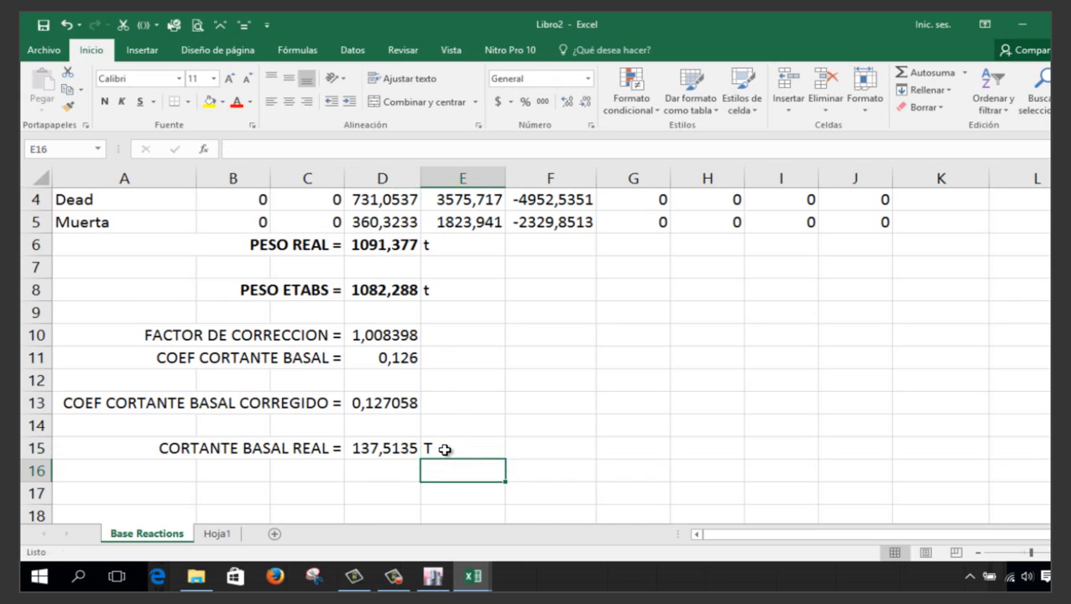
{"action": "left_click_drag", "start_coordinate": [394, 448], "coordinate": [291, 453]}
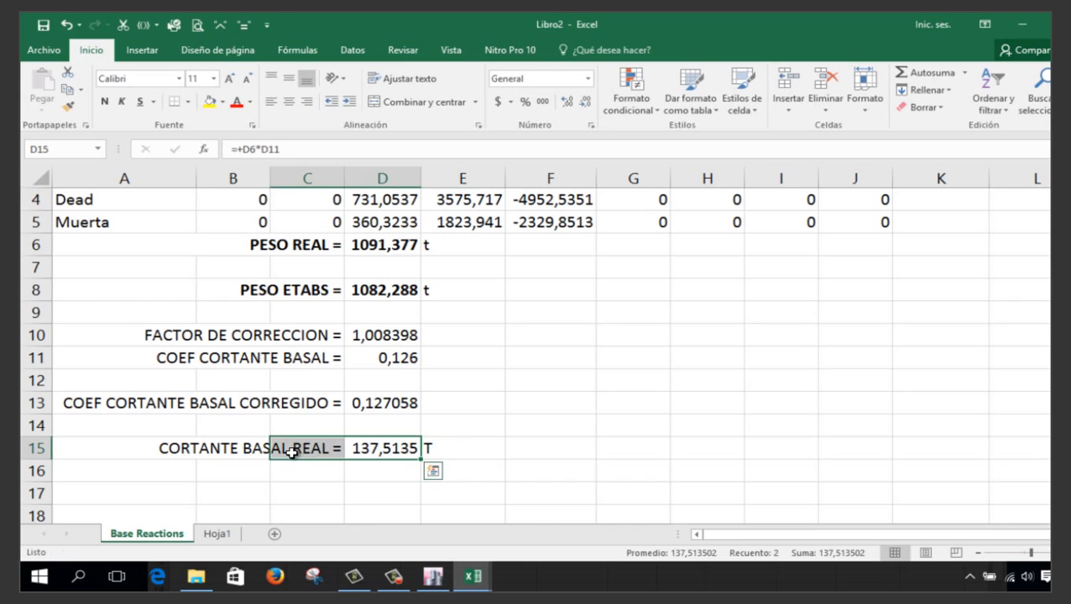
{"action": "key", "text": "ctrl+n"}
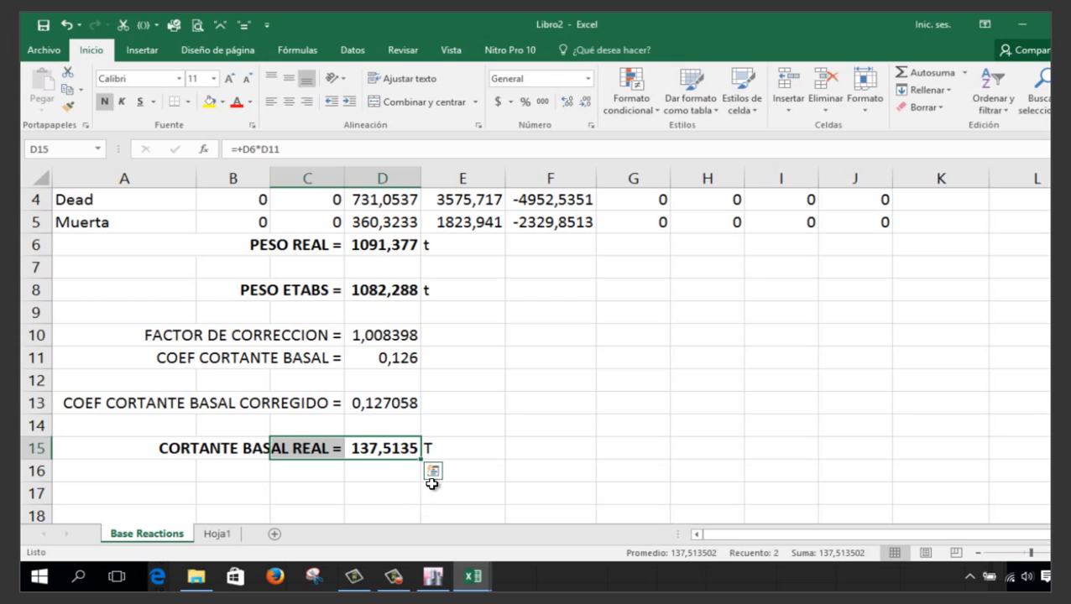
Switch to ETABS, examine the base shear in the Auto Seismic - User Coefficients table, and close the Libro1 workbook without saving
{"action": "left_click", "coordinate": [432, 578]}
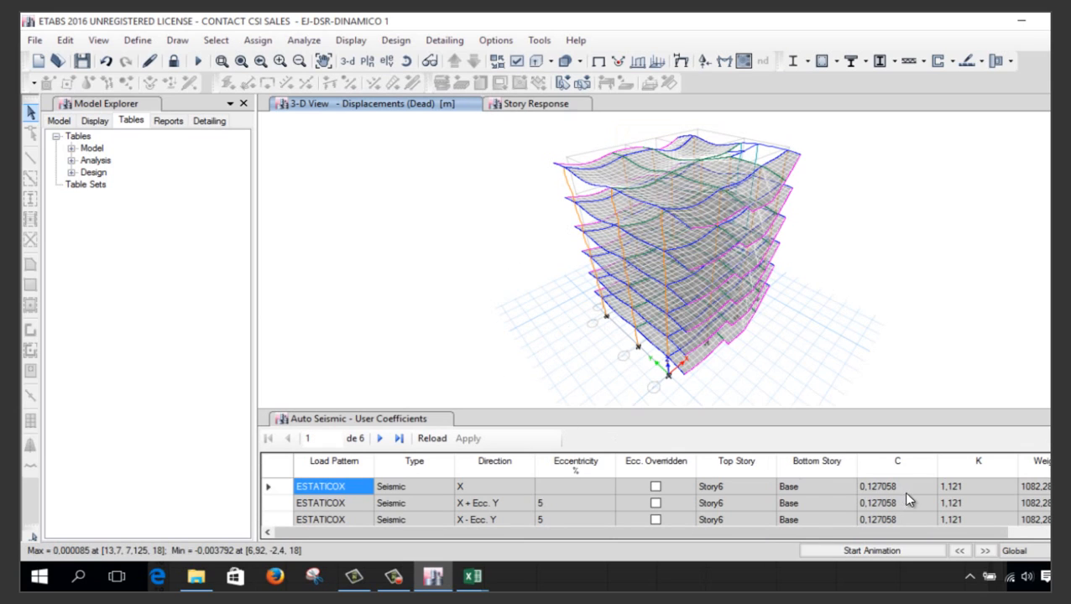
{"action": "left_click_drag", "start_coordinate": [873, 531], "coordinate": [1029, 531]}
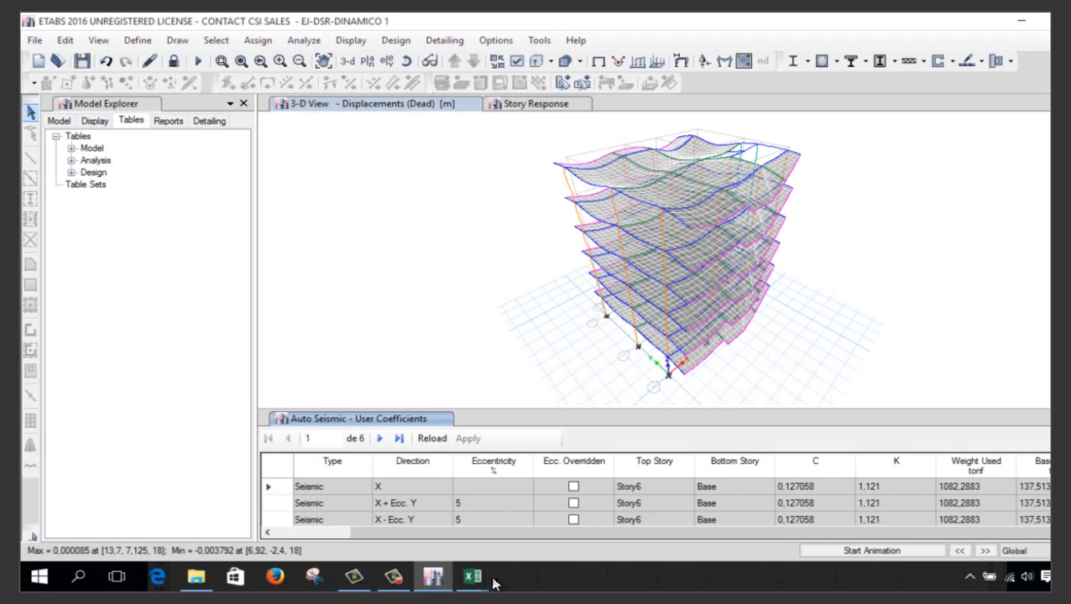
{"action": "mouse_move", "coordinate": [482, 577]}
{"action": "left_click", "coordinate": [585, 528]}
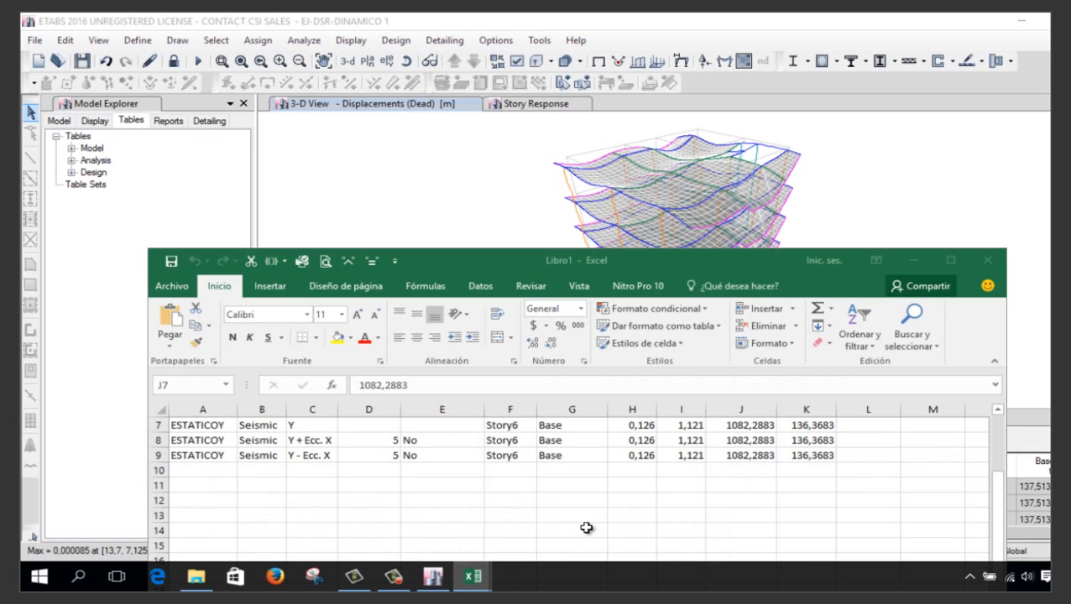
{"action": "left_click", "coordinate": [987, 260]}
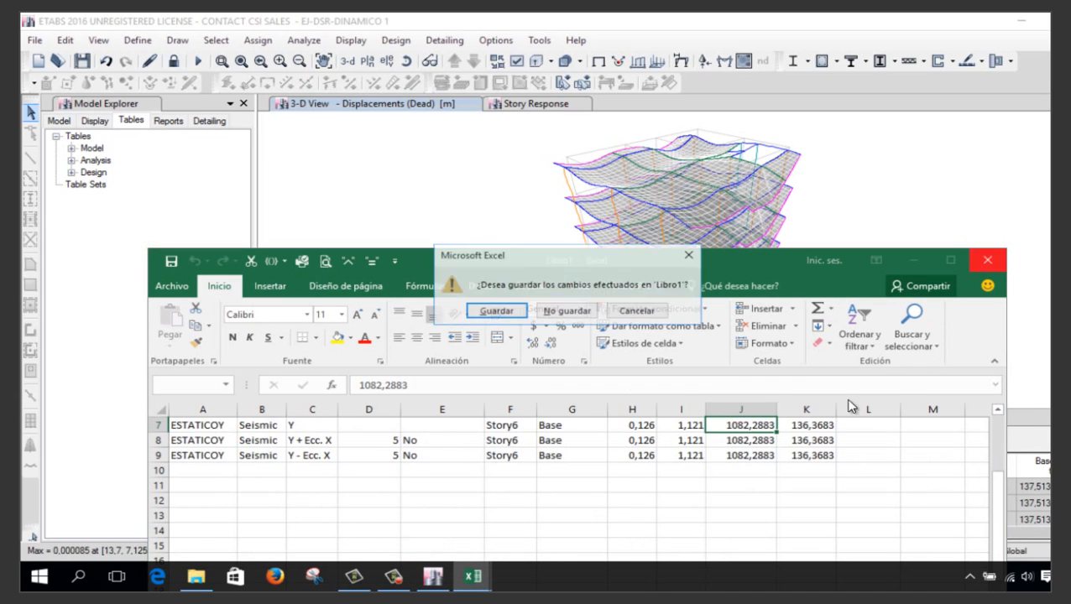
{"action": "left_click", "coordinate": [567, 310]}
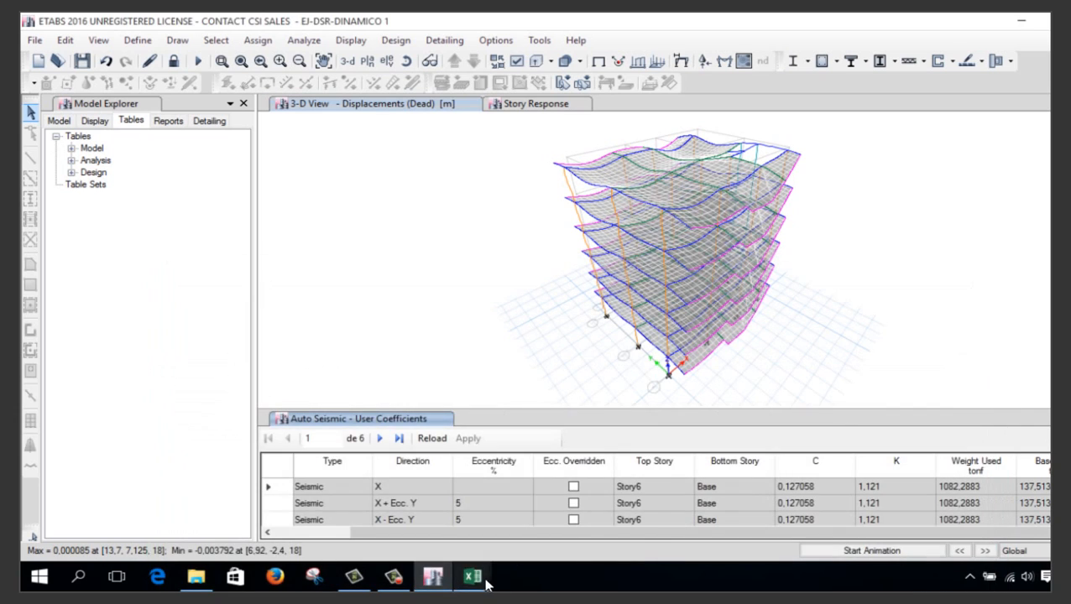
Switch to the Libro2 workbook and compare its real base shear with the base shear reported by ETABS
{"action": "mouse_move", "coordinate": [485, 583]}
{"action": "left_click", "coordinate": [531, 497]}
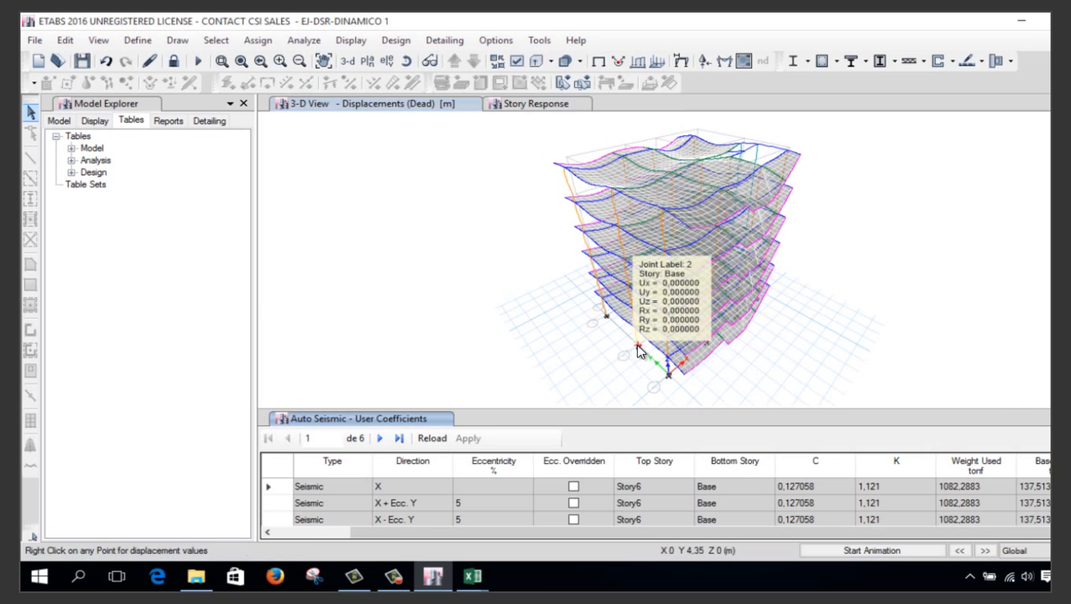
{"action": "mouse_move", "coordinate": [633, 323]}
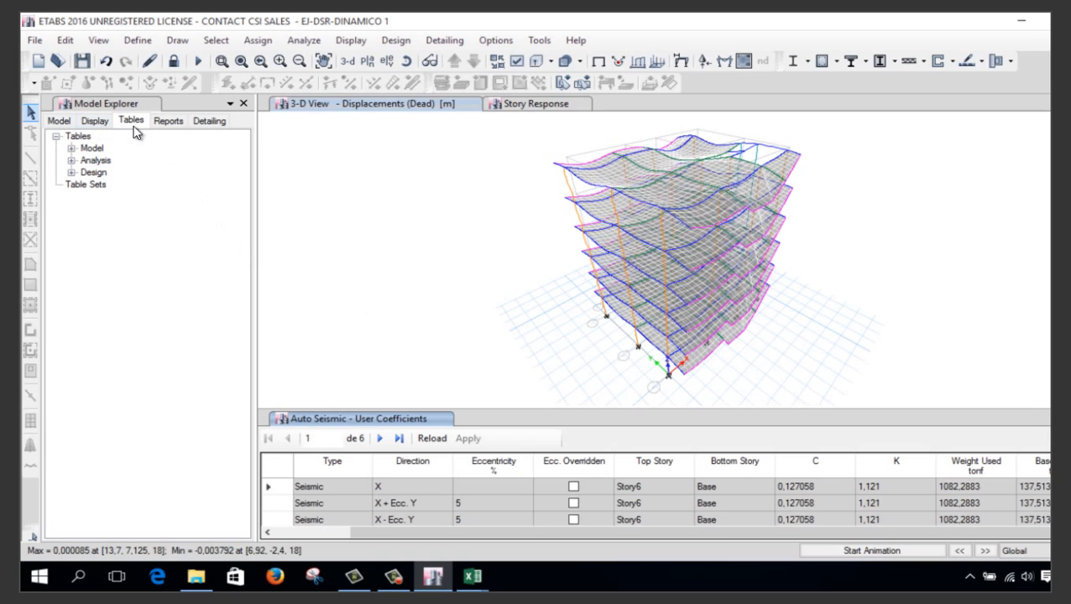
Open the Modal Participating Mass Ratios results table in ETABS and examine the ratios up to the last mode
{"action": "left_click", "coordinate": [72, 160]}
{"action": "left_click", "coordinate": [86, 221]}
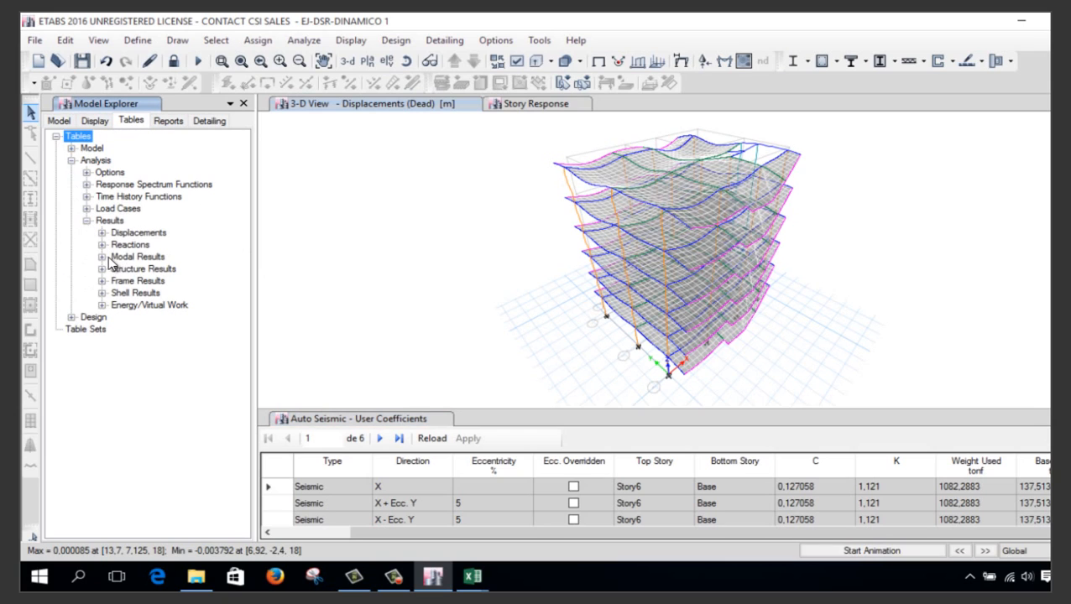
{"action": "left_click", "coordinate": [104, 257]}
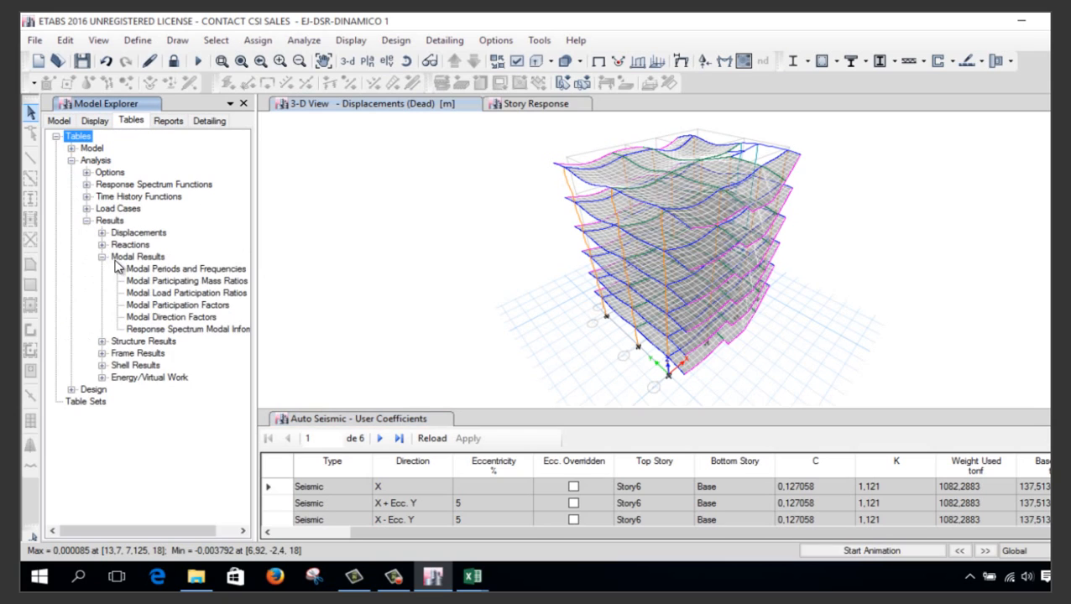
{"action": "double_click", "coordinate": [193, 282]}
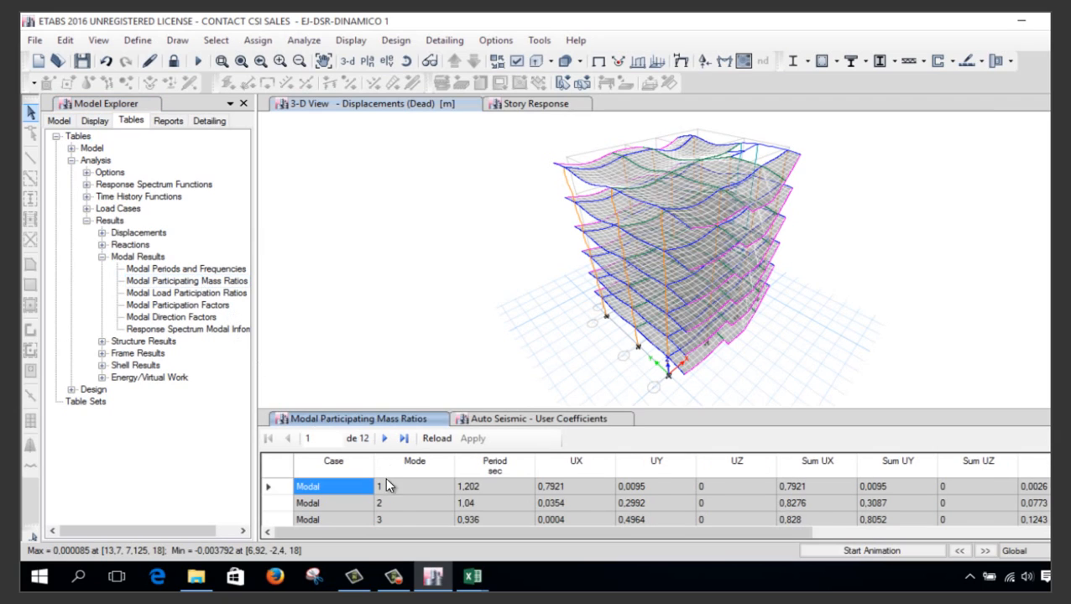
{"action": "scroll", "coordinate": [385, 495], "scroll_direction": "down", "scroll_amount": 4}
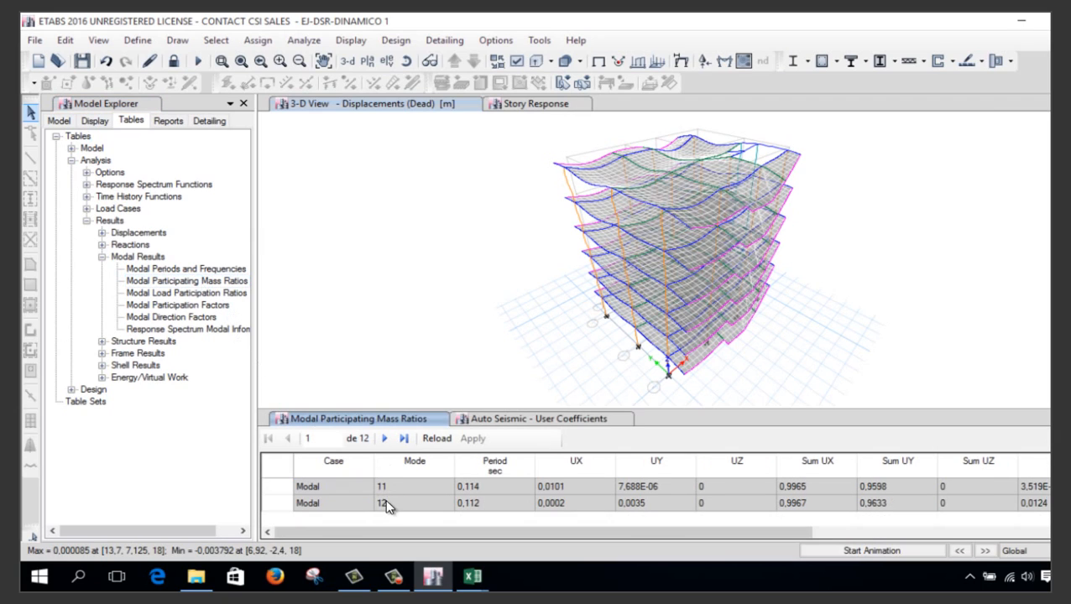
Unlock the model, accepting deletion of the analysis results, and open the Modal case data for editing
{"action": "left_click", "coordinate": [173, 60]}
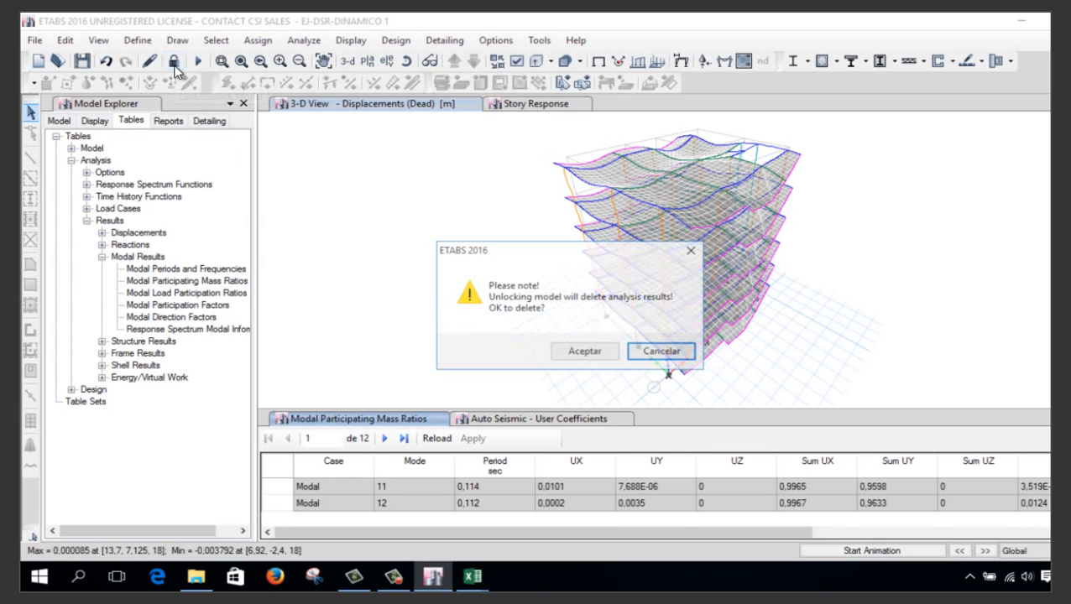
{"action": "left_click", "coordinate": [569, 359]}
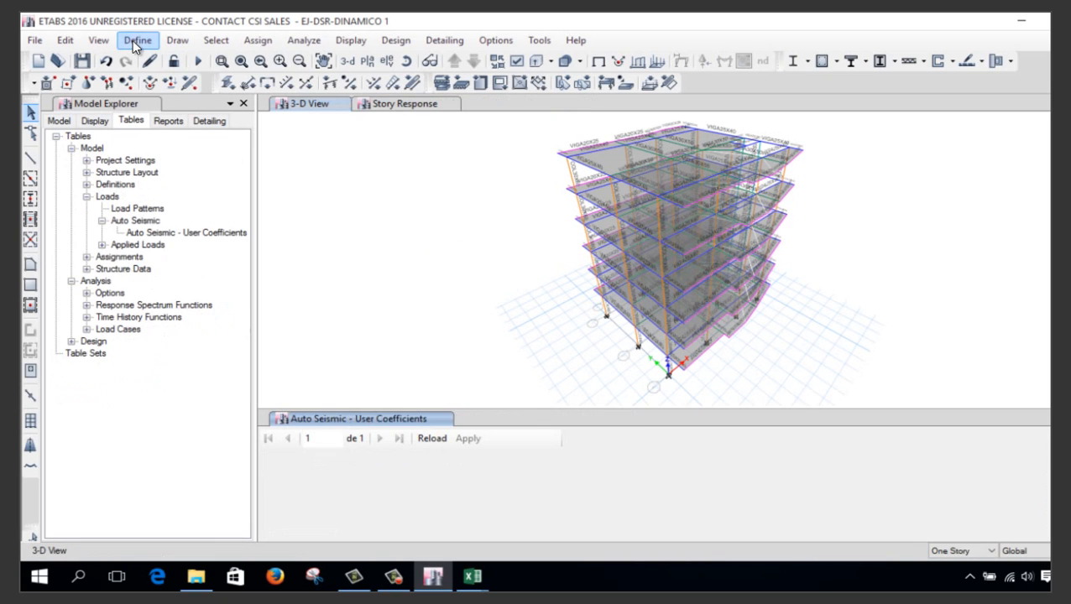
{"action": "left_click", "coordinate": [141, 40]}
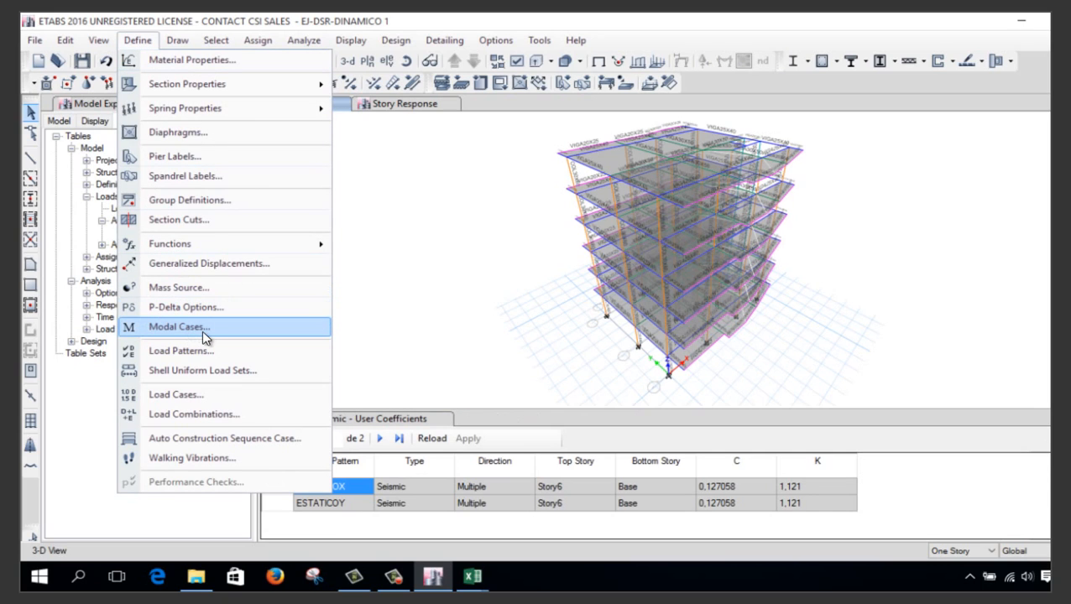
{"action": "left_click", "coordinate": [181, 326]}
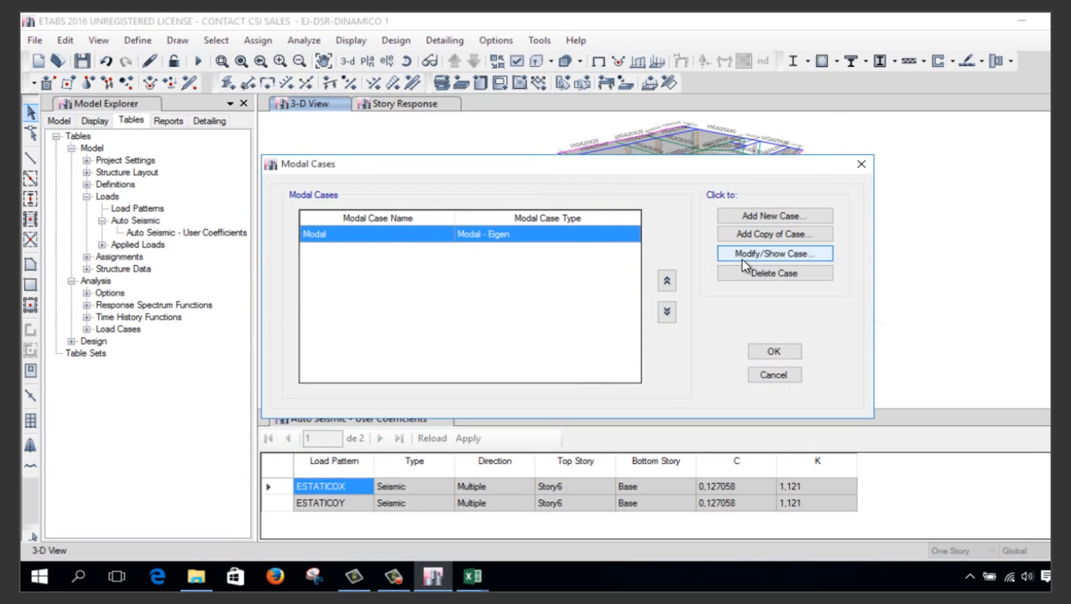
{"action": "left_click", "coordinate": [746, 259]}
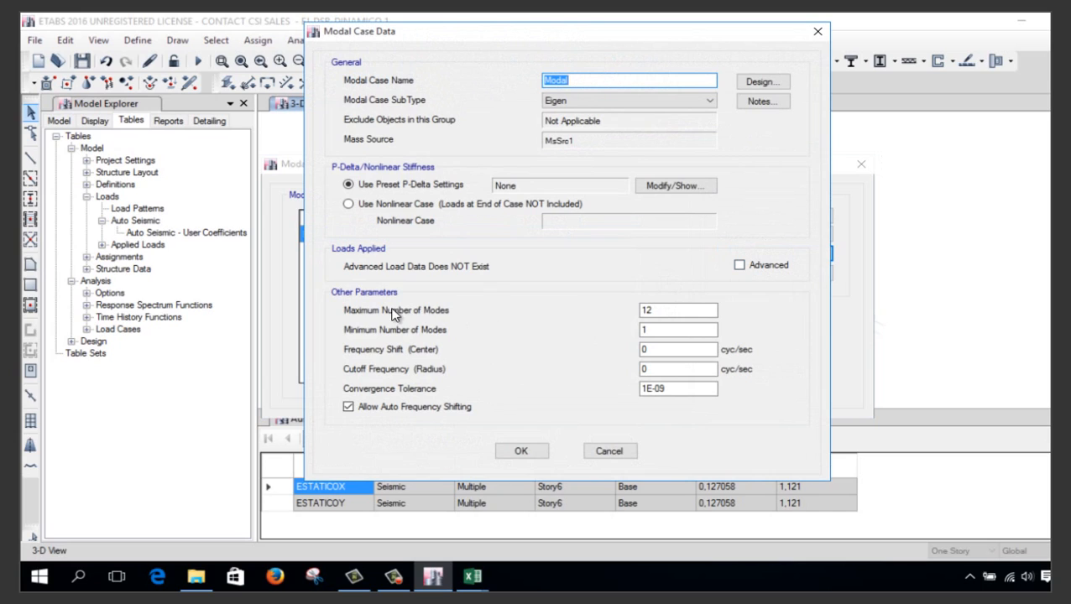
Set the Modal case's Maximum Number of Modes to 18, keep the Eigen subtype, and accept the case data
{"action": "left_click", "coordinate": [653, 312]}
{"action": "key", "text": "BackSpace"}
{"action": "key", "text": "BackSpace"}
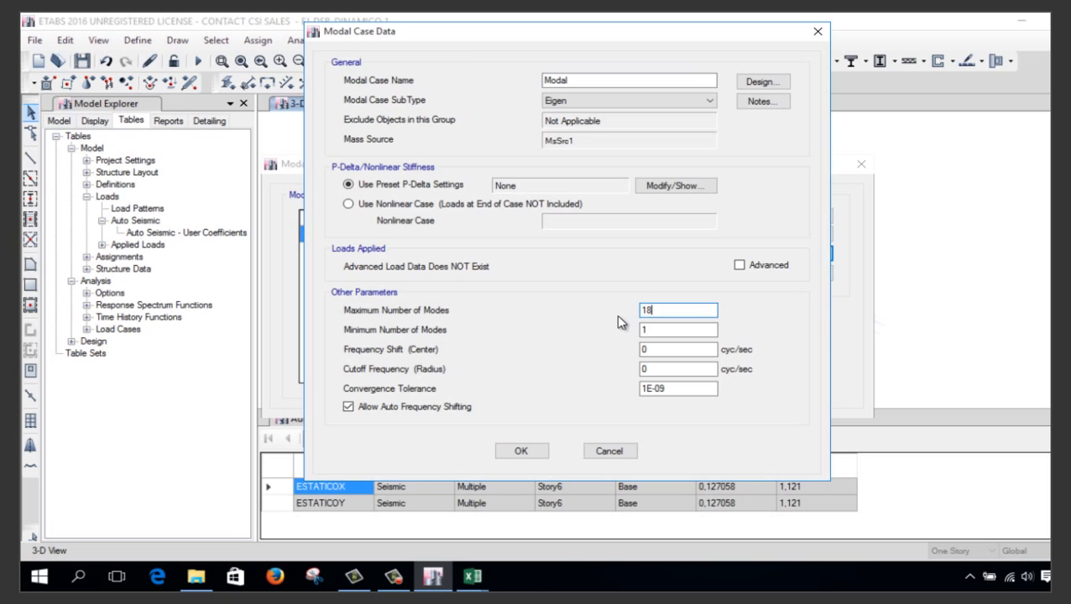
{"action": "left_click_drag", "start_coordinate": [685, 309], "coordinate": [609, 317]}
{"action": "left_click", "coordinate": [711, 101]}
{"action": "left_click", "coordinate": [711, 102]}
{"action": "left_click", "coordinate": [518, 450]}
{"action": "left_click", "coordinate": [514, 444]}
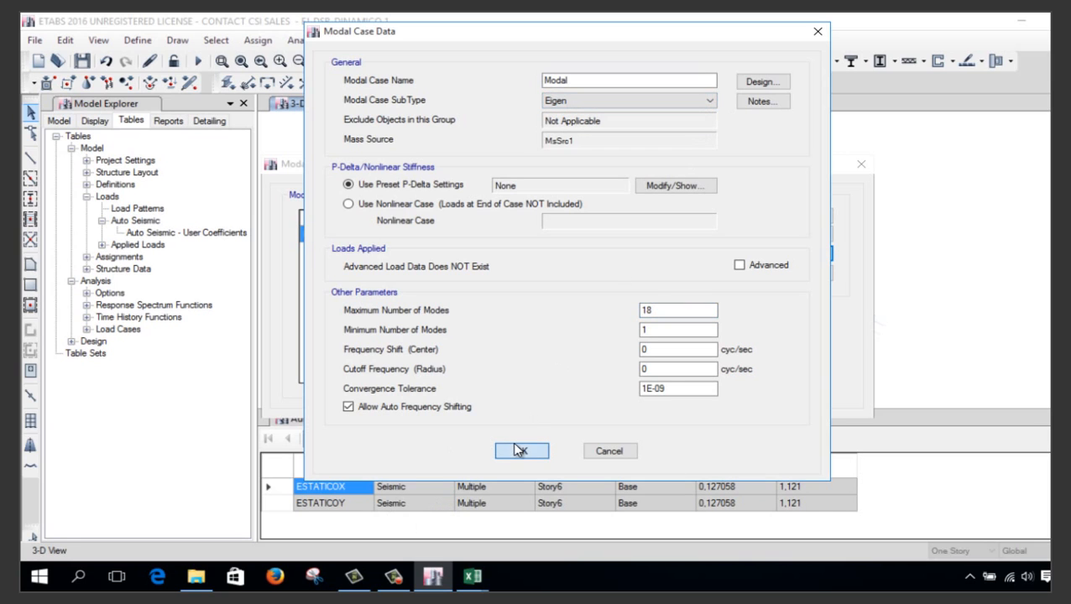
Accept the modal case list and run the analysis
{"action": "left_click", "coordinate": [771, 353]}
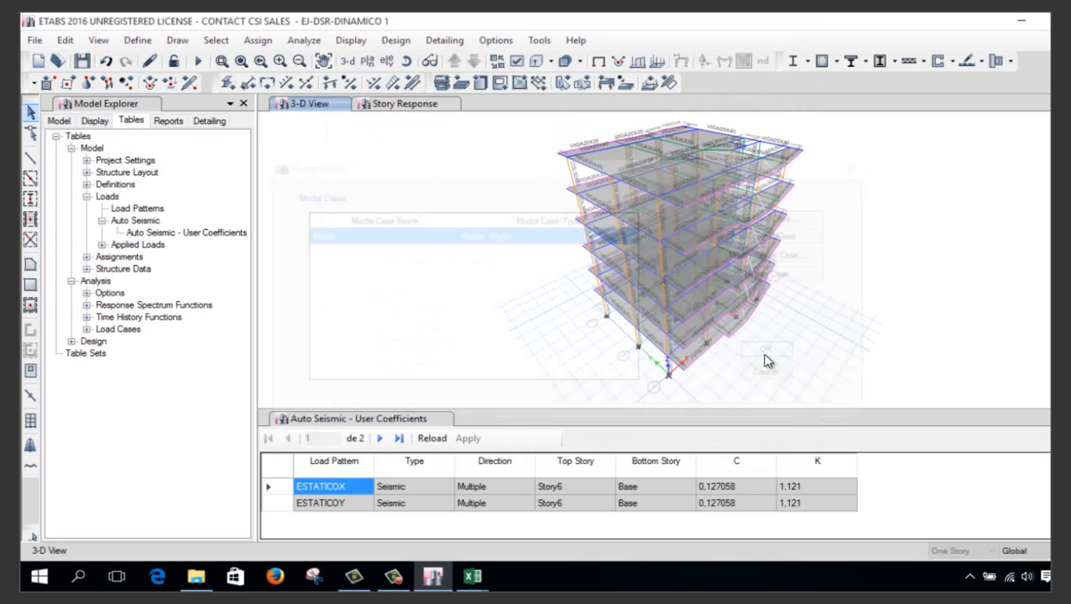
{"action": "left_click", "coordinate": [195, 63]}
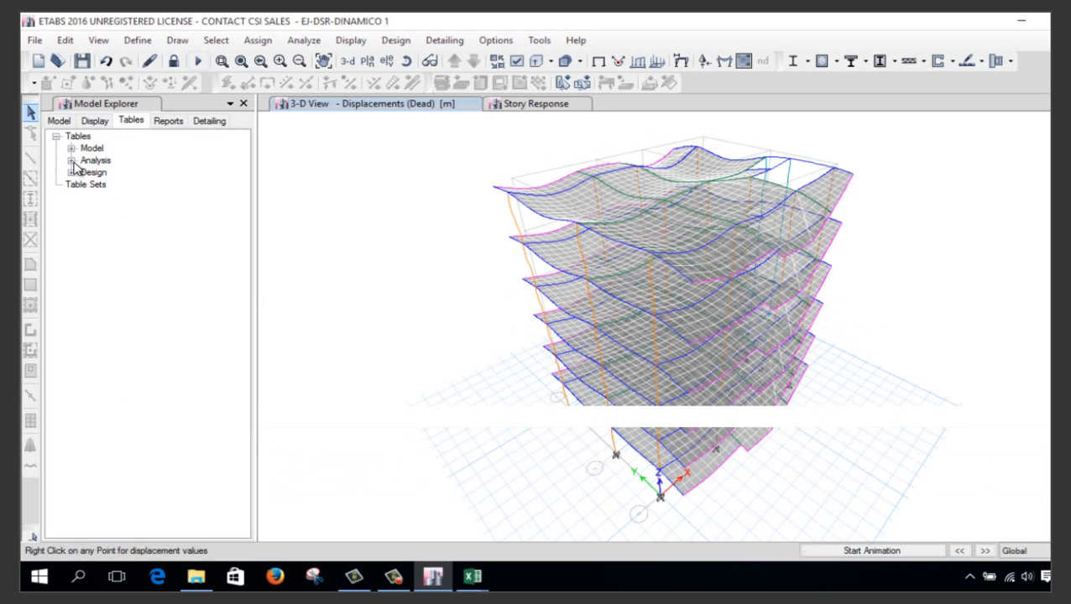
Open the Modal Participating Mass Ratios results table and examine the ratios through mode 18
{"action": "left_click", "coordinate": [72, 161]}
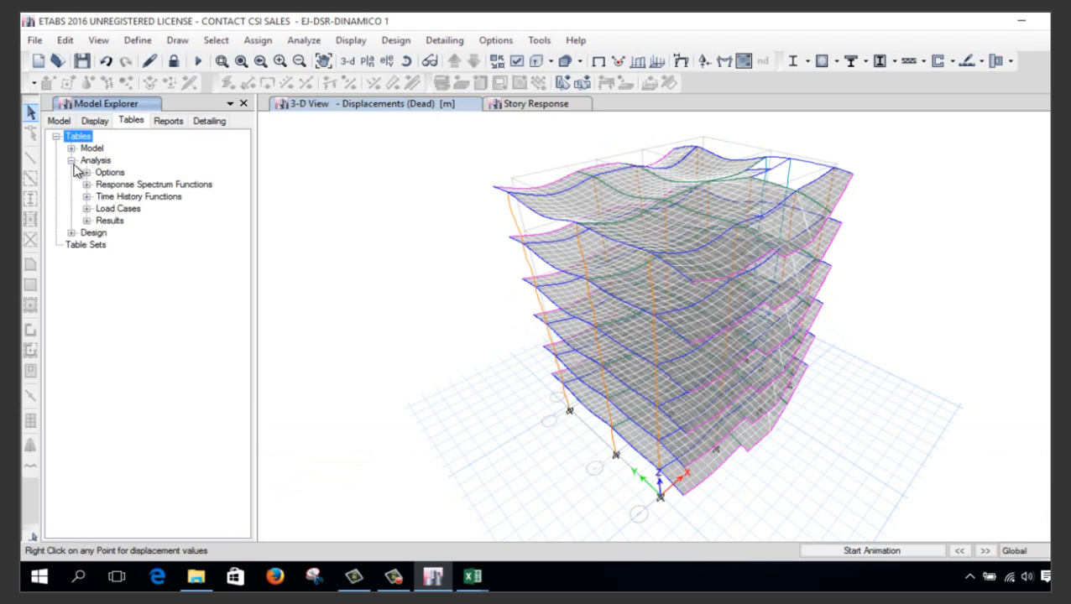
{"action": "left_click", "coordinate": [86, 221]}
{"action": "left_click", "coordinate": [101, 257]}
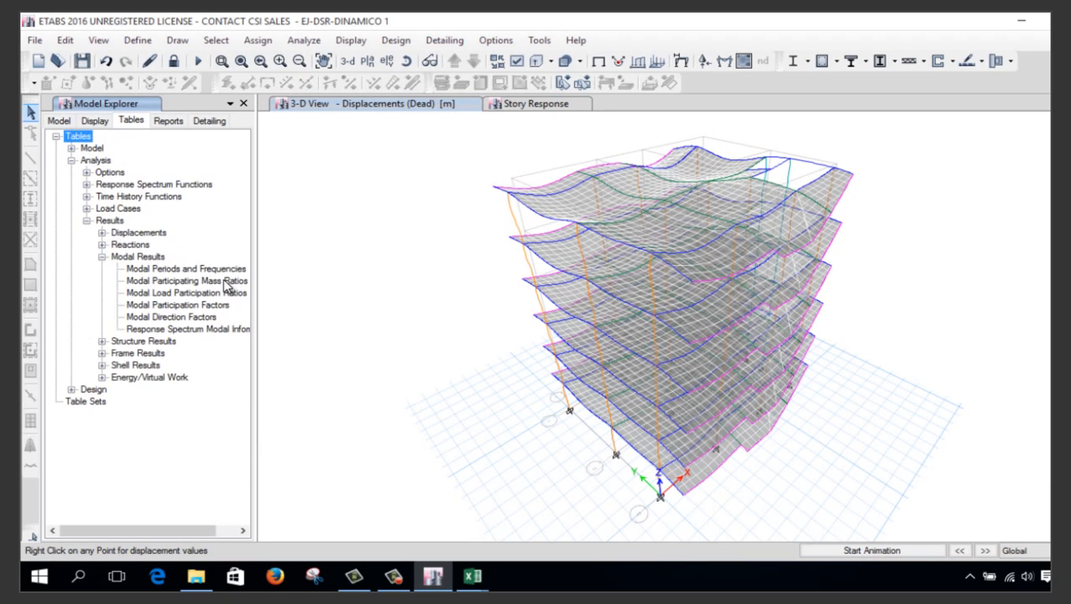
{"action": "left_click", "coordinate": [213, 281]}
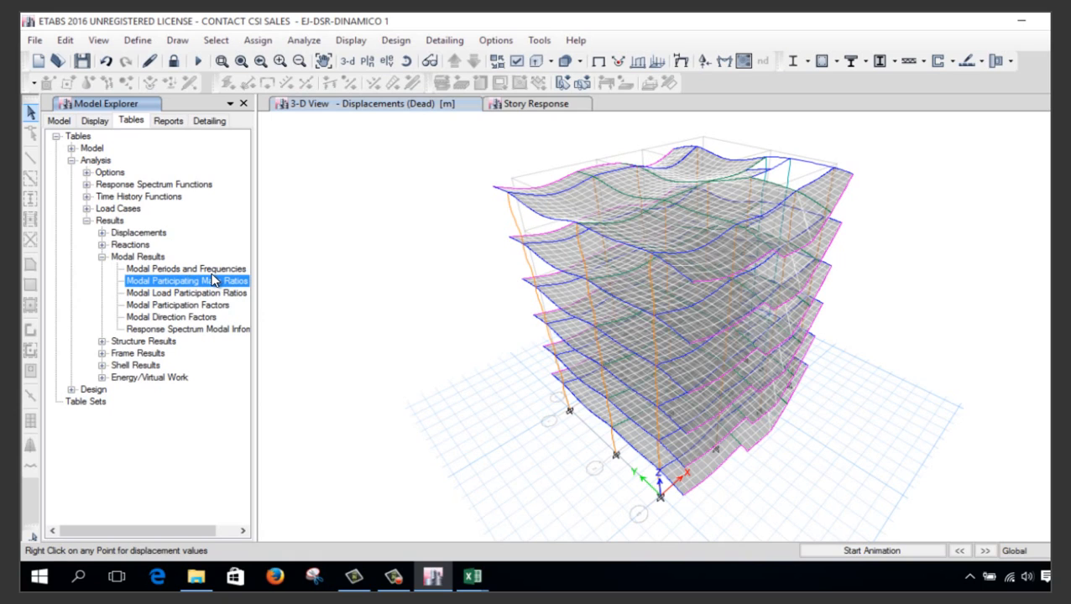
{"action": "double_click", "coordinate": [214, 284]}
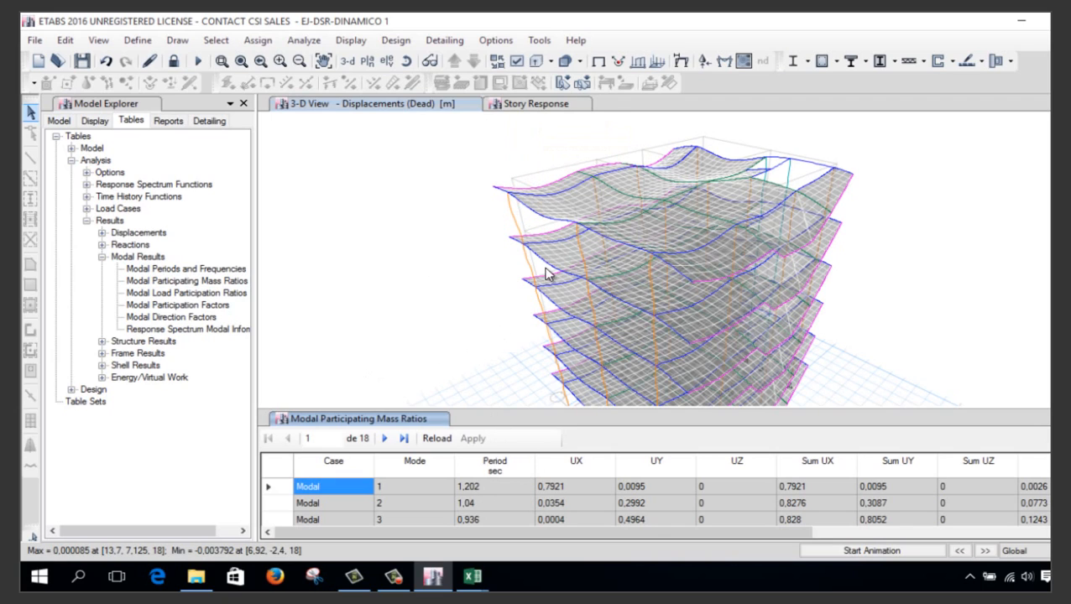
{"action": "scroll", "coordinate": [411, 494], "scroll_direction": "down", "scroll_amount": 5}
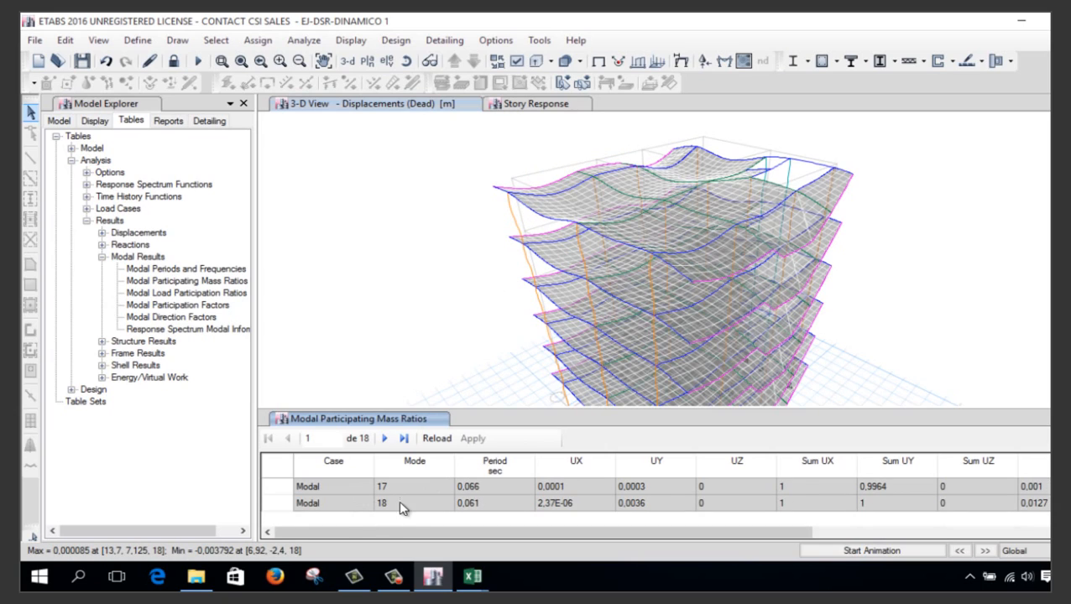
{"action": "scroll", "coordinate": [438, 494], "scroll_direction": "up", "scroll_amount": 5}
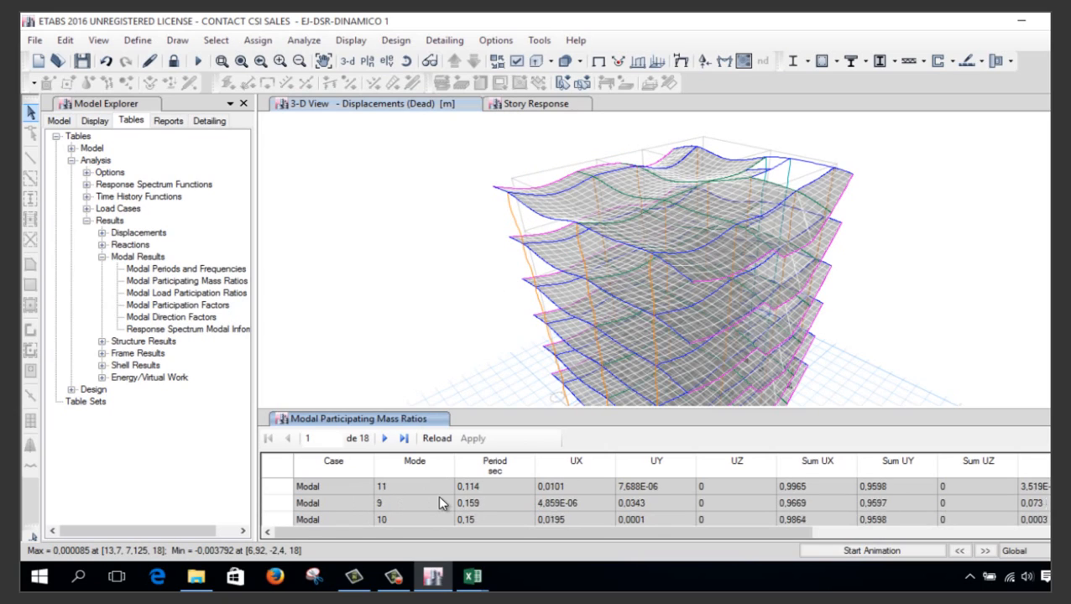
Export the Modal Participating Mass Ratios table to Excel and make the mode 1 period bold in the exported Libro1 workbook
{"action": "right_click", "coordinate": [592, 487]}
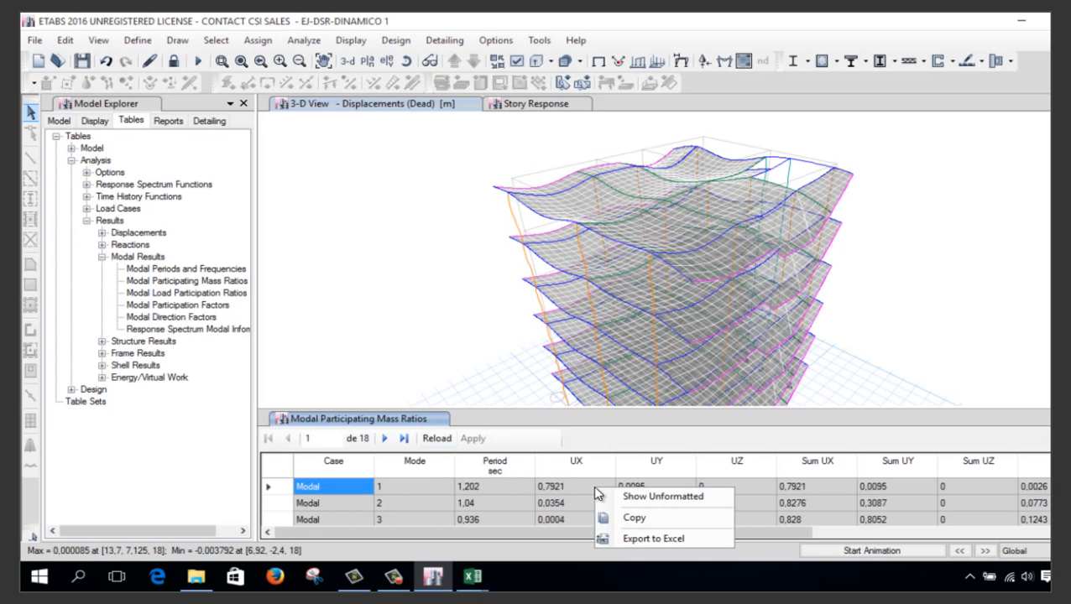
{"action": "left_click", "coordinate": [663, 538]}
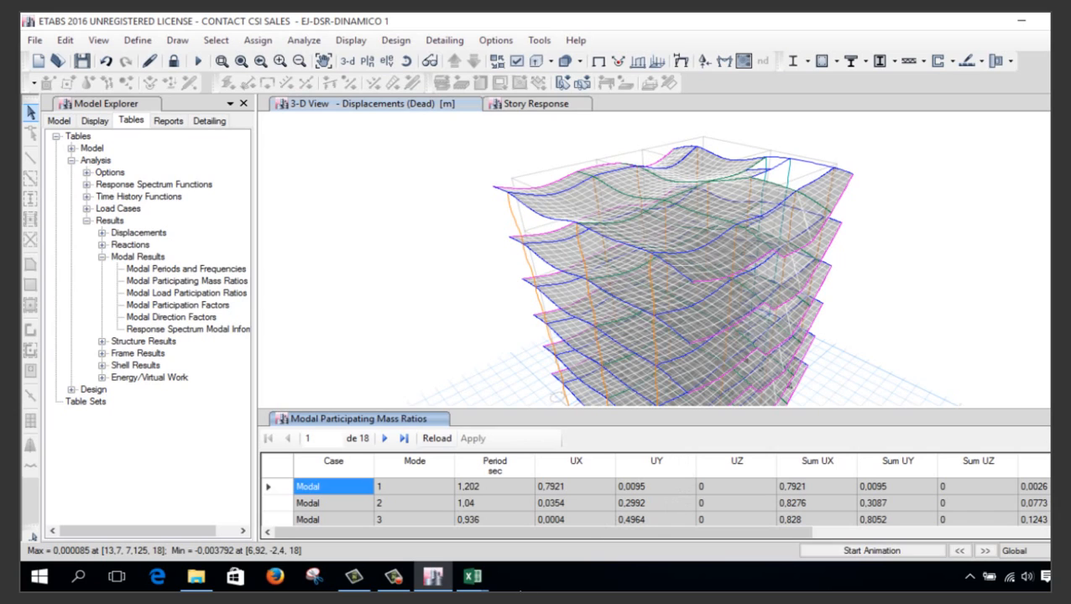
{"action": "mouse_move", "coordinate": [471, 575]}
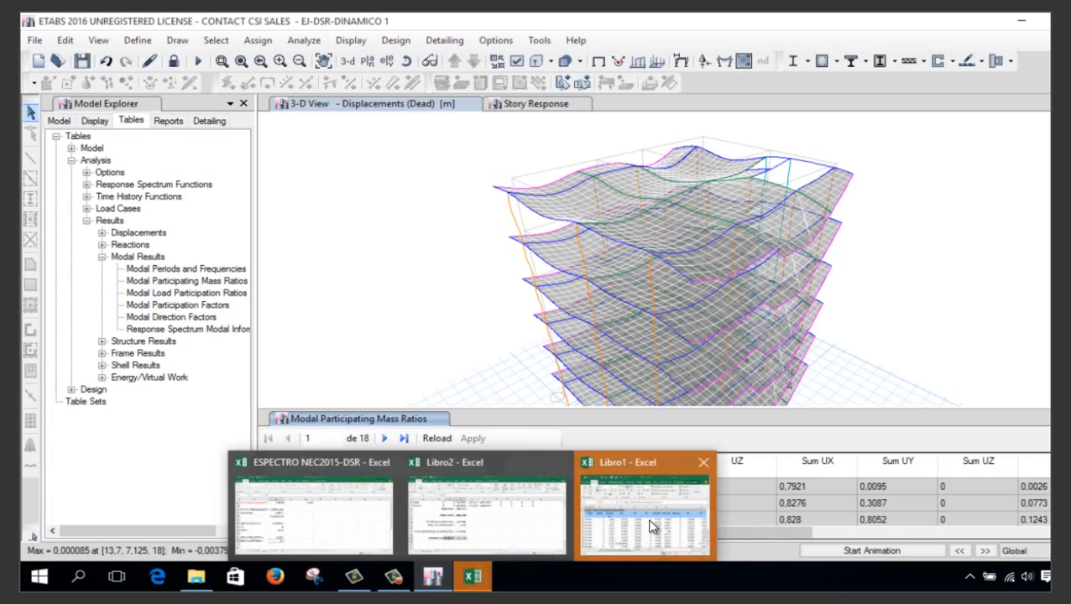
{"action": "left_click", "coordinate": [644, 508]}
{"action": "left_click", "coordinate": [604, 173]}
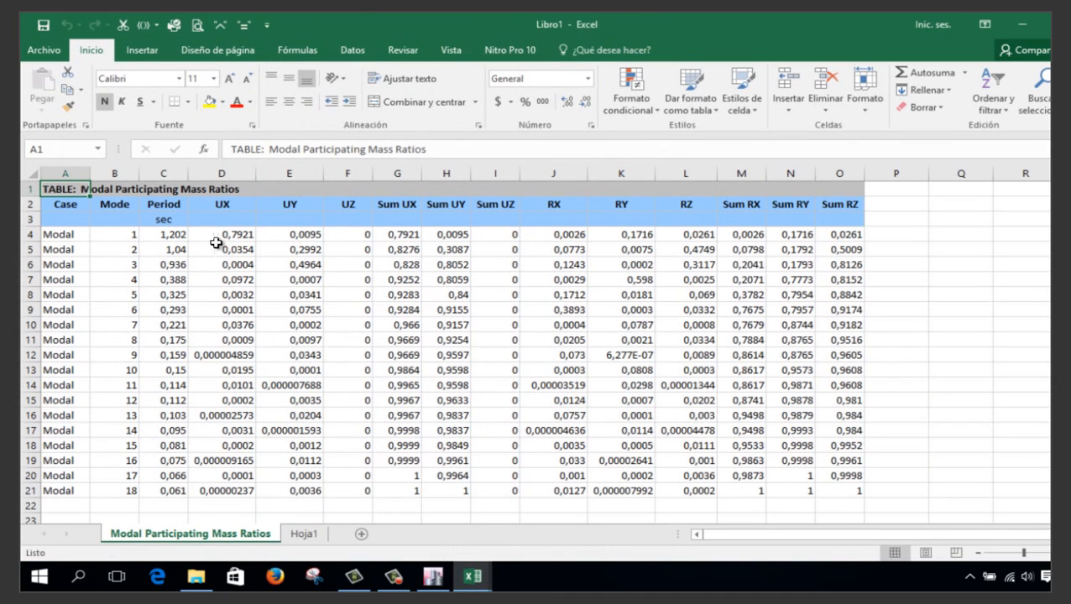
{"action": "left_click", "coordinate": [176, 235]}
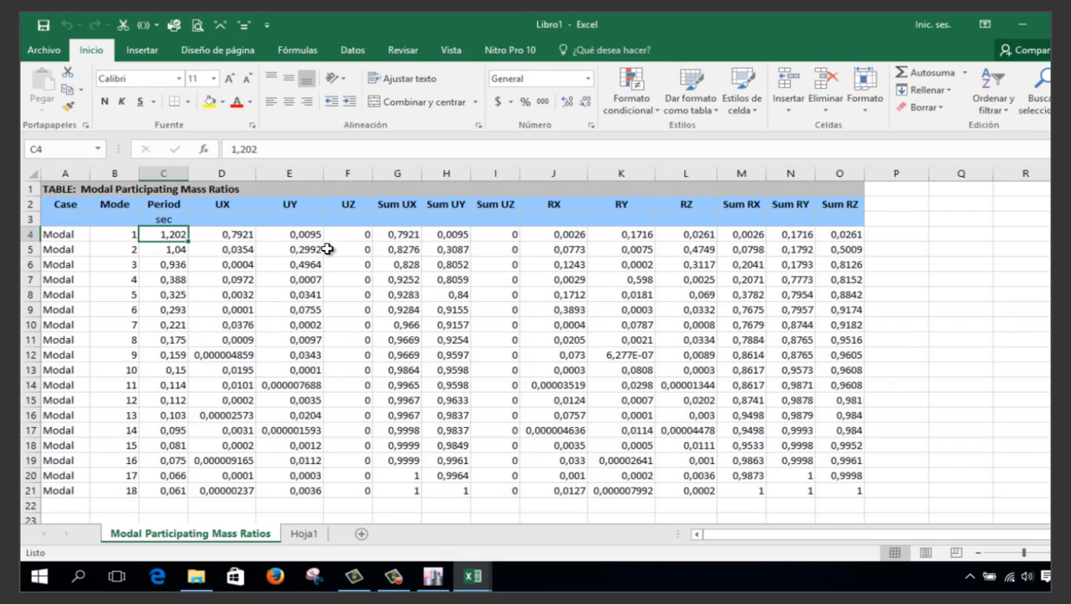
{"action": "key", "text": "ctrl+n"}
In the ESPECTRO NEC2015-DSR workbook's NEC 15, estatico sheet, set the TN-ETABS period in E32 to 1,202 seg
{"action": "left_click", "coordinate": [467, 579]}
{"action": "left_click", "coordinate": [306, 525]}
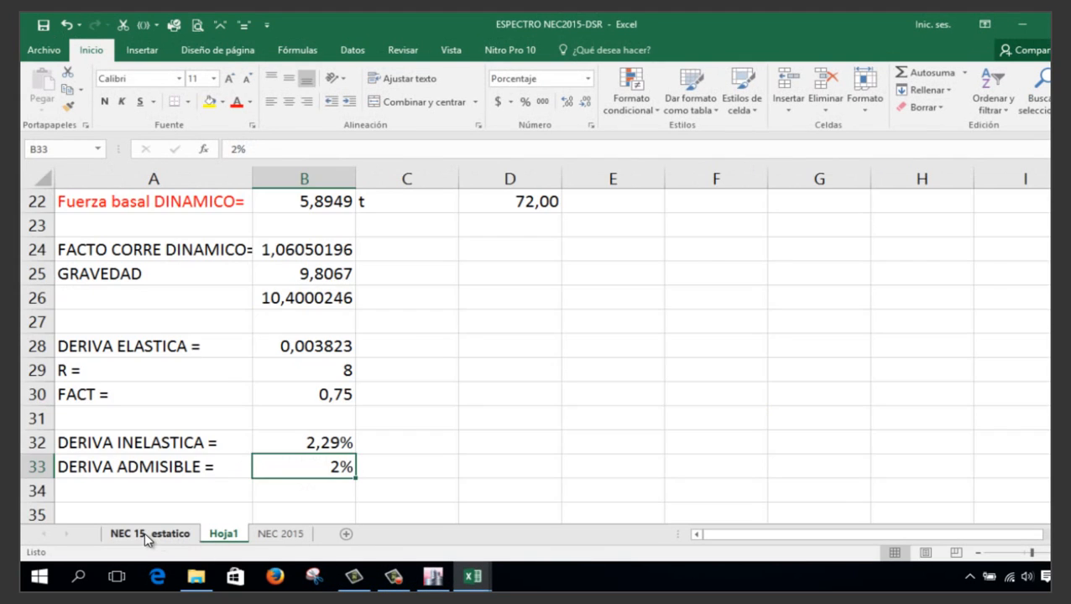
{"action": "left_click", "coordinate": [149, 535]}
{"action": "scroll", "coordinate": [356, 401], "scroll_direction": "up", "scroll_amount": 4}
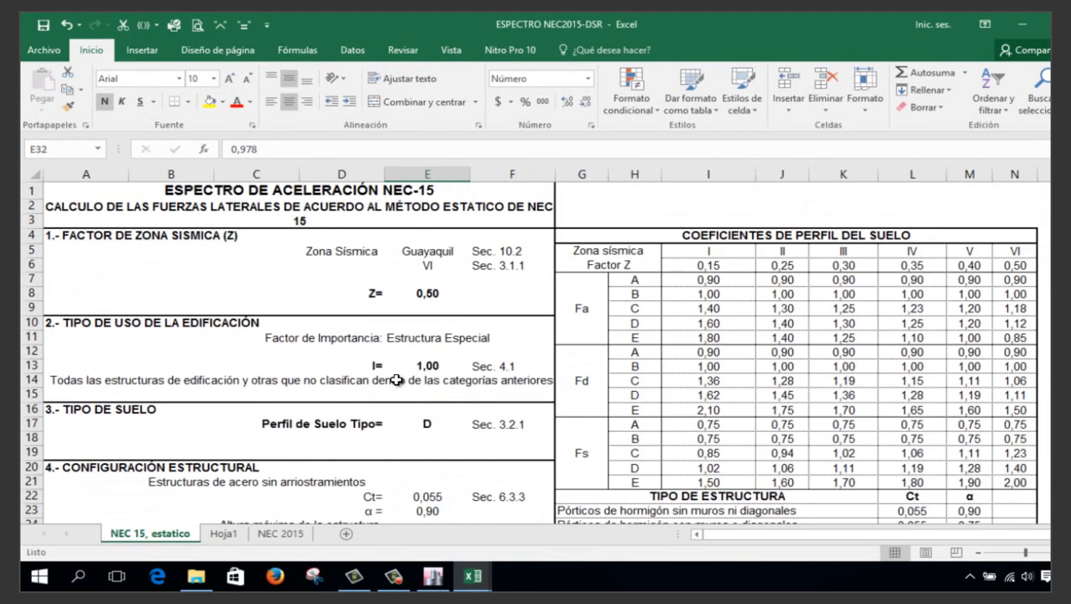
{"action": "scroll", "coordinate": [421, 391], "scroll_direction": "down", "scroll_amount": 3}
{"action": "scroll", "coordinate": [421, 392], "scroll_direction": "down", "scroll_amount": 2}
{"action": "left_click", "coordinate": [475, 578]}
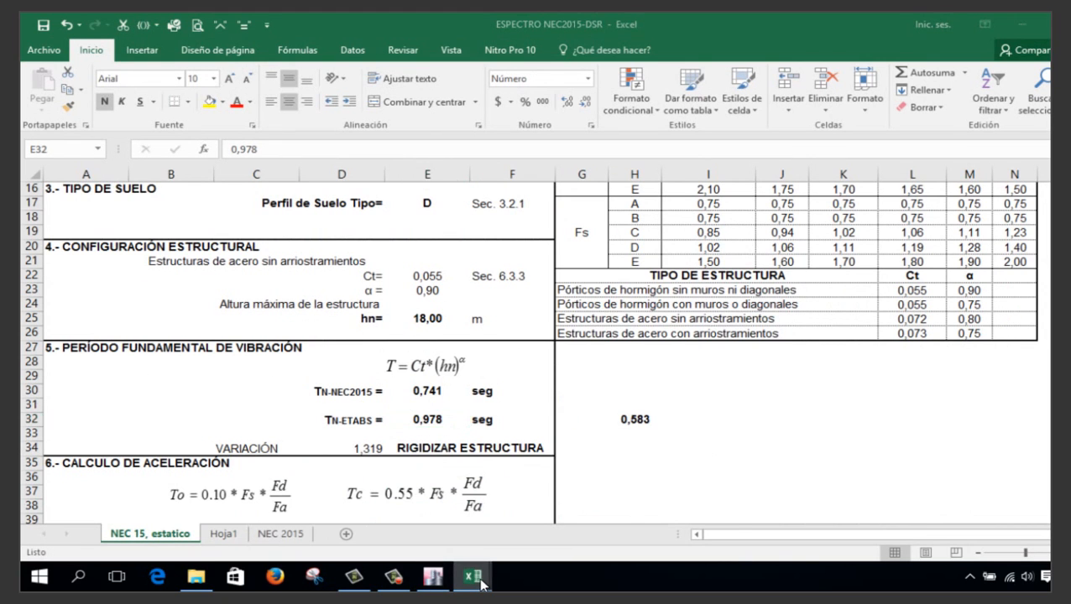
{"action": "left_click", "coordinate": [433, 579]}
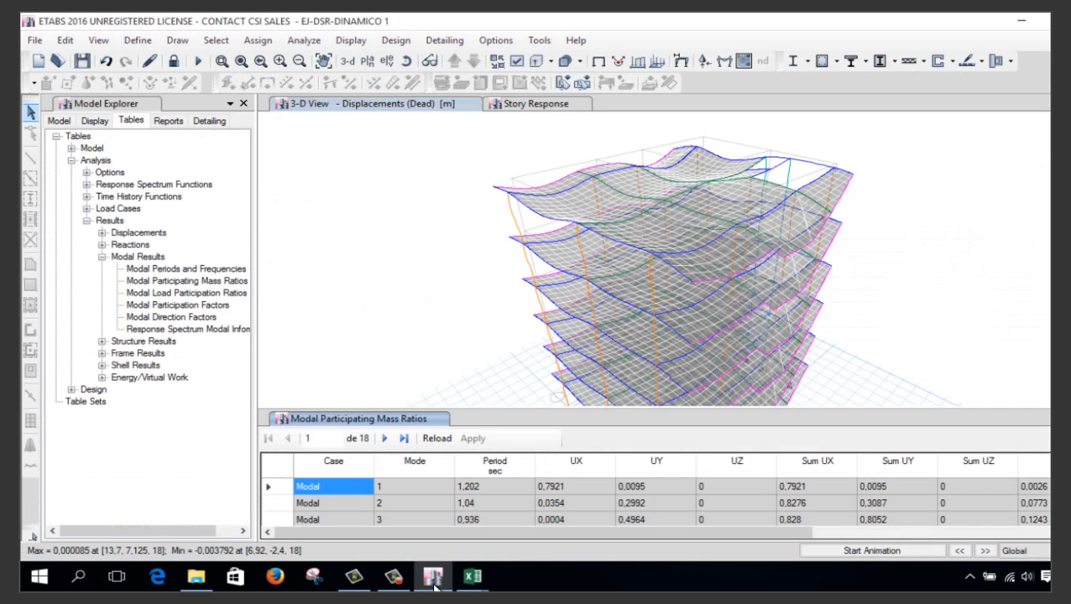
{"action": "left_click", "coordinate": [433, 579]}
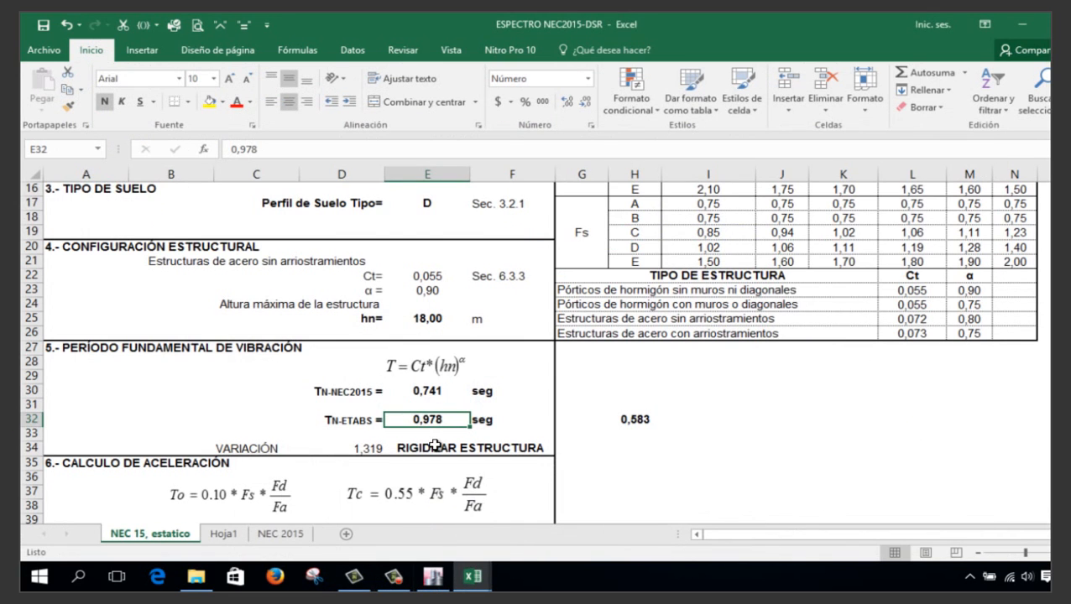
{"action": "type", "text": "1,202"}
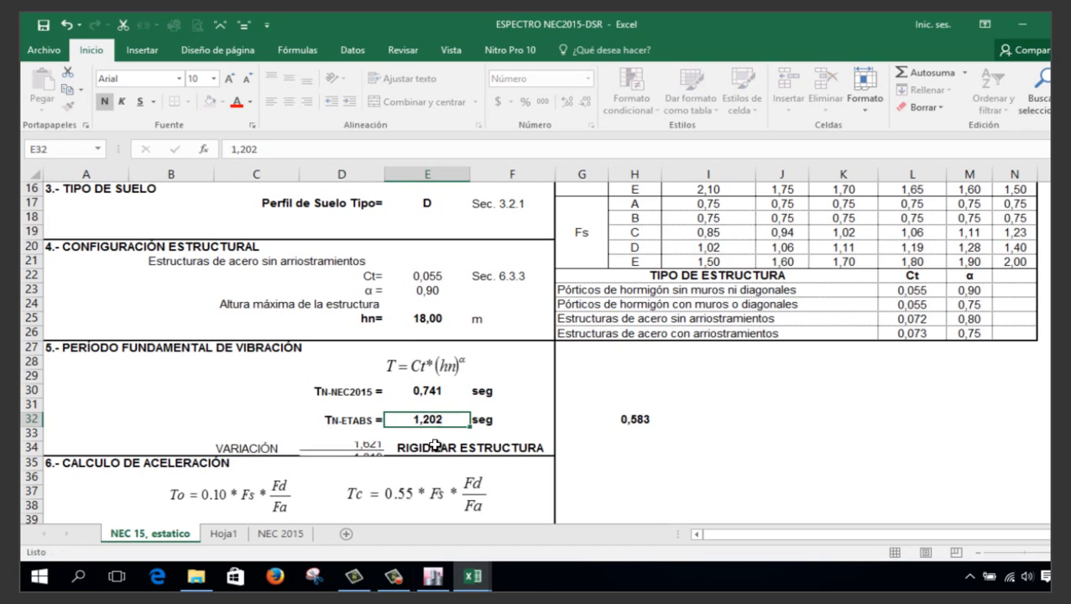
{"action": "key", "text": "Return"}
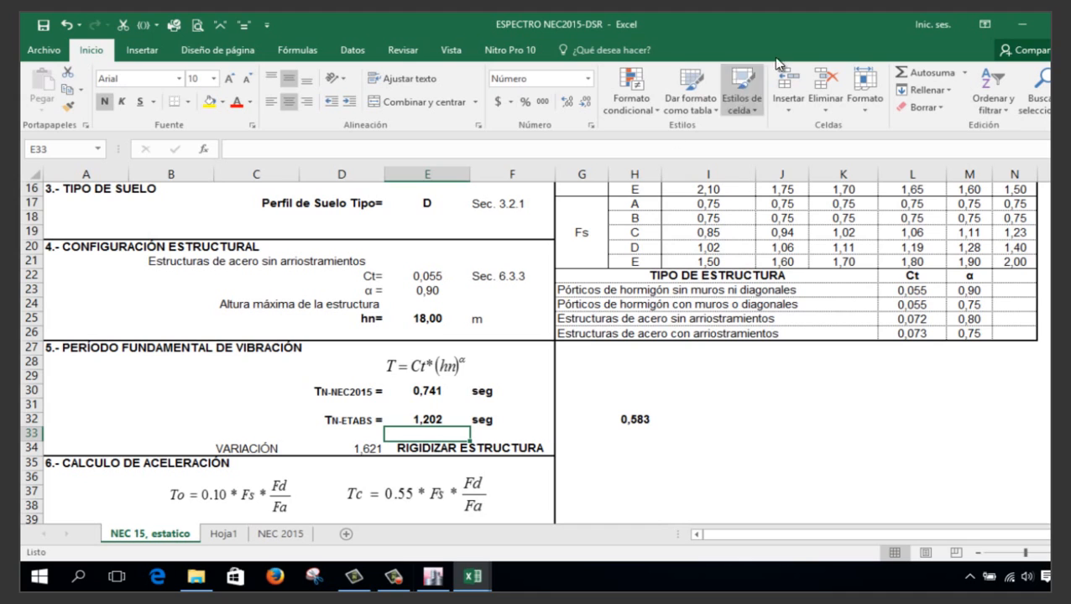
Return to the Libro1 workbook and delete the UZ and Sum UZ columns from the mass ratios table
{"action": "left_click", "coordinate": [1027, 24]}
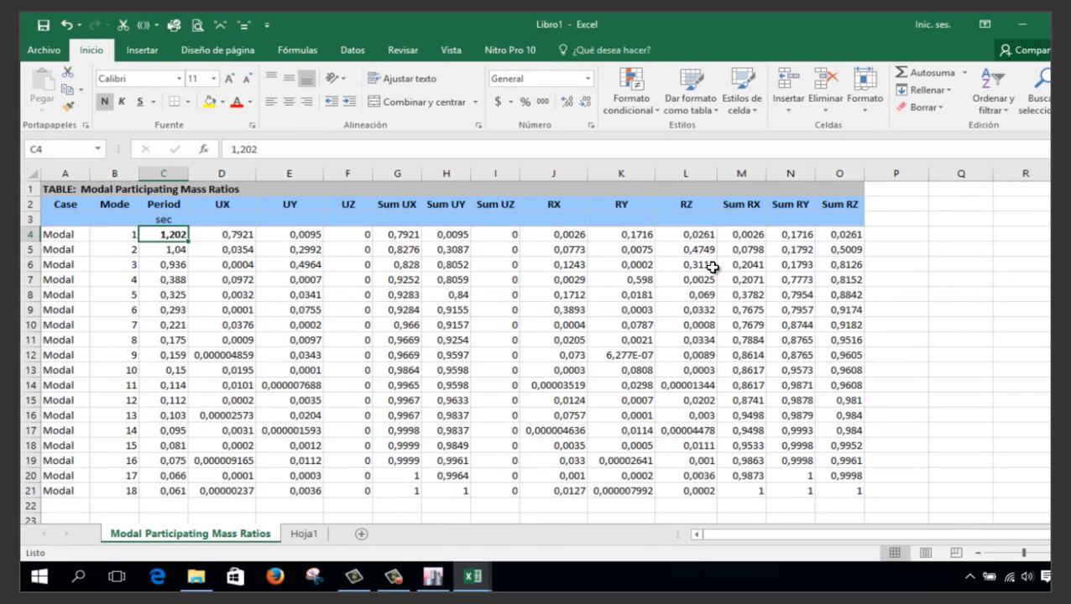
{"action": "left_click", "coordinate": [249, 235]}
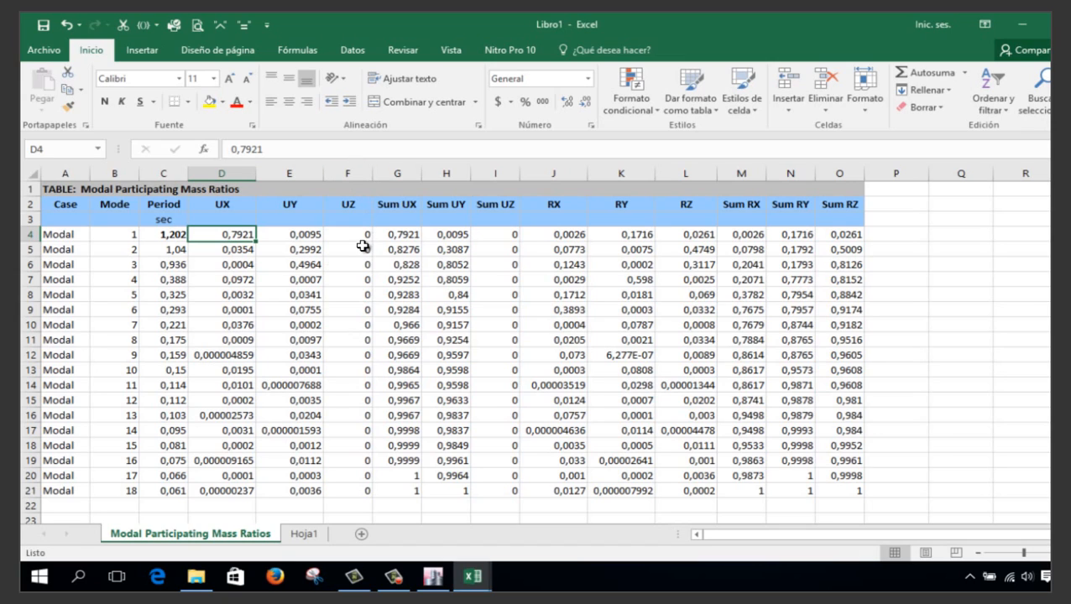
{"action": "left_click", "coordinate": [352, 173]}
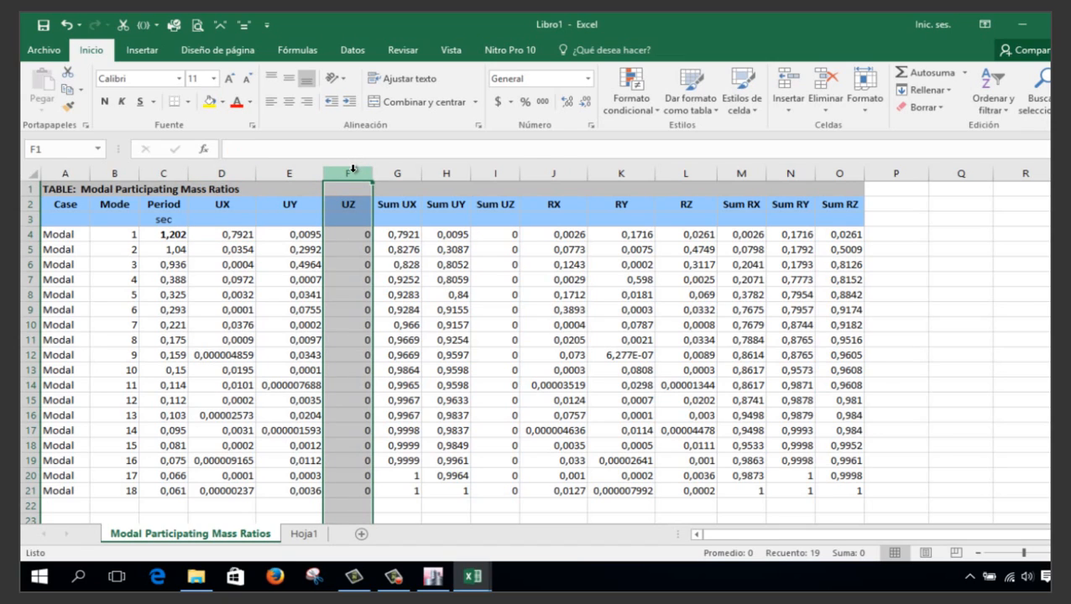
{"action": "right_click", "coordinate": [353, 175]}
{"action": "left_click", "coordinate": [400, 295]}
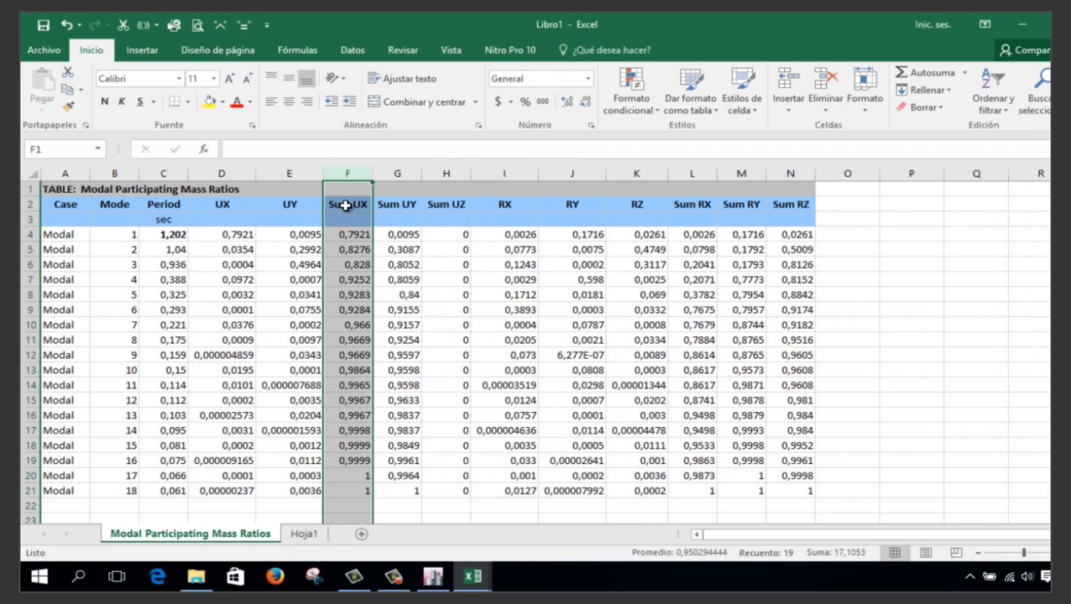
{"action": "left_click", "coordinate": [437, 173]}
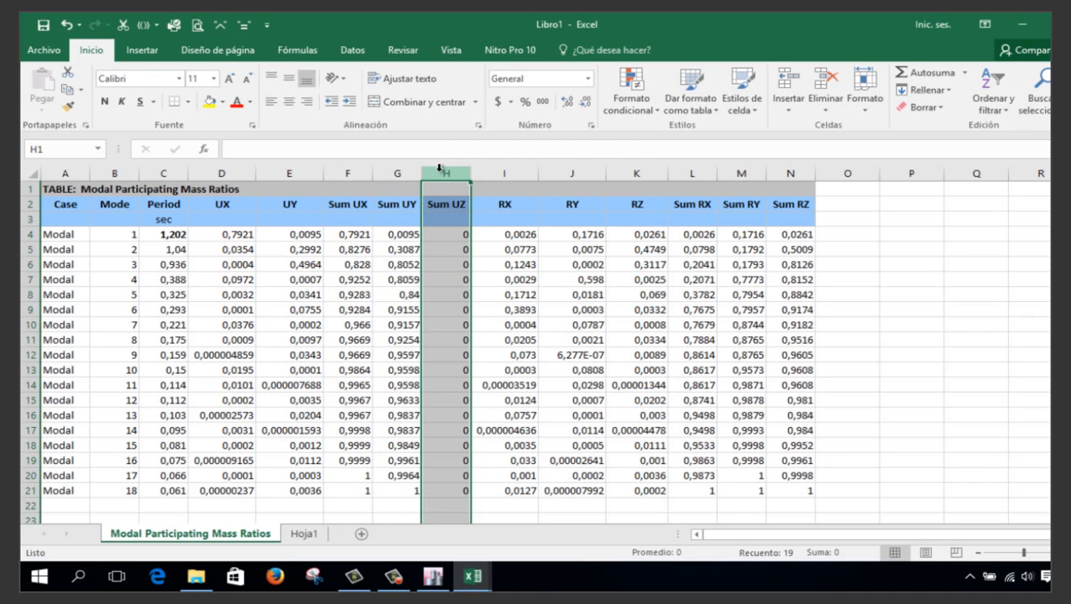
{"action": "right_click", "coordinate": [440, 174]}
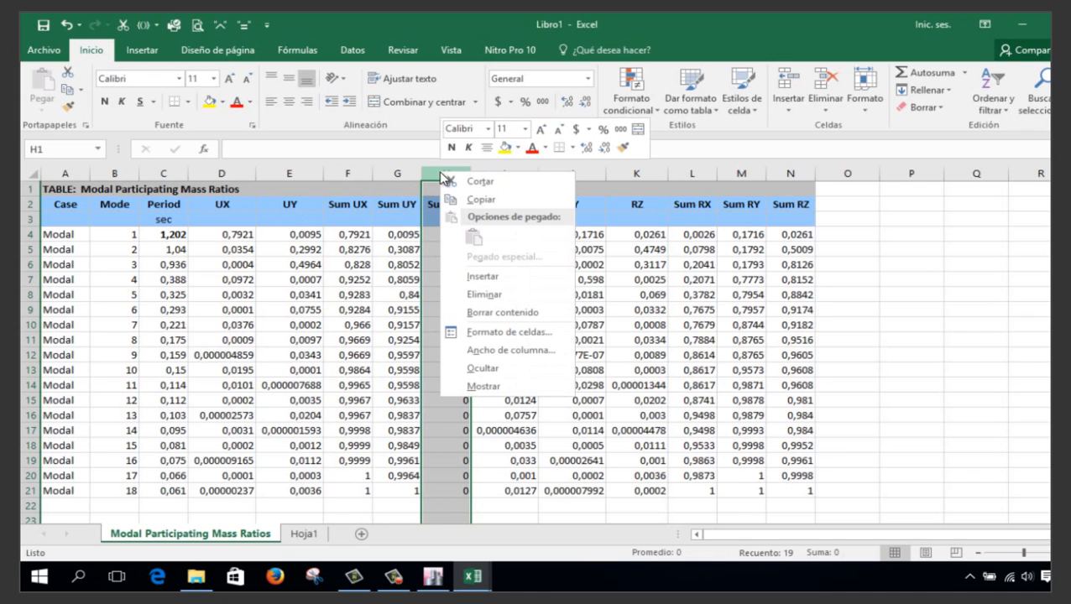
{"action": "left_click", "coordinate": [507, 292]}
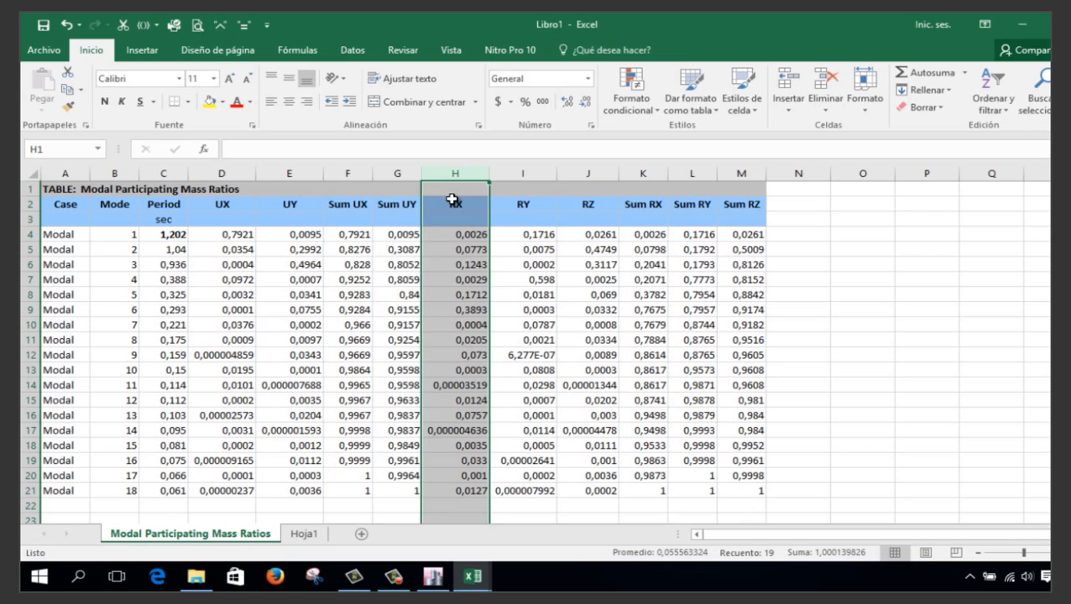
Delete the RX, RY, Sum RX and Sum RY columns from the mass ratios table
{"action": "left_click_drag", "start_coordinate": [454, 173], "coordinate": [527, 167]}
{"action": "right_click", "coordinate": [526, 167]}
{"action": "left_click", "coordinate": [593, 289]}
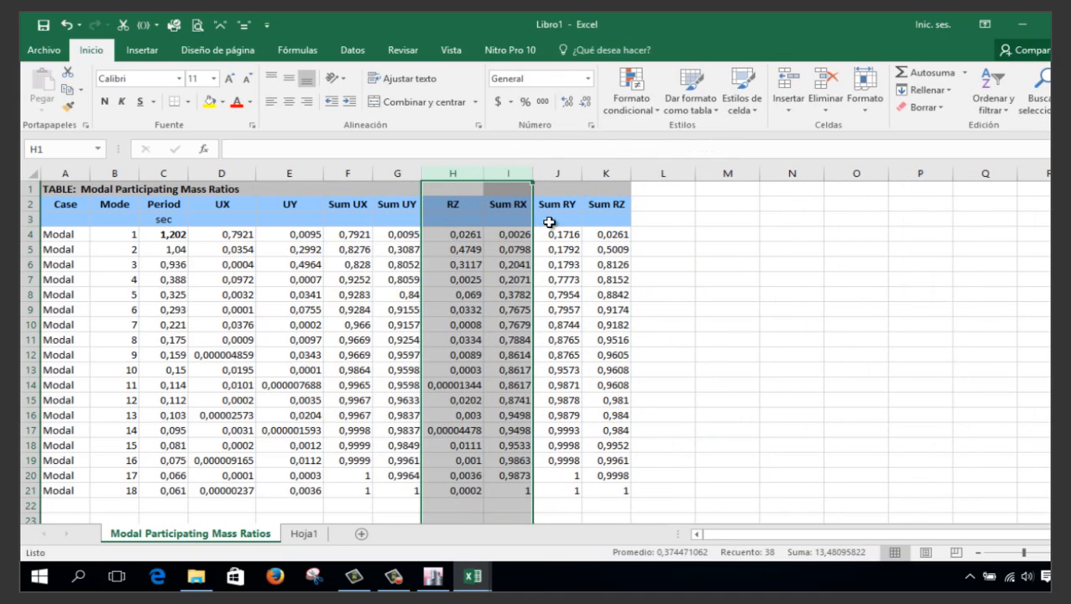
{"action": "left_click", "coordinate": [513, 175]}
{"action": "left_click_drag", "start_coordinate": [512, 175], "coordinate": [563, 170]}
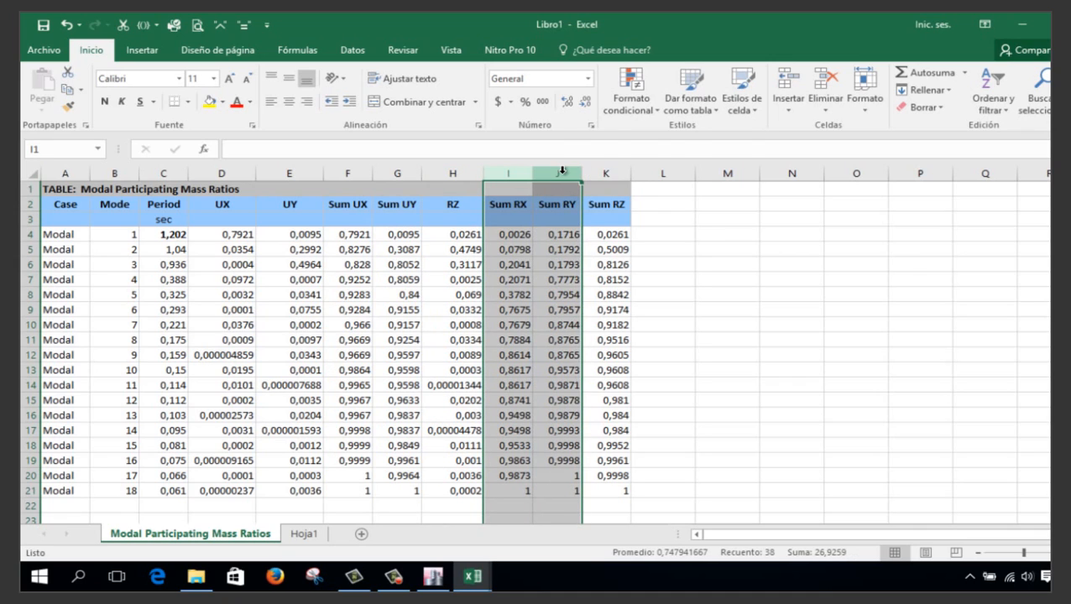
{"action": "right_click", "coordinate": [563, 171]}
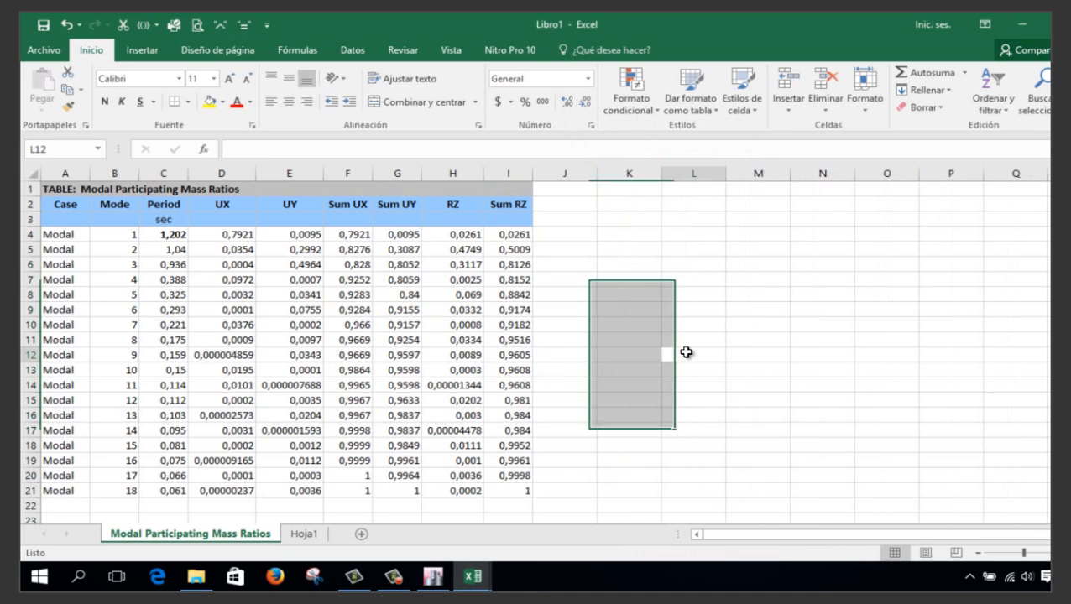
{"action": "left_click", "coordinate": [690, 352]}
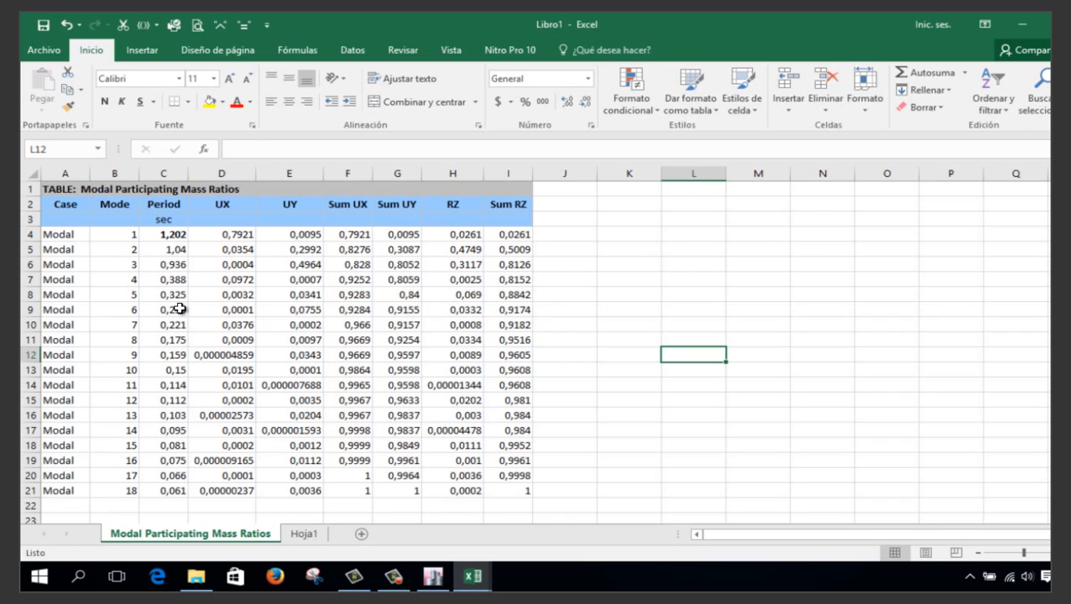
Format the UX through Sum RZ values of all 18 modes (D4:I21) as numbers with five decimals
{"action": "left_click", "coordinate": [167, 237]}
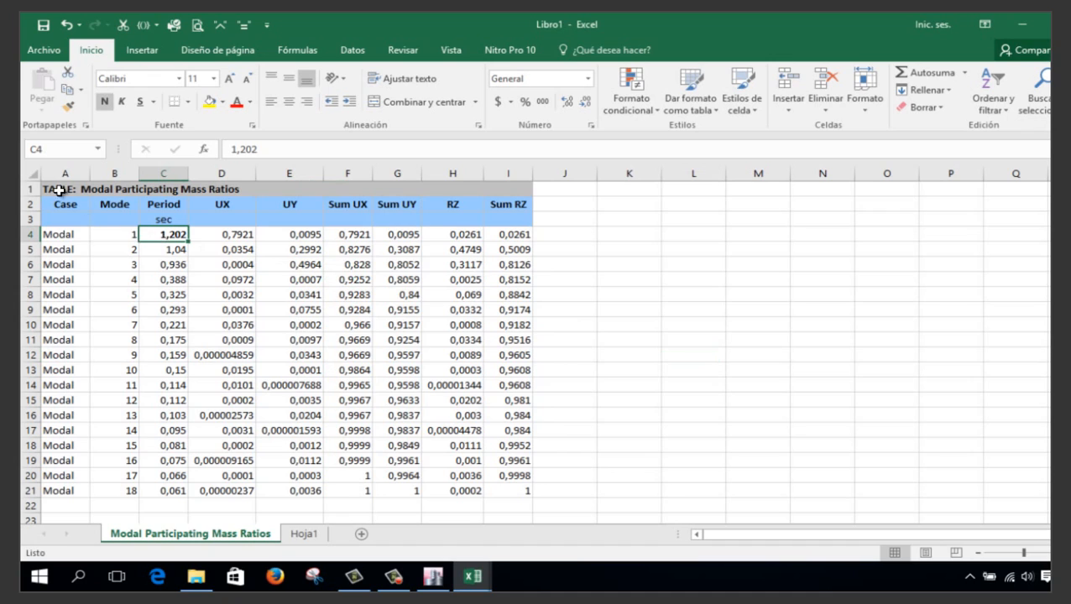
{"action": "left_click", "coordinate": [239, 235]}
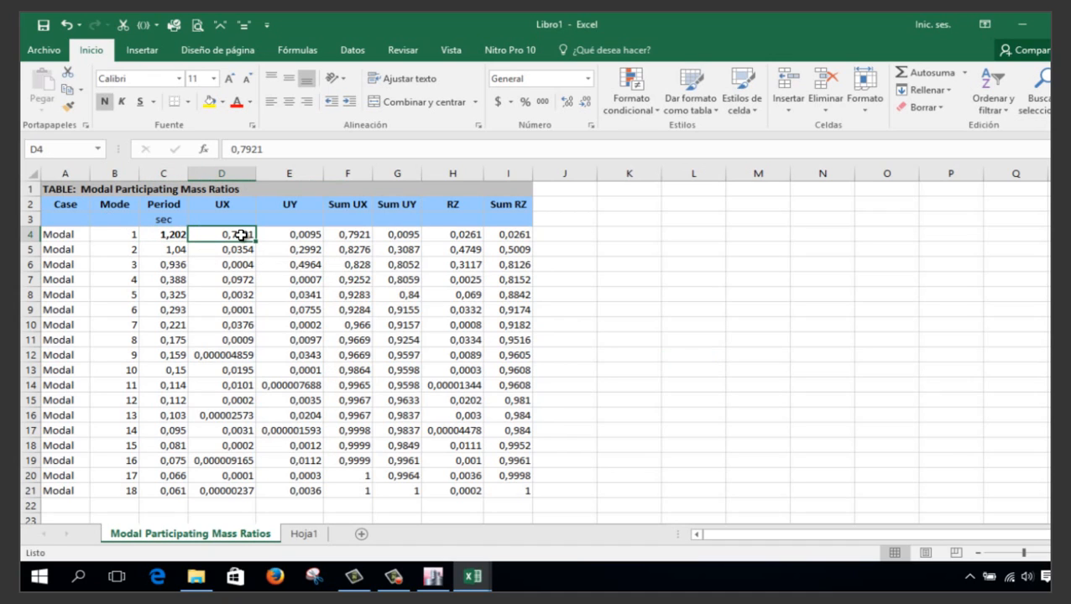
{"action": "left_click_drag", "start_coordinate": [240, 236], "coordinate": [514, 488]}
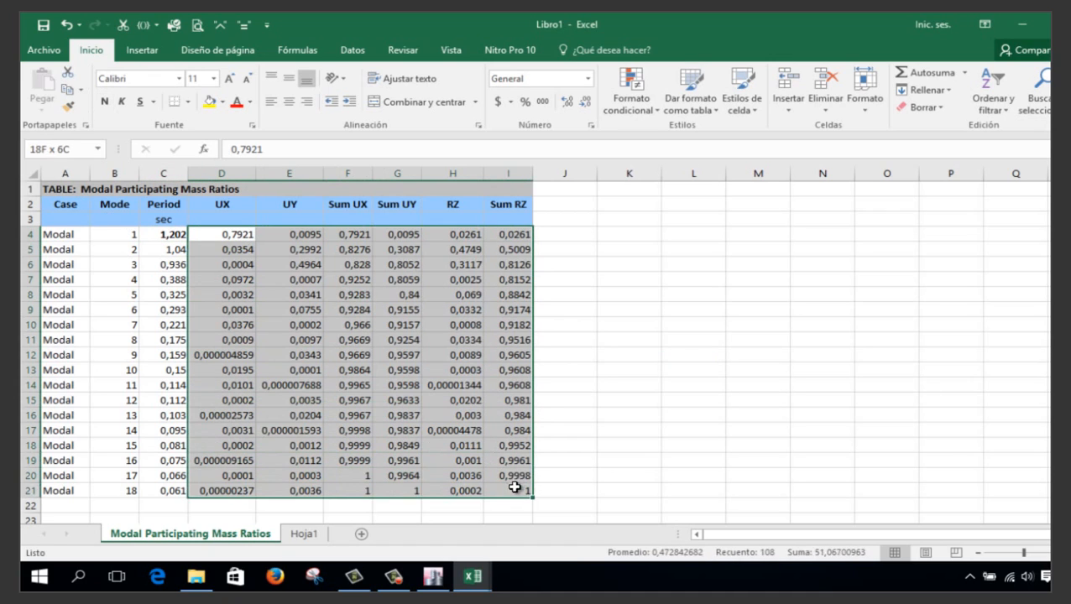
{"action": "left_click", "coordinate": [567, 101]}
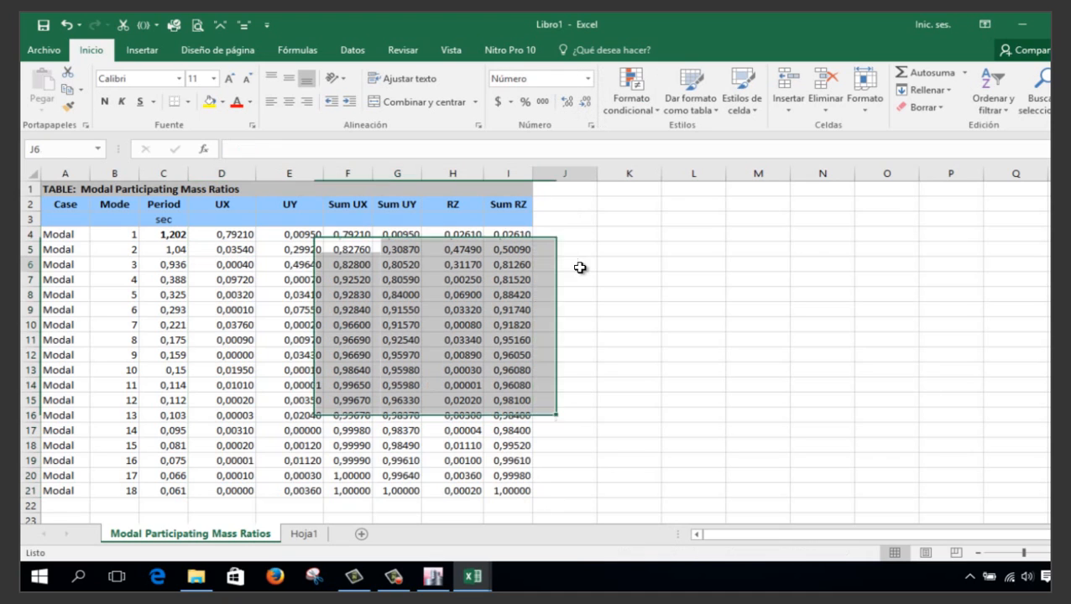
Make the UX ratio of mode 1 (D4) bold and red
{"action": "left_click", "coordinate": [579, 266]}
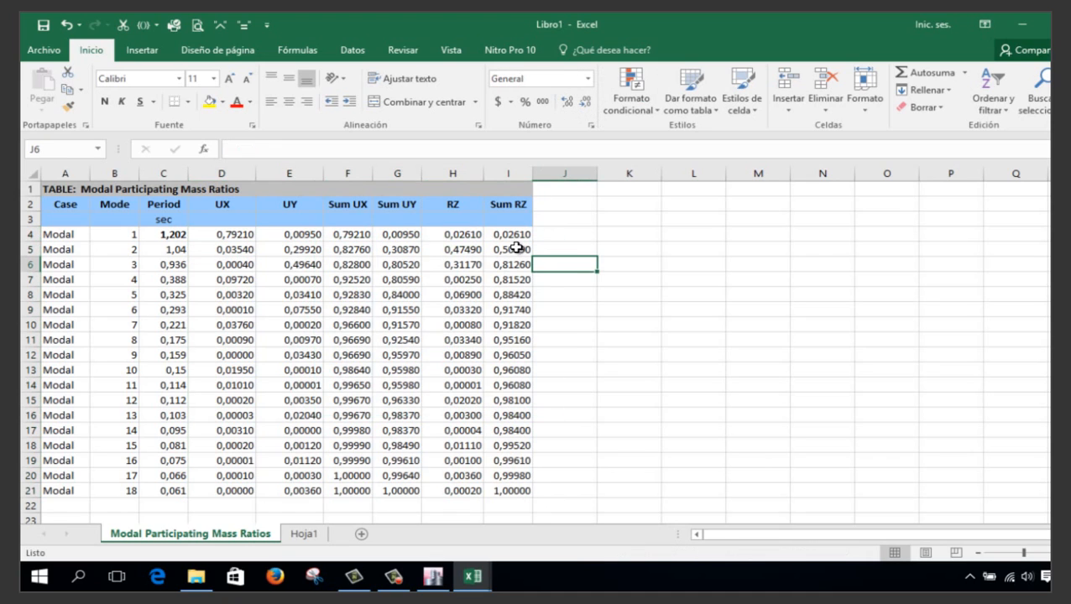
{"action": "left_click", "coordinate": [243, 236]}
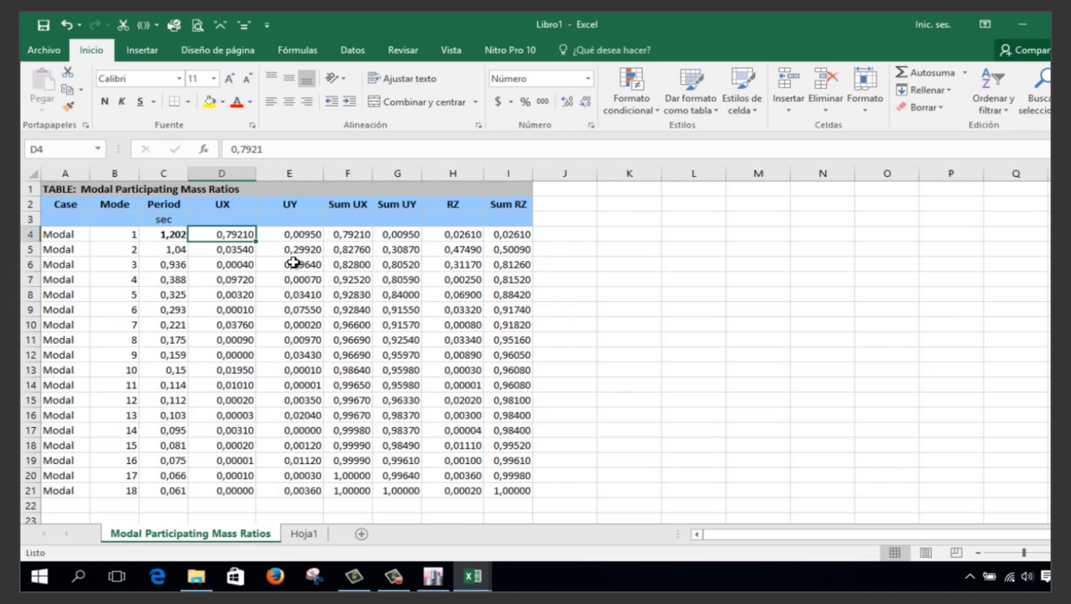
{"action": "key", "text": "ctrl+n"}
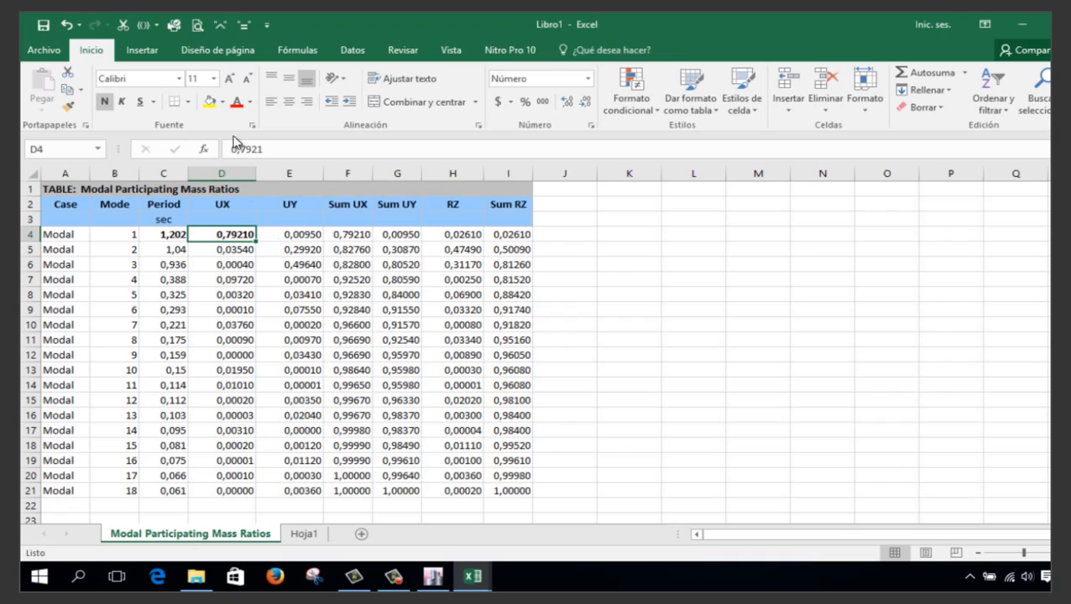
{"action": "left_click", "coordinate": [236, 101]}
Make the RZ ratio of mode 2 (H5) bold and red
{"action": "left_click", "coordinate": [309, 235]}
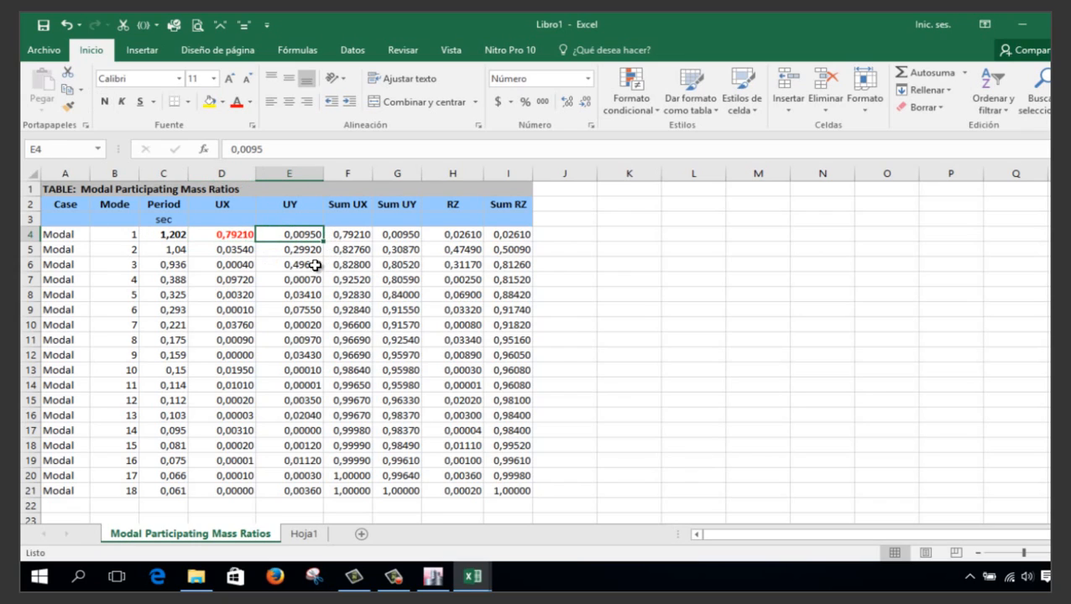
{"action": "left_click", "coordinate": [305, 250]}
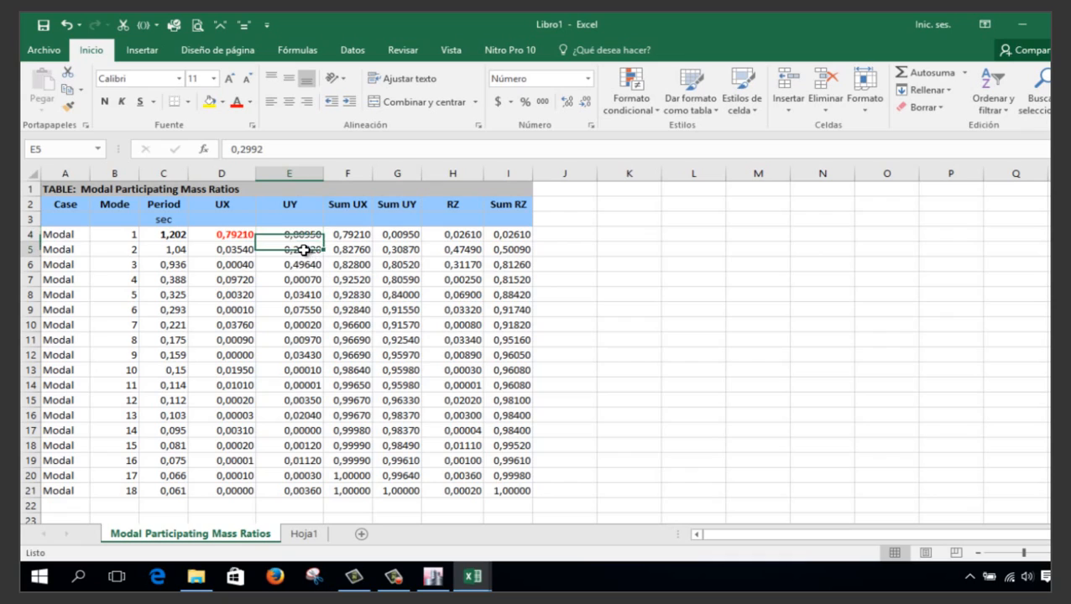
{"action": "left_click", "coordinate": [243, 252]}
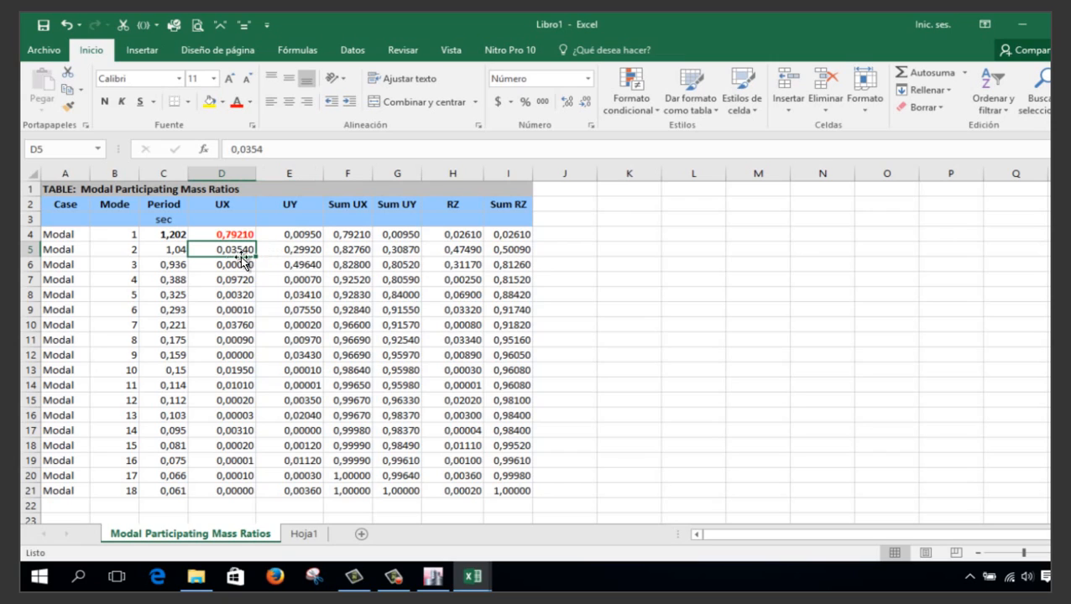
{"action": "left_click", "coordinate": [304, 252]}
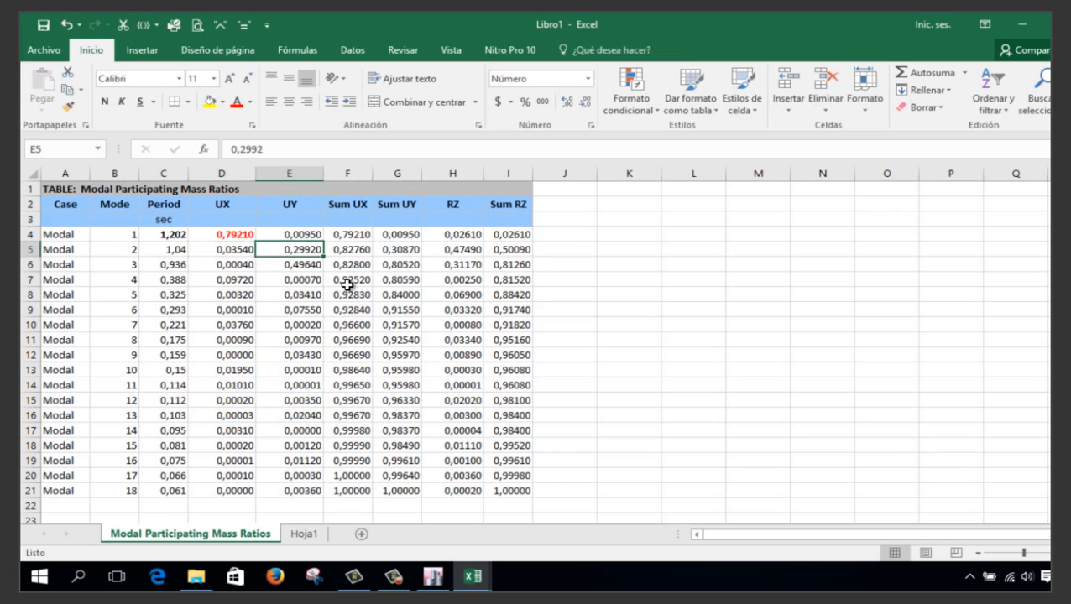
{"action": "left_click", "coordinate": [452, 250]}
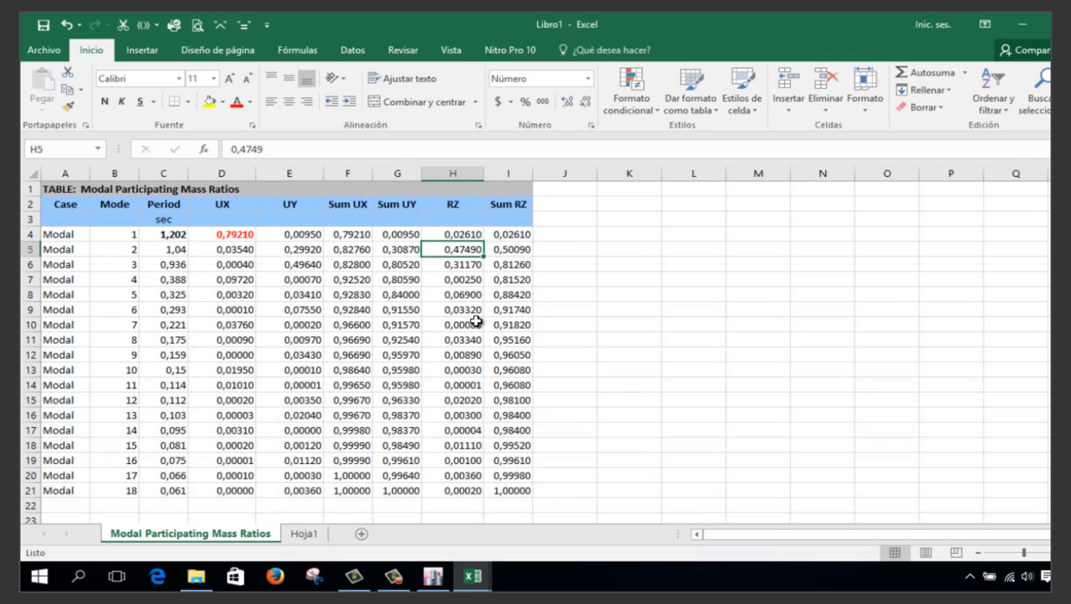
{"action": "key", "text": "ctrl+n"}
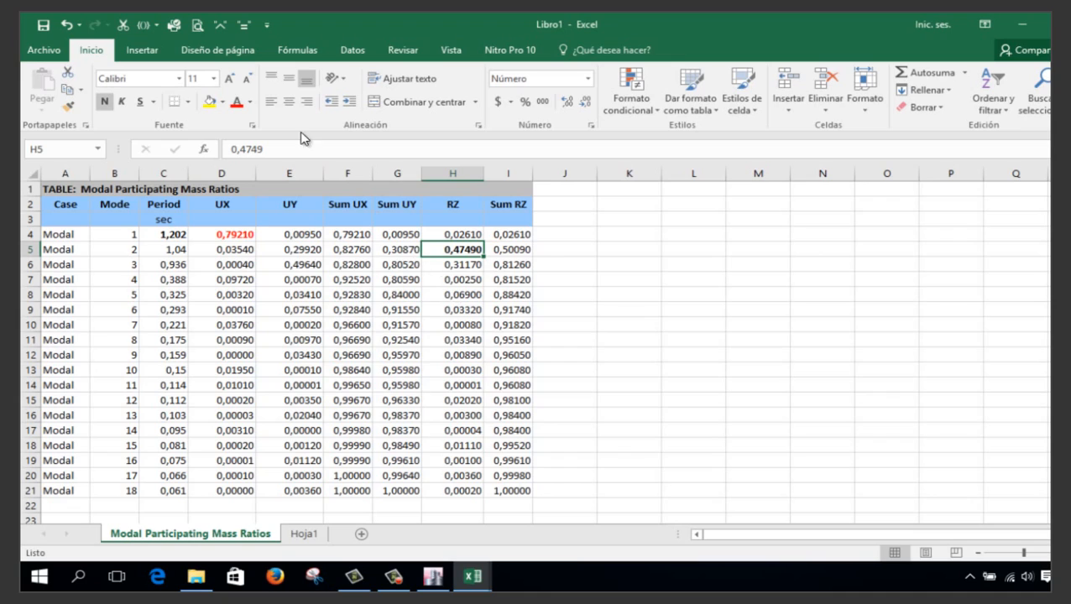
{"action": "left_click", "coordinate": [242, 107]}
Make the UY ratio of mode 3 (E6) bold and red
{"action": "left_click", "coordinate": [239, 264]}
{"action": "left_click", "coordinate": [311, 262]}
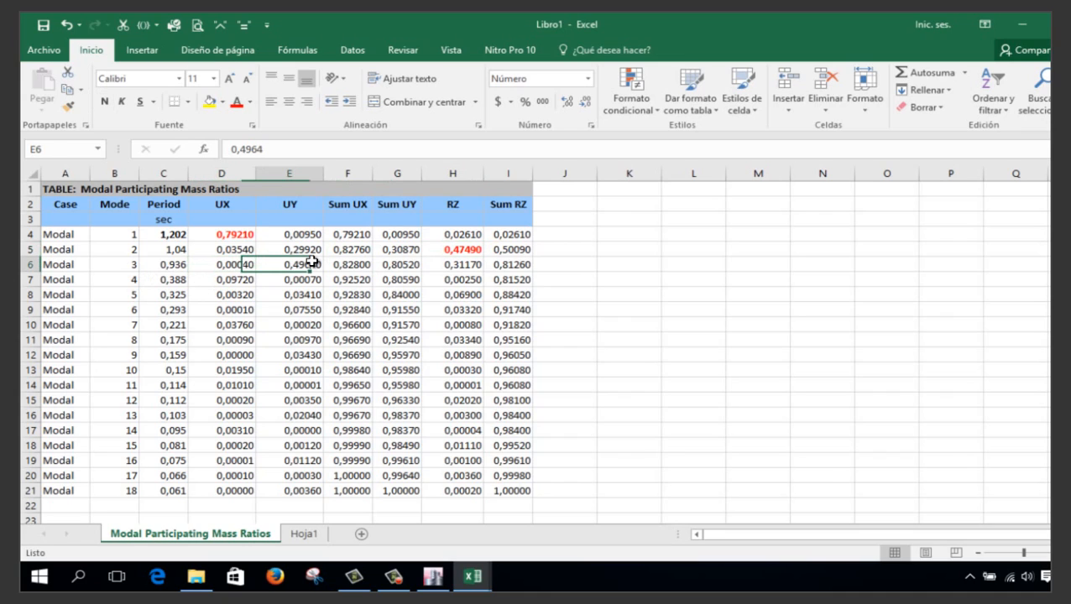
{"action": "key", "text": "ctrl+n"}
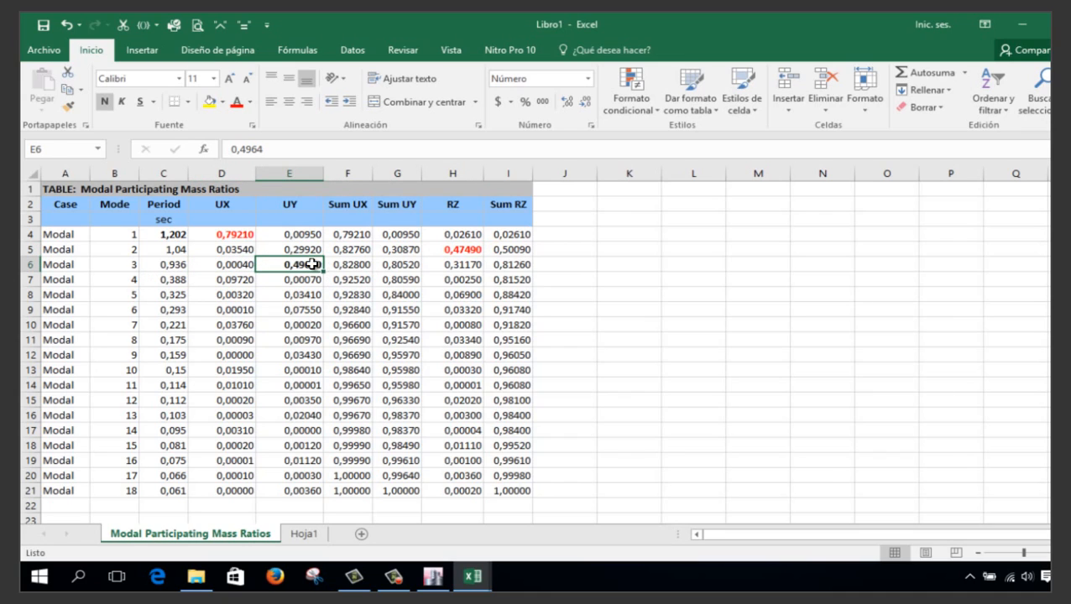
{"action": "left_click", "coordinate": [237, 101]}
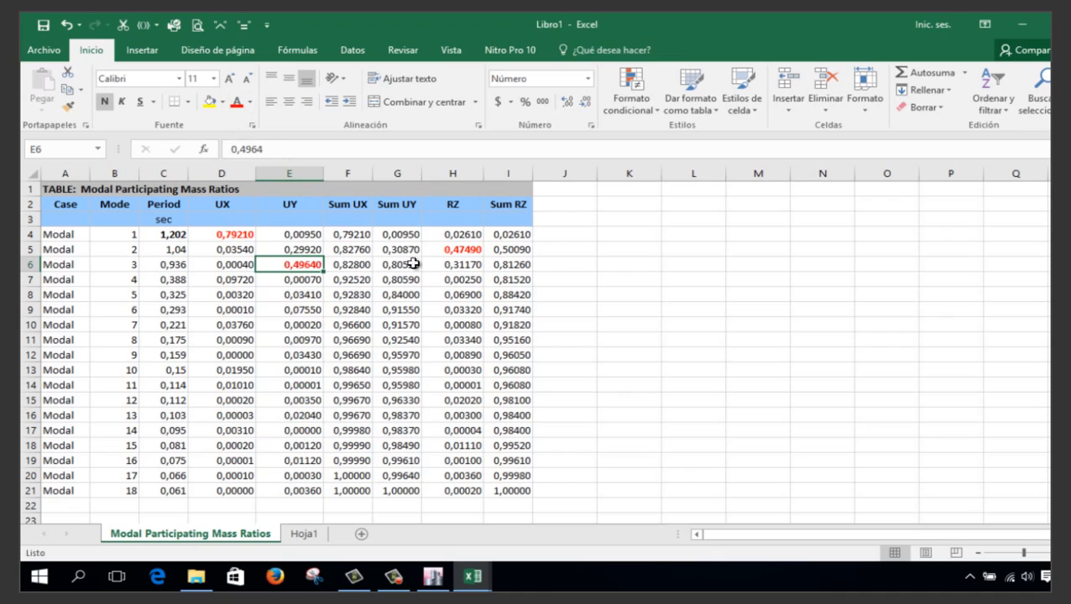
{"action": "left_click", "coordinate": [470, 265]}
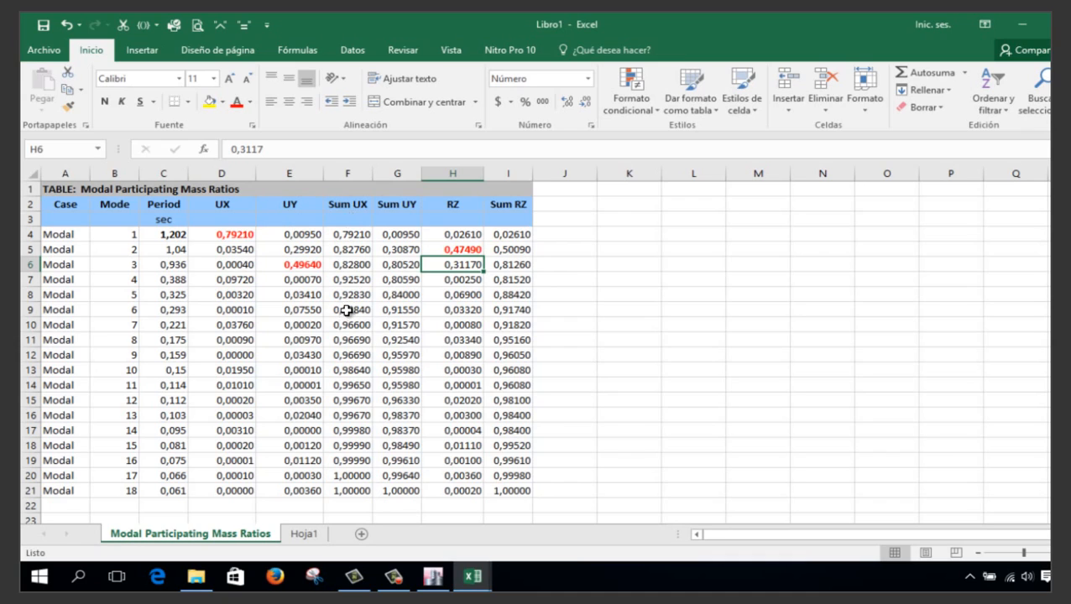
Make the Sum UX value of mode 4 (F7) bold and blue
{"action": "left_click", "coordinate": [352, 279]}
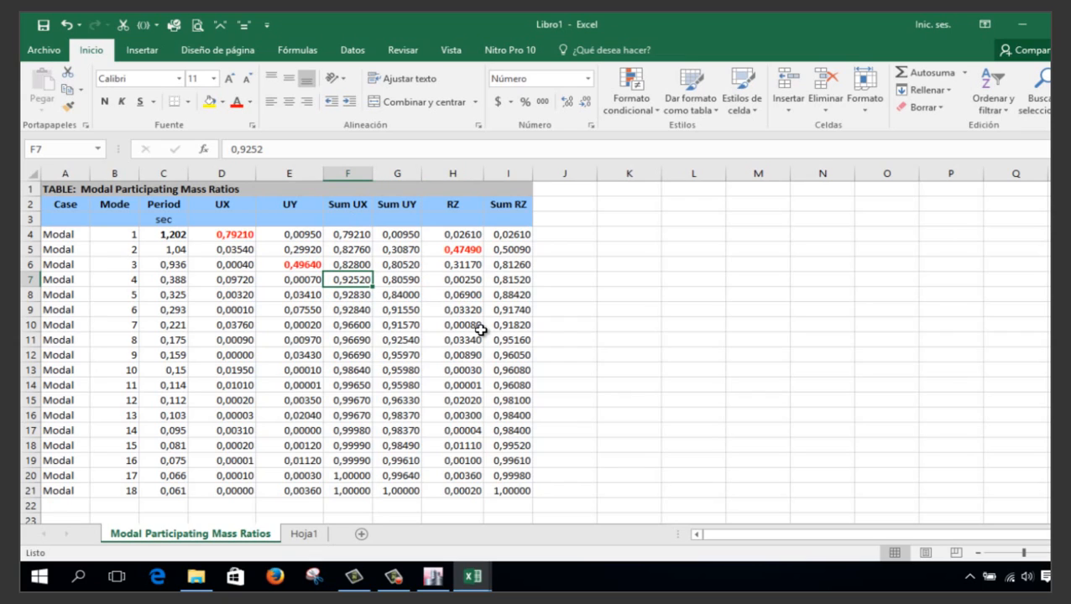
{"action": "key", "text": "ctrl+n"}
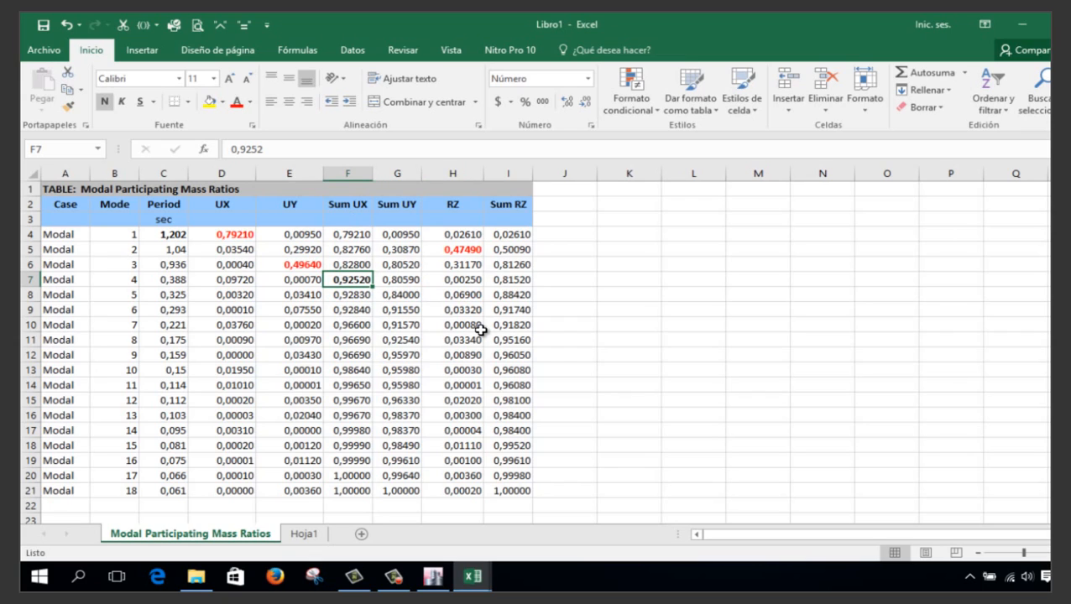
{"action": "left_click", "coordinate": [250, 103]}
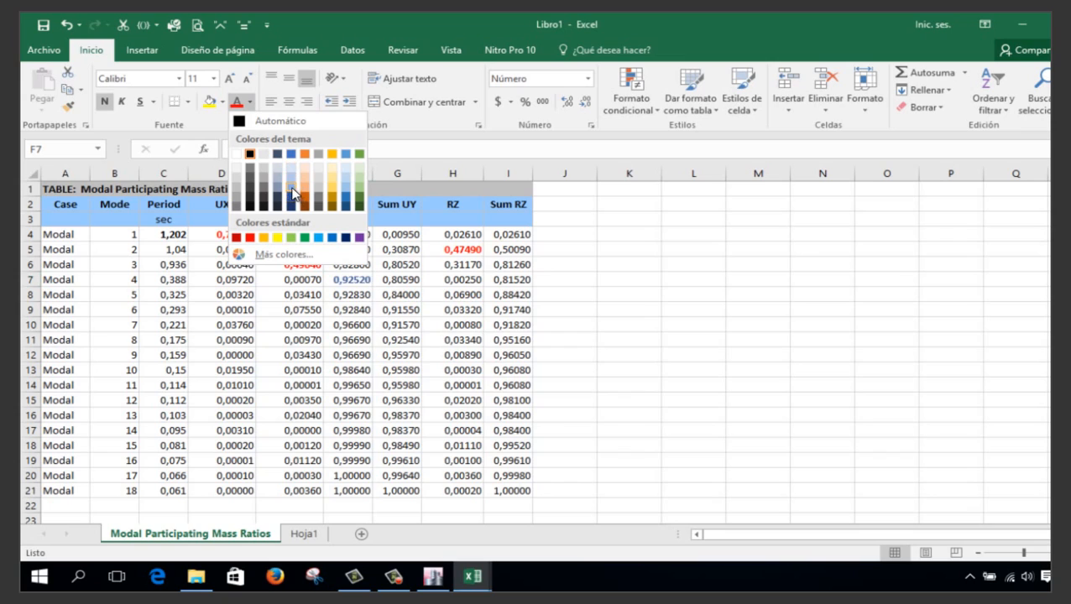
{"action": "left_click", "coordinate": [293, 193]}
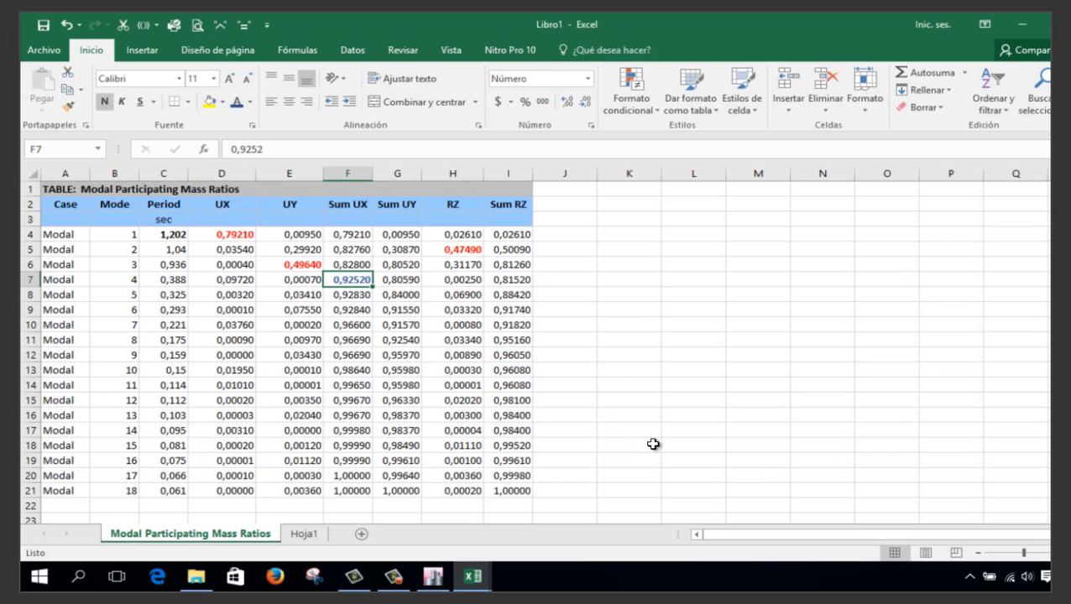
Make the Sum UY and Sum RZ values of mode 6 (G9 and I9) bold and blue
{"action": "left_click", "coordinate": [401, 309]}
{"action": "key", "text": "ctrl+n"}
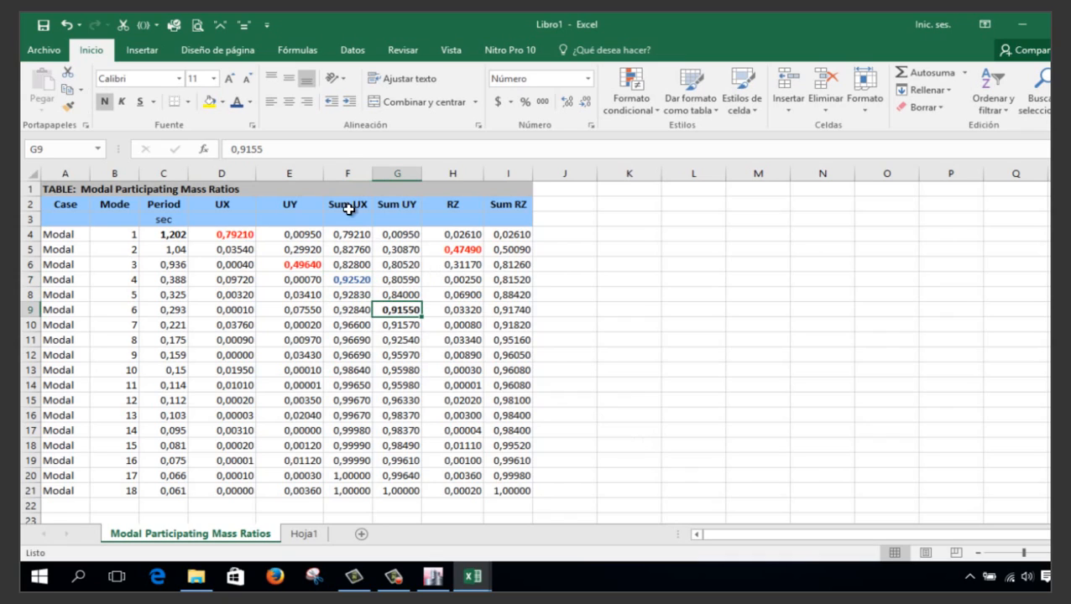
{"action": "left_click", "coordinate": [238, 104]}
{"action": "left_click", "coordinate": [514, 308]}
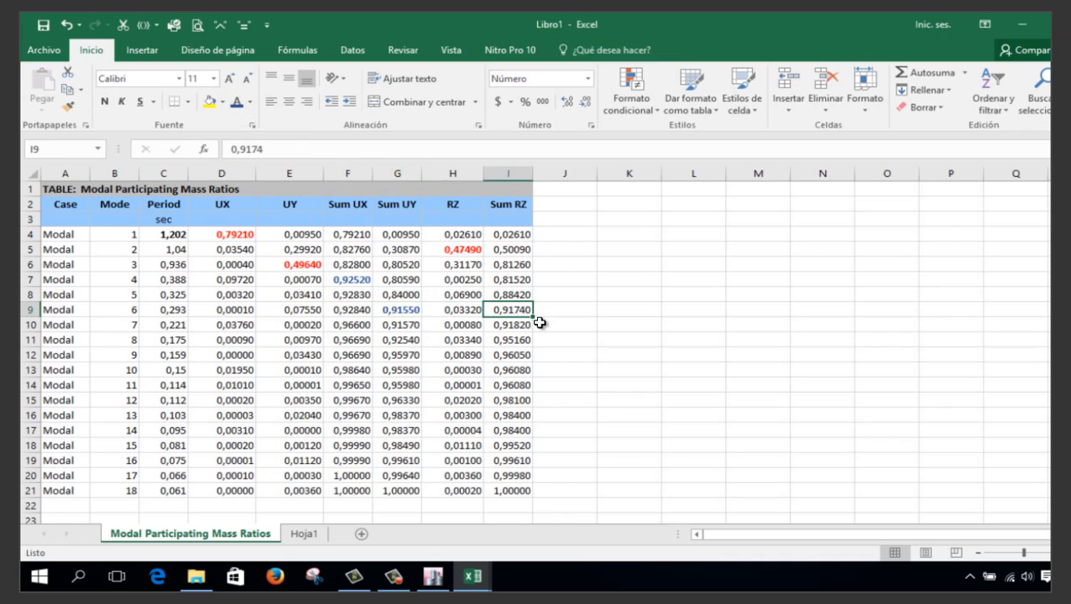
{"action": "key", "text": "ctrl+n"}
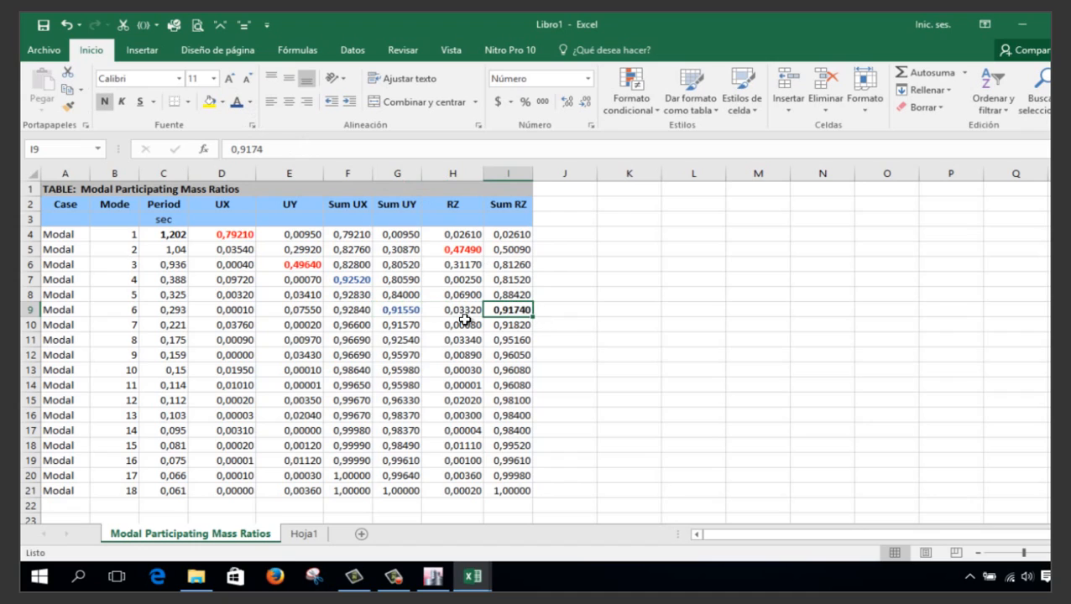
{"action": "left_click", "coordinate": [238, 104]}
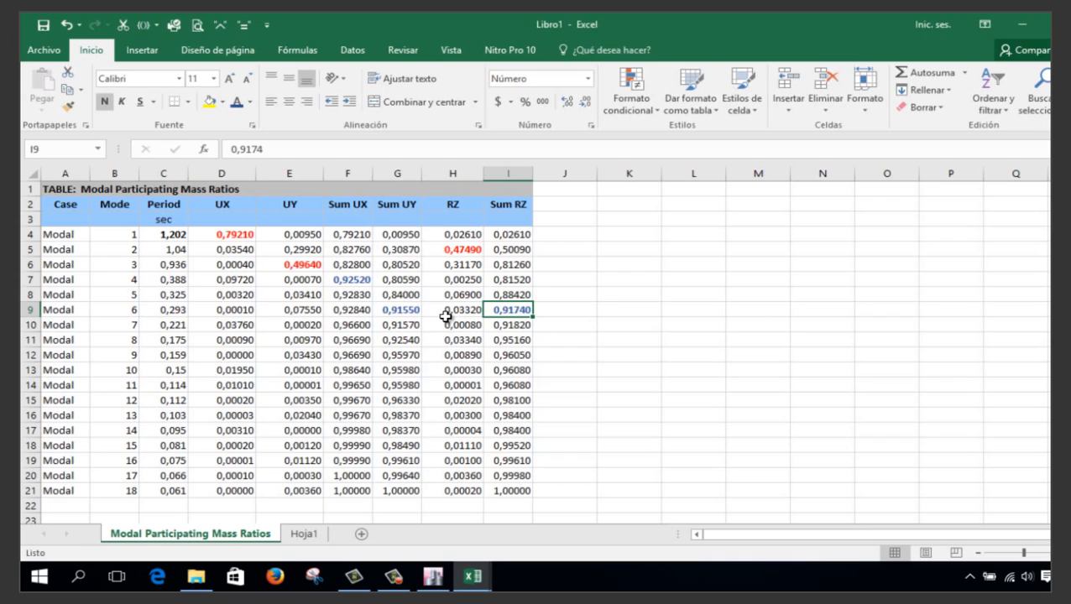
{"action": "left_click", "coordinate": [466, 234]}
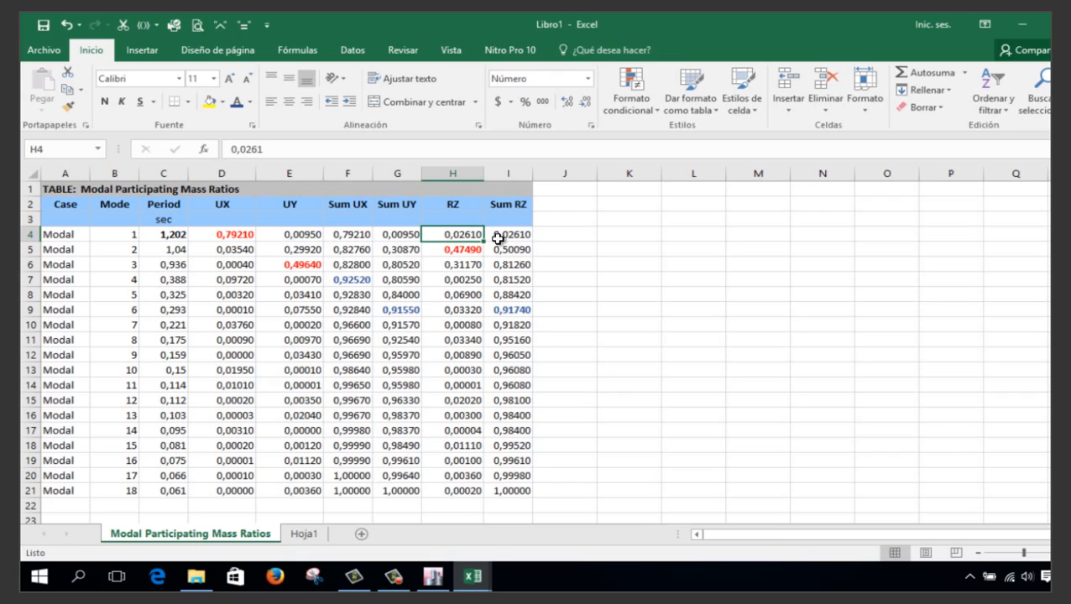
{"action": "left_click", "coordinate": [474, 248]}
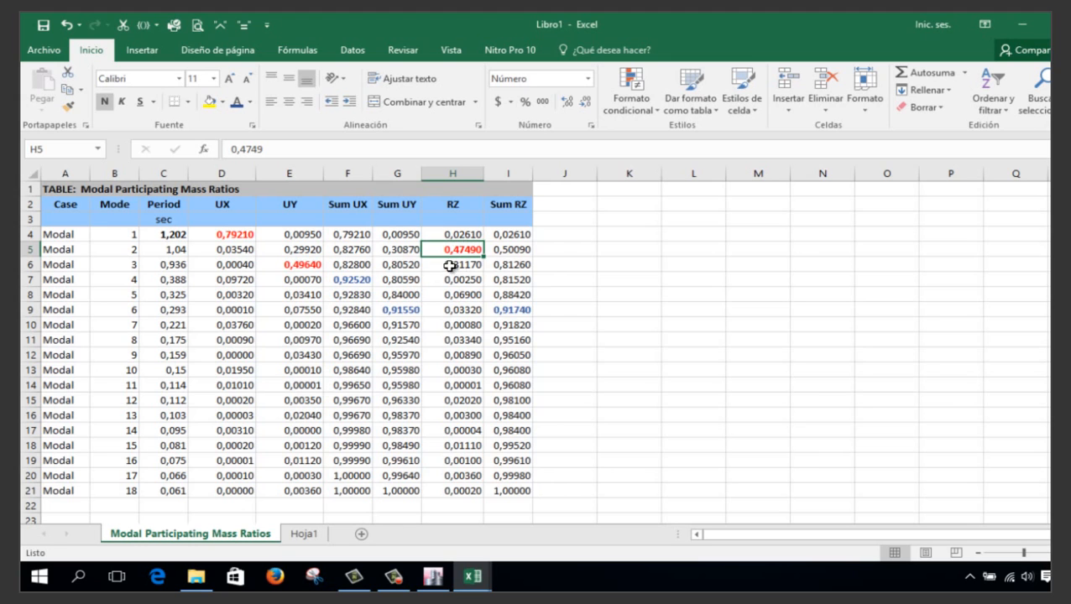
{"action": "scroll", "coordinate": [377, 367], "scroll_direction": "down", "scroll_amount": 1}
{"action": "scroll", "coordinate": [382, 369], "scroll_direction": "down", "scroll_amount": 1}
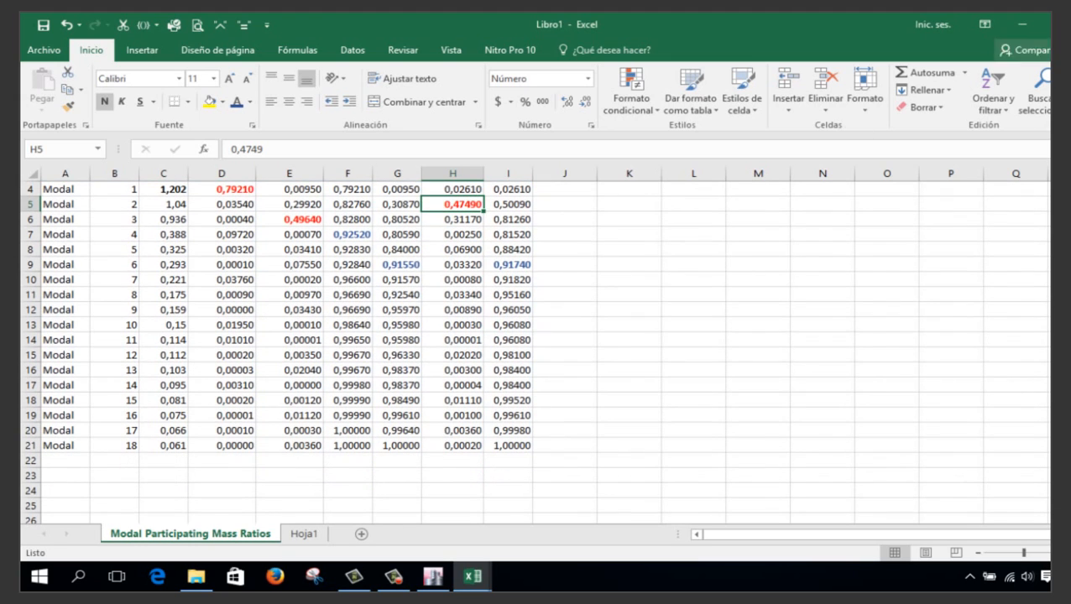
Minimize the Libro1 workbook, switch to ETABS and unlock the EJ-DSR-DINAMICO 1 model, accepting deletion of its analysis results
{"action": "left_click", "coordinate": [1020, 25]}
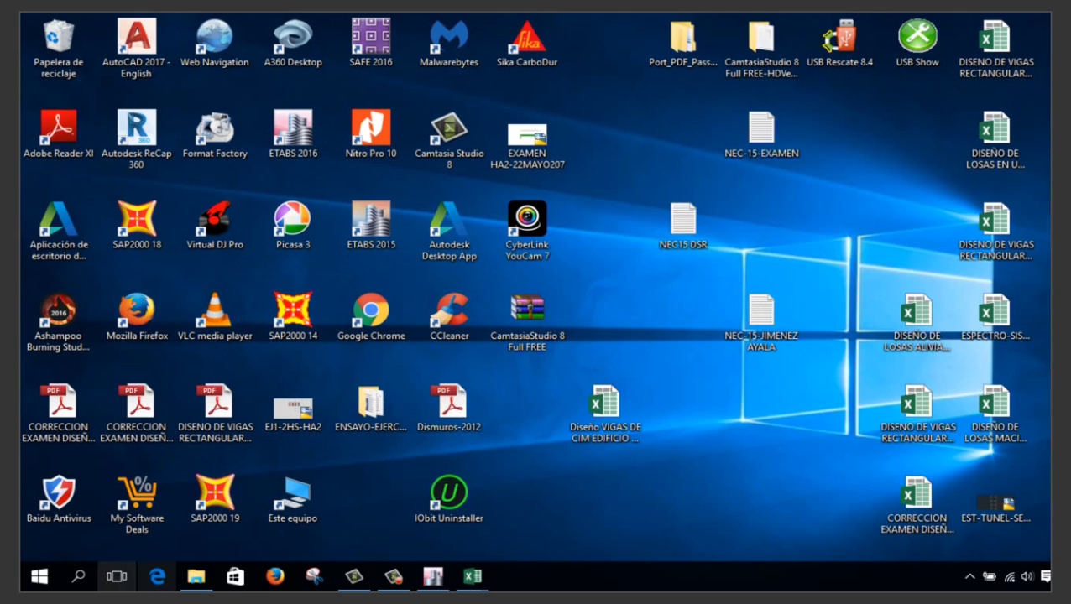
{"action": "left_click", "coordinate": [432, 575]}
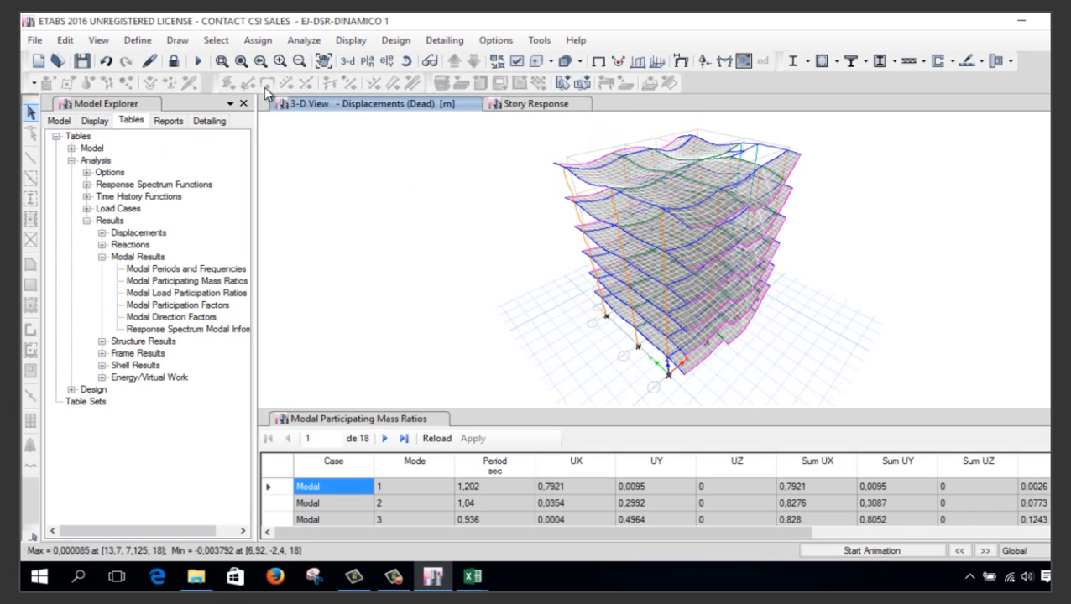
{"action": "left_click", "coordinate": [173, 60]}
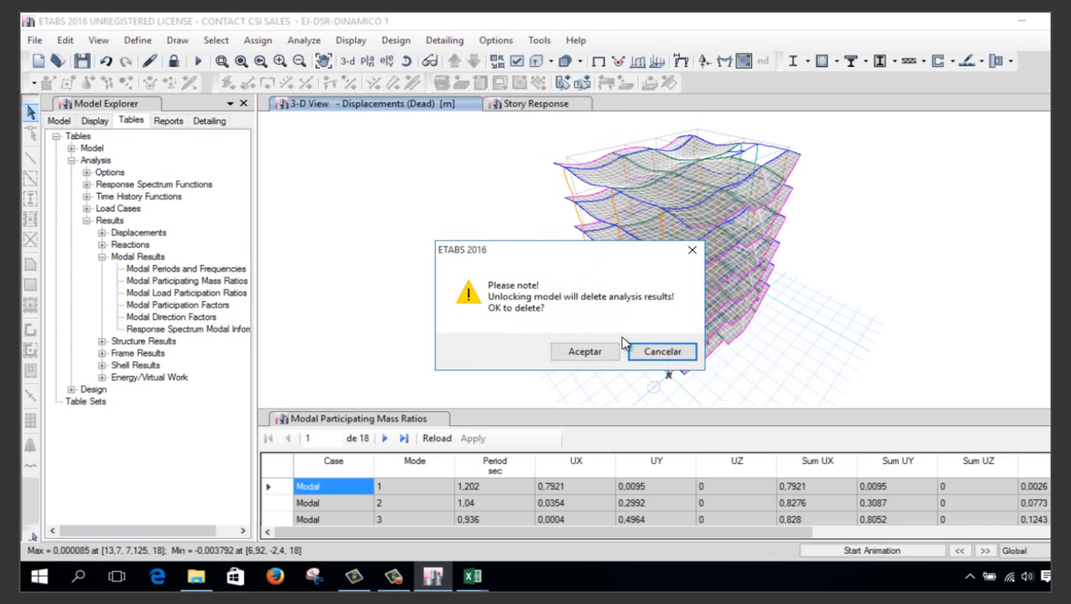
{"action": "left_click", "coordinate": [604, 351]}
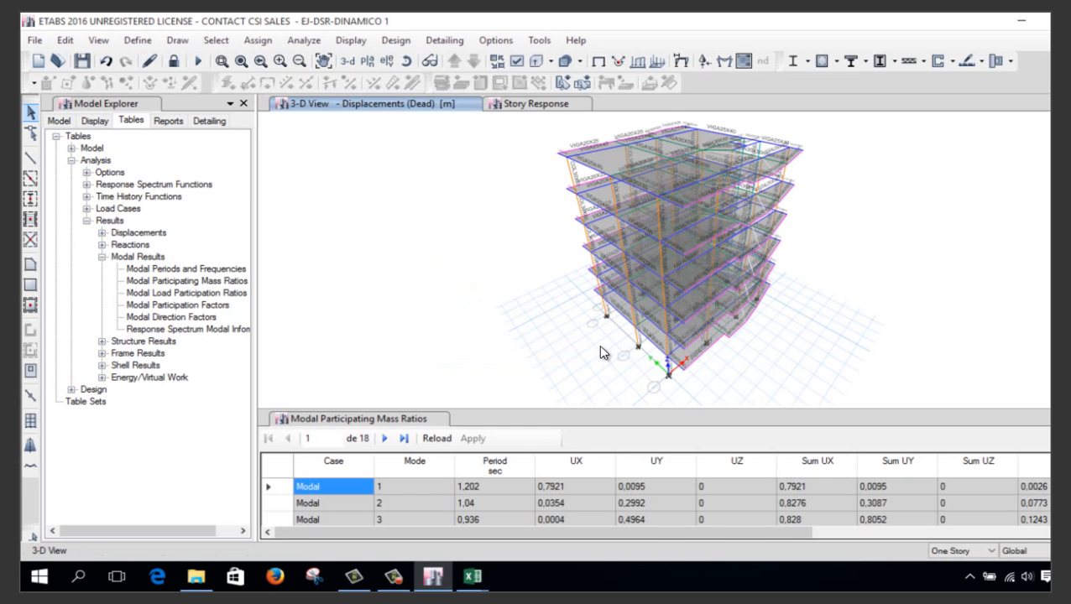
Show the plan view of Story6 and set the story scope to All Stories
{"action": "left_click", "coordinate": [367, 61]}
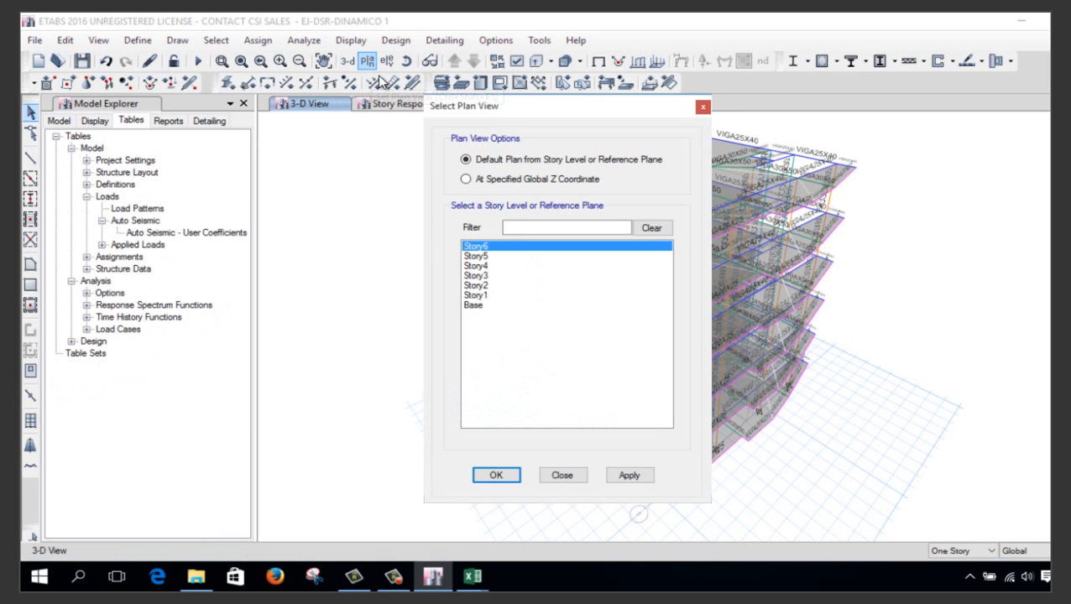
{"action": "left_click", "coordinate": [496, 475]}
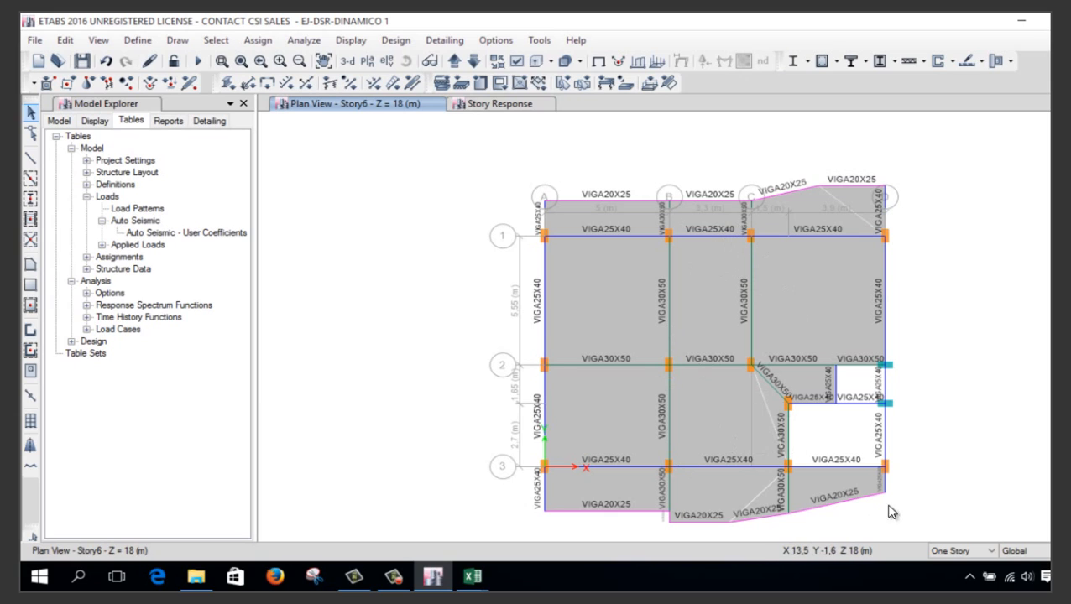
{"action": "left_click", "coordinate": [949, 550]}
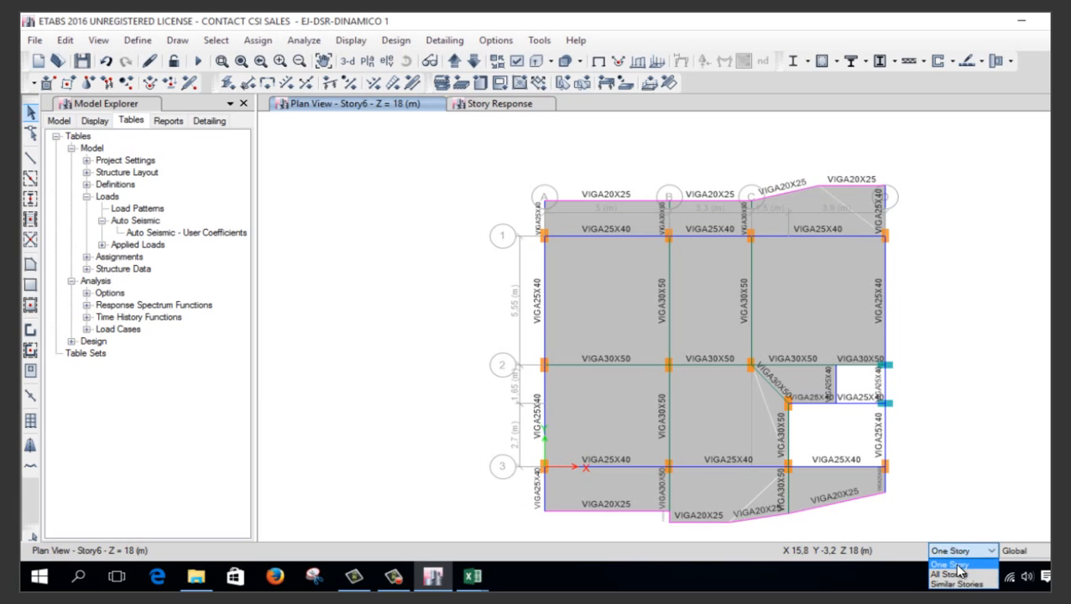
{"action": "left_click", "coordinate": [954, 575]}
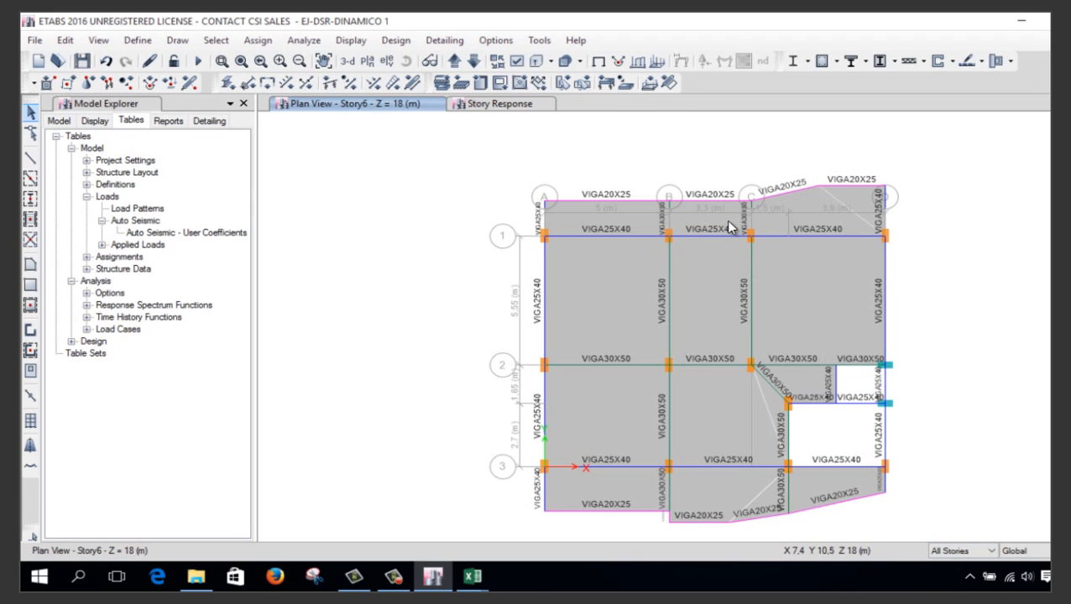
Assign the COL60X30 frame section to the columns at grid intersections C-1 and C-2 on all stories
{"action": "left_click", "coordinate": [770, 255]}
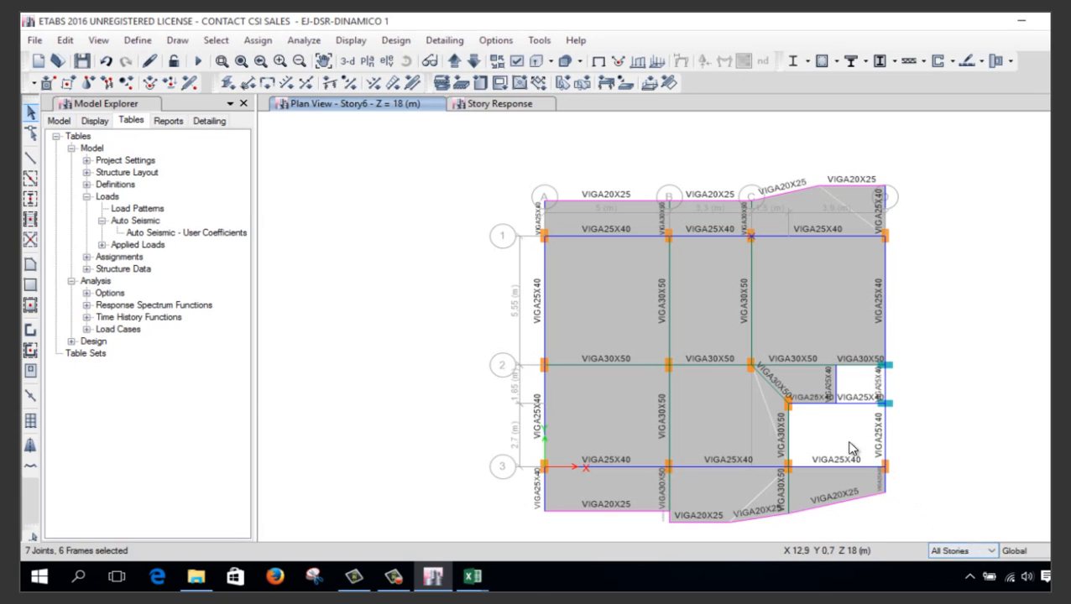
{"action": "left_click_drag", "start_coordinate": [760, 401], "coordinate": [760, 401]}
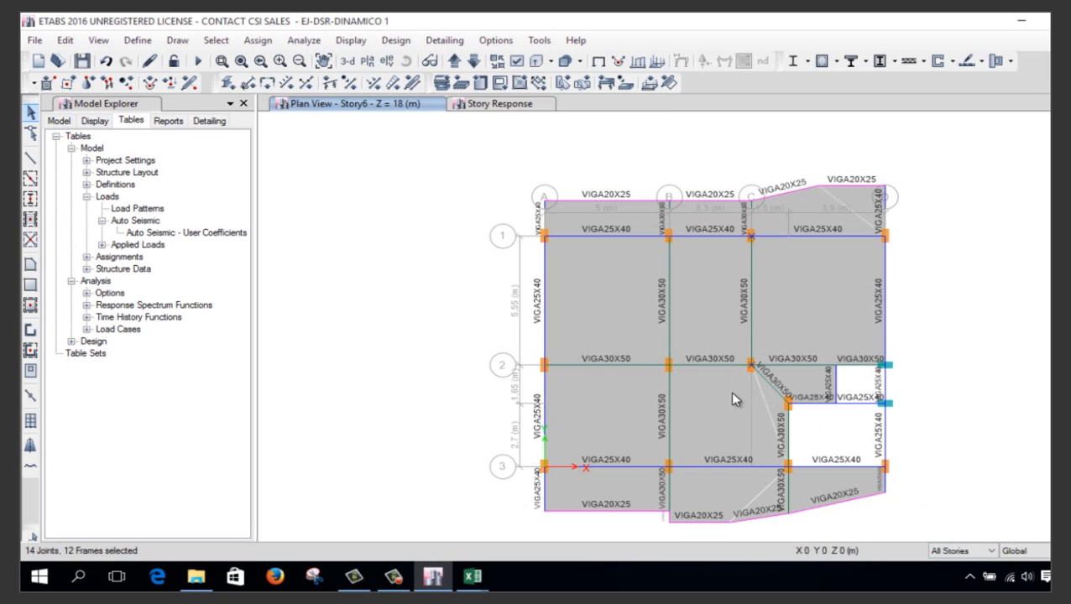
{"action": "left_click", "coordinate": [228, 82]}
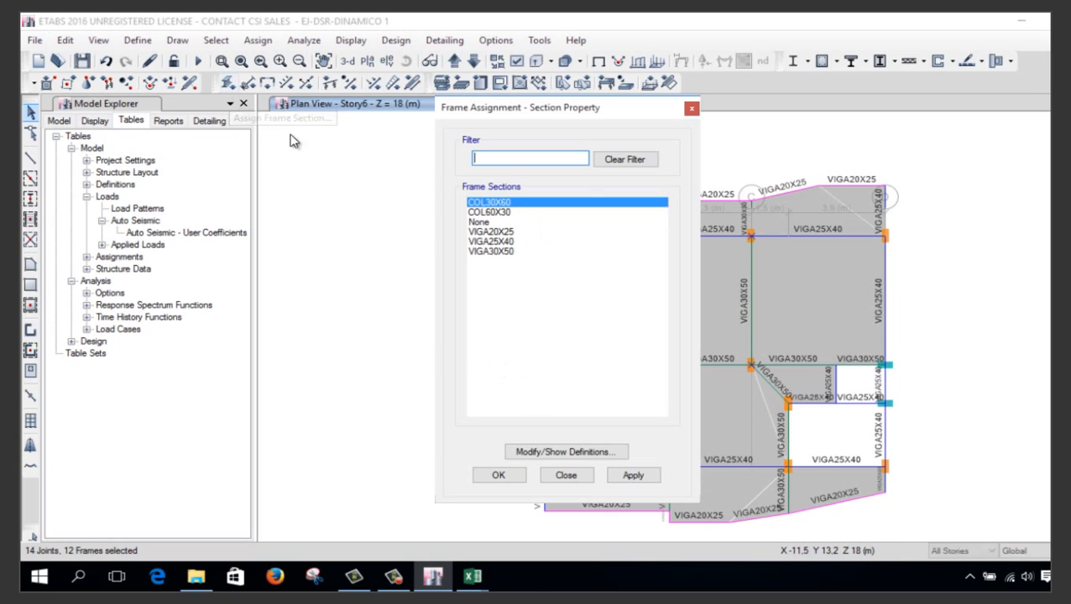
{"action": "left_click", "coordinate": [509, 213]}
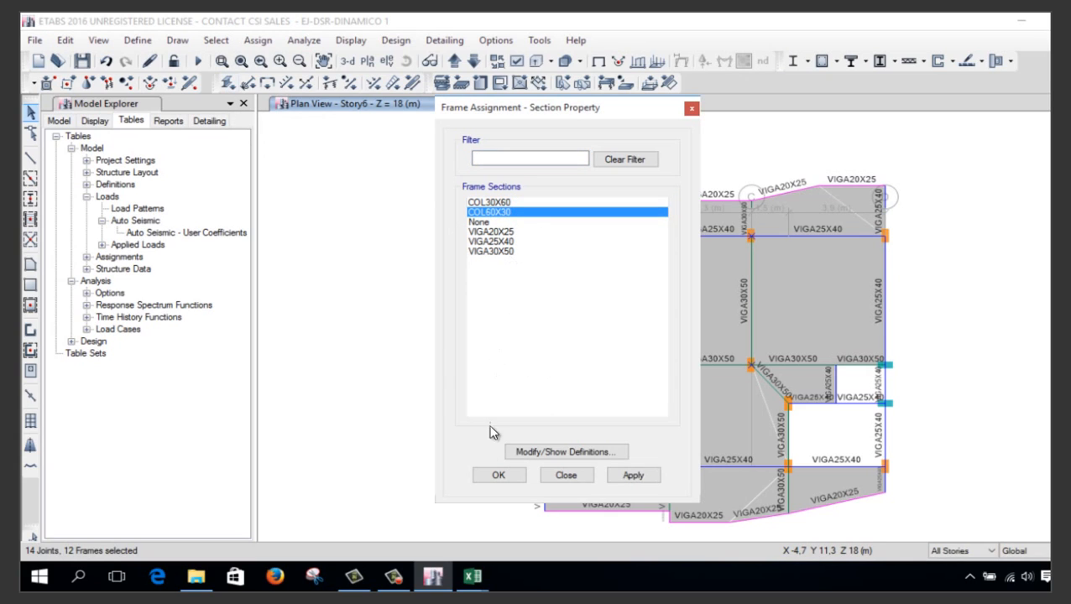
{"action": "left_click", "coordinate": [500, 475]}
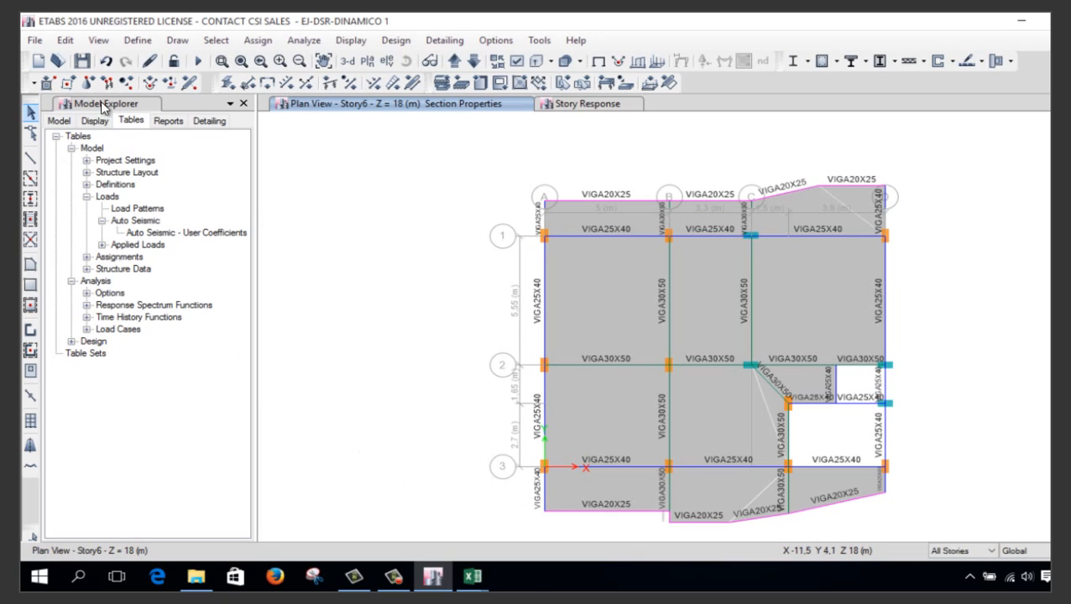
Run the analysis and check the directional and rotational values of the first modes in the Modal Participating Mass Ratios table
{"action": "left_click", "coordinate": [198, 62]}
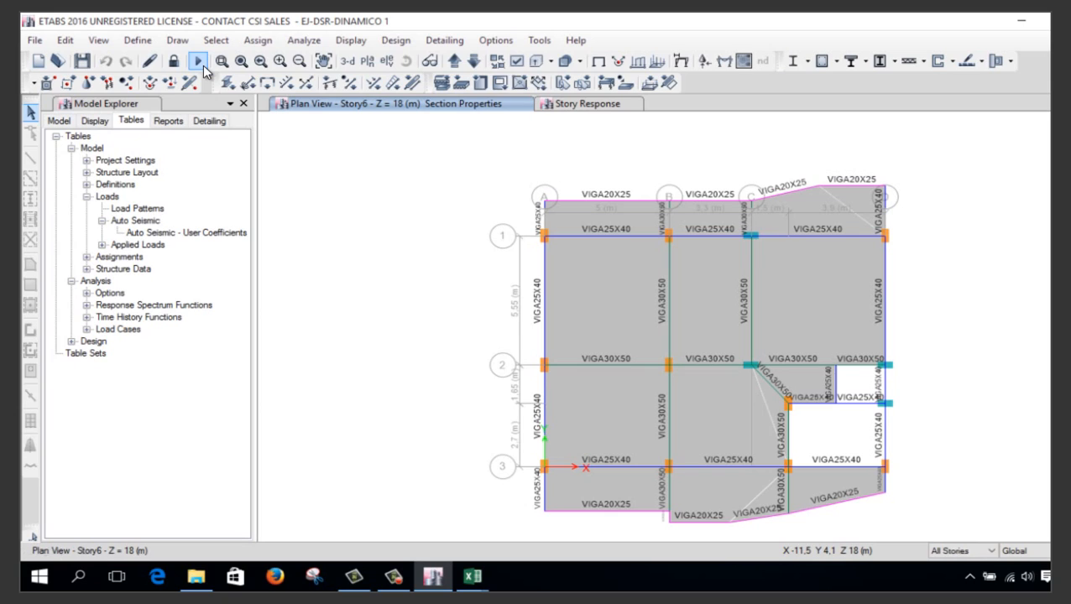
{"action": "left_click", "coordinate": [198, 62]}
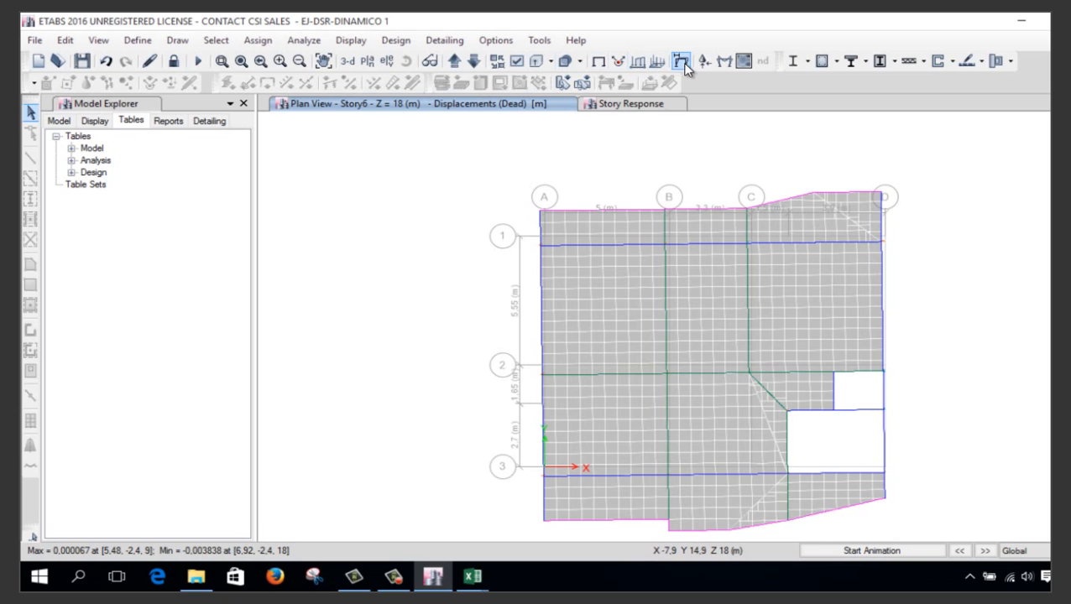
{"action": "left_click", "coordinate": [73, 160]}
{"action": "left_click", "coordinate": [87, 221]}
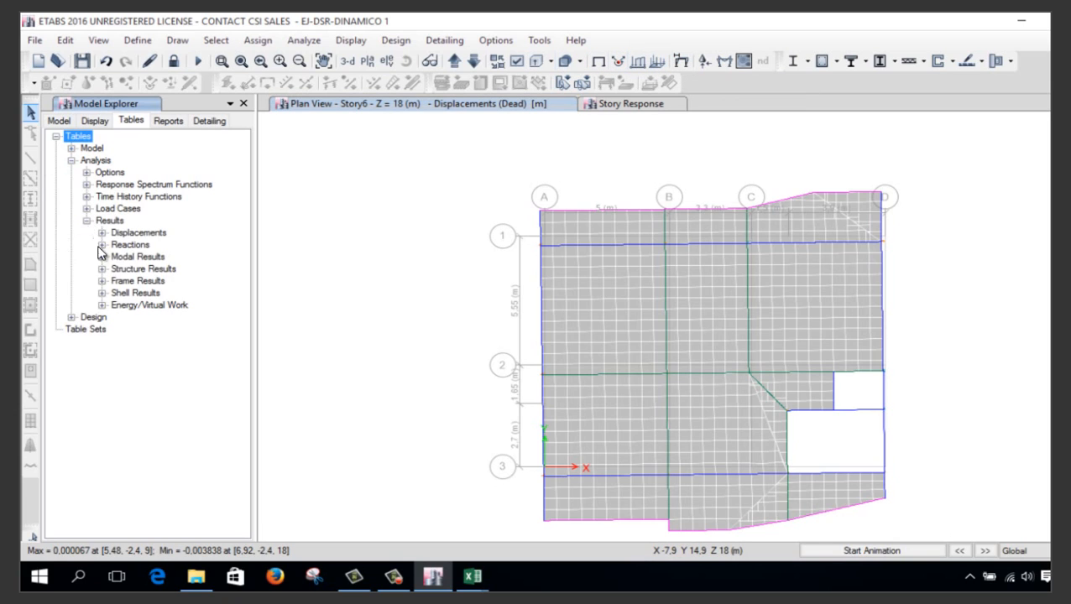
{"action": "left_click", "coordinate": [101, 257]}
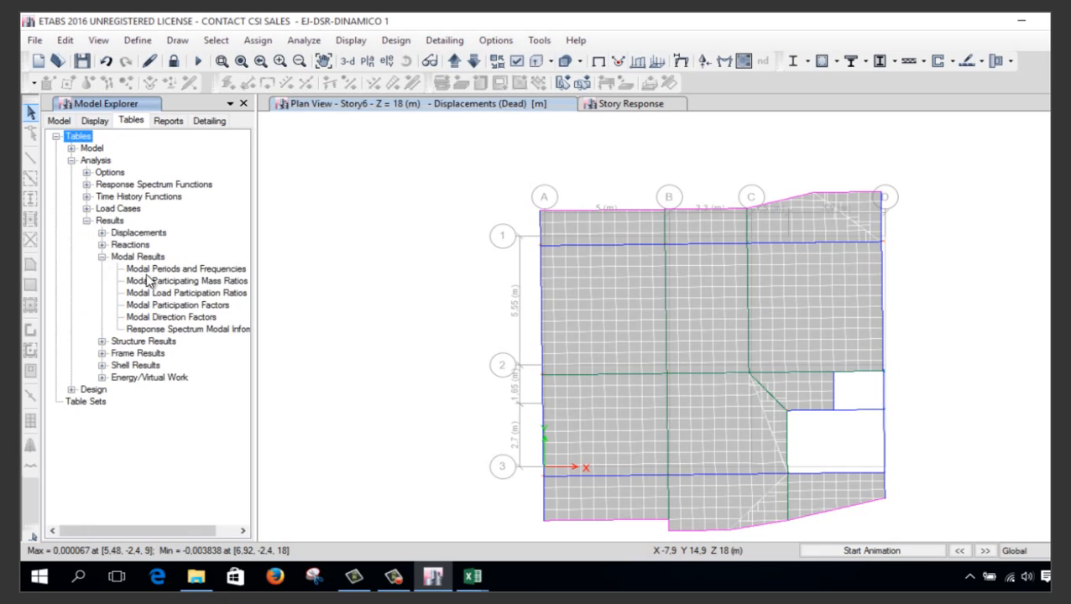
{"action": "double_click", "coordinate": [222, 282]}
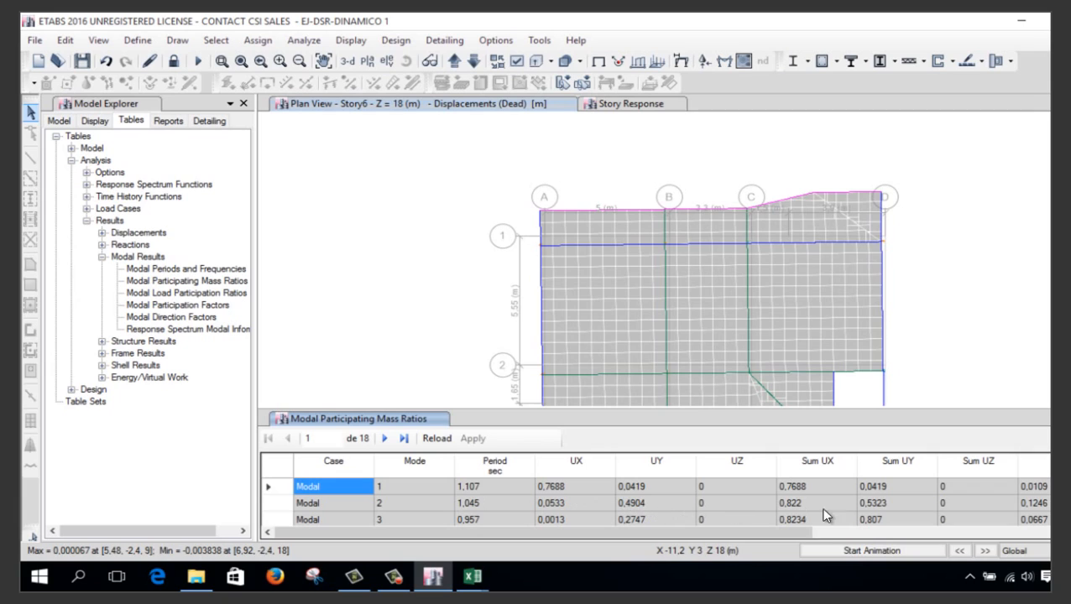
{"action": "left_click", "coordinate": [1070, 533]}
{"action": "left_click", "coordinate": [1070, 533]}
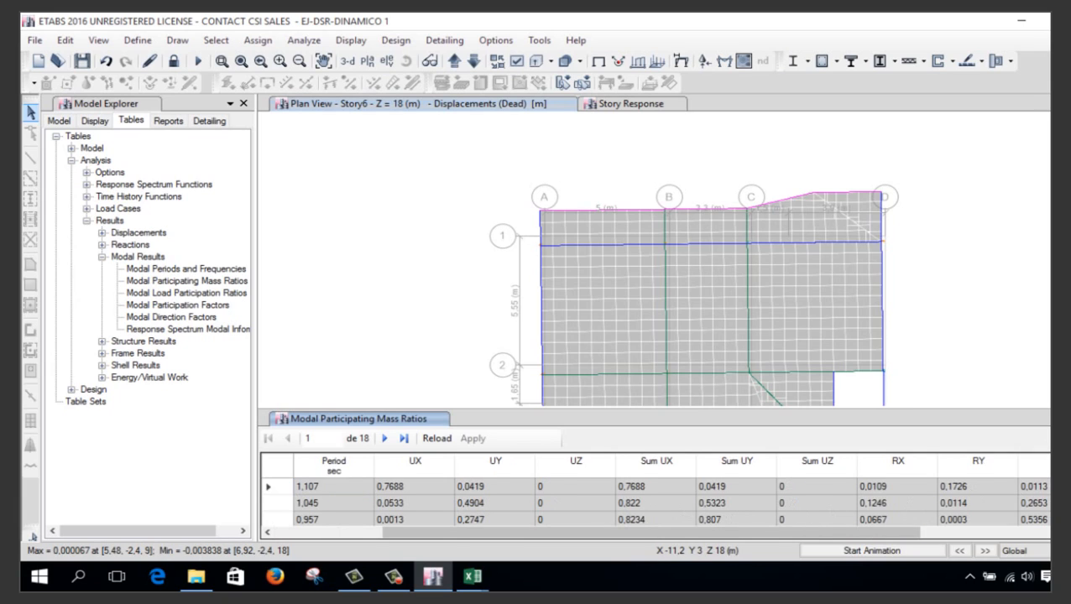
{"action": "left_click", "coordinate": [1070, 533]}
{"action": "left_click", "coordinate": [1041, 504]}
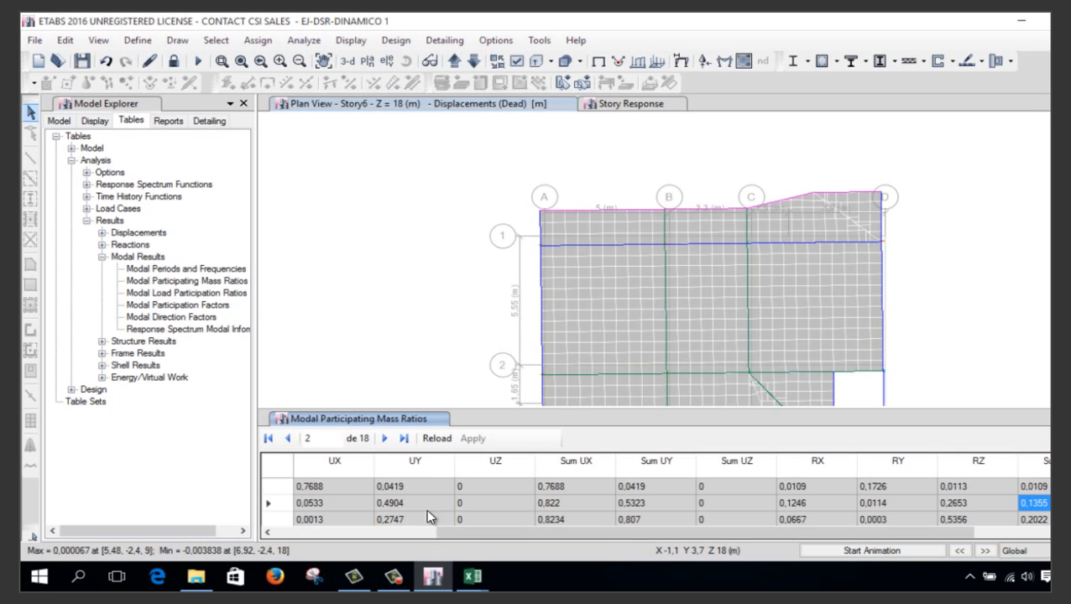
Unlock the model, accepting deletion of its analysis results, and set the story scope to All Stories
{"action": "left_click", "coordinate": [172, 63]}
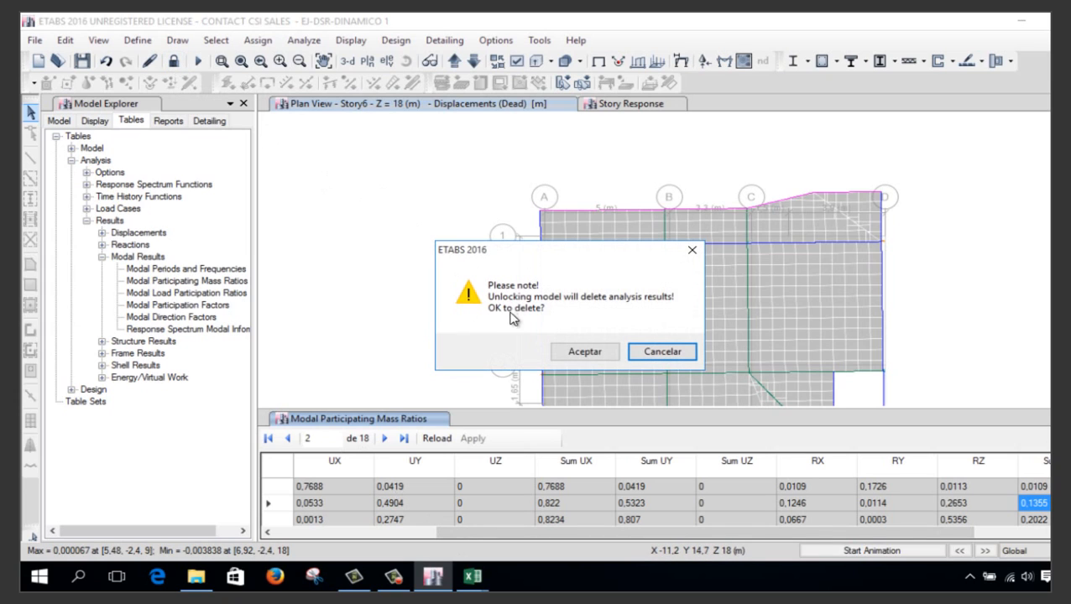
{"action": "left_click", "coordinate": [584, 354]}
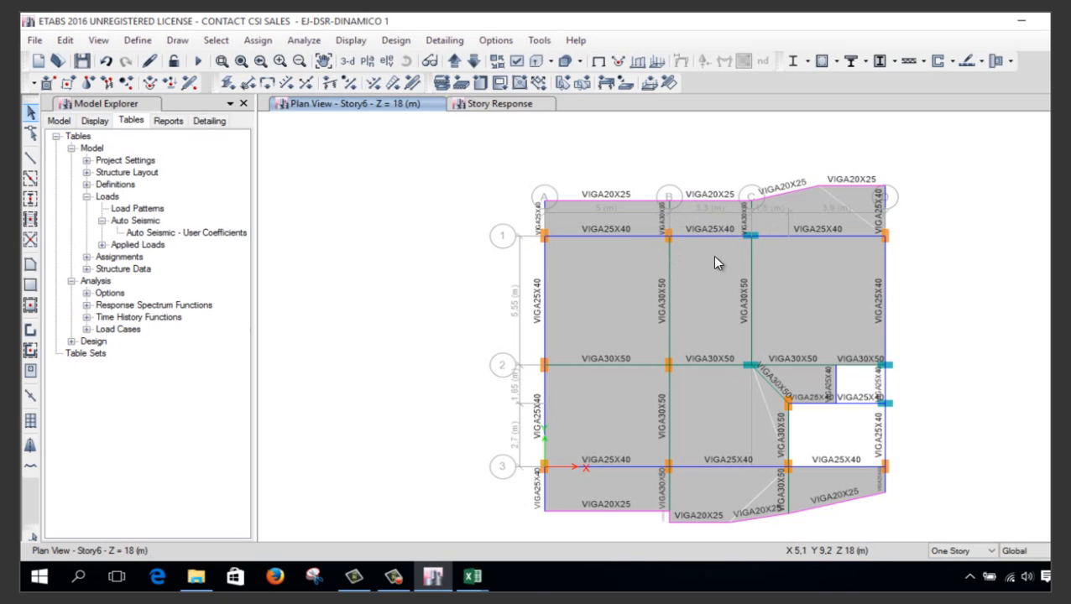
{"action": "left_click", "coordinate": [956, 552]}
{"action": "left_click", "coordinate": [947, 568]}
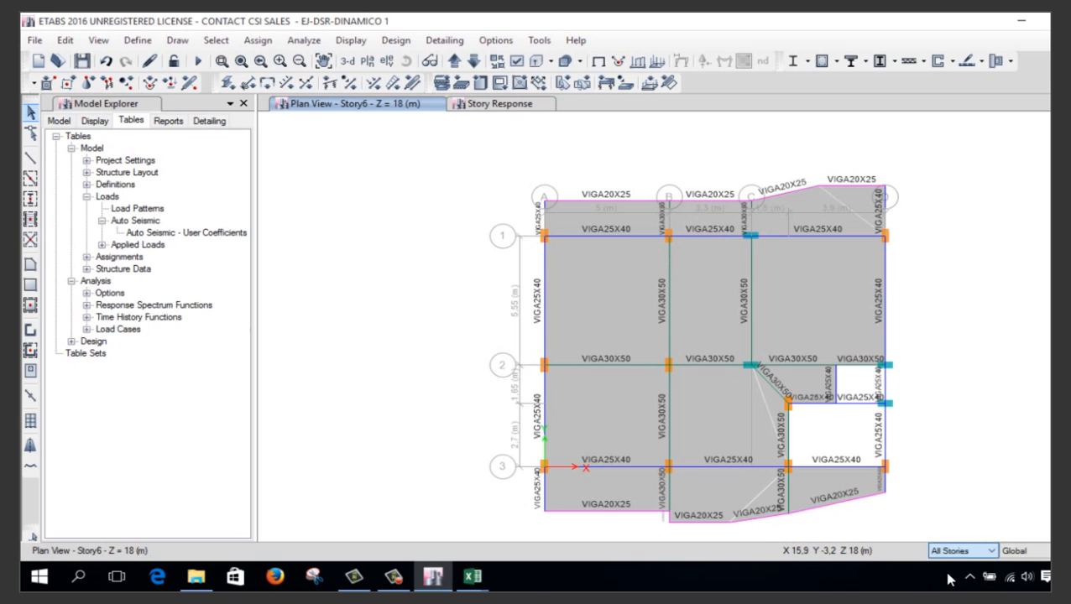
Assign the COL60X30 frame section to the column at grid intersection B-1 on all stories
{"action": "left_click_drag", "start_coordinate": [647, 219], "coordinate": [694, 267]}
{"action": "left_click", "coordinate": [228, 83]}
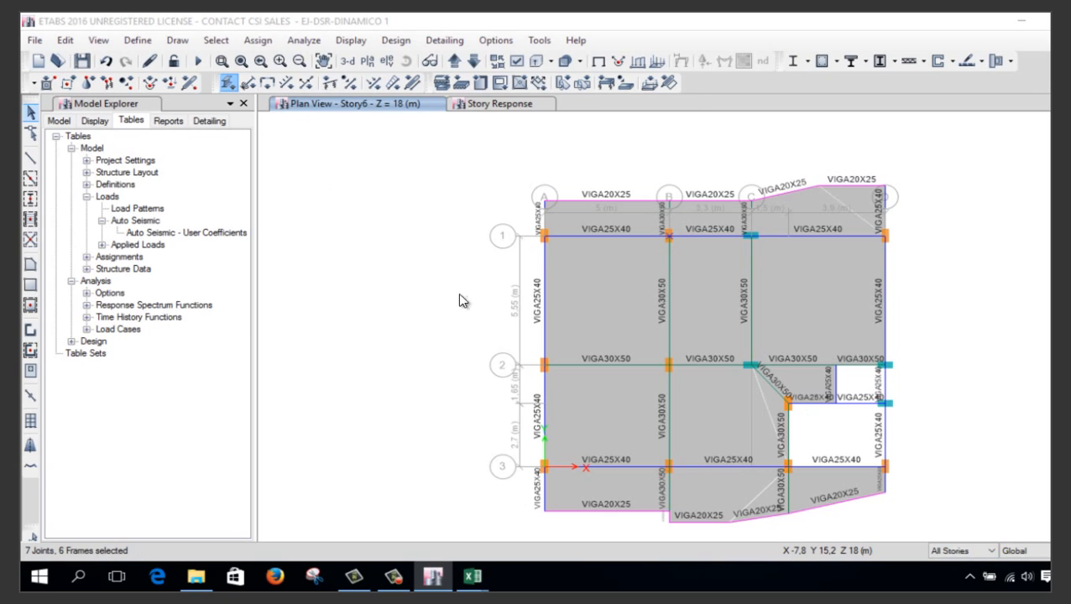
{"action": "left_click", "coordinate": [502, 212]}
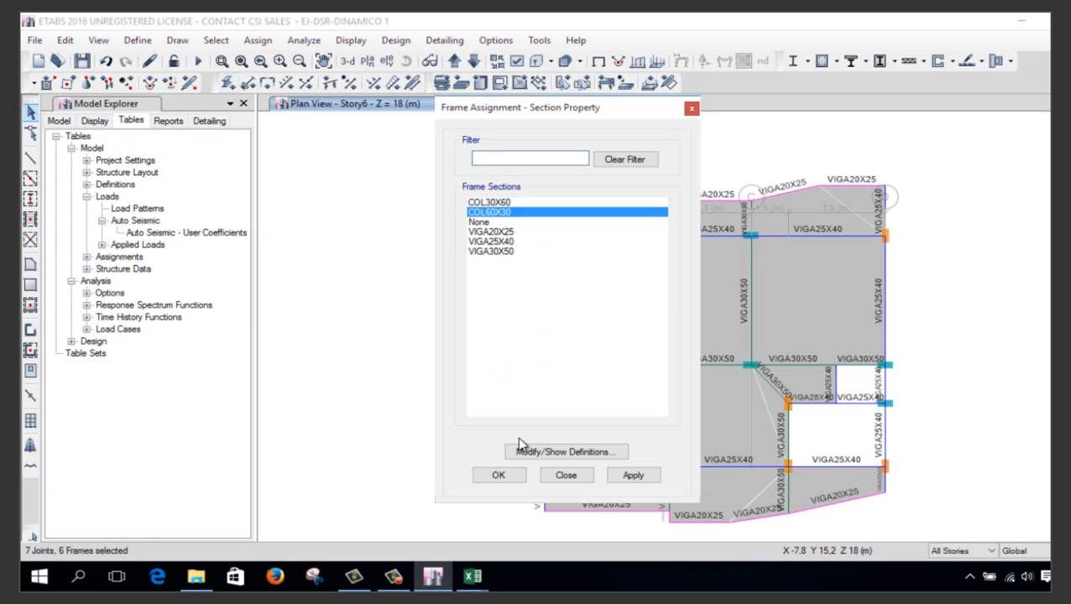
{"action": "left_click", "coordinate": [518, 475]}
{"action": "left_click", "coordinate": [518, 472]}
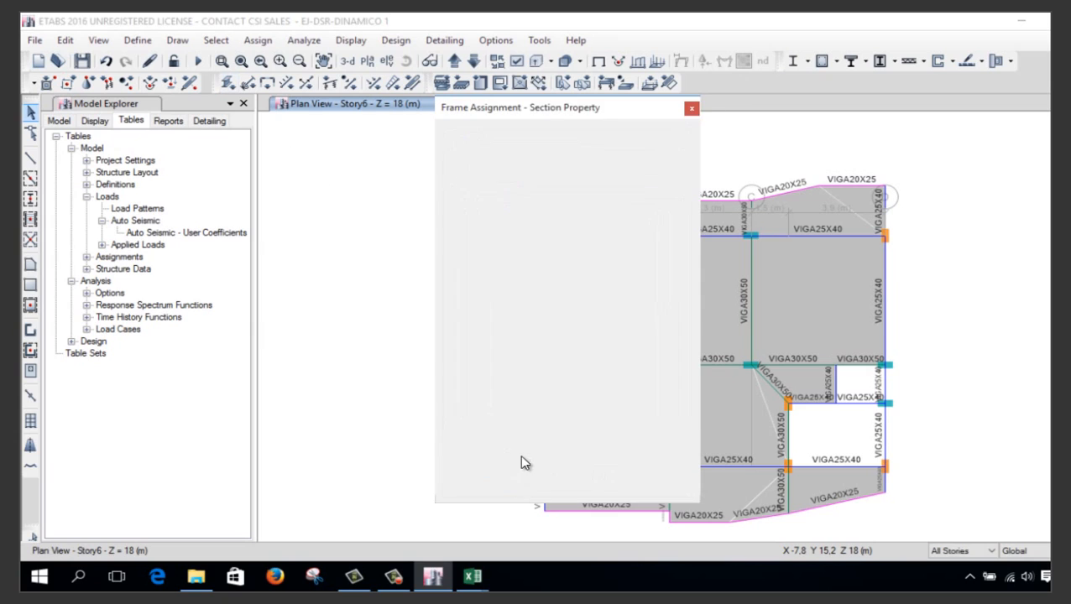
Run the analysis with the reassigned columns and open the Modal Participating Mass Ratios table from the modal results
{"action": "left_click", "coordinate": [199, 62]}
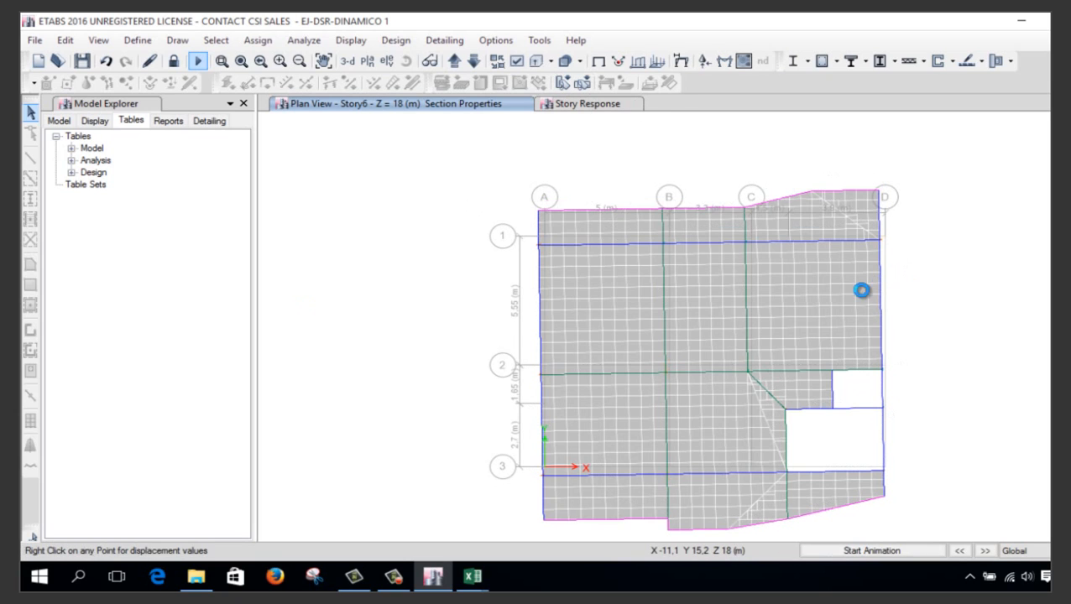
{"action": "left_click", "coordinate": [72, 147]}
{"action": "left_click", "coordinate": [71, 147]}
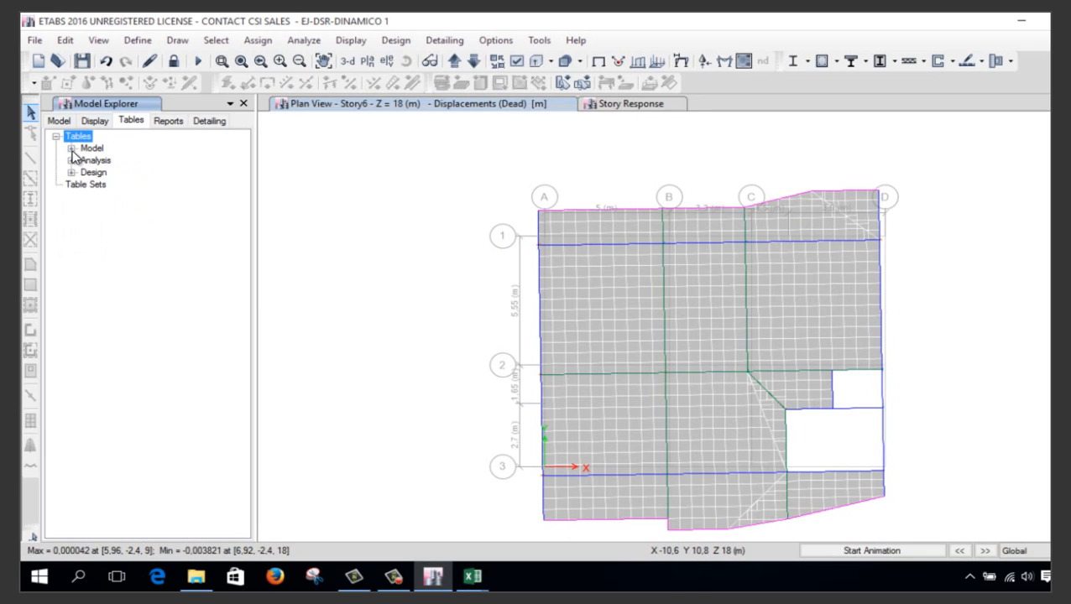
{"action": "left_click", "coordinate": [122, 121]}
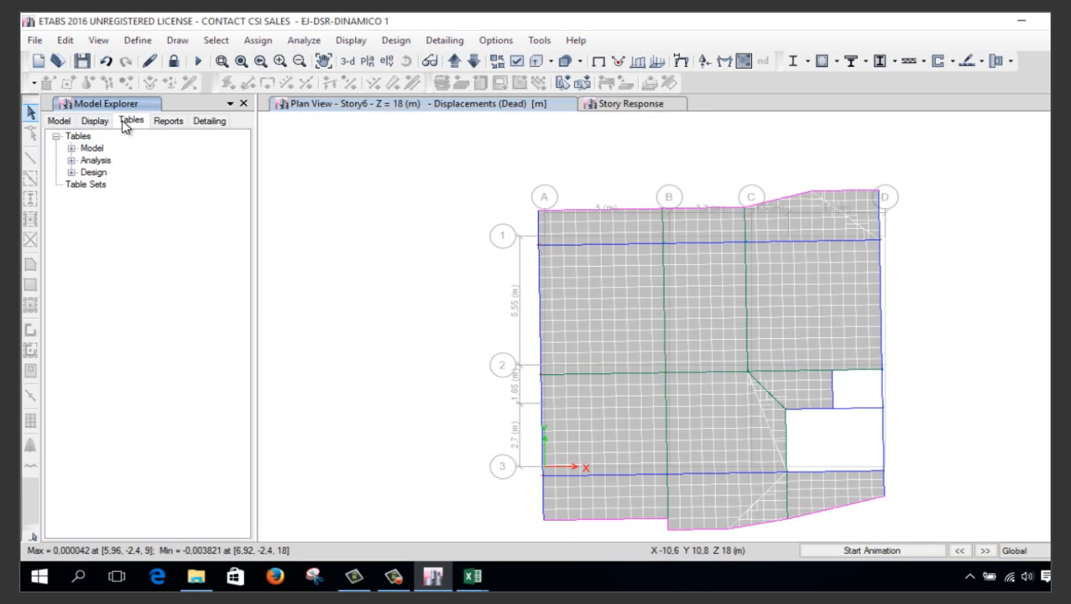
{"action": "left_click", "coordinate": [71, 148]}
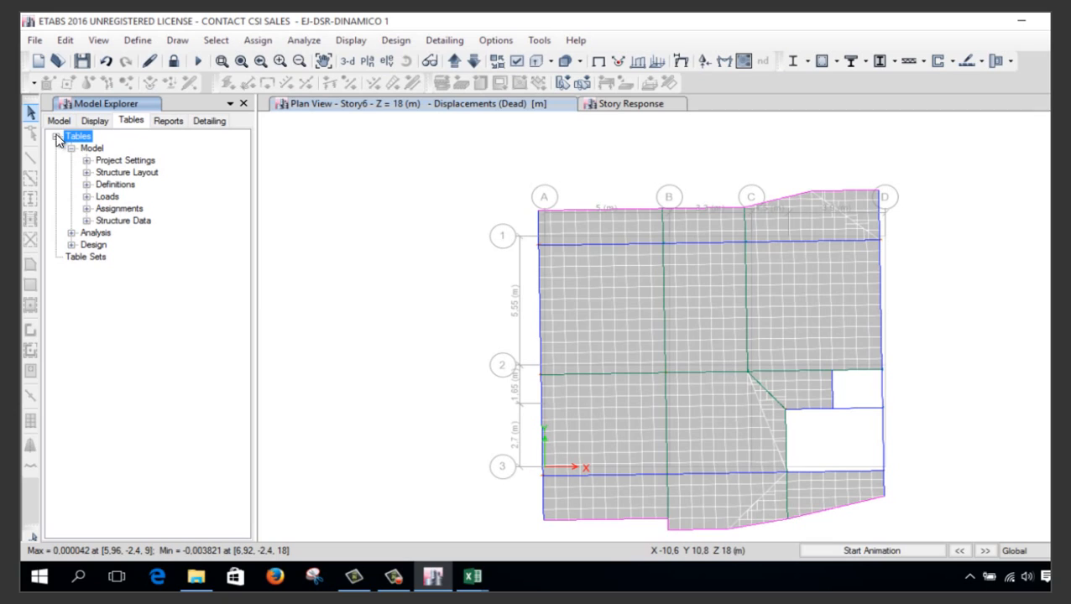
{"action": "left_click", "coordinate": [72, 233]}
{"action": "left_click", "coordinate": [87, 293]}
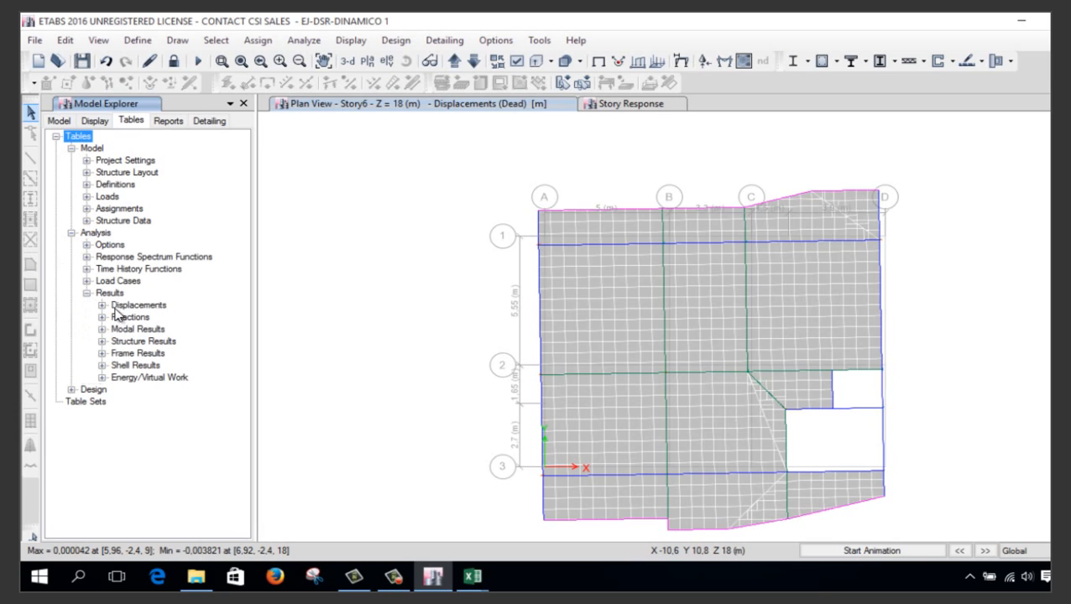
{"action": "left_click", "coordinate": [102, 329]}
{"action": "double_click", "coordinate": [204, 354]}
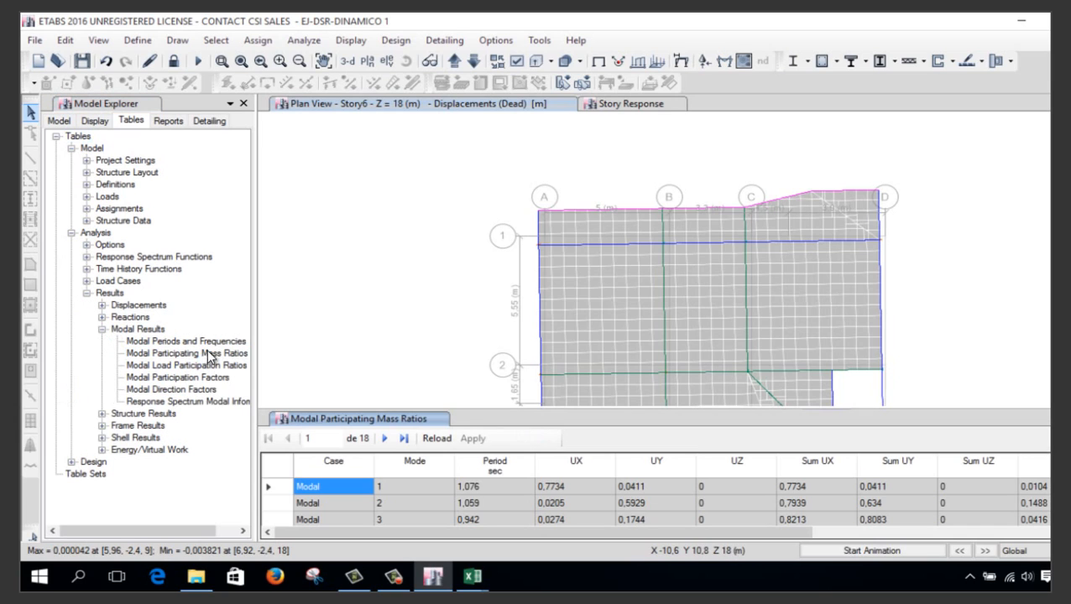
Export the Modal Participating Mass Ratios table to Excel and maximize the resulting Libro3 workbook
{"action": "right_click", "coordinate": [598, 499]}
{"action": "left_click", "coordinate": [633, 543]}
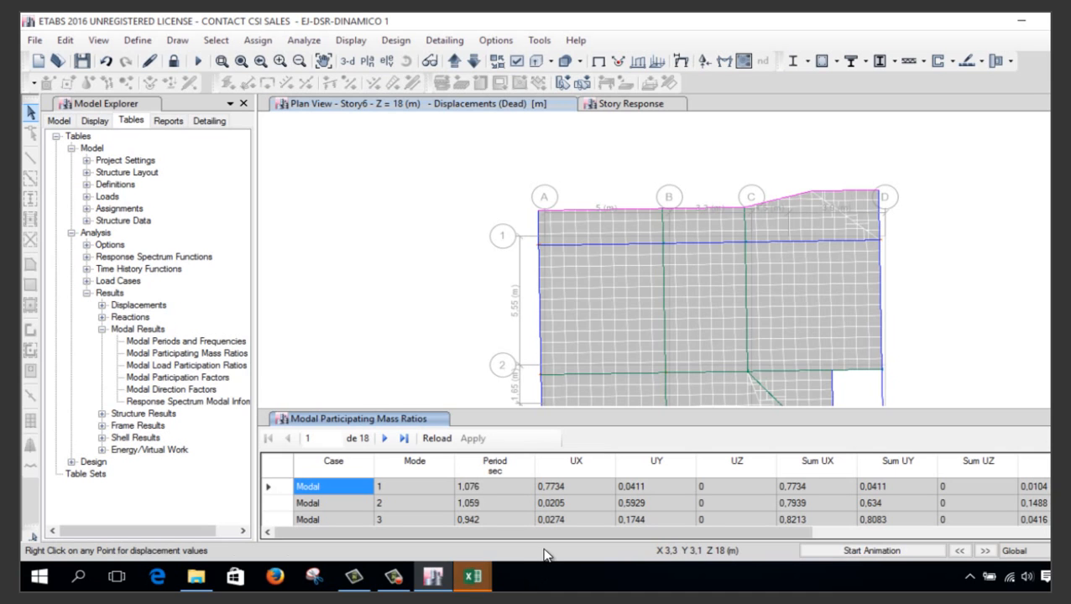
{"action": "mouse_move", "coordinate": [473, 575]}
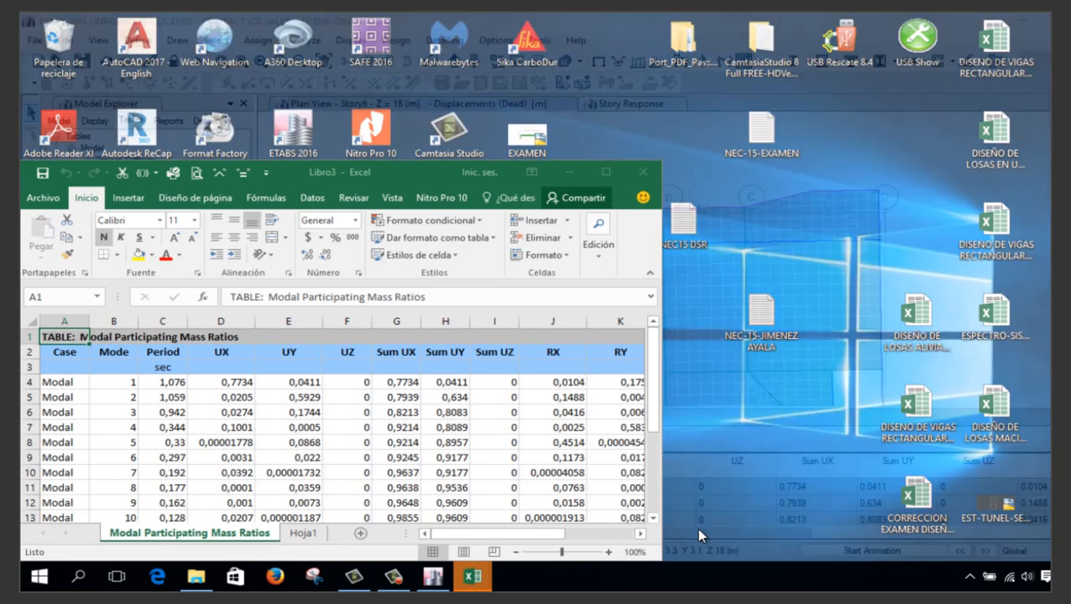
{"action": "left_click", "coordinate": [696, 527]}
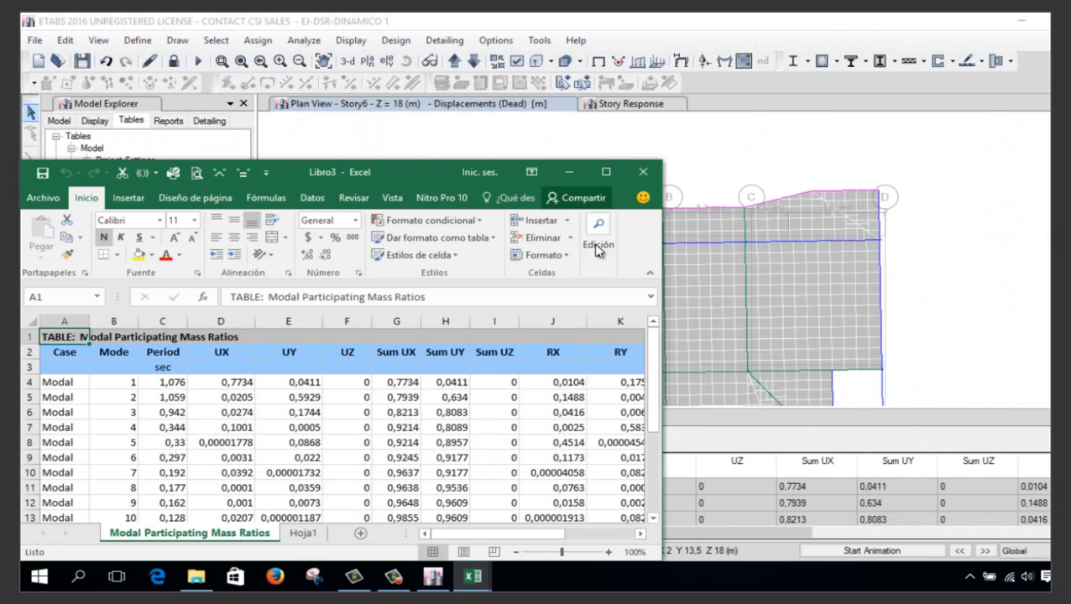
{"action": "left_click", "coordinate": [609, 170]}
Delete the UZ, Sum UZ, RX, RY, Sum RX and Sum RY columns from the mass ratios table
{"action": "left_click", "coordinate": [336, 173]}
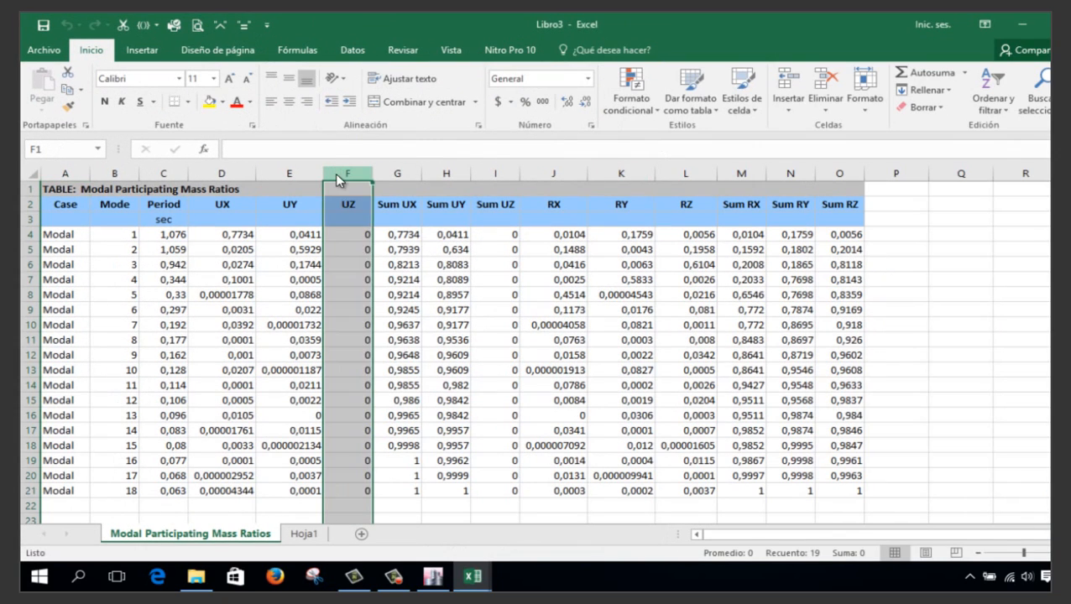
{"action": "right_click", "coordinate": [335, 174]}
{"action": "left_click", "coordinate": [386, 295]}
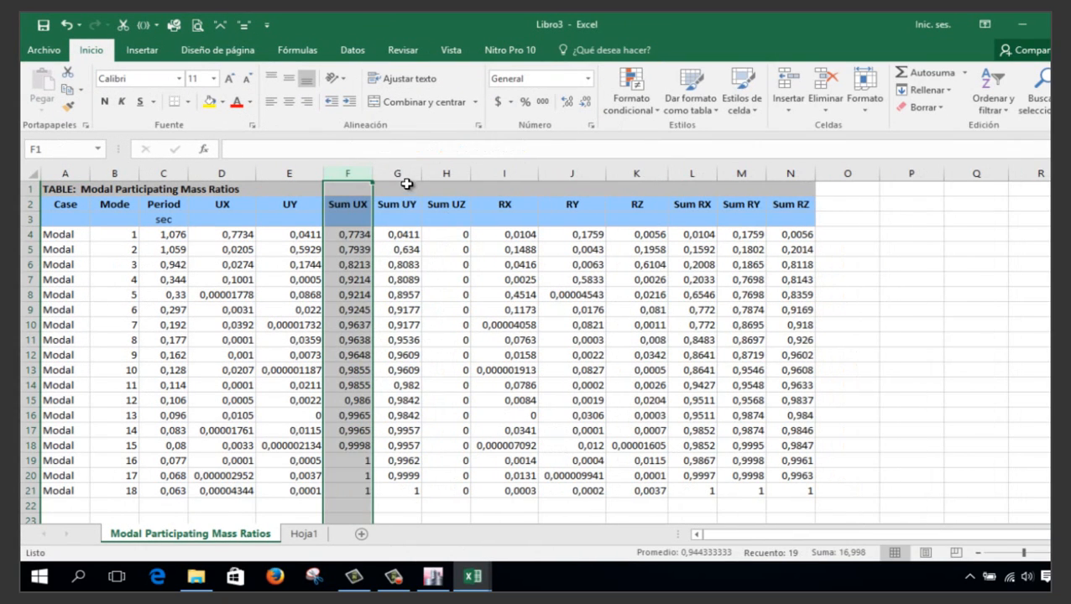
{"action": "left_click_drag", "start_coordinate": [444, 172], "coordinate": [574, 165]}
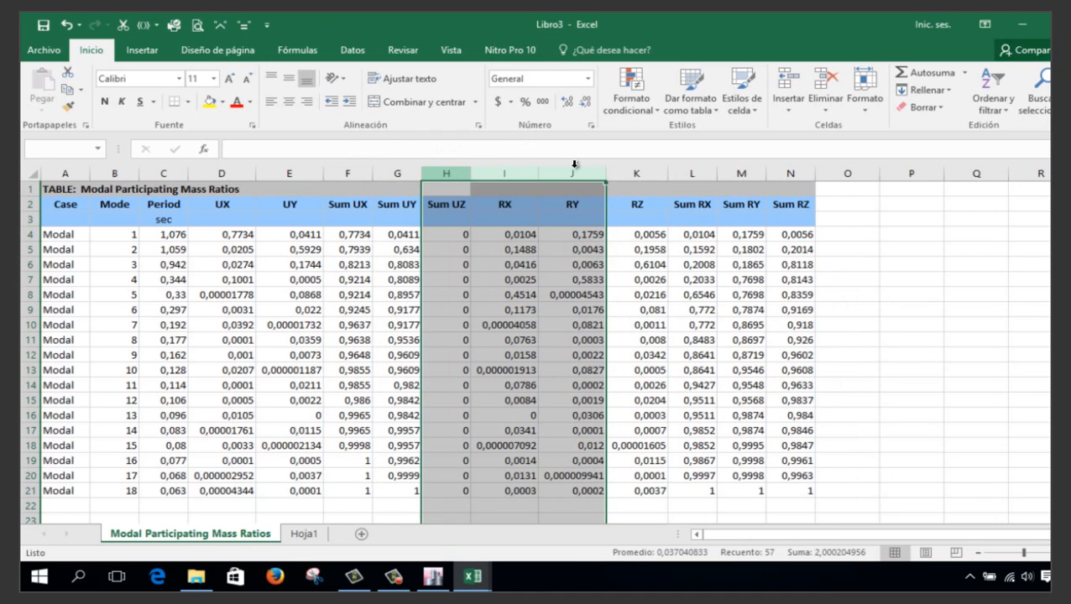
{"action": "right_click", "coordinate": [572, 167]}
{"action": "left_click", "coordinate": [635, 281]}
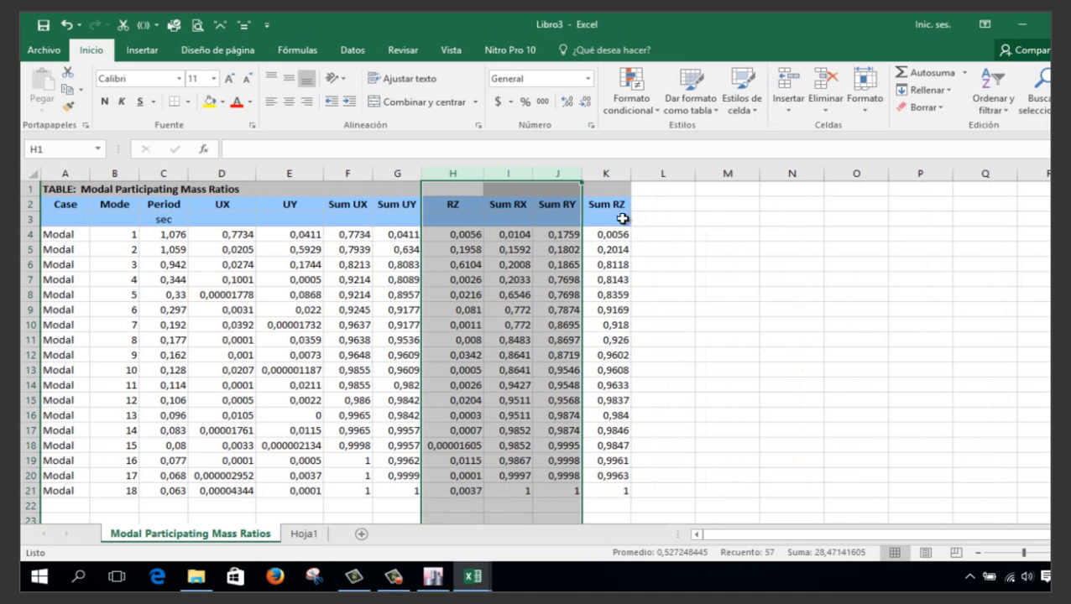
{"action": "left_click", "coordinate": [510, 173]}
{"action": "left_click_drag", "start_coordinate": [529, 173], "coordinate": [556, 171]}
{"action": "right_click", "coordinate": [554, 174]}
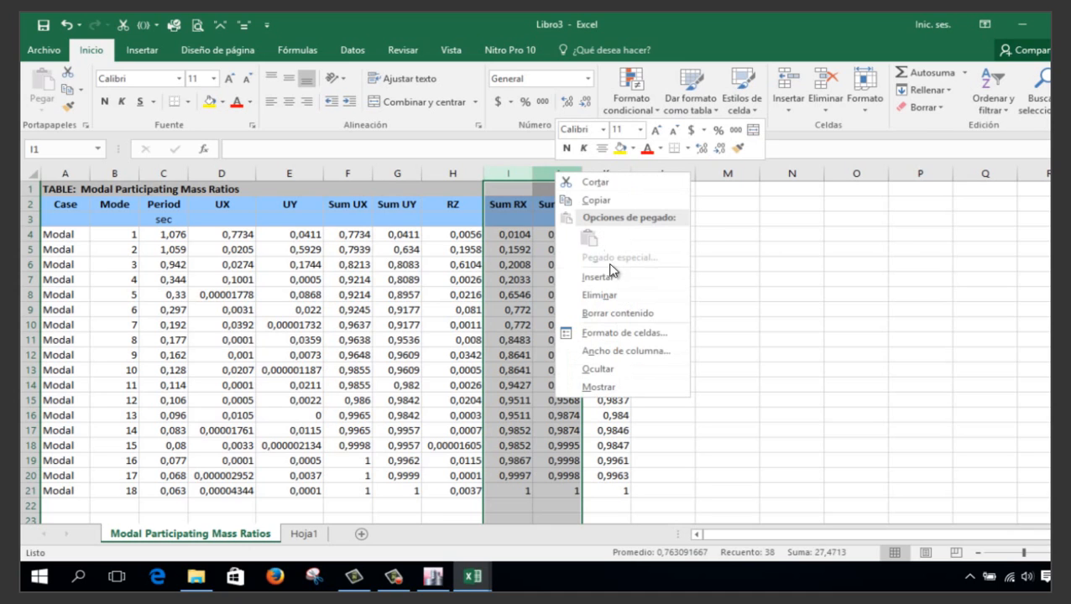
{"action": "left_click", "coordinate": [599, 295]}
Fill all cells of the worksheet with white
{"action": "left_click", "coordinate": [34, 177]}
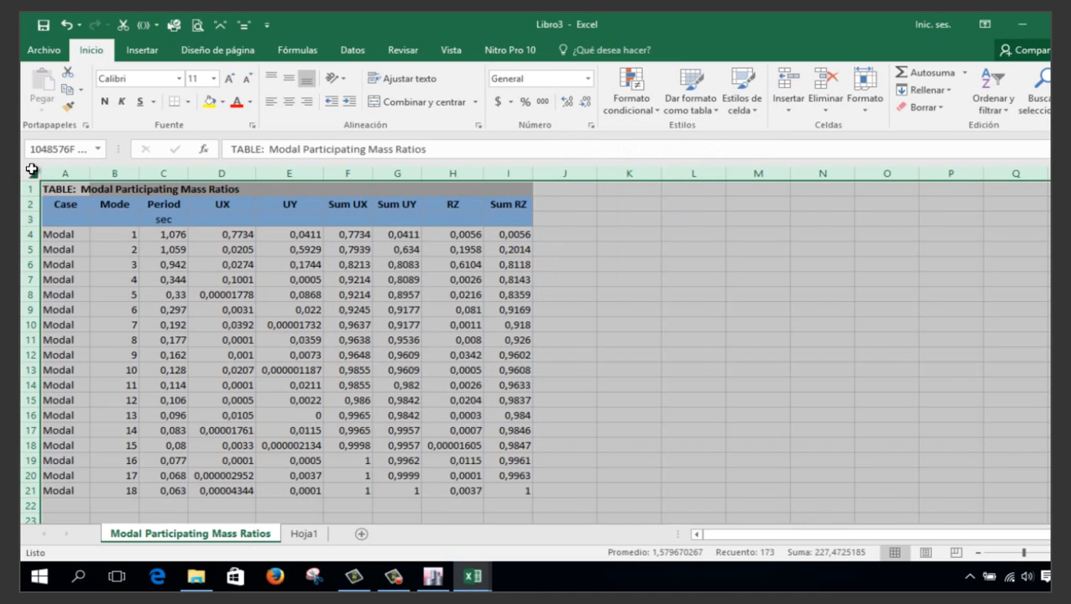
{"action": "left_click", "coordinate": [186, 106]}
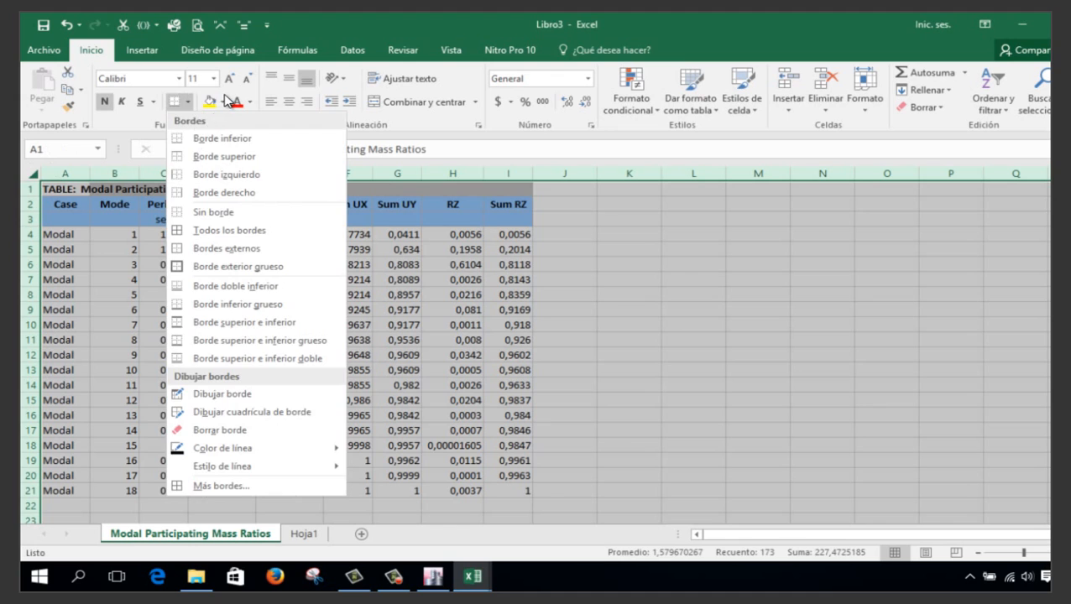
{"action": "left_click", "coordinate": [222, 101]}
{"action": "left_click", "coordinate": [225, 102]}
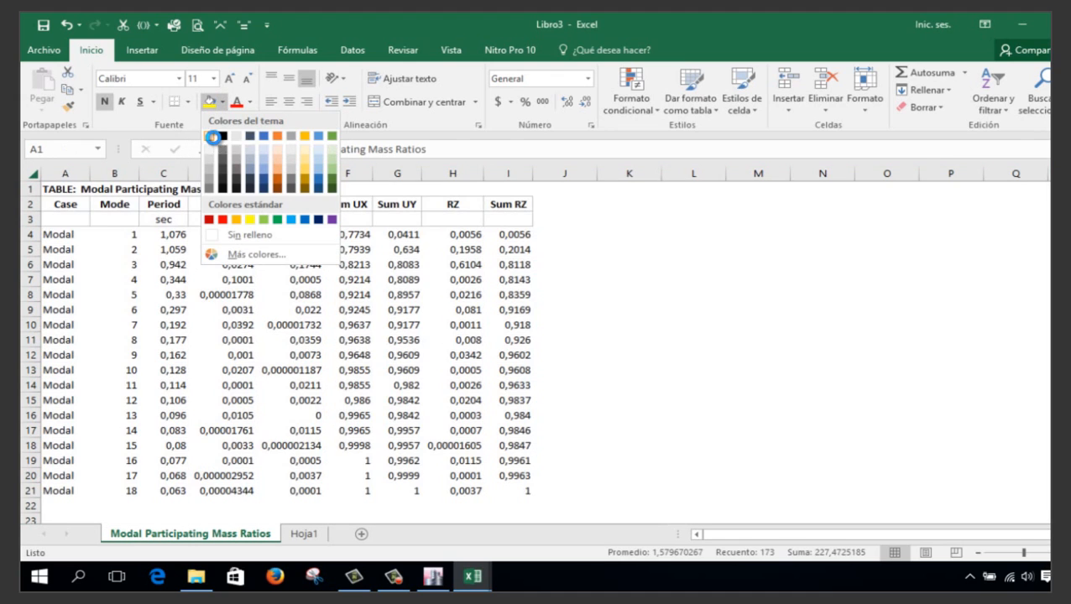
{"action": "left_click", "coordinate": [207, 154]}
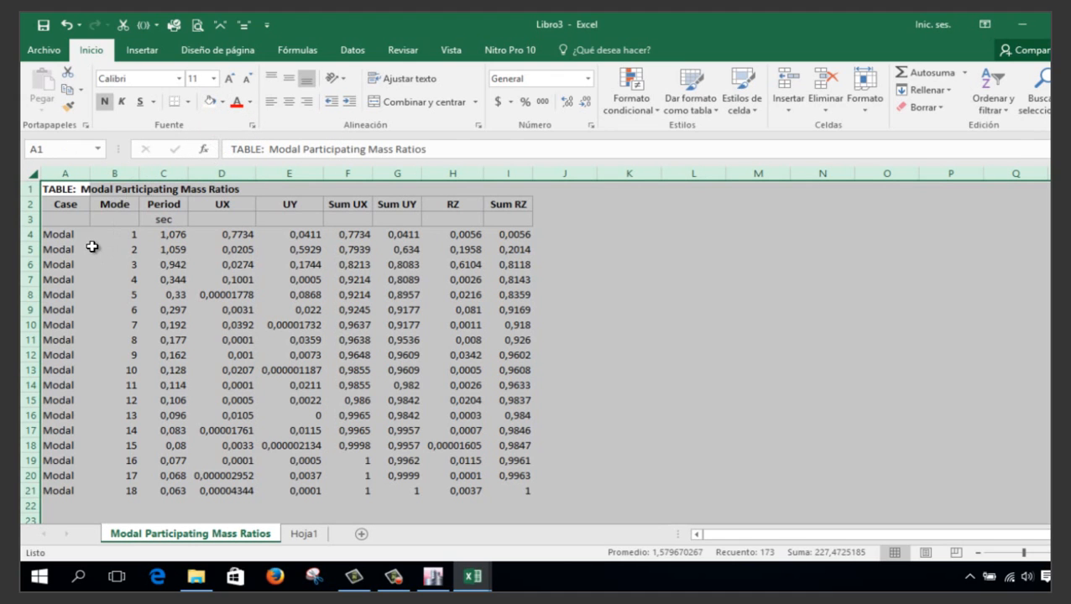
Apply all borders to the mass ratios table in A1:I21
{"action": "left_click_drag", "start_coordinate": [59, 189], "coordinate": [513, 487]}
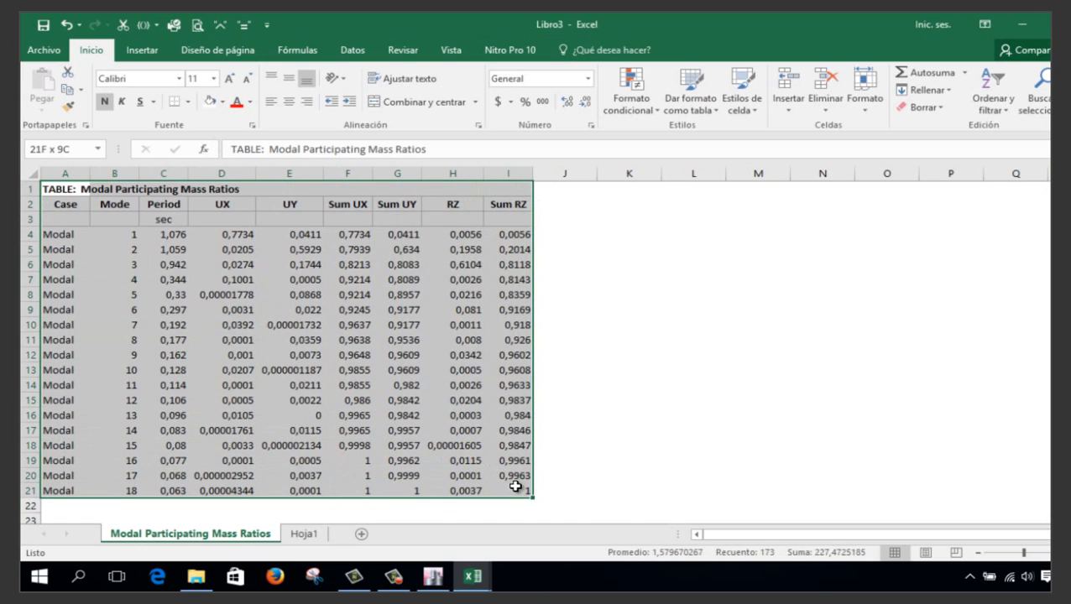
{"action": "left_click", "coordinate": [188, 101]}
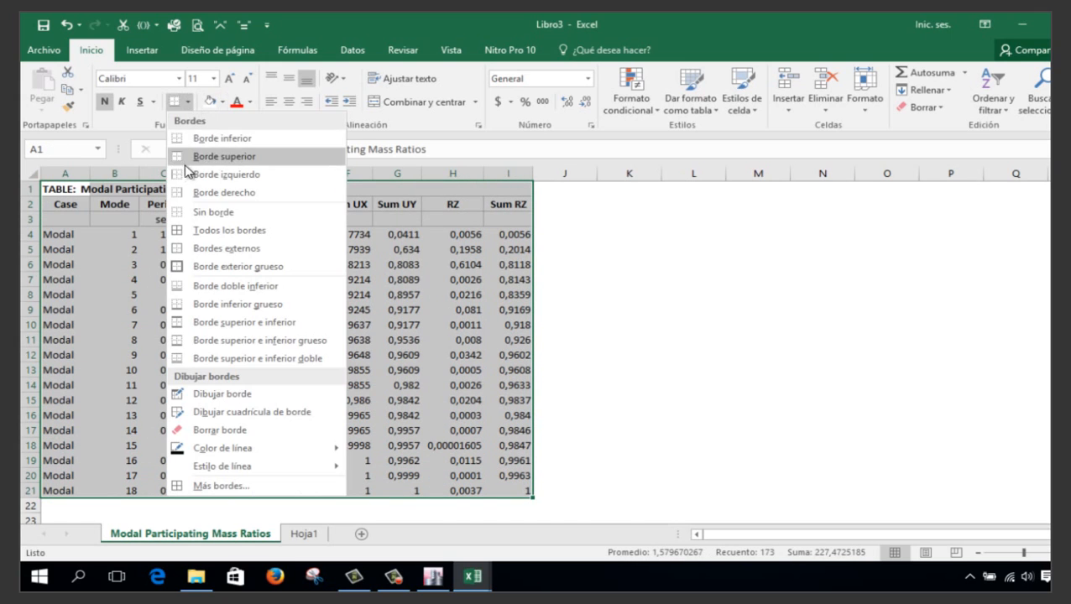
{"action": "left_click", "coordinate": [219, 232]}
{"action": "left_click", "coordinate": [599, 245]}
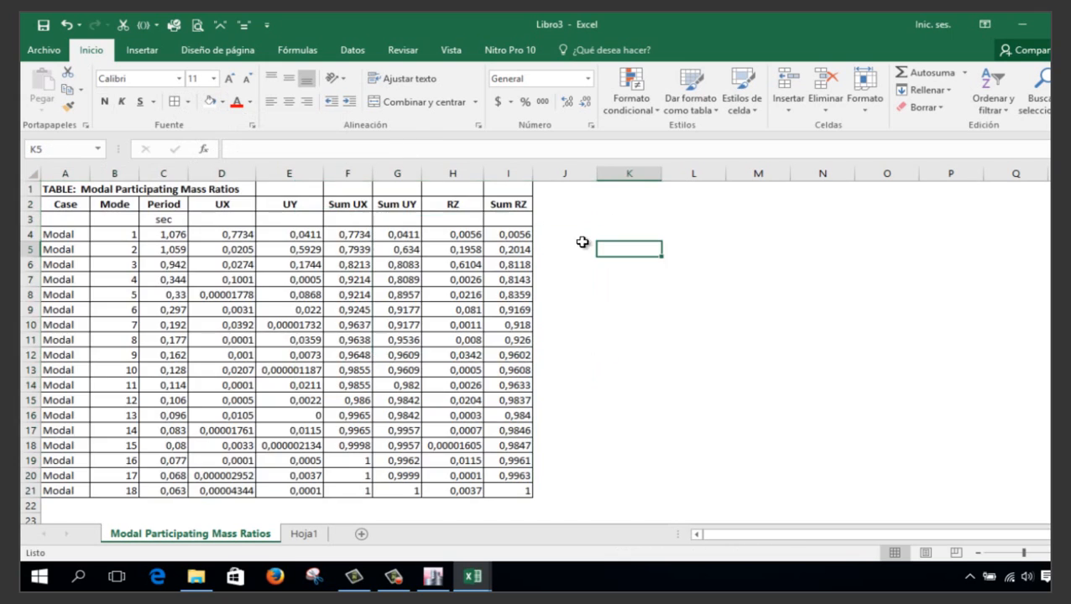
Merge and center the title row across A1:I1 and replace its text with PARTICIPACION ODAL DE MASA
{"action": "left_click", "coordinate": [75, 197]}
{"action": "left_click_drag", "start_coordinate": [146, 189], "coordinate": [513, 189]}
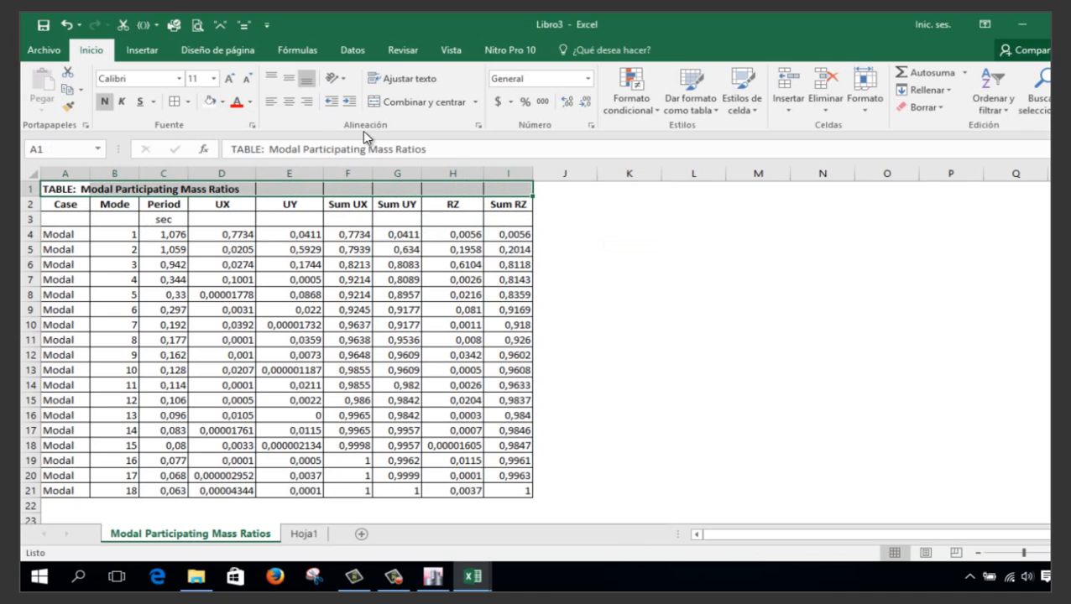
{"action": "left_click", "coordinate": [386, 101]}
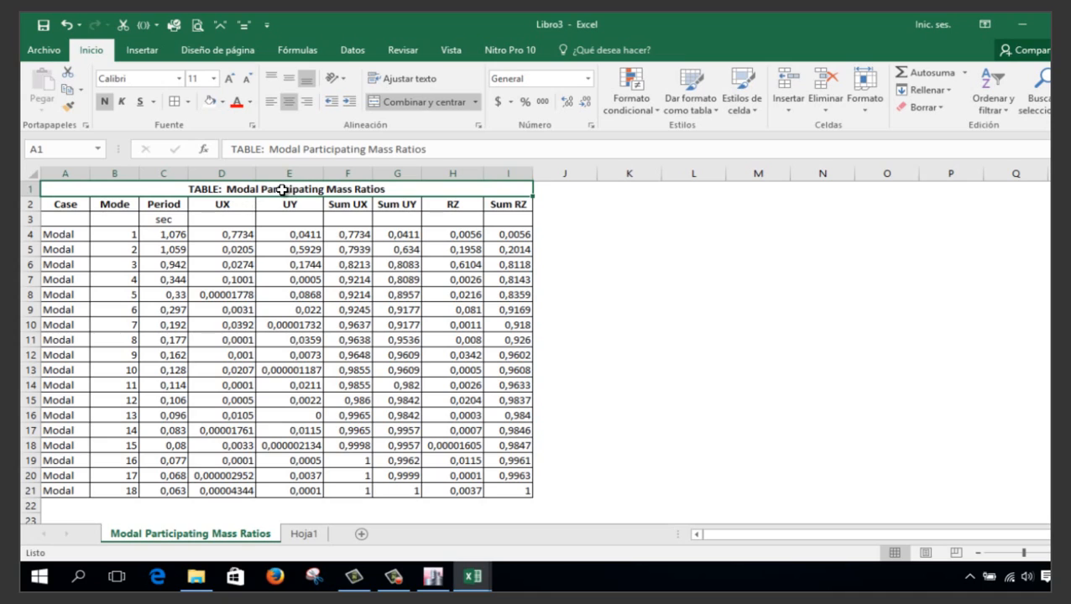
{"action": "type", "text": "PART"}
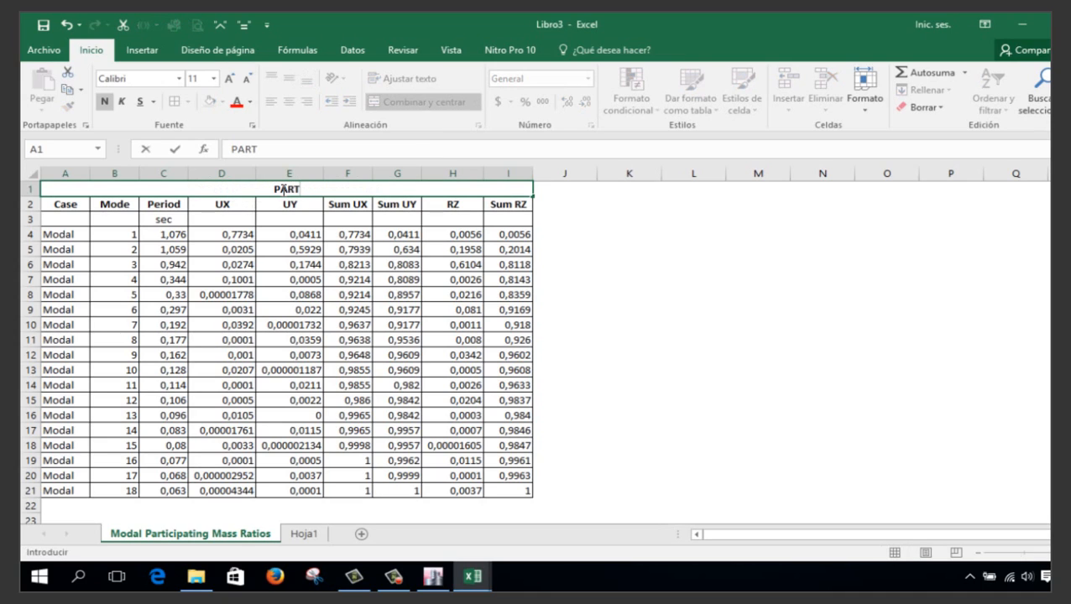
{"action": "type", "text": "ICIPACION O"}
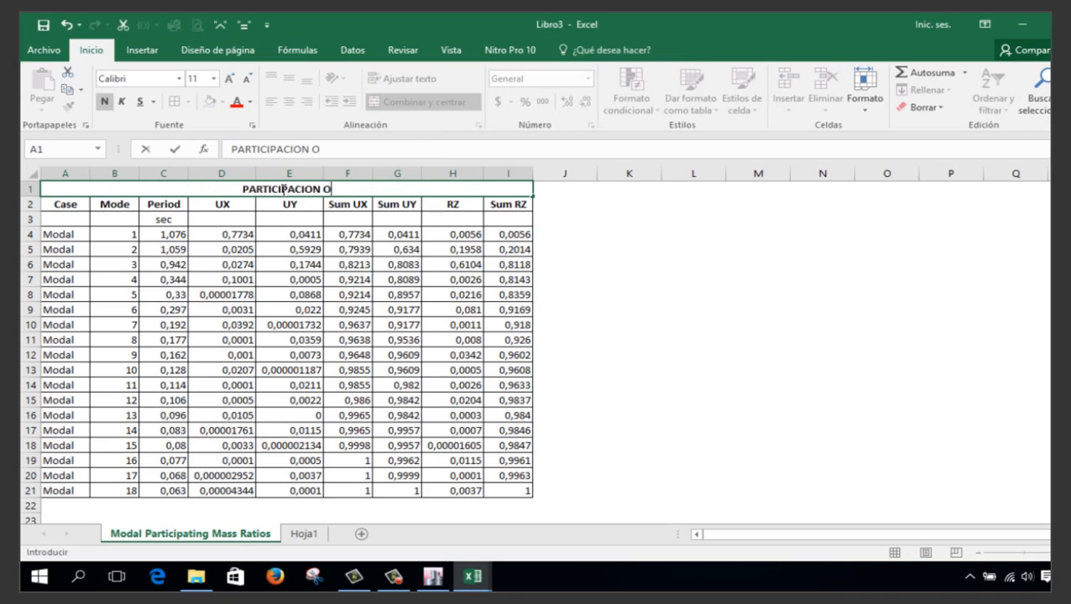
{"action": "type", "text": "DAL DE MASA"}
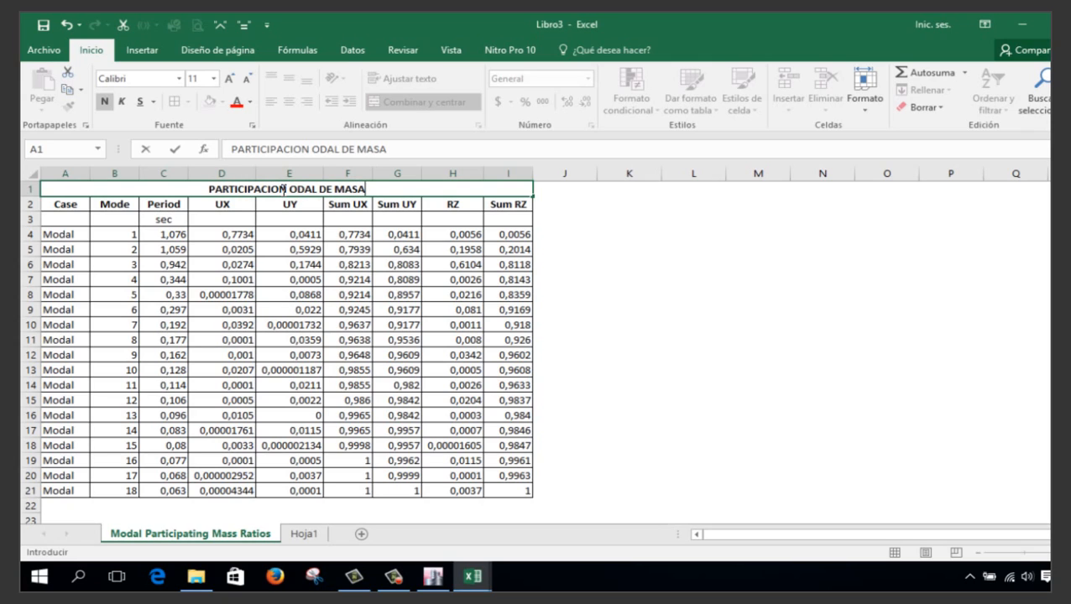
{"action": "key", "text": "Return"}
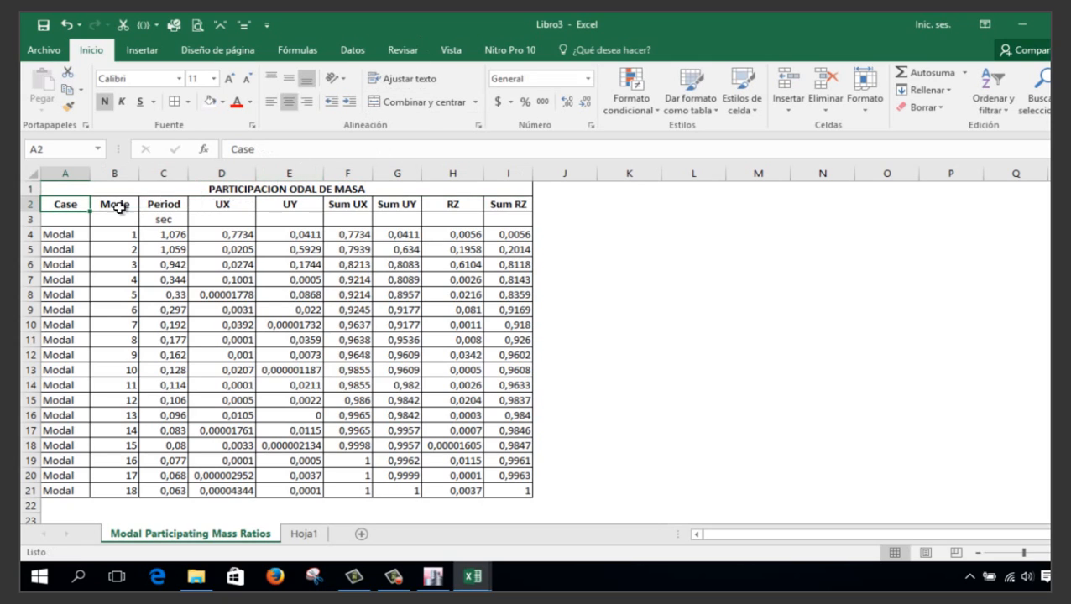
Erase the horizontal border between header rows 2 and 3 across columns A to I
{"action": "left_click", "coordinate": [186, 104]}
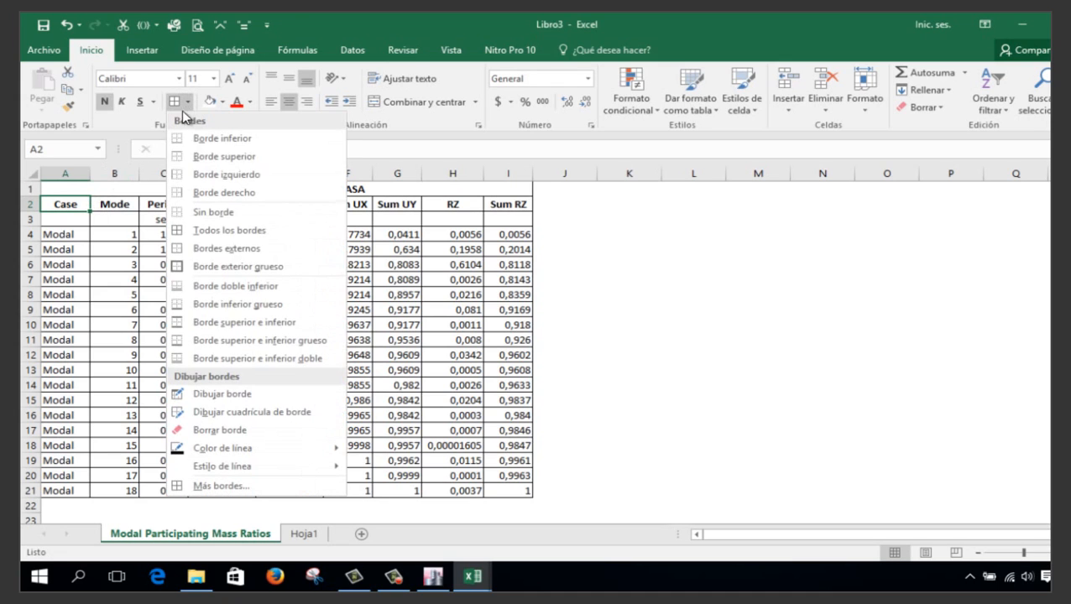
{"action": "left_click", "coordinate": [220, 429]}
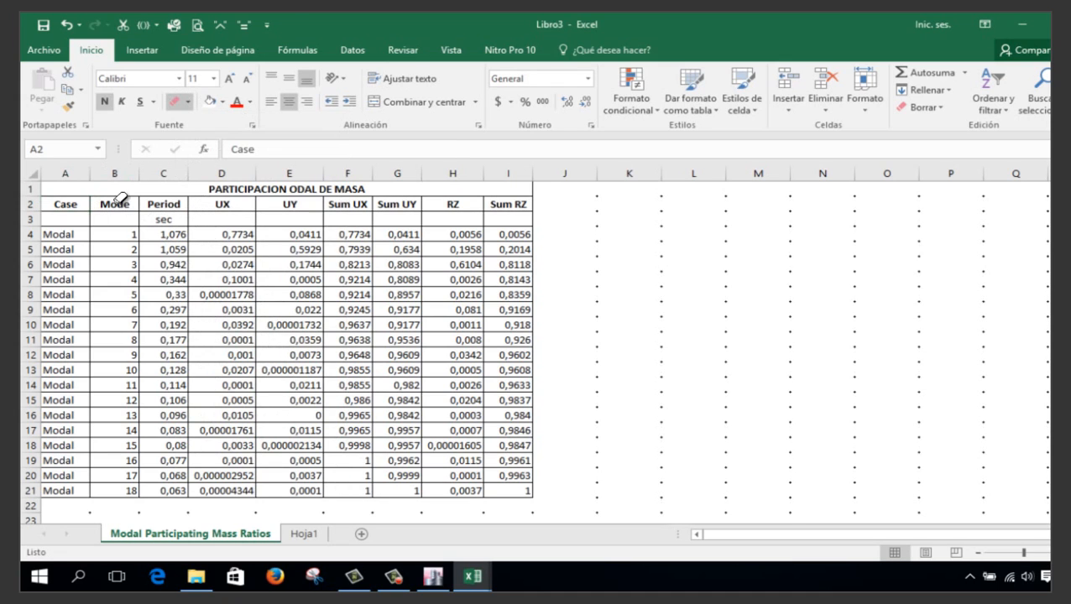
{"action": "mouse_move", "coordinate": [81, 204]}
{"action": "left_mouse_down"}
{"action": "mouse_move", "coordinate": [361, 190]}
{"action": "mouse_move", "coordinate": [460, 209]}
{"action": "mouse_move", "coordinate": [497, 205]}
{"action": "left_mouse_up"}
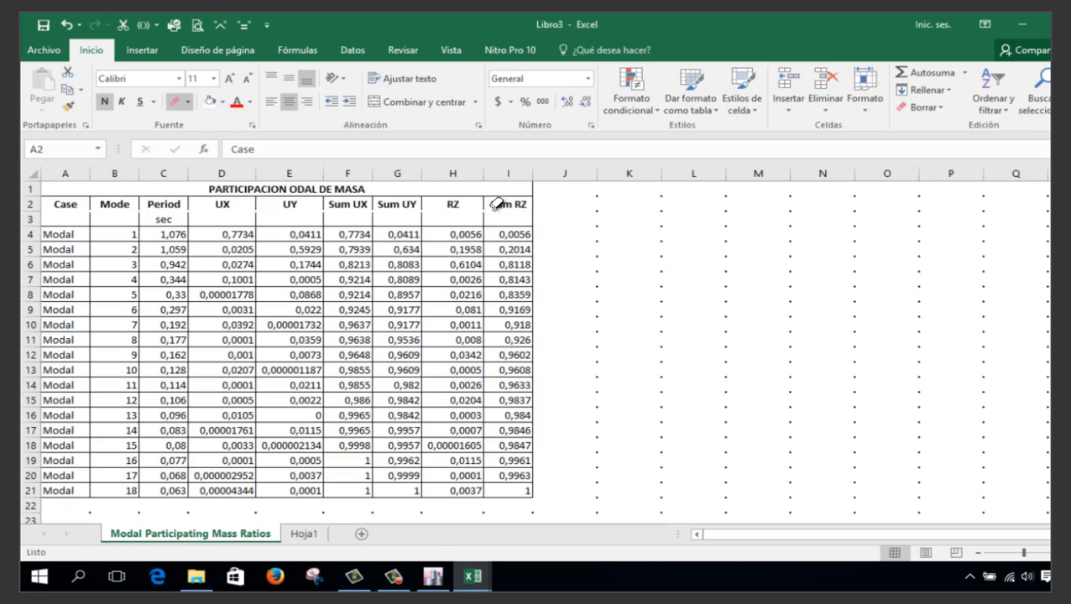
{"action": "key", "text": "Escape"}
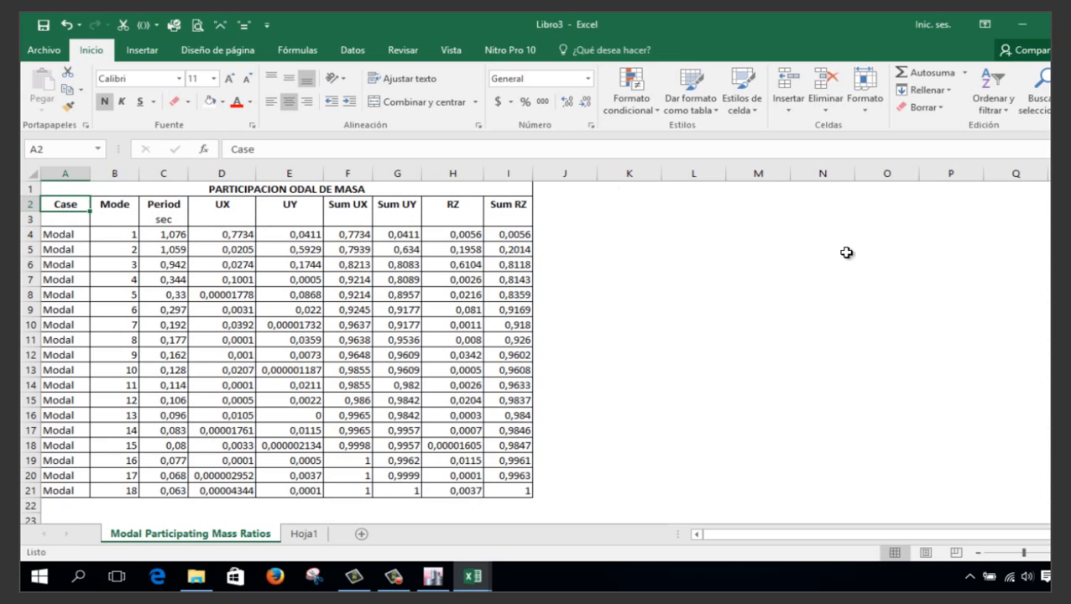
{"action": "left_click", "coordinate": [705, 326]}
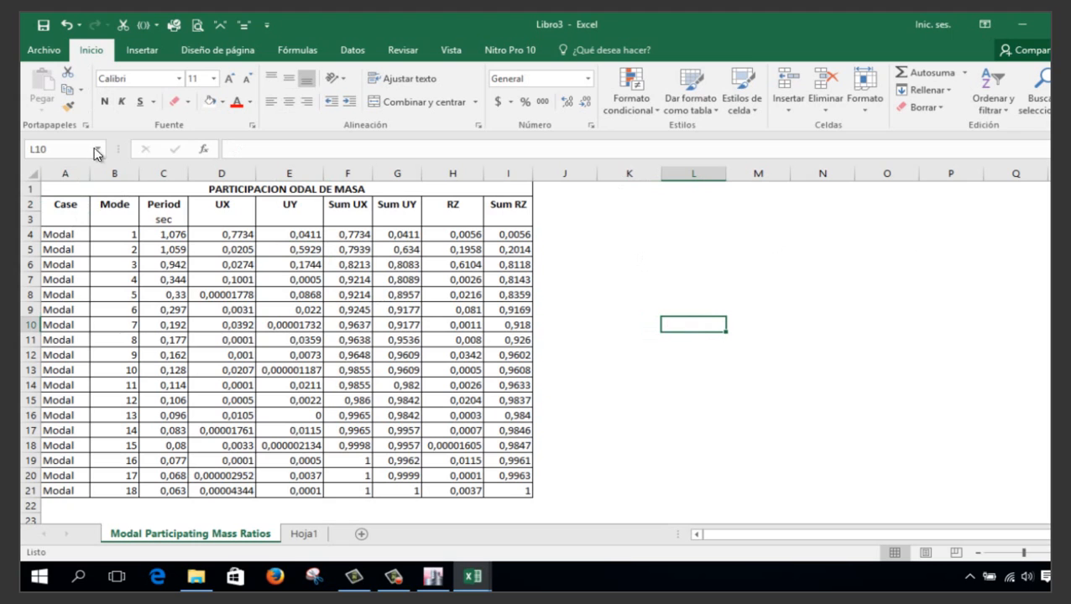
Change the font of the whole sheet to Arial at size 14
{"action": "left_click", "coordinate": [34, 173]}
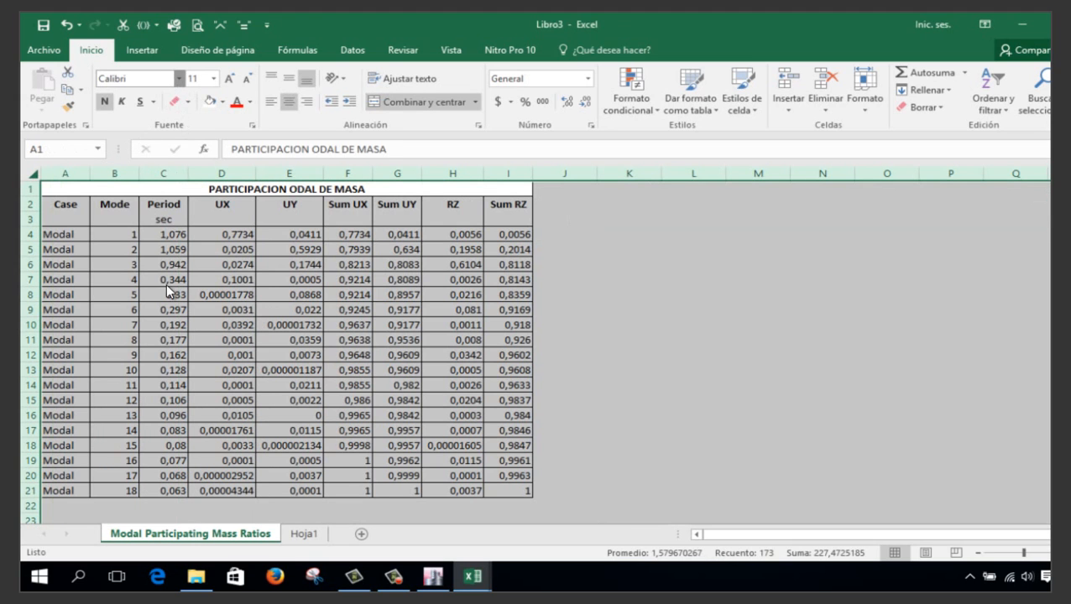
{"action": "left_click", "coordinate": [179, 78]}
{"action": "left_click", "coordinate": [161, 276]}
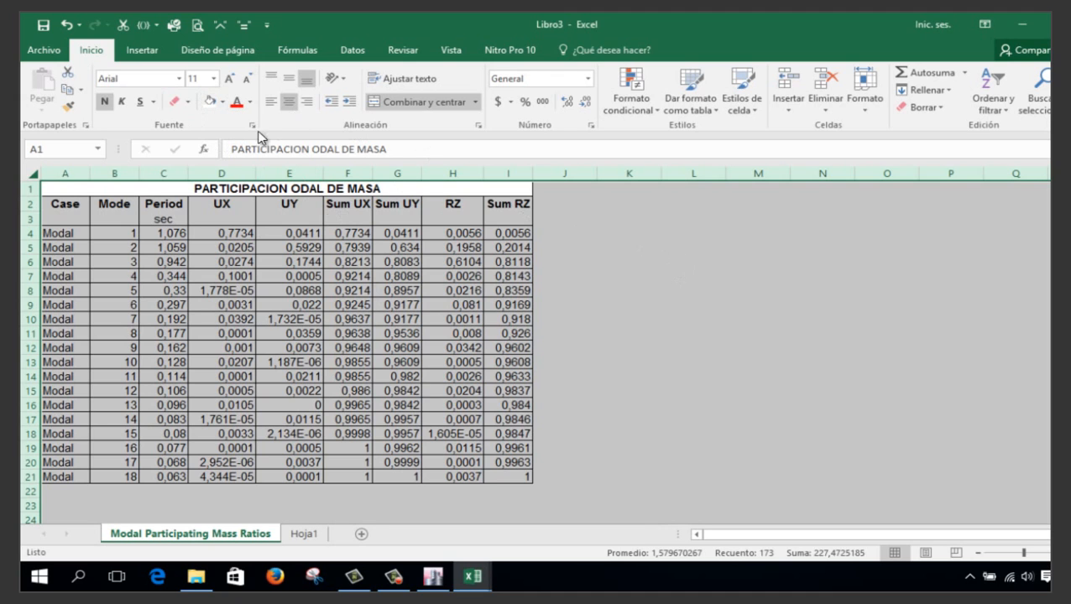
{"action": "left_click", "coordinate": [229, 80]}
{"action": "left_click", "coordinate": [229, 80]}
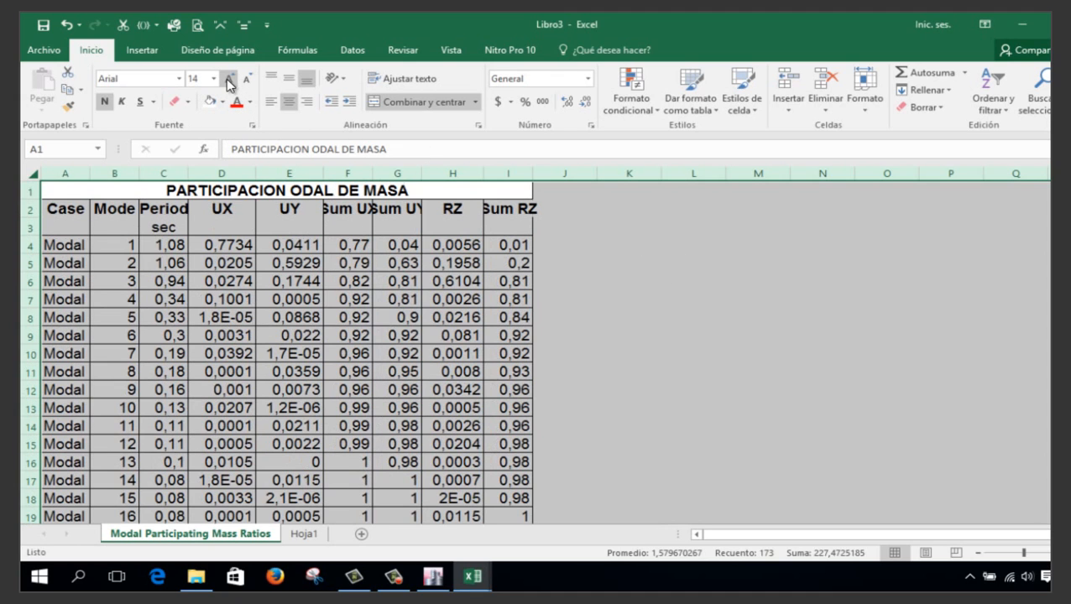
{"action": "left_click", "coordinate": [688, 389]}
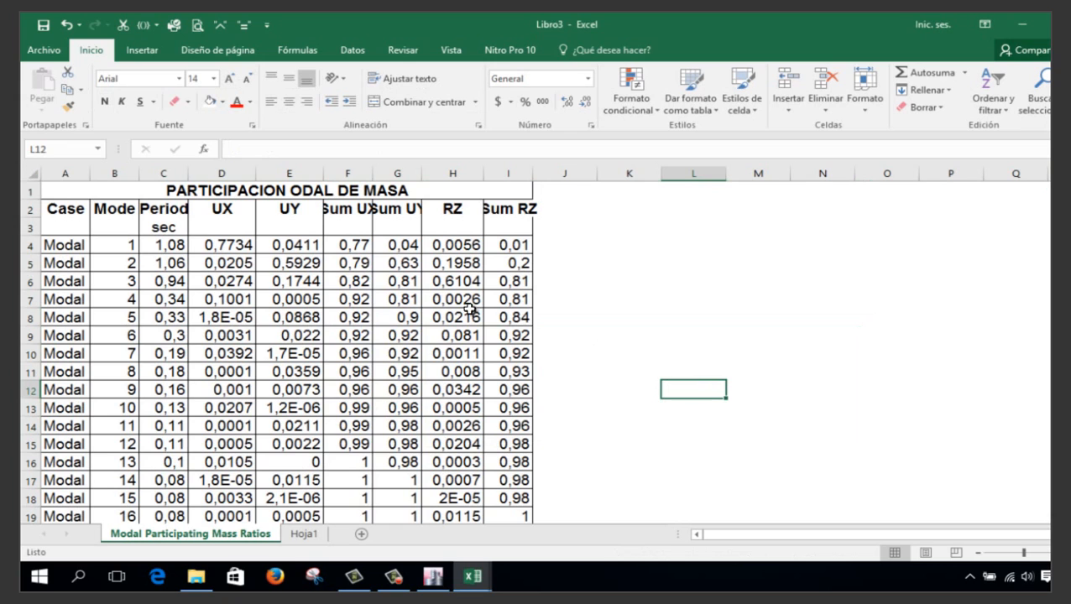
Format the mass ratio values in D4:I21 as numbers with three decimals
{"action": "left_click_drag", "start_coordinate": [206, 244], "coordinate": [519, 501]}
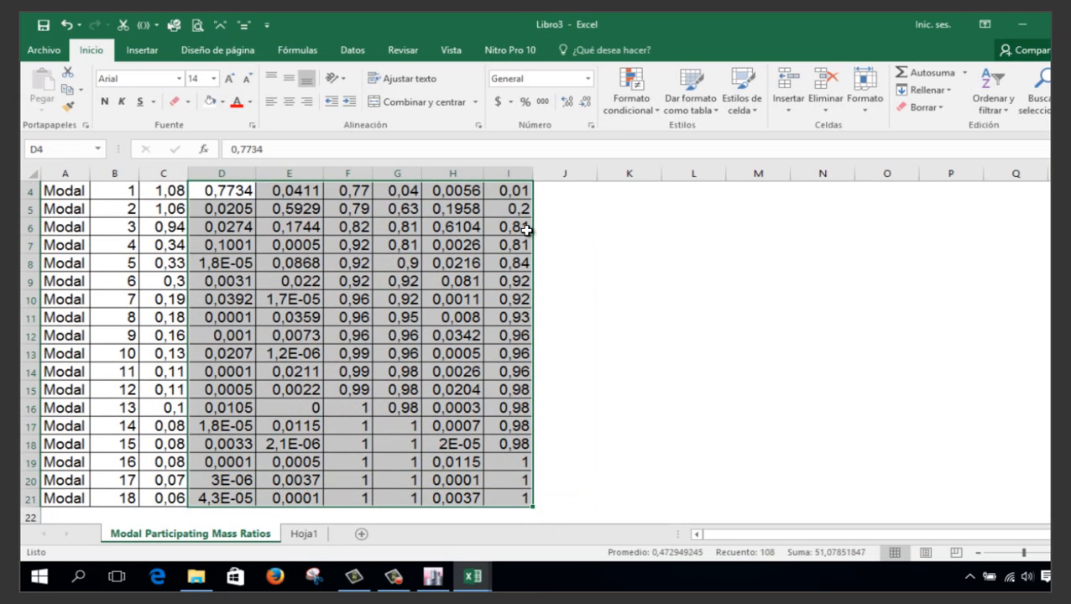
{"action": "left_click", "coordinate": [582, 104]}
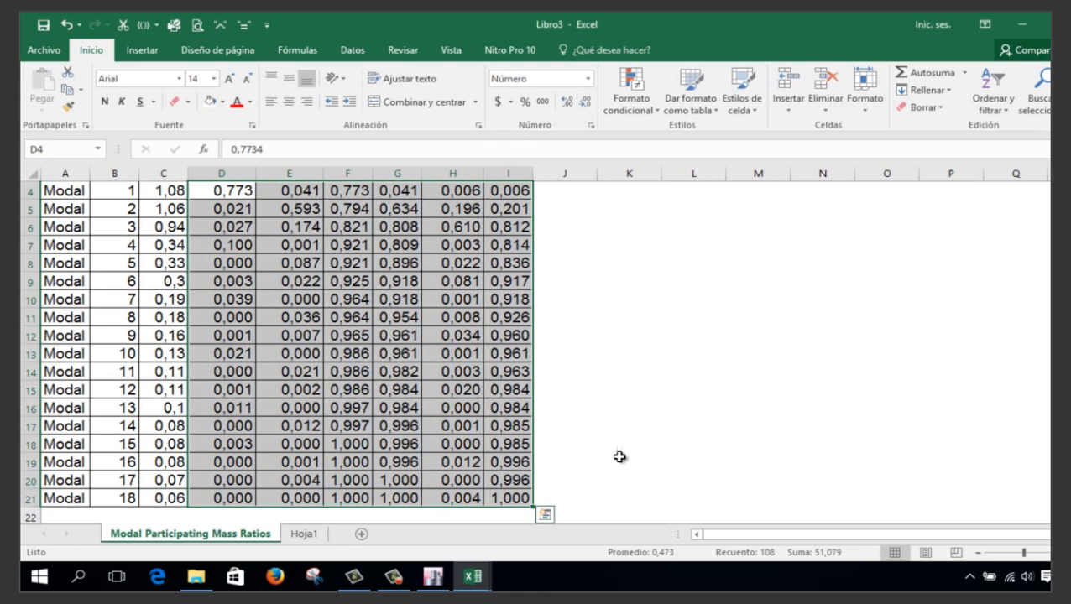
{"action": "scroll", "coordinate": [617, 453], "scroll_direction": "up", "scroll_amount": 1}
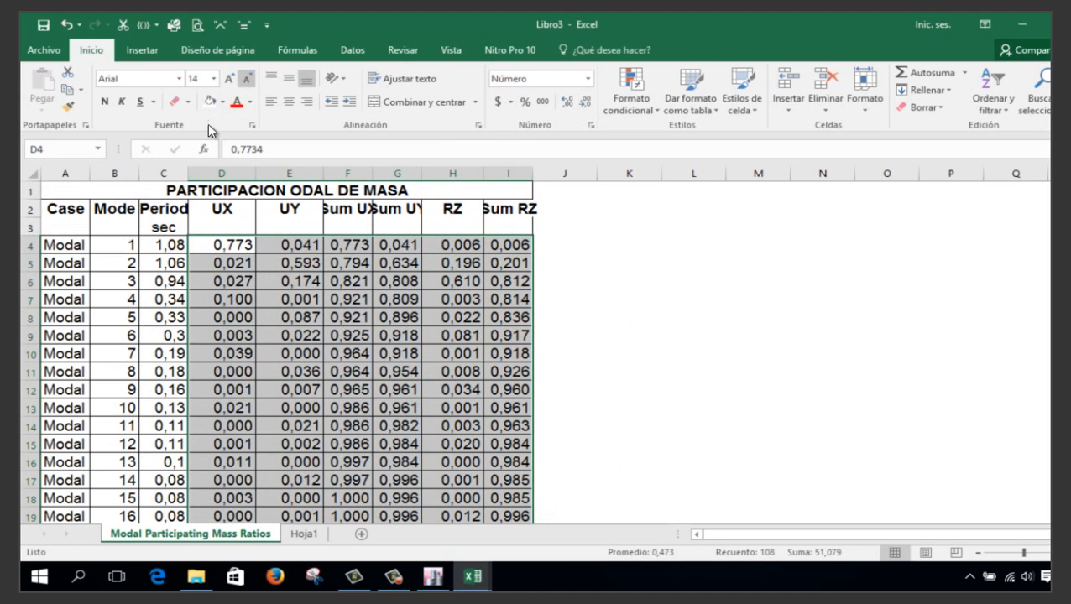
Reduce the font size of the whole sheet to 12
{"action": "left_click", "coordinate": [37, 169]}
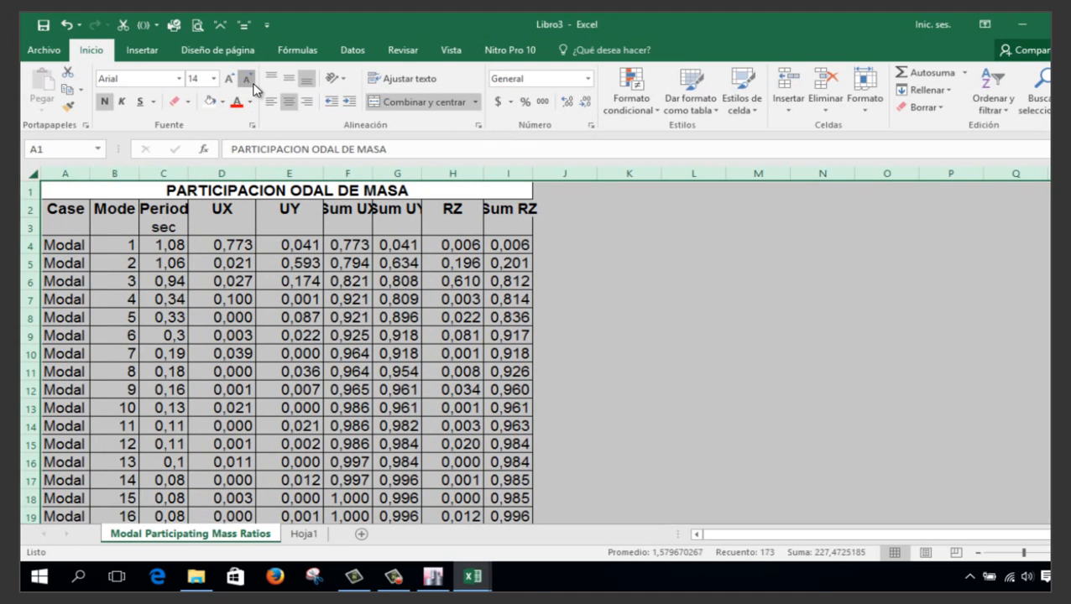
{"action": "left_click", "coordinate": [248, 78]}
{"action": "left_click", "coordinate": [707, 406]}
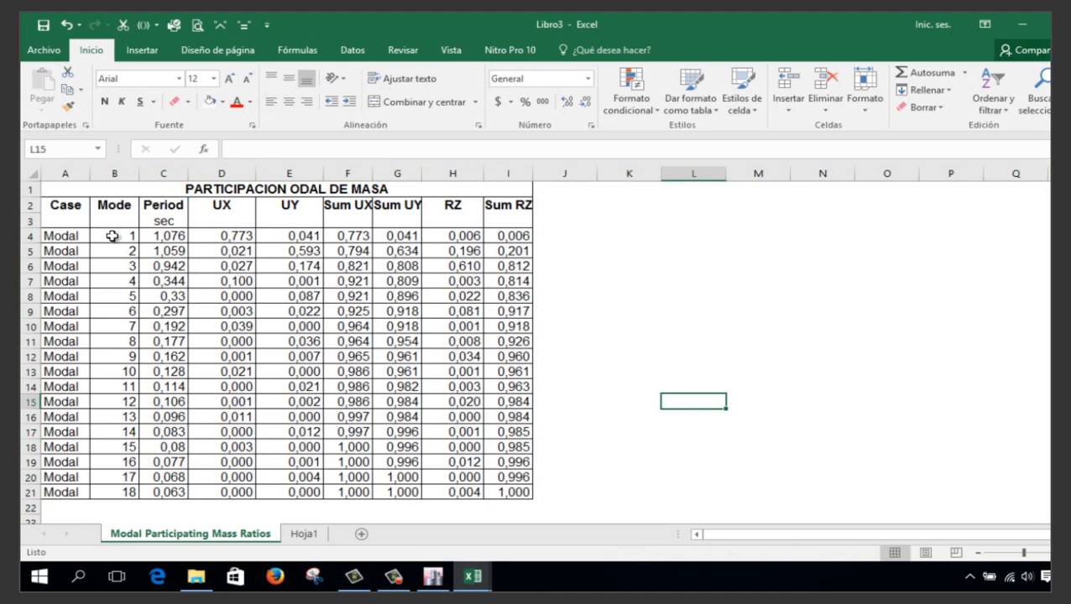
Center the contents of all cells both vertically and horizontally
{"action": "left_click", "coordinate": [36, 173]}
{"action": "left_click", "coordinate": [289, 79]}
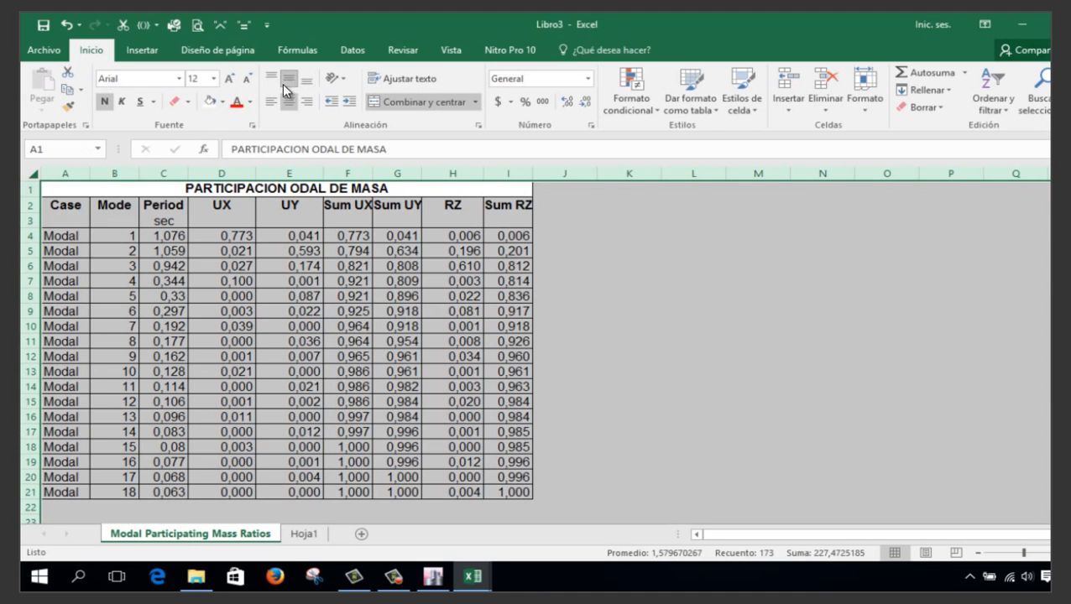
{"action": "left_click", "coordinate": [289, 101]}
{"action": "left_click", "coordinate": [288, 102]}
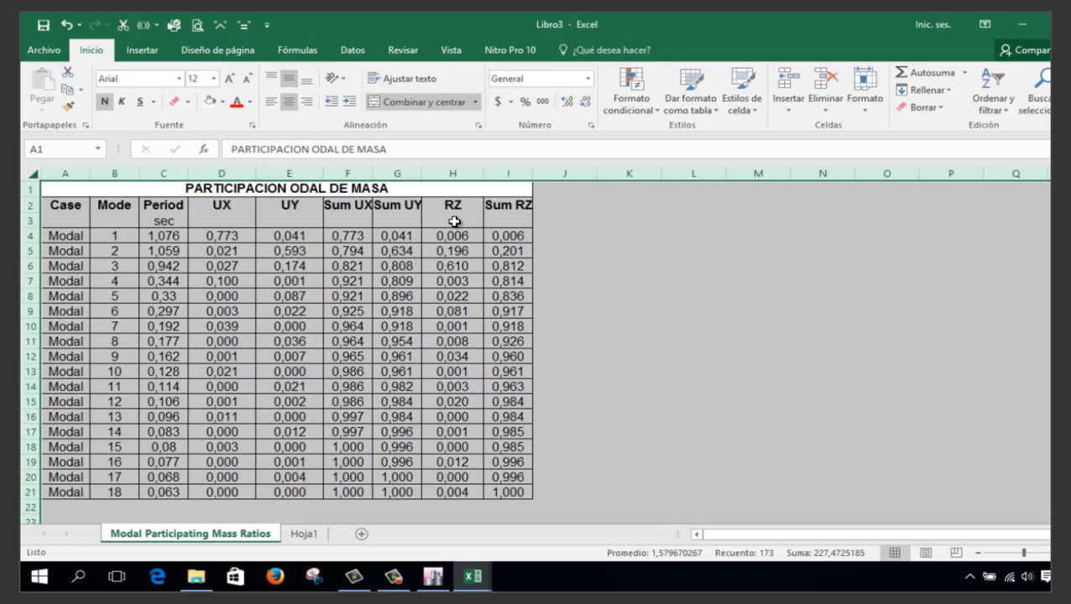
{"action": "left_click", "coordinate": [628, 310]}
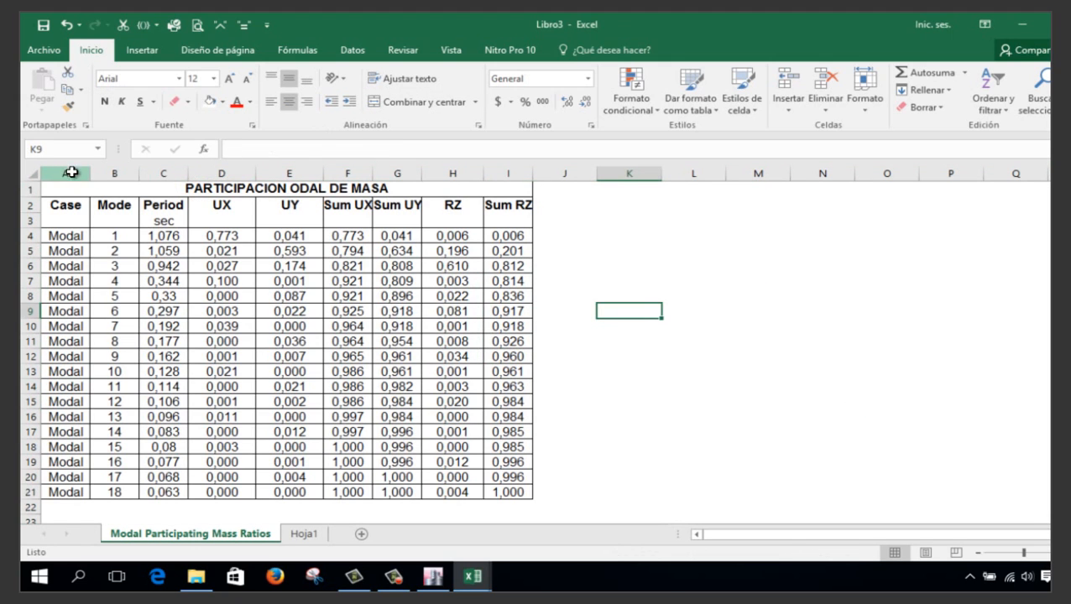
Autofit the widths of columns A to I to their contents
{"action": "left_click_drag", "start_coordinate": [71, 172], "coordinate": [521, 174]}
{"action": "double_click", "coordinate": [485, 173]}
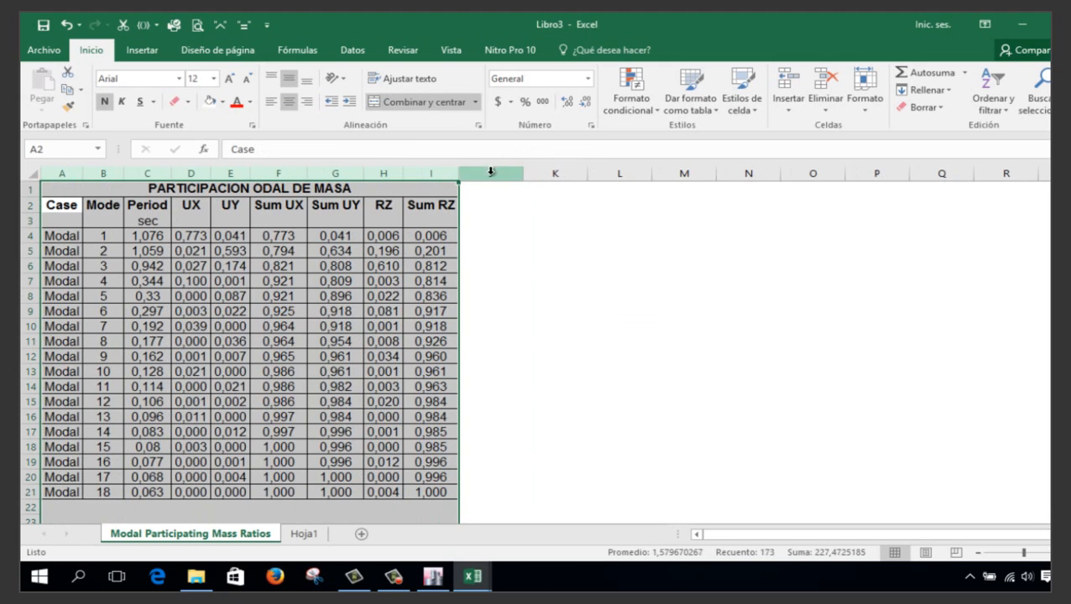
{"action": "left_click", "coordinate": [601, 279]}
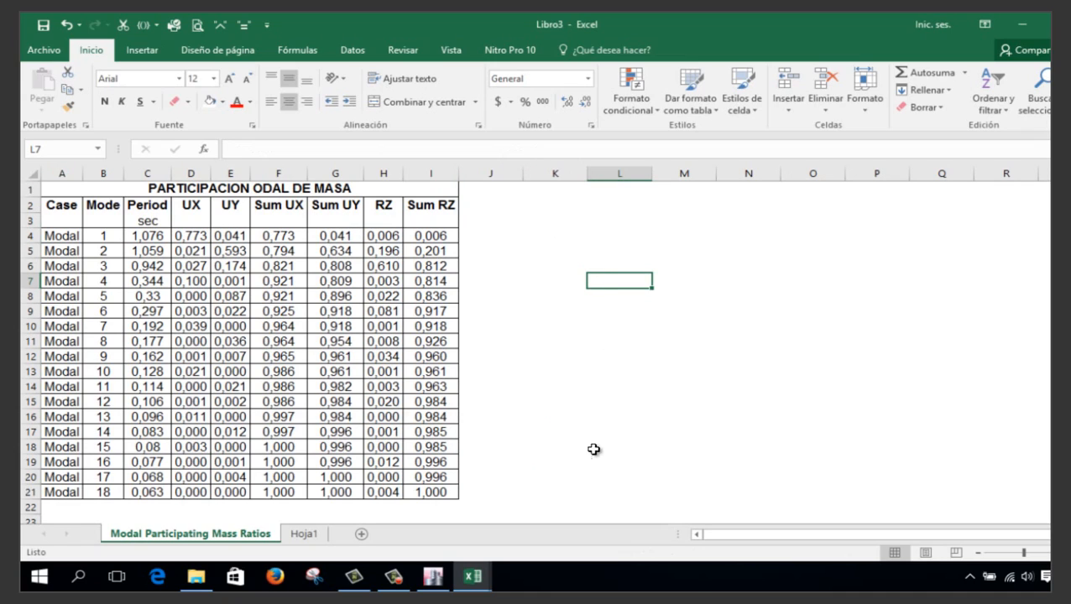
Highlight the mode 1 period in cell C4 with bold red text
{"action": "left_click", "coordinate": [156, 239]}
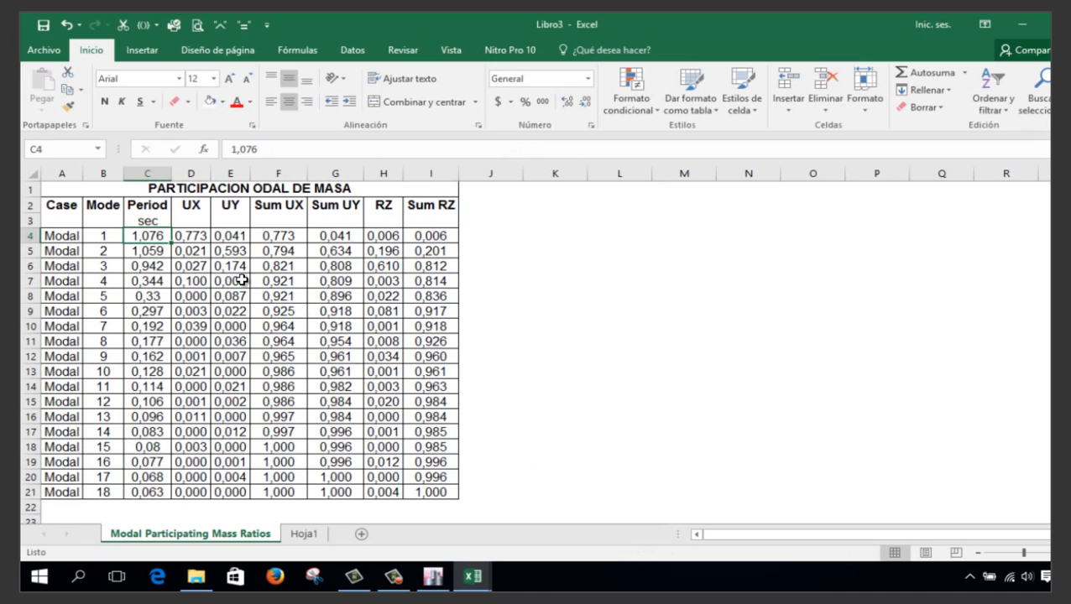
{"action": "key", "text": "ctrl+n"}
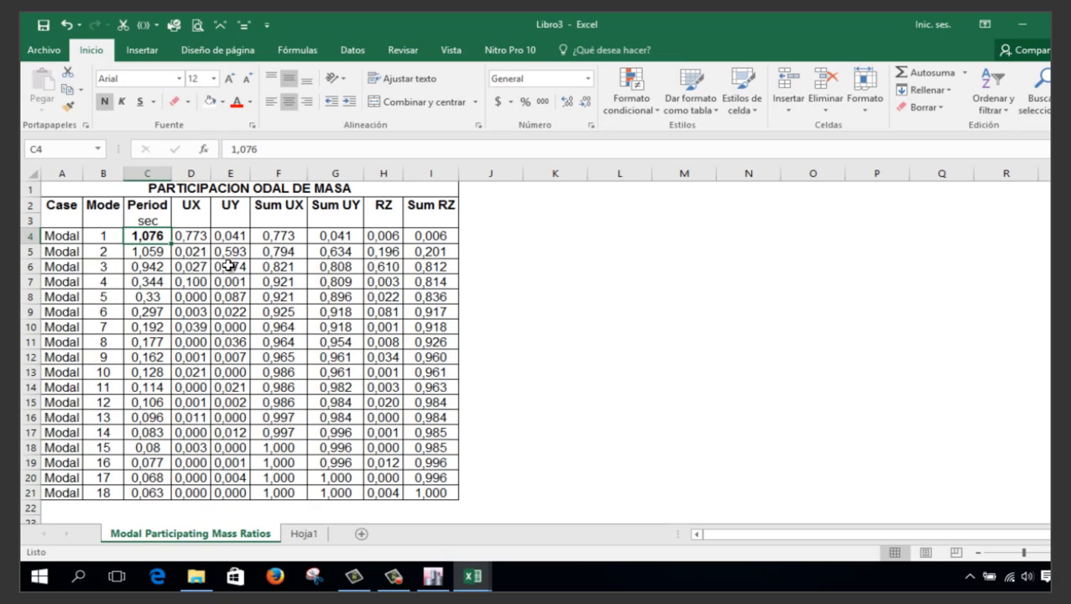
{"action": "left_click", "coordinate": [238, 104]}
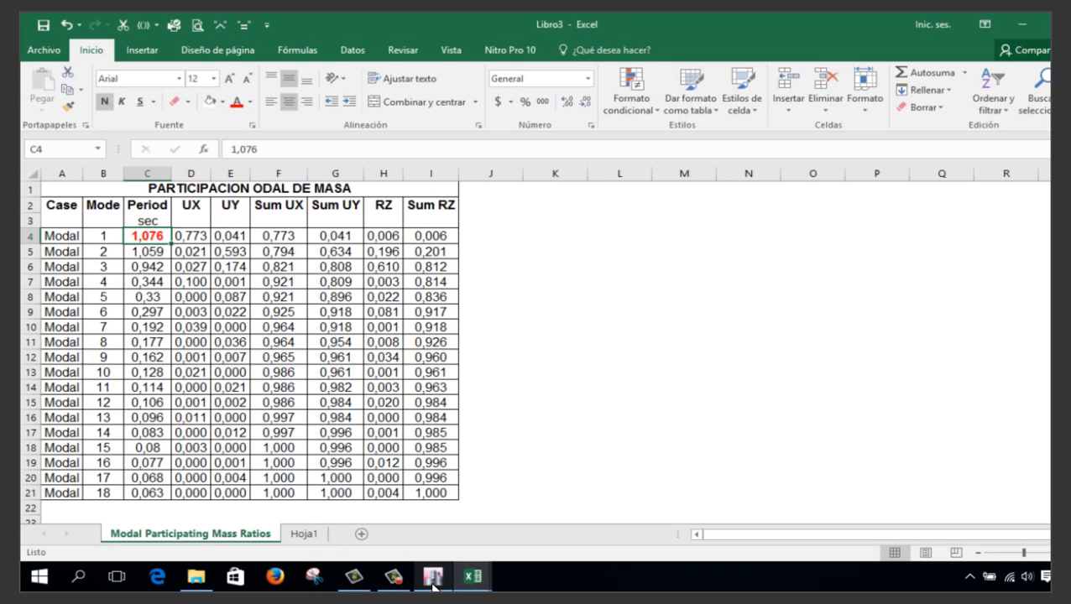
In the ESPECTRO NEC2015-DSR workbook, set the TN-ETABS period in cell E32 to 1,076, then return to the Libro3 workbook
{"action": "mouse_move", "coordinate": [472, 579]}
{"action": "left_click", "coordinate": [248, 503]}
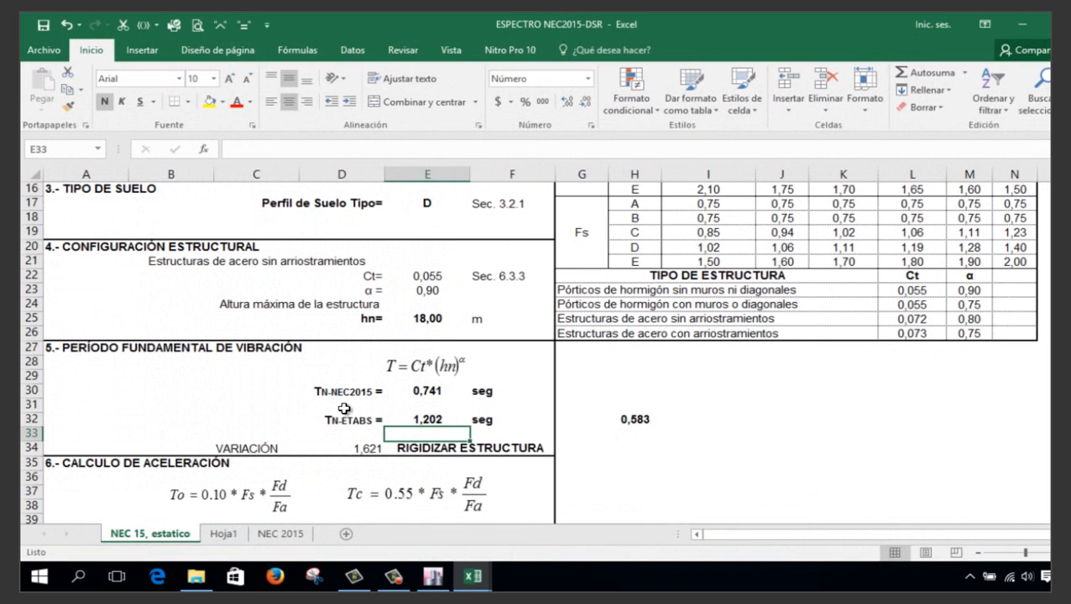
{"action": "left_click", "coordinate": [433, 419]}
{"action": "type", "text": "1,076"}
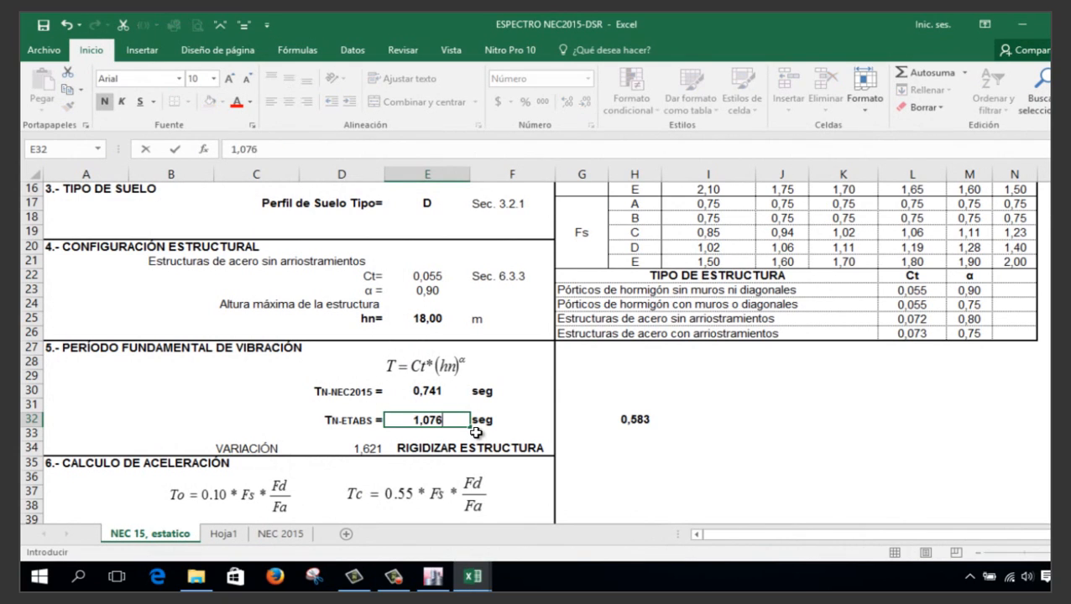
{"action": "key", "text": "Return"}
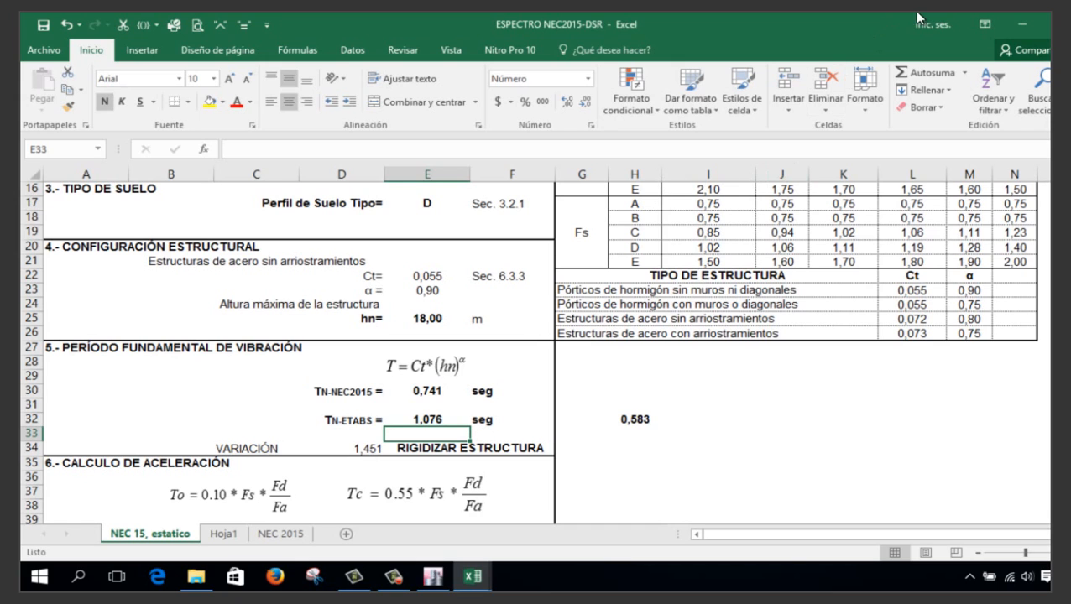
{"action": "left_click", "coordinate": [1019, 23]}
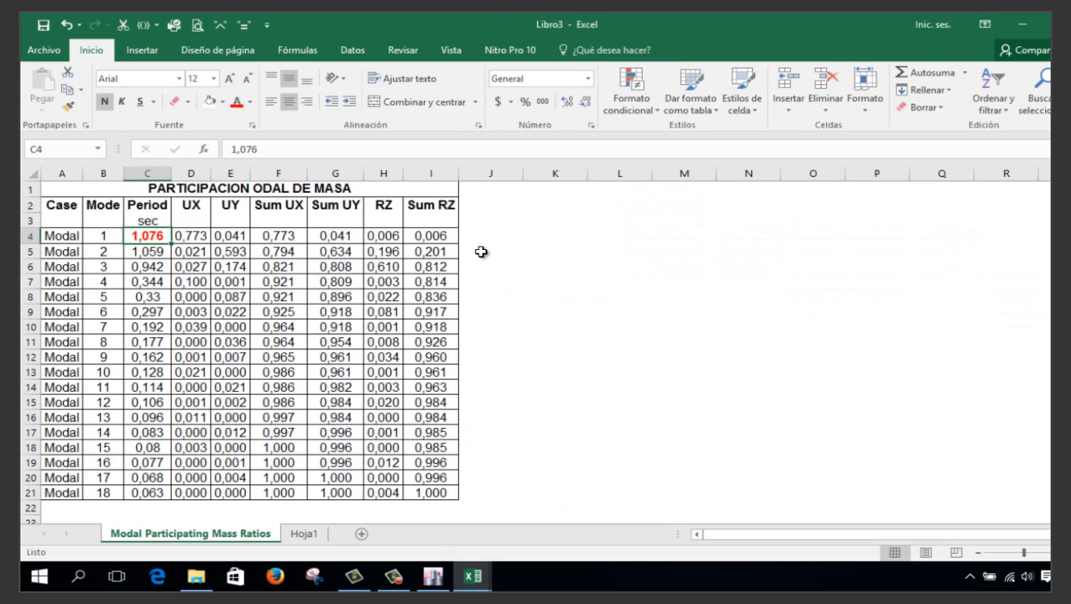
Highlight the mode 1 UX ratio in cell D4 with bold text and a light orange fill
{"action": "left_click", "coordinate": [199, 233]}
{"action": "key", "text": "ctrl+n"}
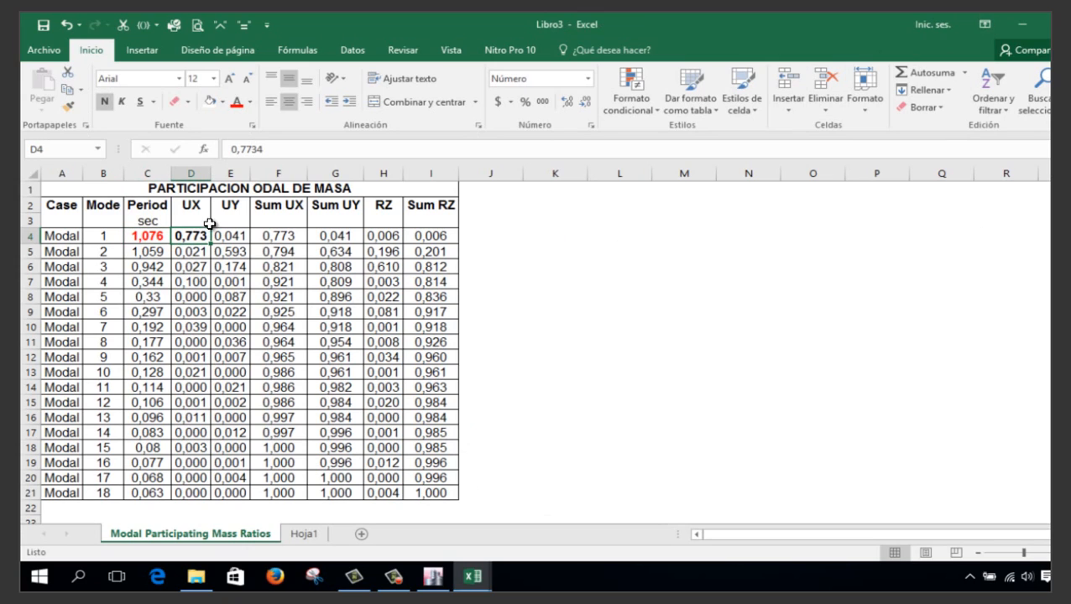
{"action": "left_click", "coordinate": [221, 102]}
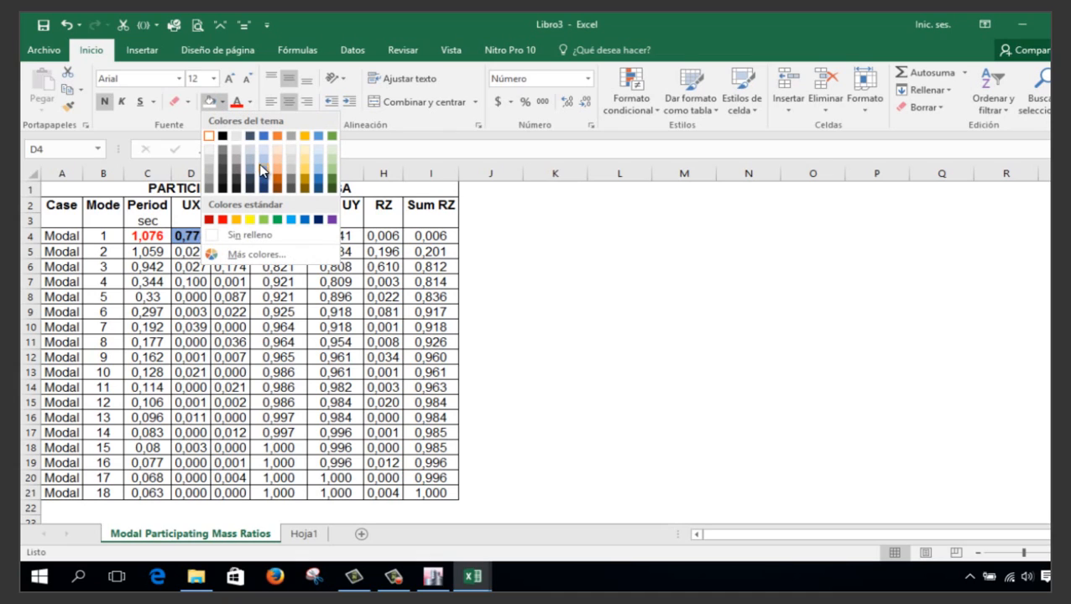
{"action": "left_click", "coordinate": [278, 150]}
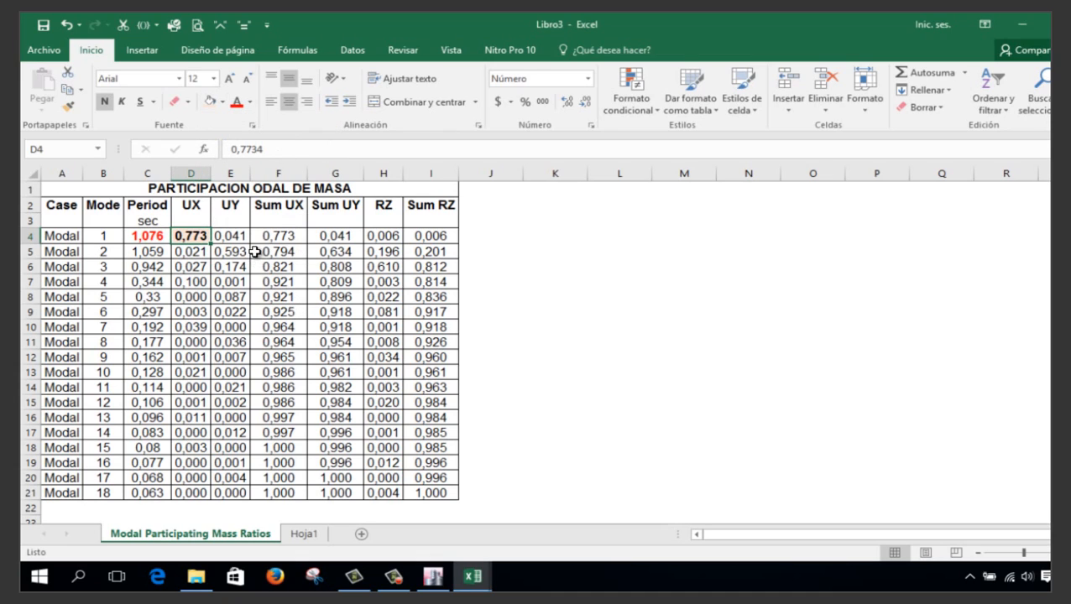
Highlight the mode 2 UY ratio in cell E5 with bold text and the same light orange fill
{"action": "left_click", "coordinate": [389, 237]}
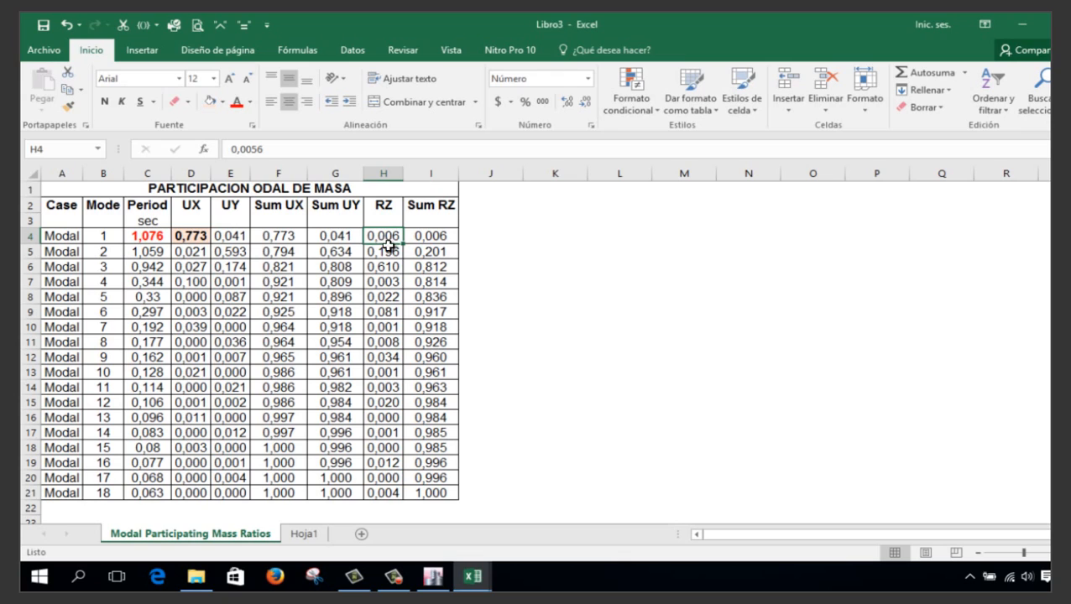
{"action": "left_click", "coordinate": [244, 251]}
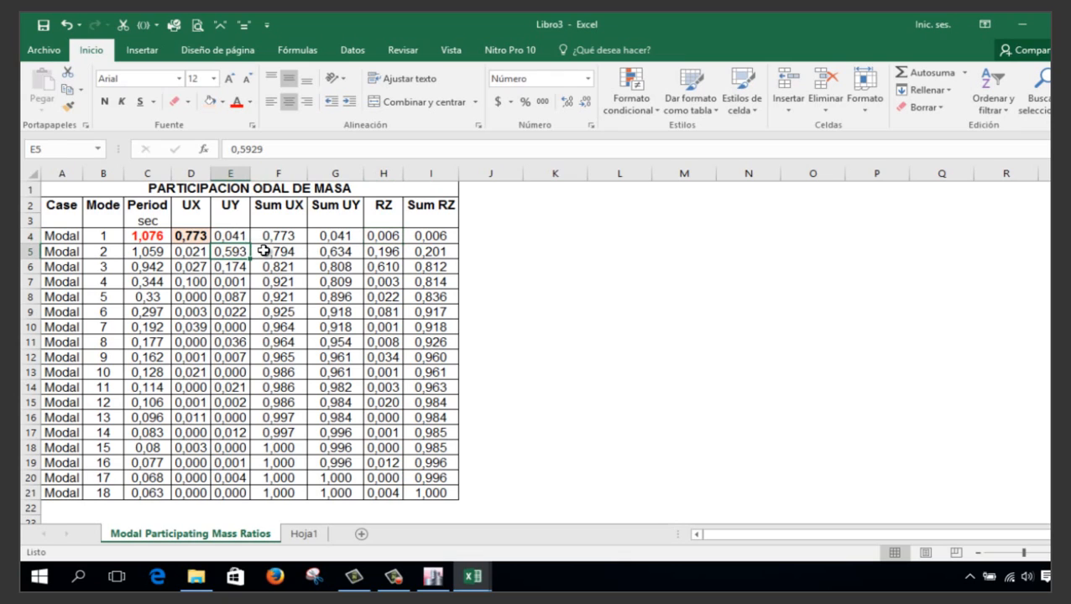
{"action": "key", "text": "ctrl+n"}
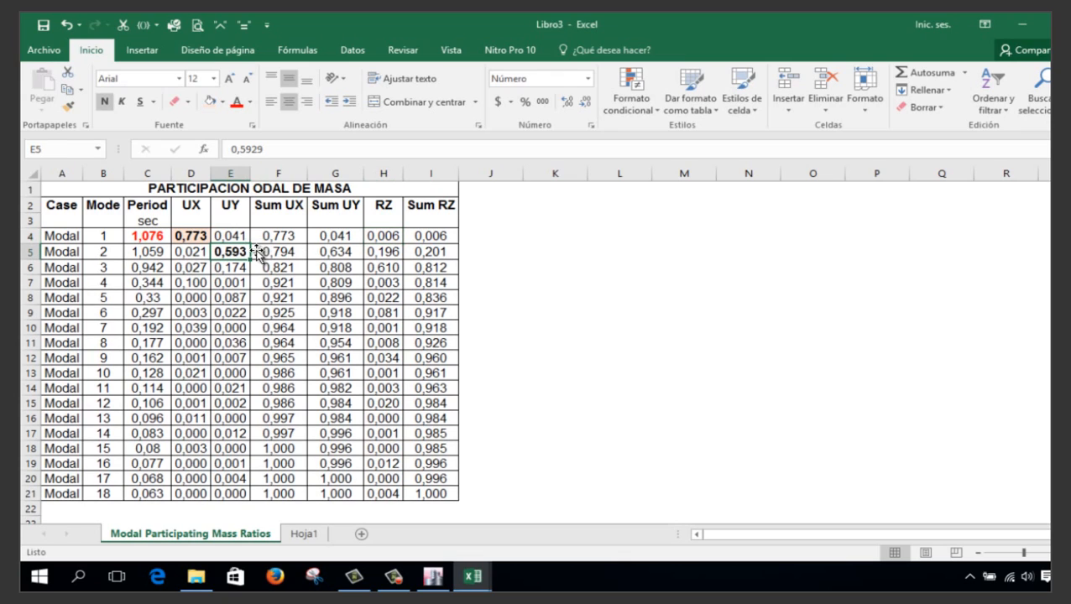
{"action": "left_click", "coordinate": [209, 102]}
Highlight the mode 3 RZ ratio in cell H6 with bold text and the same light orange fill
{"action": "left_click", "coordinate": [384, 253]}
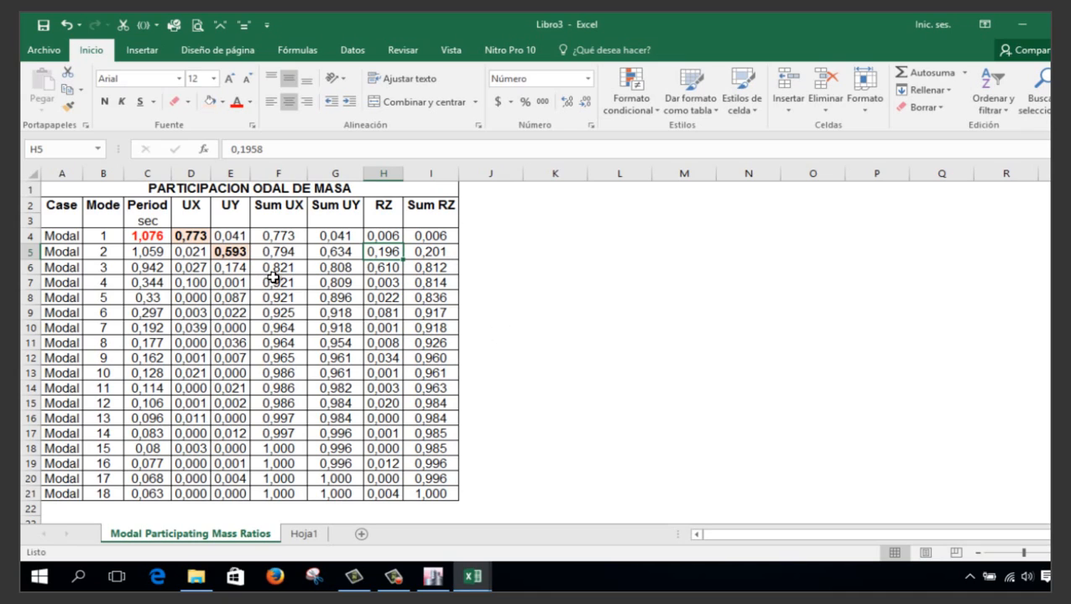
{"action": "left_click", "coordinate": [395, 270]}
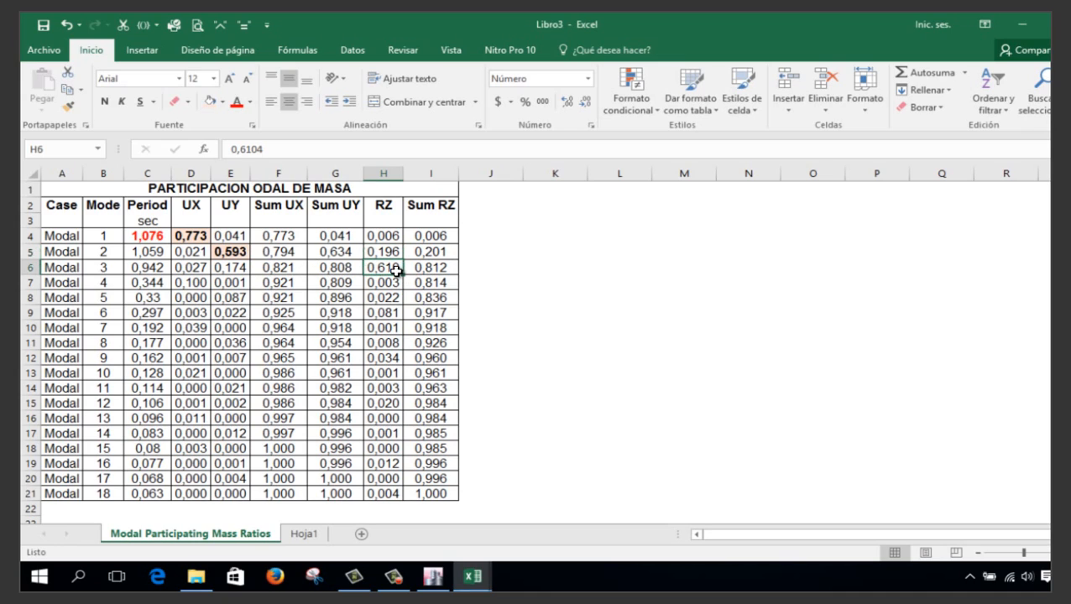
{"action": "key", "text": "ctrl+n"}
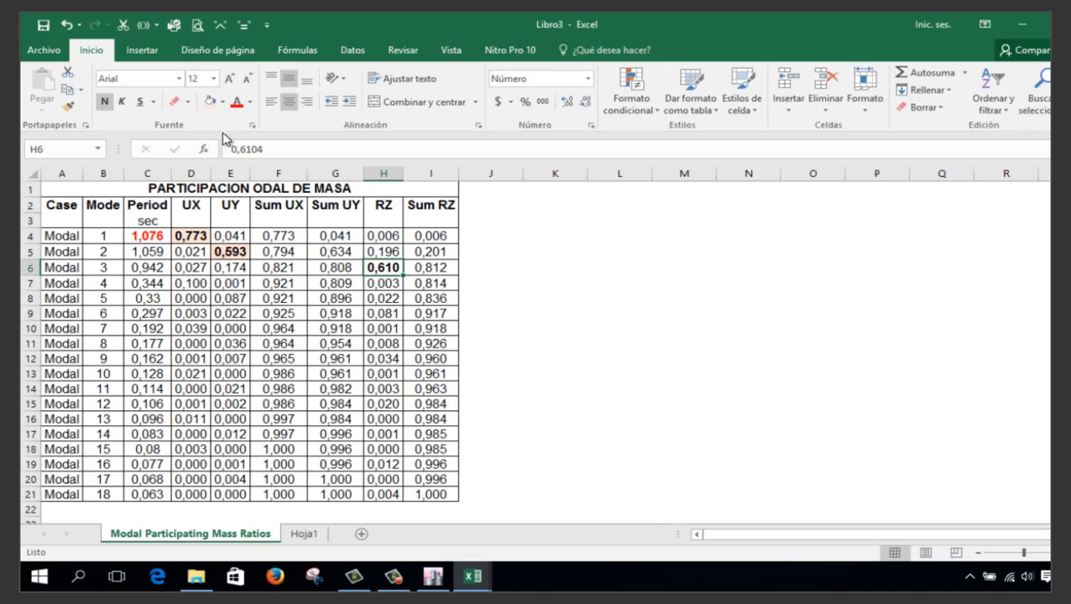
{"action": "left_click", "coordinate": [209, 102]}
{"action": "left_click", "coordinate": [602, 344]}
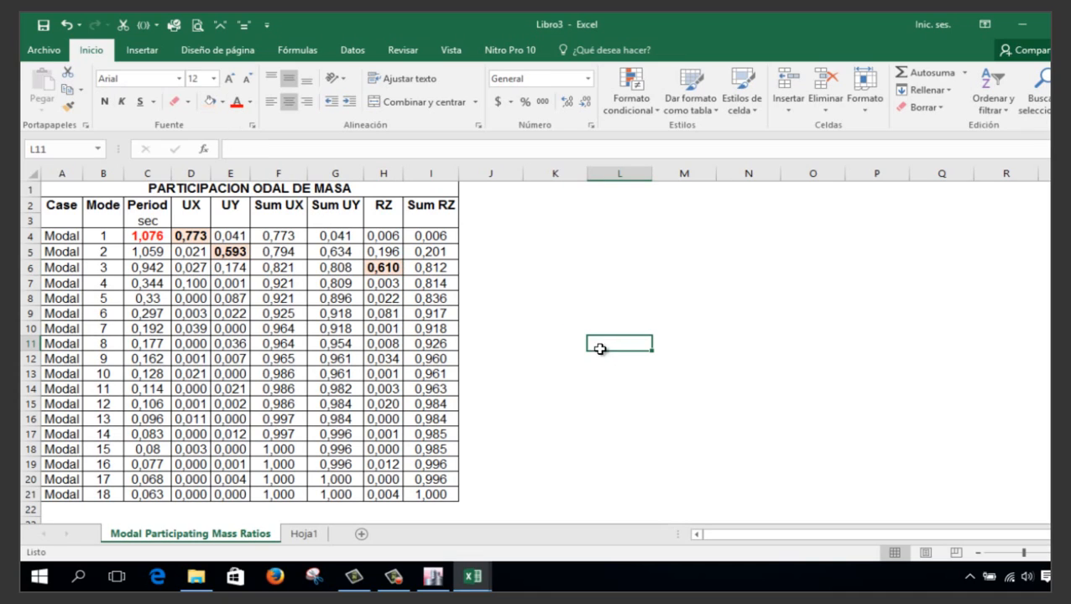
Check the RZ ratios of modes 1 and 2, and highlight the mode 4 Sum UX cell F7 with bold text and a light blue fill
{"action": "left_click", "coordinate": [391, 237]}
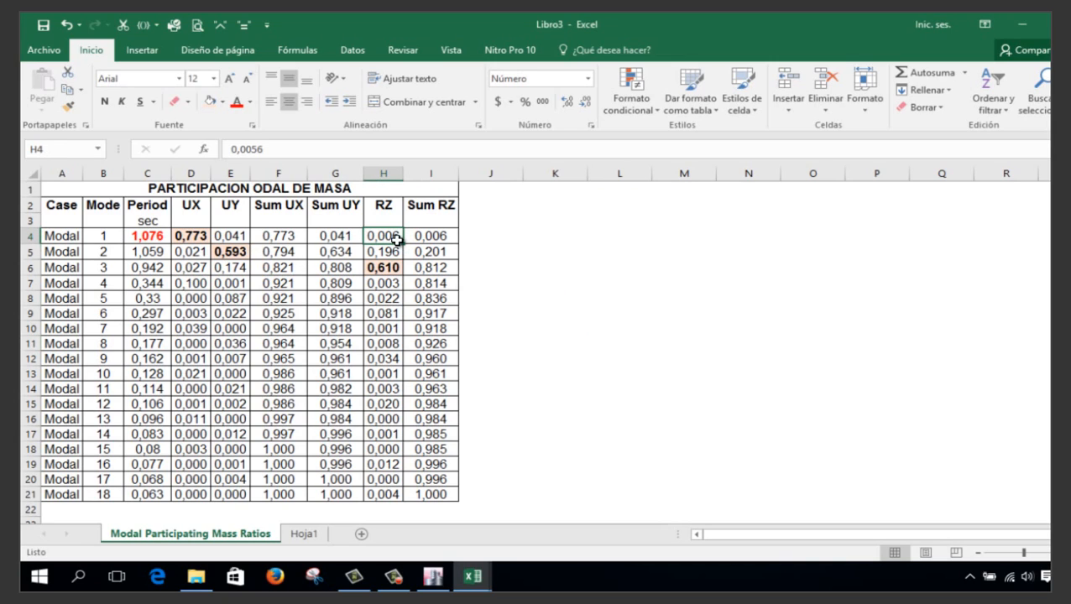
{"action": "left_click", "coordinate": [398, 252]}
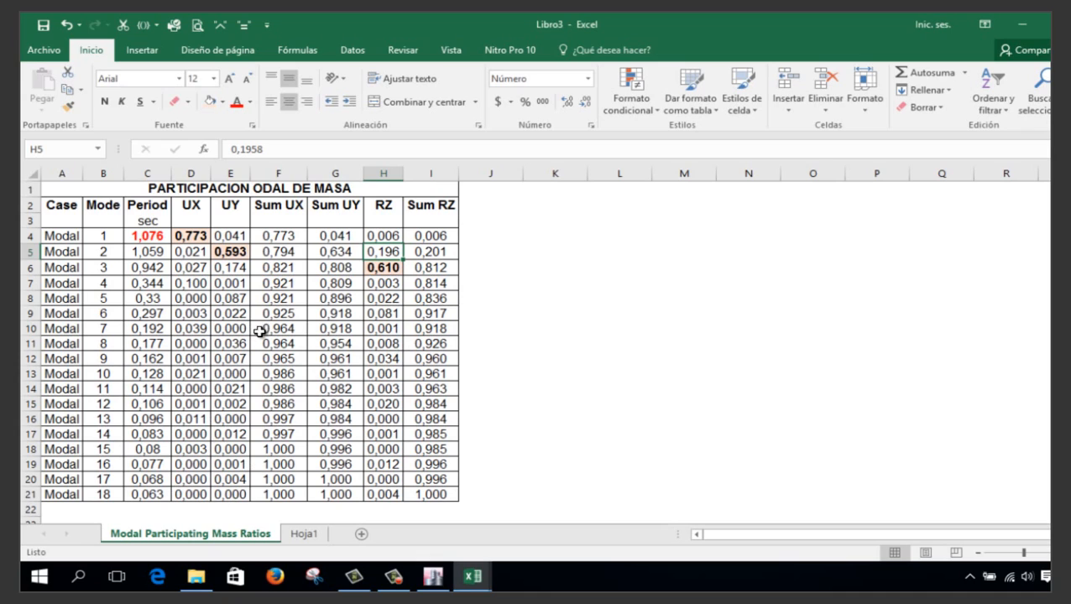
{"action": "left_click", "coordinate": [288, 287]}
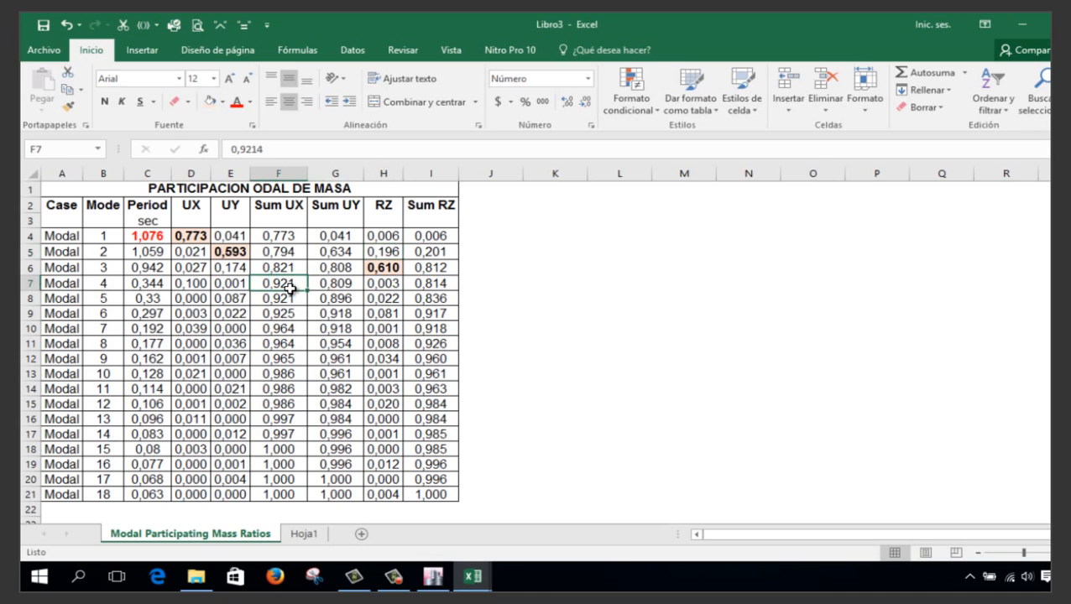
{"action": "key", "text": "ctrl+n"}
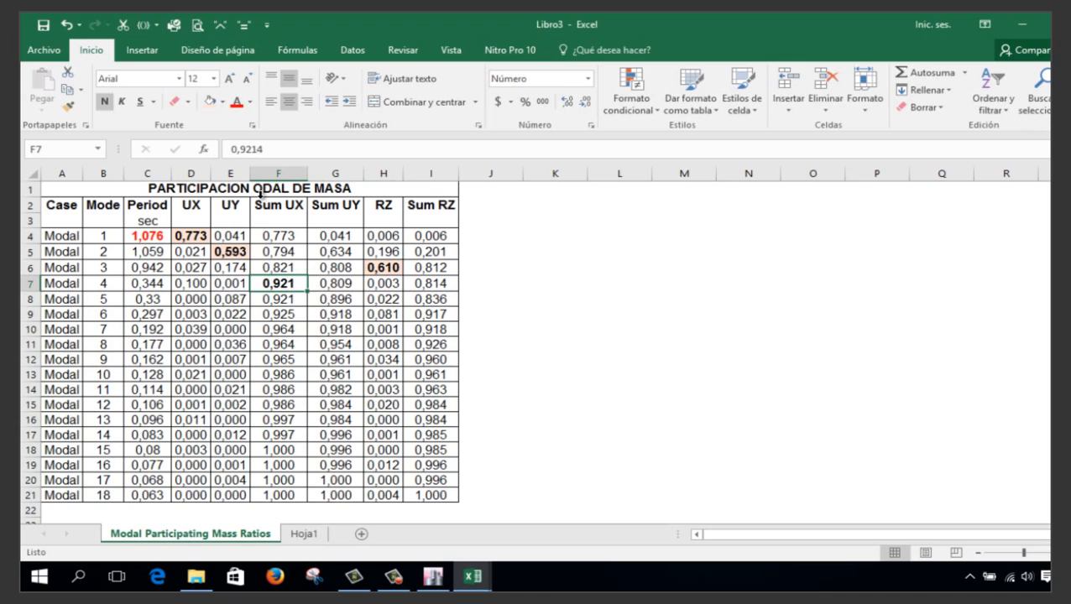
{"action": "left_click", "coordinate": [224, 102]}
{"action": "left_click", "coordinate": [264, 149]}
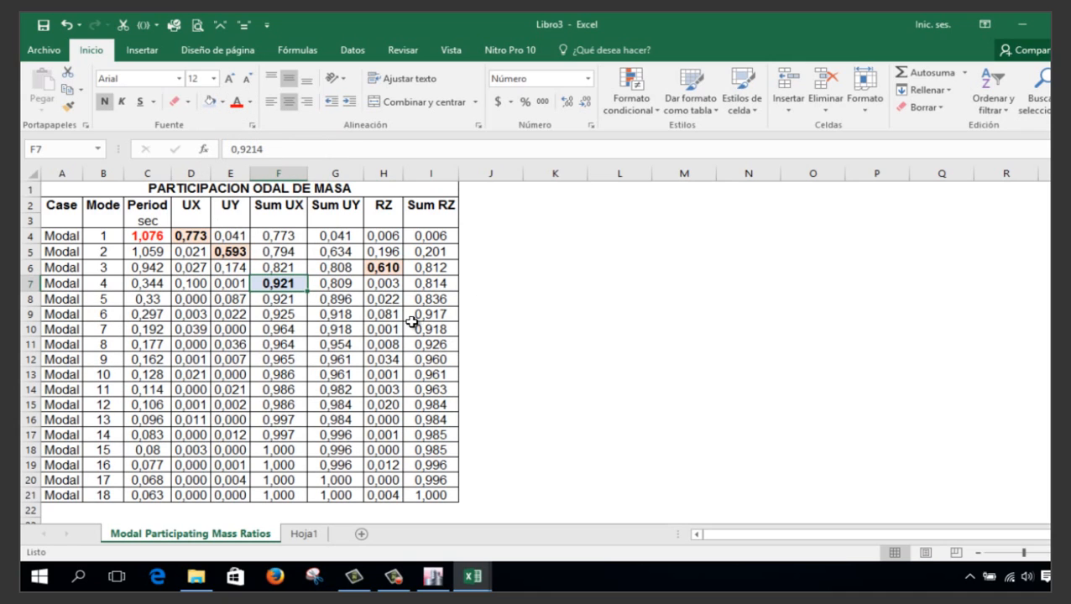
Highlight the mode 6 Sum UY and Sum RZ ratios in cells G9 and I9 with bold text and the light blue fill
{"action": "left_click", "coordinate": [339, 314]}
{"action": "key", "text": "ctrl+n"}
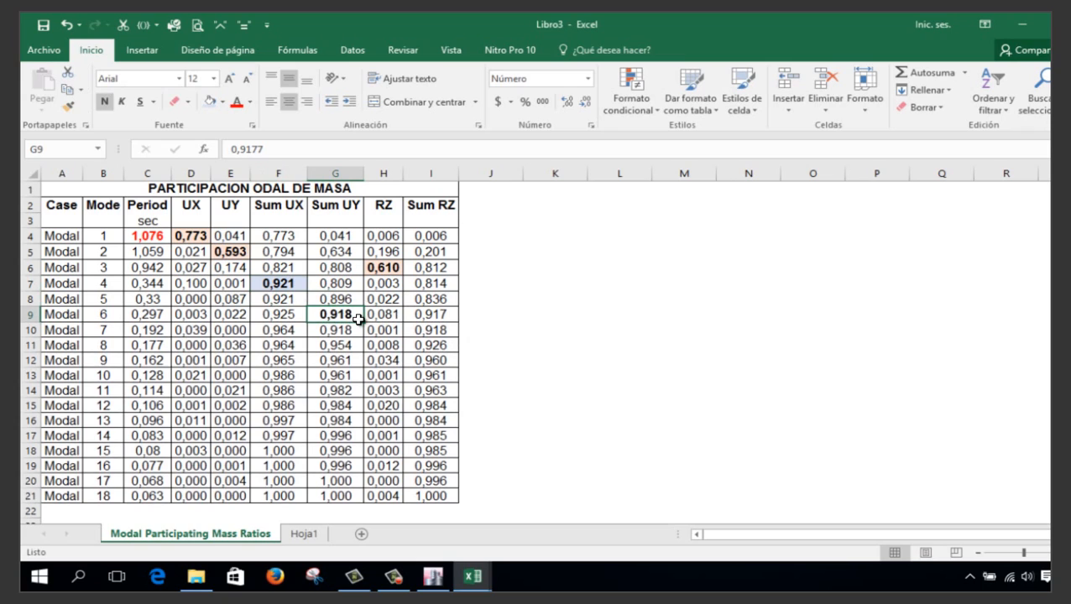
{"action": "left_click", "coordinate": [211, 102]}
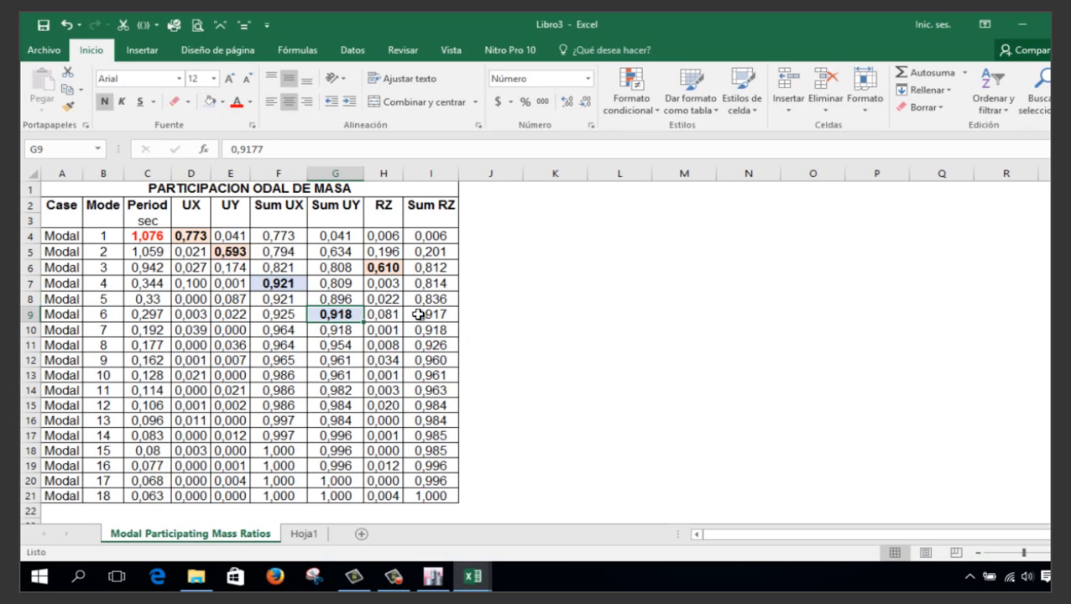
{"action": "left_click", "coordinate": [433, 316]}
{"action": "key", "text": "ctrl+n"}
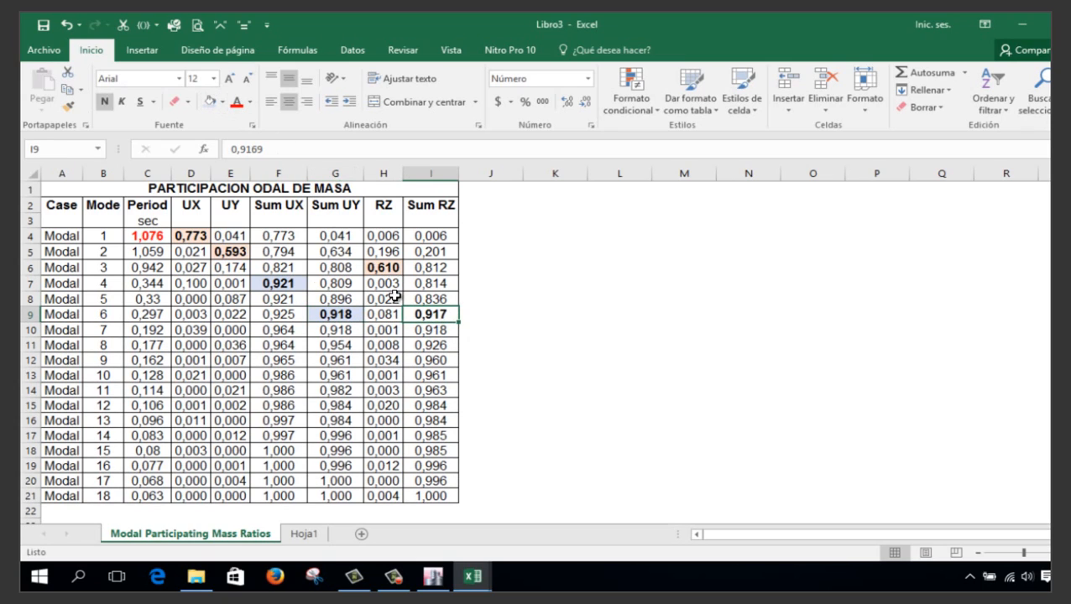
{"action": "left_click", "coordinate": [209, 102]}
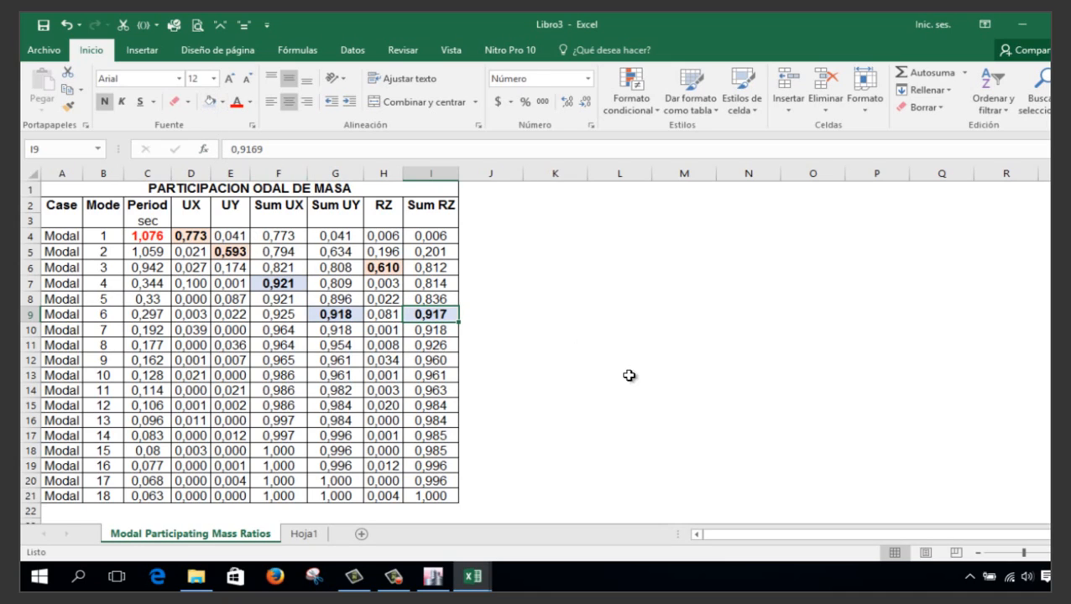
{"action": "left_click", "coordinate": [640, 379]}
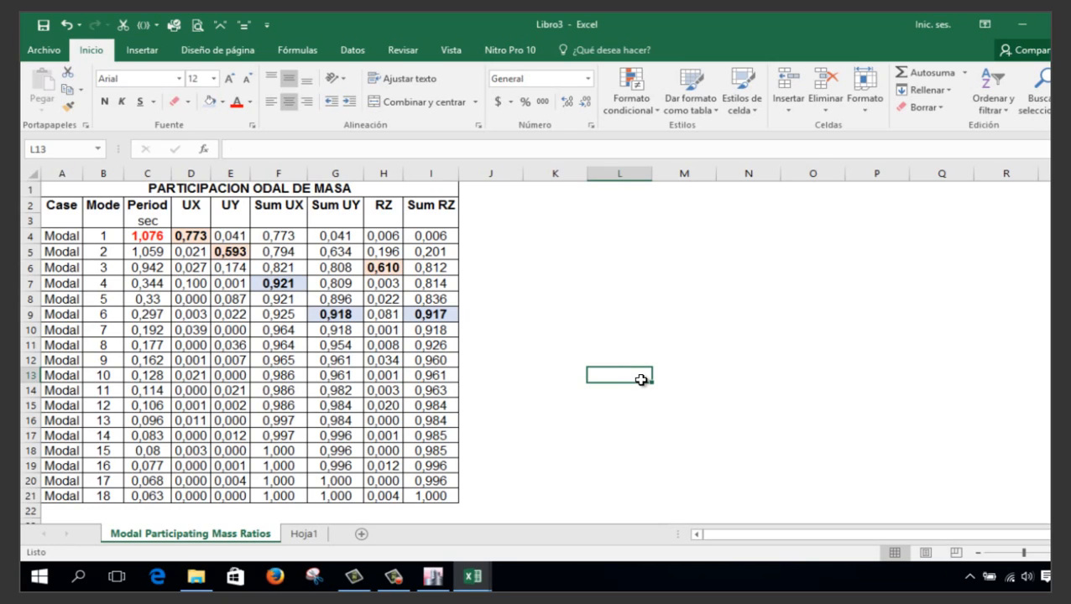
Switch to ETABS and unlock the model, accepting the deletion of the analysis results
{"action": "scroll", "coordinate": [517, 402], "scroll_direction": "down", "scroll_amount": 1}
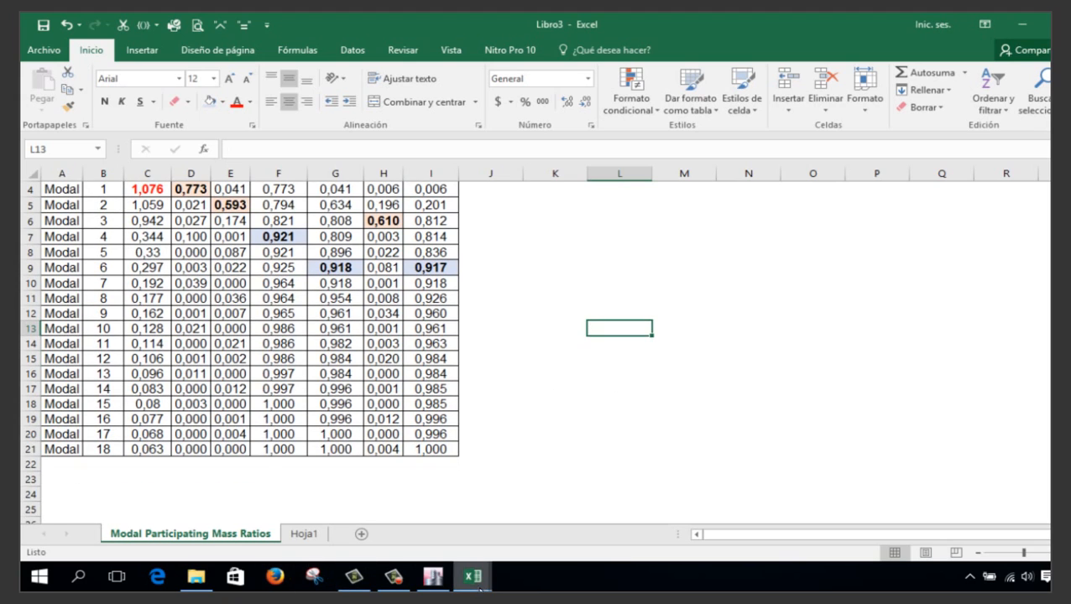
{"action": "left_click", "coordinate": [433, 577]}
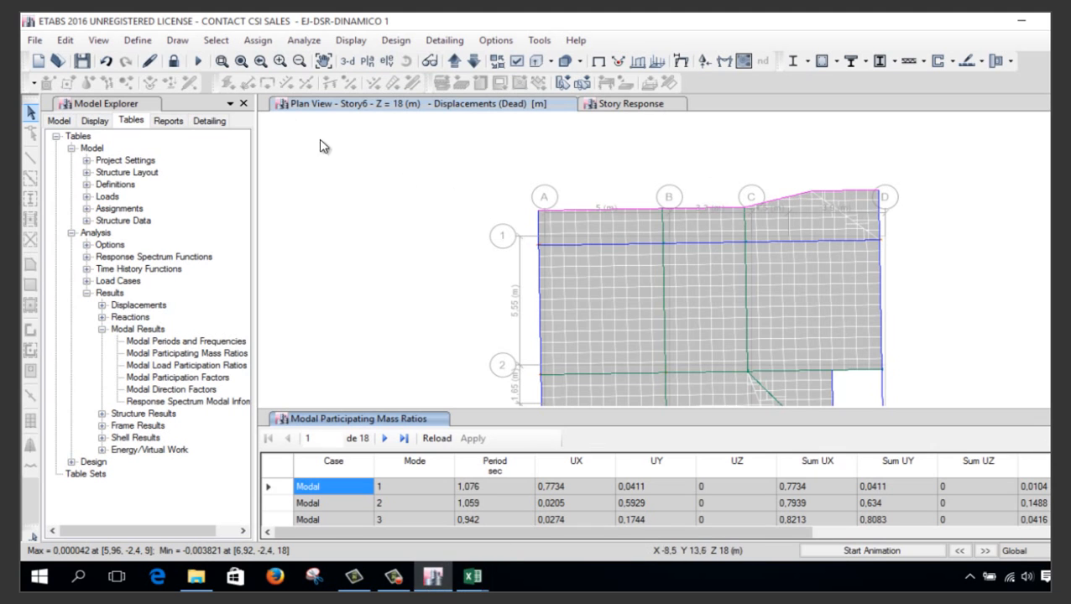
{"action": "left_click", "coordinate": [173, 60]}
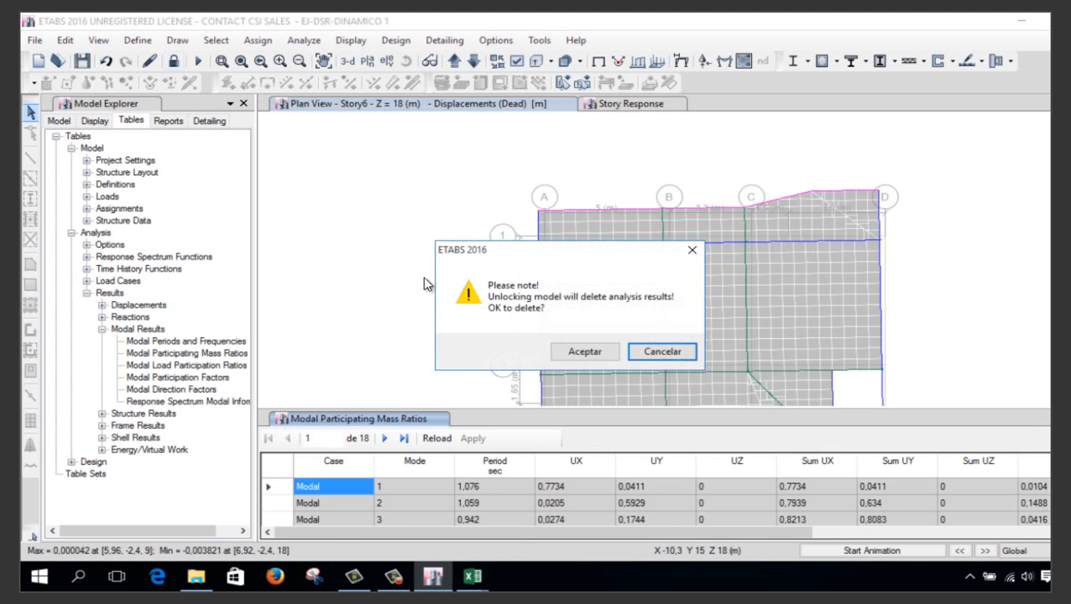
{"action": "left_click", "coordinate": [585, 351]}
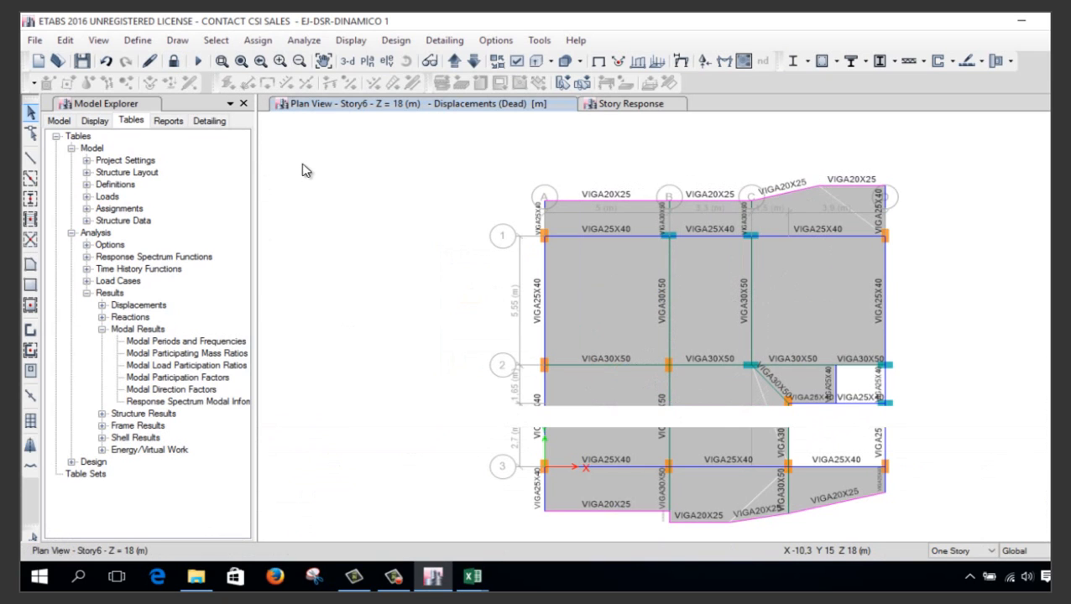
Rename the existing wall section property Wall1 as MURO25
{"action": "left_click", "coordinate": [138, 39]}
{"action": "mouse_move", "coordinate": [258, 91]}
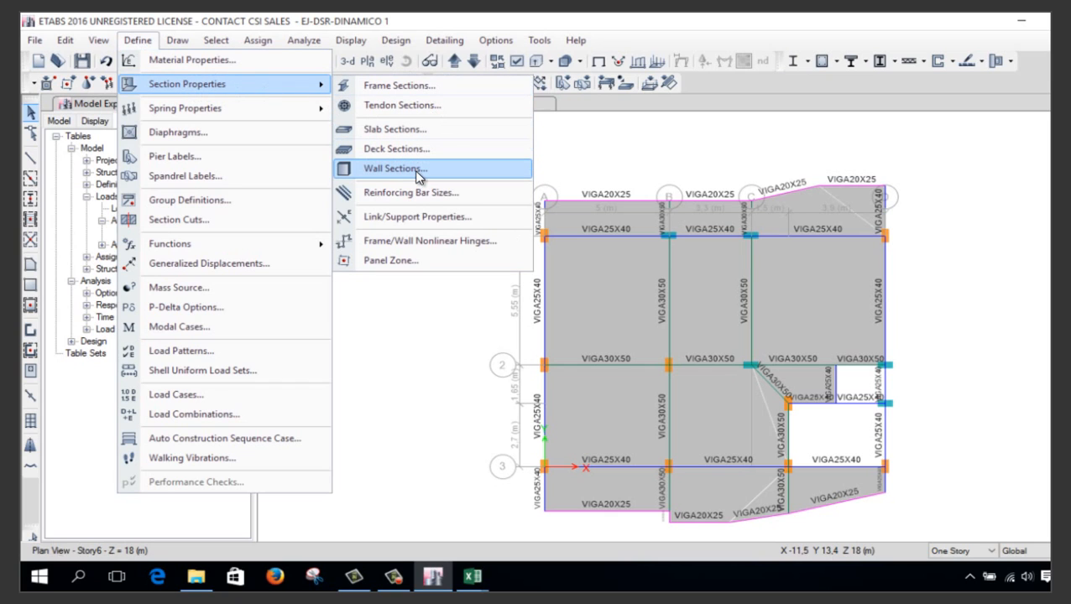
{"action": "left_click", "coordinate": [394, 168]}
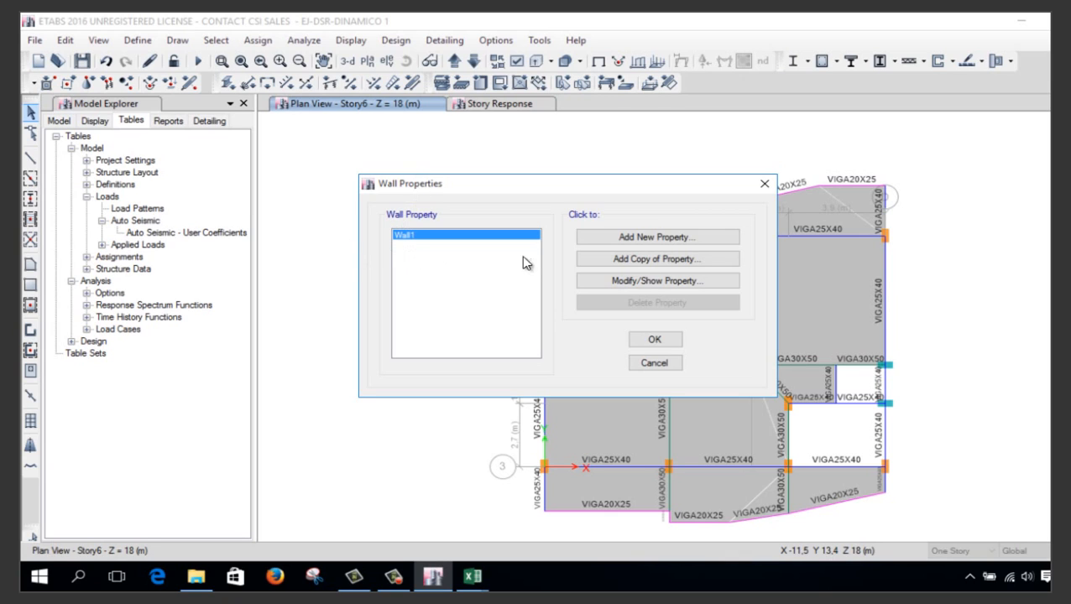
{"action": "left_click", "coordinate": [655, 282]}
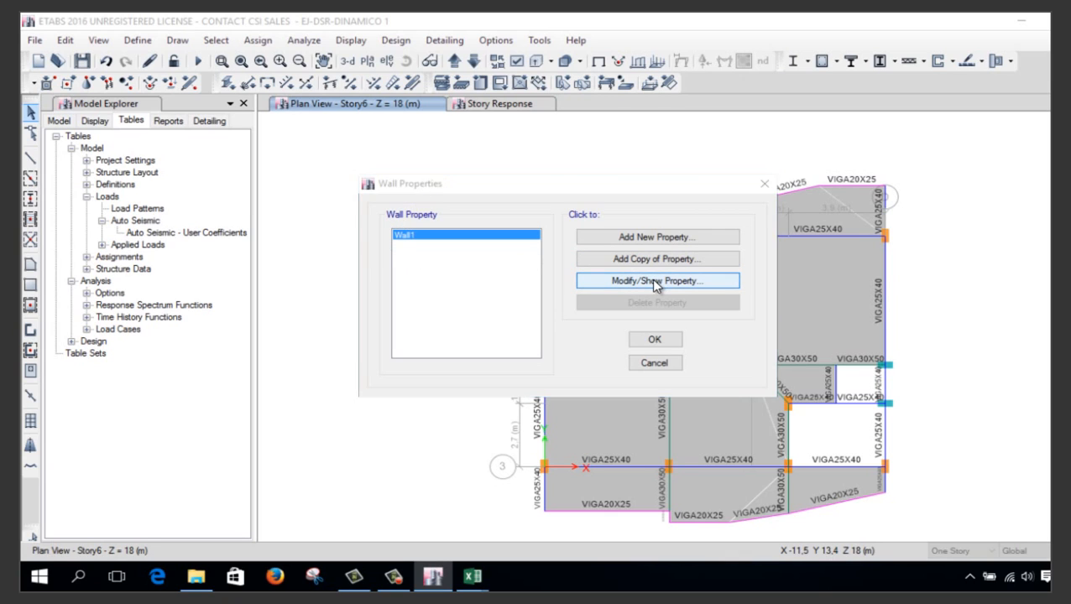
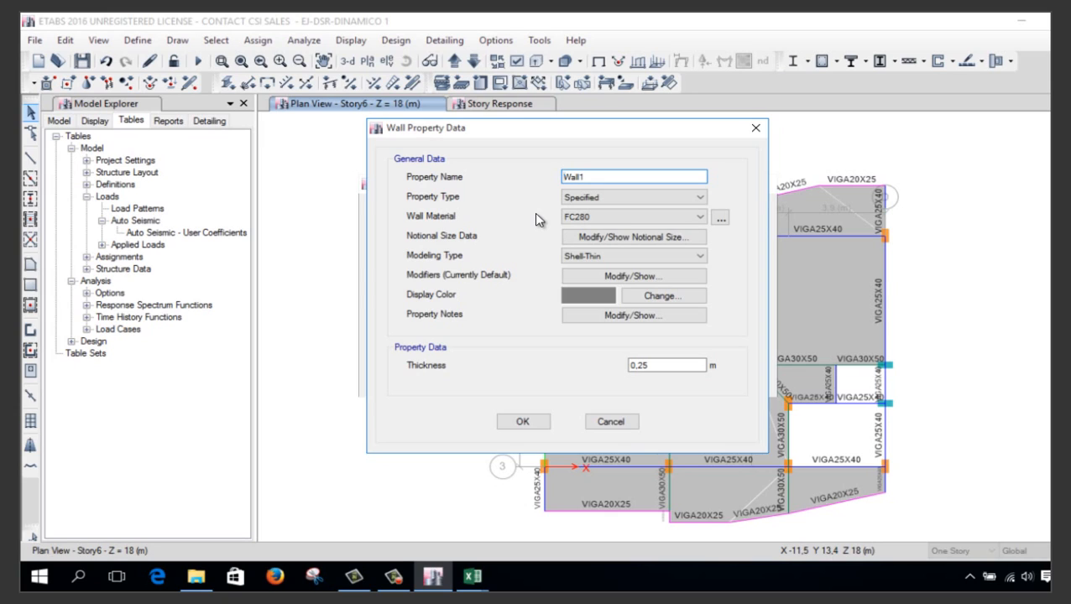
{"action": "double_click", "coordinate": [590, 175]}
{"action": "type", "text": "MURO25"}
Set the display color of the MURO25 wall property to pink and save the wall properties
{"action": "left_click", "coordinate": [589, 297]}
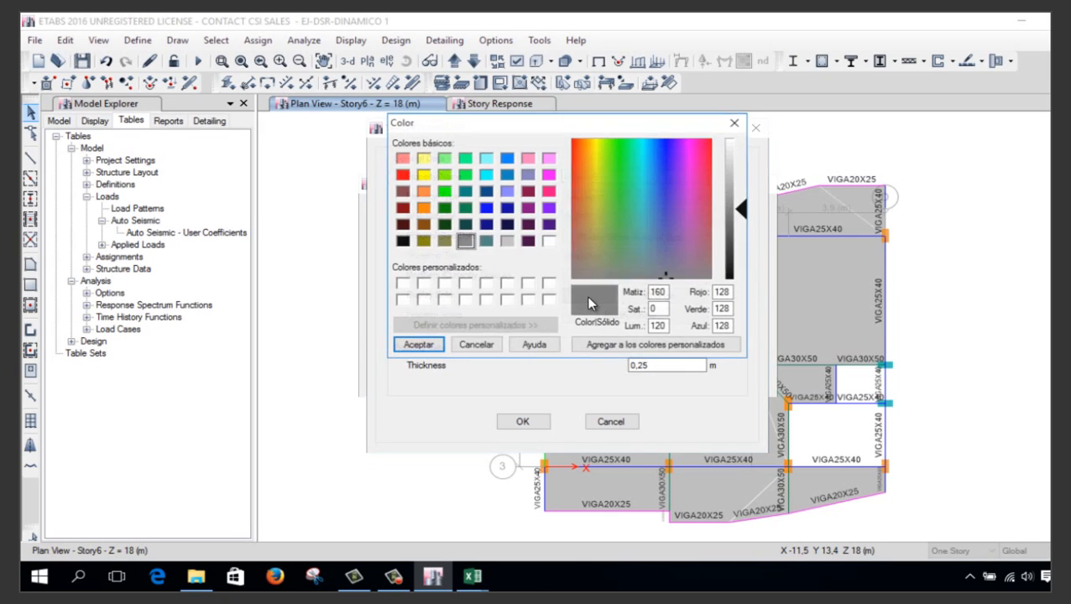
{"action": "left_click", "coordinate": [548, 157]}
{"action": "left_click", "coordinate": [418, 345]}
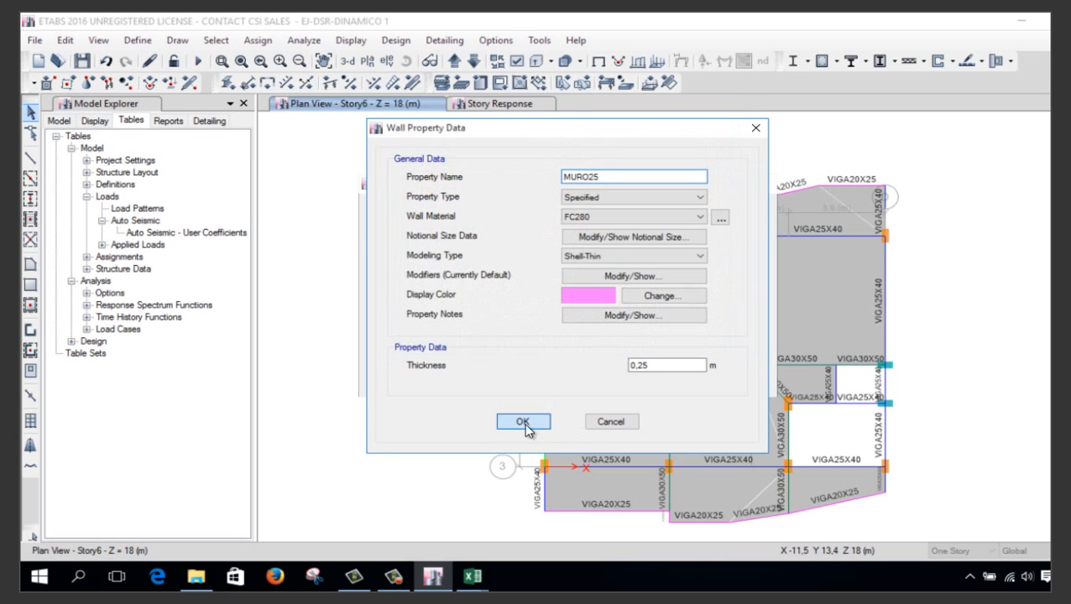
{"action": "left_click", "coordinate": [521, 421]}
{"action": "left_click", "coordinate": [654, 340]}
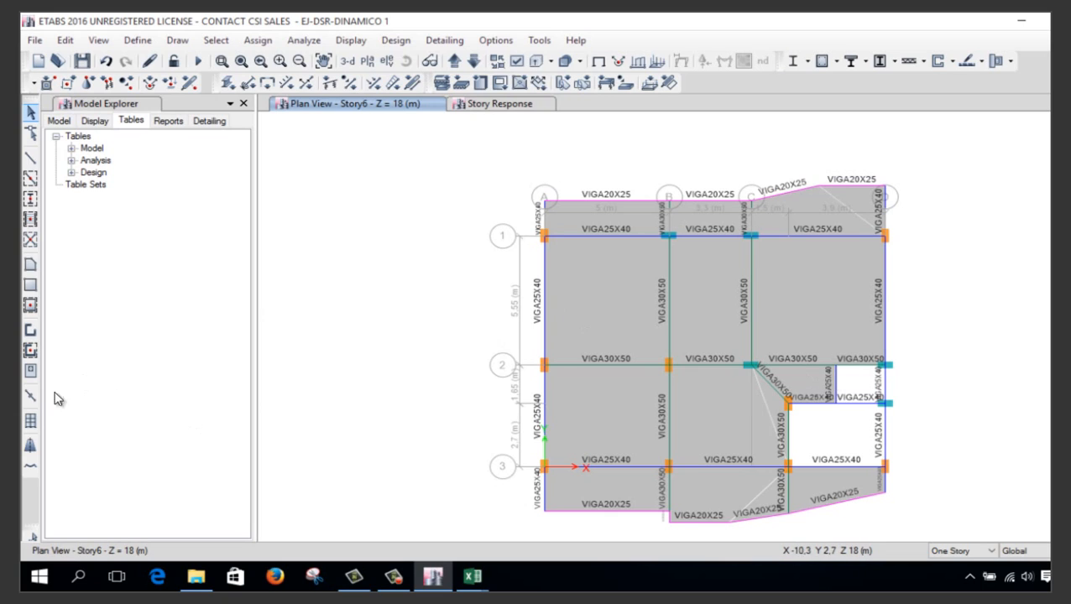
Draw U-shaped MURO25 walls on all stories around the opening: 2 m along grid 2 to D-2, 1.65 m along grid D, and 2 m back
{"action": "left_click", "coordinate": [37, 333]}
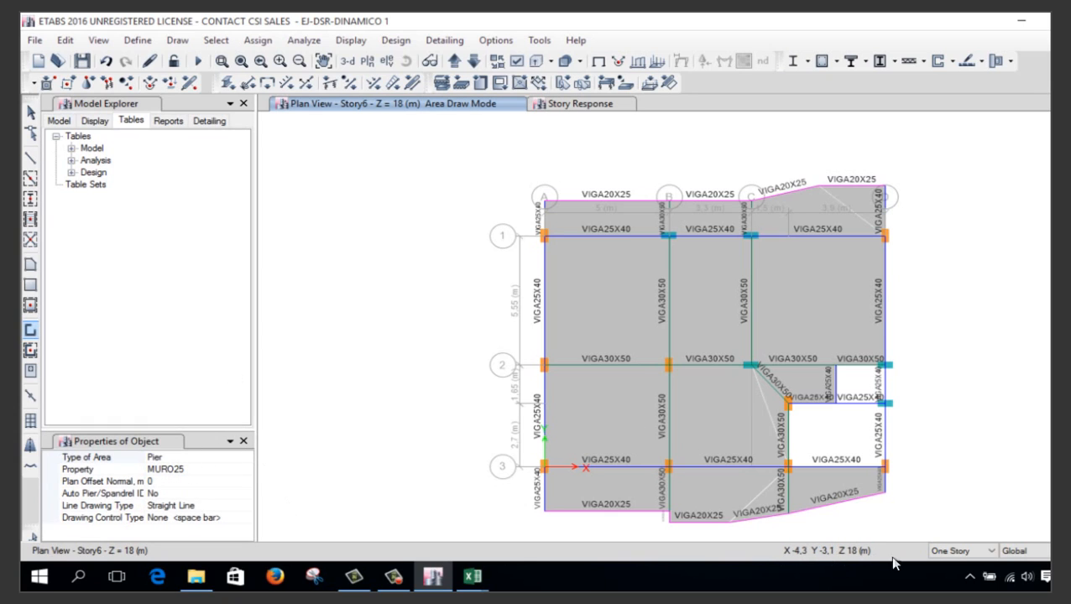
{"action": "left_click", "coordinate": [956, 552]}
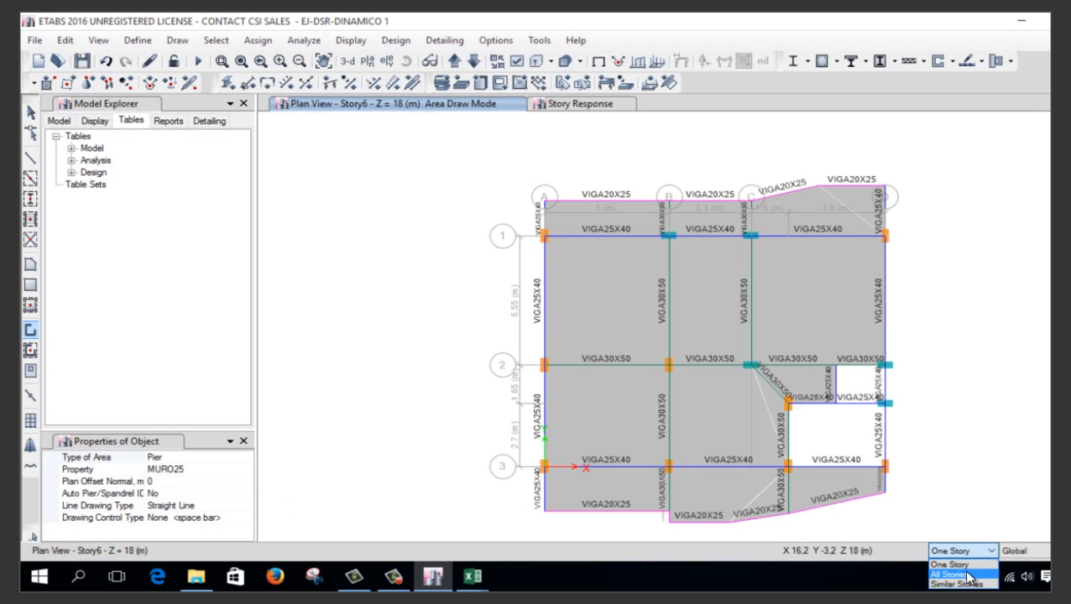
{"action": "left_click", "coordinate": [957, 573]}
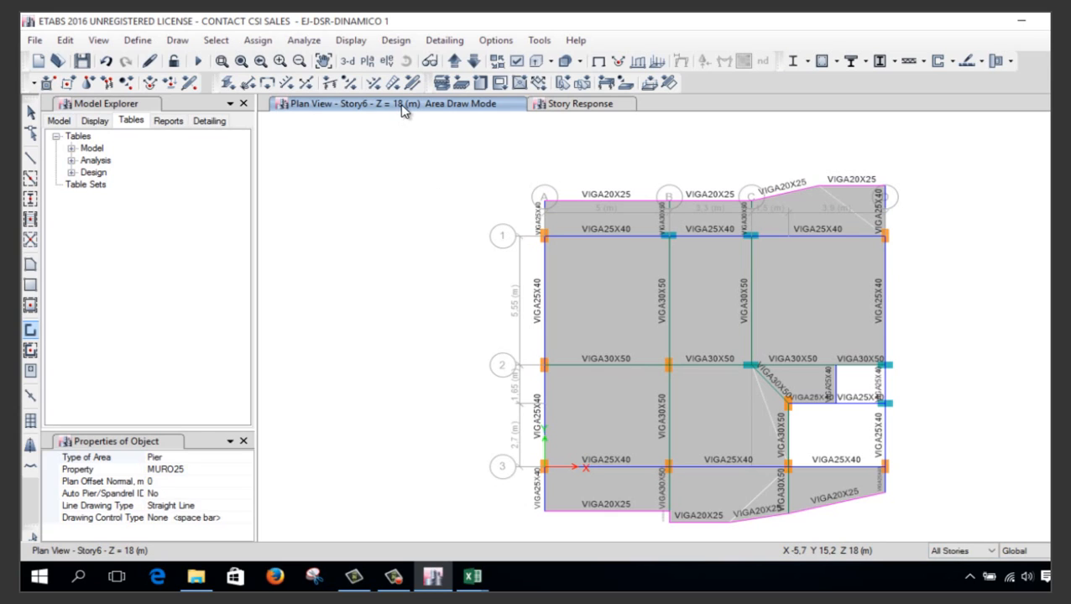
{"action": "scroll", "coordinate": [872, 396], "scroll_direction": "up", "scroll_amount": 3}
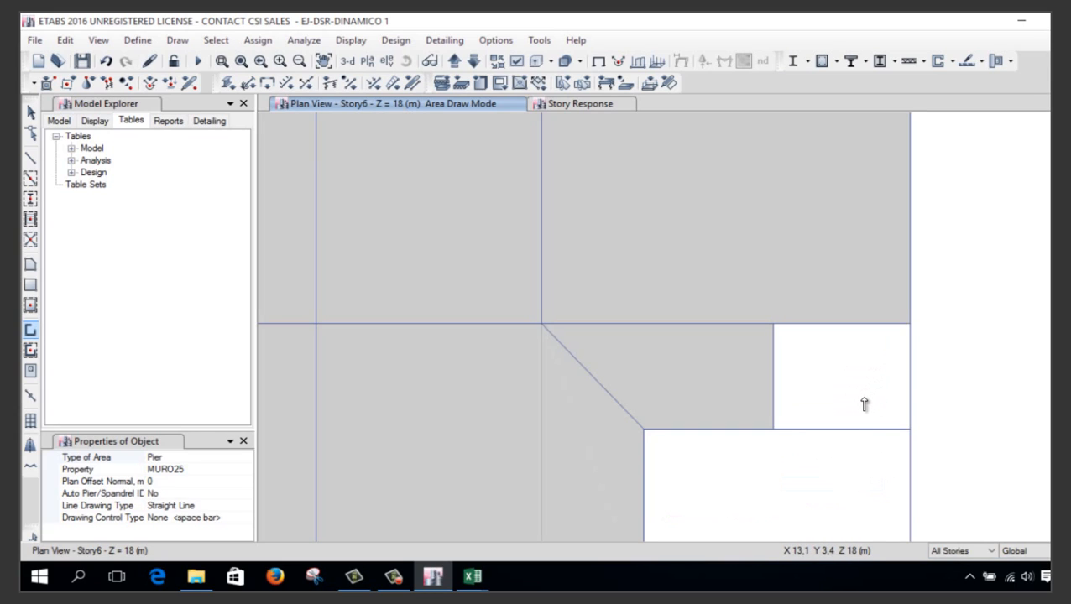
{"action": "left_click", "coordinate": [773, 324]}
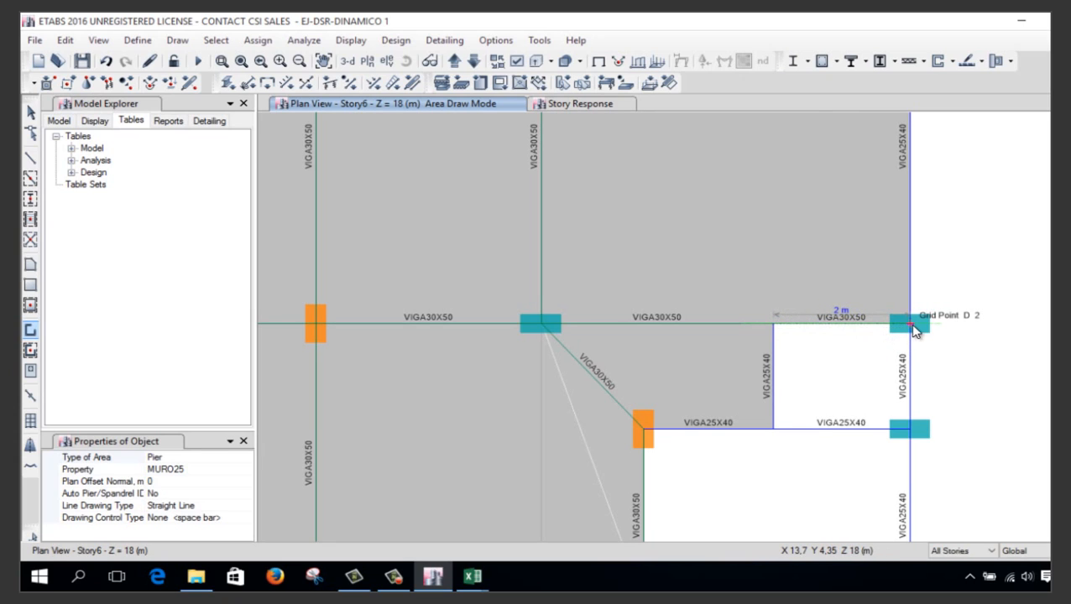
{"action": "left_click", "coordinate": [911, 325]}
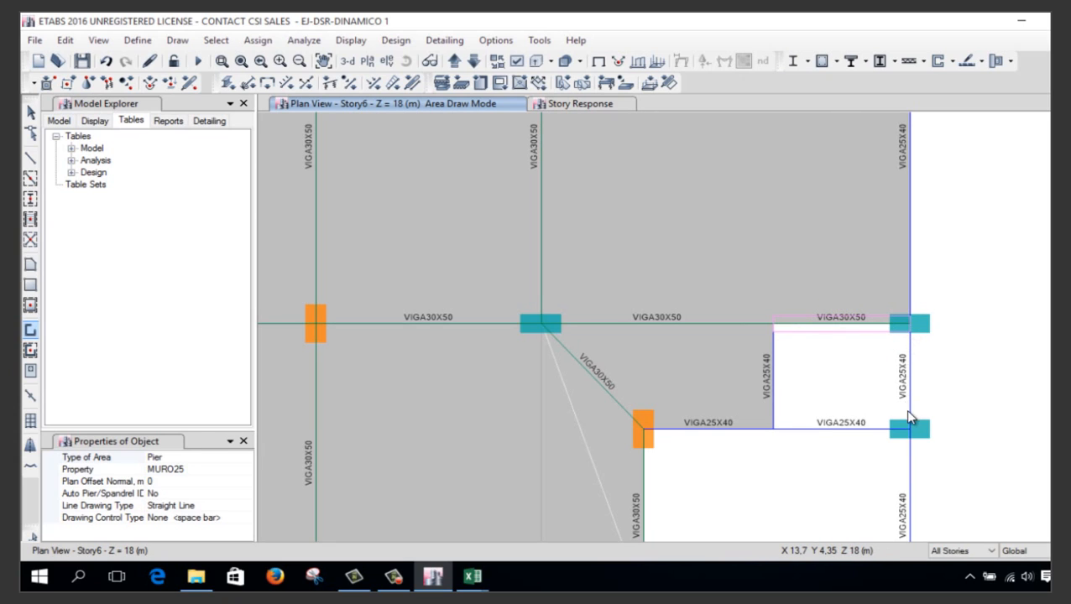
{"action": "left_click", "coordinate": [910, 431]}
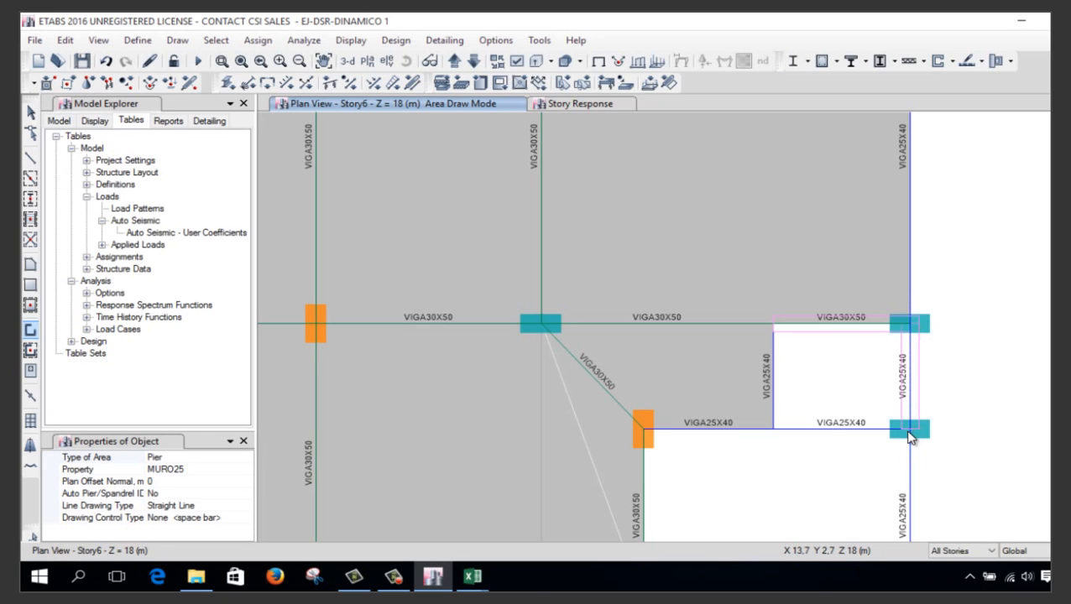
{"action": "double_click", "coordinate": [774, 431]}
{"action": "key", "text": "Escape"}
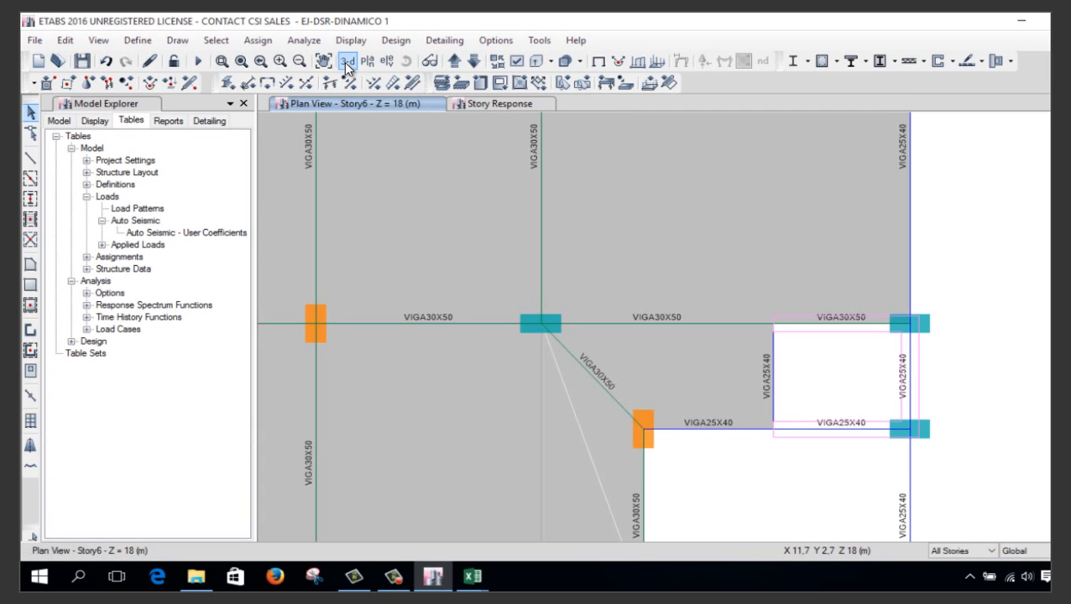
{"action": "left_click", "coordinate": [346, 62]}
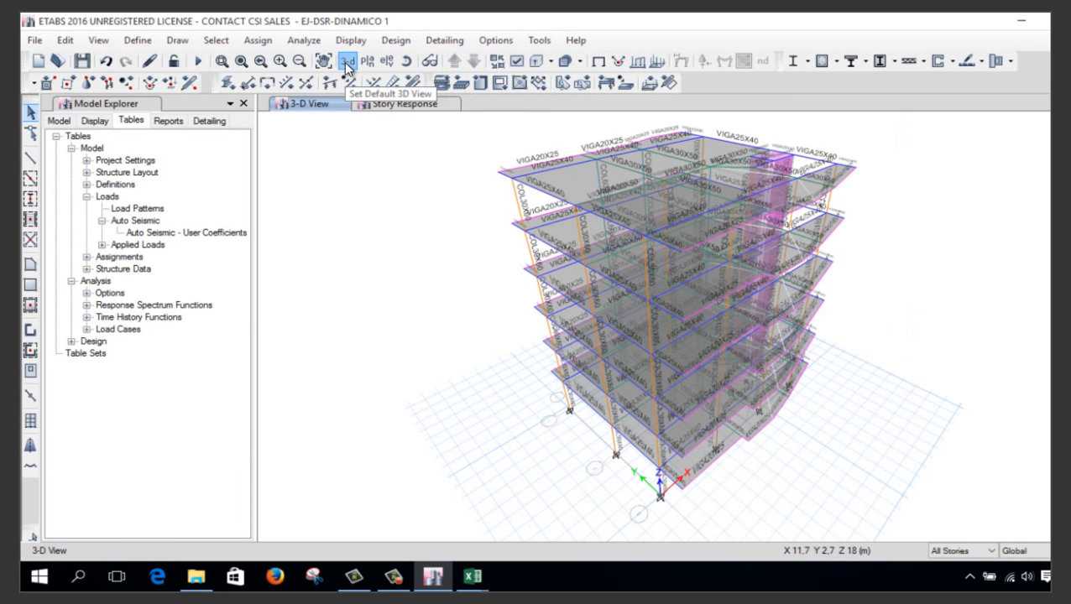
{"action": "left_click", "coordinate": [406, 64]}
{"action": "left_click_drag", "start_coordinate": [810, 344], "coordinate": [570, 340]}
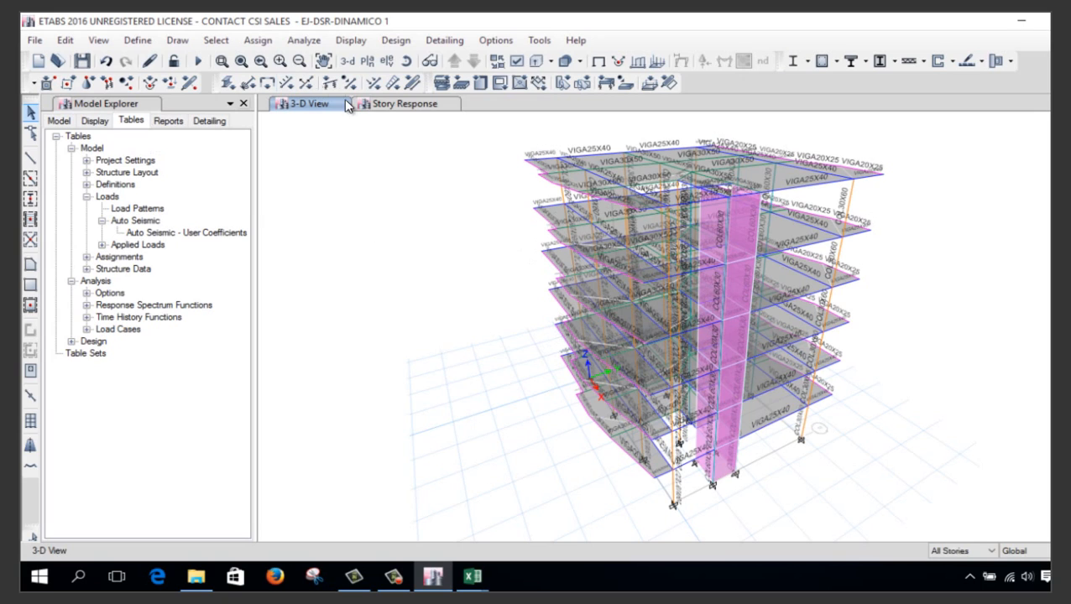
In the Base plan with All Stories active, restrain all translations and rotations of the joints around the new walls between grids C-D and 2-3
{"action": "left_click", "coordinate": [367, 63]}
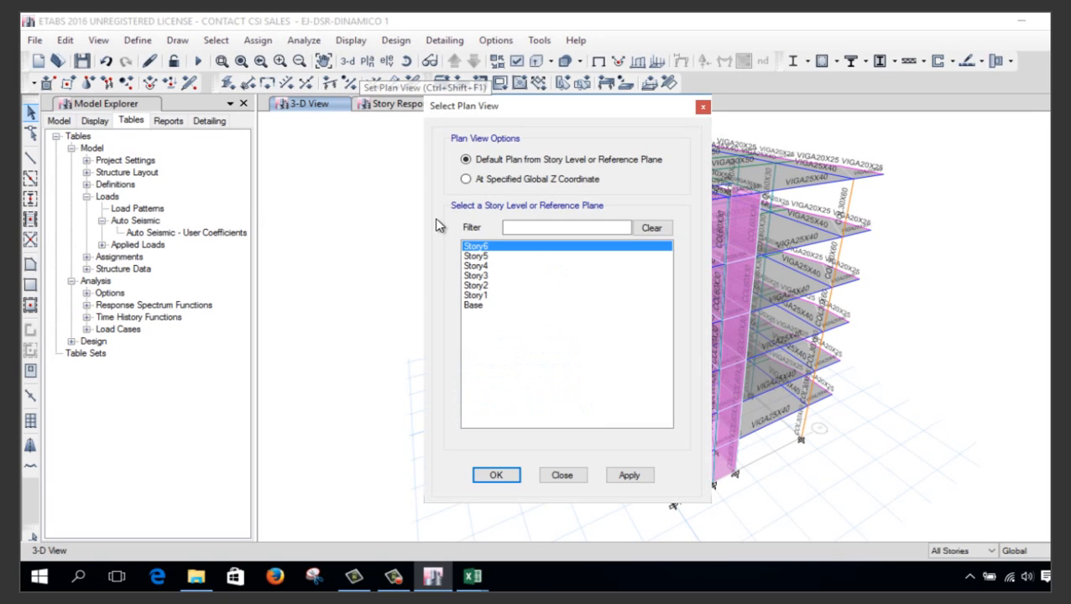
{"action": "left_click", "coordinate": [480, 305]}
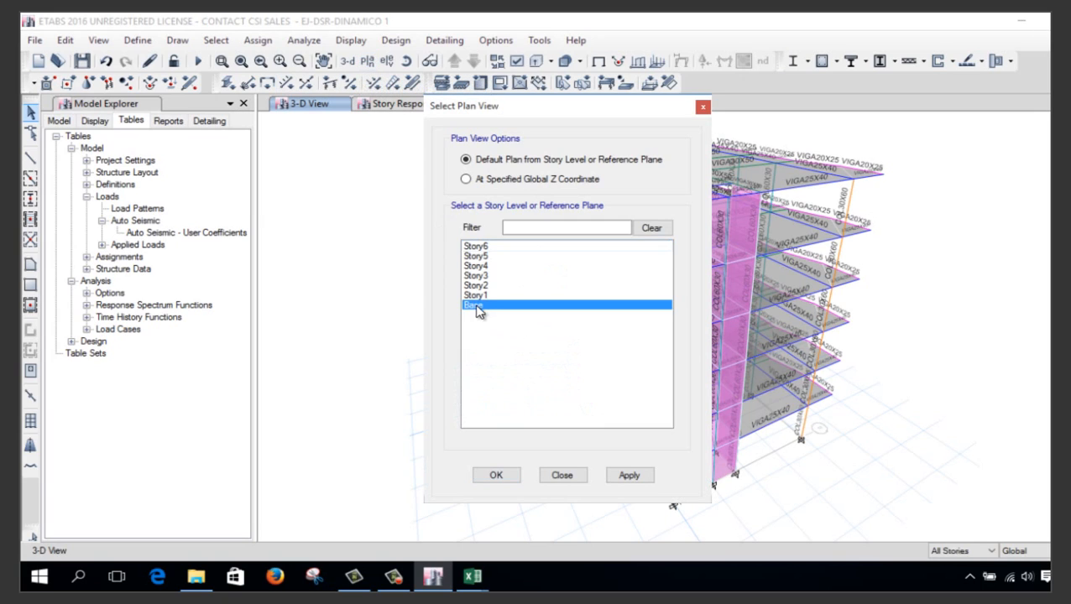
{"action": "left_click", "coordinate": [493, 476]}
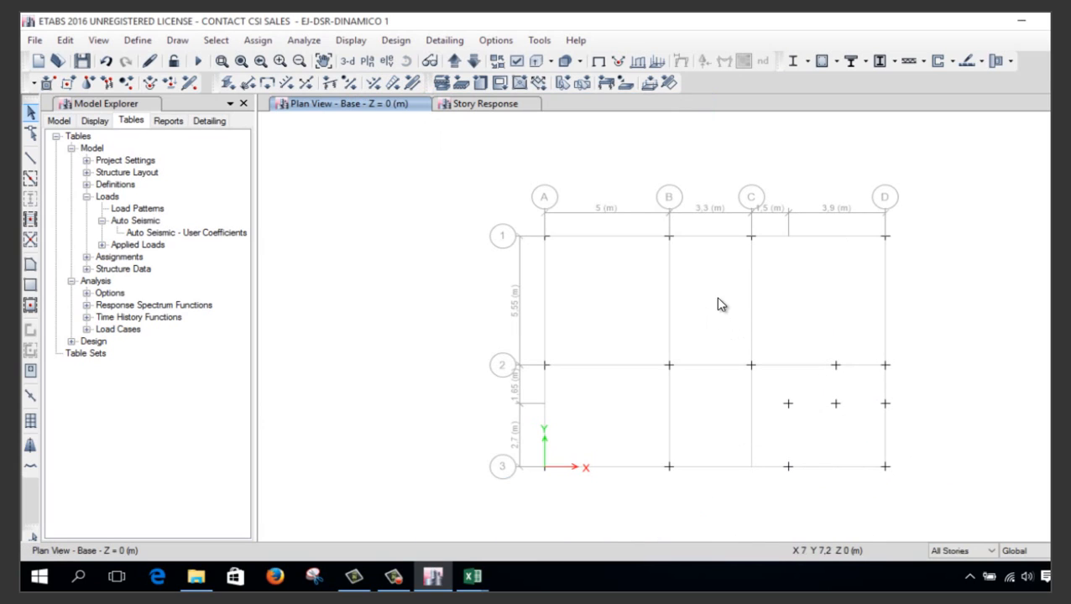
{"action": "left_click_drag", "start_coordinate": [717, 298], "coordinate": [951, 472]}
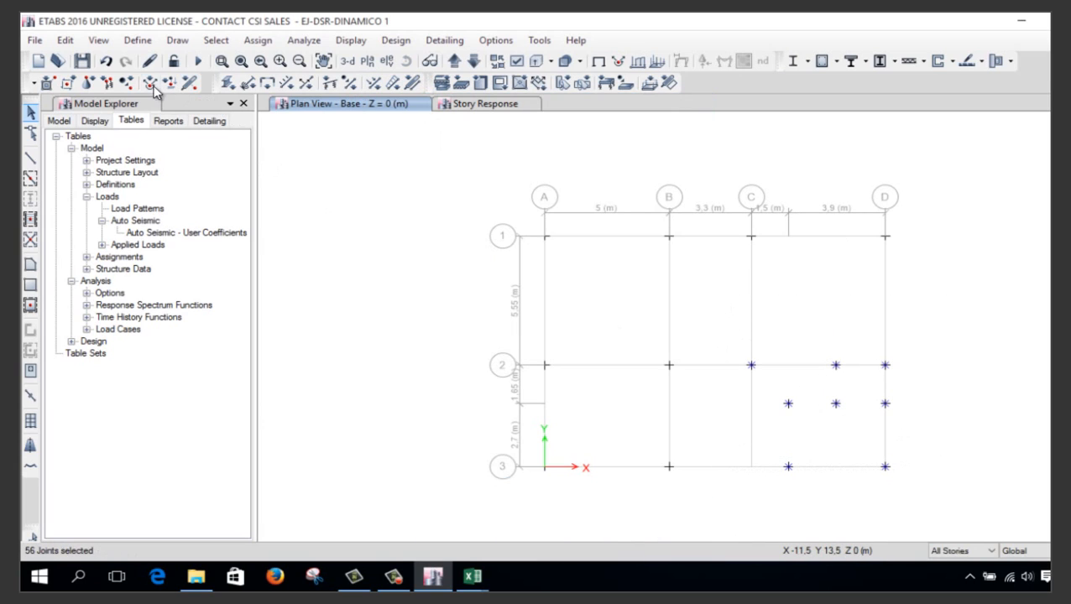
{"action": "left_click", "coordinate": [87, 82]}
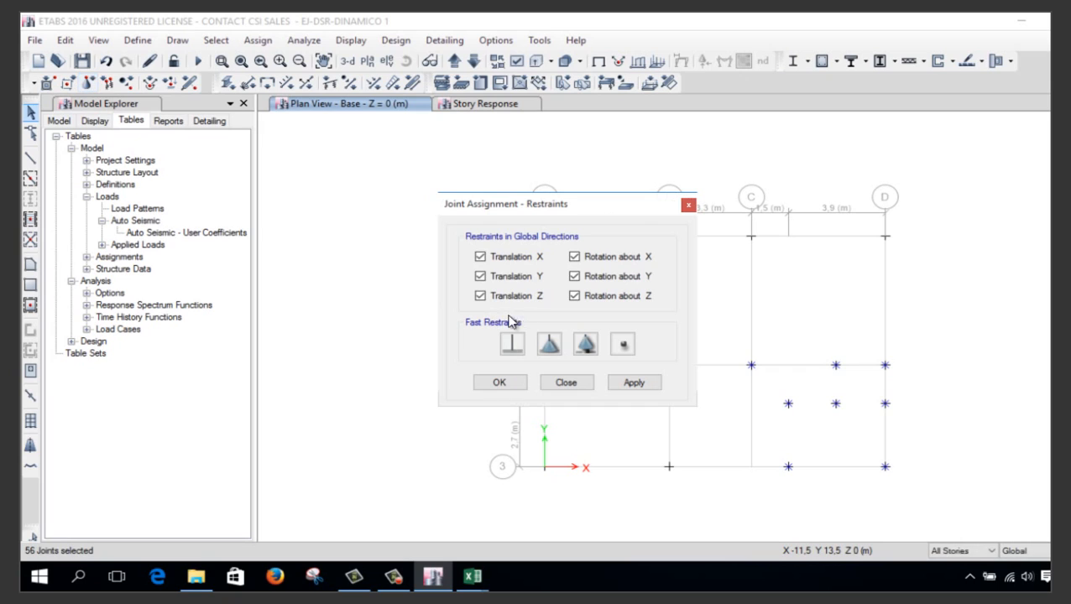
{"action": "left_click", "coordinate": [499, 382]}
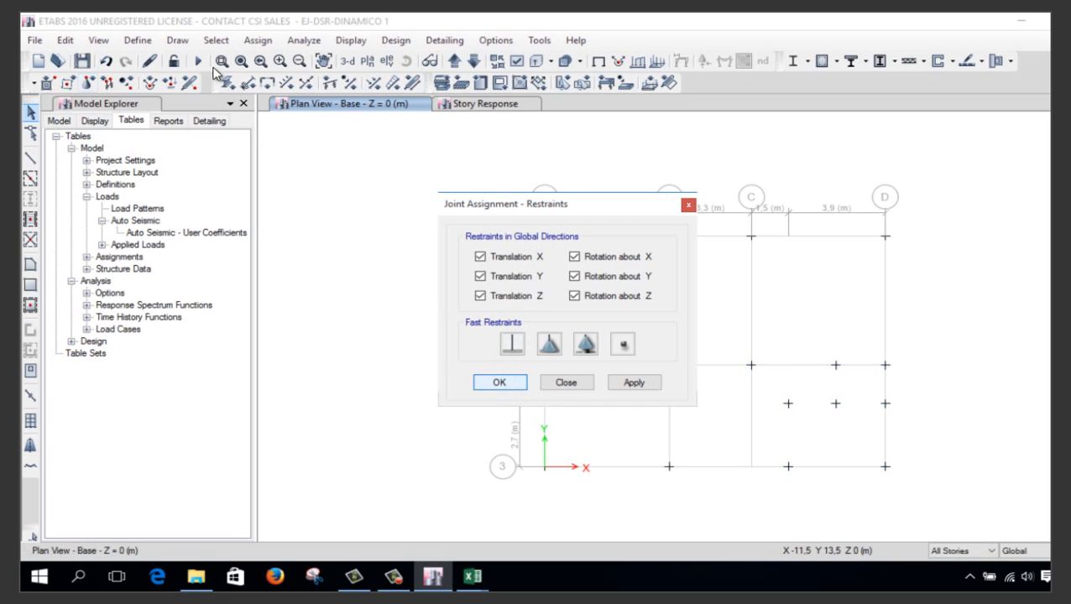
Run the analysis of the model with the added walls
{"action": "left_click", "coordinate": [203, 64]}
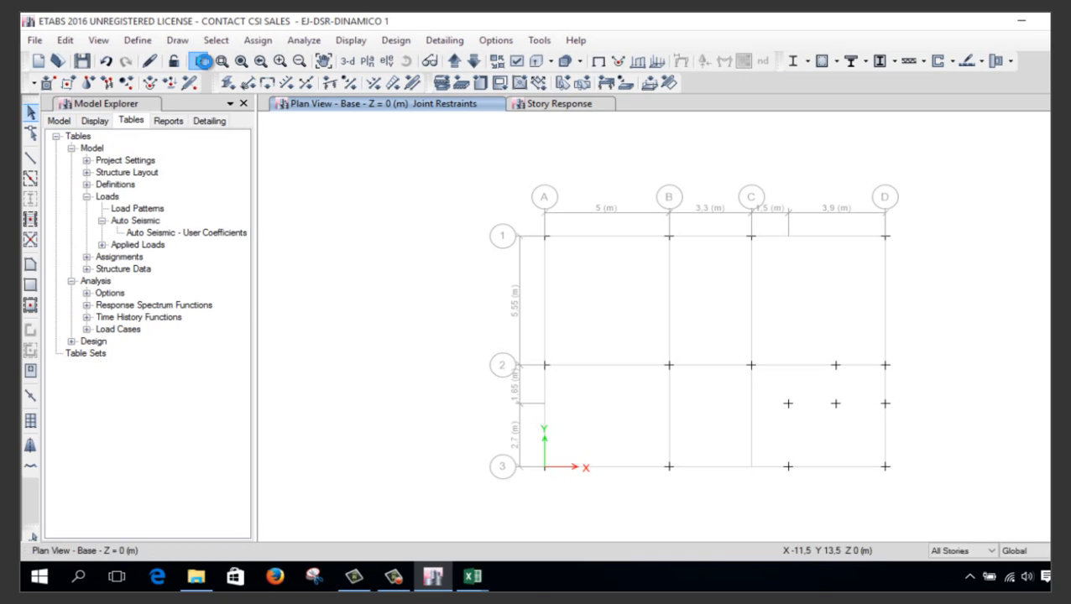
{"action": "left_click", "coordinate": [207, 65]}
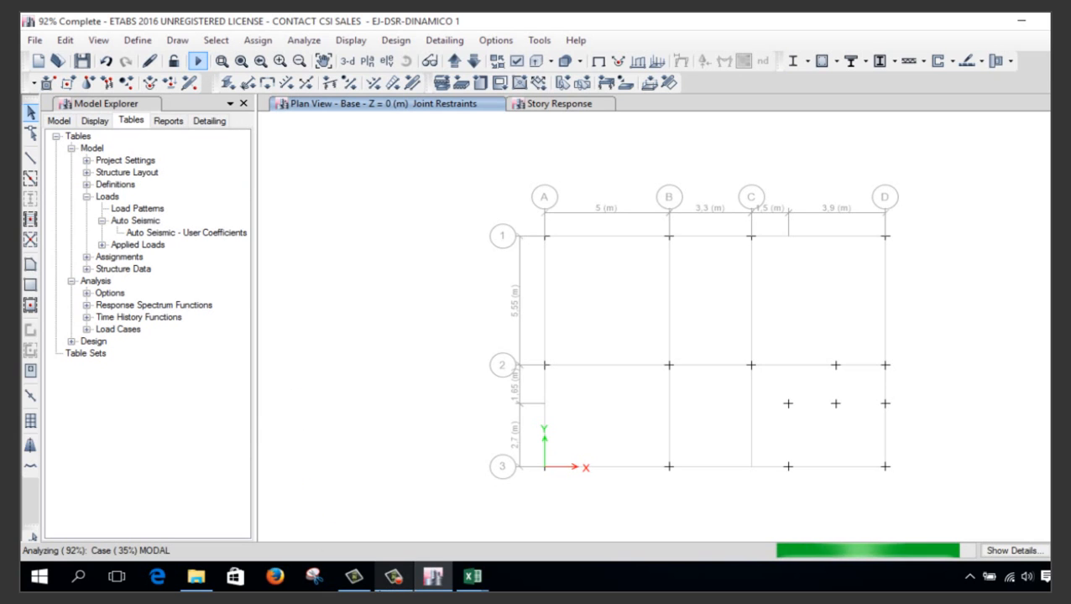
Switch to Excel and close the Libro3 workbook with the modal mass ratios without saving it
{"action": "mouse_move", "coordinate": [473, 577]}
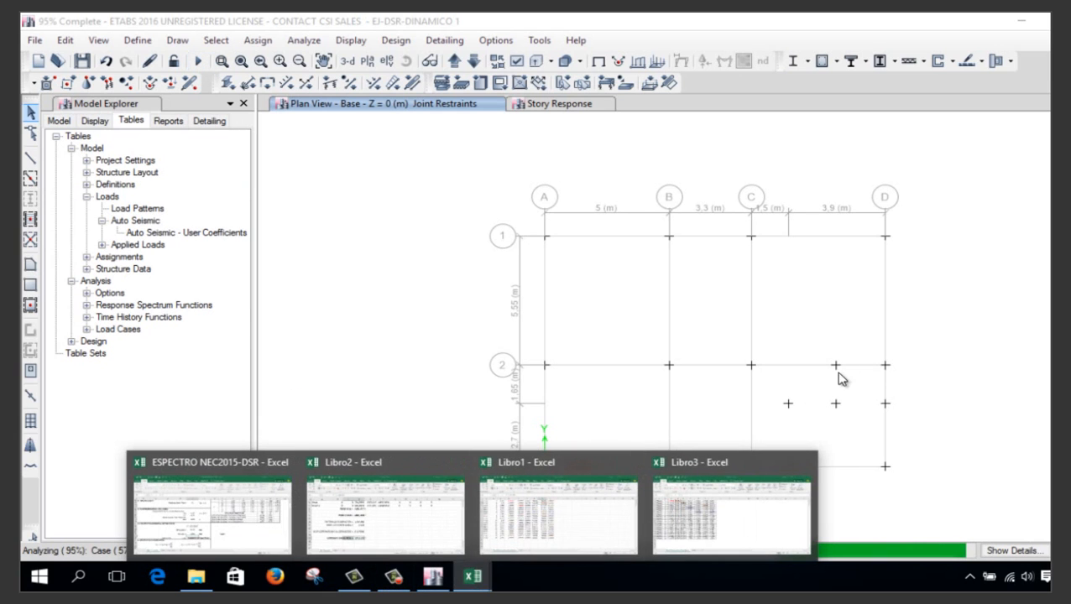
{"action": "left_click", "coordinate": [740, 504]}
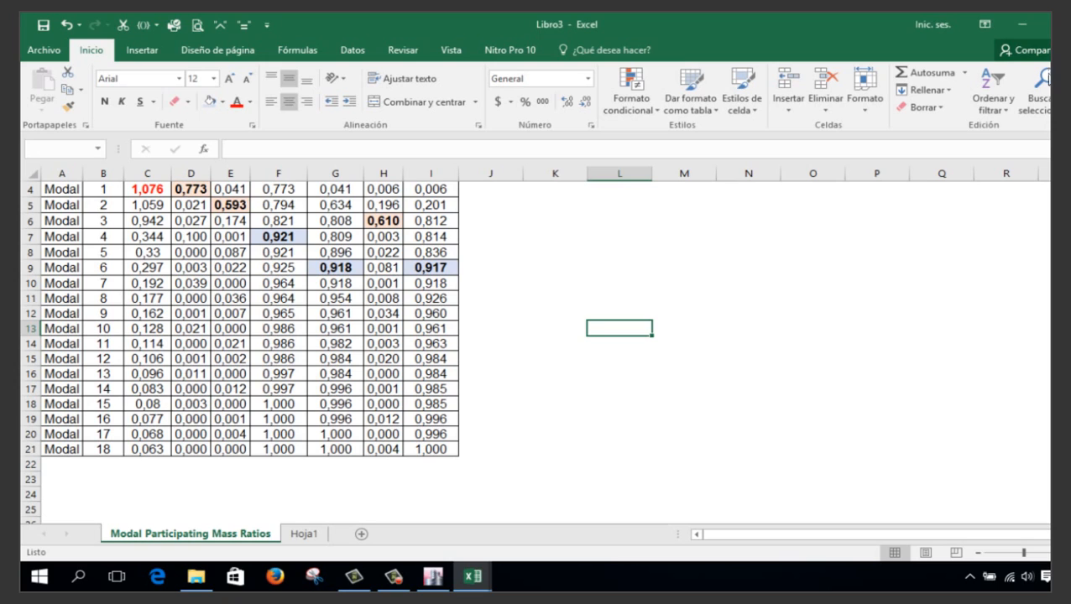
{"action": "key", "text": "ctrl+w"}
{"action": "left_click", "coordinate": [556, 310]}
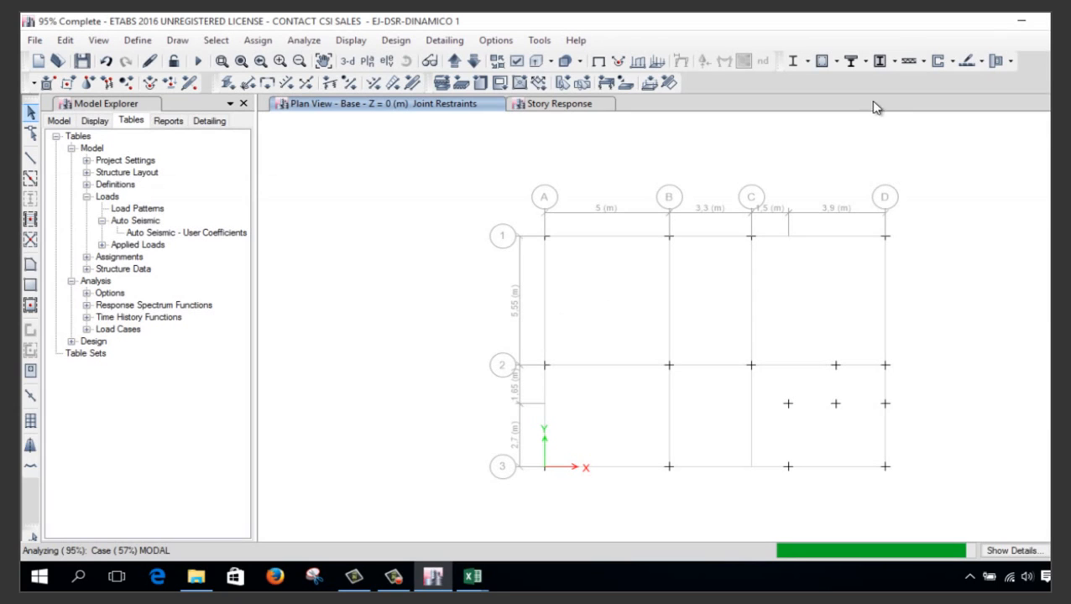
{"action": "right_click", "coordinate": [475, 576]}
{"action": "left_click", "coordinate": [472, 555]}
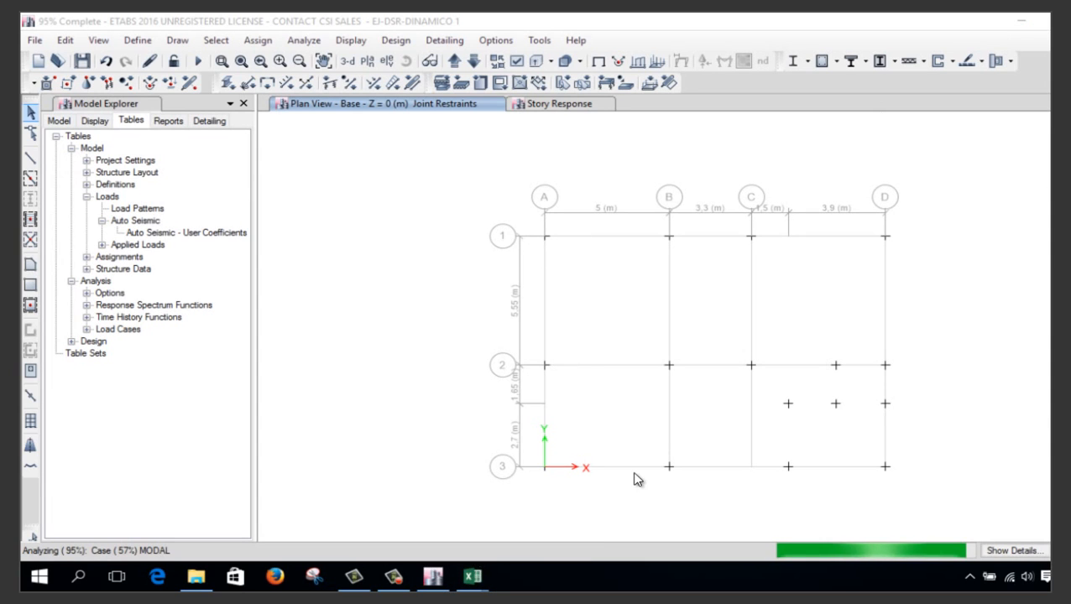
Close the remaining Excel workbooks ESPECTRO NEC2015-DSR, Libro1 and Libro2 without saving, and close the File Explorer window
{"action": "mouse_move", "coordinate": [501, 576]}
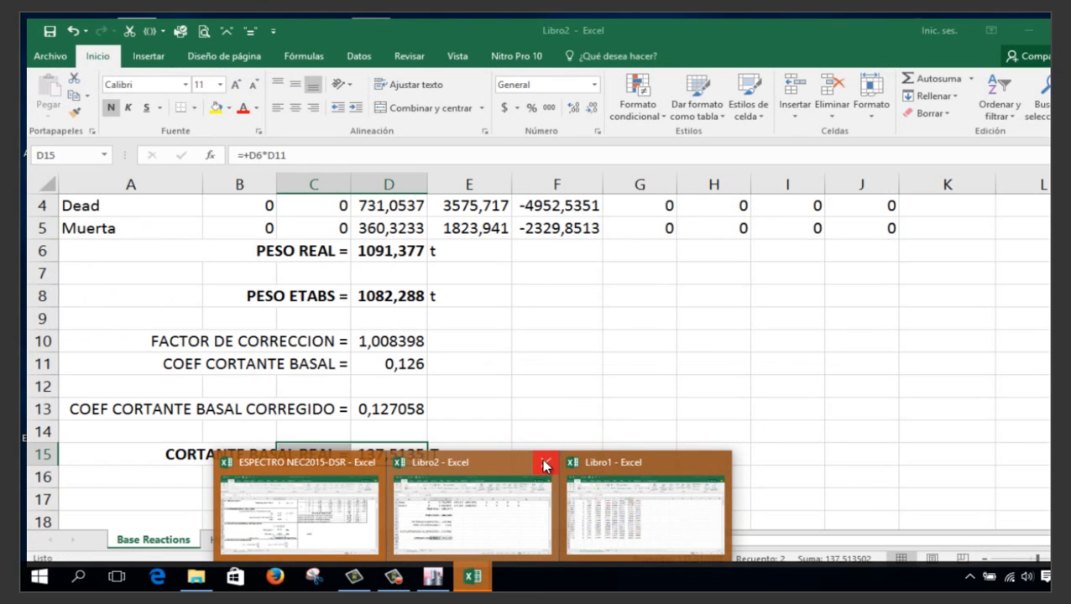
{"action": "left_click", "coordinate": [543, 462]}
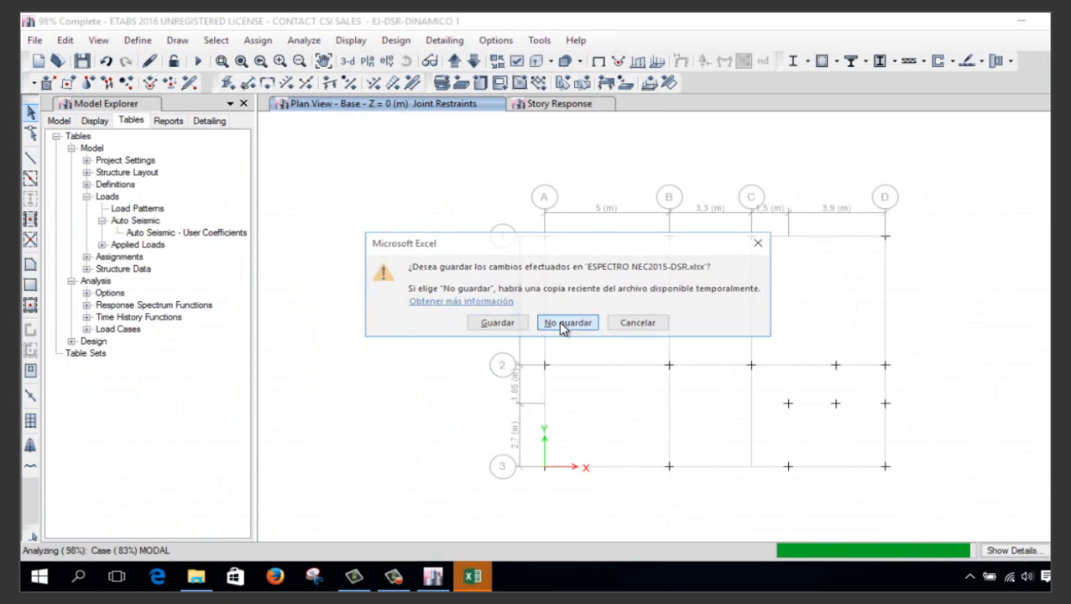
{"action": "left_click", "coordinate": [562, 323]}
{"action": "mouse_move", "coordinate": [474, 579]}
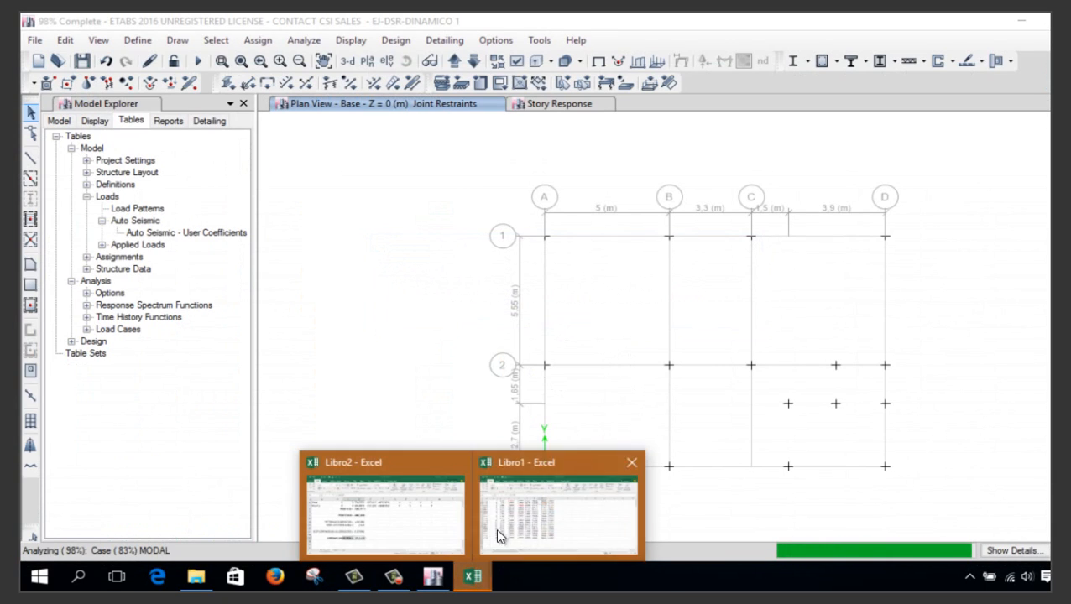
{"action": "middle_click", "coordinate": [507, 516]}
{"action": "left_click", "coordinate": [579, 315]}
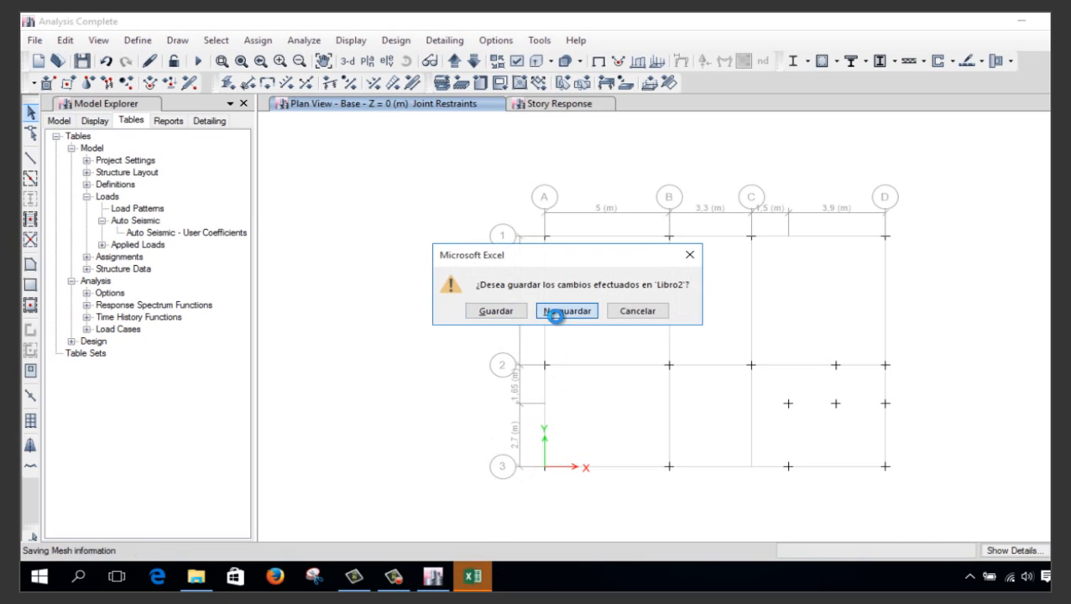
{"action": "left_click", "coordinate": [557, 311]}
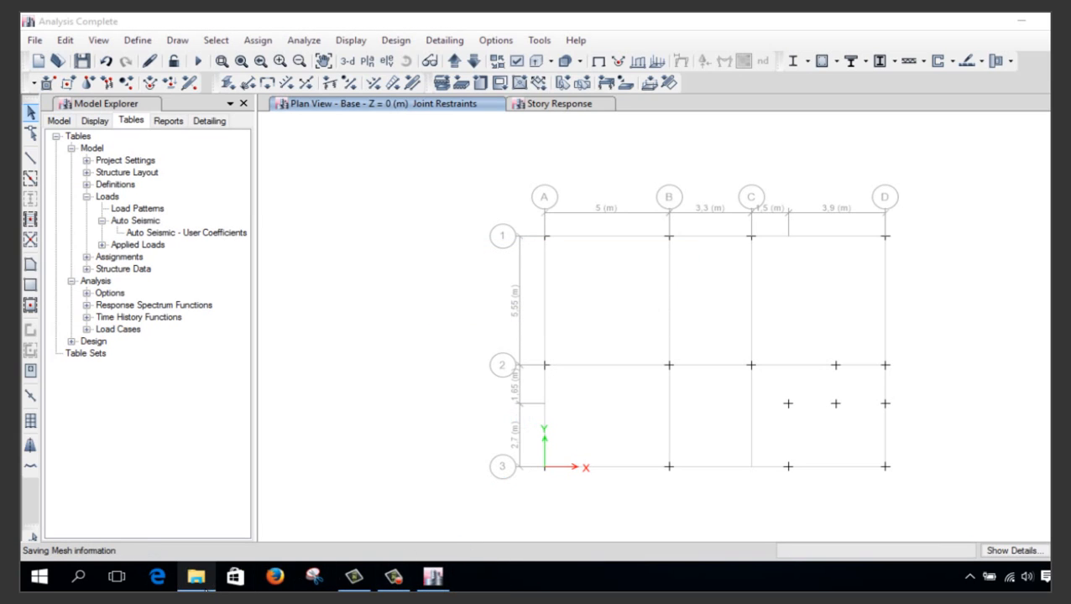
{"action": "right_click", "coordinate": [195, 577]}
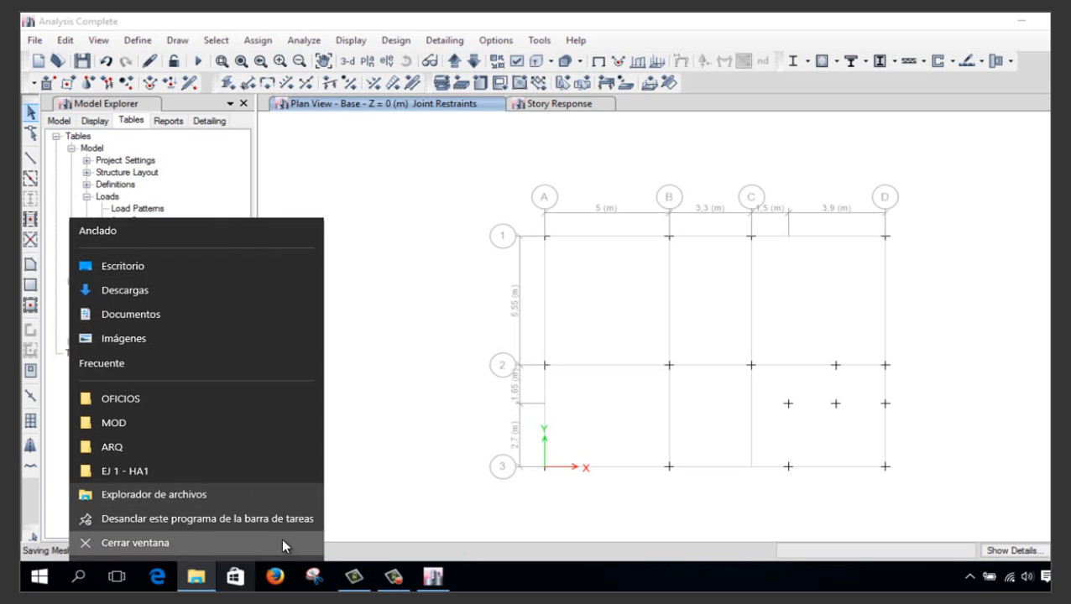
{"action": "left_click", "coordinate": [281, 543]}
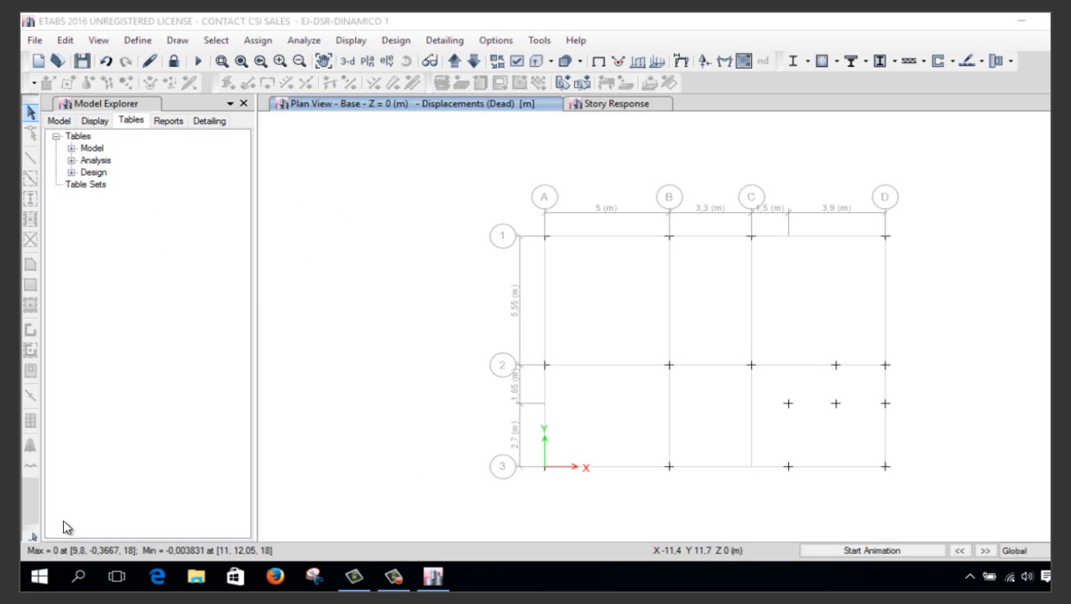
Display the Modal Participating Mass Ratios table from the analysis results and examine the periods and mass ratios of the first modes
{"action": "left_click", "coordinate": [72, 160]}
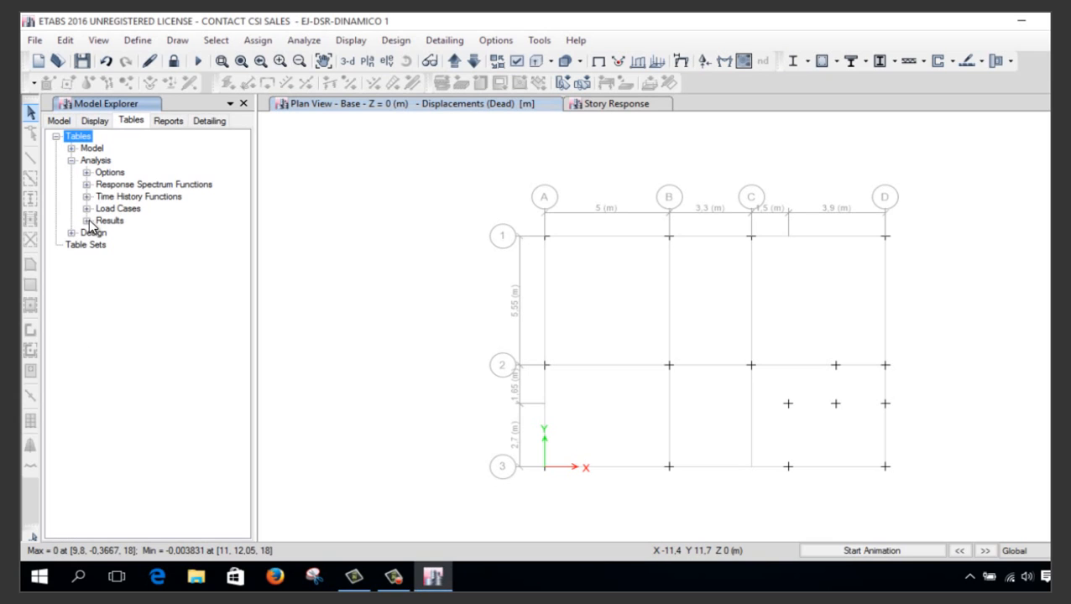
{"action": "left_click", "coordinate": [86, 220]}
{"action": "left_click", "coordinate": [102, 257]}
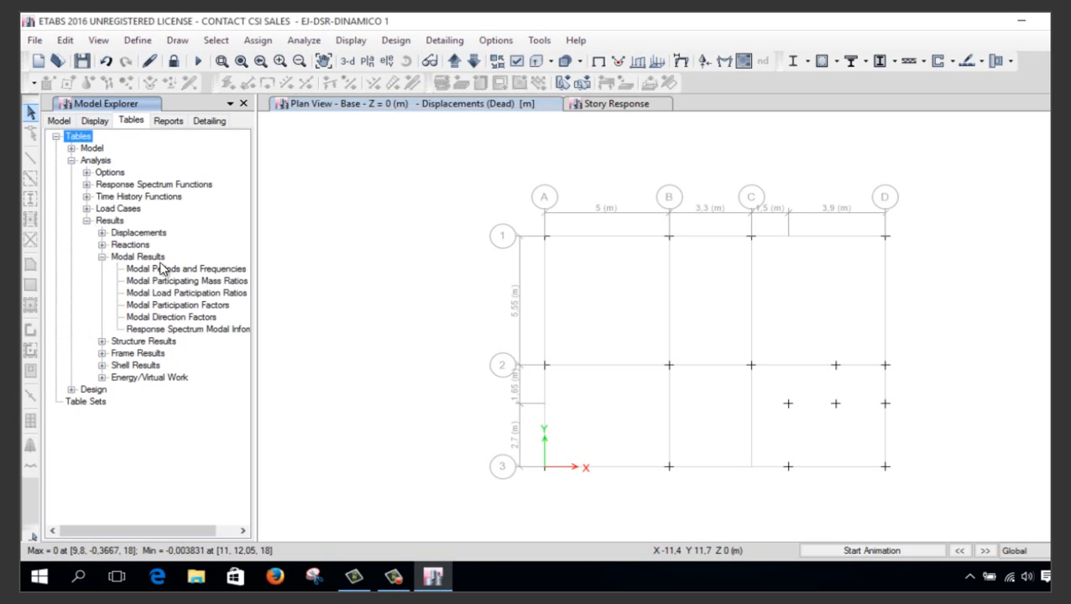
{"action": "double_click", "coordinate": [207, 282]}
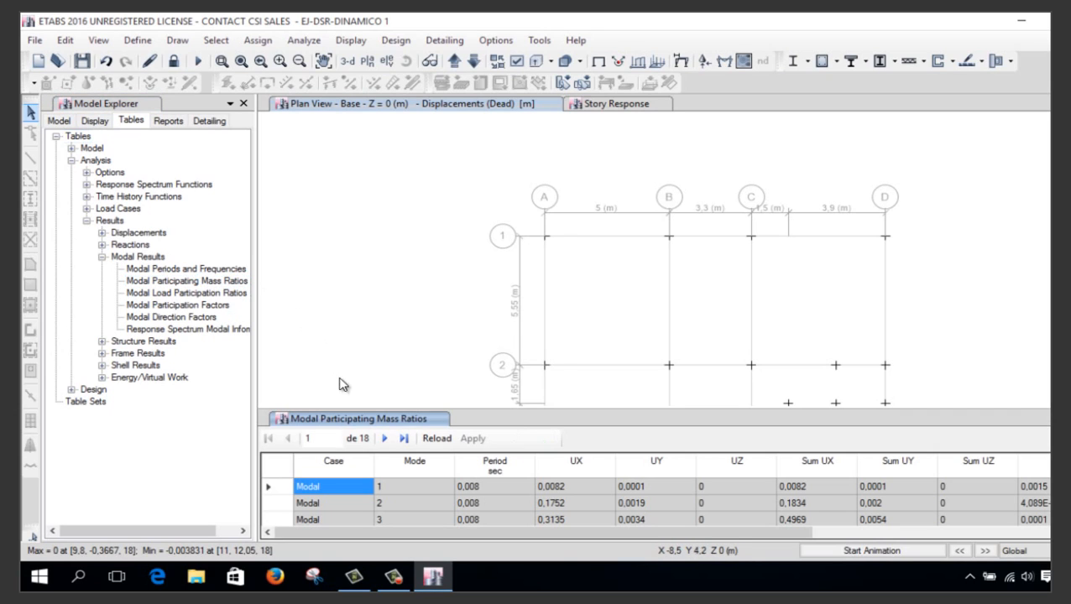
{"action": "scroll", "coordinate": [516, 479], "scroll_direction": "down", "scroll_amount": 1}
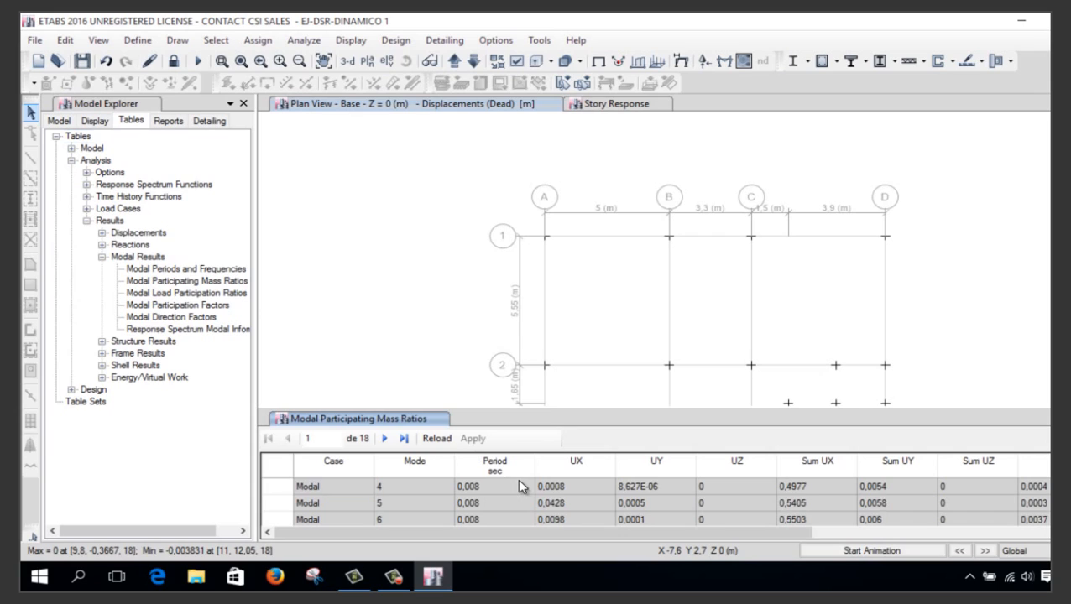
{"action": "scroll", "coordinate": [517, 478], "scroll_direction": "up", "scroll_amount": 1}
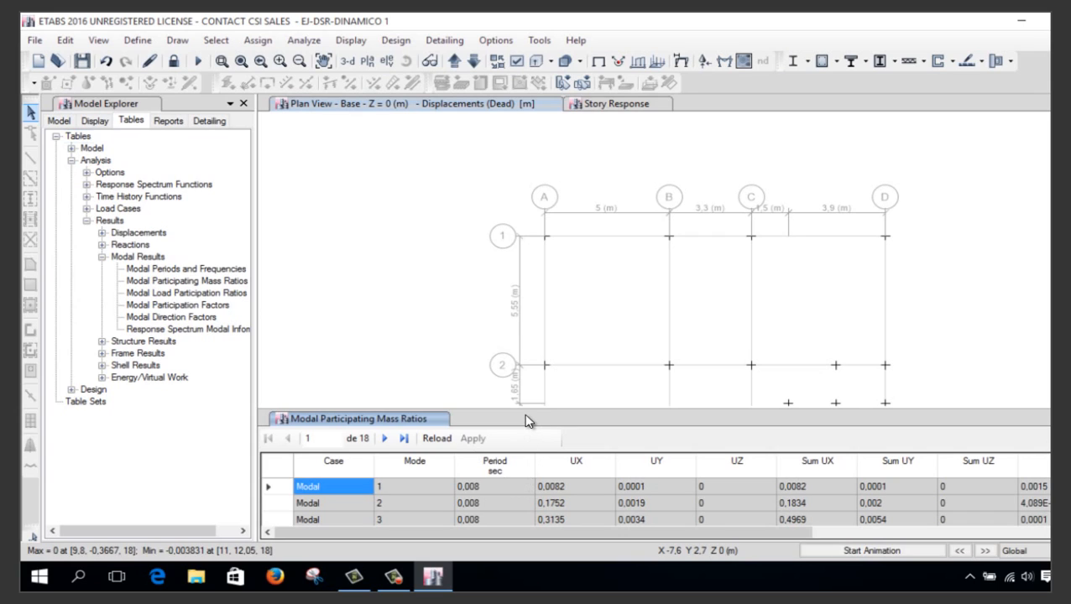
{"action": "left_click", "coordinate": [475, 343]}
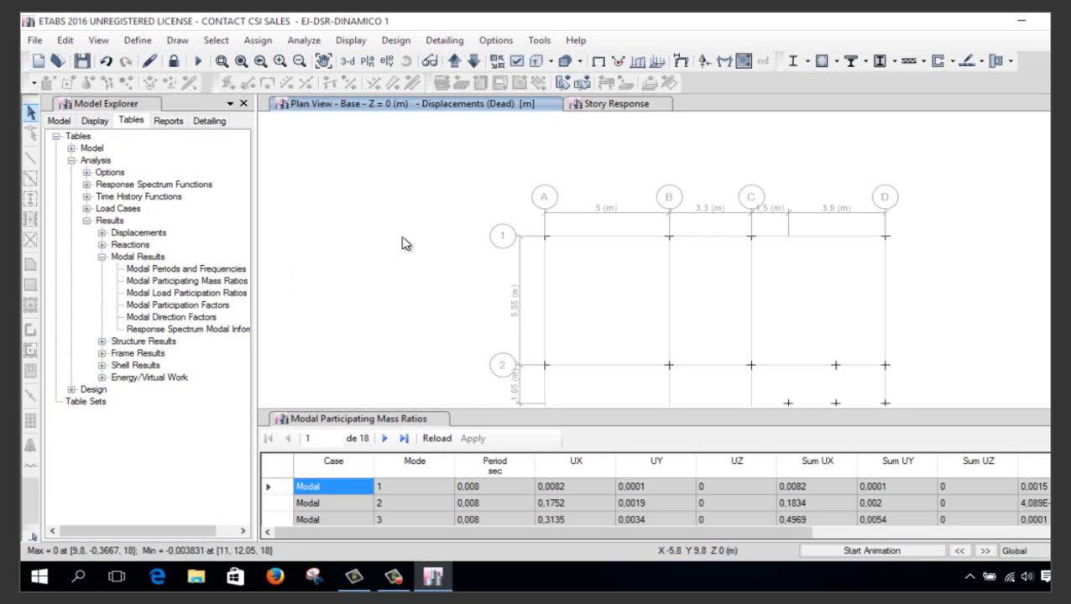
Show the deformed building in 3-D, and unlock the model, accepting deletion of the analysis results
{"action": "scroll", "coordinate": [402, 243], "scroll_direction": "down", "scroll_amount": 3}
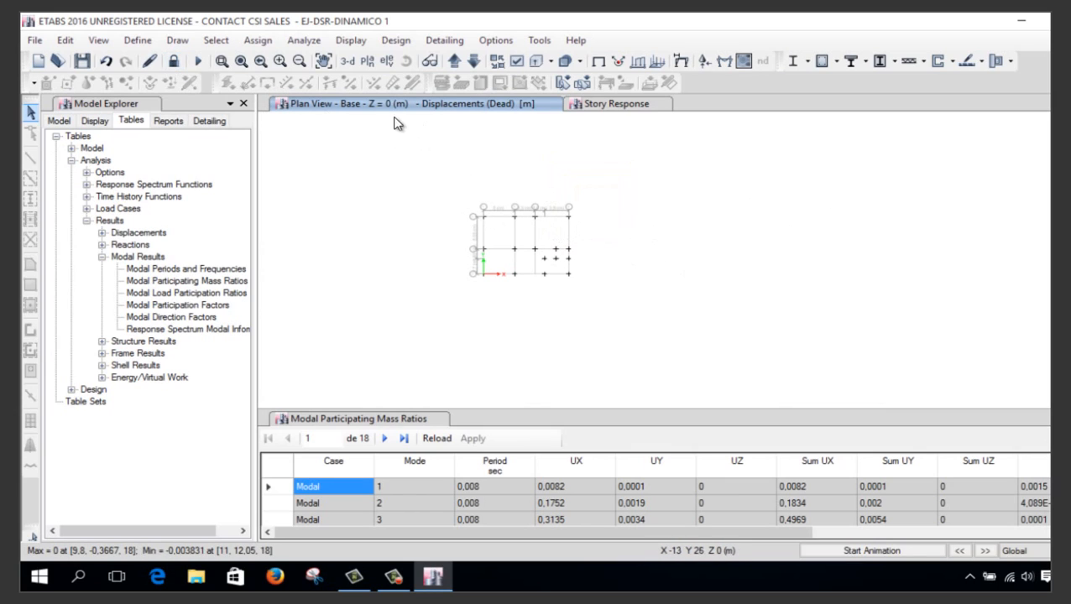
{"action": "left_click", "coordinate": [348, 62]}
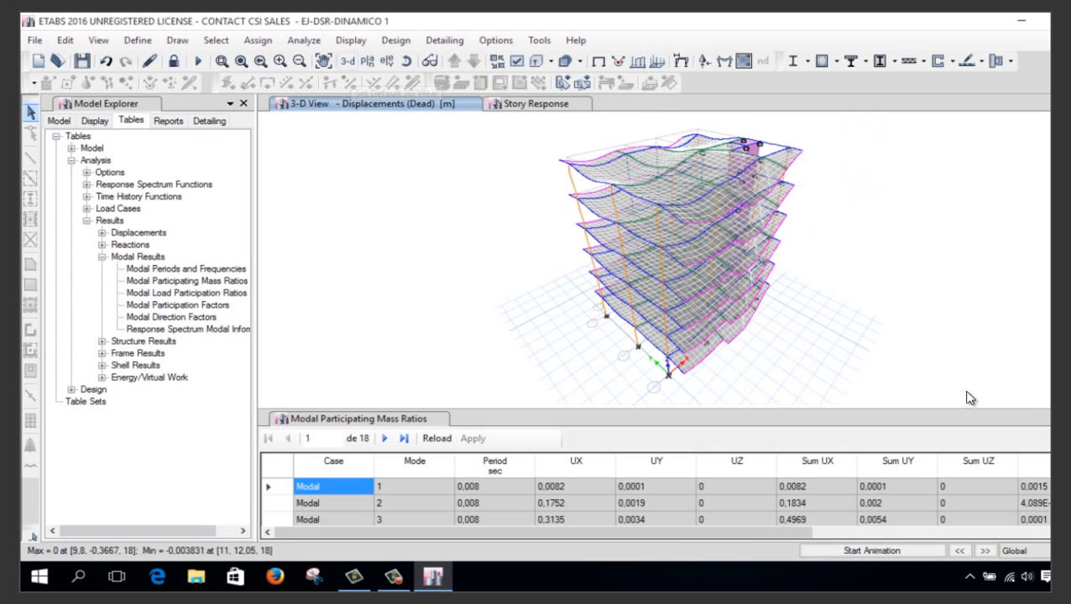
{"action": "left_click", "coordinate": [173, 61]}
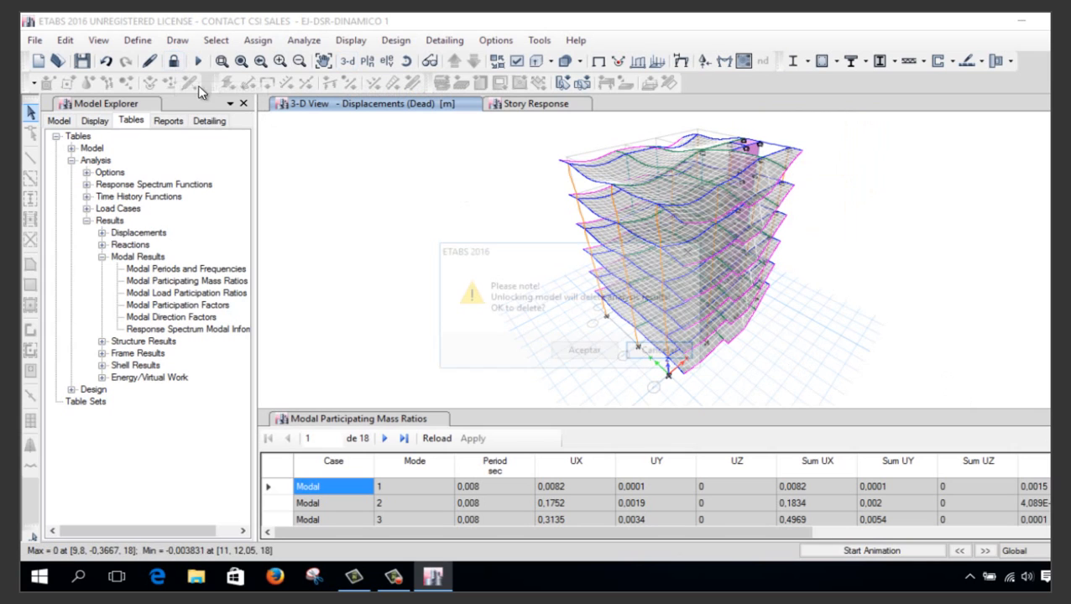
{"action": "left_click", "coordinate": [585, 352]}
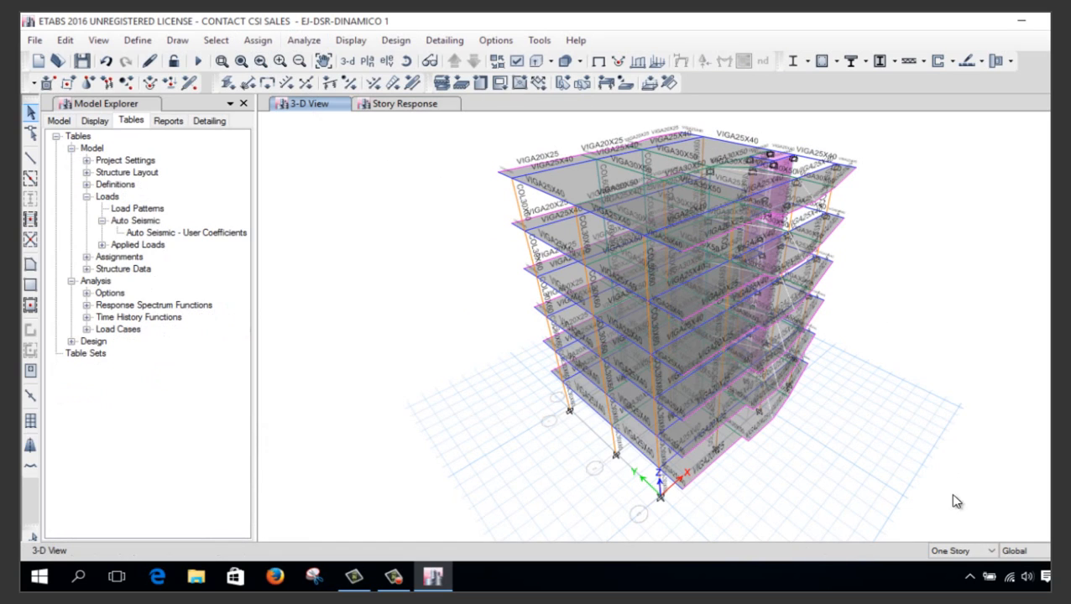
In the Story6 plan view with All Stories active, select the whole building and remove every joint restraint
{"action": "left_click", "coordinate": [367, 61]}
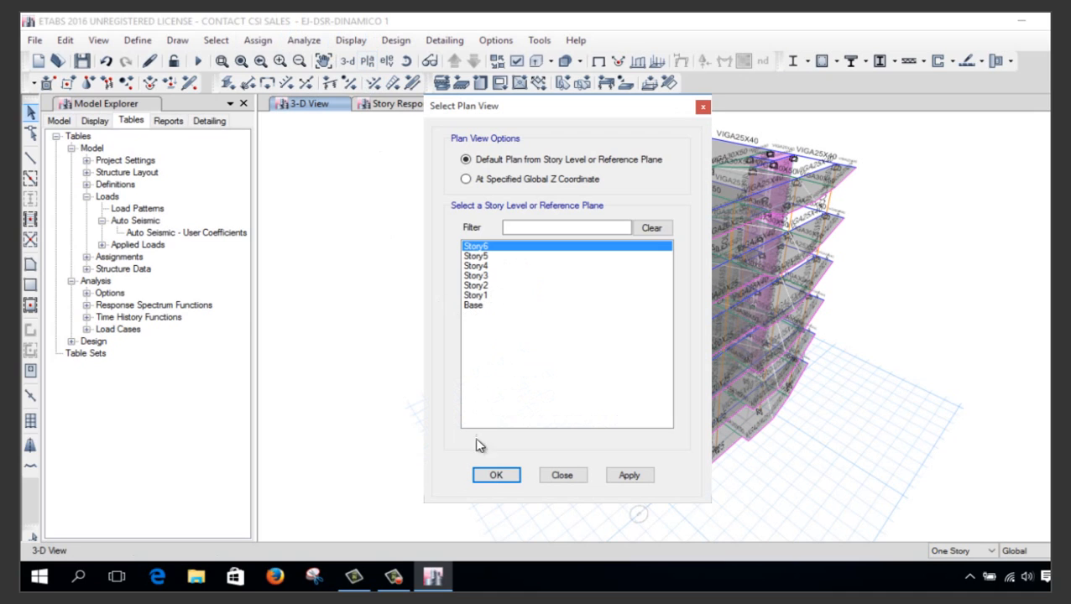
{"action": "left_click", "coordinate": [491, 475]}
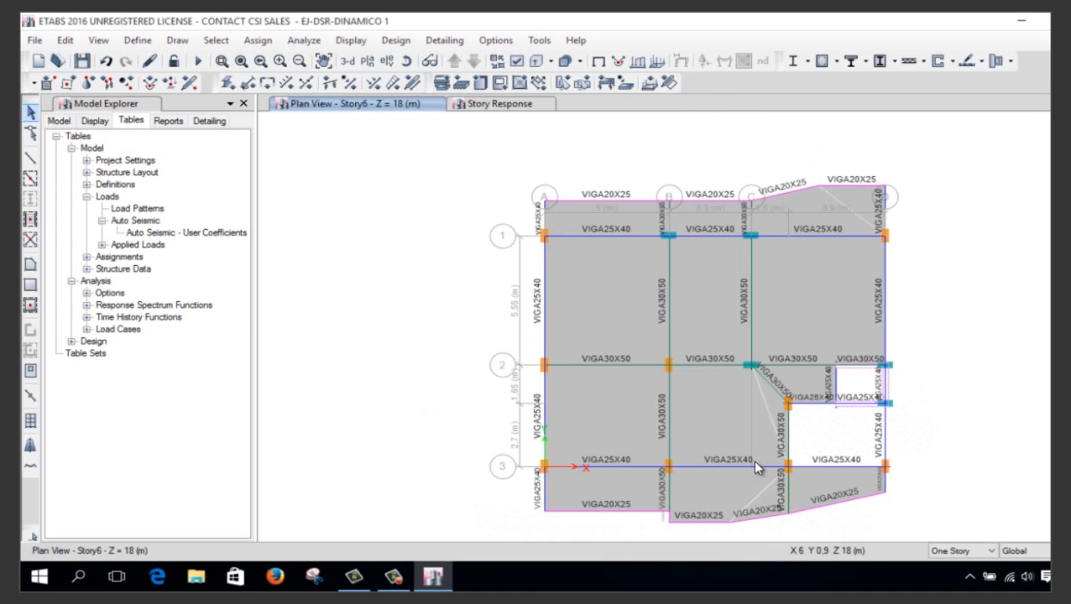
{"action": "left_click", "coordinate": [943, 551]}
{"action": "left_click", "coordinate": [949, 572]}
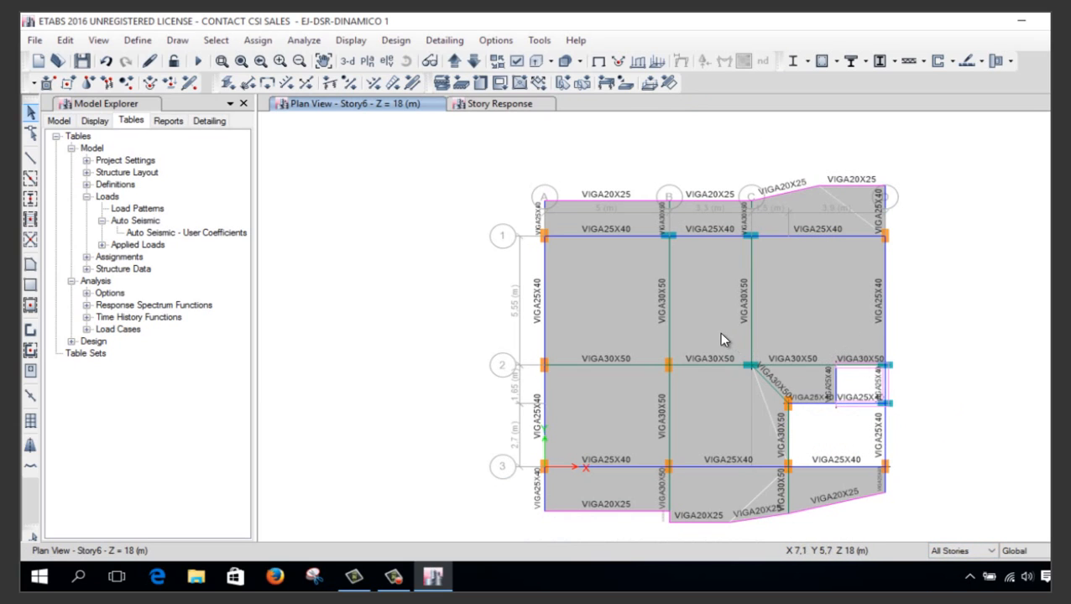
{"action": "left_click_drag", "start_coordinate": [433, 165], "coordinate": [966, 541]}
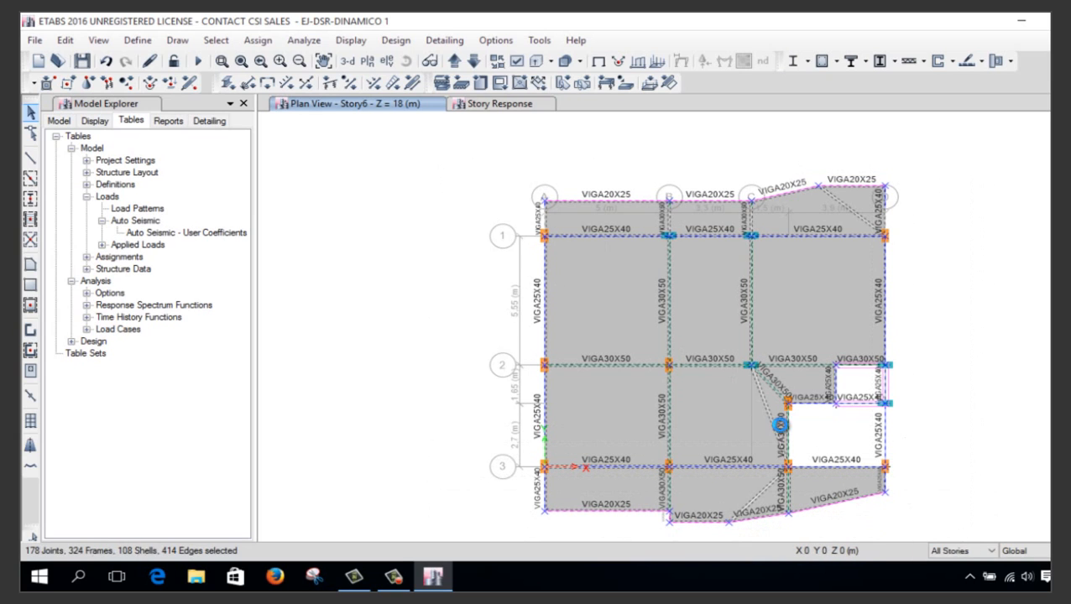
{"action": "left_click", "coordinate": [86, 84]}
{"action": "left_click", "coordinate": [622, 343]}
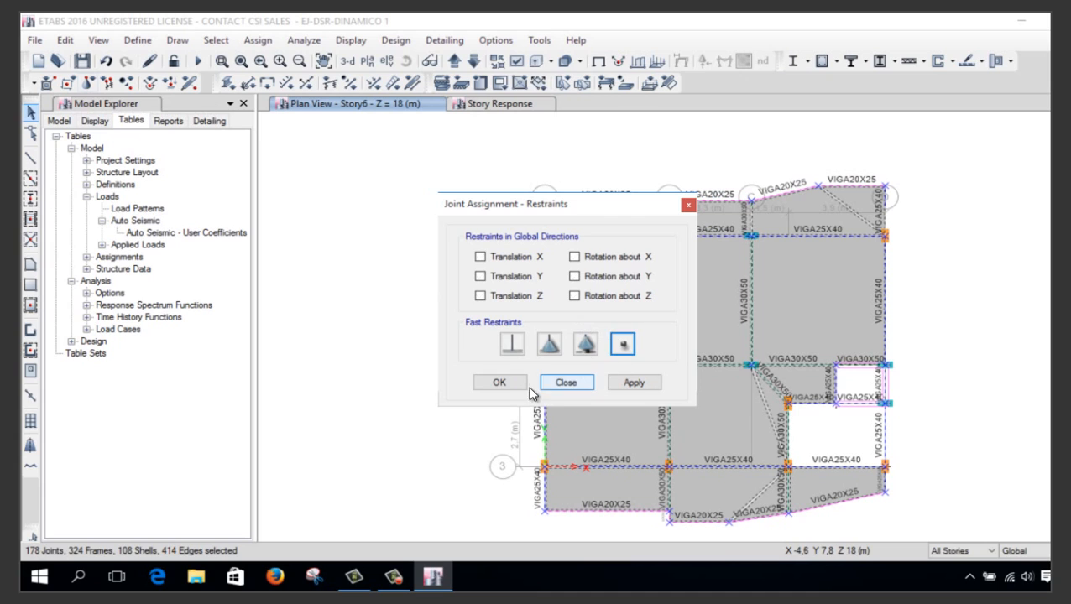
{"action": "left_click", "coordinate": [500, 383]}
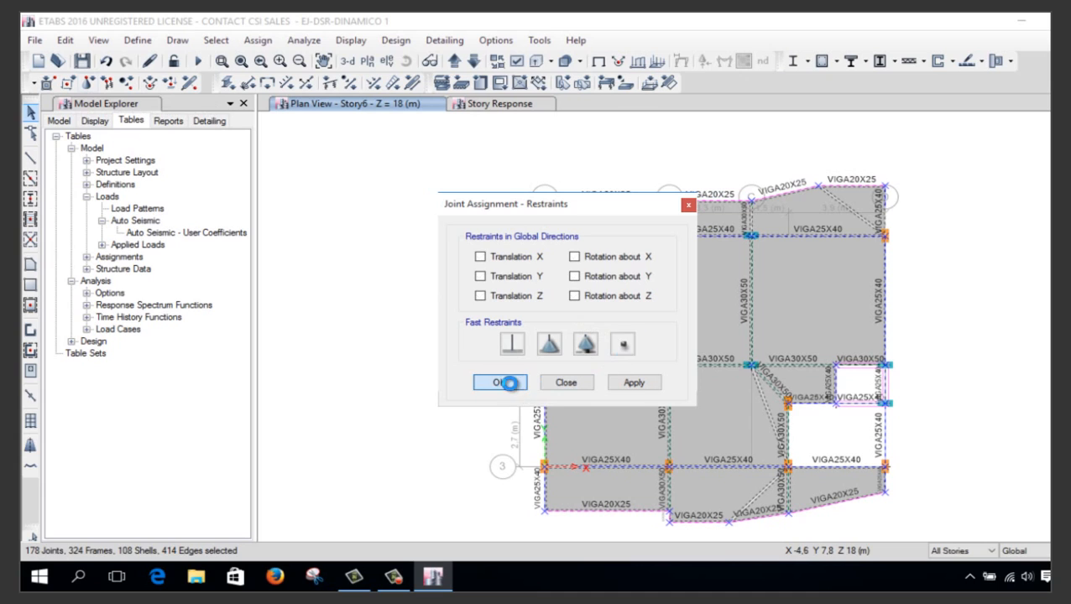
In the Base plan view with One Story active, select all the base joints and assign them fixed restraints
{"action": "left_click", "coordinate": [967, 553]}
{"action": "left_click", "coordinate": [956, 567]}
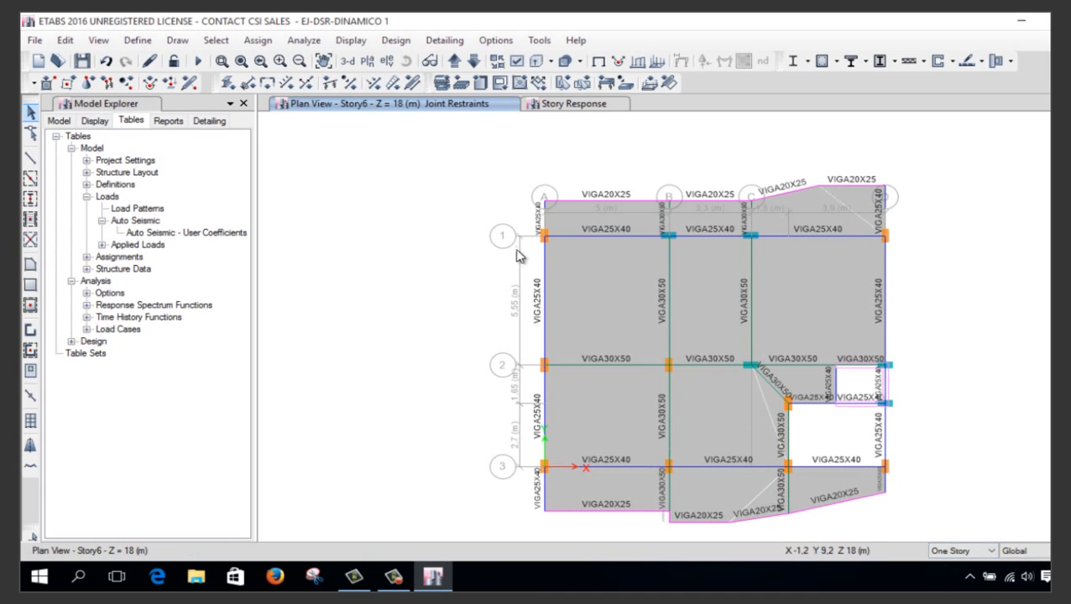
{"action": "left_click", "coordinate": [367, 61]}
{"action": "left_click", "coordinate": [476, 306]}
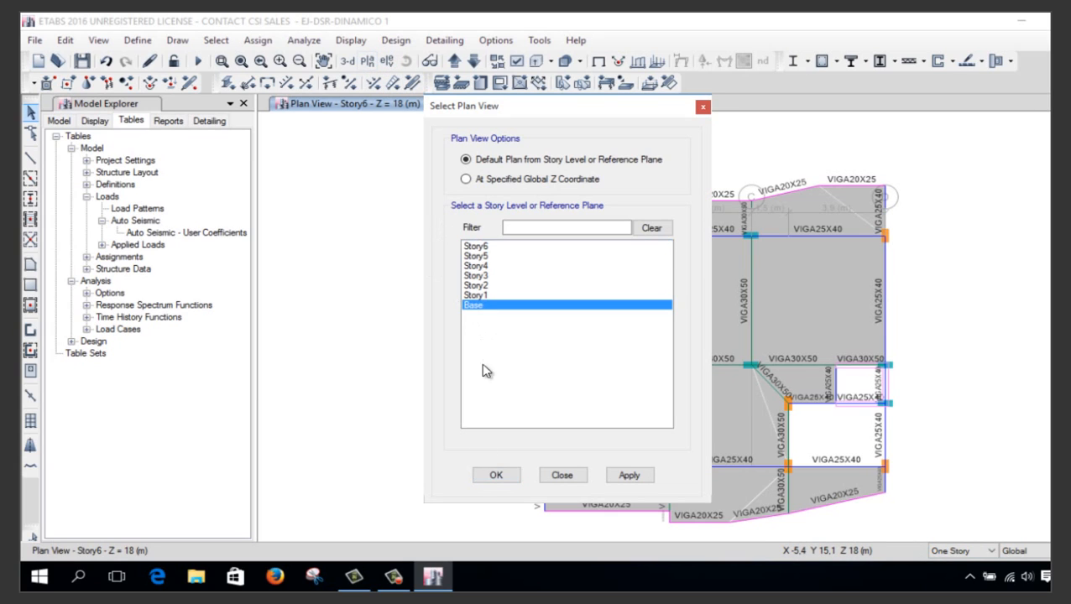
{"action": "left_click", "coordinate": [492, 476]}
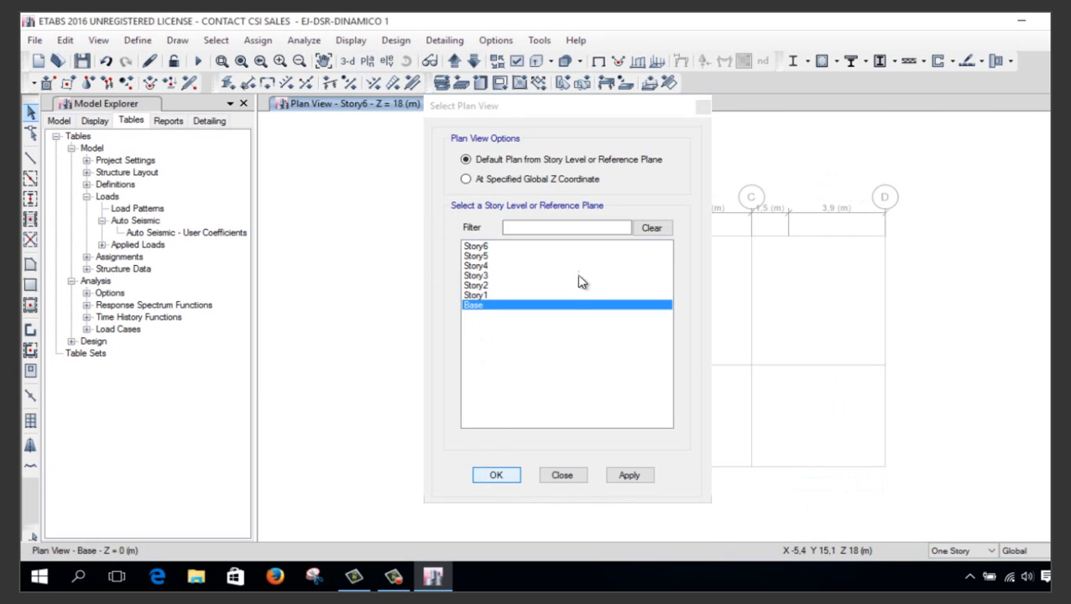
{"action": "left_click_drag", "start_coordinate": [501, 194], "coordinate": [922, 492]}
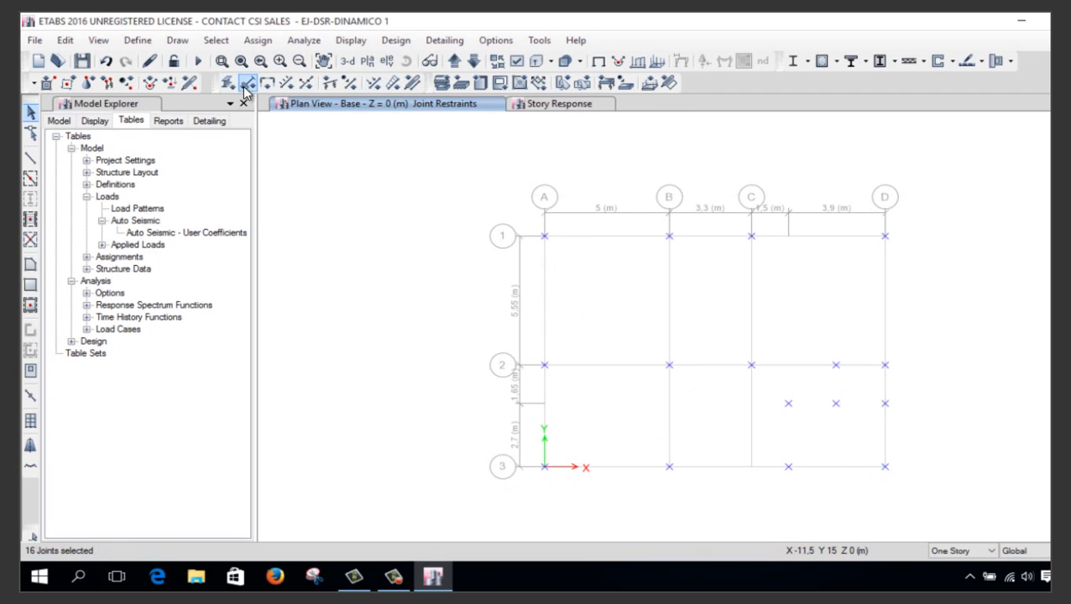
{"action": "left_click", "coordinate": [91, 82]}
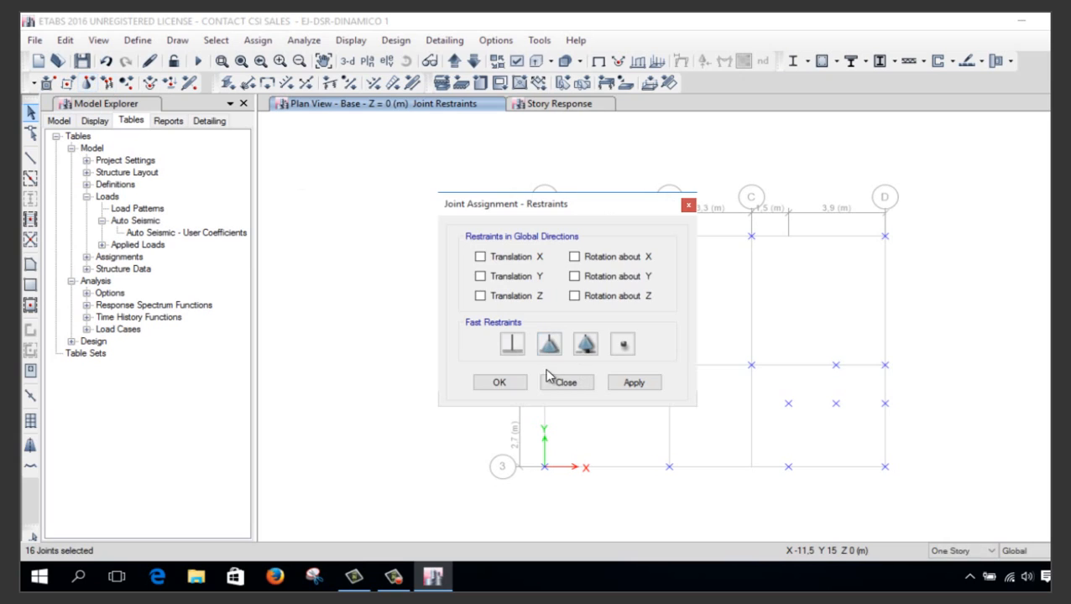
{"action": "left_click", "coordinate": [512, 344]}
{"action": "left_click", "coordinate": [495, 381]}
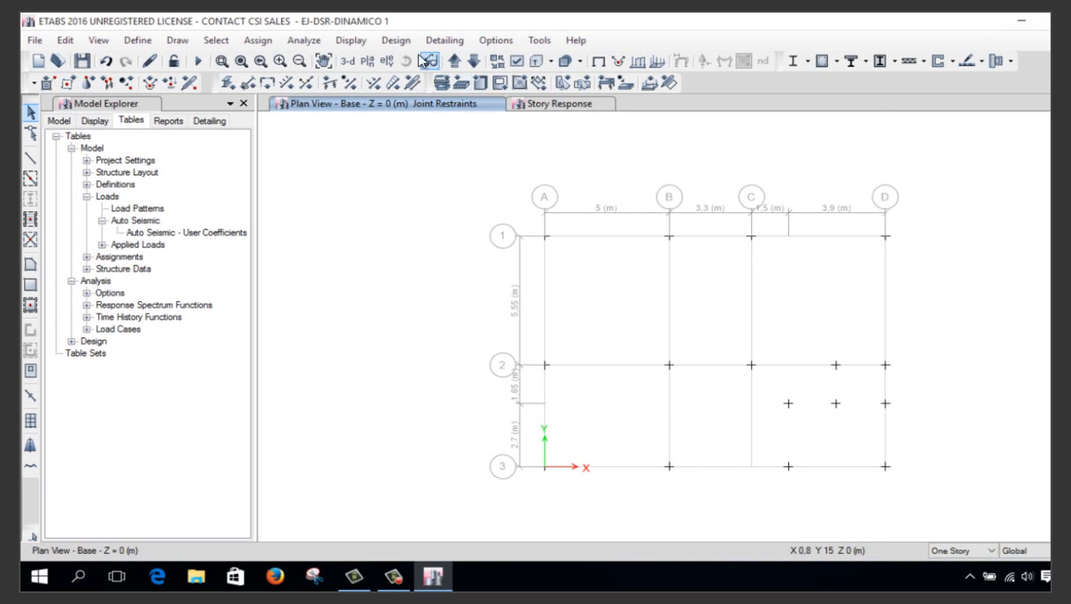
Rerun the analysis with the reassigned base restraints
{"action": "left_click", "coordinate": [199, 61]}
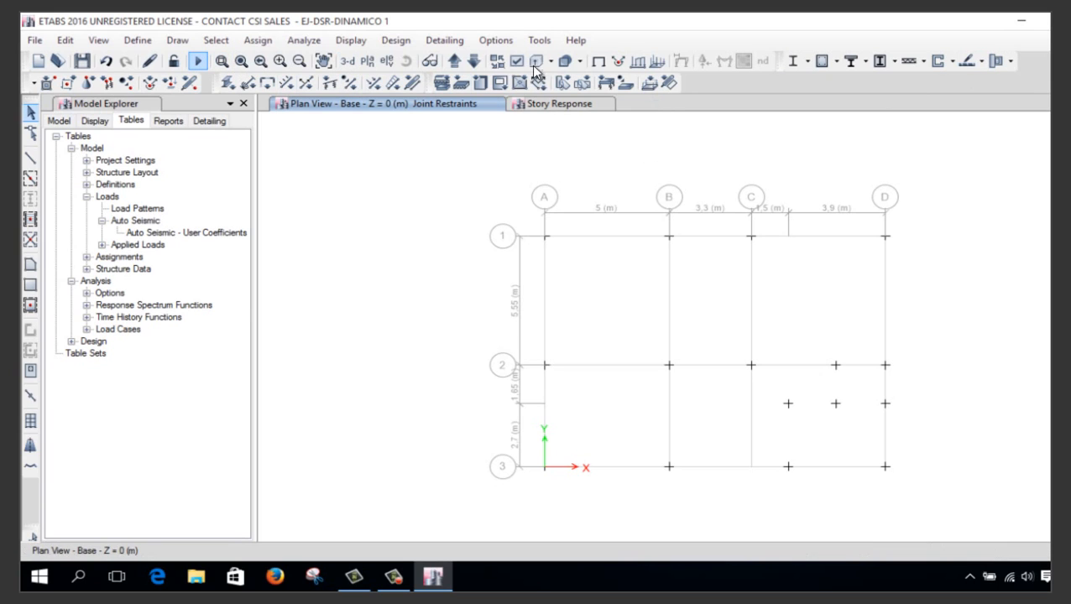
{"action": "left_click", "coordinate": [38, 576]}
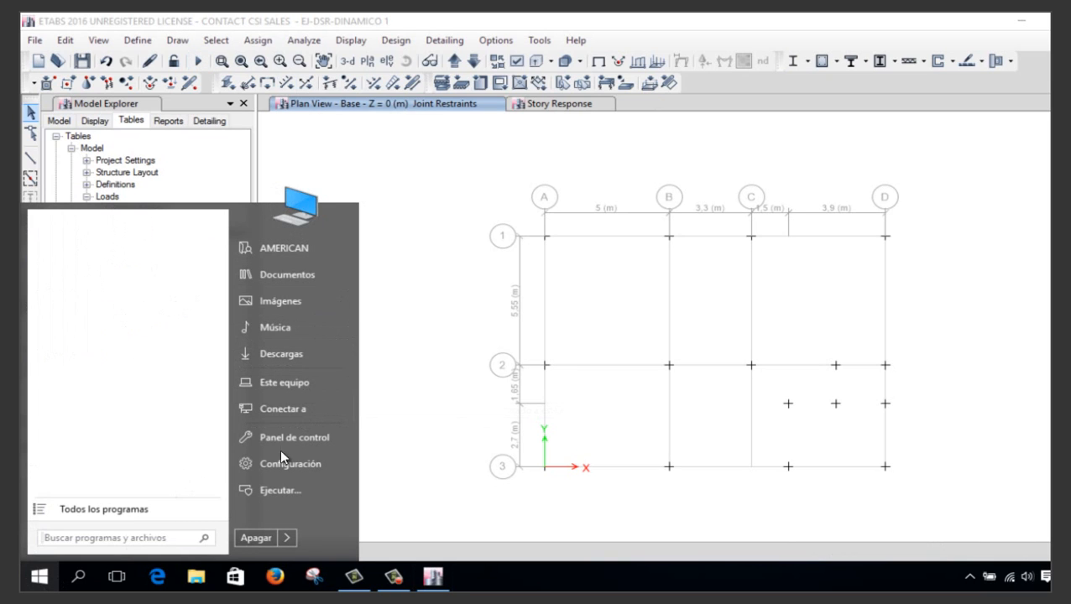
{"action": "left_click", "coordinate": [399, 218]}
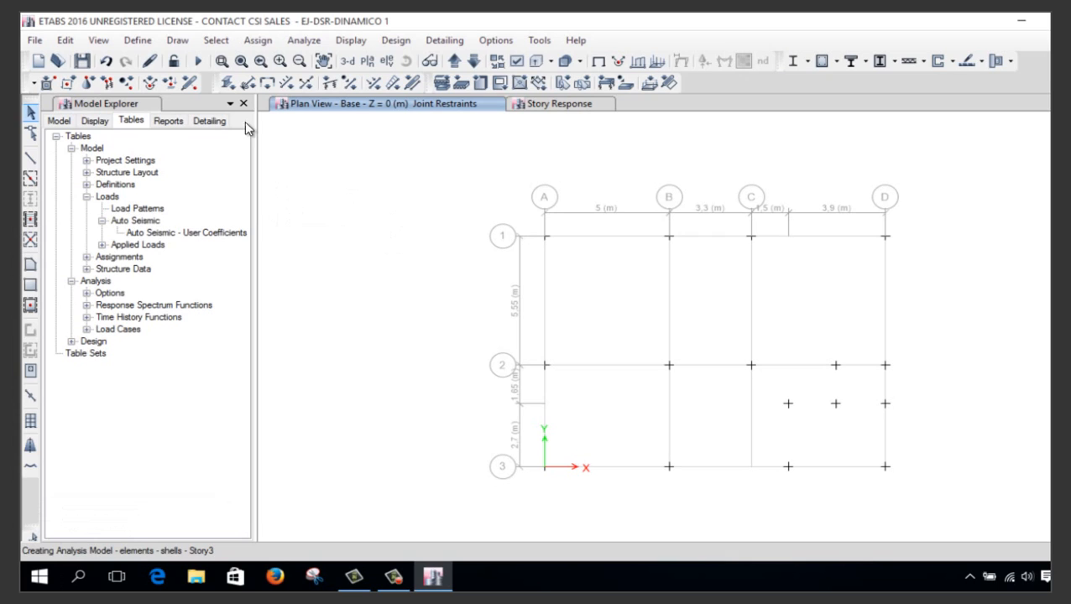
{"action": "left_click", "coordinate": [393, 576]}
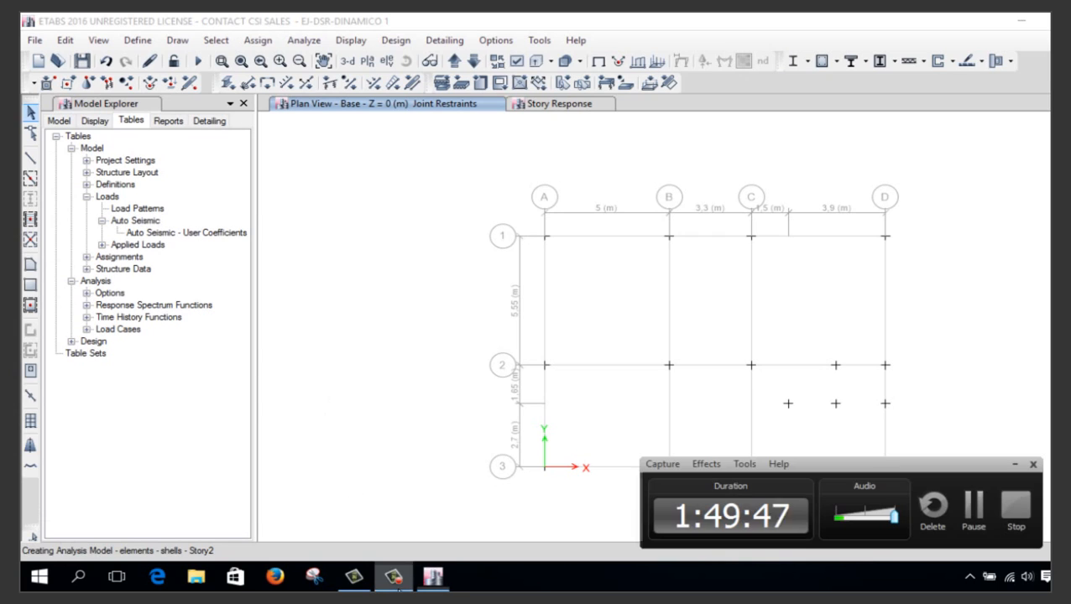